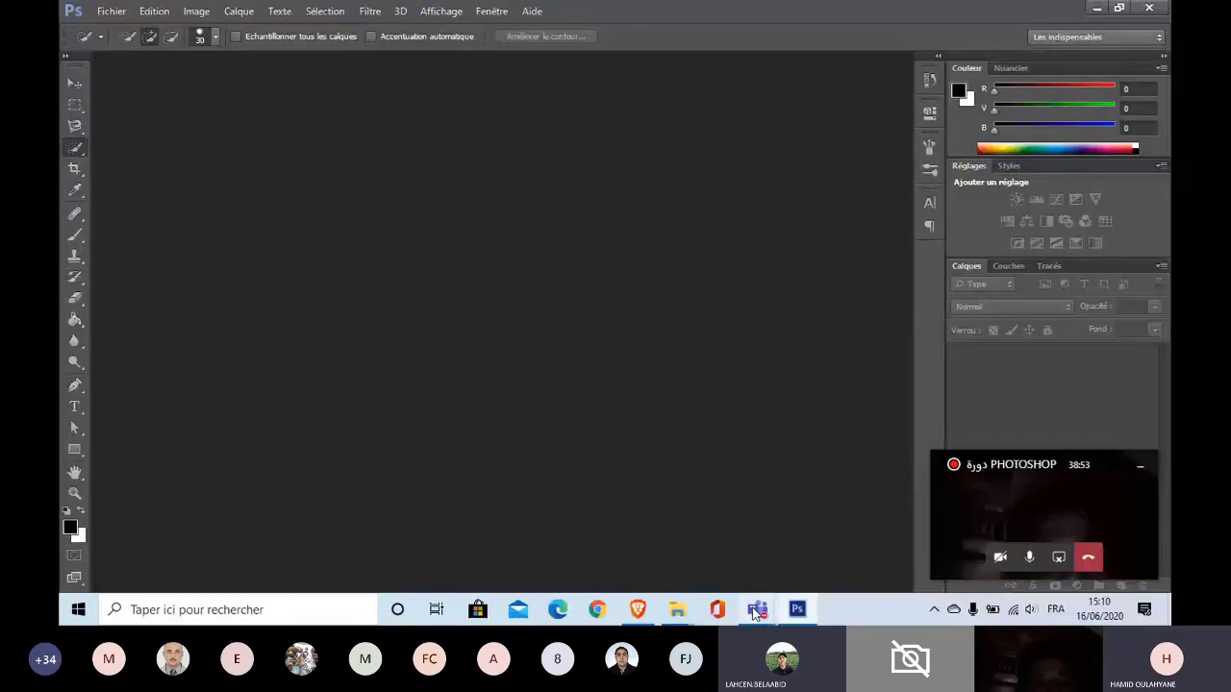
Step: Switch to the PHOTOSHOP meeting window in Microsoft Teams
{"action": "mouse_move", "coordinate": [758, 609]}
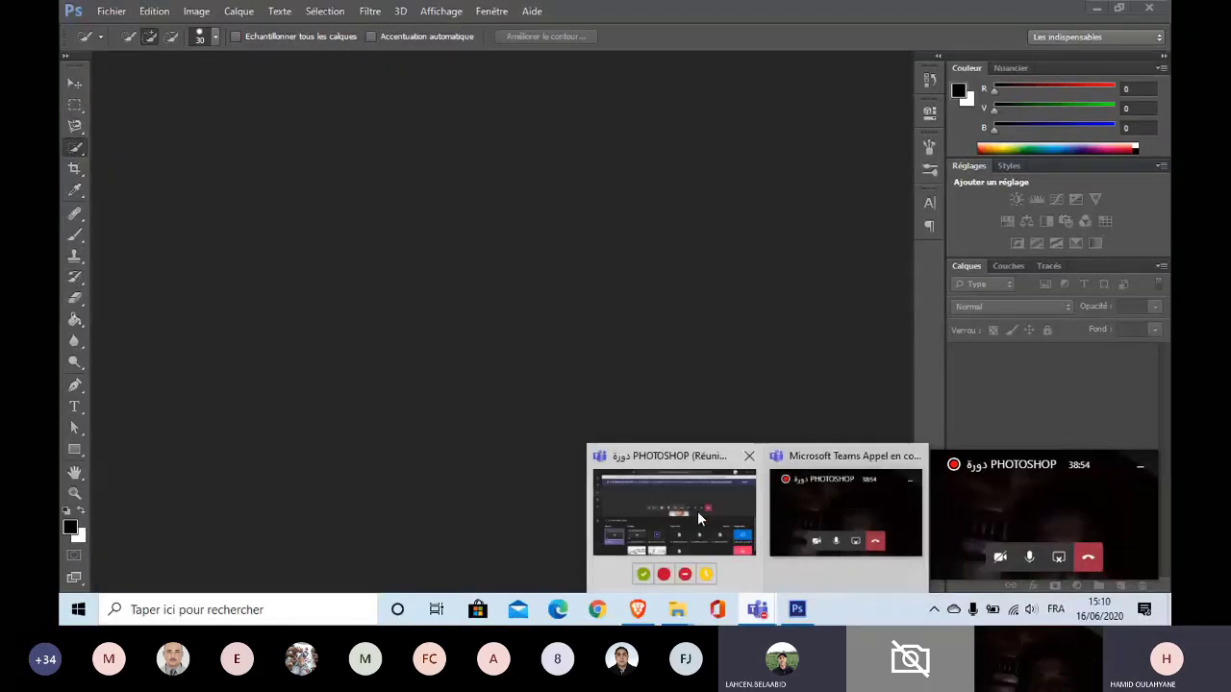
{"action": "left_click", "coordinate": [698, 514]}
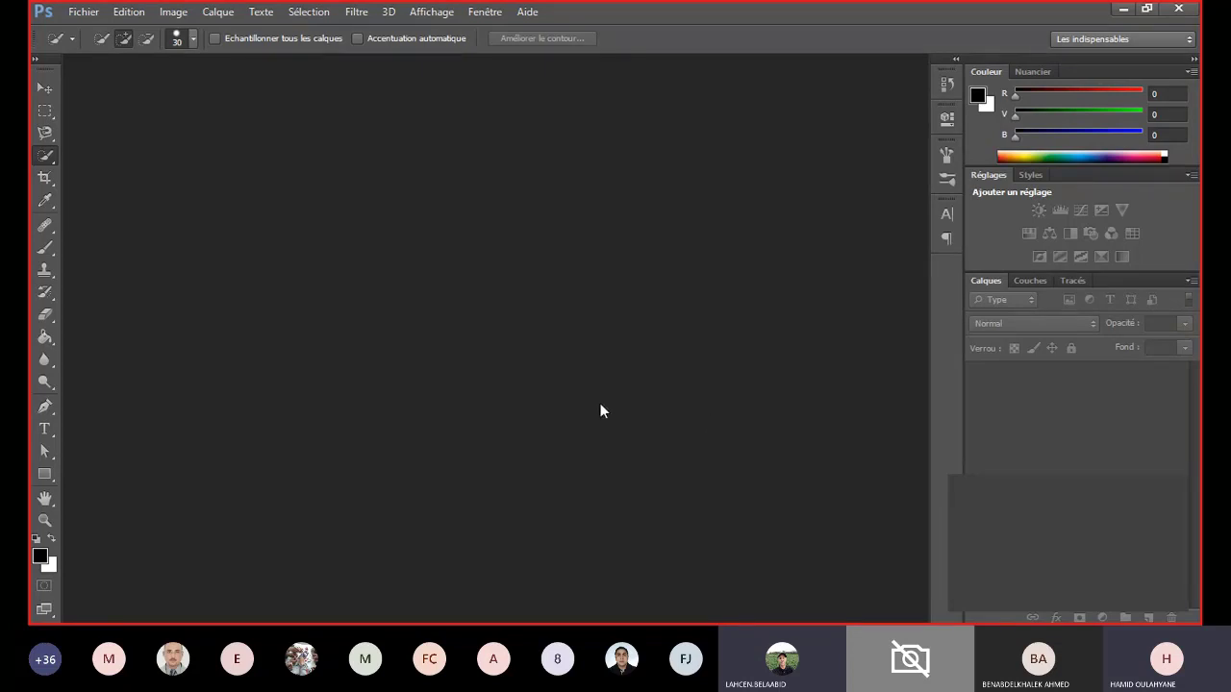
Step: Start a new document using the Papier format international preset at A4 size, keeping its default name
{"action": "left_click", "coordinate": [97, 16]}
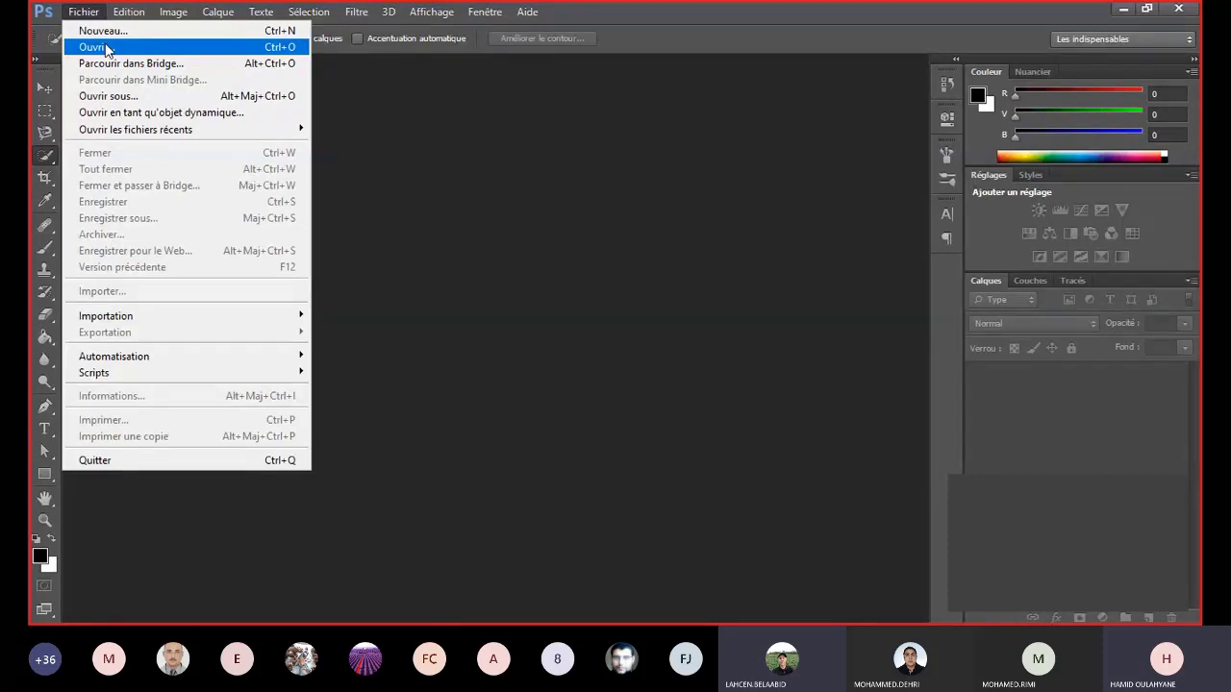
{"action": "left_click", "coordinate": [118, 34]}
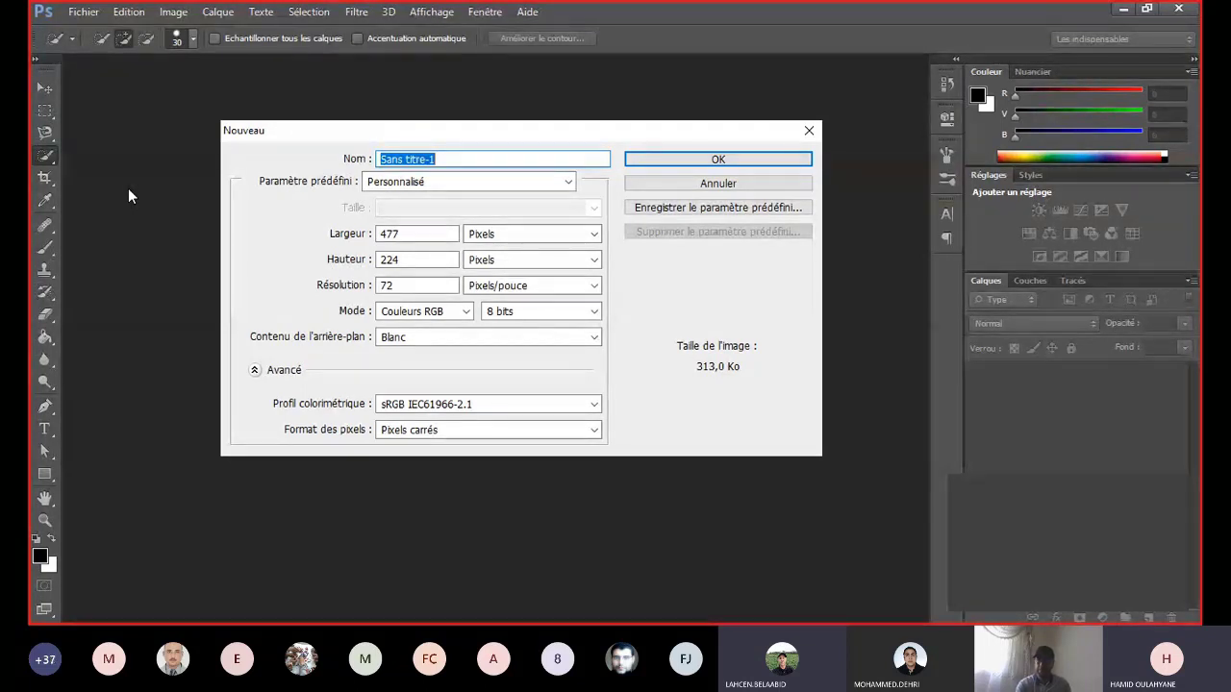
{"action": "left_click", "coordinate": [476, 183]}
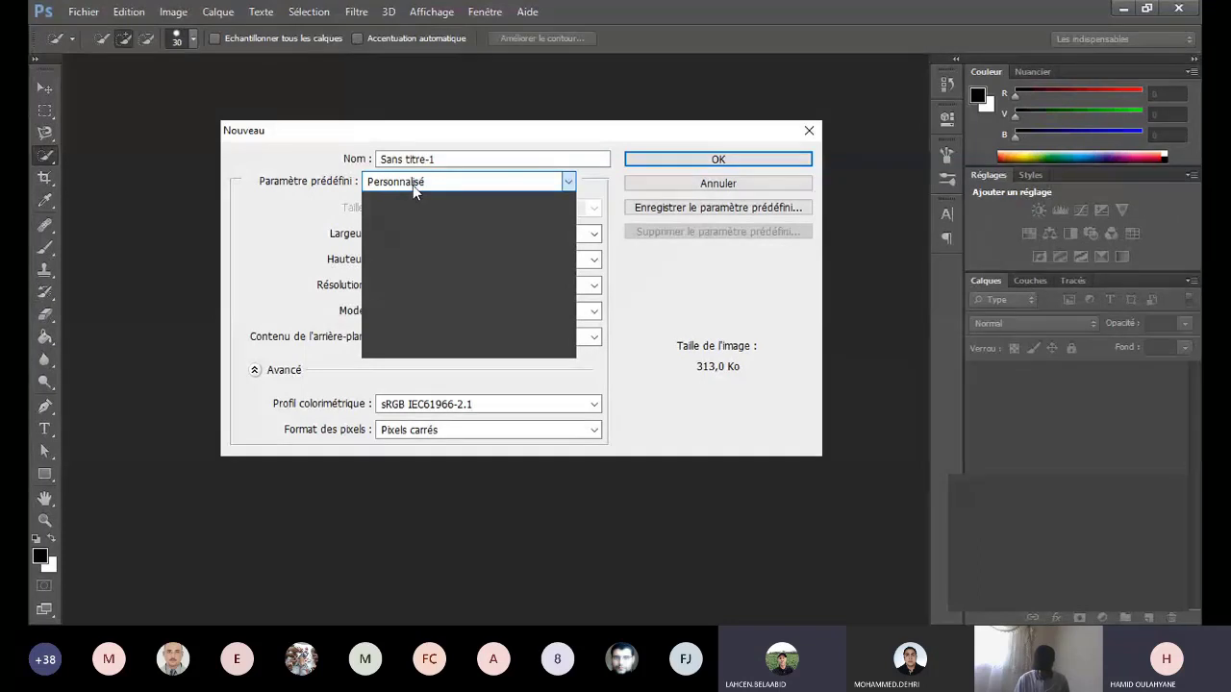
{"action": "left_click", "coordinate": [468, 253]}
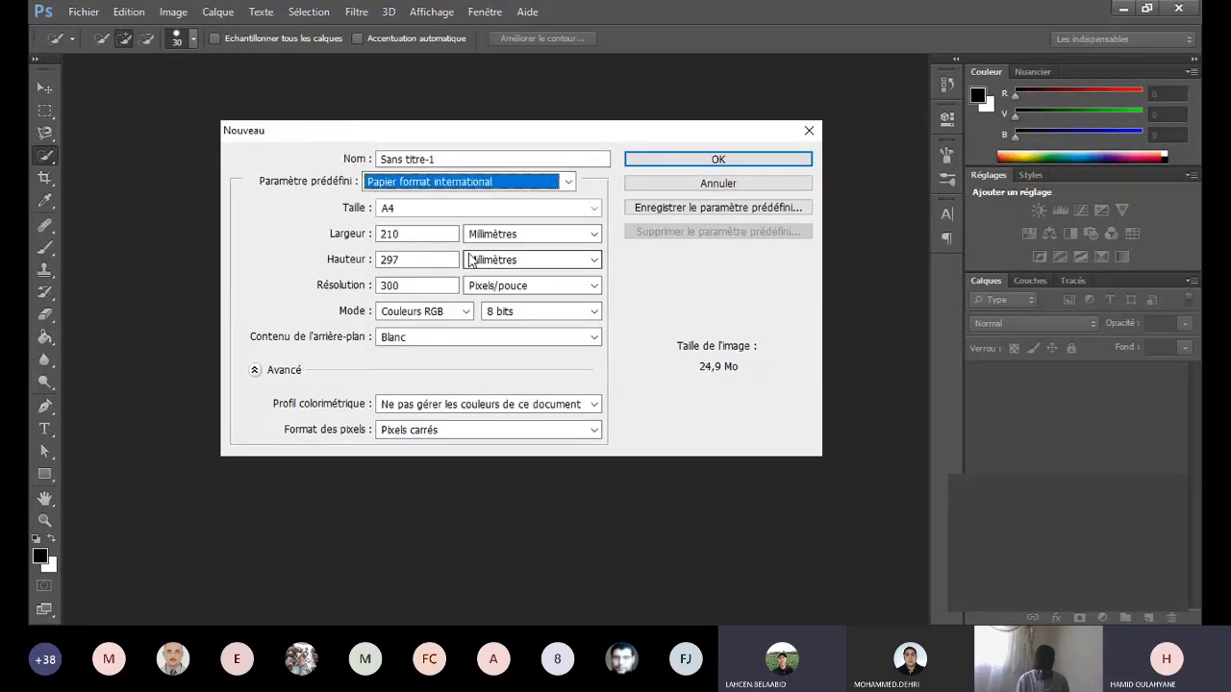
{"action": "left_click", "coordinate": [404, 208]}
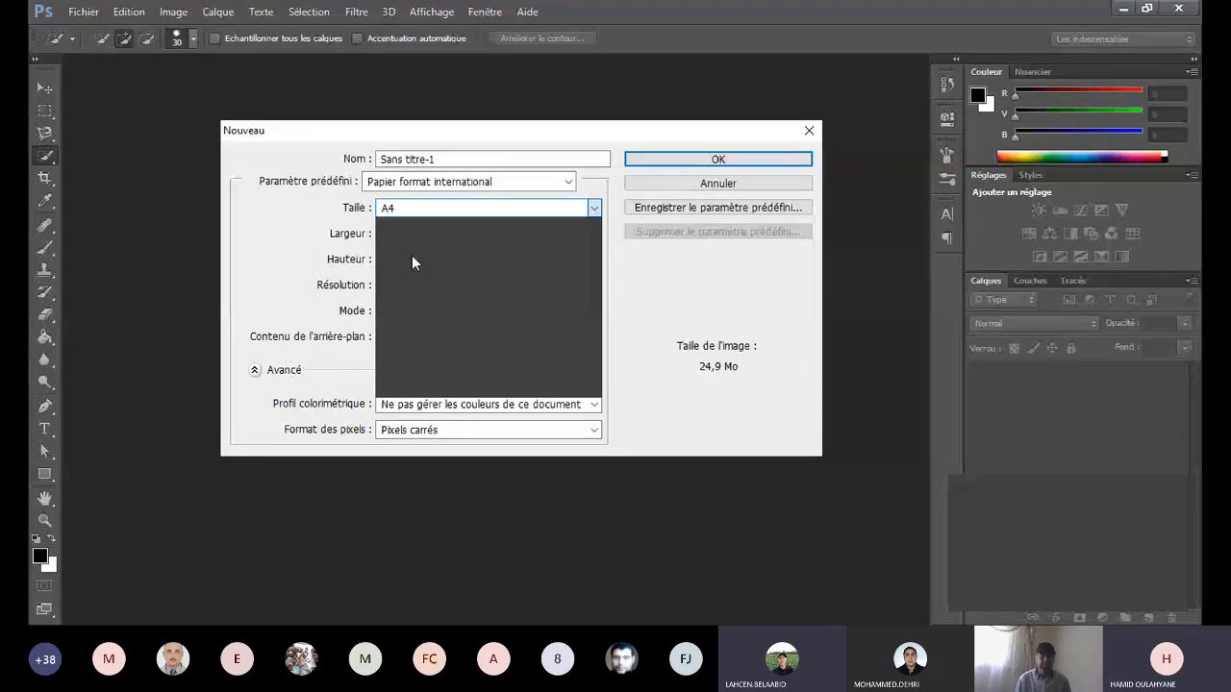
{"action": "left_click", "coordinate": [280, 207]}
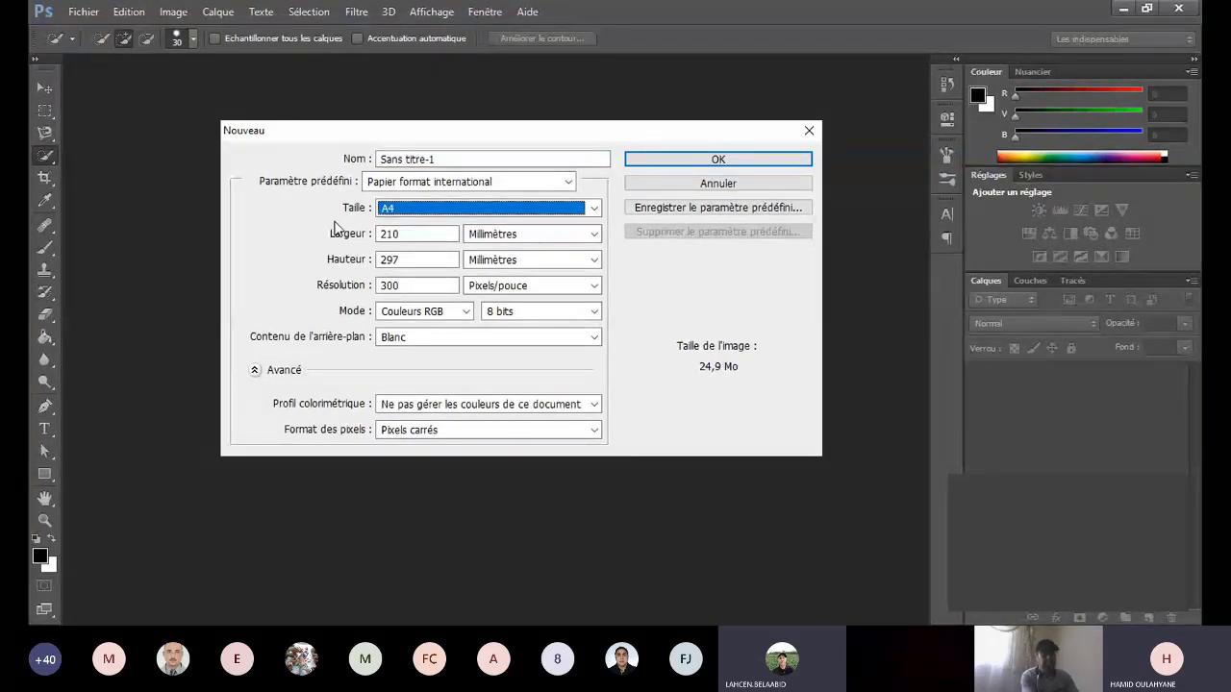
{"action": "left_click", "coordinate": [494, 159]}
{"action": "left_click_drag", "start_coordinate": [494, 159], "coordinate": [379, 159]}
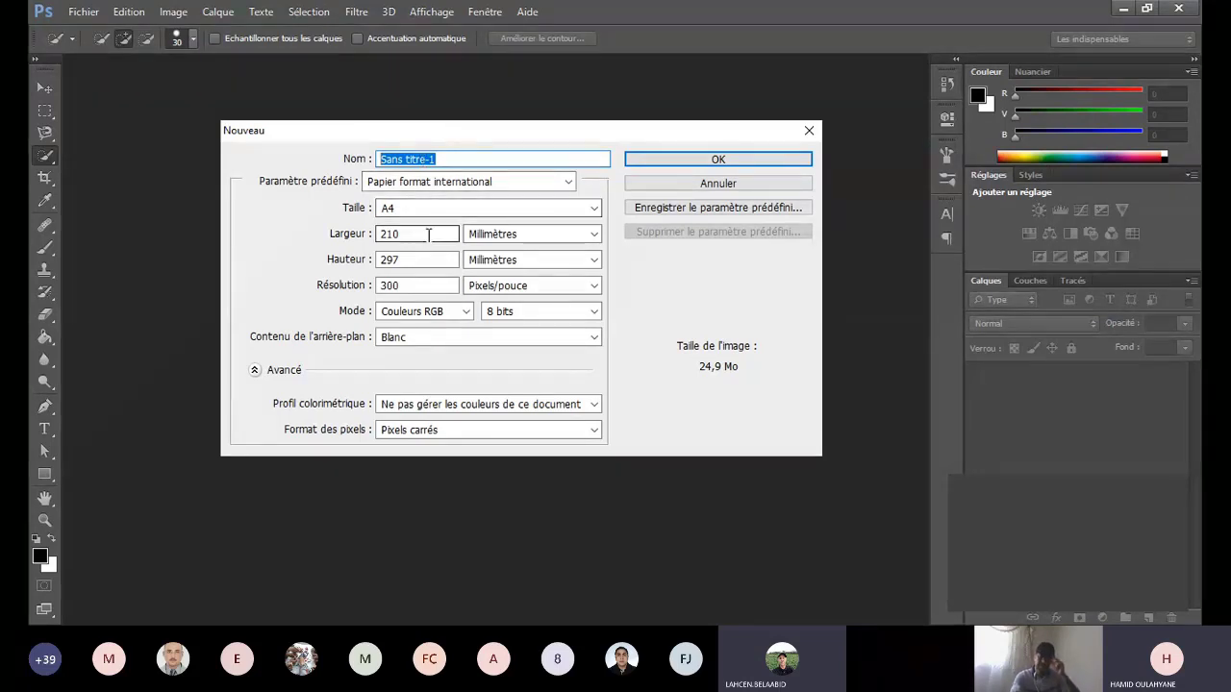
Step: Set the new document's width and height units to Centimètres
{"action": "left_click", "coordinate": [542, 235]}
{"action": "left_click", "coordinate": [541, 237]}
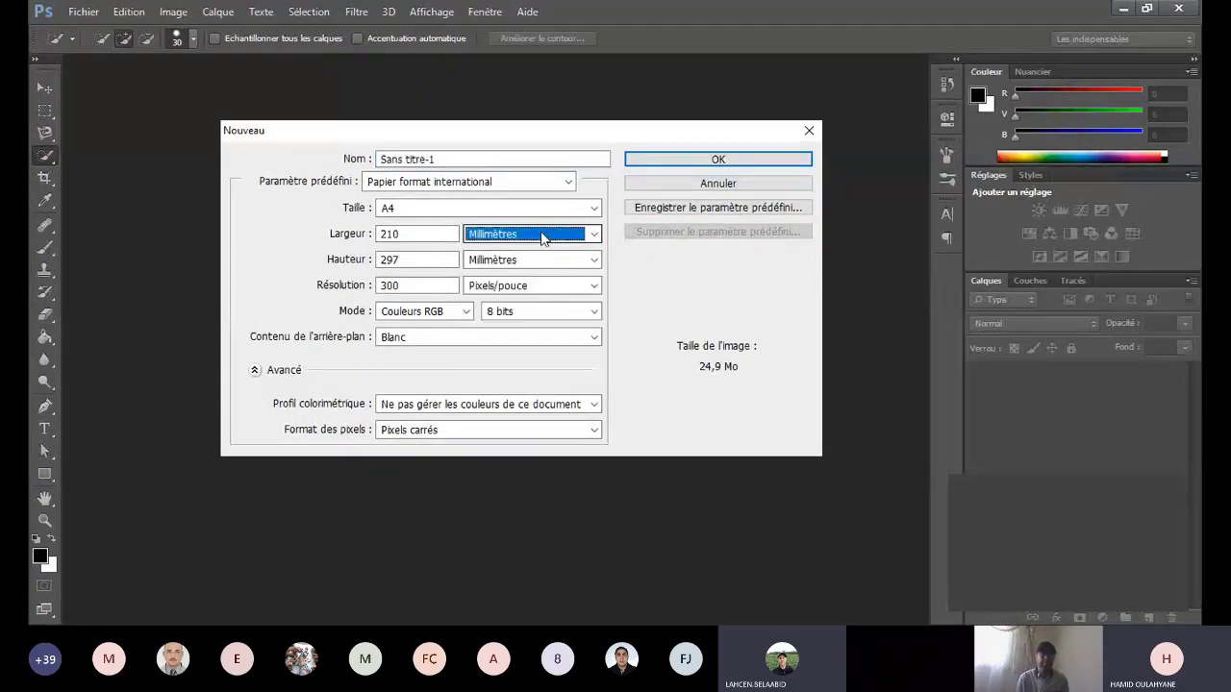
{"action": "left_click", "coordinate": [543, 236]}
{"action": "left_click", "coordinate": [538, 278]}
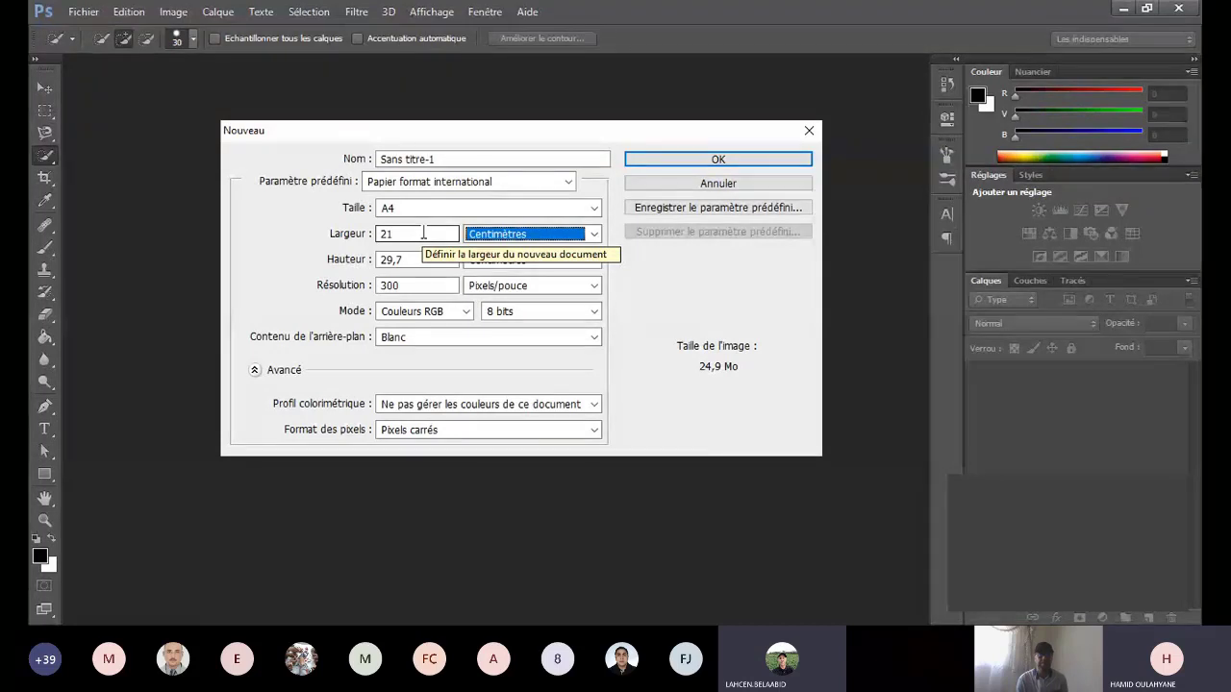
Step: Set the colour mode to Couleurs CMJN, keep the 300 pixels/pouce resolution, and create the document
{"action": "left_click", "coordinate": [404, 285]}
{"action": "double_click", "coordinate": [402, 286]}
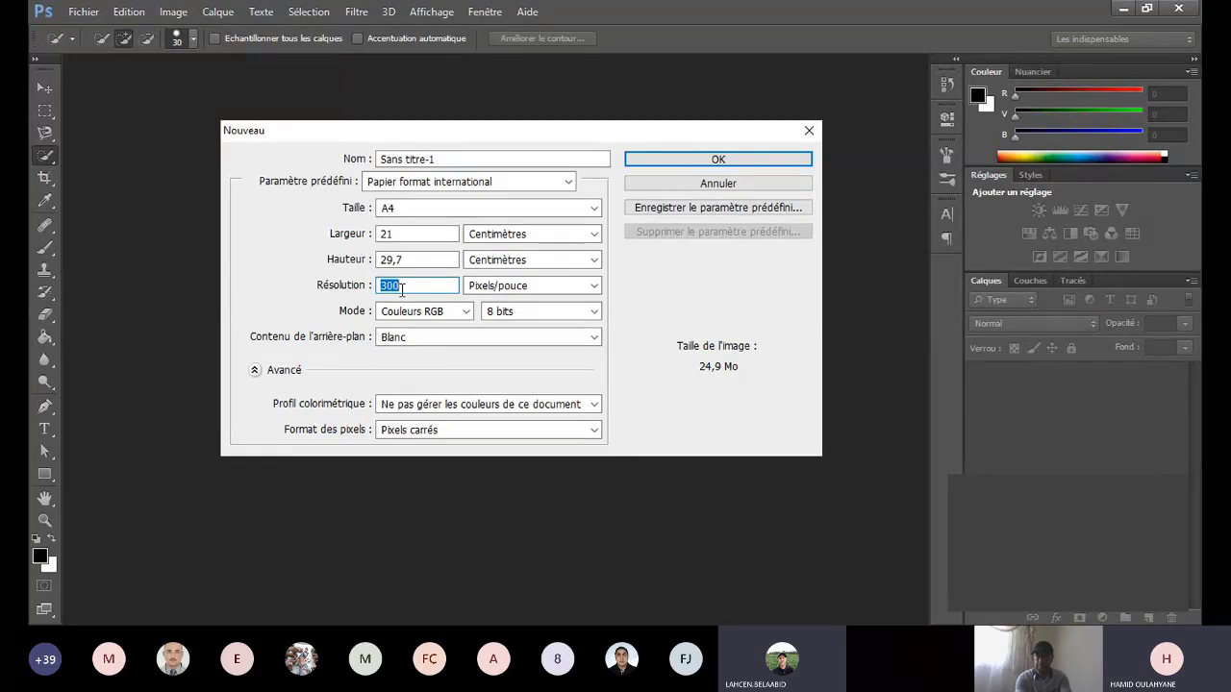
{"action": "left_click", "coordinate": [420, 314]}
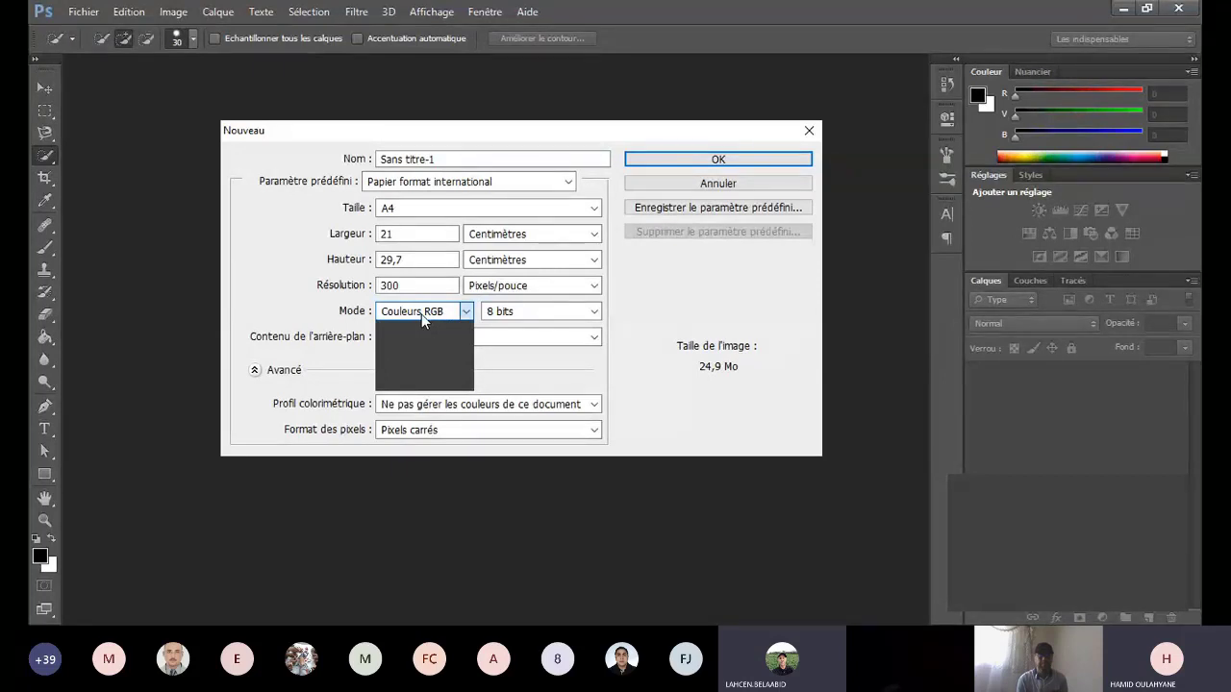
{"action": "left_click", "coordinate": [453, 373]}
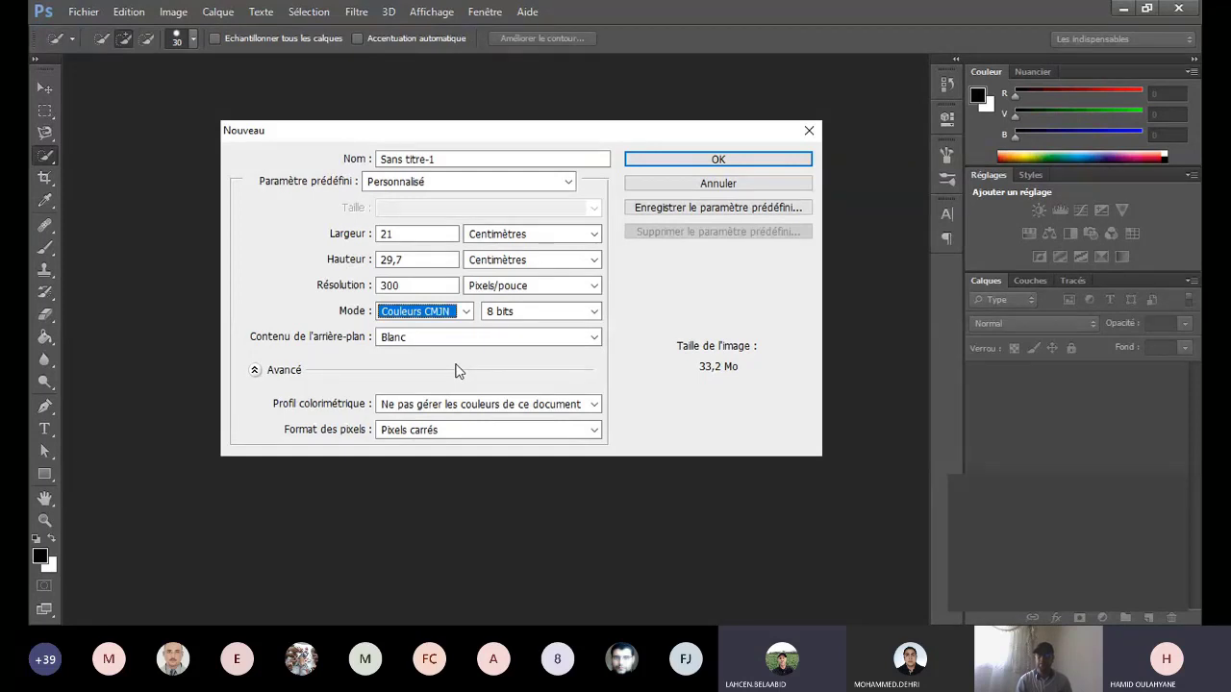
{"action": "left_click", "coordinate": [745, 161]}
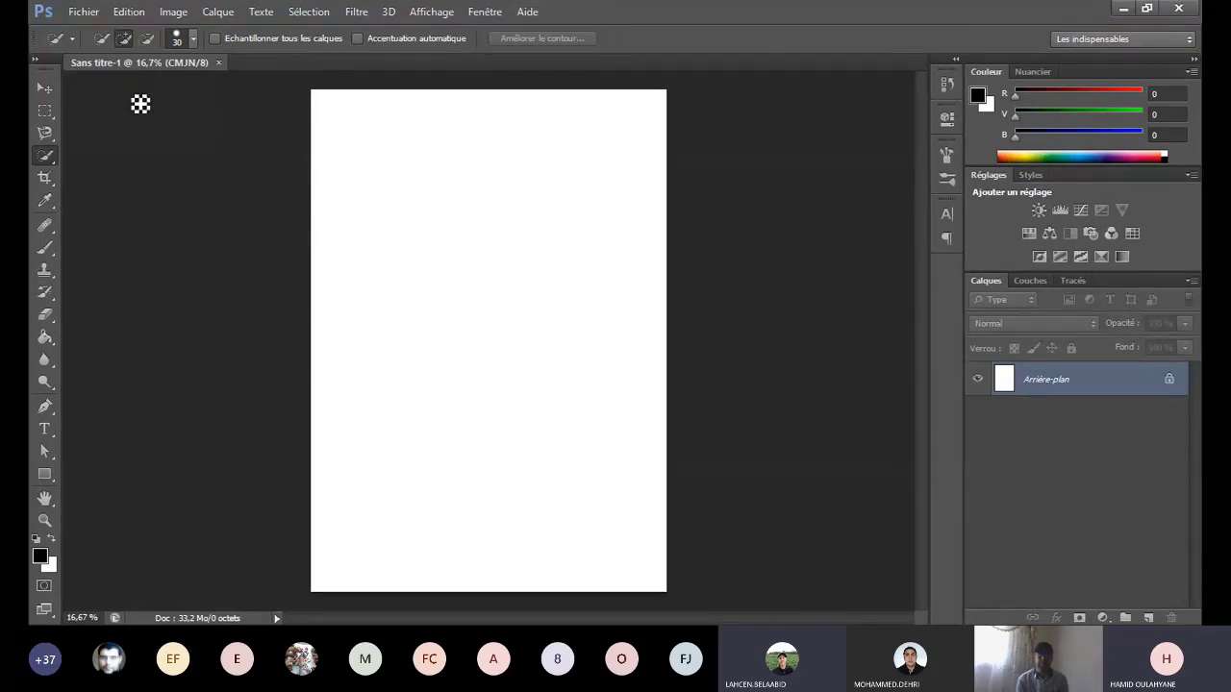
Step: Compare the option settings of the Move, Marquee, Magnetic Lasso, Quick Selection and Crop tools, ending with the Move tool active
{"action": "left_click", "coordinate": [44, 87]}
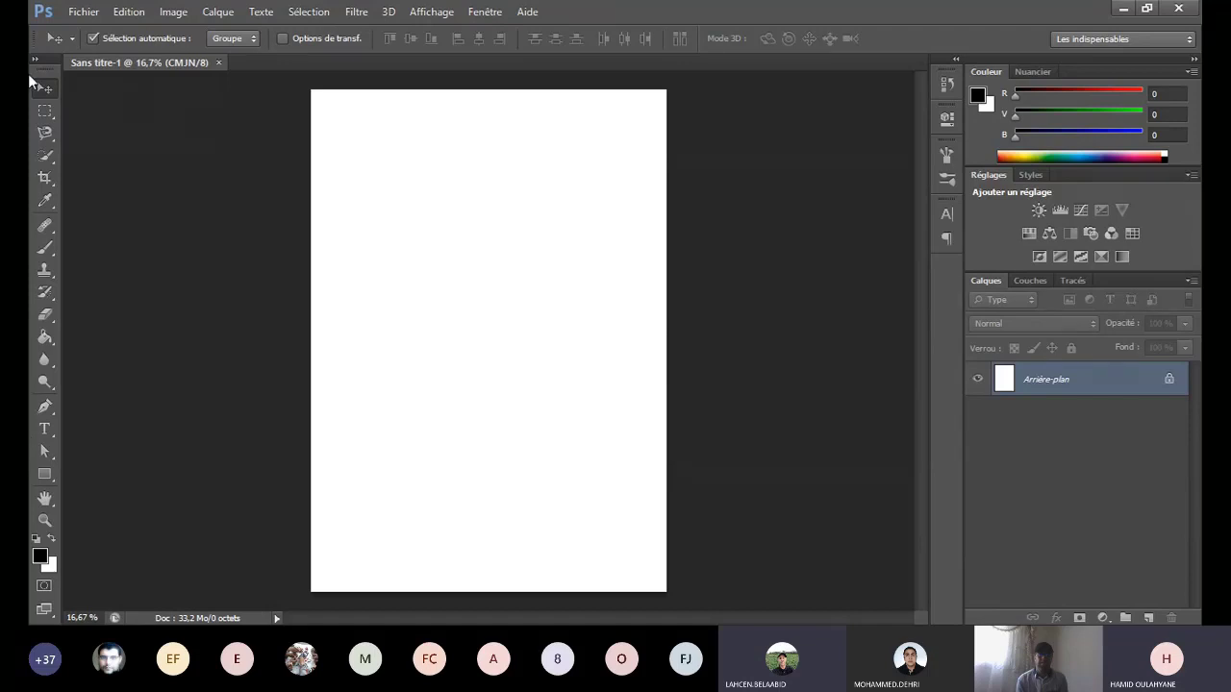
{"action": "left_click", "coordinate": [44, 111]}
{"action": "left_click", "coordinate": [47, 141]}
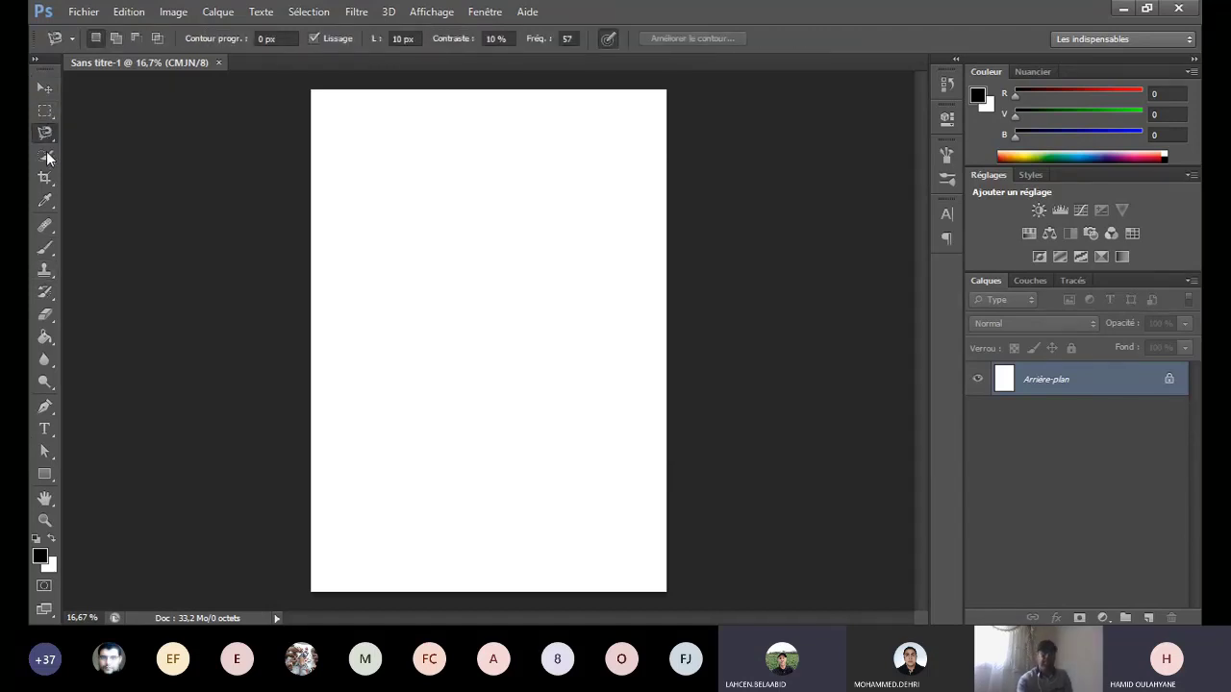
{"action": "left_click", "coordinate": [44, 155]}
{"action": "left_click", "coordinate": [44, 178]}
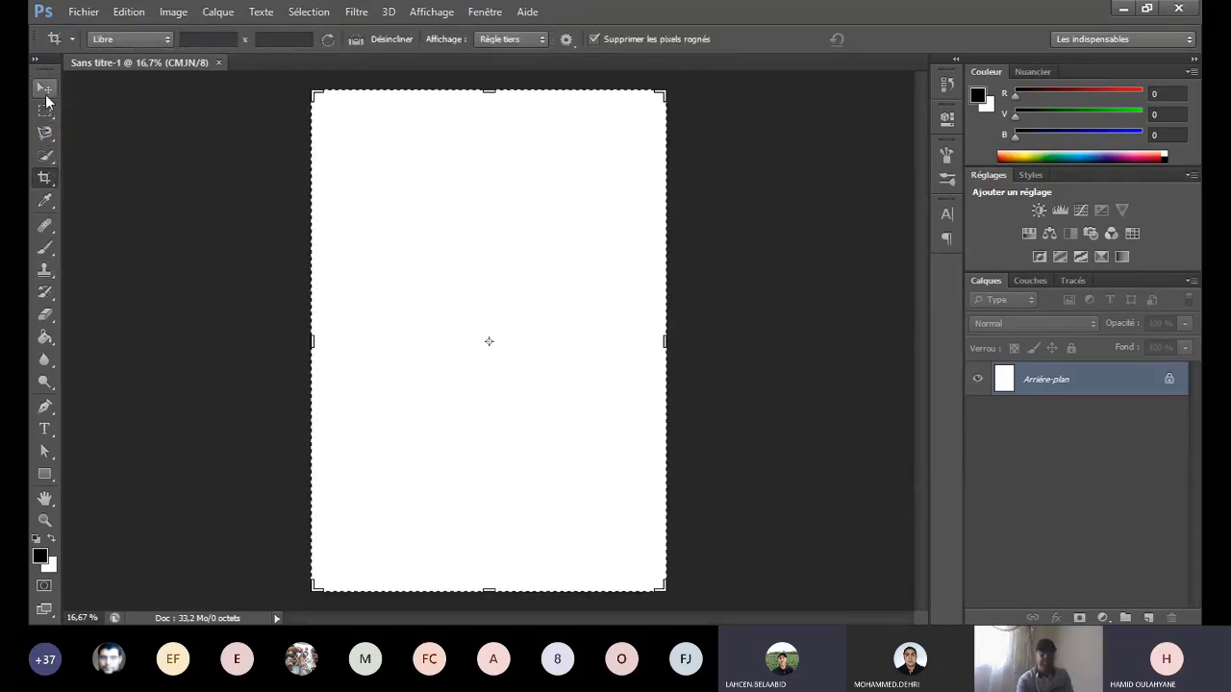
{"action": "left_click", "coordinate": [44, 88]}
{"action": "left_click", "coordinate": [44, 111]}
{"action": "left_click", "coordinate": [44, 132]}
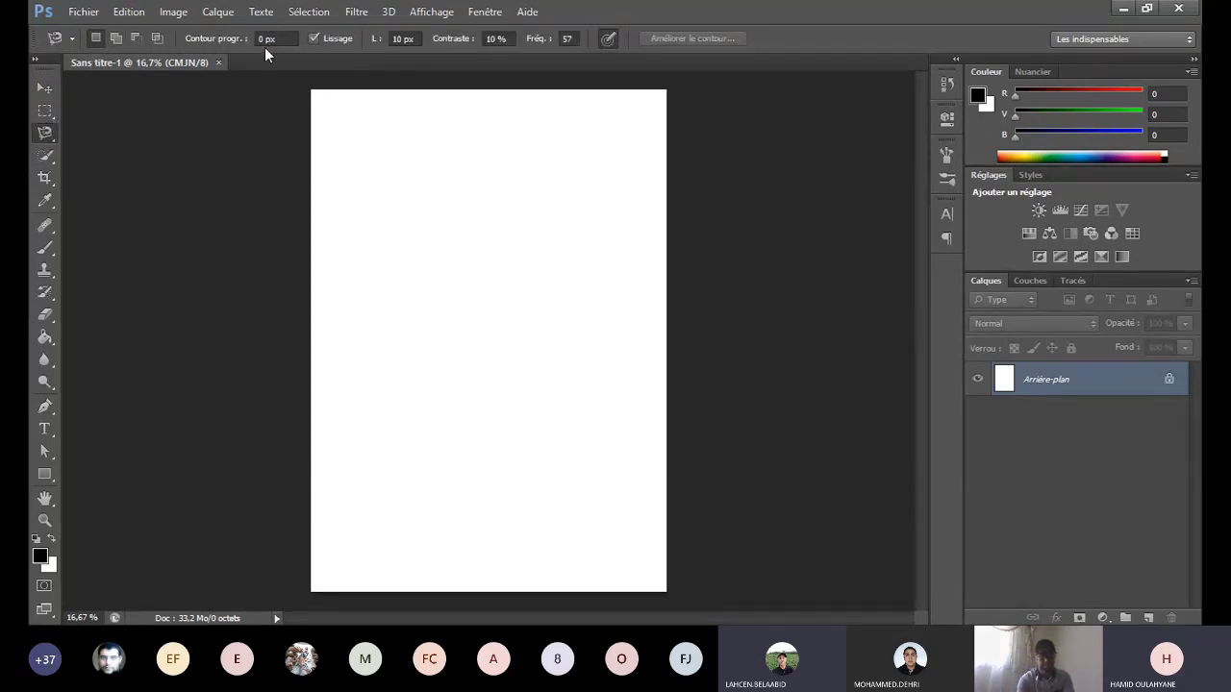
{"action": "left_click", "coordinate": [46, 89]}
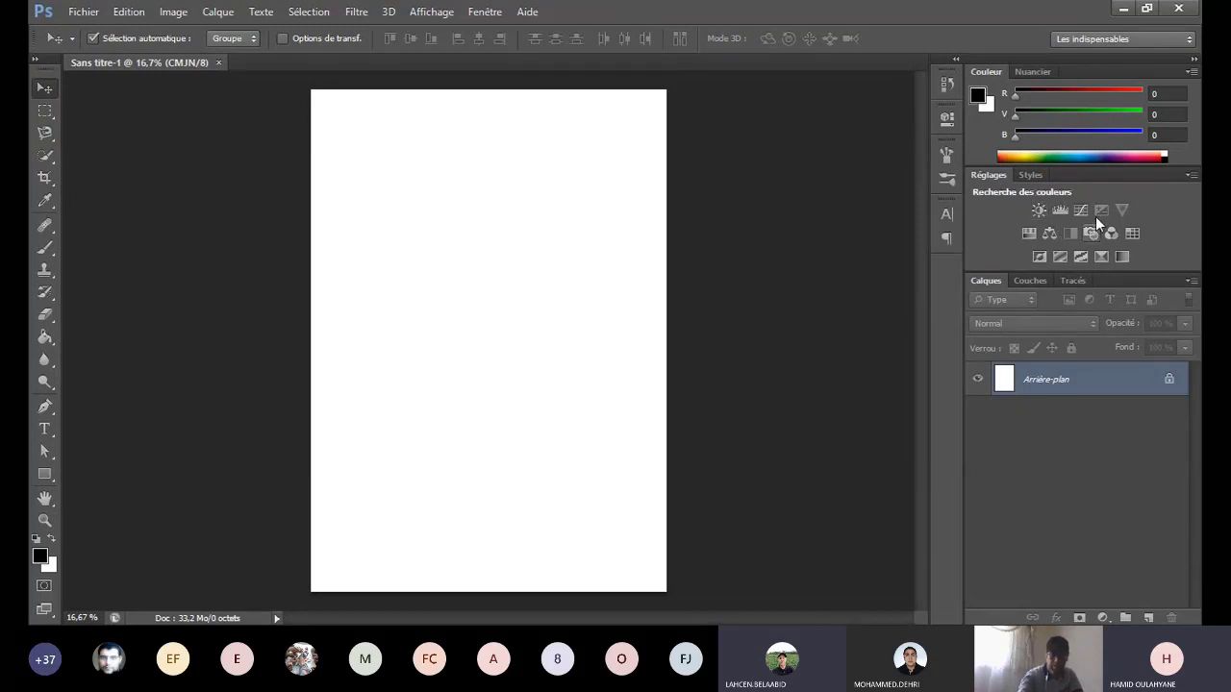
Step: View the preset layer styles, and return to the adjustment list
{"action": "left_click", "coordinate": [1034, 174]}
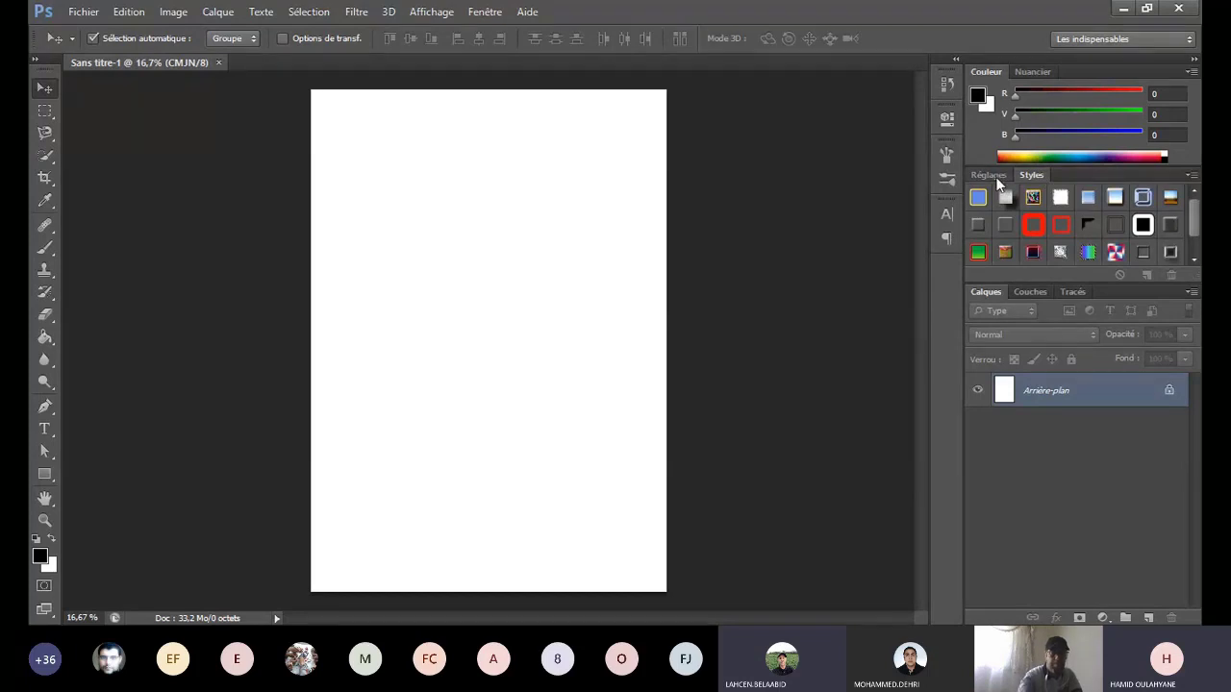
{"action": "left_click", "coordinate": [997, 178]}
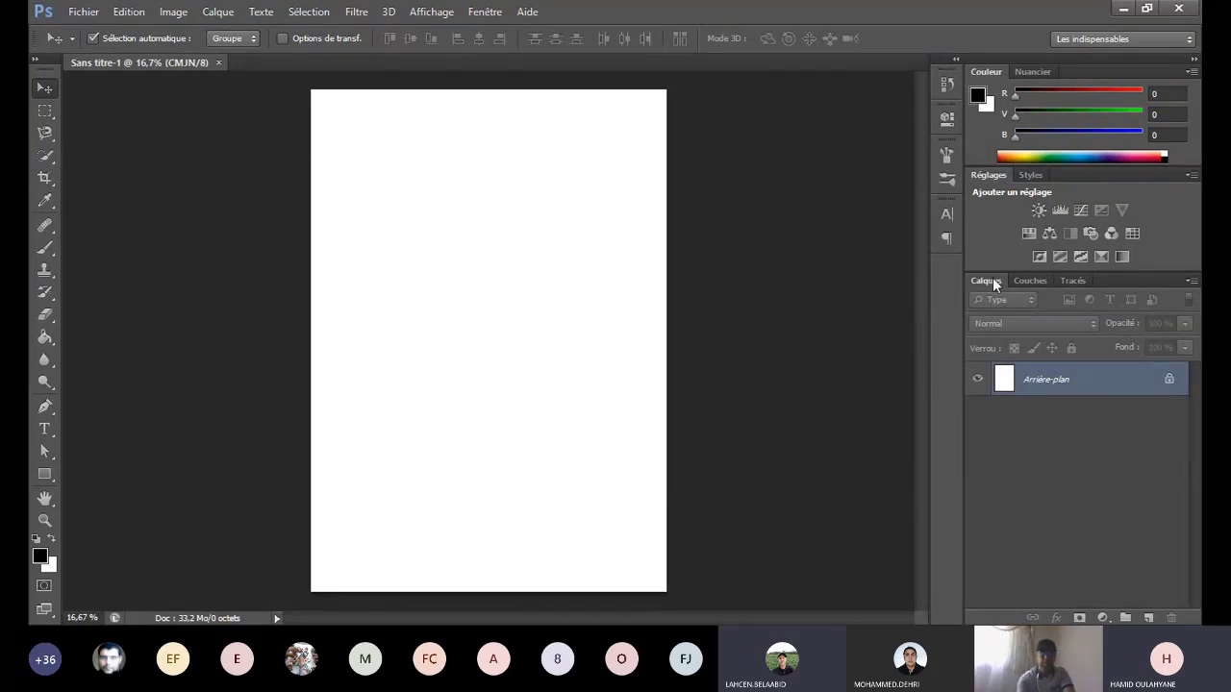
Step: Detach the Calques panel from the Couches and Tracés group and float it just below that group's heading
{"action": "mouse_move", "coordinate": [993, 279]}
{"action": "left_mouse_down"}
{"action": "mouse_move", "coordinate": [987, 226]}
{"action": "mouse_move", "coordinate": [1002, 266]}
{"action": "left_mouse_up"}
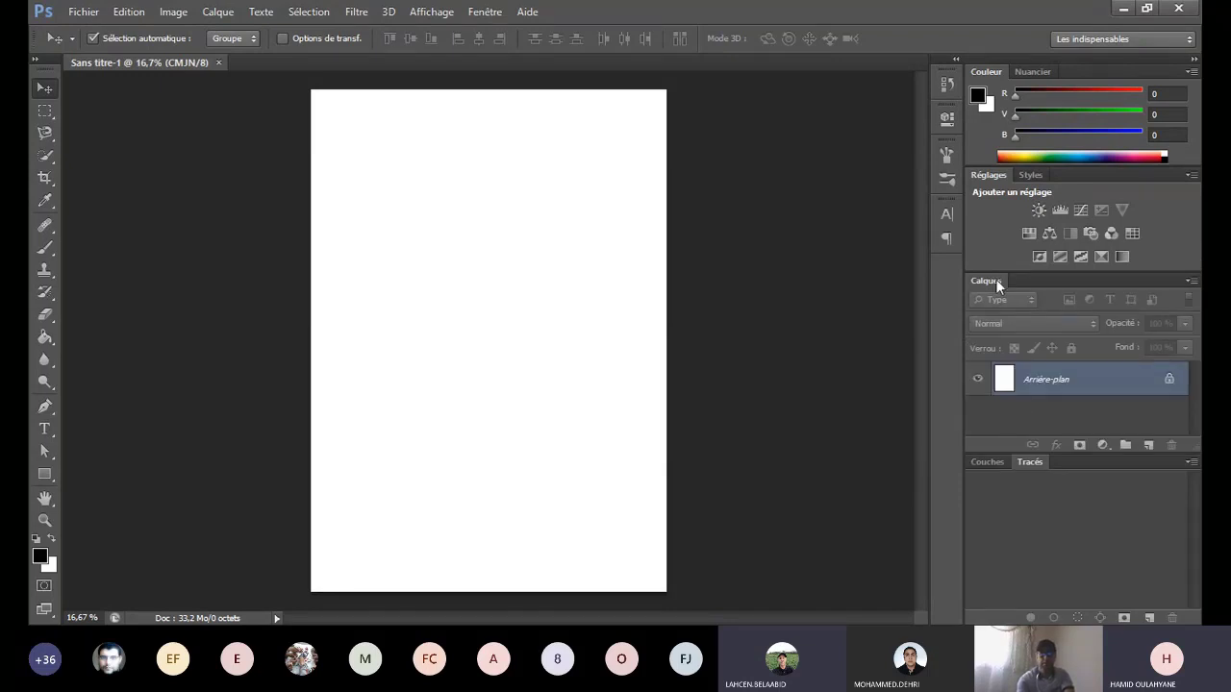
{"action": "left_click_drag", "start_coordinate": [995, 279], "coordinate": [1004, 395]}
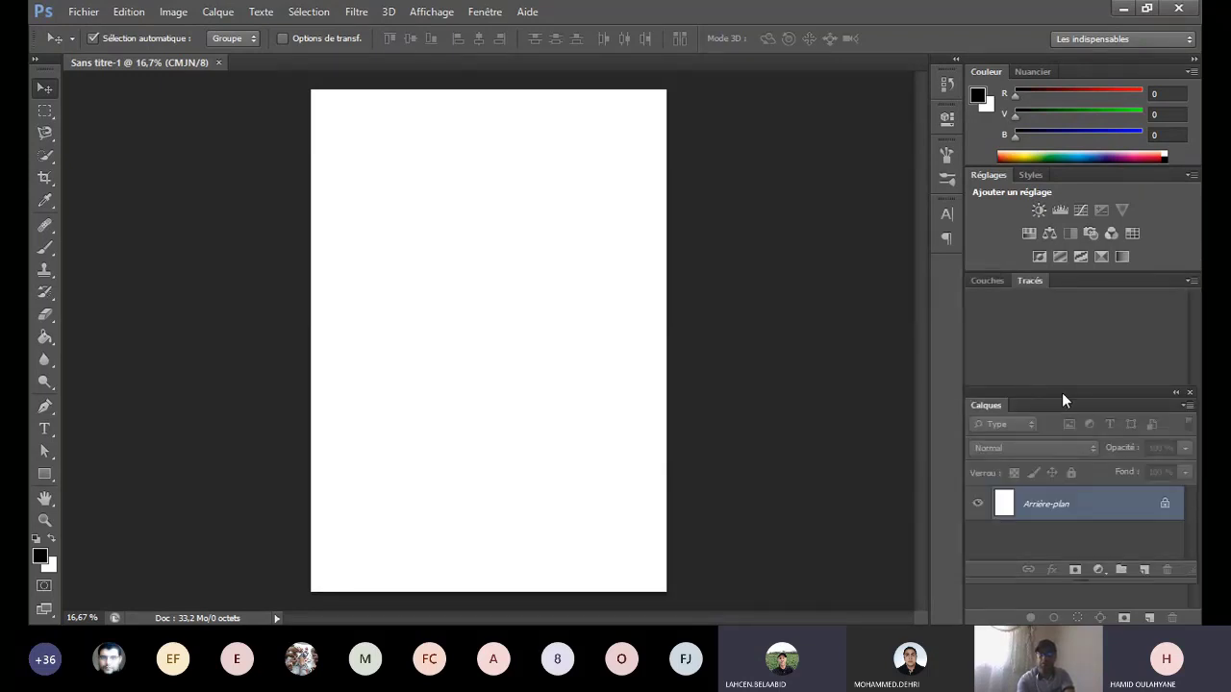
{"action": "left_click_drag", "start_coordinate": [996, 402], "coordinate": [991, 339]}
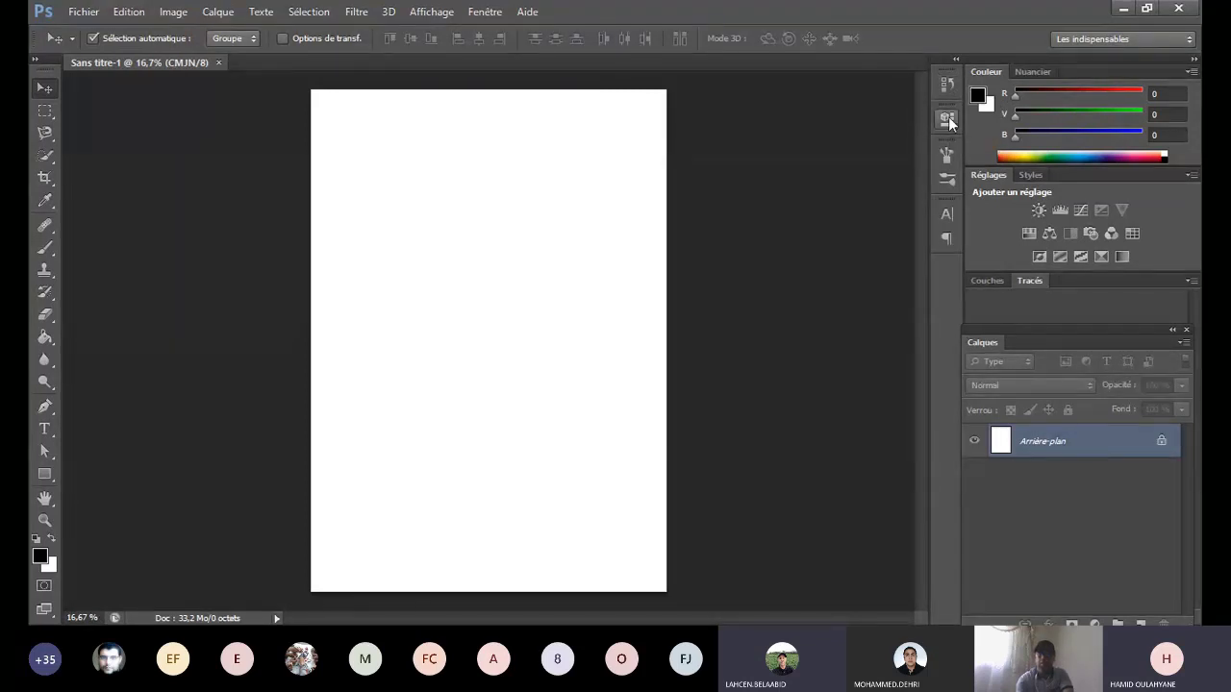
Step: Examine the document's Propriétés panel and the brush tip settings with the Brush tool active, closing each one
{"action": "left_click", "coordinate": [948, 117]}
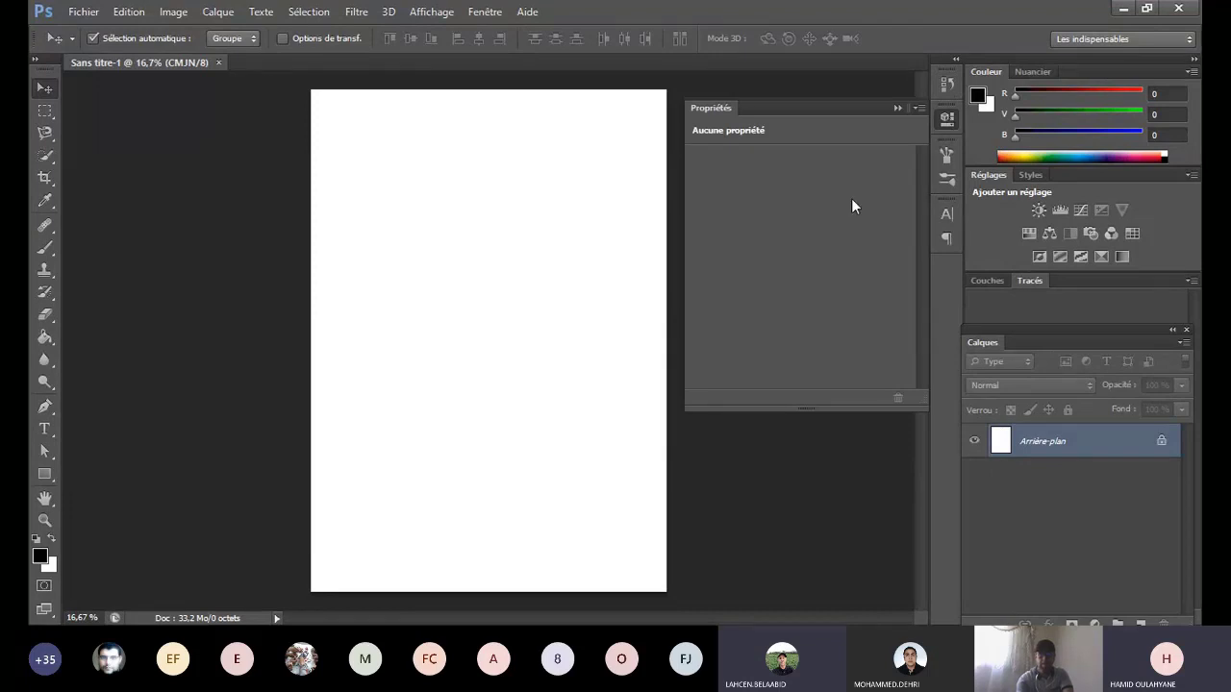
{"action": "left_click", "coordinate": [899, 108]}
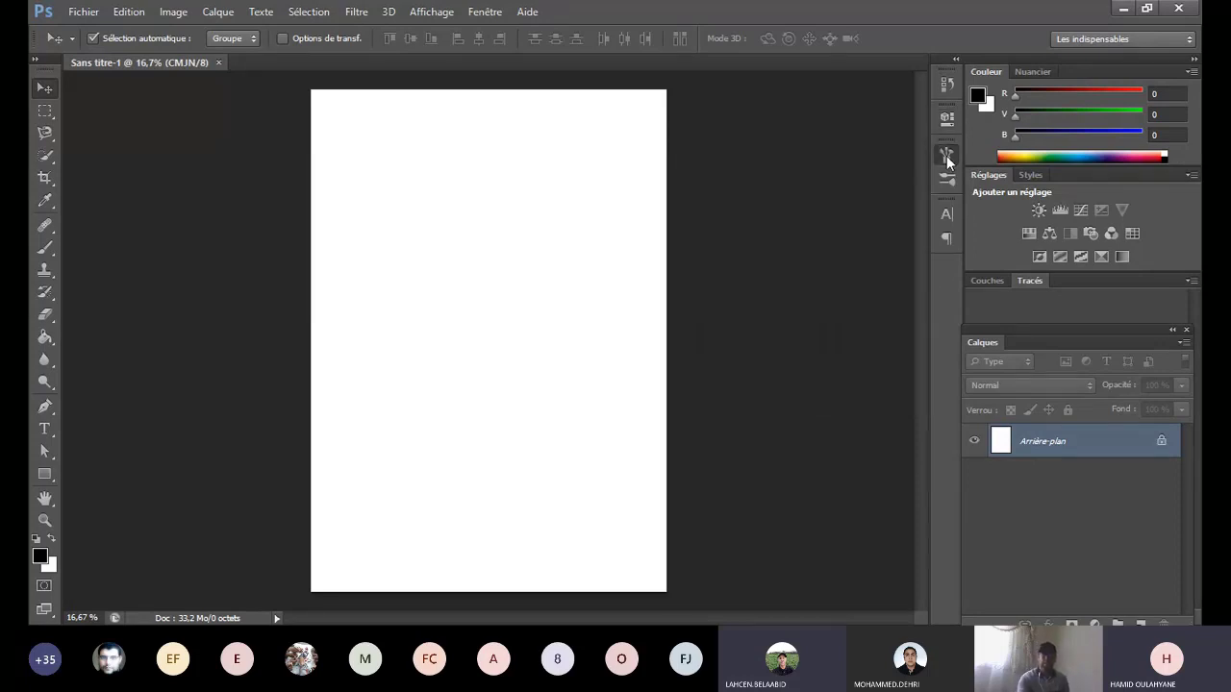
{"action": "left_click", "coordinate": [948, 158]}
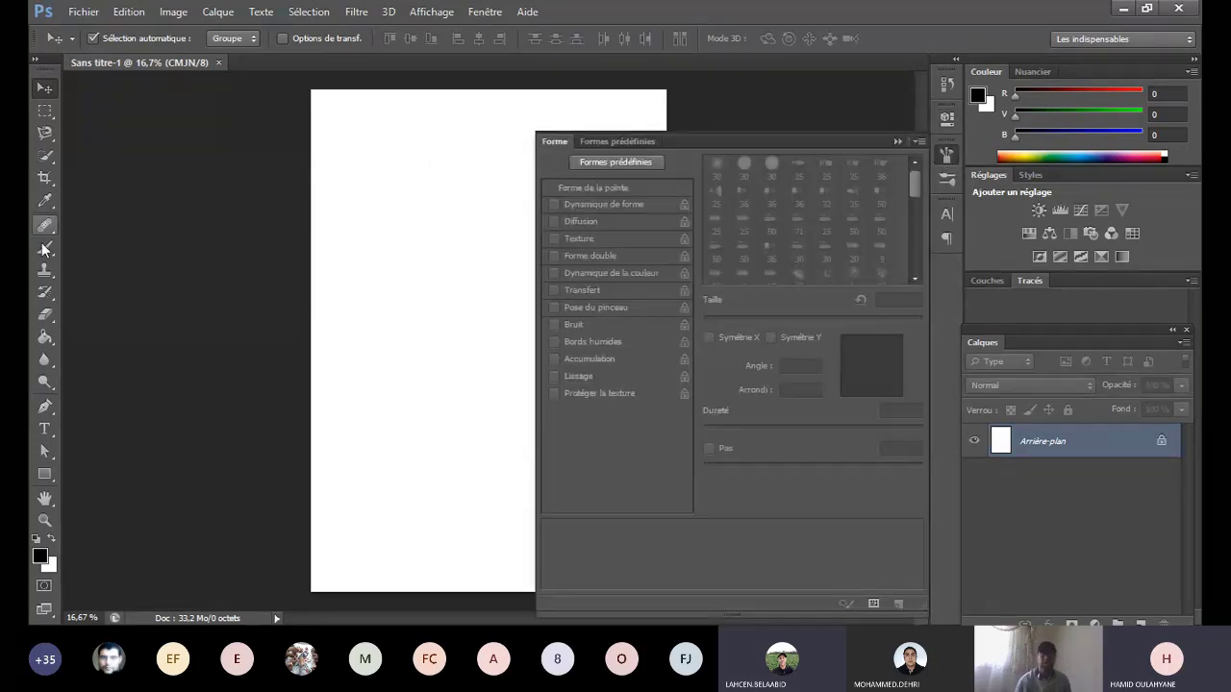
{"action": "left_click", "coordinate": [43, 251]}
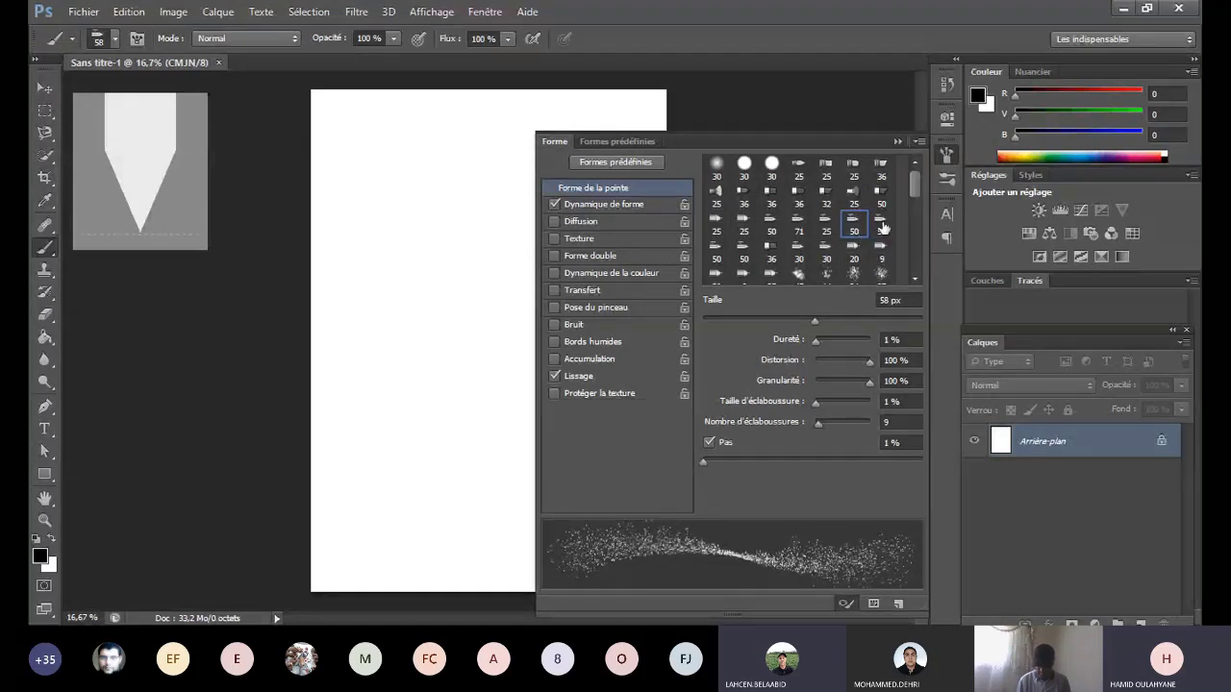
{"action": "left_click", "coordinate": [895, 141]}
Step: Browse the preset brush strokes in Formes prédéfinies without choosing another one, and collapse the list
{"action": "left_click", "coordinate": [946, 179]}
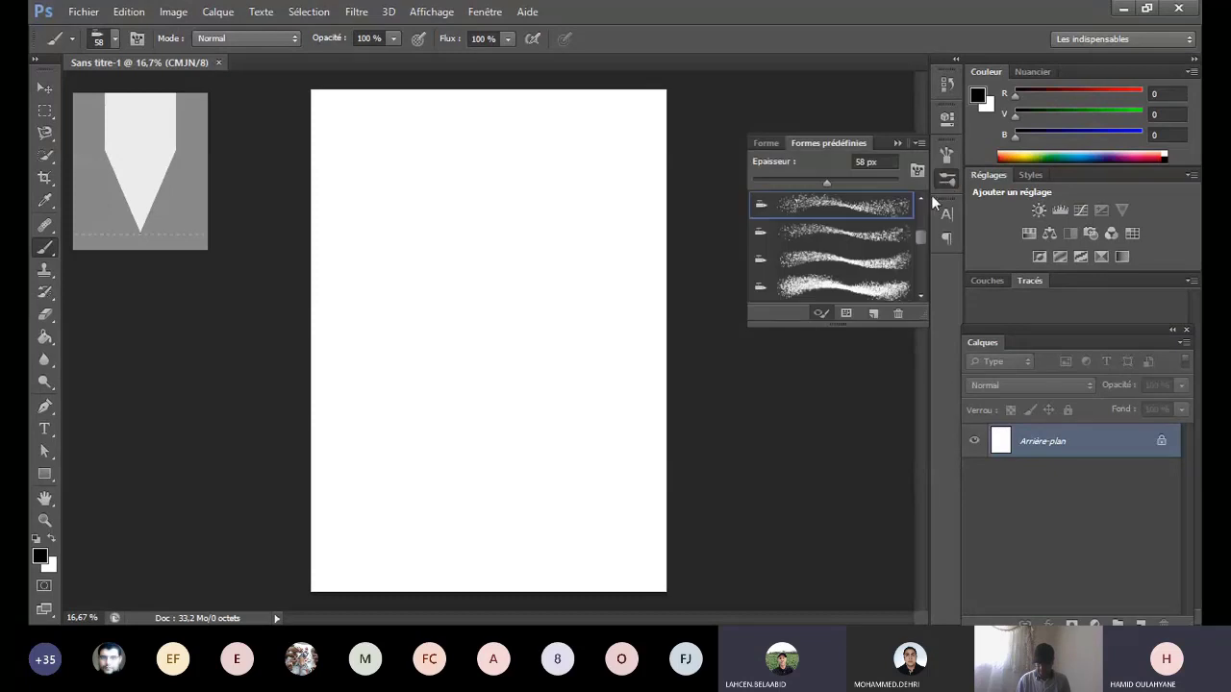
{"action": "scroll", "coordinate": [850, 233], "scroll_direction": "down", "scroll_amount": 5}
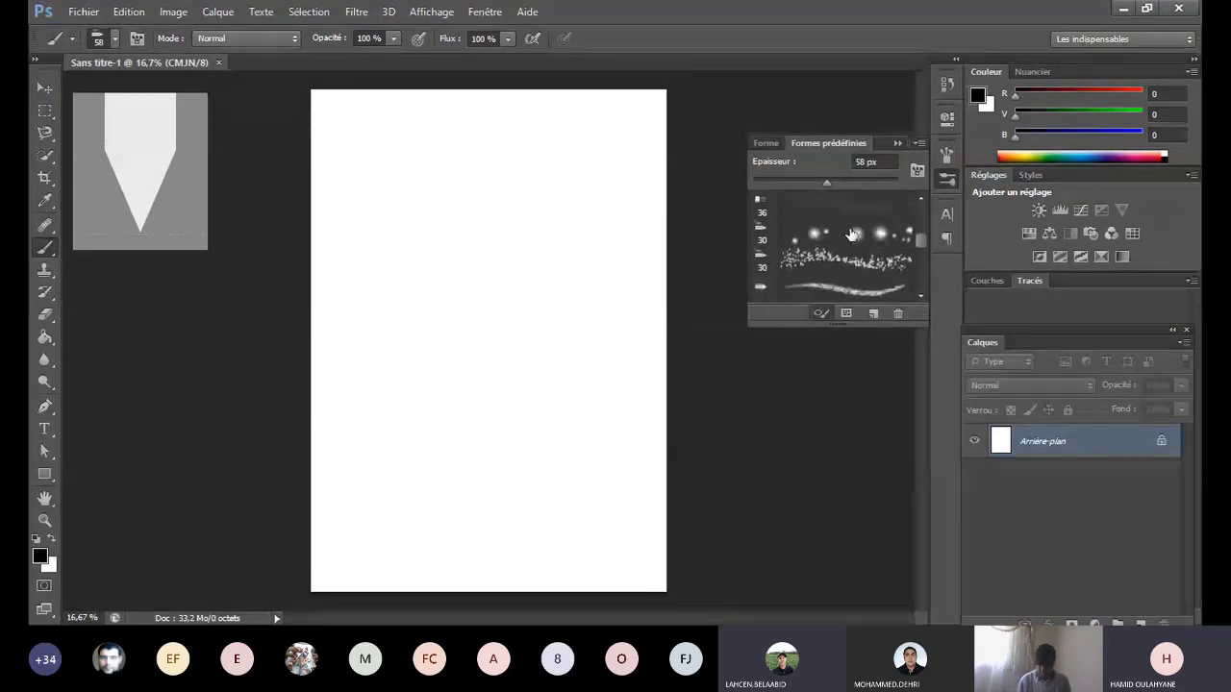
{"action": "scroll", "coordinate": [851, 233], "scroll_direction": "up", "scroll_amount": 5}
{"action": "left_click", "coordinate": [898, 141]}
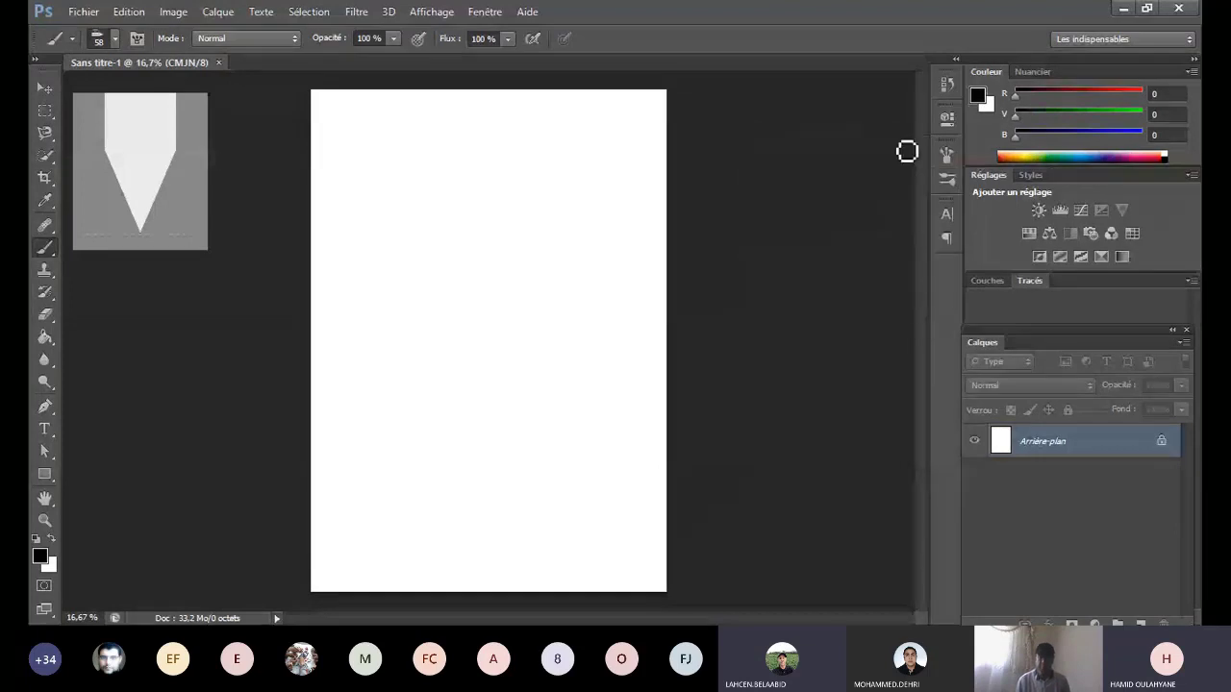
Step: Examine the Caractère text settings and the list of panels that can be shown in the workspace
{"action": "left_click", "coordinate": [945, 215]}
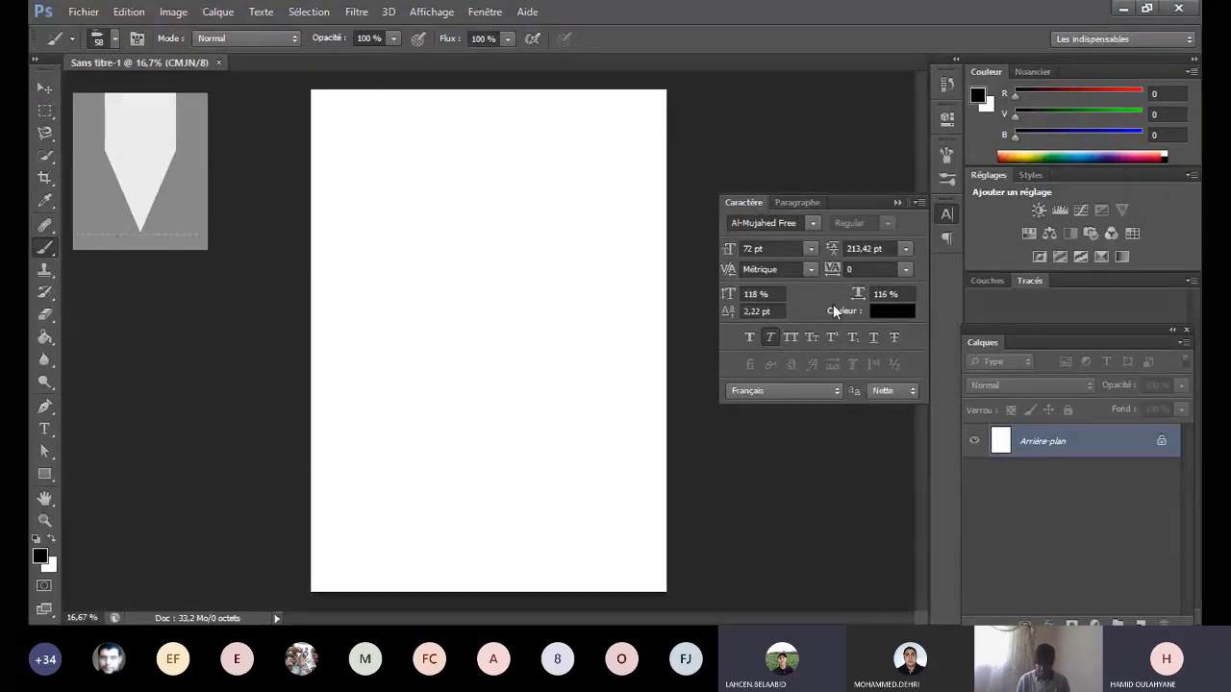
{"action": "left_click", "coordinate": [904, 203]}
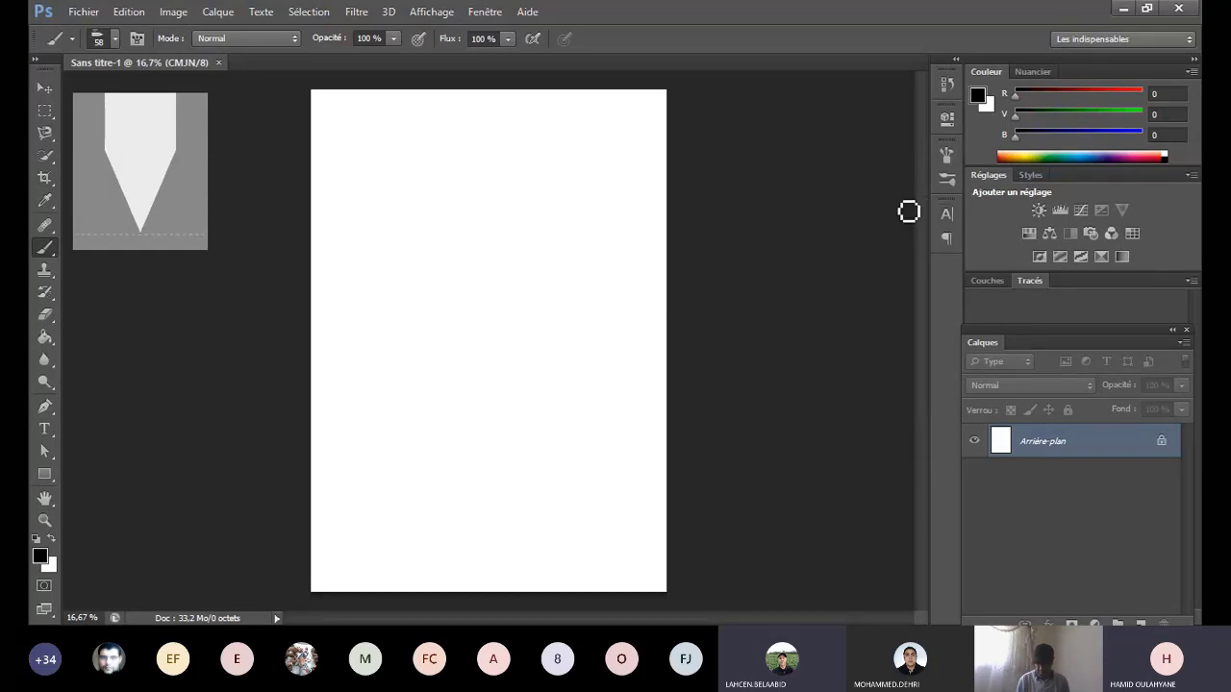
{"action": "left_click", "coordinate": [483, 13]}
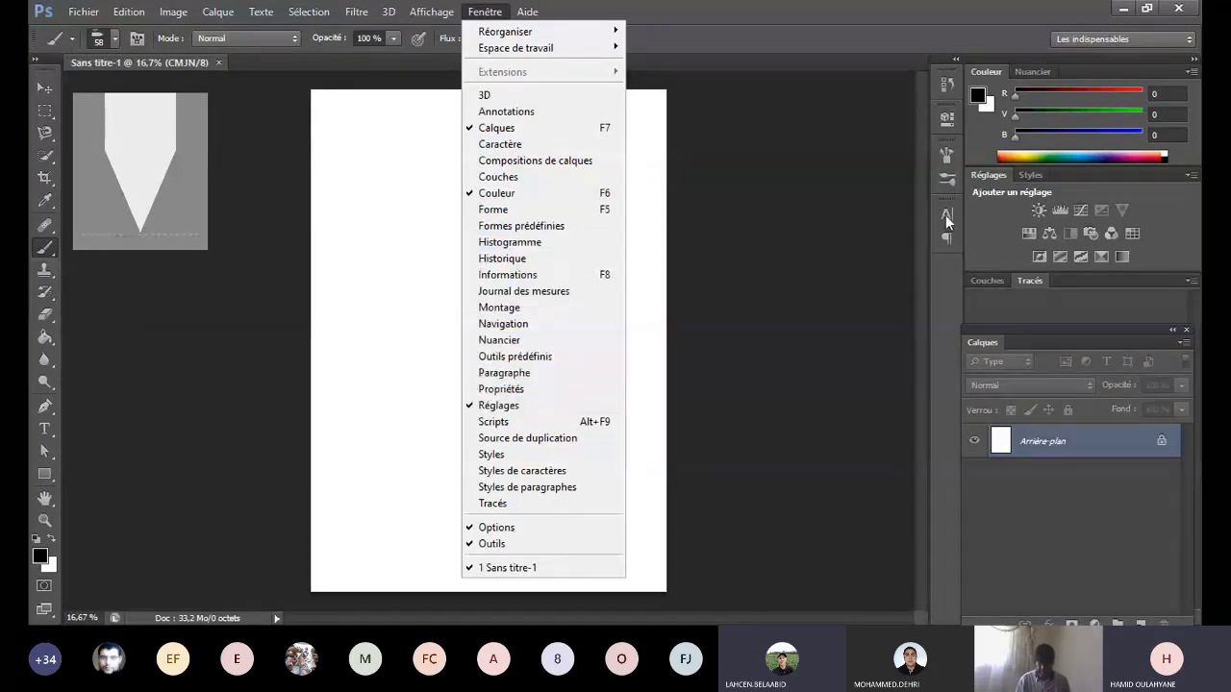
Step: Examine the Paragraphe and Caractère text settings, then collapse them
{"action": "left_click", "coordinate": [478, 377]}
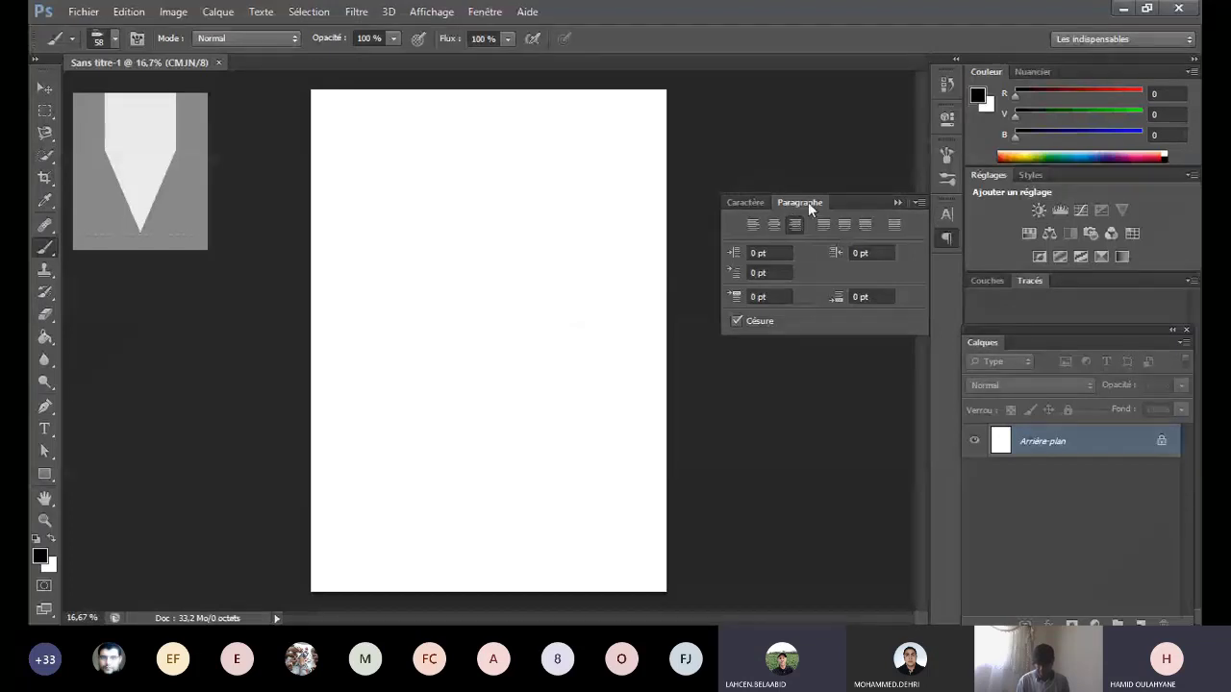
{"action": "left_click", "coordinate": [746, 203]}
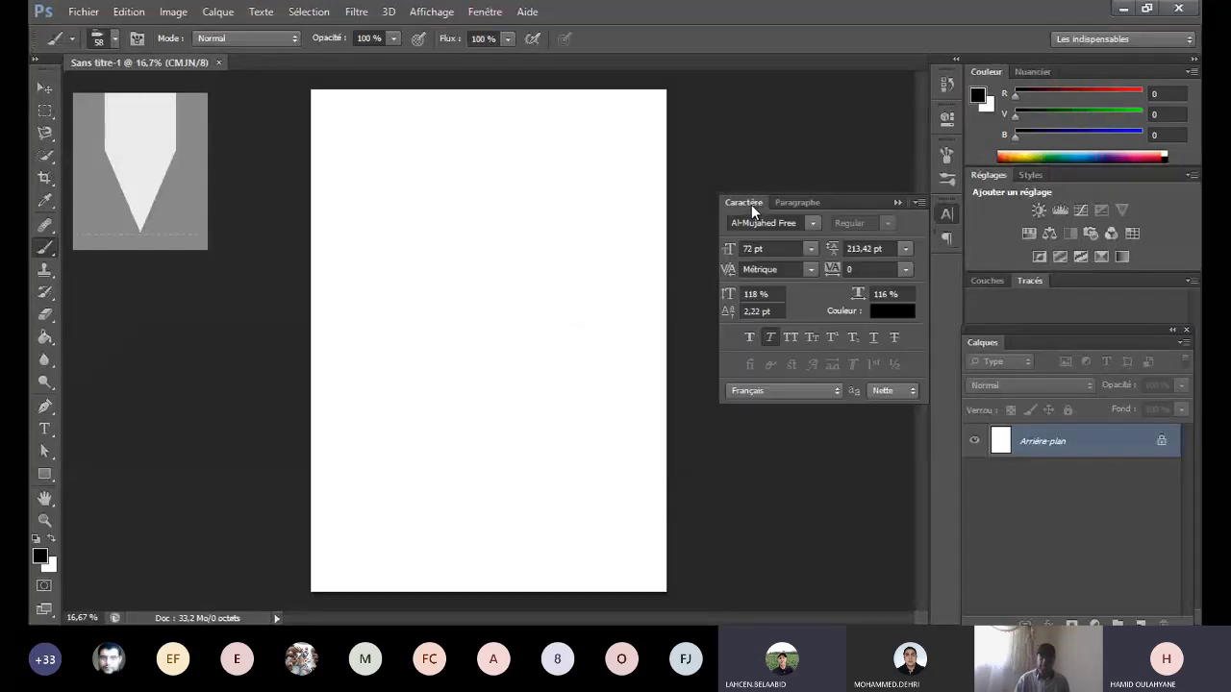
{"action": "left_click", "coordinate": [899, 201]}
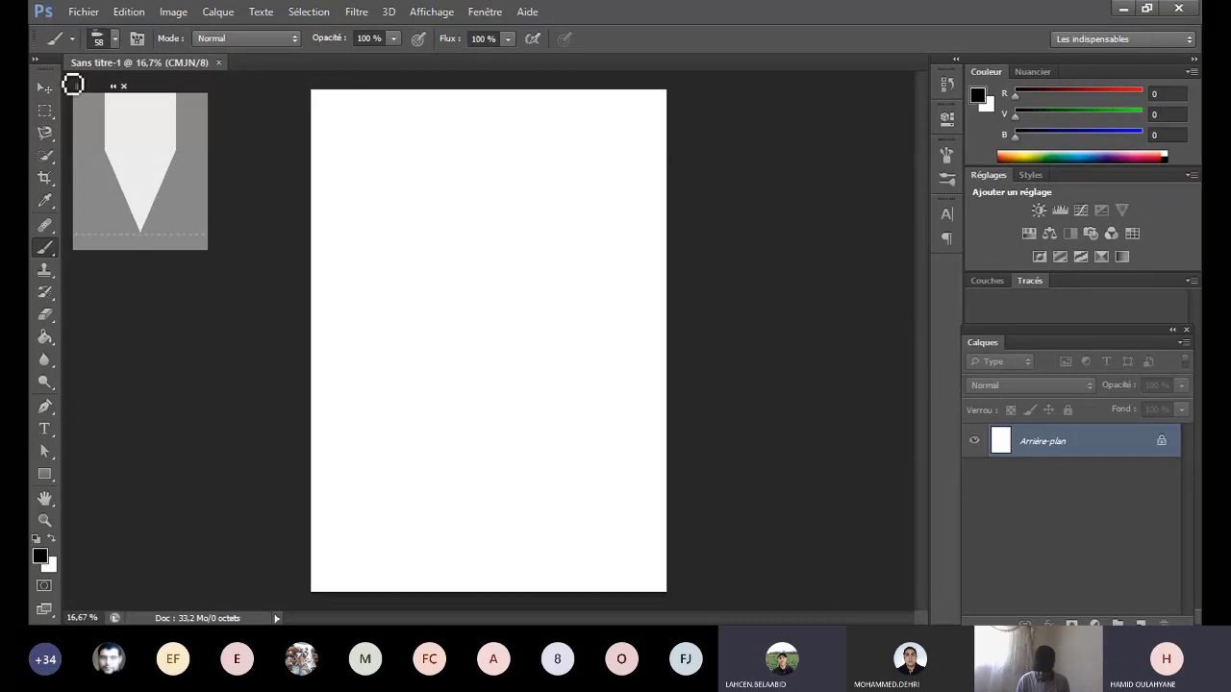
Step: With the Move tool active, expand the toolbox to two columns and detach it over the document
{"action": "left_click", "coordinate": [43, 89]}
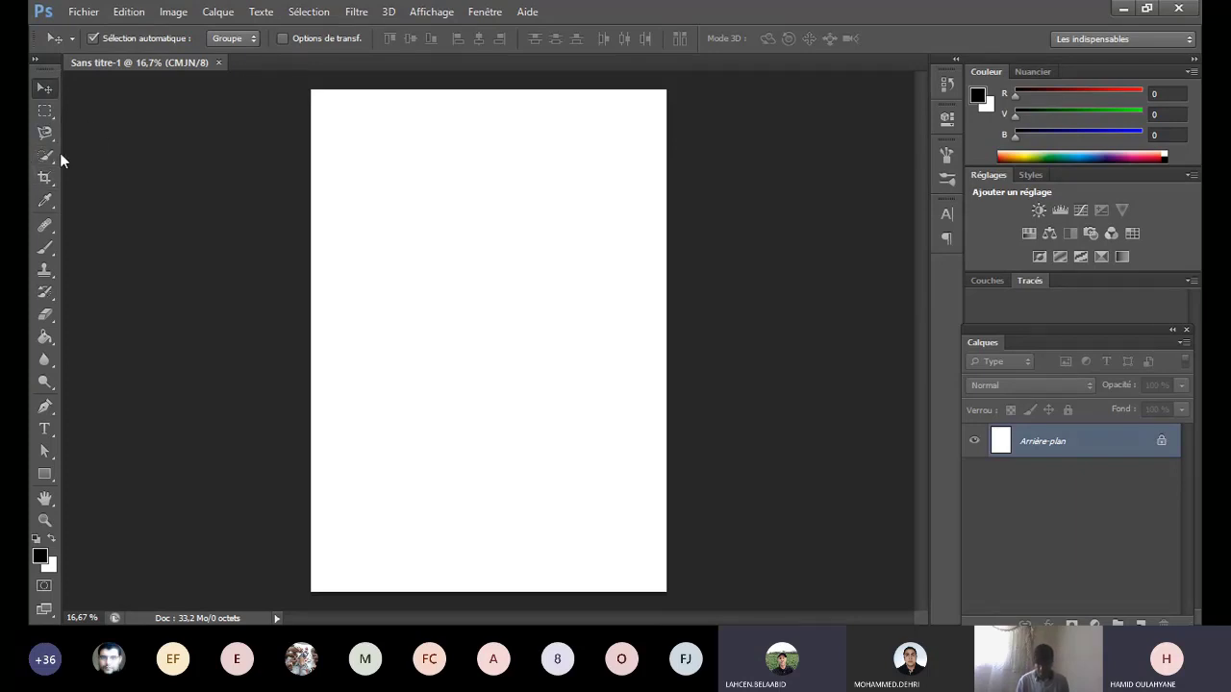
{"action": "left_click", "coordinate": [38, 66]}
{"action": "left_click", "coordinate": [38, 63]}
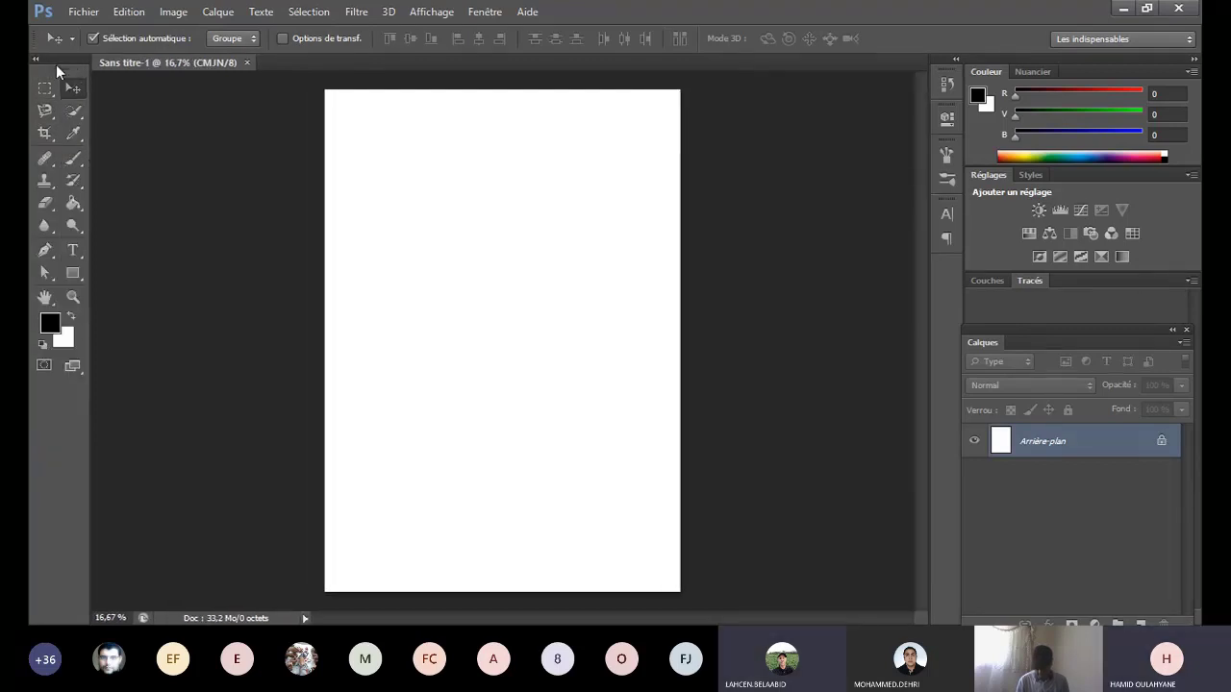
{"action": "left_click_drag", "start_coordinate": [56, 60], "coordinate": [412, 159]}
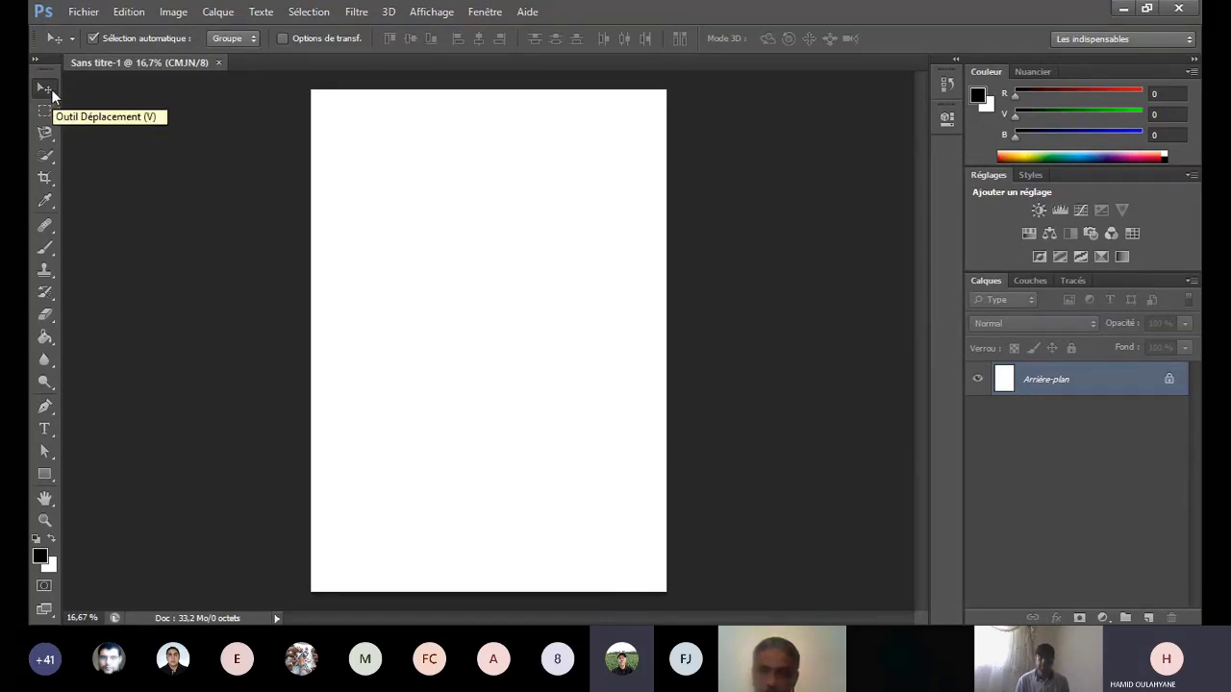
Step: Import the green parrot photo from the psd formation folder into the document and confirm its placement
{"action": "left_click", "coordinate": [78, 15]}
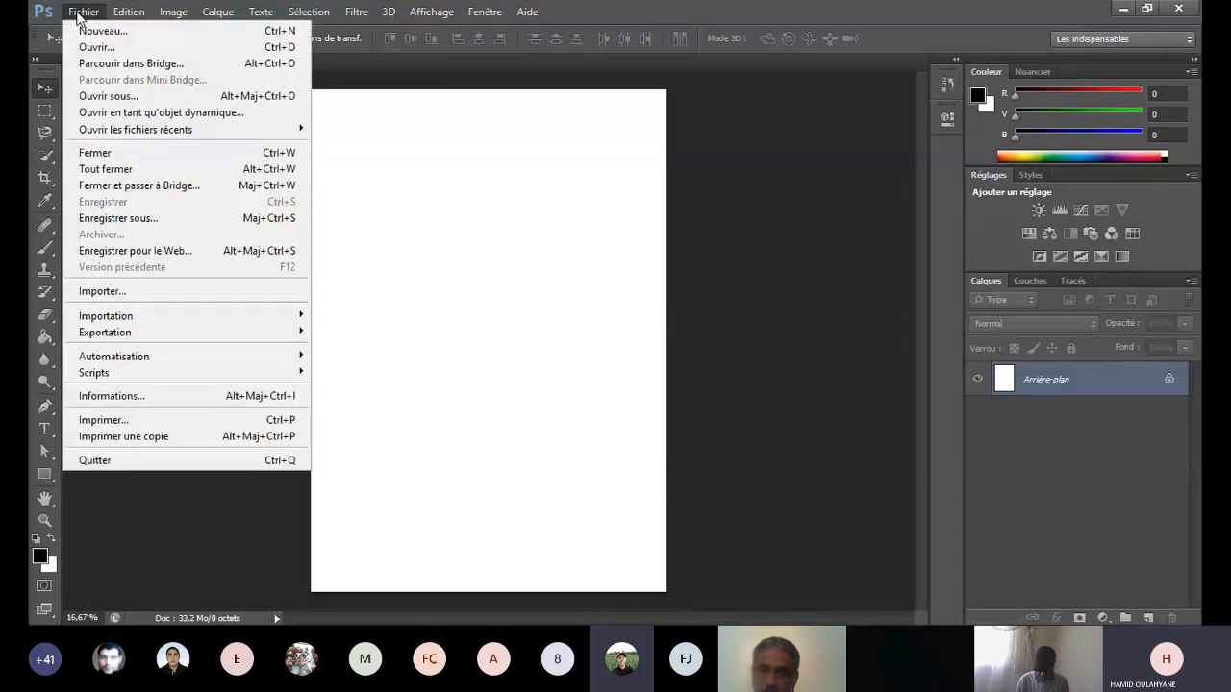
{"action": "left_click", "coordinate": [81, 16]}
{"action": "left_click", "coordinate": [81, 16]}
{"action": "left_click", "coordinate": [87, 14]}
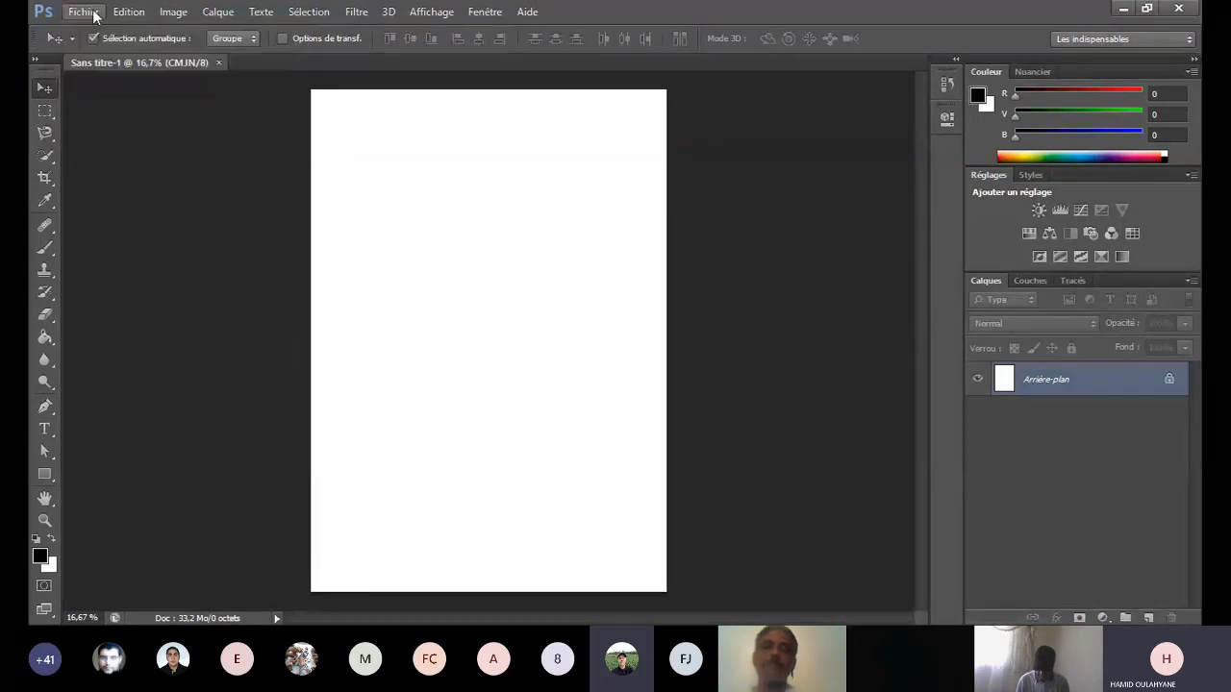
{"action": "left_click", "coordinate": [95, 16]}
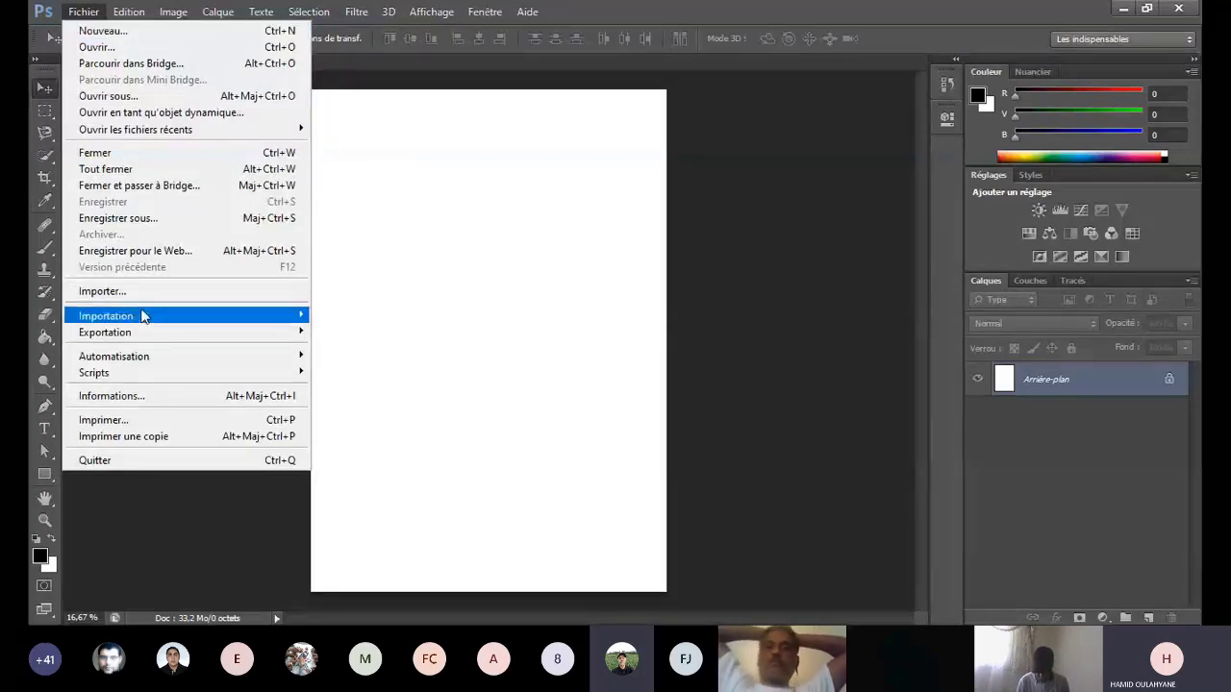
{"action": "mouse_move", "coordinate": [166, 325]}
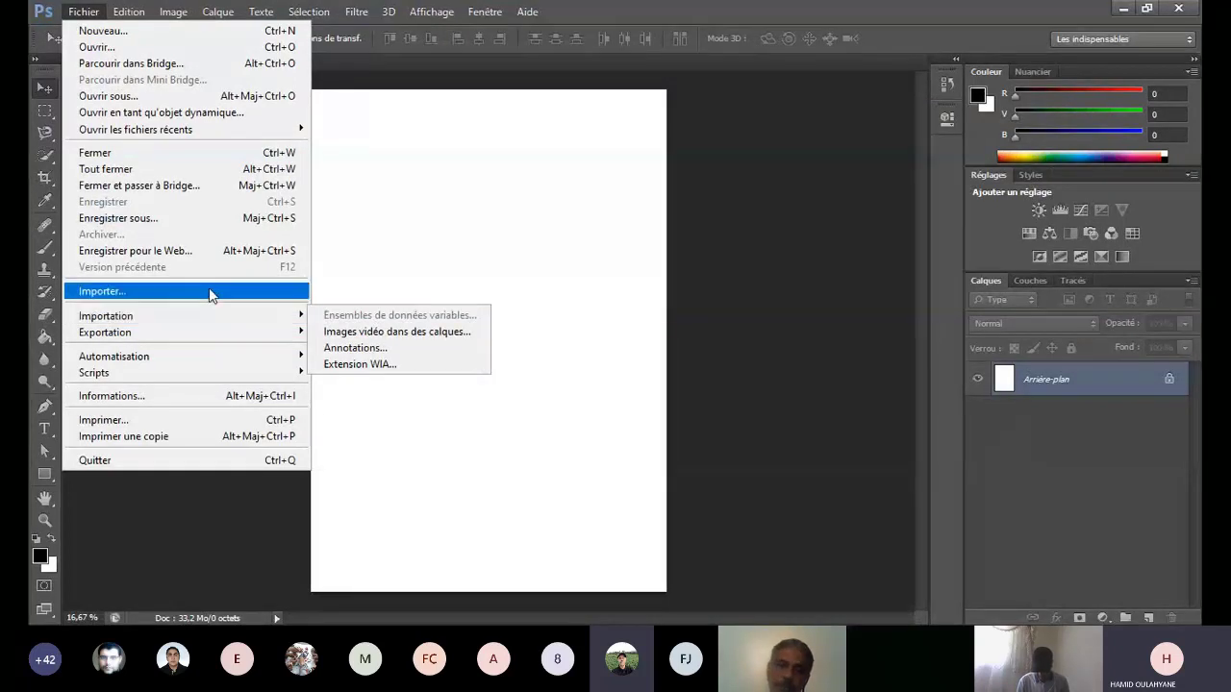
{"action": "left_click", "coordinate": [211, 292]}
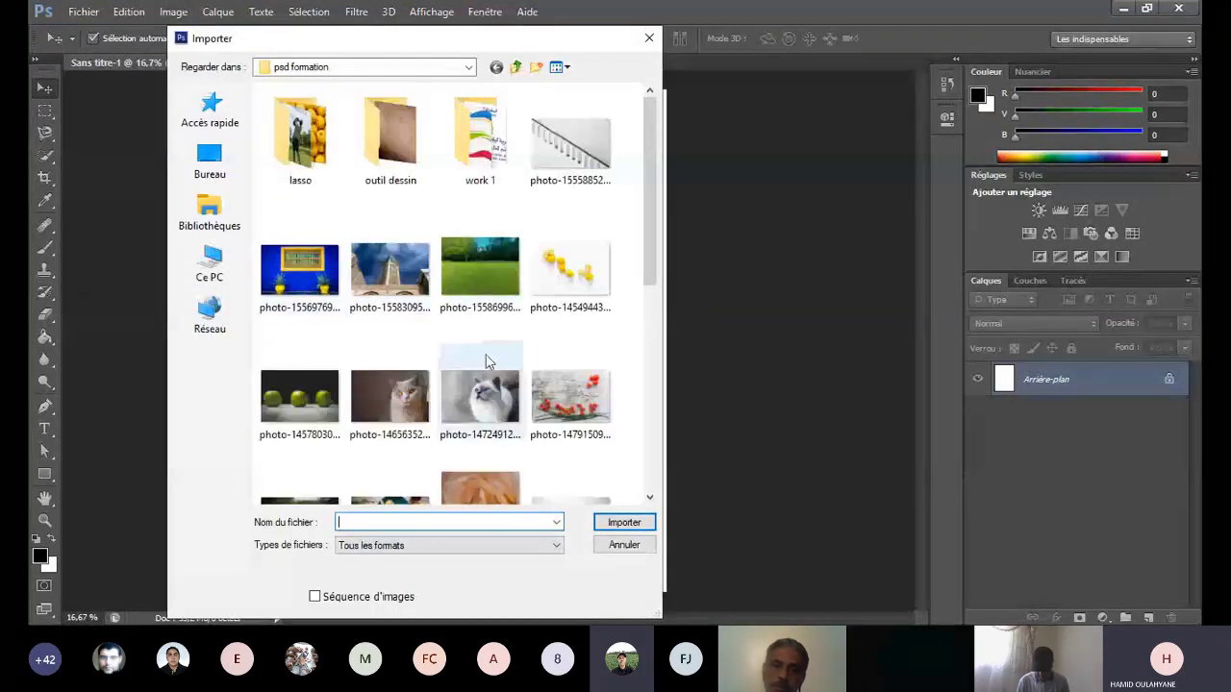
{"action": "scroll", "coordinate": [486, 361], "scroll_direction": "down", "scroll_amount": 5}
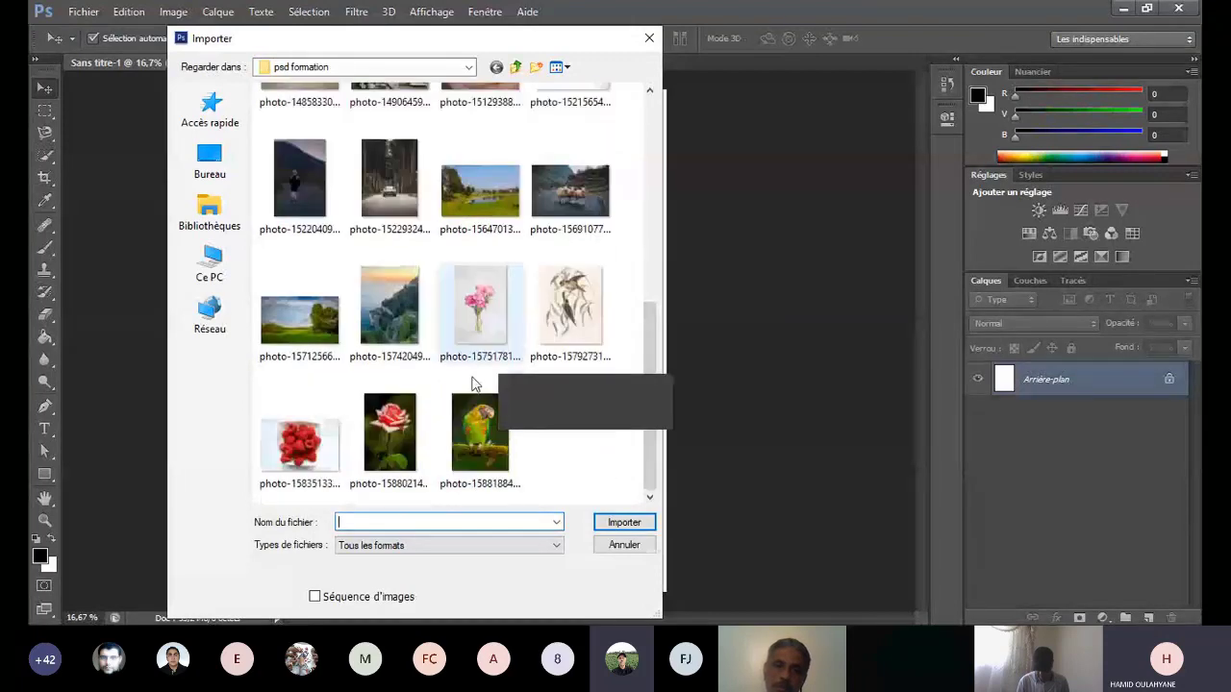
{"action": "double_click", "coordinate": [471, 400]}
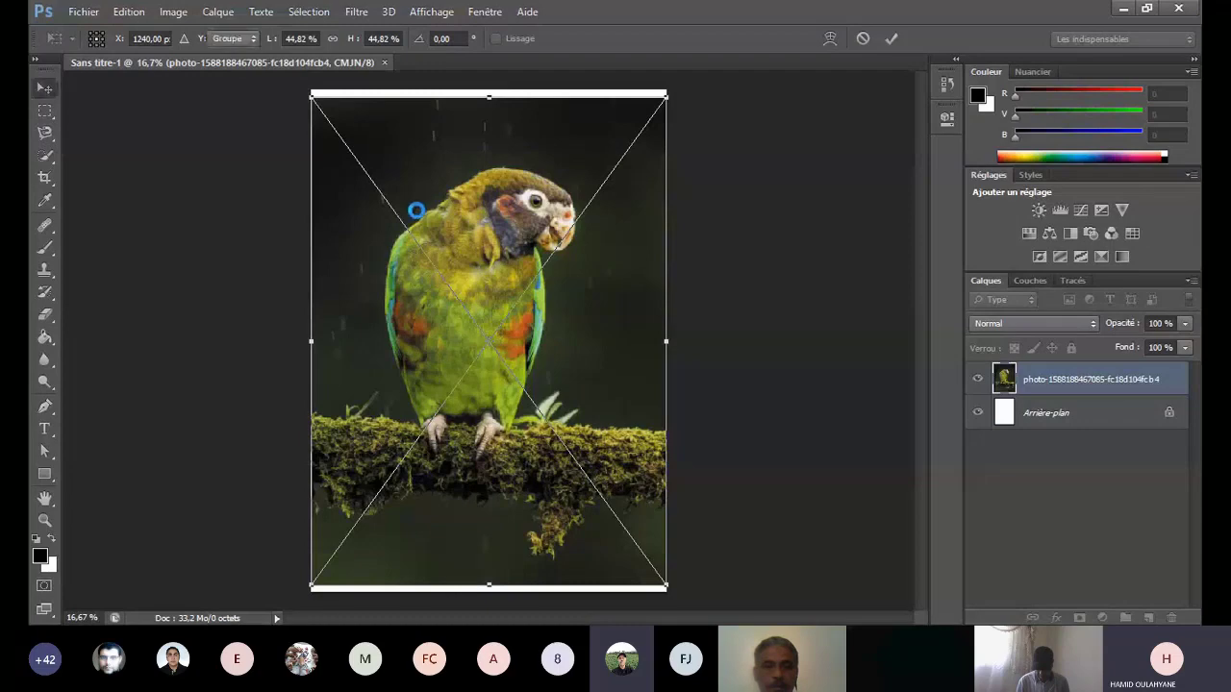
{"action": "key", "text": "Return"}
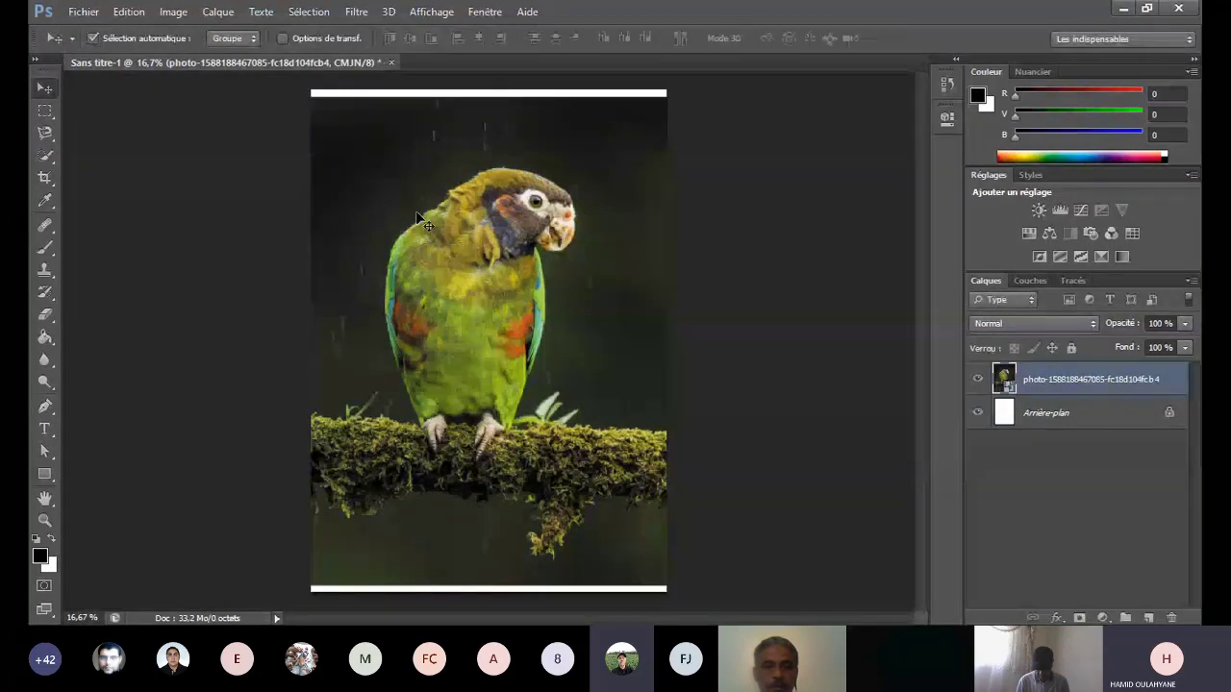
Step: Show the transform controls and shrink the parrot photo into the page's lower-right corner, about 20% wide and 17% high
{"action": "left_click", "coordinate": [330, 38]}
{"action": "left_click_drag", "start_coordinate": [310, 96], "coordinate": [508, 398]}
{"action": "key", "text": "Return"}
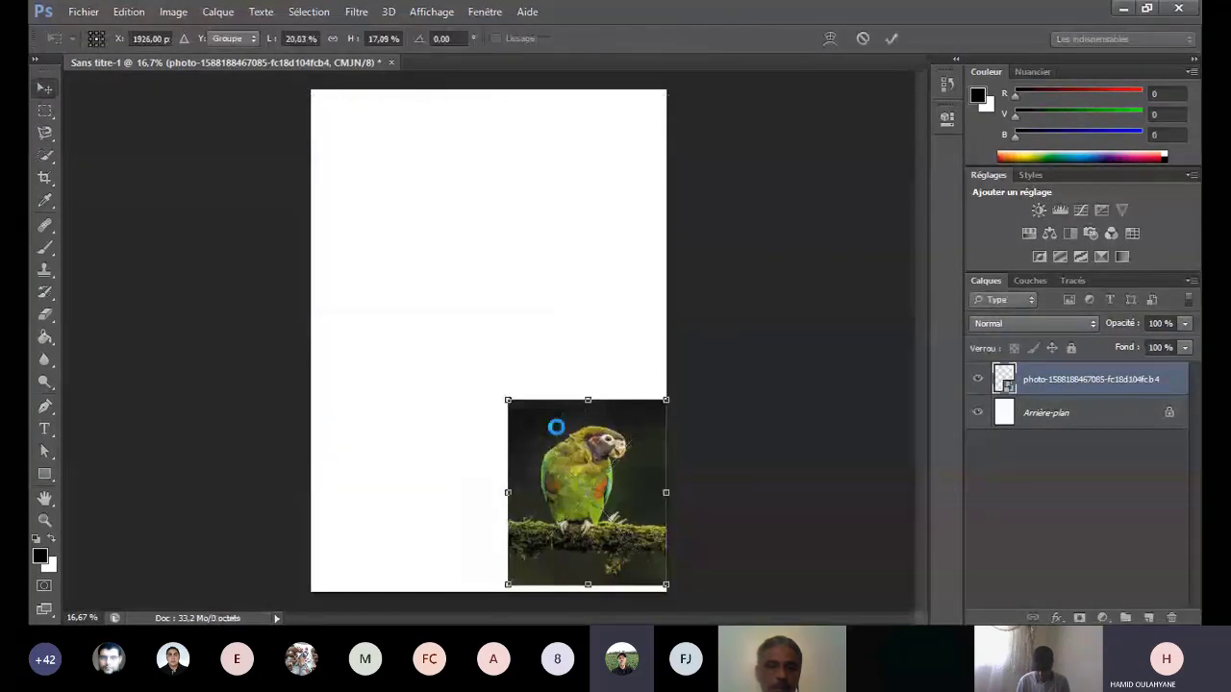
Step: Move the reduced parrot photo around the upper part of the page, leaving it near the top centre
{"action": "left_click_drag", "start_coordinate": [553, 465], "coordinate": [451, 215]}
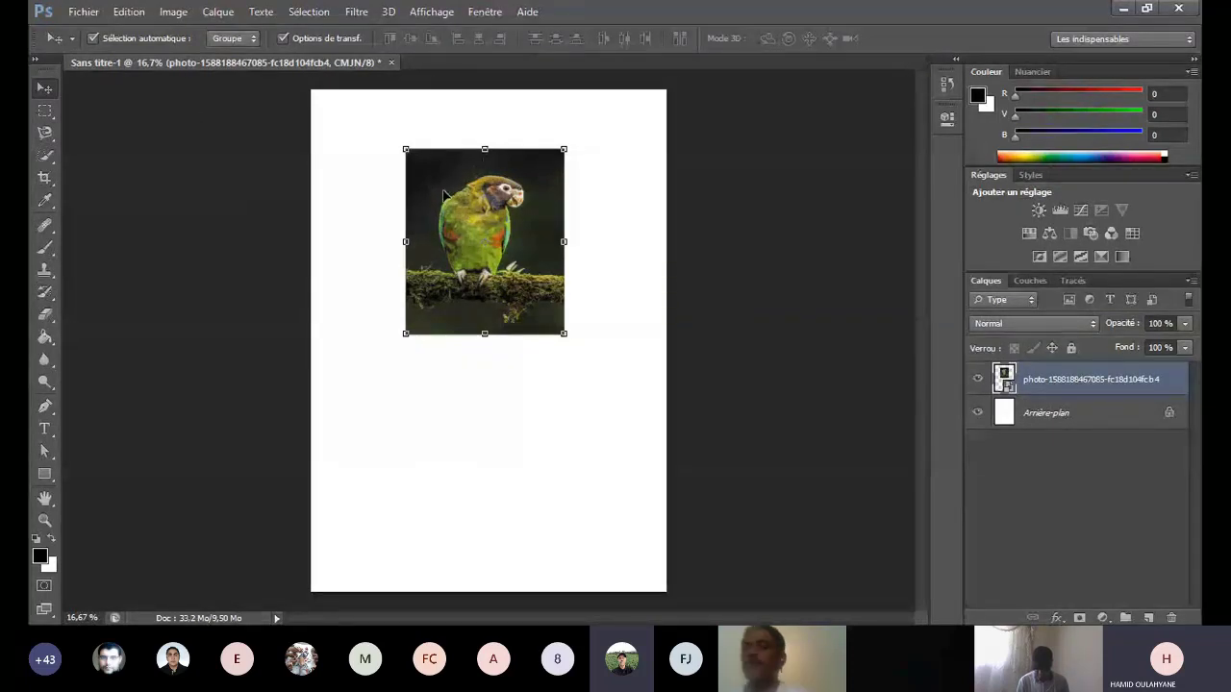
{"action": "left_click_drag", "start_coordinate": [435, 185], "coordinate": [389, 176]}
{"action": "left_click_drag", "start_coordinate": [494, 175], "coordinate": [535, 175]}
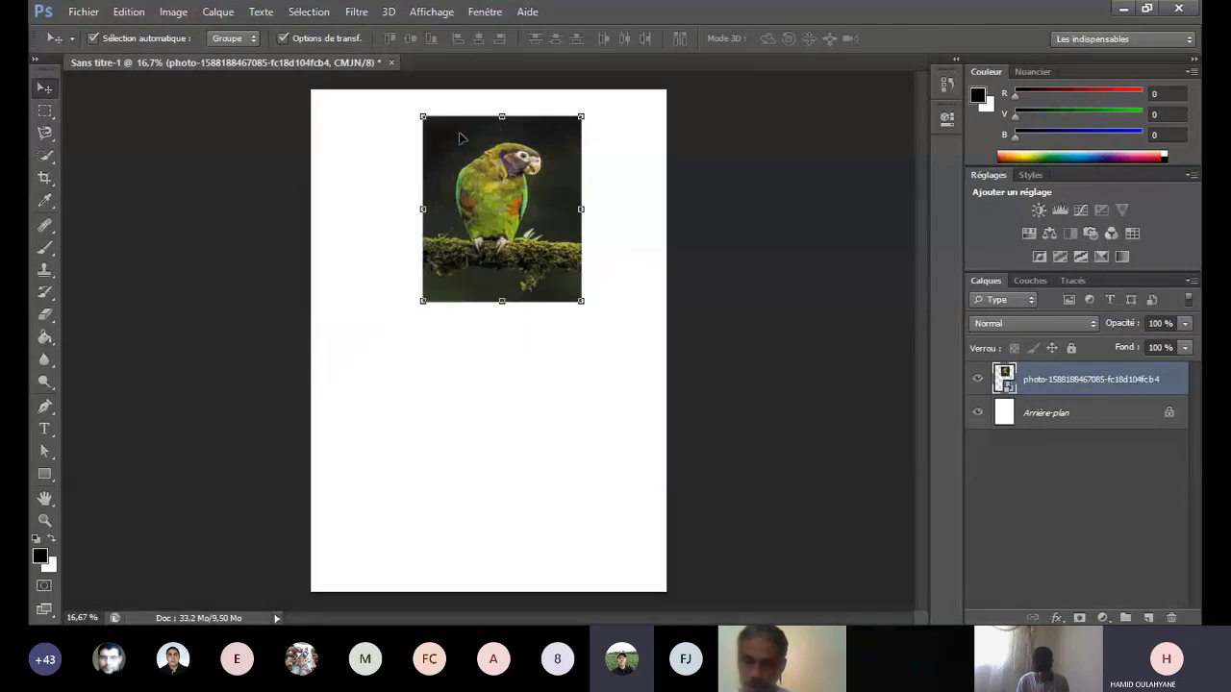
Step: Enlarge and reposition the parrot photo to nearly fill the page, with a white strip below, and confirm the transformation
{"action": "left_click_drag", "start_coordinate": [420, 304], "coordinate": [366, 488]}
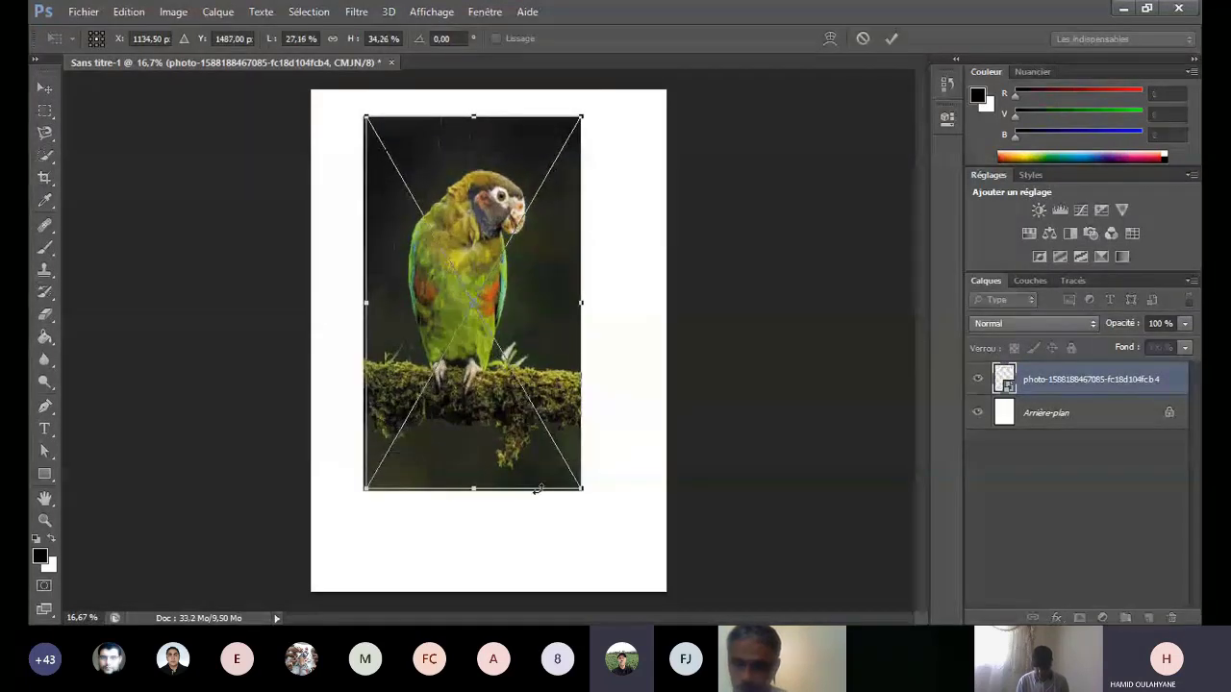
{"action": "left_click_drag", "start_coordinate": [596, 485], "coordinate": [663, 529]}
{"action": "left_click_drag", "start_coordinate": [453, 155], "coordinate": [424, 147]}
{"action": "key", "text": "Return"}
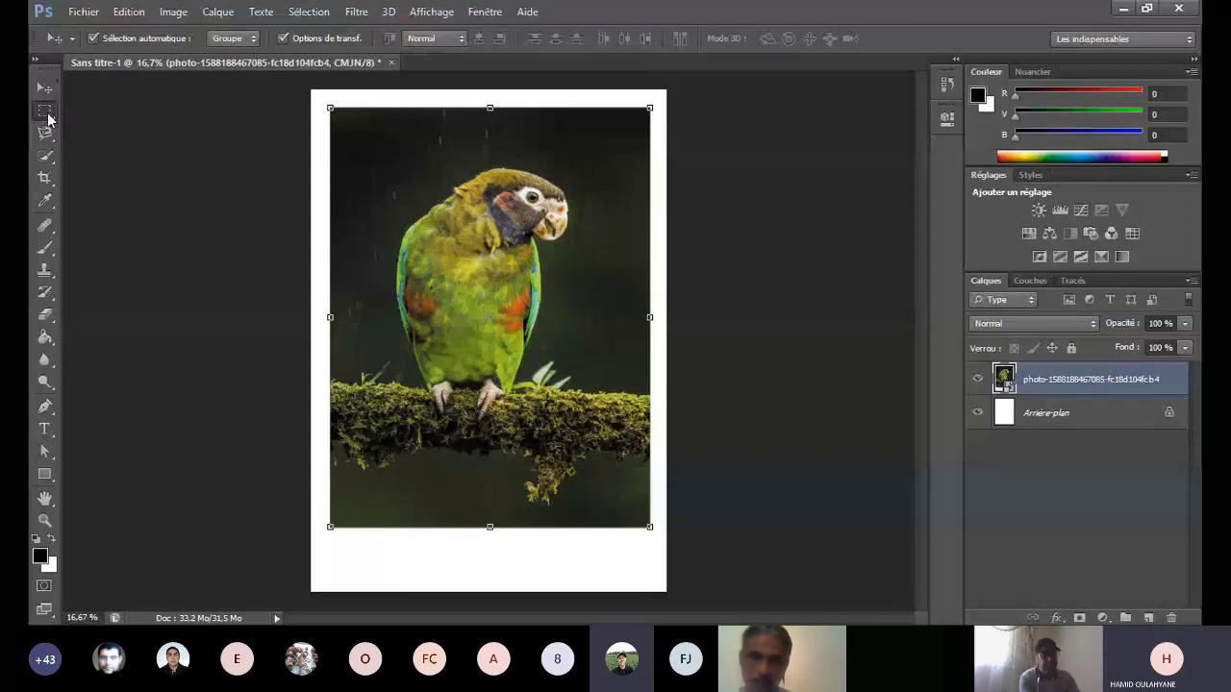
Step: Draw a rectangular selection in the dark background above and left of the parrot and try to delete its contents
{"action": "left_click", "coordinate": [47, 114]}
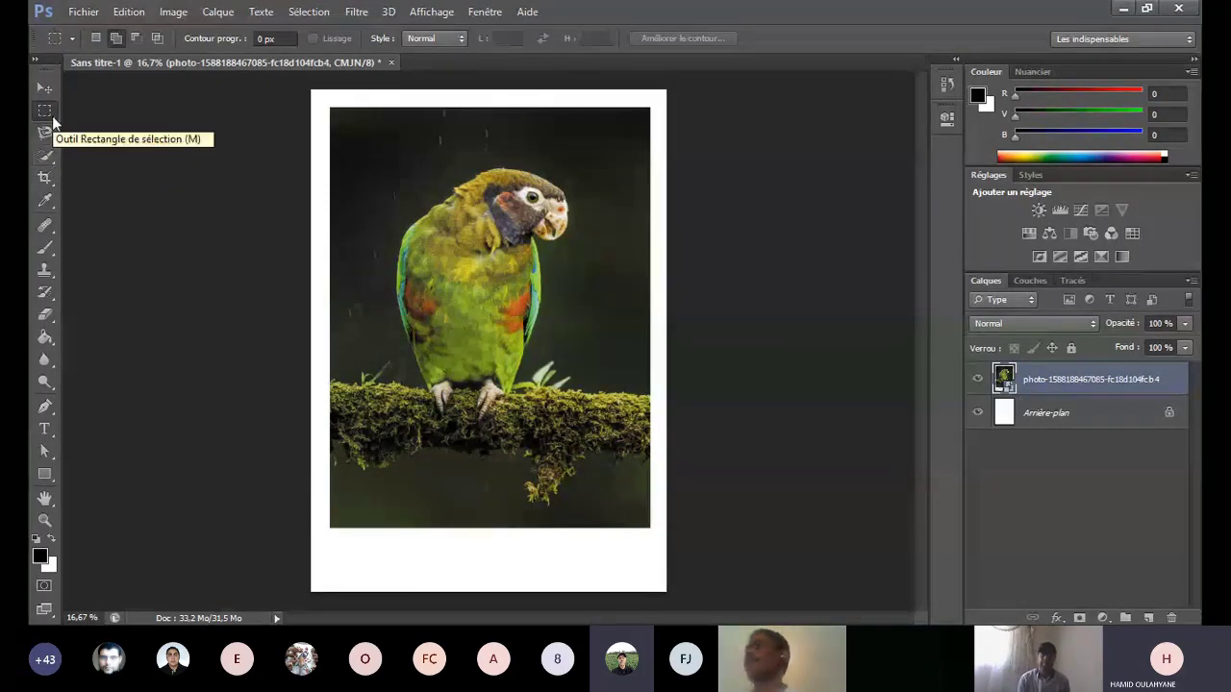
{"action": "left_click", "coordinate": [53, 117]}
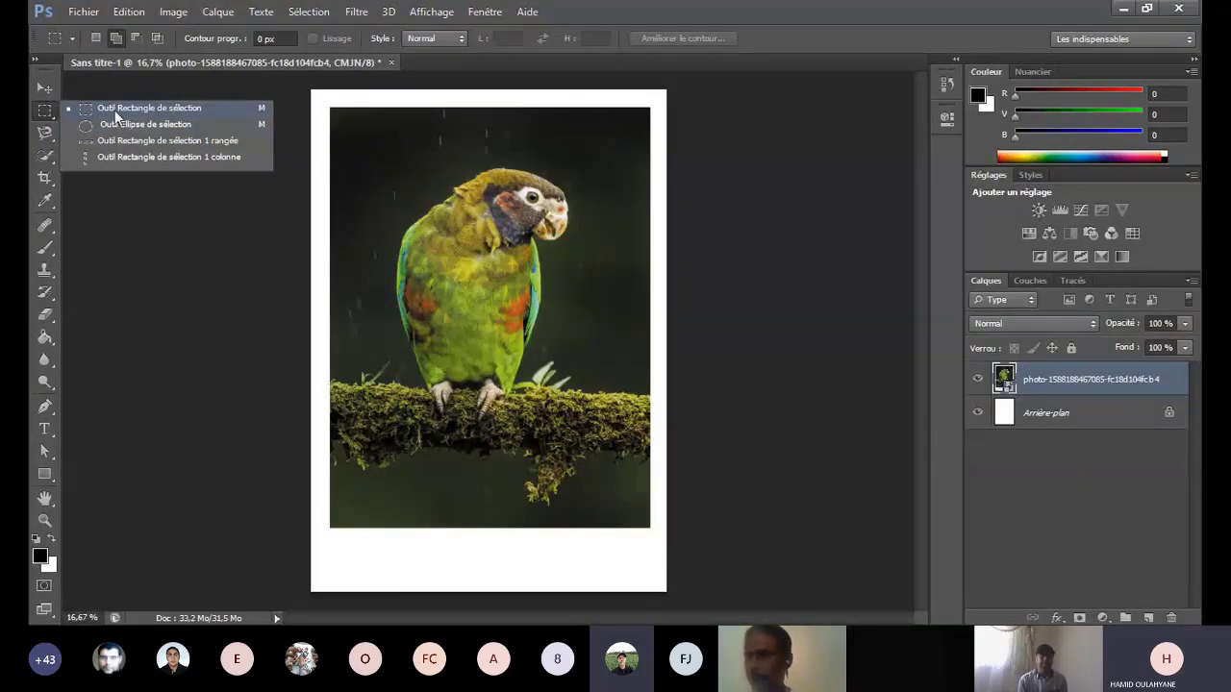
{"action": "left_click", "coordinate": [114, 110]}
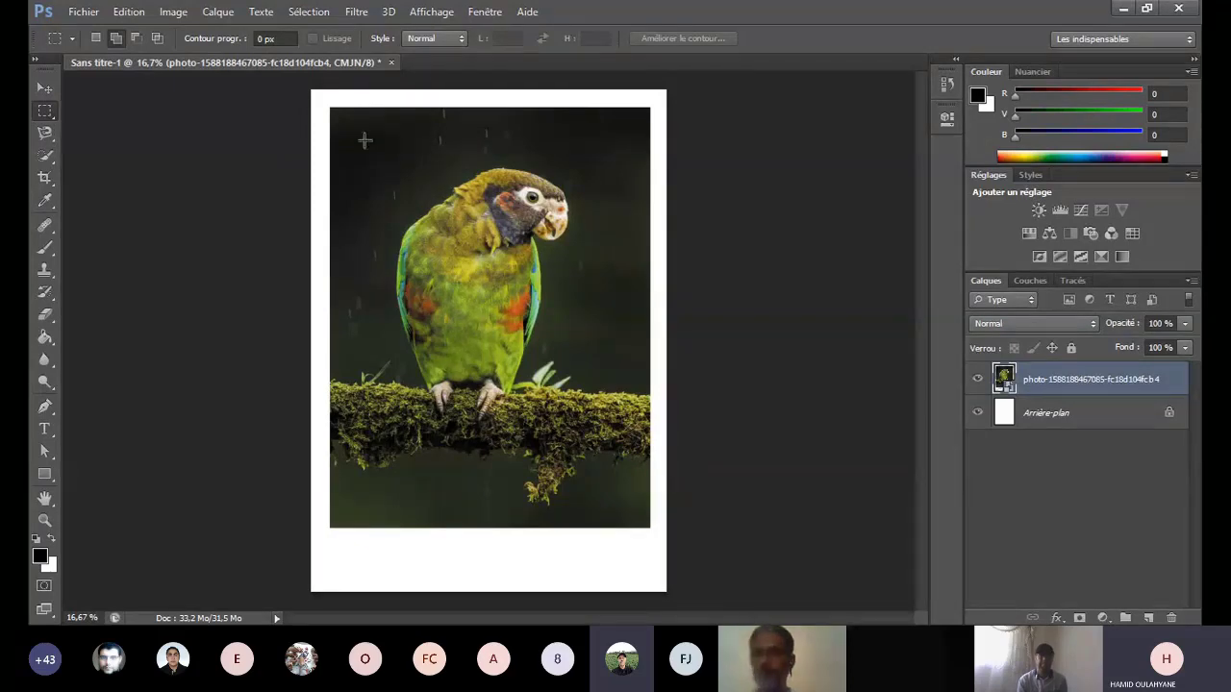
{"action": "left_click_drag", "start_coordinate": [356, 122], "coordinate": [429, 175]}
{"action": "key", "text": "Delete"}
{"action": "left_click", "coordinate": [586, 260]}
Step: Rasterize the parrot photo layer and delete the pixels inside the rectangular selection
{"action": "right_click", "coordinate": [1173, 379]}
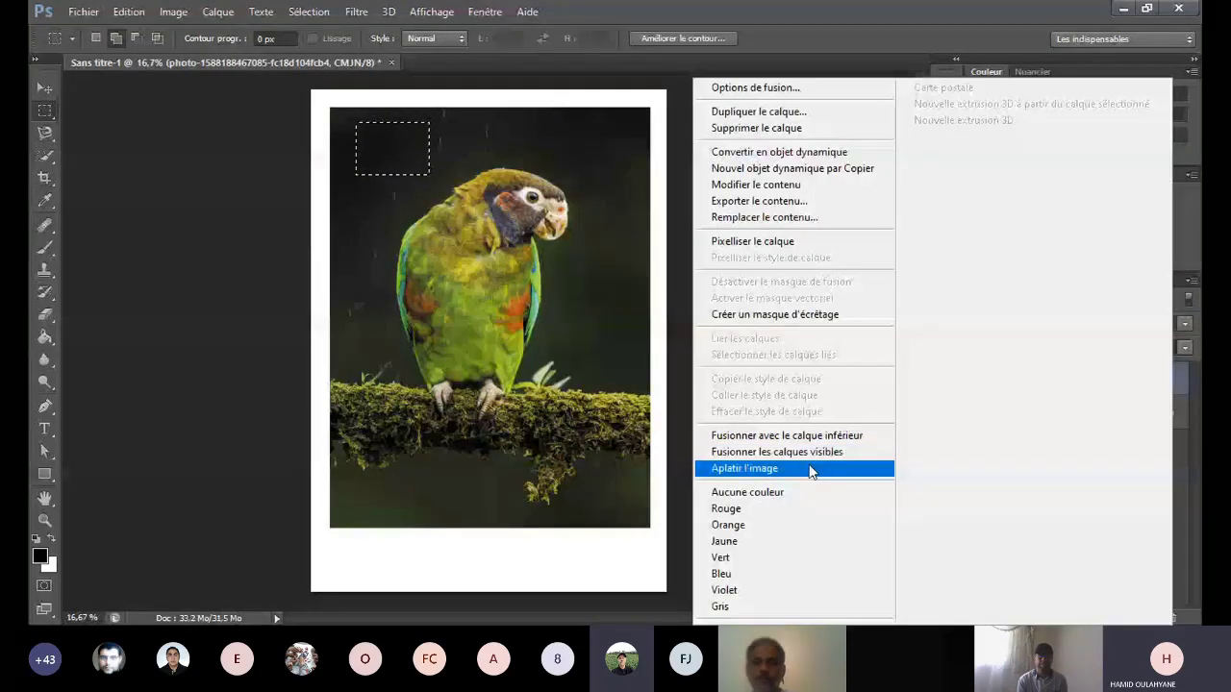
{"action": "left_click", "coordinate": [778, 241]}
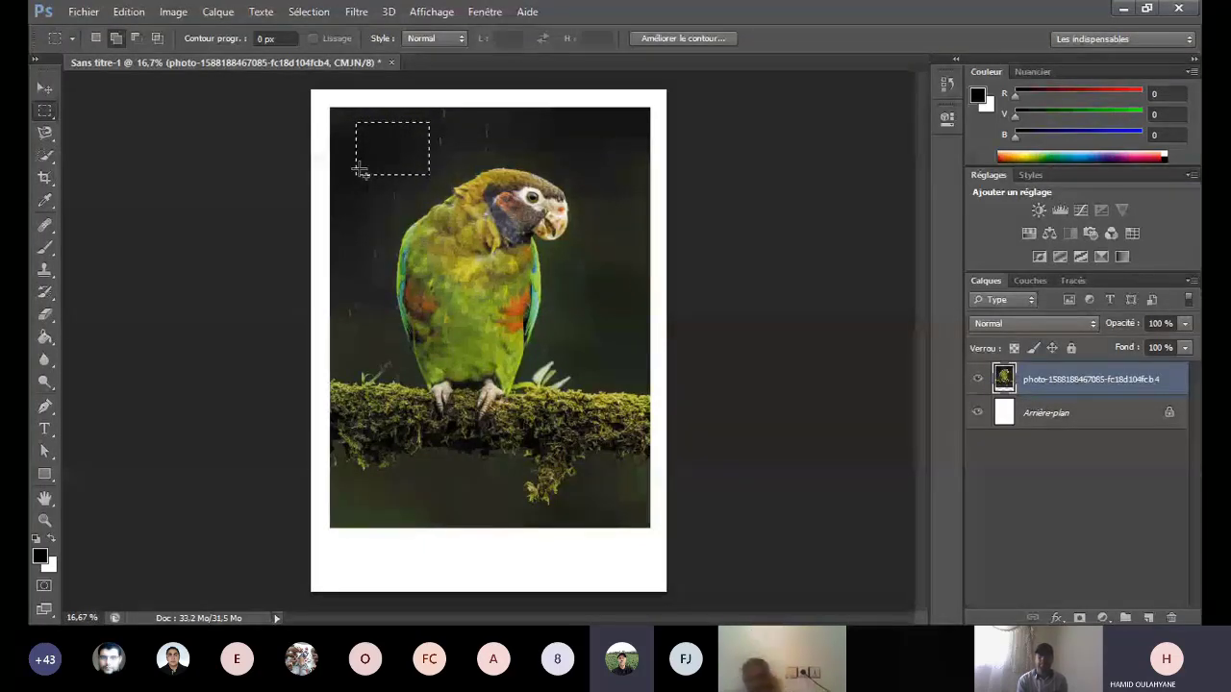
{"action": "key", "text": "Delete"}
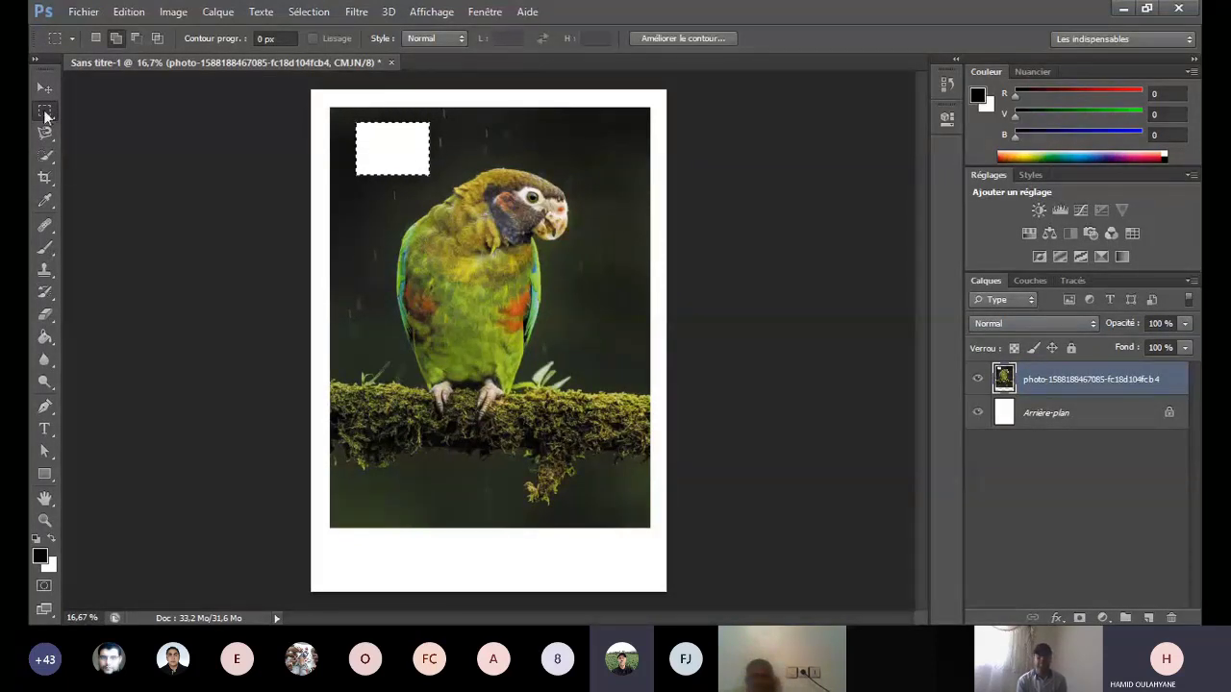
Step: Draw a trial selection in the dark background right of the parrot's head with the Elliptical Marquee tool
{"action": "right_click", "coordinate": [45, 114]}
{"action": "left_click", "coordinate": [125, 123]}
{"action": "left_click", "coordinate": [606, 181]}
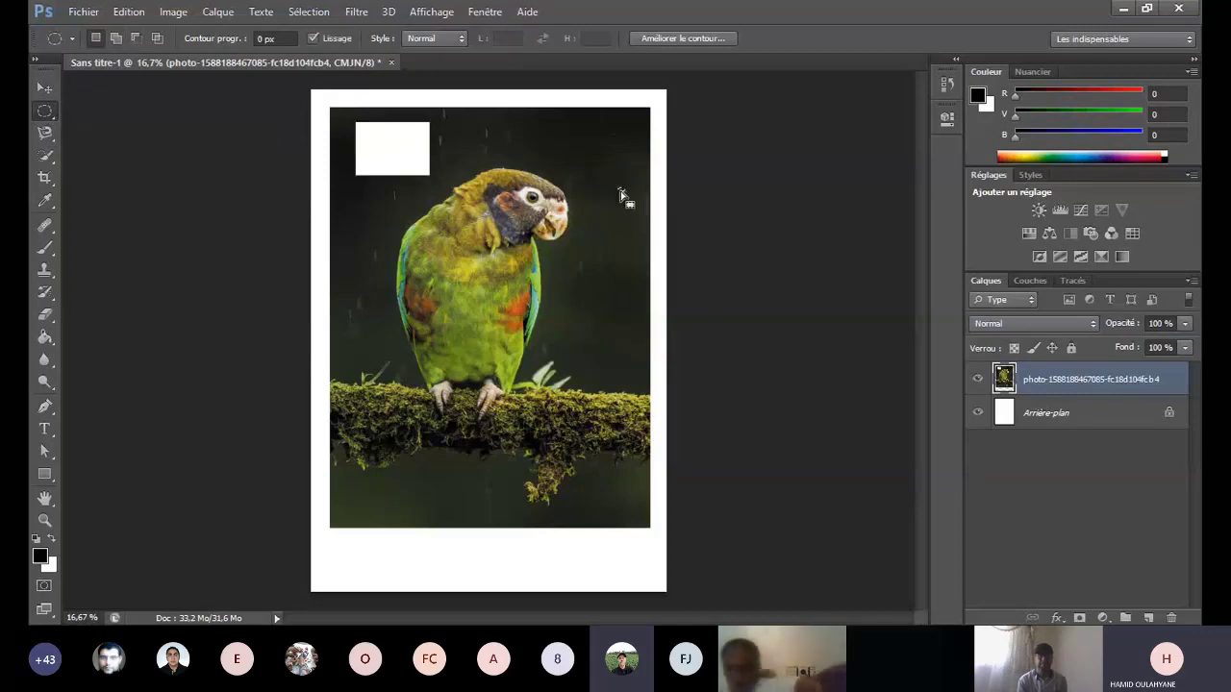
Step: Undo the trial elliptical selections by going back through the editing history to the cleared rectangle
{"action": "left_click", "coordinate": [129, 11]}
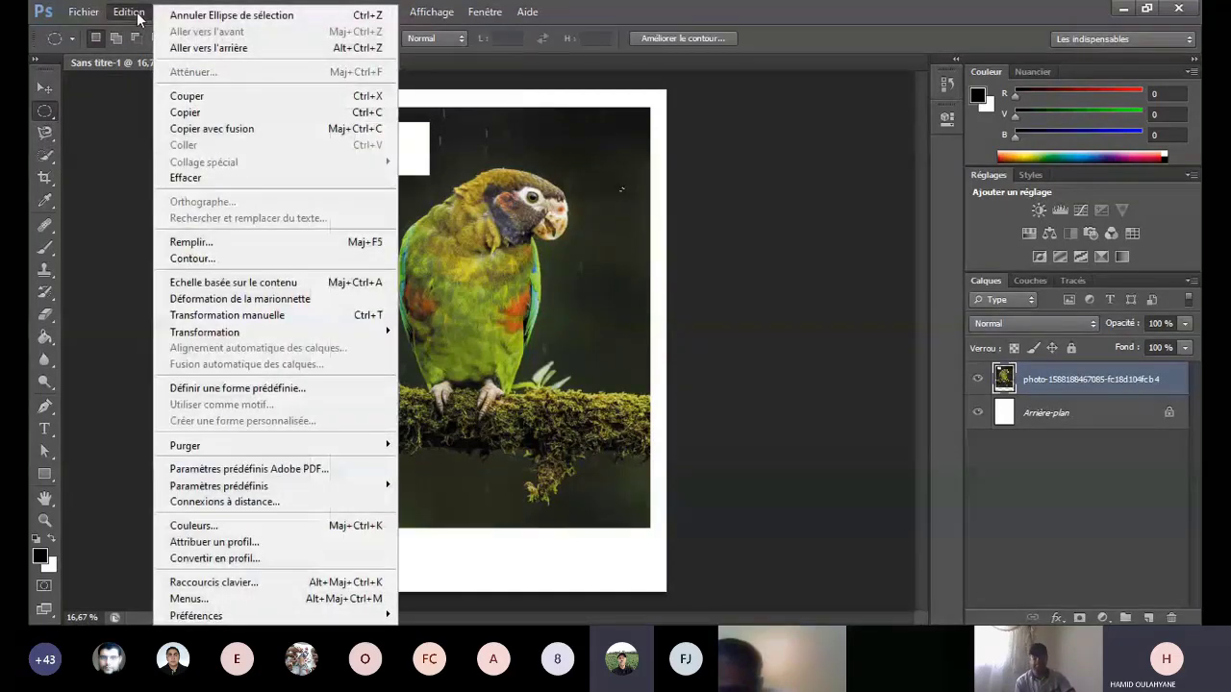
{"action": "left_click", "coordinate": [135, 15]}
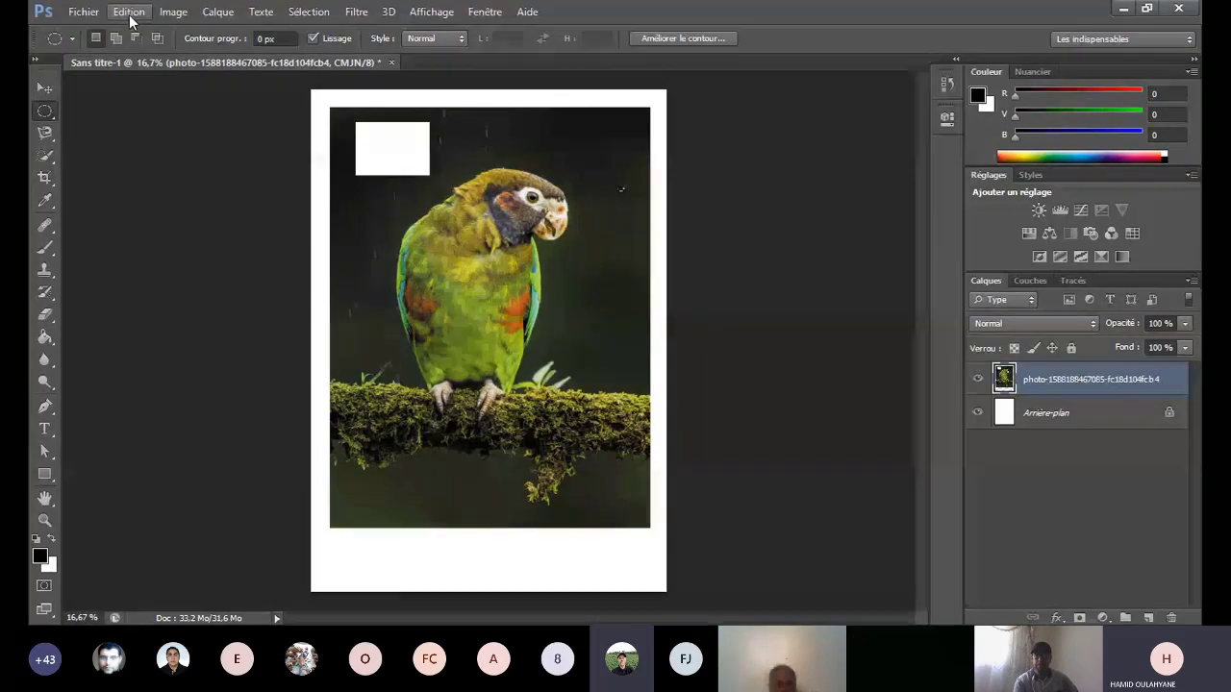
{"action": "left_click", "coordinate": [129, 15]}
{"action": "left_click", "coordinate": [189, 16]}
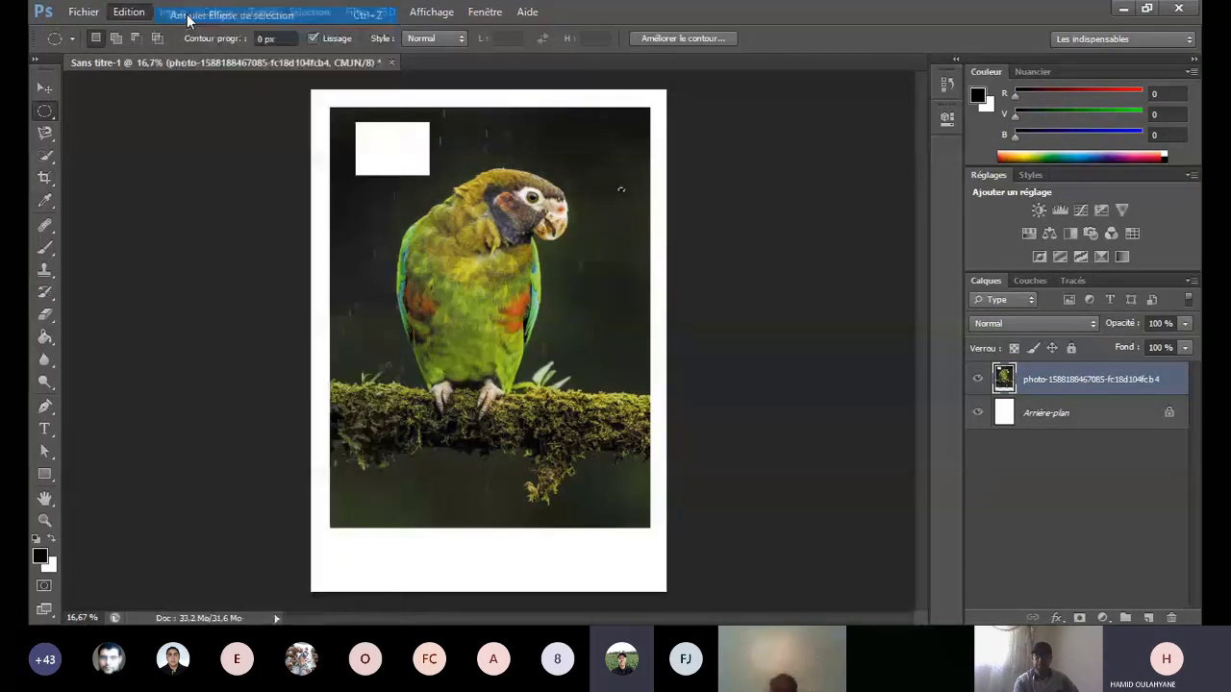
{"action": "left_click", "coordinate": [123, 13]}
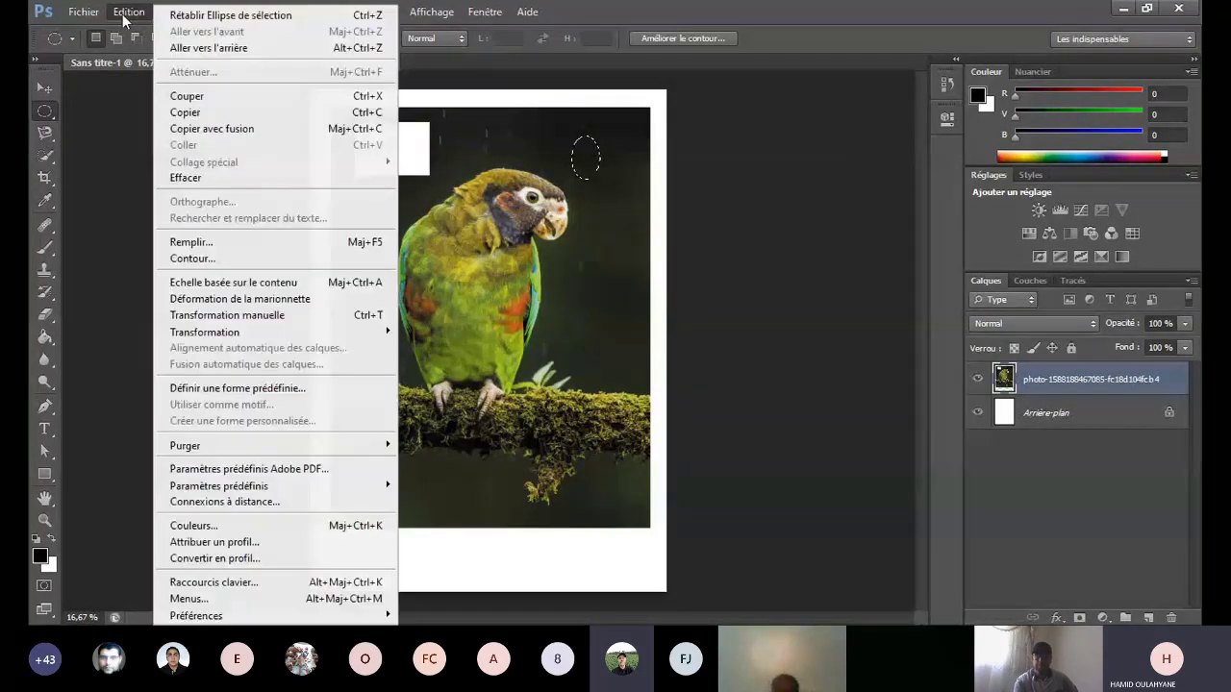
{"action": "left_click", "coordinate": [205, 48]}
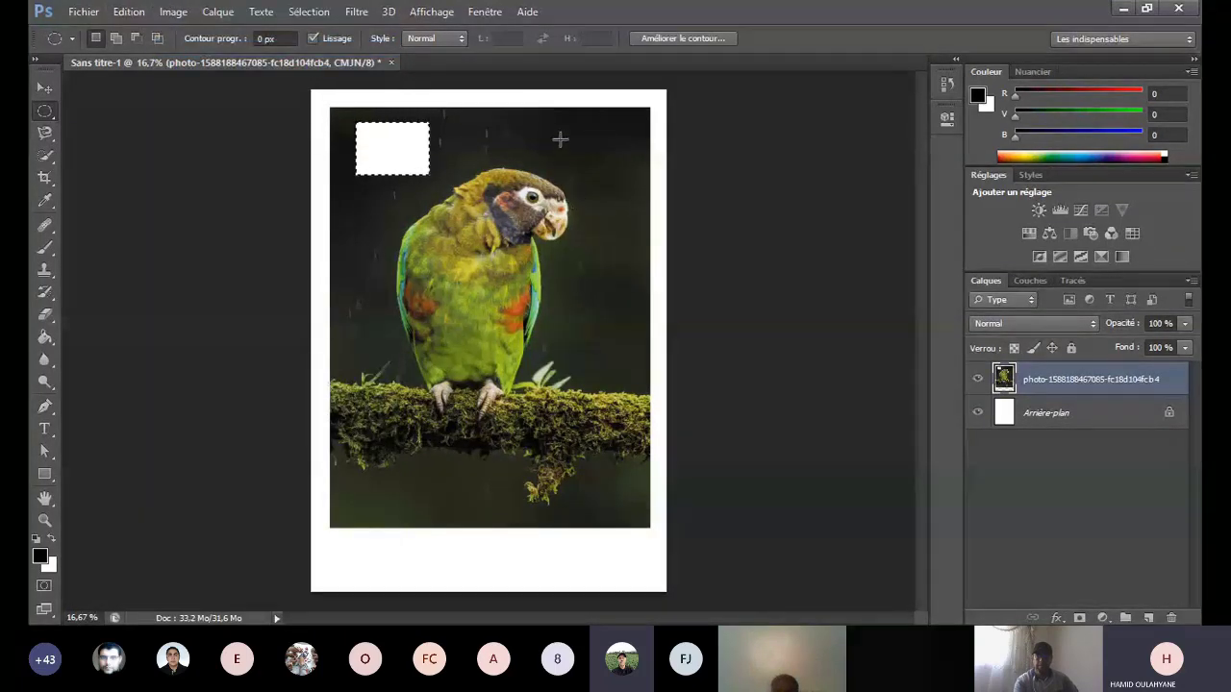
Step: Cut a round hole in the photo beside the right edge, right of the parrot's head, using an elliptical selection
{"action": "left_click_drag", "start_coordinate": [589, 149], "coordinate": [651, 214]}
{"action": "key", "text": "Delete"}
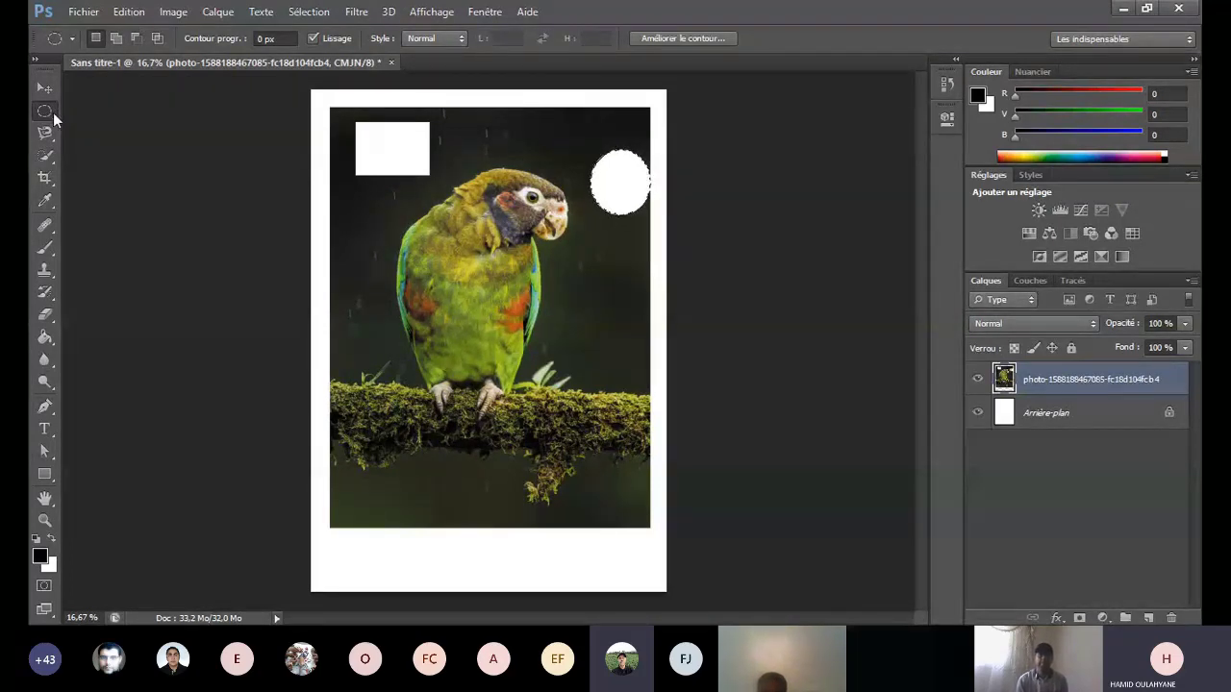
Step: Draw a large circular selection beneath the cleared rectangle, overlapping the parrot's wing, using the Elliptical Marquee tool
{"action": "left_click", "coordinate": [44, 339]}
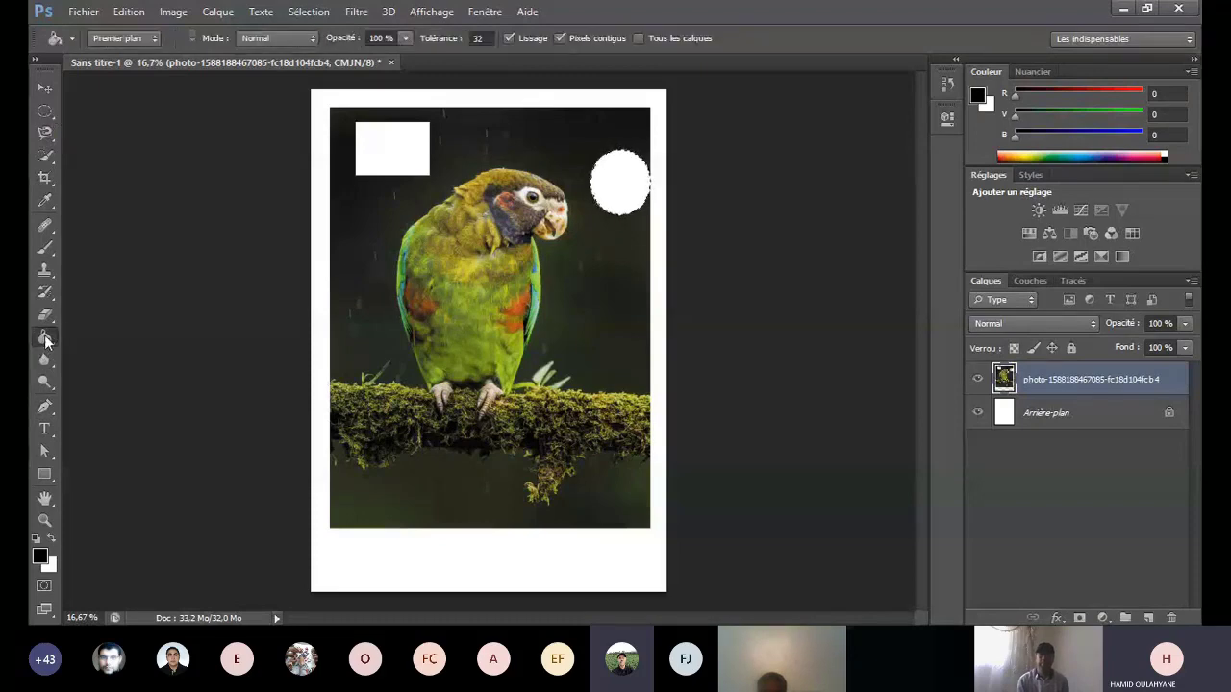
{"action": "left_click", "coordinate": [47, 112]}
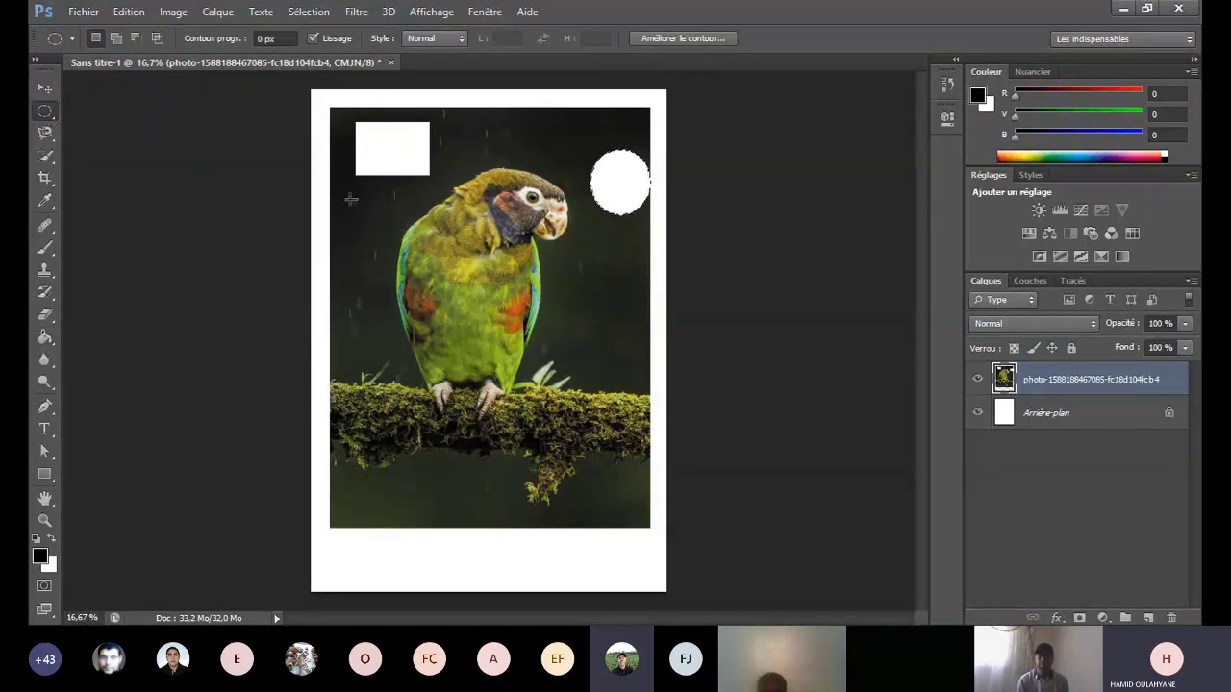
{"action": "left_click_drag", "start_coordinate": [351, 199], "coordinate": [440, 383]}
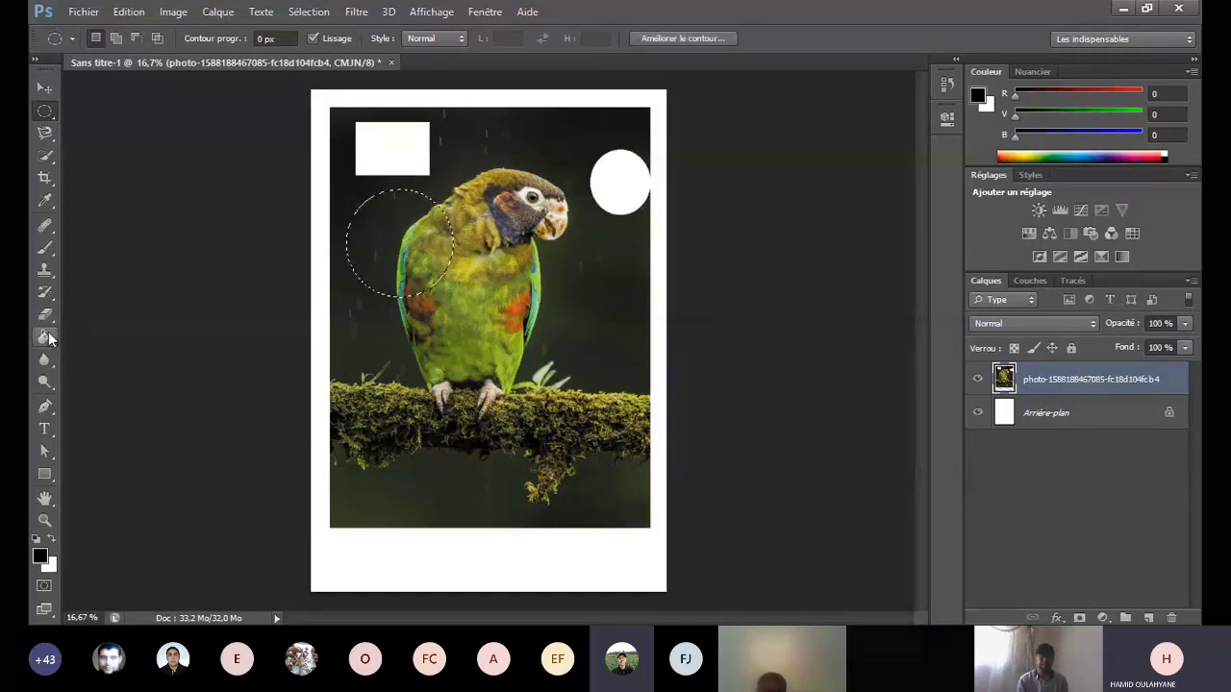
Step: Set the foreground colour to red (250, 11, 11) and fill the dark background inside the circular selection with the Paint Bucket tool
{"action": "left_click", "coordinate": [44, 337]}
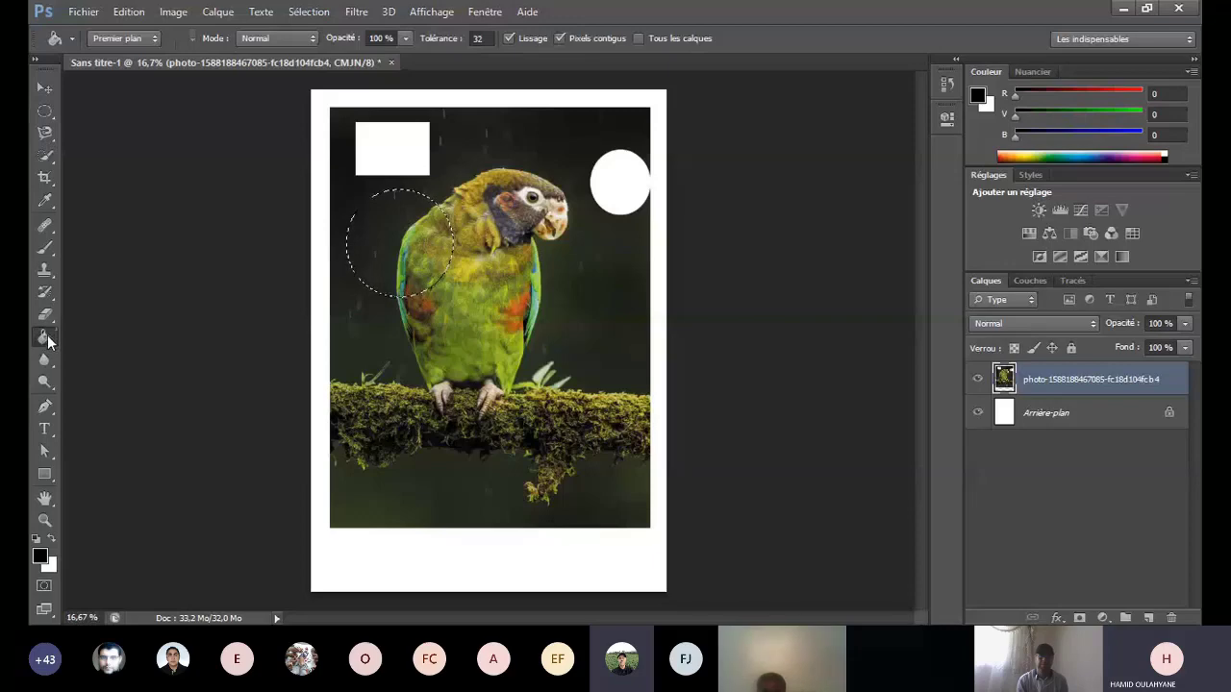
{"action": "left_click", "coordinate": [978, 96]}
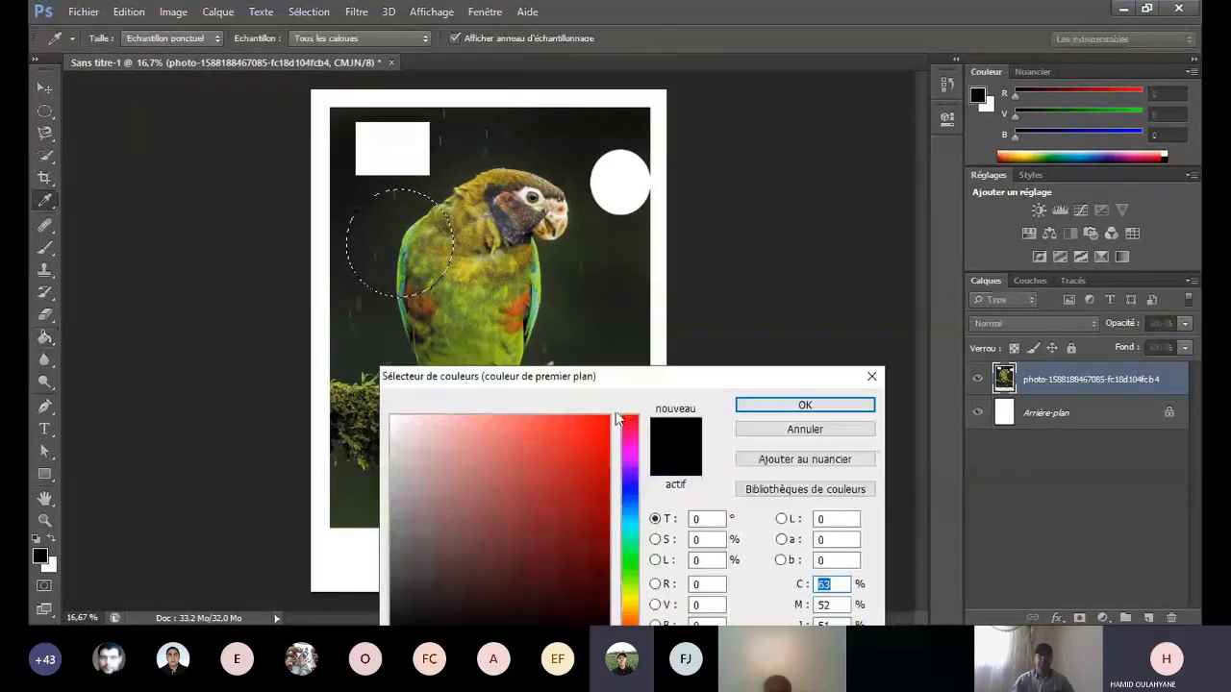
{"action": "left_click", "coordinate": [600, 420]}
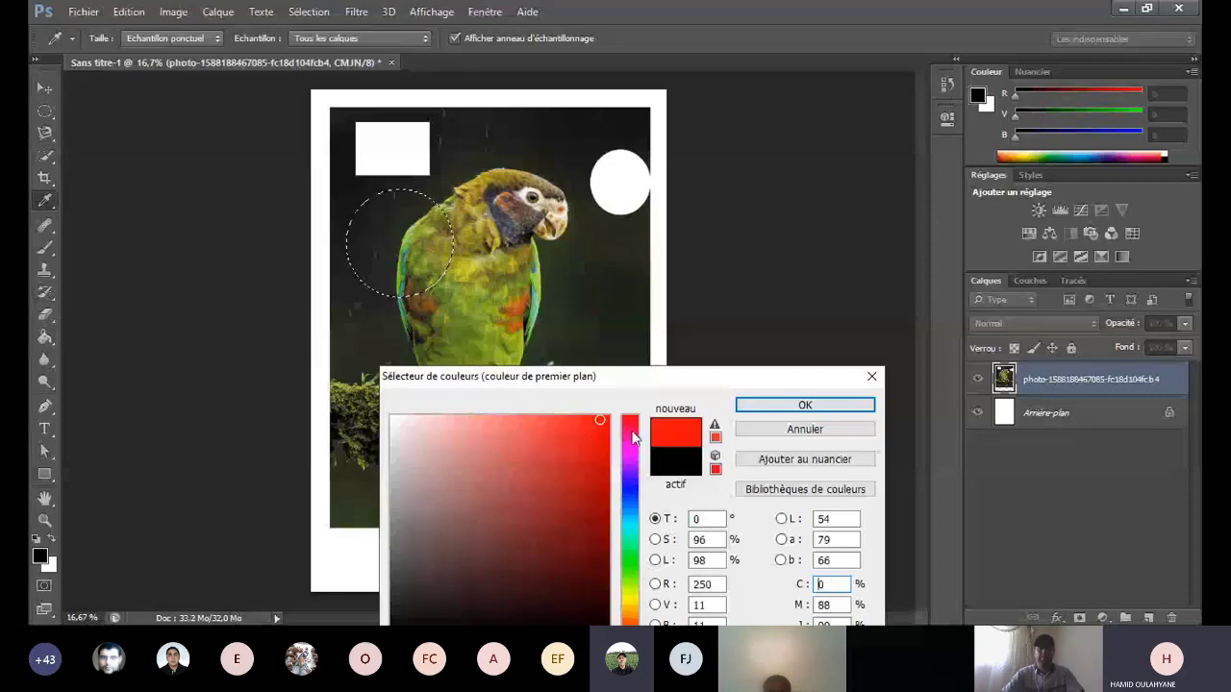
{"action": "left_click", "coordinate": [756, 413]}
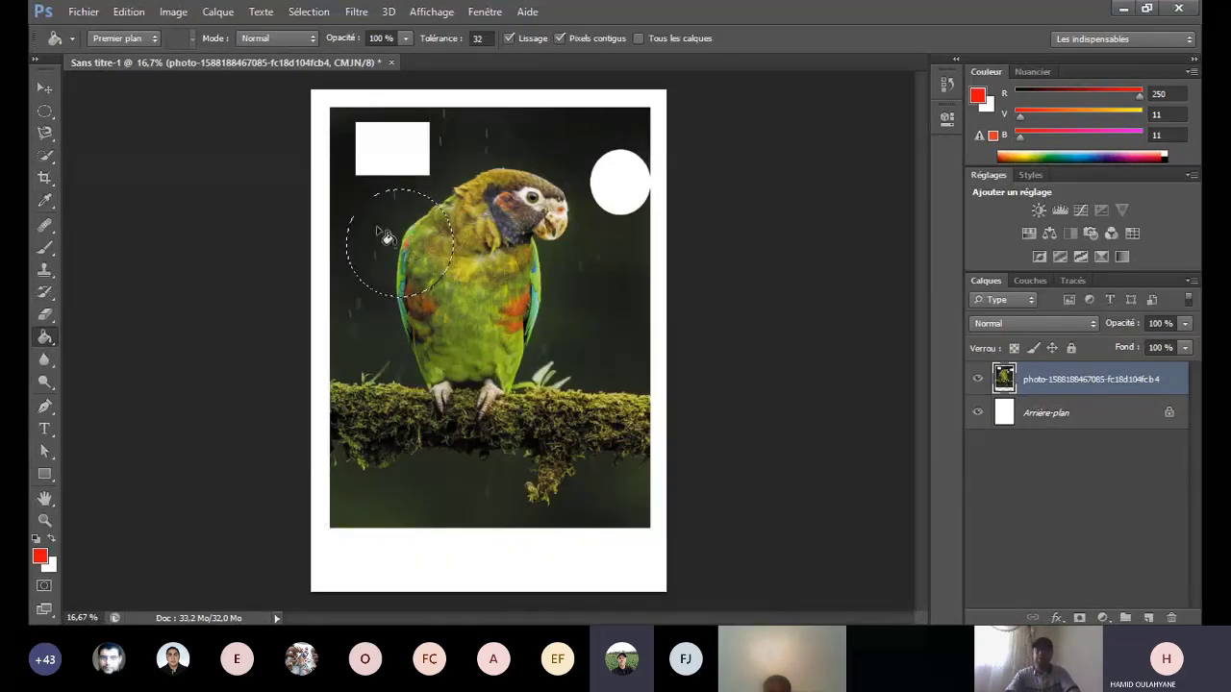
{"action": "left_click", "coordinate": [383, 234]}
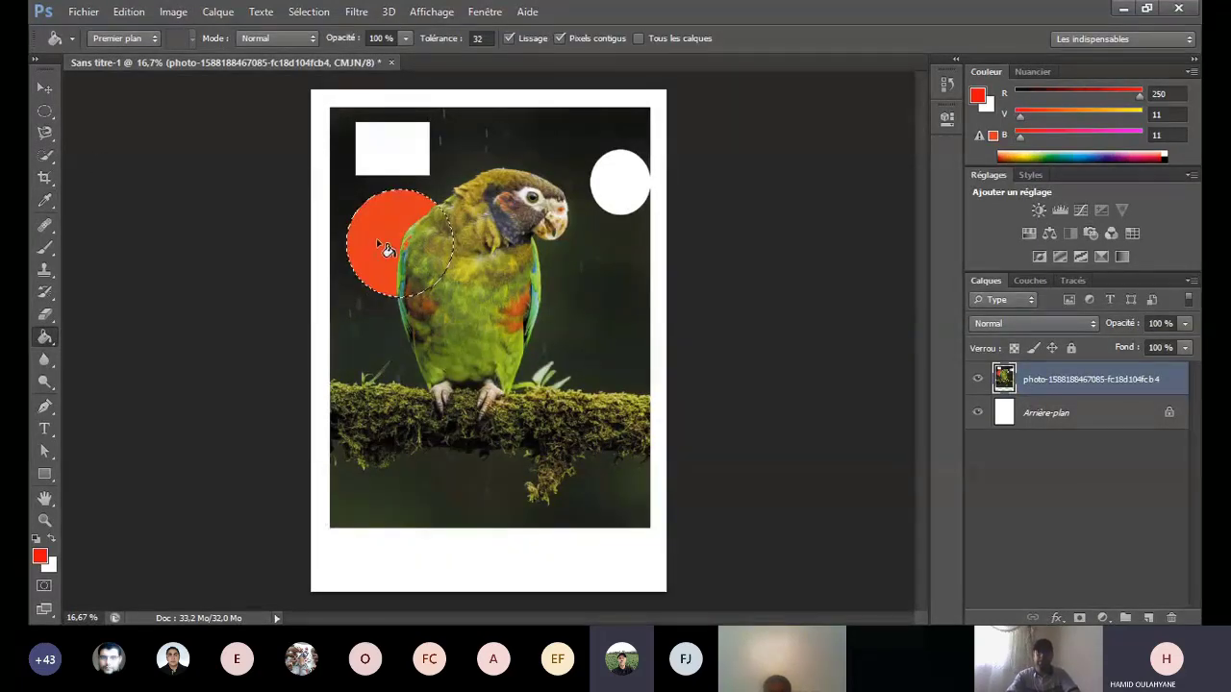
Step: Try moving the selected circular area slightly with the Move tool and undo the displacement
{"action": "left_click", "coordinate": [44, 90]}
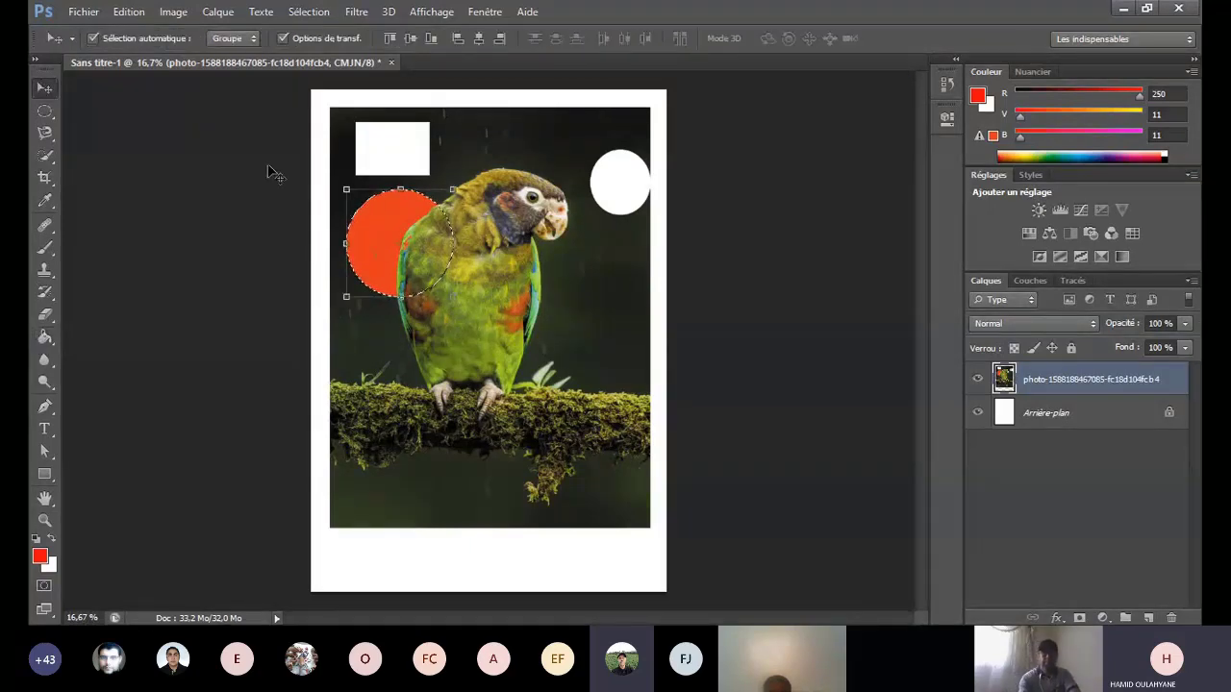
{"action": "mouse_move", "coordinate": [398, 232]}
{"action": "left_mouse_down"}
{"action": "mouse_move", "coordinate": [420, 285]}
{"action": "mouse_move", "coordinate": [387, 212]}
{"action": "left_mouse_up"}
{"action": "left_click", "coordinate": [129, 12]}
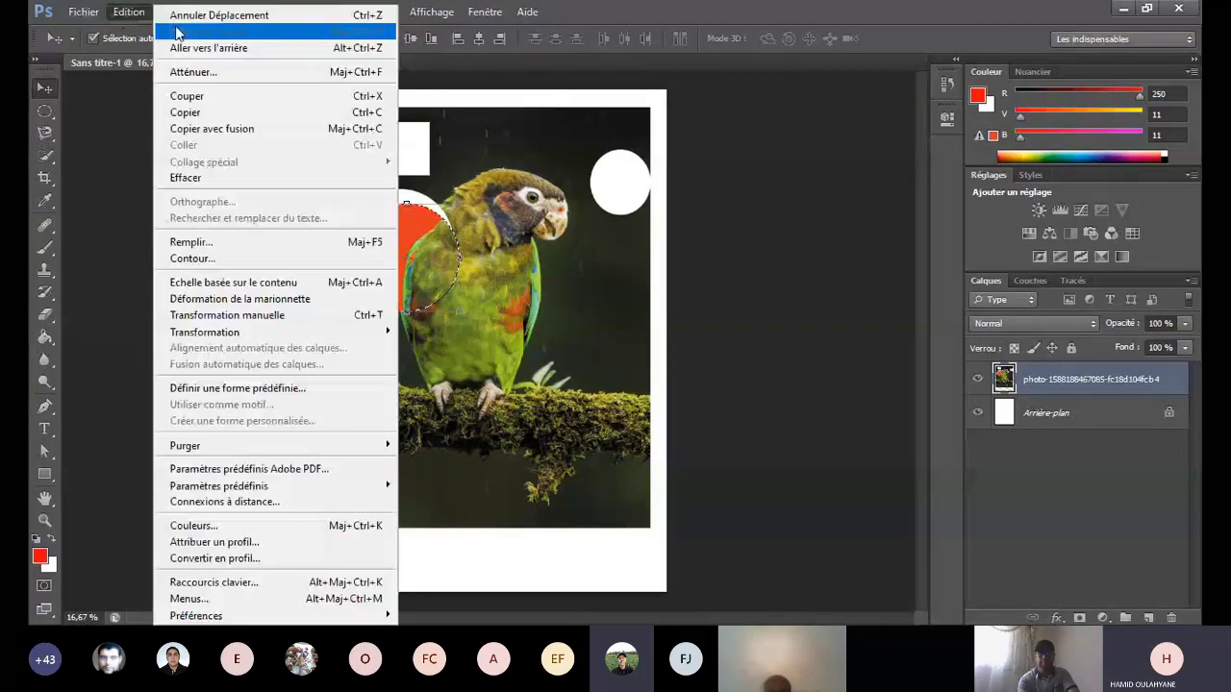
{"action": "left_click", "coordinate": [178, 15]}
Step: Deselect the circle and fill a wide, thin rectangular selection below the mossy branch with the red foreground colour
{"action": "left_click", "coordinate": [309, 11]}
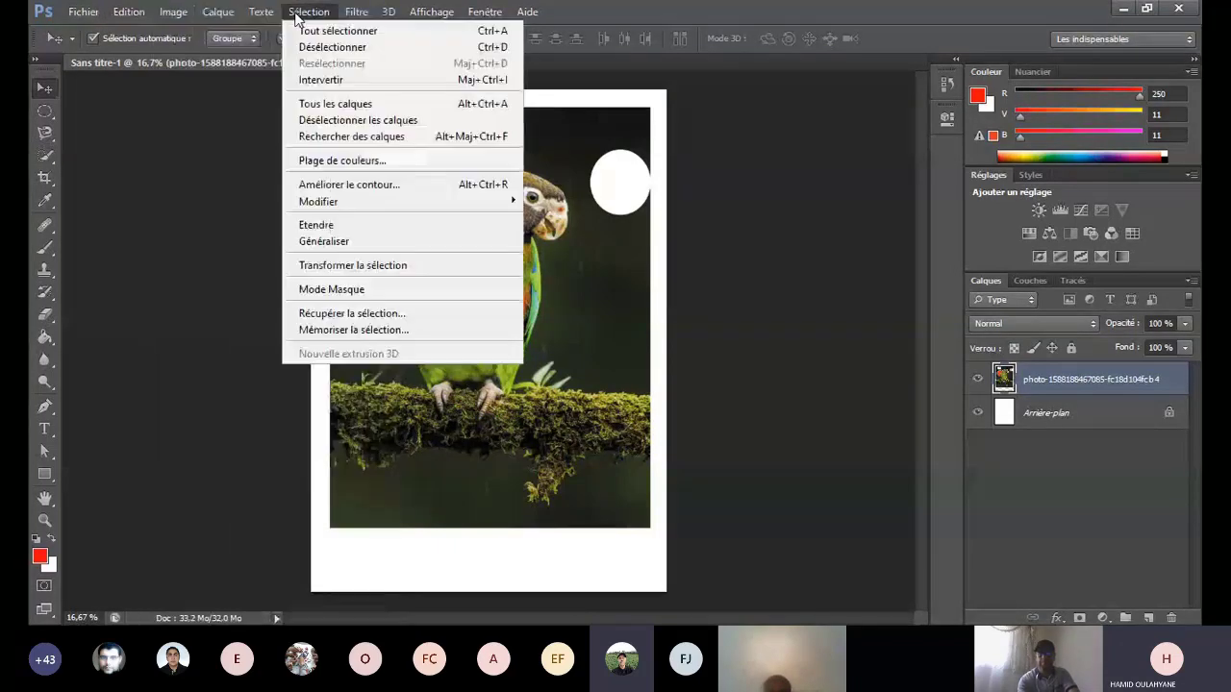
{"action": "left_click", "coordinate": [332, 40]}
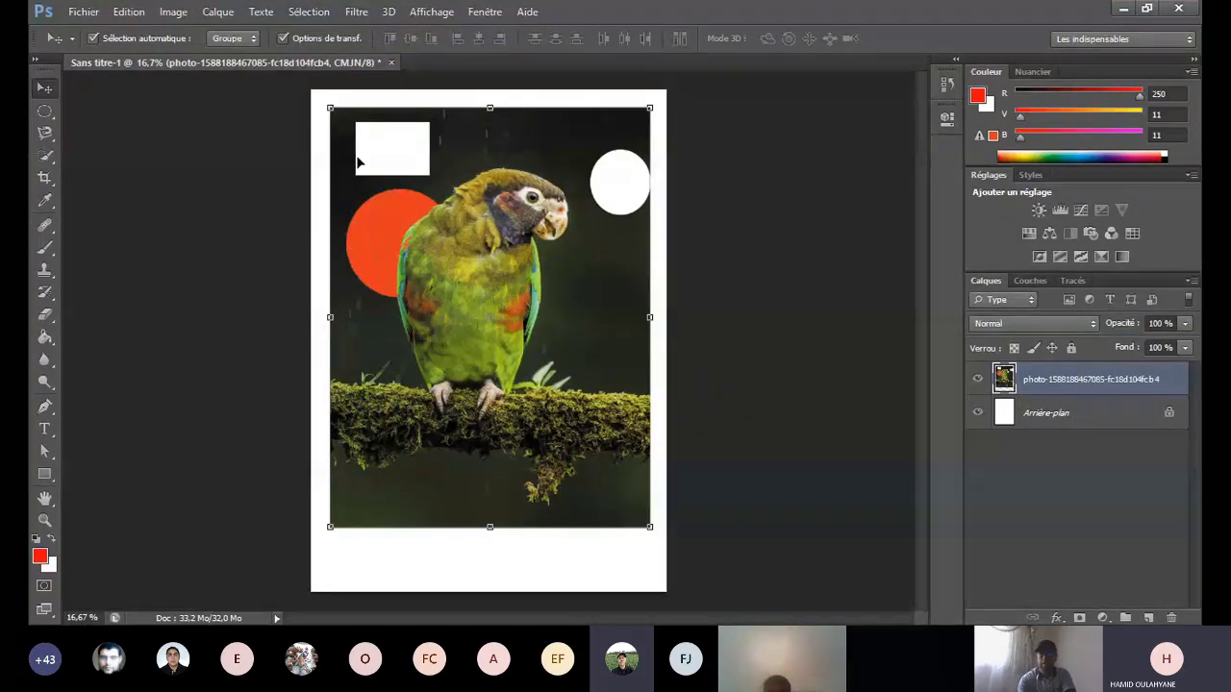
{"action": "left_click_drag", "start_coordinate": [45, 111], "coordinate": [103, 114]}
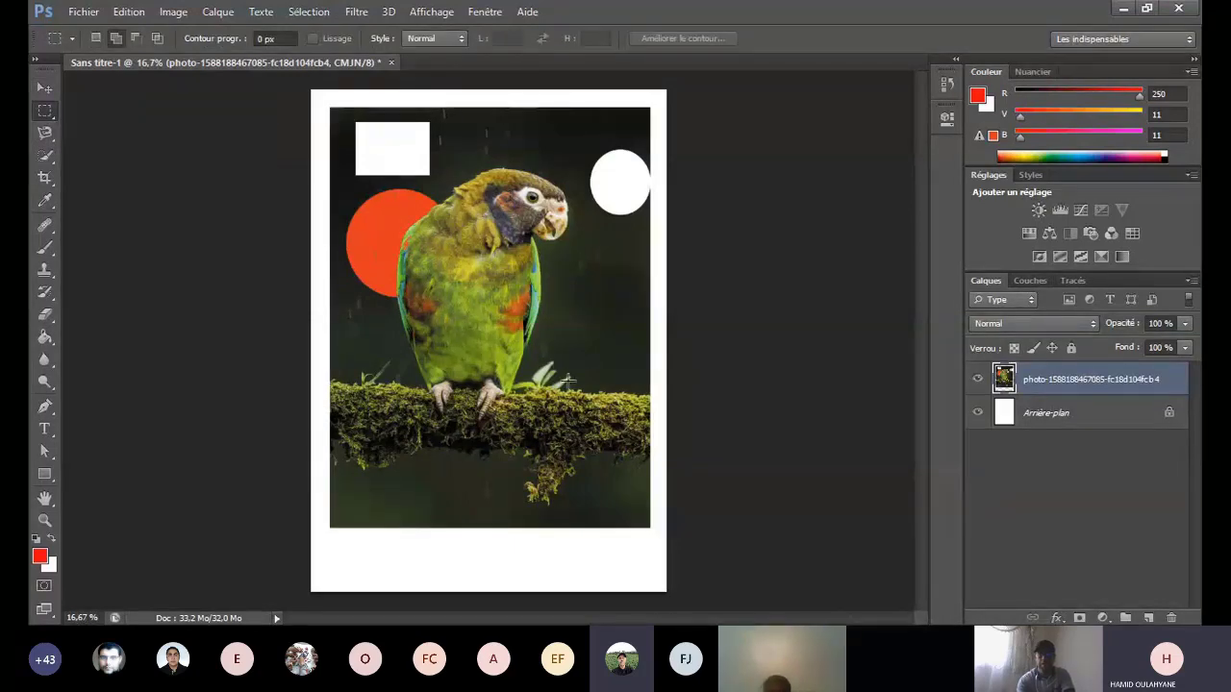
{"action": "left_click_drag", "start_coordinate": [354, 479], "coordinate": [613, 512]}
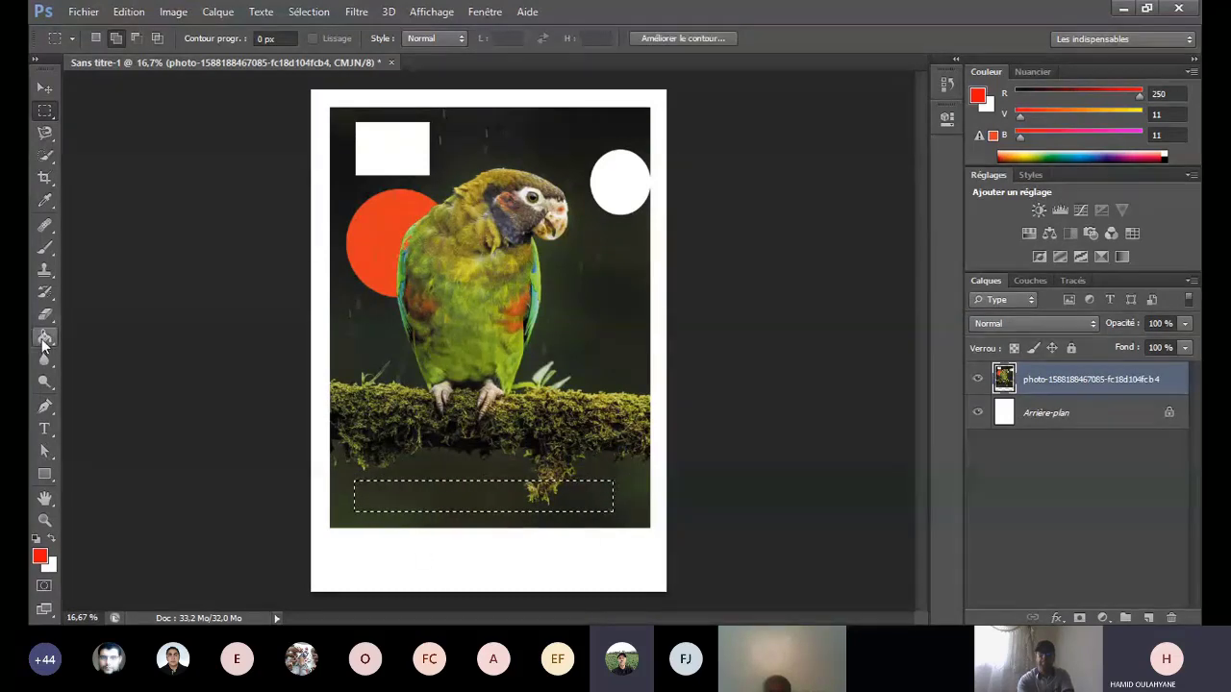
{"action": "left_click", "coordinate": [44, 339]}
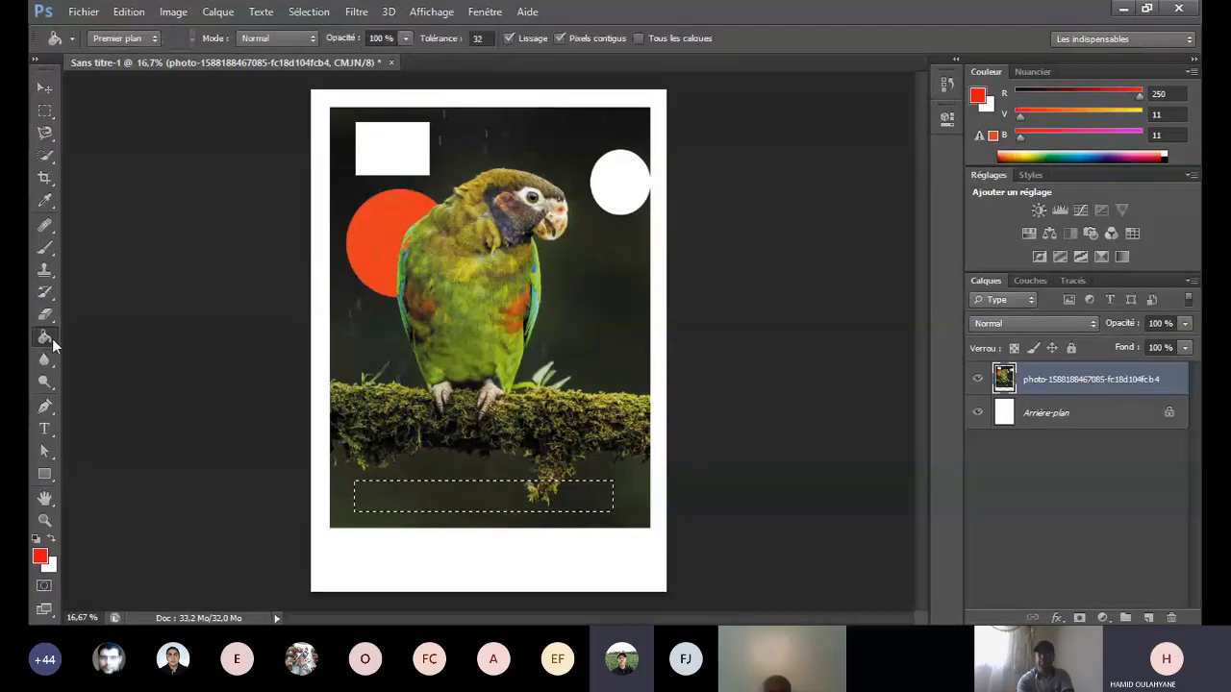
{"action": "left_click", "coordinate": [494, 497]}
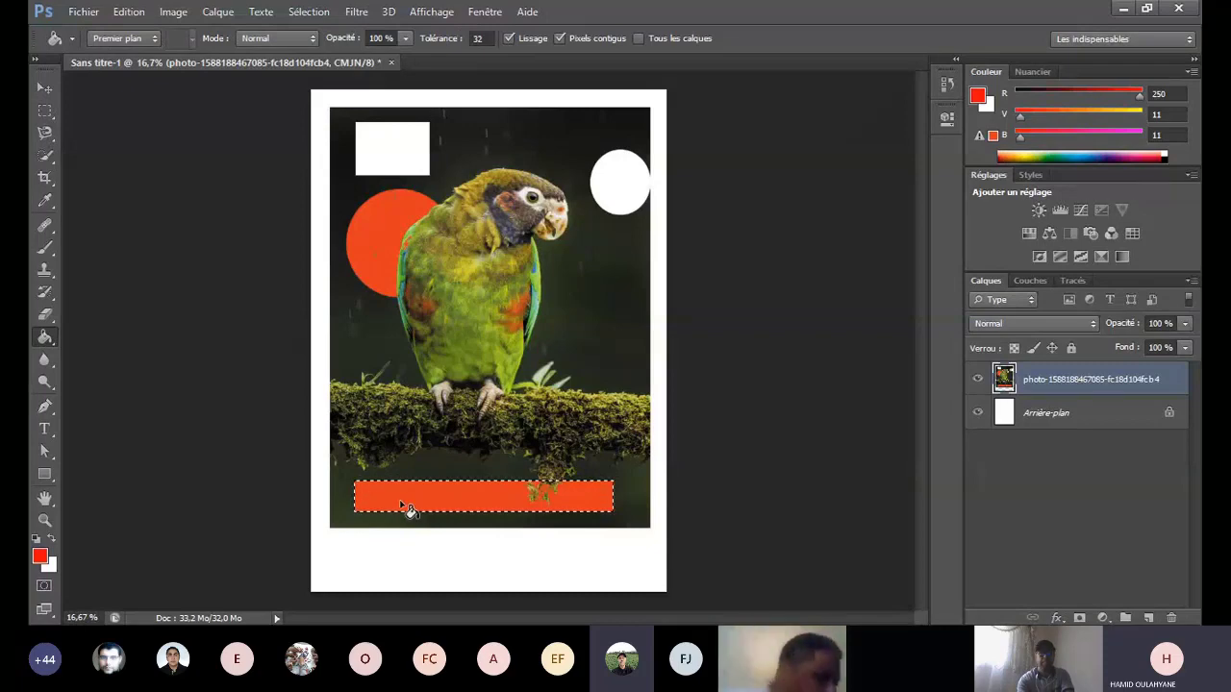
Step: Step backward through the editing history to remove the red strip below the branch and its rectangular selection
{"action": "left_click", "coordinate": [45, 87]}
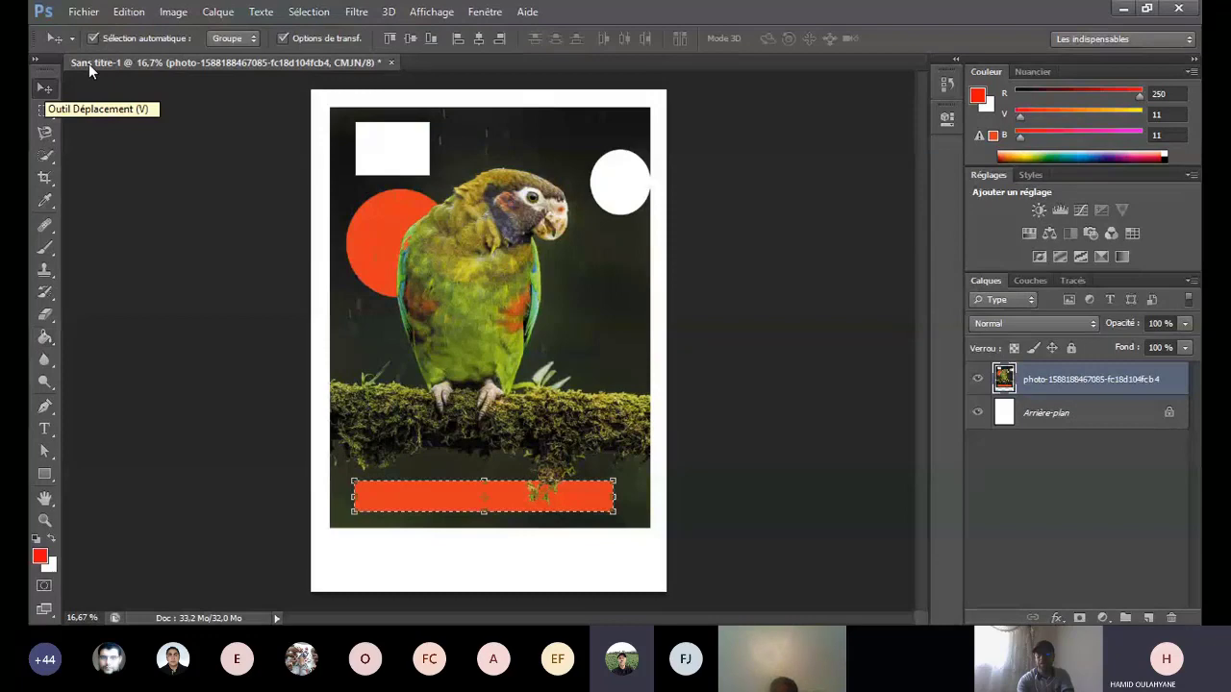
{"action": "left_click", "coordinate": [129, 14]}
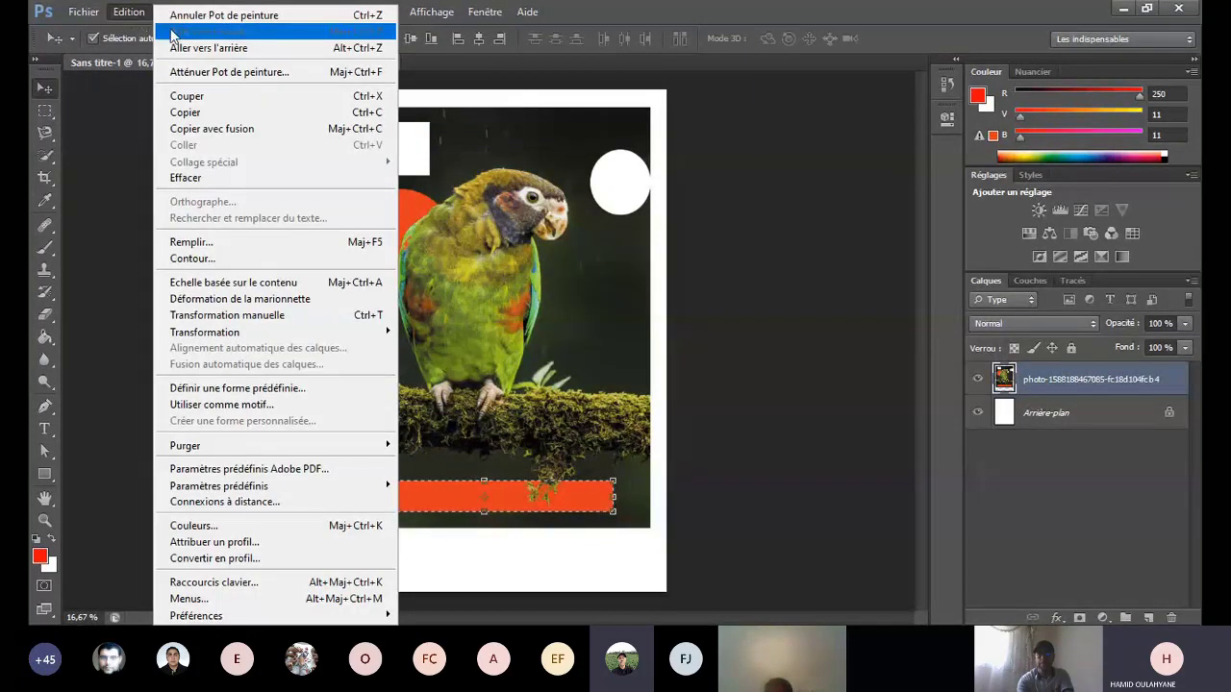
{"action": "left_click", "coordinate": [169, 48]}
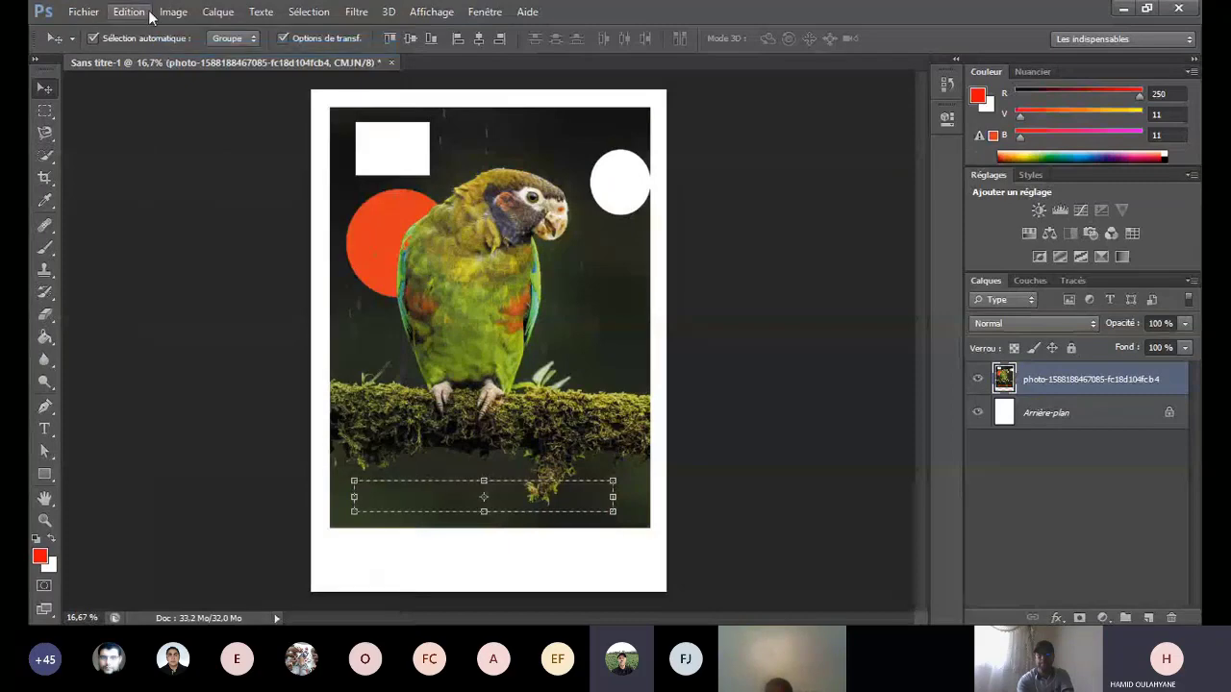
{"action": "left_click", "coordinate": [149, 13]}
{"action": "left_click", "coordinate": [194, 46]}
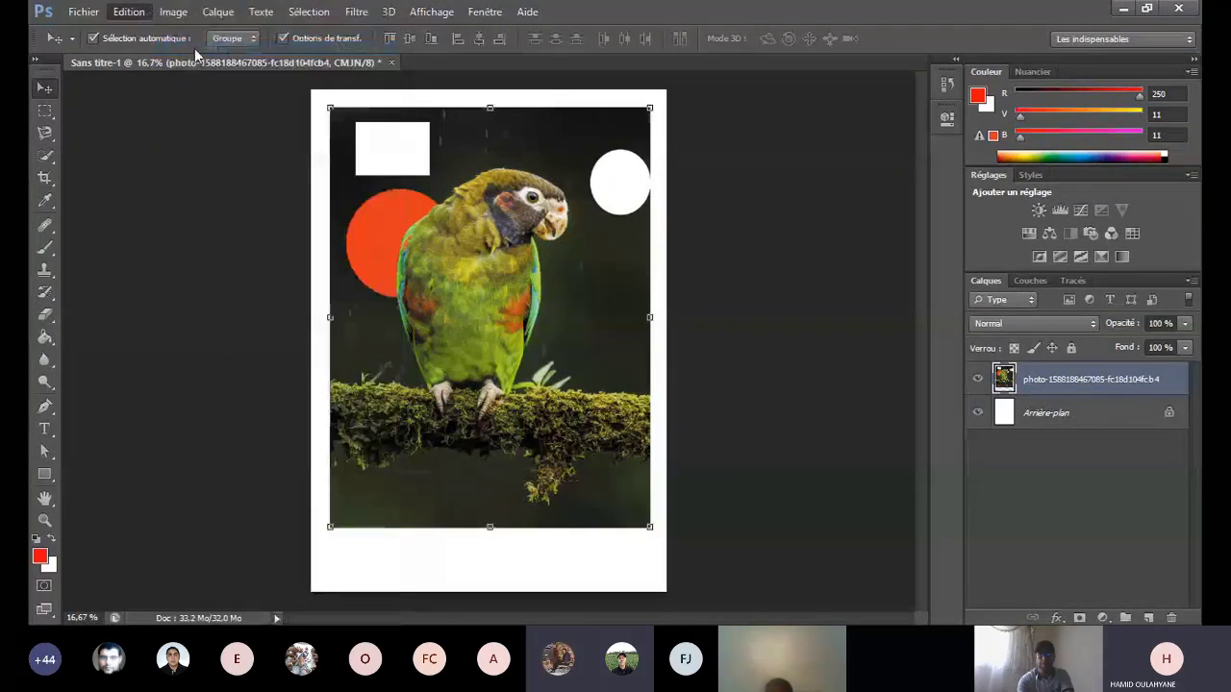
Step: Keep stepping backward through the editing history to remove the red circle fill and its circular selection
{"action": "left_click", "coordinate": [129, 11]}
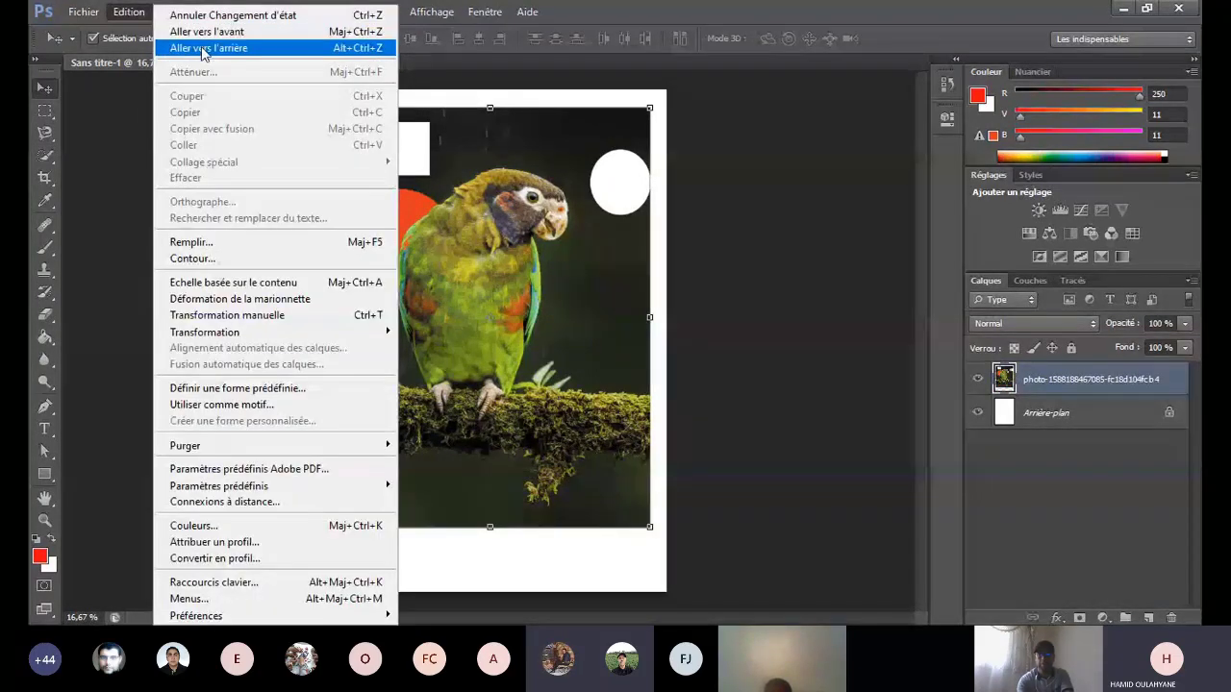
{"action": "left_click", "coordinate": [202, 48]}
{"action": "left_click", "coordinate": [131, 14]}
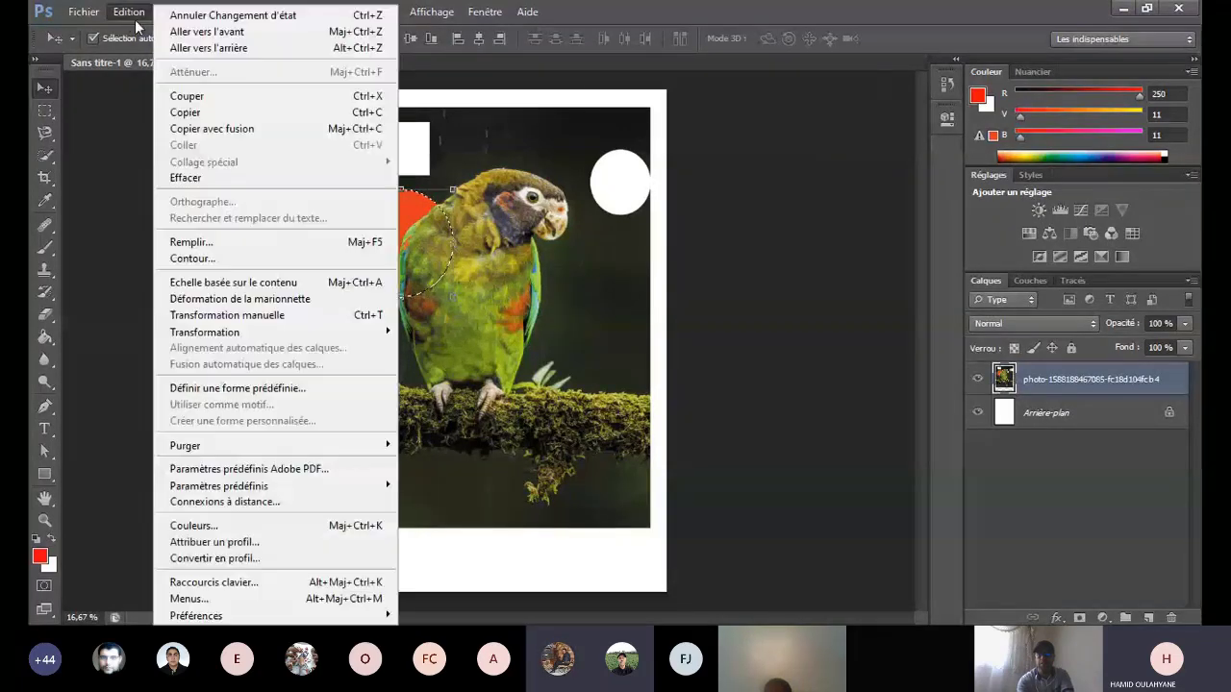
{"action": "left_click", "coordinate": [212, 48]}
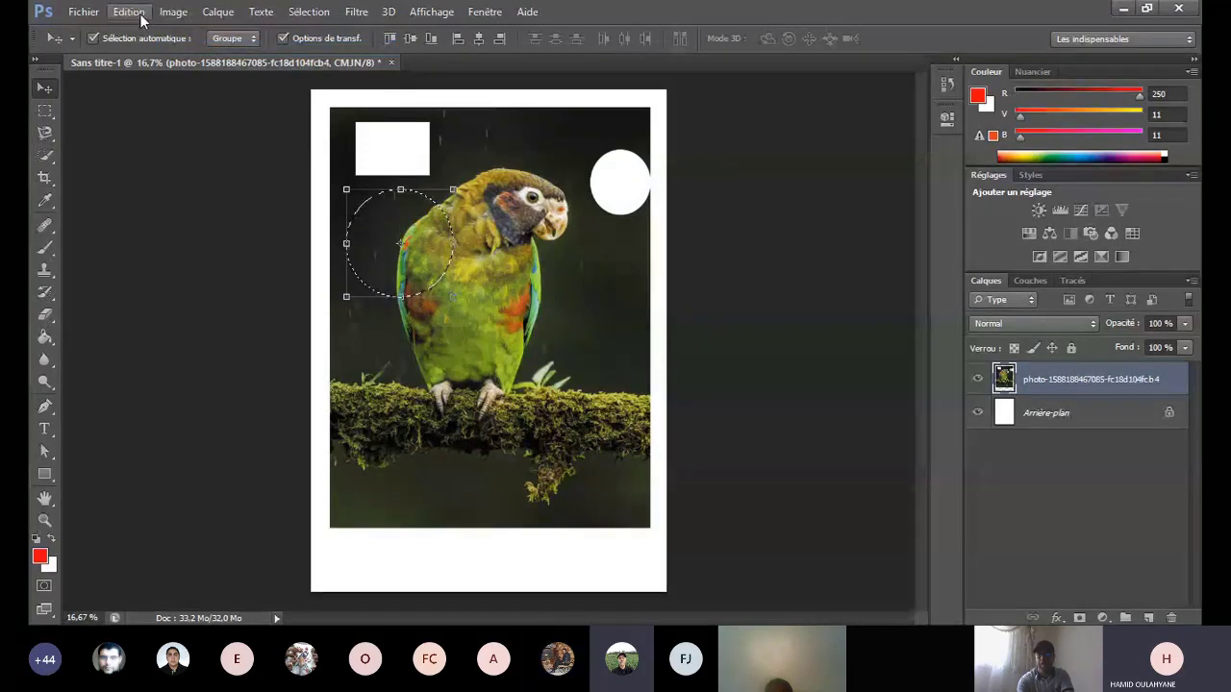
{"action": "left_click", "coordinate": [139, 13]}
{"action": "left_click", "coordinate": [188, 49]}
{"action": "left_click", "coordinate": [129, 13]}
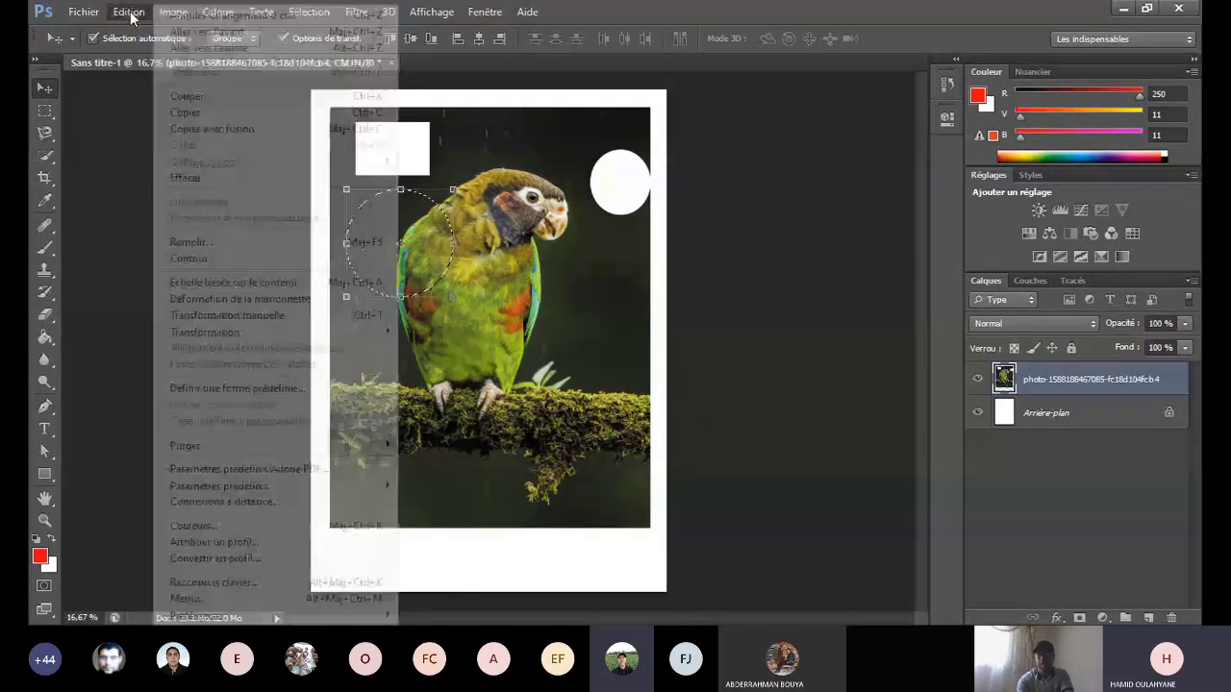
{"action": "left_click", "coordinate": [197, 49]}
{"action": "key", "text": "alt+e"}
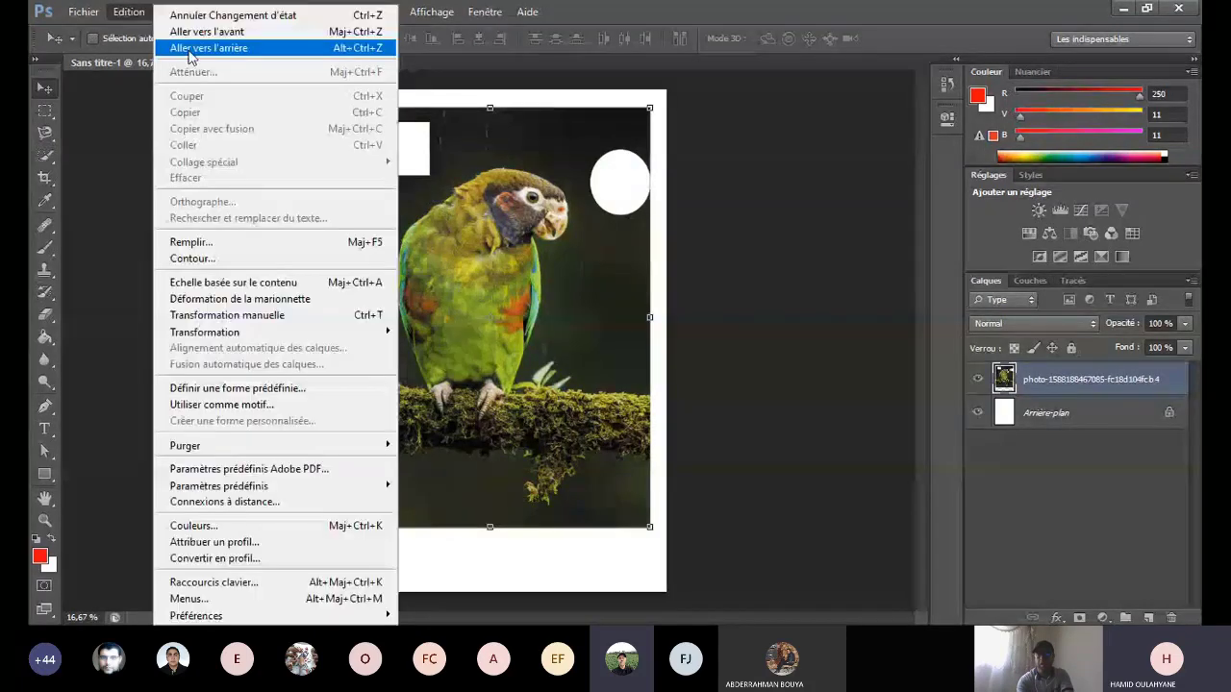
{"action": "left_click", "coordinate": [190, 50]}
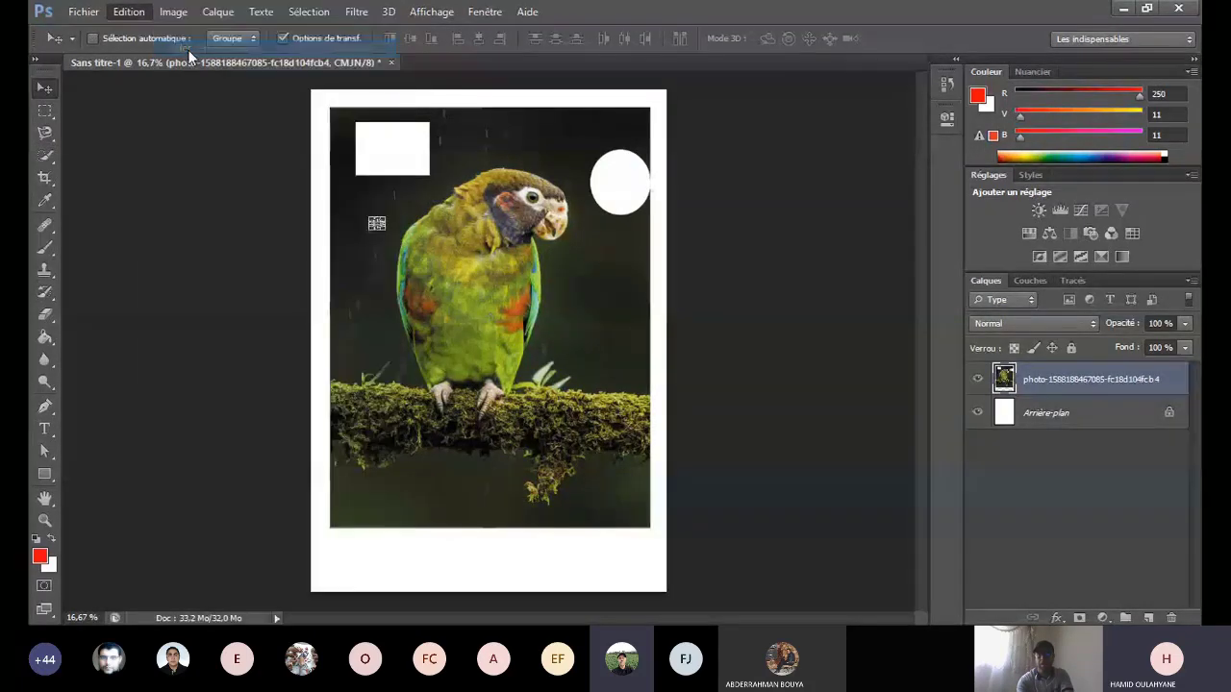
Step: Show the document's History and return to an early state, before the photo layer was rasterized and cut
{"action": "left_click", "coordinate": [128, 12]}
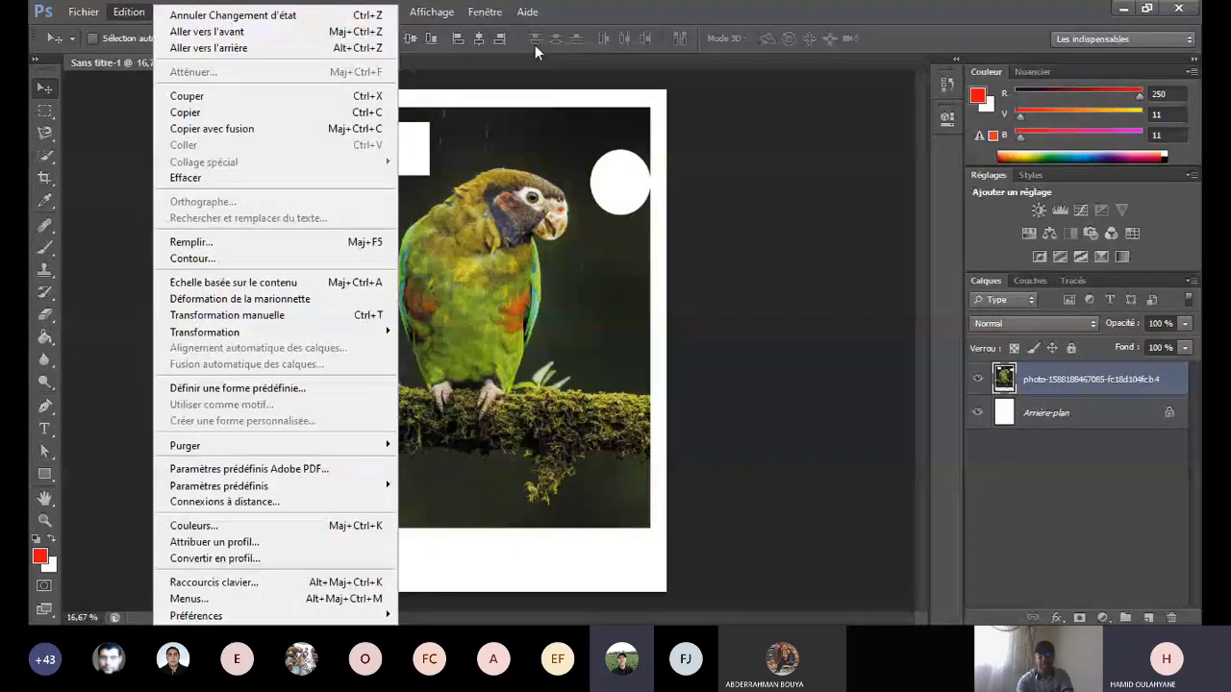
{"action": "mouse_move", "coordinate": [485, 15]}
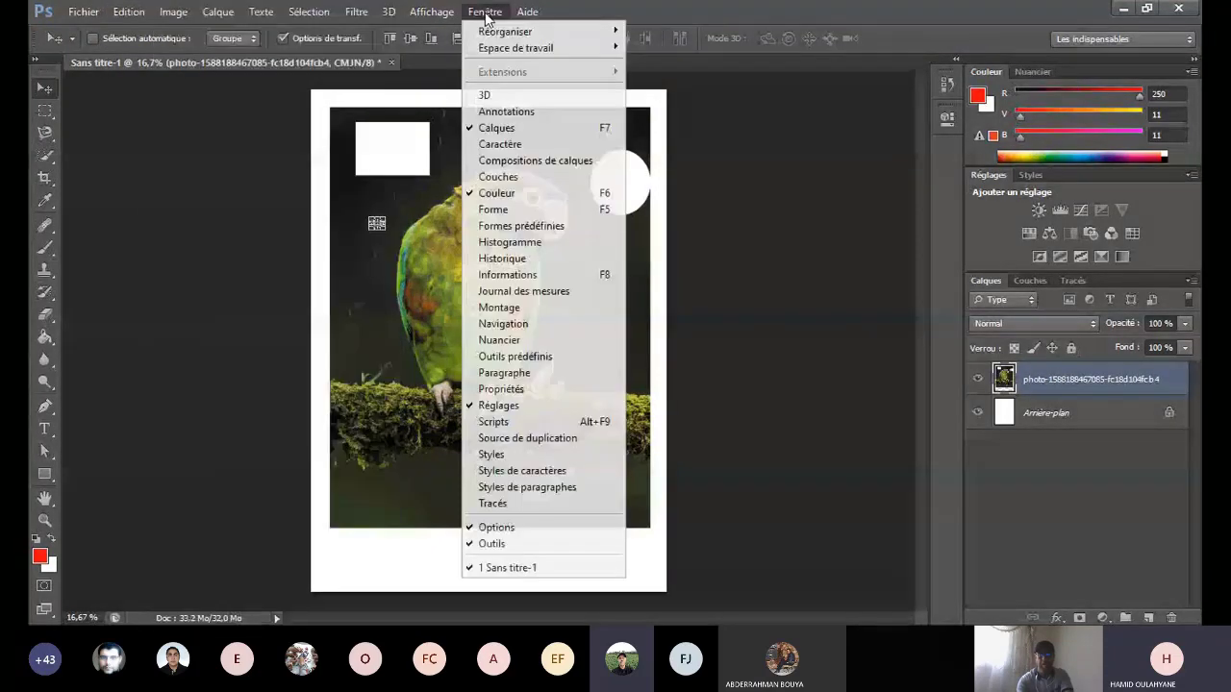
{"action": "left_click", "coordinate": [475, 259]}
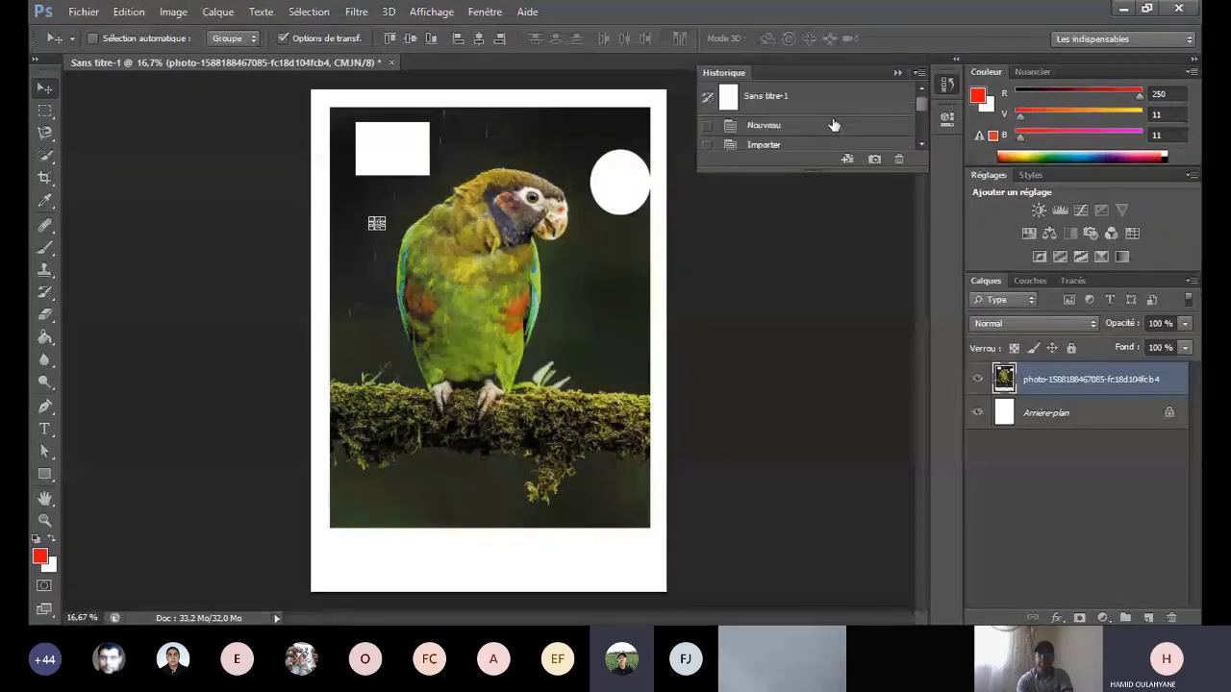
{"action": "scroll", "coordinate": [834, 125], "scroll_direction": "down", "scroll_amount": 1}
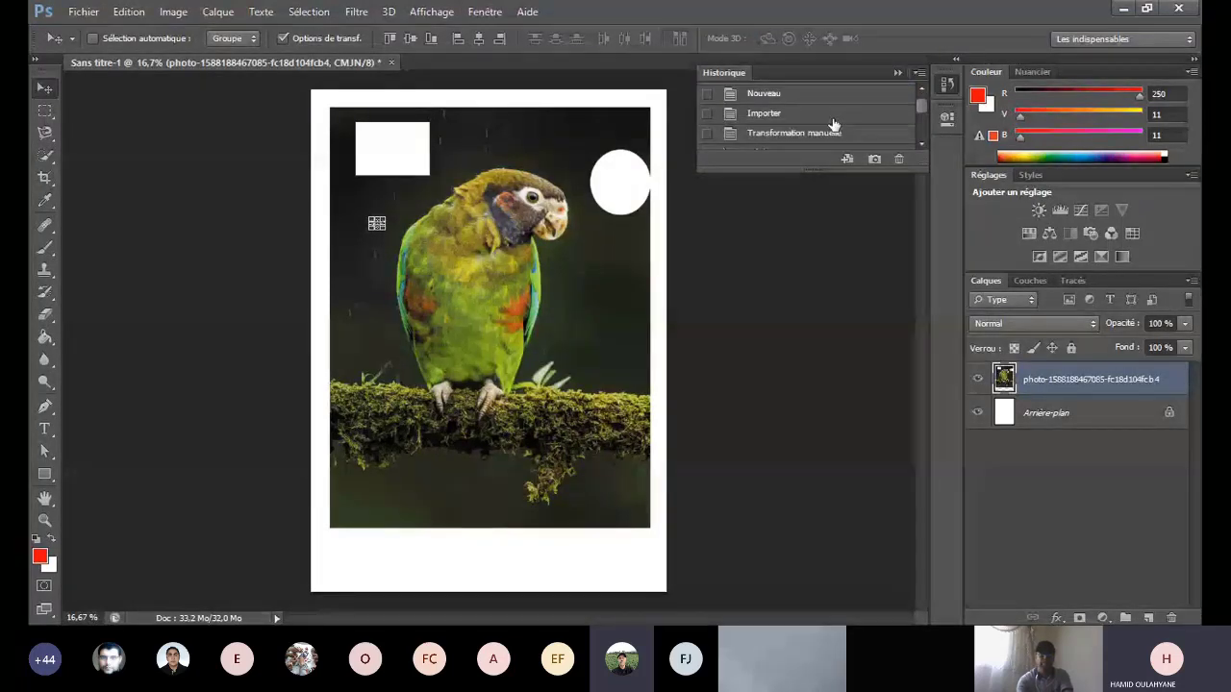
{"action": "scroll", "coordinate": [833, 125], "scroll_direction": "down", "scroll_amount": 2}
{"action": "left_click", "coordinate": [834, 127]}
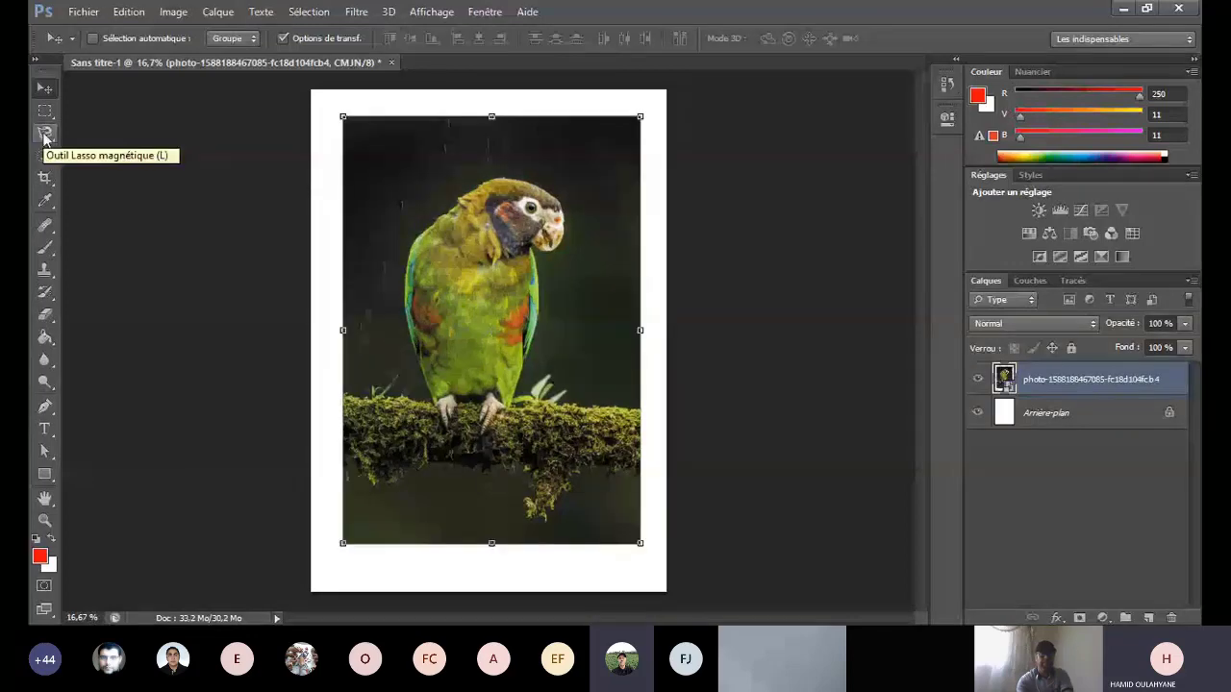
Step: Switch from the Magnetic Lasso to the freehand Lasso tool, try a tiny selection in the dark background and undo it
{"action": "right_click", "coordinate": [44, 135]}
{"action": "left_click", "coordinate": [98, 131]}
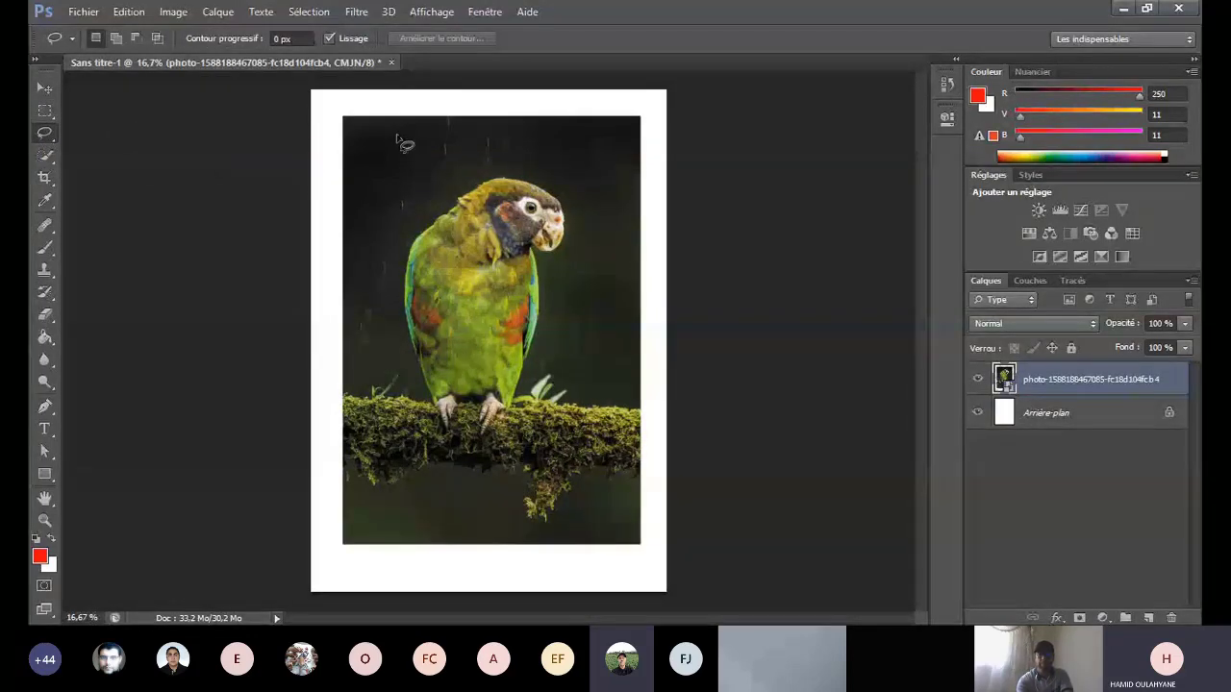
{"action": "mouse_move", "coordinate": [396, 137]}
{"action": "left_mouse_down"}
{"action": "mouse_move", "coordinate": [372, 145]}
{"action": "mouse_move", "coordinate": [382, 152]}
{"action": "left_mouse_up"}
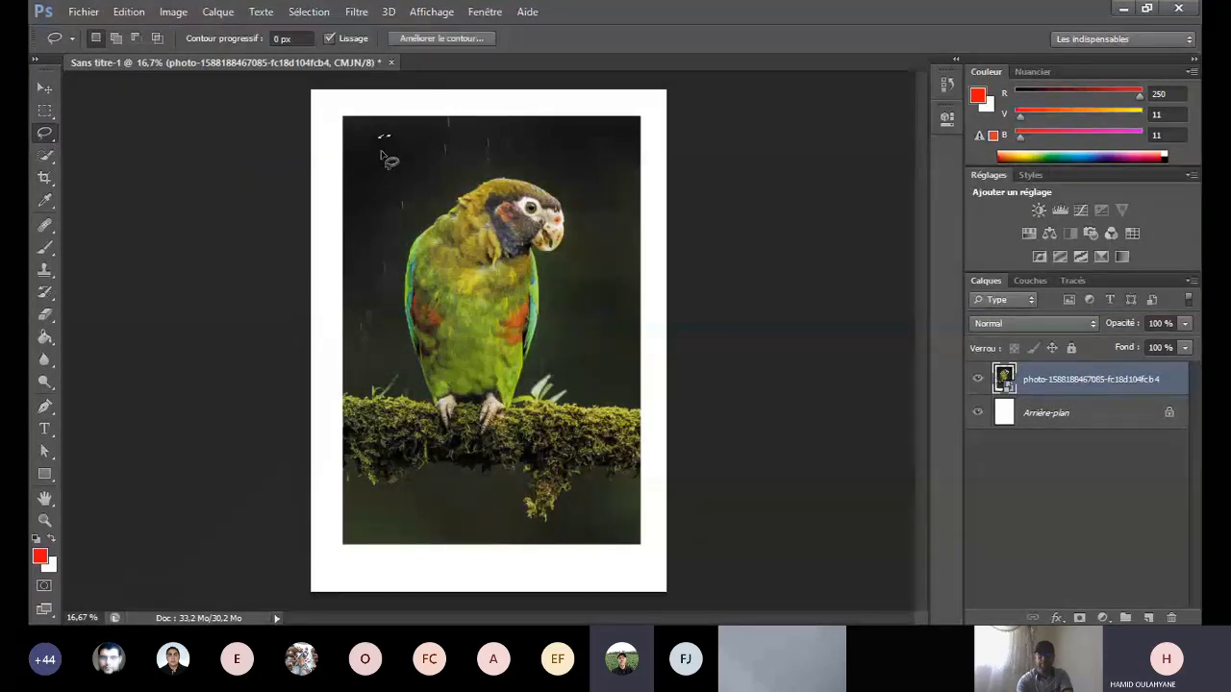
{"action": "left_click", "coordinate": [126, 14]}
{"action": "left_click", "coordinate": [168, 28]}
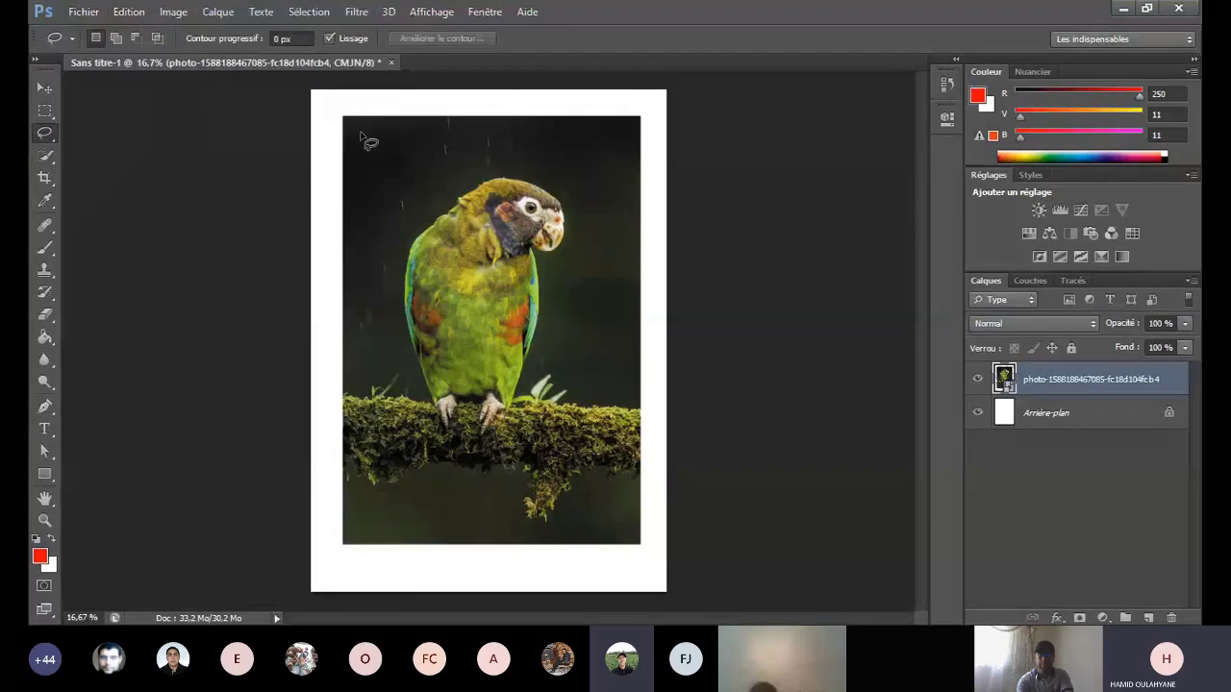
Step: Outline an irregular freehand lasso area in the dark background behind the parrot's head, rasterize the photo layer and delete the selected area
{"action": "mouse_move", "coordinate": [364, 133]}
{"action": "left_mouse_down"}
{"action": "mouse_move", "coordinate": [362, 156]}
{"action": "mouse_move", "coordinate": [423, 190]}
{"action": "mouse_move", "coordinate": [445, 165]}
{"action": "mouse_move", "coordinate": [442, 144]}
{"action": "mouse_move", "coordinate": [427, 193]}
{"action": "mouse_move", "coordinate": [437, 187]}
{"action": "mouse_move", "coordinate": [396, 200]}
{"action": "left_mouse_up"}
{"action": "key", "text": "Delete"}
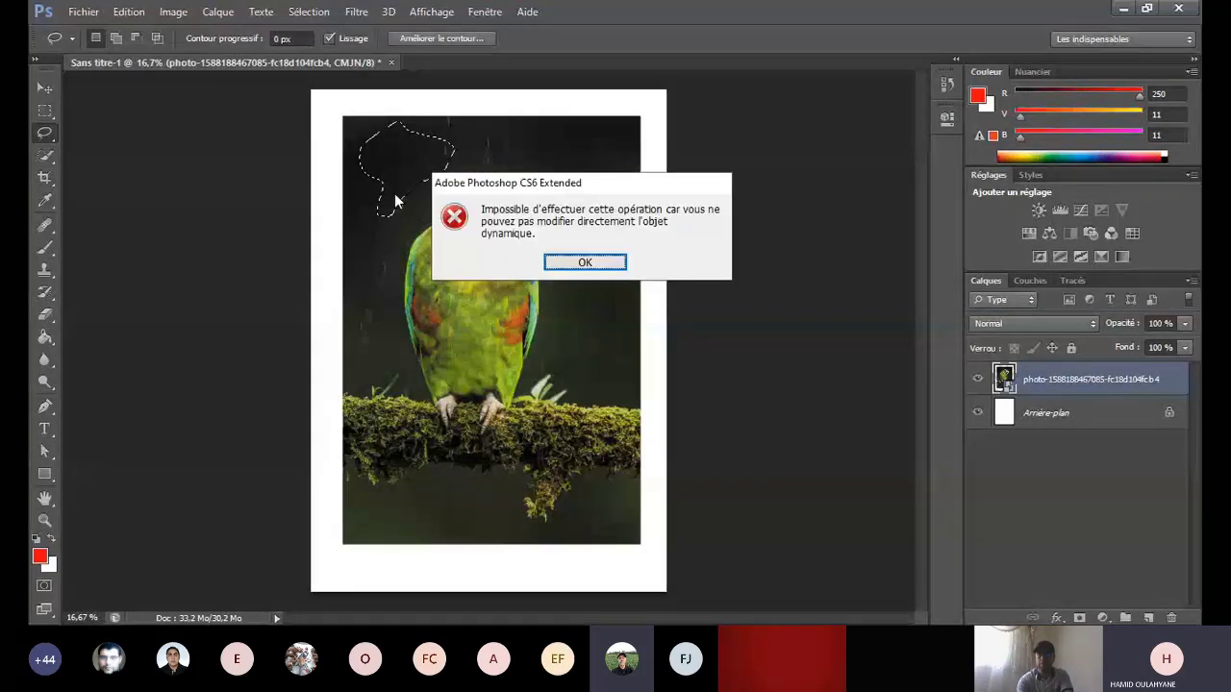
{"action": "left_click", "coordinate": [584, 263]}
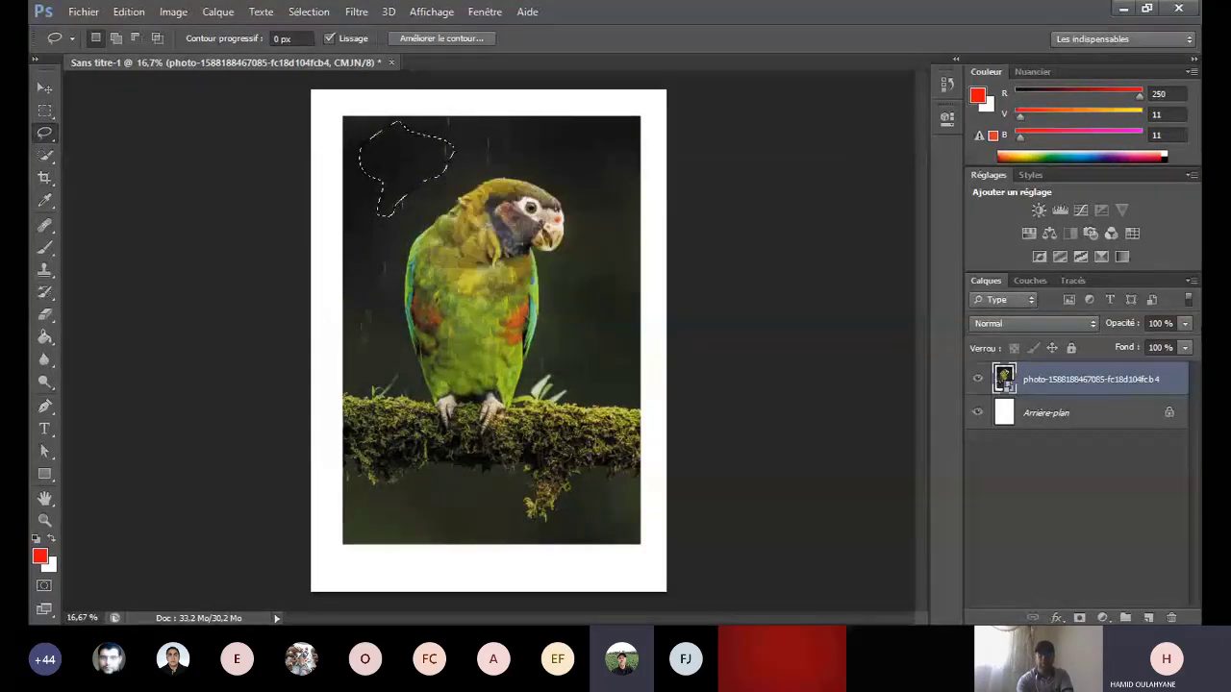
{"action": "right_click", "coordinate": [1143, 379]}
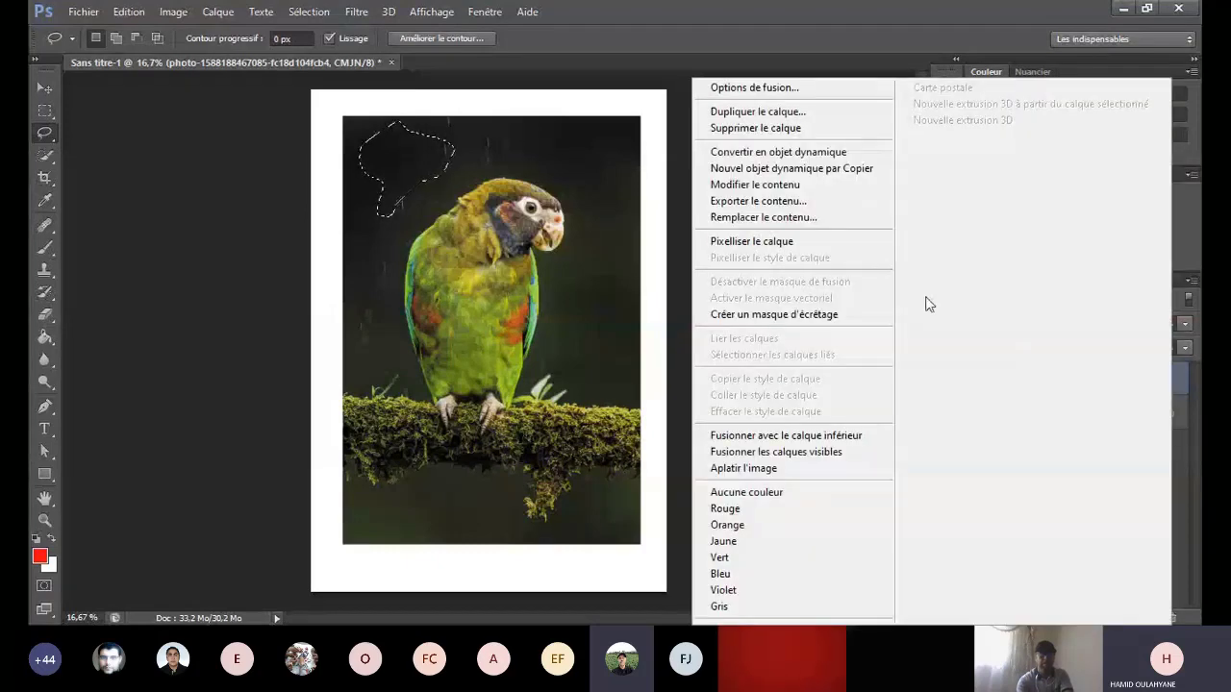
{"action": "left_click", "coordinate": [783, 244]}
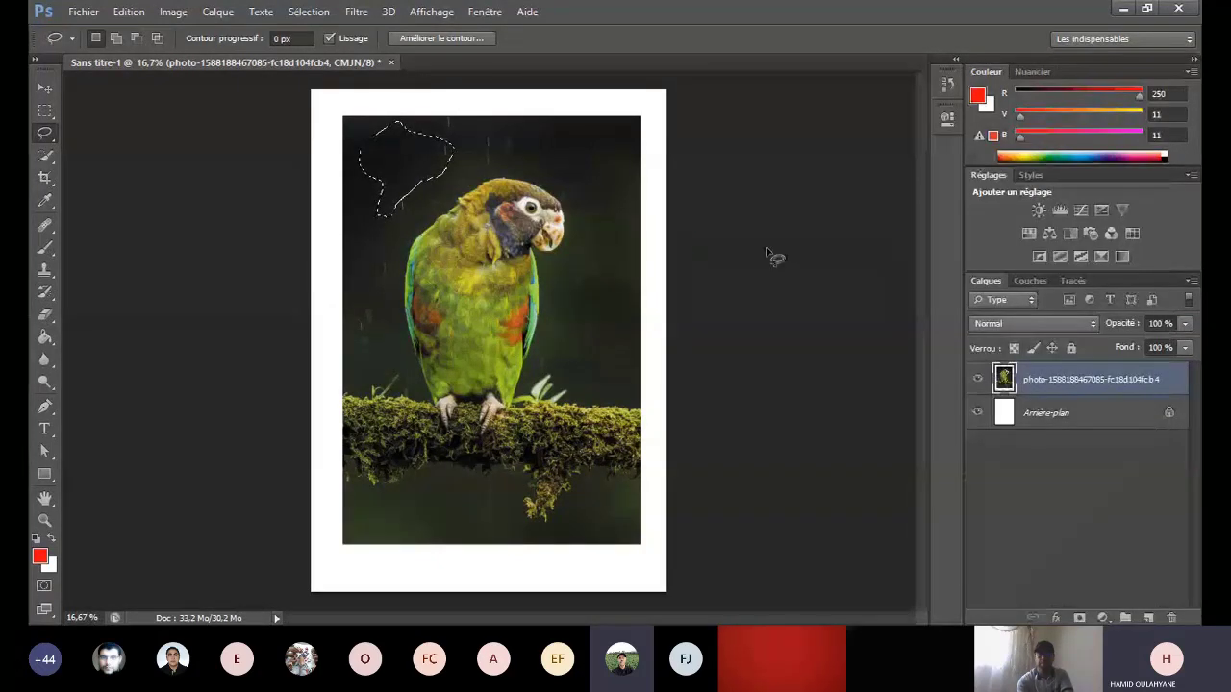
{"action": "key", "text": "Delete"}
Step: Outline a second freehand lasso area in the dark background above the parrot's beak and fill it with red
{"action": "left_click_drag", "start_coordinate": [550, 144], "coordinate": [555, 146]}
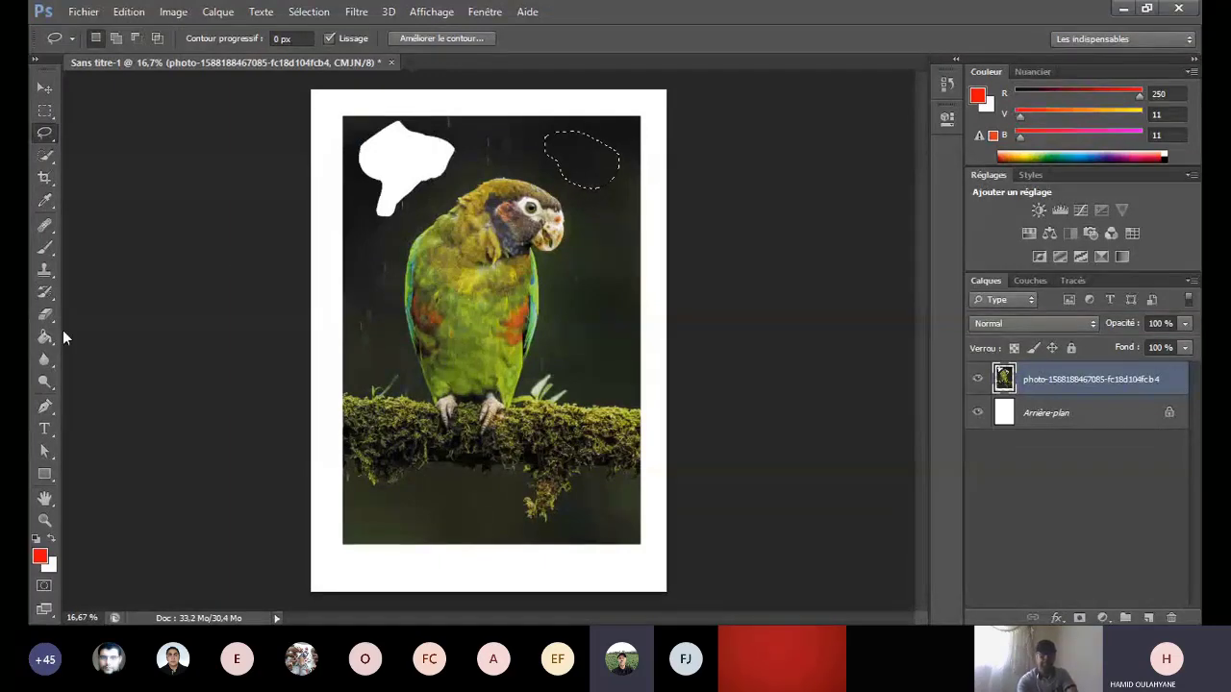
{"action": "left_click", "coordinate": [44, 336]}
{"action": "left_click", "coordinate": [580, 143]}
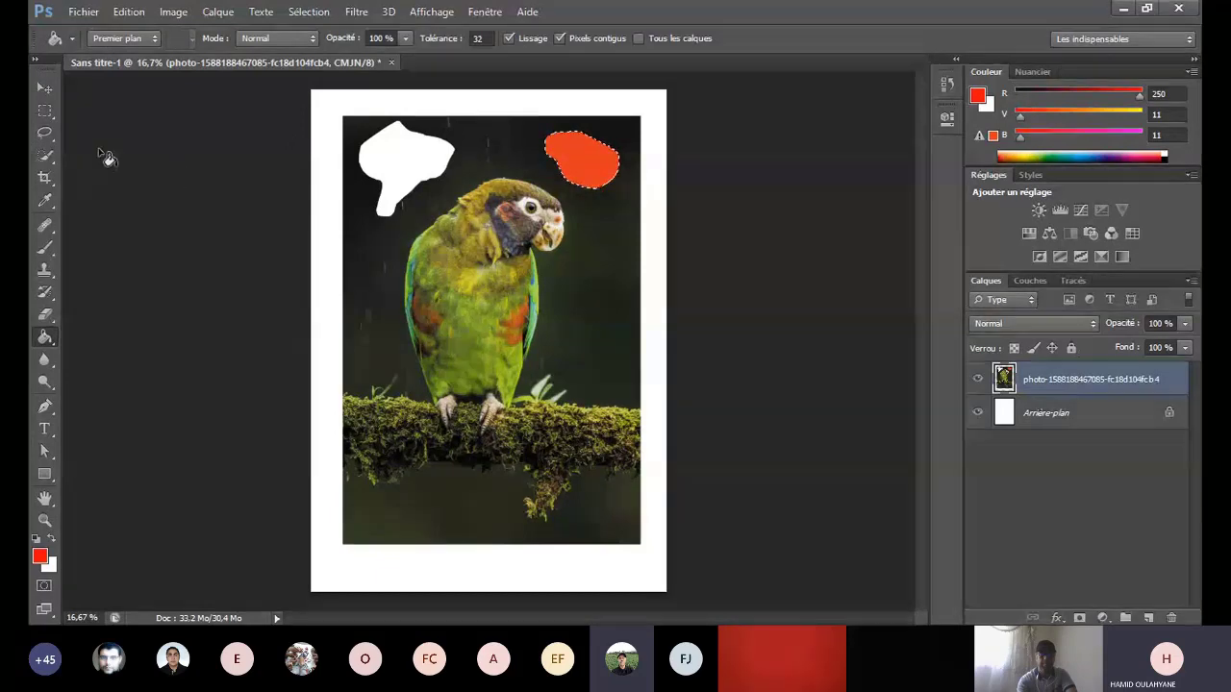
Step: Clear the current selection and outline a small triangle with the Polygonal Lasso in the dark background beside the parrot's wing, below the beak
{"action": "left_click", "coordinate": [45, 134]}
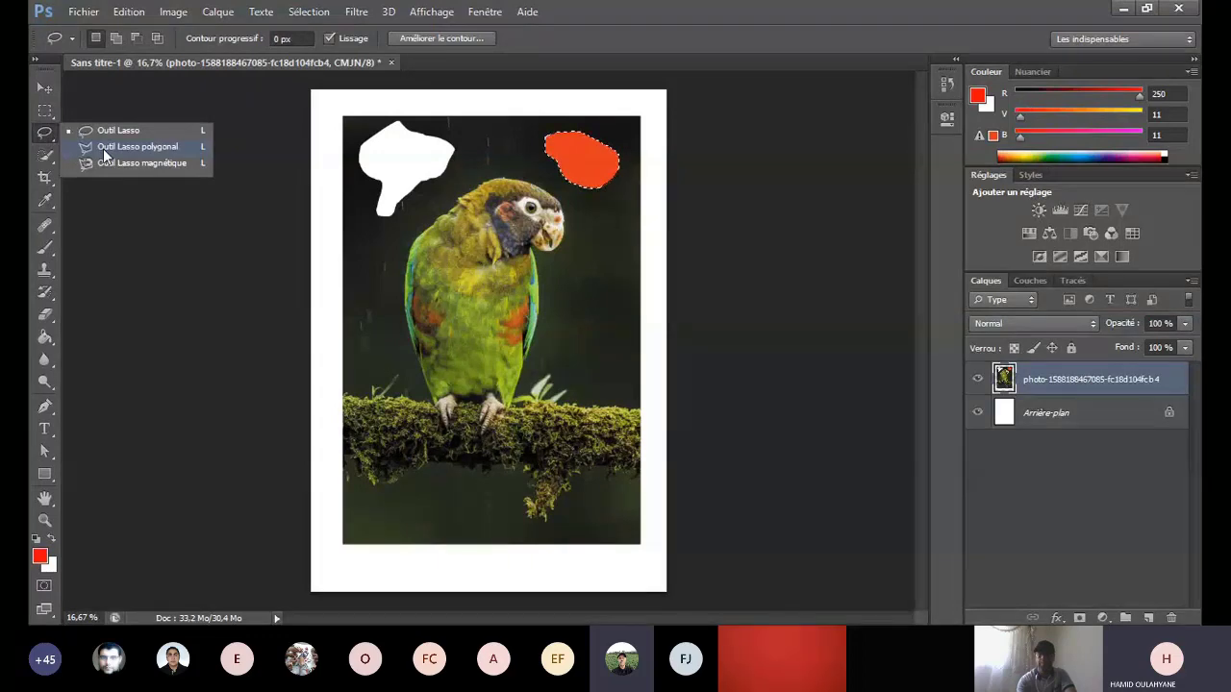
{"action": "left_click", "coordinate": [103, 148]}
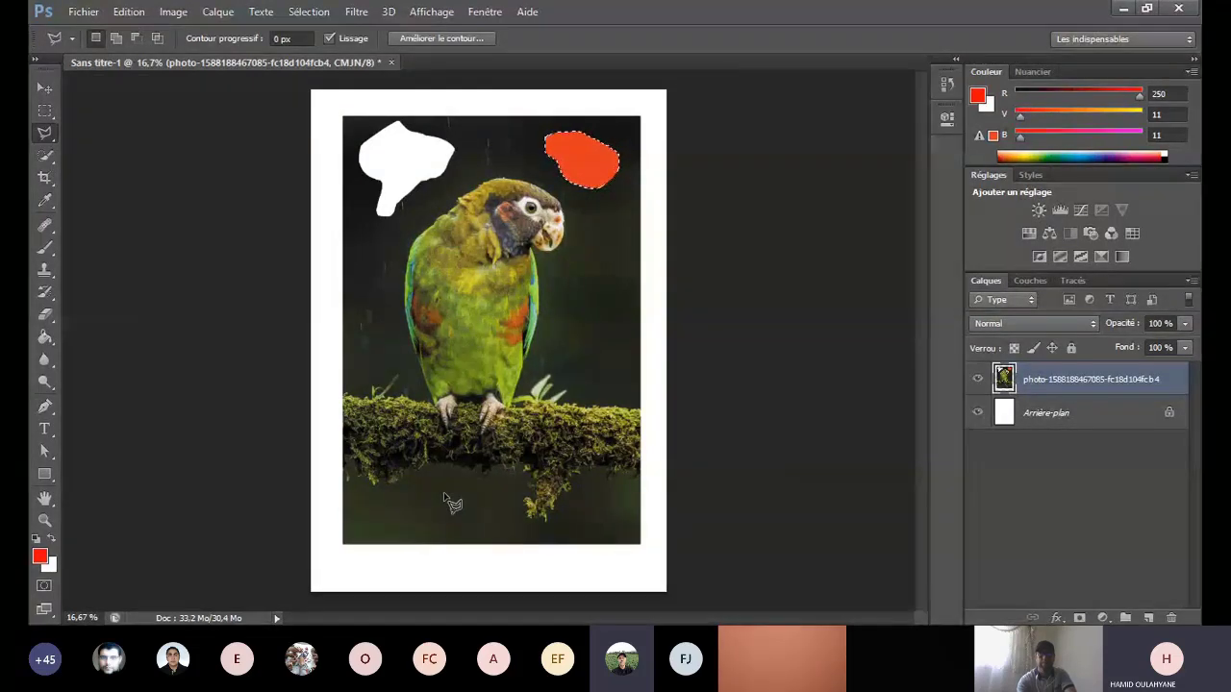
{"action": "key", "text": "ctrl+d"}
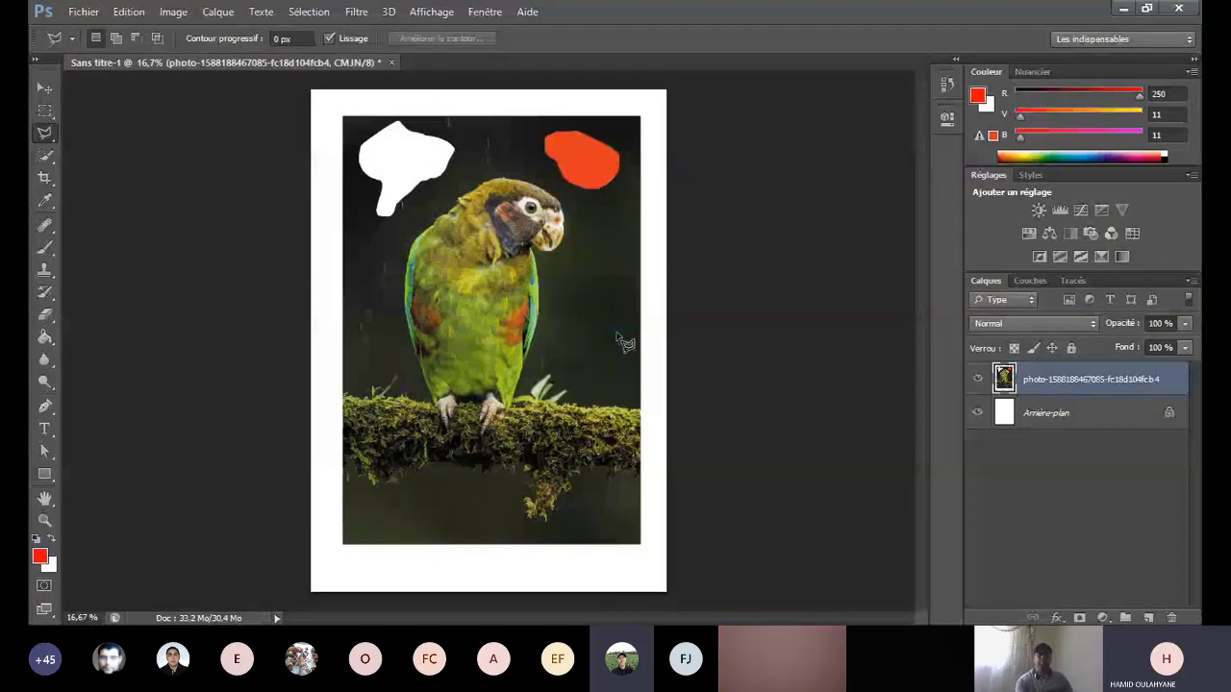
{"action": "left_click", "coordinate": [574, 290]}
{"action": "left_click", "coordinate": [622, 304]}
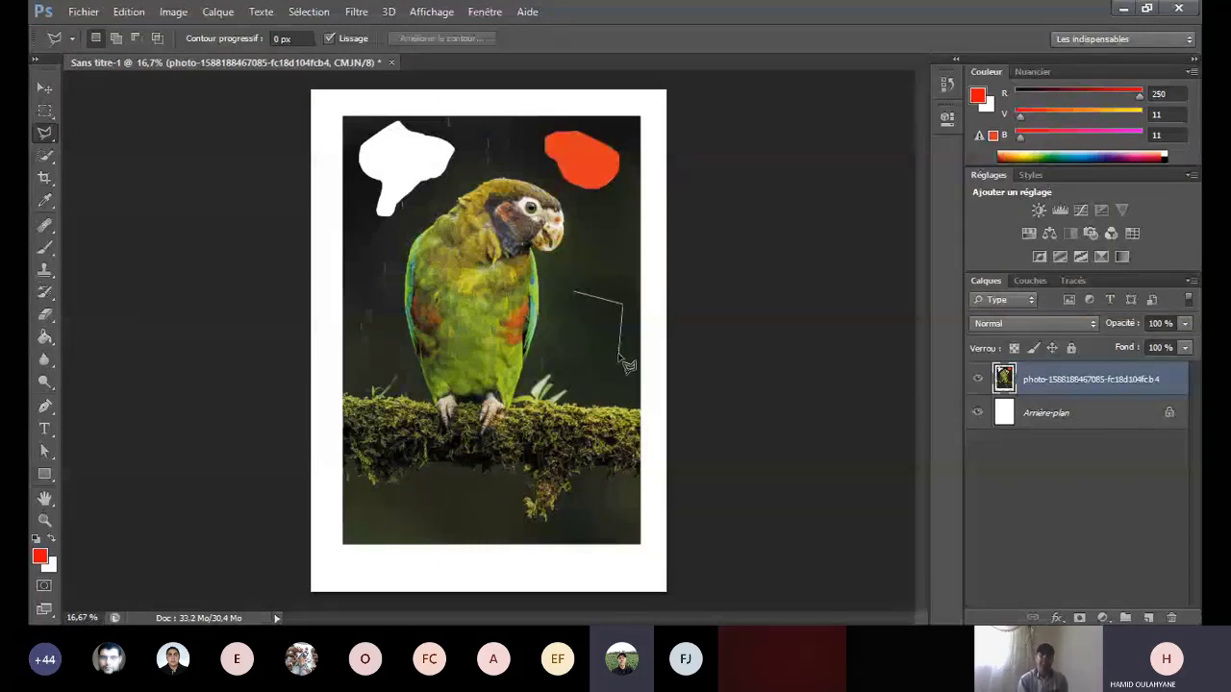
{"action": "double_click", "coordinate": [619, 353]}
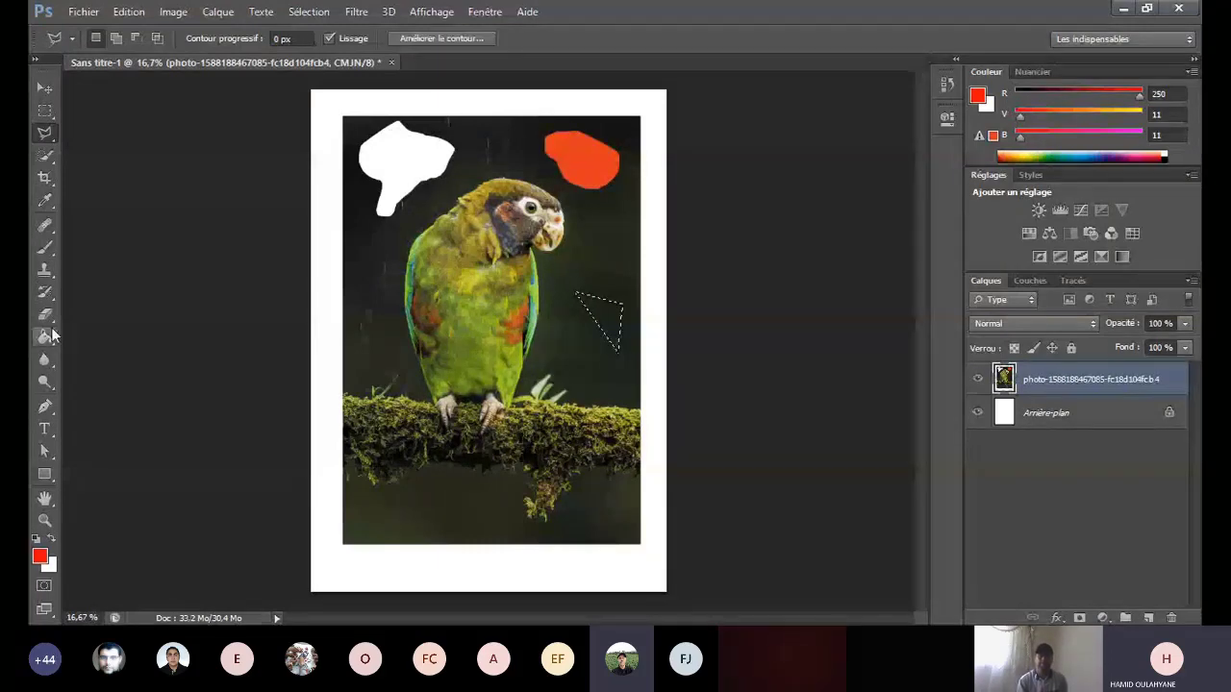
Step: Set the foreground colour to blue (RGB 19, 41, 171) and fill the triangular selection with the Paint Bucket
{"action": "left_click", "coordinate": [44, 337]}
{"action": "left_click", "coordinate": [40, 556]}
{"action": "left_click", "coordinate": [805, 408]}
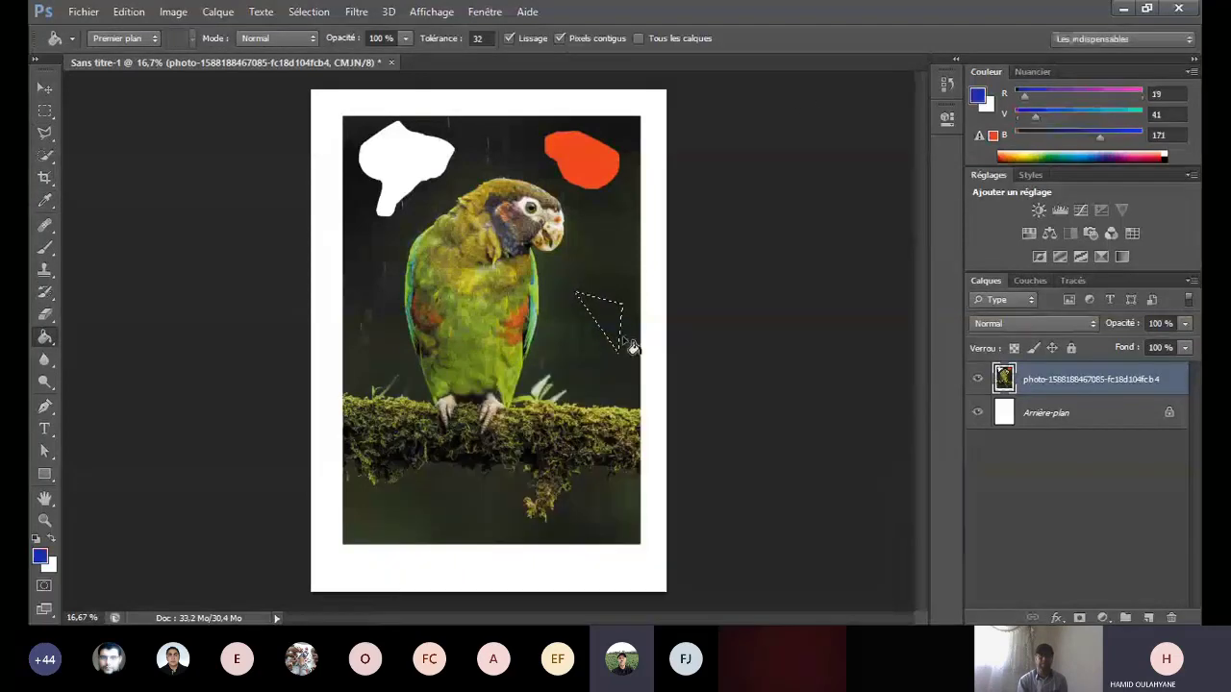
{"action": "left_click", "coordinate": [614, 324]}
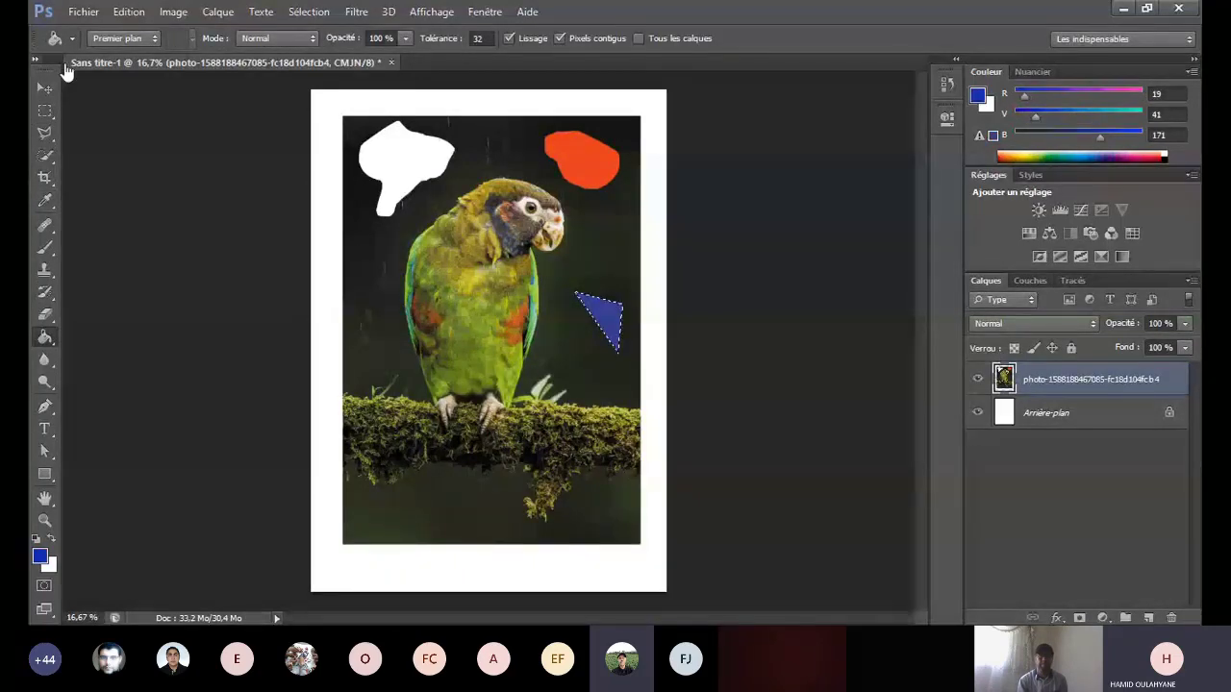
Step: Select the parrot's head with the Magnetic Lasso, following its crown, beak and neck and removing any stray anchor points
{"action": "left_click", "coordinate": [39, 90]}
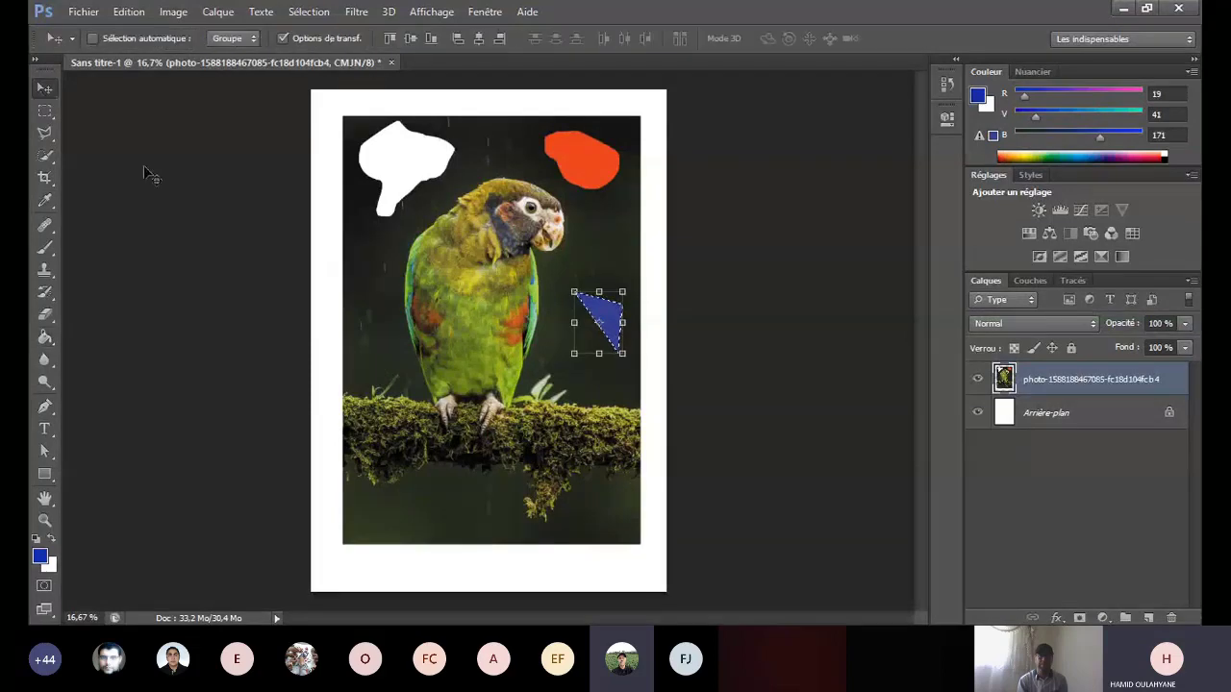
{"action": "left_click", "coordinate": [44, 154]}
{"action": "left_click", "coordinate": [44, 133]}
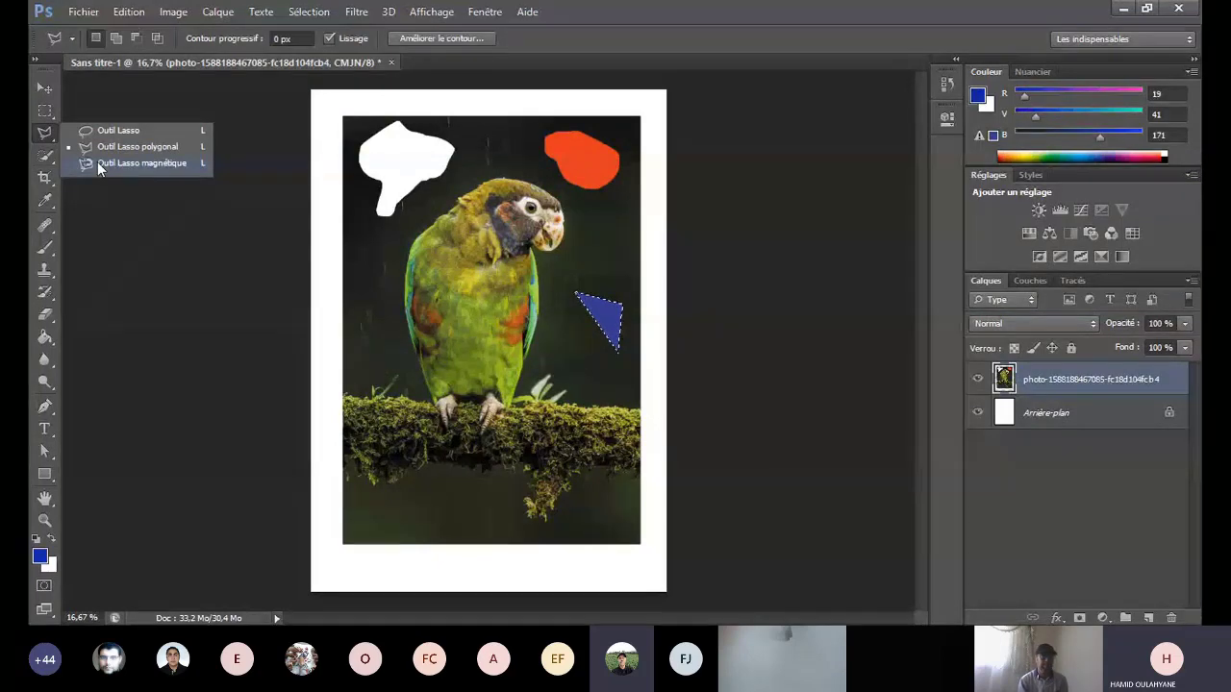
{"action": "left_click", "coordinate": [97, 161]}
{"action": "scroll", "coordinate": [488, 271], "scroll_direction": "up", "scroll_amount": 1}
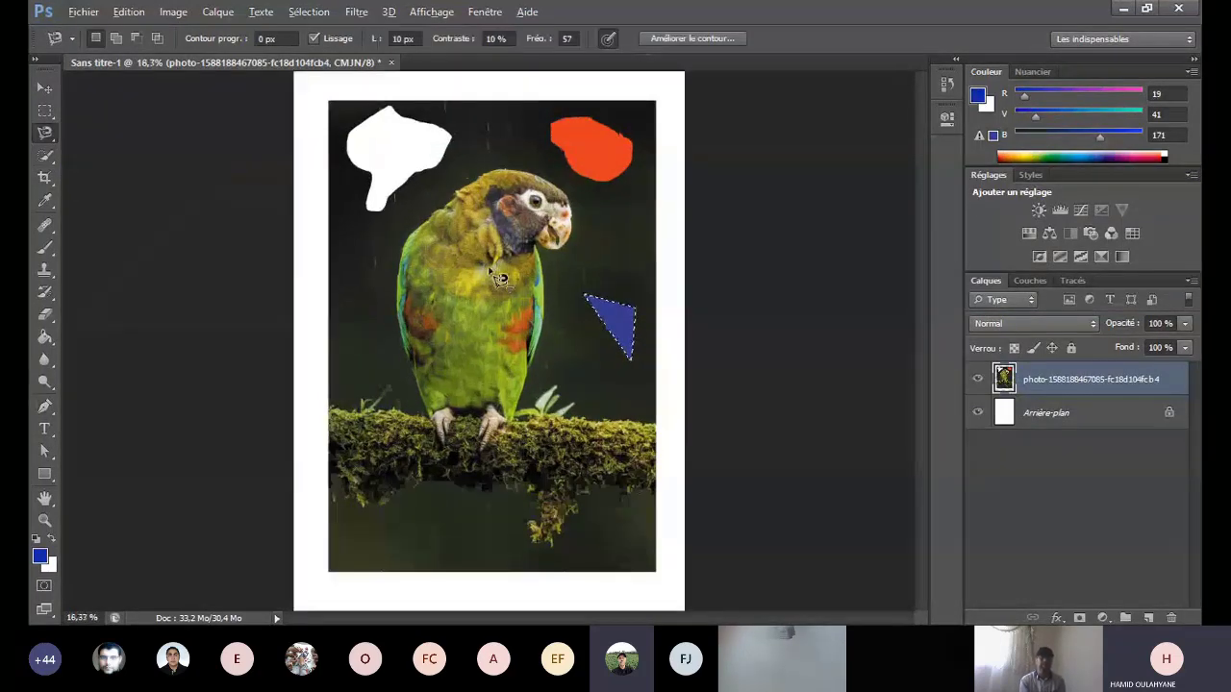
{"action": "scroll", "coordinate": [499, 278], "scroll_direction": "up", "scroll_amount": 10}
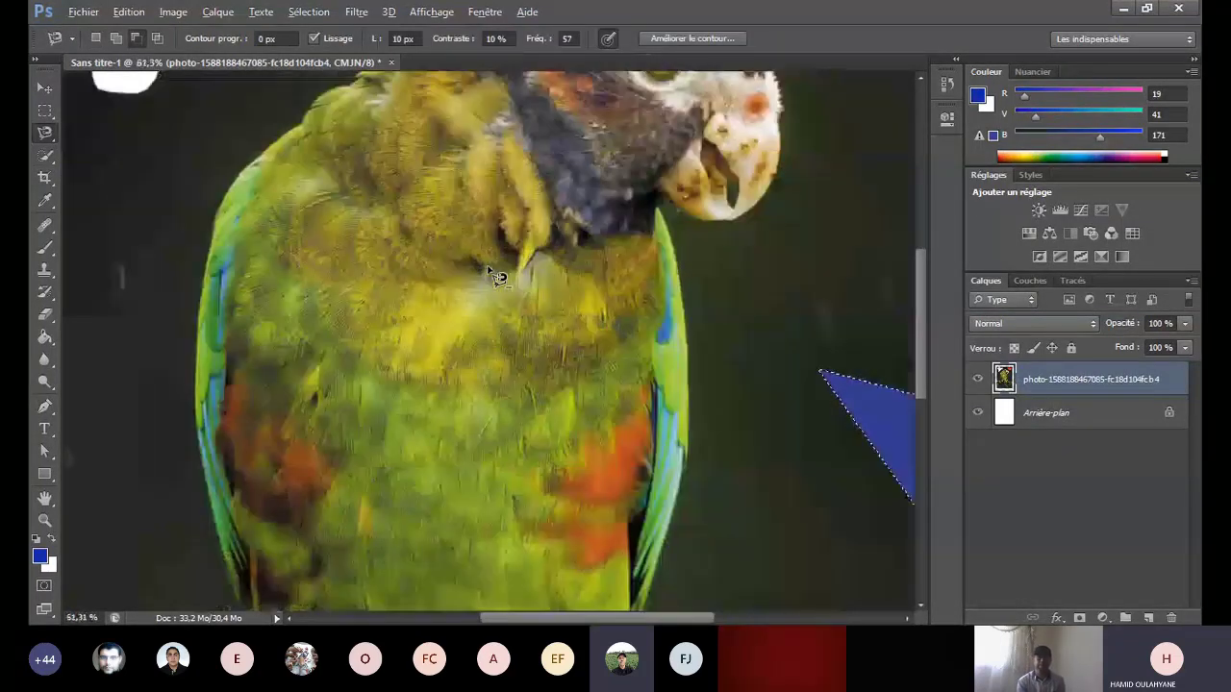
{"action": "key", "text": "alt"}
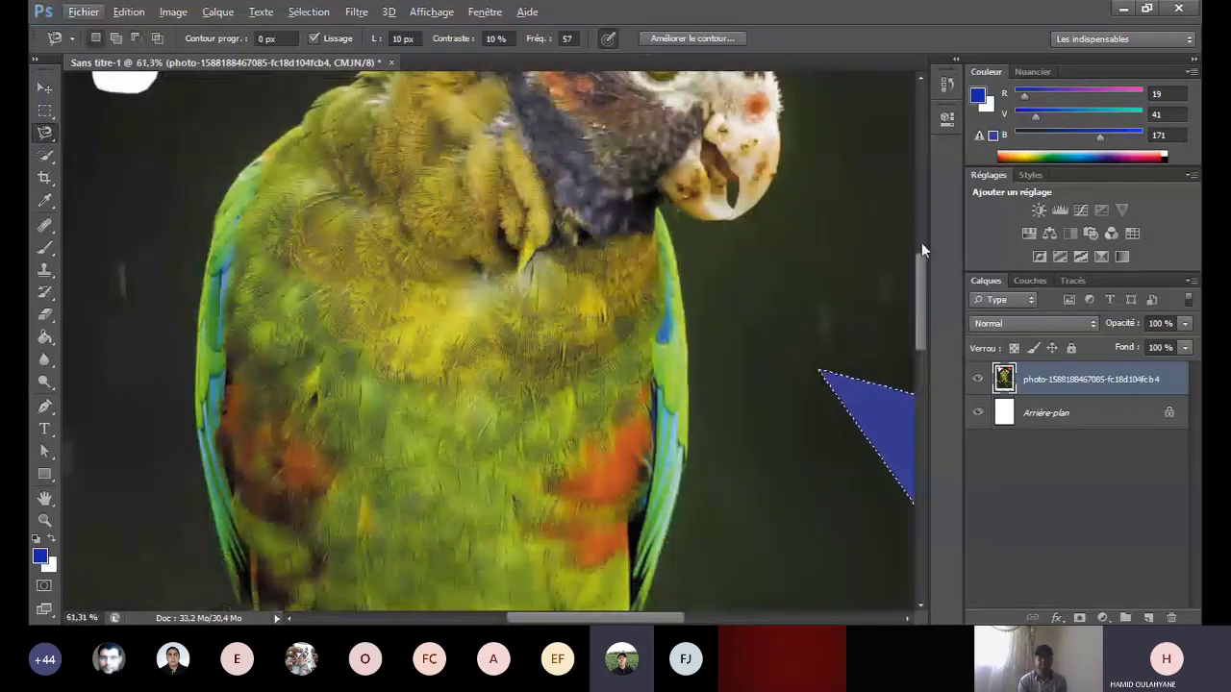
{"action": "left_click_drag", "start_coordinate": [920, 271], "coordinate": [913, 210]}
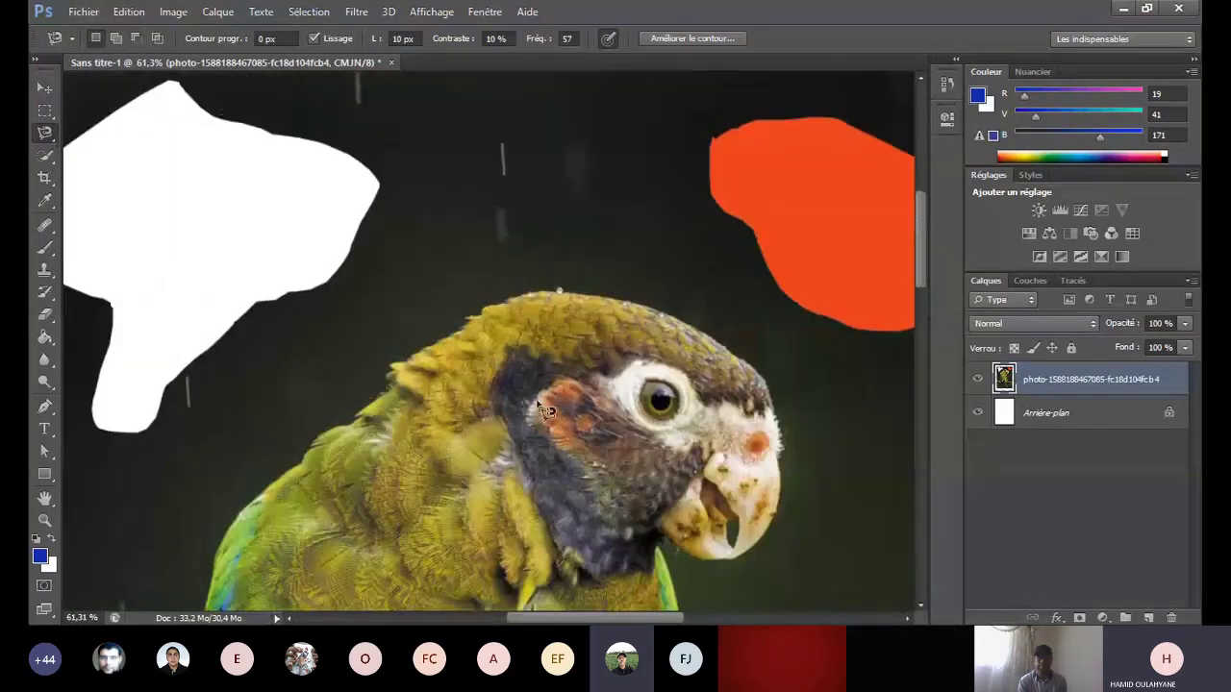
{"action": "left_click", "coordinate": [610, 302]}
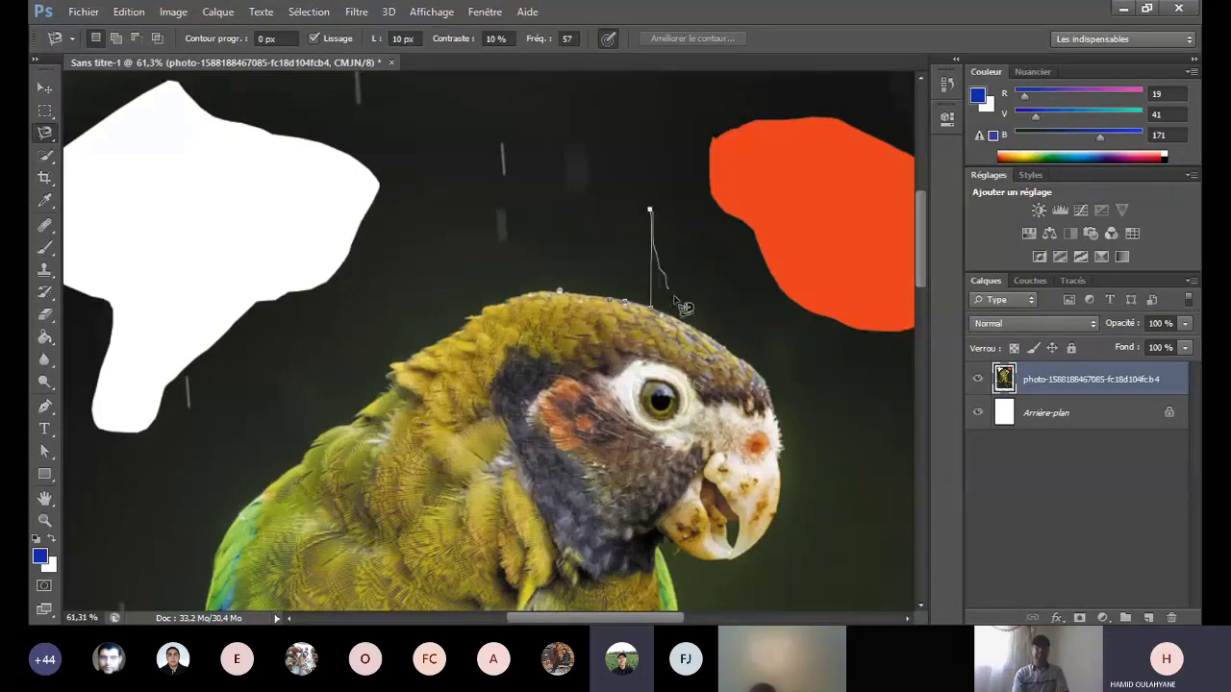
{"action": "key", "text": "BackSpace"}
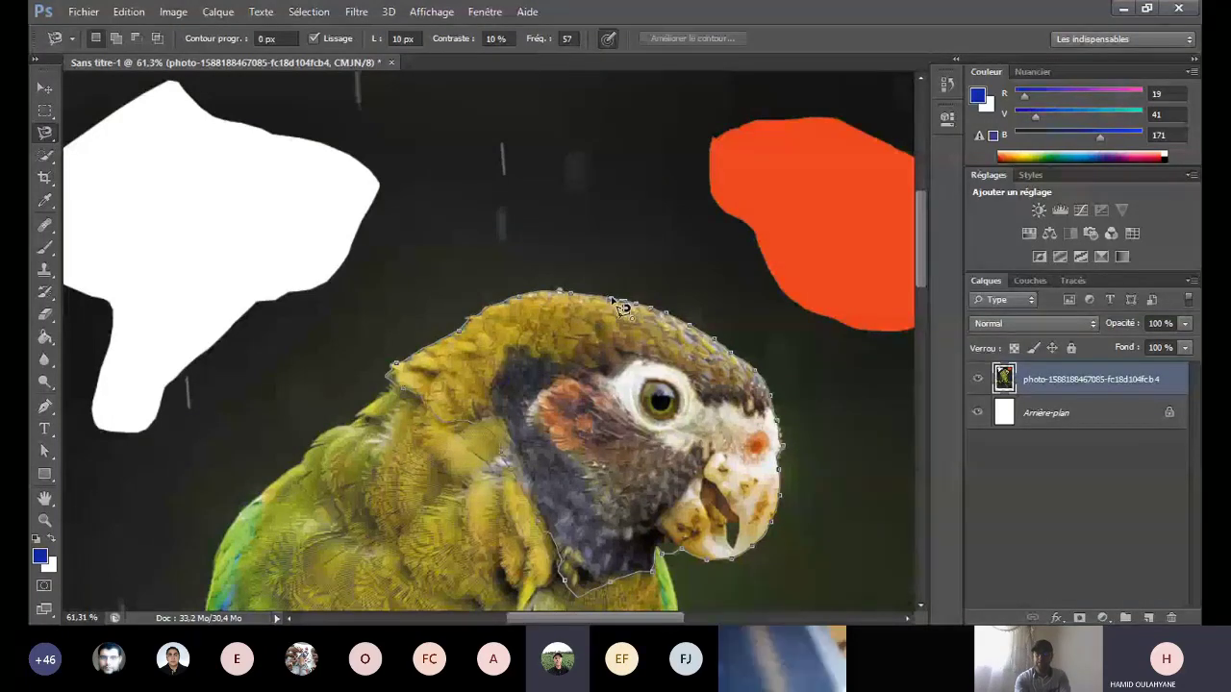
{"action": "left_click", "coordinate": [620, 306]}
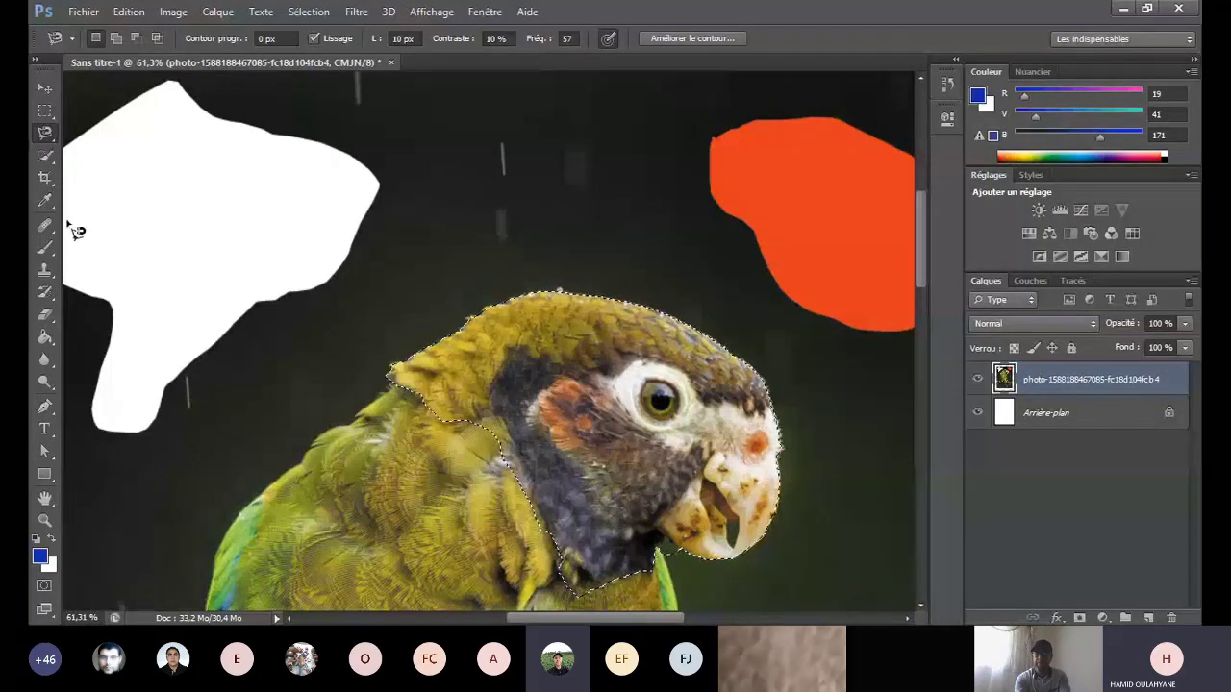
Step: Try moving the selected parrot head up over the dark background, and step backward to undo the move
{"action": "key", "text": "v"}
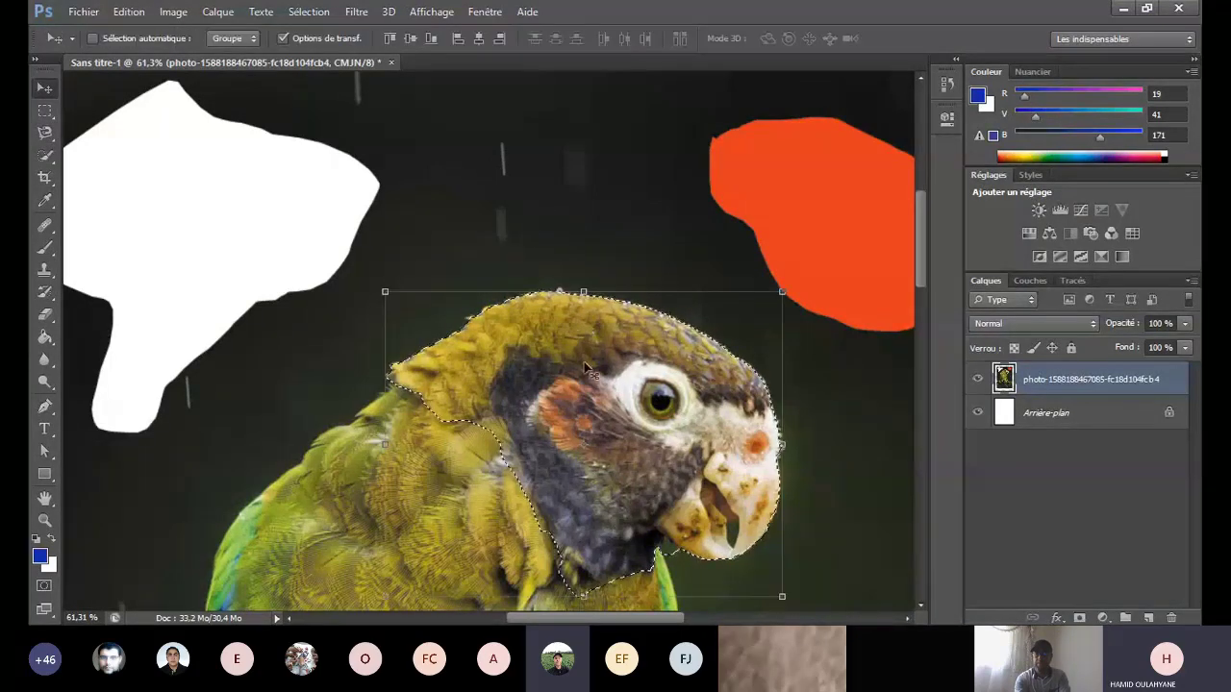
{"action": "left_click_drag", "start_coordinate": [585, 366], "coordinate": [517, 177]}
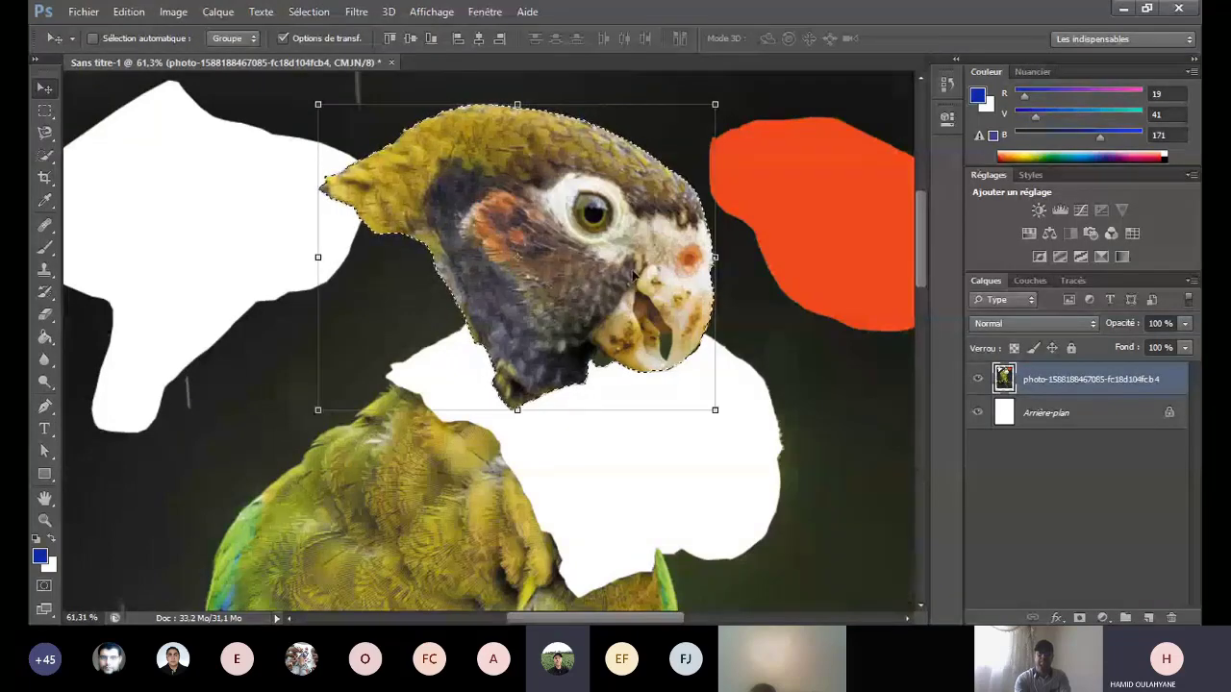
{"action": "left_click", "coordinate": [115, 17]}
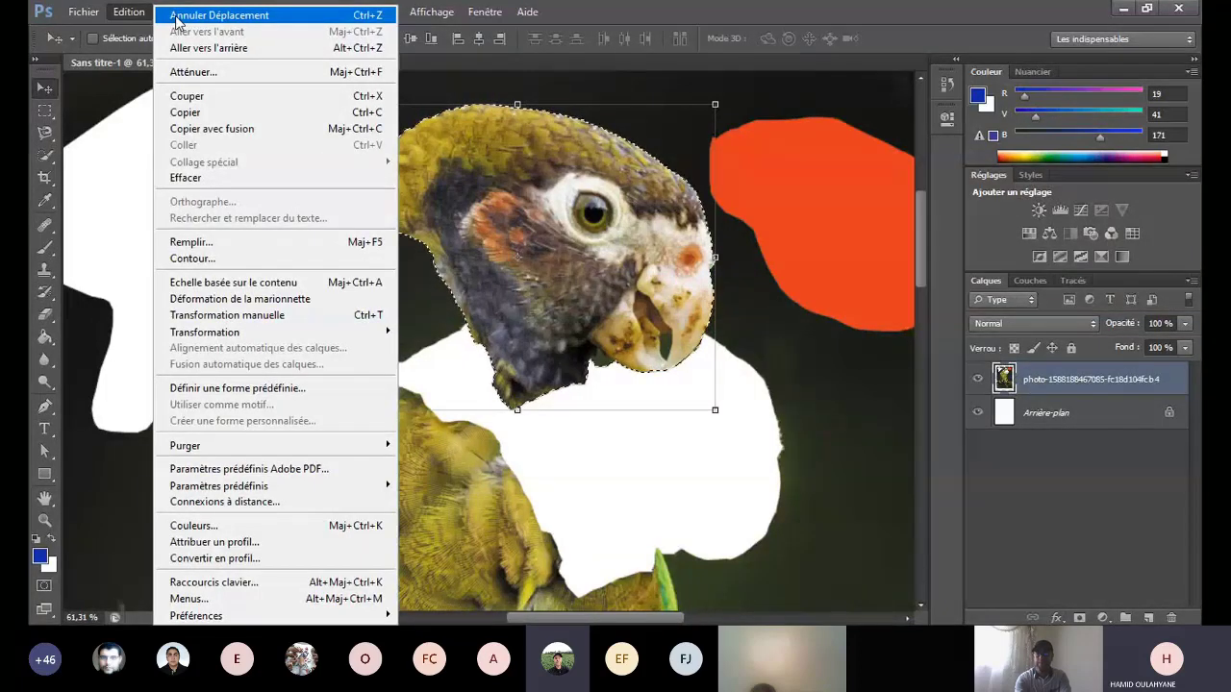
{"action": "left_click", "coordinate": [197, 48]}
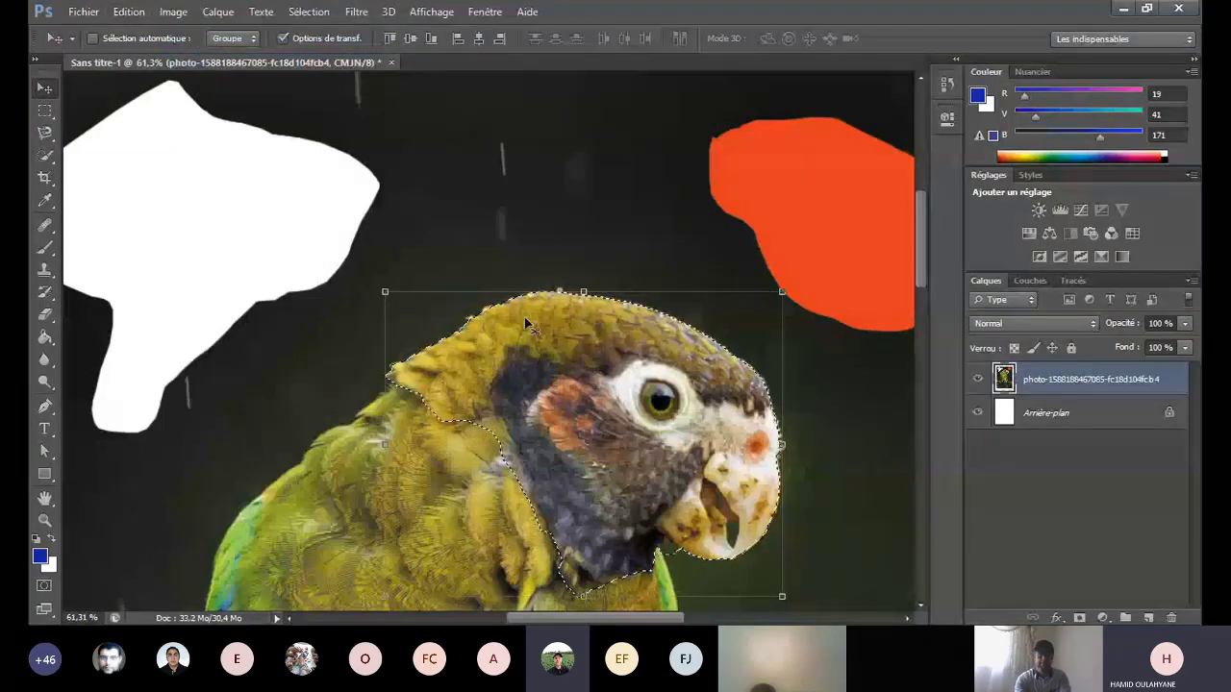
Step: Add a new layer, and use the History to return to the Désélectionner state preceding the magnetic lasso selection
{"action": "left_click", "coordinate": [1149, 617]}
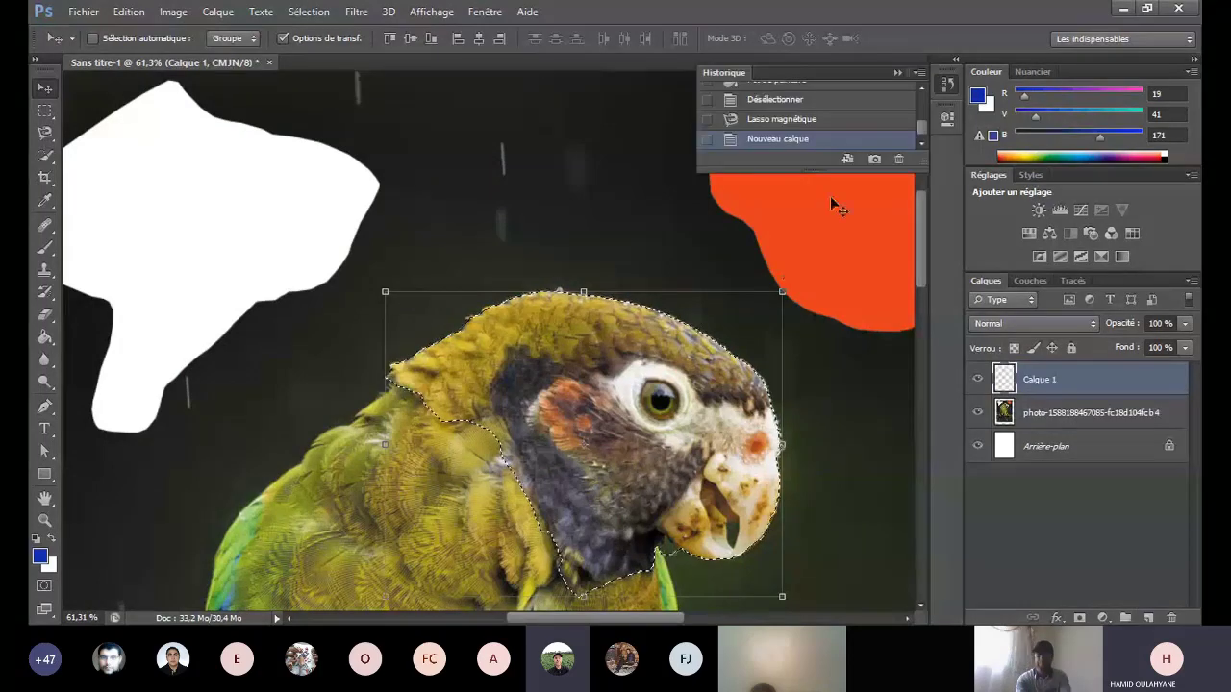
{"action": "scroll", "coordinate": [706, 302], "scroll_direction": "up", "scroll_amount": 1}
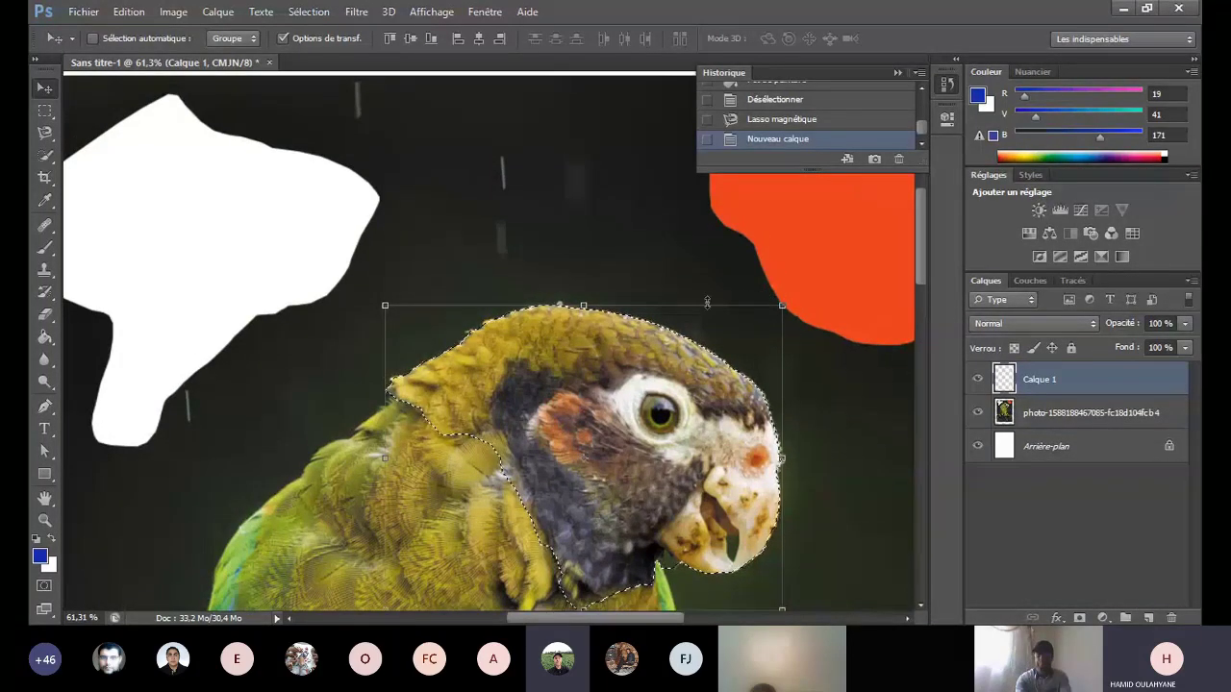
{"action": "scroll", "coordinate": [707, 302], "scroll_direction": "down", "scroll_amount": 1}
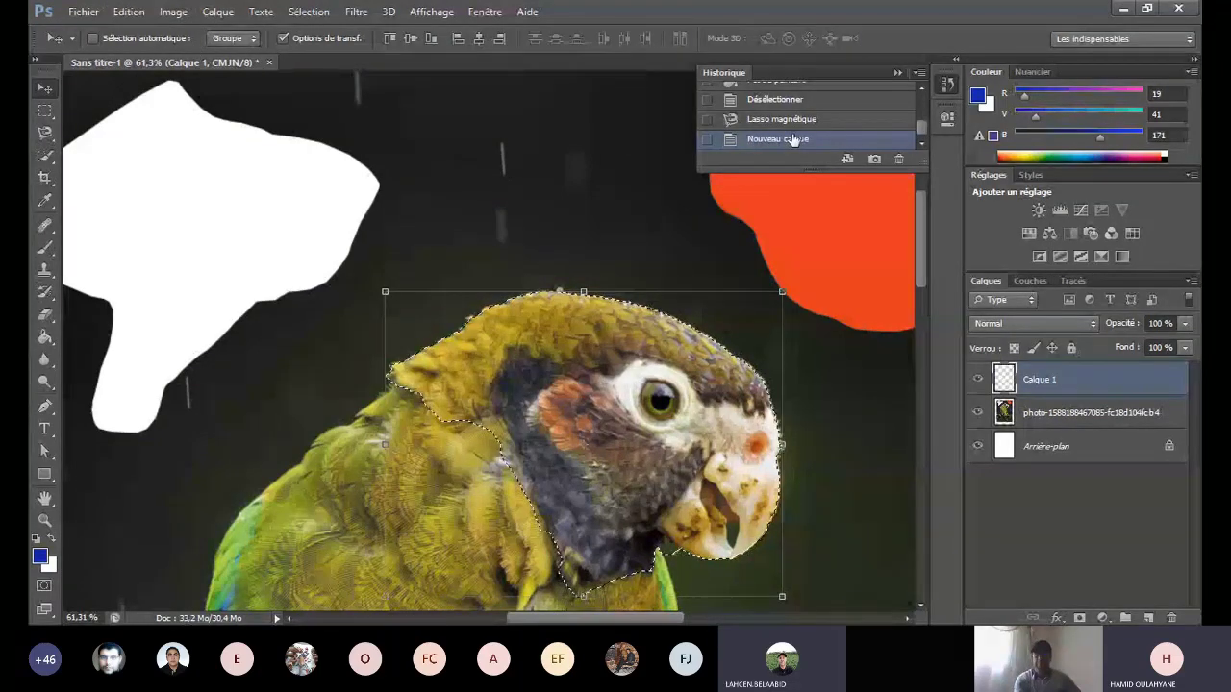
{"action": "scroll", "coordinate": [794, 139], "scroll_direction": "up", "scroll_amount": 1}
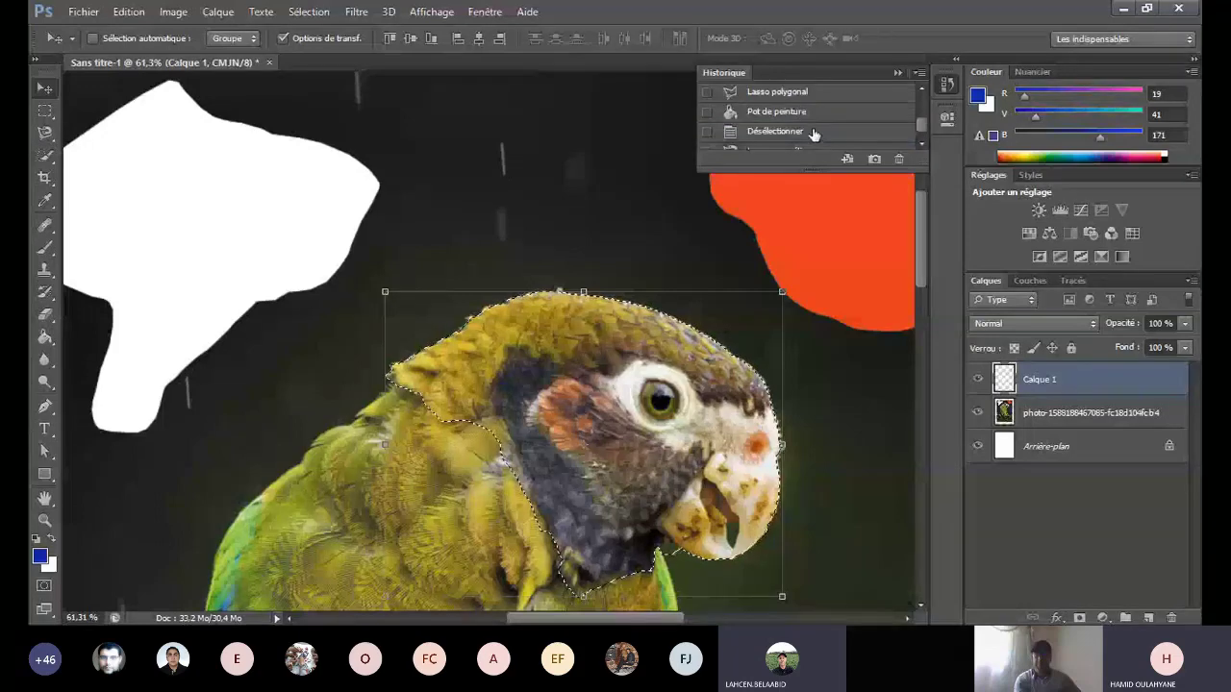
{"action": "scroll", "coordinate": [813, 135], "scroll_direction": "down", "scroll_amount": 1}
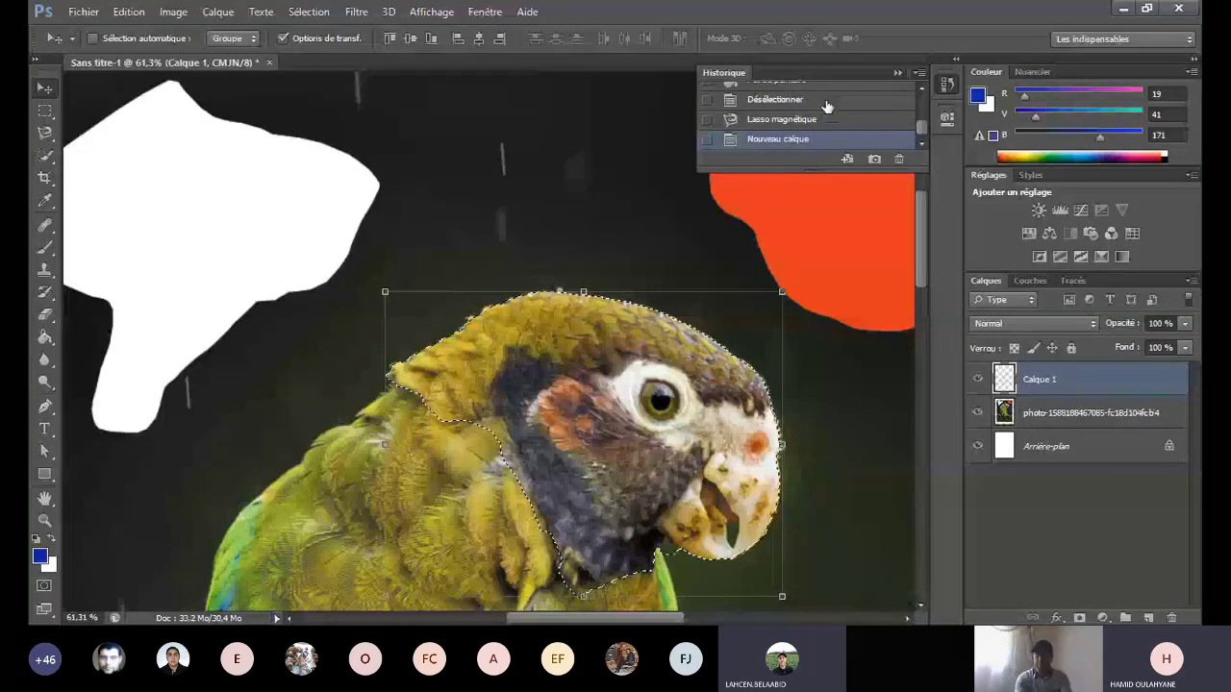
{"action": "left_click", "coordinate": [822, 100]}
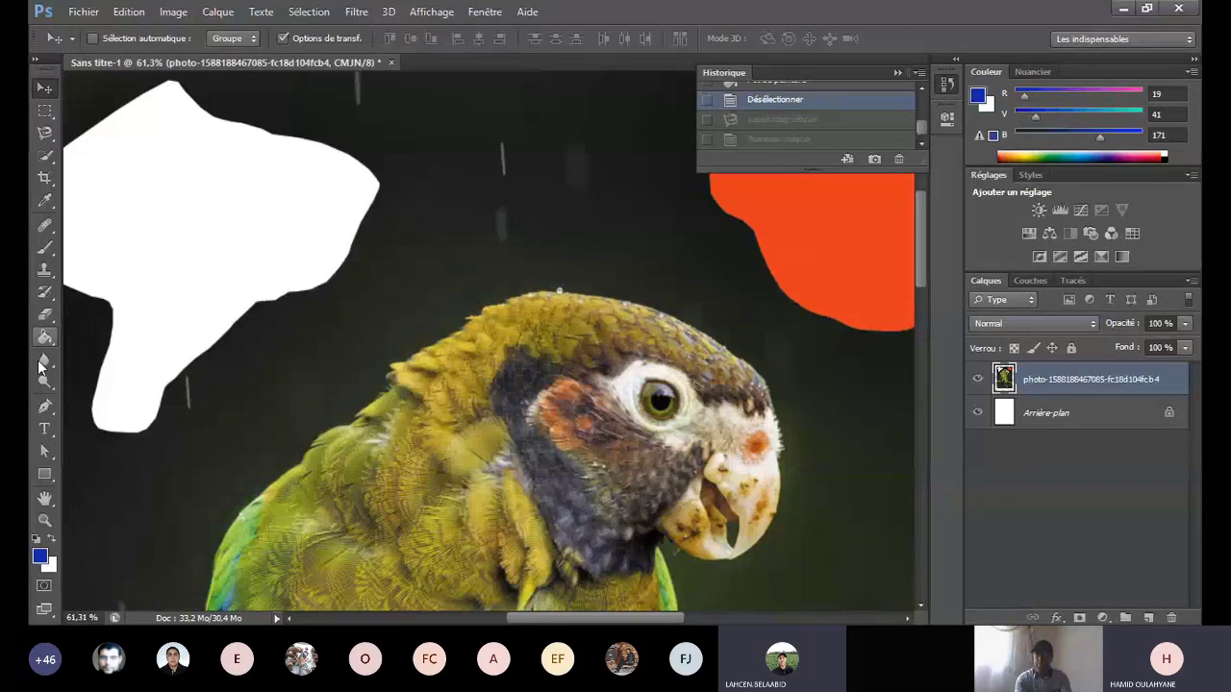
Step: Outline the white area around the parrot's eye as a selection with the Magnetic Lasso
{"action": "left_click", "coordinate": [44, 247]}
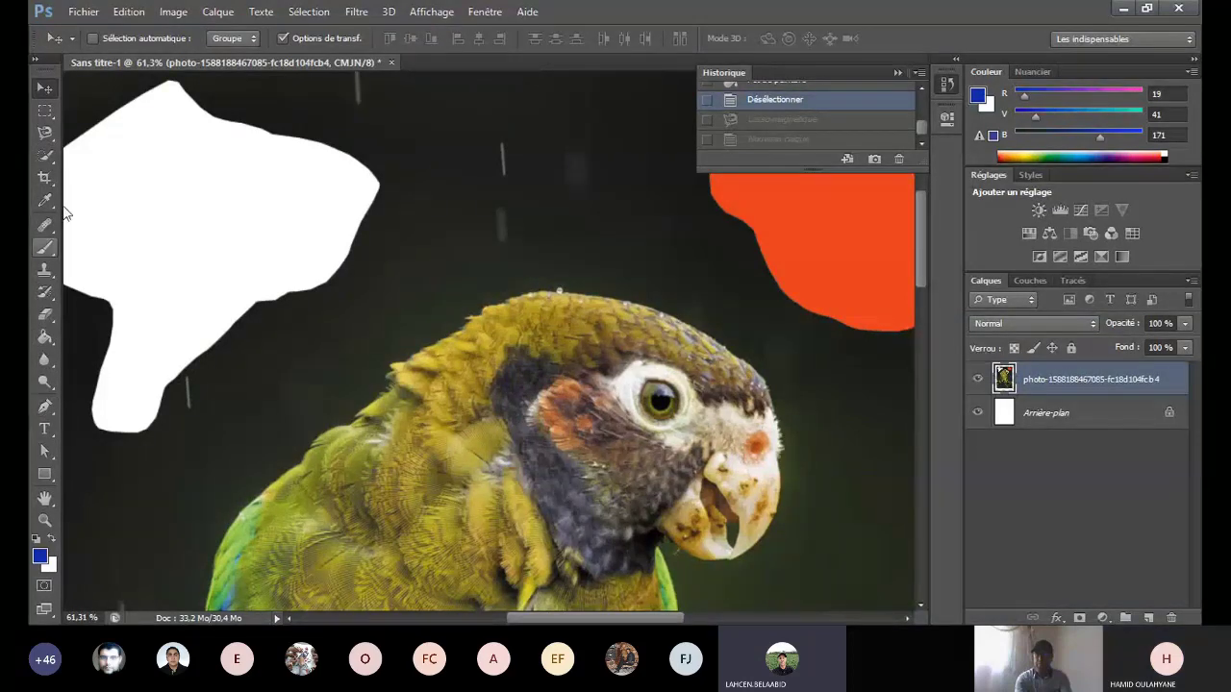
{"action": "left_click", "coordinate": [44, 132]}
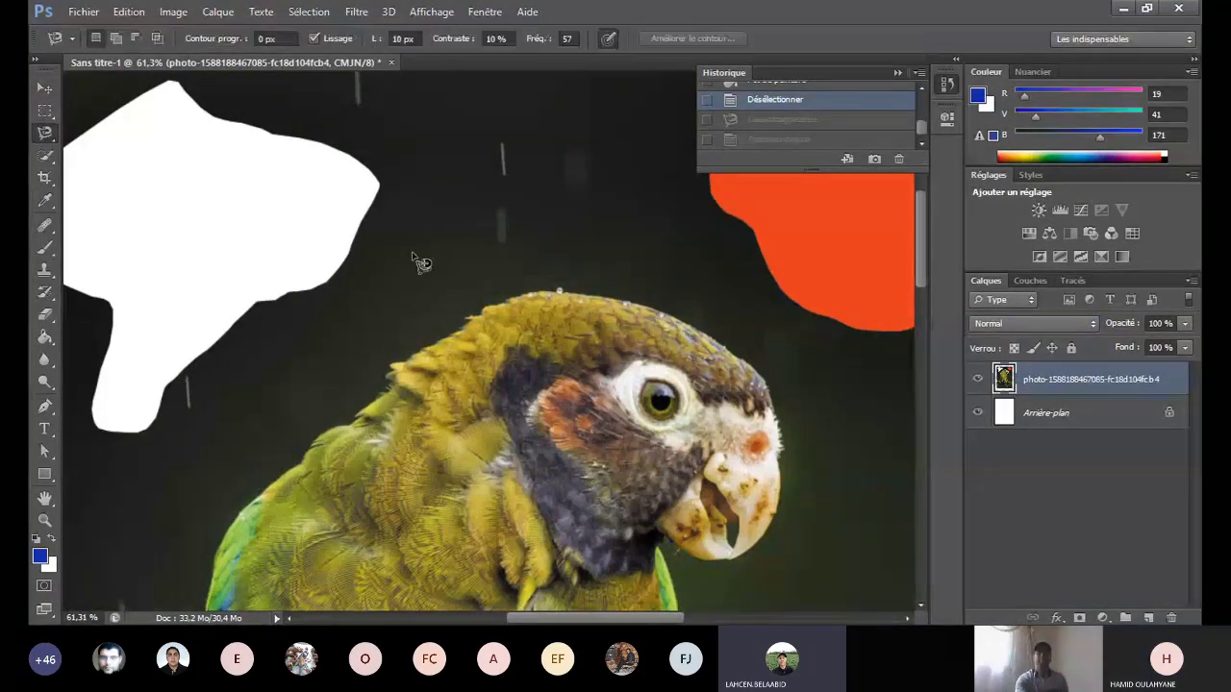
{"action": "left_click", "coordinate": [674, 371]}
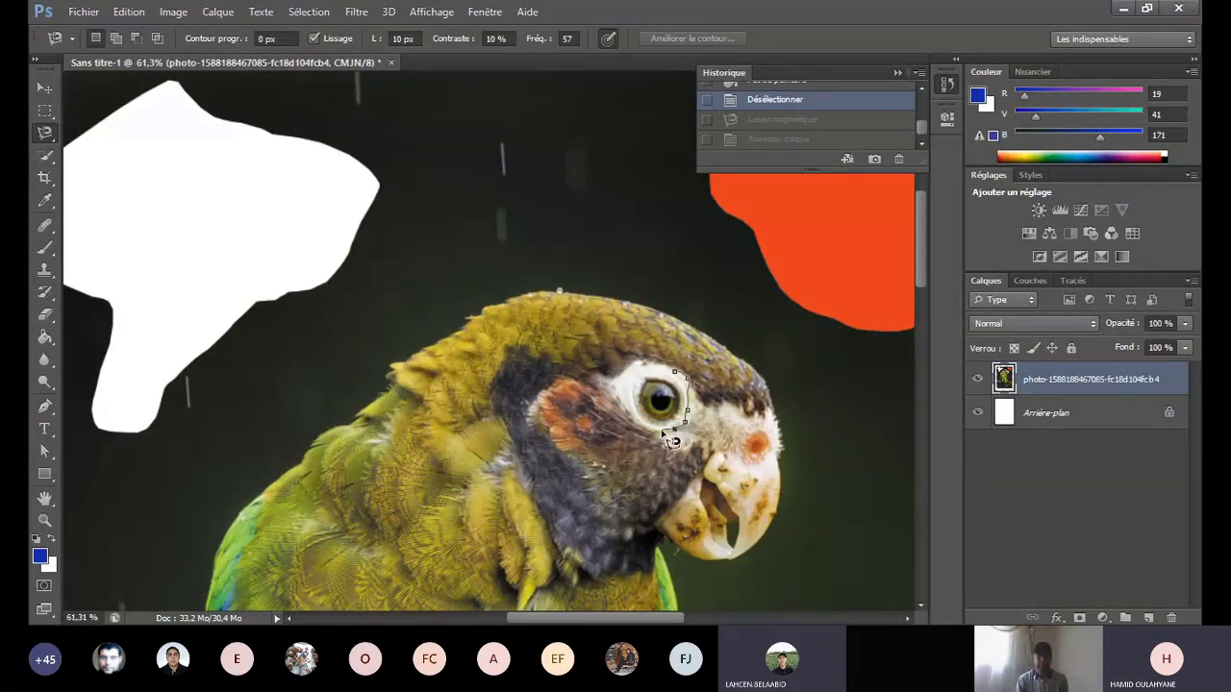
{"action": "left_click", "coordinate": [665, 375]}
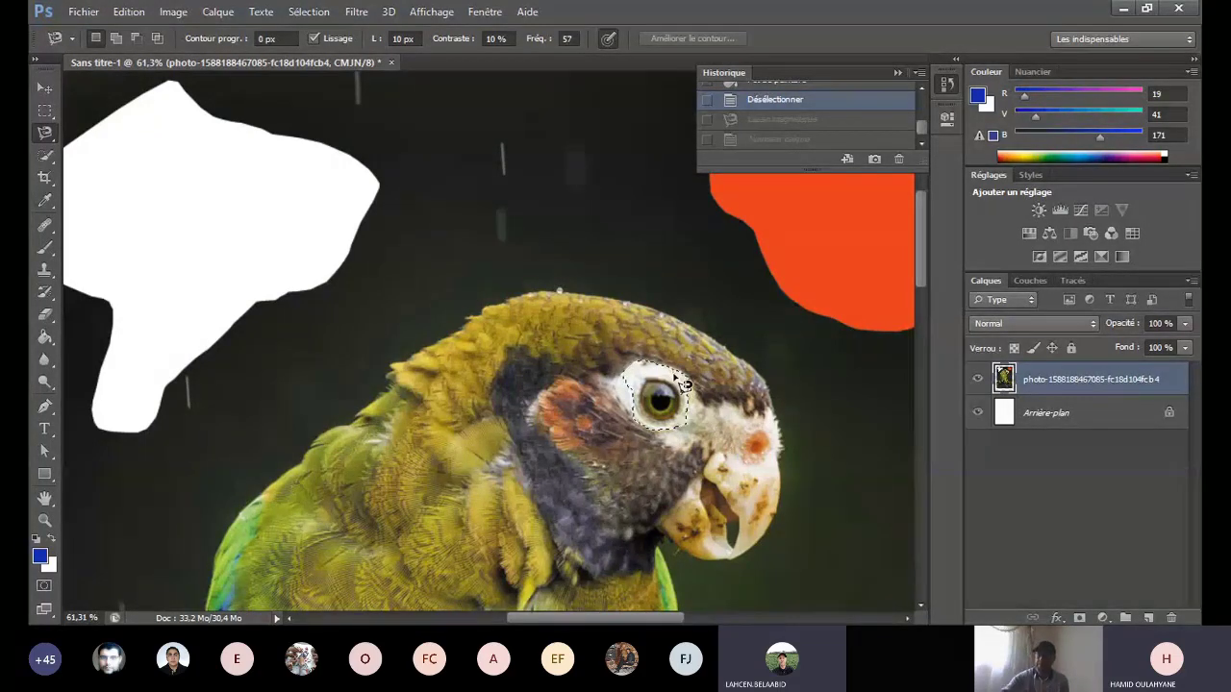
Step: Add a new layer and try moving the selected eye area with the Move tool
{"action": "left_click", "coordinate": [1148, 618]}
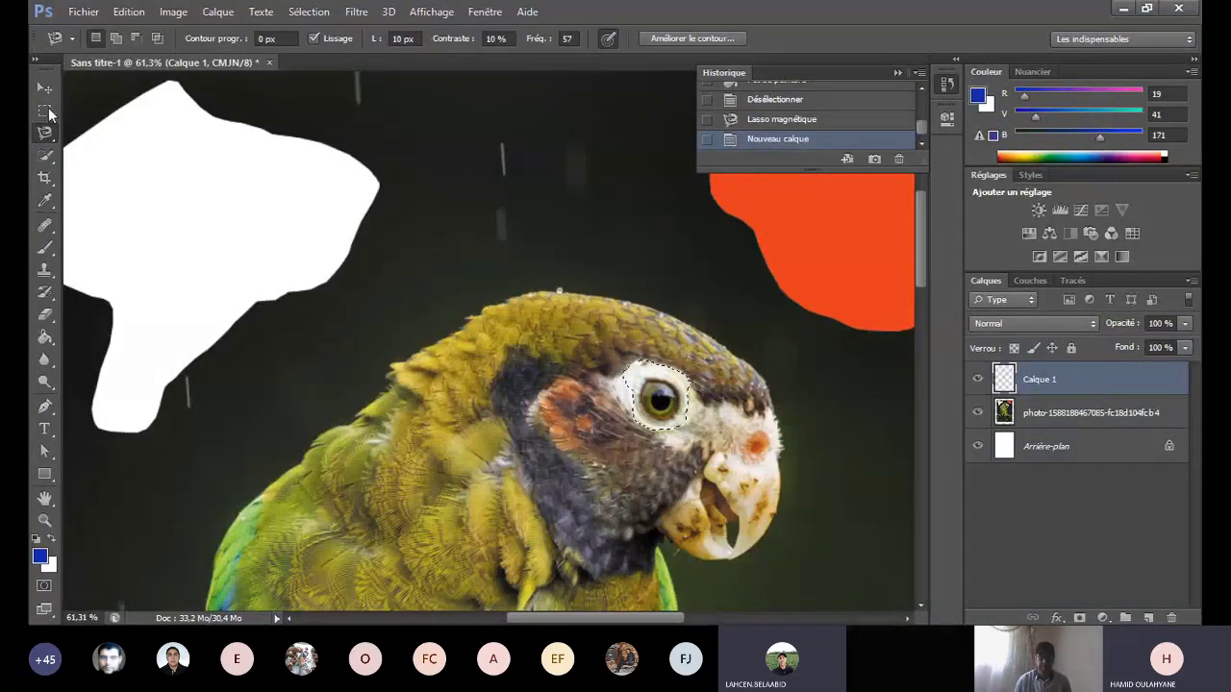
{"action": "left_click", "coordinate": [44, 88]}
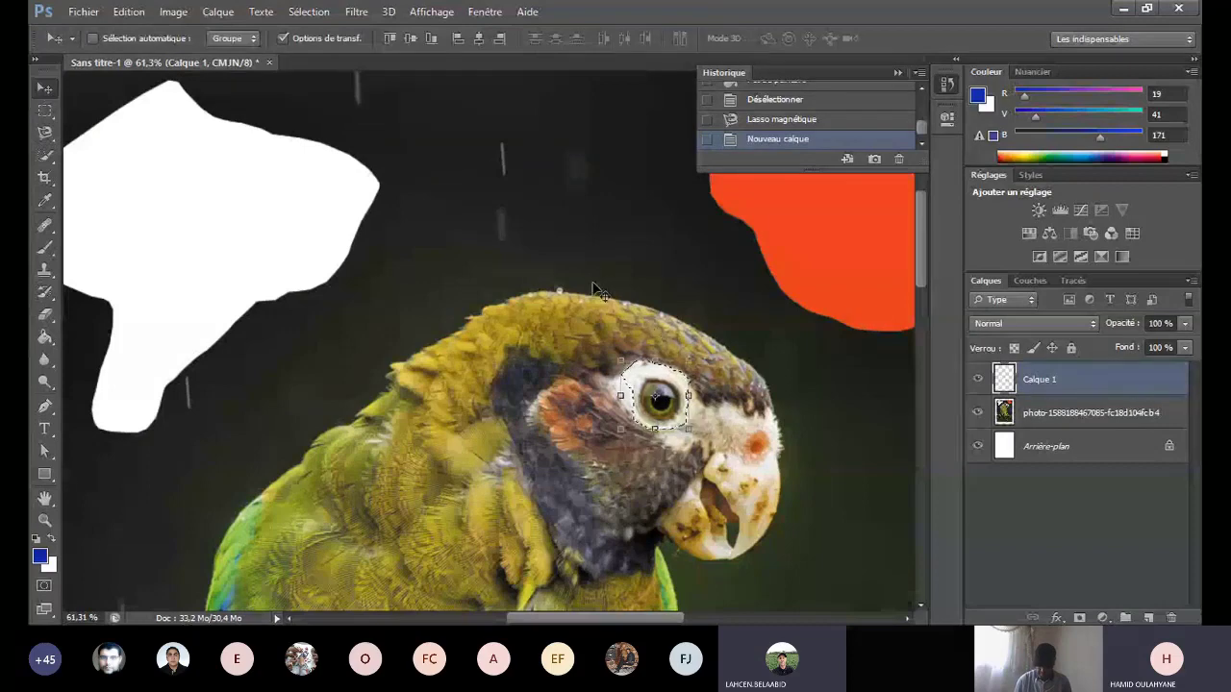
{"action": "left_click", "coordinate": [659, 402]}
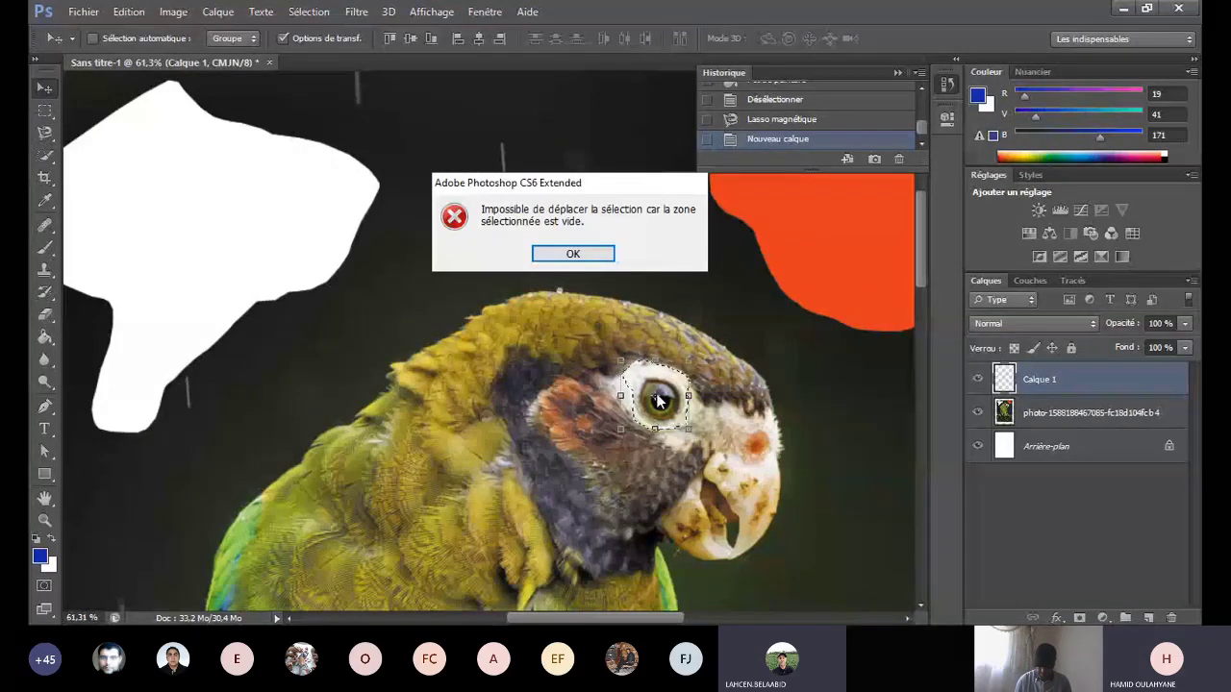
{"action": "left_click", "coordinate": [573, 254]}
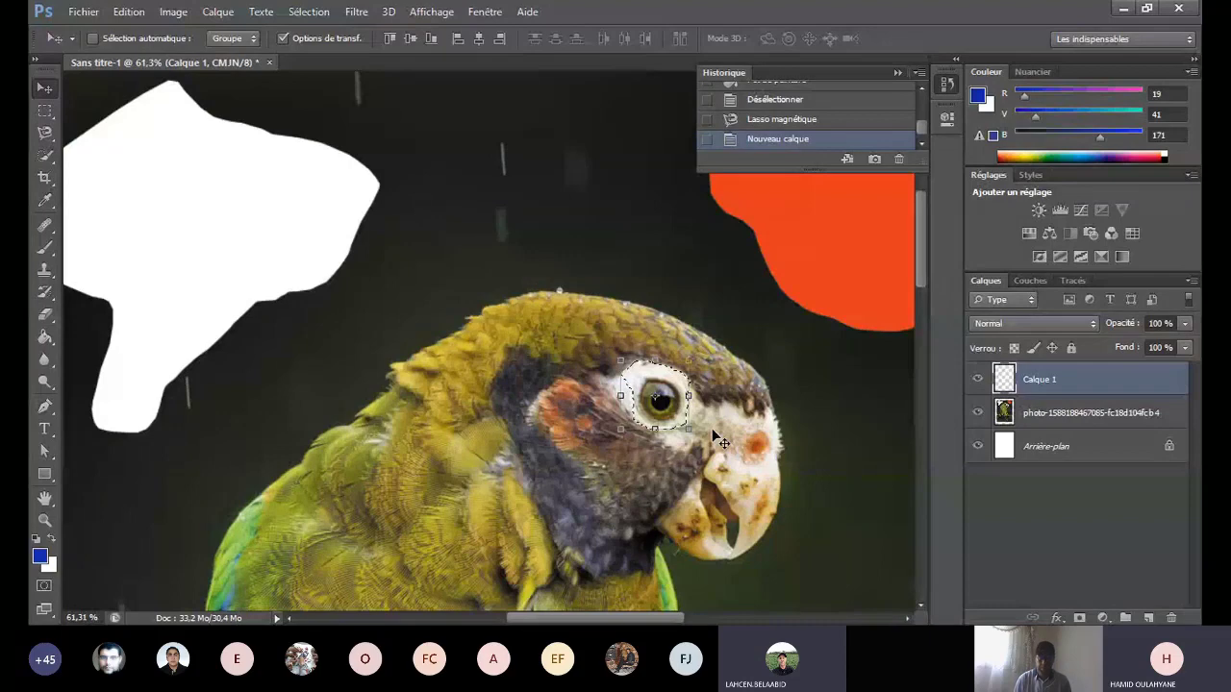
Step: Undo the new layer and reselect the white ring around the parrot's eye with the Magnetic Lasso
{"action": "left_click", "coordinate": [896, 72]}
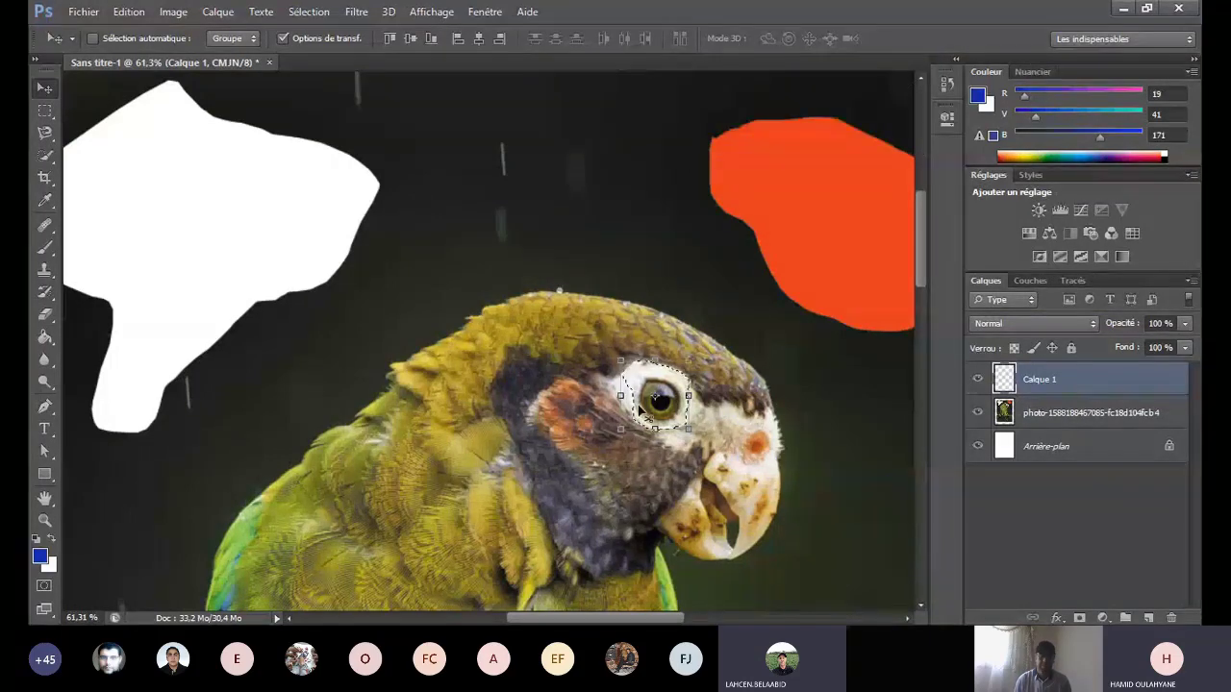
{"action": "left_click_drag", "start_coordinate": [633, 399], "coordinate": [629, 395]}
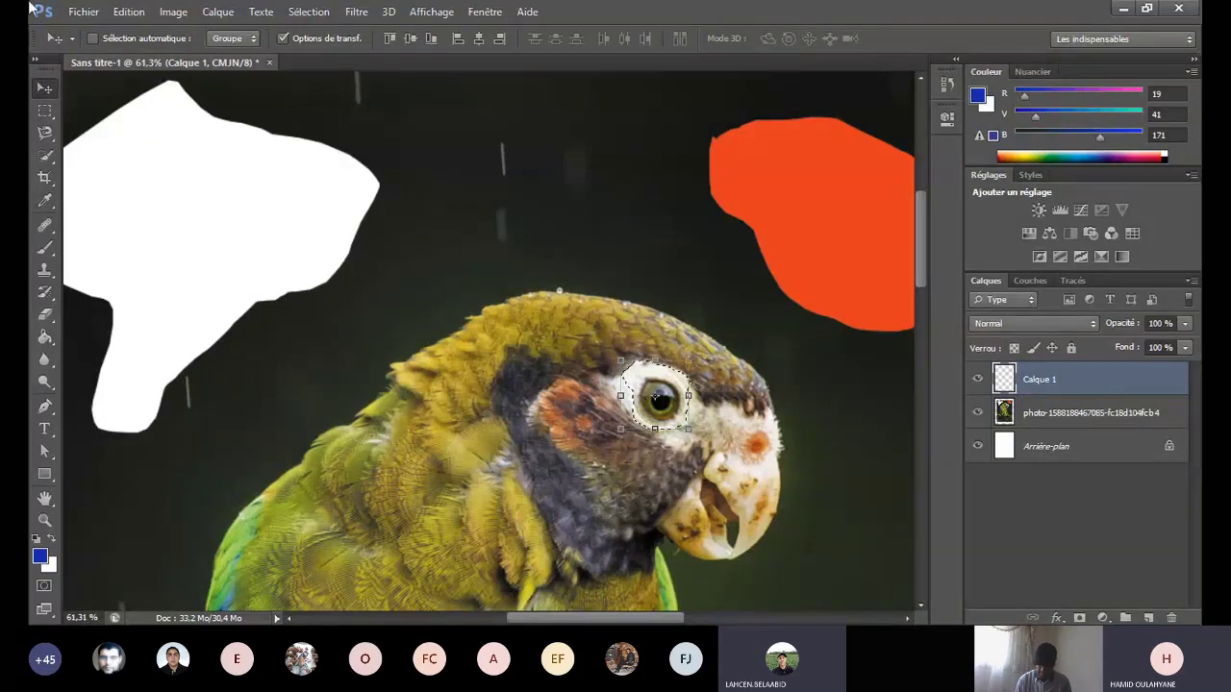
{"action": "left_click", "coordinate": [128, 12]}
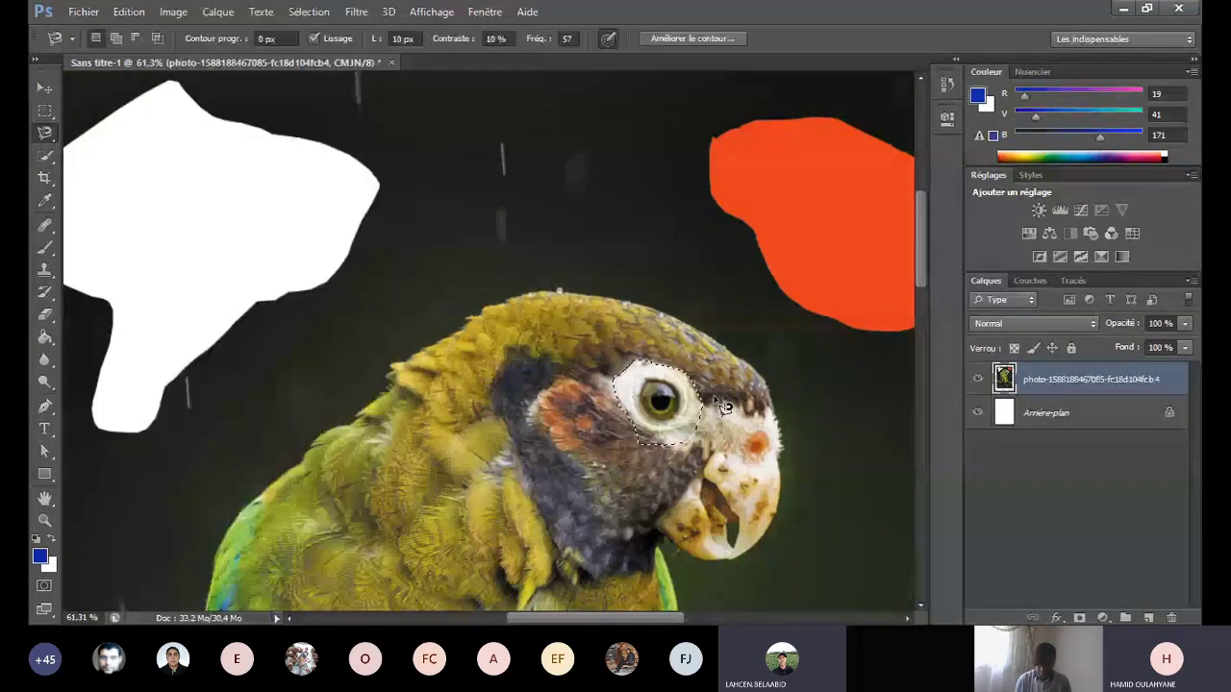
Step: Create an empty layer above the photo and try again to move the selected eye ring with the Move tool
{"action": "left_click", "coordinate": [1147, 617]}
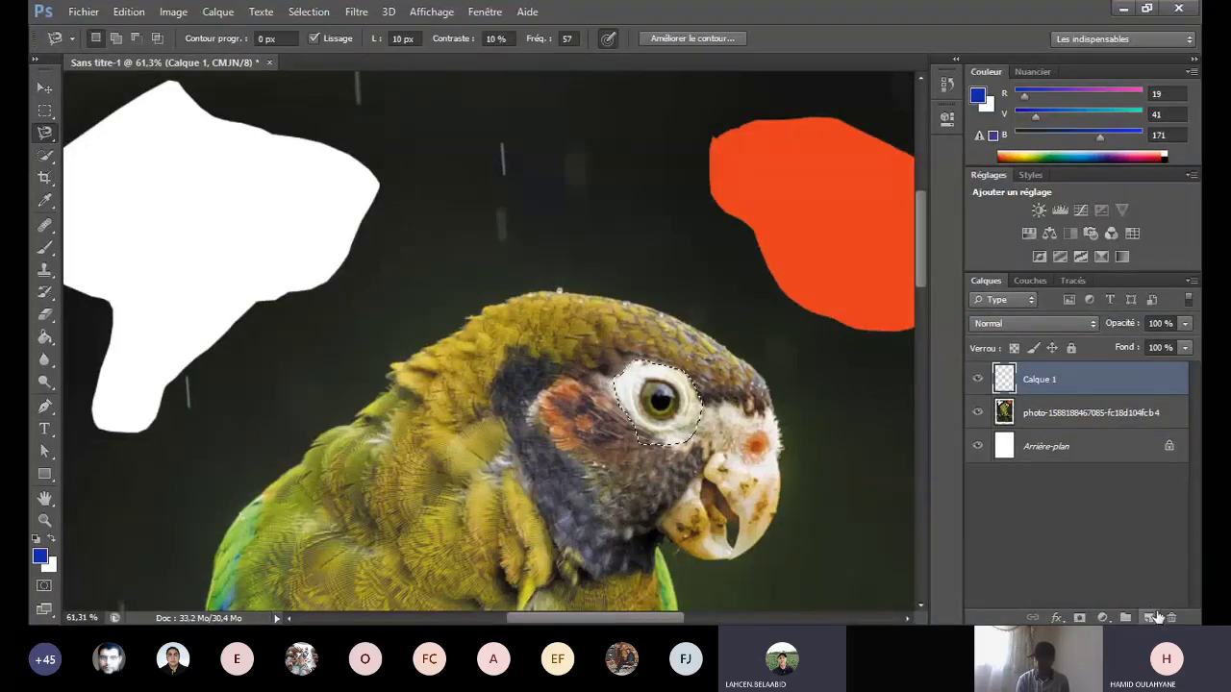
{"action": "right_click", "coordinate": [657, 415]}
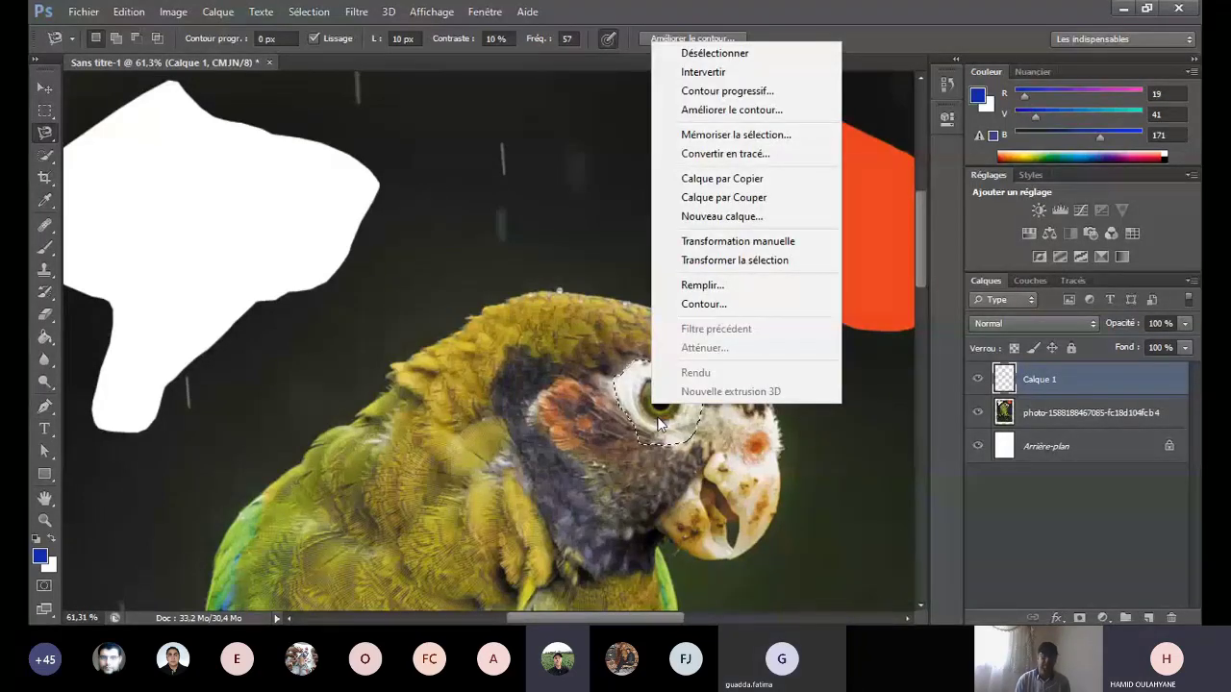
{"action": "left_click", "coordinate": [658, 423]}
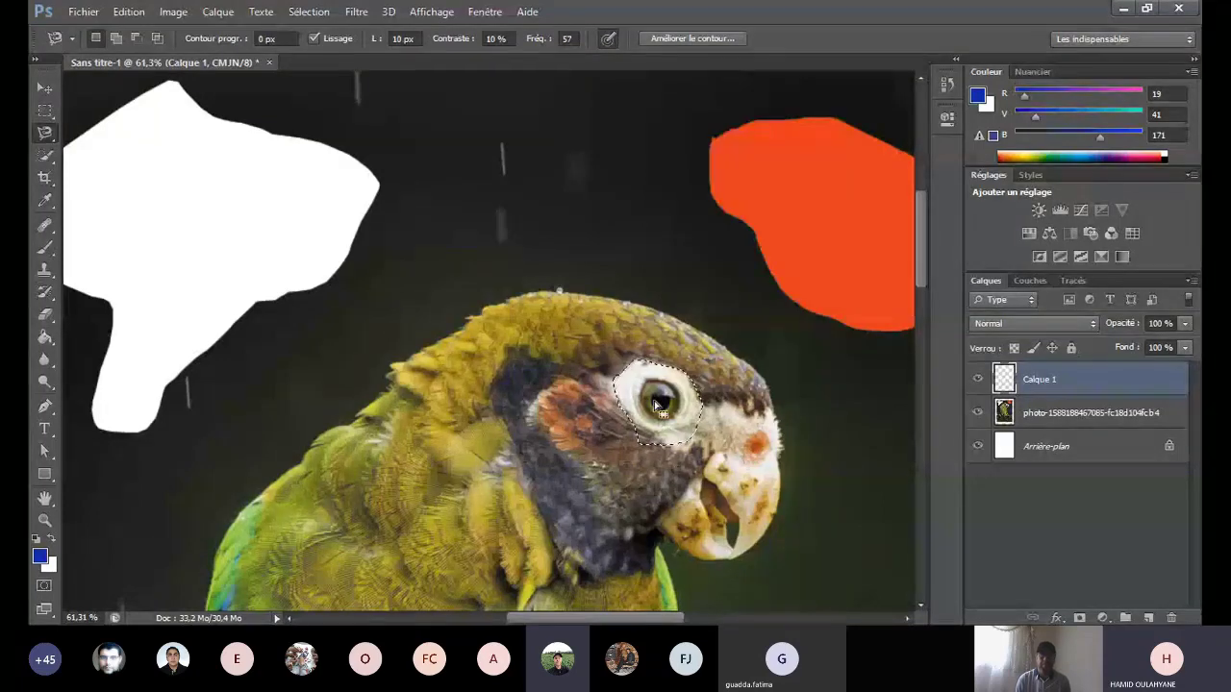
{"action": "key", "text": "v"}
{"action": "left_click", "coordinate": [658, 408]}
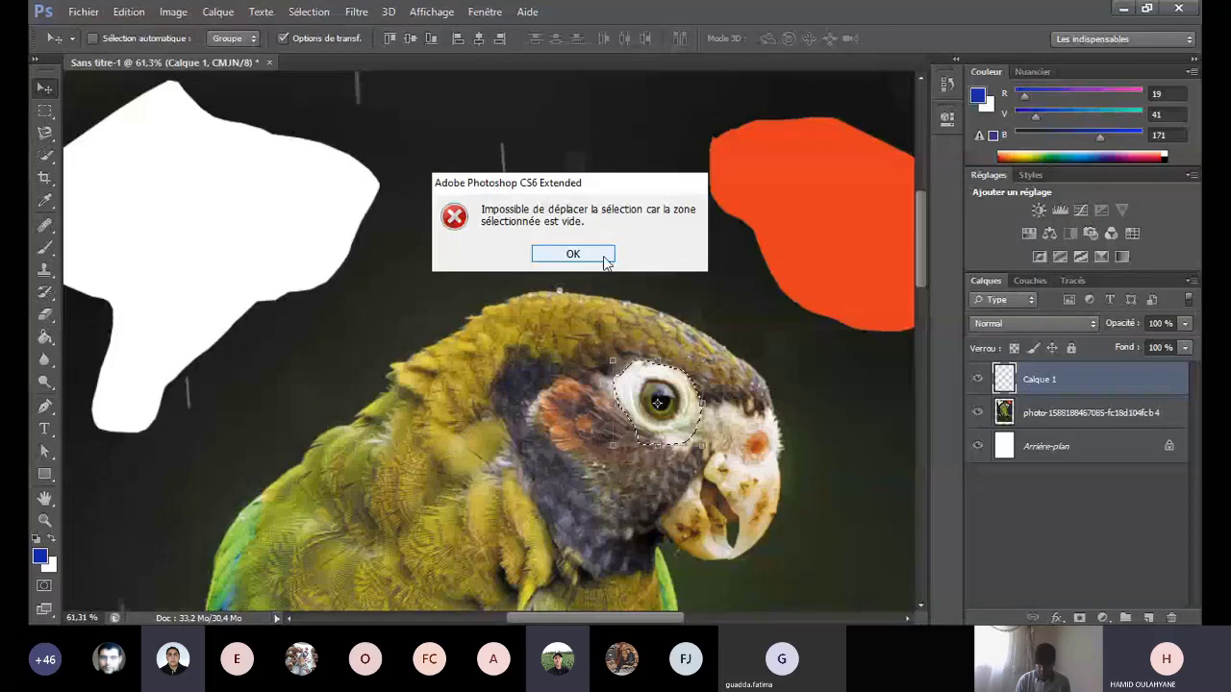
{"action": "left_click", "coordinate": [605, 258]}
{"action": "left_click", "coordinate": [603, 254]}
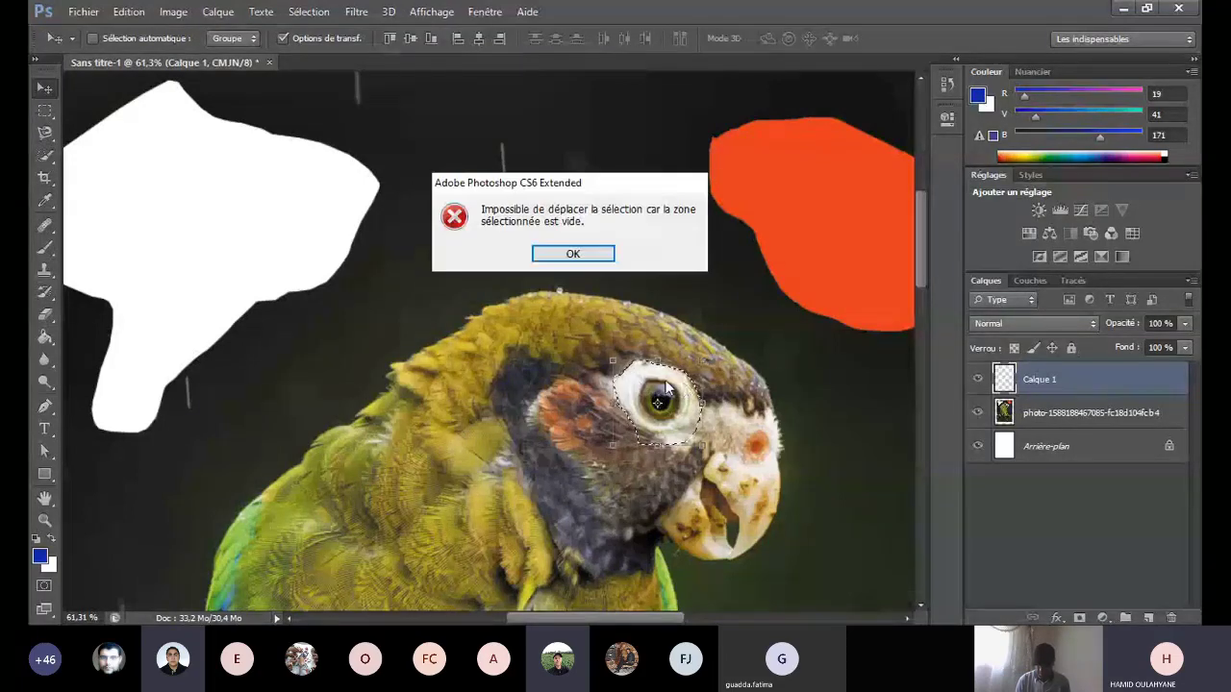
{"action": "left_click", "coordinate": [603, 254]}
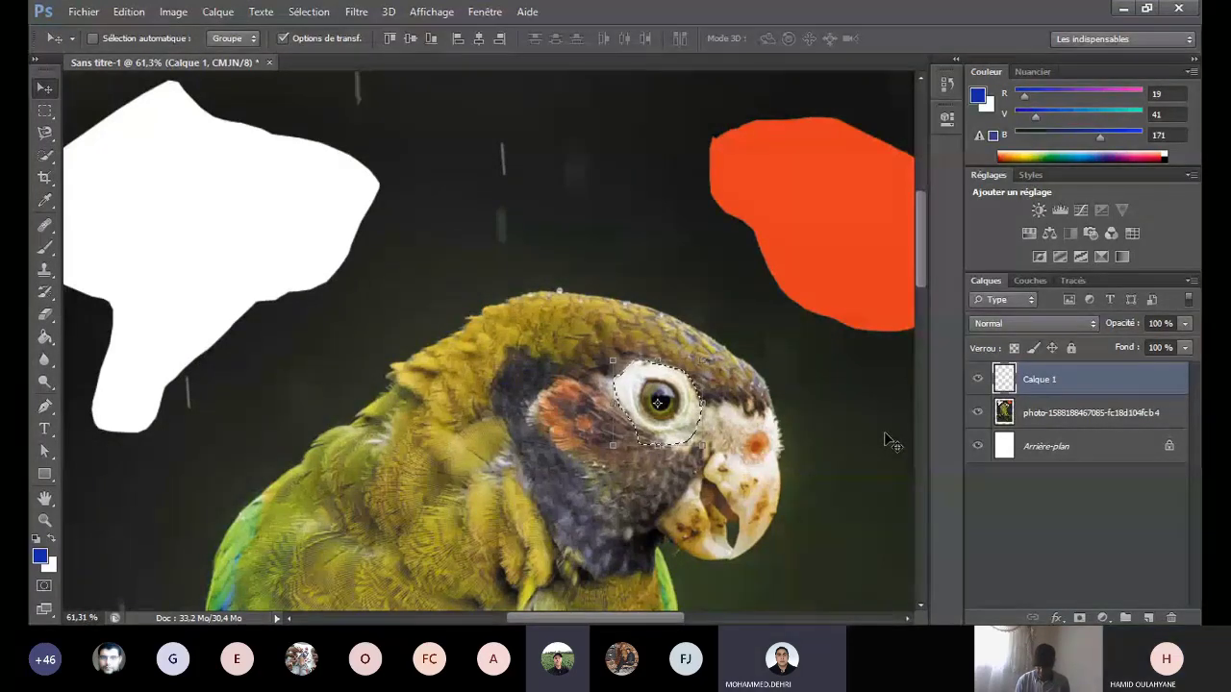
Step: Deselect the eye area and delete the empty layer
{"action": "key", "text": "ctrl+d"}
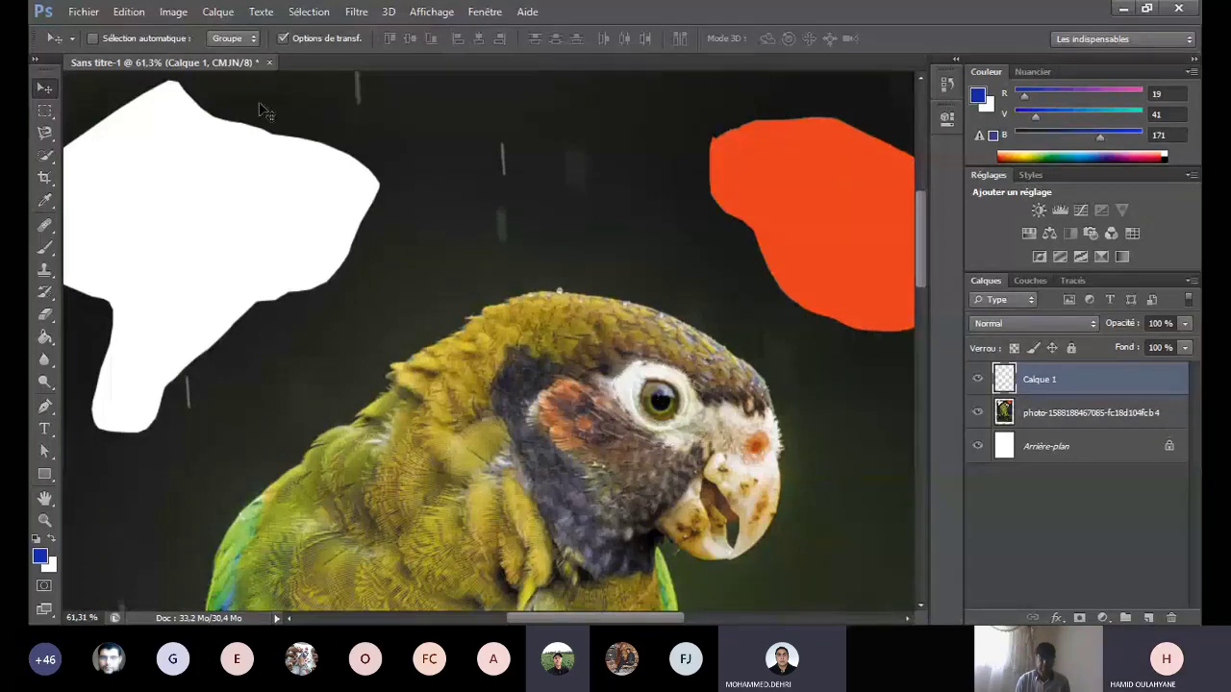
{"action": "key", "text": "Delete"}
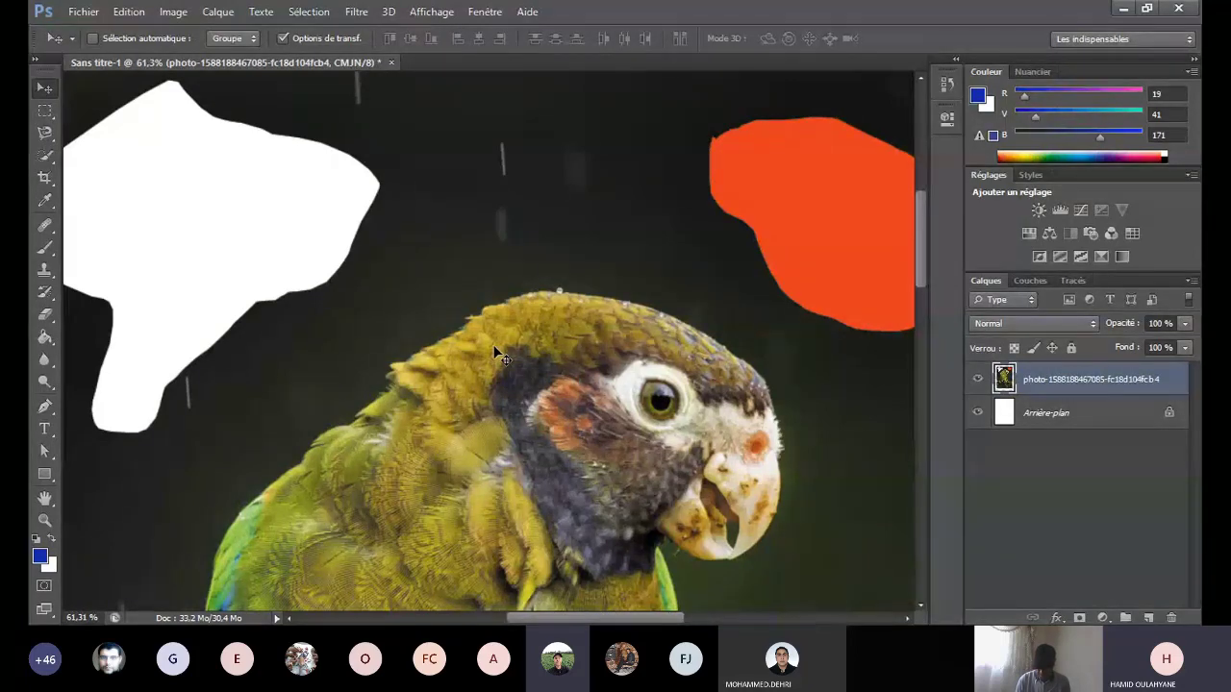
Step: Select the parrot's face from the crown down to the beak with the Magnetic Lasso
{"action": "mouse_move", "coordinate": [44, 132]}
{"action": "left_mouse_down"}
{"action": "mouse_move", "coordinate": [109, 145]}
{"action": "mouse_move", "coordinate": [115, 165]}
{"action": "left_mouse_up"}
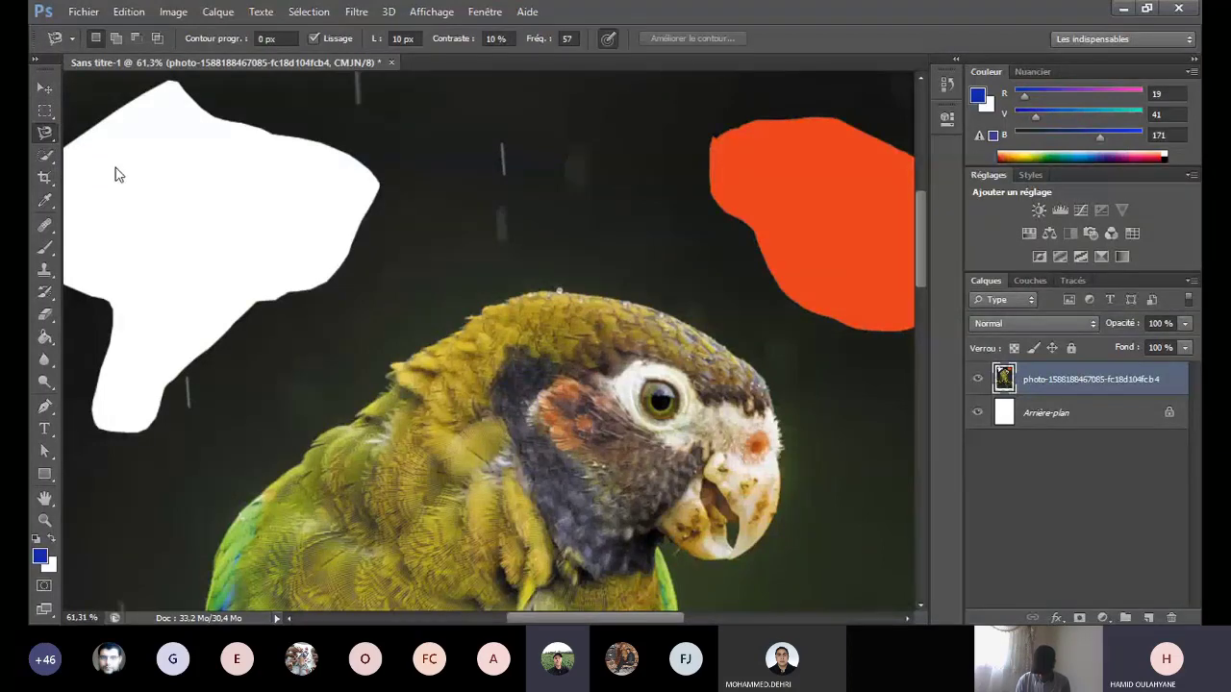
{"action": "left_click", "coordinate": [548, 352]}
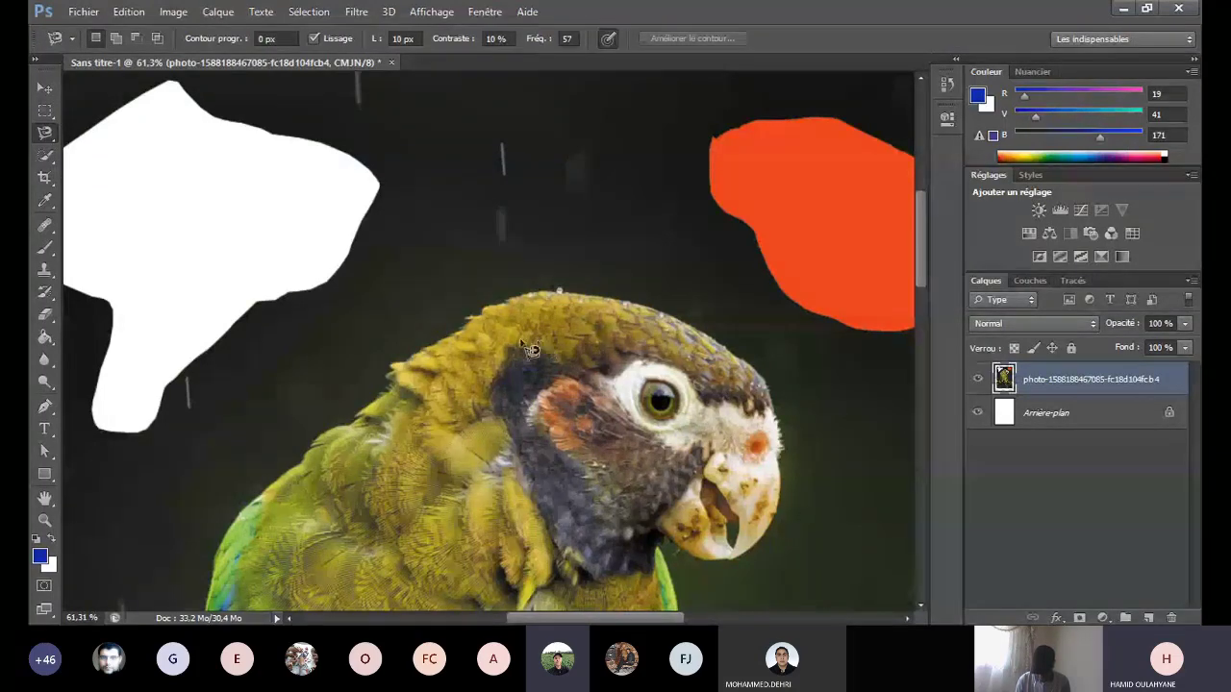
{"action": "double_click", "coordinate": [527, 423]}
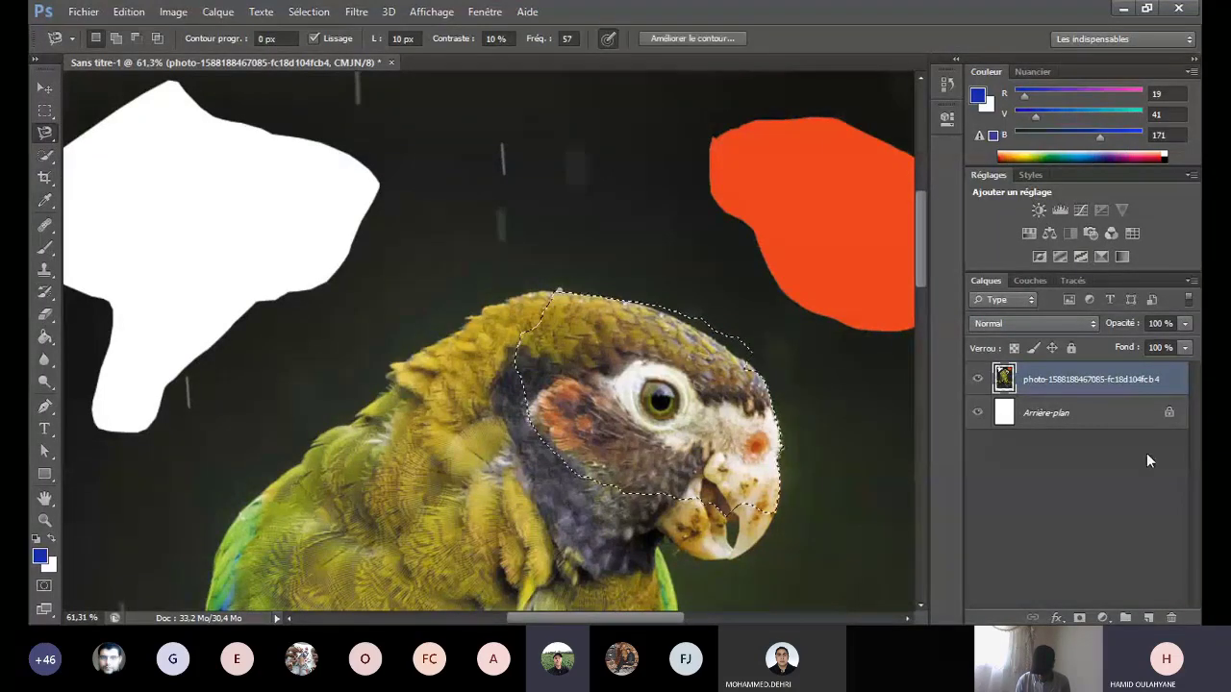
Step: Add a new layer above the parrot photo and deselect the face area
{"action": "left_click", "coordinate": [1147, 618]}
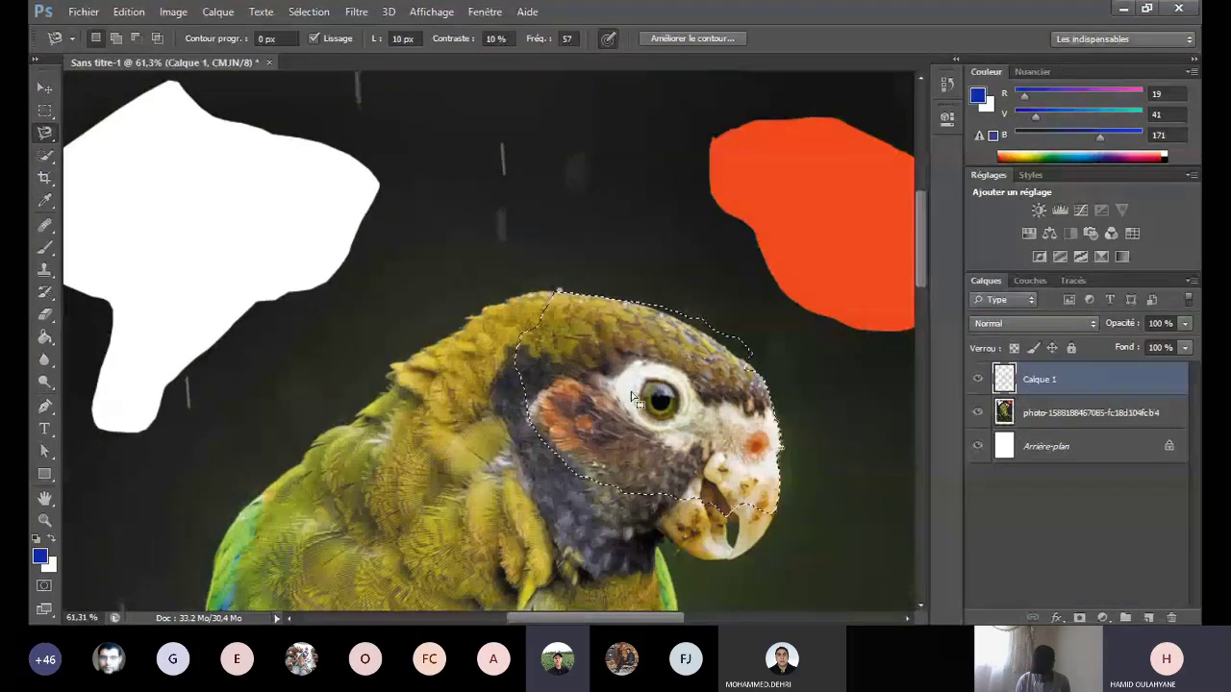
{"action": "key", "text": "v"}
{"action": "left_click", "coordinate": [309, 11]}
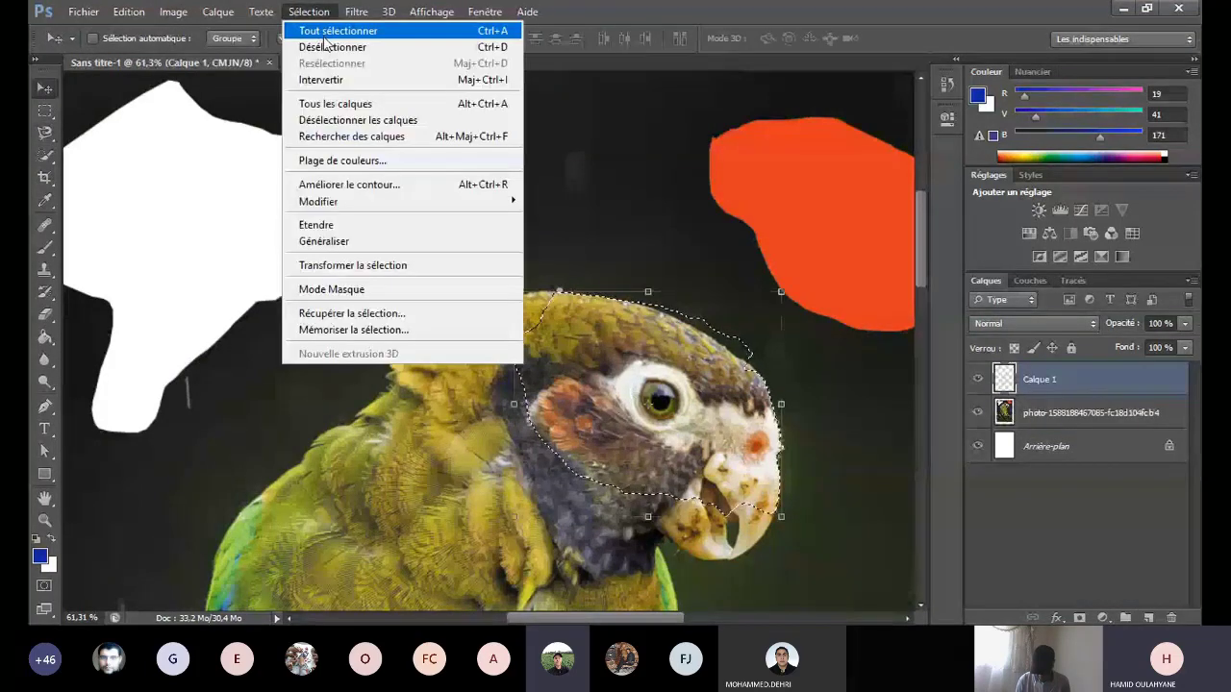
{"action": "left_click", "coordinate": [327, 44]}
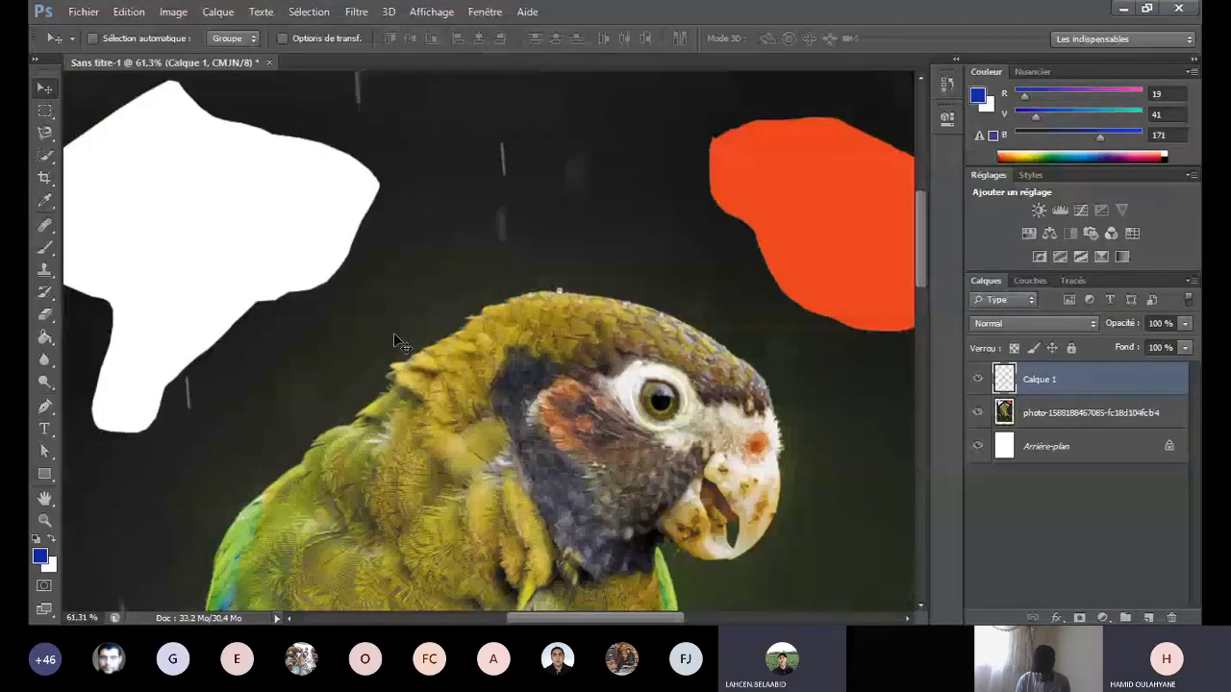
Step: Try a Quick Selection stroke from the parrot's head down to its chest on the empty layer, and clear the selection
{"action": "scroll", "coordinate": [574, 242], "scroll_direction": "down", "scroll_amount": 2}
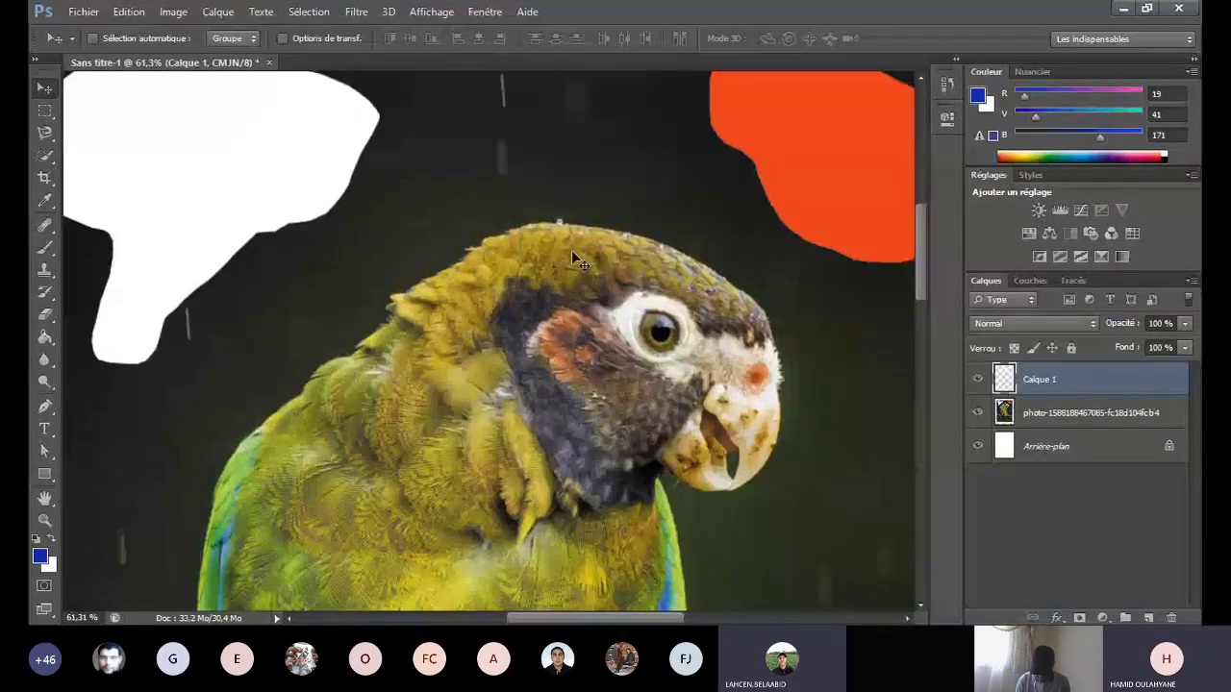
{"action": "scroll", "coordinate": [571, 250], "scroll_direction": "down", "scroll_amount": 3}
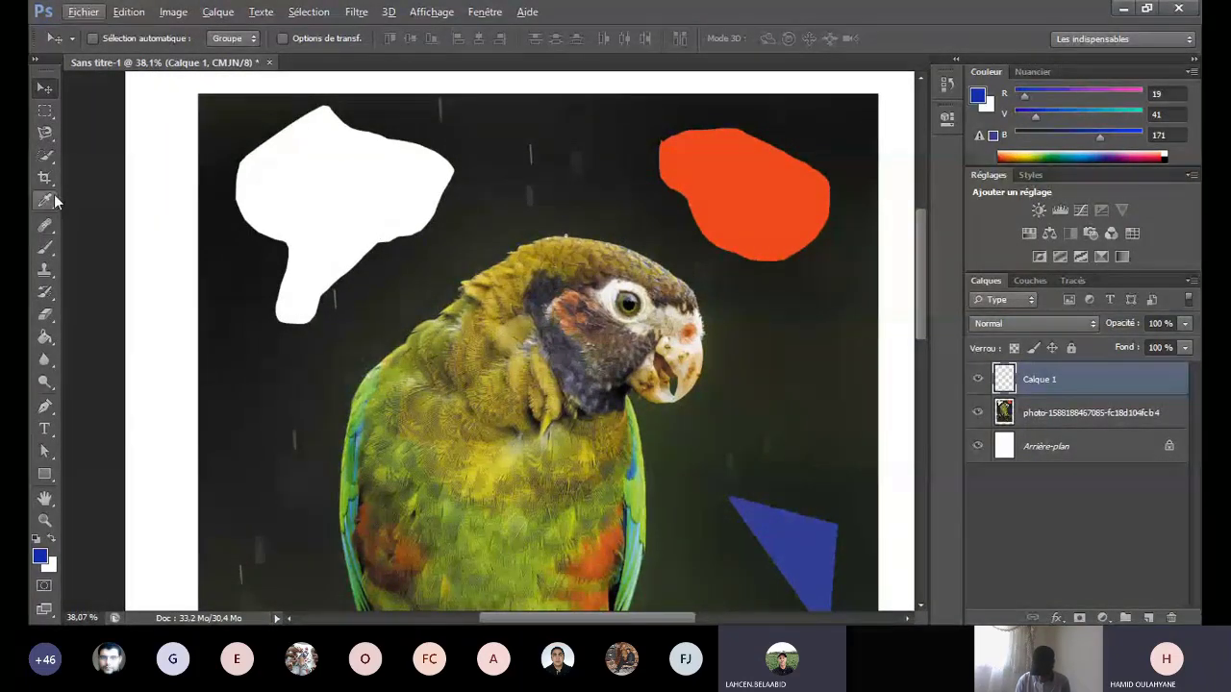
{"action": "left_click", "coordinate": [46, 160]}
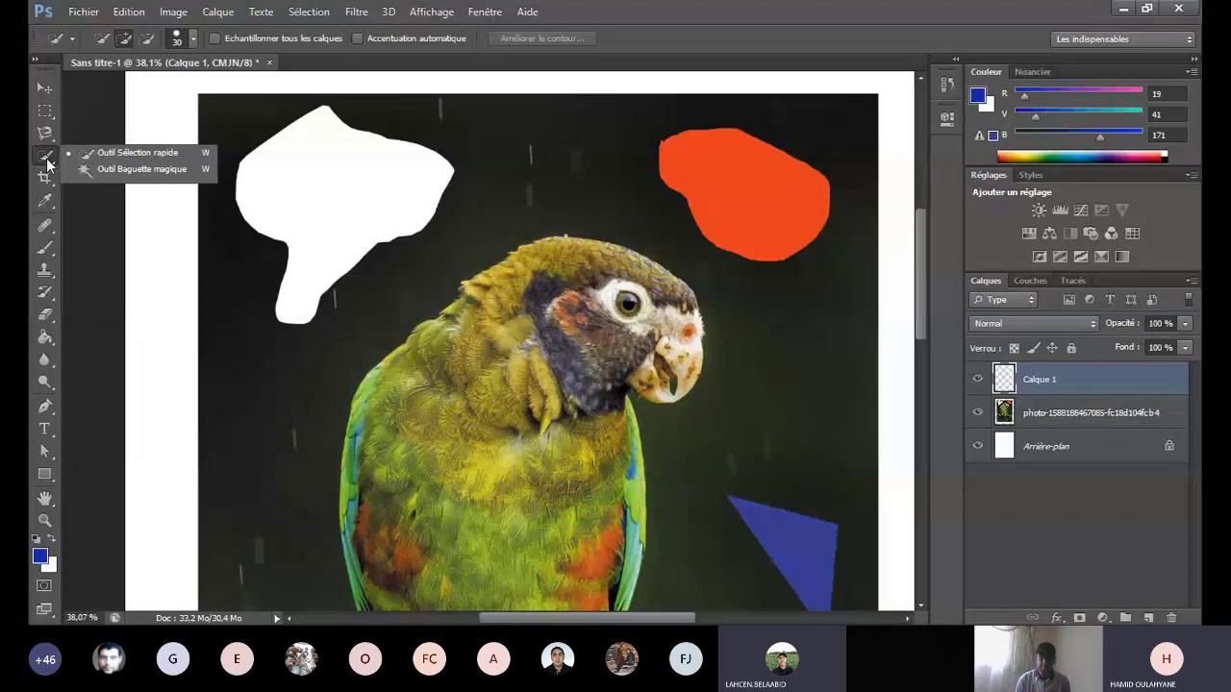
{"action": "left_click", "coordinate": [127, 155]}
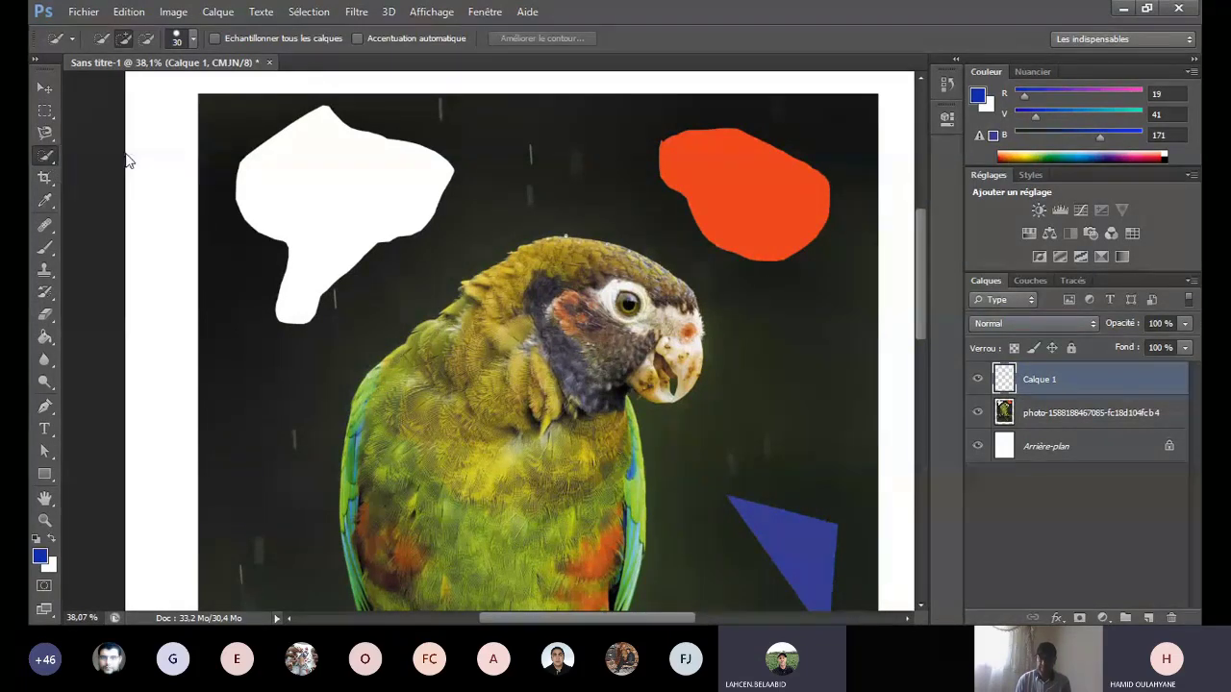
{"action": "mouse_move", "coordinate": [583, 264]}
{"action": "left_mouse_down"}
{"action": "mouse_move", "coordinate": [632, 322]}
{"action": "mouse_move", "coordinate": [566, 391]}
{"action": "mouse_move", "coordinate": [519, 486]}
{"action": "left_mouse_up"}
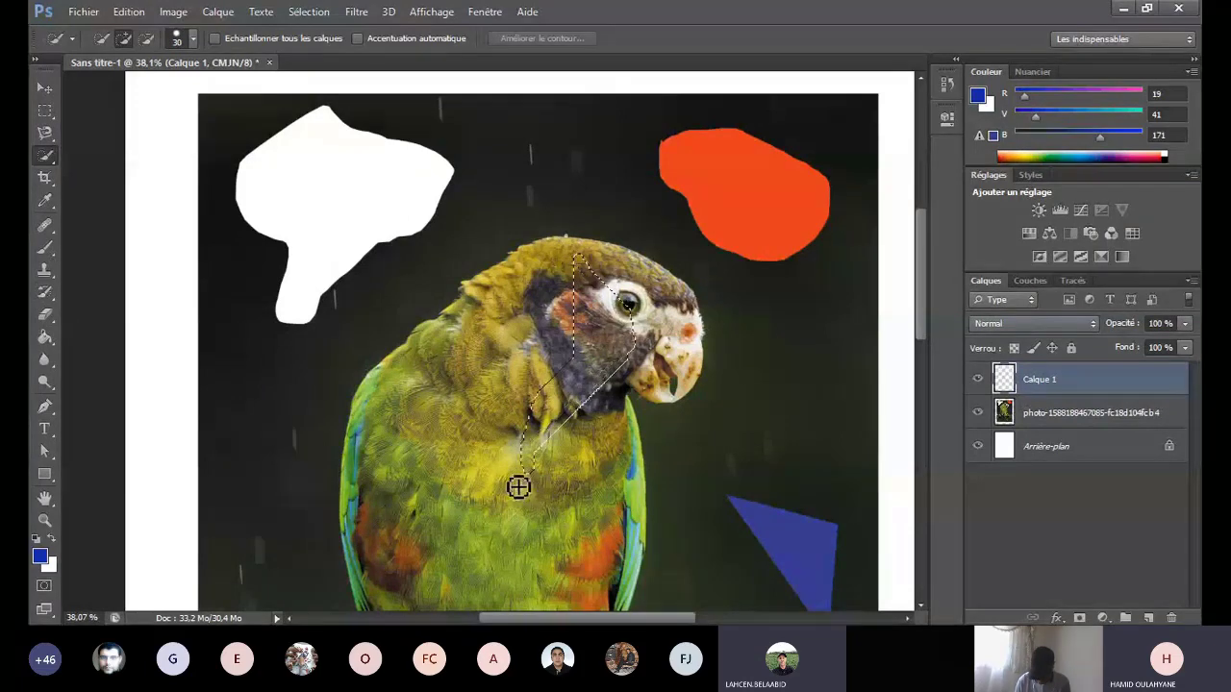
{"action": "key", "text": "ctrl+d"}
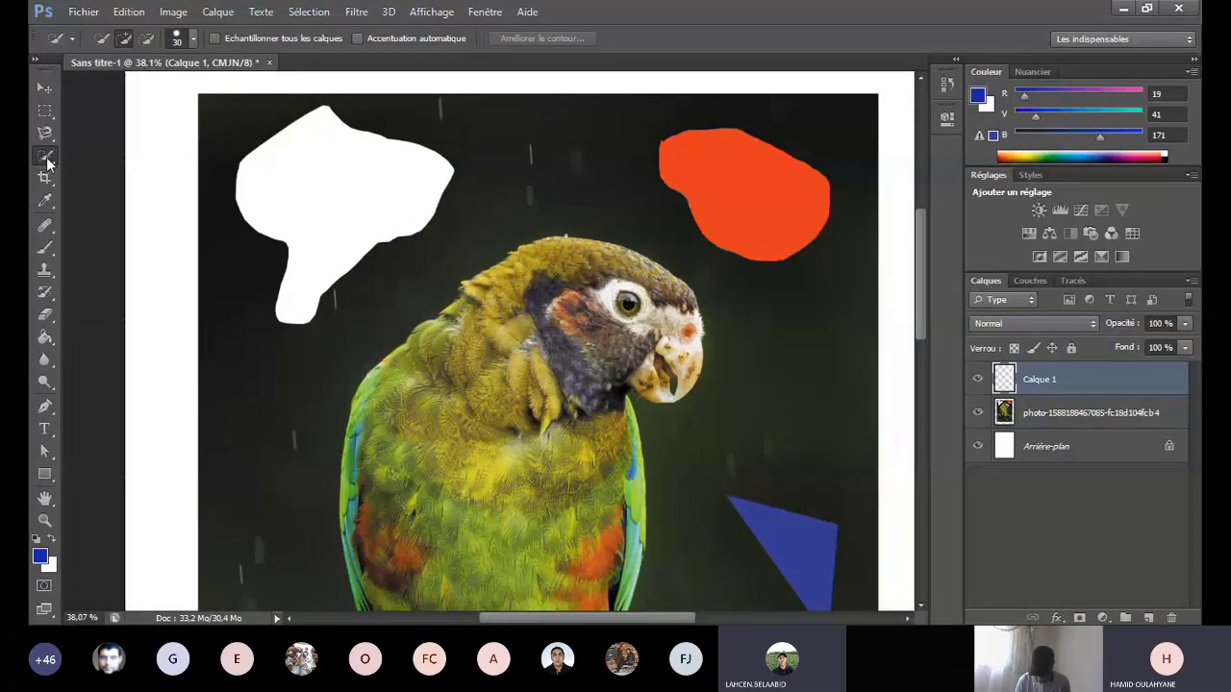
Step: Switch the Quick Selection tool to subtract mode and back to add mode
{"action": "left_click", "coordinate": [146, 39]}
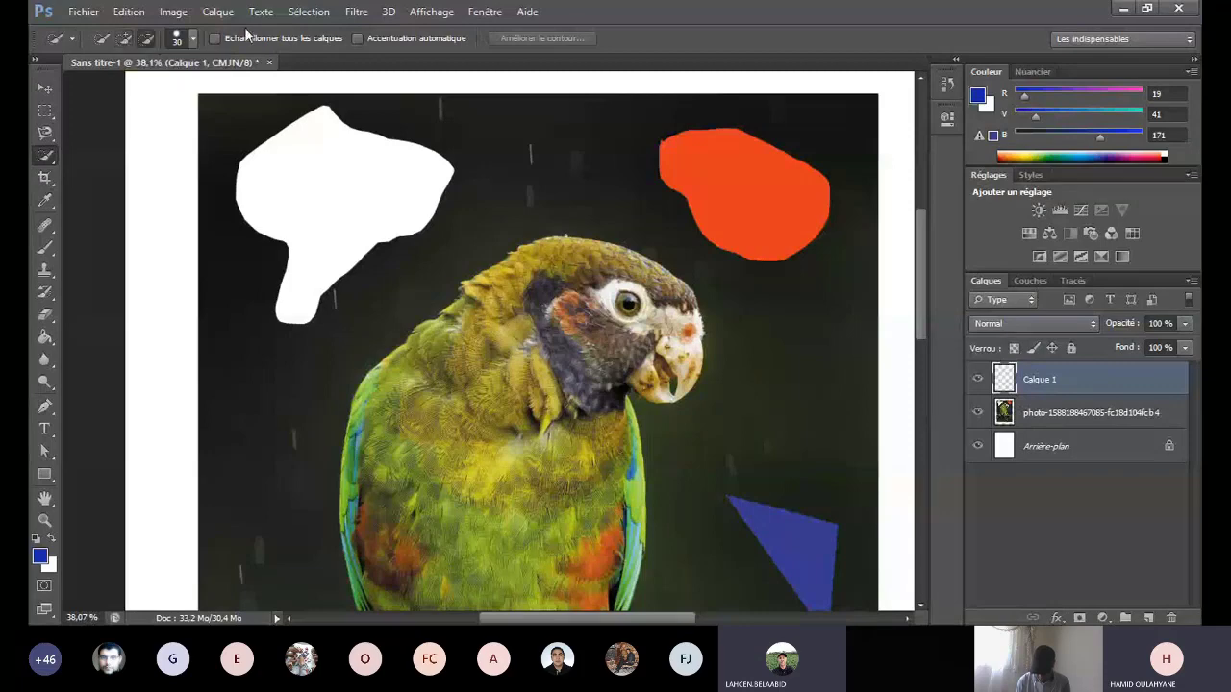
{"action": "scroll", "coordinate": [480, 375], "scroll_direction": "down", "scroll_amount": 1}
{"action": "scroll", "coordinate": [626, 402], "scroll_direction": "down", "scroll_amount": 5}
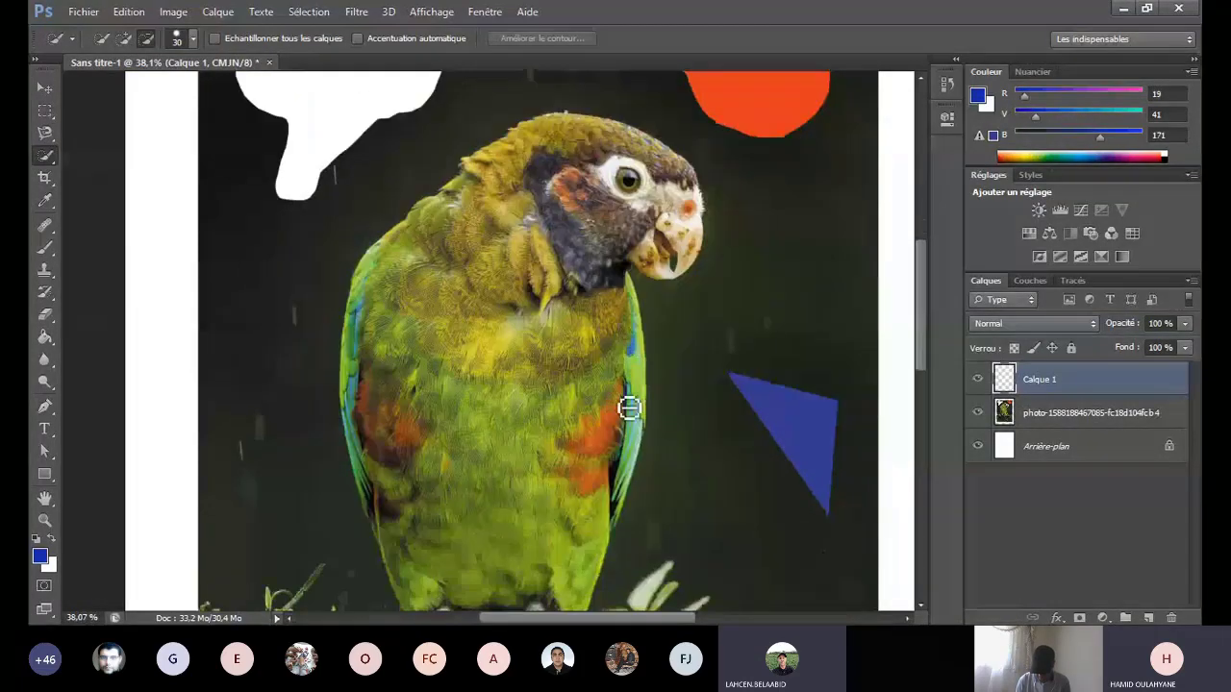
{"action": "left_click", "coordinate": [122, 40]}
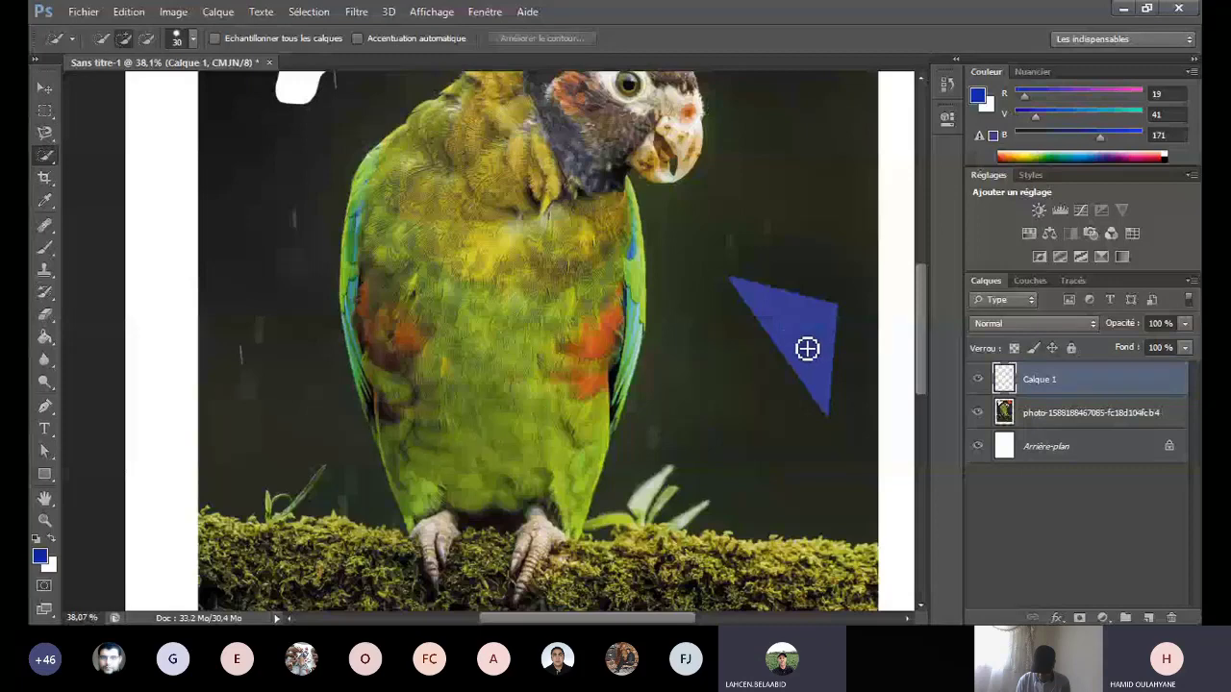
{"action": "scroll", "coordinate": [803, 330], "scroll_direction": "down", "scroll_amount": 2}
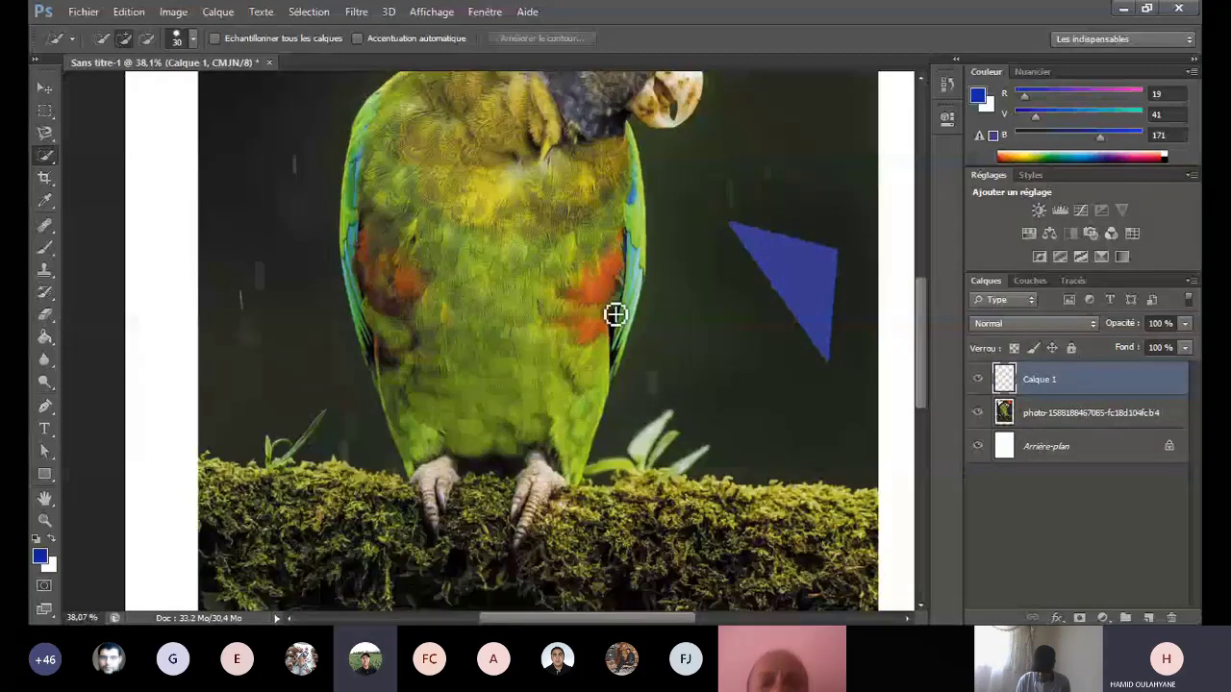
Step: Restore the last selection around the parrot's face and deselect it again
{"action": "left_click", "coordinate": [308, 11]}
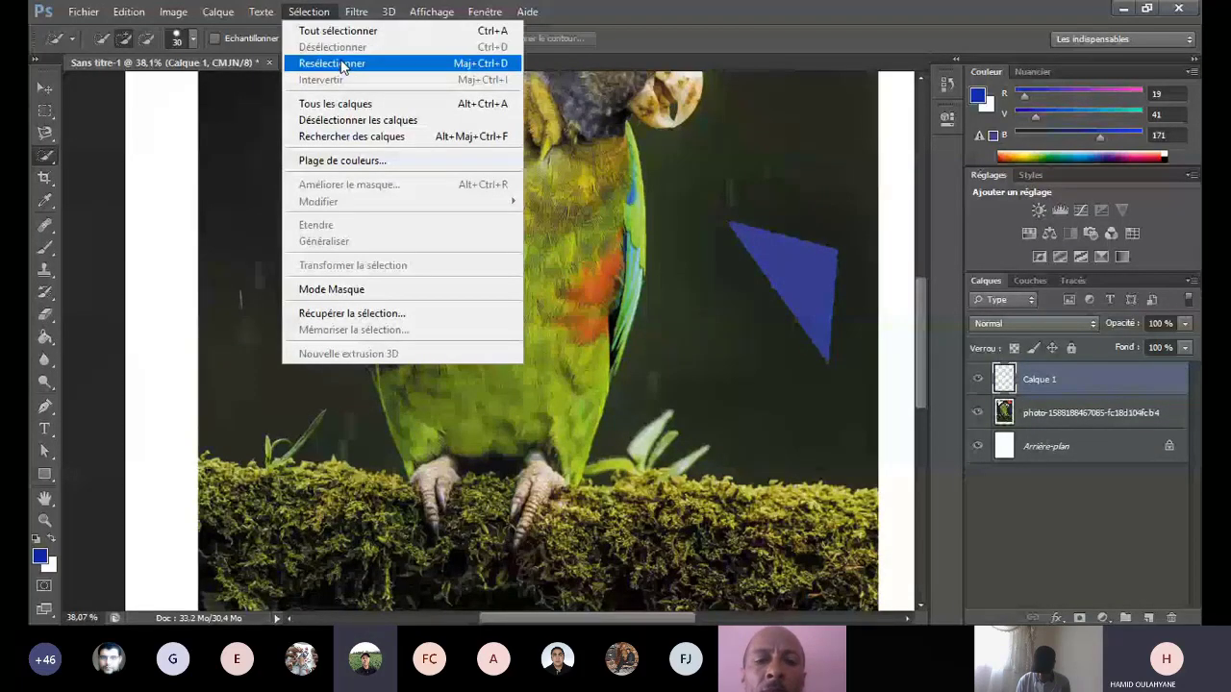
{"action": "left_click", "coordinate": [336, 63]}
{"action": "left_click", "coordinate": [309, 12]}
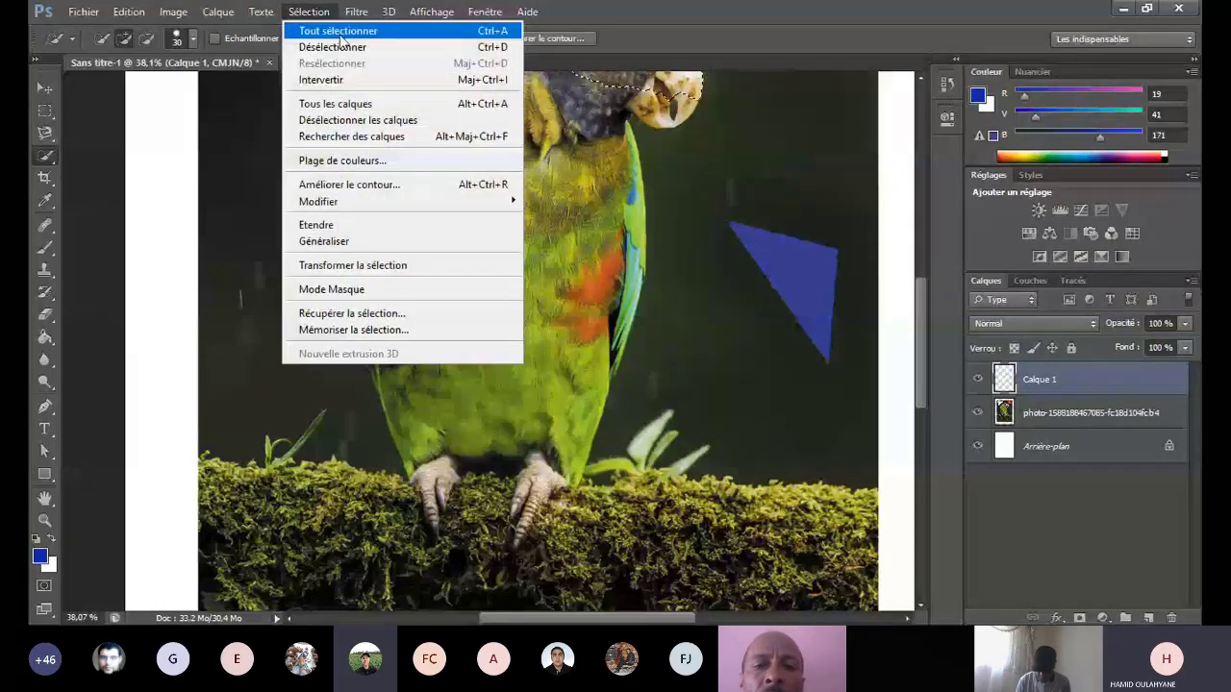
{"action": "left_click", "coordinate": [337, 46]}
{"action": "scroll", "coordinate": [467, 318], "scroll_direction": "up", "scroll_amount": 4}
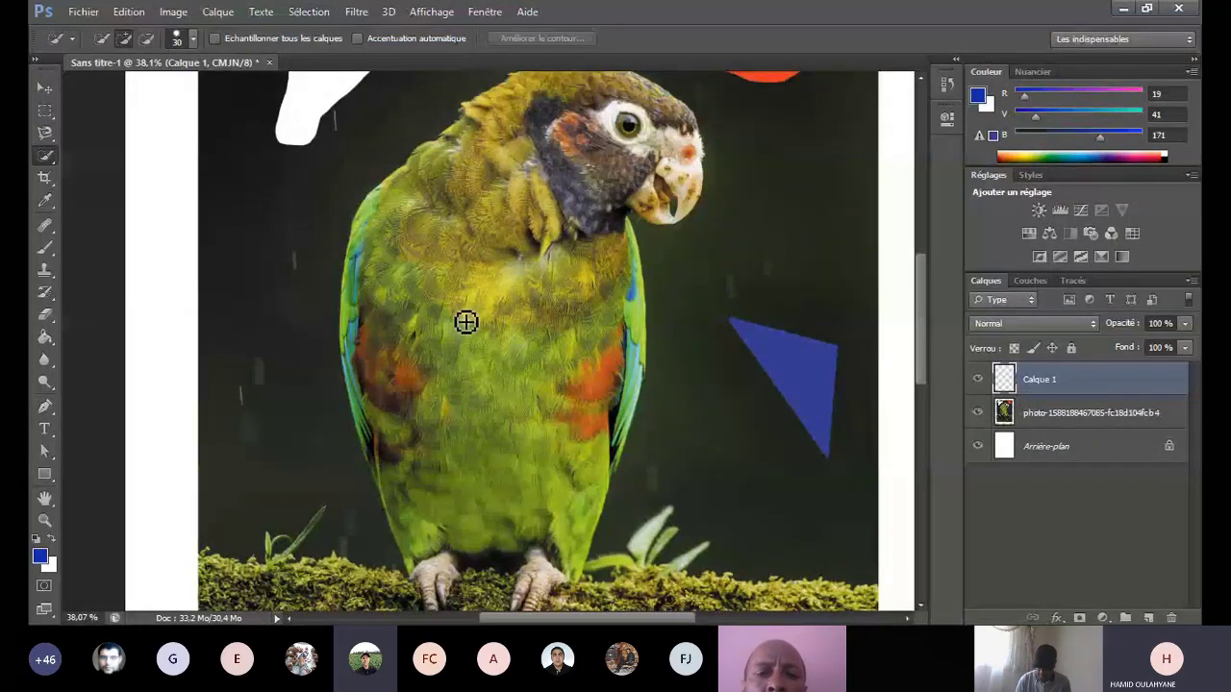
{"action": "right_click", "coordinate": [45, 156]}
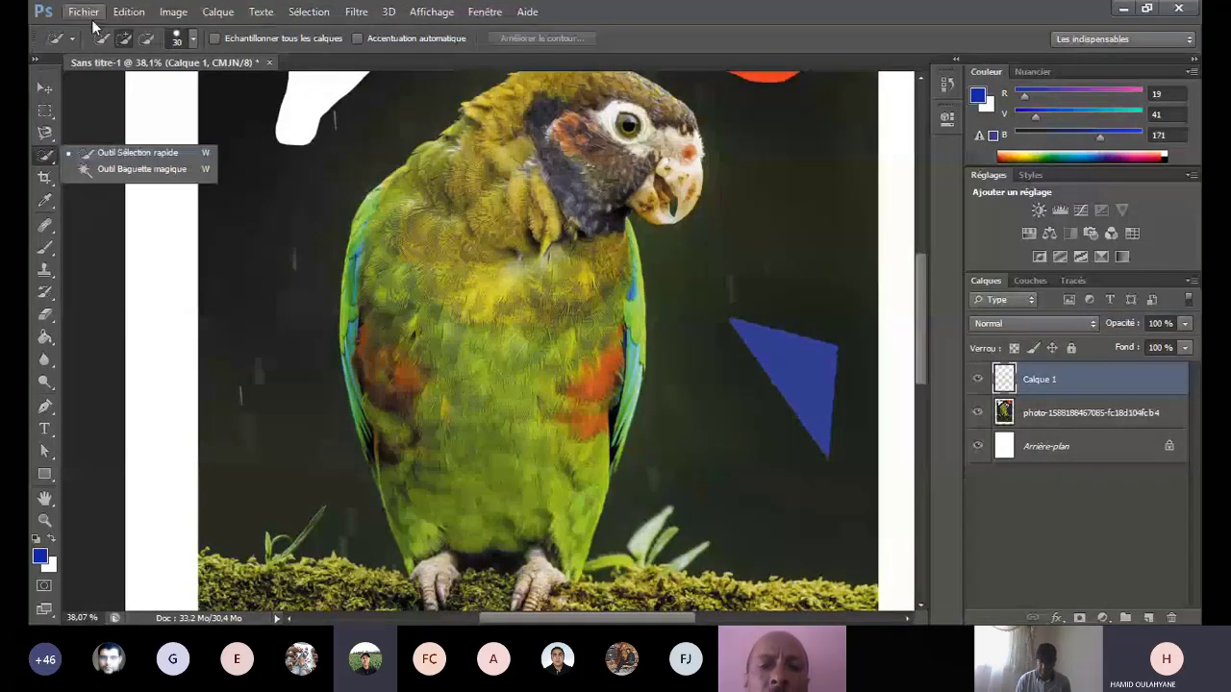
{"action": "key", "text": "ctrl+o"}
{"action": "scroll", "coordinate": [481, 399], "scroll_direction": "down", "scroll_amount": 5}
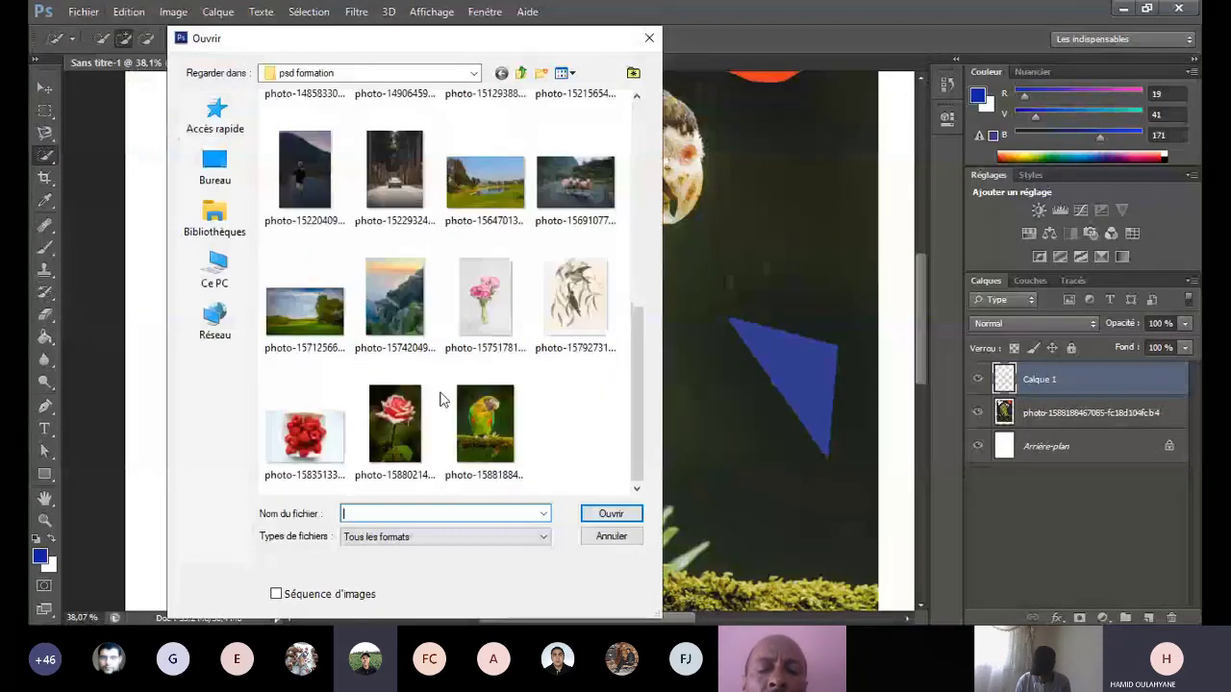
{"action": "scroll", "coordinate": [308, 183], "scroll_direction": "up", "scroll_amount": 5}
{"action": "double_click", "coordinate": [300, 161]}
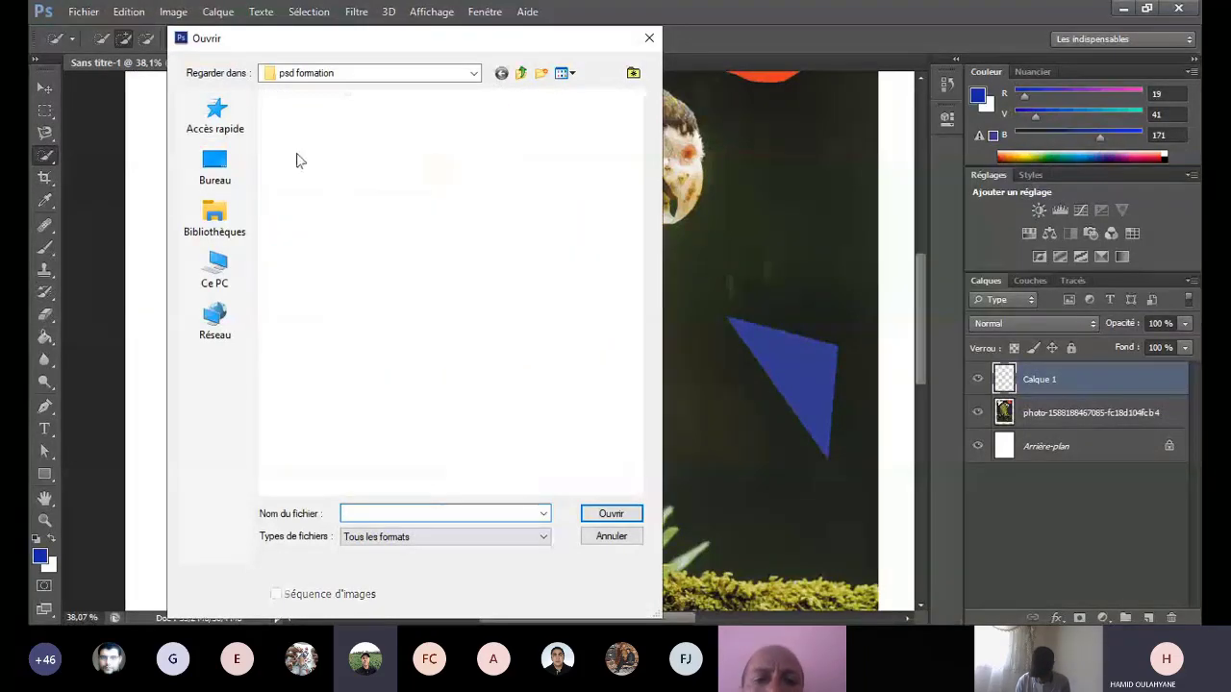
{"action": "double_click", "coordinate": [300, 159]}
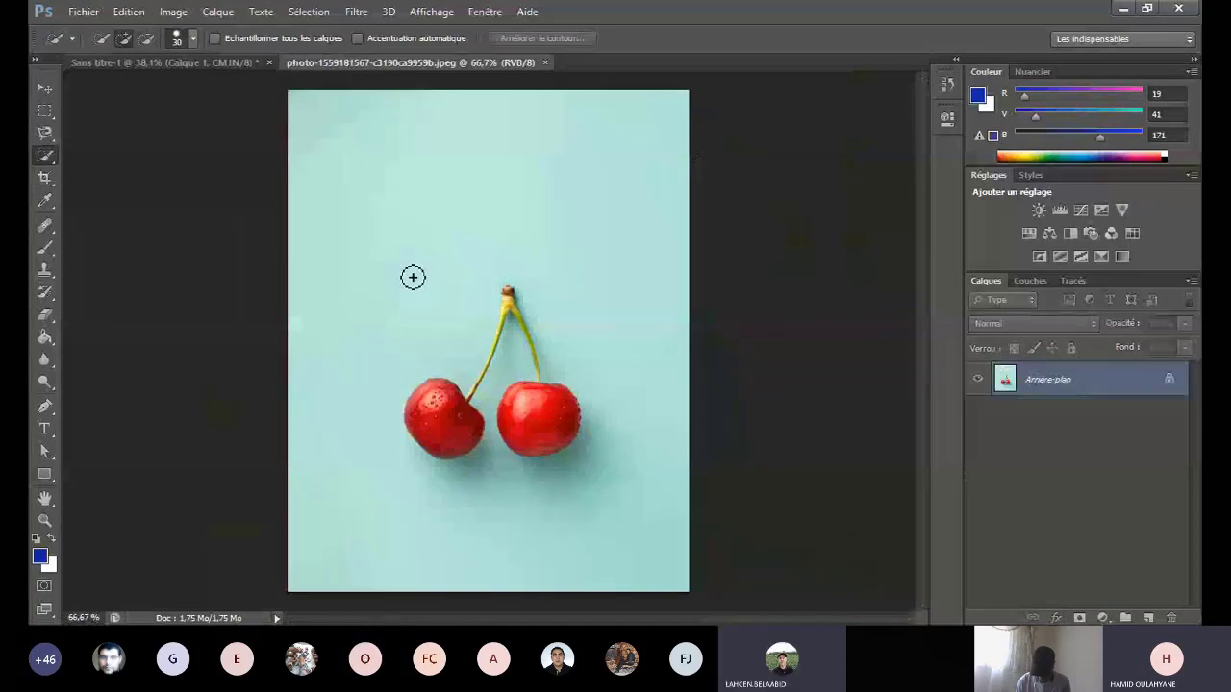
Step: Select both red cherries, without their stems, using the Quick Selection tool
{"action": "left_click", "coordinate": [437, 433]}
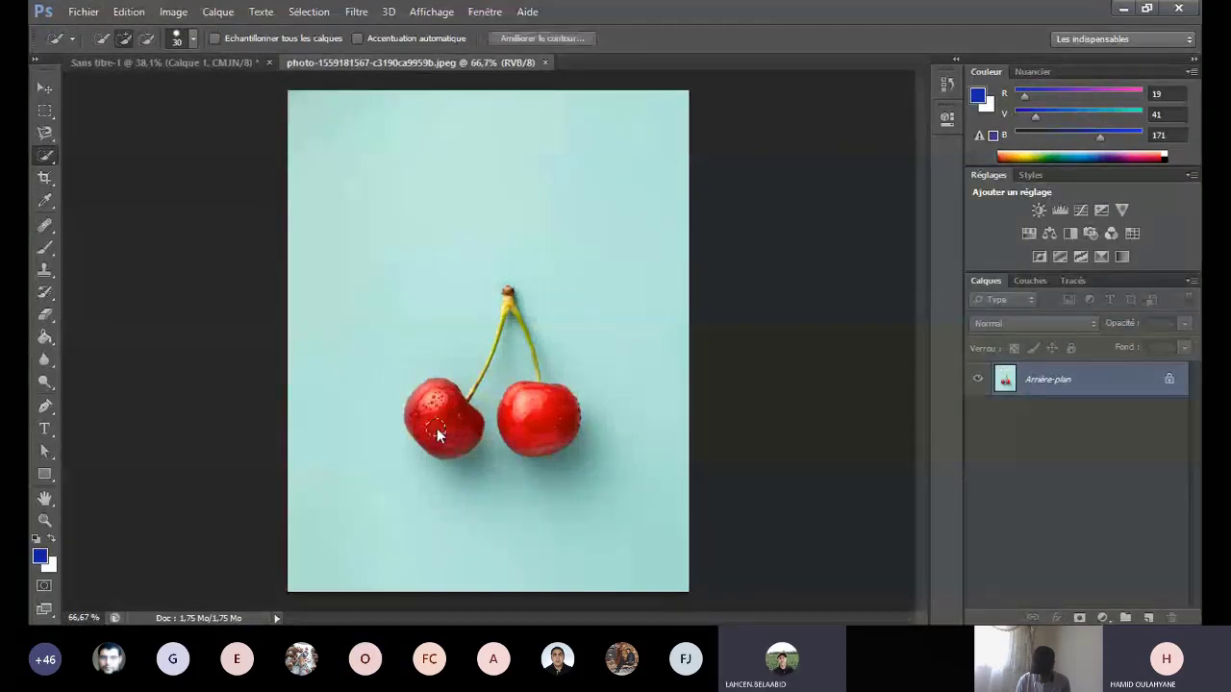
{"action": "left_click", "coordinate": [438, 432]}
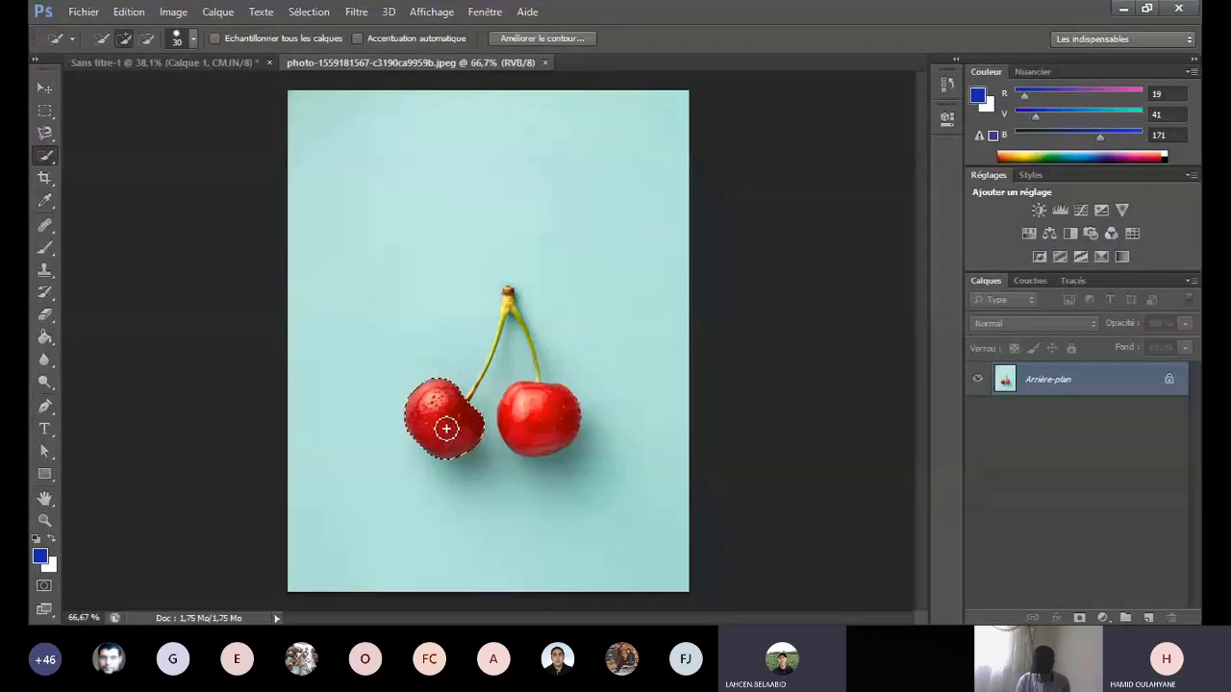
{"action": "scroll", "coordinate": [447, 429], "scroll_direction": "up", "scroll_amount": 5}
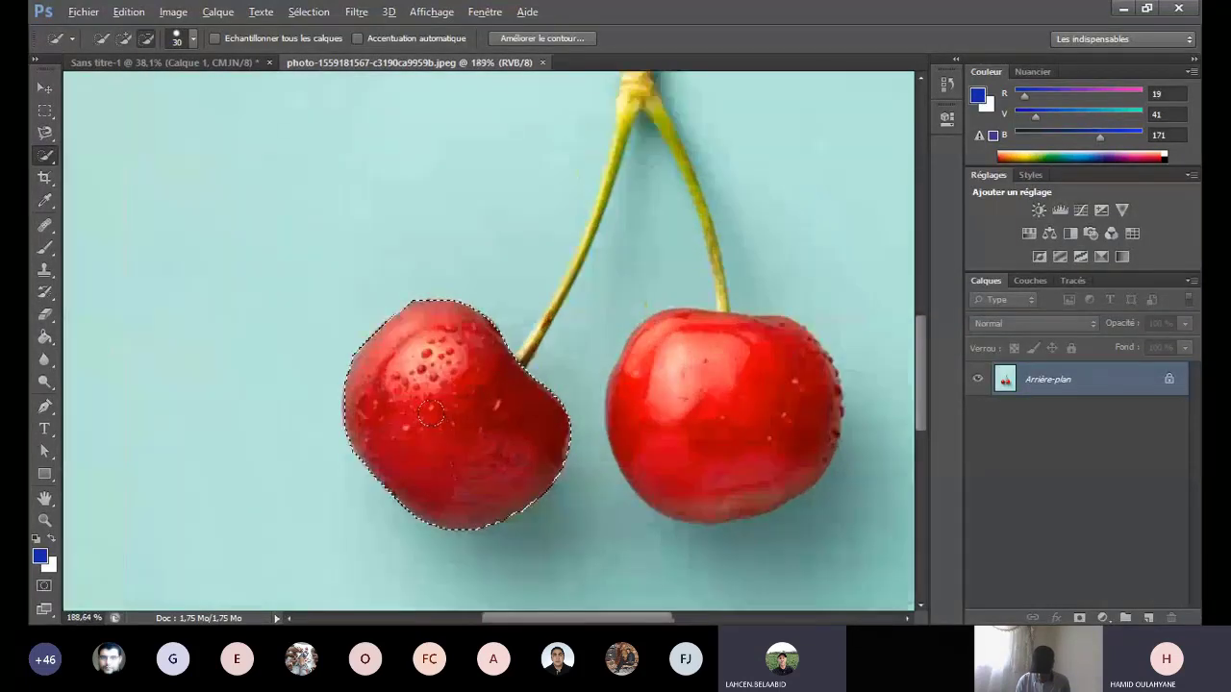
{"action": "left_click", "coordinate": [659, 448]}
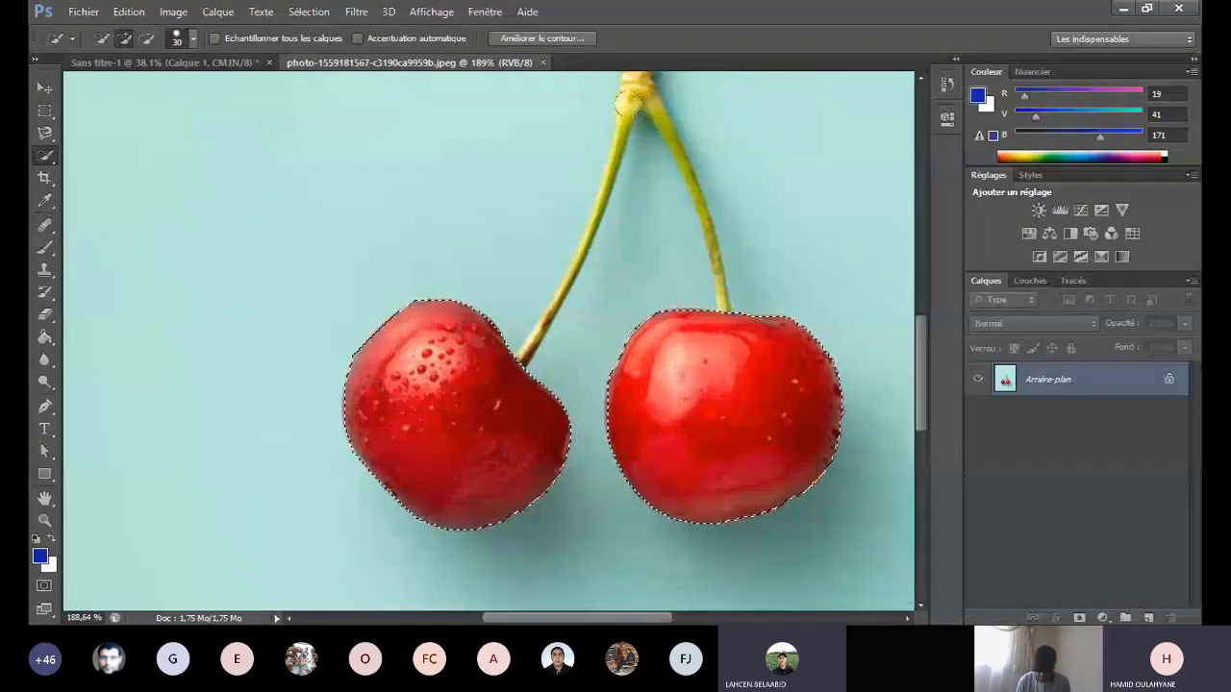
Step: Subtract the upper parts of both cherries from the selection with Quick Selection strokes
{"action": "left_click", "coordinate": [146, 39]}
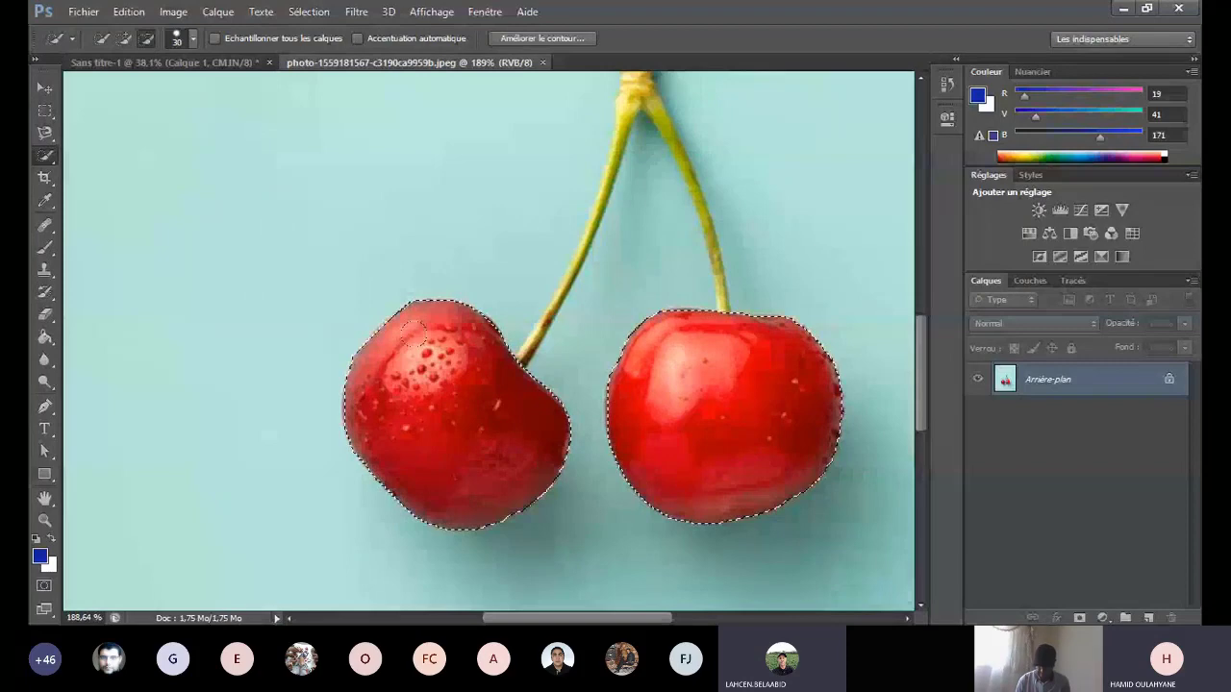
{"action": "mouse_move", "coordinate": [411, 332]}
{"action": "left_mouse_down"}
{"action": "mouse_move", "coordinate": [369, 416]}
{"action": "mouse_move", "coordinate": [496, 358]}
{"action": "left_mouse_up"}
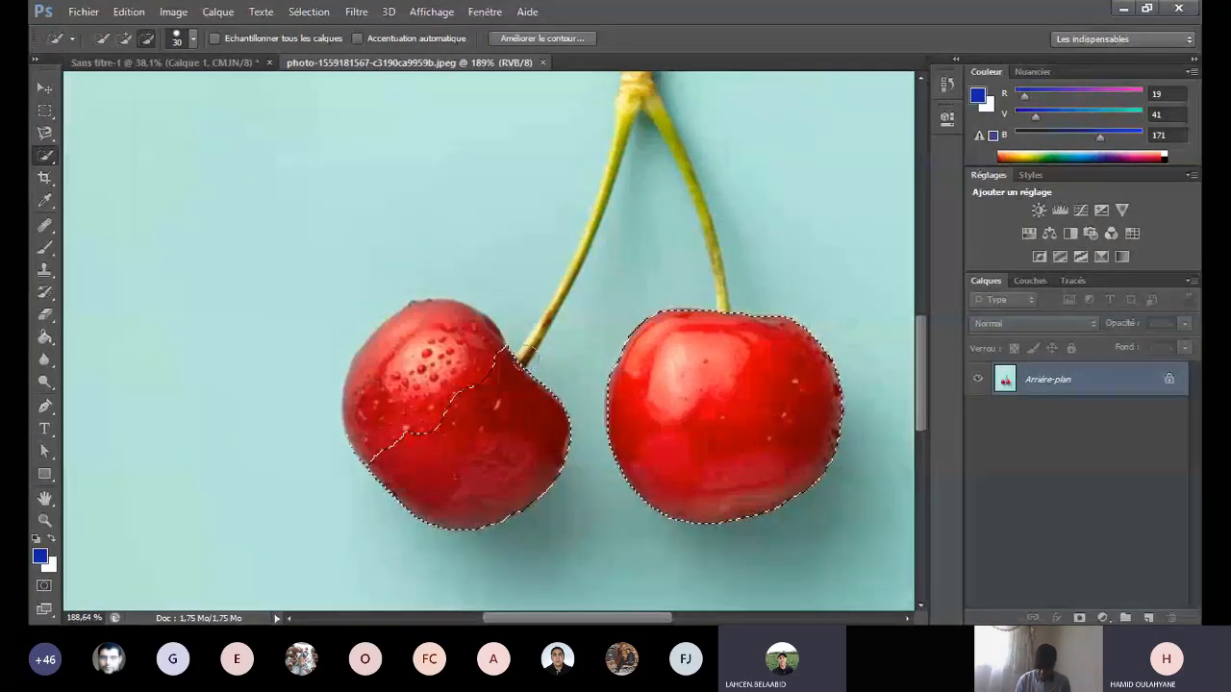
{"action": "left_click_drag", "start_coordinate": [634, 351], "coordinate": [803, 347]}
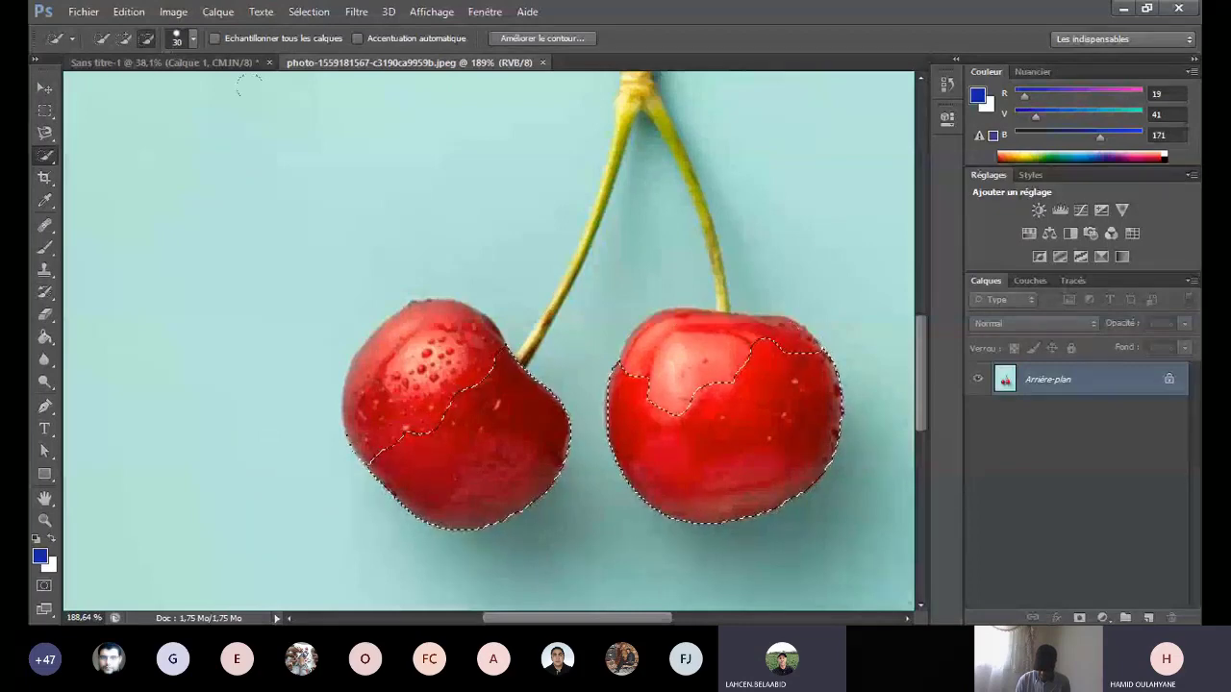
{"action": "key", "text": "ctrl+0"}
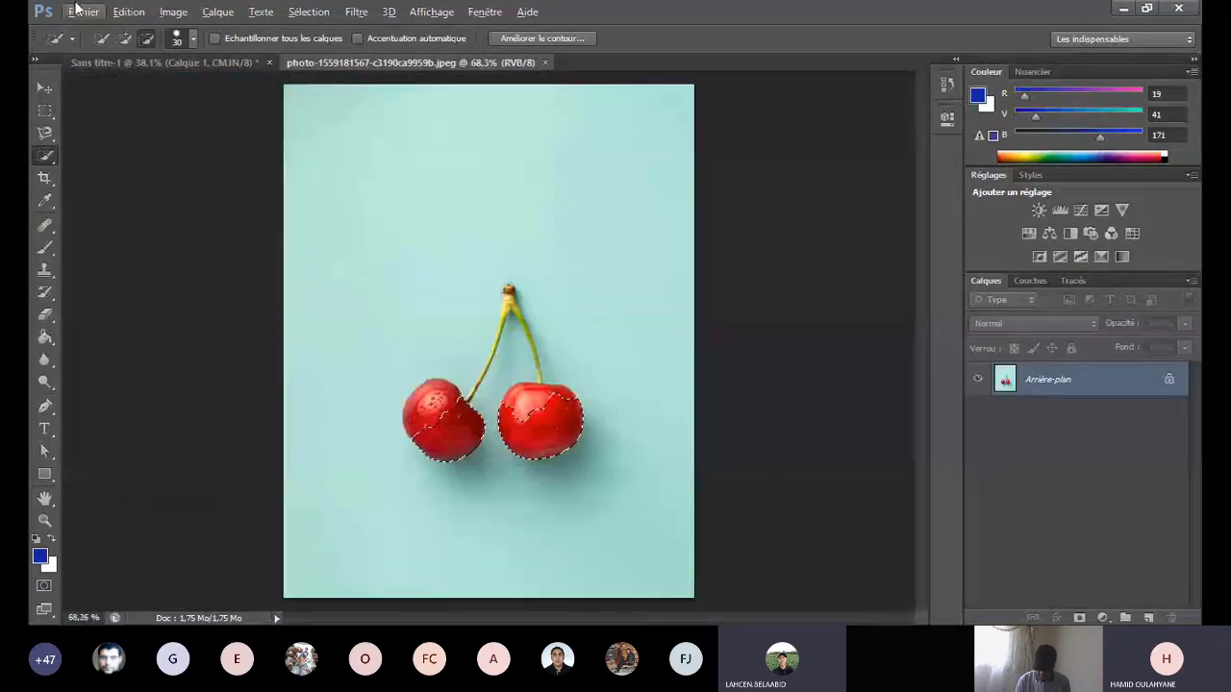
{"action": "left_click", "coordinate": [84, 12]}
{"action": "left_click", "coordinate": [96, 48]}
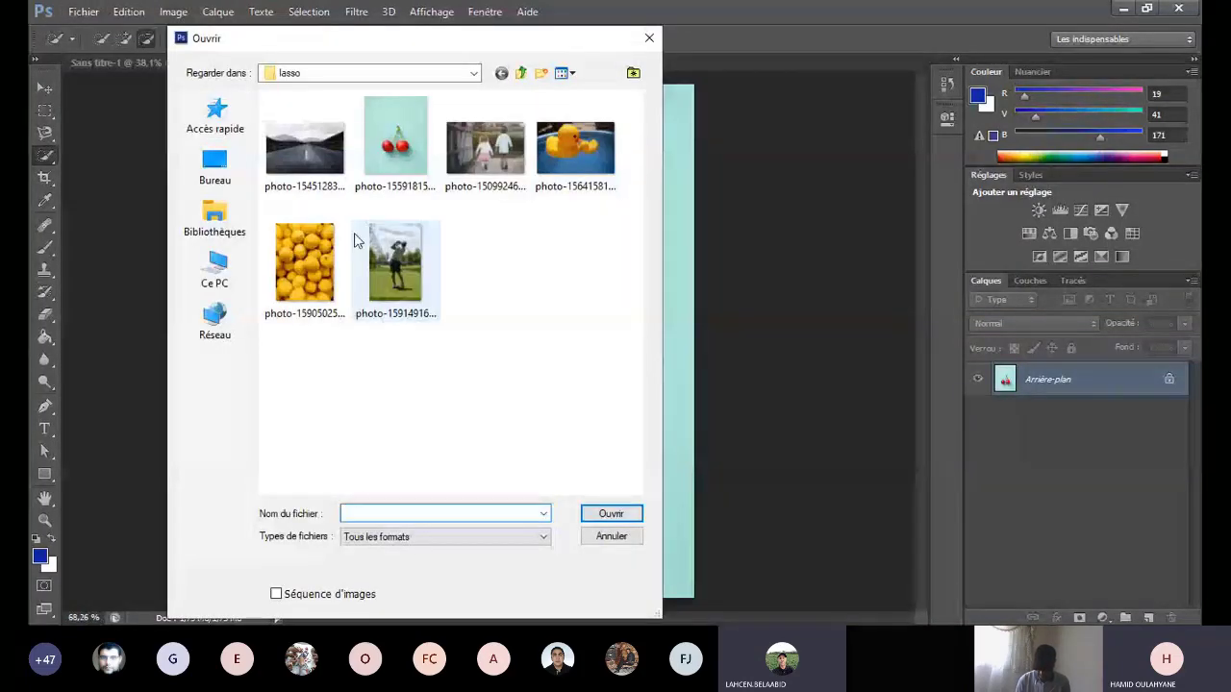
{"action": "left_click", "coordinate": [501, 74]}
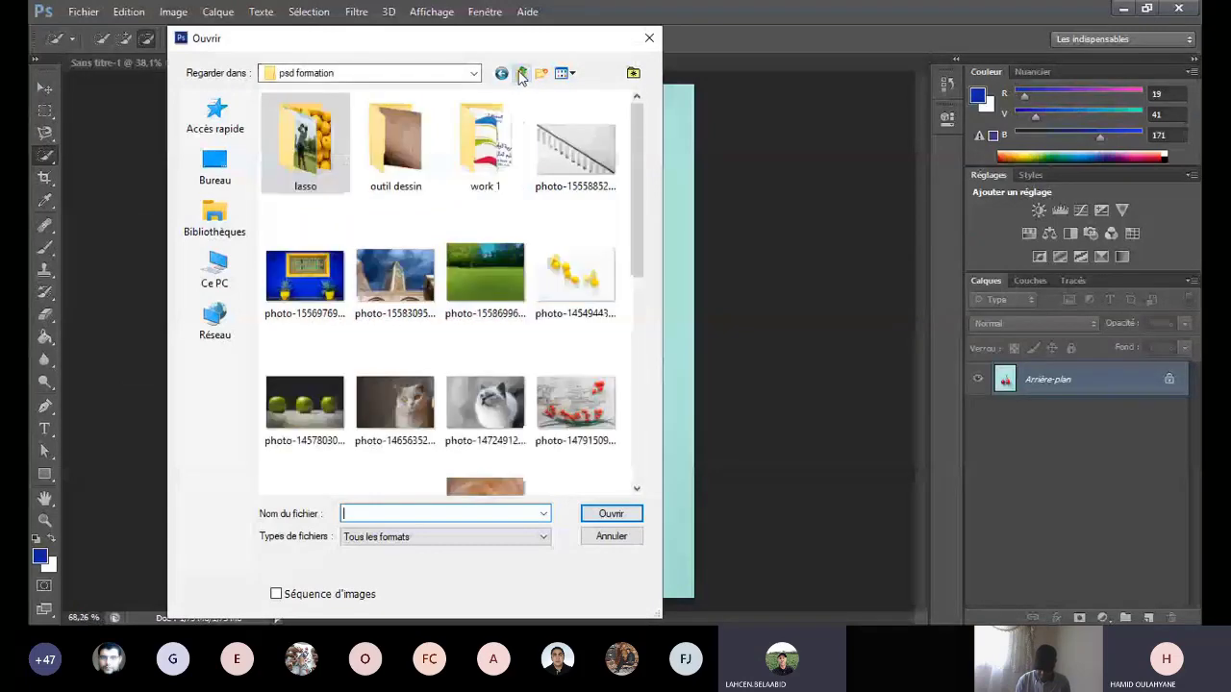
{"action": "scroll", "coordinate": [495, 264], "scroll_direction": "down", "scroll_amount": 5}
{"action": "scroll", "coordinate": [493, 266], "scroll_direction": "up", "scroll_amount": 10}
{"action": "double_click", "coordinate": [392, 179]}
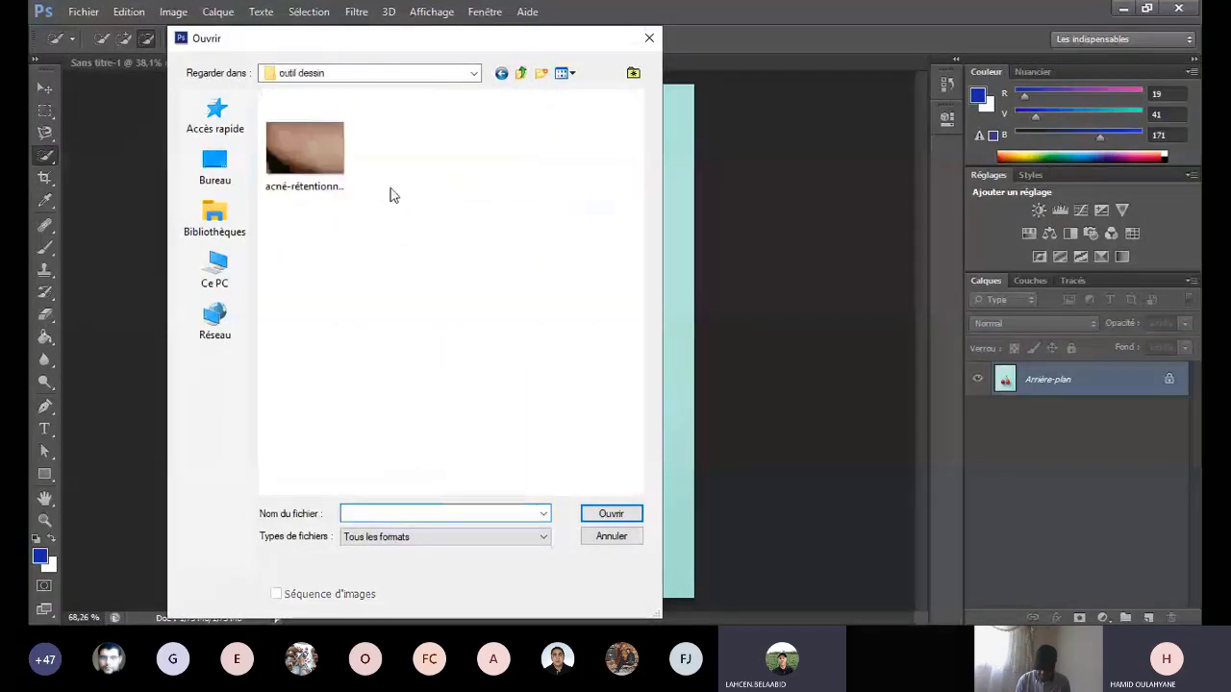
{"action": "key", "text": "Escape"}
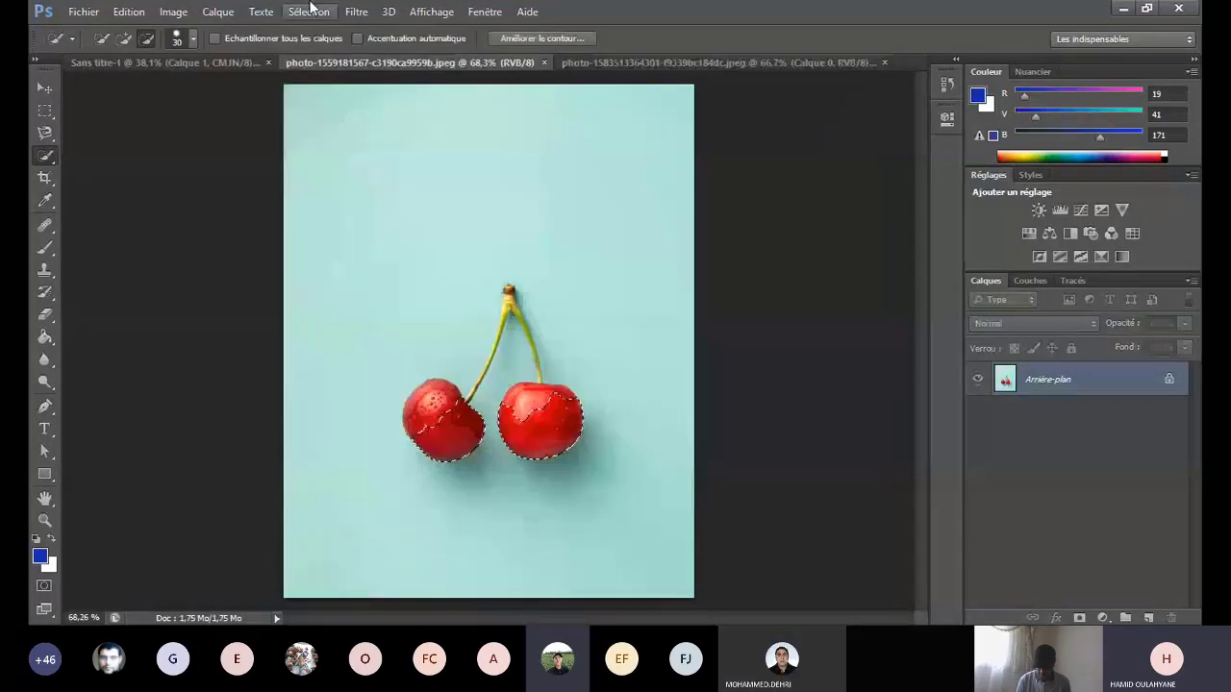
Step: Clear the selection on the cherries and select only the left cherry with the Quick Selection tool in add mode
{"action": "left_click", "coordinate": [308, 11]}
{"action": "left_click", "coordinate": [320, 47]}
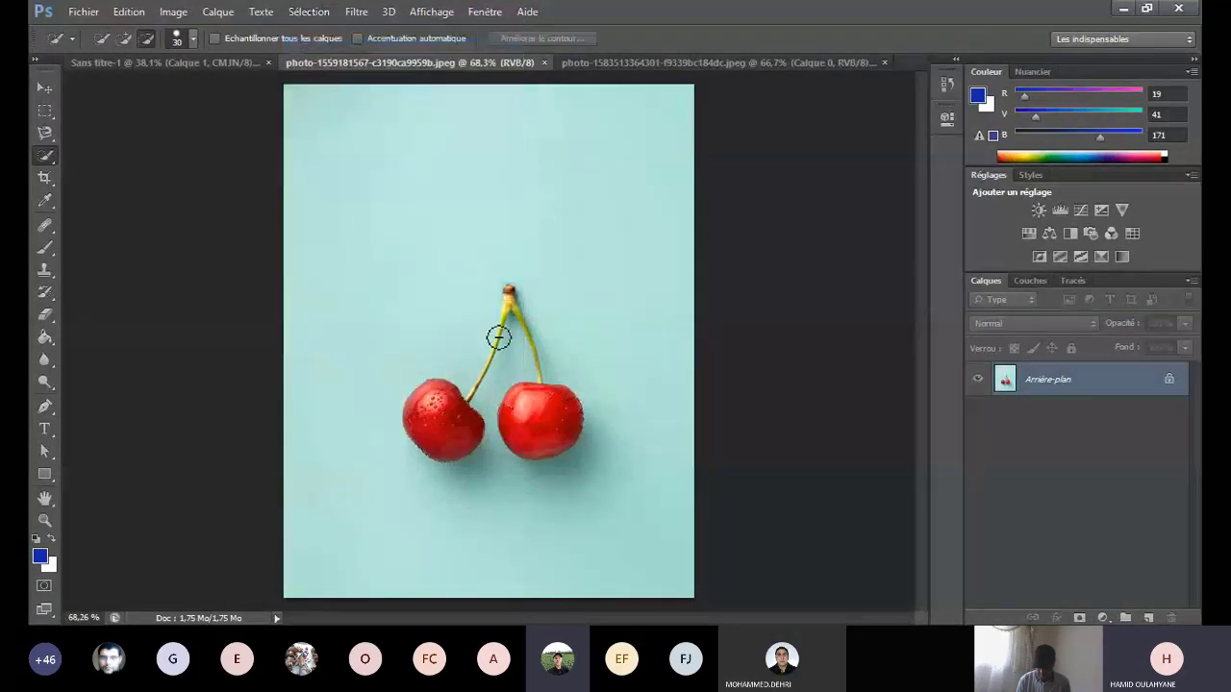
{"action": "scroll", "coordinate": [471, 365], "scroll_direction": "up", "scroll_amount": 2}
{"action": "scroll", "coordinate": [471, 375], "scroll_direction": "up", "scroll_amount": 1}
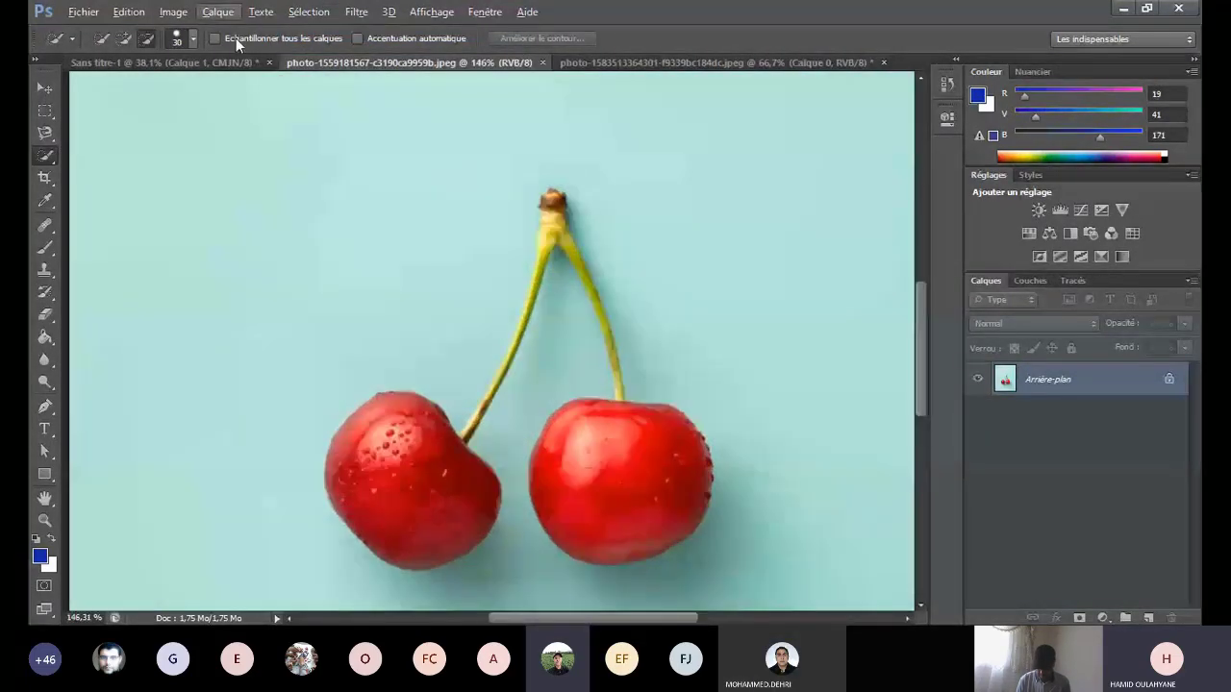
{"action": "left_click", "coordinate": [124, 38]}
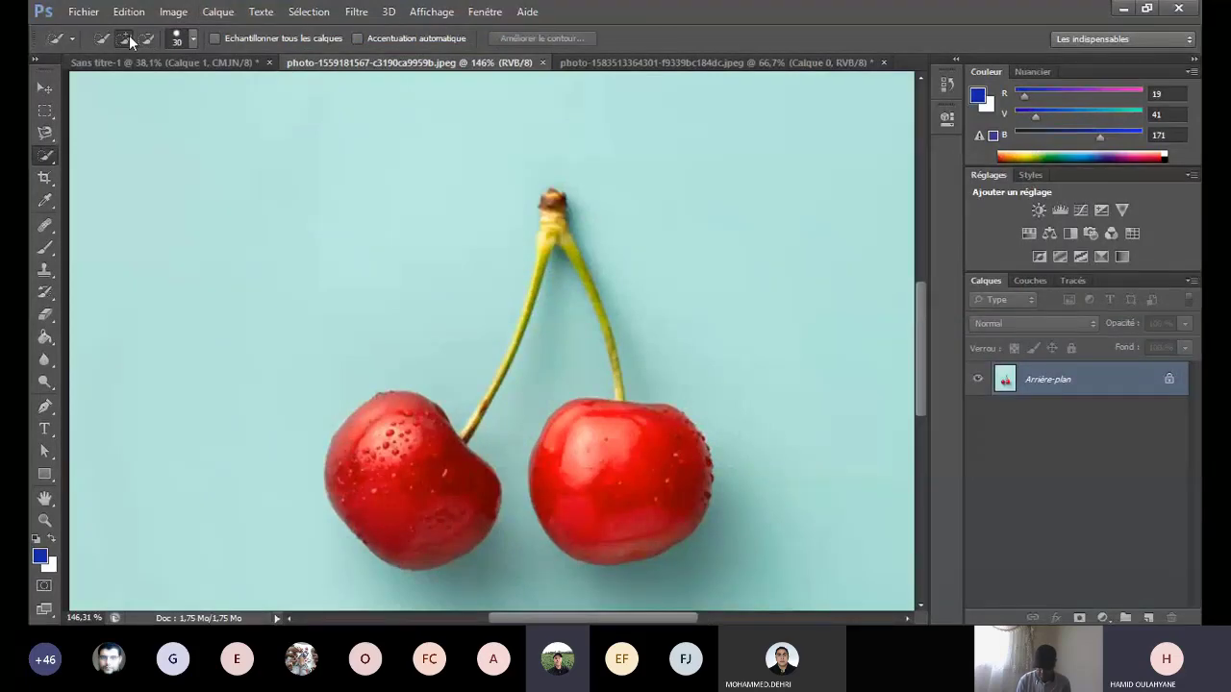
{"action": "left_click_drag", "start_coordinate": [339, 473], "coordinate": [351, 470]}
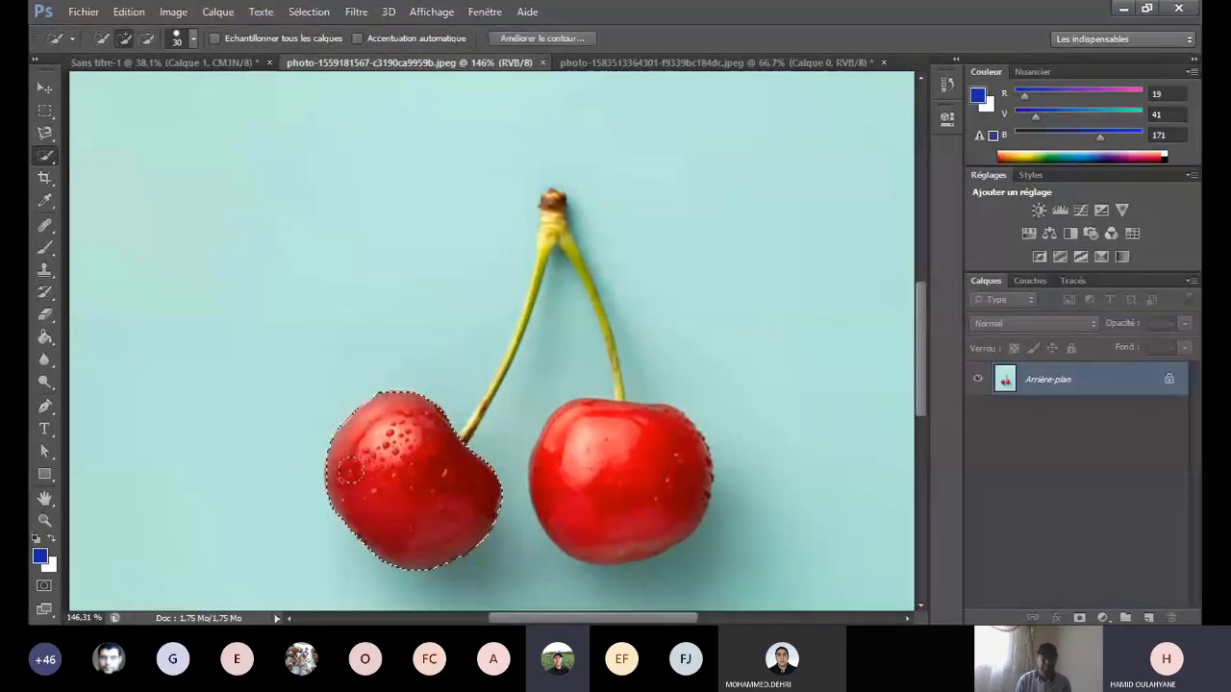
Step: Copy the selected left cherry to a new layer with Calque par Copier
{"action": "left_click", "coordinate": [229, 12]}
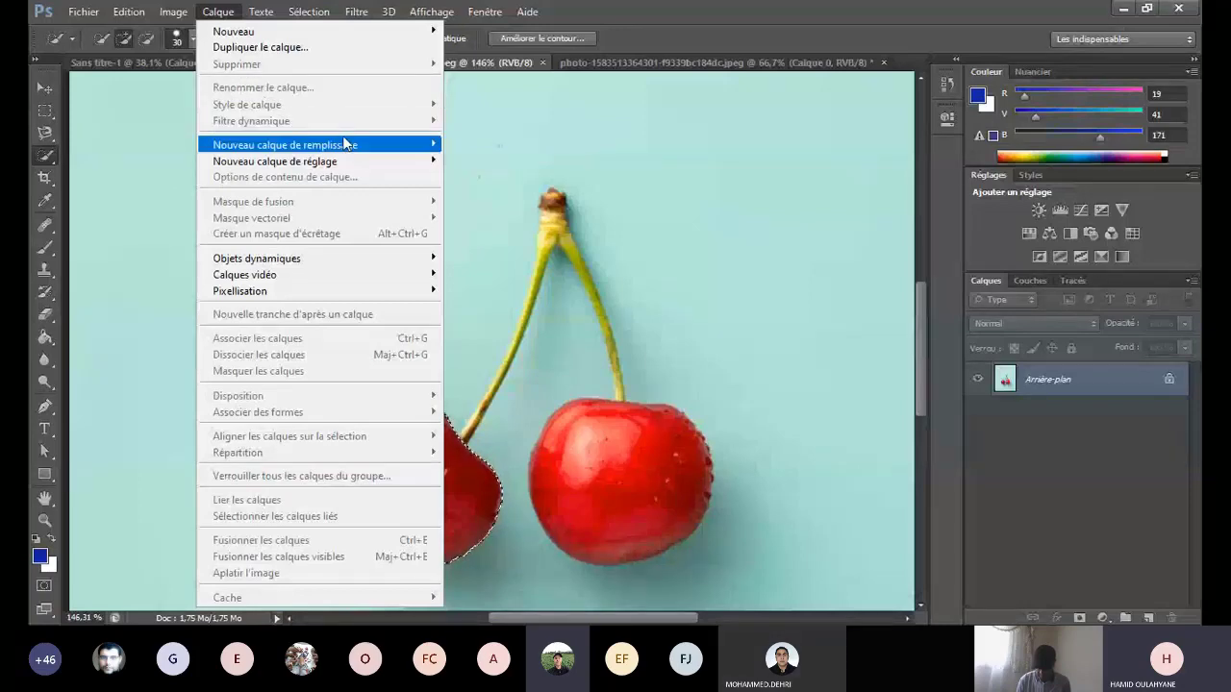
{"action": "mouse_move", "coordinate": [345, 143]}
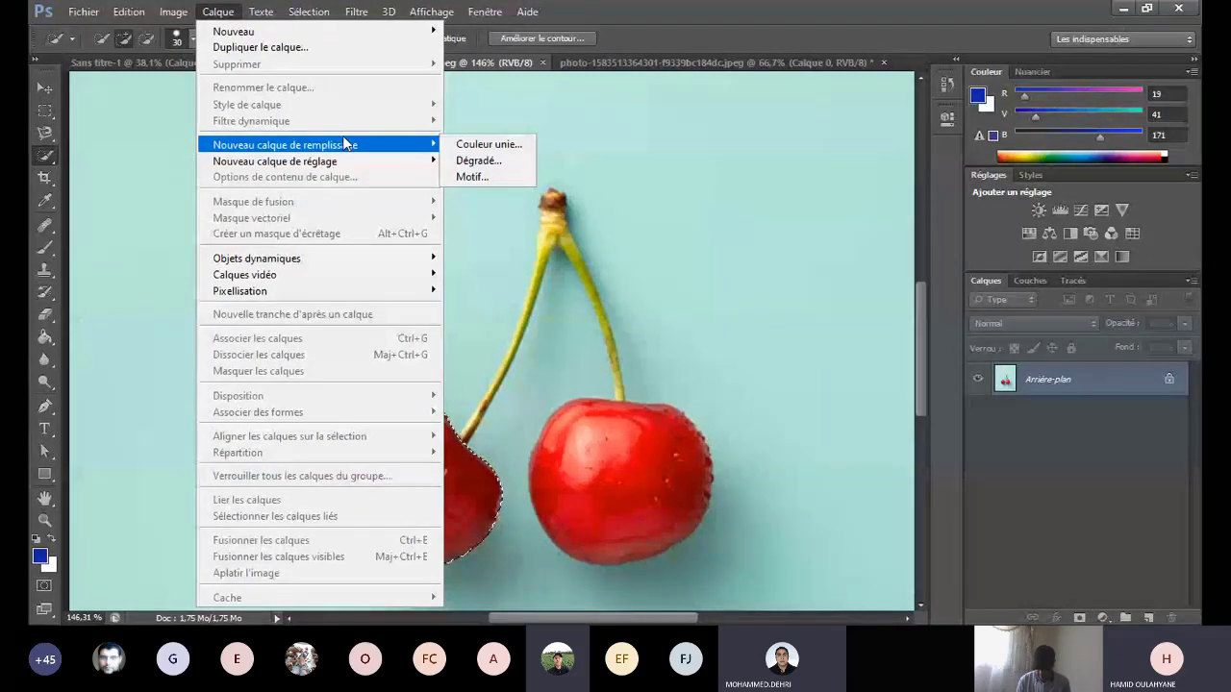
{"action": "left_click", "coordinate": [217, 11]}
{"action": "left_click", "coordinate": [217, 12]}
{"action": "mouse_move", "coordinate": [346, 36]}
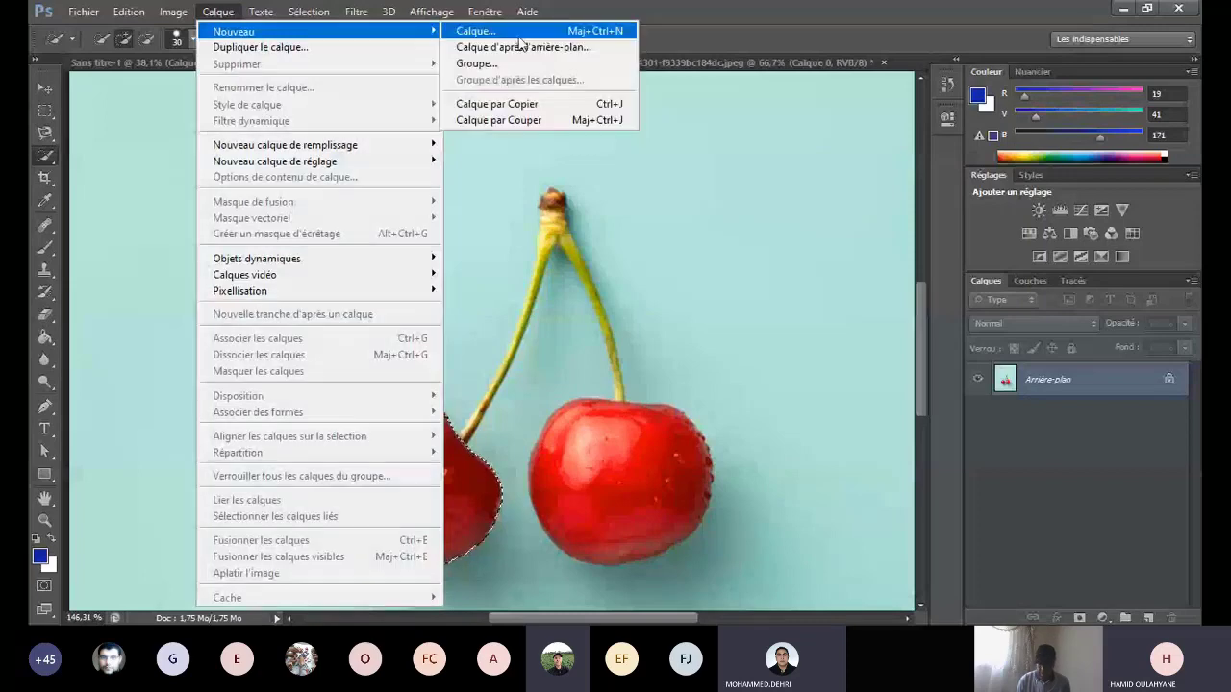
{"action": "left_click", "coordinate": [510, 103]}
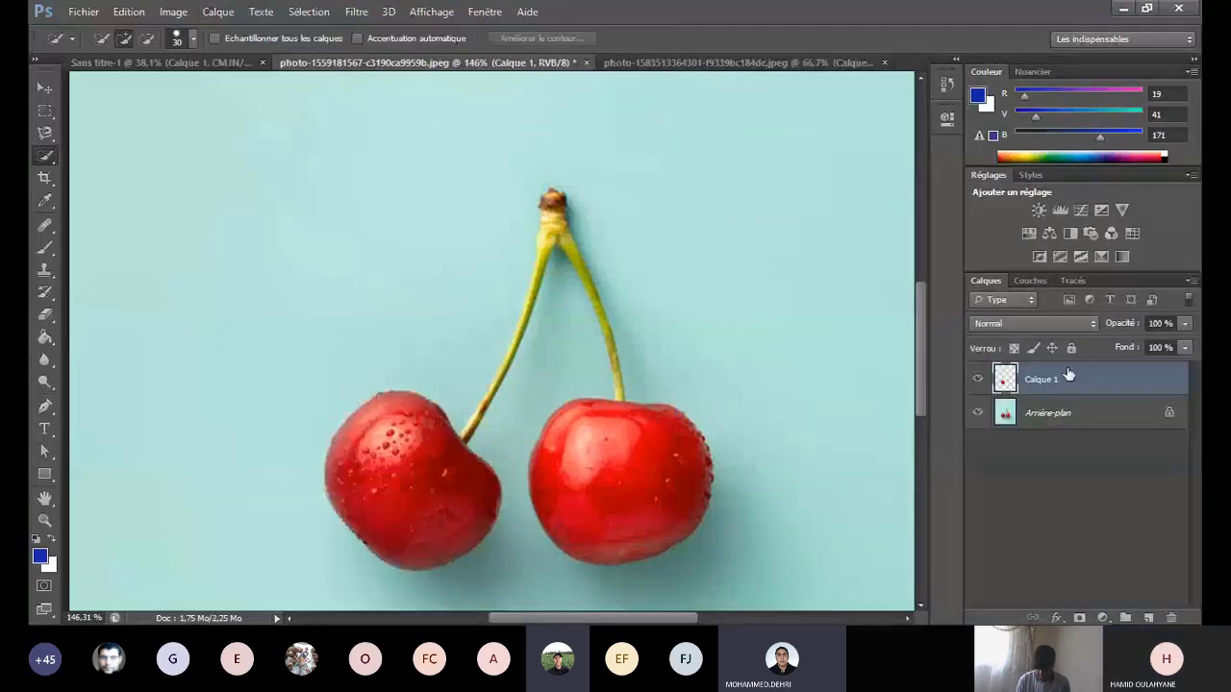
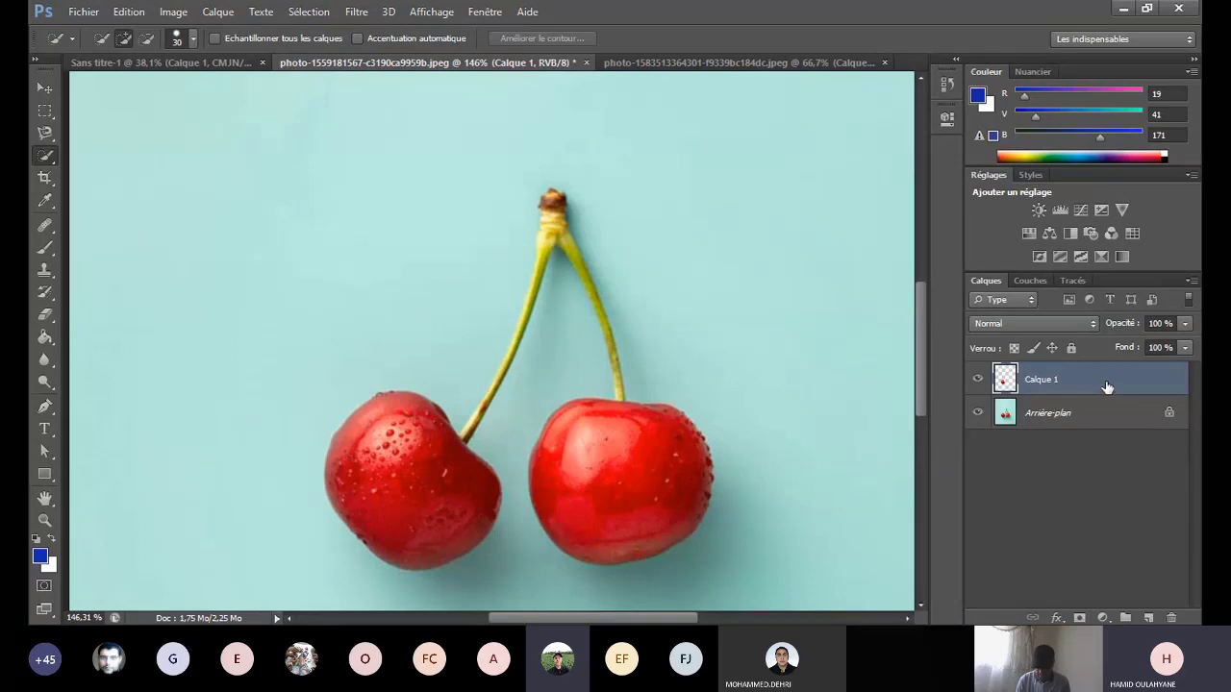
Step: Move the copied cherry to the empty background above and left of the original cherry
{"action": "left_click", "coordinate": [43, 86]}
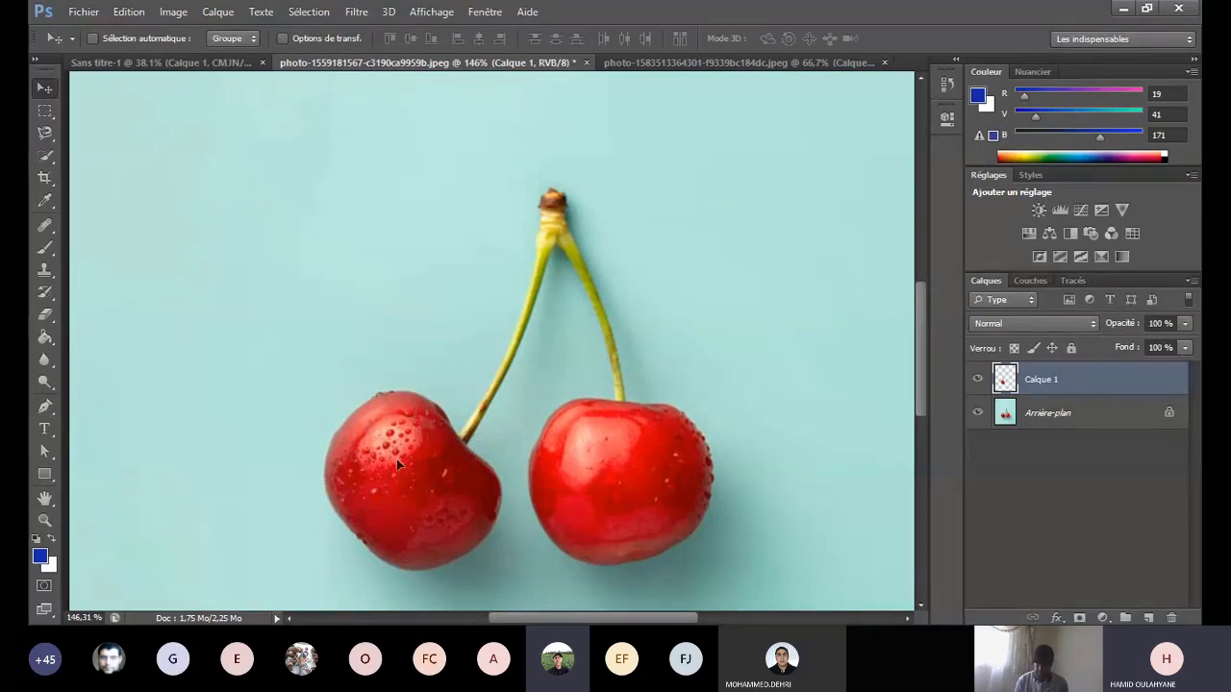
{"action": "left_click_drag", "start_coordinate": [396, 471], "coordinate": [295, 277]}
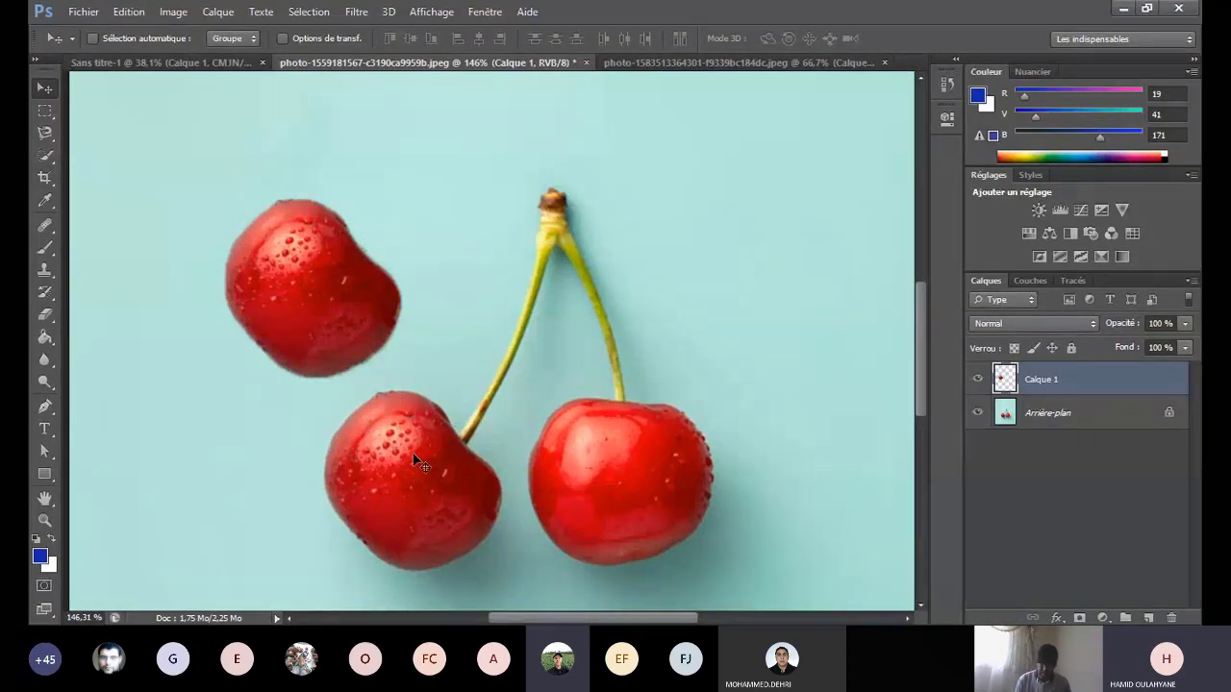
{"action": "left_click_drag", "start_coordinate": [318, 320], "coordinate": [302, 366]}
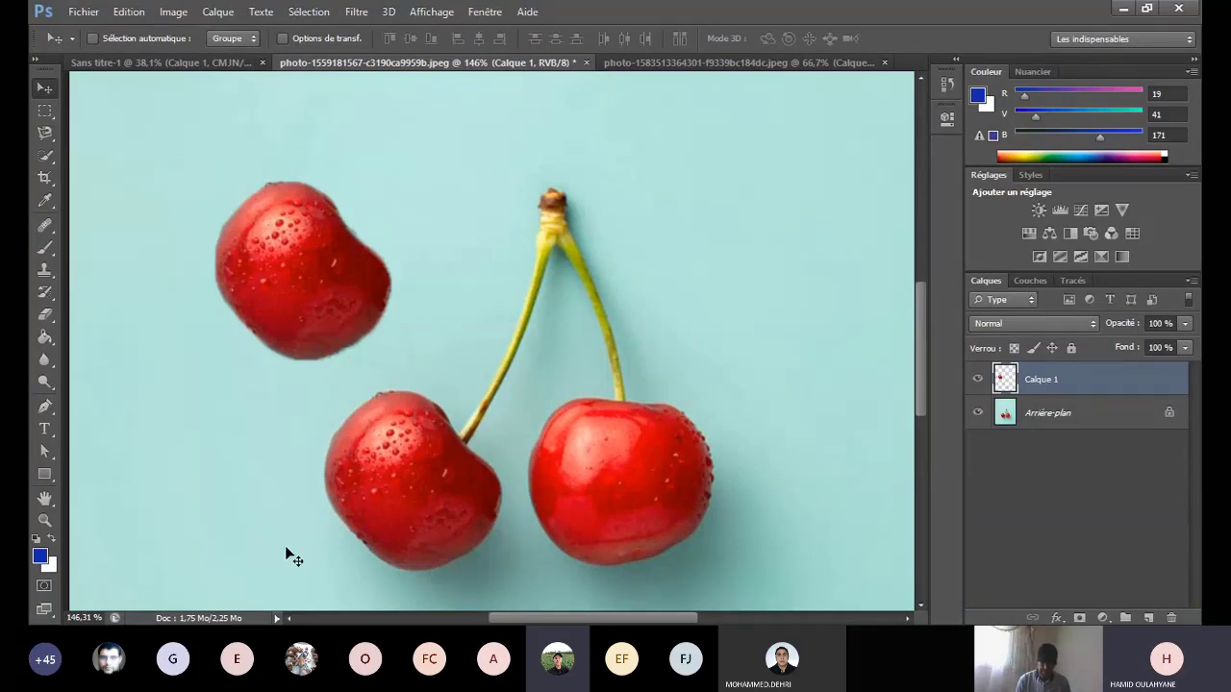
Step: Duplicate the copied cherry's layer eight times
{"action": "key", "text": "ctrl+0"}
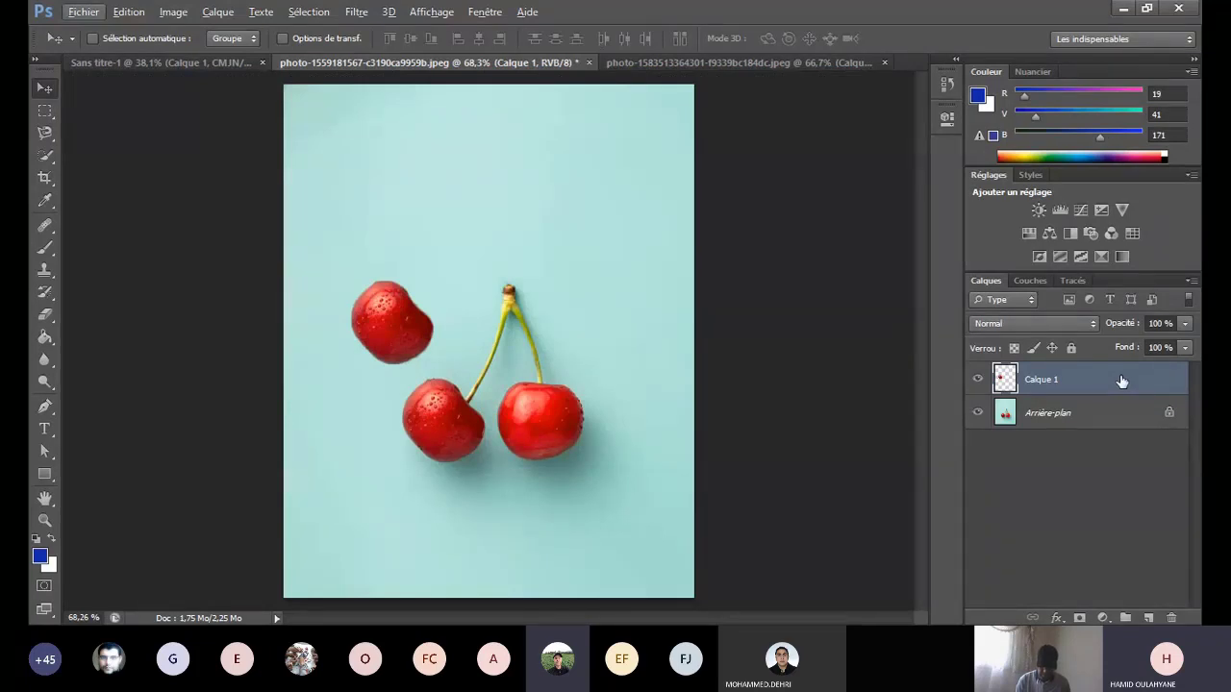
{"action": "key", "text": "ctrl+j"}
{"action": "key", "text": "ctrl+j"}
{"action": "key", "text": "ctrl+j"}
{"action": "key", "text": "ctrl+j"}
{"action": "key", "text": "ctrl+j"}
{"action": "key", "text": "ctrl+j"}
{"action": "key", "text": "ctrl+j"}
{"action": "key", "text": "ctrl+j"}
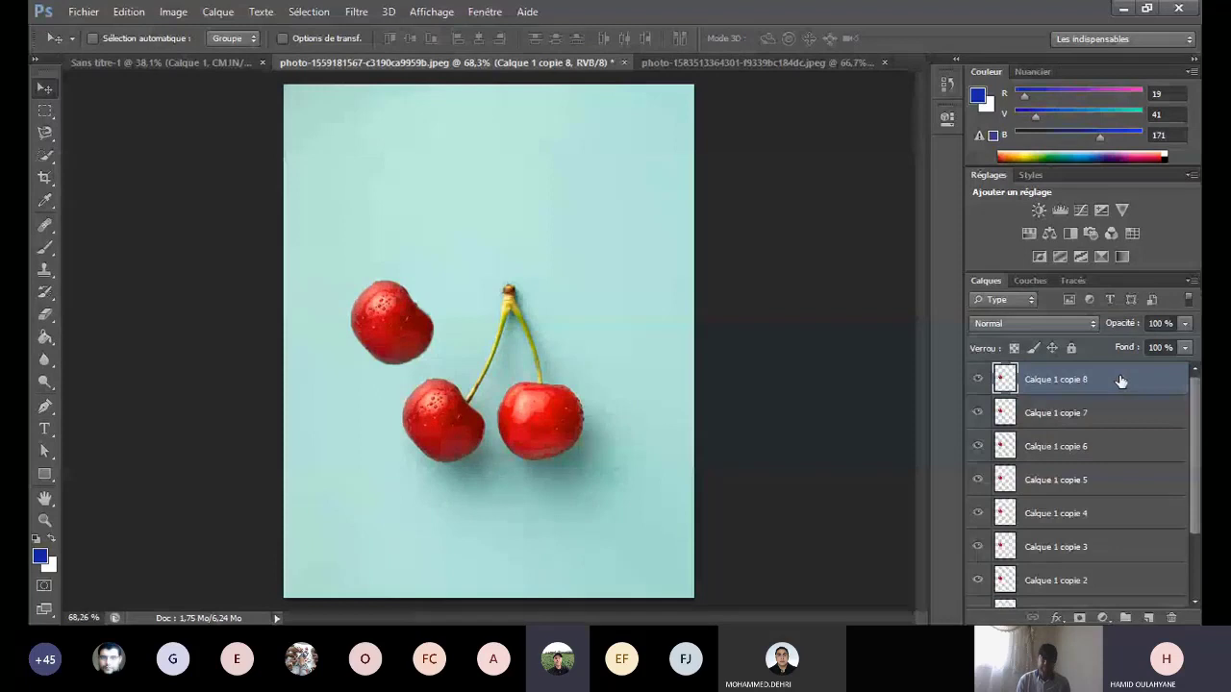
{"action": "scroll", "coordinate": [1121, 383], "scroll_direction": "down", "scroll_amount": 3}
{"action": "scroll", "coordinate": [1121, 385], "scroll_direction": "up", "scroll_amount": 3}
Step: Move the duplicate cherries on Calque 1 copie 8, 7 and 6 to the photo's top centre, right of the stem, and upper-left area
{"action": "left_click_drag", "start_coordinate": [620, 467], "coordinate": [741, 295]}
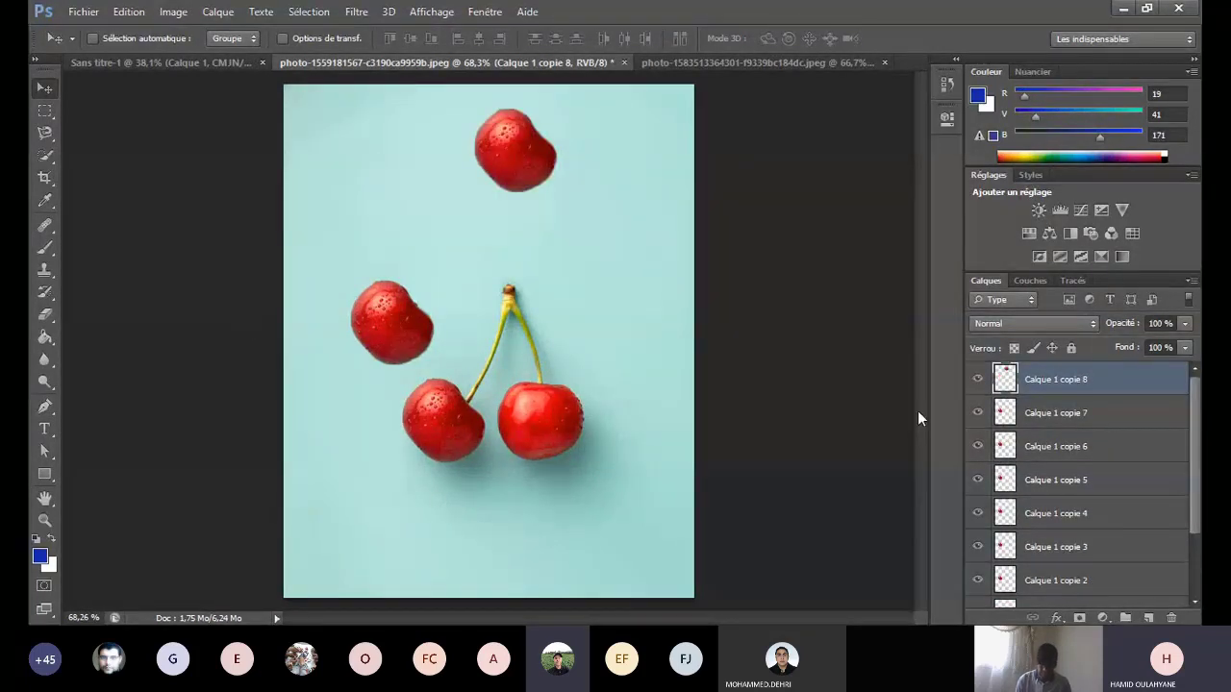
{"action": "left_click", "coordinate": [1005, 413]}
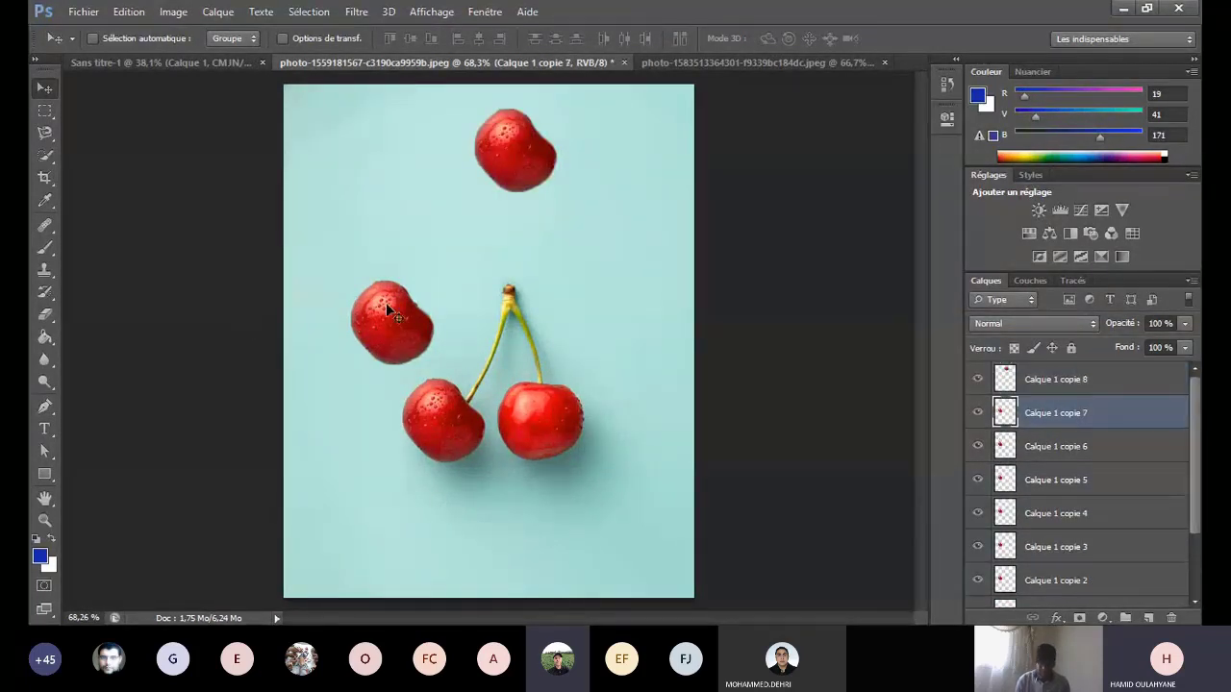
{"action": "left_click_drag", "start_coordinate": [394, 318], "coordinate": [620, 262]}
{"action": "left_click", "coordinate": [1055, 446]}
{"action": "left_click_drag", "start_coordinate": [366, 259], "coordinate": [354, 119]}
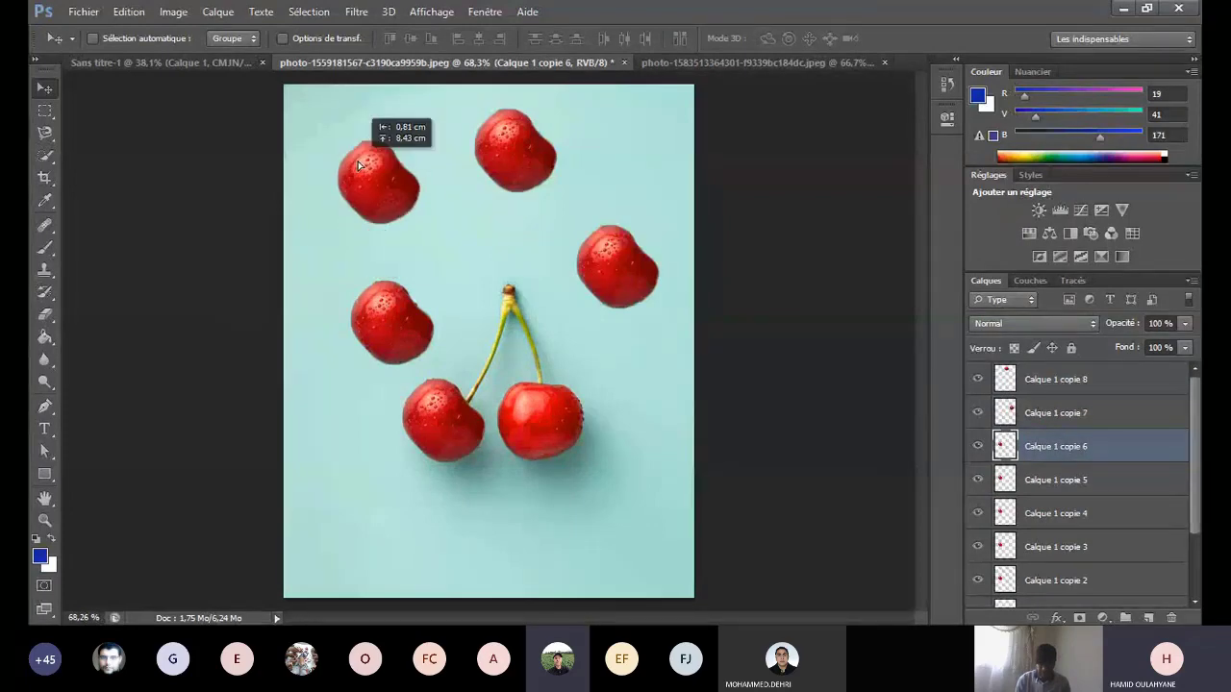
Step: Move the duplicate cherries on Calque 1 copie 5 and copie 4 to the photo's lower-right and lower-left corners
{"action": "left_click", "coordinate": [1058, 480]}
{"action": "left_click_drag", "start_coordinate": [564, 420], "coordinate": [659, 516]}
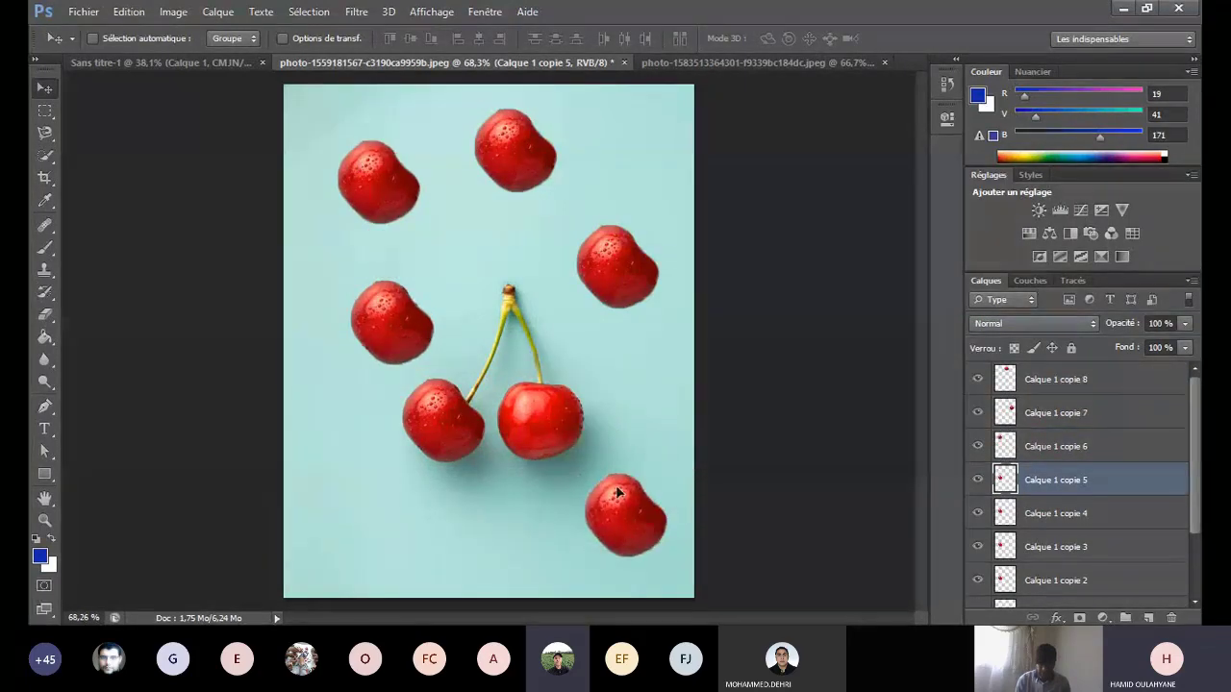
{"action": "left_click", "coordinate": [1058, 513]}
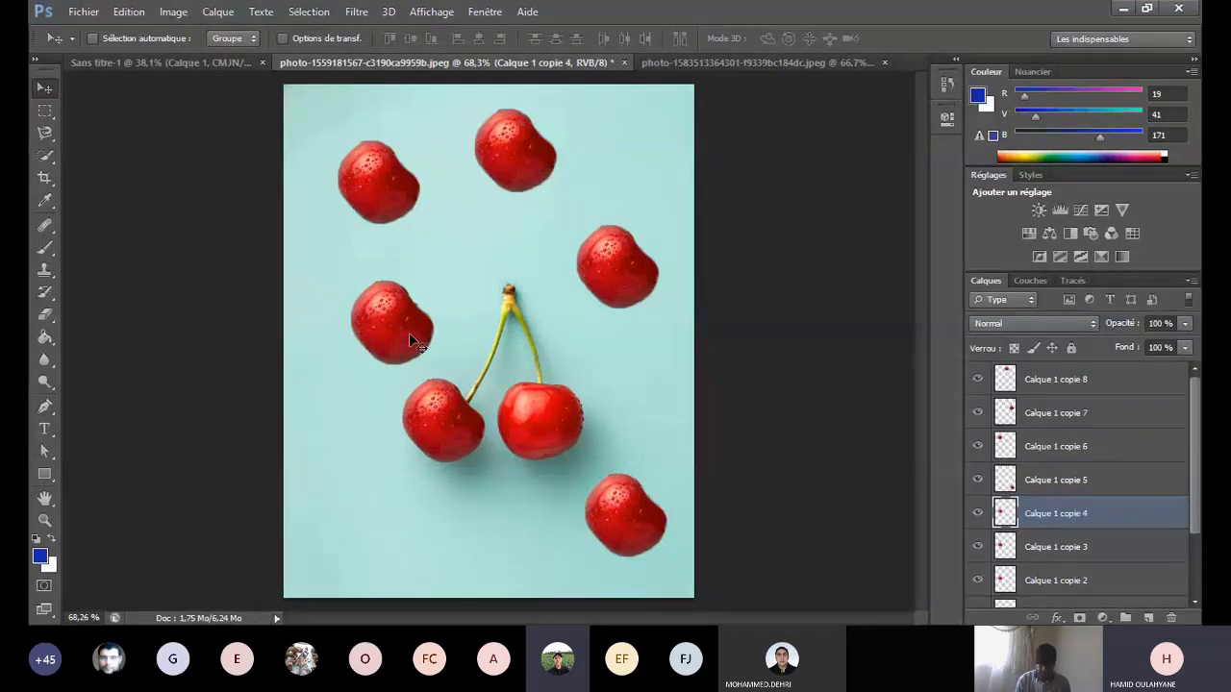
{"action": "left_click_drag", "start_coordinate": [409, 332], "coordinate": [368, 524]}
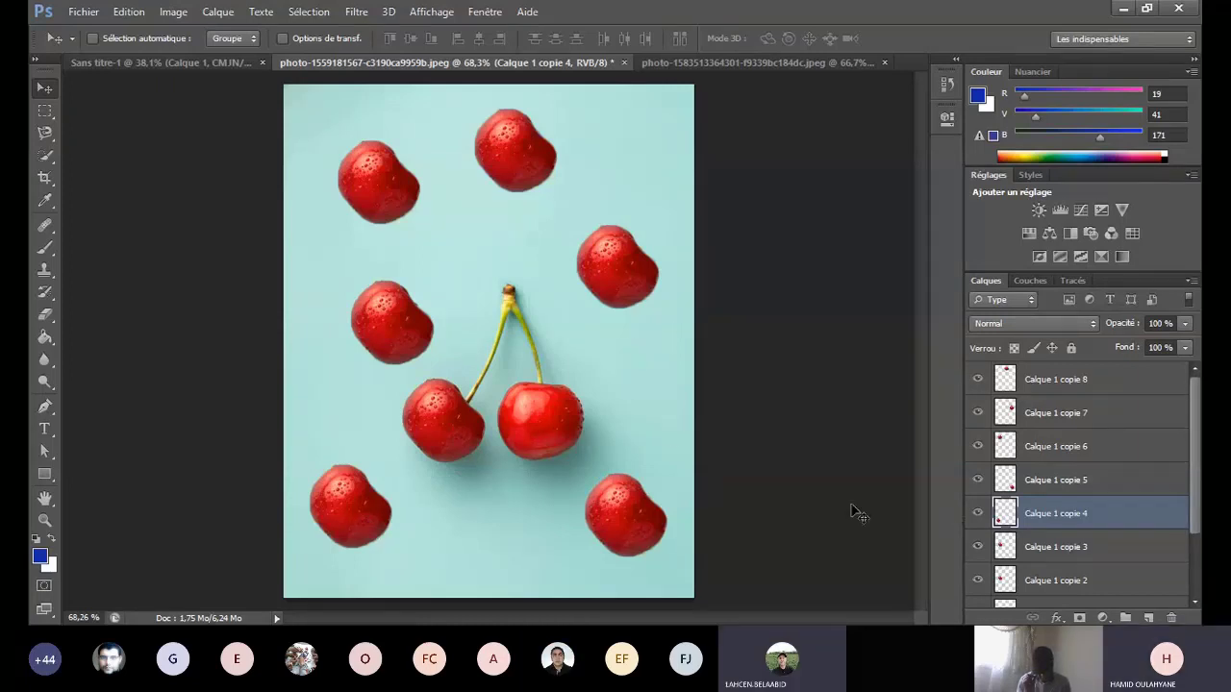
Step: Delete all the duplicate cherry layers, from Calque 1 copie 8 down to Calque 1 copie, keeping Calque 1 and the background
{"action": "scroll", "coordinate": [1122, 512], "scroll_direction": "down", "scroll_amount": 3}
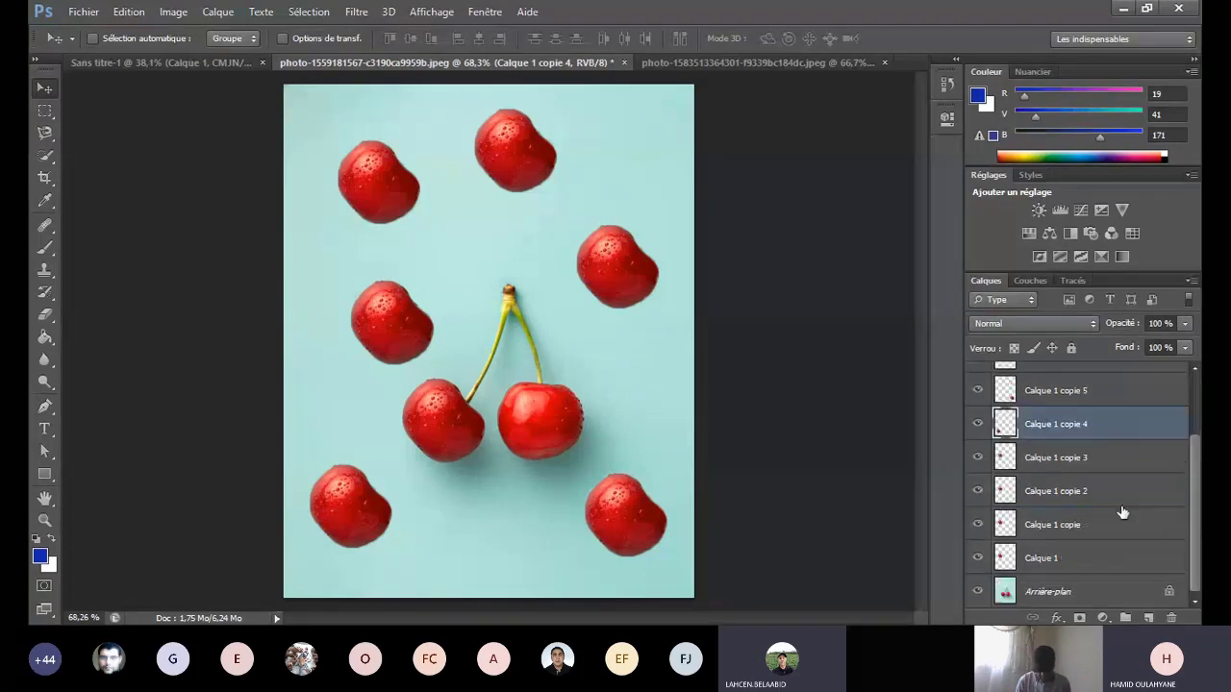
{"action": "scroll", "coordinate": [1120, 452], "scroll_direction": "up", "scroll_amount": 3}
{"action": "left_click", "coordinate": [1116, 384]}
{"action": "key", "text": "Delete"}
{"action": "key", "text": "Delete"}
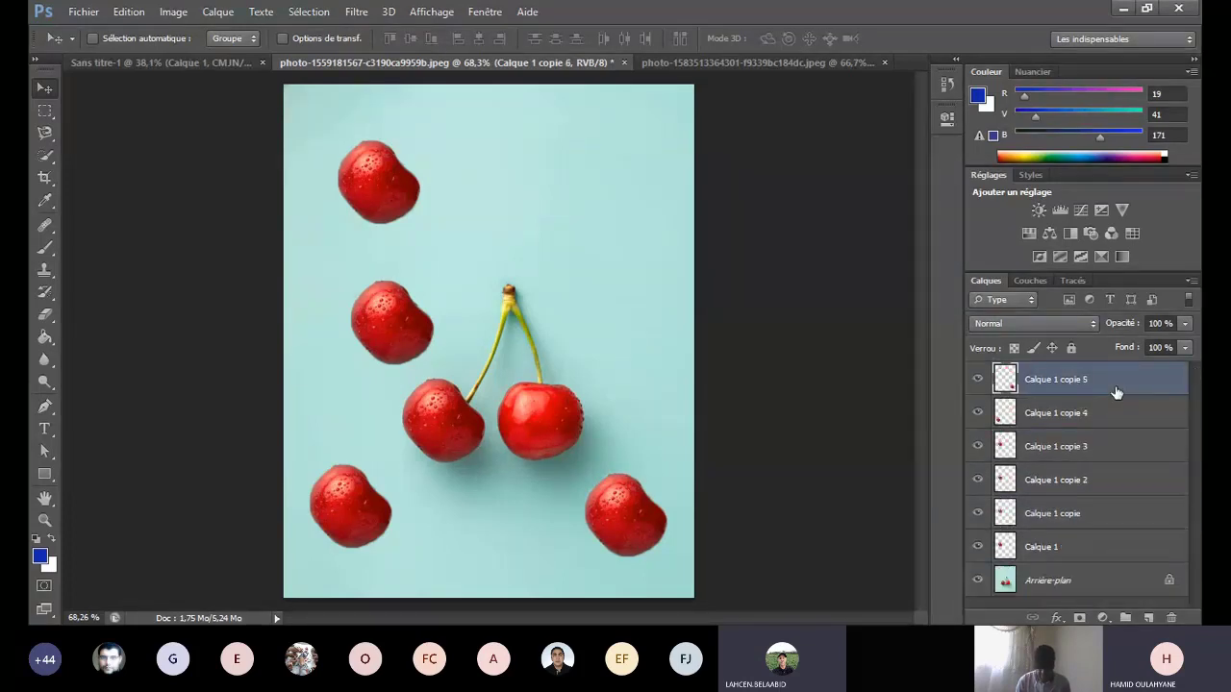
{"action": "key", "text": "Delete"}
{"action": "key", "text": "Delete"}
{"action": "key", "text": "Delete"}
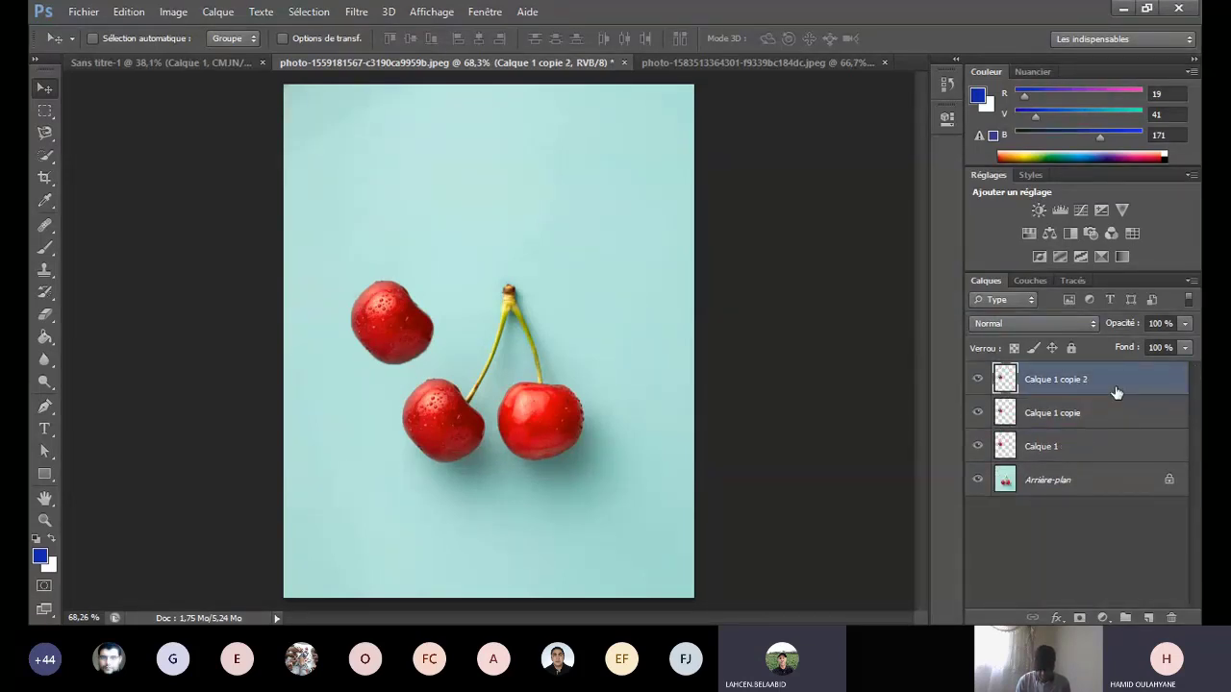
{"action": "key", "text": "Delete"}
{"action": "key", "text": "Delete"}
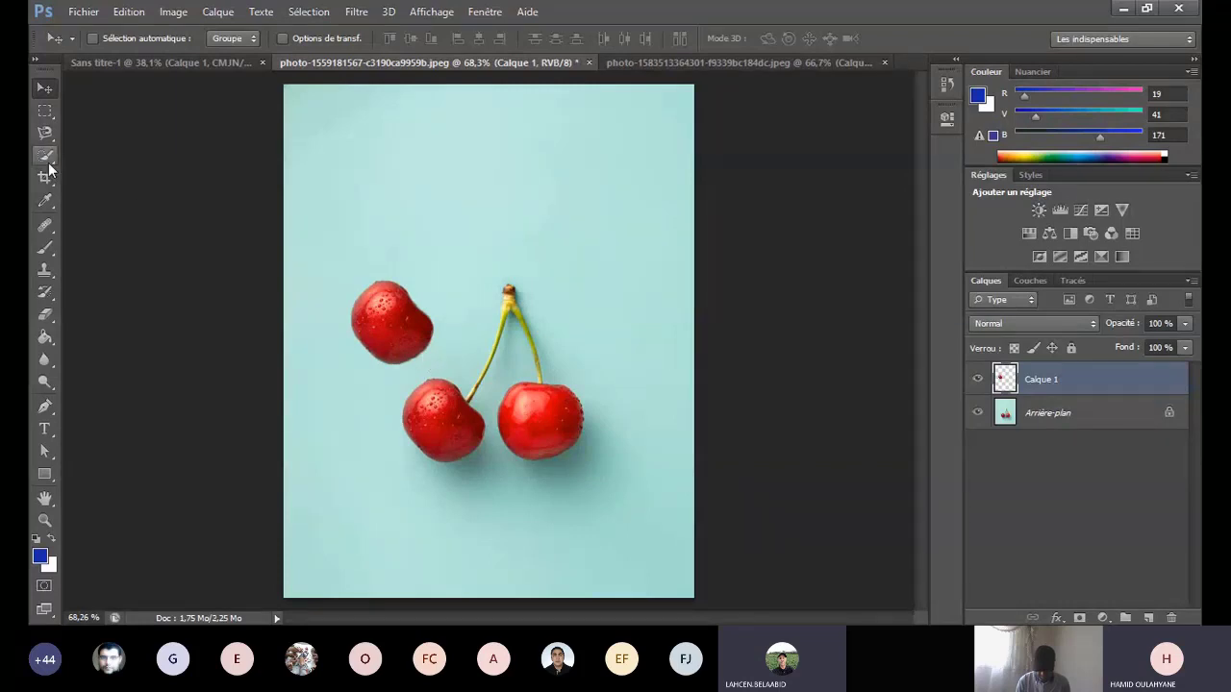
Step: Select the copied cherry on Calque 1 with the Magic Wand at tolerance 32, adding several of its red areas to the selection
{"action": "left_click", "coordinate": [45, 155]}
{"action": "right_click", "coordinate": [48, 154]}
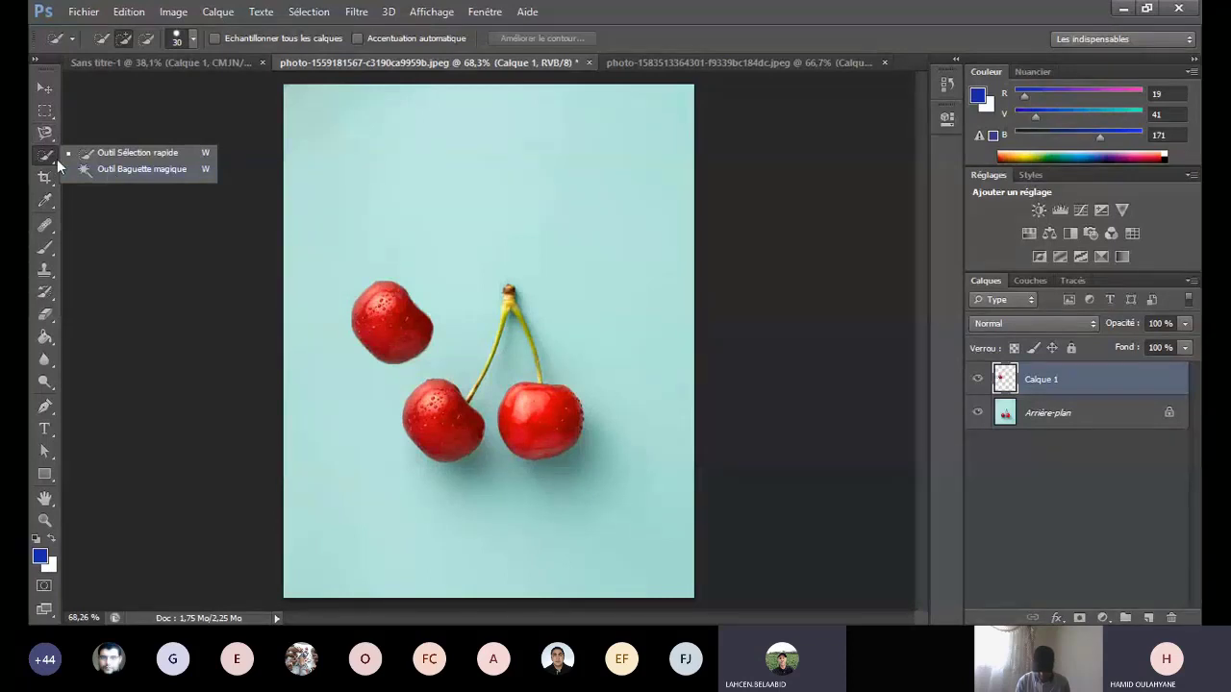
{"action": "left_click", "coordinate": [109, 171]}
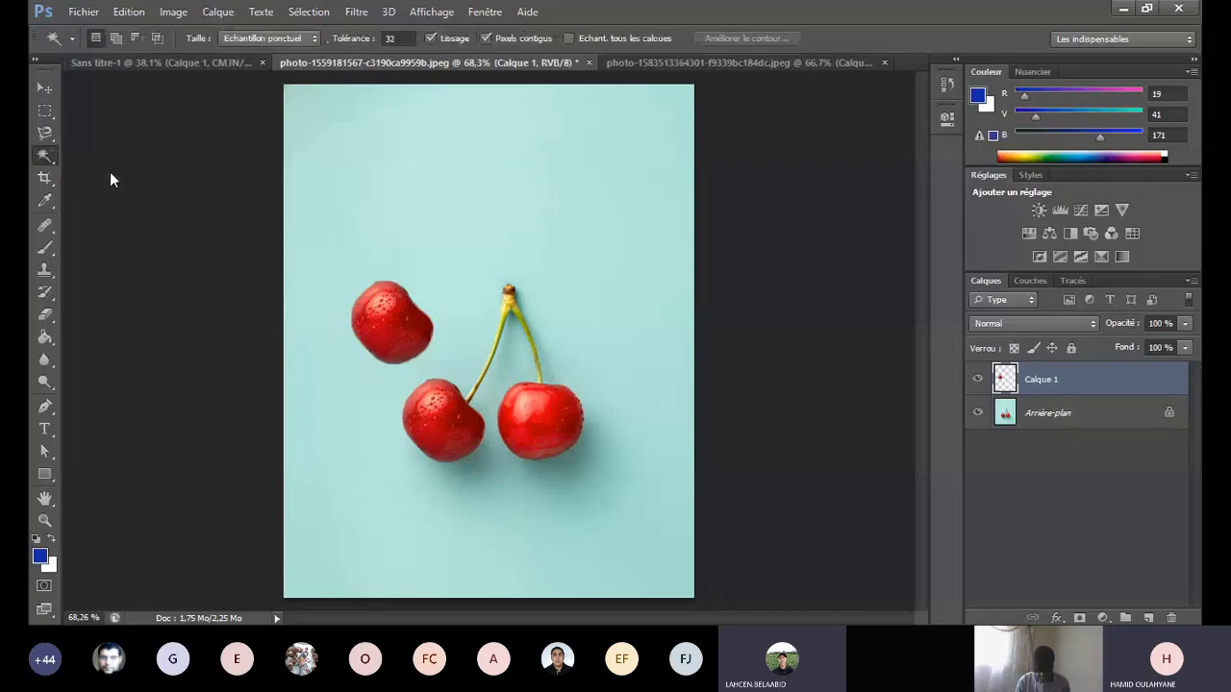
{"action": "left_click", "coordinate": [395, 321]}
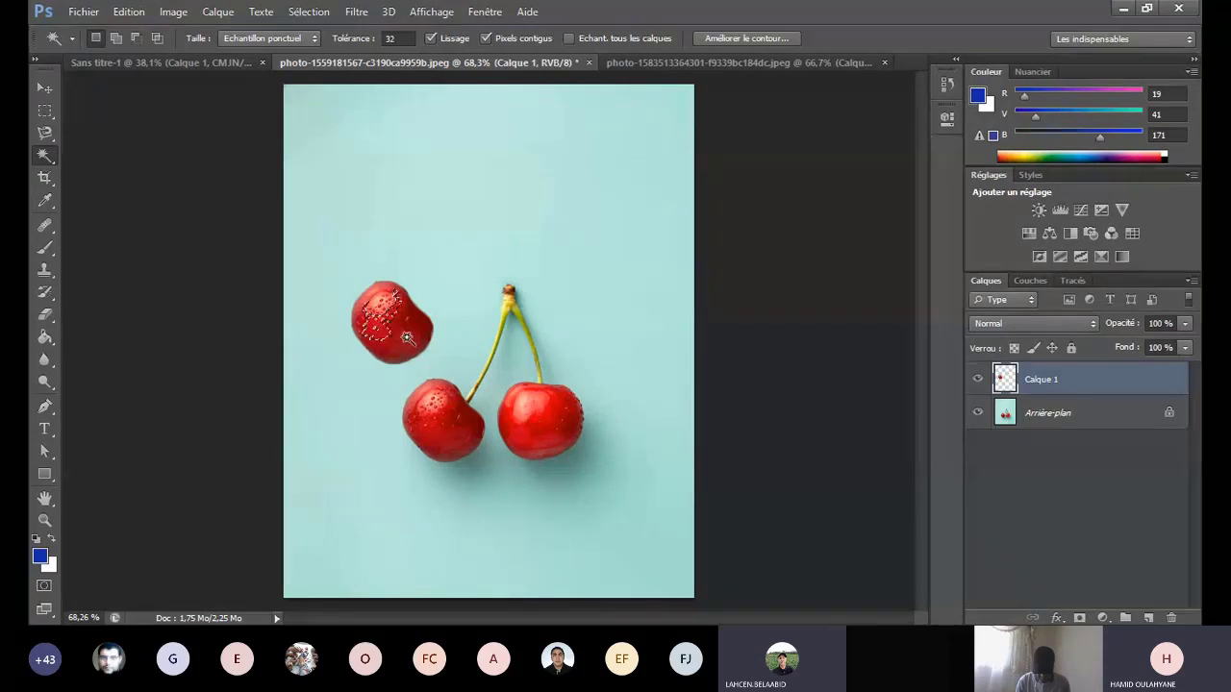
{"action": "left_click", "coordinate": [410, 349], "text": "shift"}
{"action": "left_click", "coordinate": [389, 291], "text": "shift"}
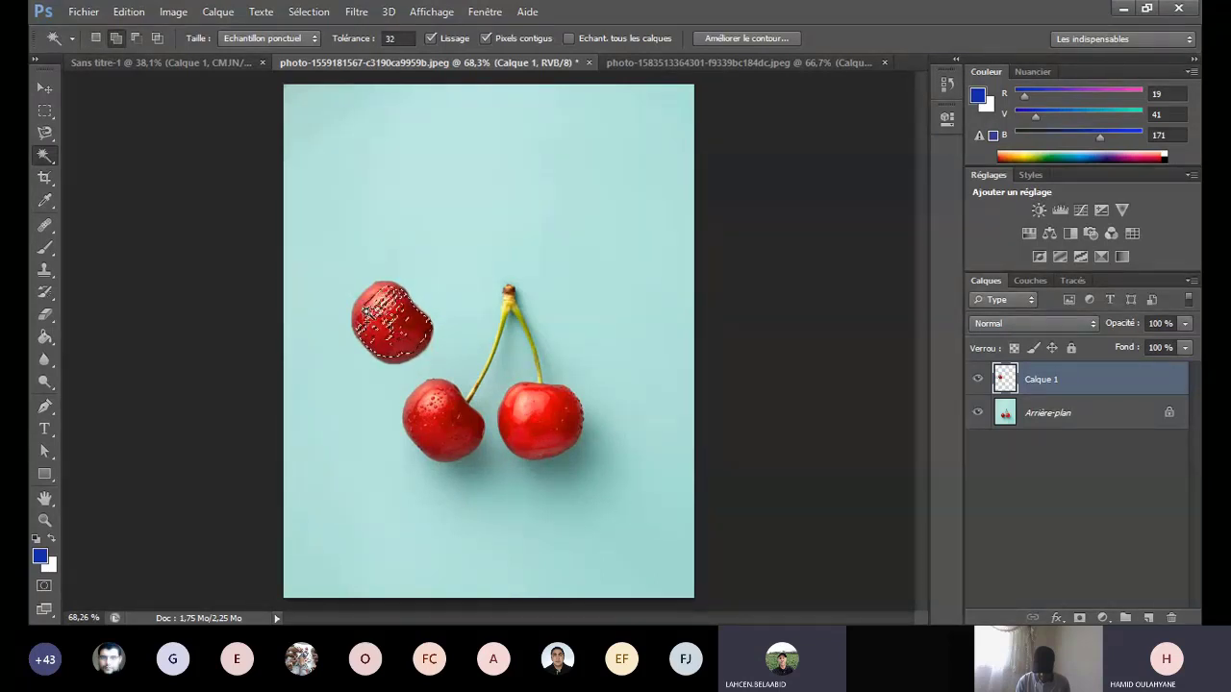
{"action": "left_click", "coordinate": [367, 319], "text": "shift"}
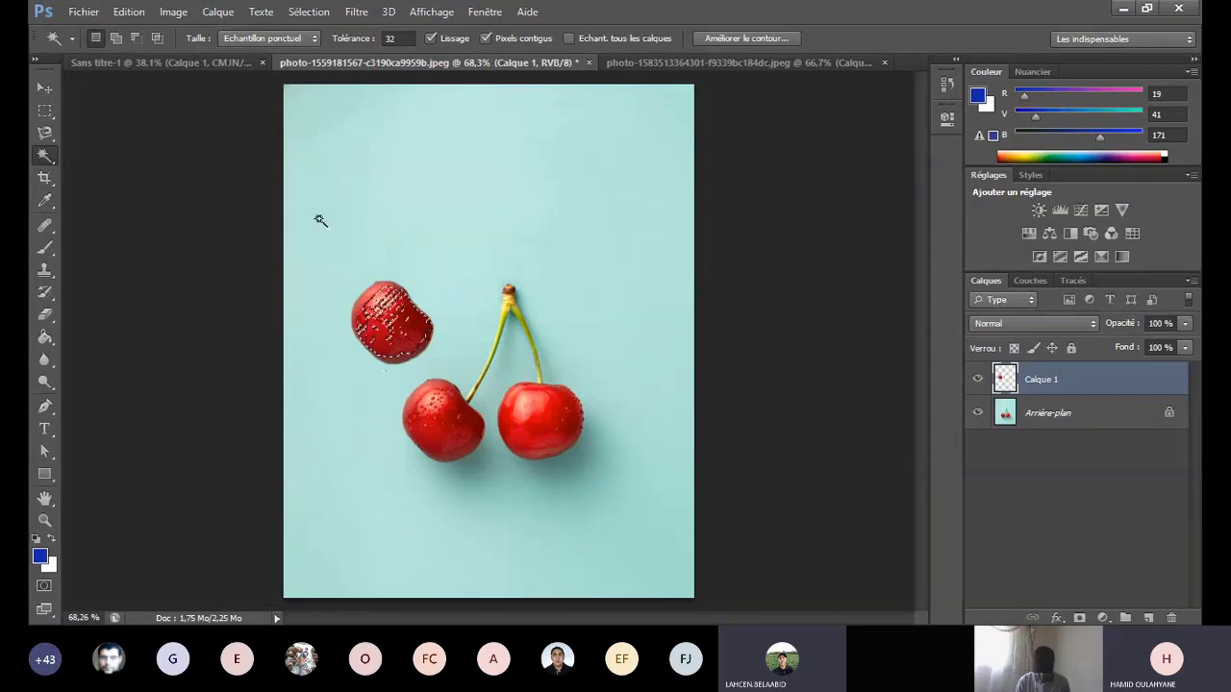
{"action": "left_click", "coordinate": [83, 12]}
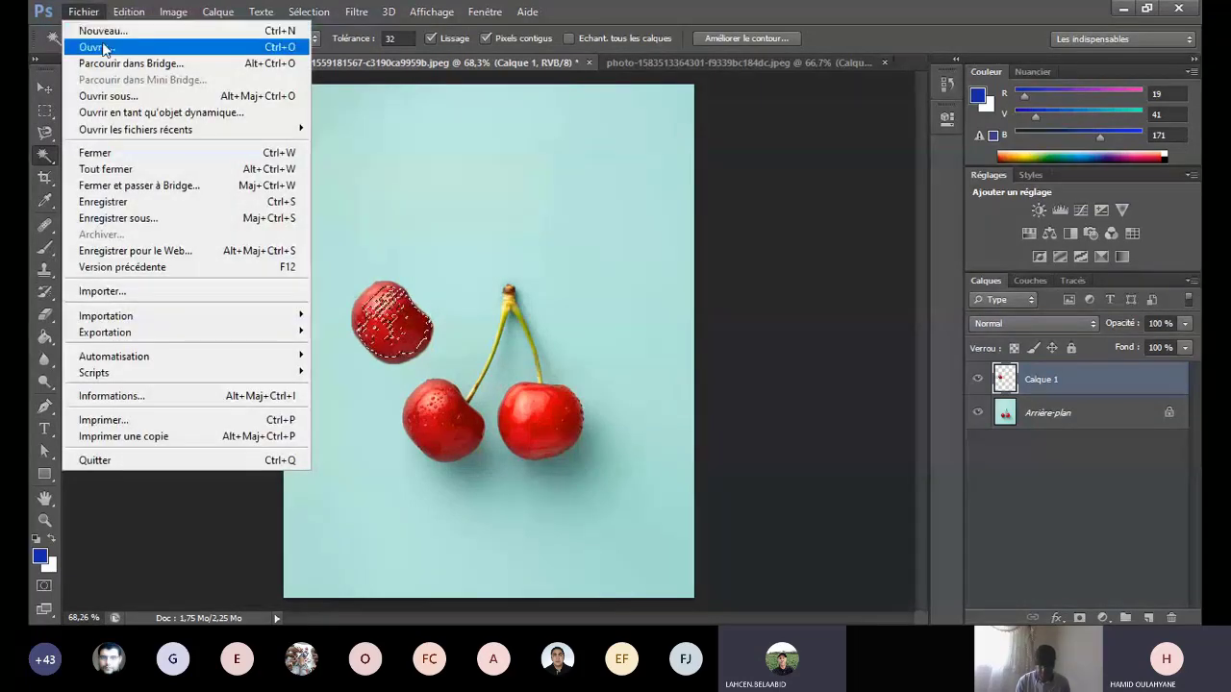
{"action": "left_click", "coordinate": [104, 48]}
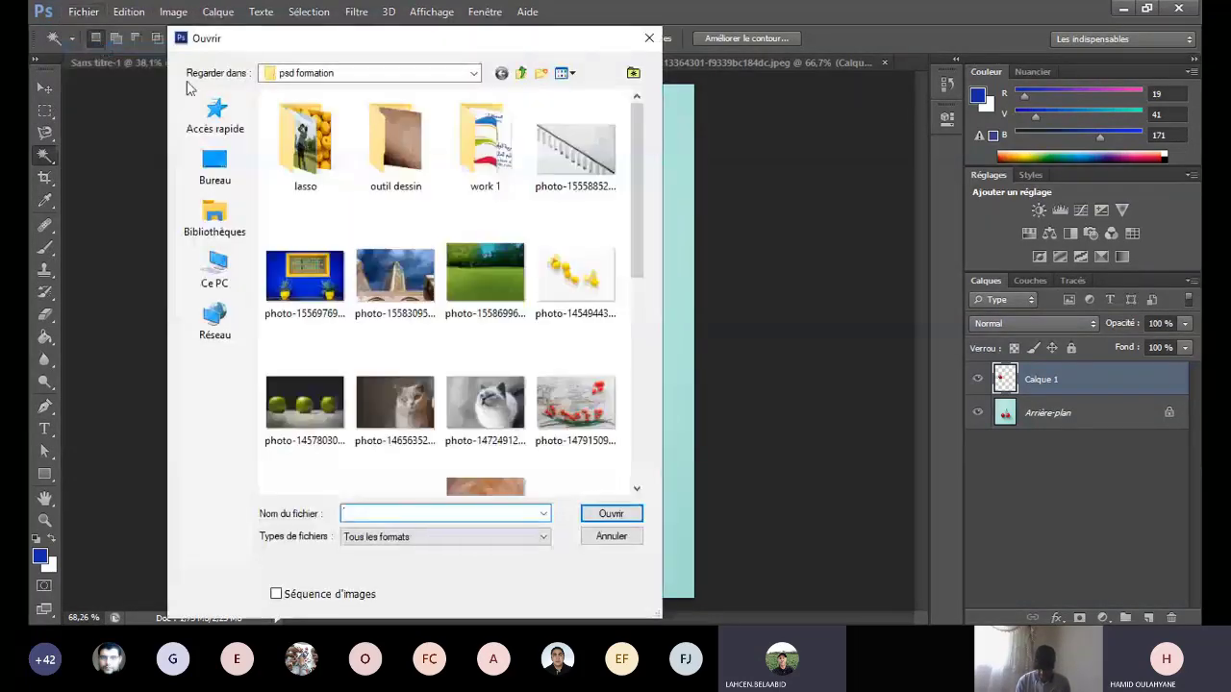
{"action": "scroll", "coordinate": [397, 338], "scroll_direction": "down", "scroll_amount": 3}
{"action": "scroll", "coordinate": [365, 343], "scroll_direction": "up", "scroll_amount": 3}
{"action": "double_click", "coordinate": [317, 296]}
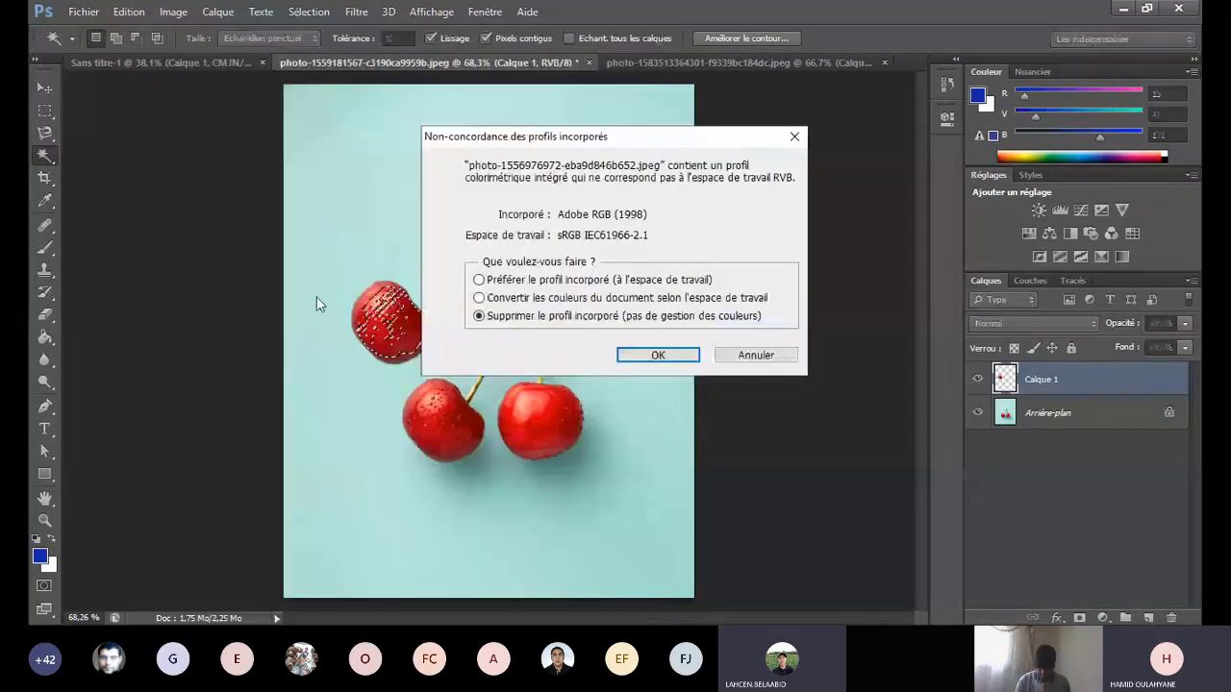
{"action": "left_click", "coordinate": [646, 355]}
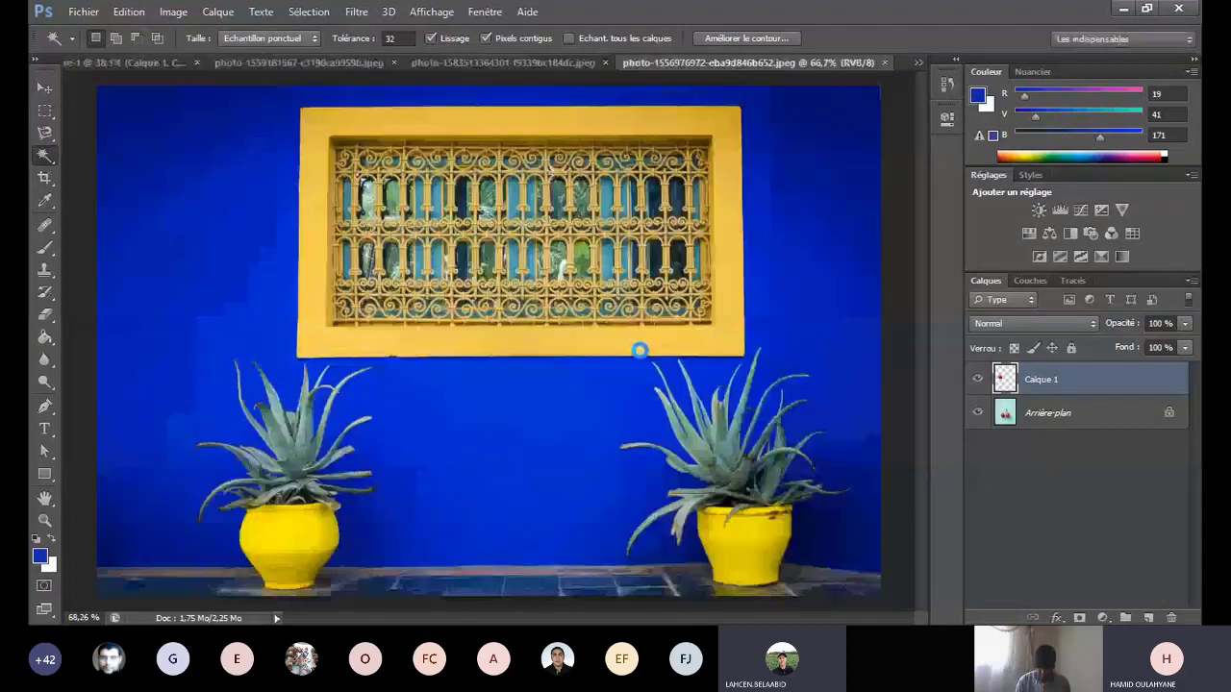
Step: Try the Magic Wand on the left yellow pot and on the central leaves of its aloe plant
{"action": "left_click", "coordinate": [293, 540]}
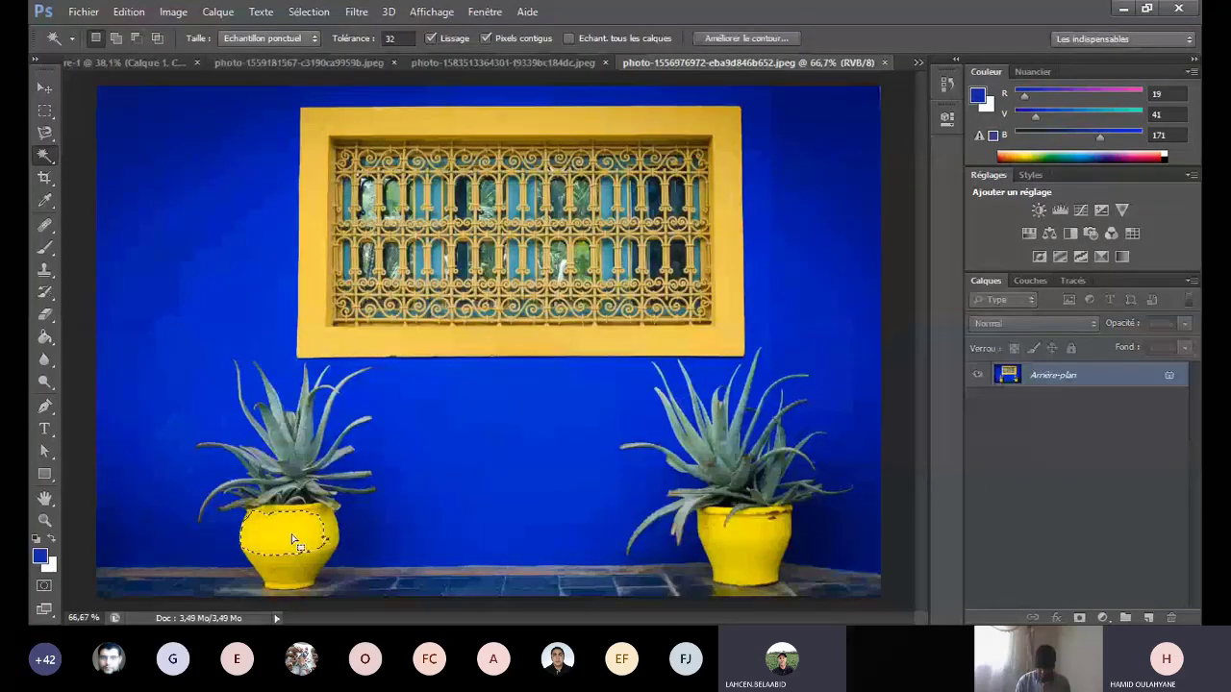
{"action": "left_click", "coordinate": [305, 519]}
{"action": "left_click", "coordinate": [304, 520], "text": "shift"}
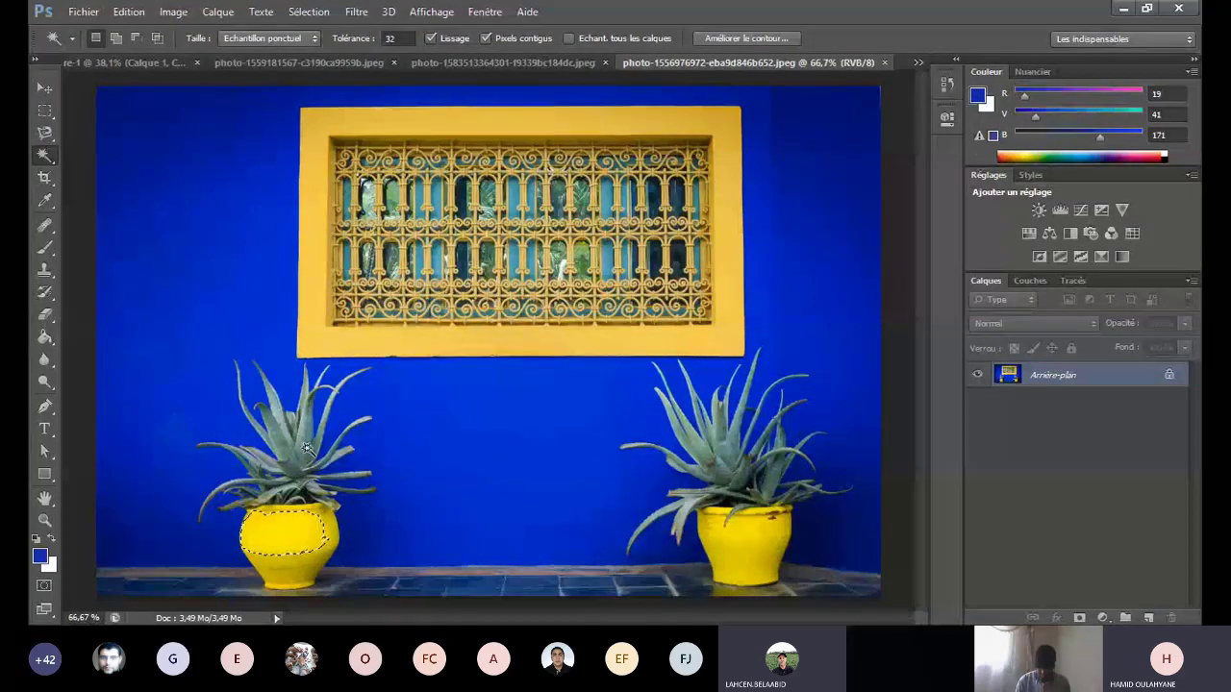
{"action": "left_click", "coordinate": [306, 450]}
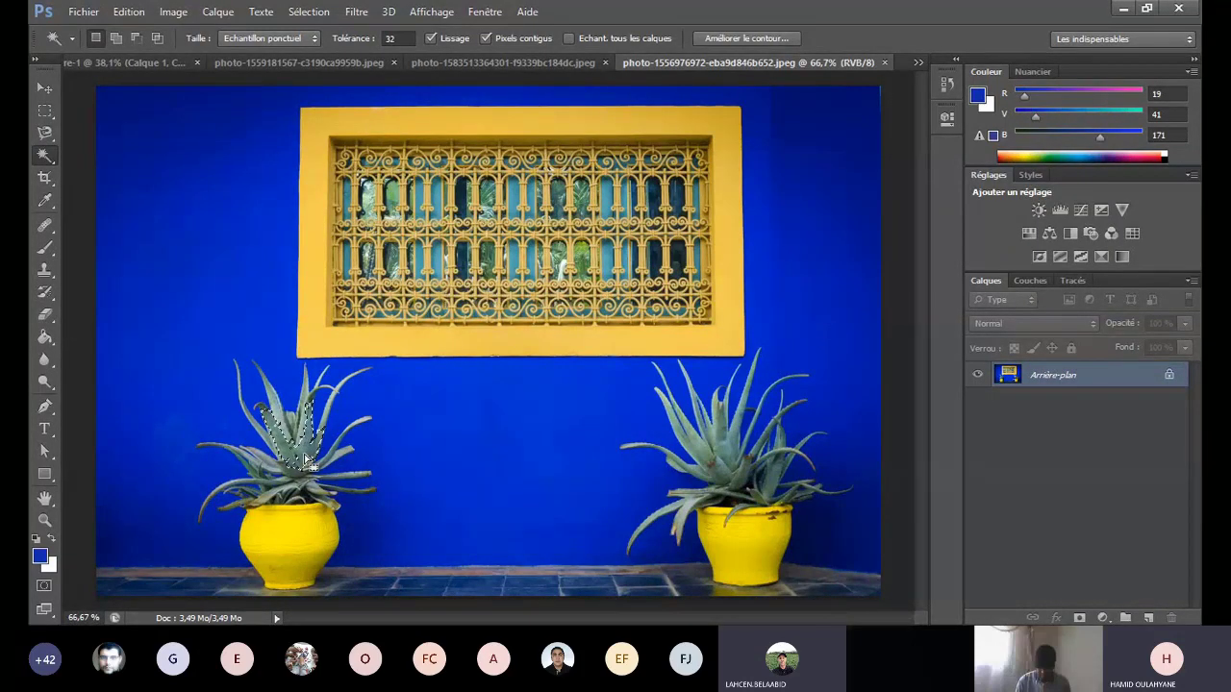
{"action": "left_click", "coordinate": [305, 473], "text": "shift"}
Step: Replace the leaf selection with a Magic Wand selection of the curled tip of the left aloe's short leaf
{"action": "scroll", "coordinate": [306, 473], "scroll_direction": "up", "scroll_amount": 4}
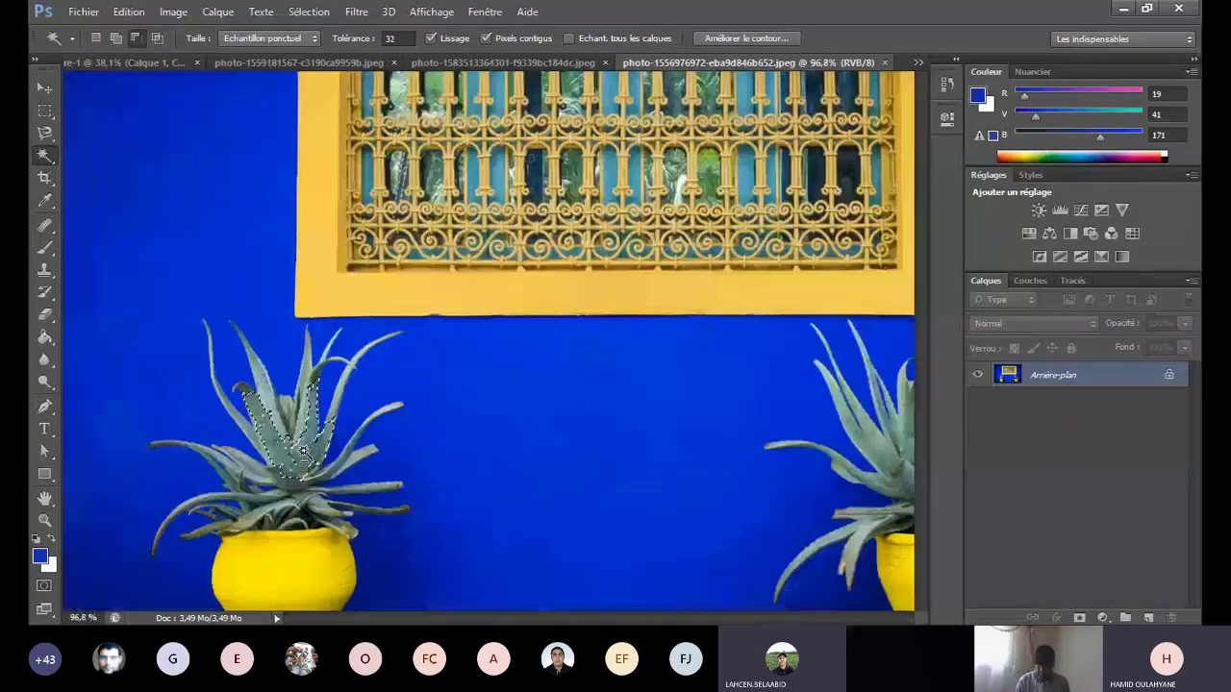
{"action": "scroll", "coordinate": [304, 452], "scroll_direction": "up", "scroll_amount": 2}
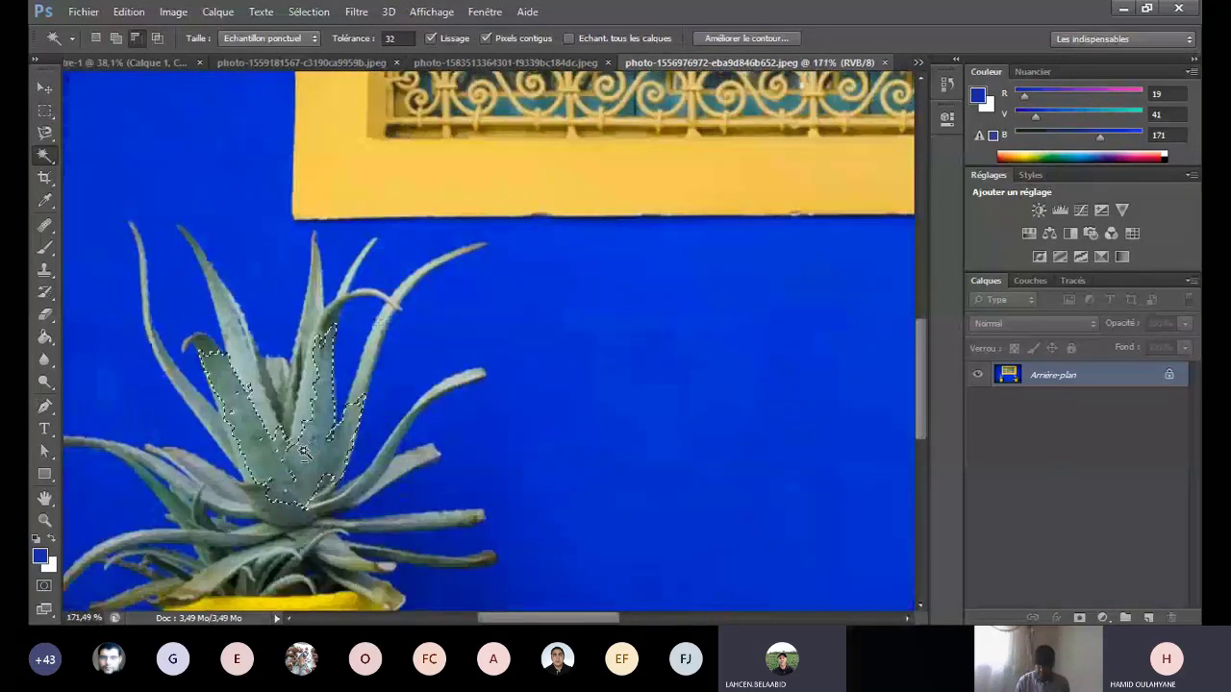
{"action": "scroll", "coordinate": [304, 452], "scroll_direction": "up", "scroll_amount": 2}
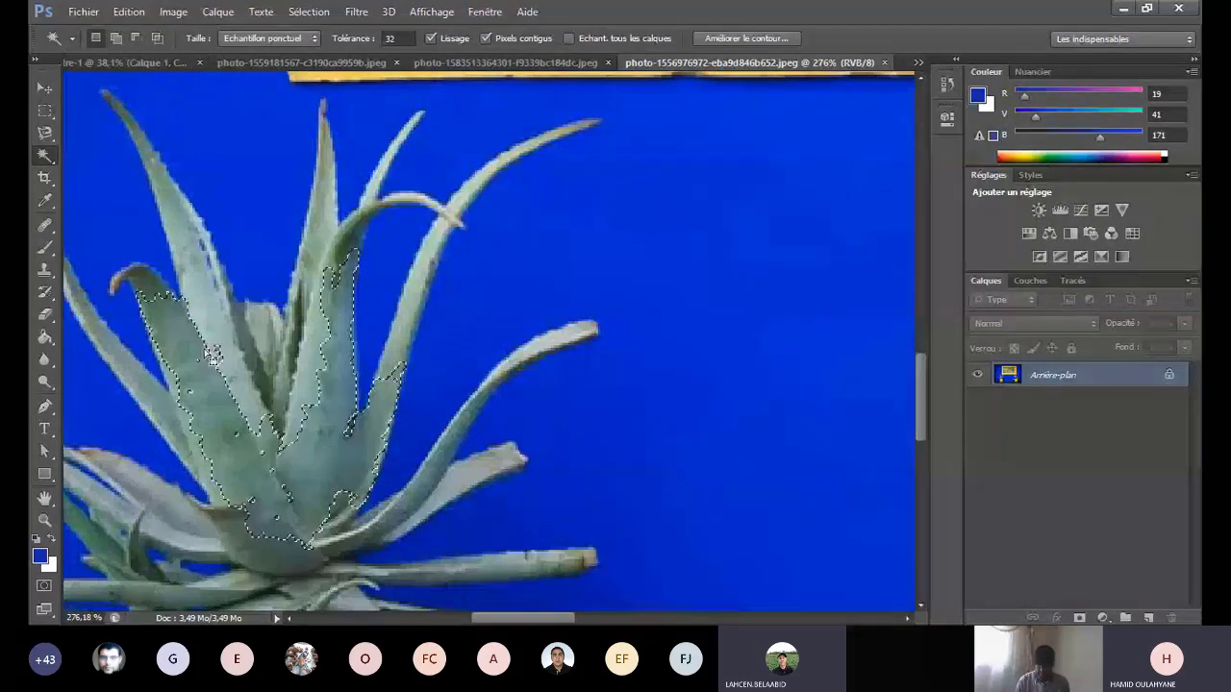
{"action": "left_click", "coordinate": [121, 279]}
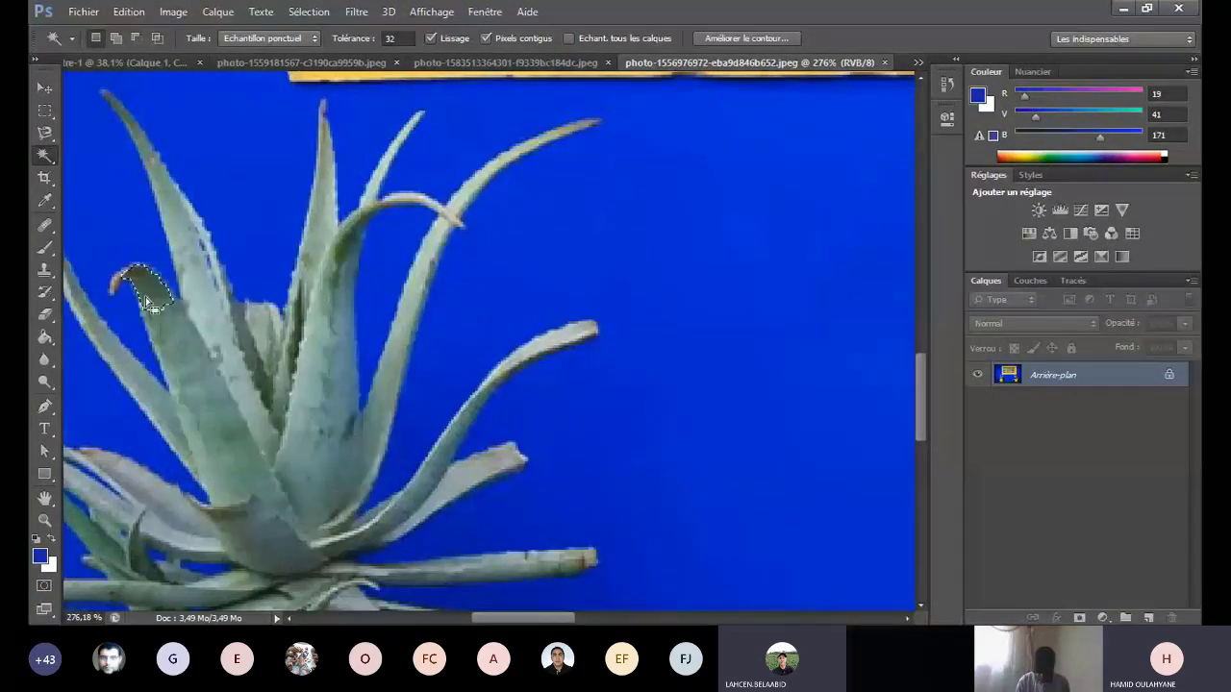
{"action": "key", "text": "ctrl+d"}
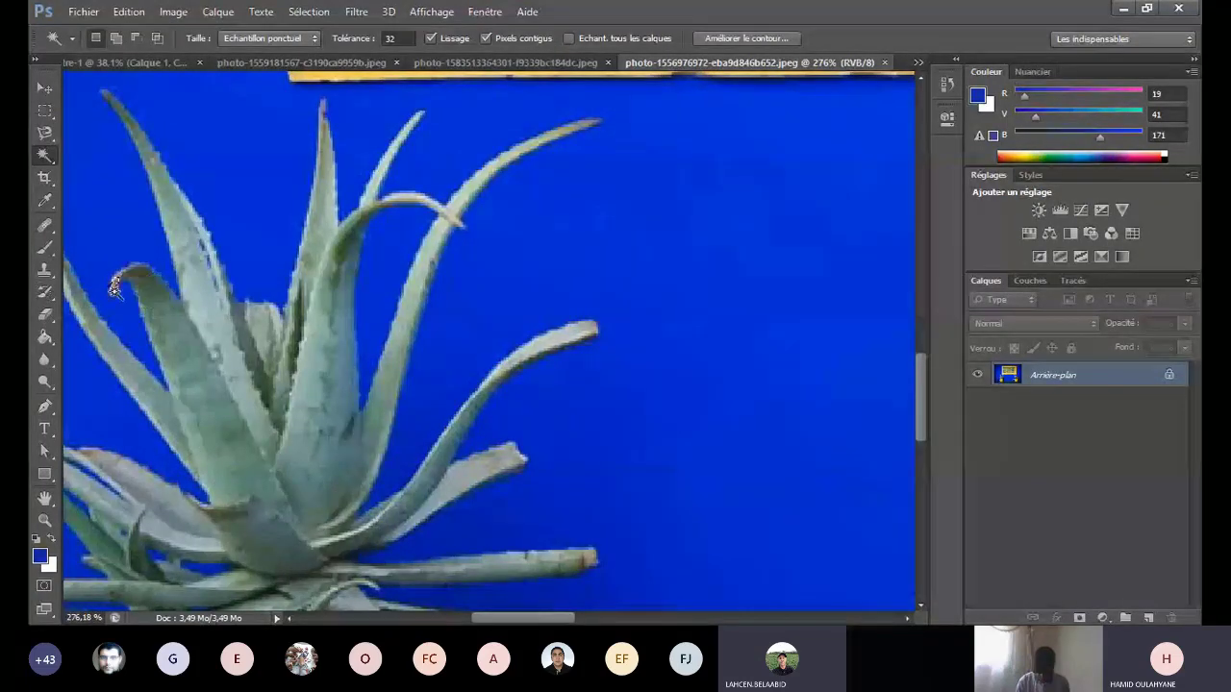
{"action": "left_click", "coordinate": [114, 285]}
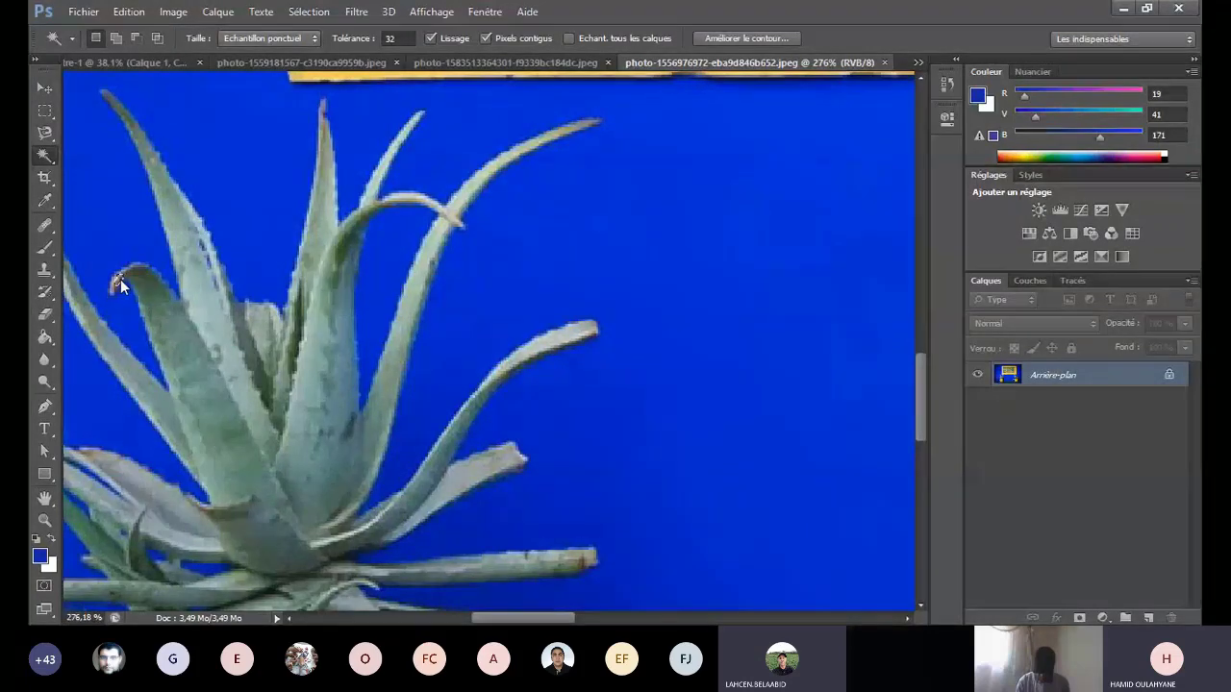
Step: Extend the selection from the curled tip across the aloe's central leaves using the Quick Selection tool with a 4 px brush
{"action": "right_click", "coordinate": [44, 155]}
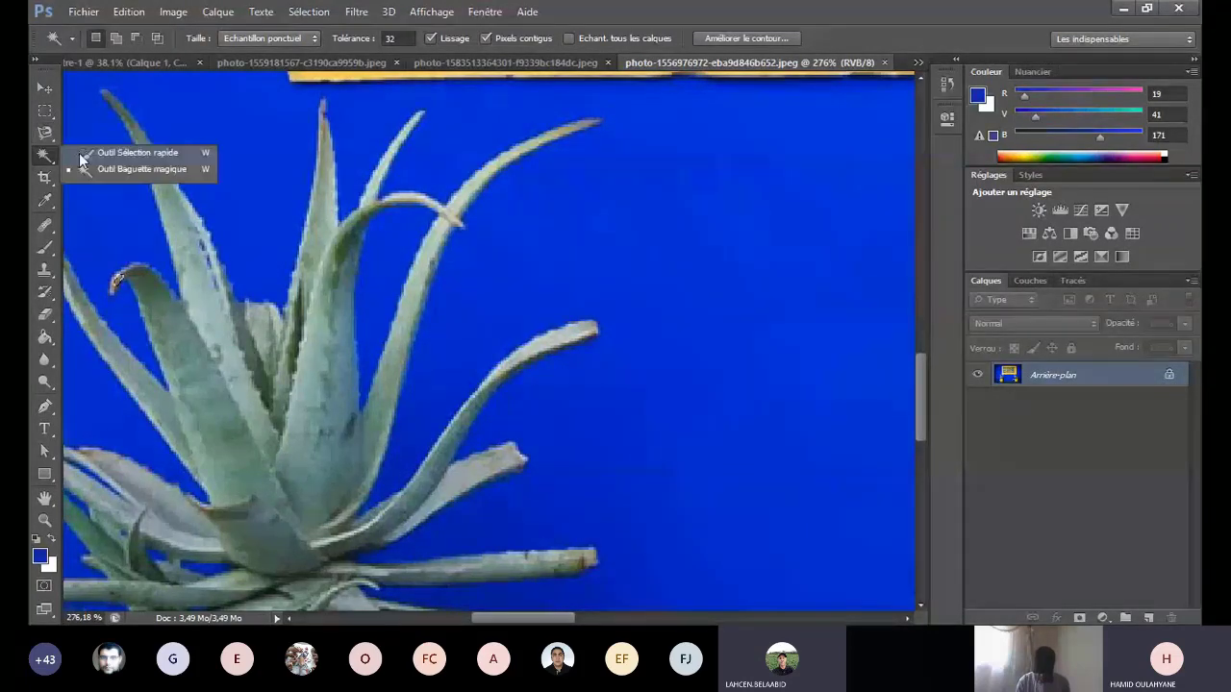
{"action": "left_click", "coordinate": [84, 153]}
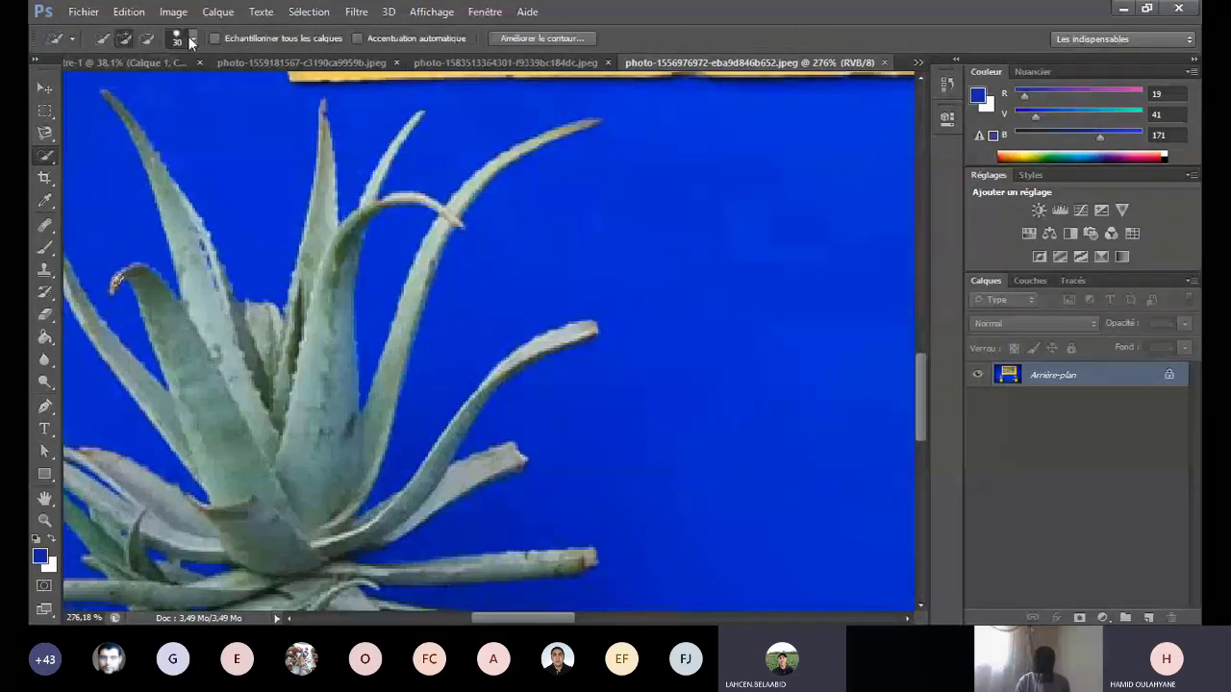
{"action": "left_click", "coordinate": [192, 38]}
{"action": "left_click", "coordinate": [103, 91]}
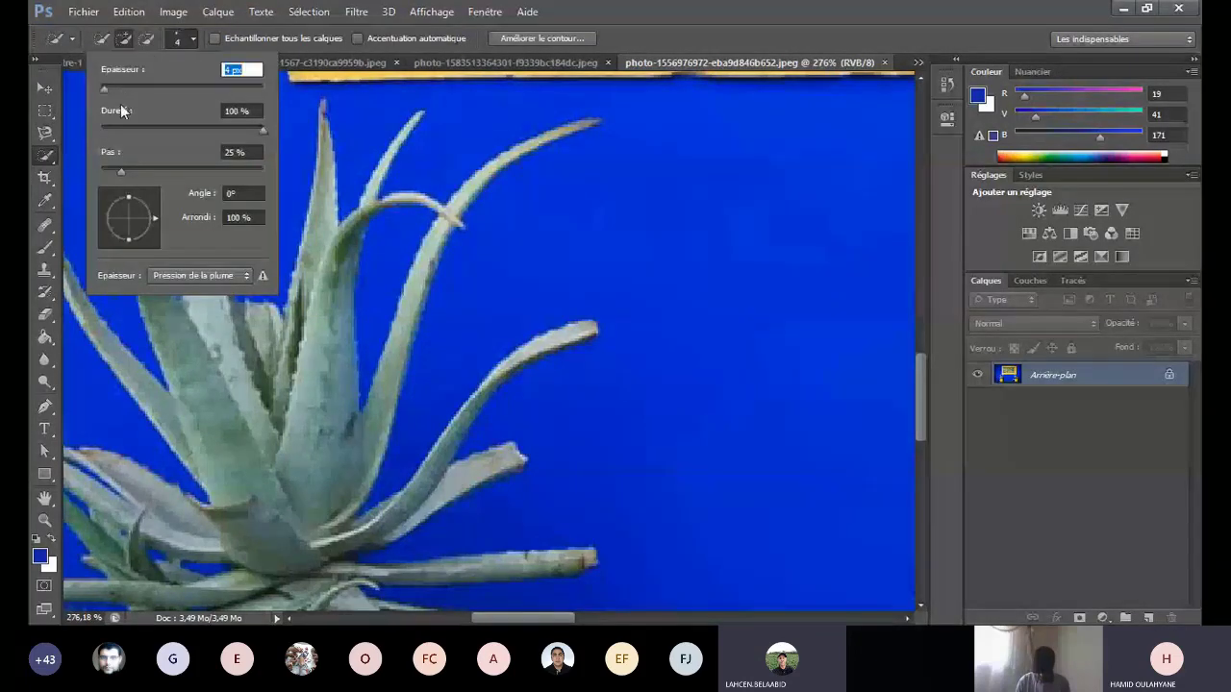
{"action": "left_click", "coordinate": [160, 311]}
{"action": "mouse_move", "coordinate": [115, 282]}
{"action": "left_mouse_down"}
{"action": "mouse_move", "coordinate": [133, 276]}
{"action": "mouse_move", "coordinate": [121, 296]}
{"action": "left_mouse_up"}
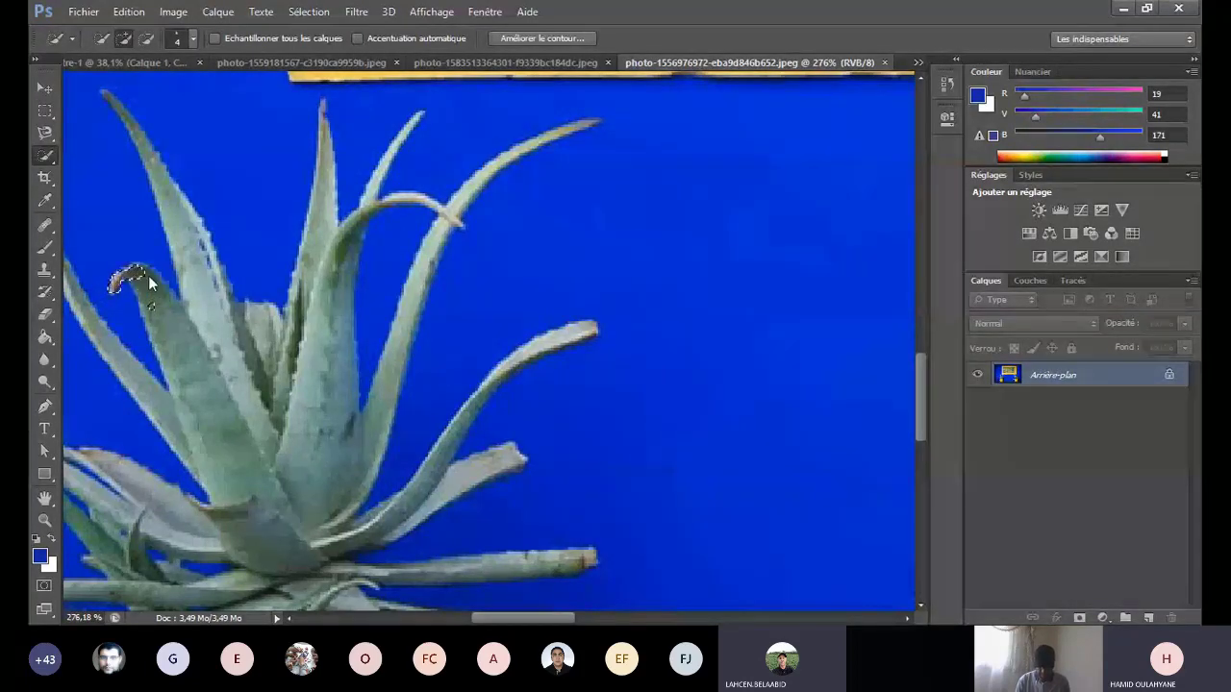
{"action": "left_click_drag", "start_coordinate": [156, 286], "coordinate": [253, 486]}
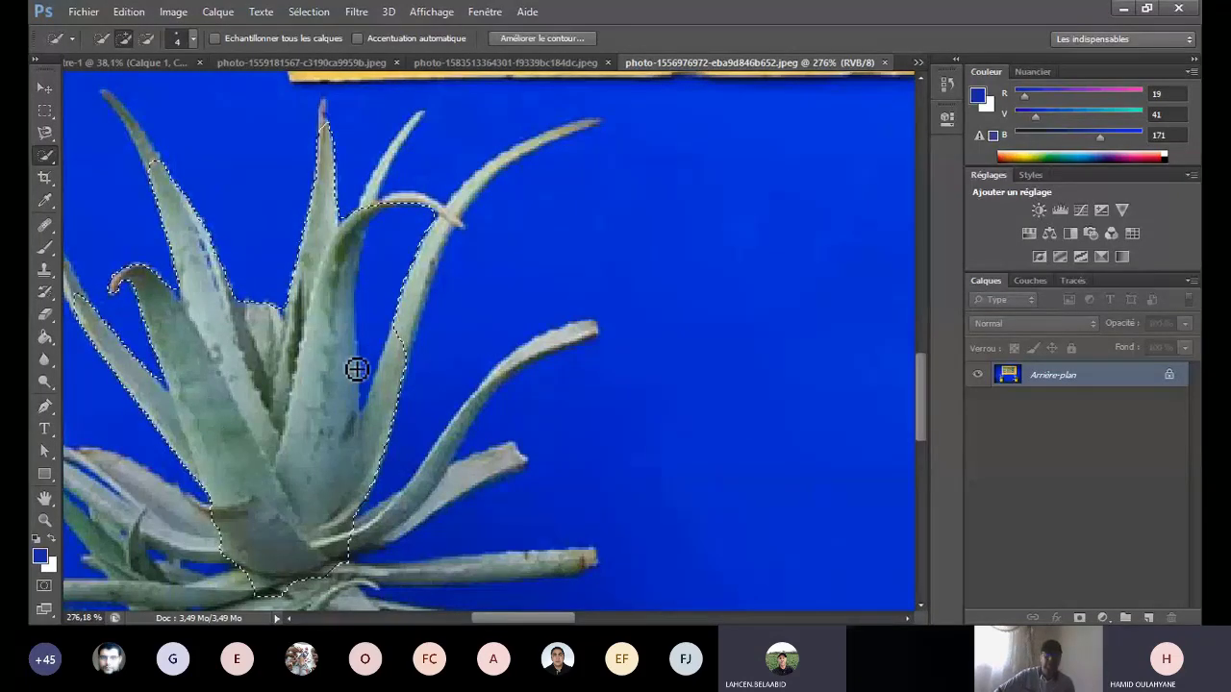
{"action": "scroll", "coordinate": [357, 370], "scroll_direction": "down", "scroll_amount": 1}
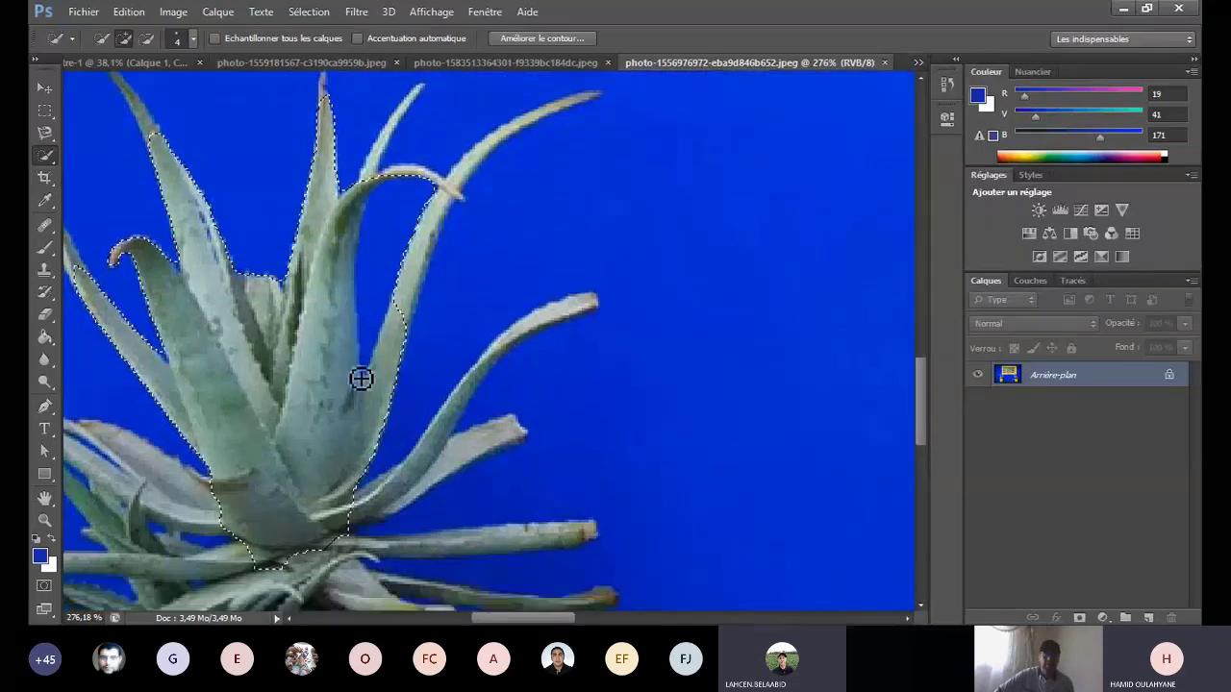
{"action": "left_click", "coordinate": [44, 157]}
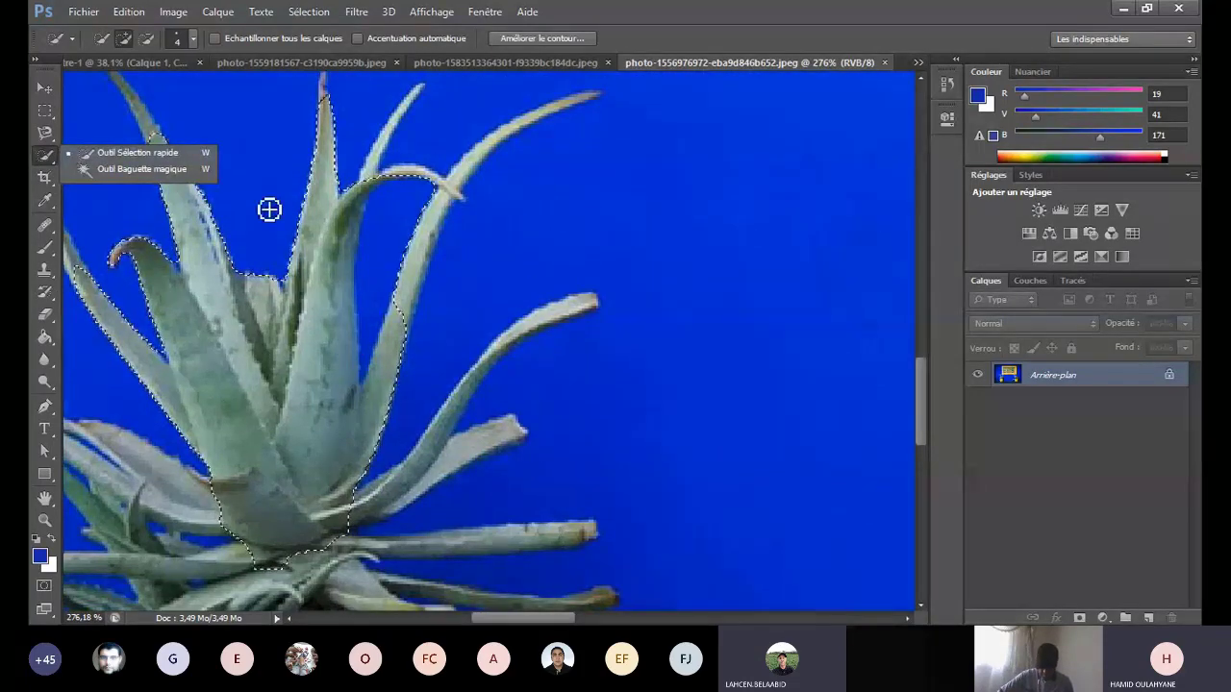
Step: Try a crop frame covering the whole photo, then pull in its left corners with the Crop tool
{"action": "scroll", "coordinate": [342, 227], "scroll_direction": "down", "scroll_amount": 6}
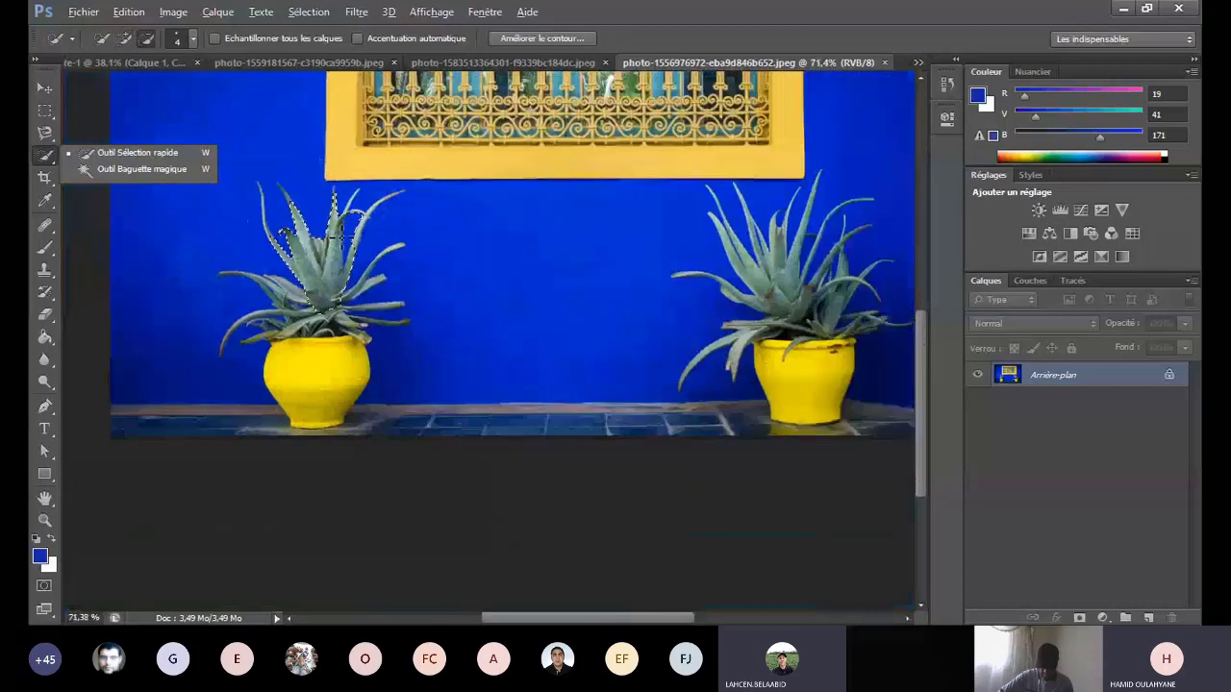
{"action": "scroll", "coordinate": [332, 236], "scroll_direction": "down", "scroll_amount": 1}
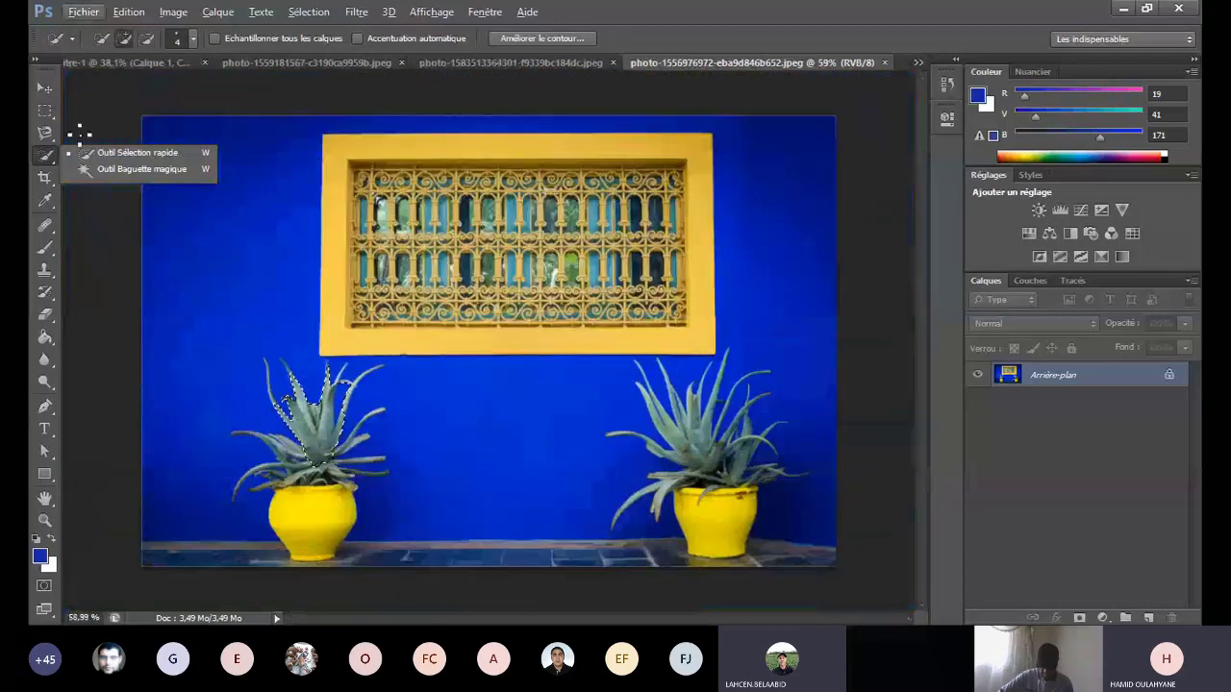
{"action": "left_click", "coordinate": [40, 181]}
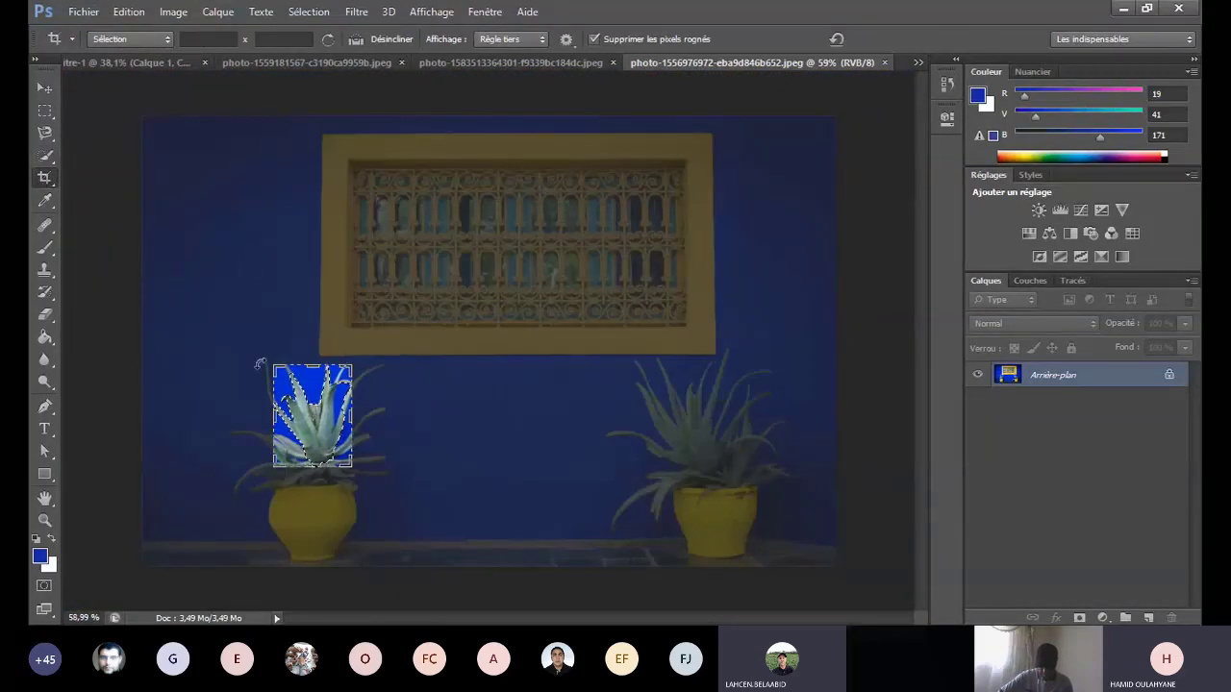
{"action": "left_click_drag", "start_coordinate": [274, 367], "coordinate": [209, 241]}
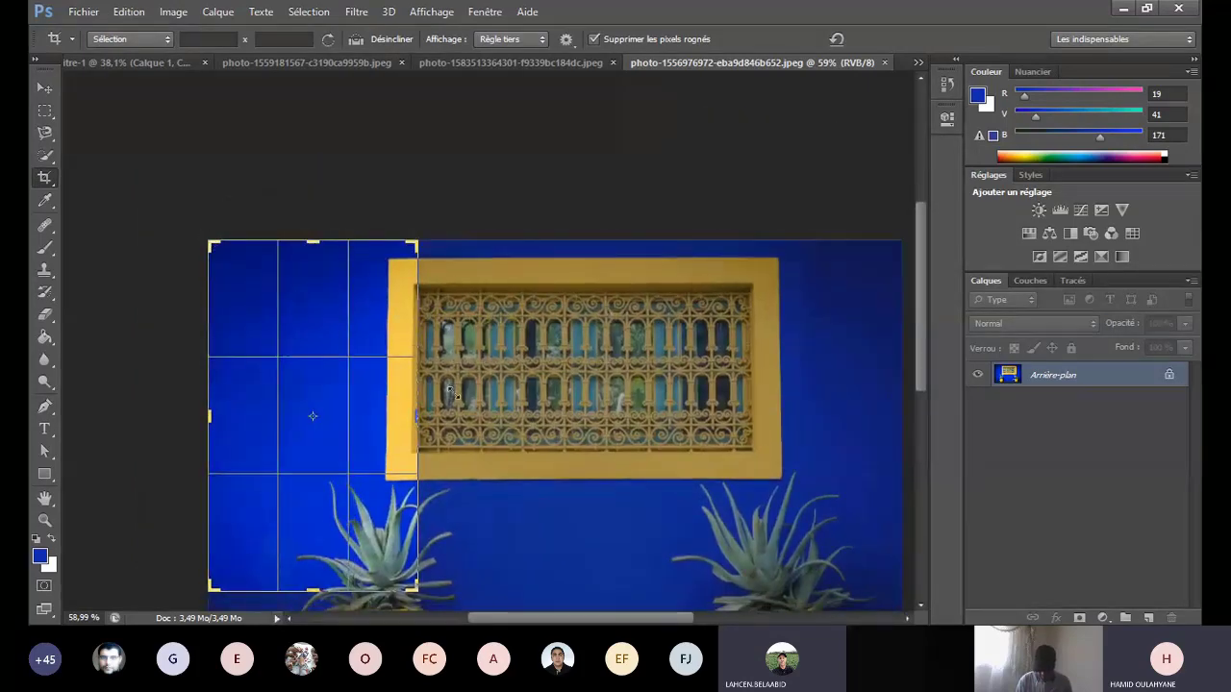
{"action": "left_click_drag", "start_coordinate": [415, 480], "coordinate": [654, 527]}
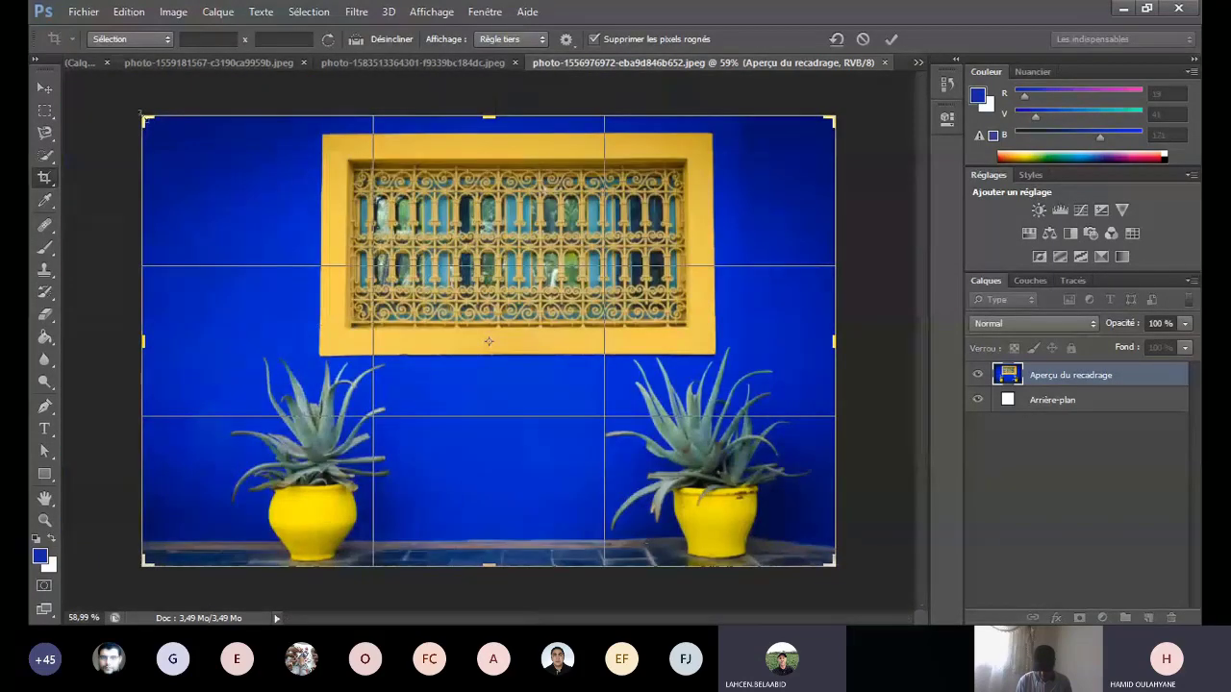
{"action": "left_click_drag", "start_coordinate": [144, 111], "coordinate": [228, 122]}
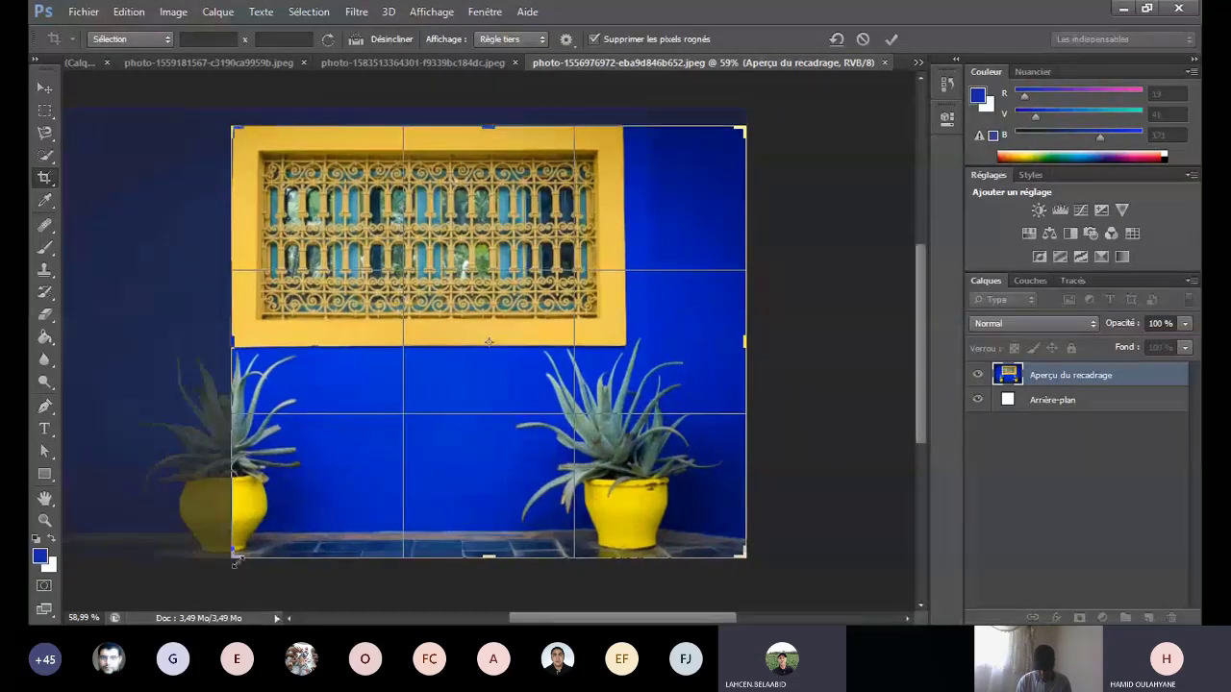
{"action": "left_click_drag", "start_coordinate": [236, 561], "coordinate": [231, 458]}
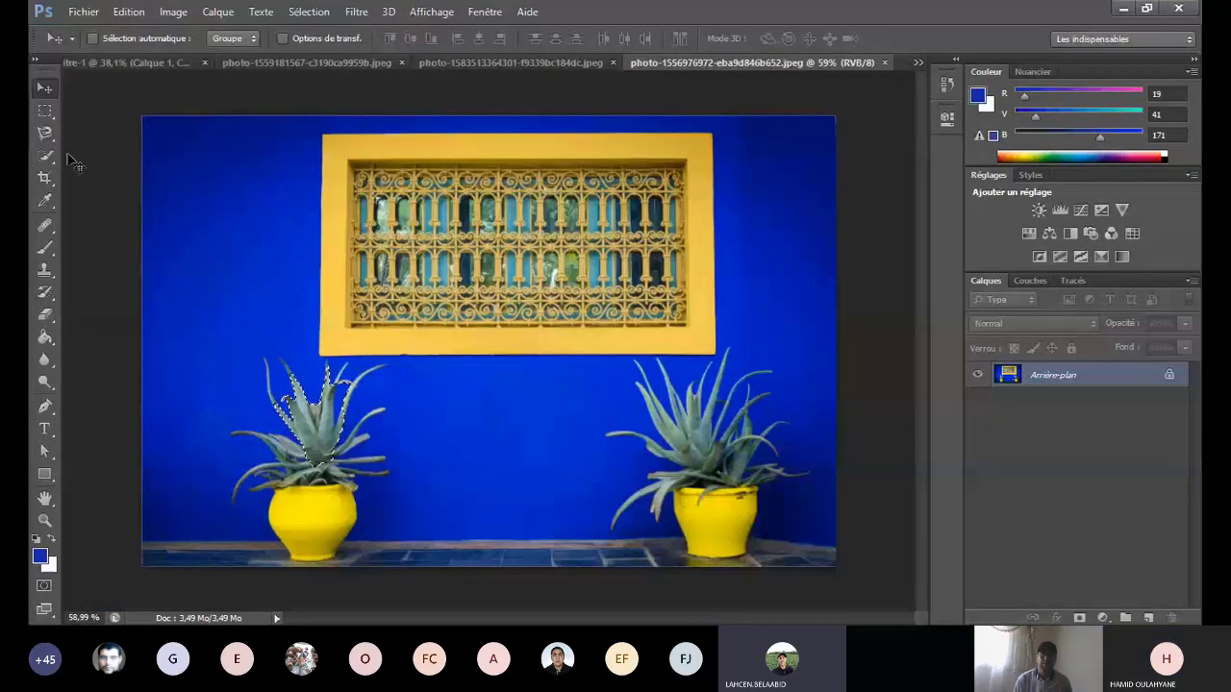
Step: Crop the photo to its left portion, keeping the left potted aloe and part of the yellow window
{"action": "left_click", "coordinate": [44, 177]}
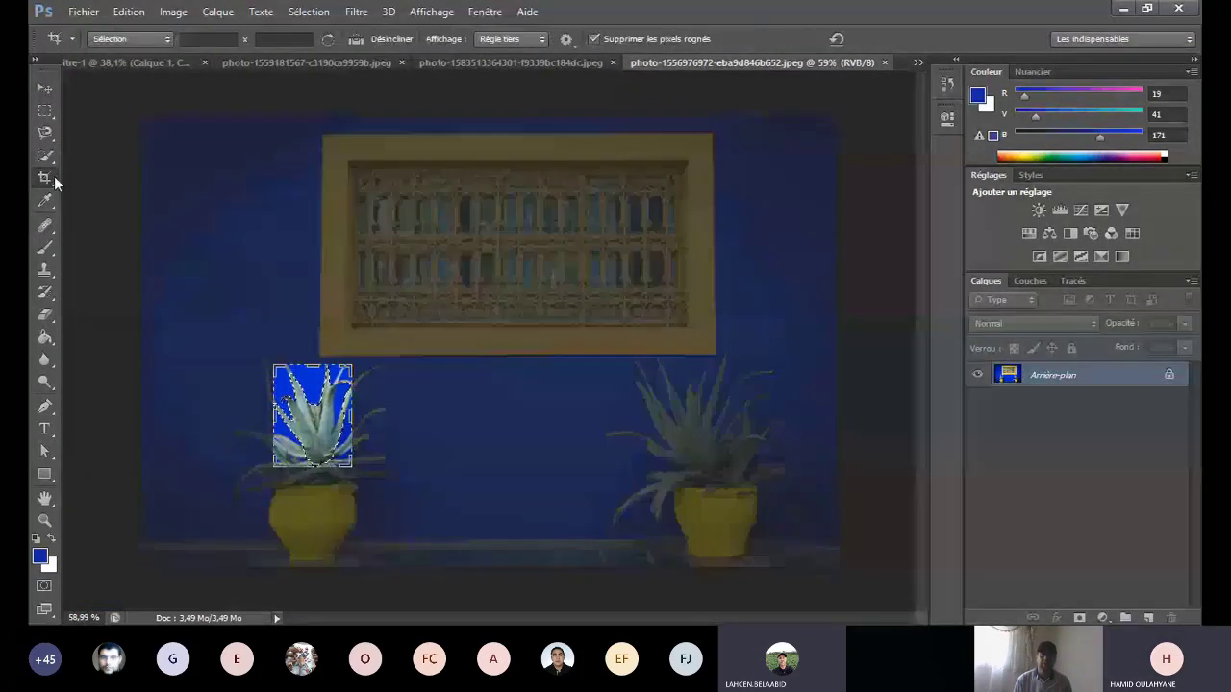
{"action": "left_click_drag", "start_coordinate": [272, 363], "coordinate": [212, 239]}
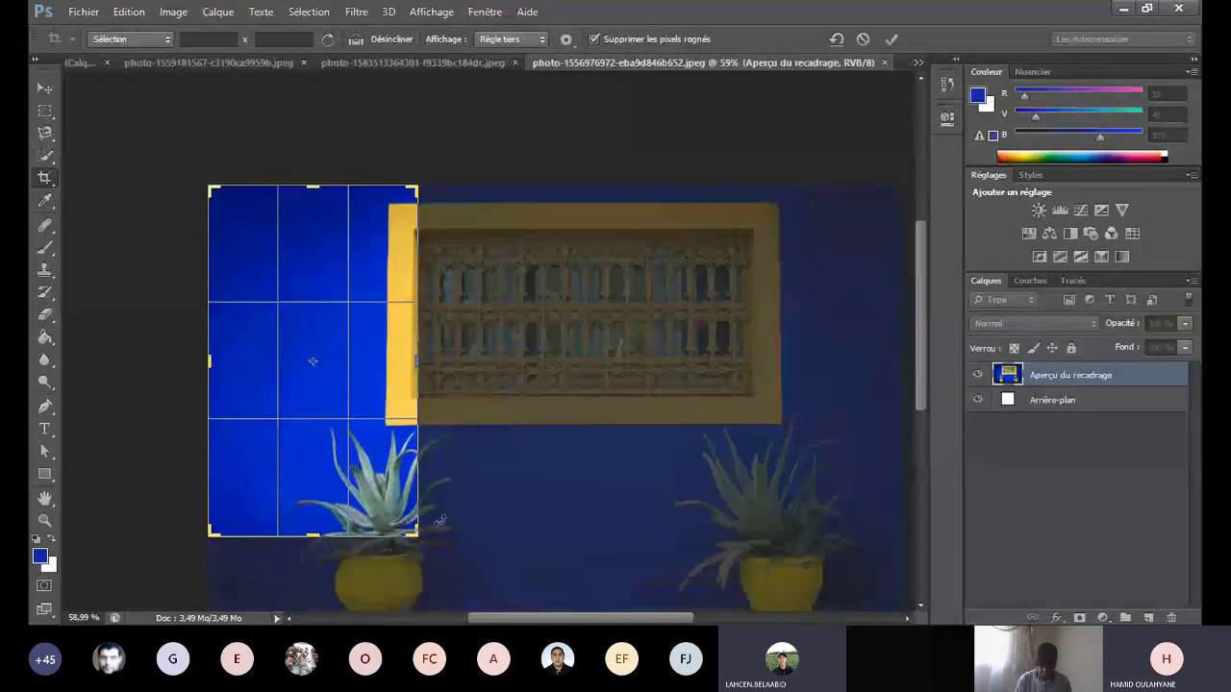
{"action": "left_click_drag", "start_coordinate": [424, 541], "coordinate": [468, 593]}
{"action": "double_click", "coordinate": [389, 401]}
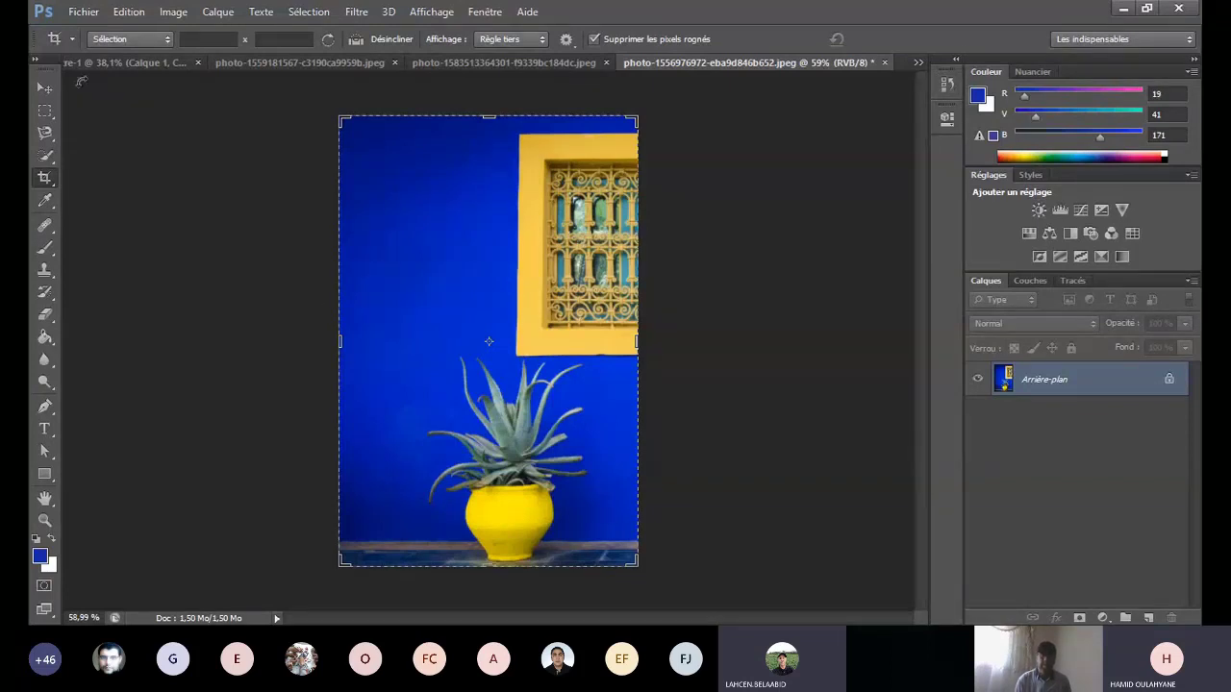
Step: Undo the crop of the aloe photo
{"action": "left_click", "coordinate": [45, 87]}
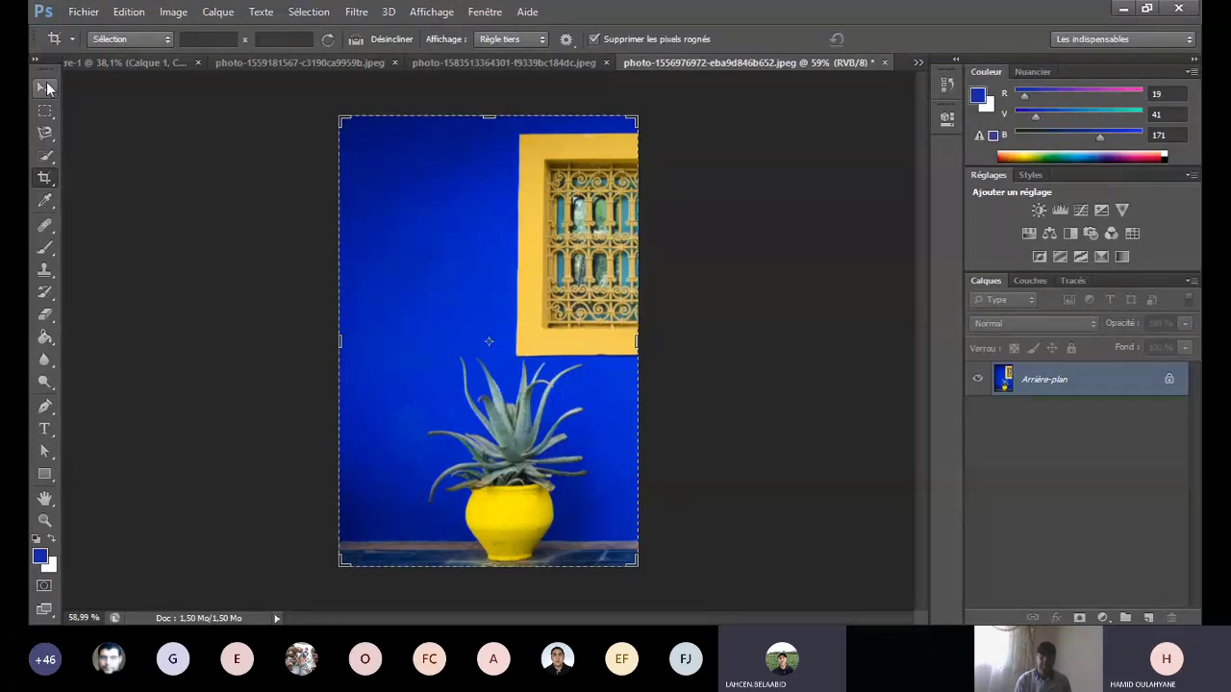
{"action": "left_click", "coordinate": [147, 14]}
{"action": "left_click", "coordinate": [190, 15]}
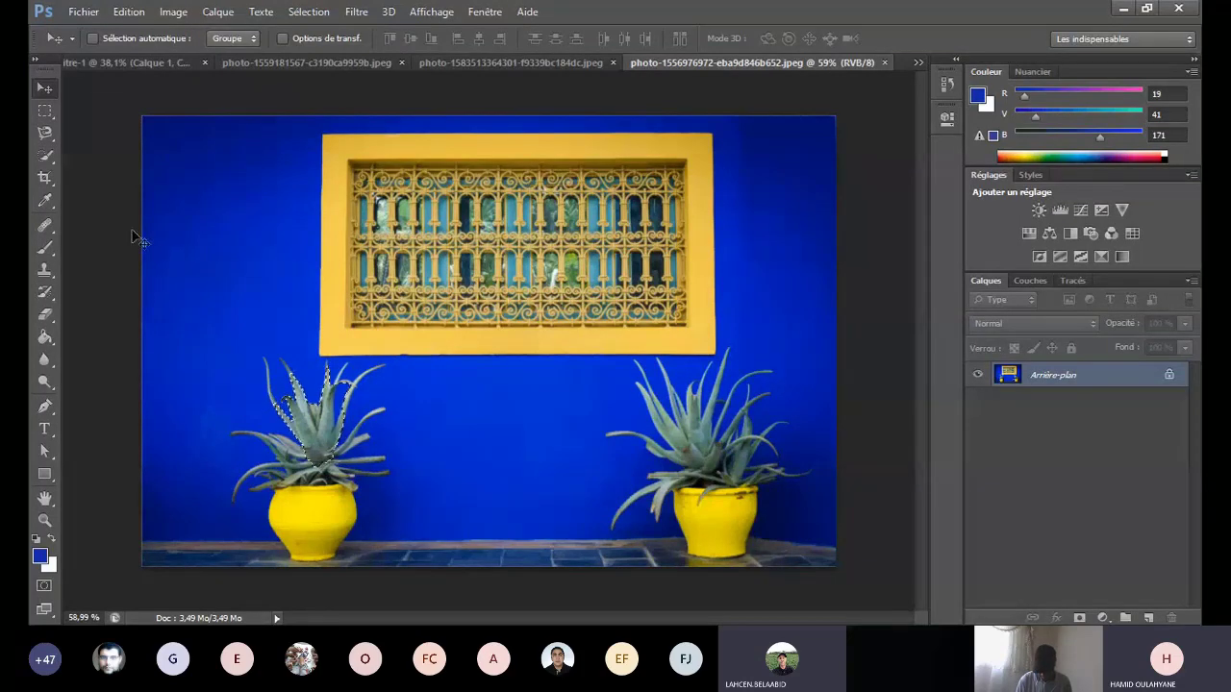
Step: Switch to the Sans titre-1 document and delete its Calque 1 and parrot photo layers
{"action": "left_click", "coordinate": [45, 180]}
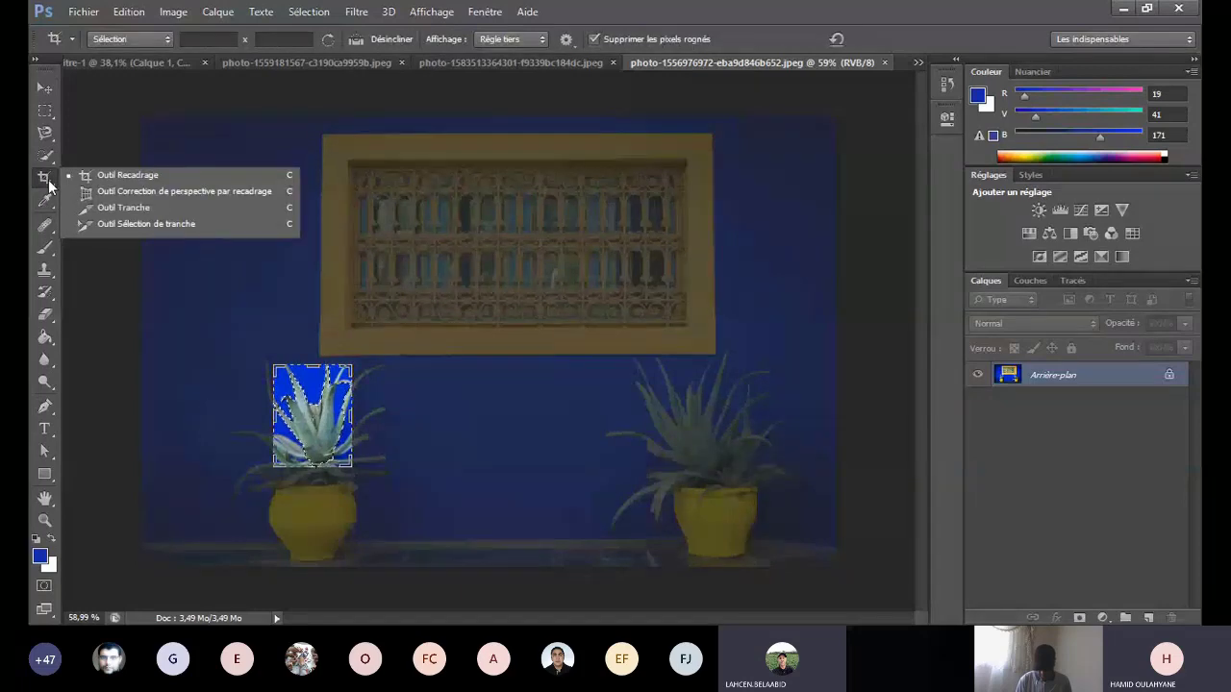
{"action": "left_click", "coordinate": [82, 67]}
{"action": "left_click", "coordinate": [82, 66]}
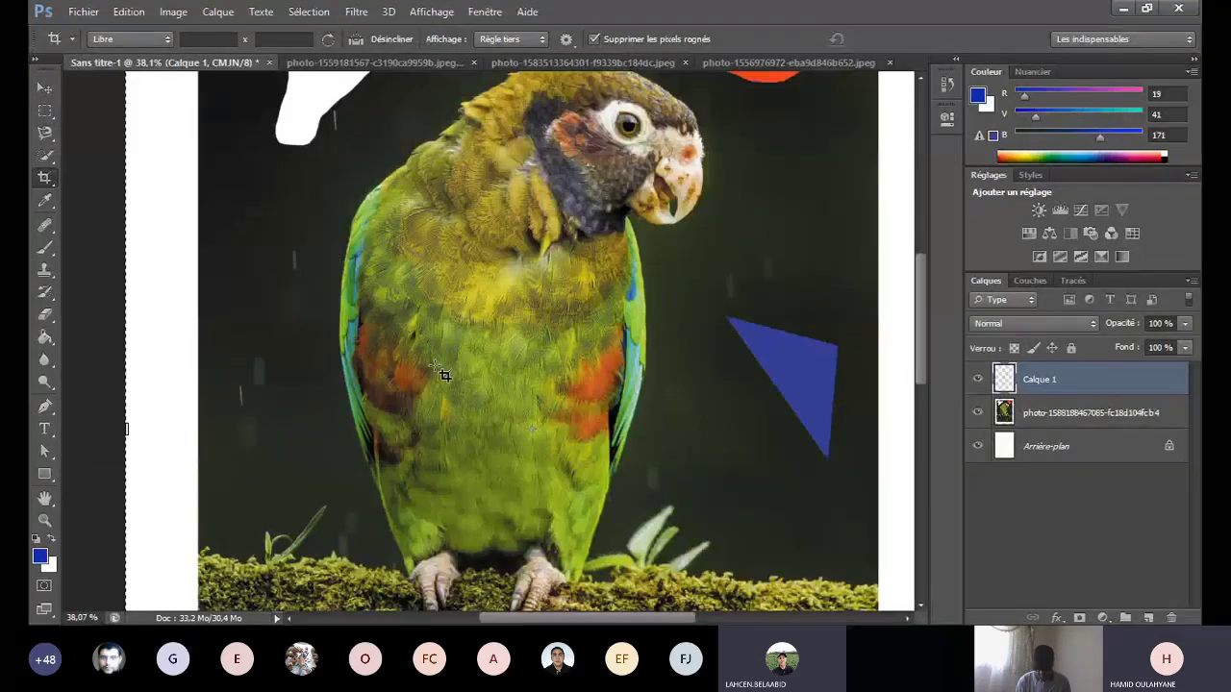
{"action": "scroll", "coordinate": [443, 375], "scroll_direction": "up", "scroll_amount": 2}
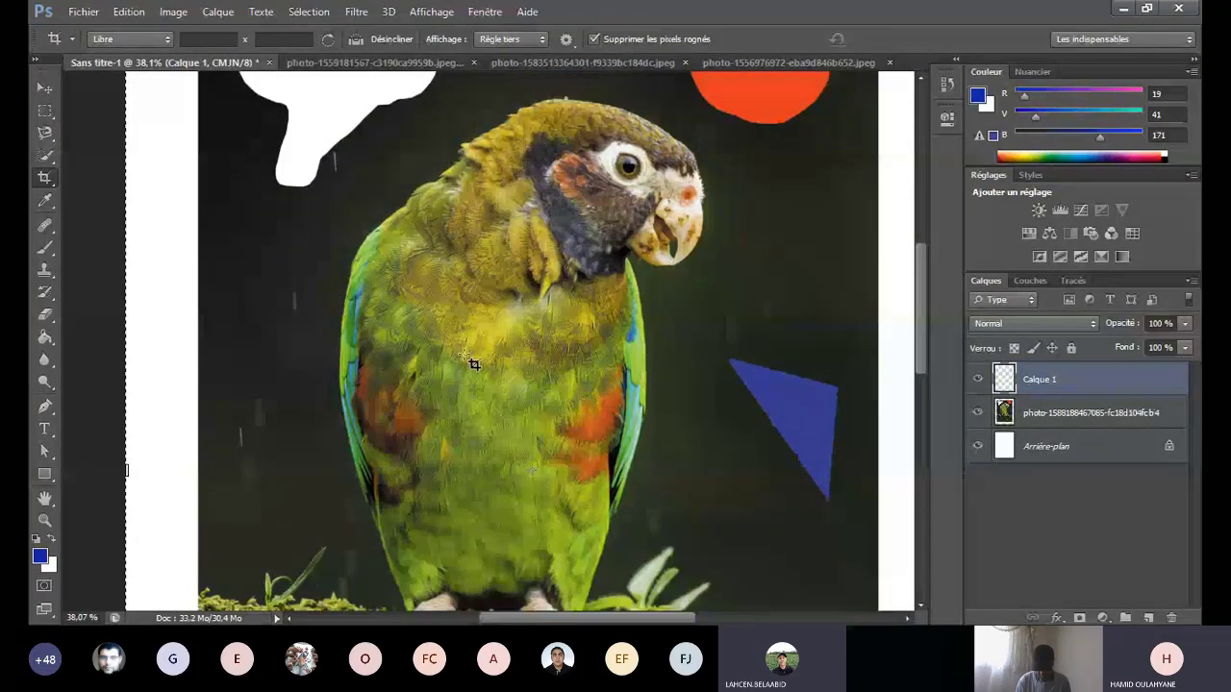
{"action": "scroll", "coordinate": [471, 364], "scroll_direction": "up", "scroll_amount": 2}
{"action": "key", "text": "Delete"}
{"action": "key", "text": "Delete"}
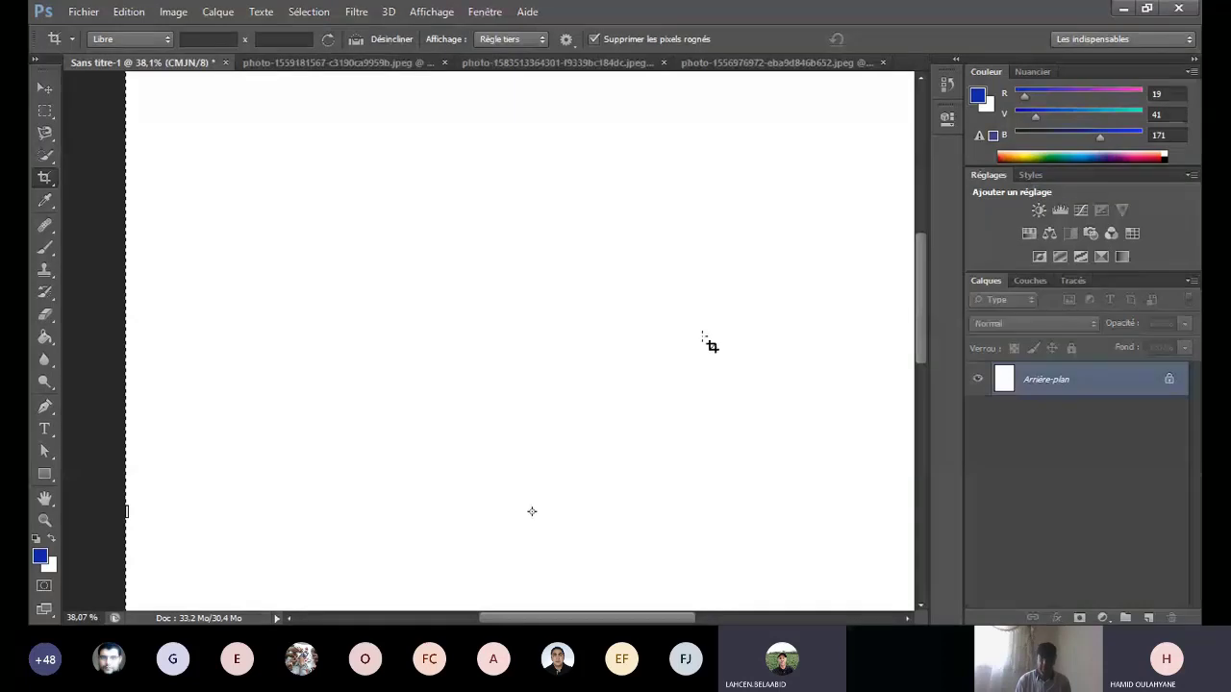
Step: Try the Slice tool by drawing a thin horizontal slice and a tiny slice near the top of the blank page
{"action": "key", "text": "ctrl+0"}
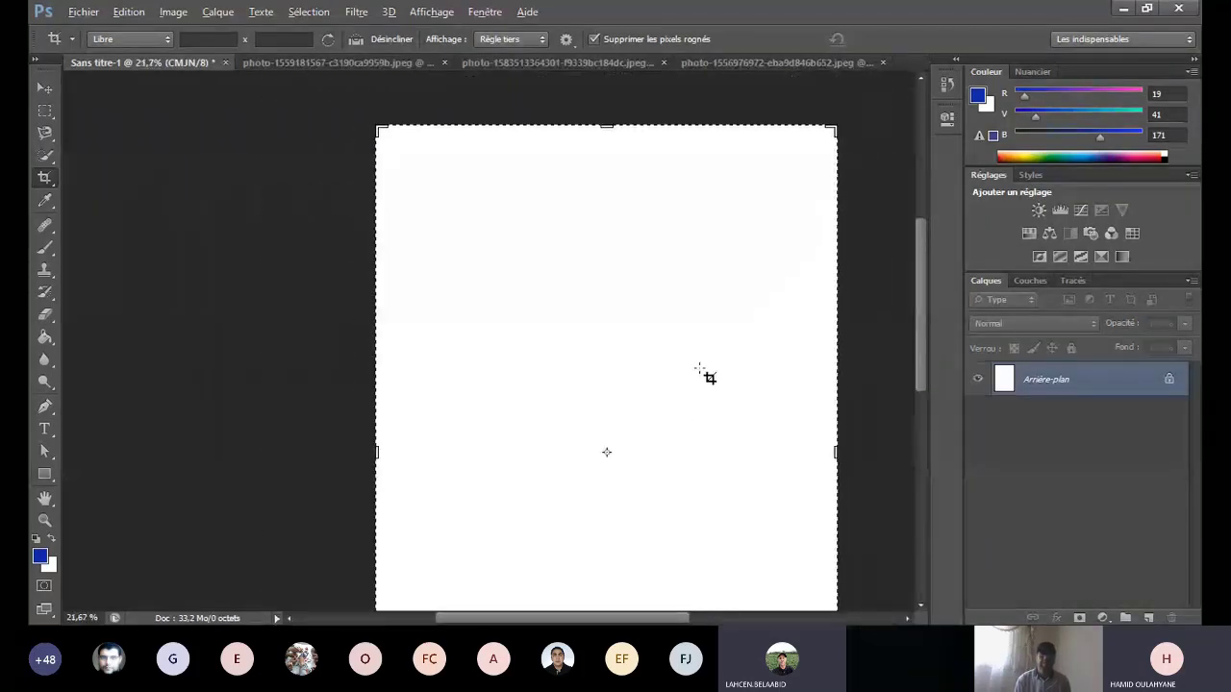
{"action": "key", "text": "alt"}
{"action": "right_click", "coordinate": [44, 177]}
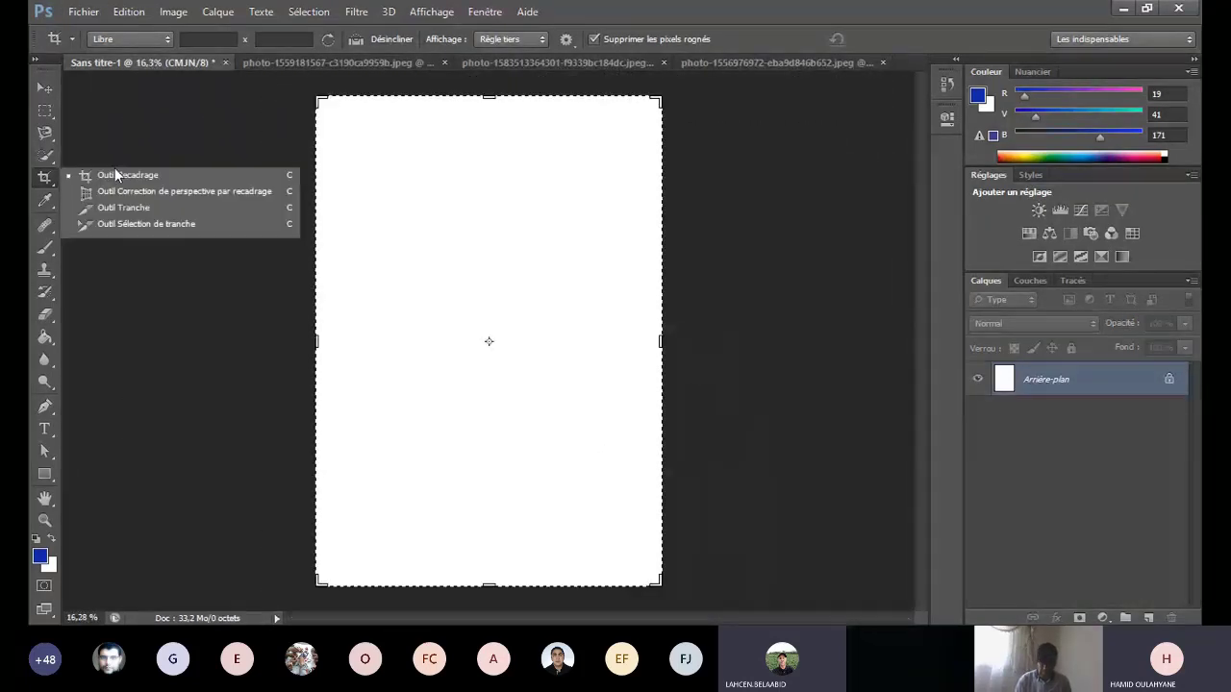
{"action": "left_click", "coordinate": [129, 214]}
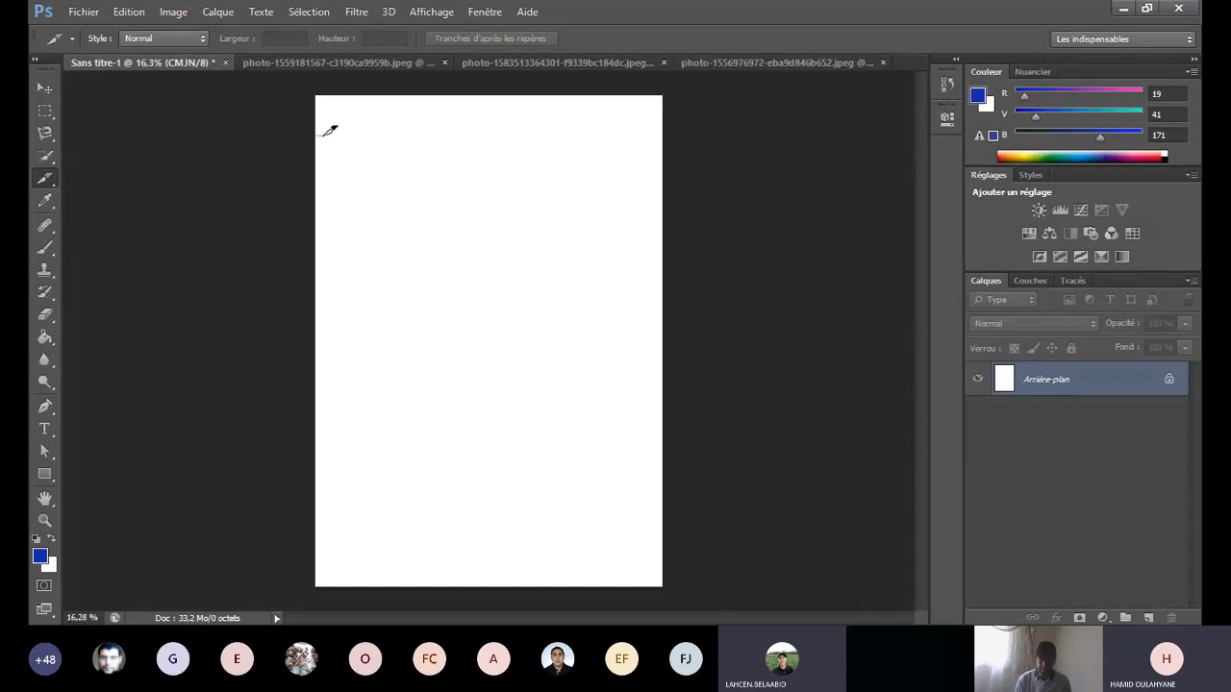
{"action": "left_click_drag", "start_coordinate": [324, 136], "coordinate": [401, 145]}
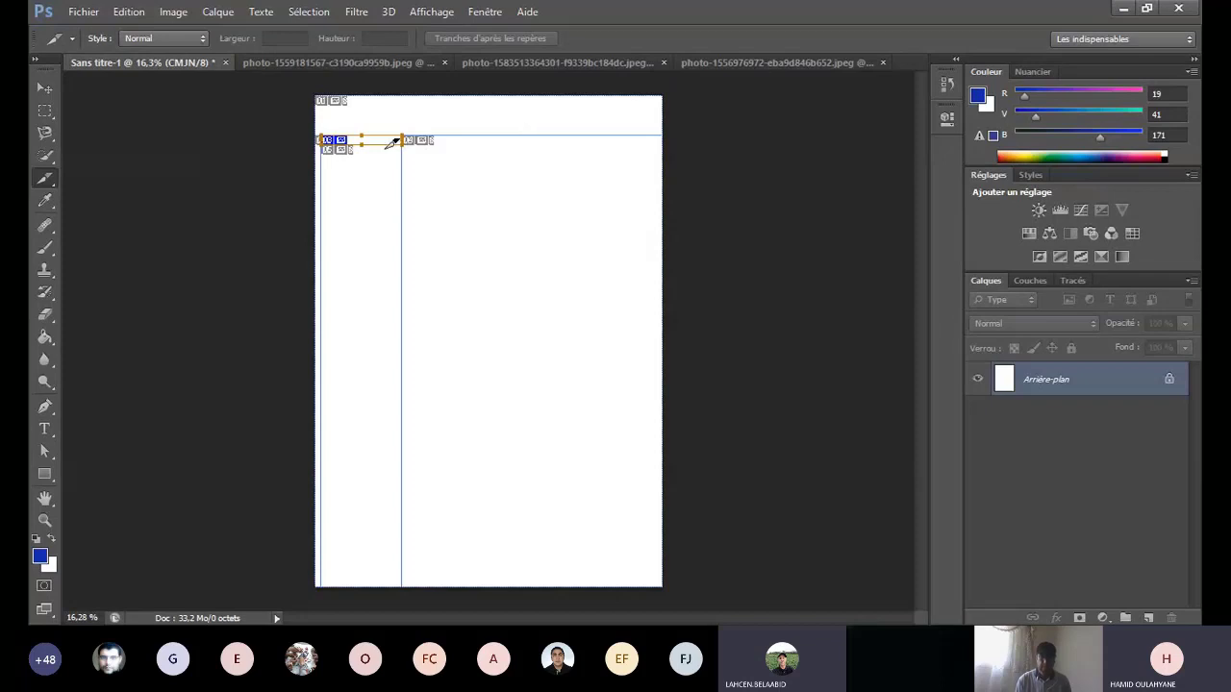
{"action": "left_click_drag", "start_coordinate": [439, 110], "coordinate": [450, 111]}
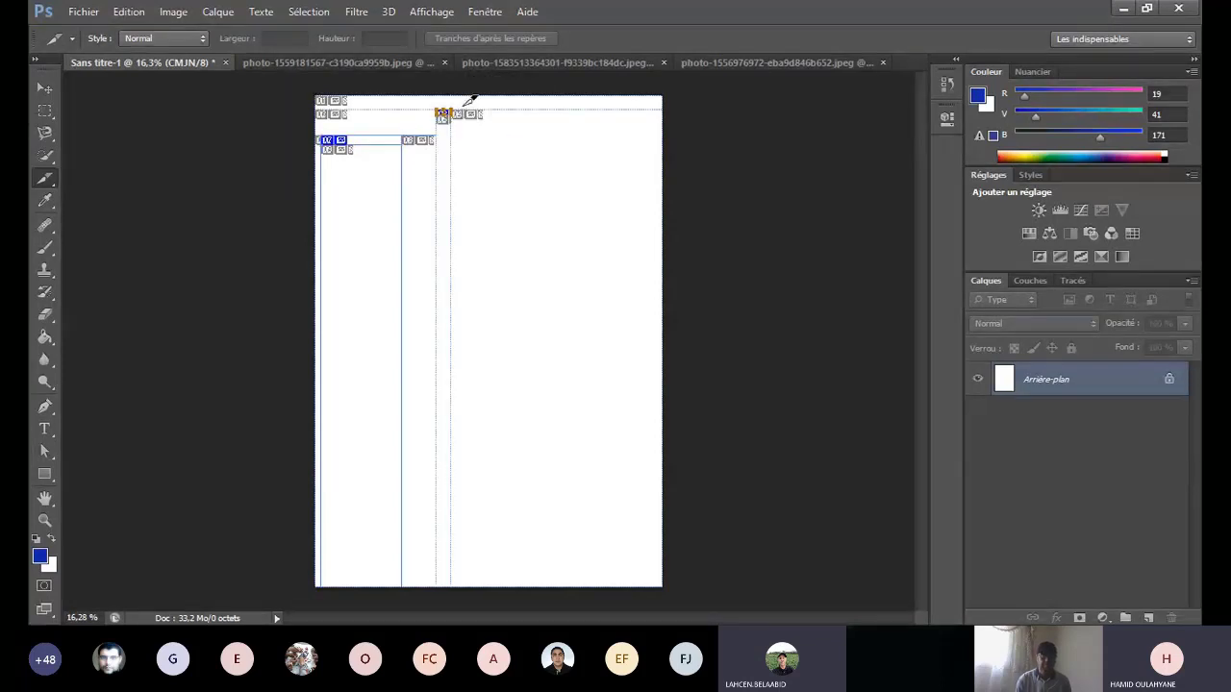
Step: Undo both trial slices on the blank page
{"action": "left_click", "coordinate": [128, 12]}
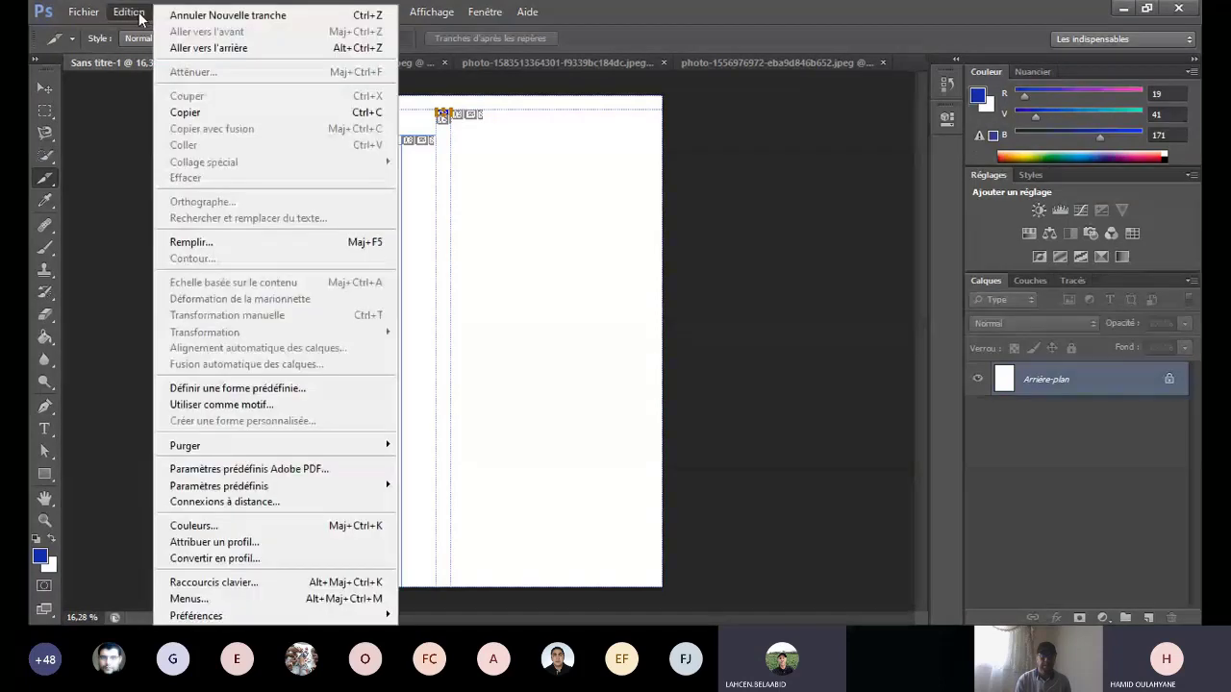
{"action": "left_click", "coordinate": [182, 15]}
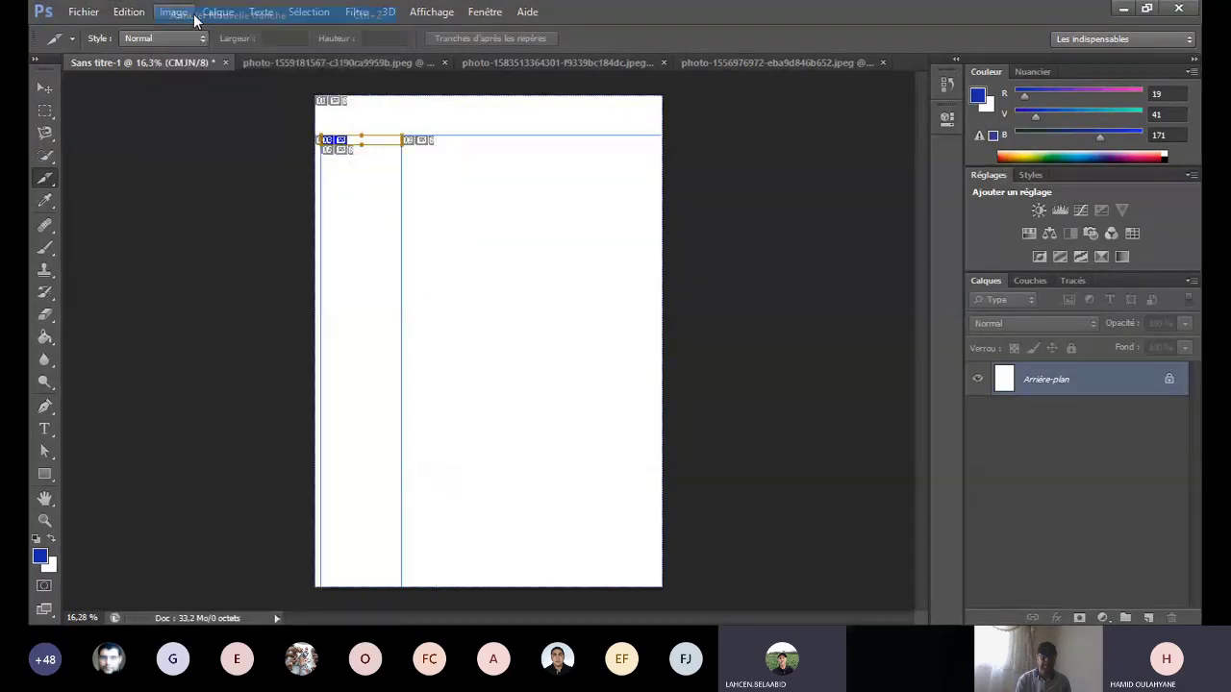
{"action": "left_click", "coordinate": [122, 14]}
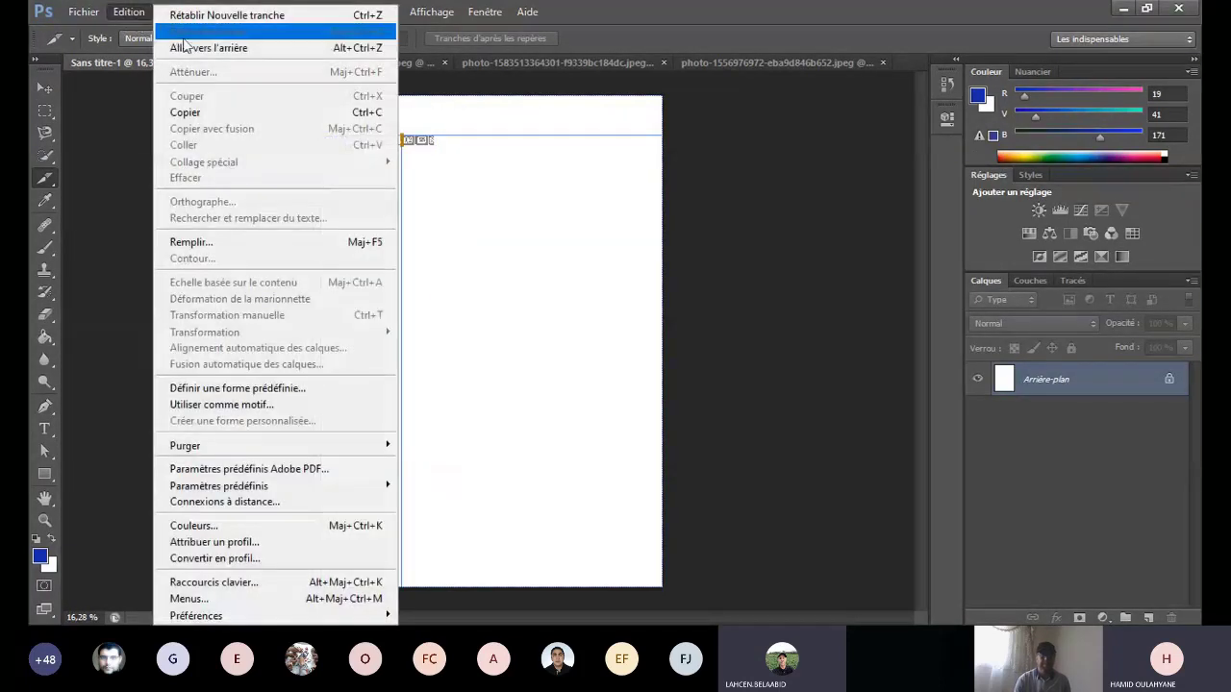
{"action": "left_click", "coordinate": [189, 48]}
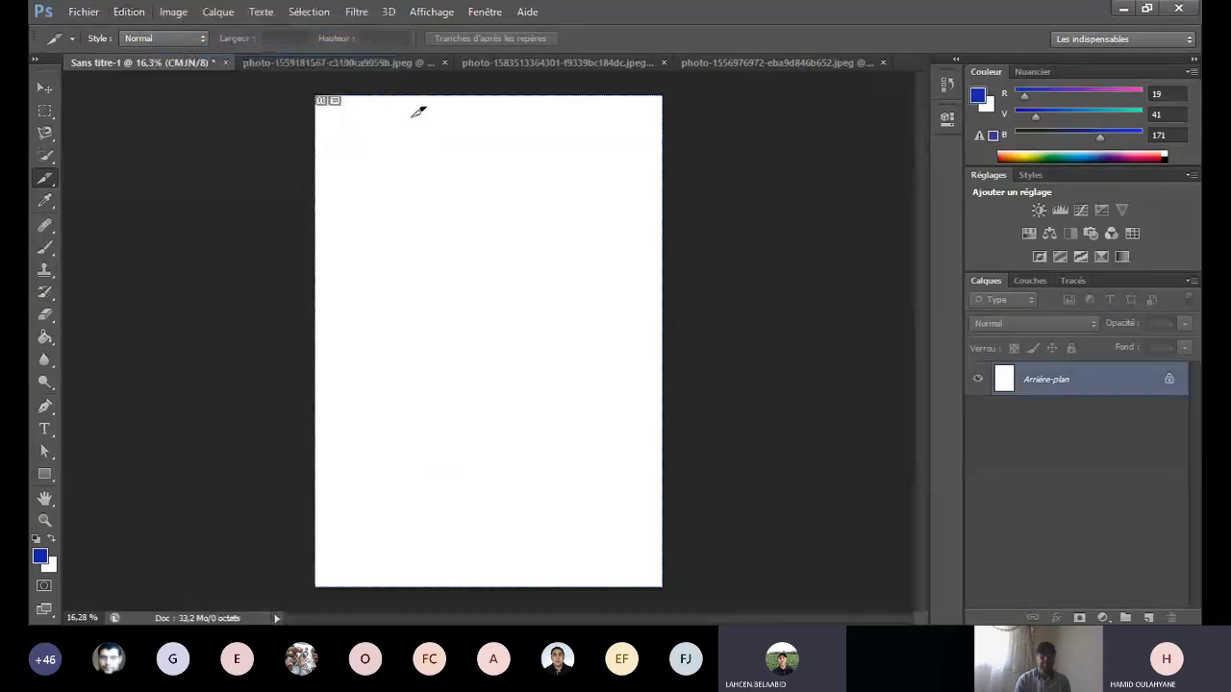
Step: Divide the top of the page into three stacked full-width slices: a thin band, a taller banner and another thin band
{"action": "left_click_drag", "start_coordinate": [320, 105], "coordinate": [663, 114]}
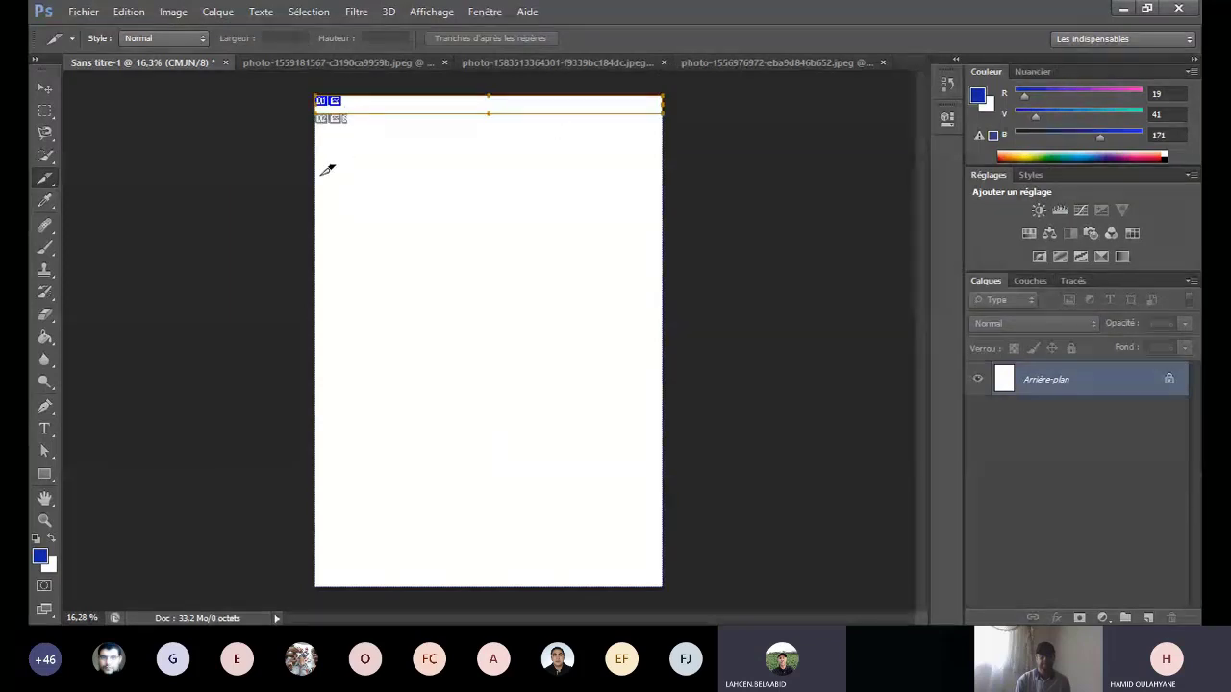
{"action": "left_click_drag", "start_coordinate": [324, 170], "coordinate": [606, 125]}
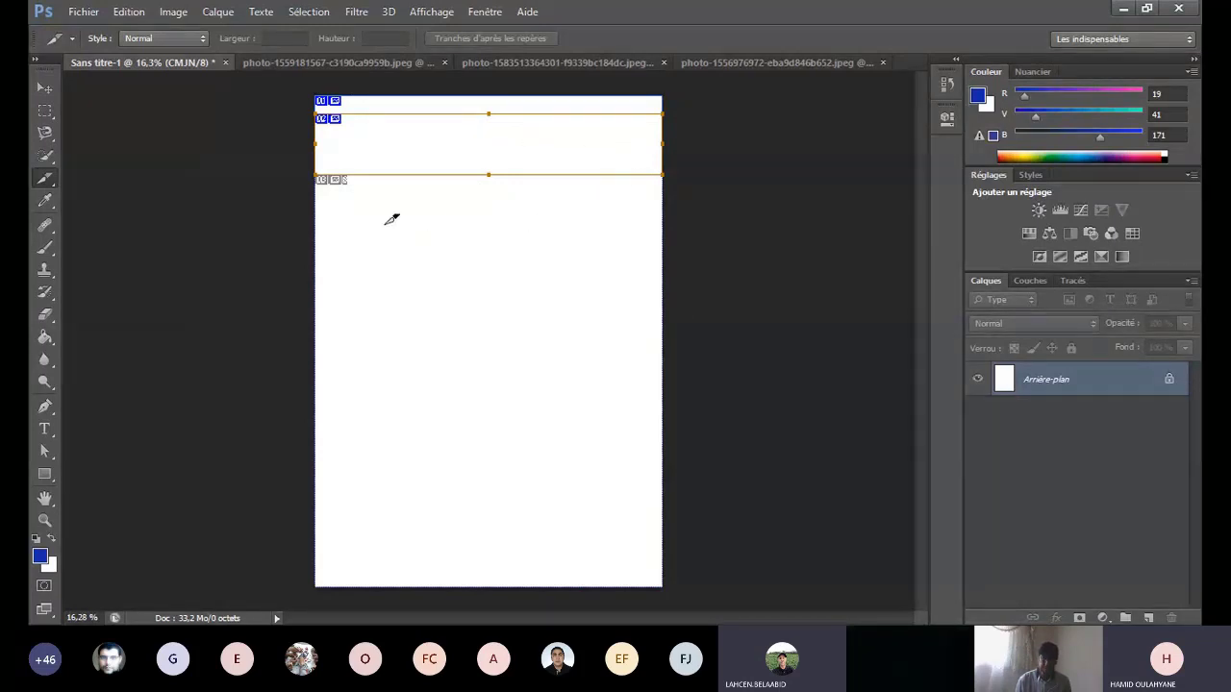
{"action": "left_click_drag", "start_coordinate": [321, 189], "coordinate": [663, 179]}
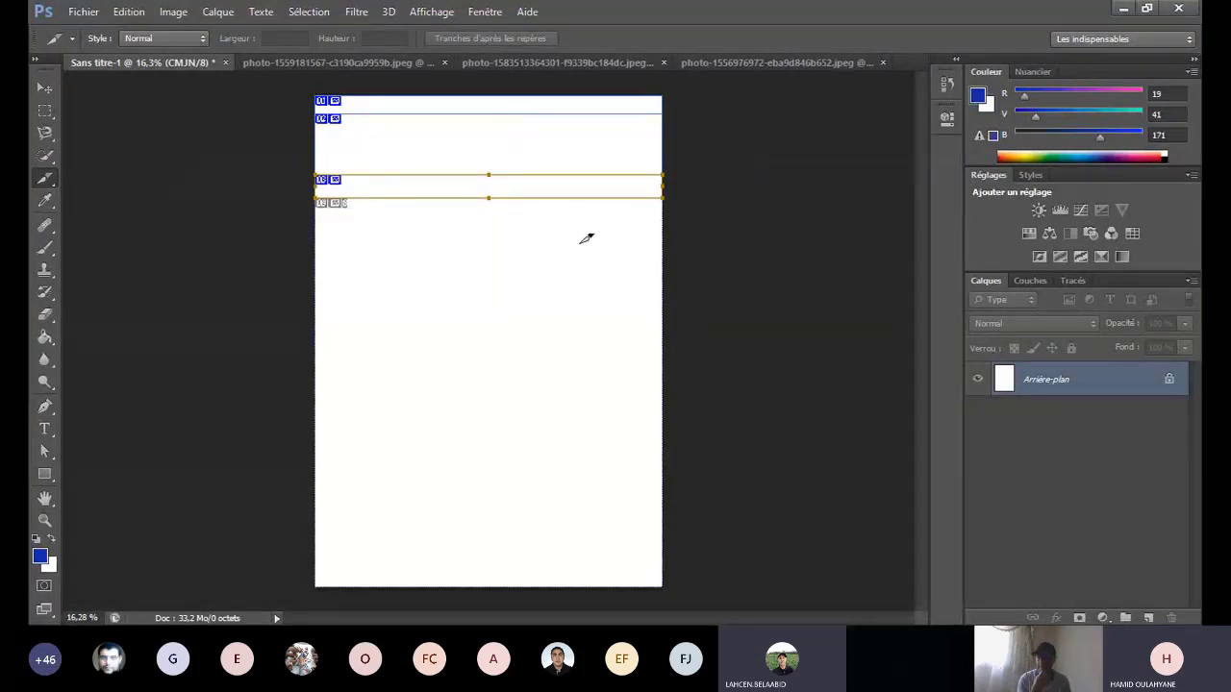
Step: Add right and central column slices below the bands, a small slice at the left edge, and two full-width slices at the page bottom
{"action": "left_click_drag", "start_coordinate": [574, 200], "coordinate": [663, 328]}
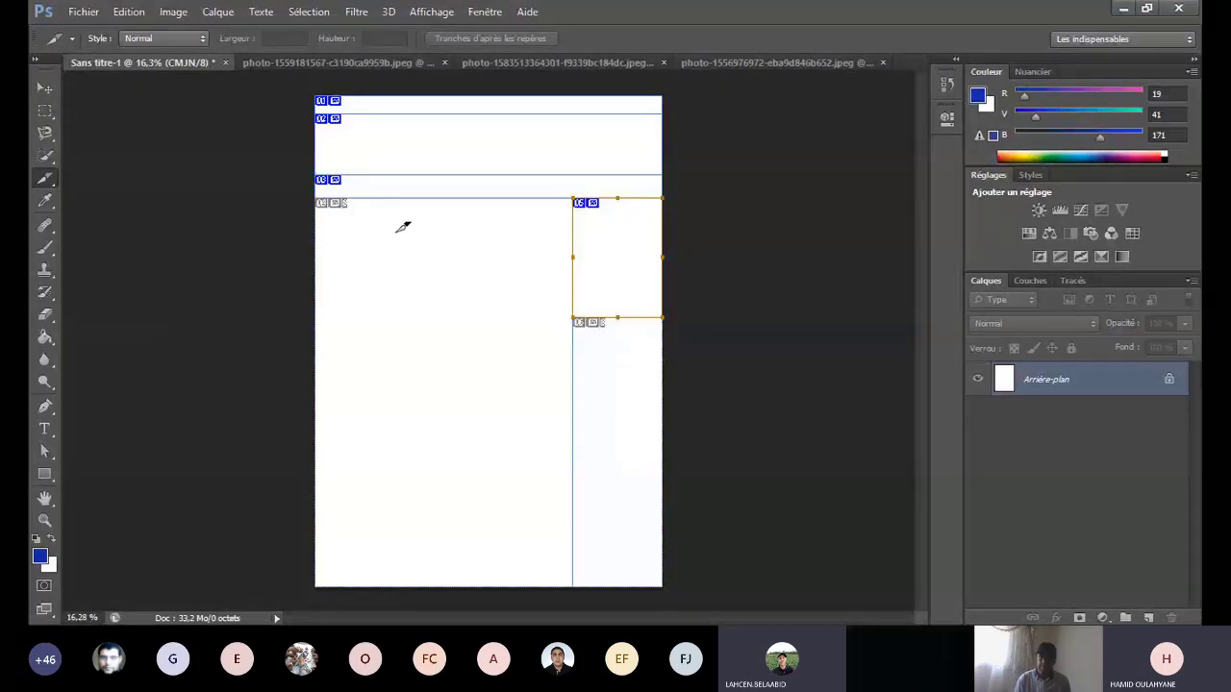
{"action": "left_click_drag", "start_coordinate": [384, 200], "coordinate": [573, 318]}
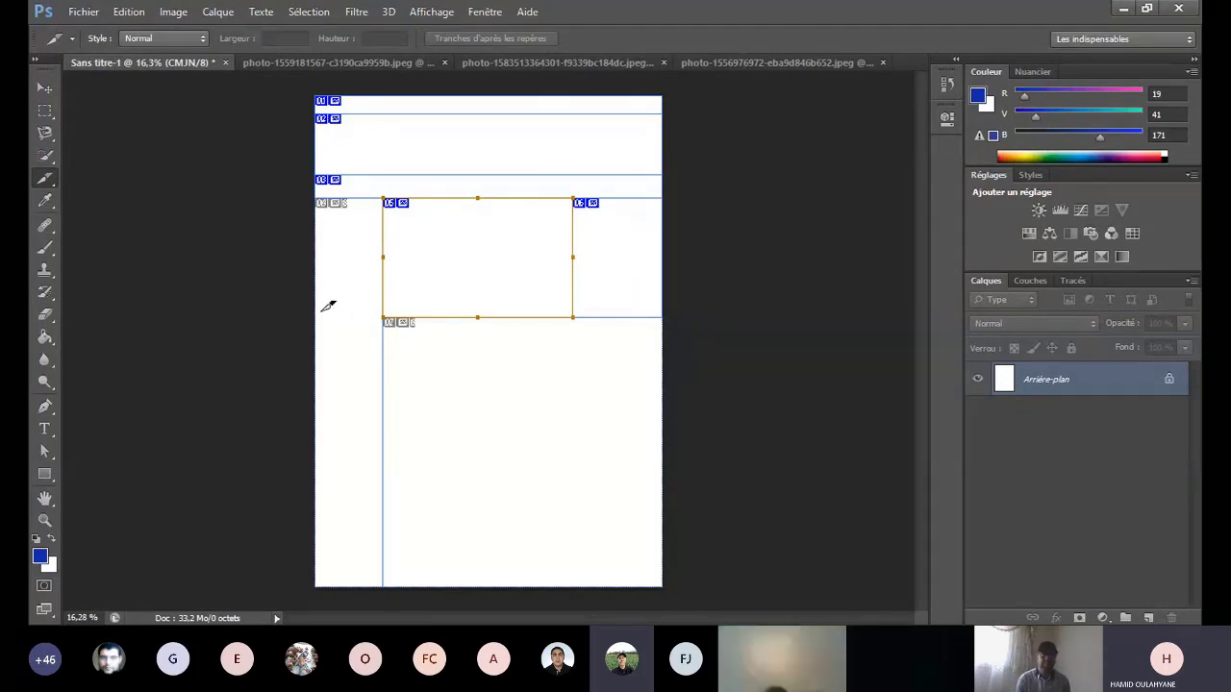
{"action": "left_click_drag", "start_coordinate": [321, 307], "coordinate": [383, 338]}
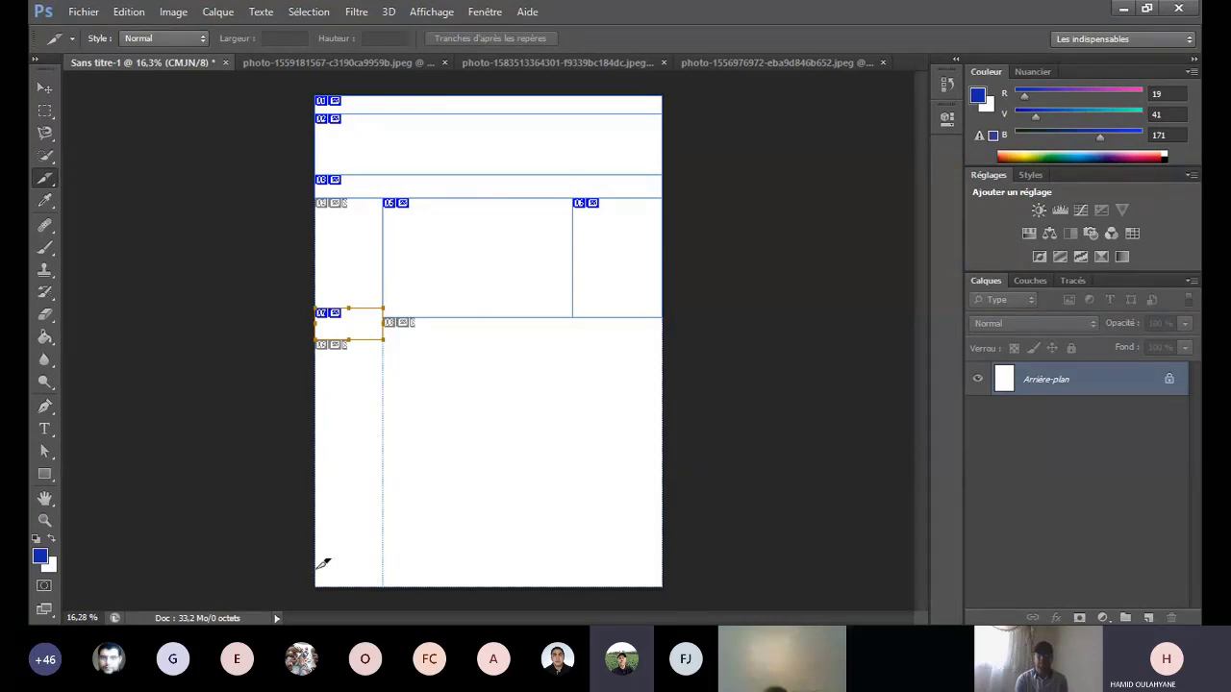
{"action": "left_click_drag", "start_coordinate": [319, 567], "coordinate": [669, 576]}
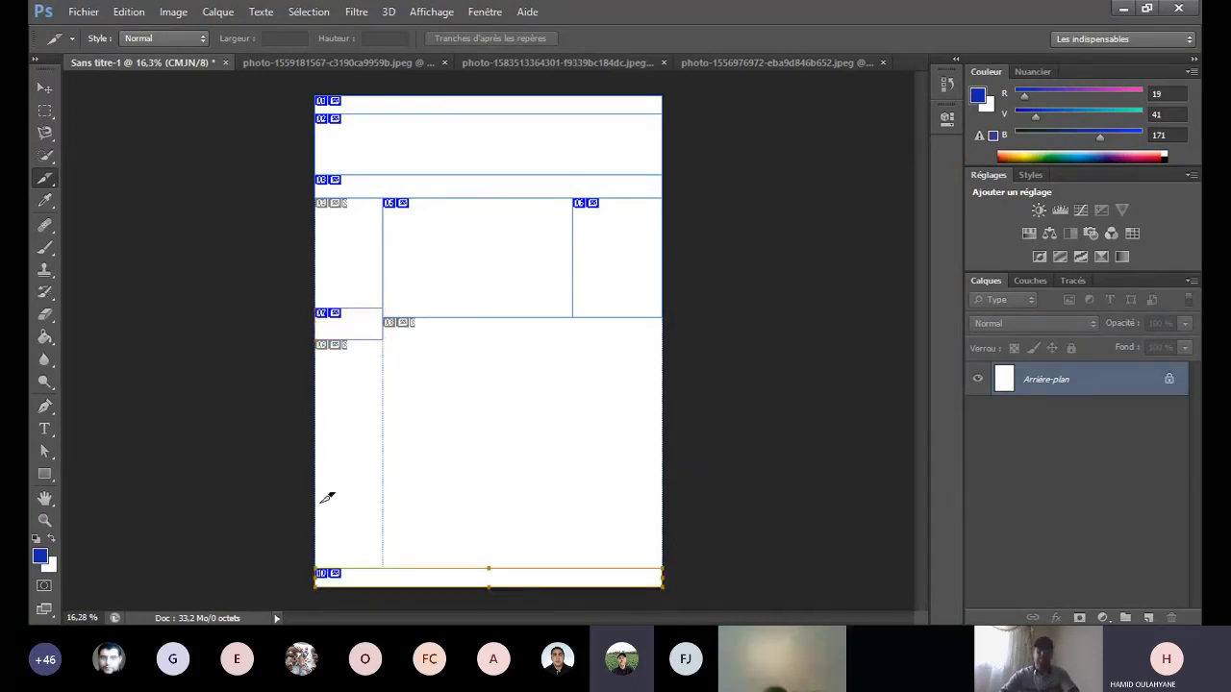
{"action": "left_click_drag", "start_coordinate": [323, 498], "coordinate": [664, 568]}
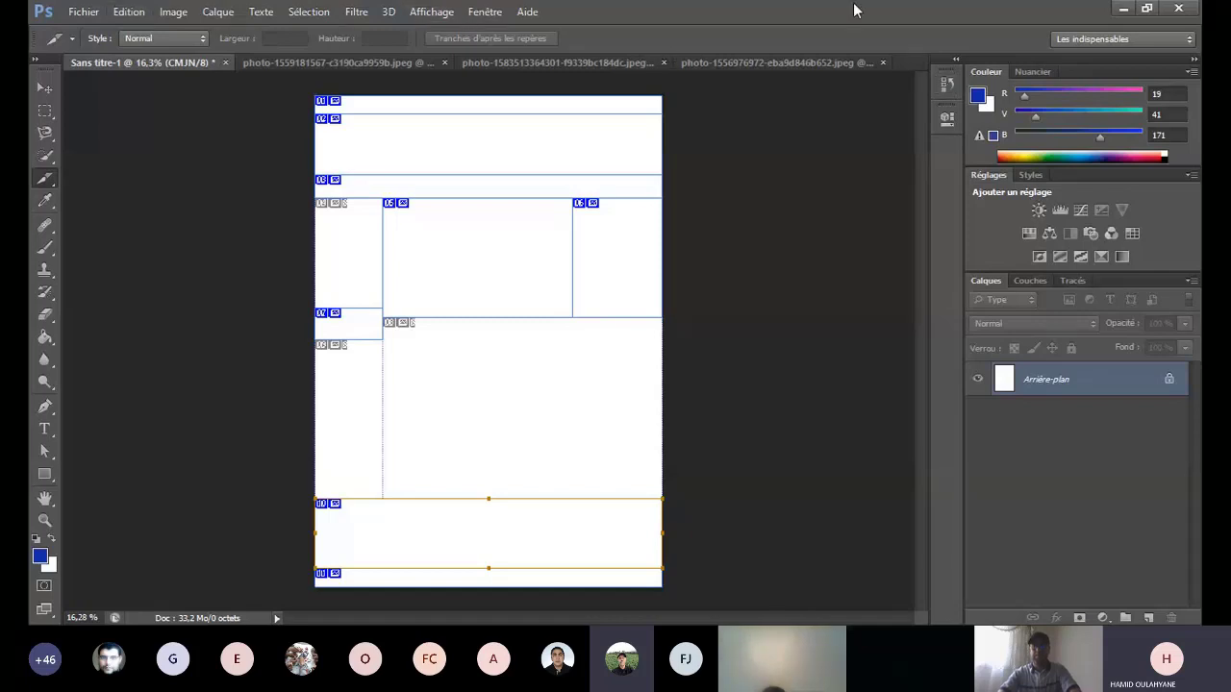
Step: Revert the blank page's history to the second layer deletion, removing all slices, and activate the Move tool
{"action": "left_click", "coordinate": [948, 84]}
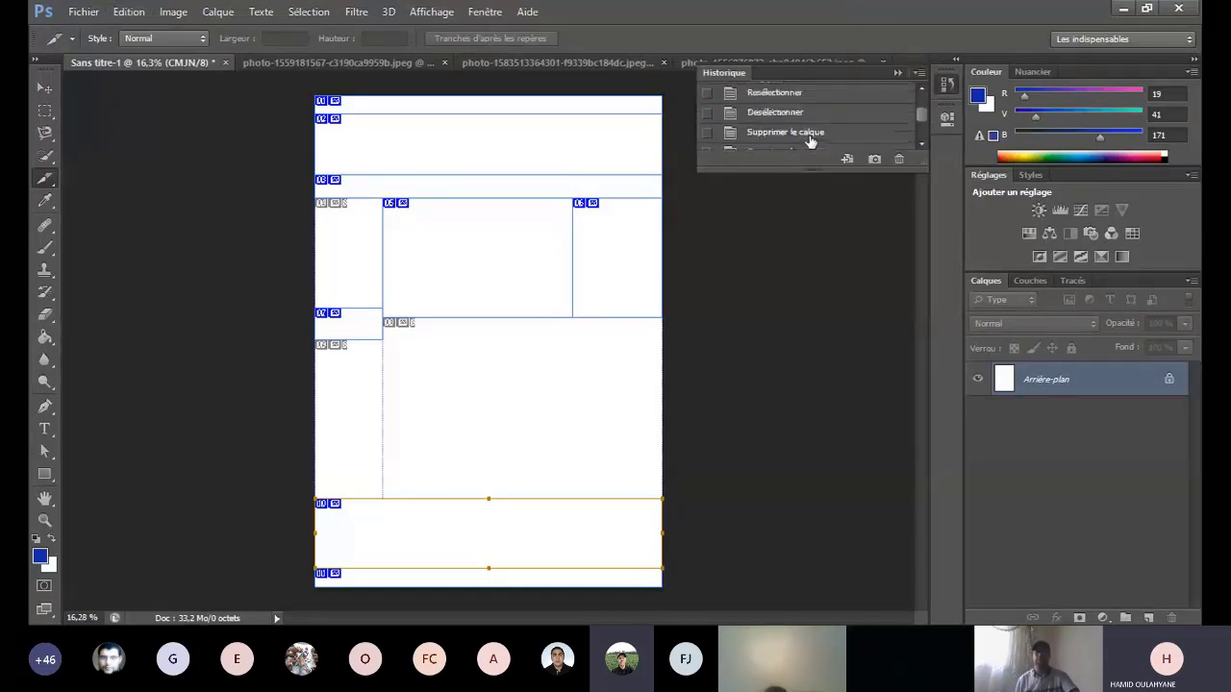
{"action": "scroll", "coordinate": [810, 141], "scroll_direction": "up", "scroll_amount": 2}
{"action": "left_click", "coordinate": [810, 135]}
{"action": "left_click", "coordinate": [802, 114]}
{"action": "scroll", "coordinate": [803, 117], "scroll_direction": "up", "scroll_amount": 1}
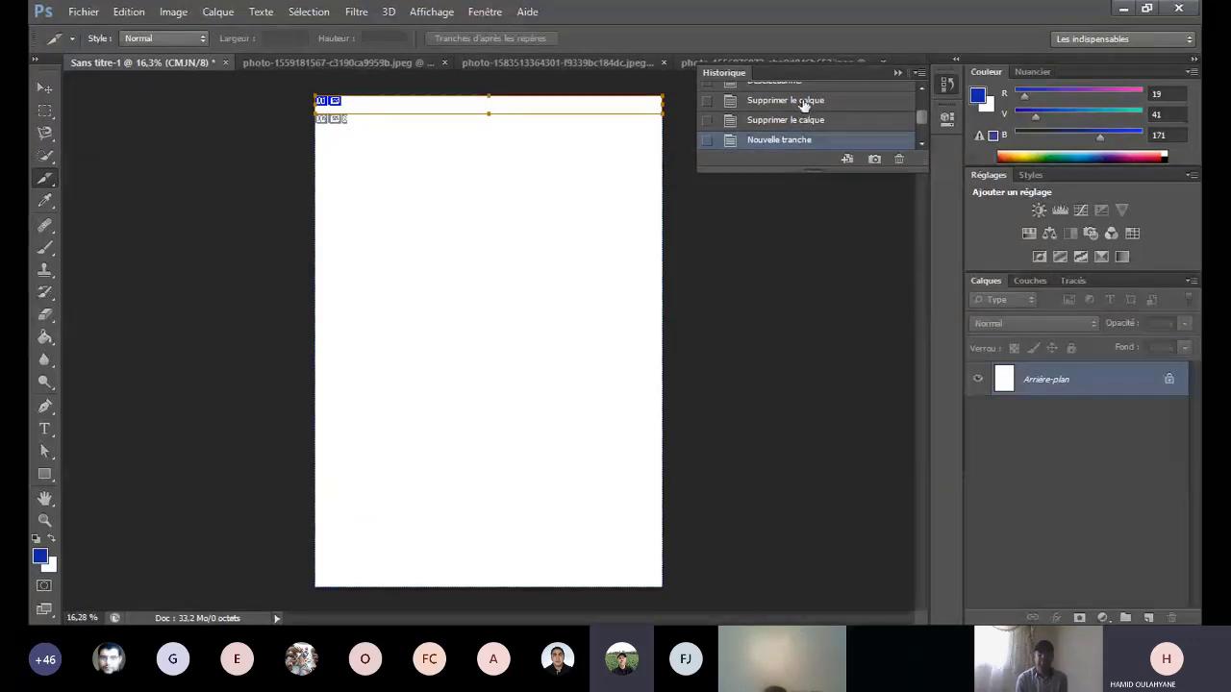
{"action": "left_click", "coordinate": [803, 102]}
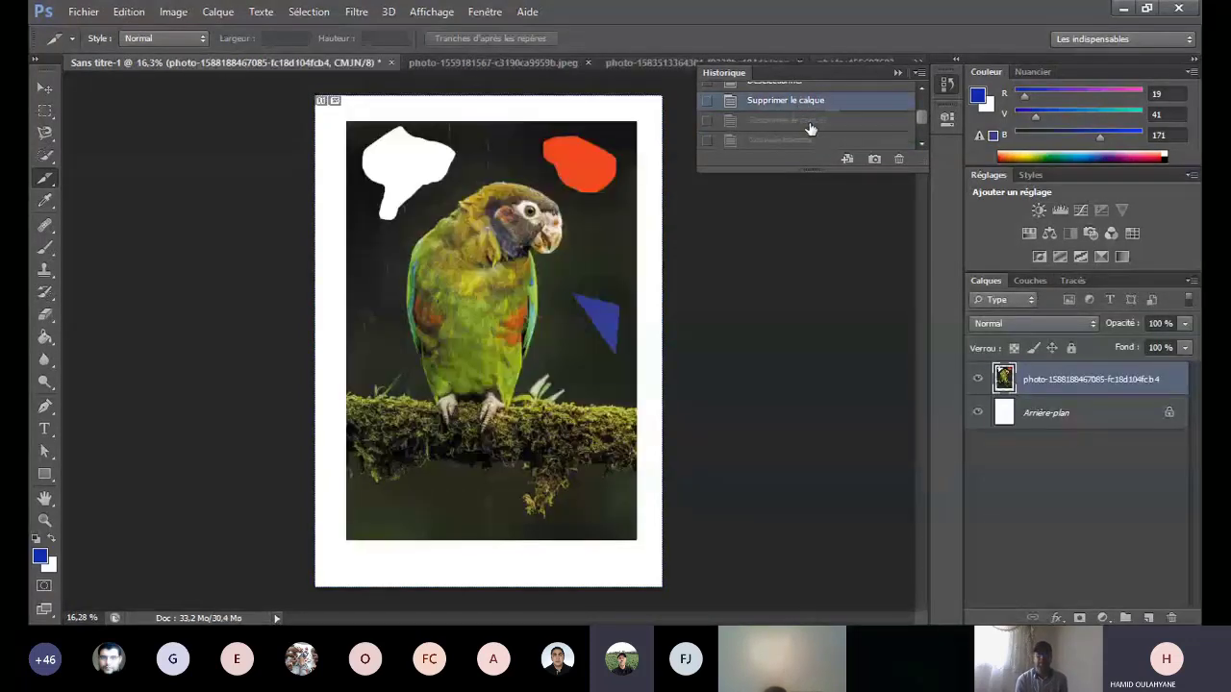
{"action": "left_click", "coordinate": [811, 120]}
{"action": "left_click", "coordinate": [44, 88]}
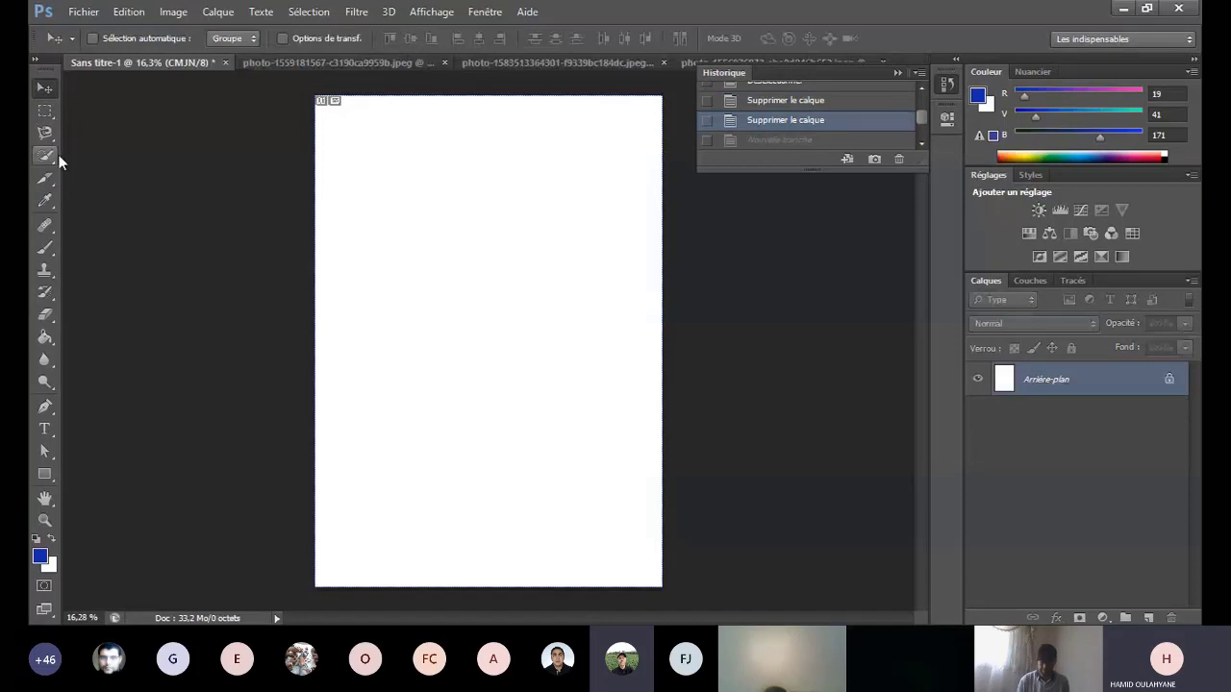
{"action": "left_click", "coordinate": [947, 89]}
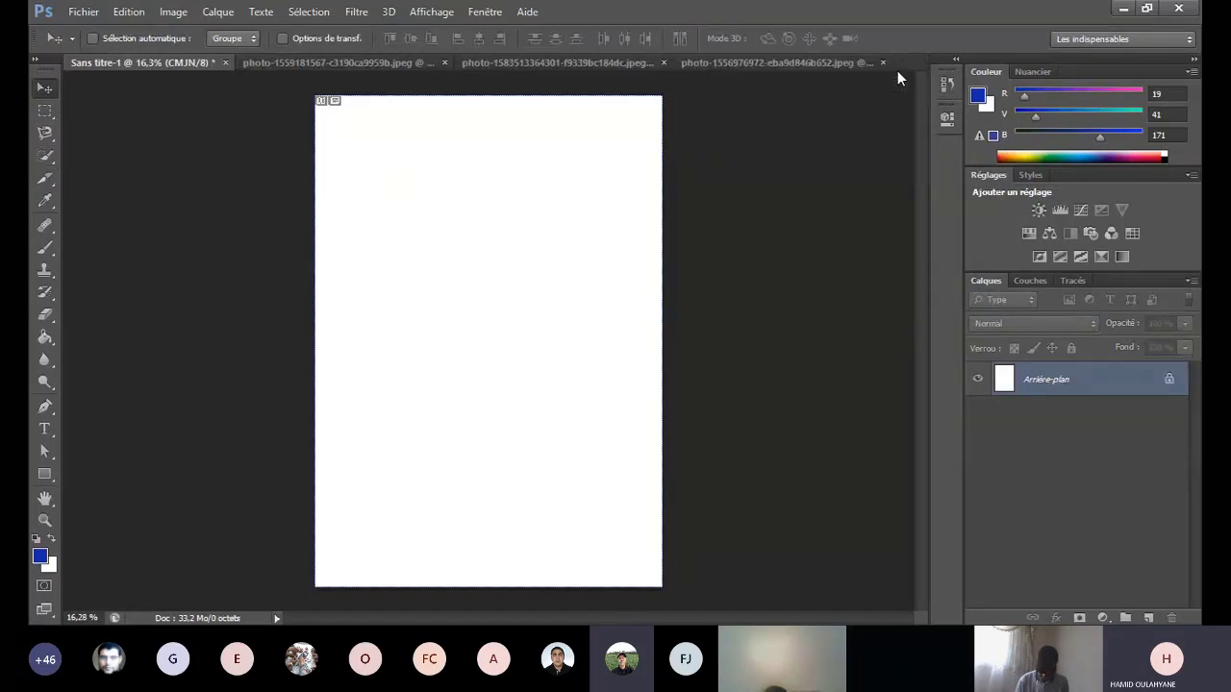
Step: In the cherry photo, use the Eyedropper to sample red from the right cherry, then green from the stem
{"action": "left_click", "coordinate": [45, 199]}
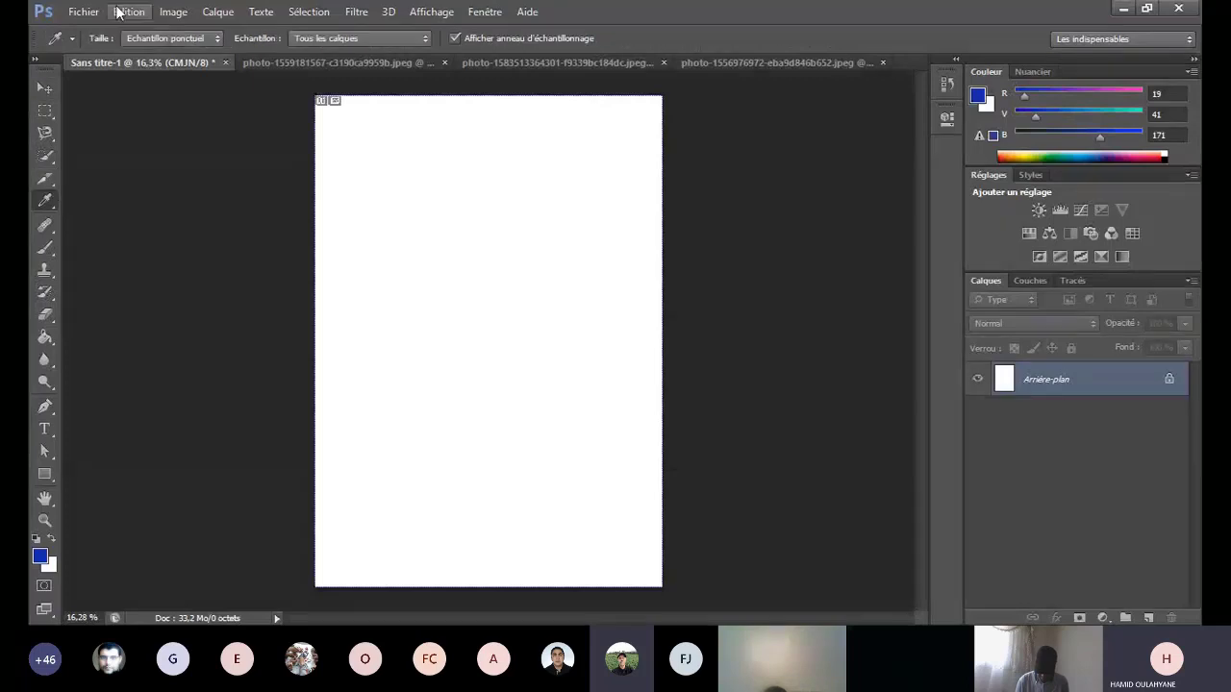
{"action": "left_click", "coordinate": [332, 65]}
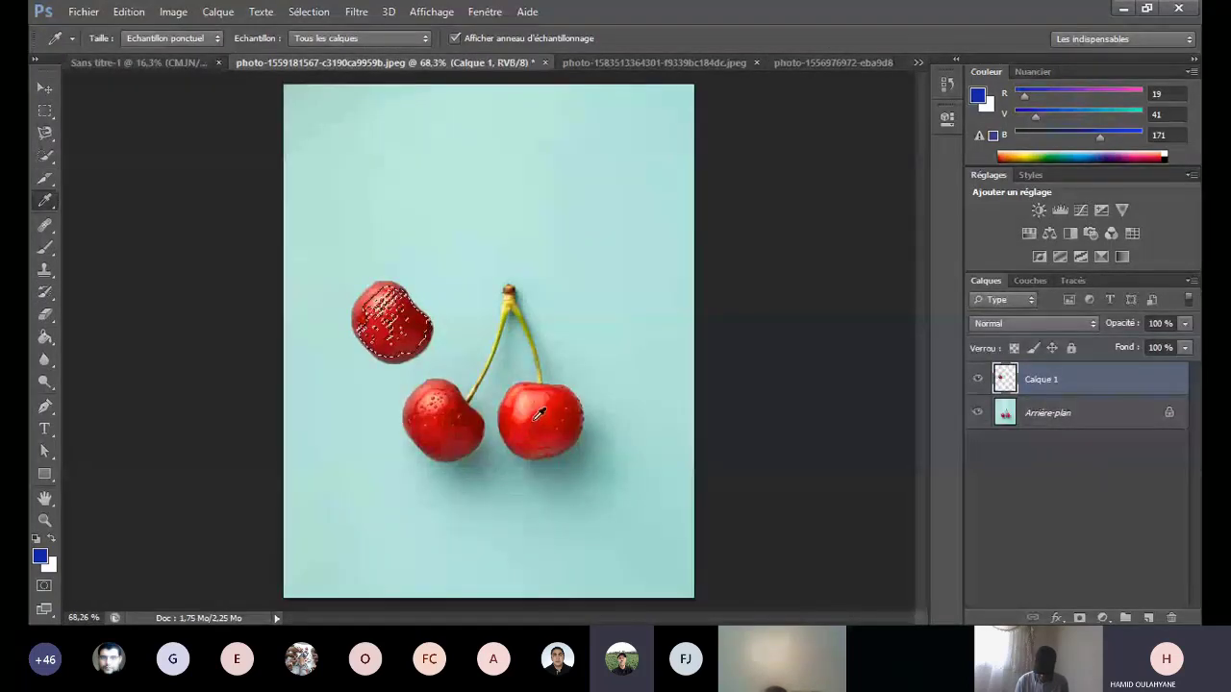
{"action": "left_click", "coordinate": [537, 414]}
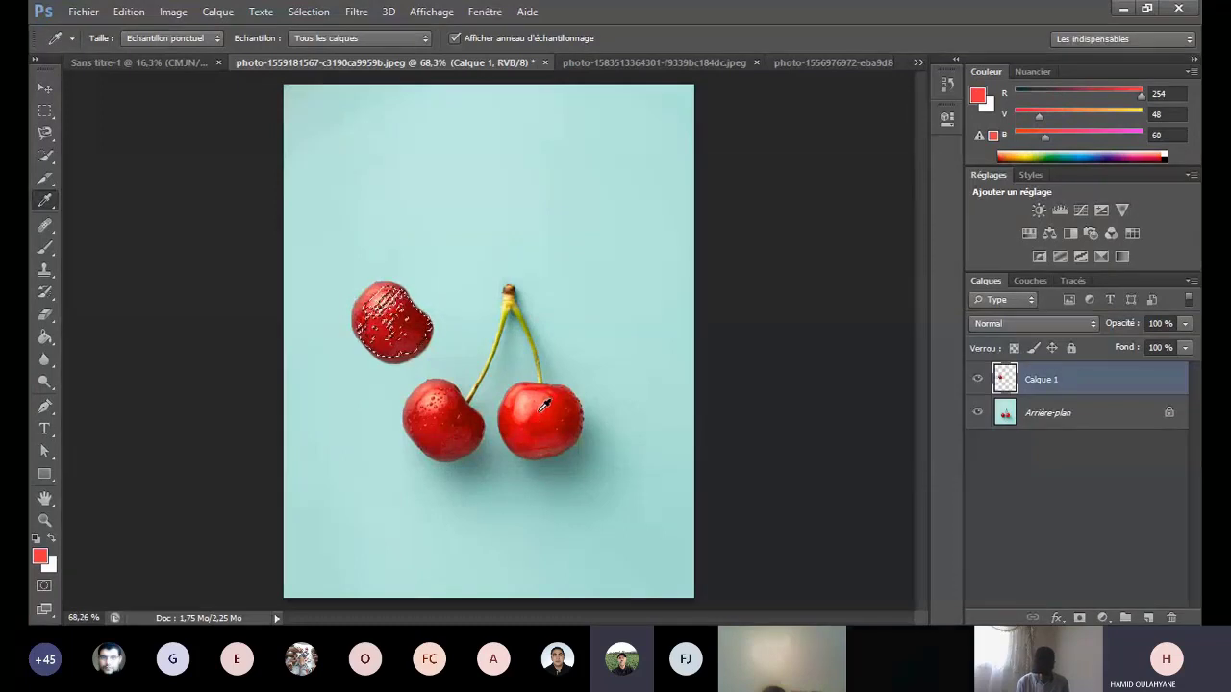
{"action": "left_click", "coordinate": [530, 321]}
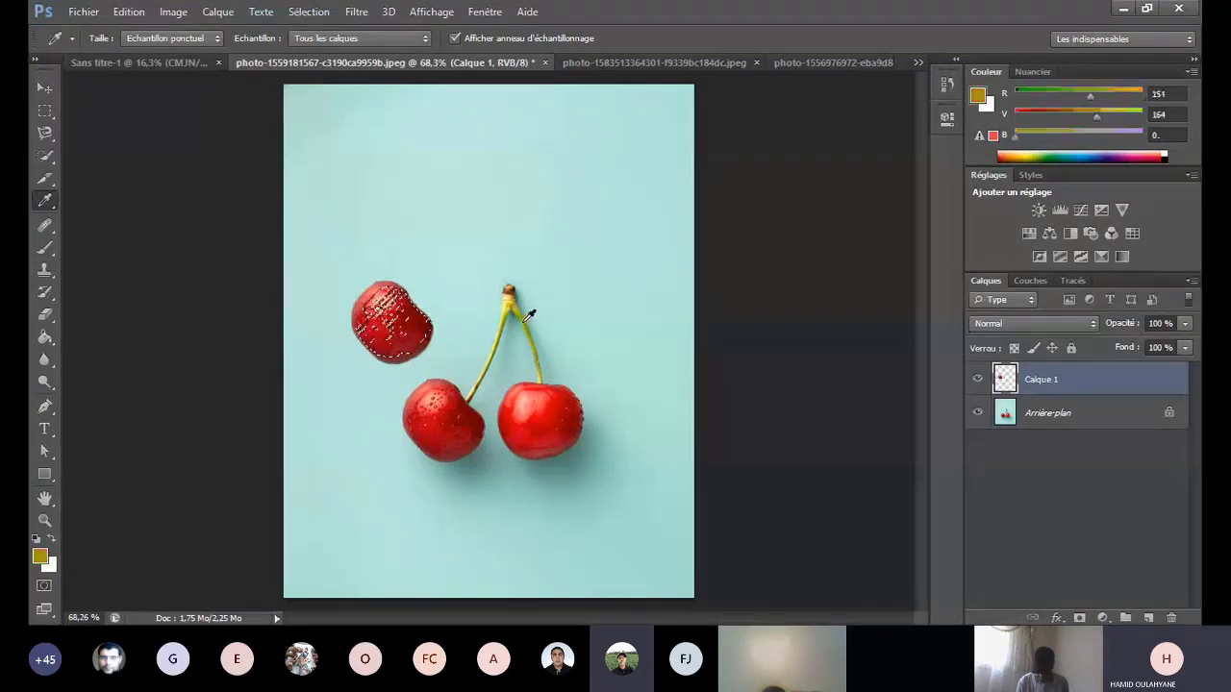
Step: With the foreground colour picker open, try sampling colours from the loose cherry, the stem tip and the turquoise background
{"action": "left_click", "coordinate": [978, 96]}
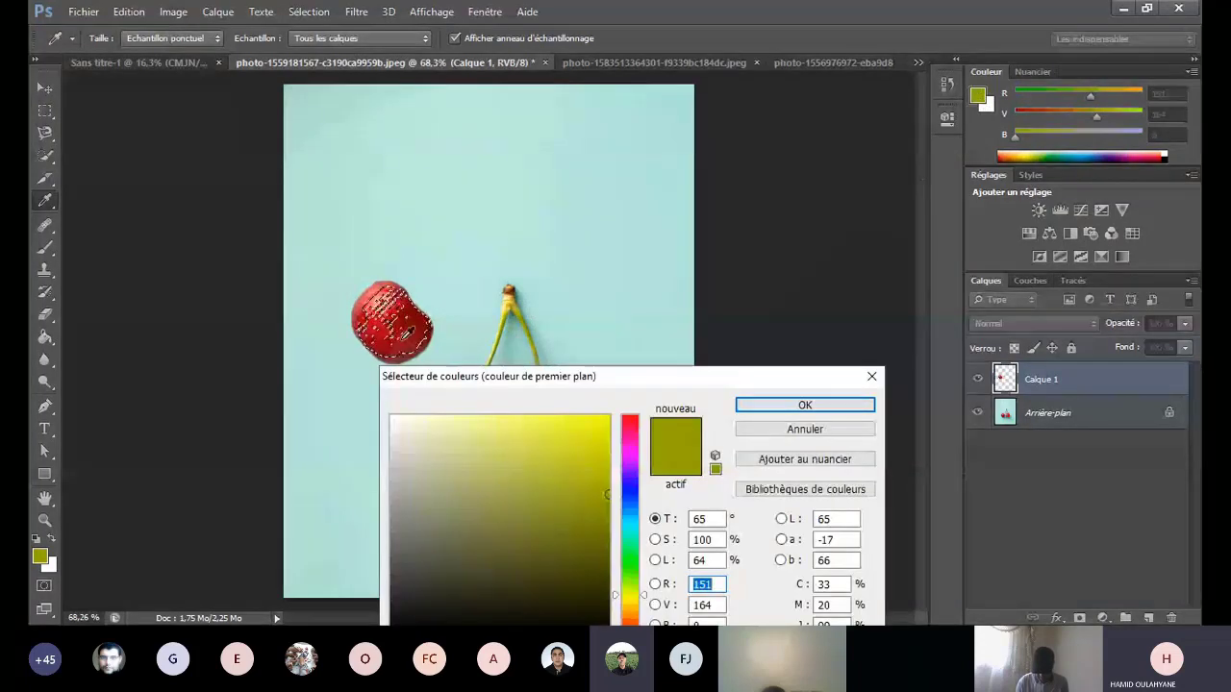
{"action": "left_click", "coordinate": [418, 323]}
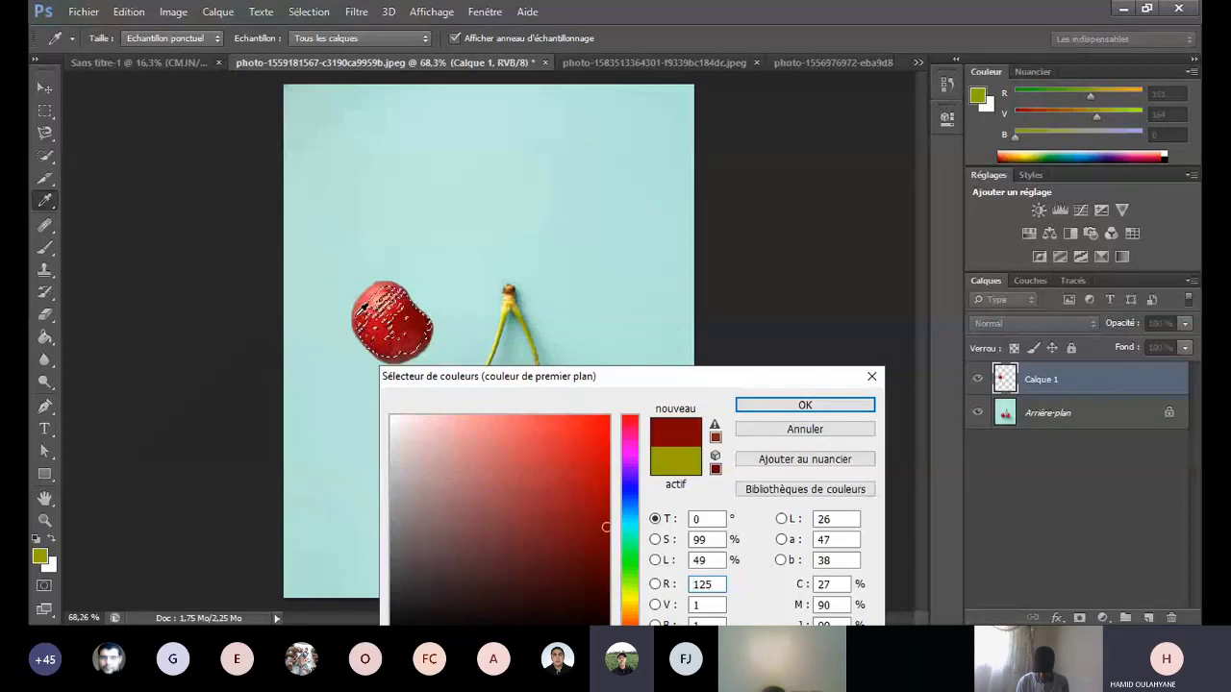
{"action": "left_click", "coordinate": [388, 312]}
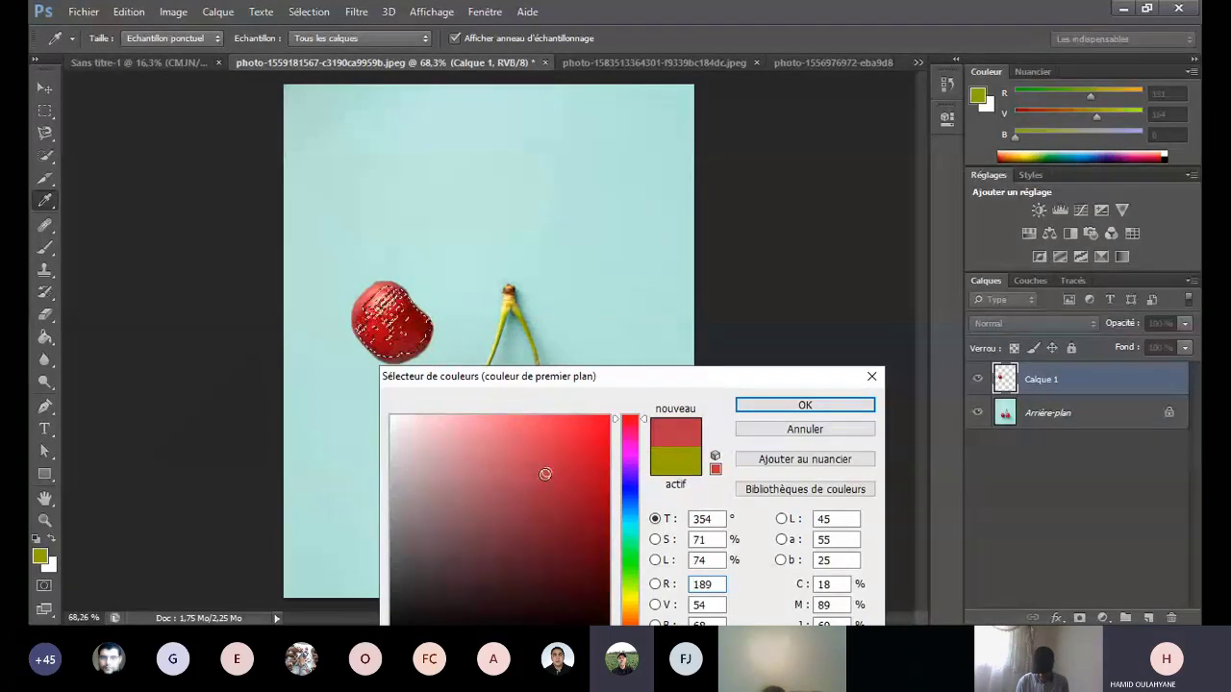
{"action": "left_click", "coordinate": [511, 284]}
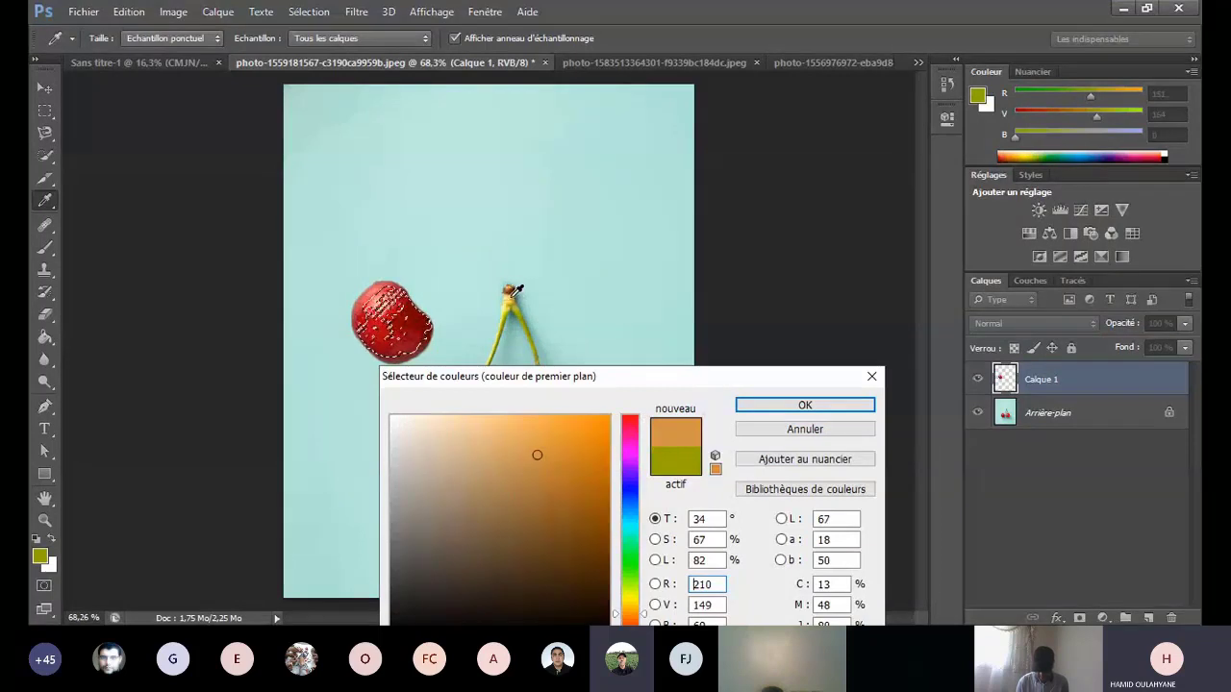
{"action": "left_click", "coordinate": [513, 291]}
{"action": "left_click", "coordinate": [577, 231]}
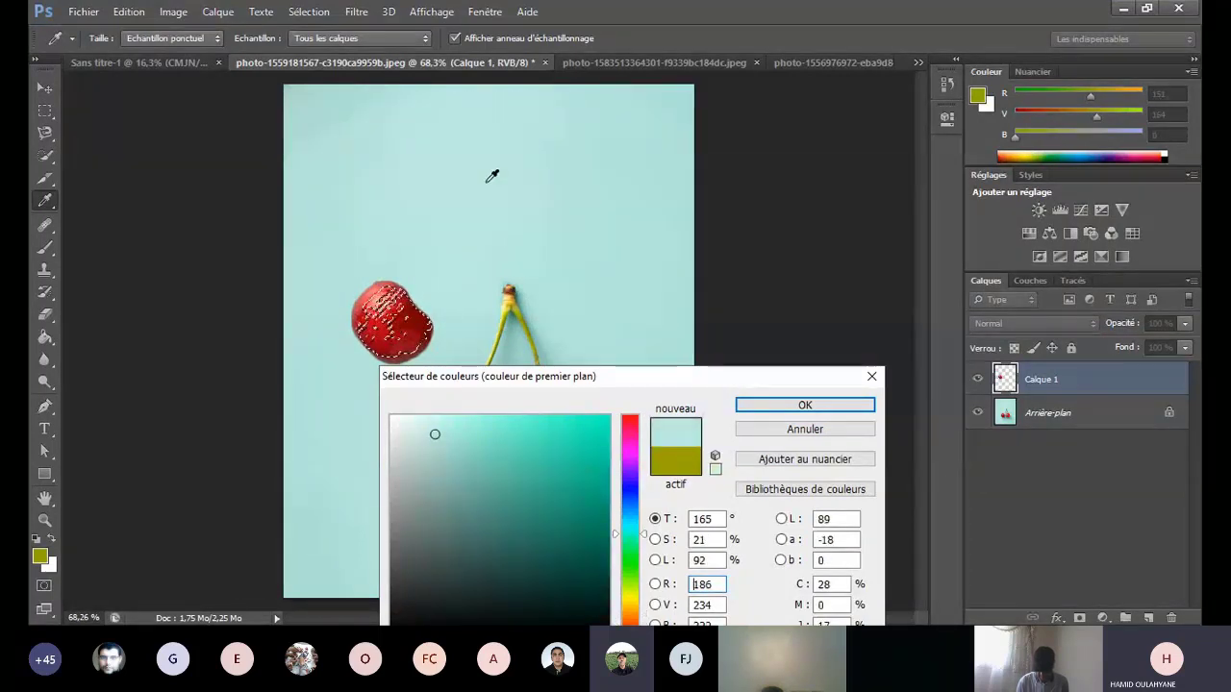
{"action": "left_click", "coordinate": [654, 159]}
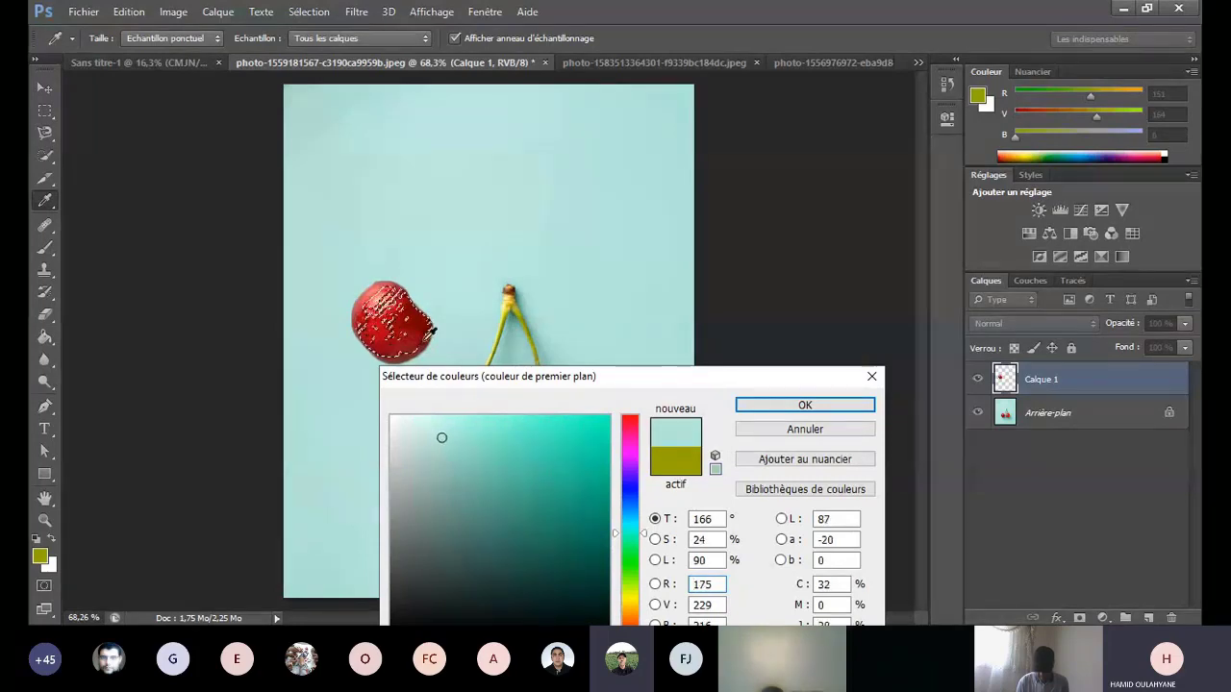
Step: Select the hex code b4e6db in the foreground colour picker, then cancel the colour change
{"action": "left_click_drag", "start_coordinate": [633, 388], "coordinate": [633, 290]}
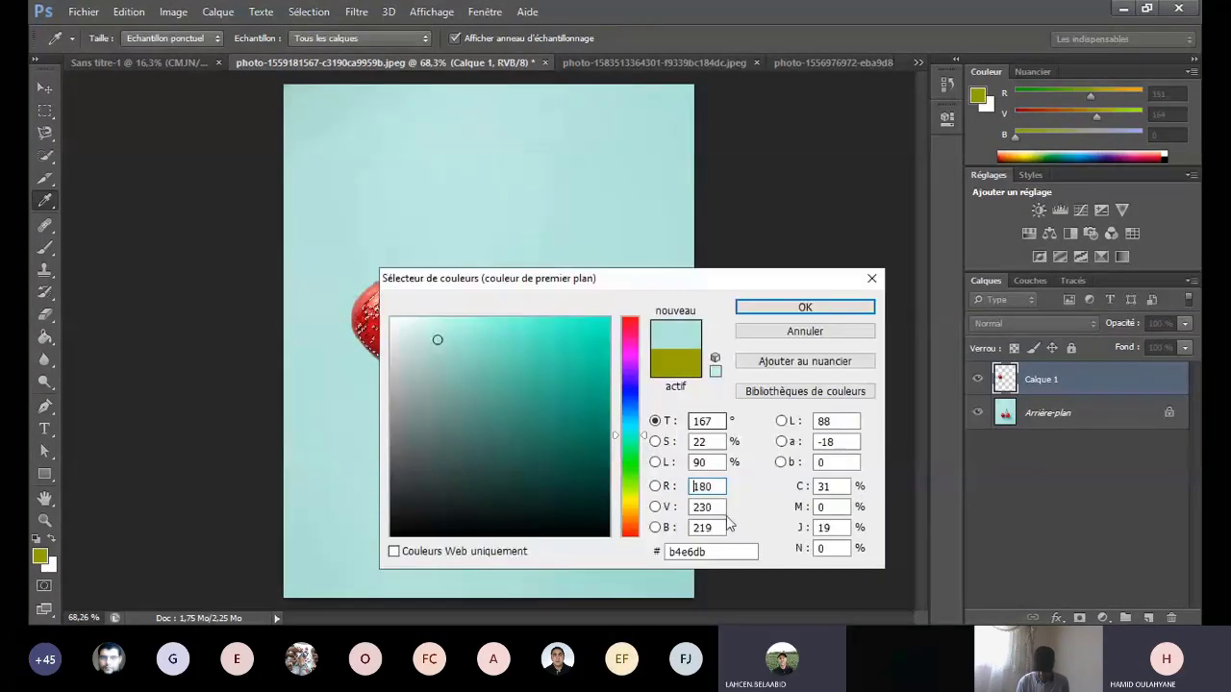
{"action": "left_click", "coordinate": [679, 553]}
{"action": "double_click", "coordinate": [679, 553]}
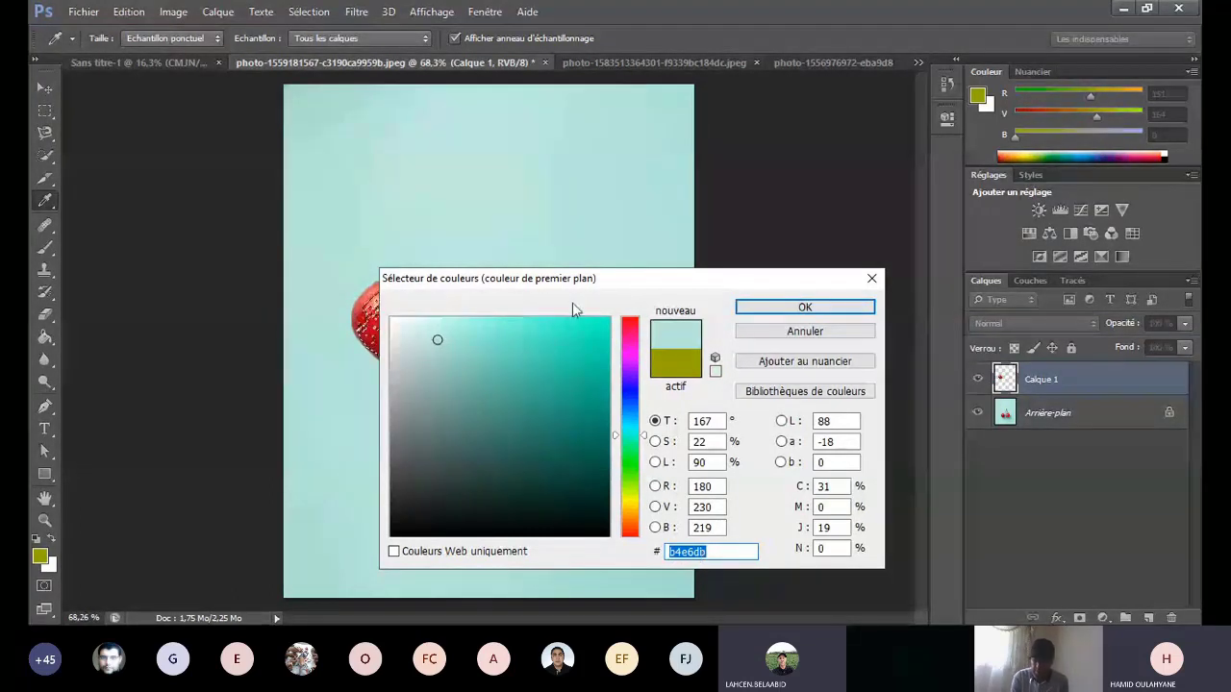
{"action": "key", "text": "Escape"}
Step: Select a wide rectangle above the cherries with the marquee and fill it with the olive green foreground colour 97a400
{"action": "left_click", "coordinate": [46, 114]}
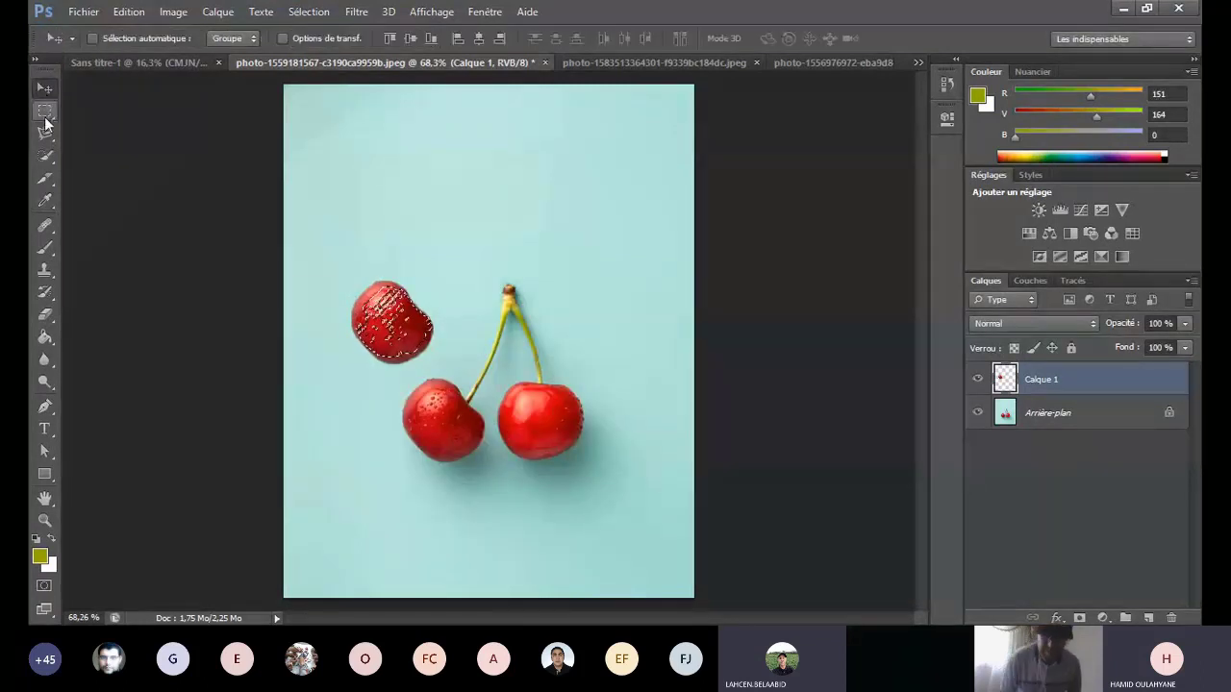
{"action": "left_click_drag", "start_coordinate": [325, 129], "coordinate": [608, 205]}
{"action": "key", "text": "Escape"}
{"action": "left_click", "coordinate": [982, 94]}
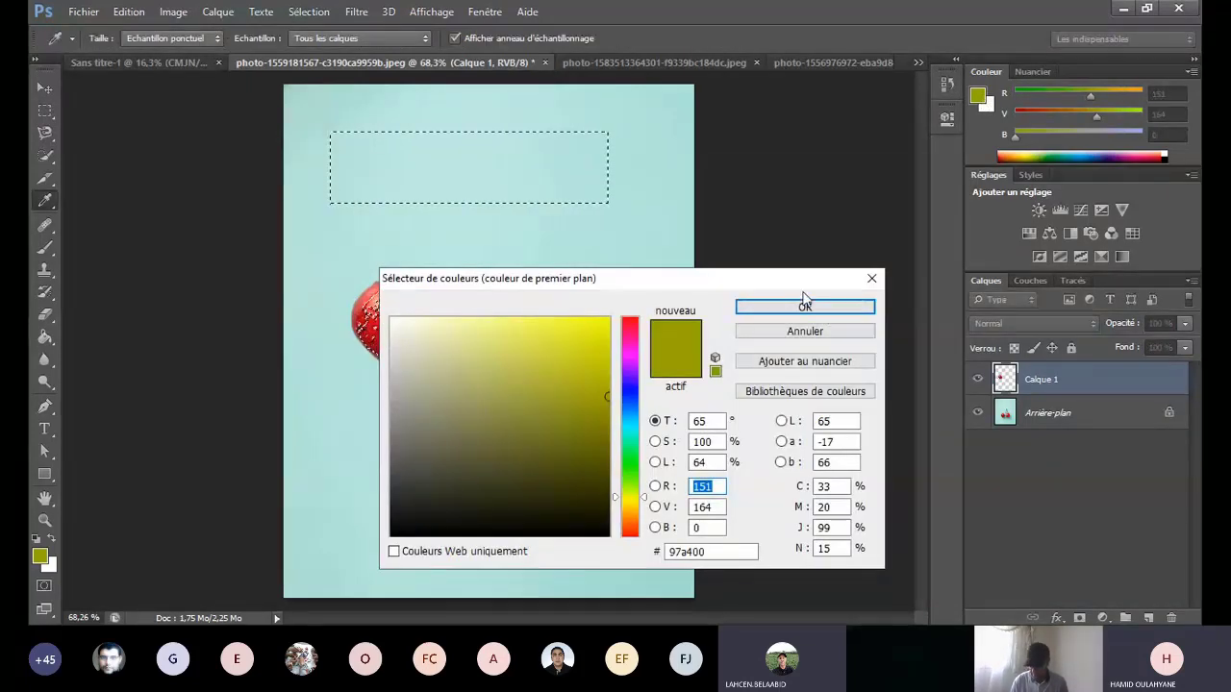
{"action": "left_click", "coordinate": [805, 304]}
{"action": "key", "text": "g"}
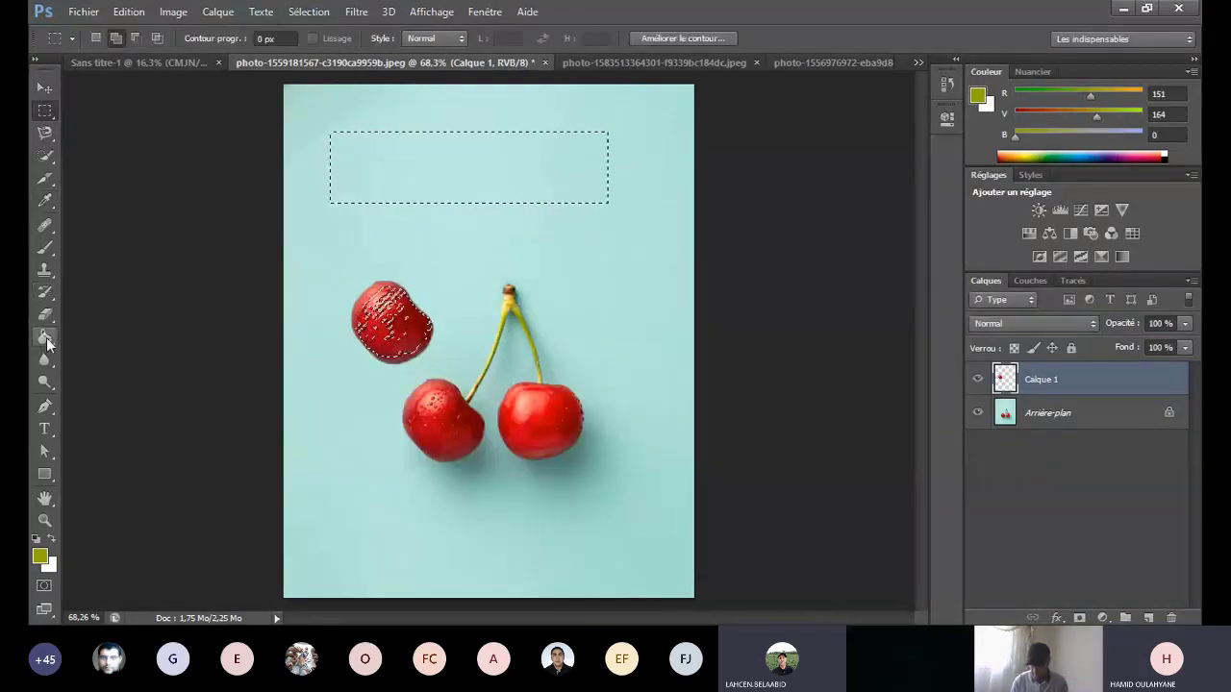
{"action": "left_click", "coordinate": [464, 183]}
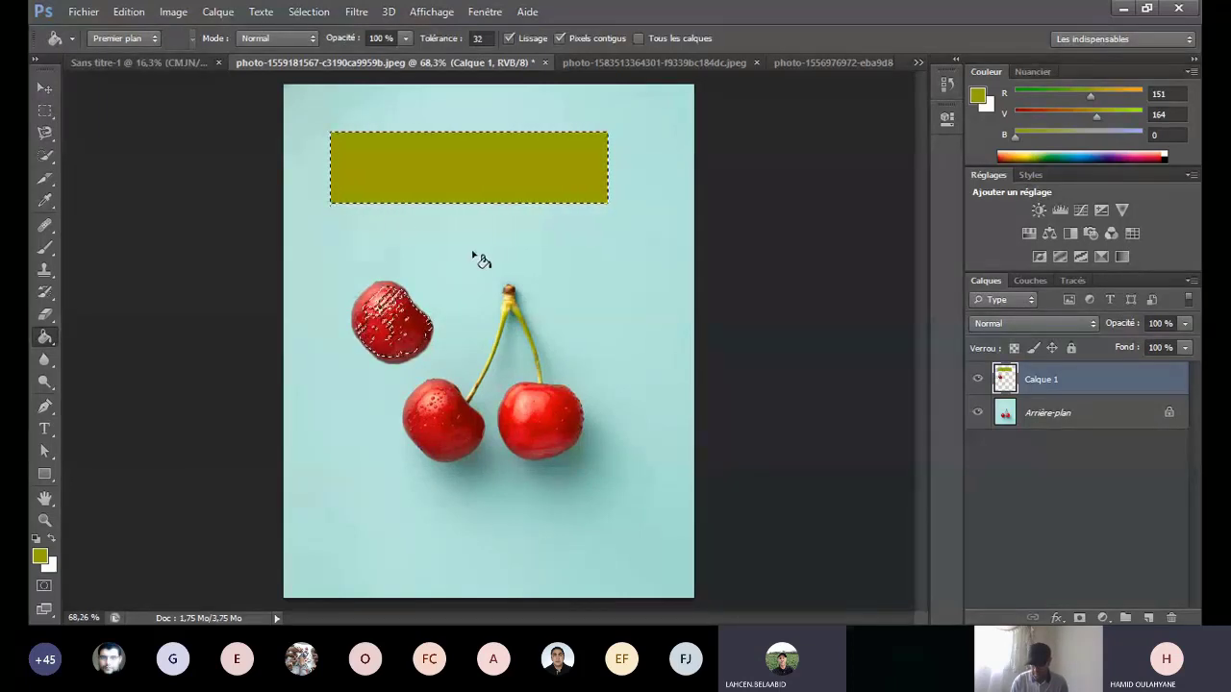
Step: Sample the turquoise background beside the rectangle and refill the selected rectangle with that colour using the Paint Bucket
{"action": "left_click", "coordinate": [45, 200]}
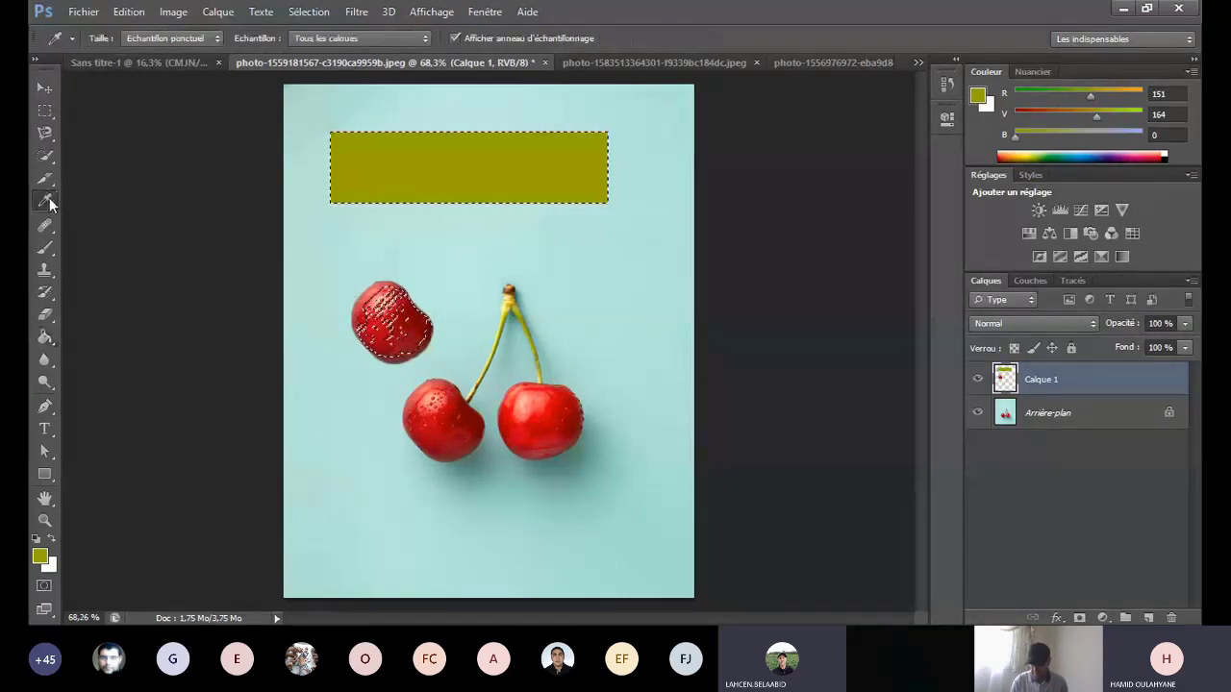
{"action": "left_click", "coordinate": [607, 239]}
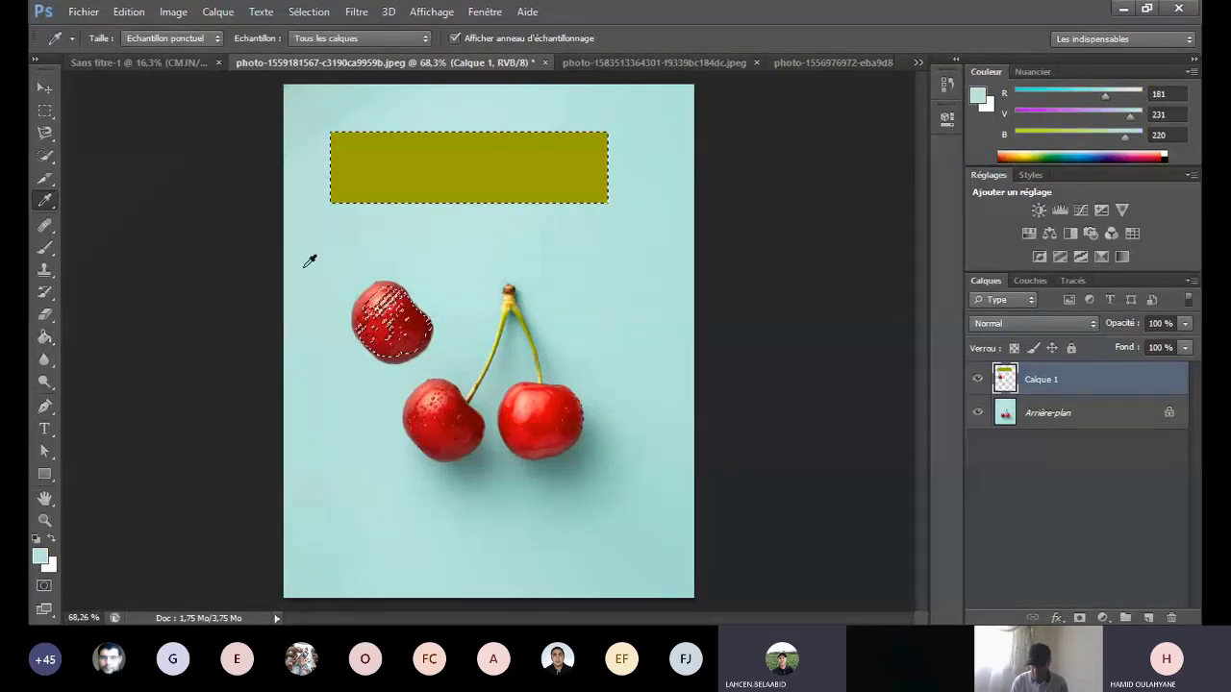
{"action": "left_click", "coordinate": [46, 337]}
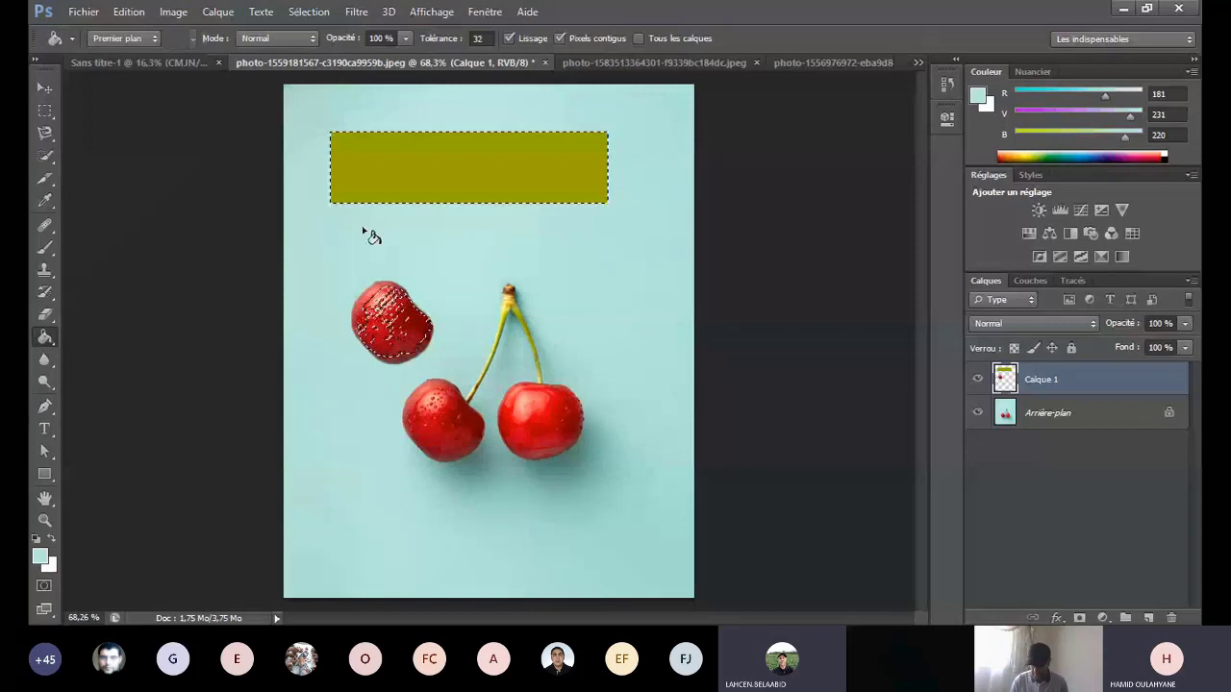
{"action": "left_click", "coordinate": [442, 188]}
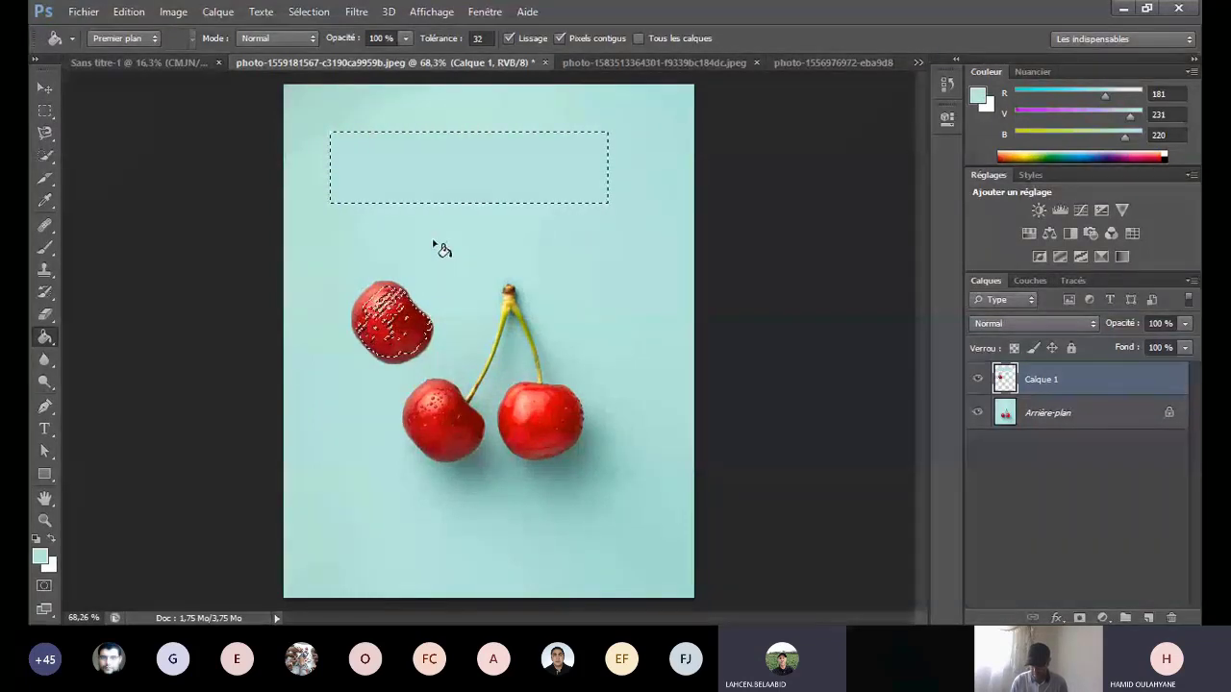
Step: Activate the Healing Brush tool and bring up the file commands
{"action": "left_click", "coordinate": [52, 228]}
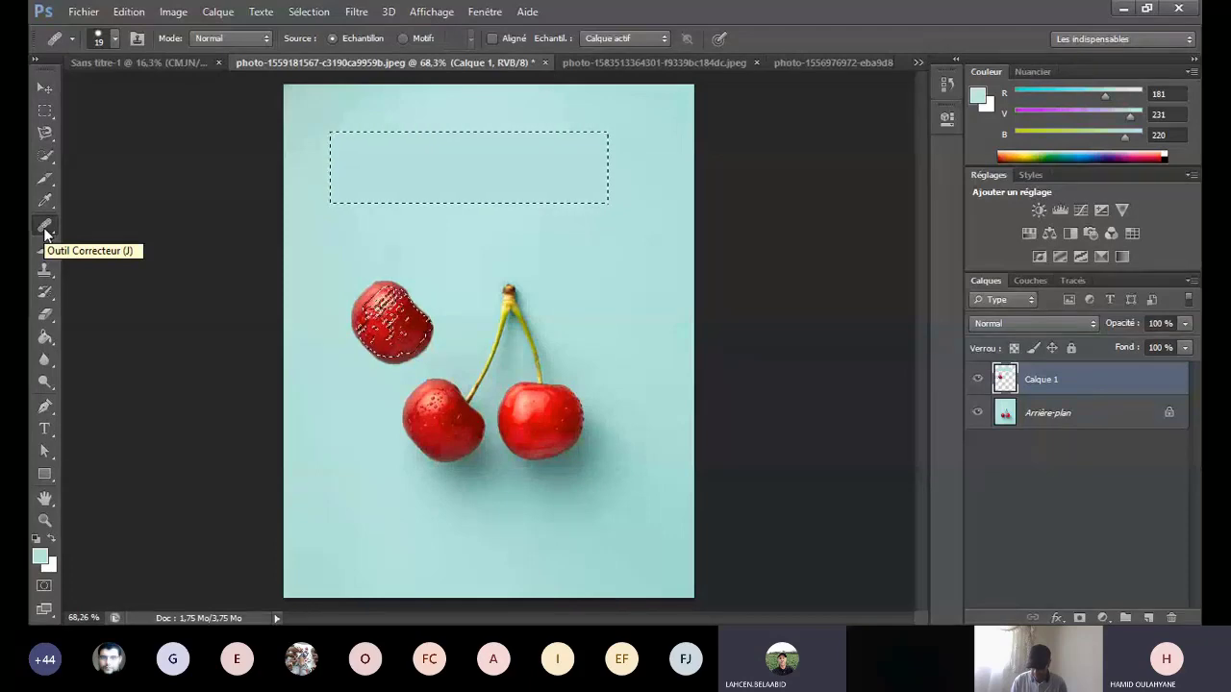
{"action": "right_click", "coordinate": [44, 231]}
{"action": "left_click", "coordinate": [96, 237]}
{"action": "left_click", "coordinate": [129, 11]}
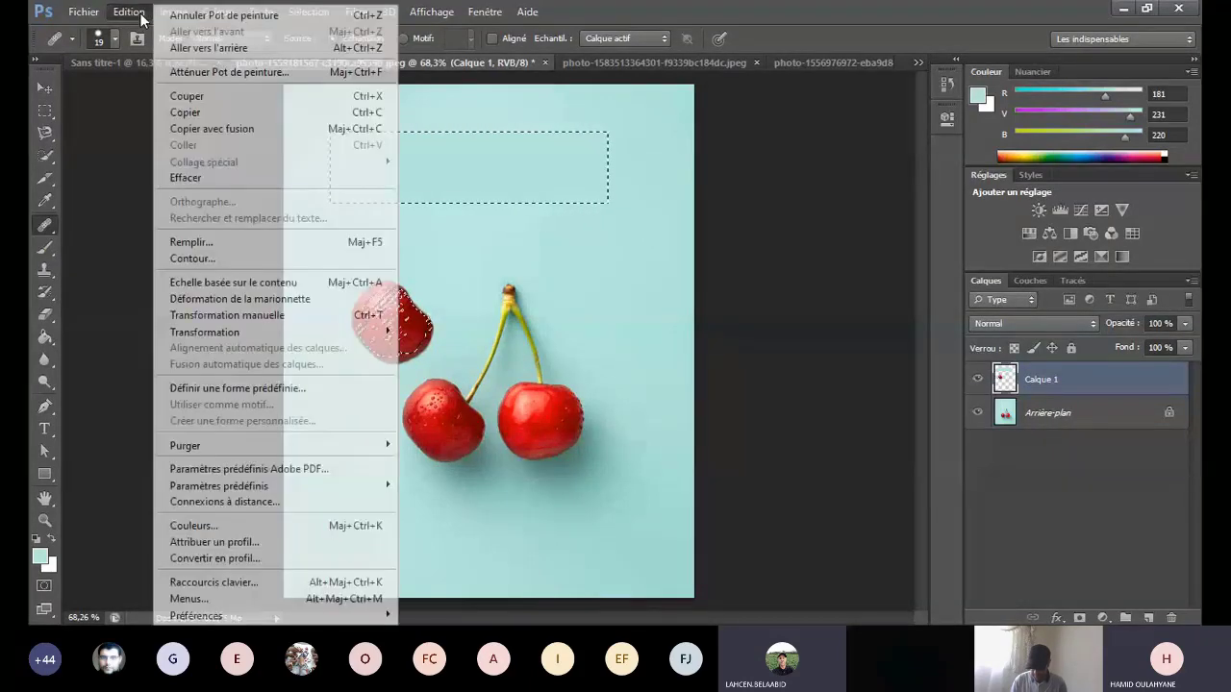
{"action": "left_click", "coordinate": [135, 14]}
{"action": "left_click", "coordinate": [84, 12]}
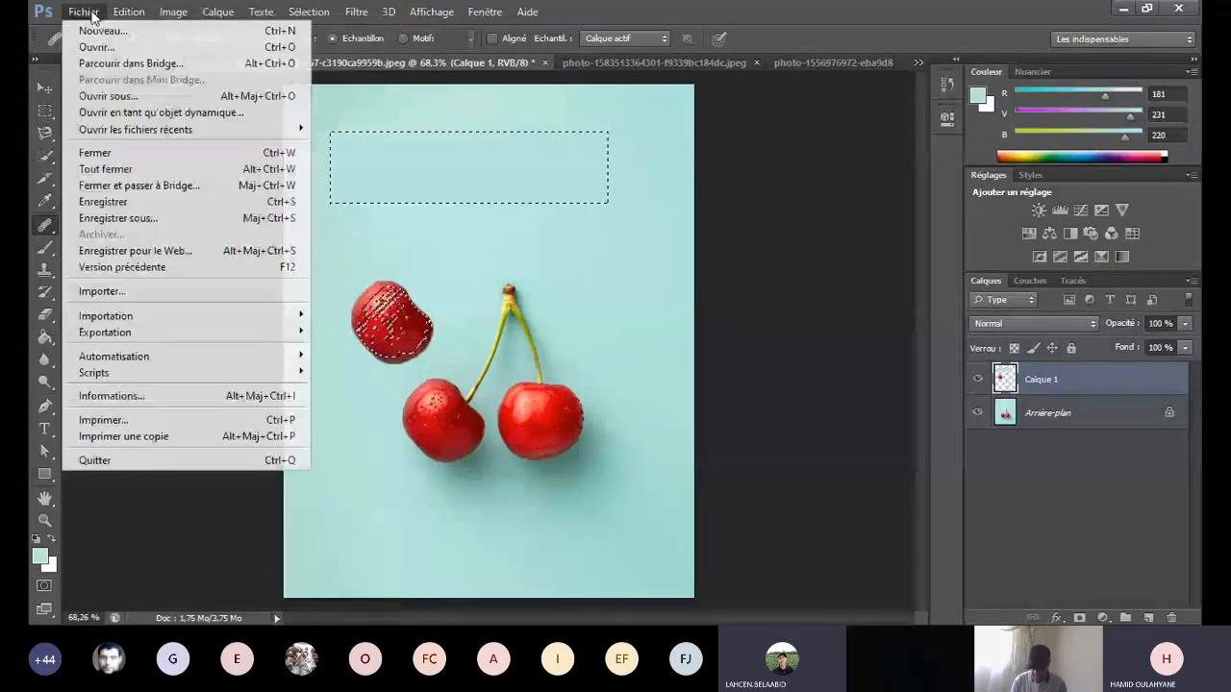
Step: Open the image acné-rétentionnelle_comédon-fermé.jpg from the outil dessin folder
{"action": "left_click", "coordinate": [104, 47]}
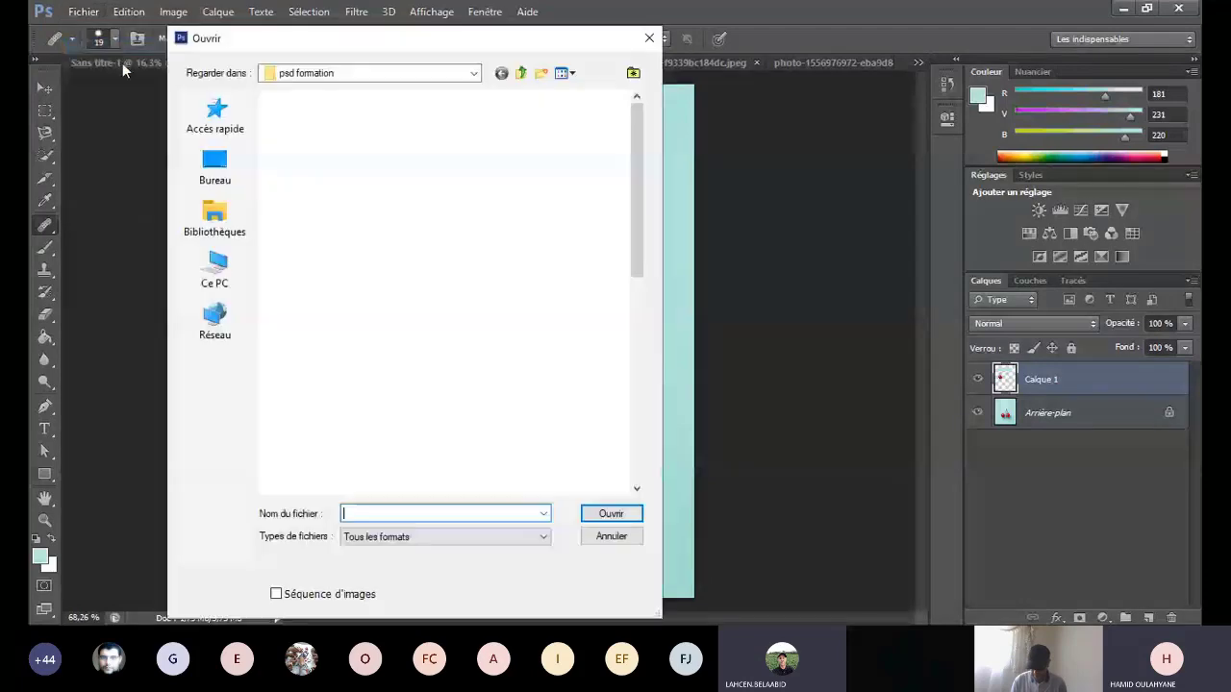
{"action": "double_click", "coordinate": [404, 178]}
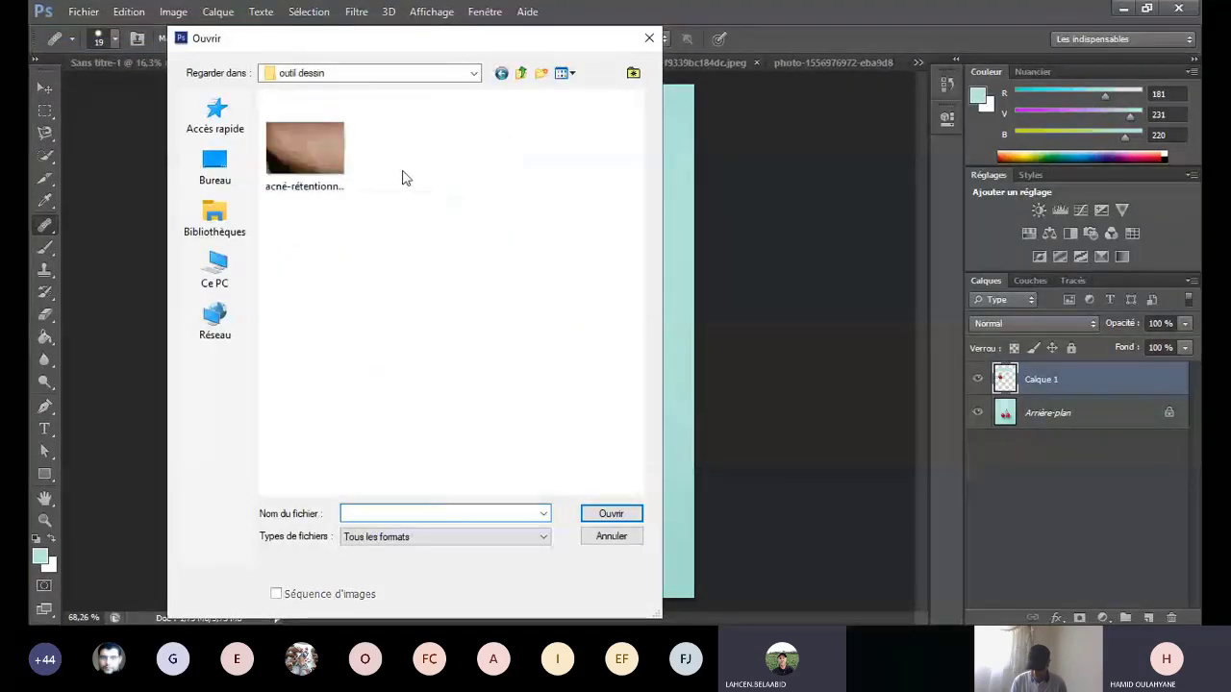
{"action": "double_click", "coordinate": [318, 170]}
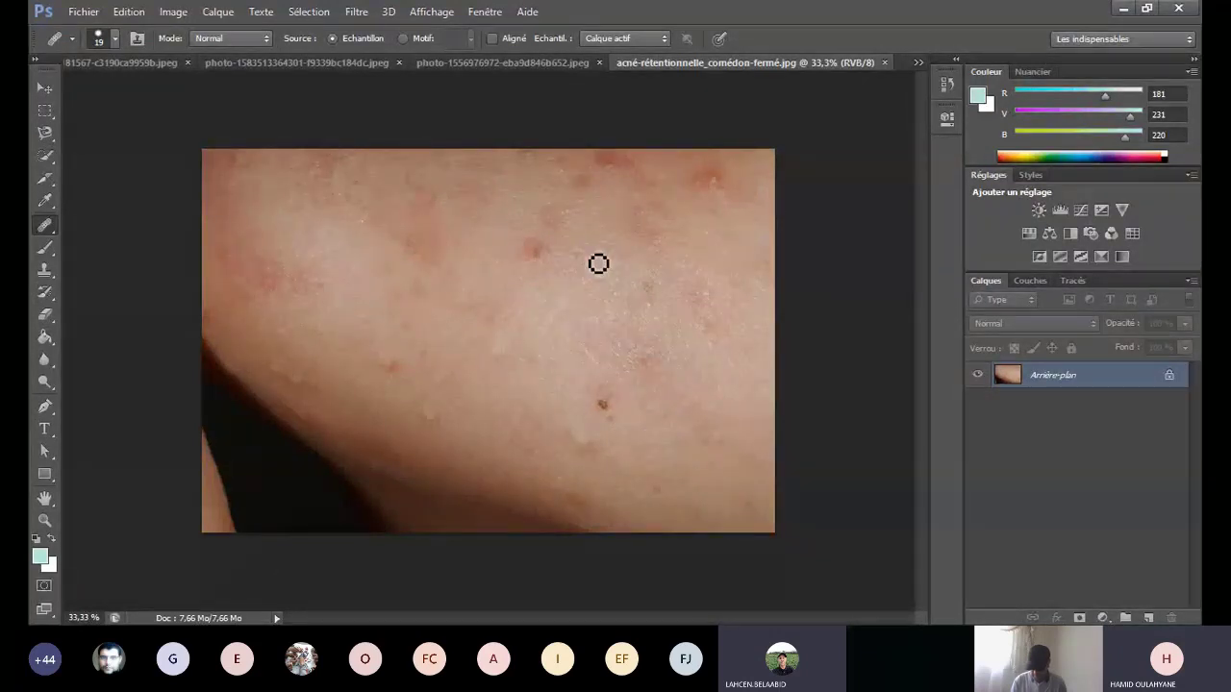
Step: Unlock the background layer and retouch the red blemishes at the skin's centre and upper right with the Healing Brush at 85 px
{"action": "left_click", "coordinate": [116, 37]}
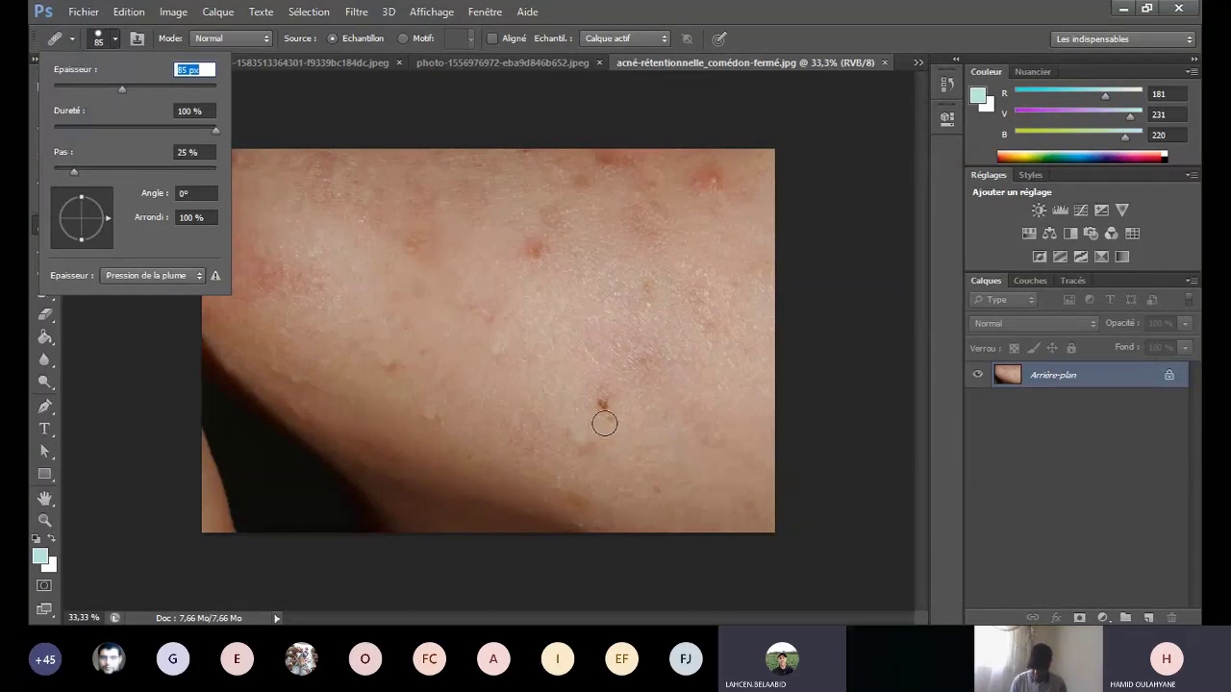
{"action": "left_click", "coordinate": [601, 410]}
{"action": "left_click", "coordinate": [565, 253]}
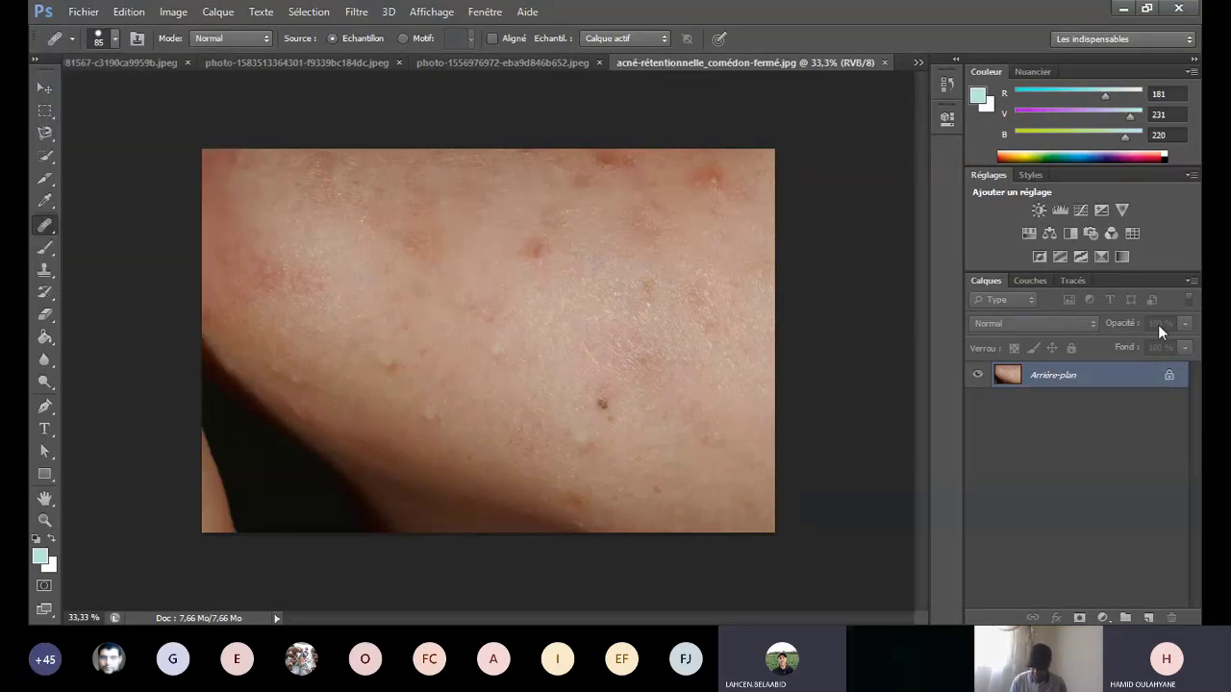
{"action": "left_click", "coordinate": [1169, 377]}
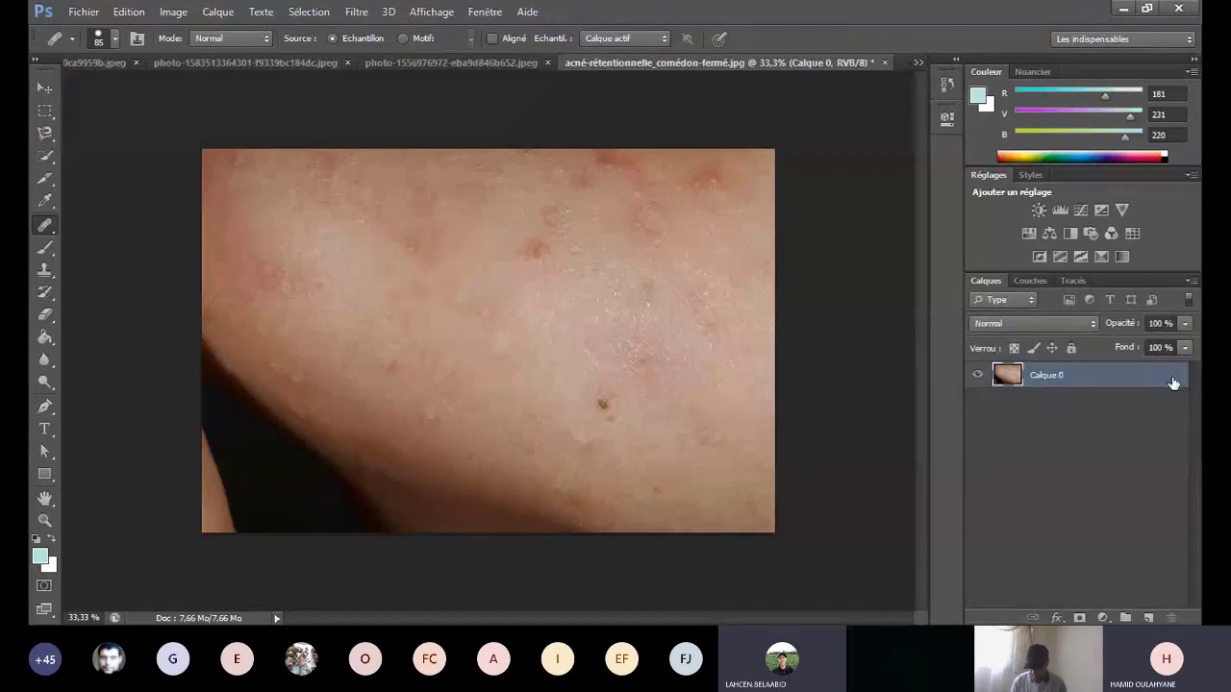
{"action": "left_click", "coordinate": [534, 250]}
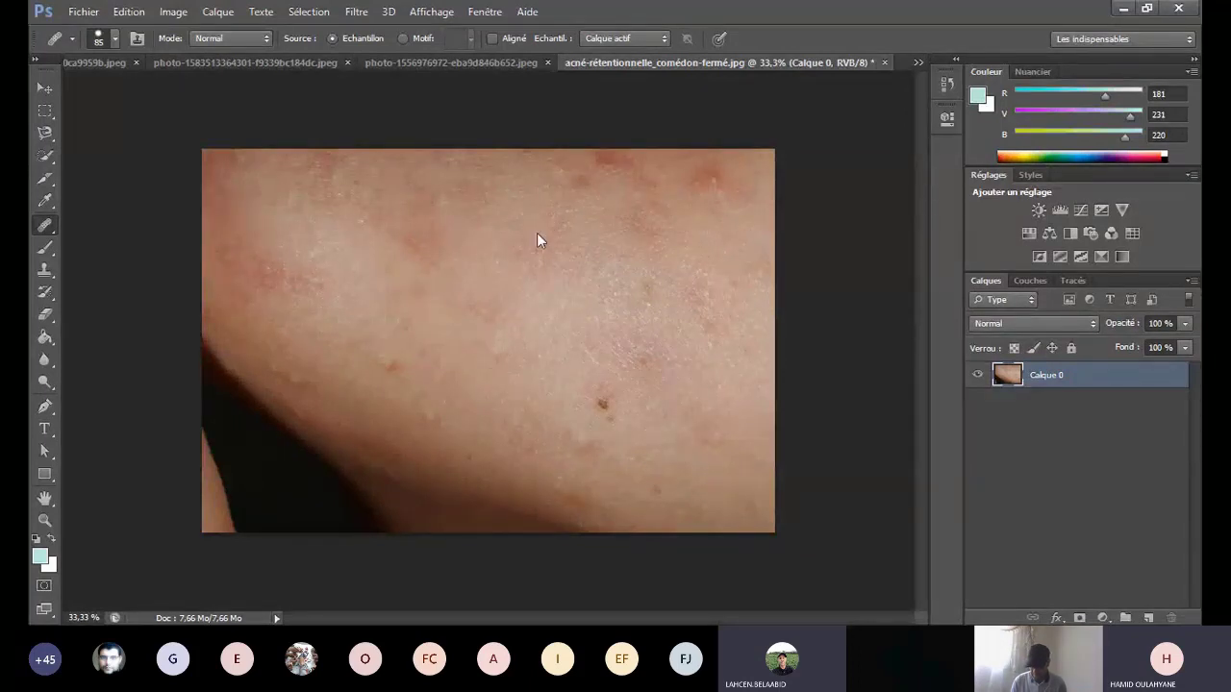
{"action": "mouse_move", "coordinate": [701, 189]}
{"action": "left_mouse_down"}
{"action": "mouse_move", "coordinate": [737, 183]}
{"action": "mouse_move", "coordinate": [762, 152]}
{"action": "mouse_move", "coordinate": [760, 240]}
{"action": "mouse_move", "coordinate": [746, 225]}
{"action": "mouse_move", "coordinate": [689, 327]}
{"action": "left_mouse_up"}
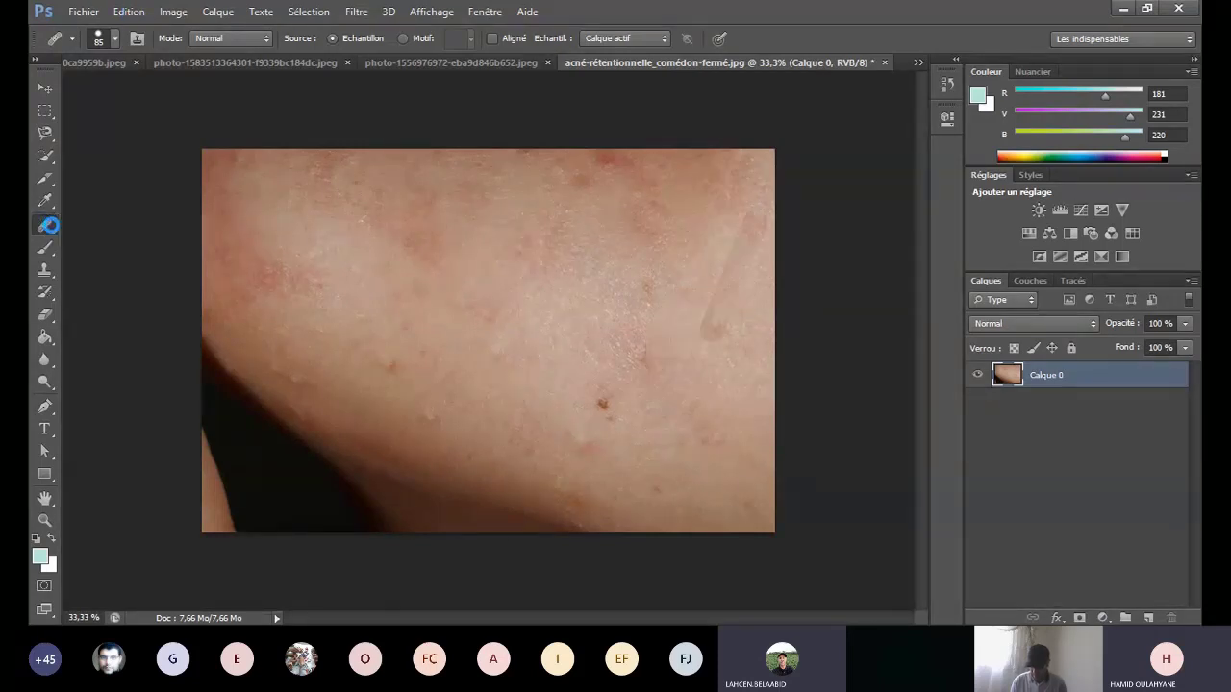
Step: Retouch the reddish marks in the upper right part of the skin with the Spot Healing Brush at 19 px
{"action": "right_click", "coordinate": [47, 225]}
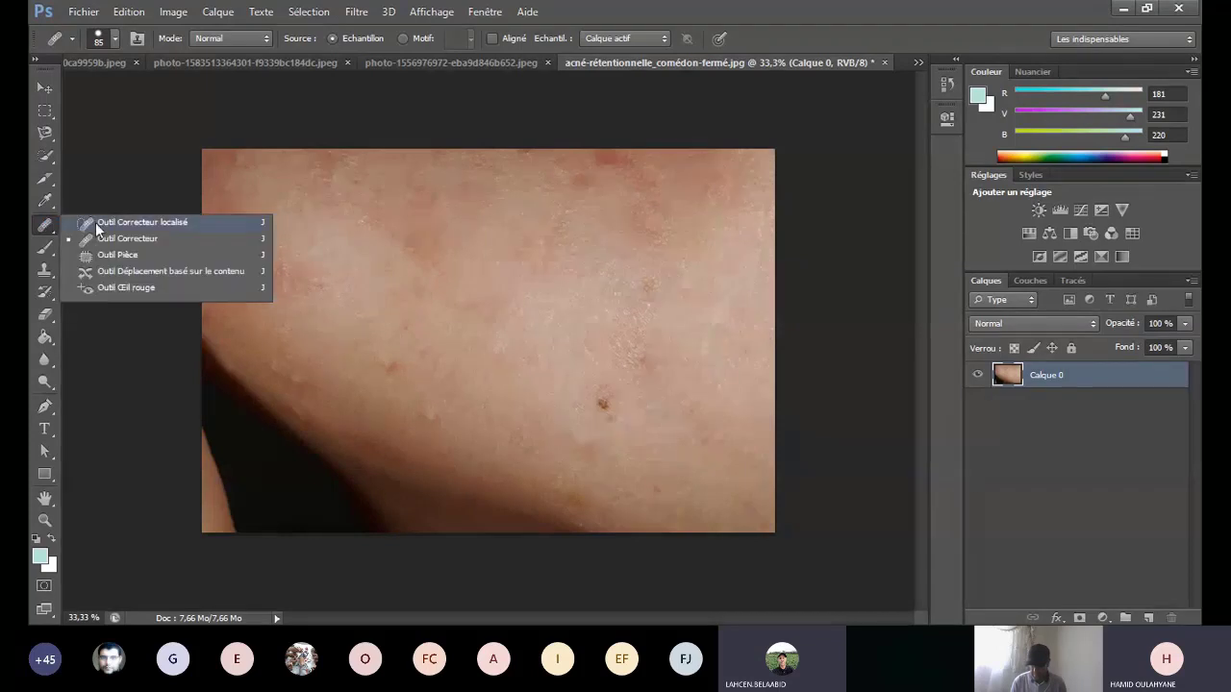
{"action": "left_click", "coordinate": [134, 222]}
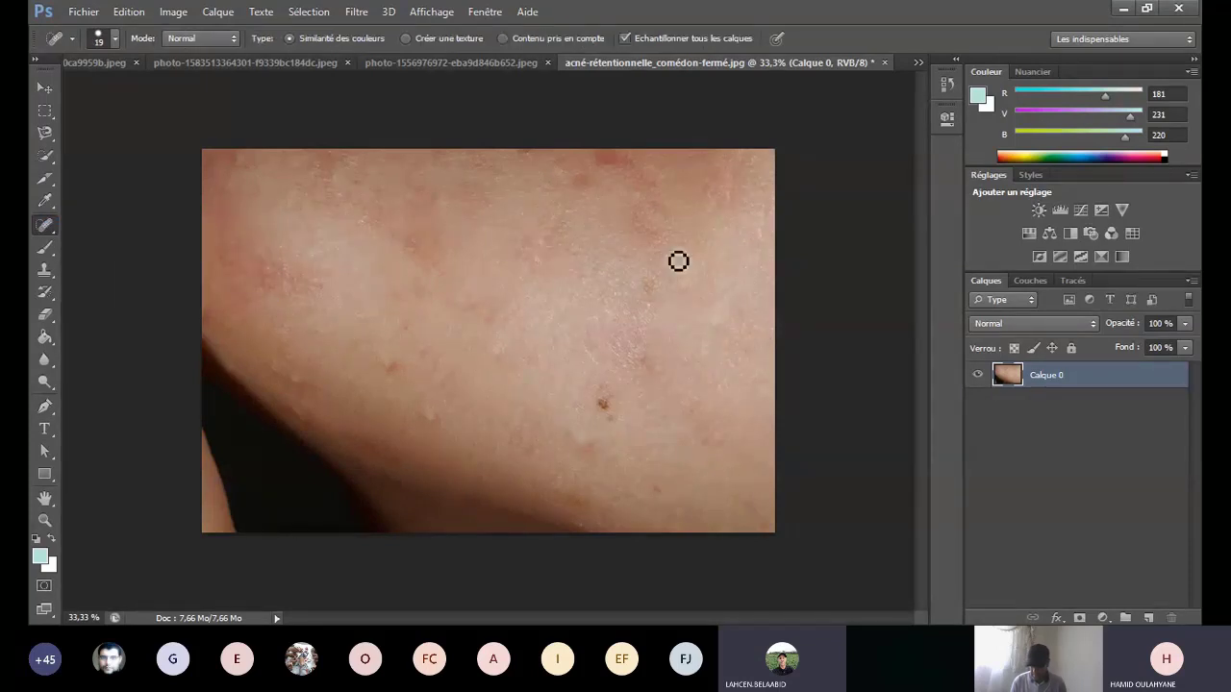
{"action": "left_click_drag", "start_coordinate": [670, 218], "coordinate": [647, 303]}
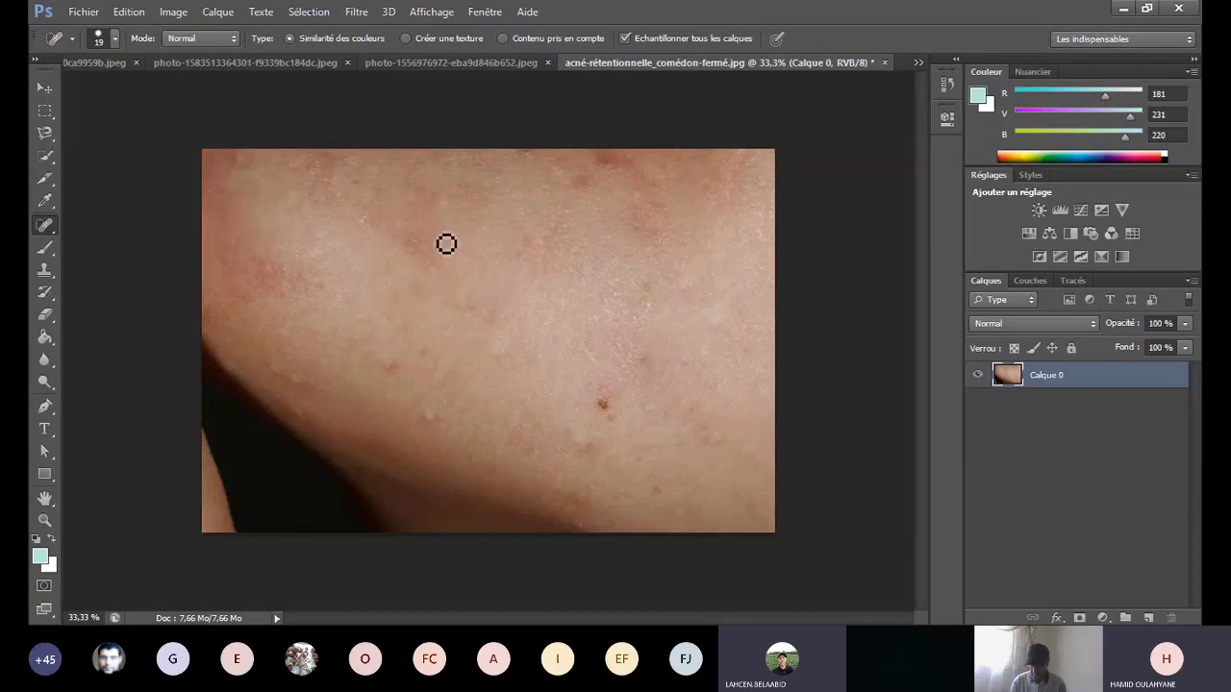
Step: Enlarge the Spot Healing Brush to 72 px and paint over the red patches along the skin photo's upper right edge
{"action": "left_click", "coordinate": [114, 38]}
{"action": "left_click", "coordinate": [626, 170]}
{"action": "mouse_move", "coordinate": [626, 168]}
{"action": "left_mouse_down"}
{"action": "mouse_move", "coordinate": [515, 165]}
{"action": "mouse_move", "coordinate": [734, 155]}
{"action": "mouse_move", "coordinate": [596, 154]}
{"action": "mouse_move", "coordinate": [706, 183]}
{"action": "mouse_move", "coordinate": [753, 183]}
{"action": "mouse_move", "coordinate": [708, 169]}
{"action": "mouse_move", "coordinate": [772, 179]}
{"action": "mouse_move", "coordinate": [766, 204]}
{"action": "left_mouse_up"}
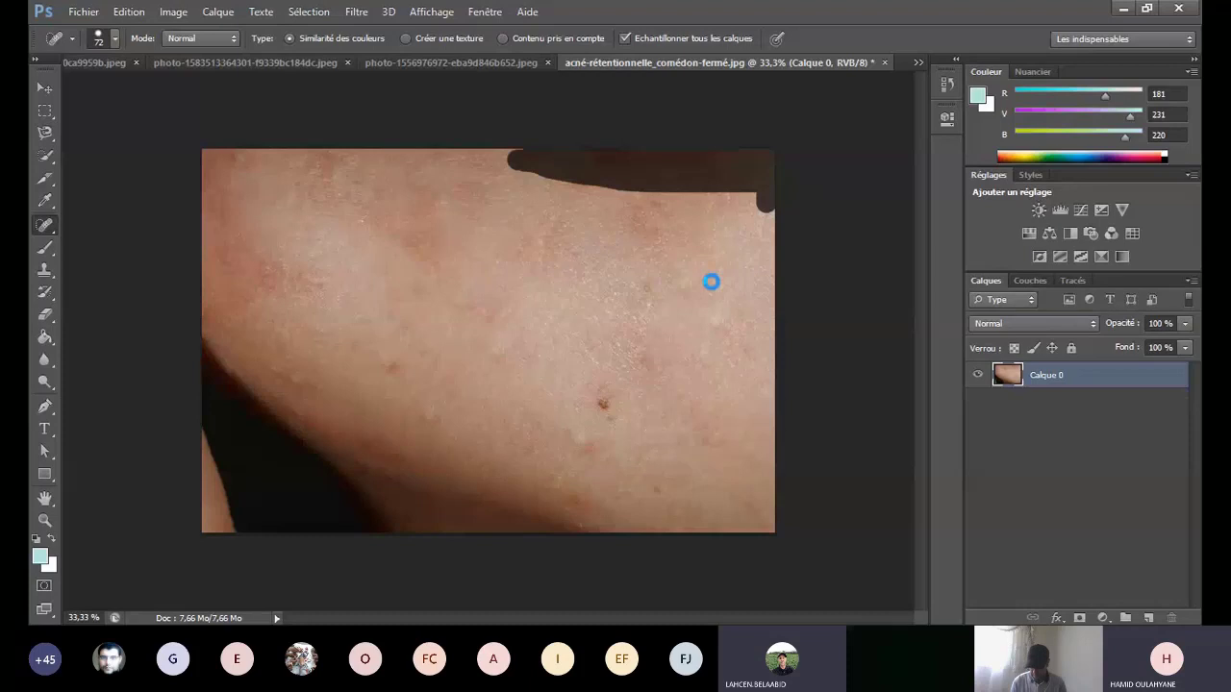
Step: Remove the remaining spots across the middle and lower skin and the marks along the lower left contour with the Spot Healing Brush
{"action": "left_click", "coordinate": [642, 355]}
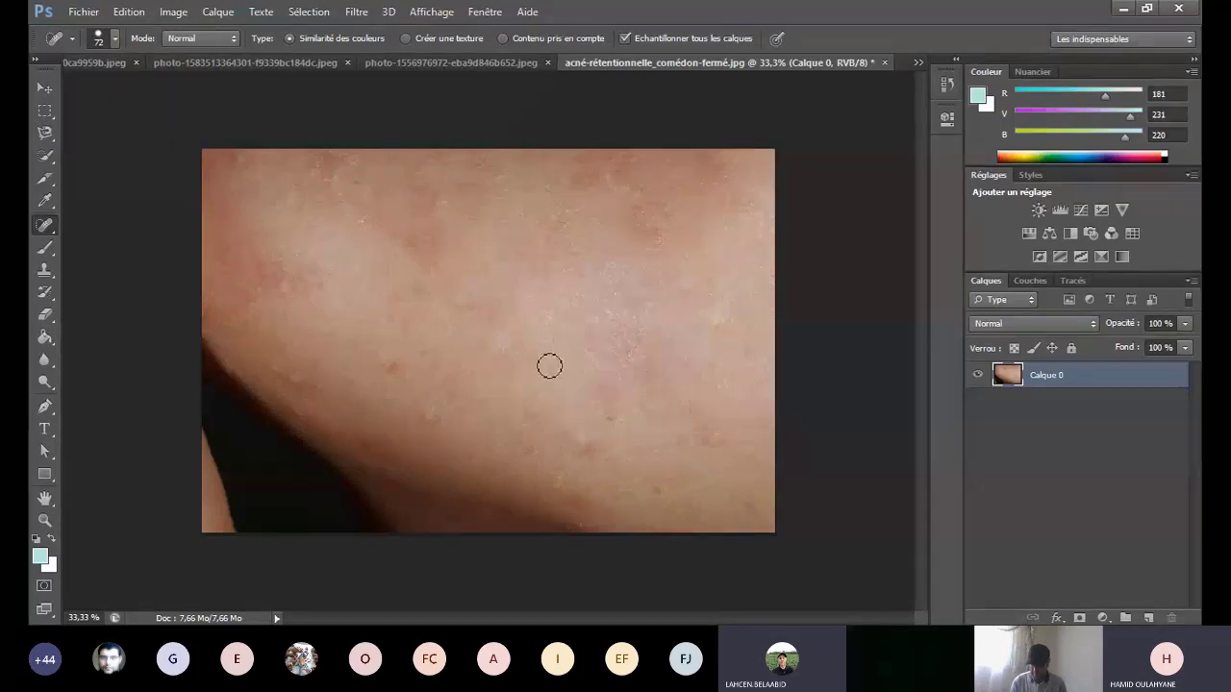
{"action": "left_click", "coordinate": [395, 367]}
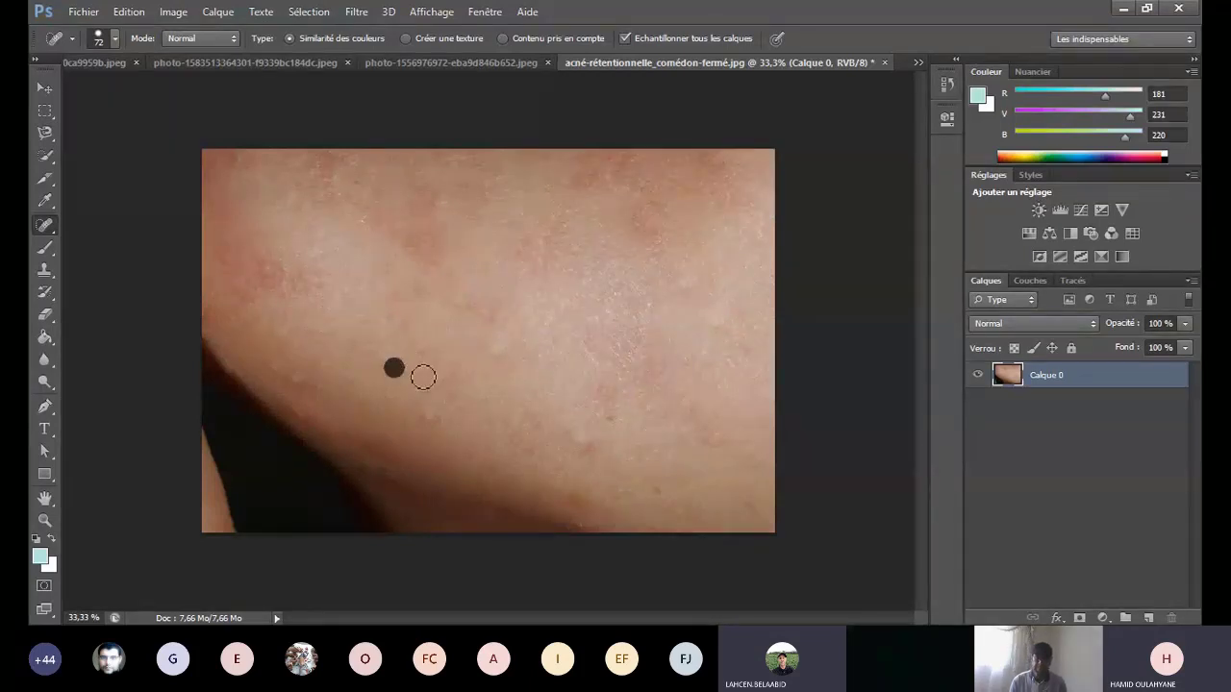
{"action": "left_click", "coordinate": [499, 348]}
{"action": "left_click", "coordinate": [584, 433]}
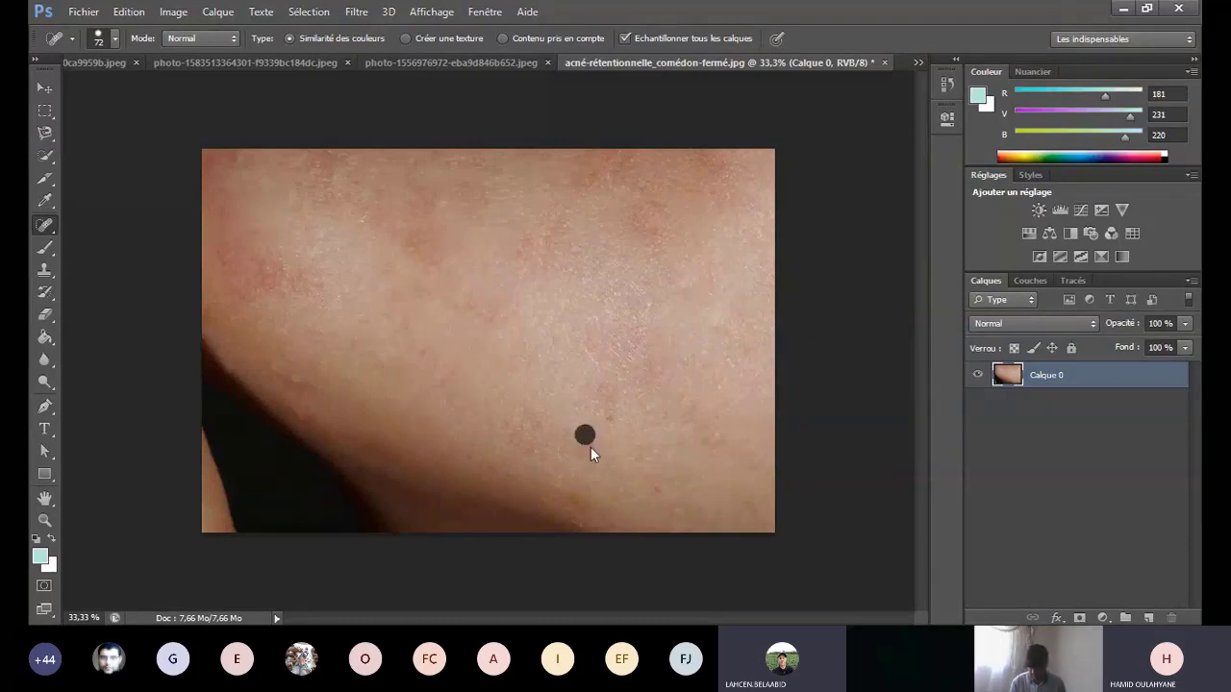
{"action": "left_click", "coordinate": [723, 438]}
{"action": "left_click", "coordinate": [285, 368]}
{"action": "left_click_drag", "start_coordinate": [280, 401], "coordinate": [400, 451]}
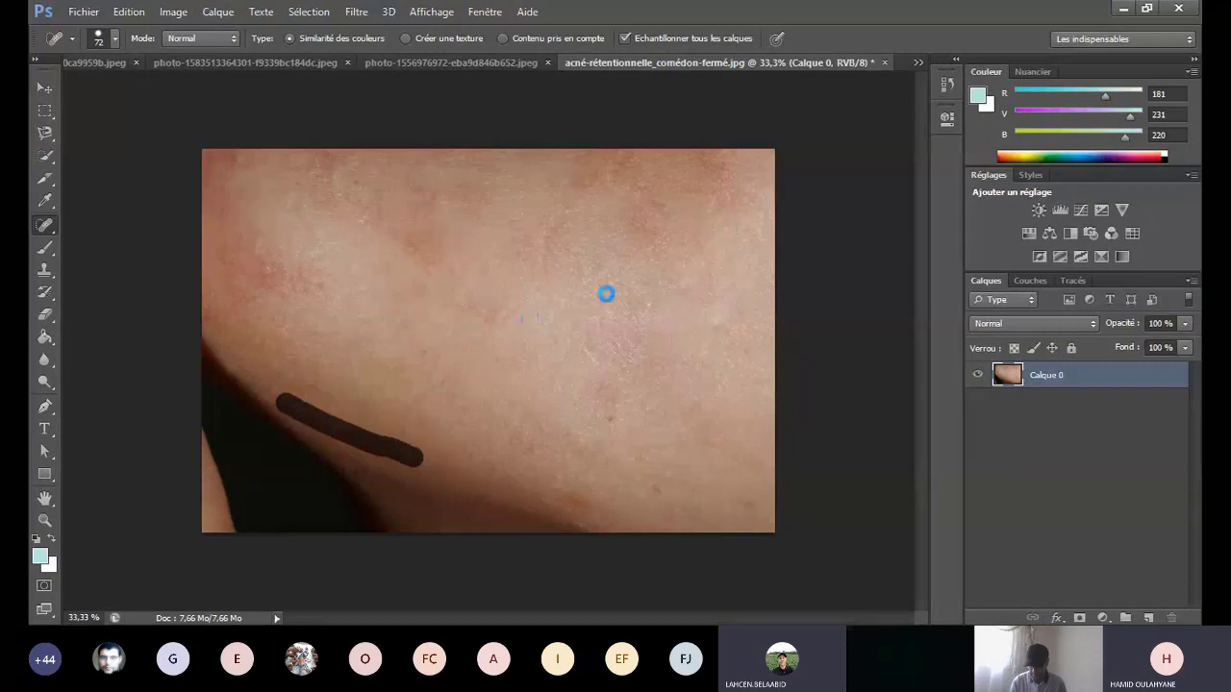
{"action": "left_click", "coordinate": [480, 320]}
{"action": "left_click_drag", "start_coordinate": [387, 306], "coordinate": [470, 308]}
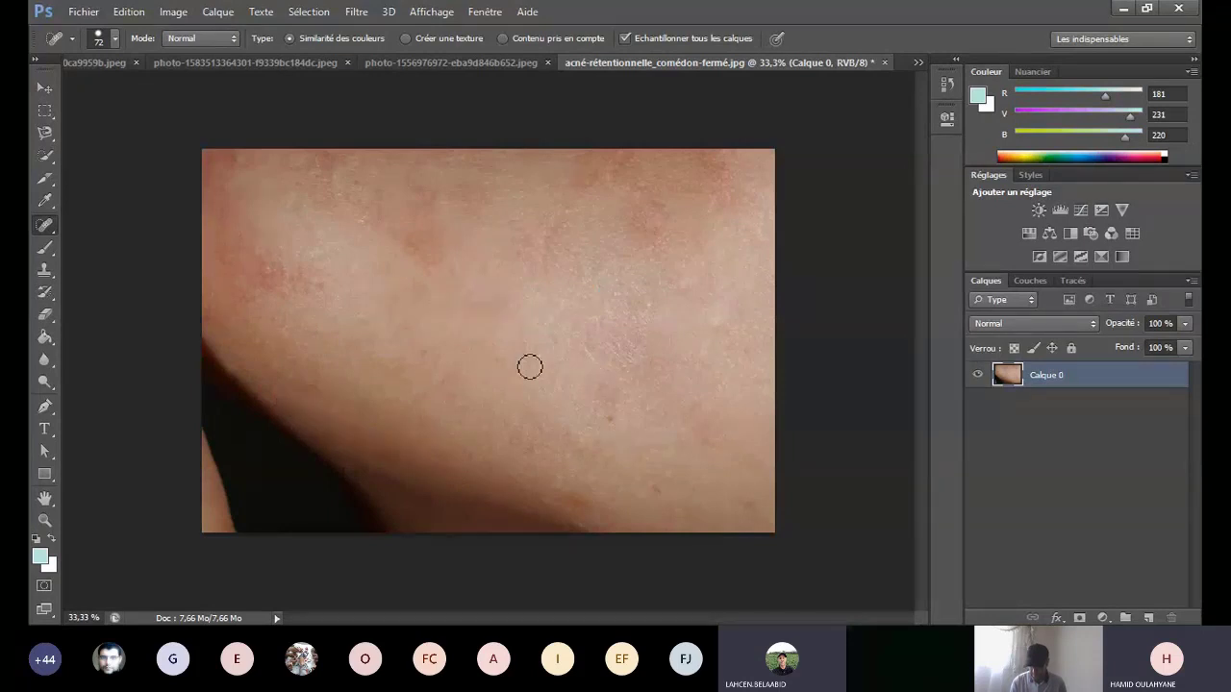
{"action": "mouse_move", "coordinate": [438, 271]}
{"action": "left_mouse_down"}
{"action": "mouse_move", "coordinate": [407, 205]}
{"action": "mouse_move", "coordinate": [422, 231]}
{"action": "mouse_move", "coordinate": [383, 229]}
{"action": "left_mouse_up"}
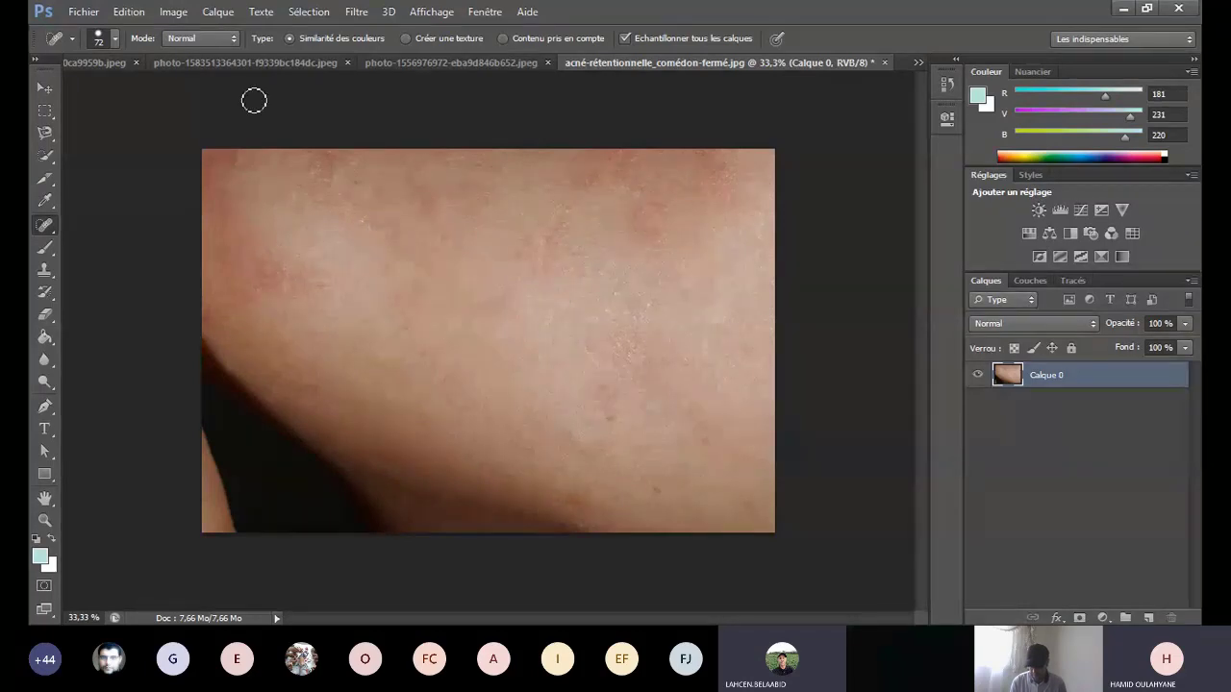
Step: Close the retouched skin image and the blank Sans titre-1 document without saving, and activate the Brush tool
{"action": "left_click", "coordinate": [885, 60]}
{"action": "key", "text": "Escape"}
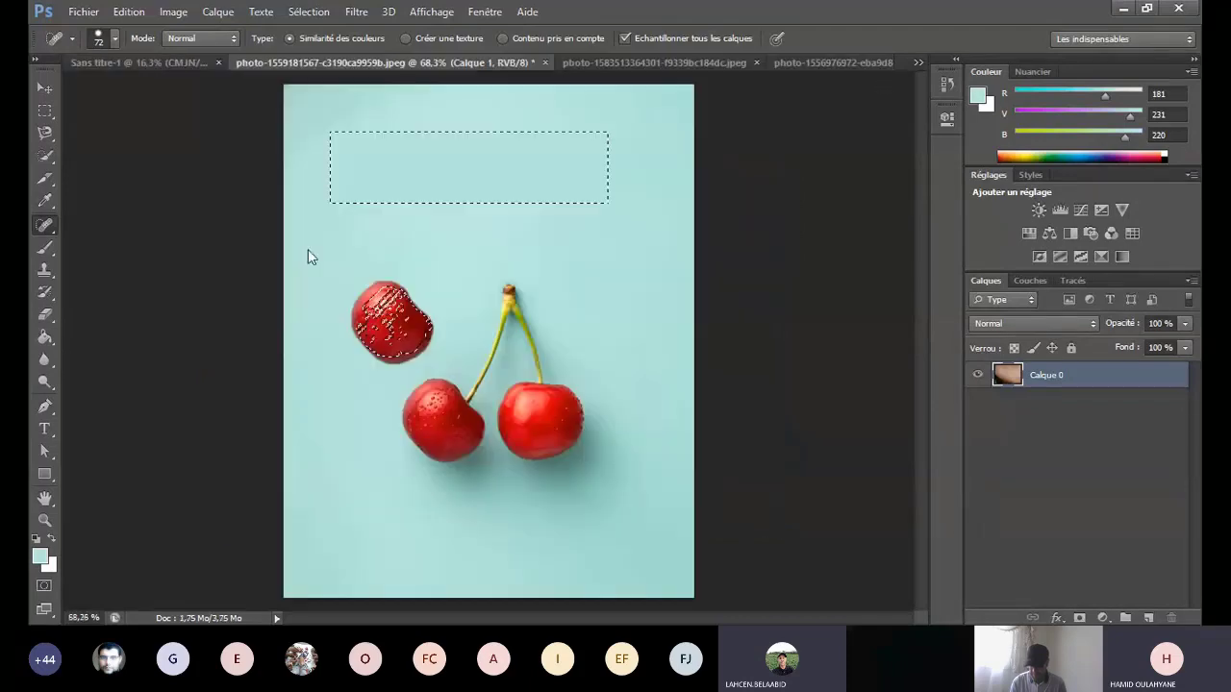
{"action": "left_click", "coordinate": [44, 250]}
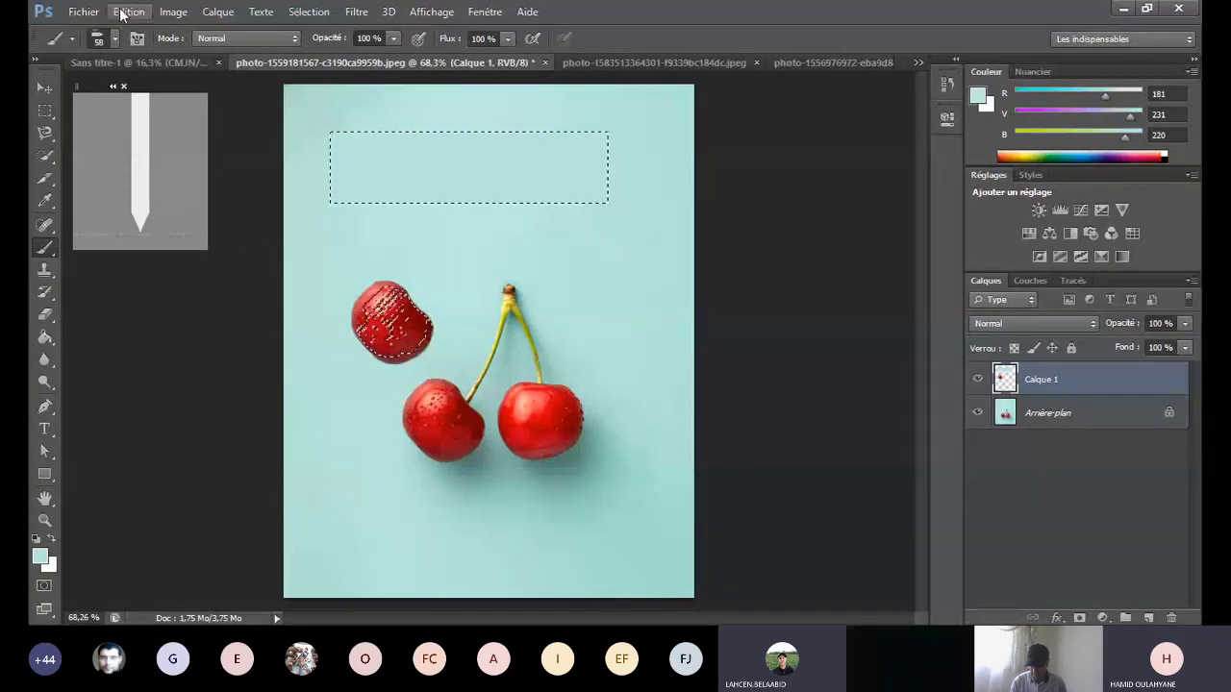
{"action": "left_click", "coordinate": [118, 64]}
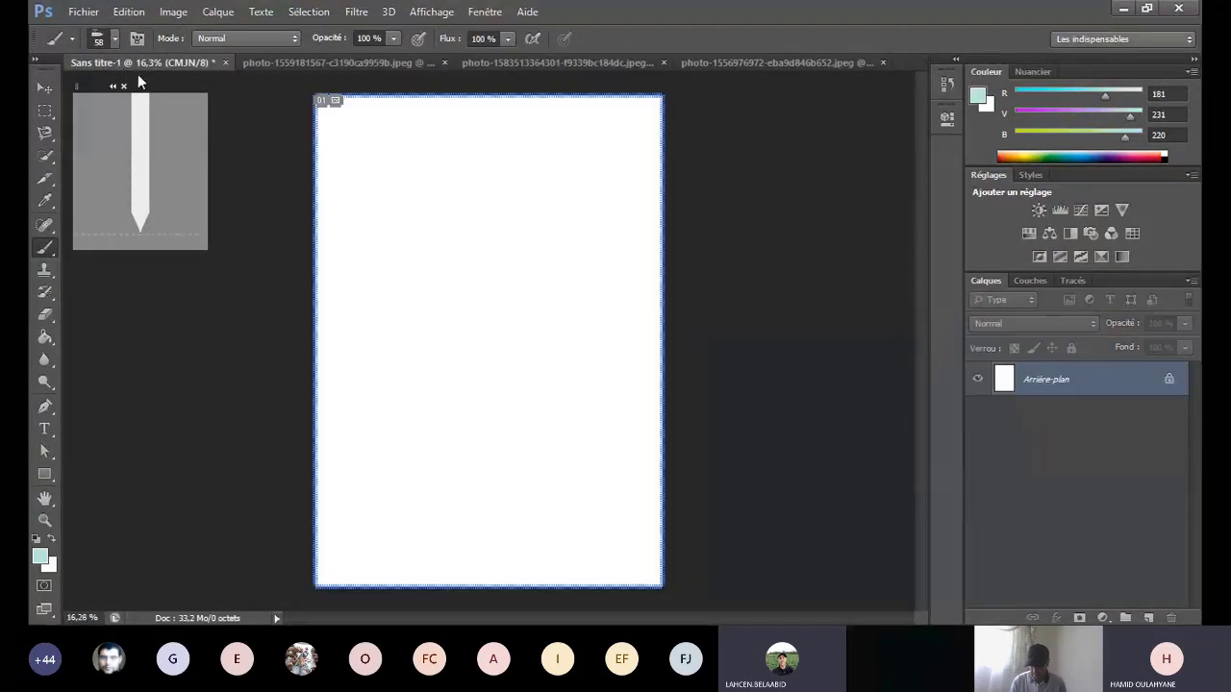
{"action": "left_click", "coordinate": [225, 63]}
{"action": "left_click", "coordinate": [616, 254]}
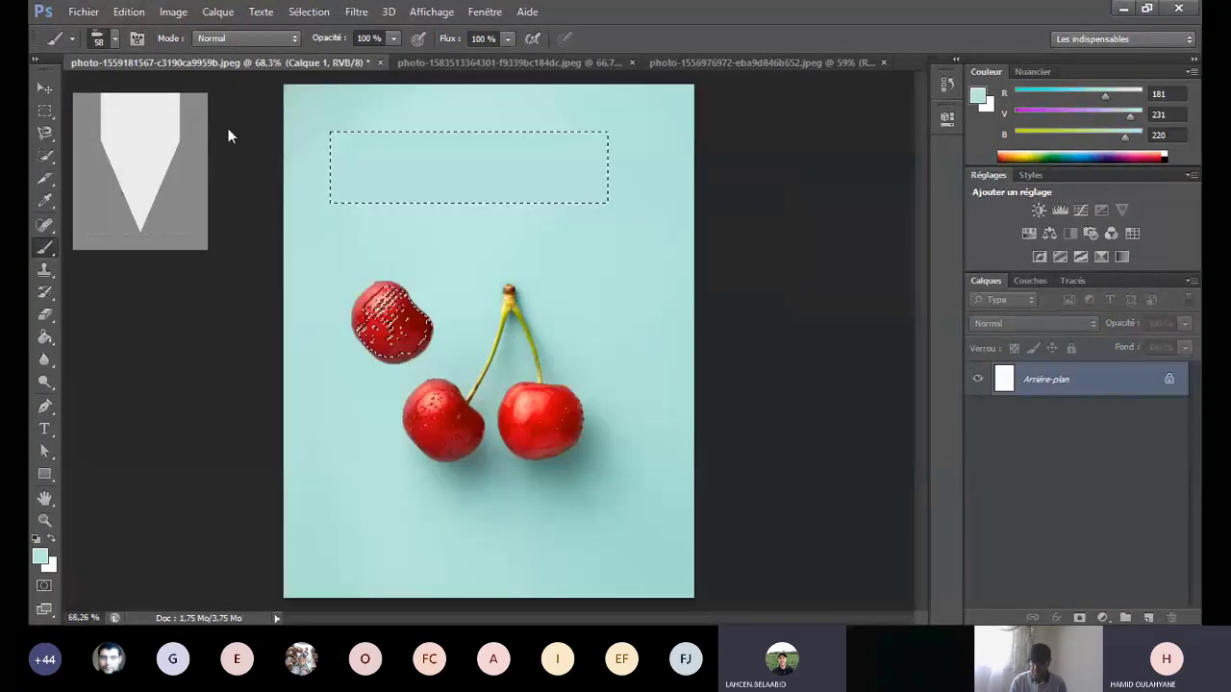
Step: Create a new white CMYK document measuring 21 × 29.7 cm at 300 pixels per inch
{"action": "left_click", "coordinate": [86, 12]}
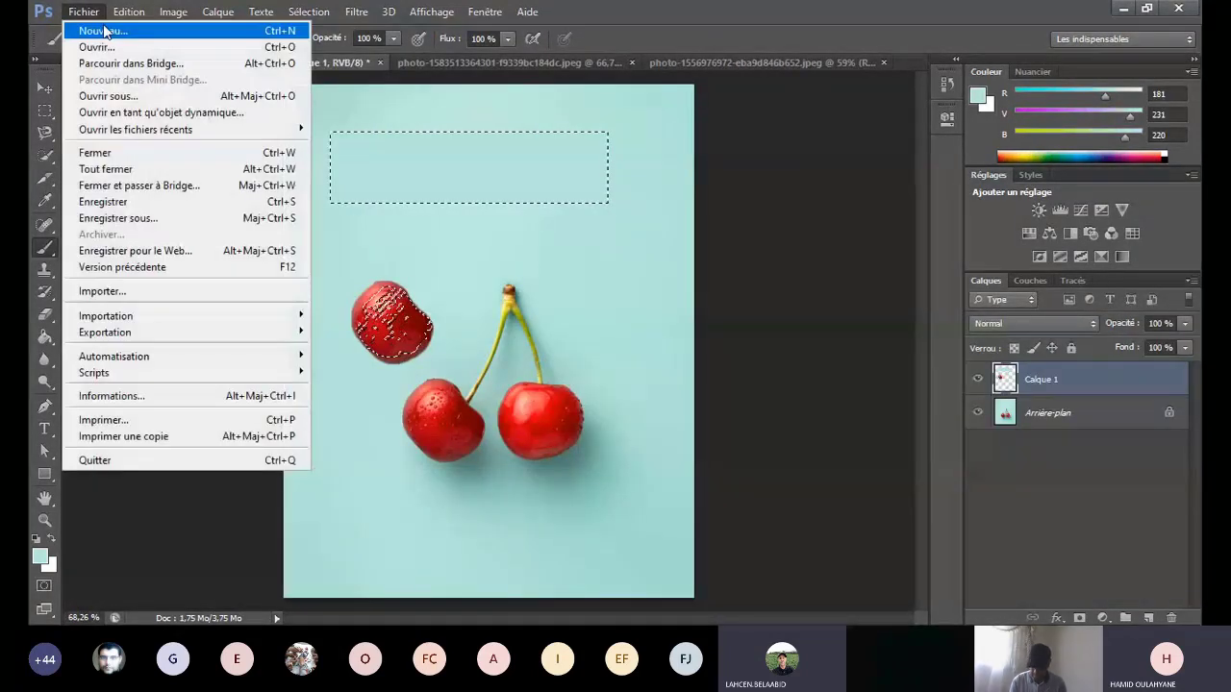
{"action": "left_click", "coordinate": [102, 31]}
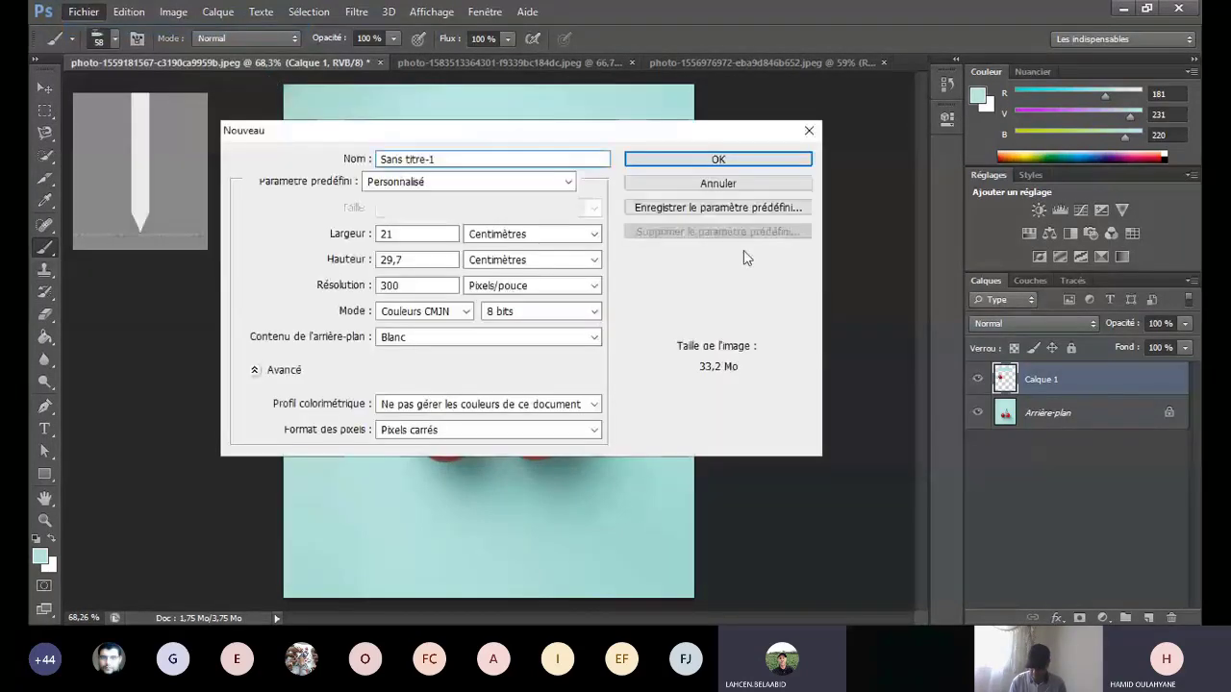
{"action": "left_click", "coordinate": [711, 160]}
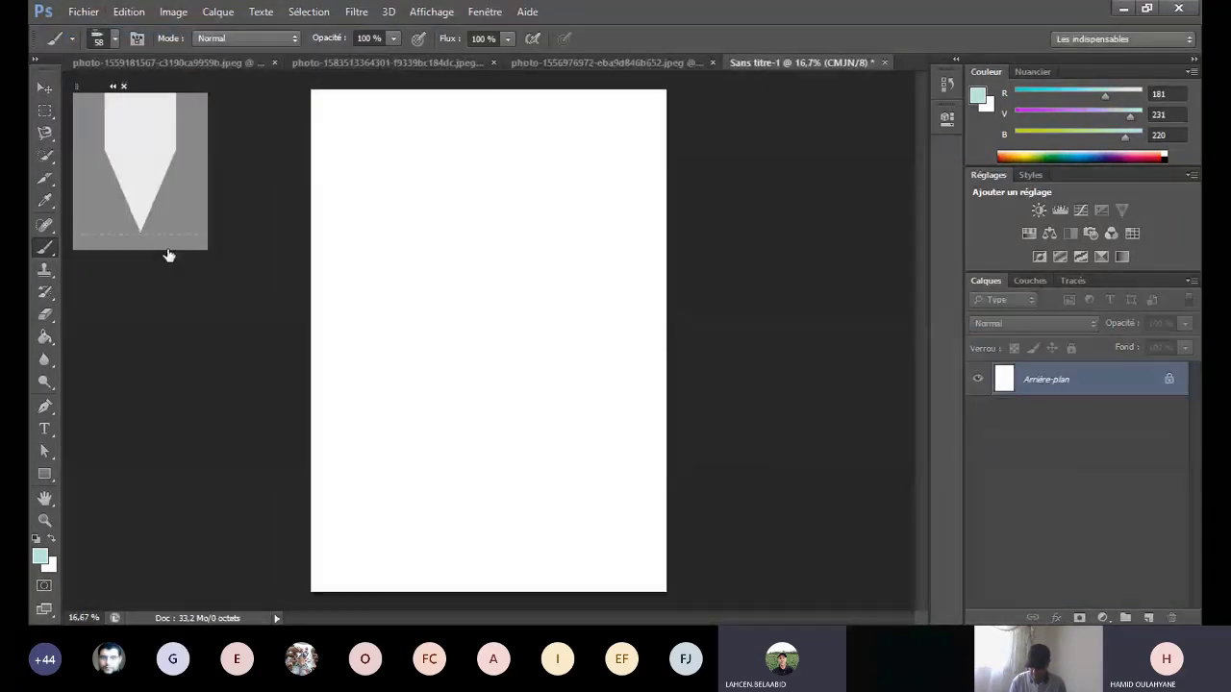
Step: Choose the 134 px grass-shaped tip for the Brush tool from the brush tip presets
{"action": "left_click", "coordinate": [133, 40]}
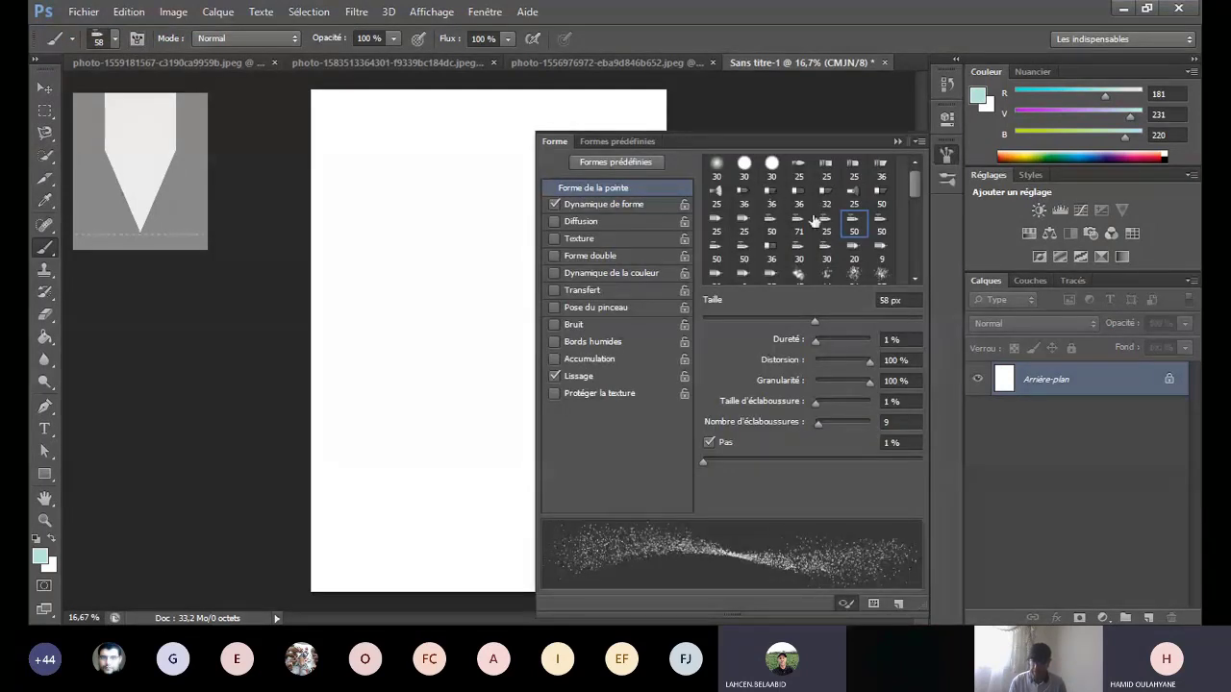
{"action": "scroll", "coordinate": [815, 221], "scroll_direction": "down", "scroll_amount": 2}
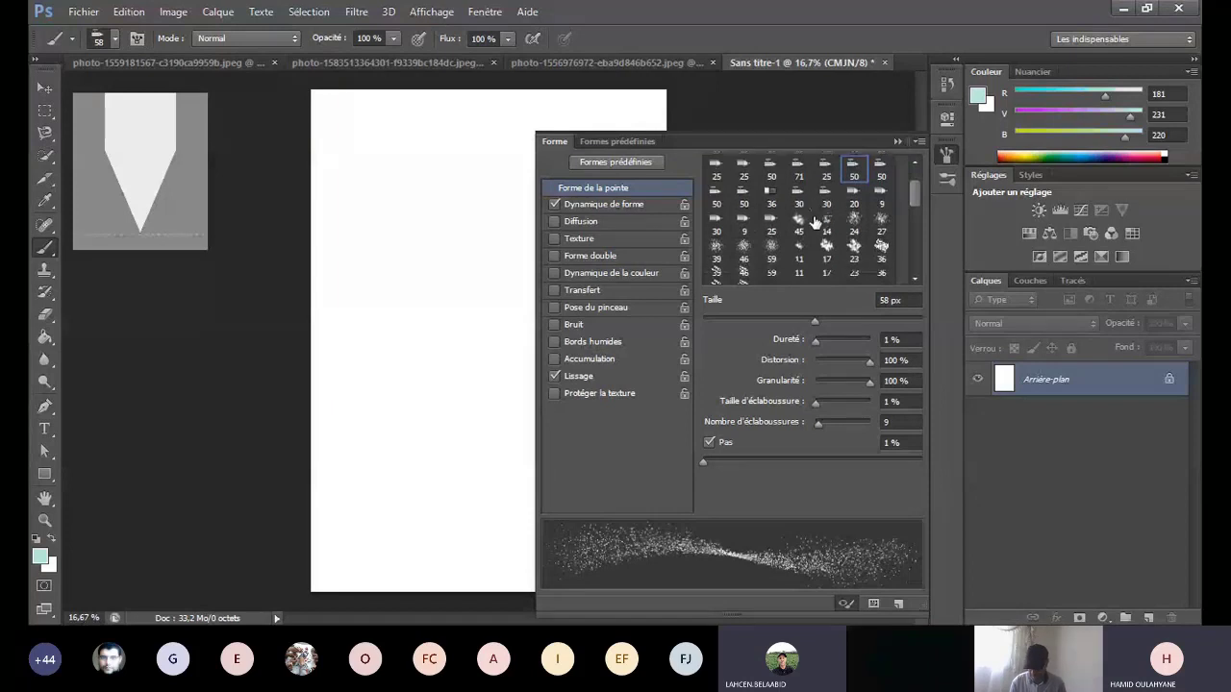
{"action": "scroll", "coordinate": [816, 221], "scroll_direction": "down", "scroll_amount": 8}
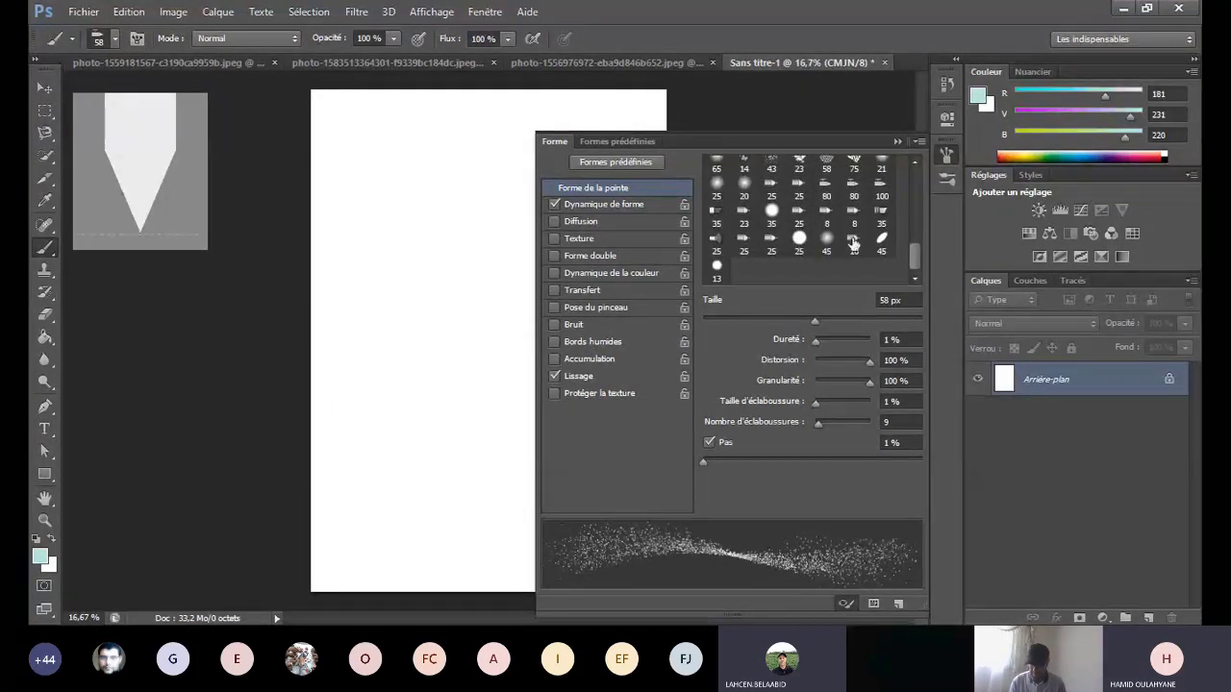
{"action": "scroll", "coordinate": [853, 244], "scroll_direction": "up", "scroll_amount": 3}
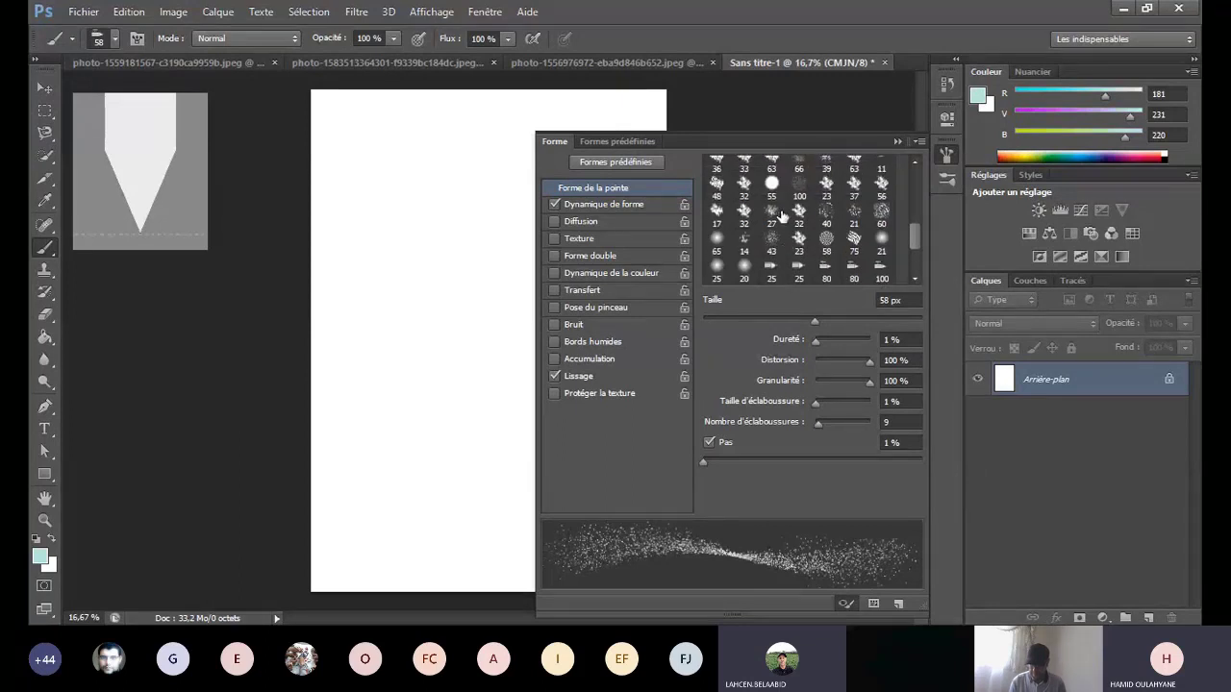
{"action": "scroll", "coordinate": [782, 216], "scroll_direction": "up", "scroll_amount": 2}
{"action": "left_click", "coordinate": [772, 186]}
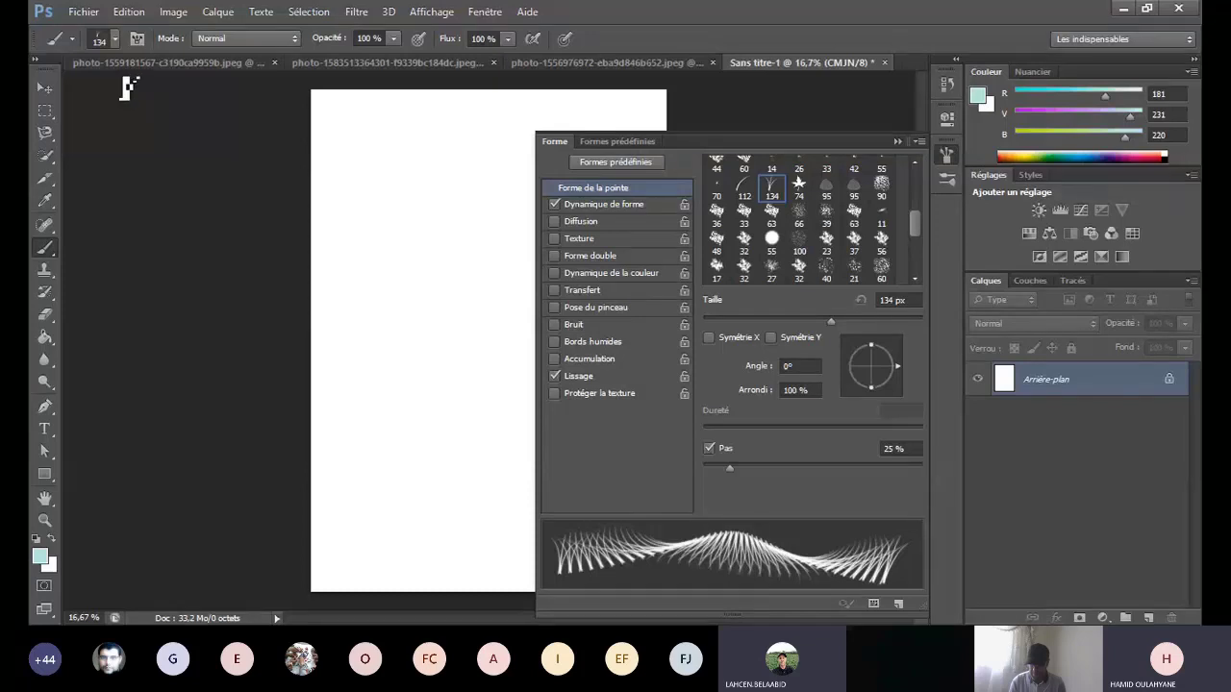
{"action": "key", "text": "F5"}
Step: Set the grass brush size to 197 px and stamp separate grass tufts at several places on the blank page
{"action": "left_click", "coordinate": [114, 38]}
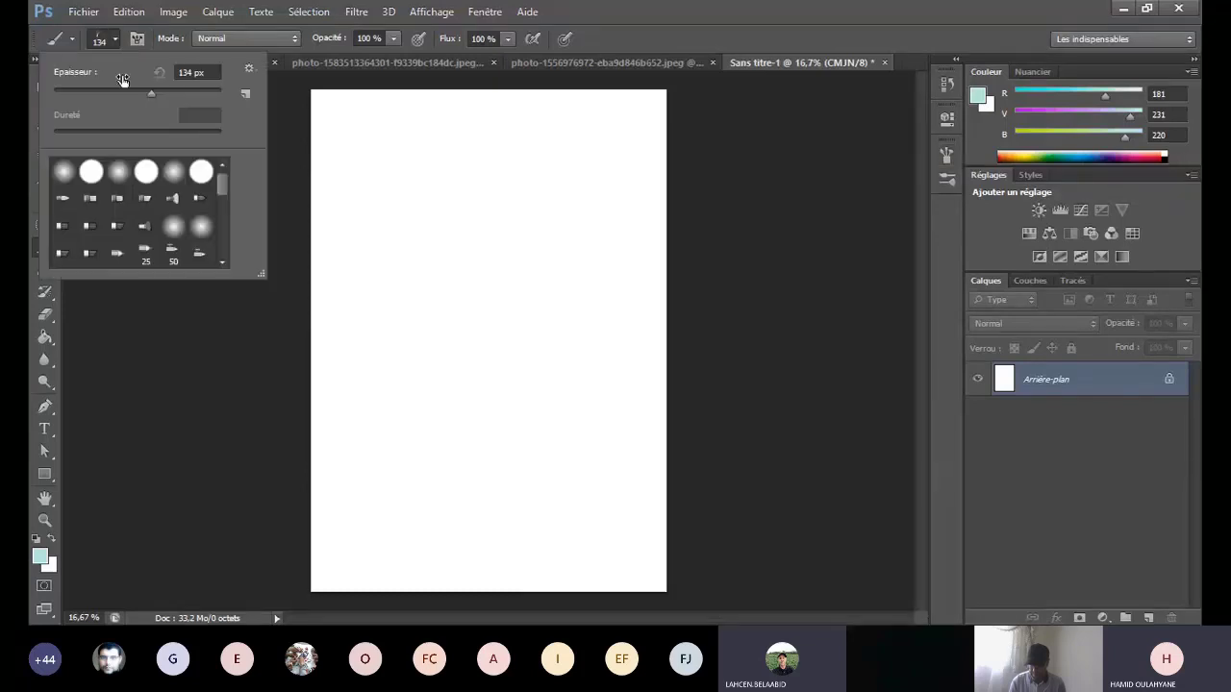
{"action": "left_click_drag", "start_coordinate": [125, 90], "coordinate": [178, 93]}
{"action": "key", "text": "Return"}
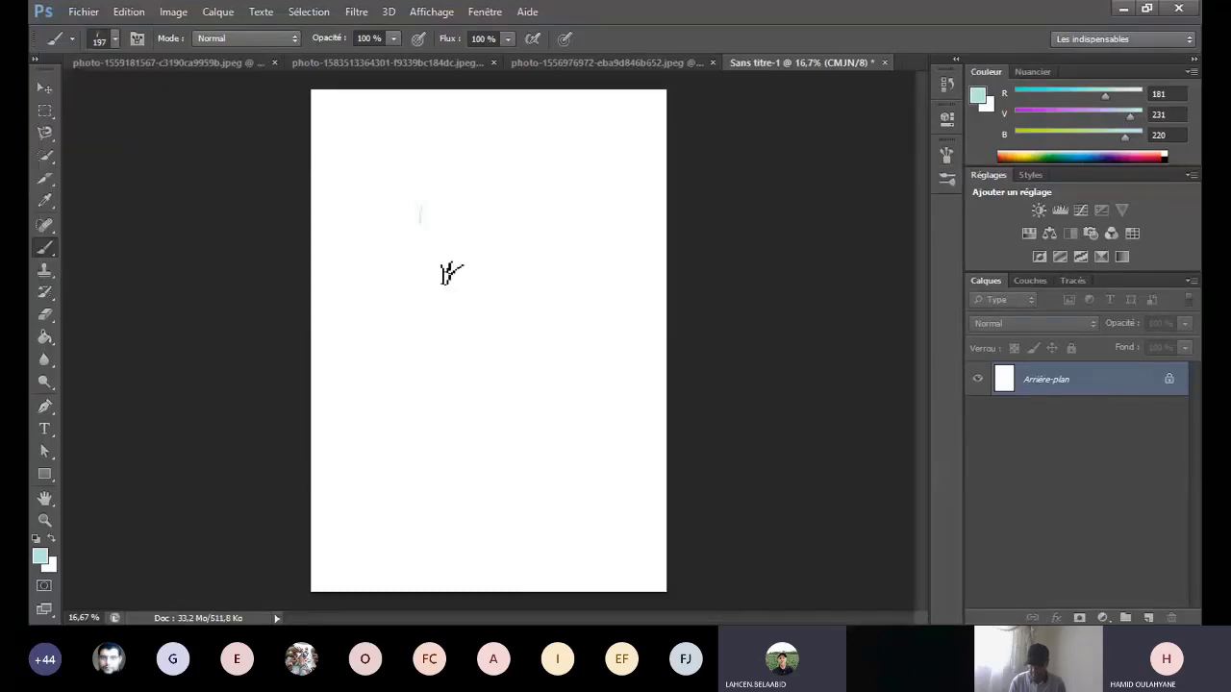
{"action": "left_click", "coordinate": [449, 273]}
{"action": "left_click", "coordinate": [389, 306]}
{"action": "left_click", "coordinate": [506, 332]}
{"action": "left_click", "coordinate": [465, 435]}
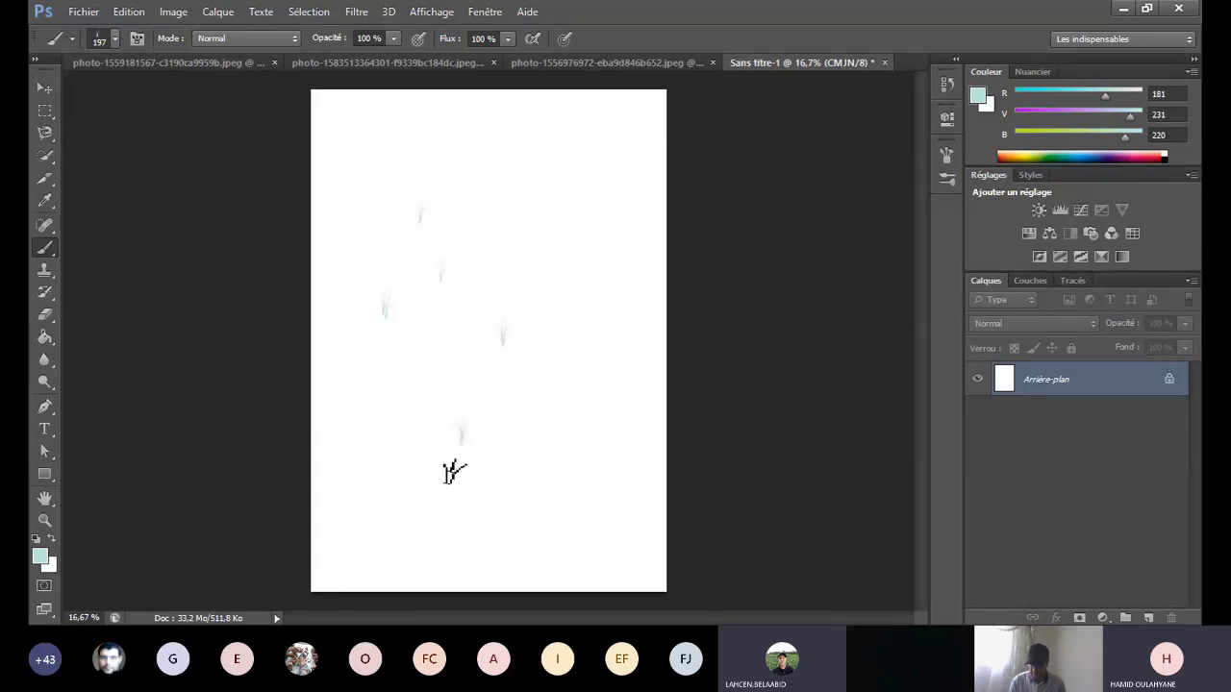
{"action": "scroll", "coordinate": [528, 500], "scroll_direction": "up", "scroll_amount": 5}
{"action": "left_click", "coordinate": [606, 308]}
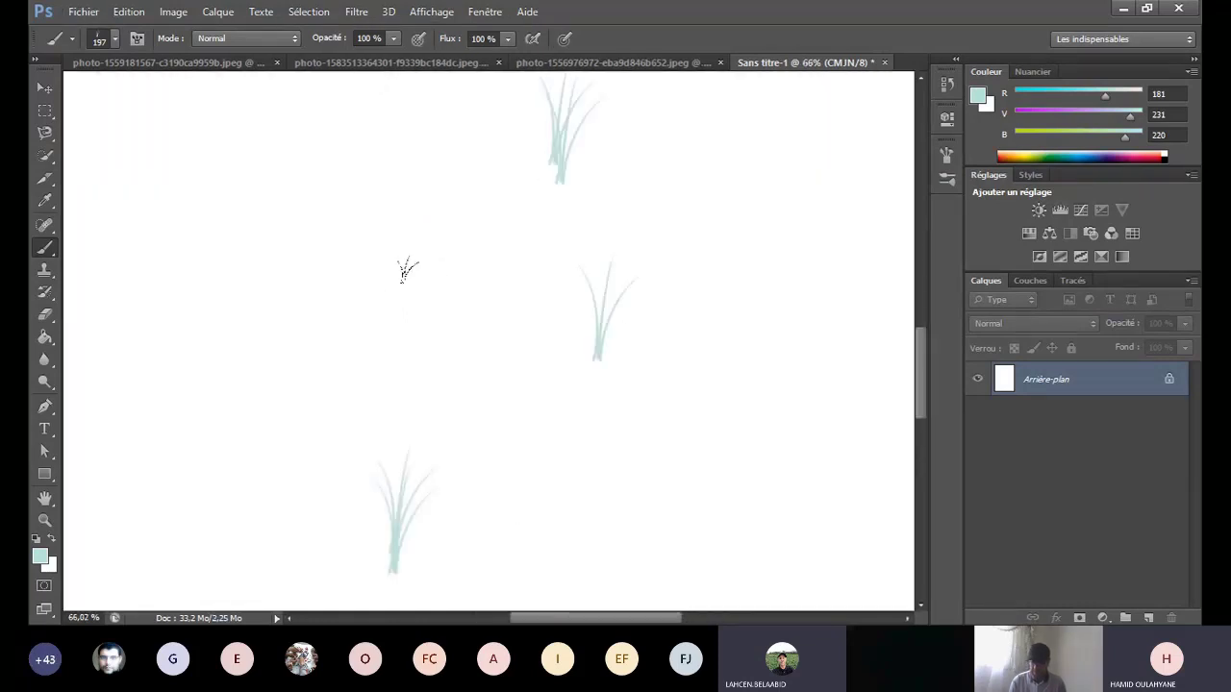
{"action": "left_click", "coordinate": [423, 314]}
{"action": "left_click", "coordinate": [304, 313]}
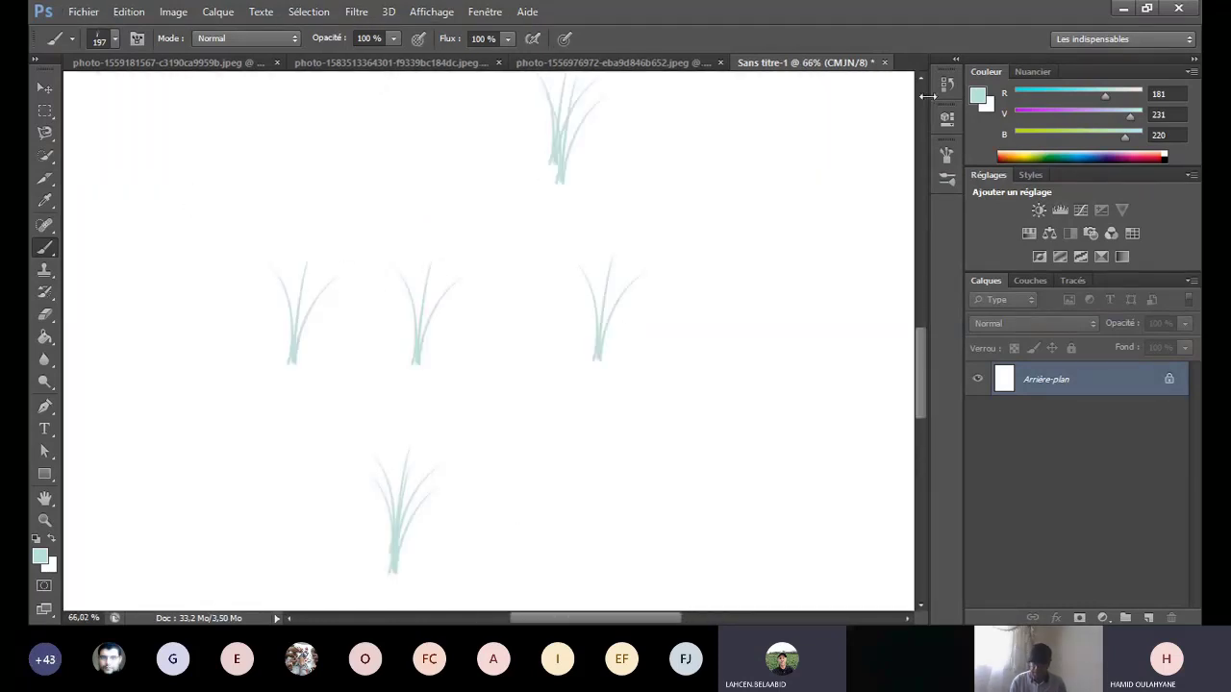
Step: Set the foreground colour to dark red, a60303
{"action": "left_click", "coordinate": [977, 99]}
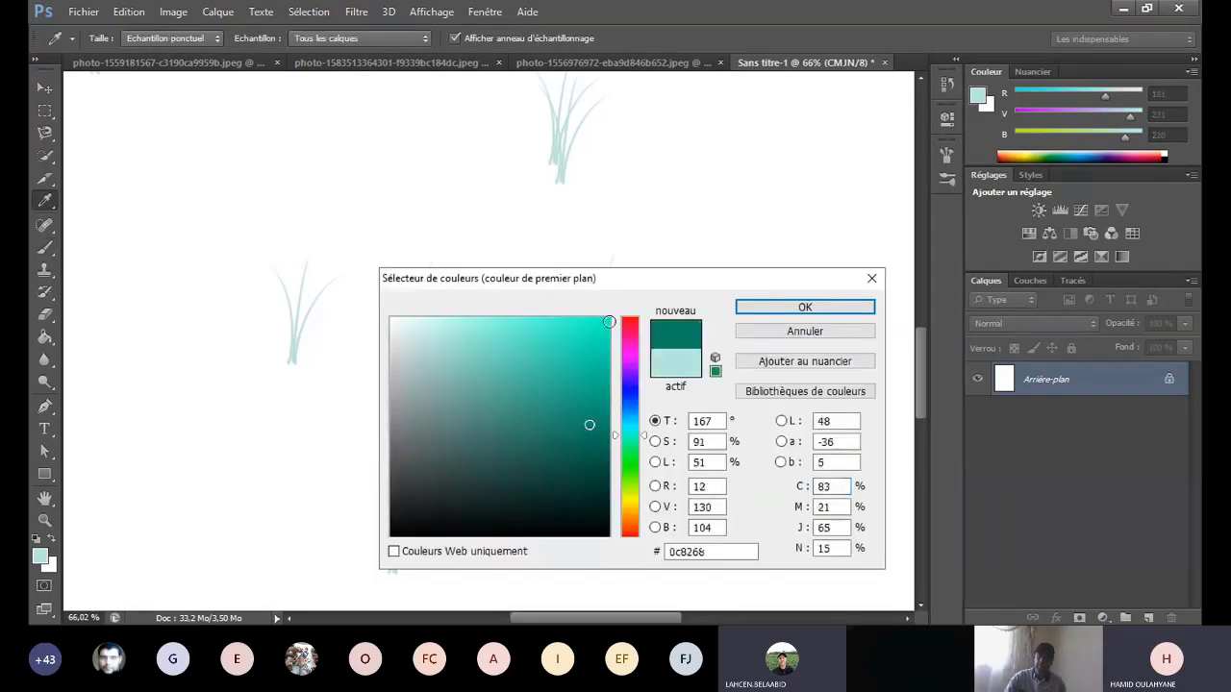
{"action": "left_click", "coordinate": [679, 230]}
{"action": "left_click", "coordinate": [604, 394]}
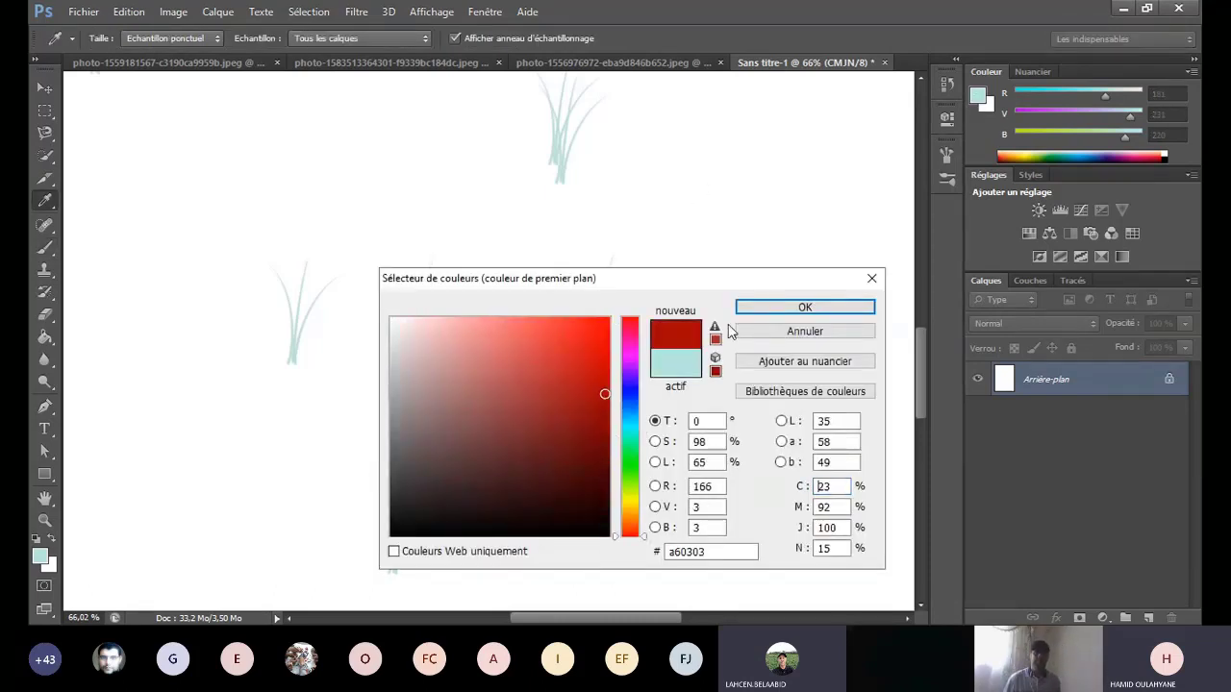
{"action": "key", "text": "Return"}
Step: Stamp separate dark red grass tufts with the Brush tool at nine places between and around the pale green tufts
{"action": "key", "text": "b"}
{"action": "left_click", "coordinate": [710, 209]}
{"action": "left_click", "coordinate": [786, 308]}
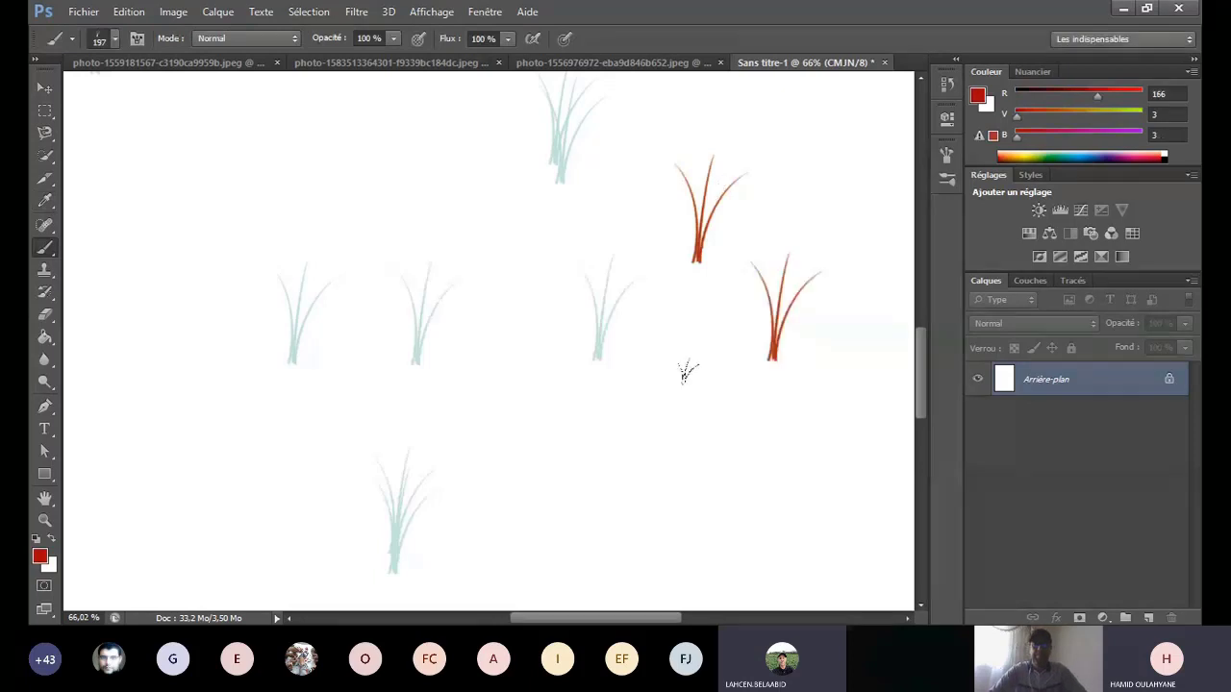
{"action": "left_click", "coordinate": [500, 346]}
{"action": "left_click", "coordinate": [654, 444]}
{"action": "left_click", "coordinate": [392, 176]}
{"action": "left_click", "coordinate": [210, 191]}
{"action": "left_click", "coordinate": [214, 424]}
{"action": "left_click", "coordinate": [274, 448]}
{"action": "left_click", "coordinate": [560, 507]}
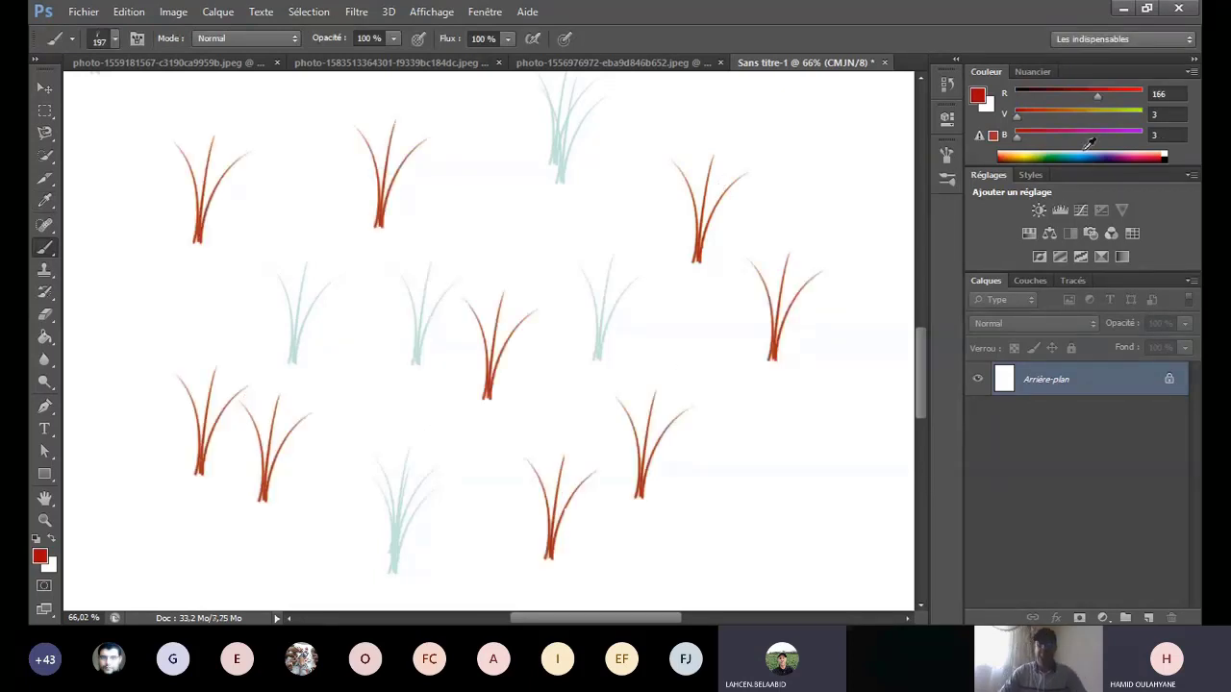
Step: Choose the 90 px textured brush tip and paint a winding dark red band down over the tufts on the page
{"action": "left_click", "coordinate": [978, 99]}
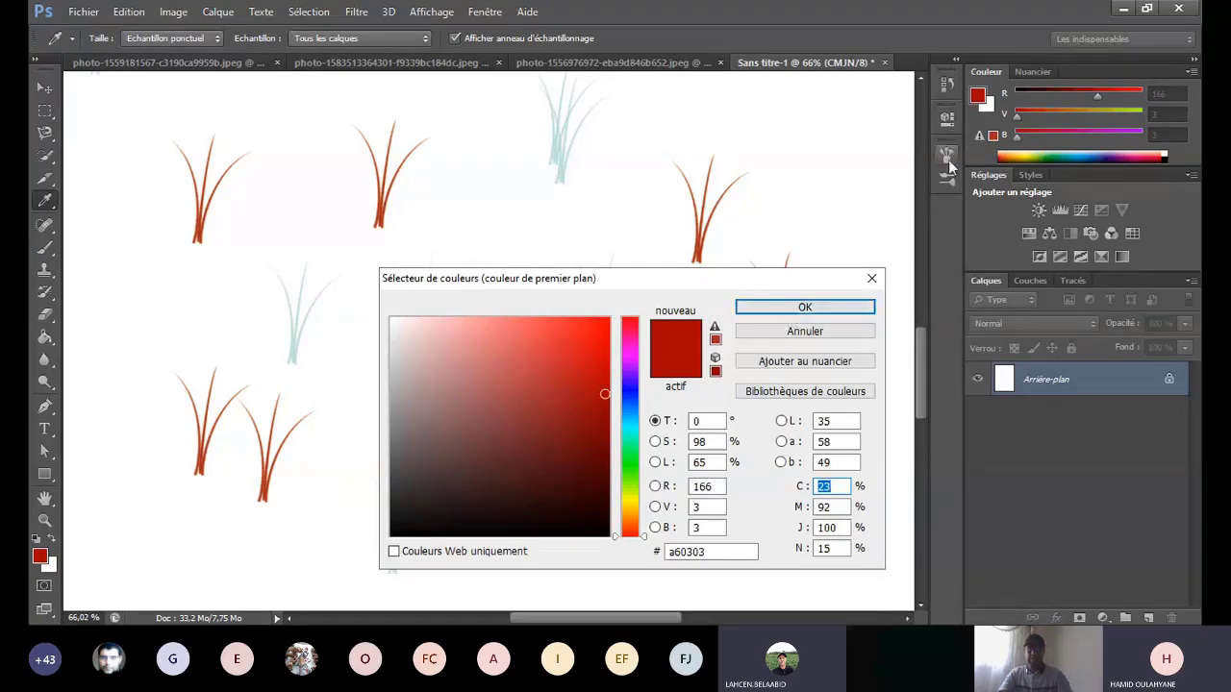
{"action": "left_click", "coordinate": [948, 154]}
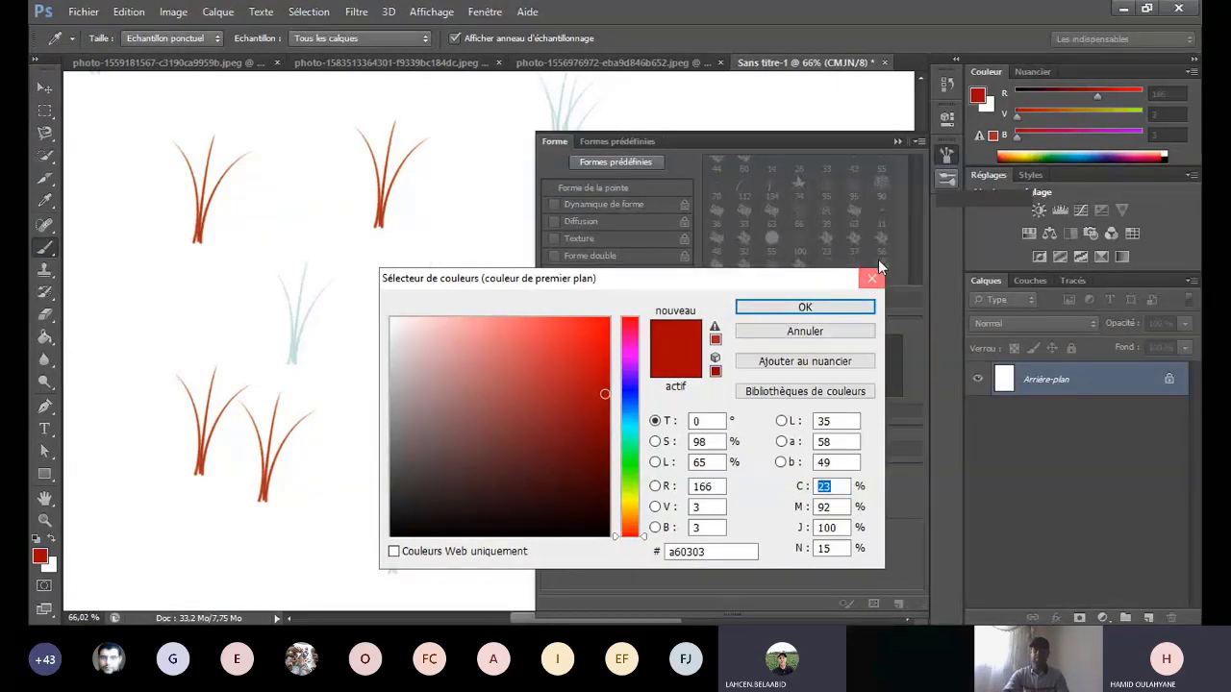
{"action": "key", "text": "Return"}
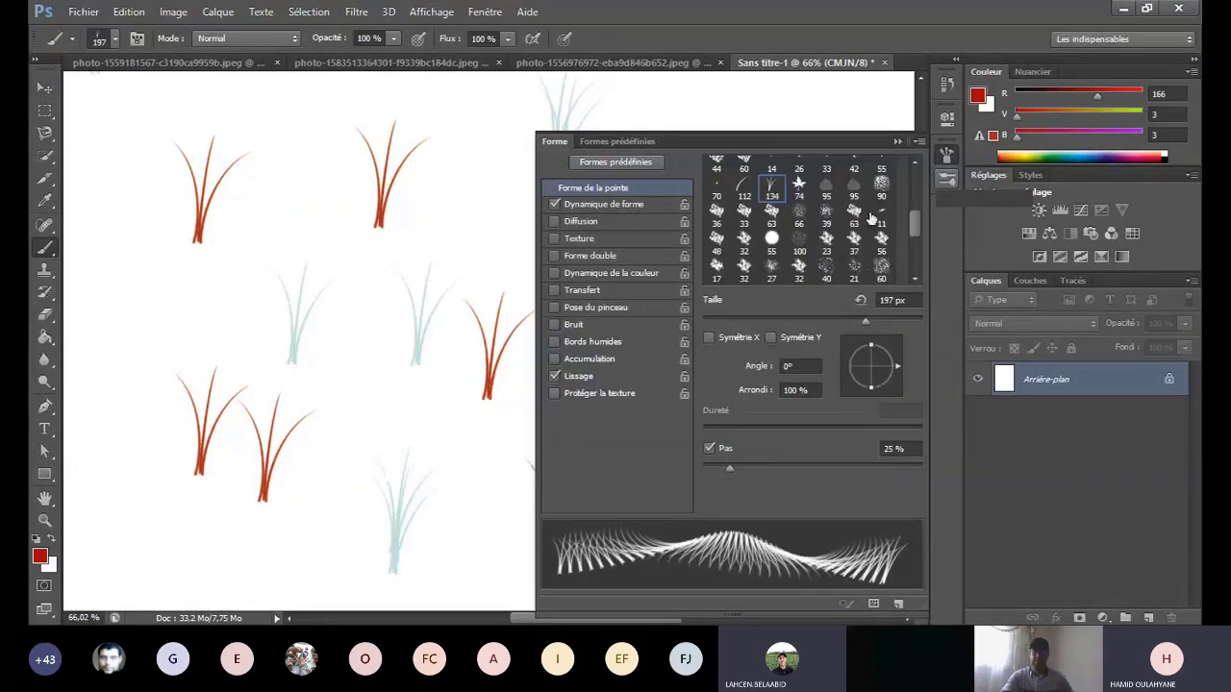
{"action": "left_click", "coordinate": [880, 184]}
{"action": "left_click_drag", "start_coordinate": [225, 182], "coordinate": [375, 271]}
{"action": "mouse_move", "coordinate": [255, 267]}
{"action": "left_mouse_down"}
{"action": "mouse_move", "coordinate": [170, 323]}
{"action": "mouse_move", "coordinate": [193, 451]}
{"action": "mouse_move", "coordinate": [384, 562]}
{"action": "left_mouse_up"}
Step: Choose the 25 px round brush tip and paint a solid zigzag line above and across the textured band
{"action": "scroll", "coordinate": [852, 277], "scroll_direction": "down", "scroll_amount": 1}
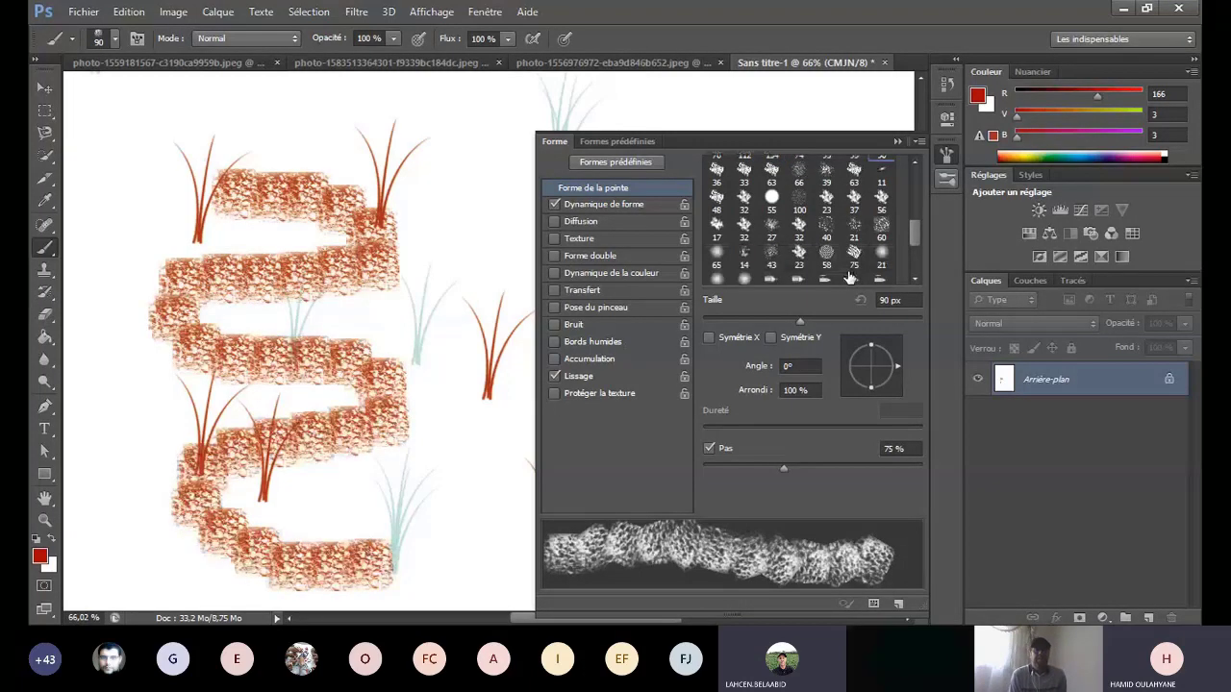
{"action": "scroll", "coordinate": [849, 277], "scroll_direction": "down", "scroll_amount": 2}
{"action": "left_click", "coordinate": [802, 279]}
{"action": "mouse_move", "coordinate": [201, 121]}
{"action": "left_mouse_down"}
{"action": "mouse_move", "coordinate": [486, 126]}
{"action": "mouse_move", "coordinate": [407, 344]}
{"action": "mouse_move", "coordinate": [341, 384]}
{"action": "left_mouse_up"}
{"action": "key", "text": "F5"}
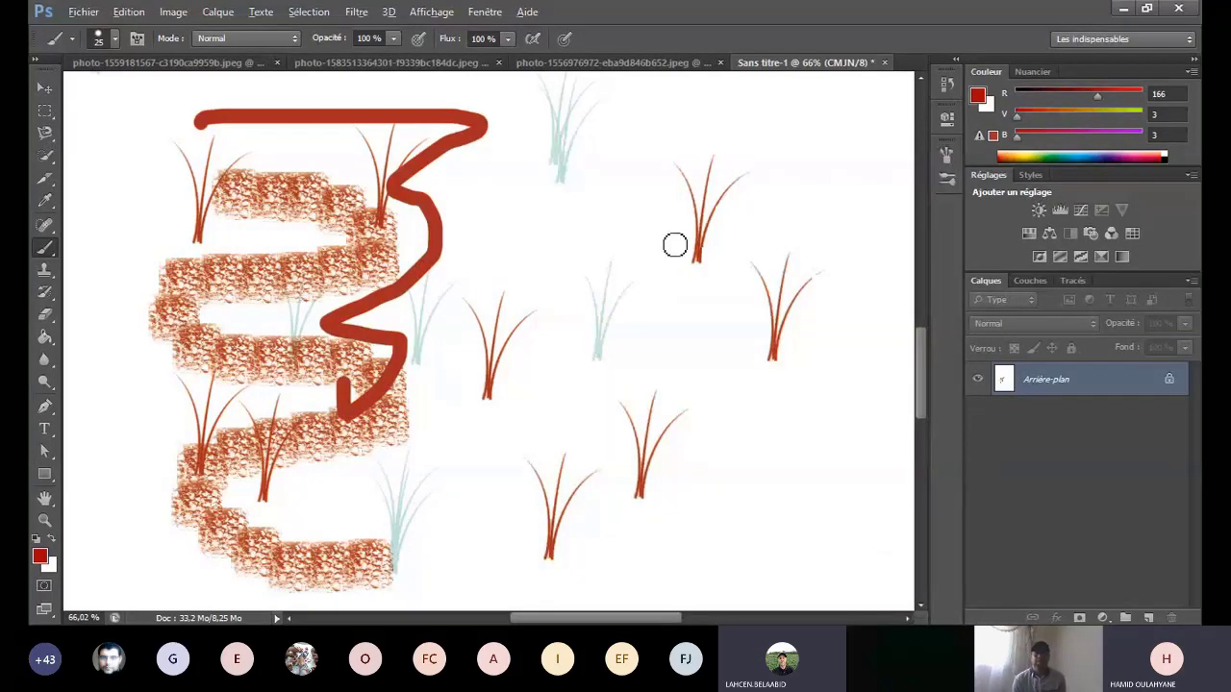
{"action": "scroll", "coordinate": [676, 244], "scroll_direction": "down", "scroll_amount": 1}
{"action": "scroll", "coordinate": [676, 246], "scroll_direction": "down", "scroll_amount": 2}
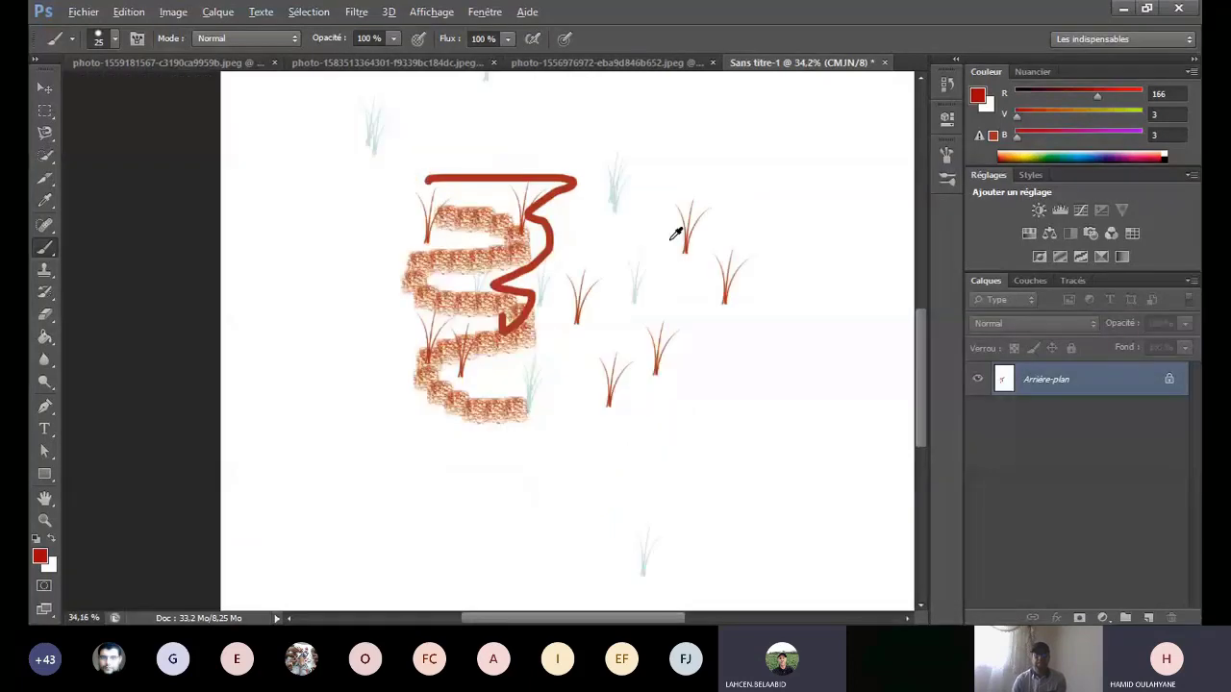
{"action": "scroll", "coordinate": [675, 235], "scroll_direction": "down", "scroll_amount": 1}
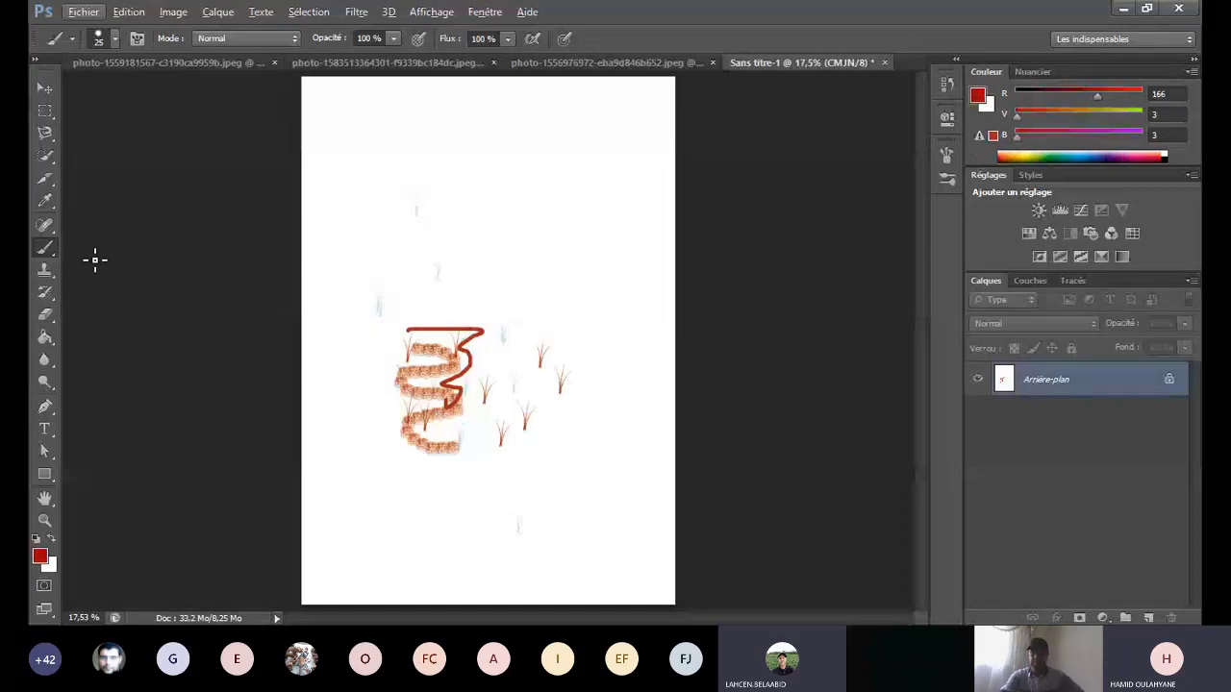
Step: Activate the Clone Stamp tool, switch to the photo of the blue wall with potted plants, and clear its selection
{"action": "left_click", "coordinate": [46, 271]}
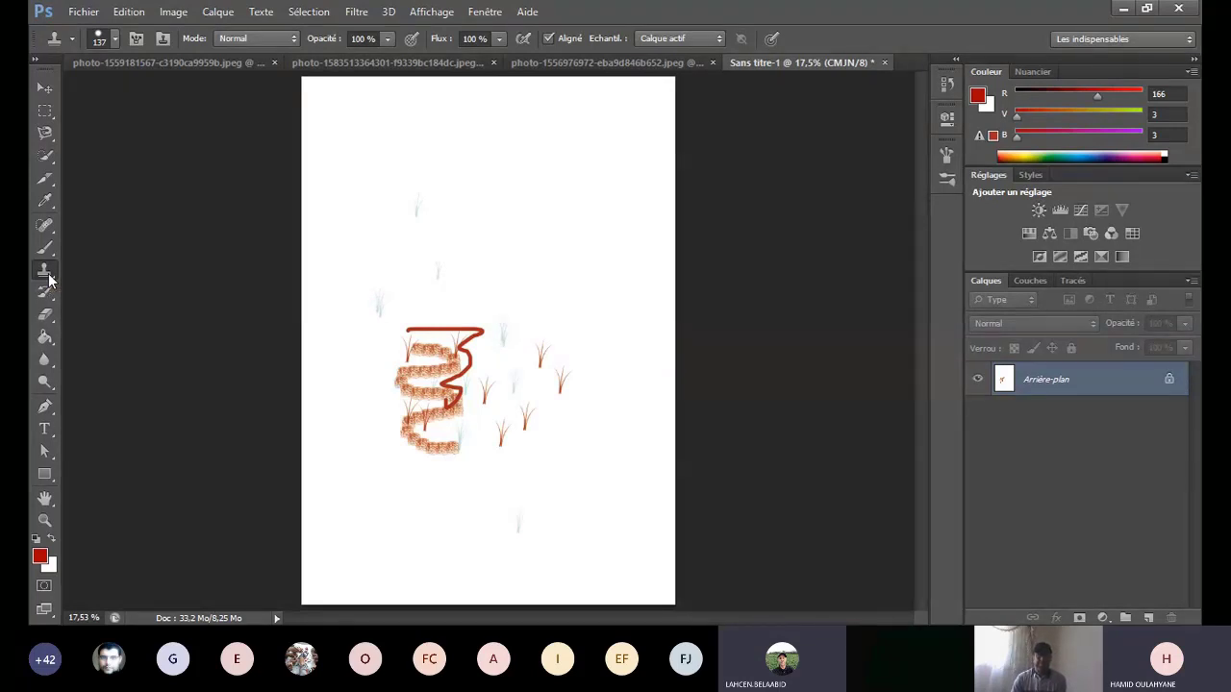
{"action": "left_click", "coordinate": [562, 63]}
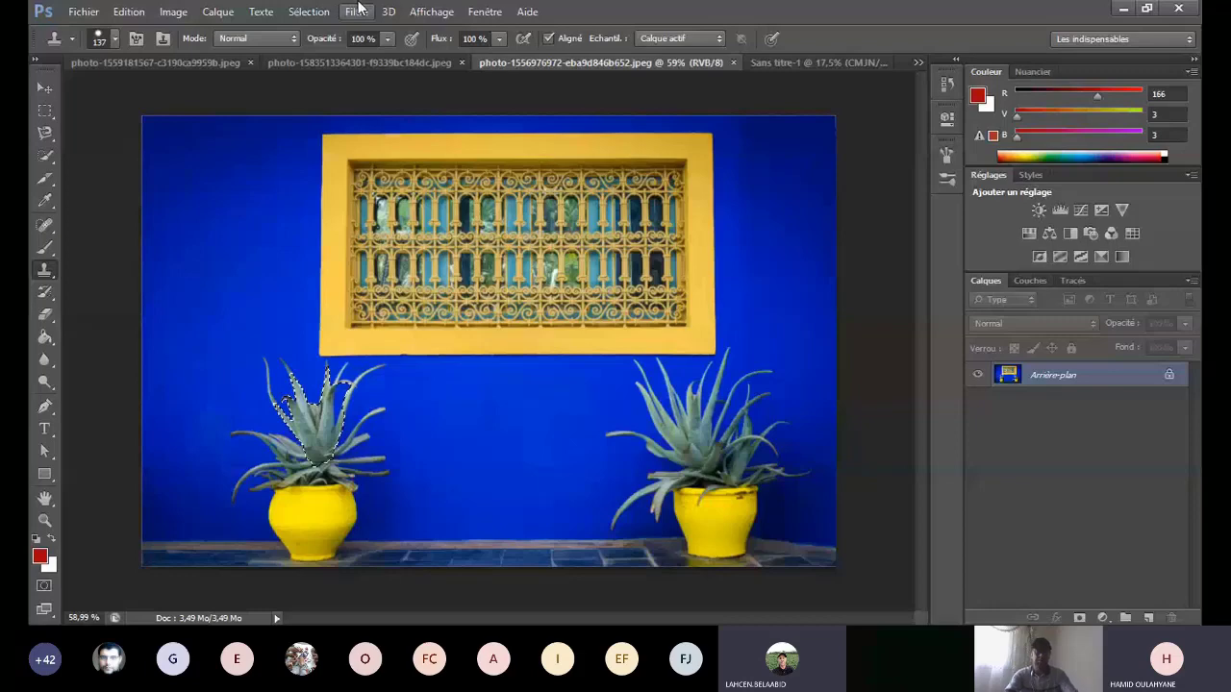
{"action": "left_click", "coordinate": [310, 12]}
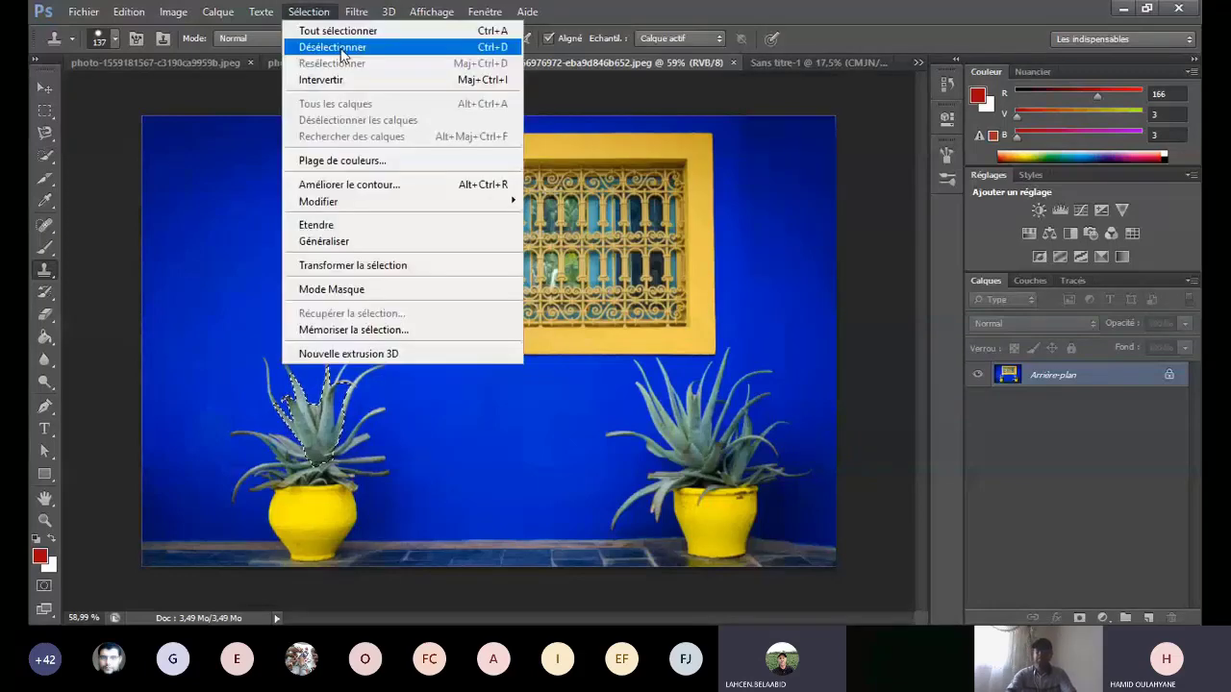
{"action": "left_click", "coordinate": [338, 48]}
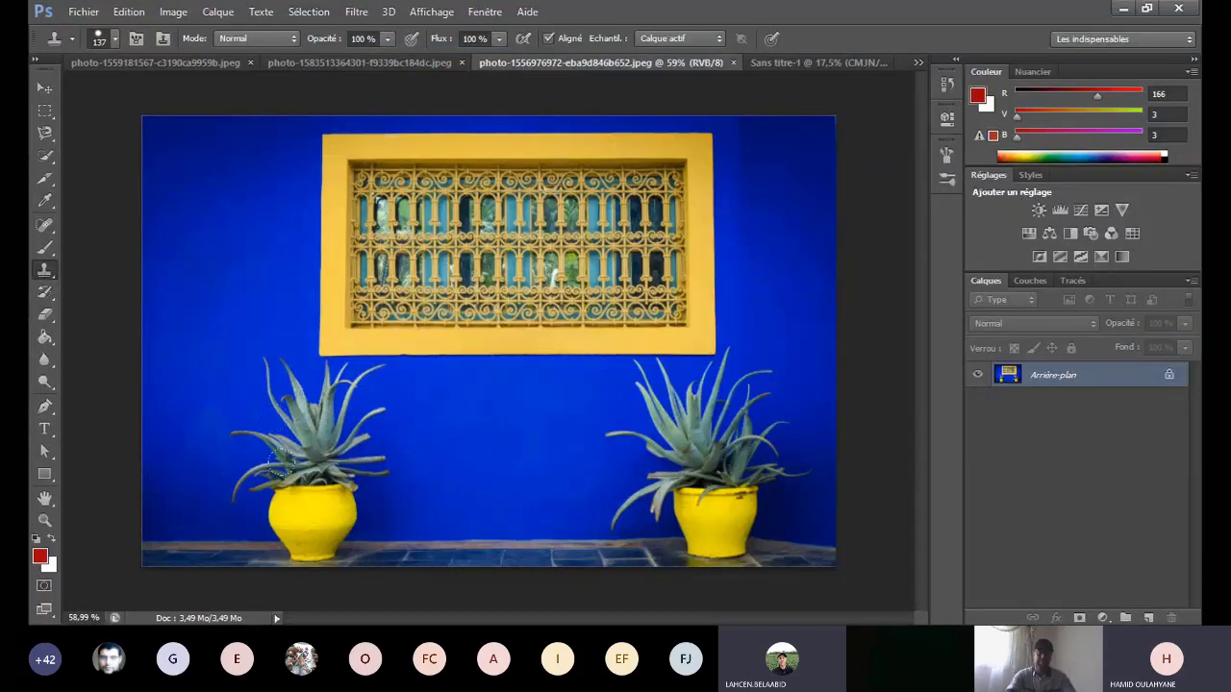
Step: Clone the left potted aloe with the 137 px Clone Stamp into the empty space between the two pots
{"action": "left_click", "coordinate": [274, 510], "text": "alt"}
{"action": "left_click_drag", "start_coordinate": [496, 486], "coordinate": [411, 480]}
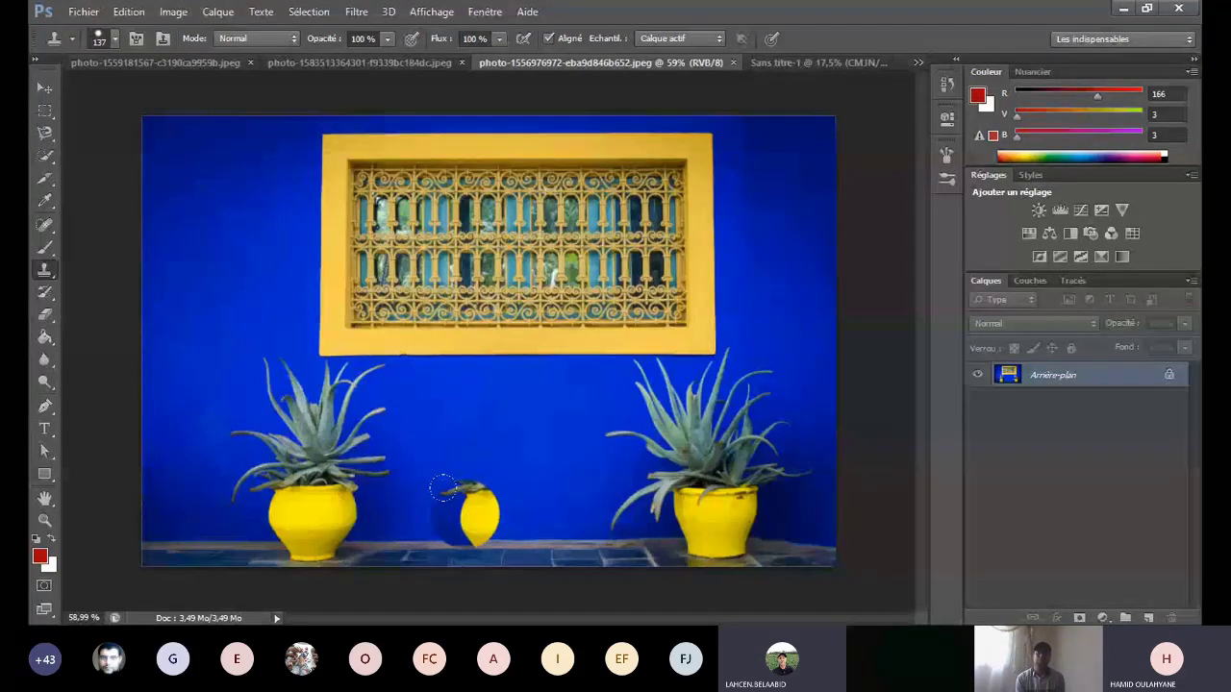
{"action": "mouse_move", "coordinate": [443, 489]}
{"action": "left_mouse_down"}
{"action": "mouse_move", "coordinate": [500, 524]}
{"action": "mouse_move", "coordinate": [476, 510]}
{"action": "mouse_move", "coordinate": [527, 500]}
{"action": "mouse_move", "coordinate": [505, 479]}
{"action": "left_mouse_up"}
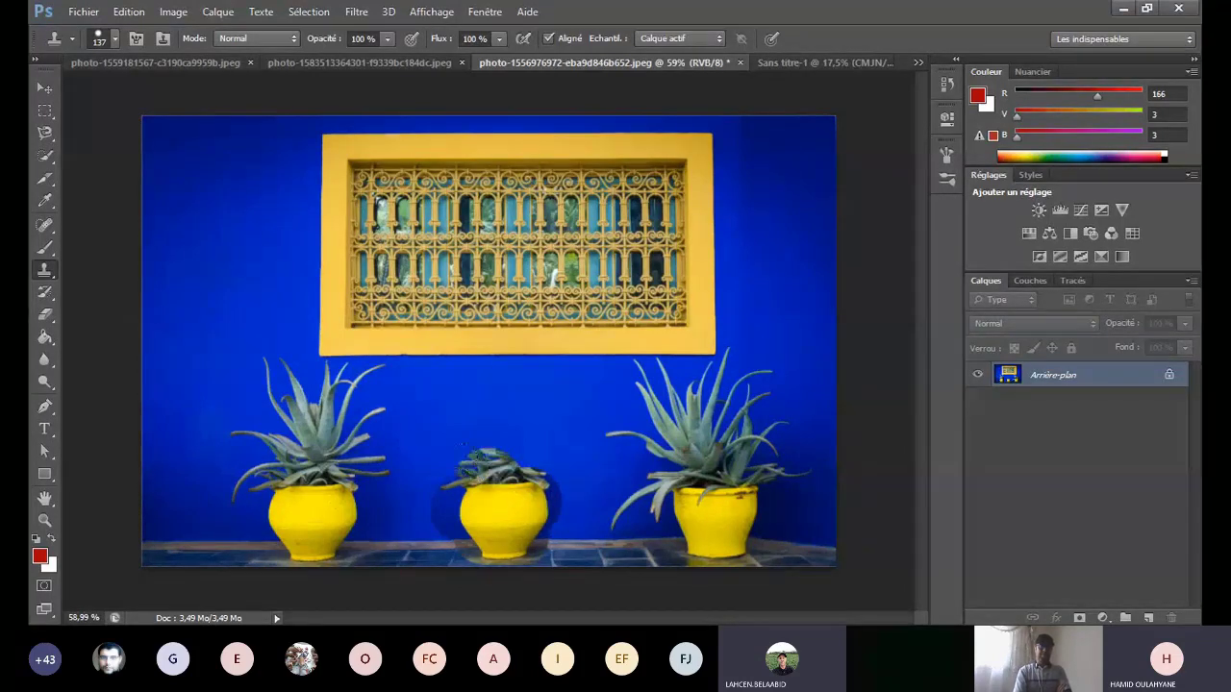
{"action": "mouse_move", "coordinate": [450, 452]}
{"action": "left_mouse_down"}
{"action": "mouse_move", "coordinate": [426, 397]}
{"action": "mouse_move", "coordinate": [502, 387]}
{"action": "mouse_move", "coordinate": [502, 373]}
{"action": "mouse_move", "coordinate": [511, 399]}
{"action": "mouse_move", "coordinate": [477, 428]}
{"action": "mouse_move", "coordinate": [511, 437]}
{"action": "mouse_move", "coordinate": [528, 468]}
{"action": "mouse_move", "coordinate": [508, 504]}
{"action": "left_mouse_up"}
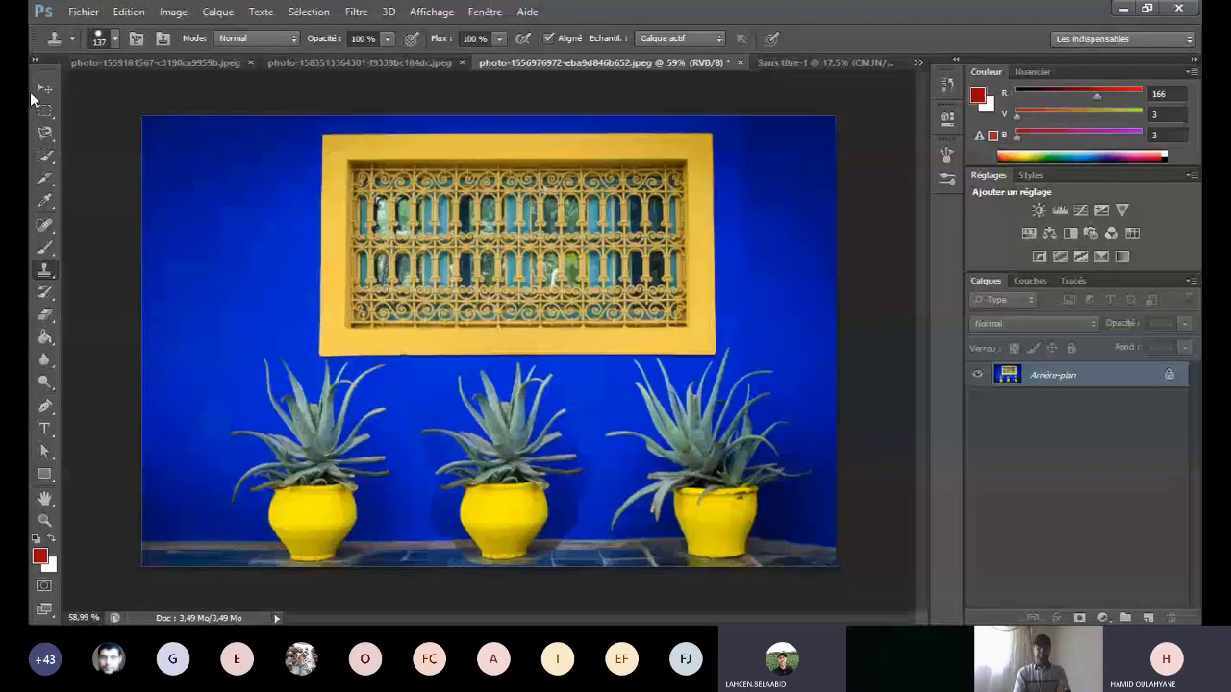
{"action": "left_click", "coordinate": [43, 89]}
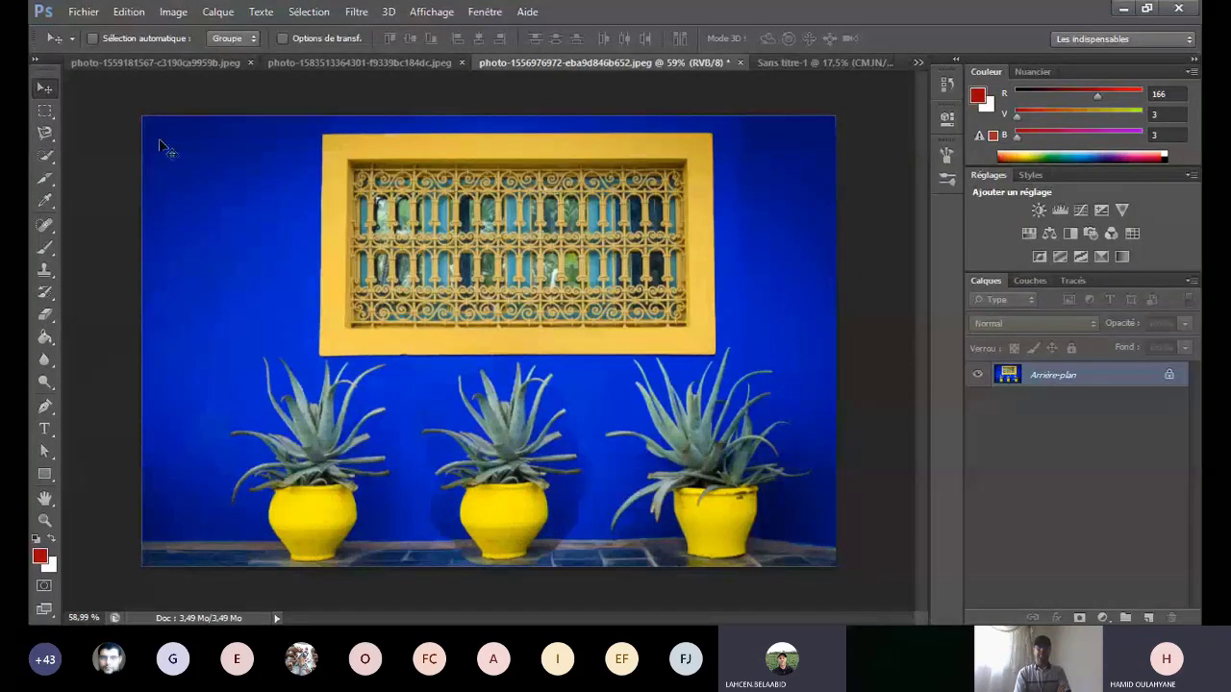
{"action": "left_click", "coordinate": [44, 226]}
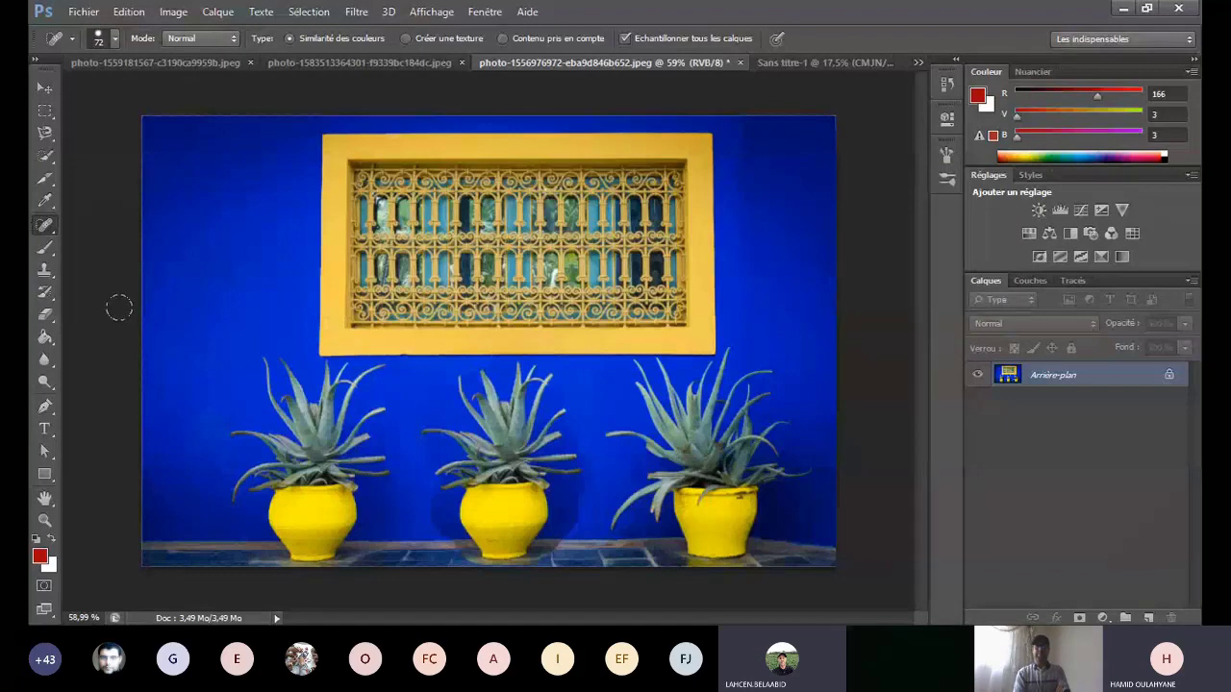
{"action": "left_click", "coordinate": [46, 271]}
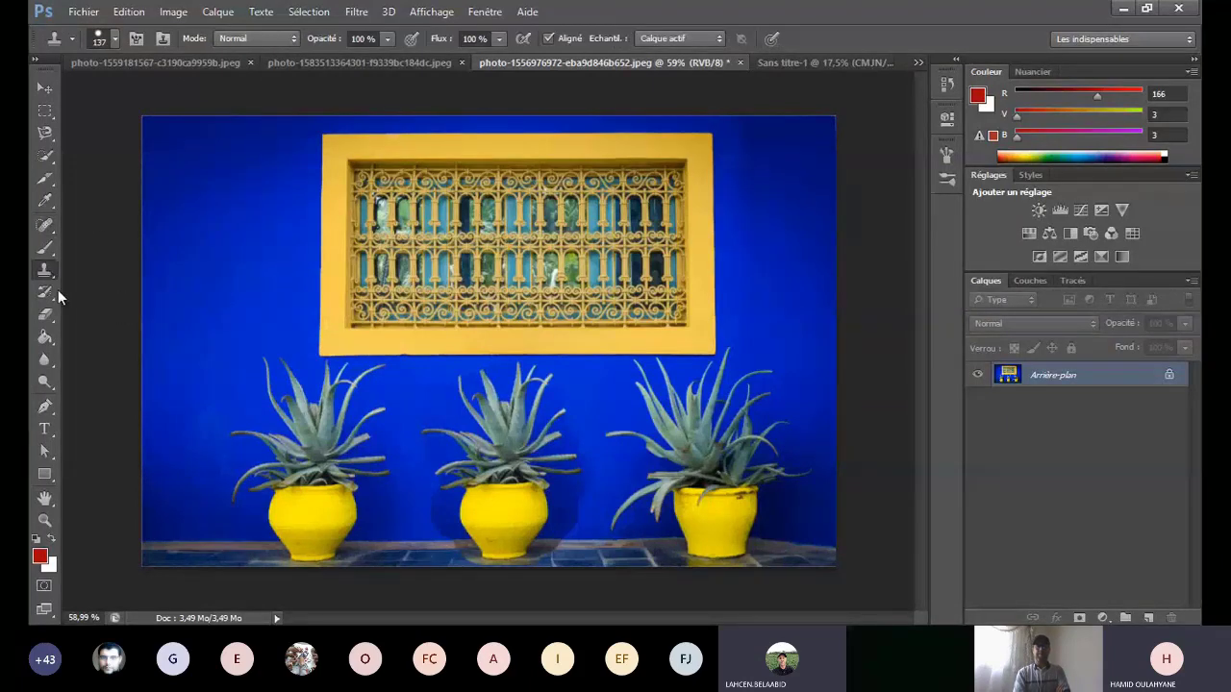
{"action": "left_click", "coordinate": [46, 274]}
{"action": "left_click", "coordinate": [47, 275]}
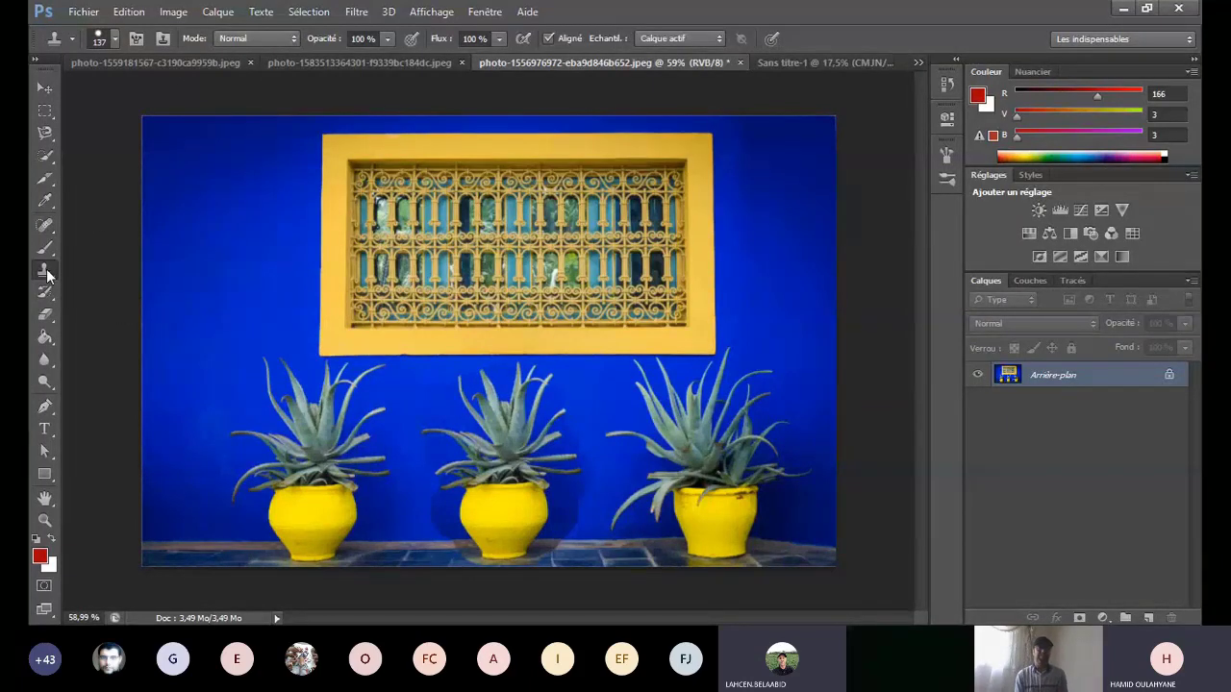
Step: Restore some wall over the cloned plant's left leaves with the History Brush, and erase the whole middle plant with the 170 px Eraser
{"action": "left_click", "coordinate": [45, 292]}
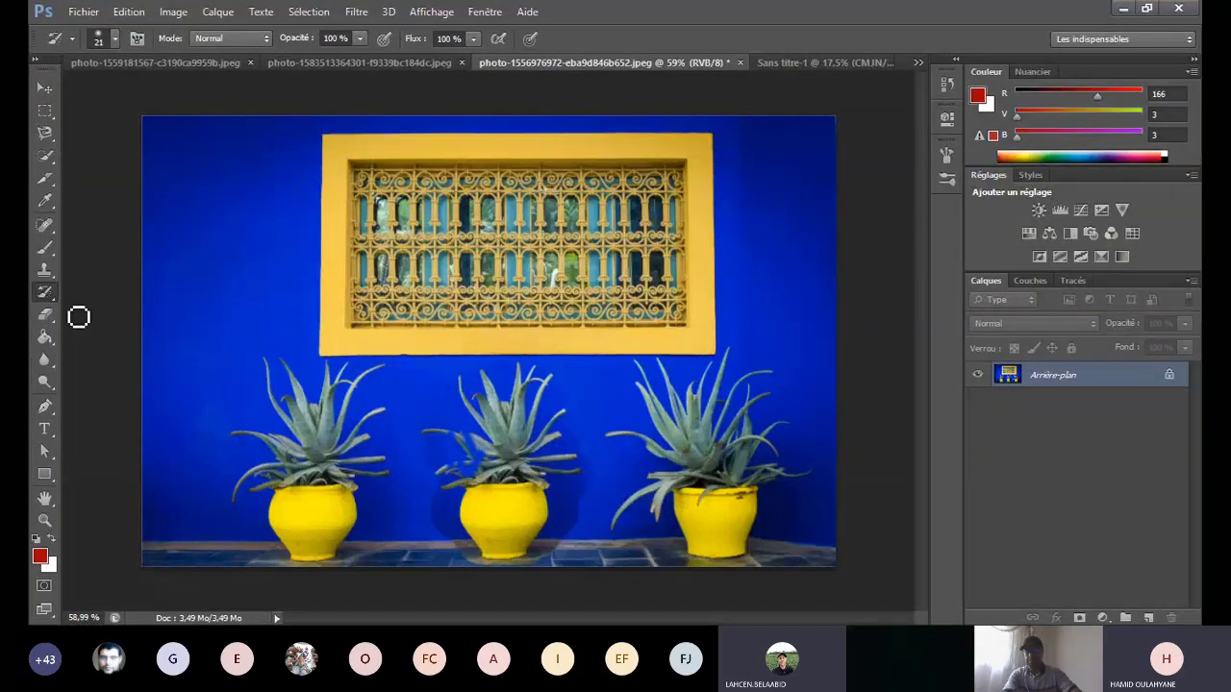
{"action": "left_click", "coordinate": [46, 315]}
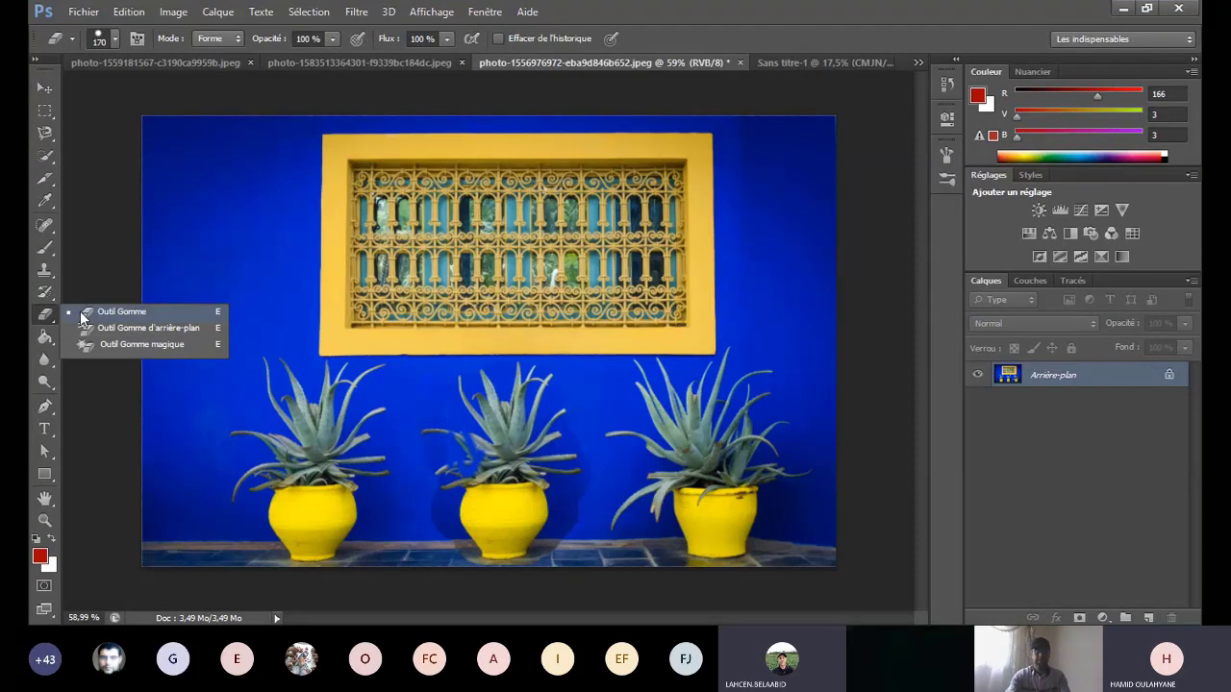
{"action": "left_click", "coordinate": [84, 313]}
{"action": "mouse_move", "coordinate": [500, 404]}
{"action": "left_mouse_down"}
{"action": "mouse_move", "coordinate": [465, 480]}
{"action": "mouse_move", "coordinate": [476, 534]}
{"action": "mouse_move", "coordinate": [497, 533]}
{"action": "mouse_move", "coordinate": [509, 503]}
{"action": "mouse_move", "coordinate": [525, 385]}
{"action": "mouse_move", "coordinate": [448, 387]}
{"action": "left_mouse_up"}
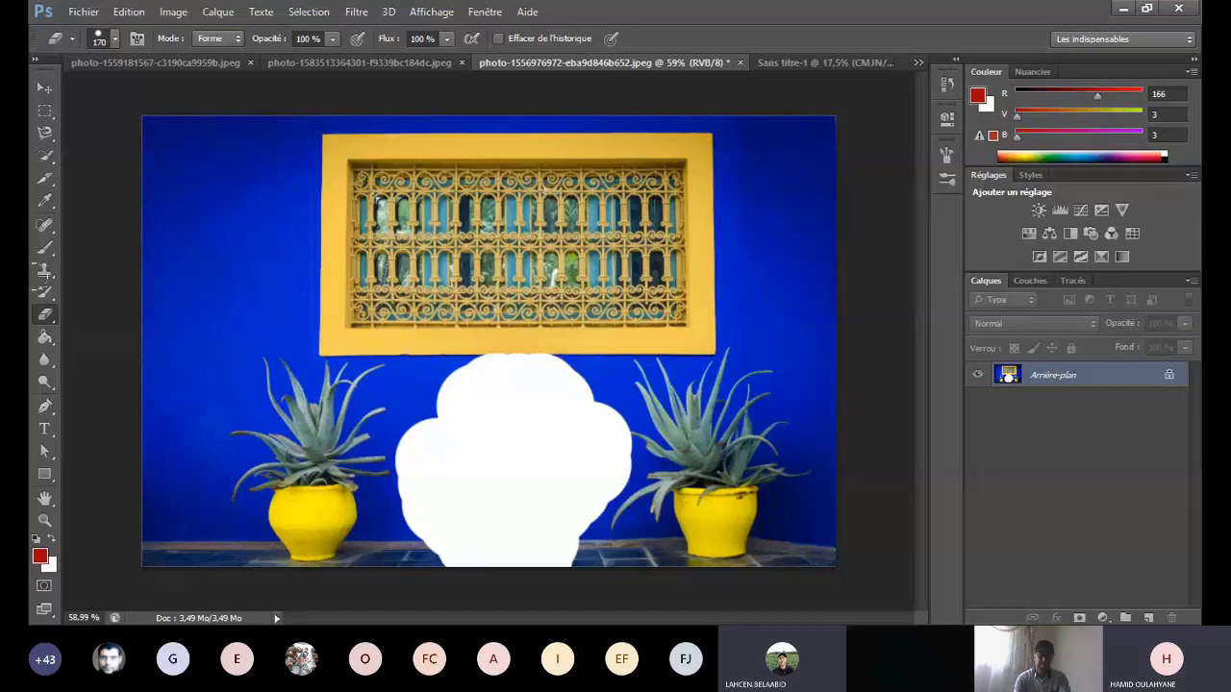
Step: Activate the Paint Bucket tool, switch to the cherries photo, and clear its existing selection
{"action": "left_click", "coordinate": [51, 339]}
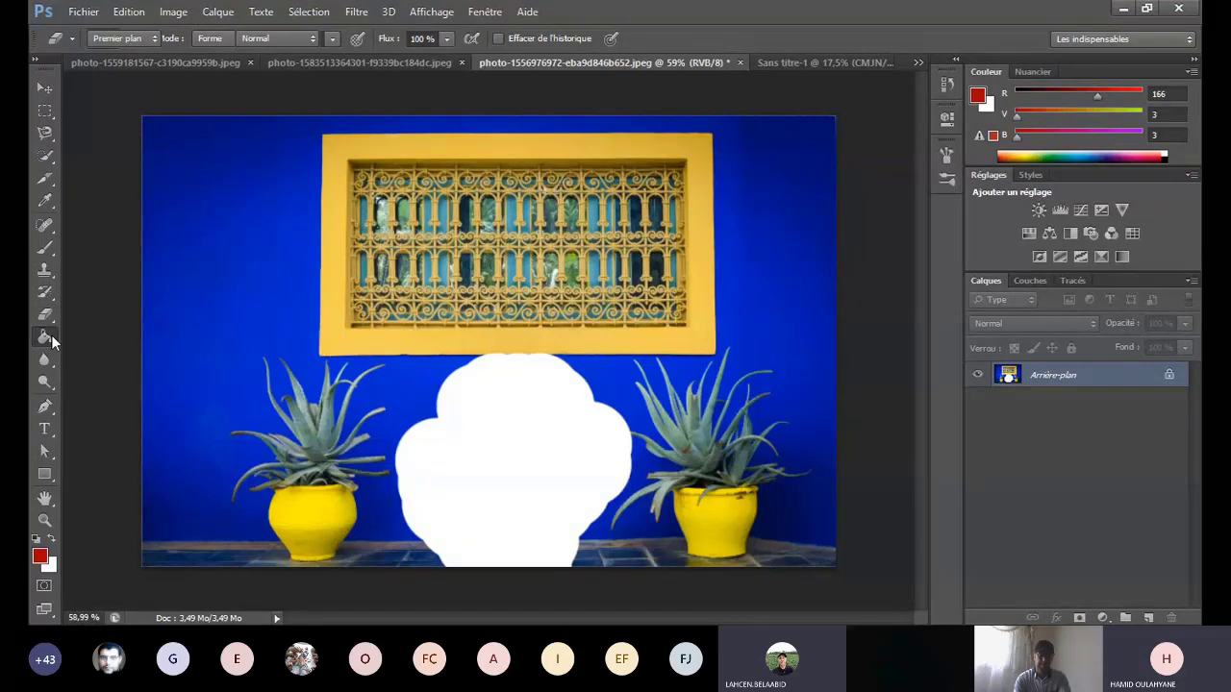
{"action": "left_click", "coordinate": [51, 339]}
{"action": "left_click", "coordinate": [44, 344]}
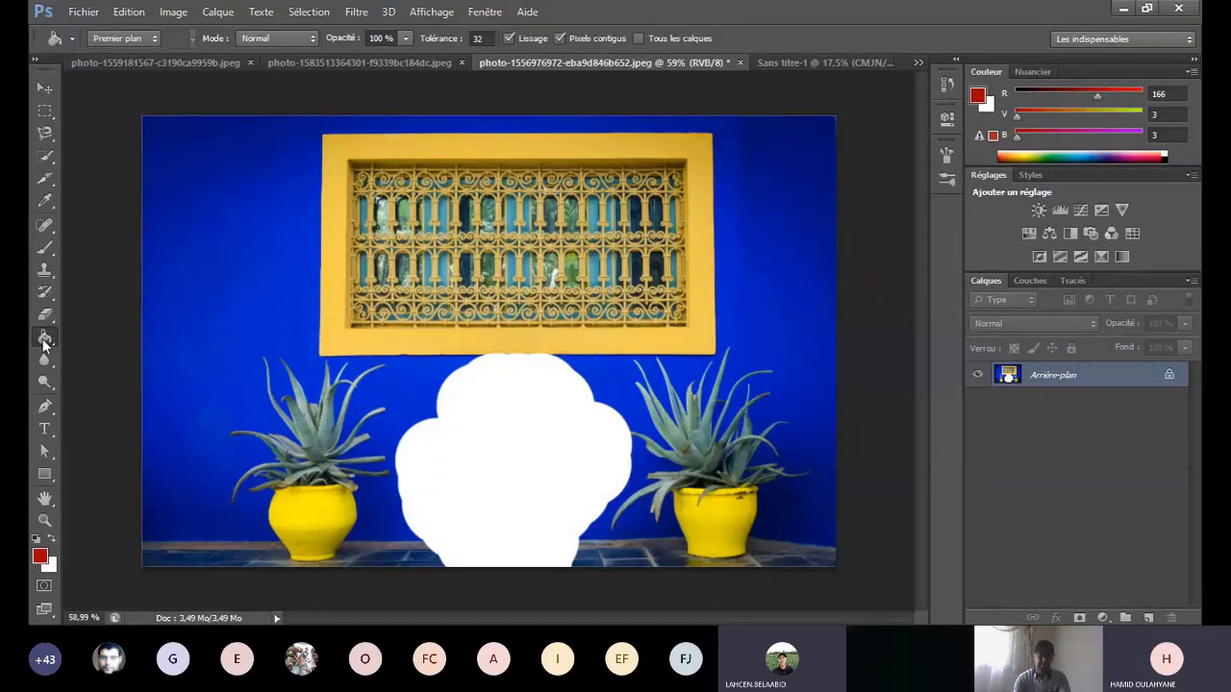
{"action": "left_click", "coordinate": [315, 64]}
{"action": "left_click", "coordinate": [211, 61]}
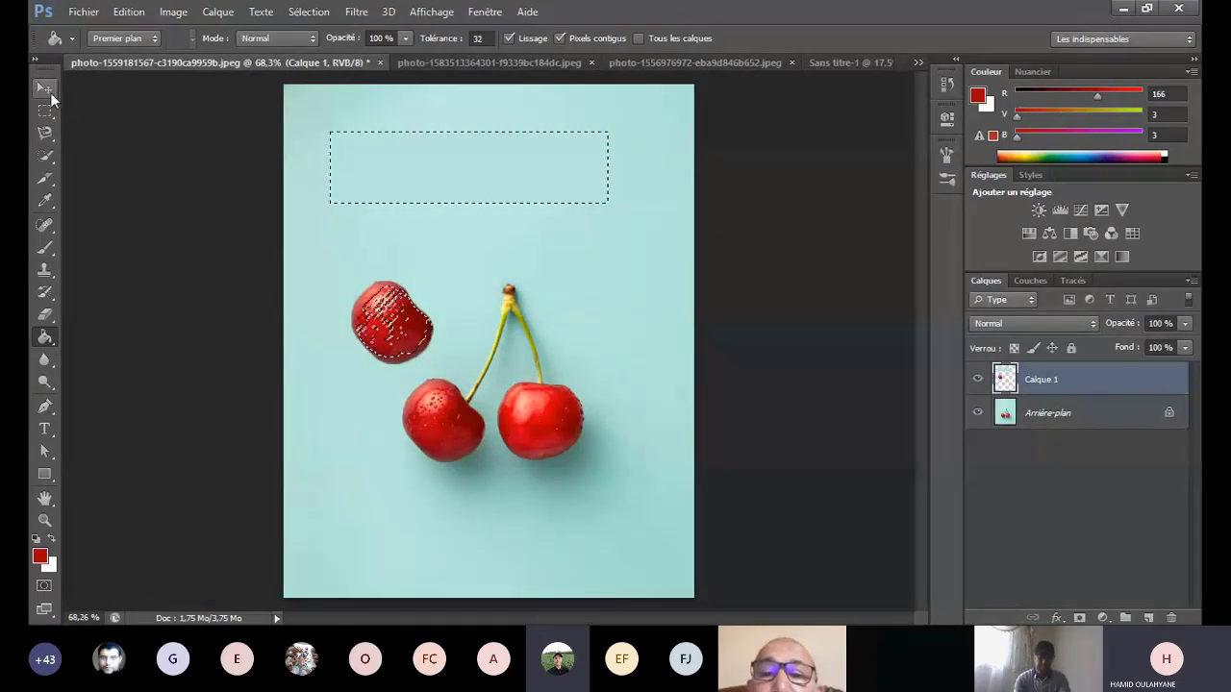
{"action": "left_click", "coordinate": [308, 11]}
{"action": "left_click", "coordinate": [327, 47]}
Step: Select a wide rectangle above the cherries and fill it on Calque 1 with a horizontal linear blue, red, yellow gradient
{"action": "left_click", "coordinate": [45, 111]}
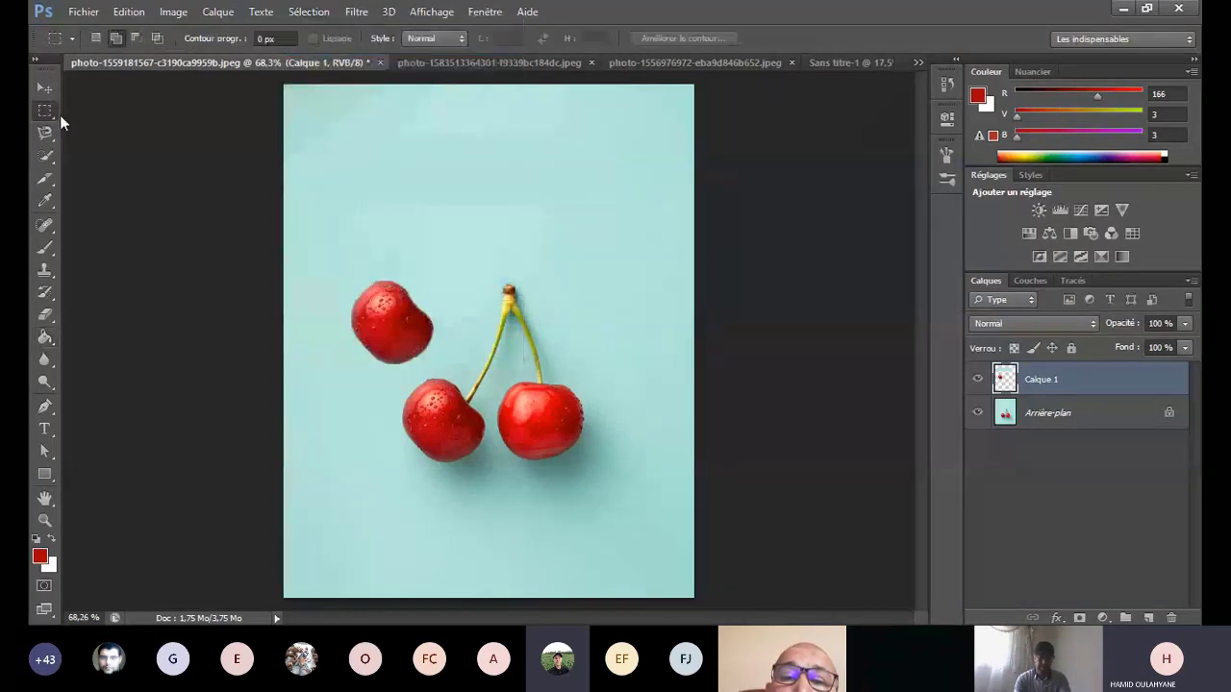
{"action": "left_click_drag", "start_coordinate": [334, 126], "coordinate": [643, 238]}
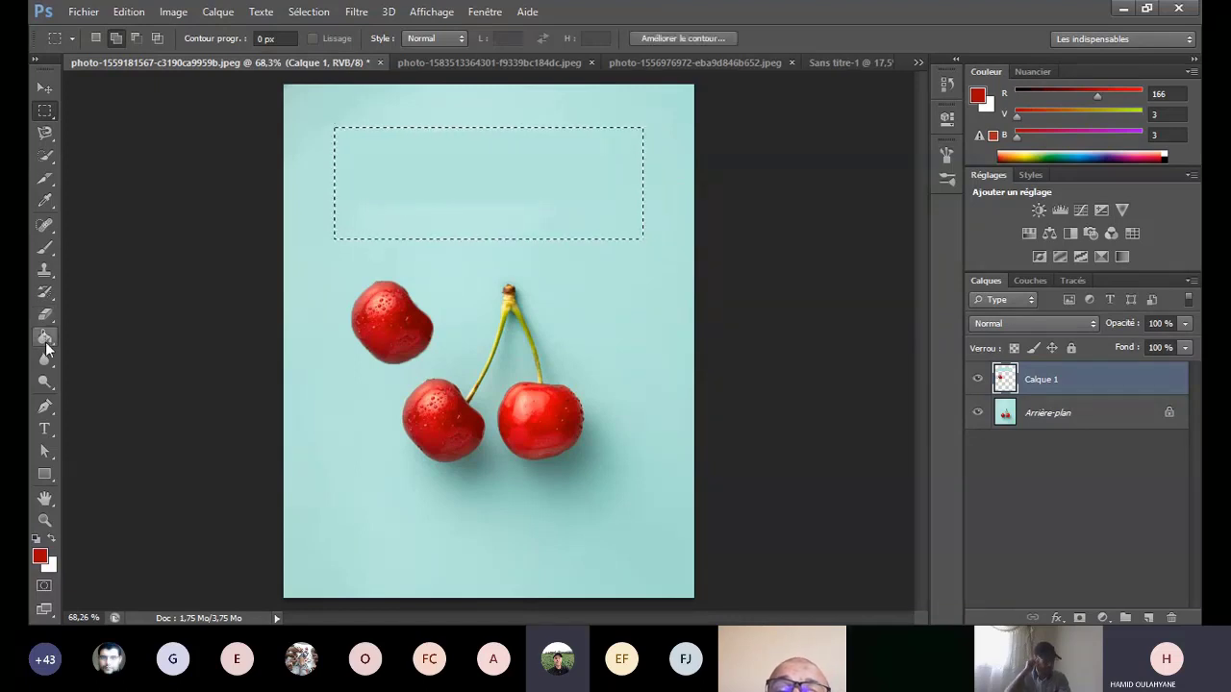
{"action": "left_click", "coordinate": [44, 339]}
{"action": "left_click", "coordinate": [45, 340]}
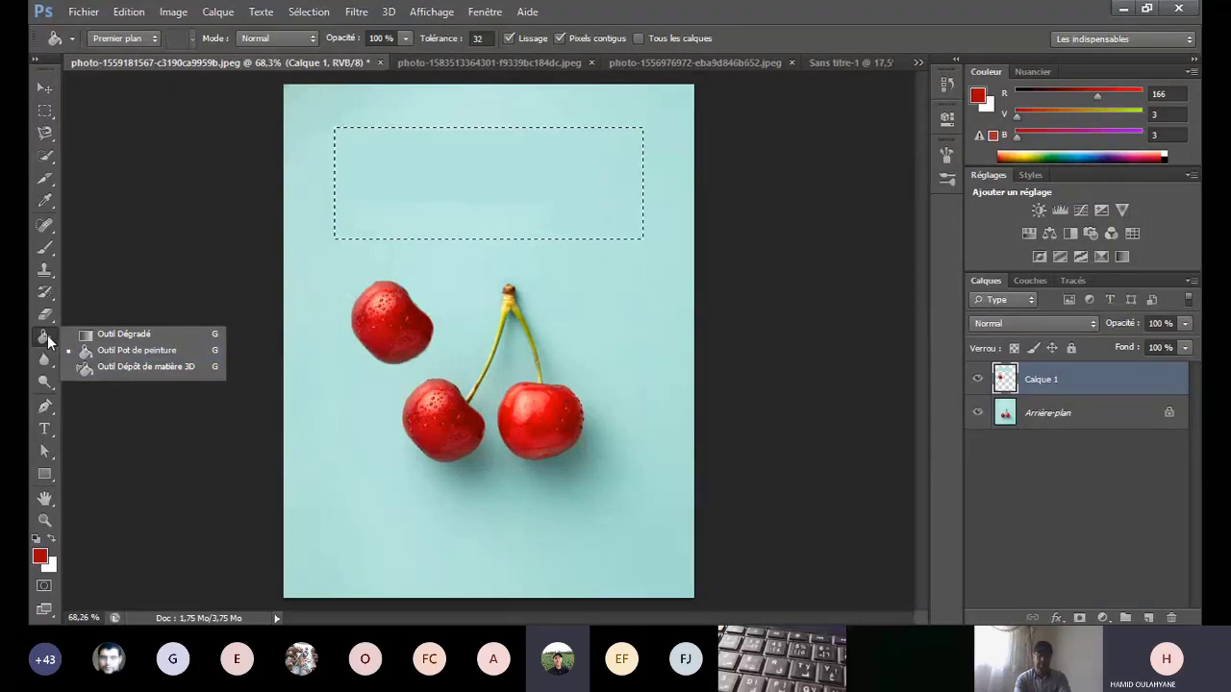
{"action": "left_click", "coordinate": [116, 334]}
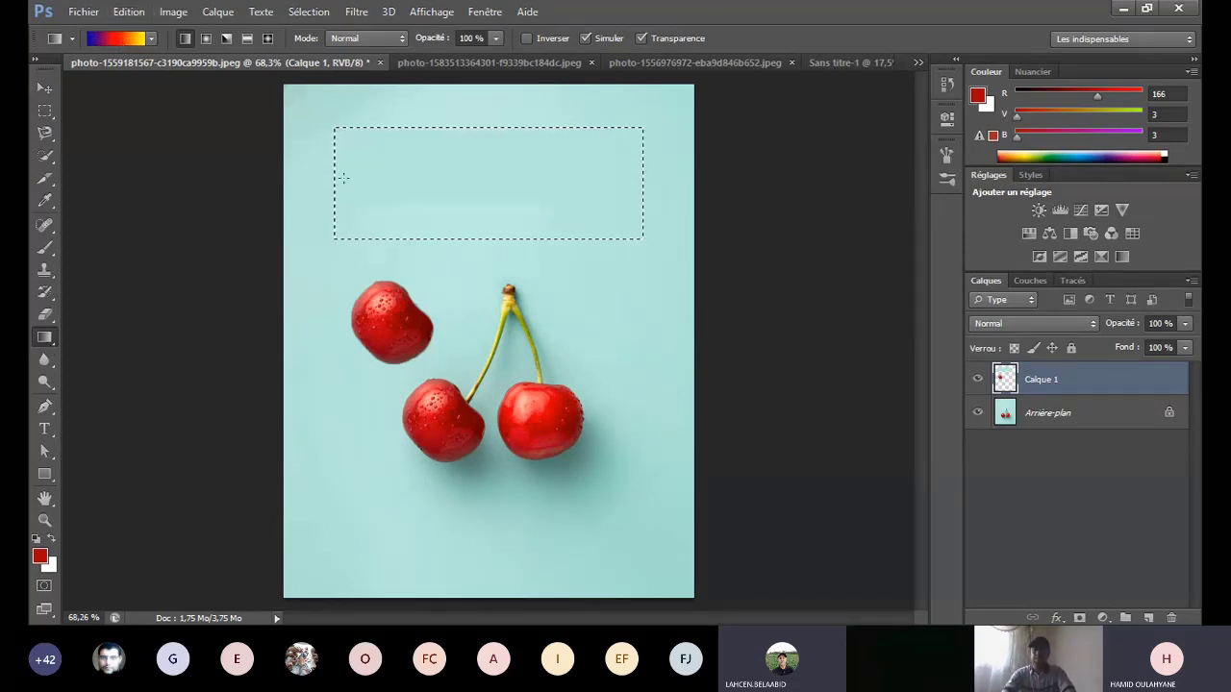
{"action": "left_click_drag", "start_coordinate": [334, 174], "coordinate": [563, 173]}
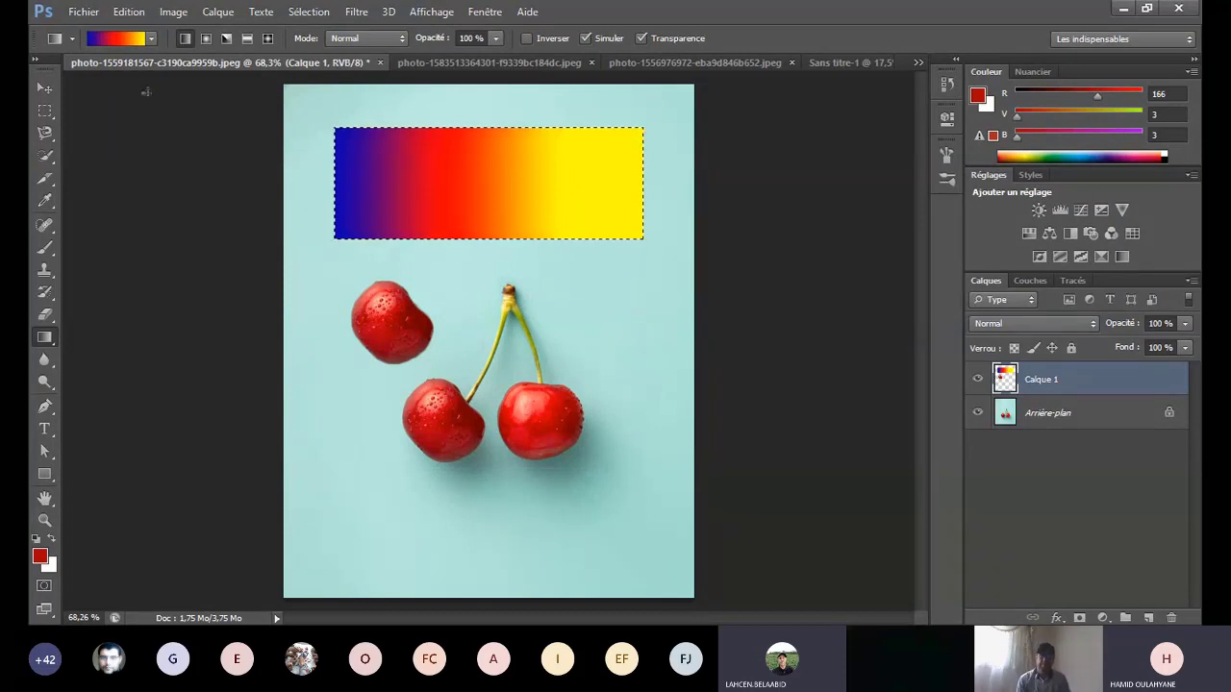
Step: Change the blue starting colour stop of the blue, red, yellow gradient to ochre #b28a00
{"action": "left_click", "coordinate": [120, 38]}
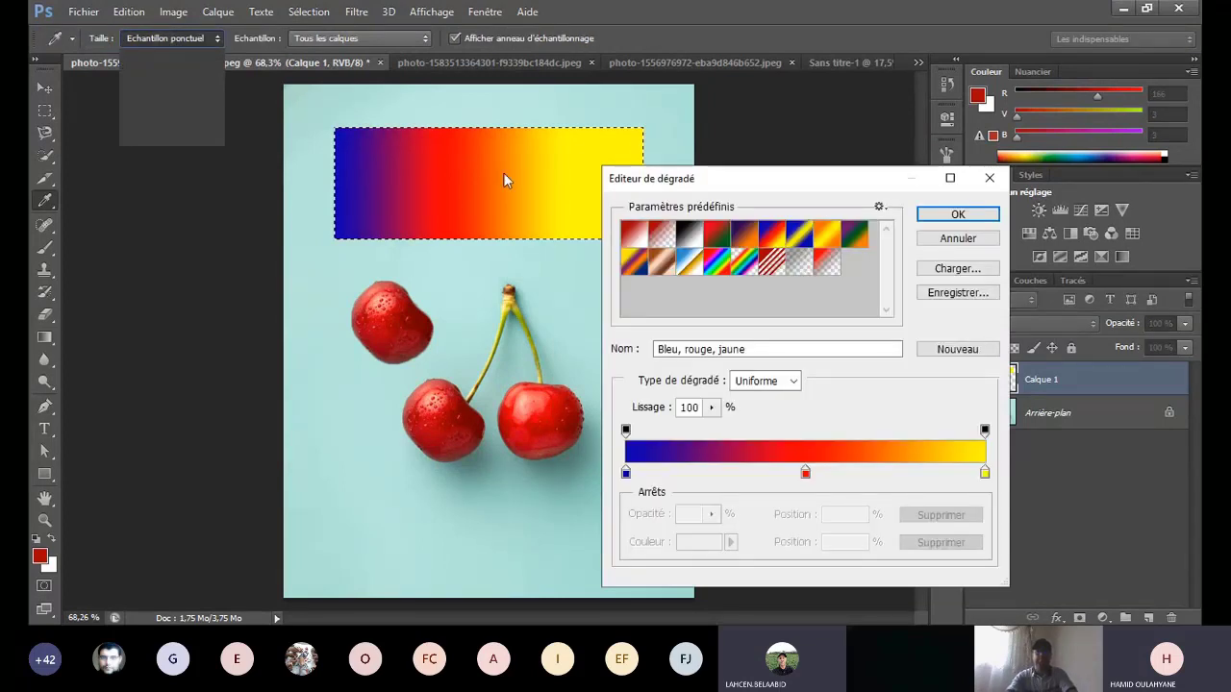
{"action": "double_click", "coordinate": [625, 472]}
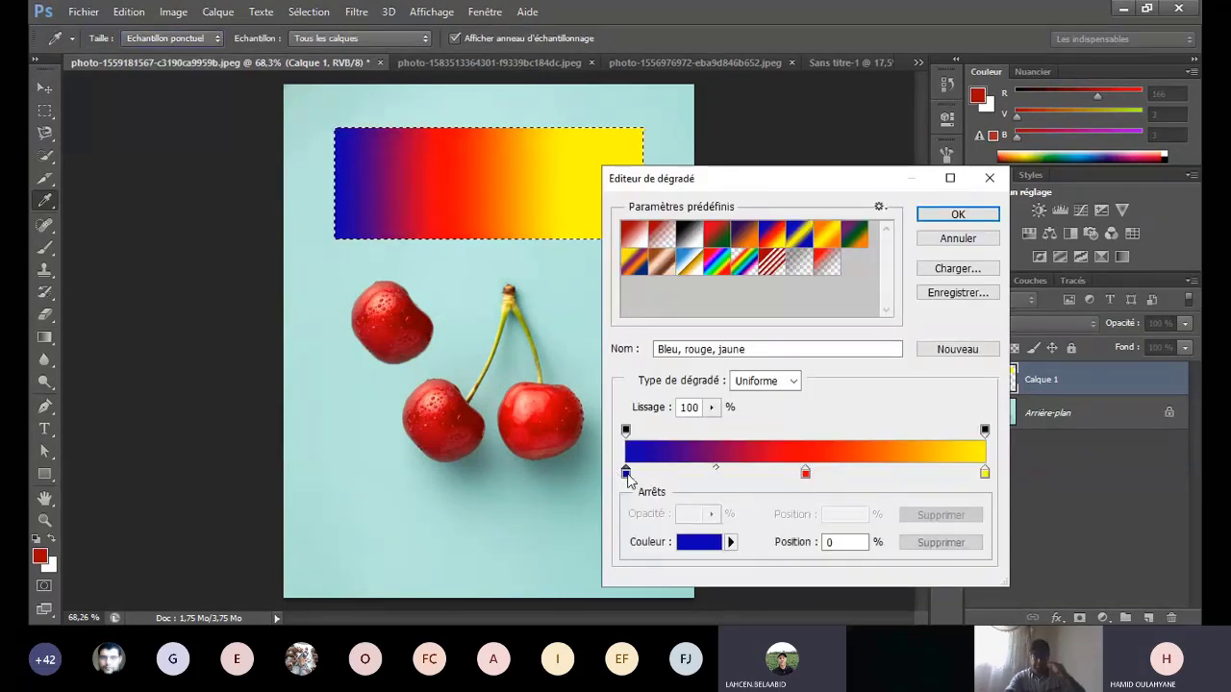
{"action": "left_click", "coordinate": [634, 507]}
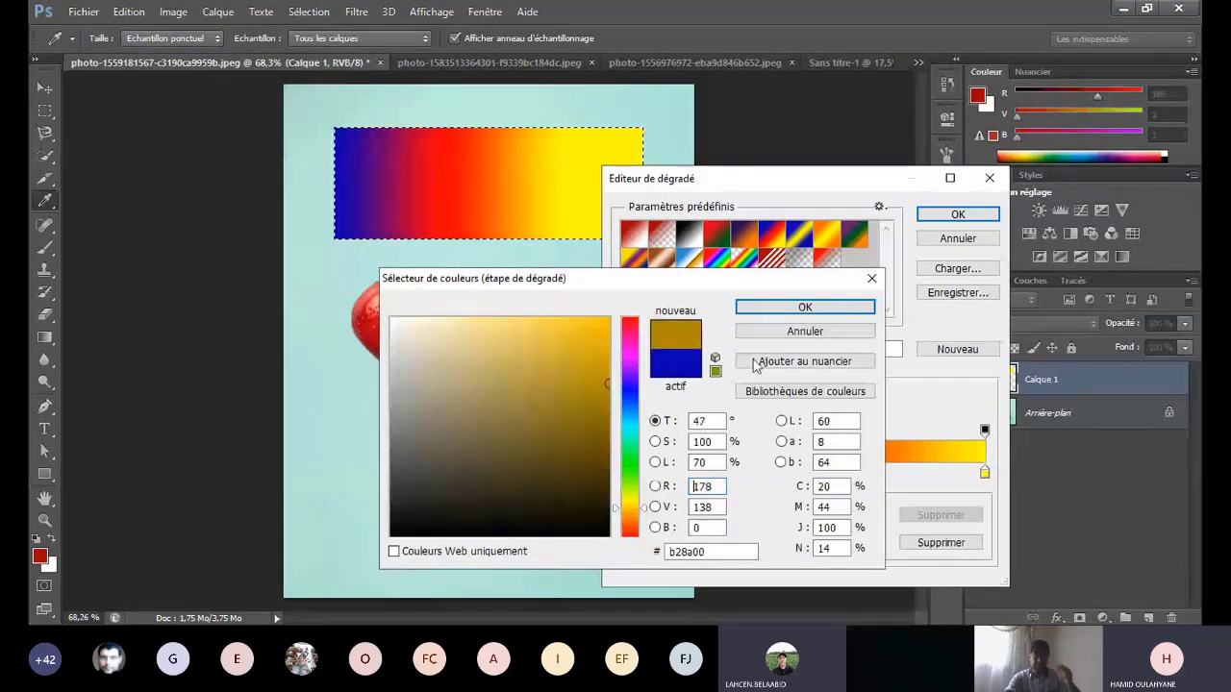
{"action": "left_click", "coordinate": [805, 307]}
{"action": "left_click", "coordinate": [955, 213]}
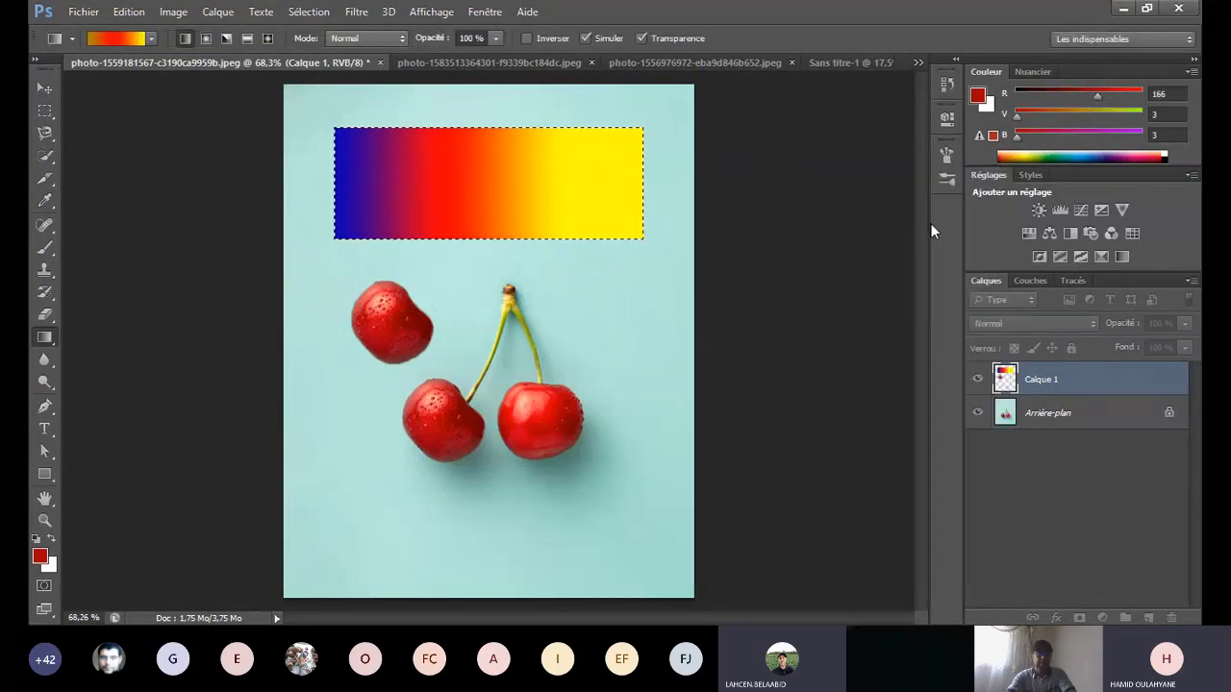
{"action": "key", "text": "u"}
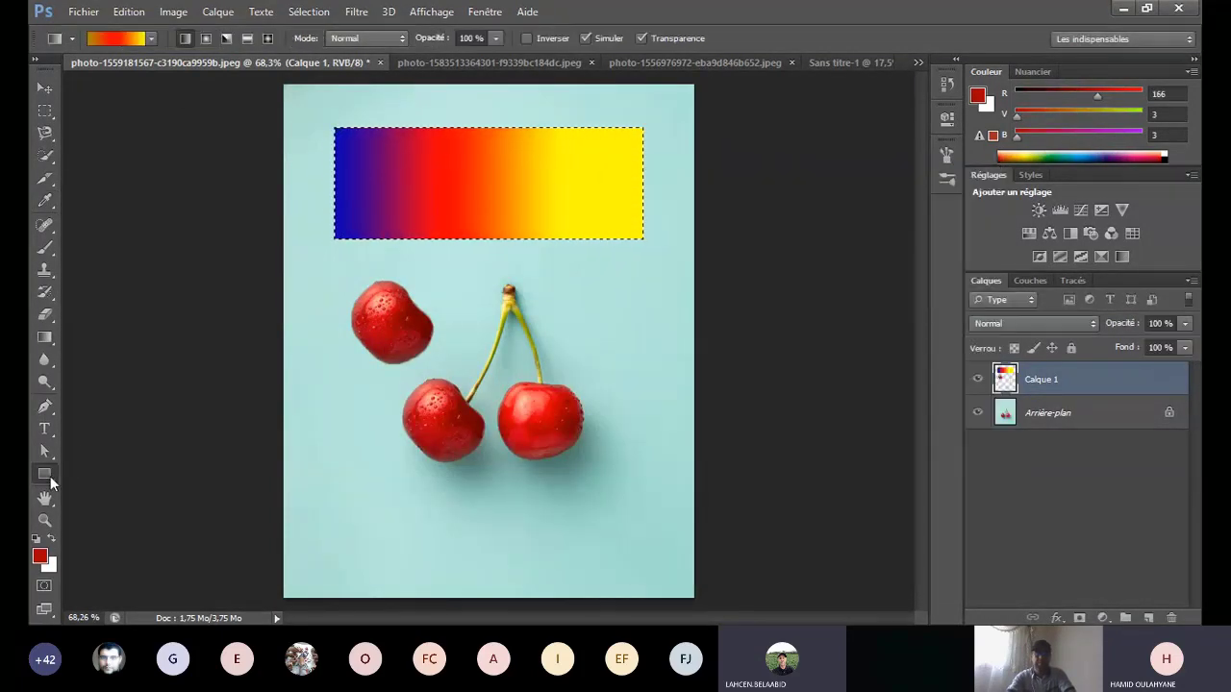
{"action": "left_click_drag", "start_coordinate": [338, 463], "coordinate": [627, 548]}
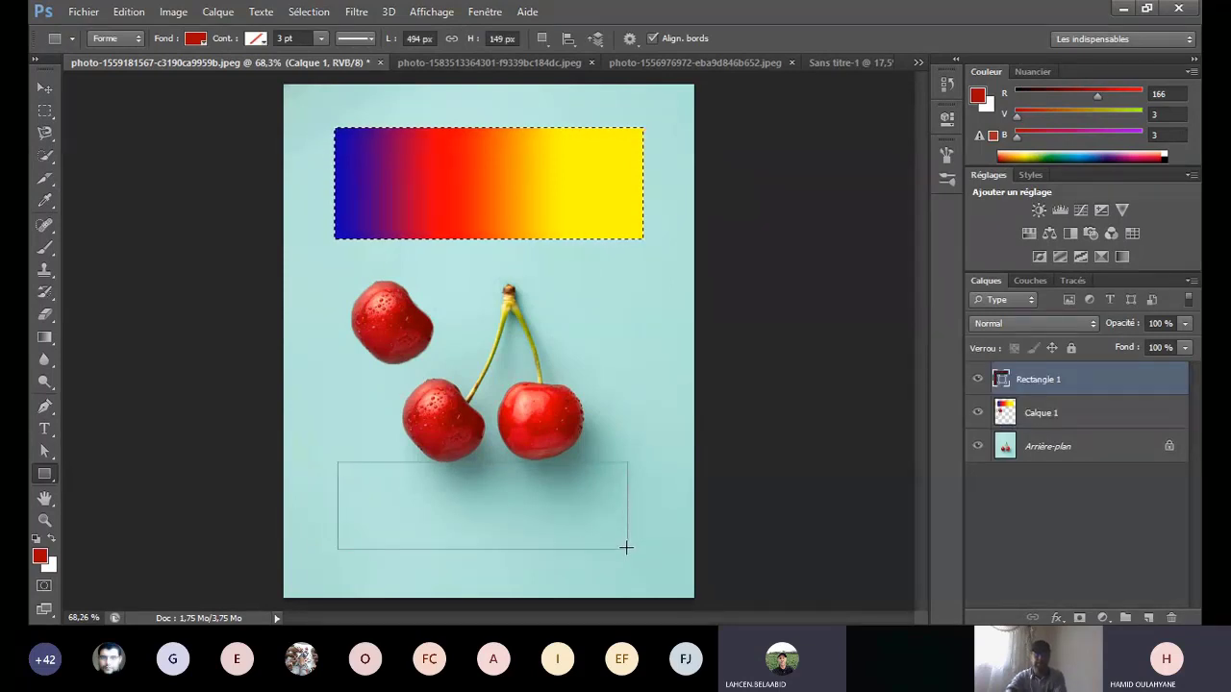
{"action": "key", "text": "ctrl+z"}
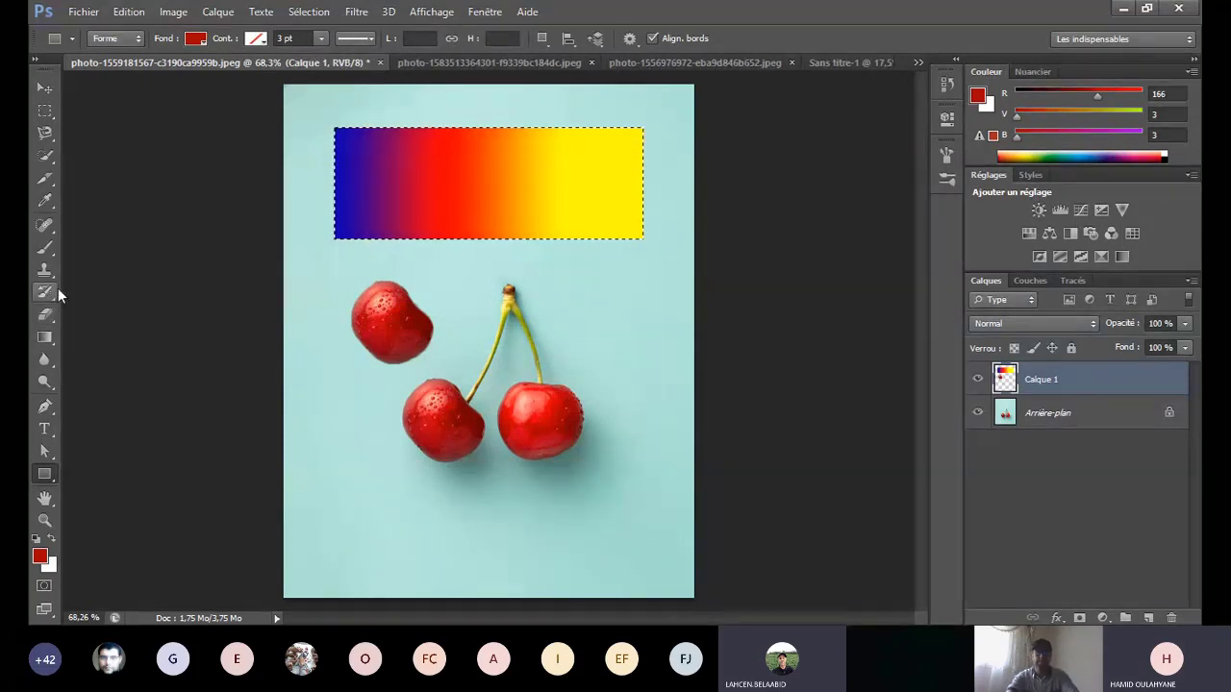
{"action": "left_click", "coordinate": [44, 111]}
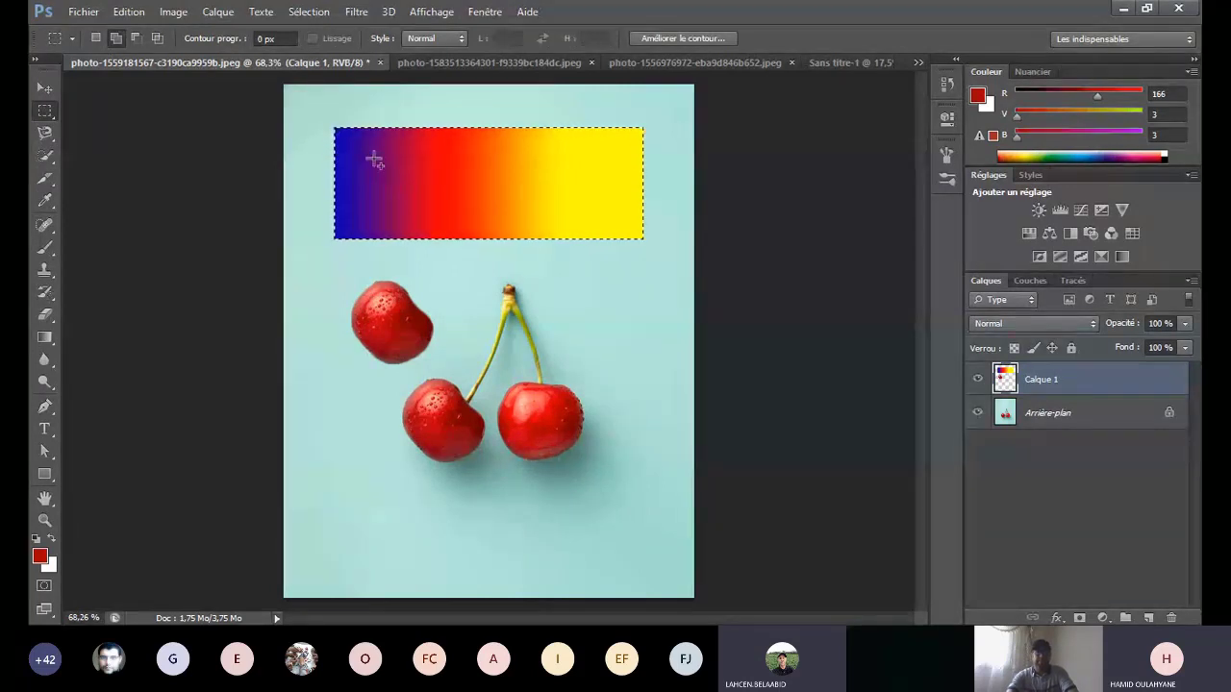
Step: Preview preset gradients such as Premier plan -> transparent, Rouge, vert and Spectre in the Gradient Editor, and cancel without applying one
{"action": "left_click", "coordinate": [44, 336]}
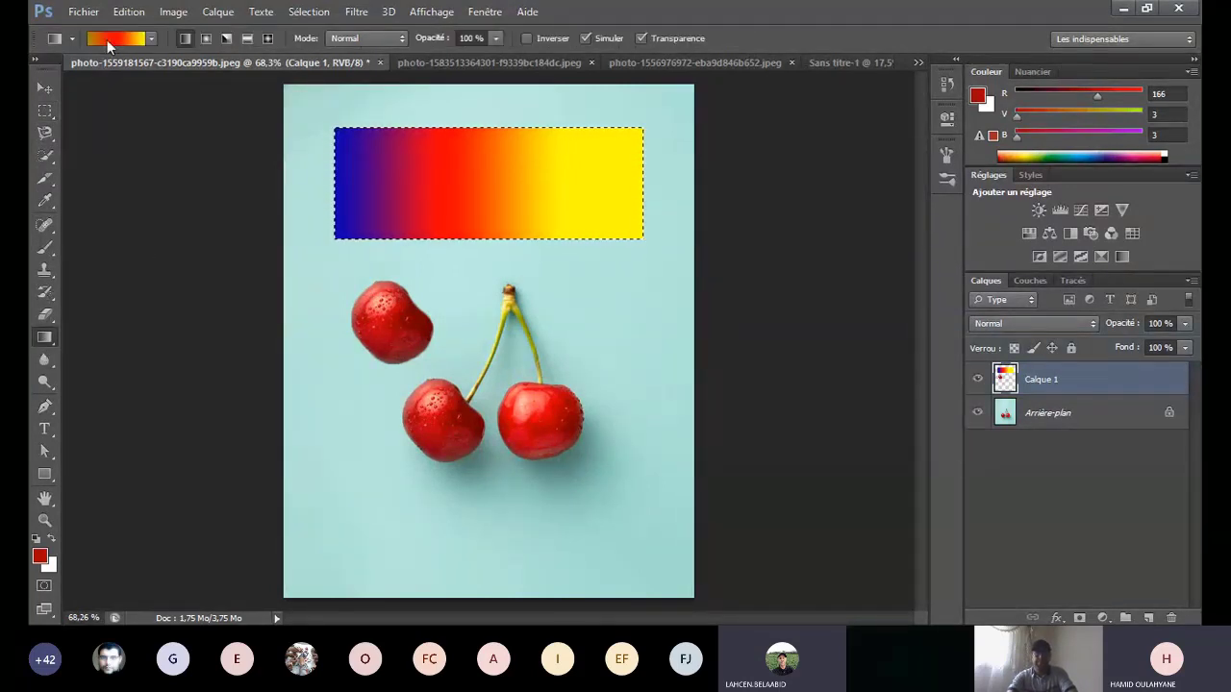
{"action": "left_click", "coordinate": [107, 40]}
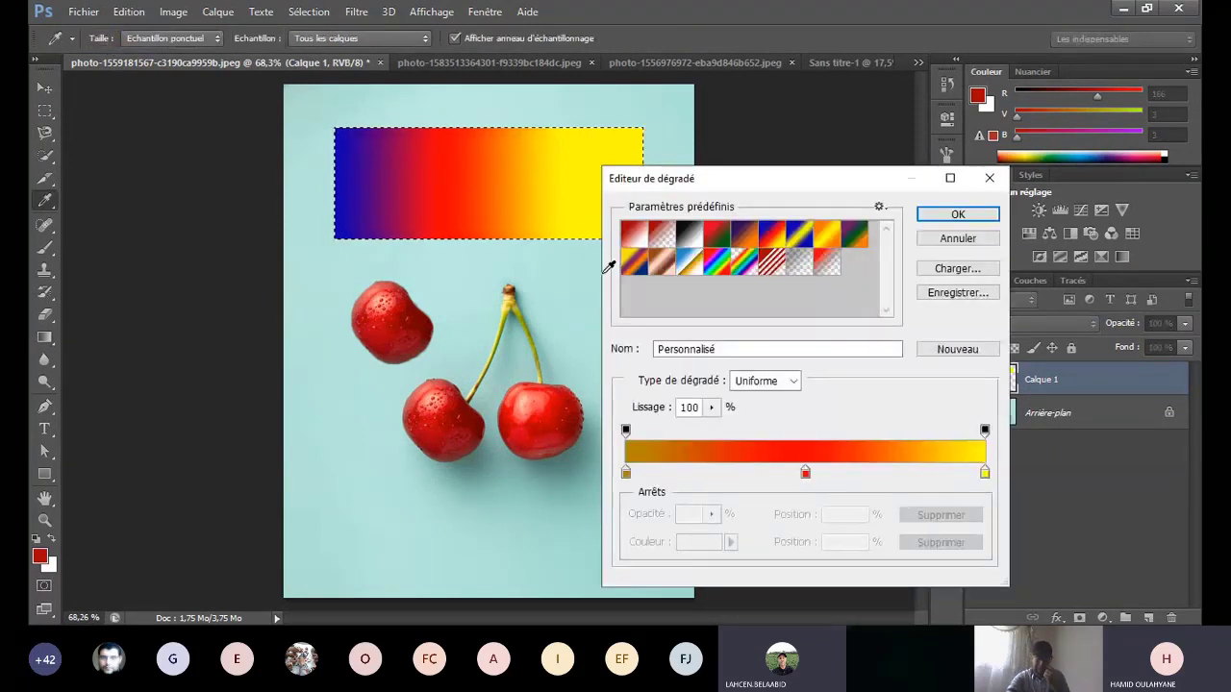
{"action": "left_click", "coordinate": [807, 472]}
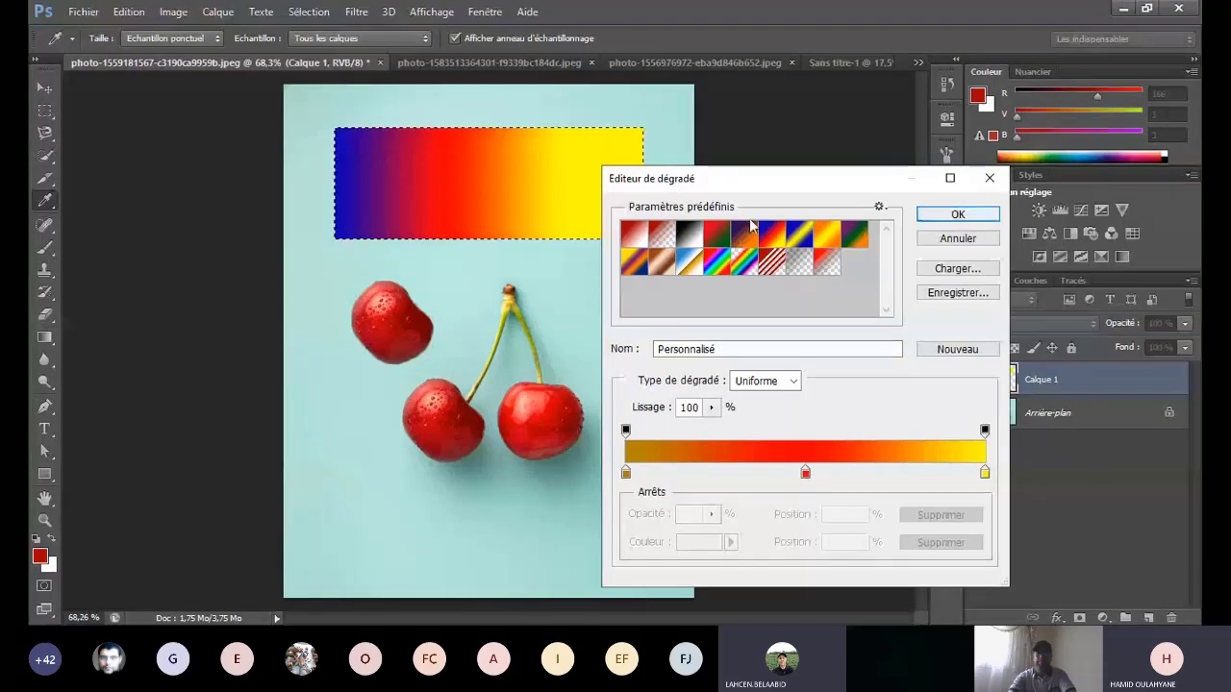
{"action": "left_click", "coordinate": [663, 234]}
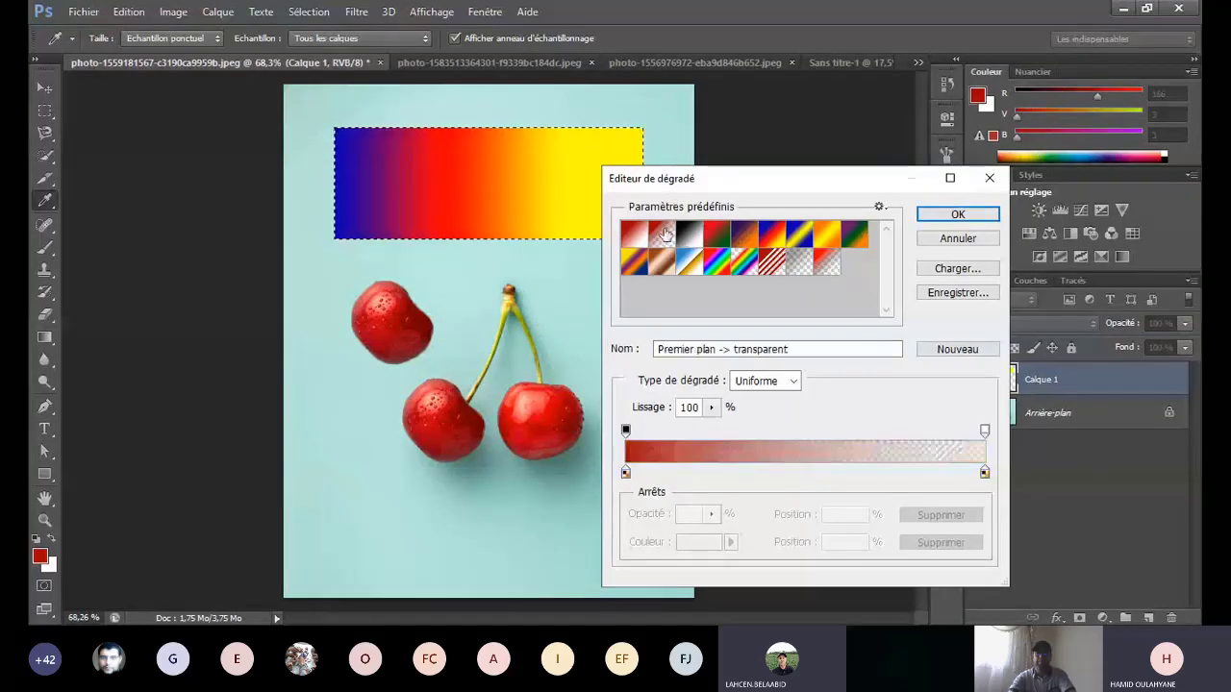
{"action": "left_click", "coordinate": [717, 235]}
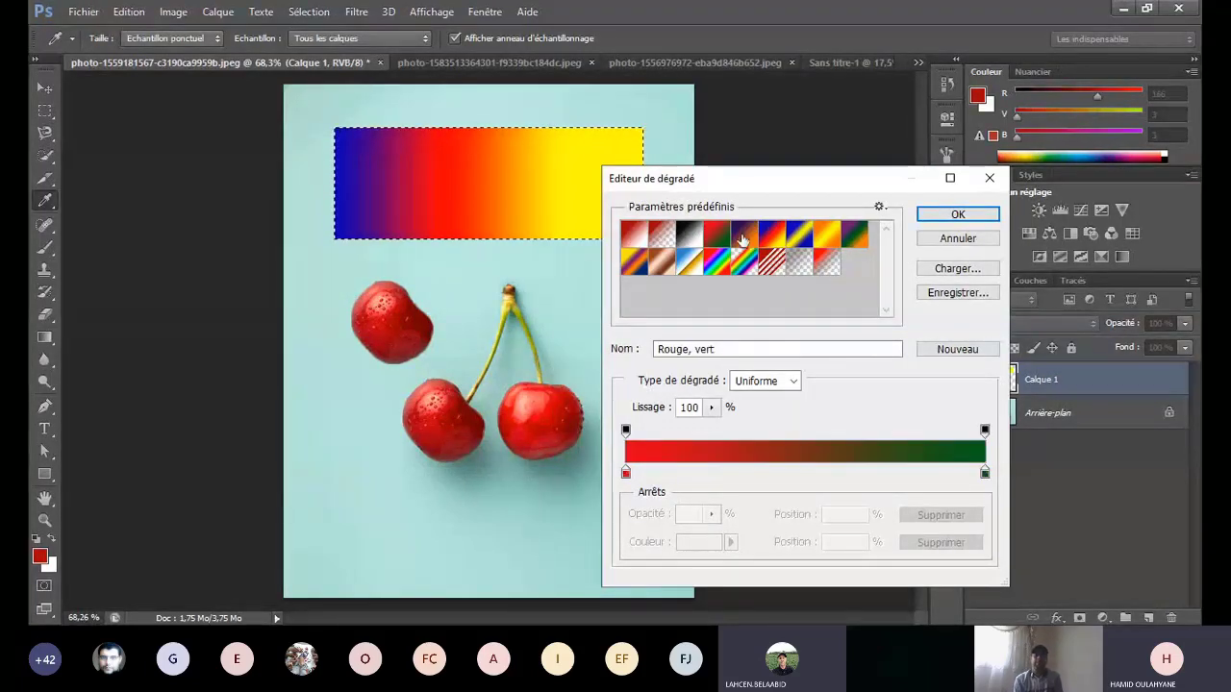
{"action": "left_click", "coordinate": [744, 235]}
{"action": "left_click", "coordinate": [799, 235]}
{"action": "left_click", "coordinate": [743, 261]}
{"action": "left_click", "coordinate": [717, 261]}
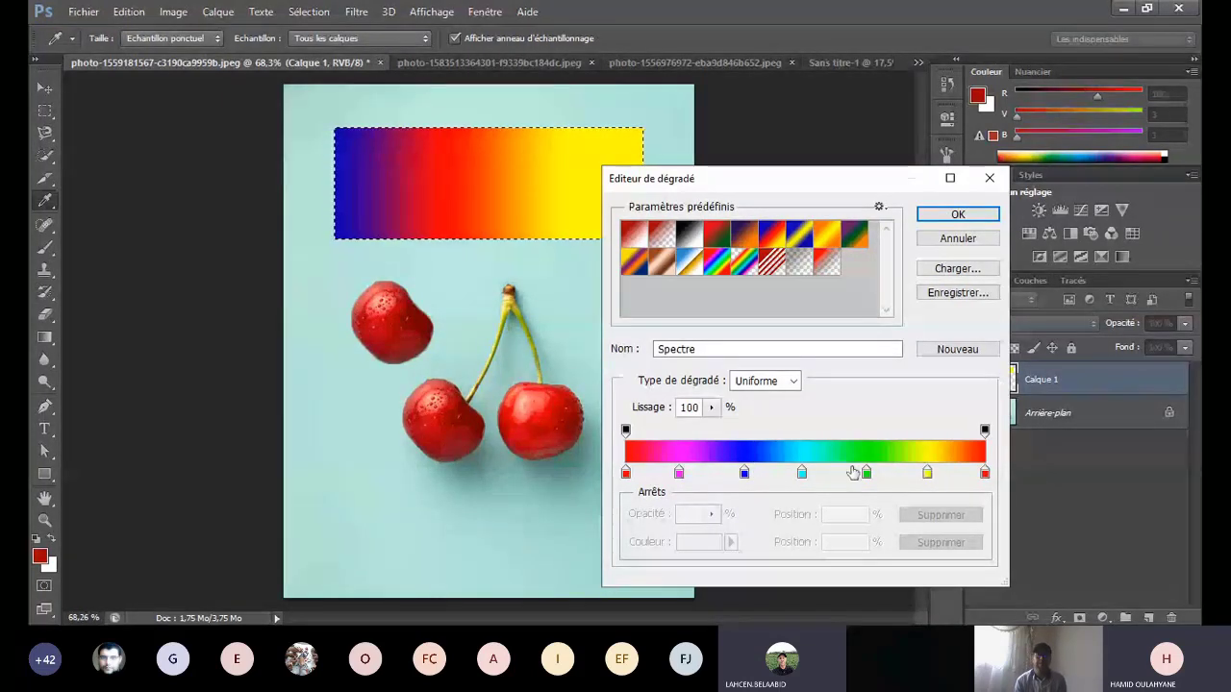
{"action": "left_click", "coordinate": [965, 247]}
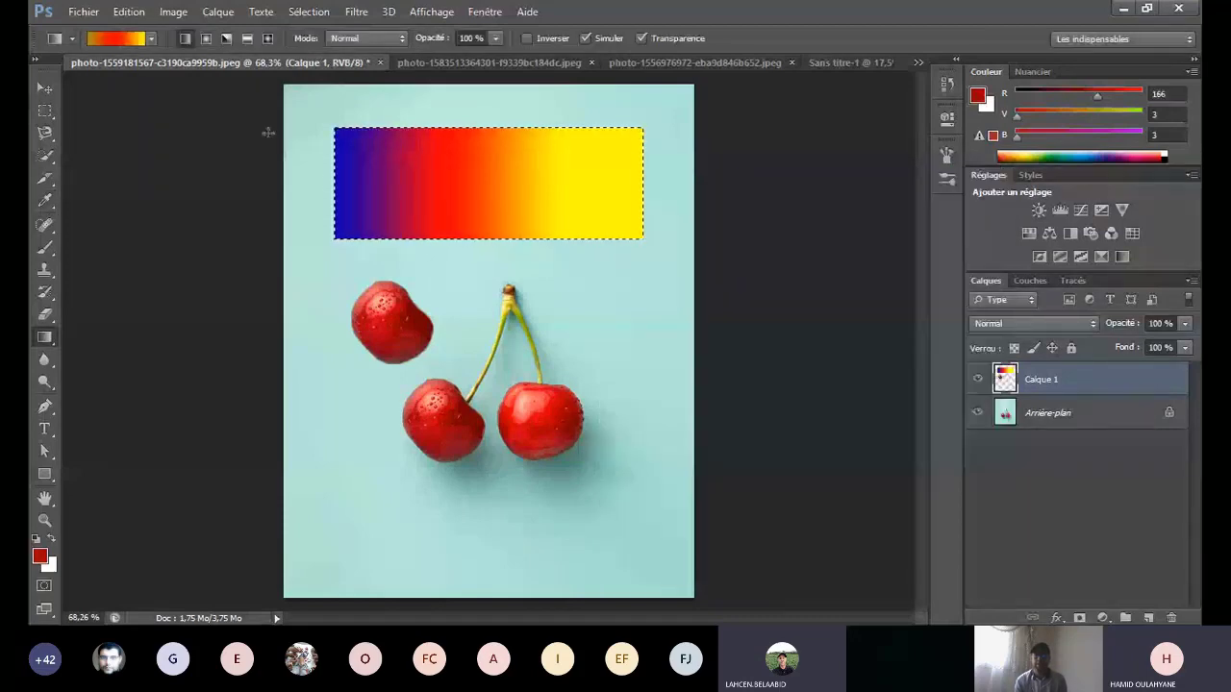
Step: Undo the gradient fill above the cherries and clear the rectangular selection, leaving the Dodge tool active
{"action": "key", "text": "ctrl+z"}
{"action": "left_click", "coordinate": [44, 88]}
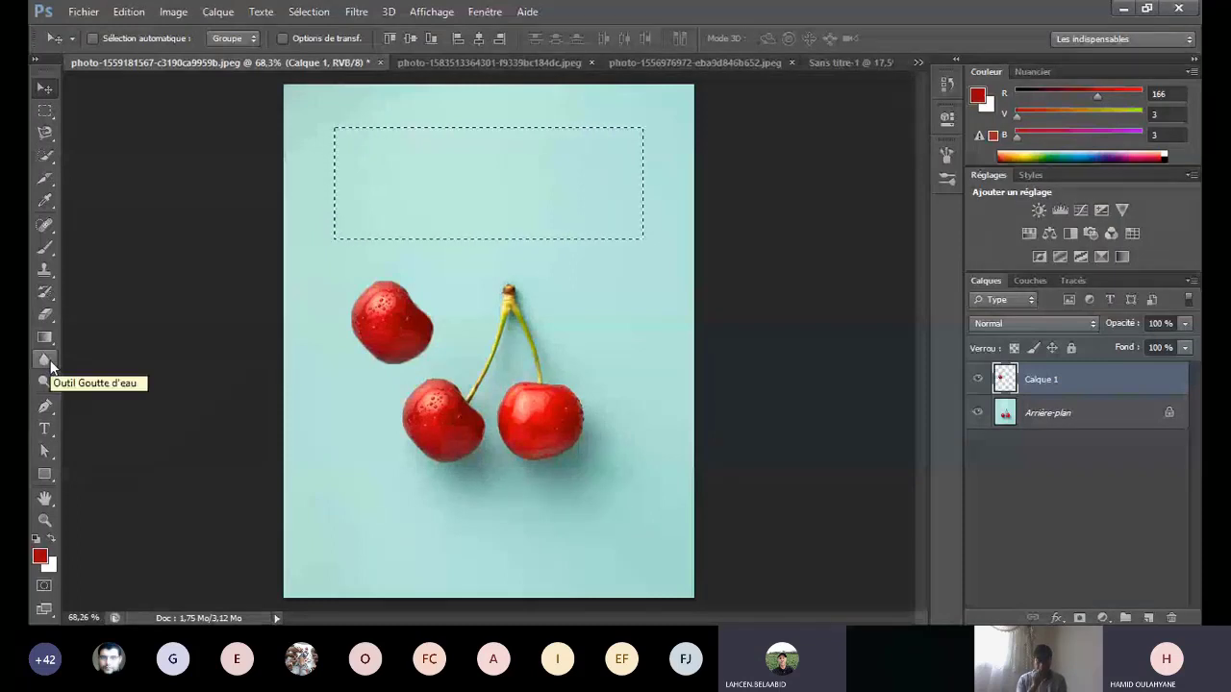
{"action": "left_click", "coordinate": [45, 360]}
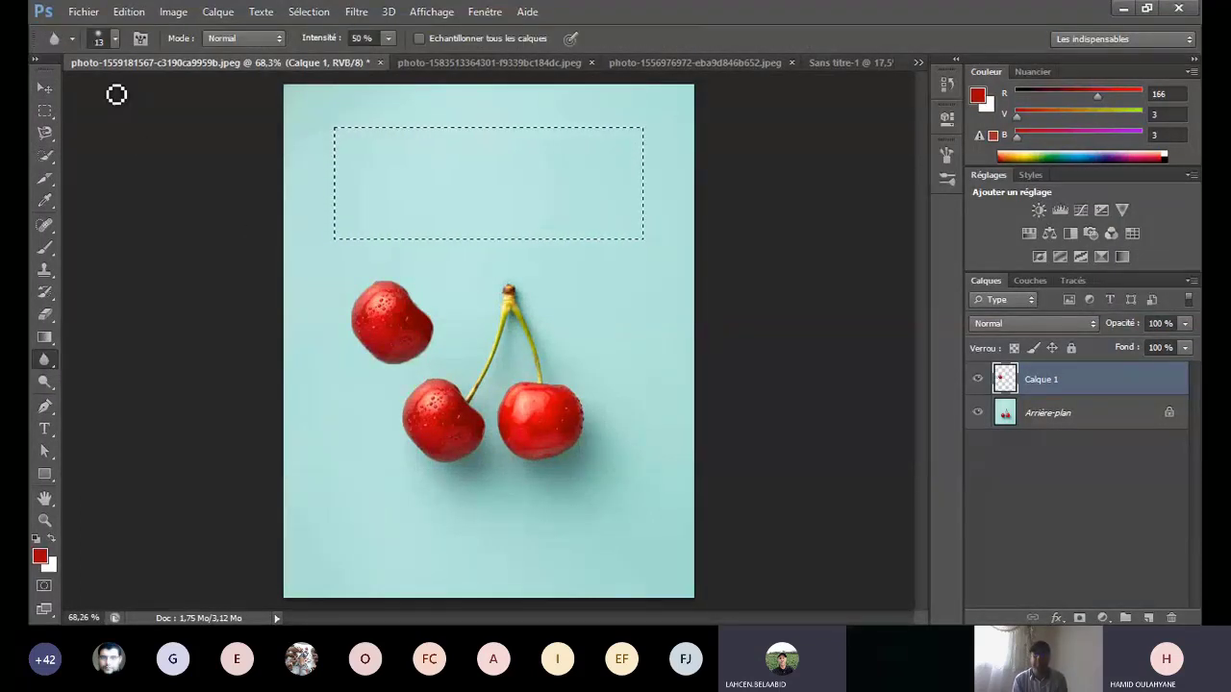
{"action": "left_click", "coordinate": [45, 341]}
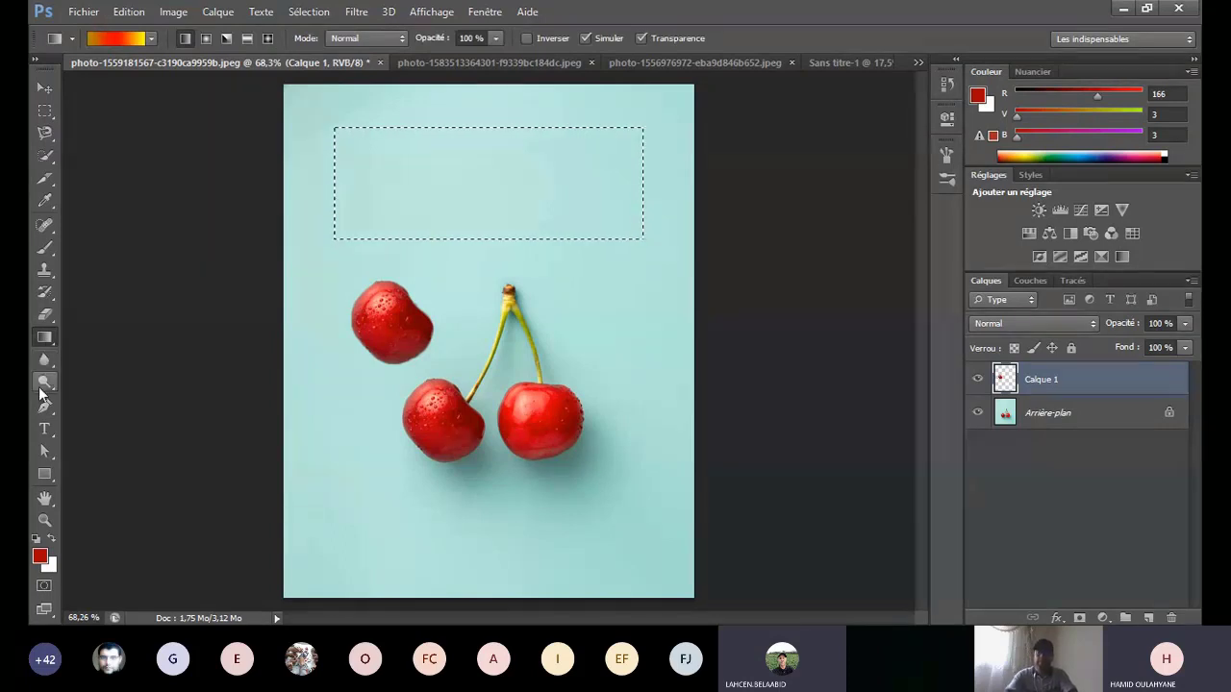
{"action": "left_click", "coordinate": [45, 382]}
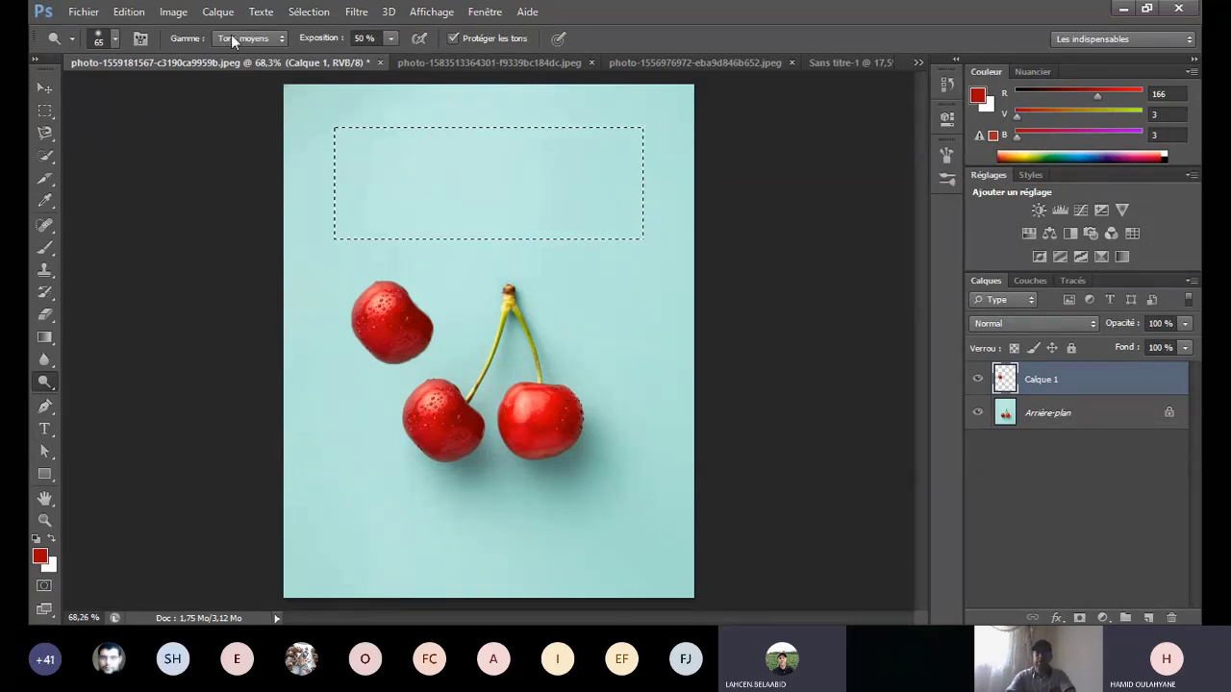
{"action": "left_click", "coordinate": [309, 11]}
{"action": "left_click", "coordinate": [330, 46]}
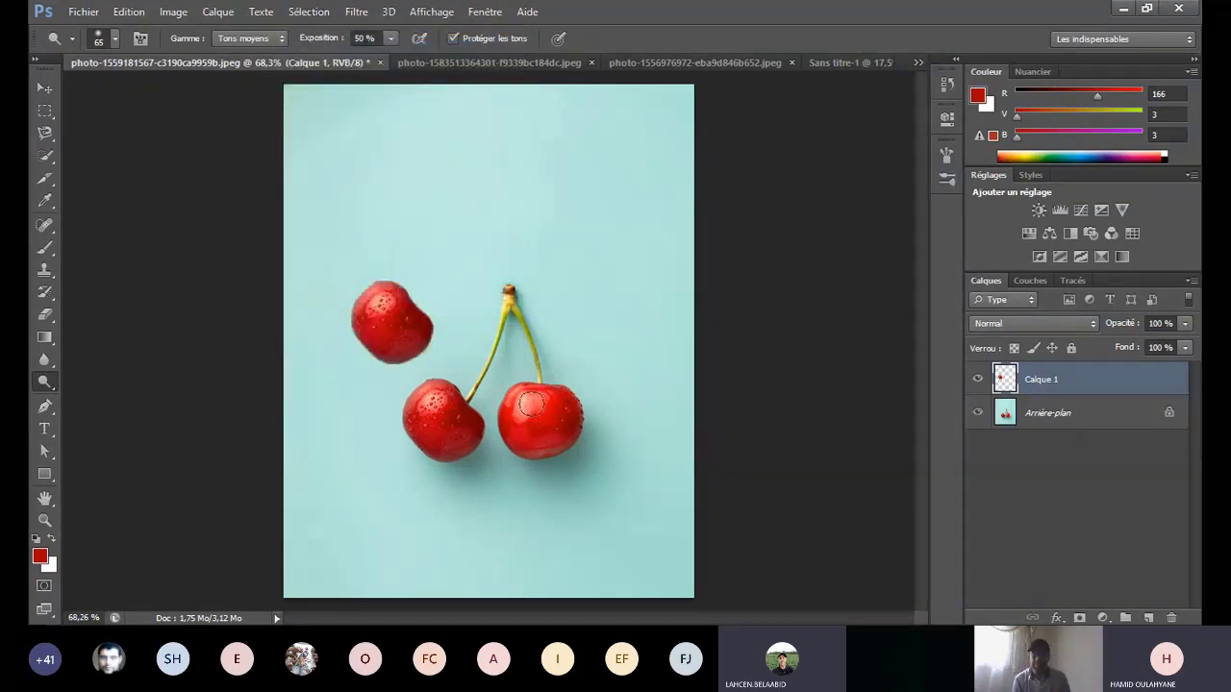
Step: Switch from Dodge to the Burn tool and set its brush size to 193 px, then return to the Move tool
{"action": "right_click", "coordinate": [42, 383]}
{"action": "left_click", "coordinate": [110, 396]}
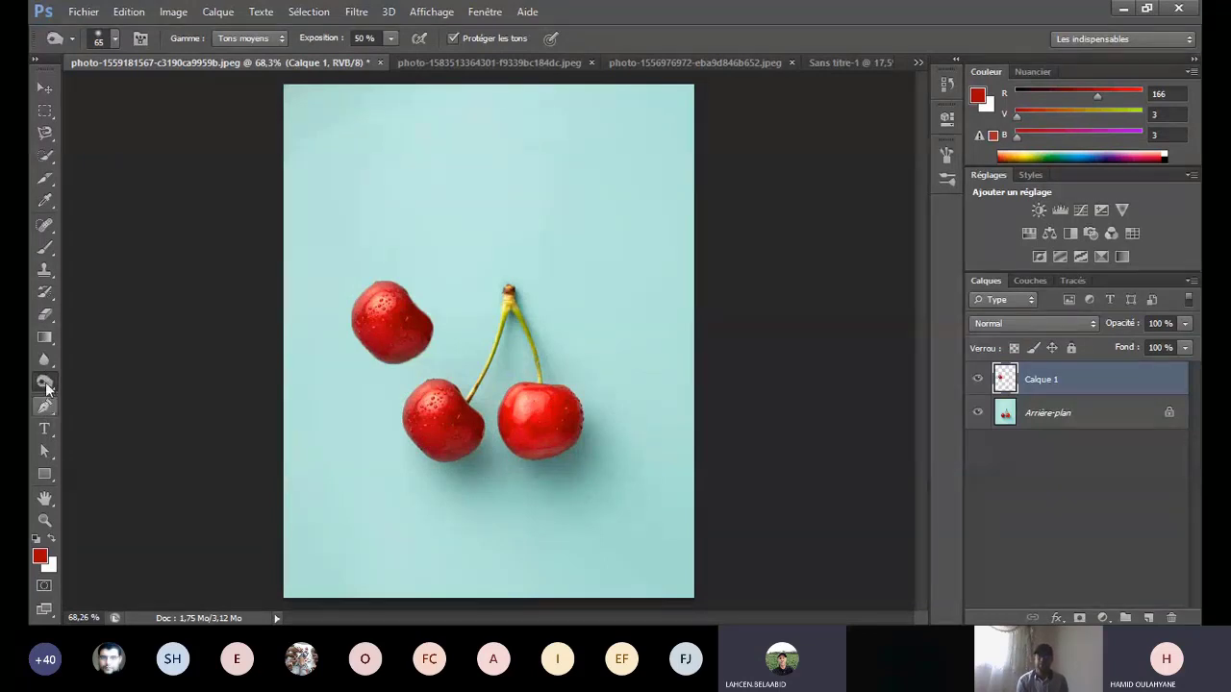
{"action": "left_click", "coordinate": [105, 38]}
{"action": "left_click_drag", "start_coordinate": [105, 92], "coordinate": [146, 93]}
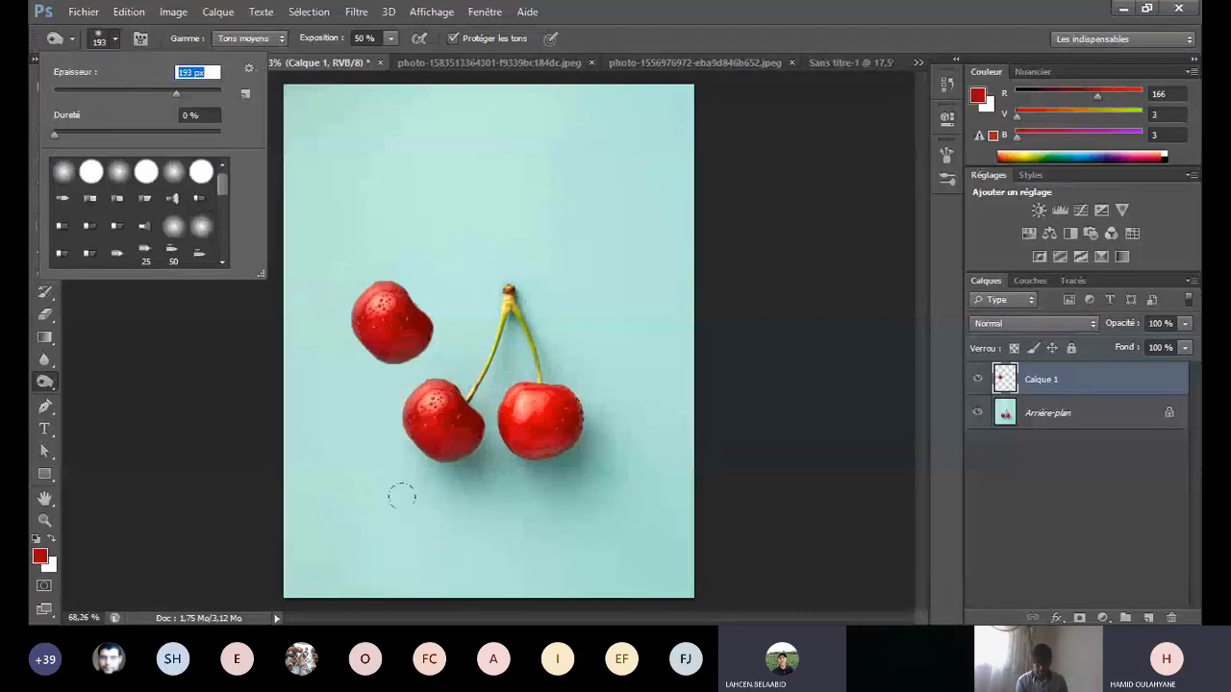
{"action": "left_click", "coordinate": [483, 388]}
{"action": "key", "text": "v"}
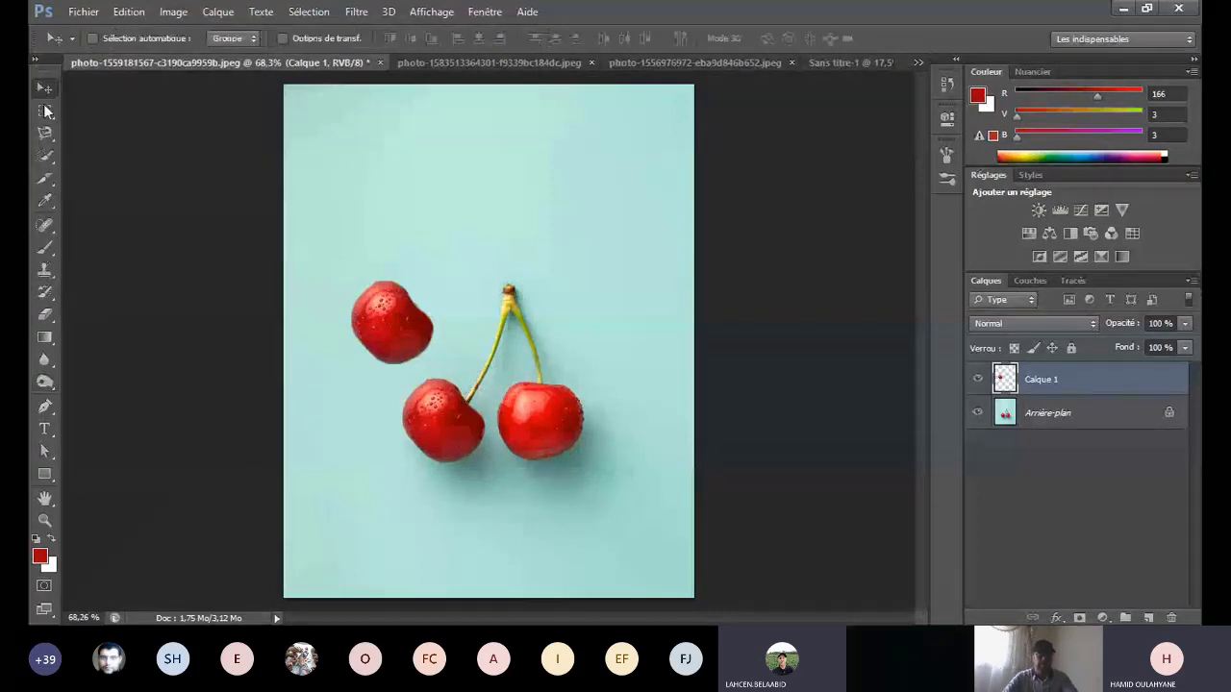
Step: Activate the Pen tool and close all four open documents without saving their changes
{"action": "left_click", "coordinate": [45, 409]}
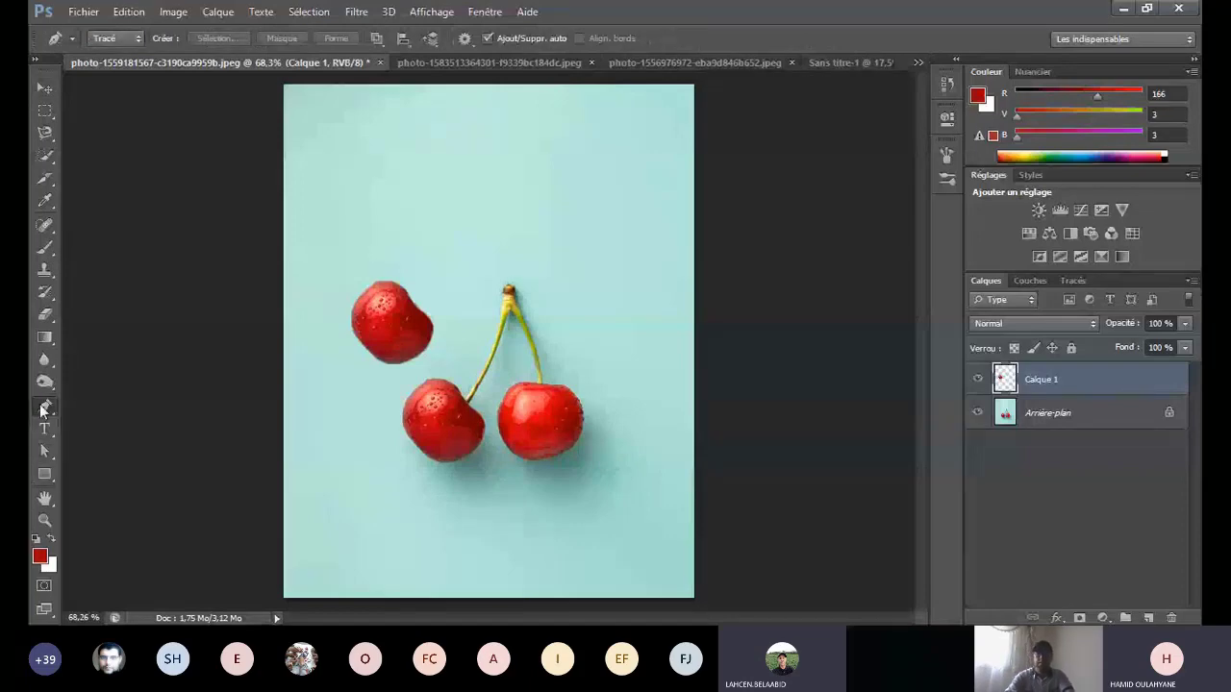
{"action": "left_click", "coordinate": [379, 62]}
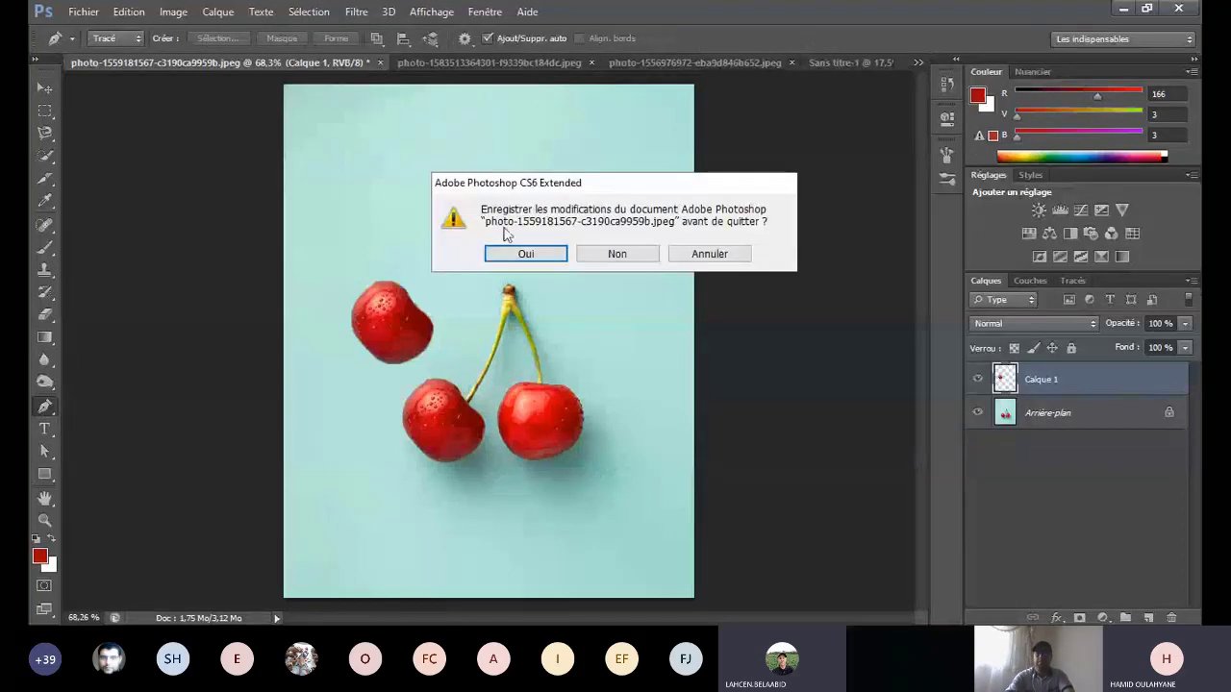
{"action": "left_click", "coordinate": [643, 257]}
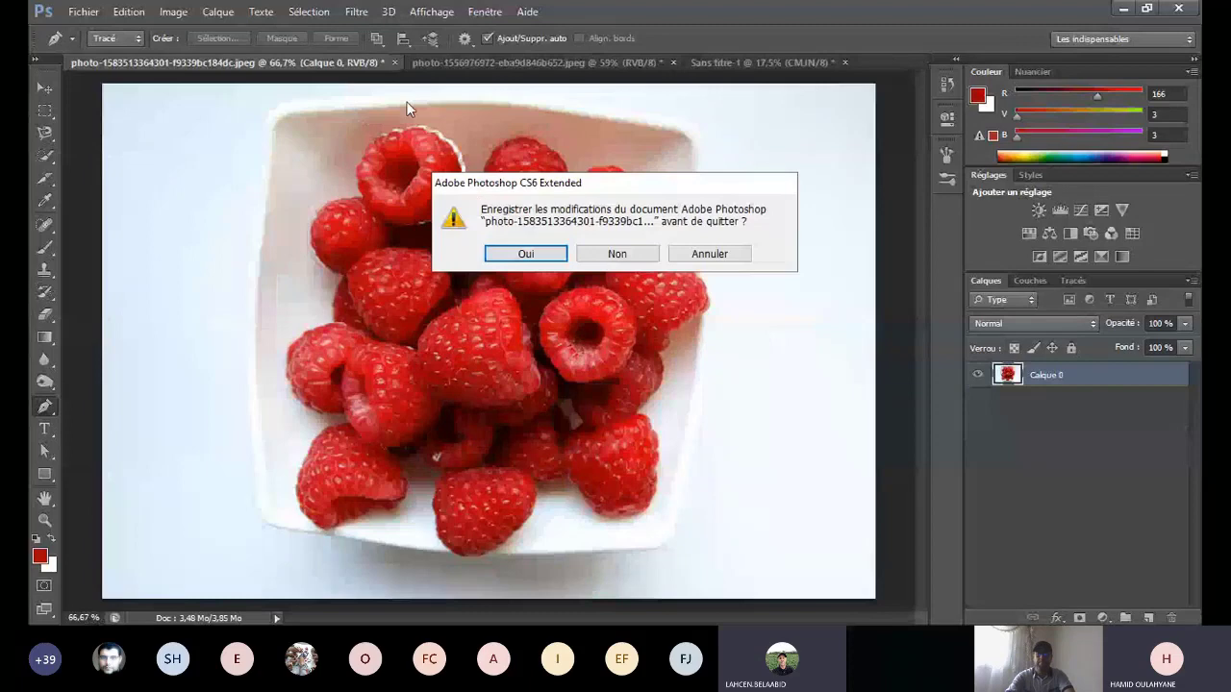
{"action": "left_click", "coordinate": [608, 245]}
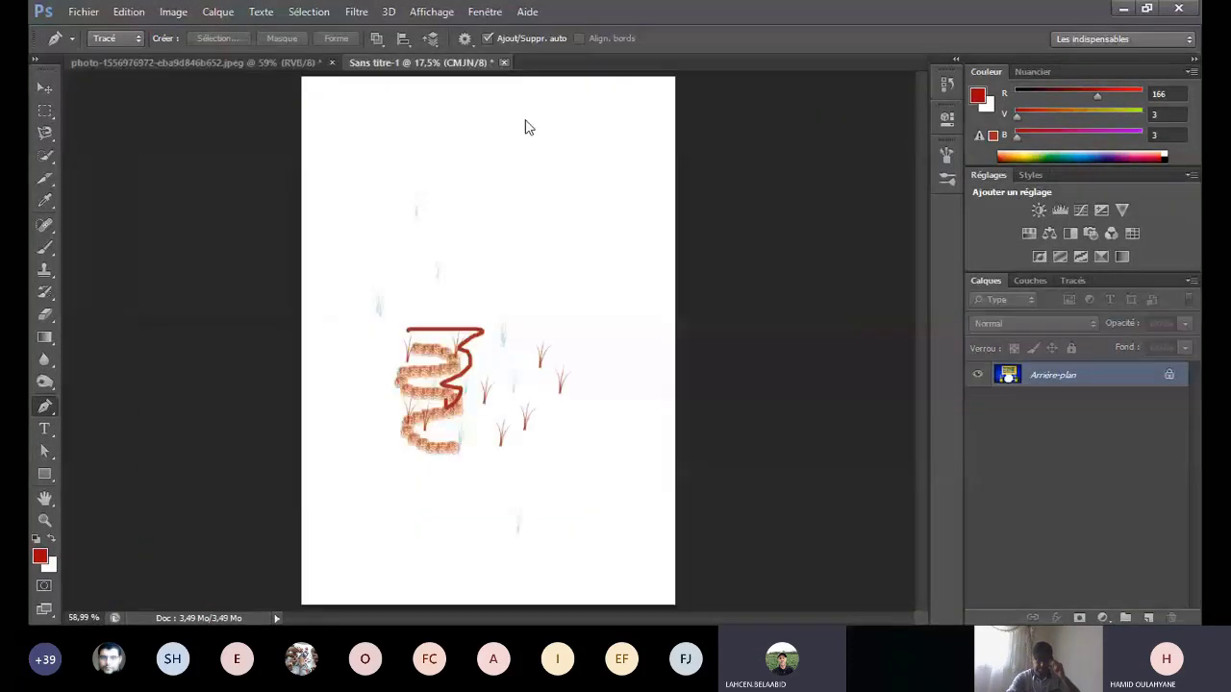
{"action": "key", "text": "n"}
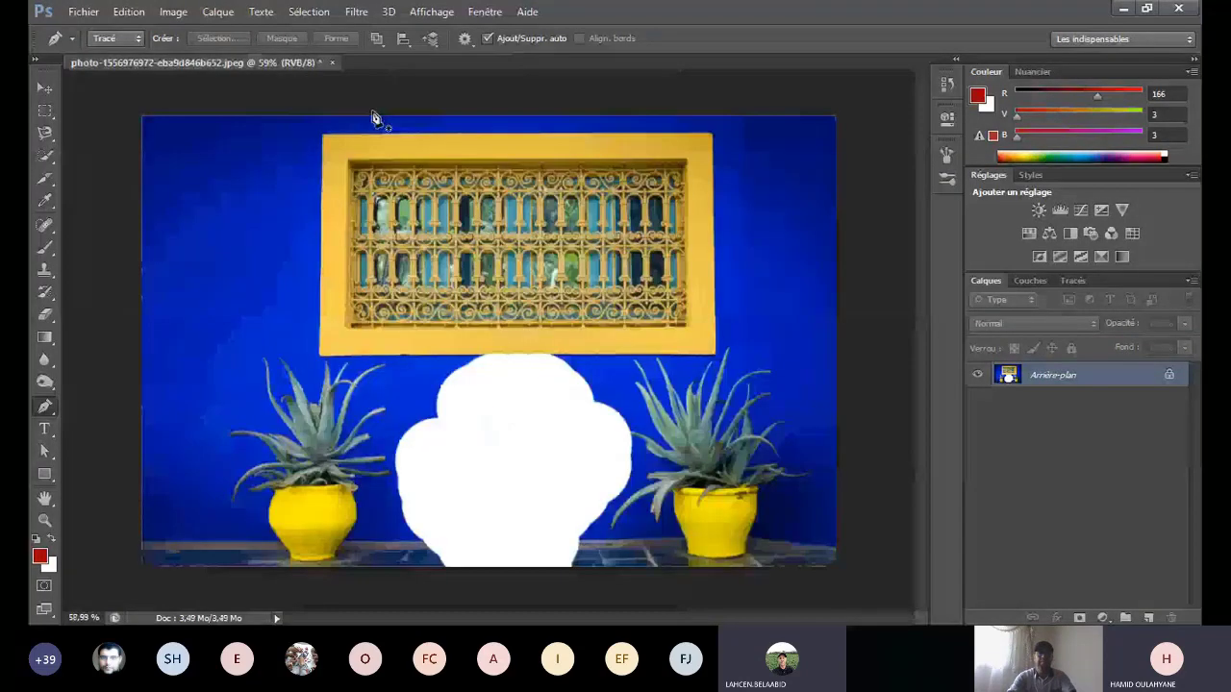
{"action": "left_click", "coordinate": [628, 263]}
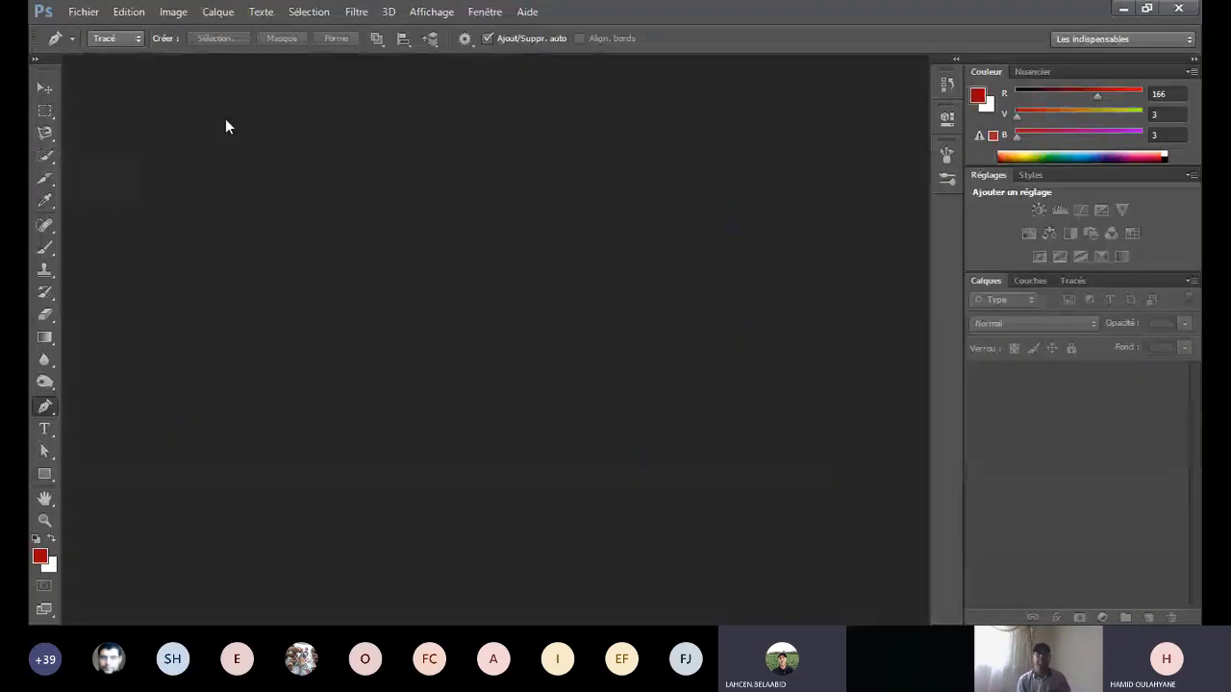
Step: Create a new blank 21 × 29,7 cm CMYK document at 300 pixels/inch with a white background
{"action": "left_click", "coordinate": [84, 12]}
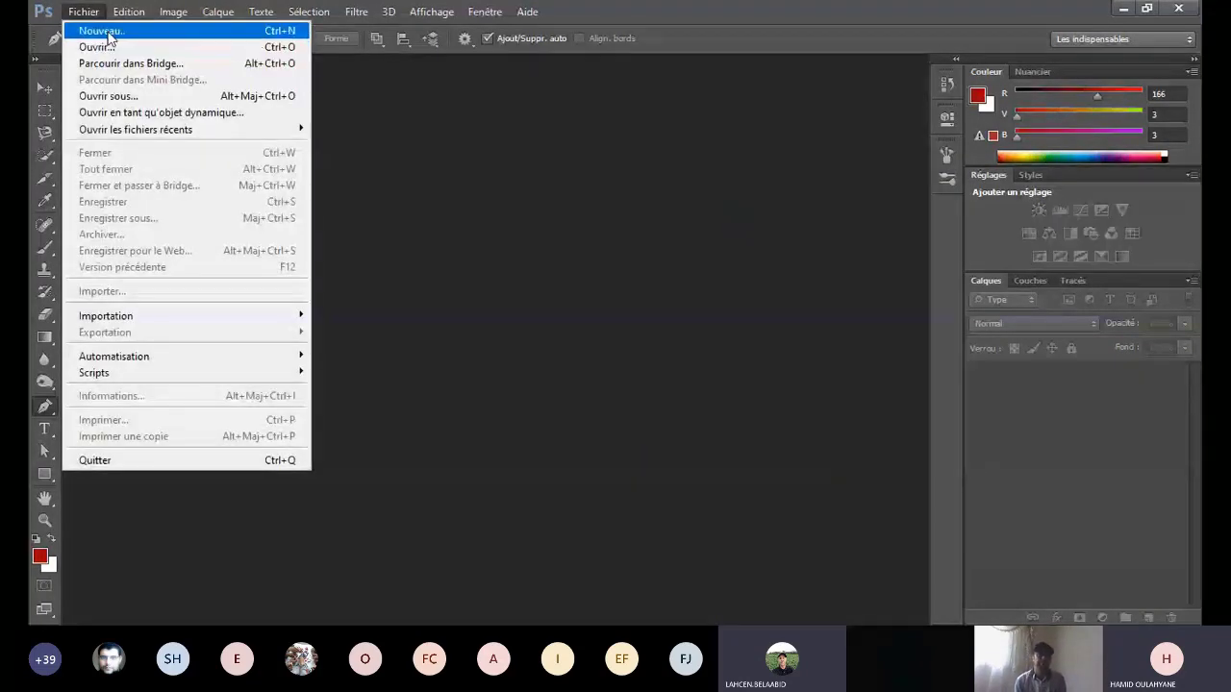
{"action": "left_click", "coordinate": [100, 31]}
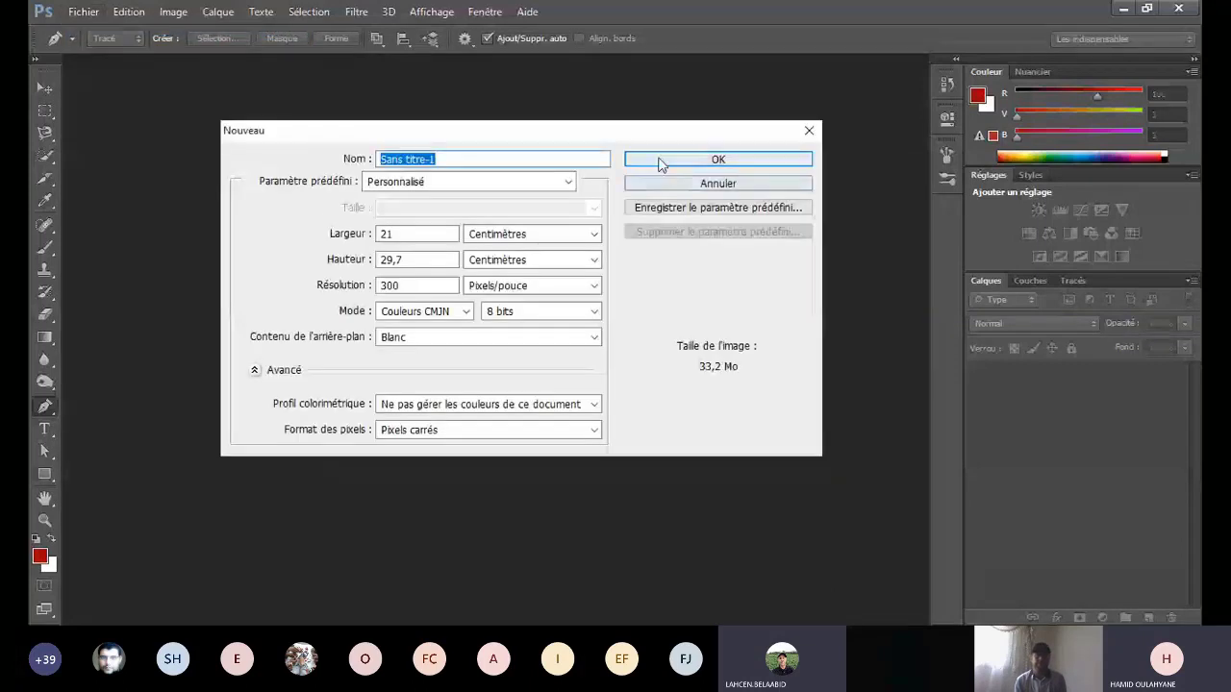
{"action": "left_click", "coordinate": [718, 158]}
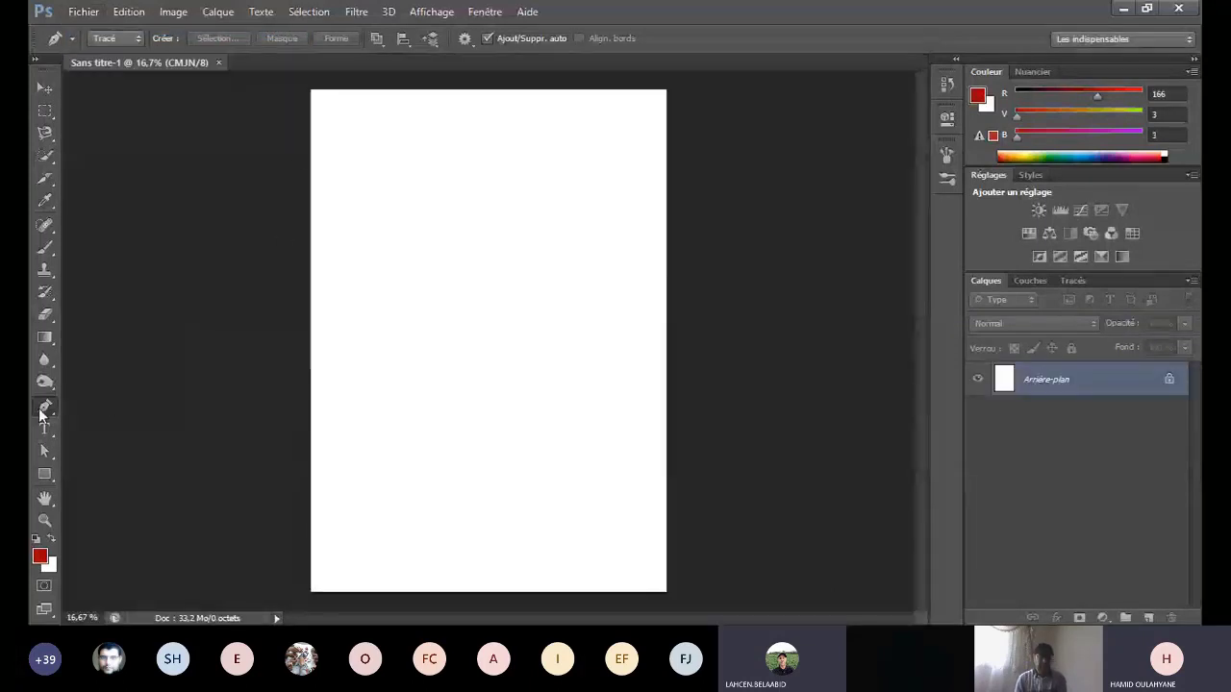
Step: Draw a closed irregular path with eleven anchor points across the blank page using the Pen tool
{"action": "left_click", "coordinate": [324, 327]}
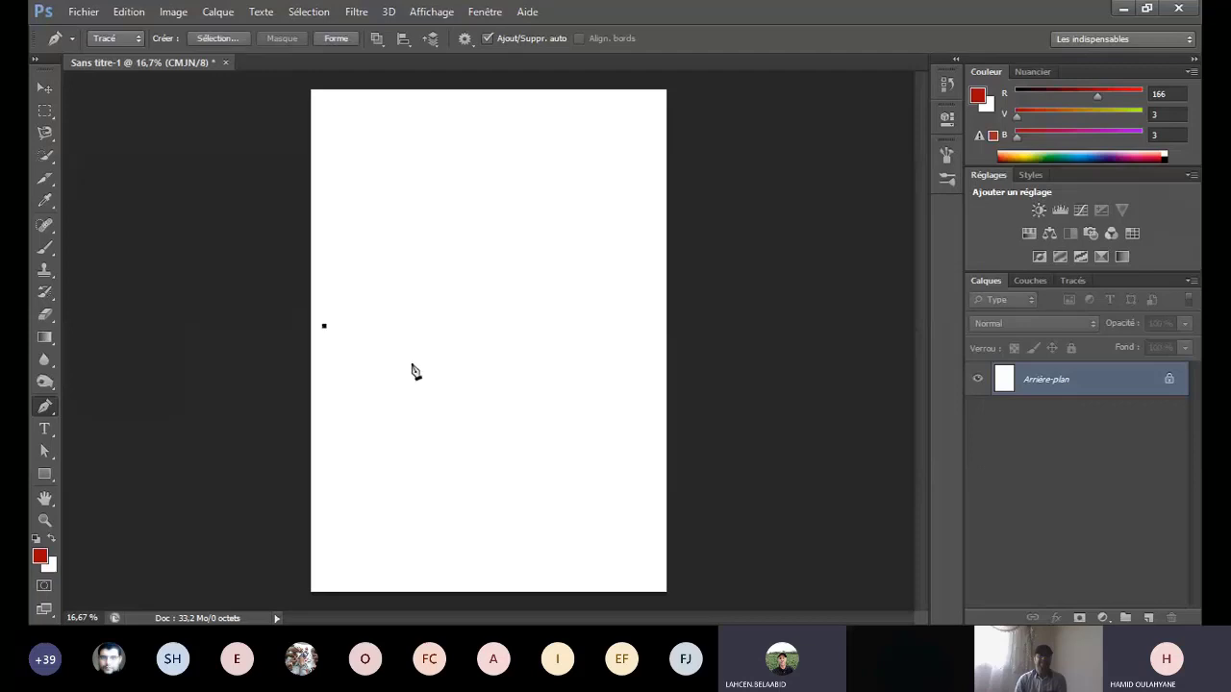
{"action": "left_click", "coordinate": [466, 287]}
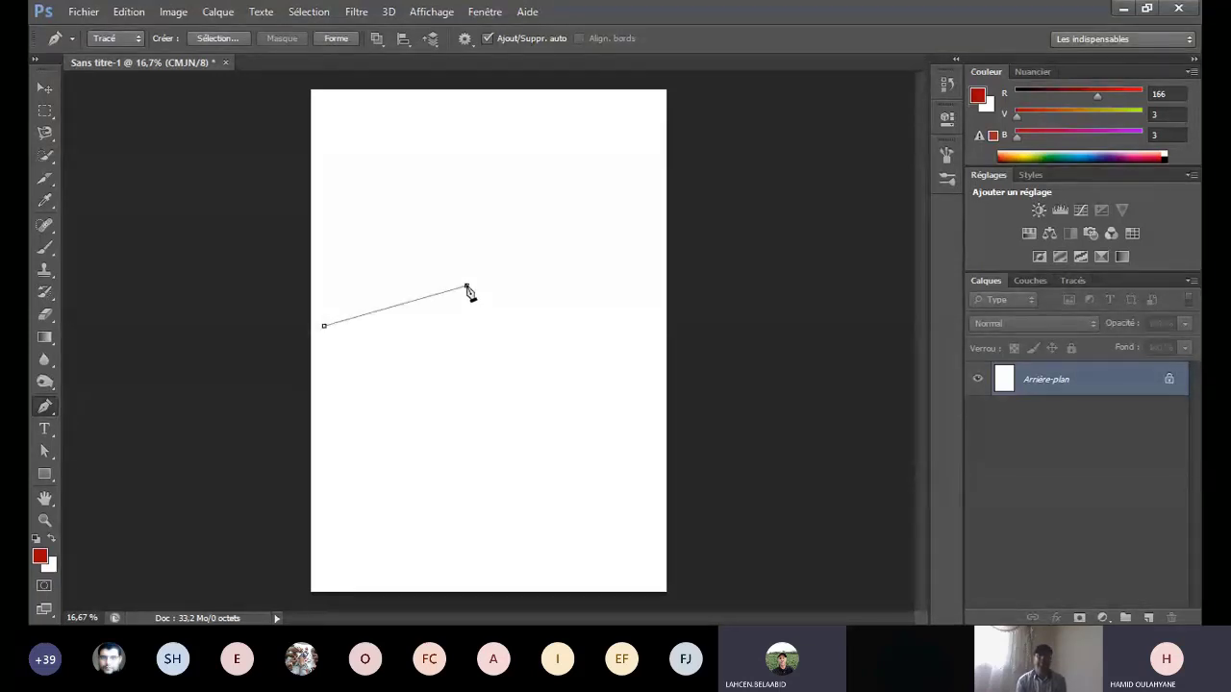
{"action": "left_click", "coordinate": [550, 131]}
{"action": "left_click", "coordinate": [605, 272]}
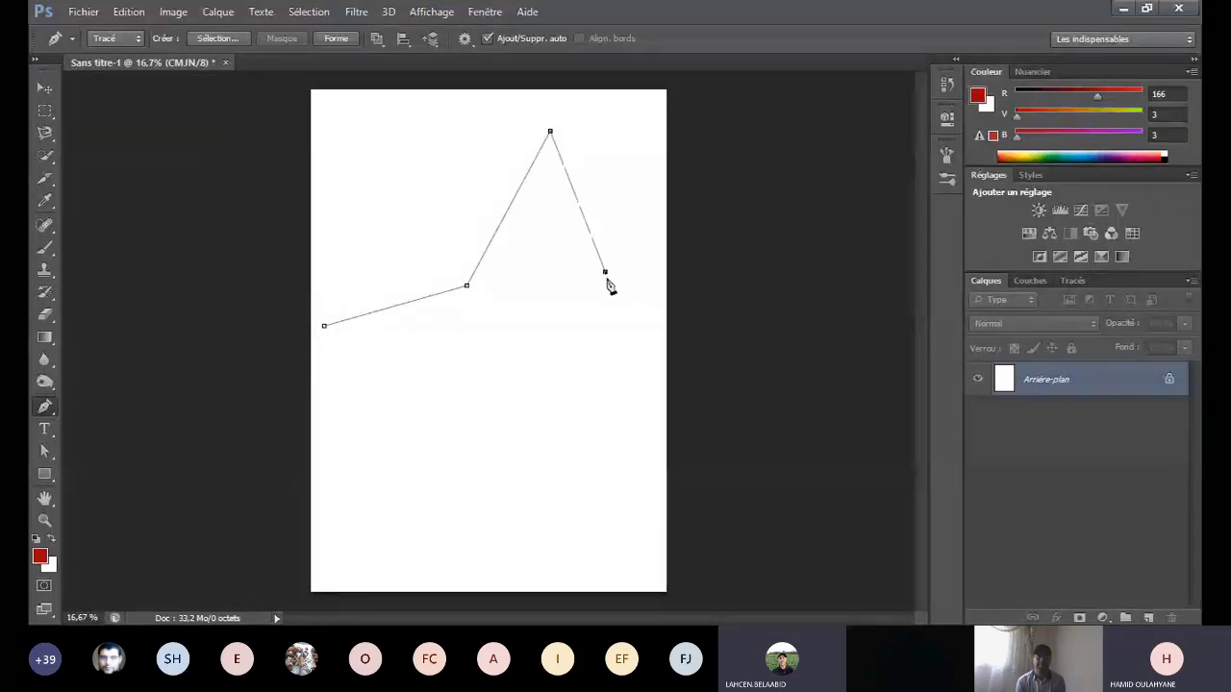
{"action": "left_click", "coordinate": [576, 446]}
{"action": "left_click", "coordinate": [478, 469]}
{"action": "left_click", "coordinate": [517, 369]}
{"action": "left_click", "coordinate": [511, 292]}
{"action": "left_click", "coordinate": [470, 379]}
{"action": "left_click", "coordinate": [421, 447]}
{"action": "left_click", "coordinate": [391, 375]}
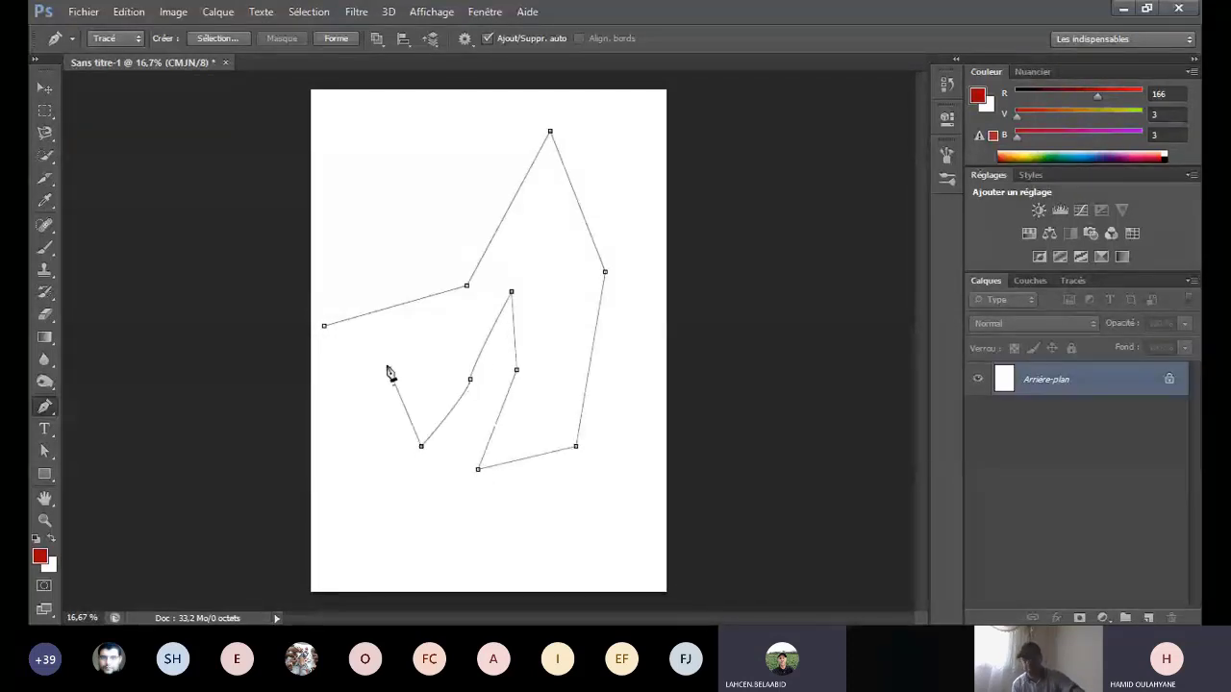
{"action": "left_click", "coordinate": [325, 328]}
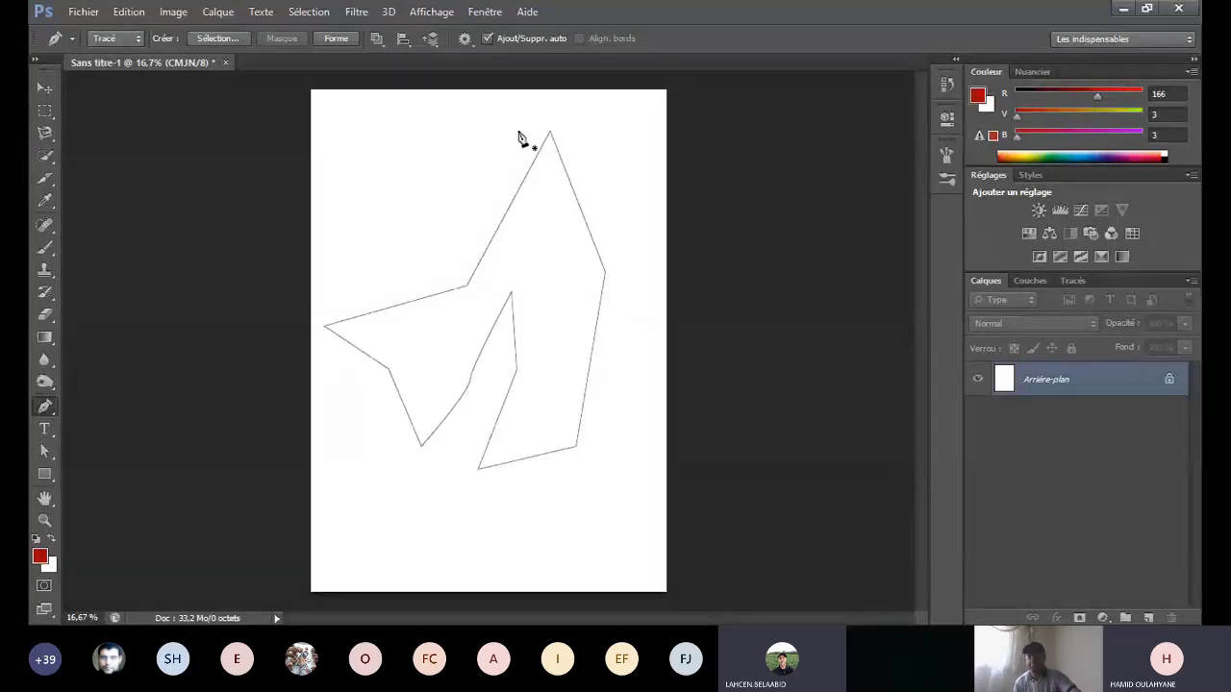
Step: Convert the closed path to a new anti-aliased selection and fill it with the orange-to-yellow linear gradient, running diagonally upward
{"action": "left_click", "coordinate": [218, 39]}
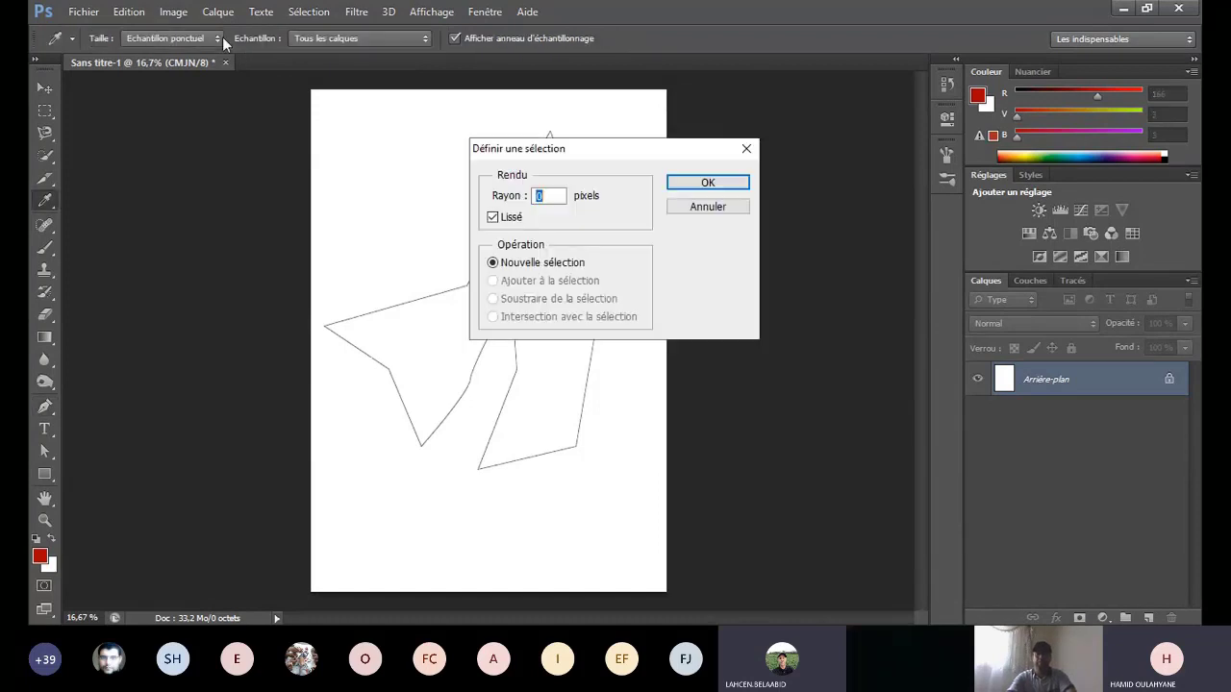
{"action": "left_click", "coordinate": [699, 184]}
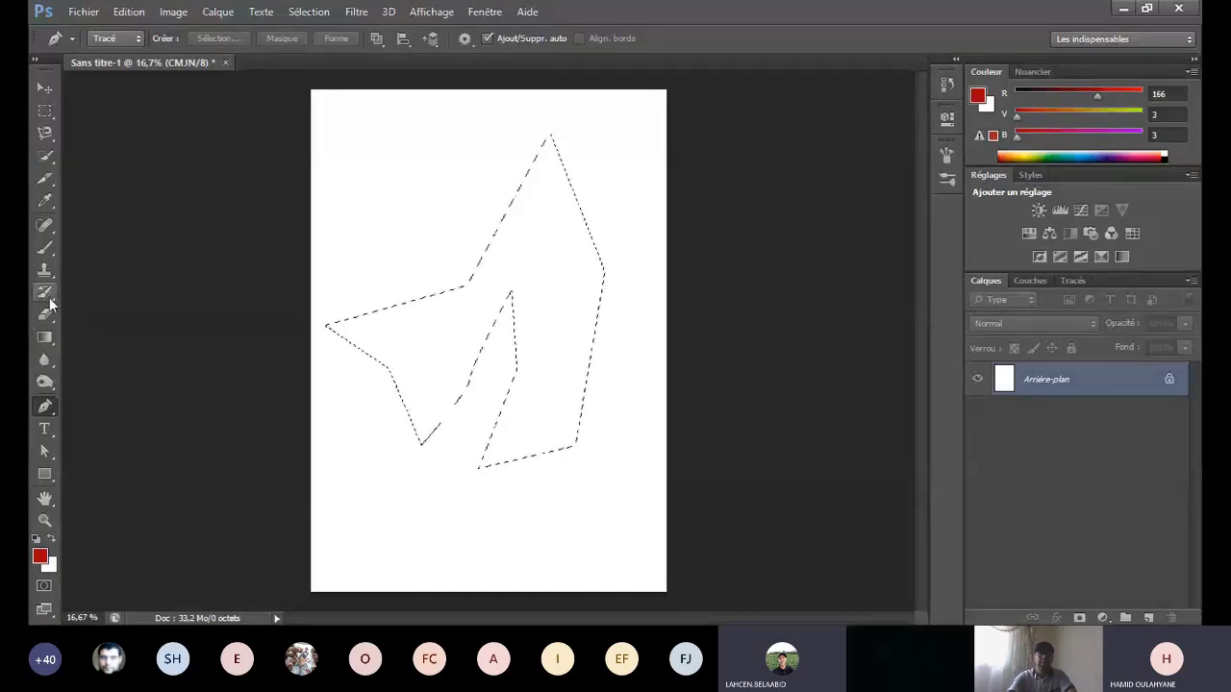
{"action": "left_click", "coordinate": [45, 337]}
{"action": "left_click_drag", "start_coordinate": [380, 348], "coordinate": [500, 310]}
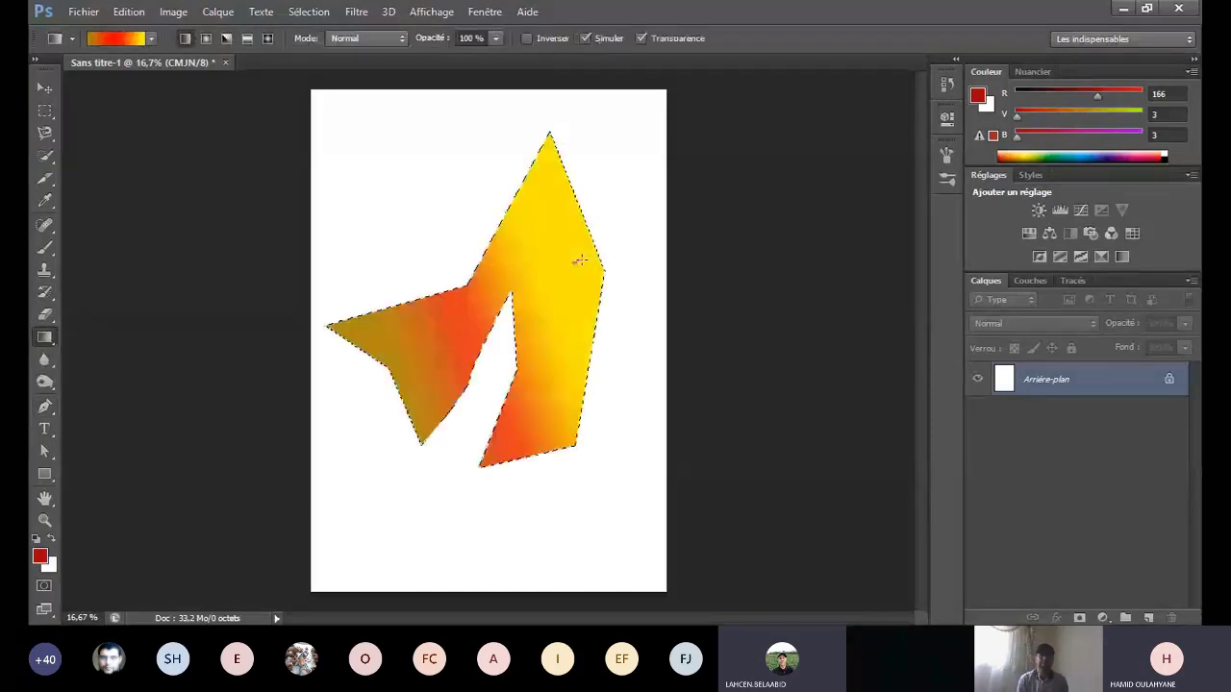
{"action": "left_click_drag", "start_coordinate": [539, 240], "coordinate": [577, 221]}
{"action": "left_click_drag", "start_coordinate": [402, 358], "coordinate": [501, 295]}
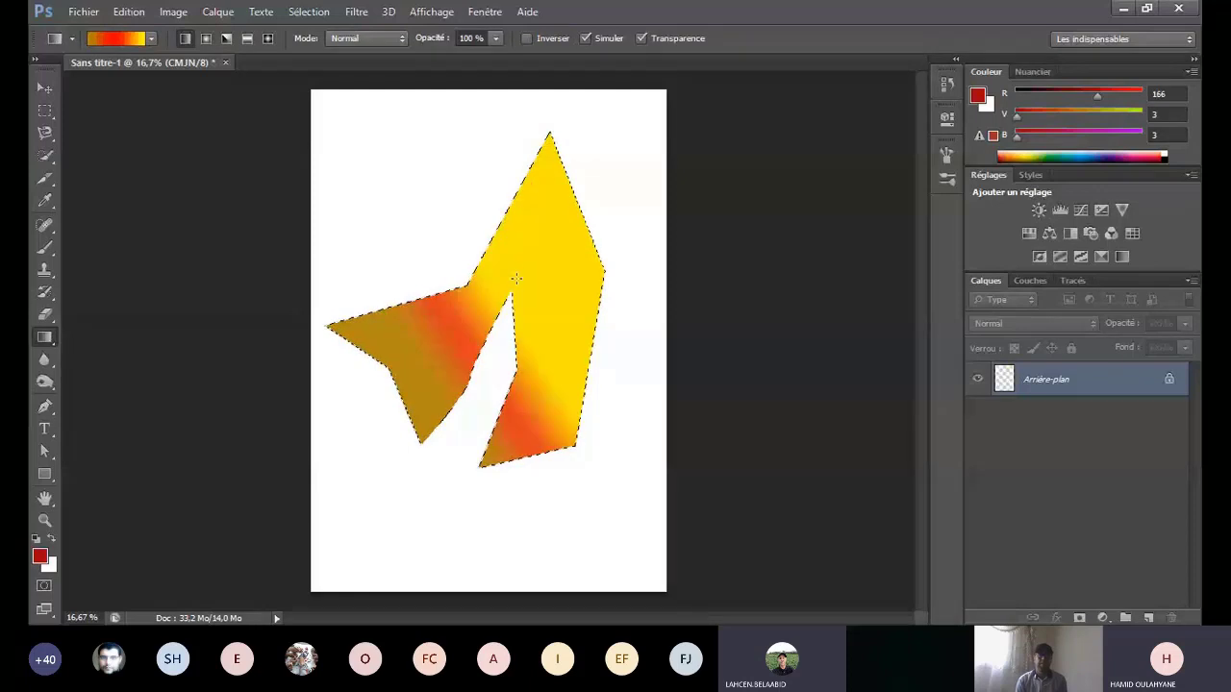
Step: Fill the orange band in the shape's left arm with the red foreground colour using the Paint Bucket
{"action": "right_click", "coordinate": [44, 342]}
{"action": "left_click", "coordinate": [99, 347]}
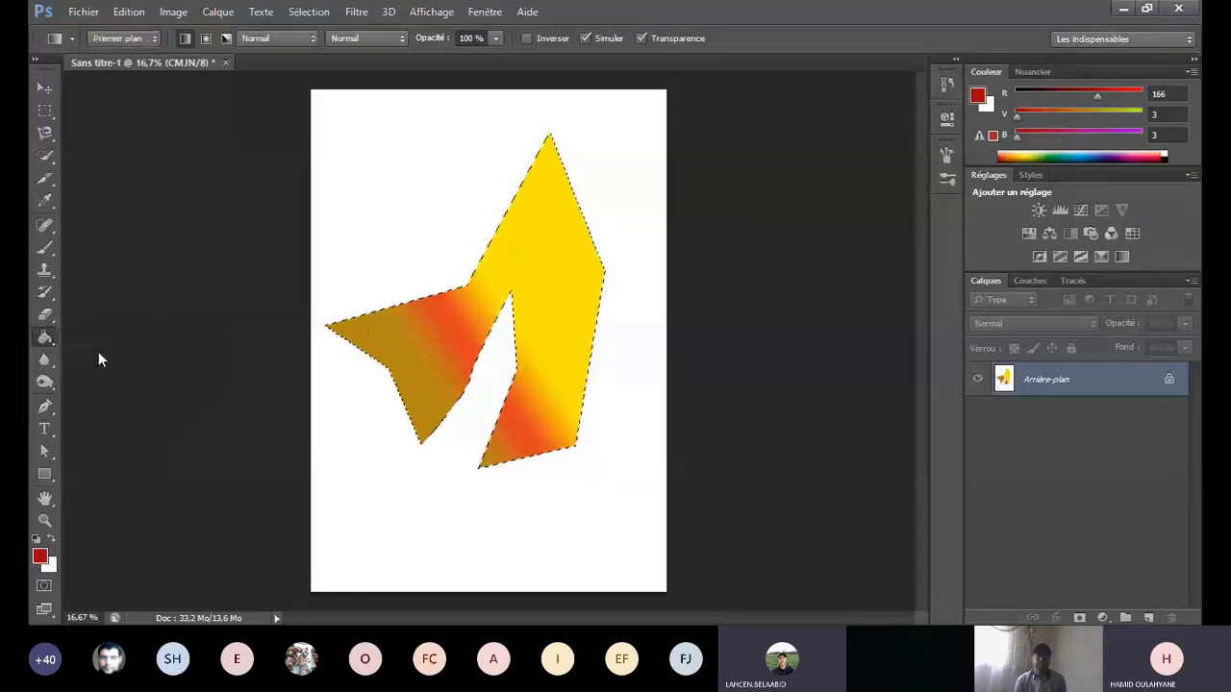
{"action": "left_click", "coordinate": [431, 327]}
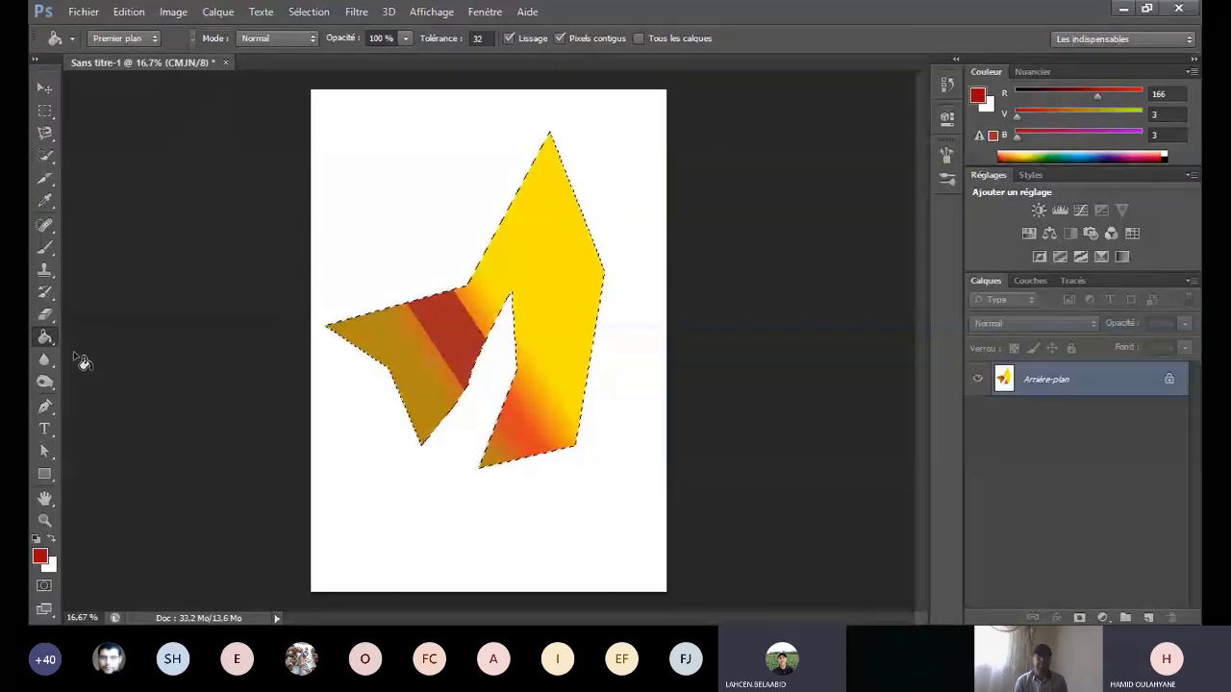
Step: Switch back to the Gradient tool and apply a short diagonal linear gradient over the selected shape
{"action": "right_click", "coordinate": [46, 338]}
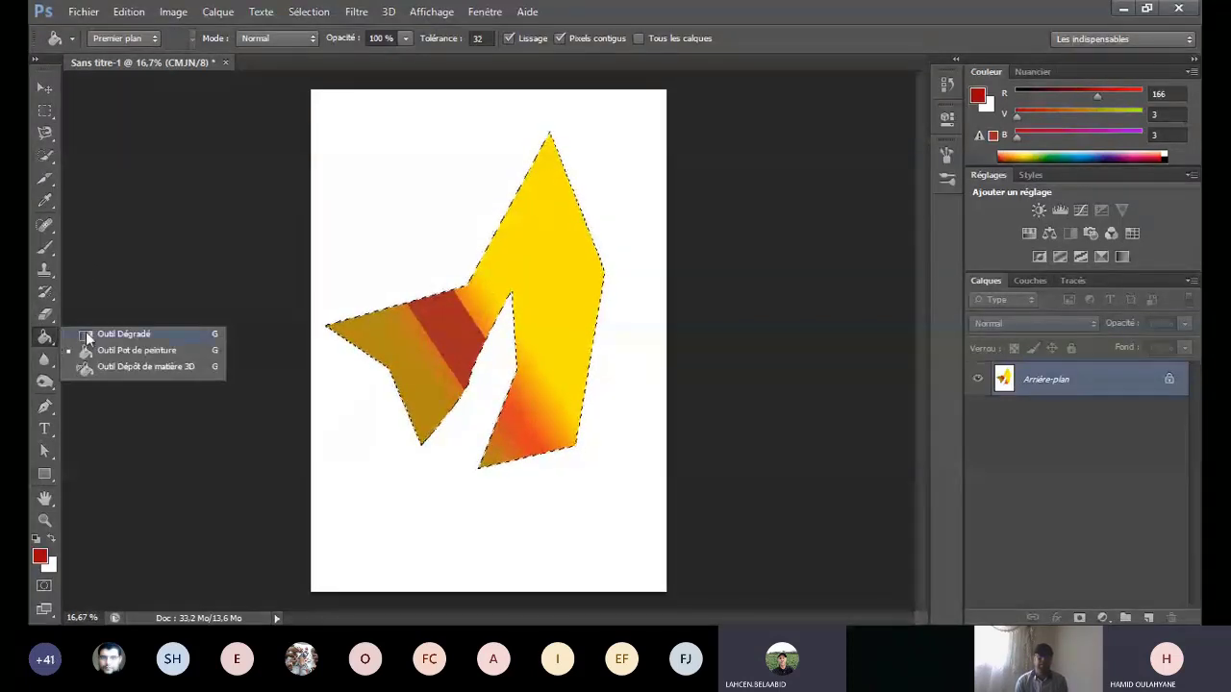
{"action": "left_click", "coordinate": [103, 337]}
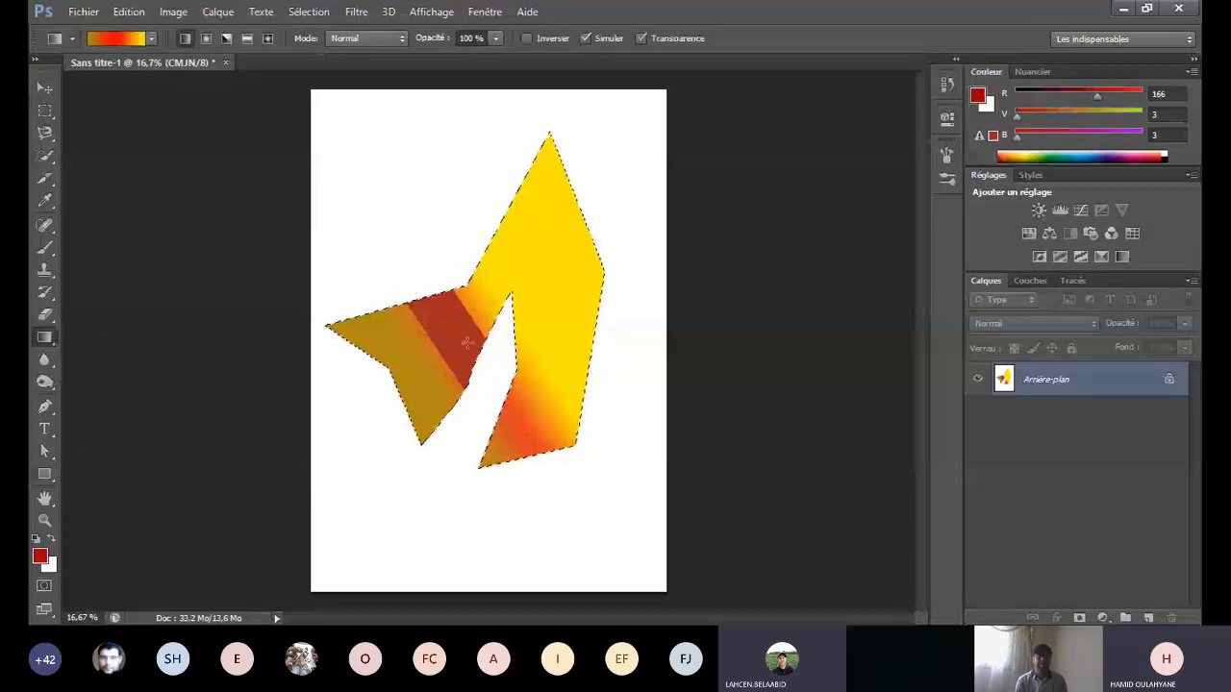
{"action": "left_click_drag", "start_coordinate": [481, 315], "coordinate": [527, 267]}
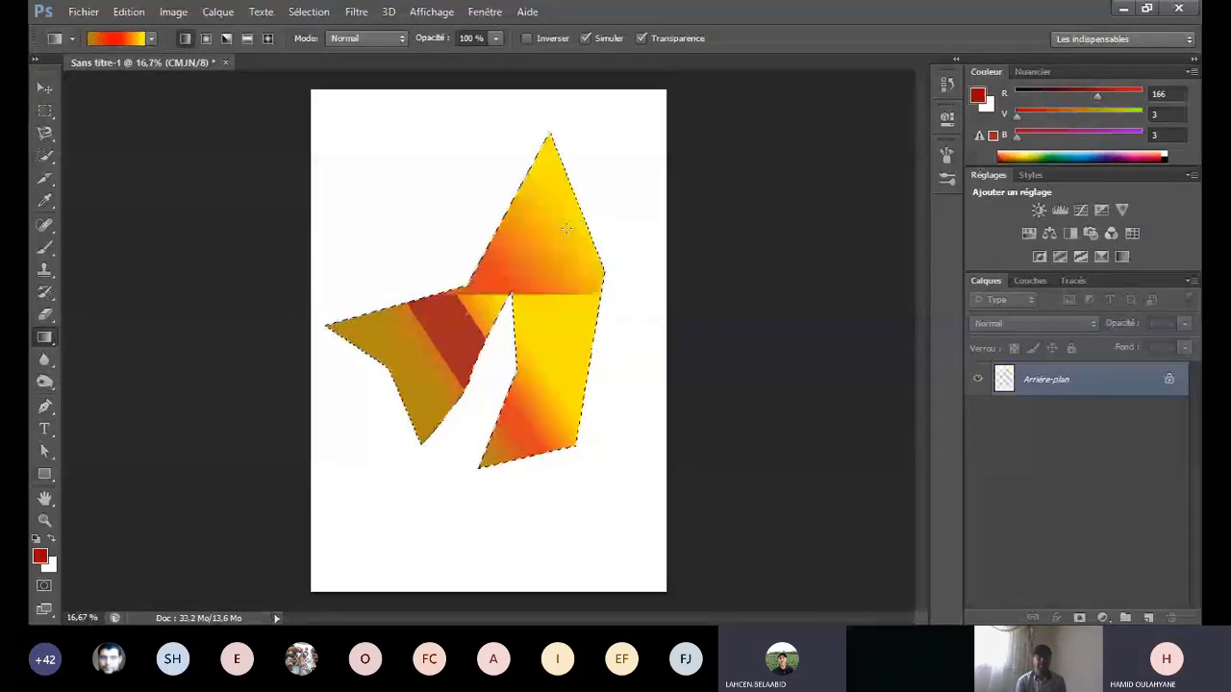
Step: Revert the document through its history to the Sélection state, removing all gradient and Paint Bucket fills
{"action": "left_click", "coordinate": [945, 108]}
{"action": "left_click", "coordinate": [783, 99]}
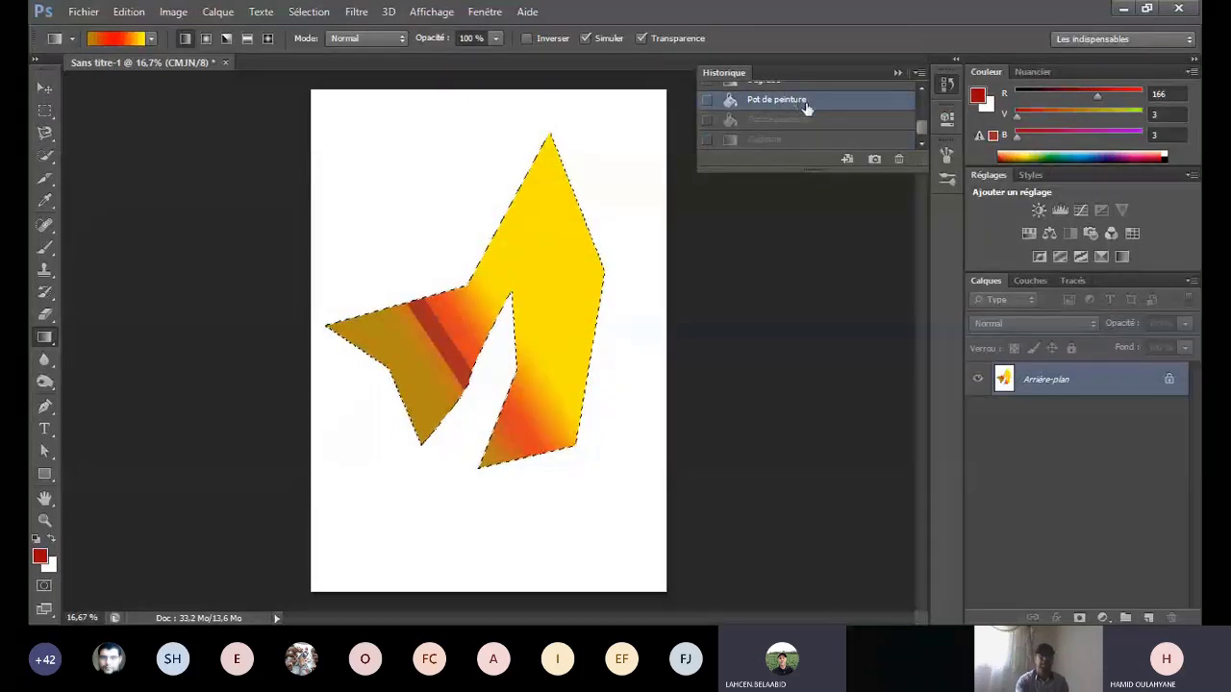
{"action": "scroll", "coordinate": [806, 108], "scroll_direction": "up", "scroll_amount": 2}
{"action": "left_click", "coordinate": [796, 125]}
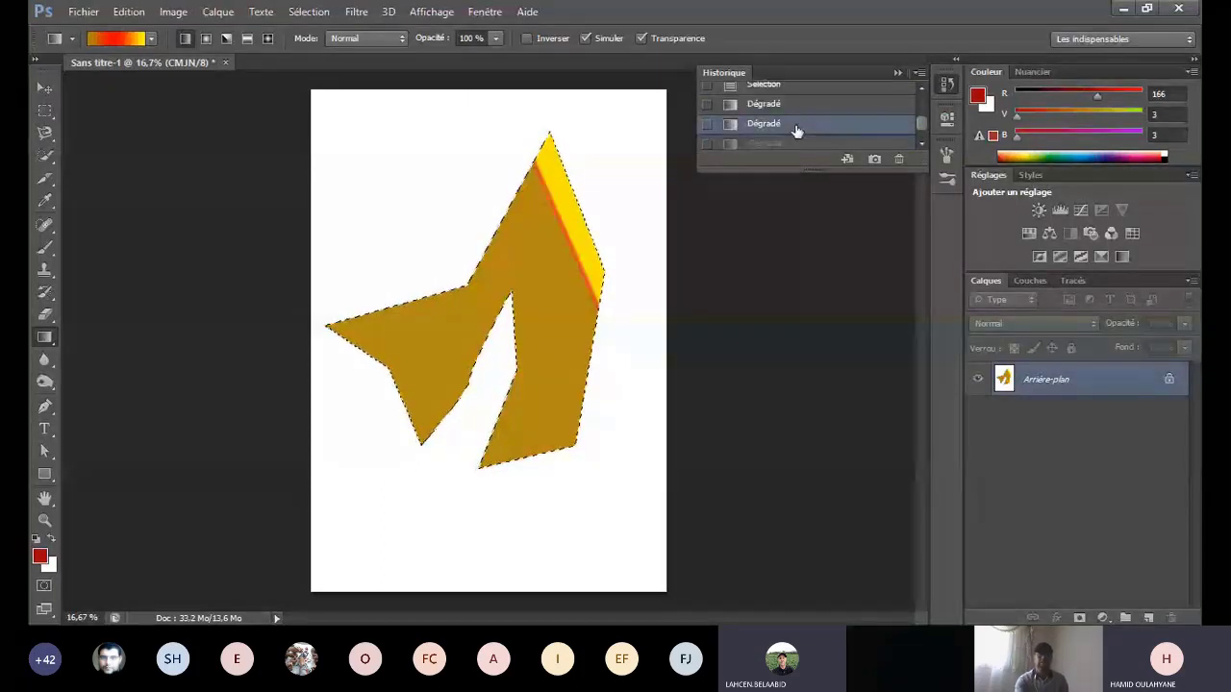
{"action": "left_click", "coordinate": [796, 89]}
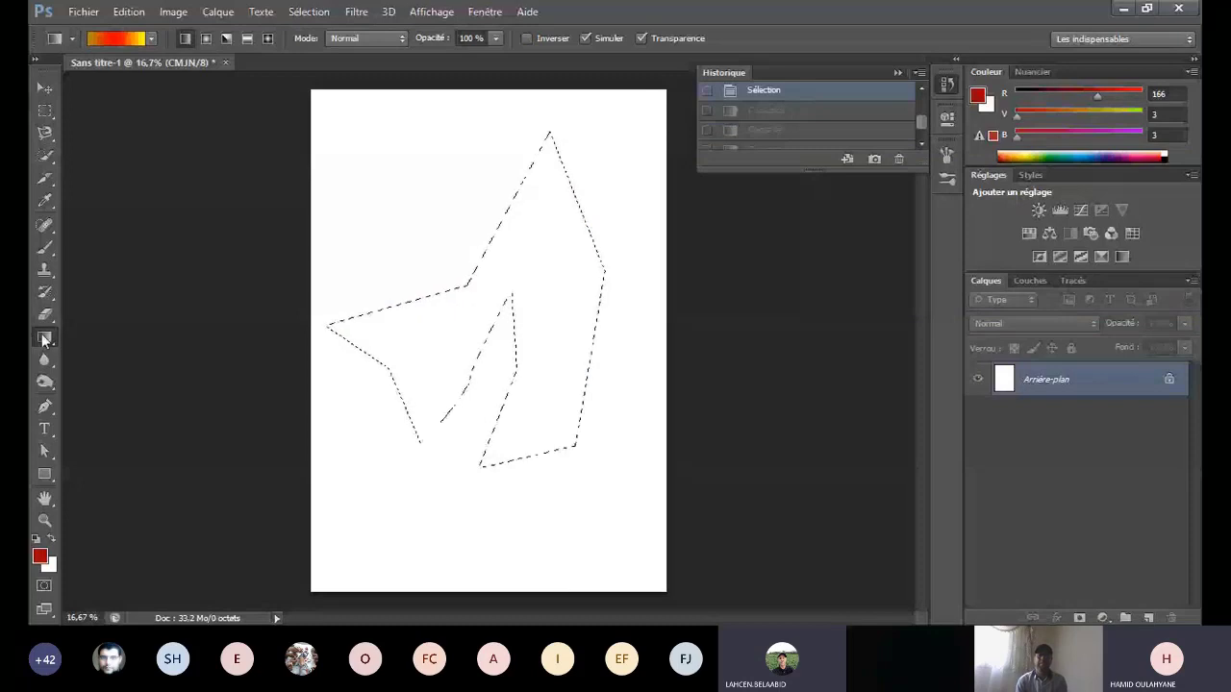
Step: Fill the whole selected shape with the red foreground colour using the Paint Bucket, and deselect it
{"action": "right_click", "coordinate": [43, 337]}
{"action": "left_click", "coordinate": [125, 350]}
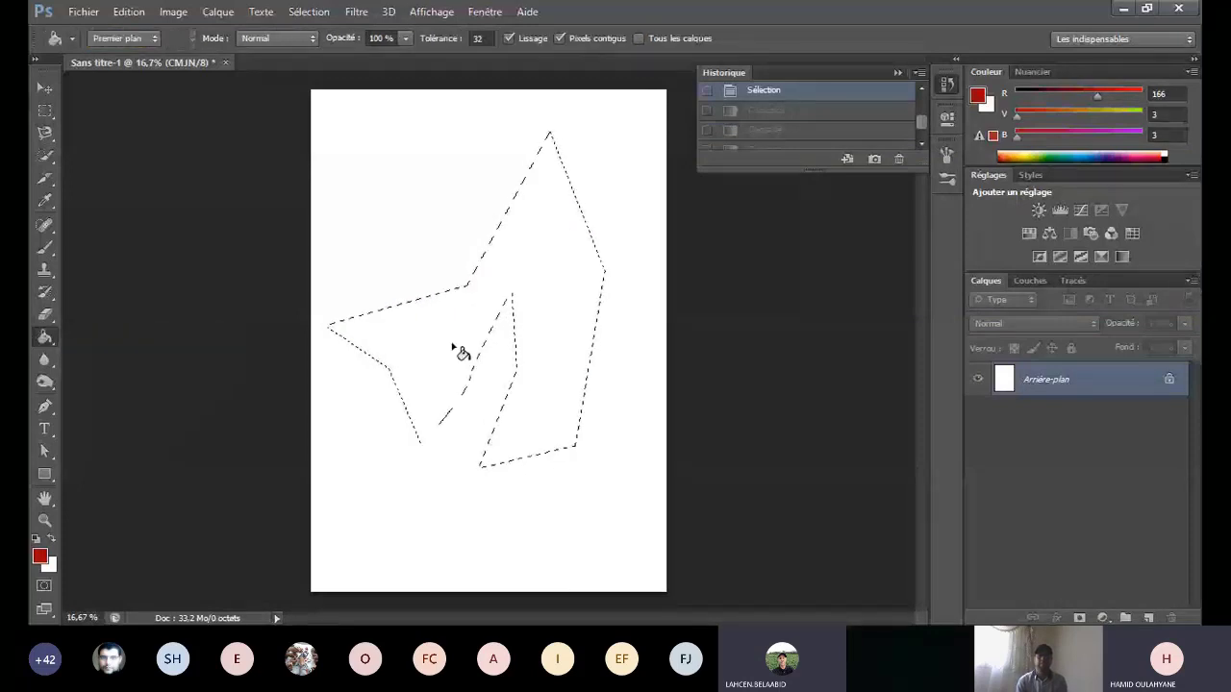
{"action": "left_click", "coordinate": [517, 287]}
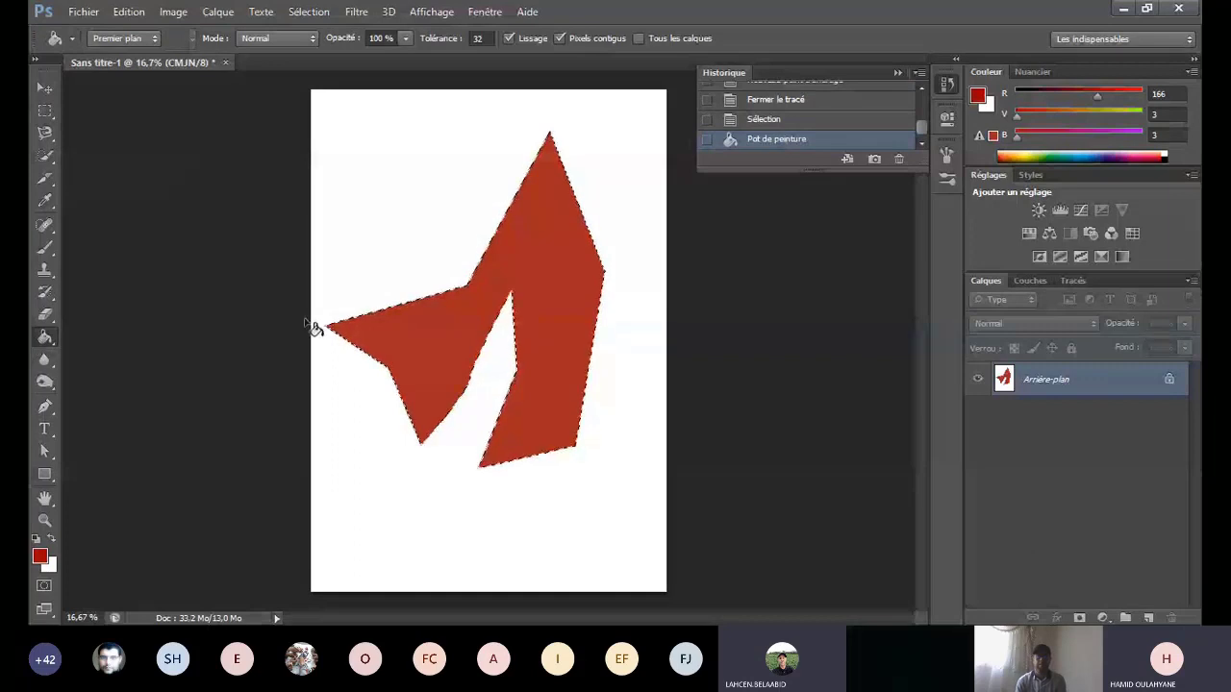
{"action": "left_click", "coordinate": [897, 73]}
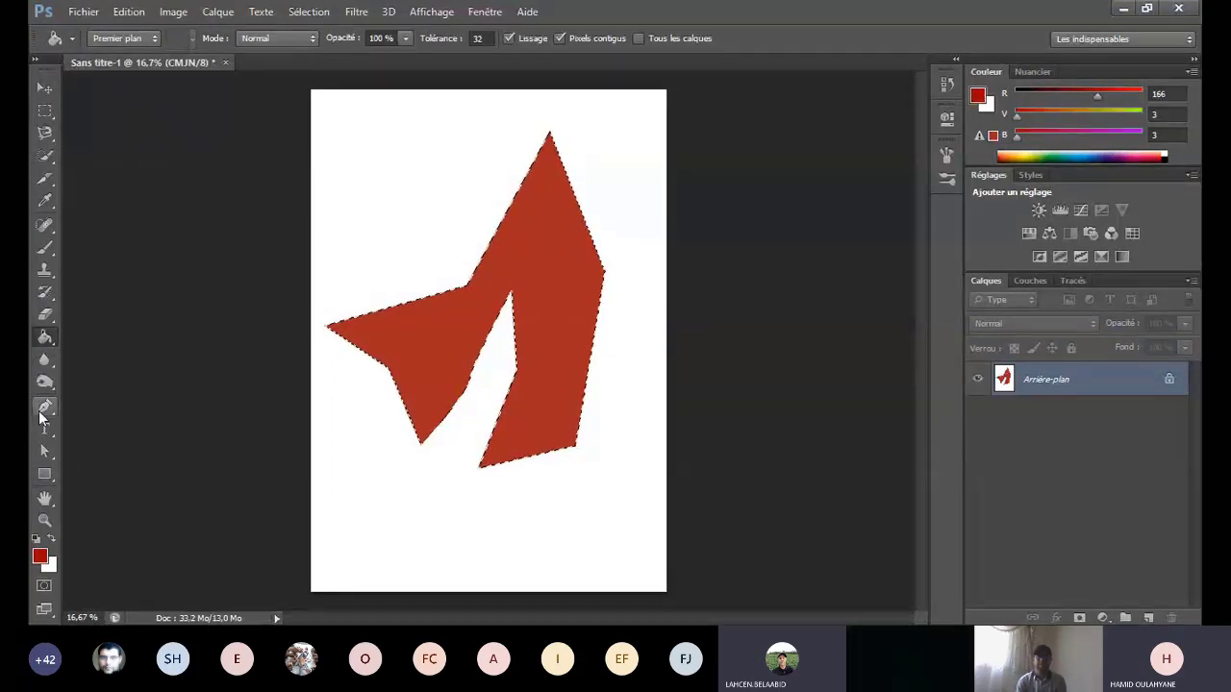
{"action": "key", "text": "shift+F5"}
{"action": "left_click", "coordinate": [985, 281]}
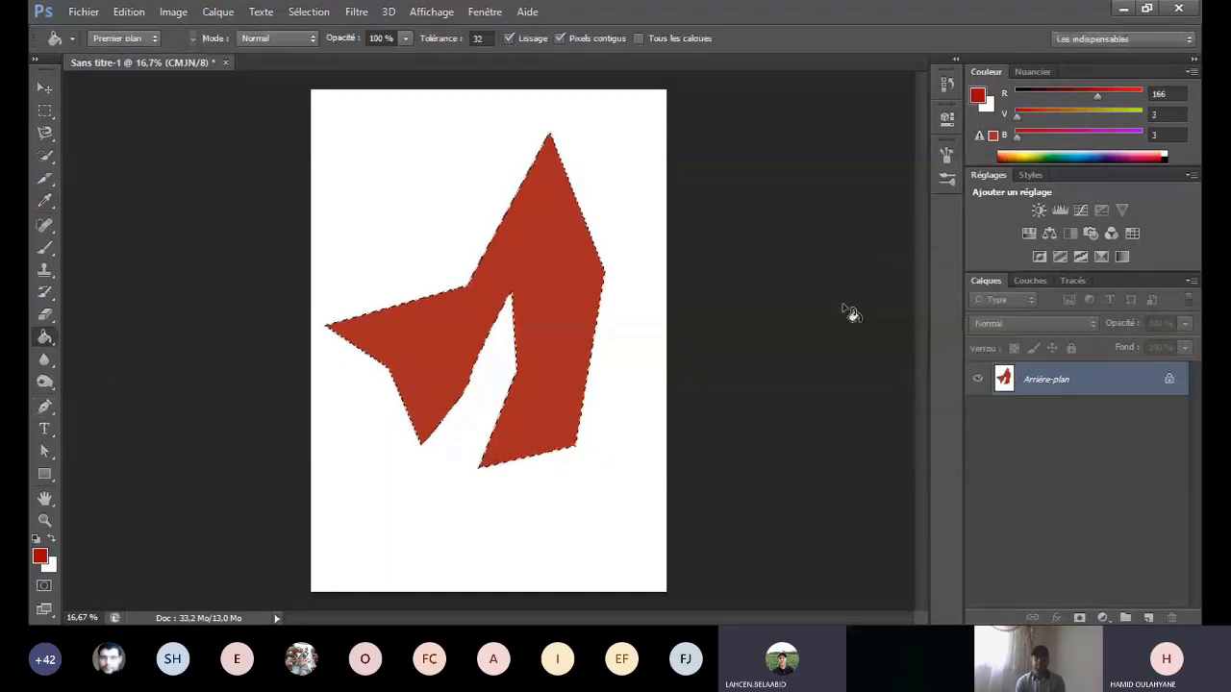
{"action": "left_click", "coordinate": [317, 13]}
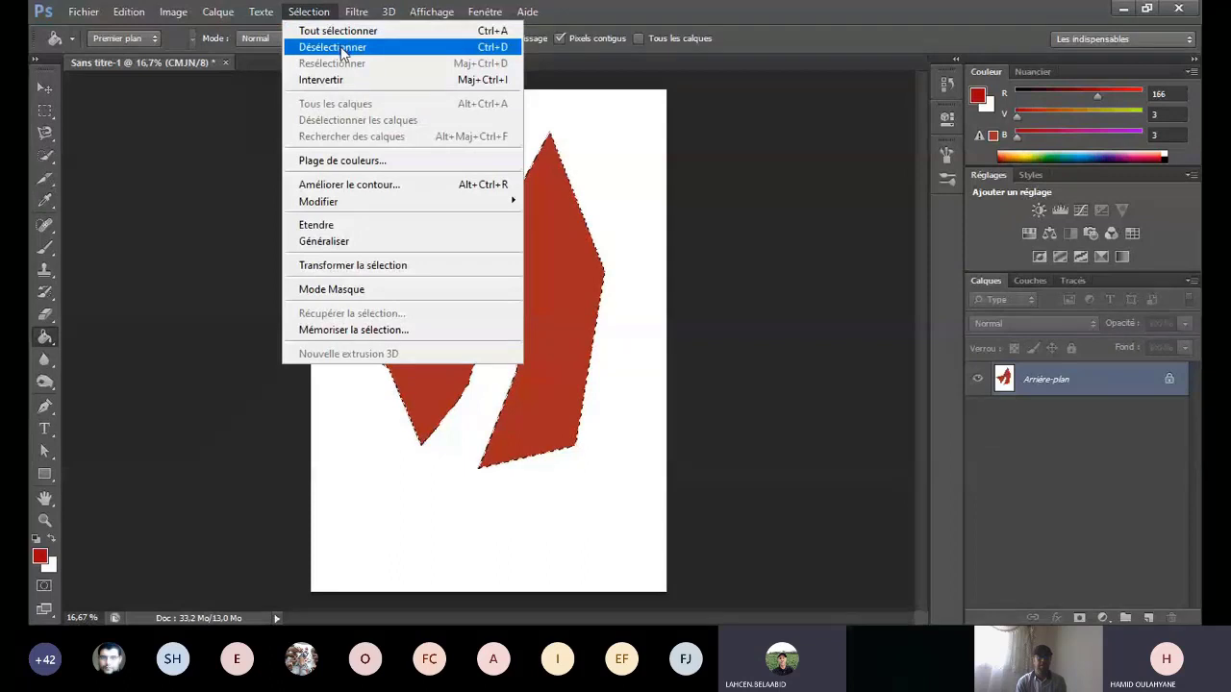
{"action": "left_click", "coordinate": [340, 49]}
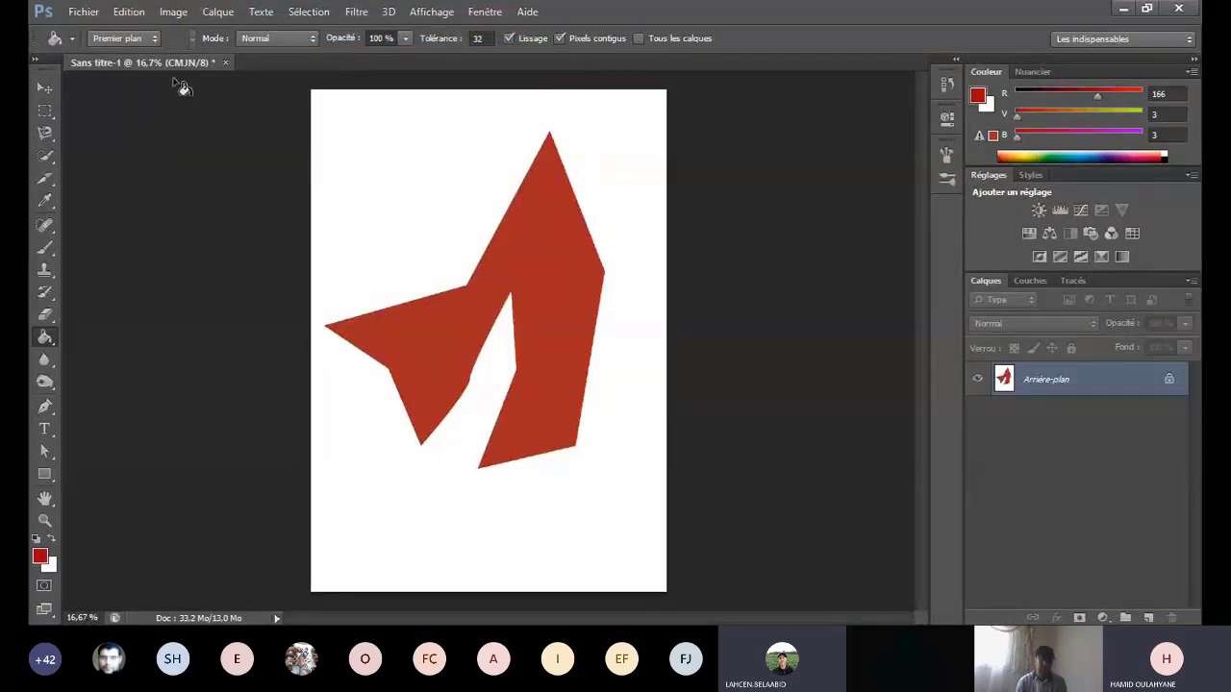
Step: Step back through the history to the still-open path and delete that path from the page
{"action": "left_click", "coordinate": [948, 85]}
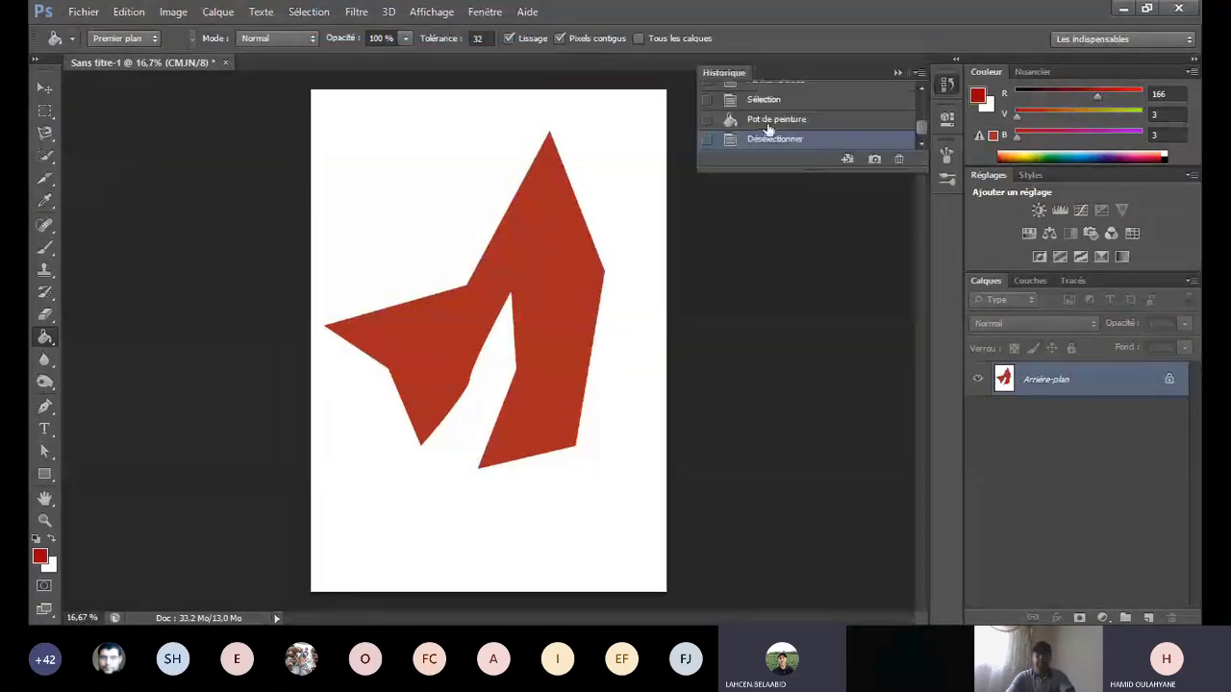
{"action": "scroll", "coordinate": [769, 133], "scroll_direction": "up", "scroll_amount": 3}
{"action": "scroll", "coordinate": [772, 135], "scroll_direction": "down", "scroll_amount": 1}
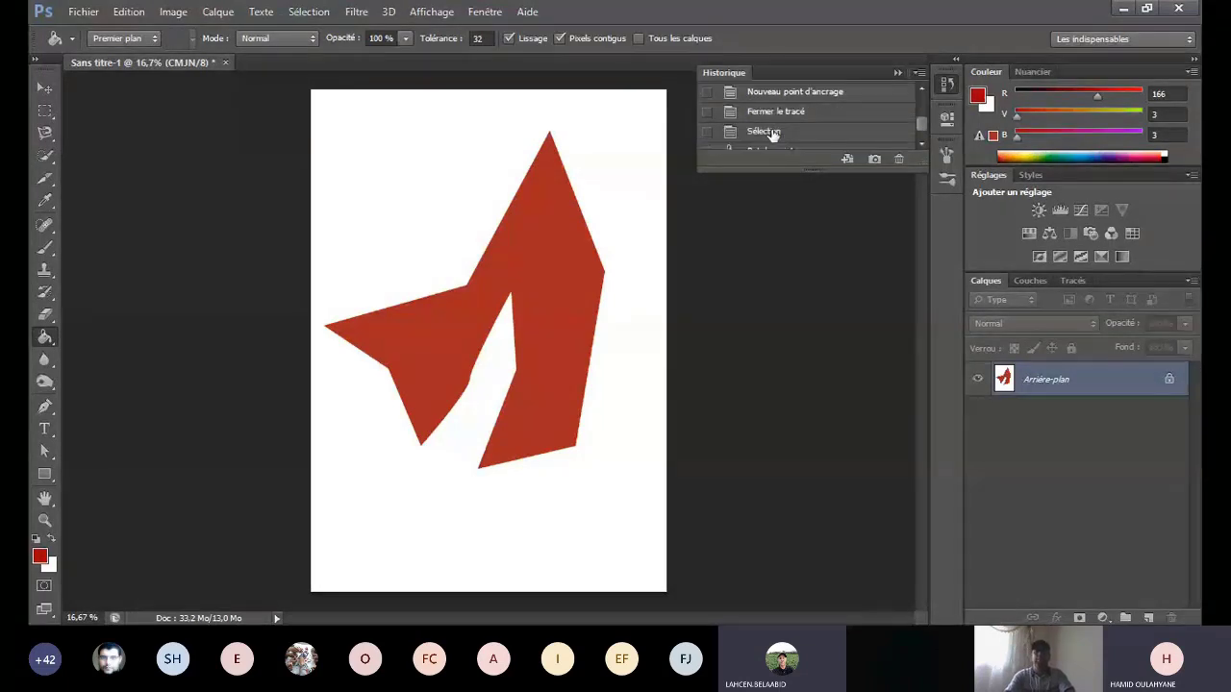
{"action": "left_click", "coordinate": [775, 113]}
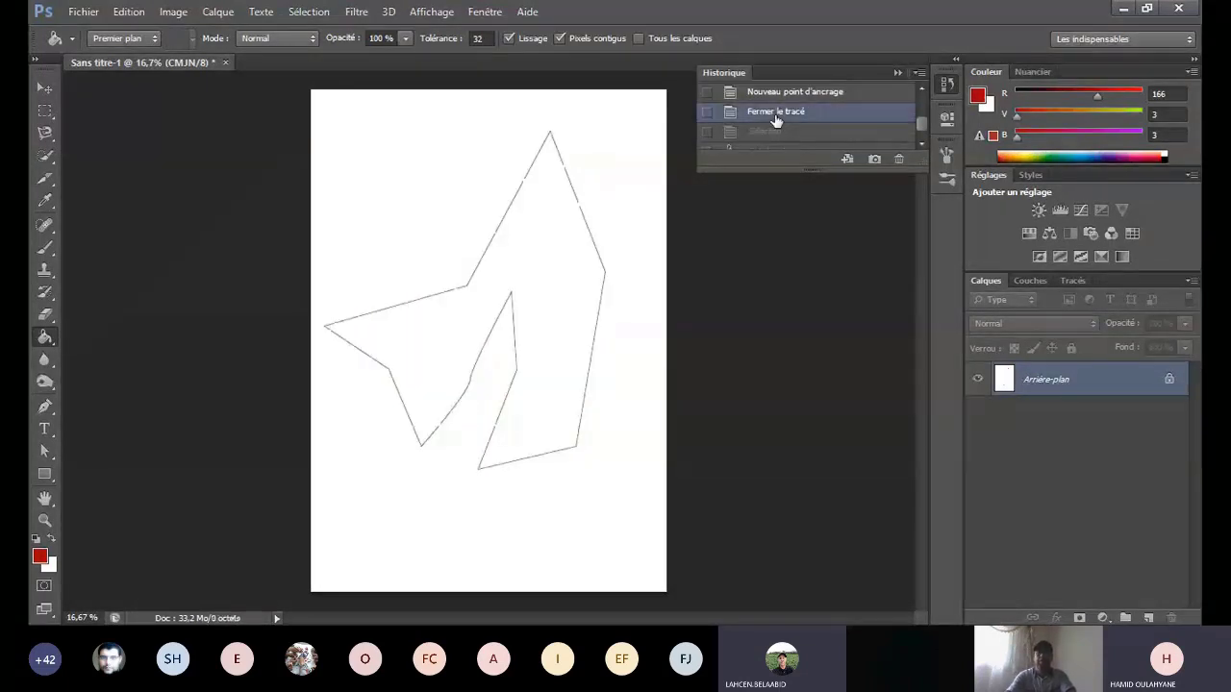
{"action": "left_click", "coordinate": [802, 93]}
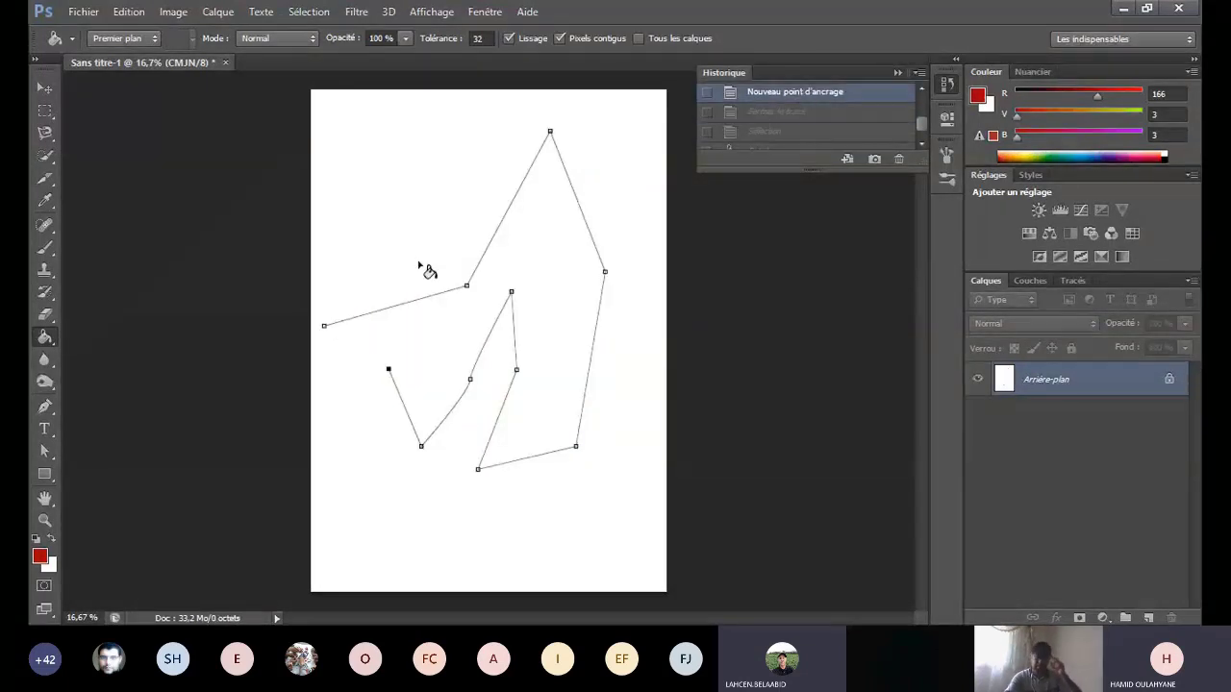
{"action": "key", "text": "Delete"}
Step: Draw a closed curved path with five anchor points in the page's upper half using the Pen tool, pulling direction handles to shape it
{"action": "left_click", "coordinate": [44, 407]}
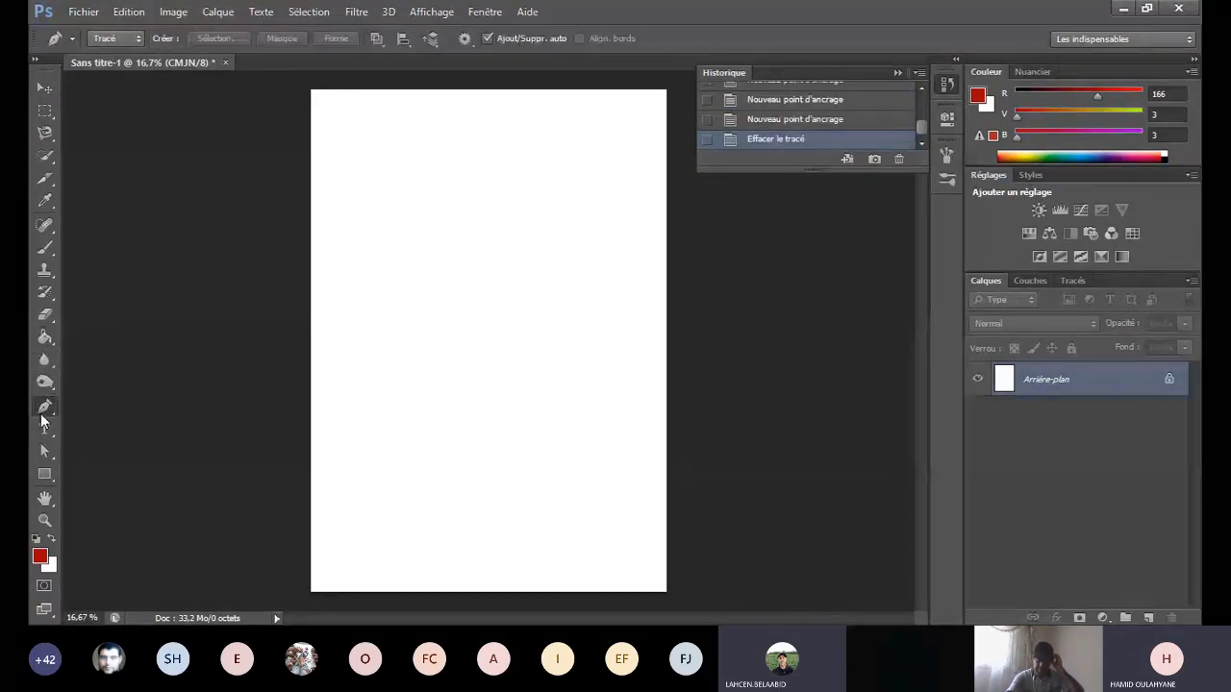
{"action": "left_click", "coordinate": [320, 367]}
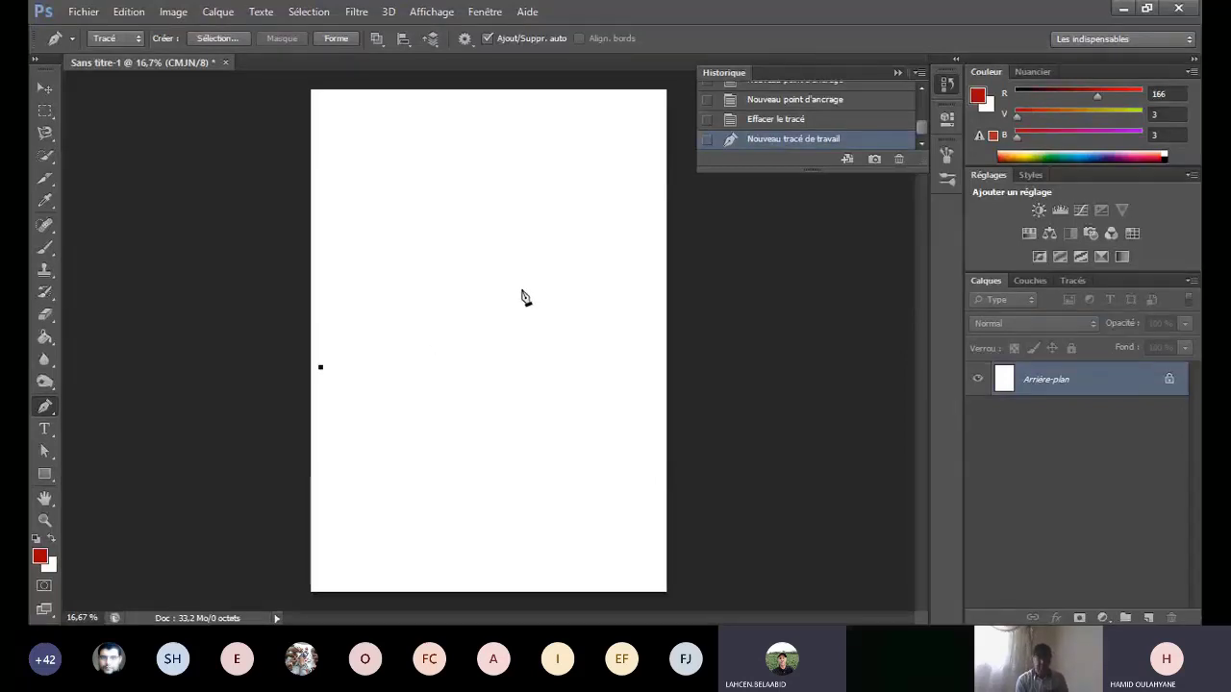
{"action": "left_click_drag", "start_coordinate": [521, 289], "coordinate": [641, 294]}
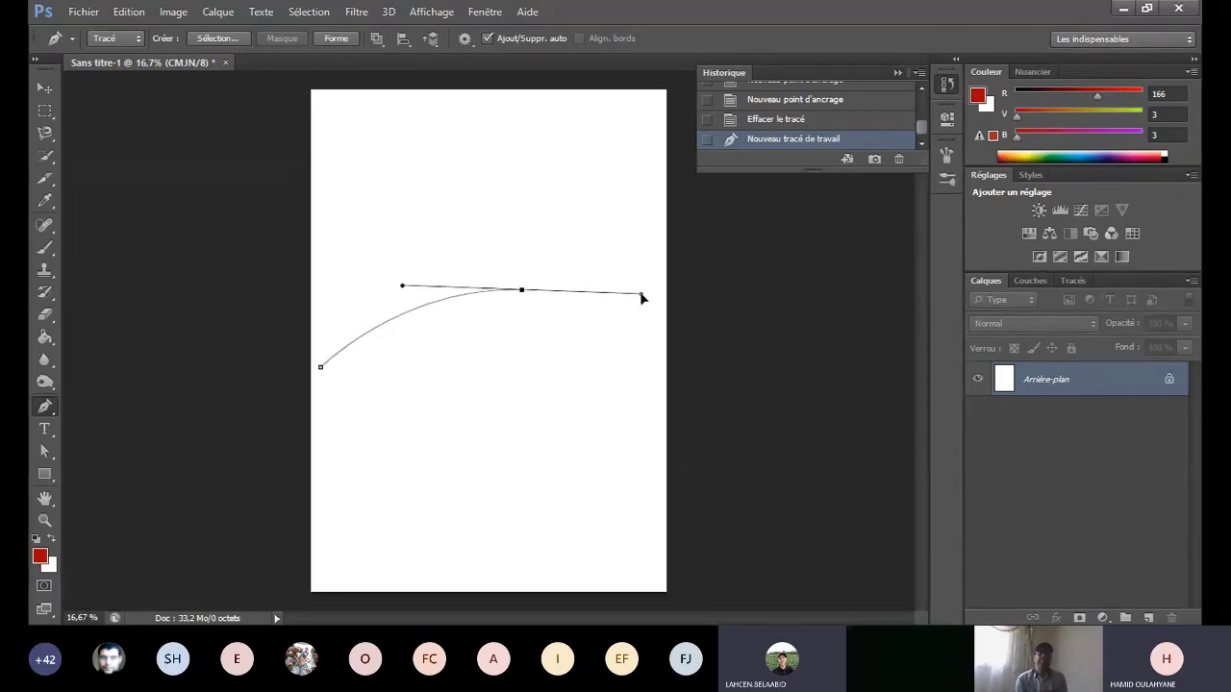
{"action": "left_click_drag", "start_coordinate": [642, 294], "coordinate": [612, 320]}
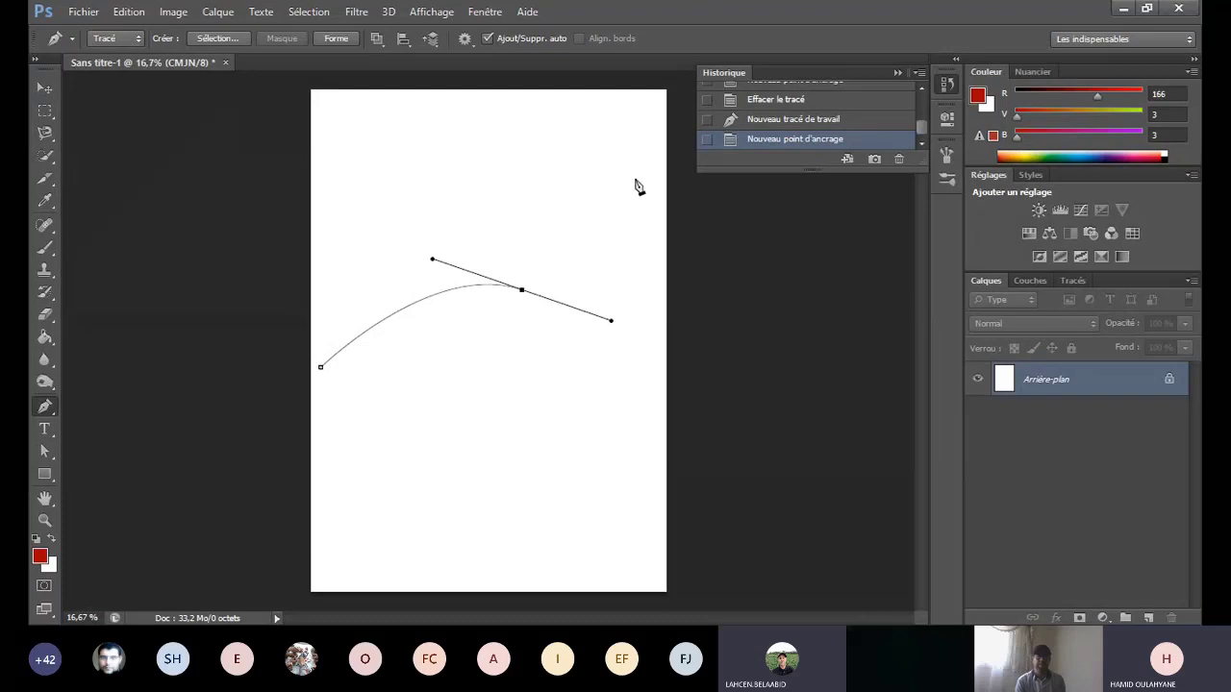
{"action": "left_click_drag", "start_coordinate": [632, 179], "coordinate": [572, 125]}
{"action": "left_click_drag", "start_coordinate": [466, 120], "coordinate": [378, 152]}
{"action": "left_click_drag", "start_coordinate": [341, 214], "coordinate": [332, 250]}
{"action": "left_click", "coordinate": [320, 367]}
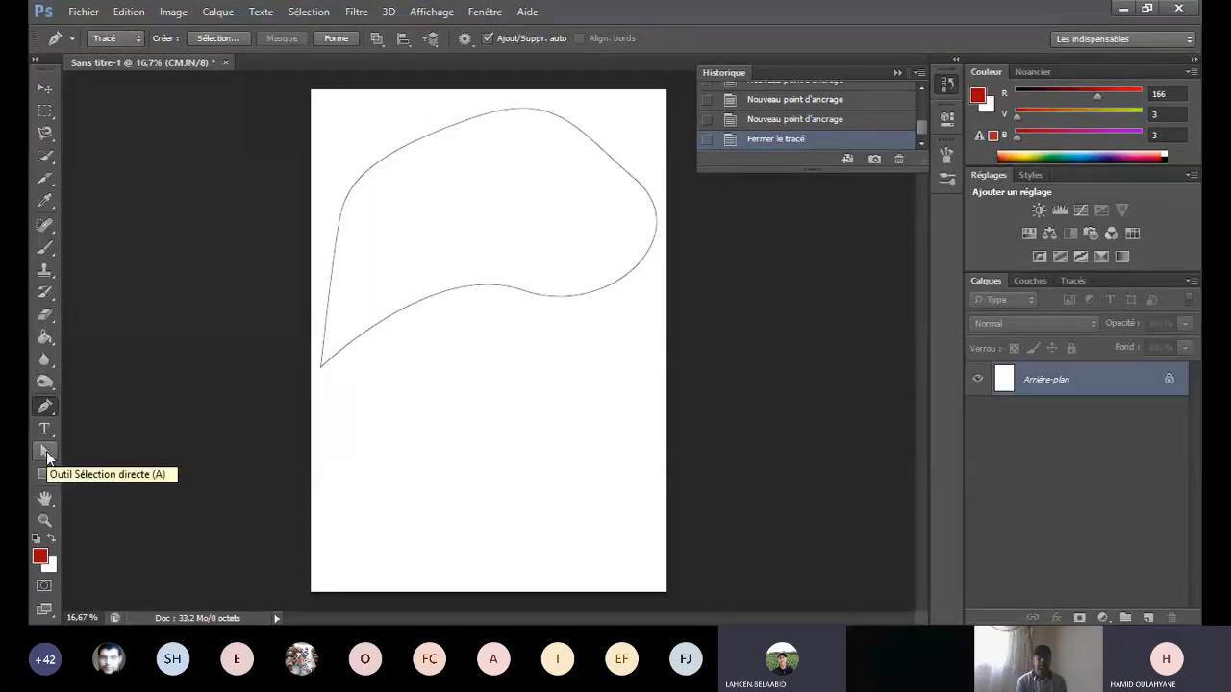
Step: Reshape the path's lower edge with the Direct Selection tool by moving the direction handles of its middle anchor point into an S-curve
{"action": "left_click", "coordinate": [45, 452]}
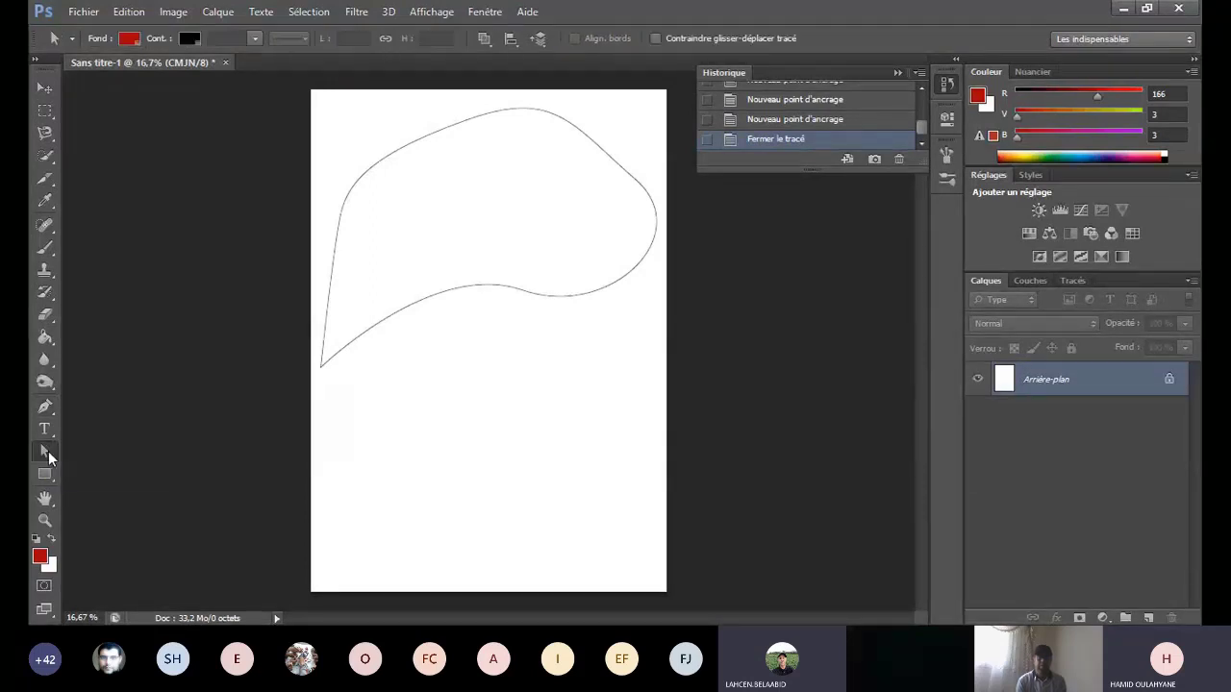
{"action": "left_click", "coordinate": [334, 358]}
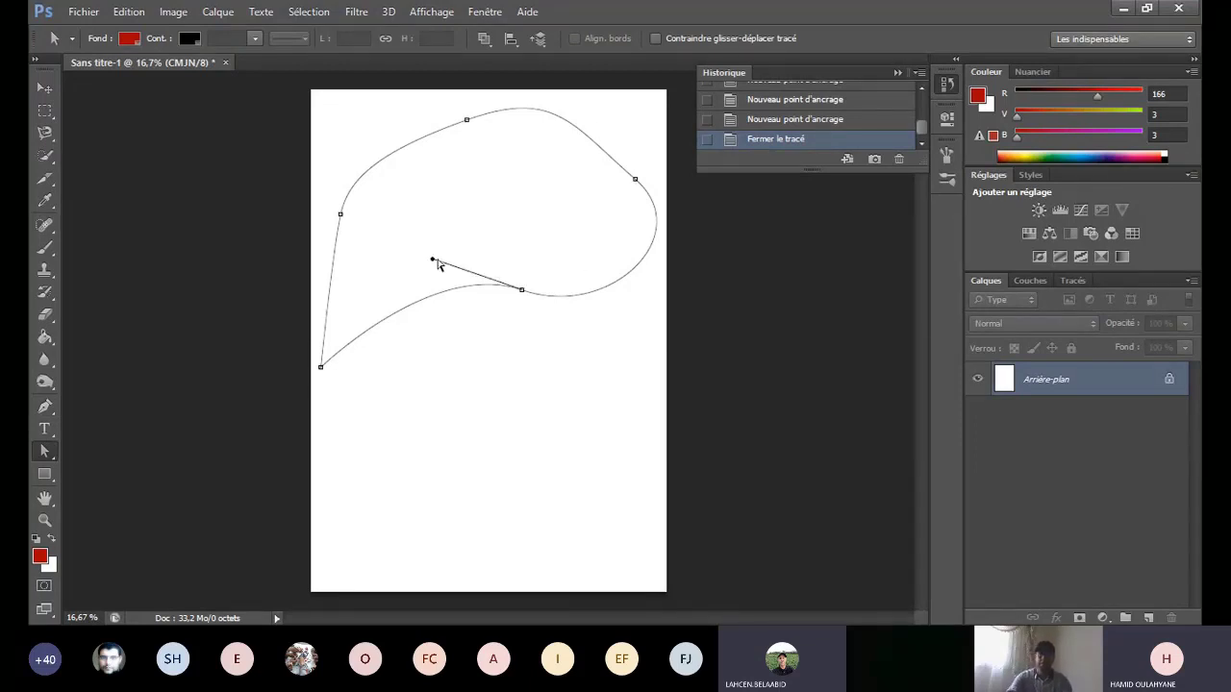
{"action": "left_click_drag", "start_coordinate": [435, 261], "coordinate": [529, 397]}
{"action": "left_click_drag", "start_coordinate": [515, 199], "coordinate": [476, 219]}
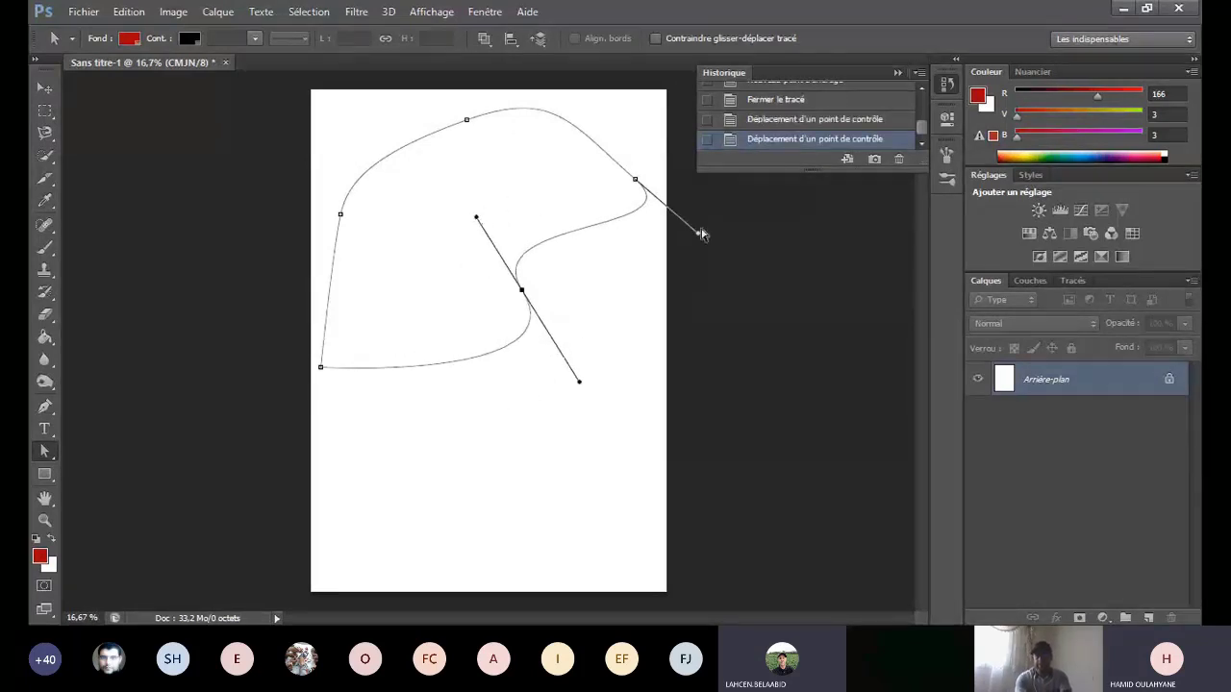
Step: Reshape the path's upper-right curve by moving the direction handles of its rightmost and top anchor points with the Direct Selection tool
{"action": "left_click_drag", "start_coordinate": [699, 233], "coordinate": [644, 279]}
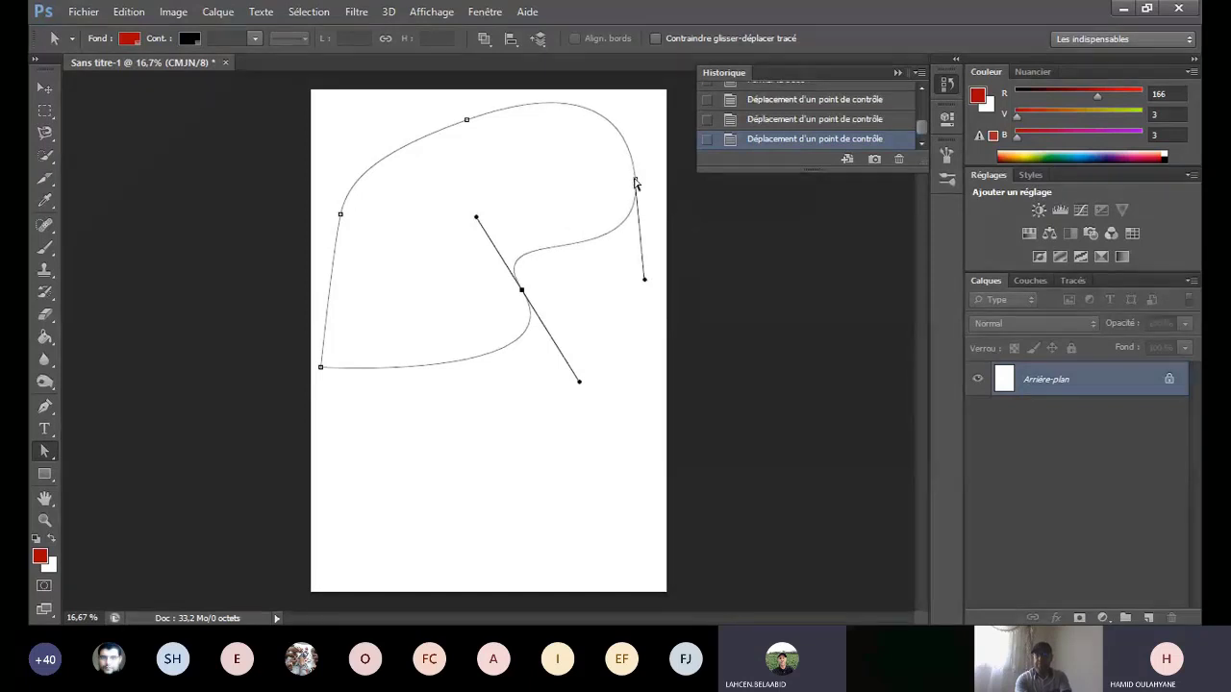
{"action": "left_click", "coordinate": [634, 180]}
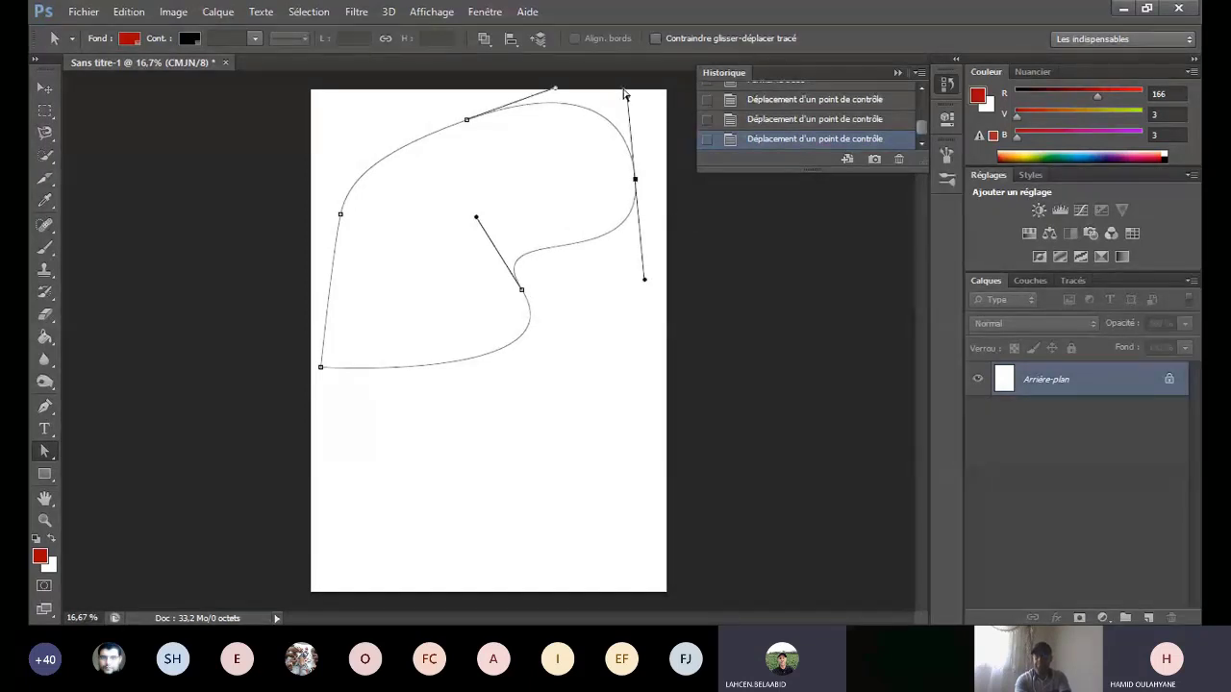
{"action": "left_click_drag", "start_coordinate": [628, 99], "coordinate": [635, 135]}
{"action": "left_click_drag", "start_coordinate": [555, 91], "coordinate": [522, 194]}
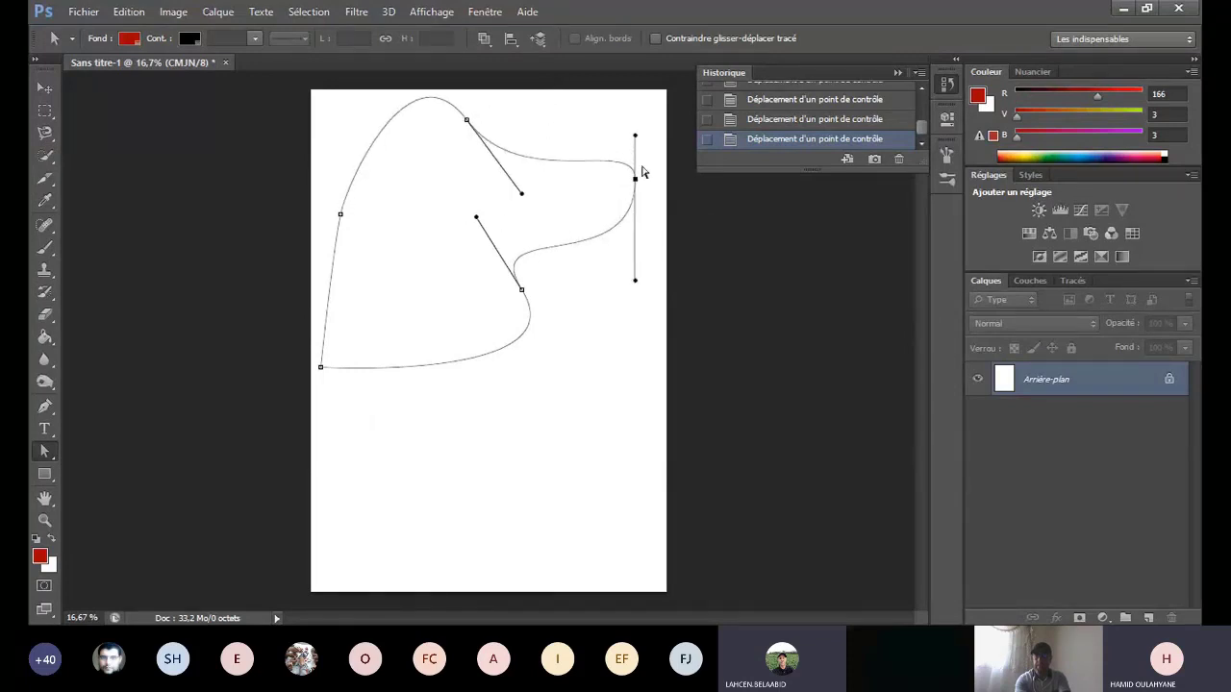
Step: Move the path's rightmost anchor point inward, its lower-middle point down and its lower-left point up with the Direct Selection tool
{"action": "left_click_drag", "start_coordinate": [635, 179], "coordinate": [543, 206]}
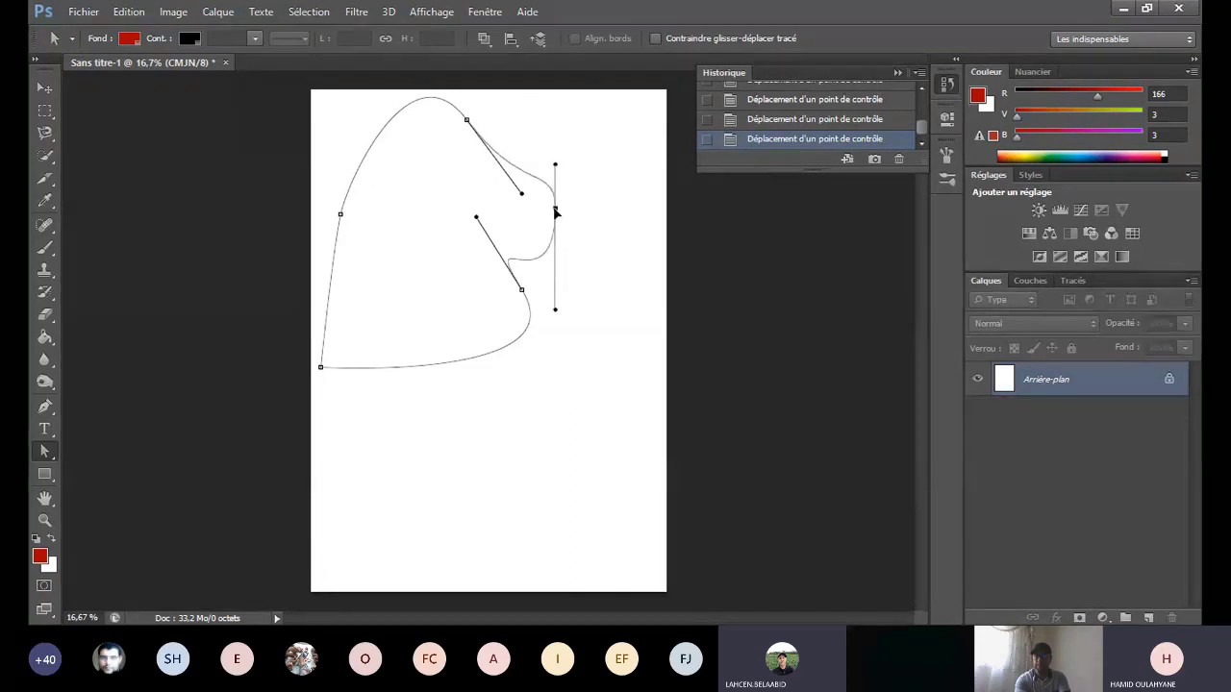
{"action": "left_click_drag", "start_coordinate": [522, 288], "coordinate": [510, 333]}
{"action": "mouse_move", "coordinate": [557, 208]}
{"action": "left_mouse_down"}
{"action": "mouse_move", "coordinate": [560, 247]}
{"action": "mouse_move", "coordinate": [542, 202]}
{"action": "left_mouse_up"}
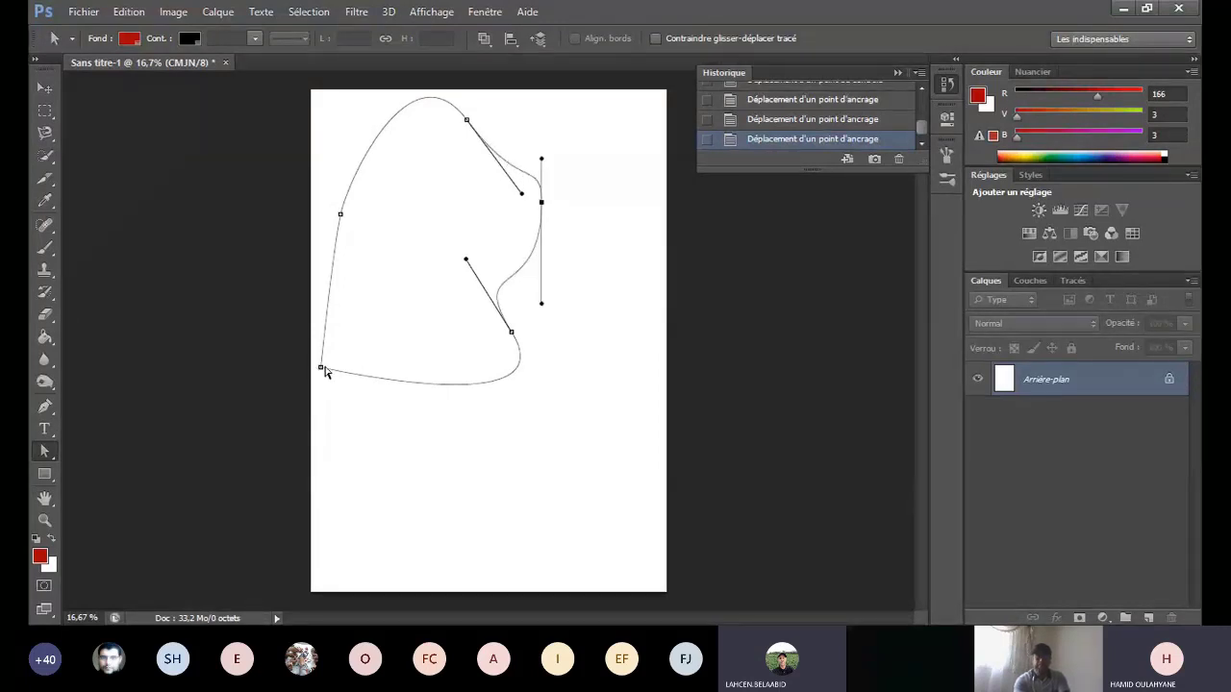
{"action": "left_click_drag", "start_coordinate": [322, 369], "coordinate": [330, 285]}
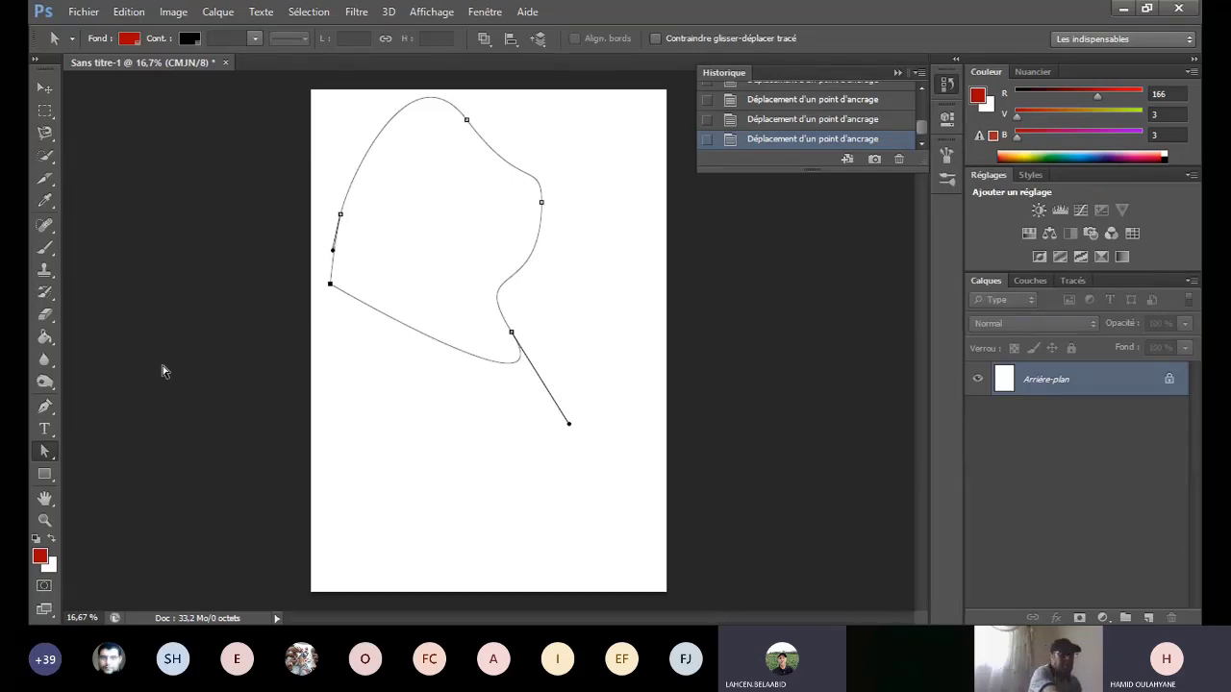
Step: Delete the whole curved path from the page with the Pen tool active, and collapse the history list
{"action": "left_click", "coordinate": [43, 411]}
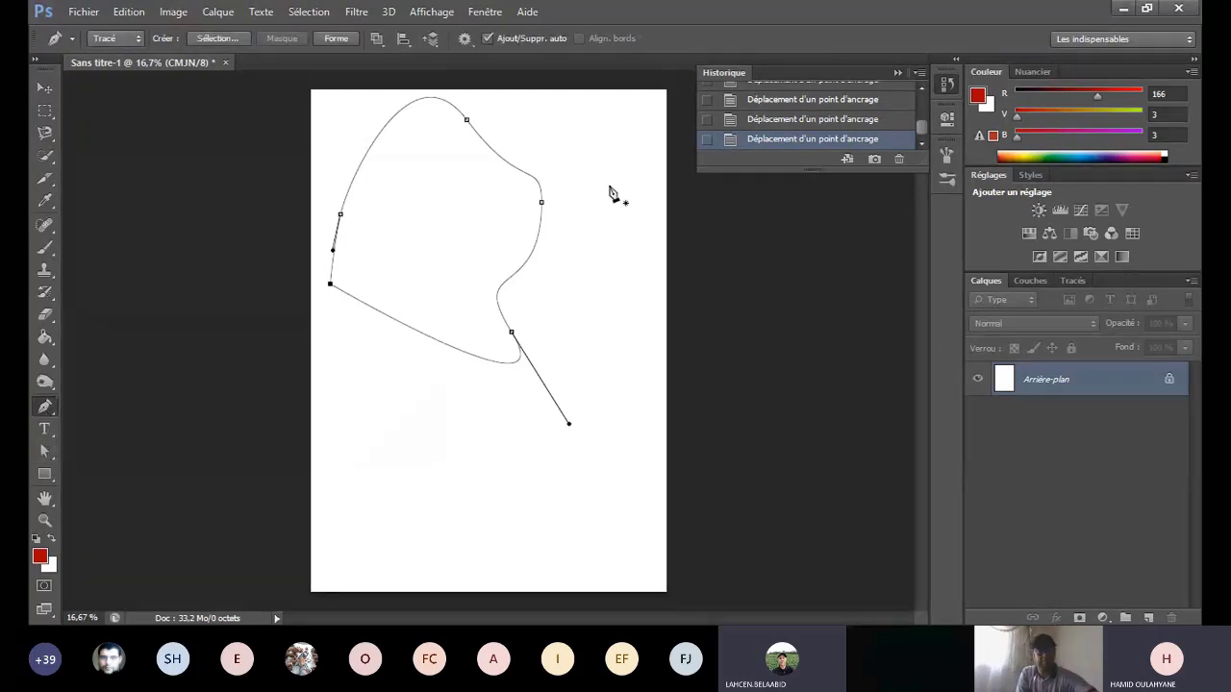
{"action": "key", "text": "Delete"}
{"action": "key", "text": "Delete"}
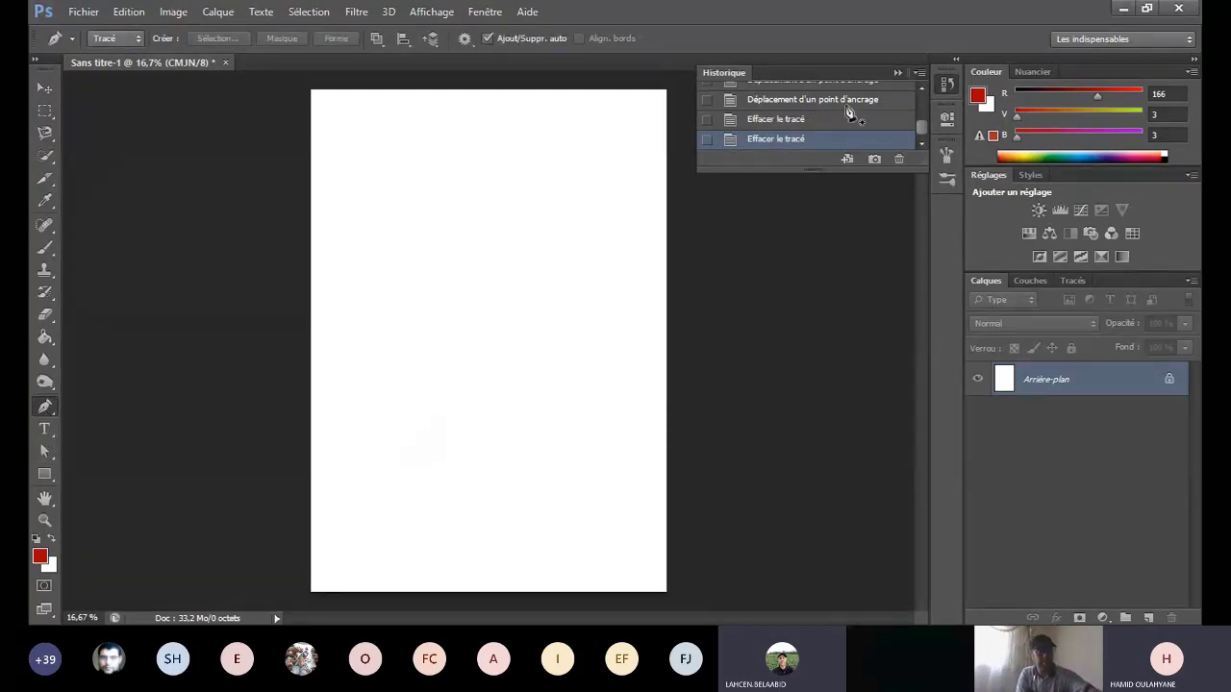
{"action": "left_click", "coordinate": [898, 73]}
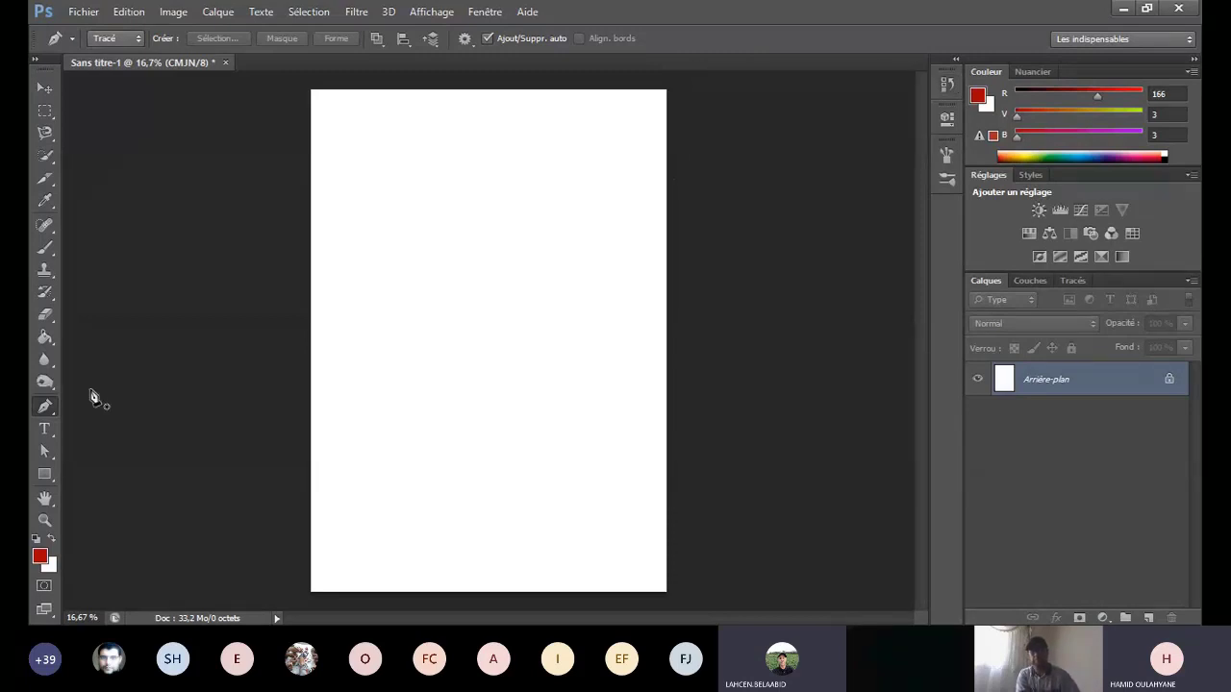
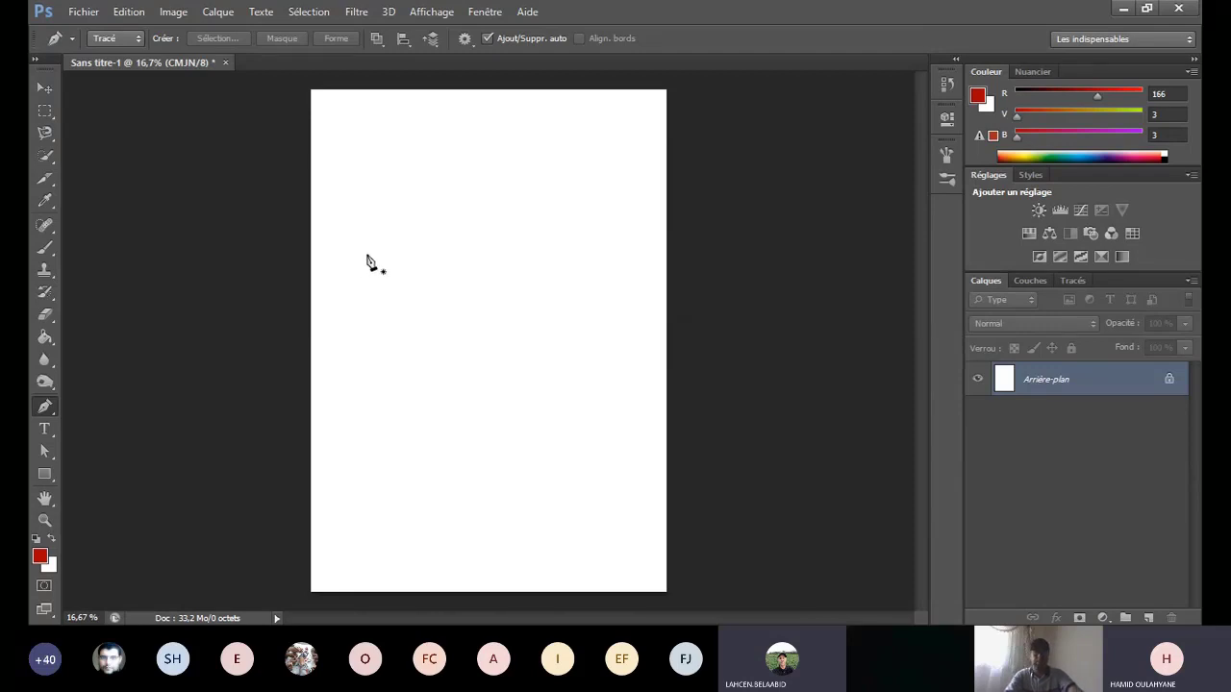
Step: Add the text "دورة" in the page's upper part with the Type tool, discarding the trial text "hghfj"
{"action": "left_click", "coordinate": [44, 430]}
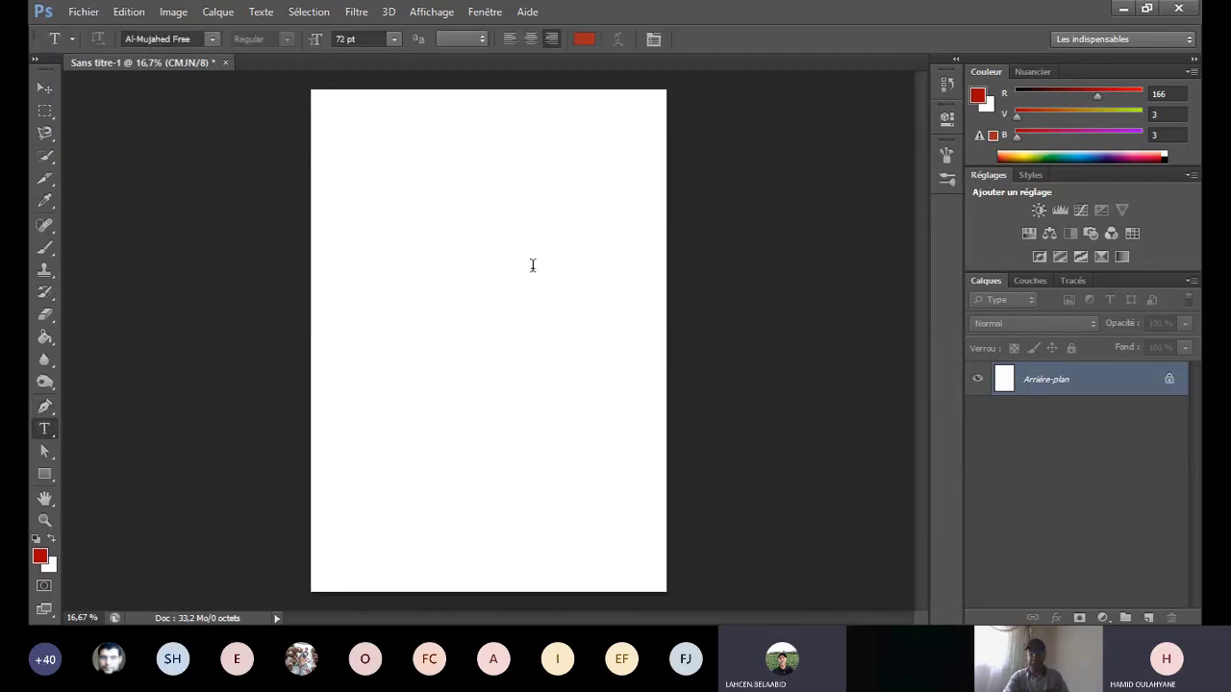
{"action": "left_click", "coordinate": [524, 213]}
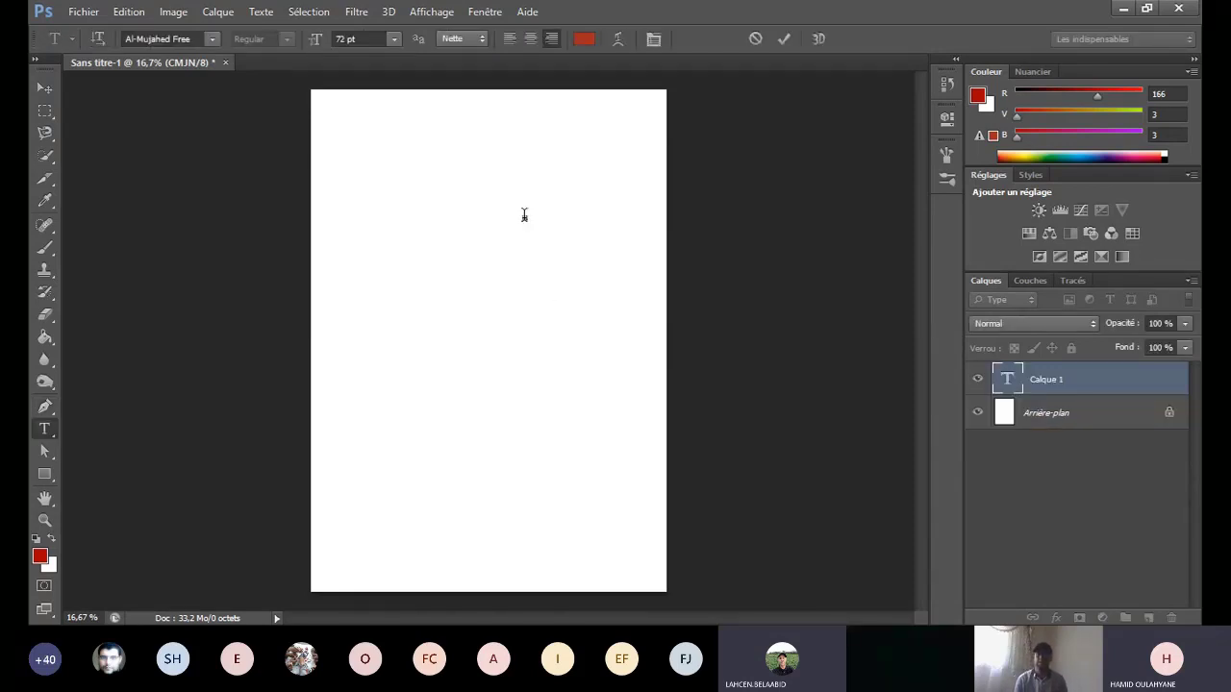
{"action": "type", "text": "hghfj"}
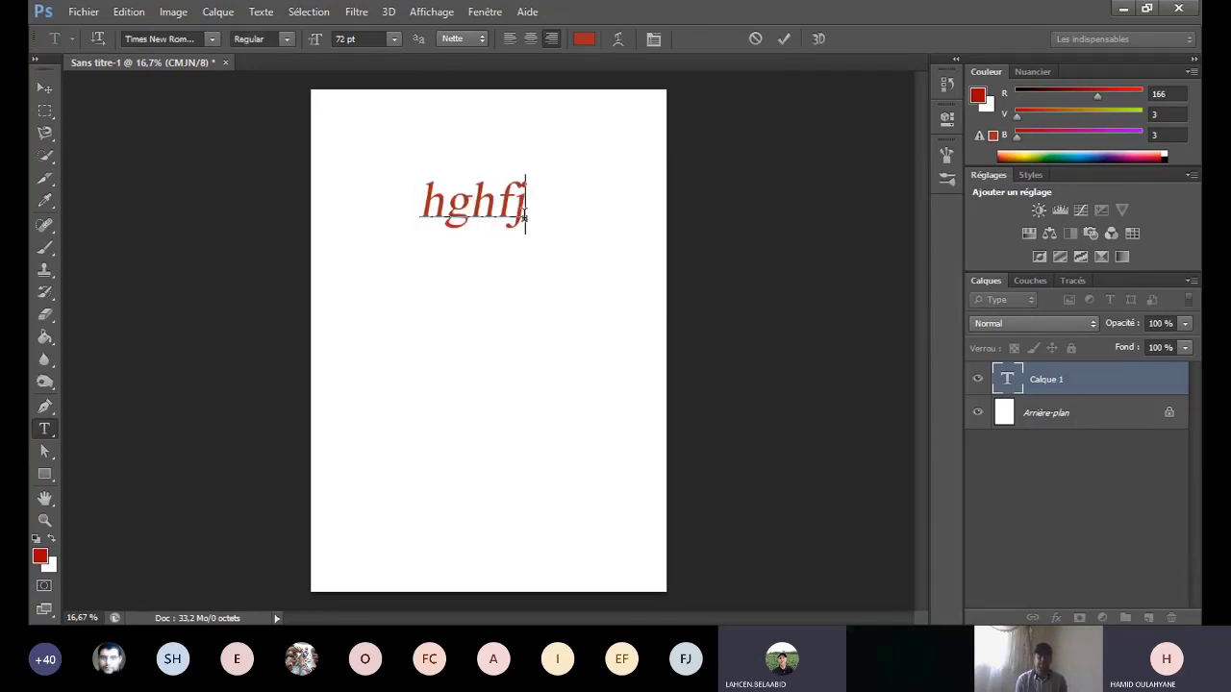
{"action": "key", "text": "ctrl+z"}
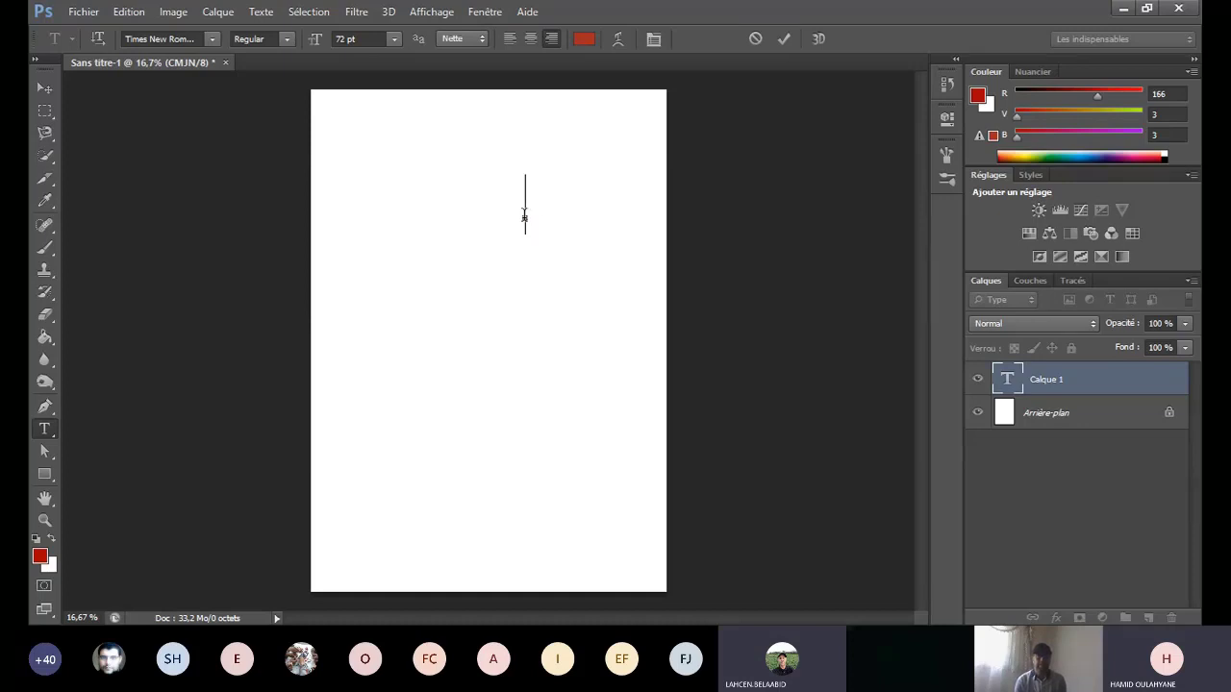
{"action": "type", "text": "دورة"}
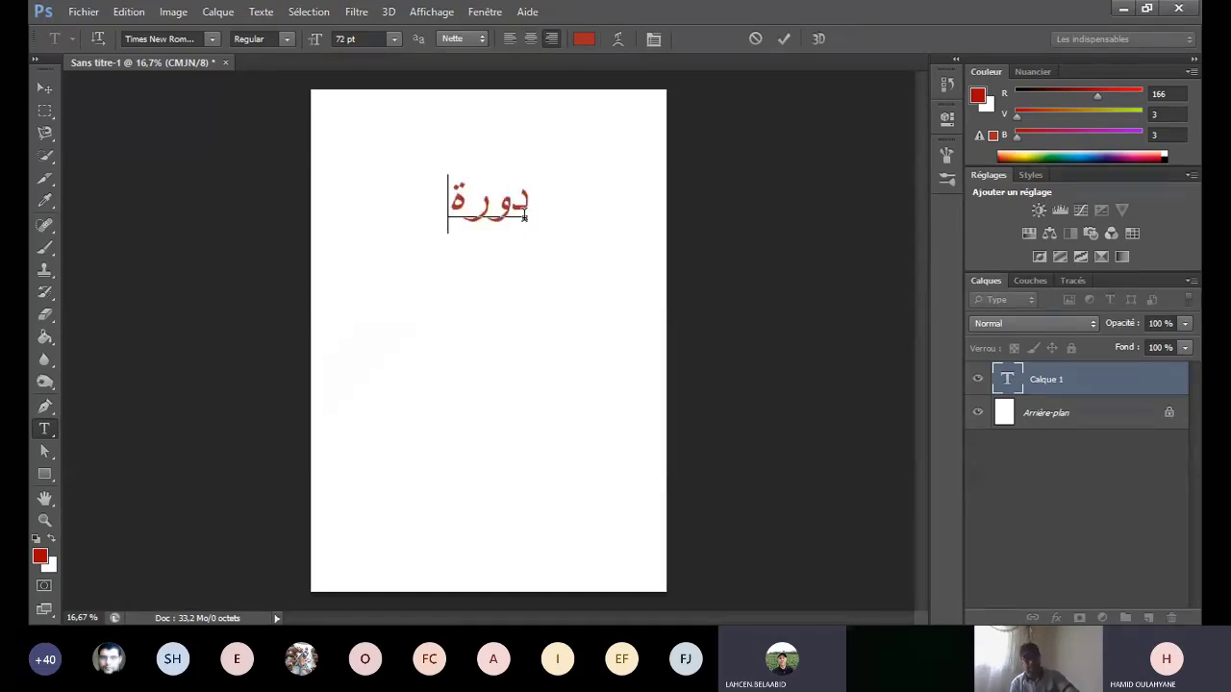
Step: Show the transform controls with the Move tool and enlarge the text to about 18 cm wide across the page's middle
{"action": "left_click", "coordinate": [37, 85]}
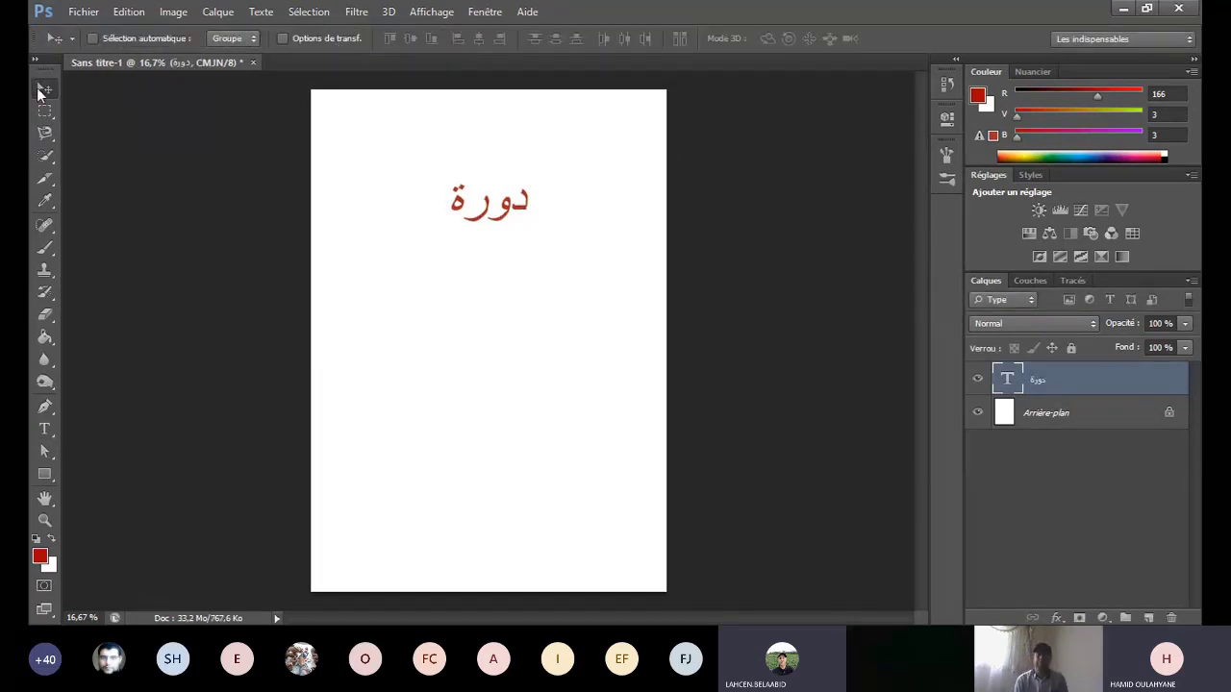
{"action": "left_click", "coordinate": [323, 40]}
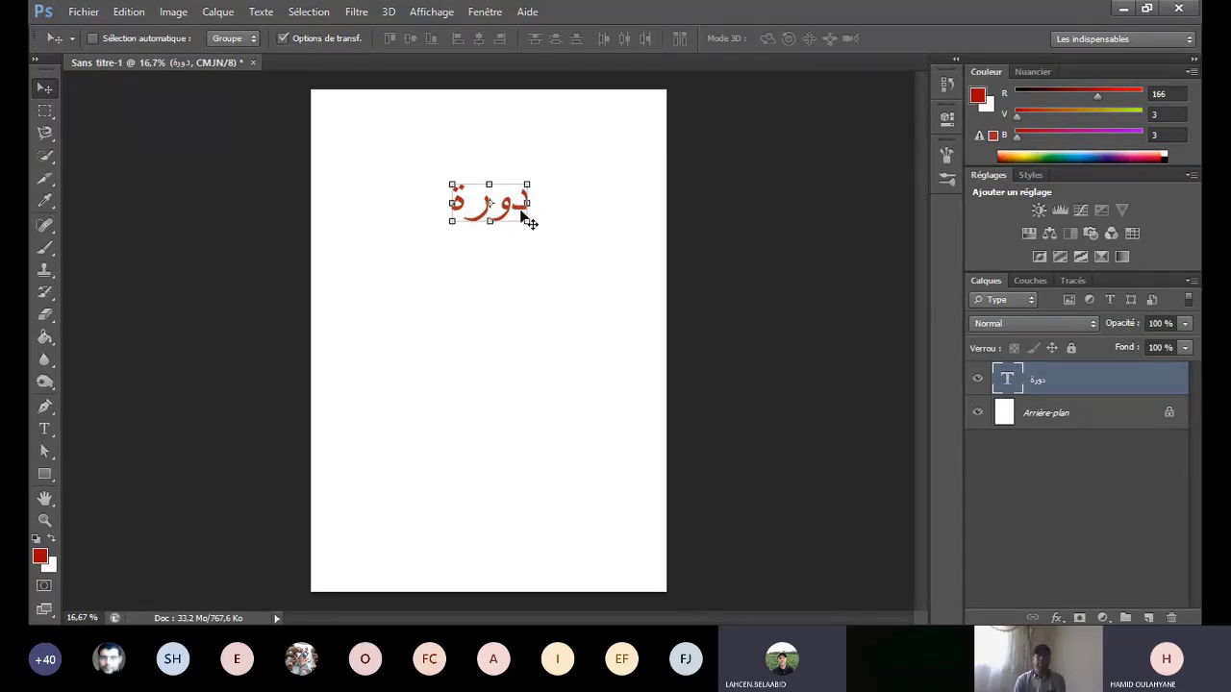
{"action": "left_click_drag", "start_coordinate": [527, 222], "coordinate": [301, 454]}
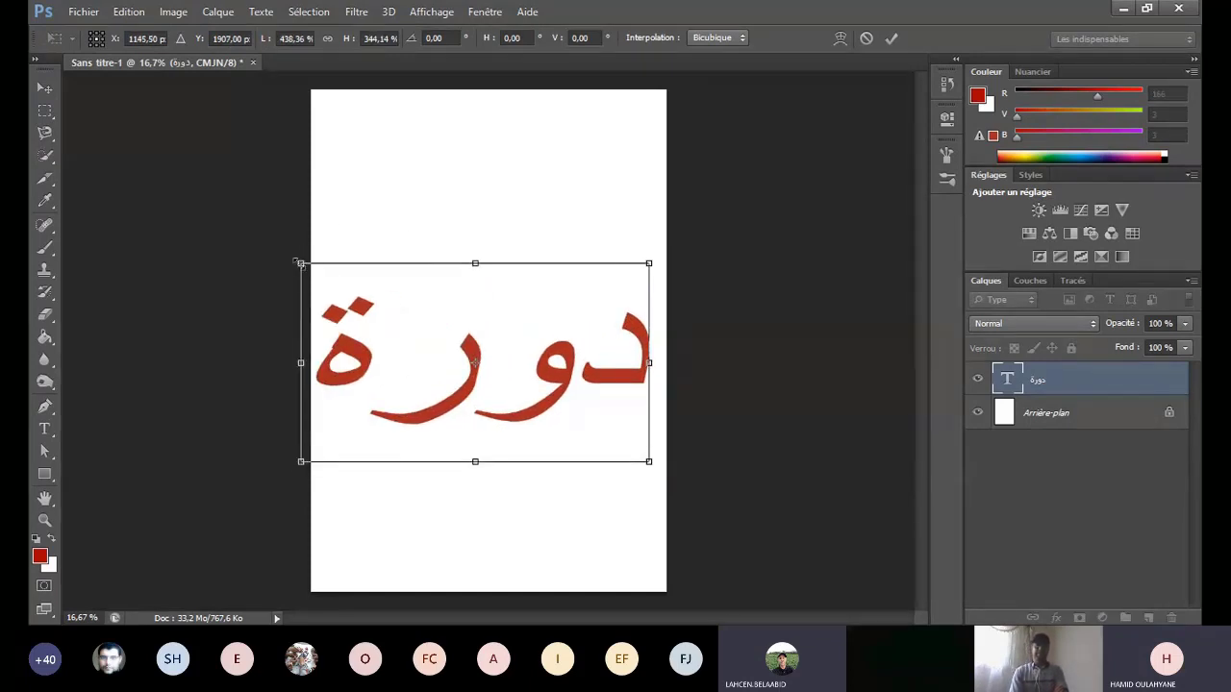
{"action": "left_click_drag", "start_coordinate": [302, 258], "coordinate": [318, 208]}
{"action": "mouse_move", "coordinate": [649, 335]}
{"action": "left_mouse_down"}
{"action": "mouse_move", "coordinate": [665, 335]}
{"action": "mouse_move", "coordinate": [613, 337]}
{"action": "mouse_move", "coordinate": [646, 337]}
{"action": "left_mouse_up"}
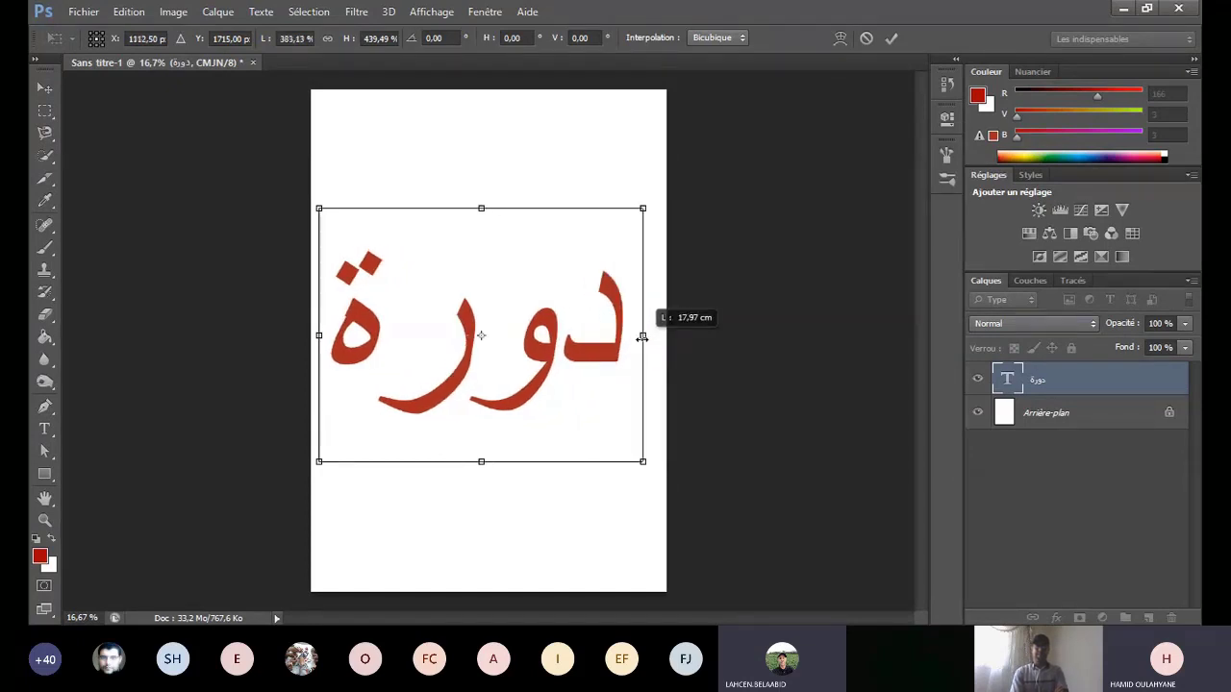
{"action": "double_click", "coordinate": [558, 333]}
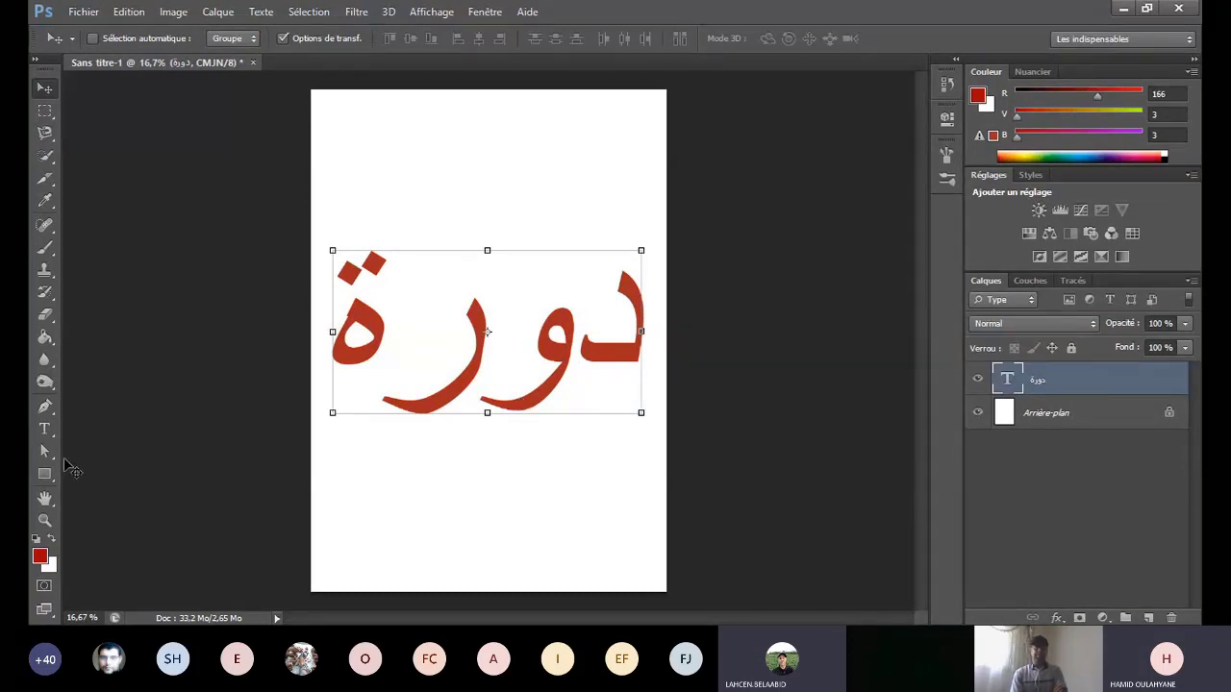
Step: Zoom in to about 67% and pan across the page with the Hand tool to examine the enlarged letters
{"action": "left_click", "coordinate": [45, 498]}
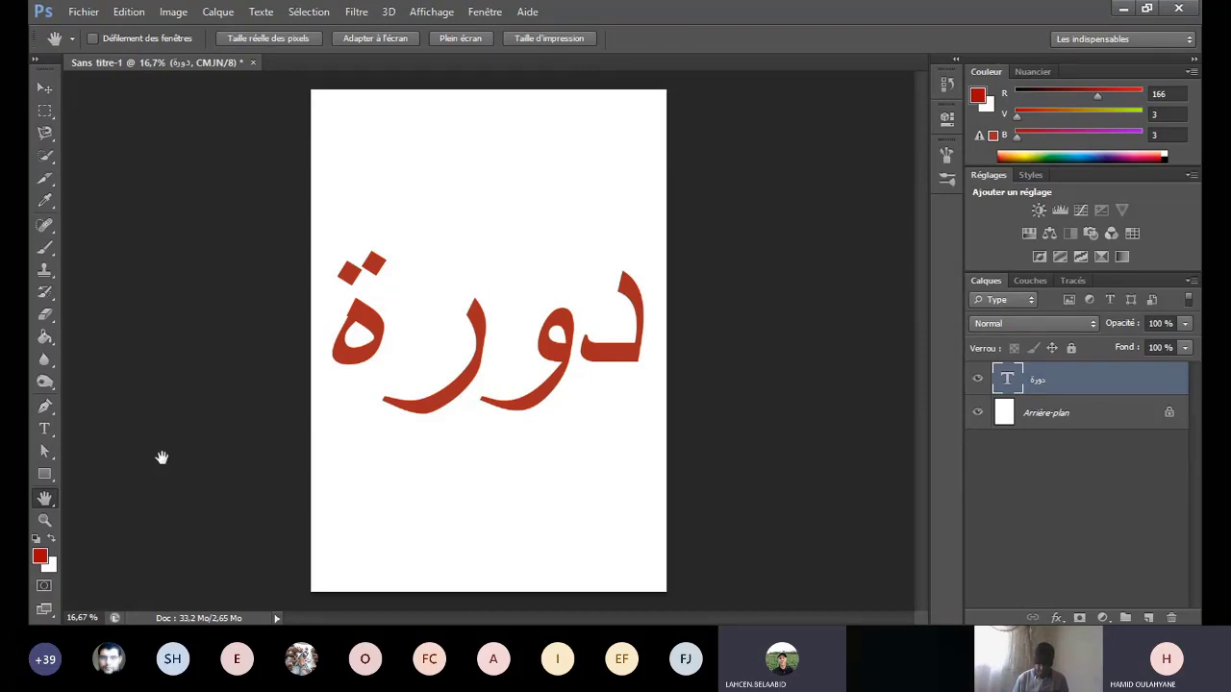
{"action": "left_click", "coordinate": [82, 19]}
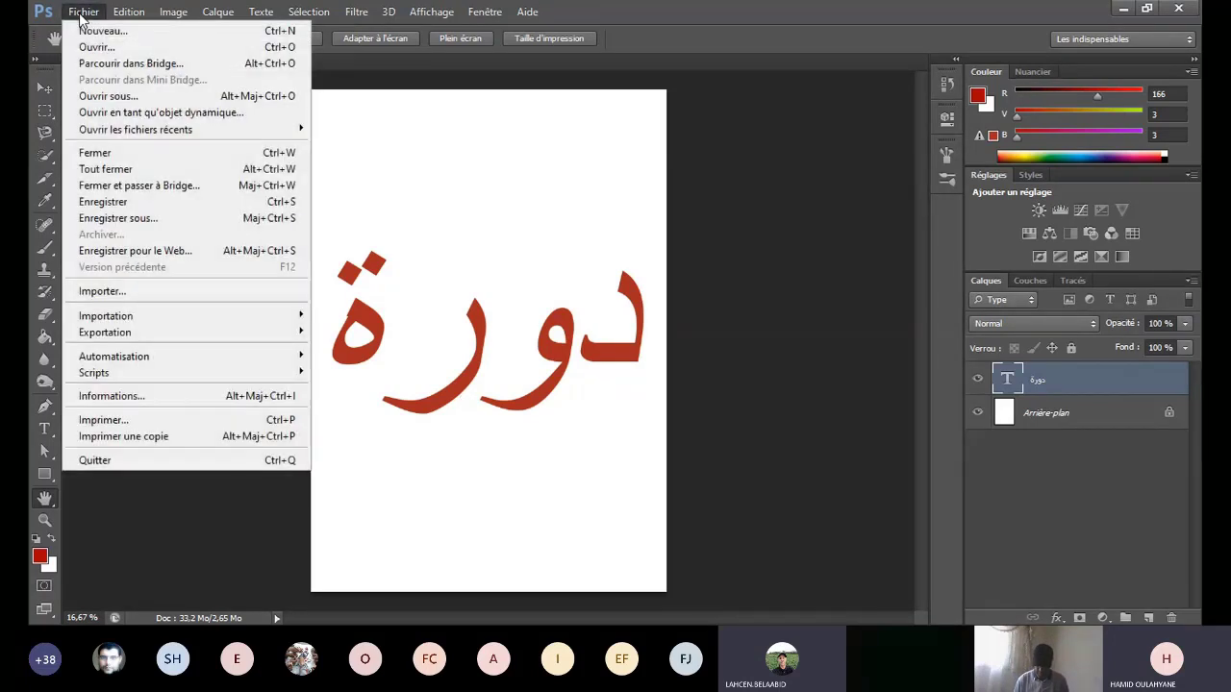
{"action": "left_click", "coordinate": [467, 352]}
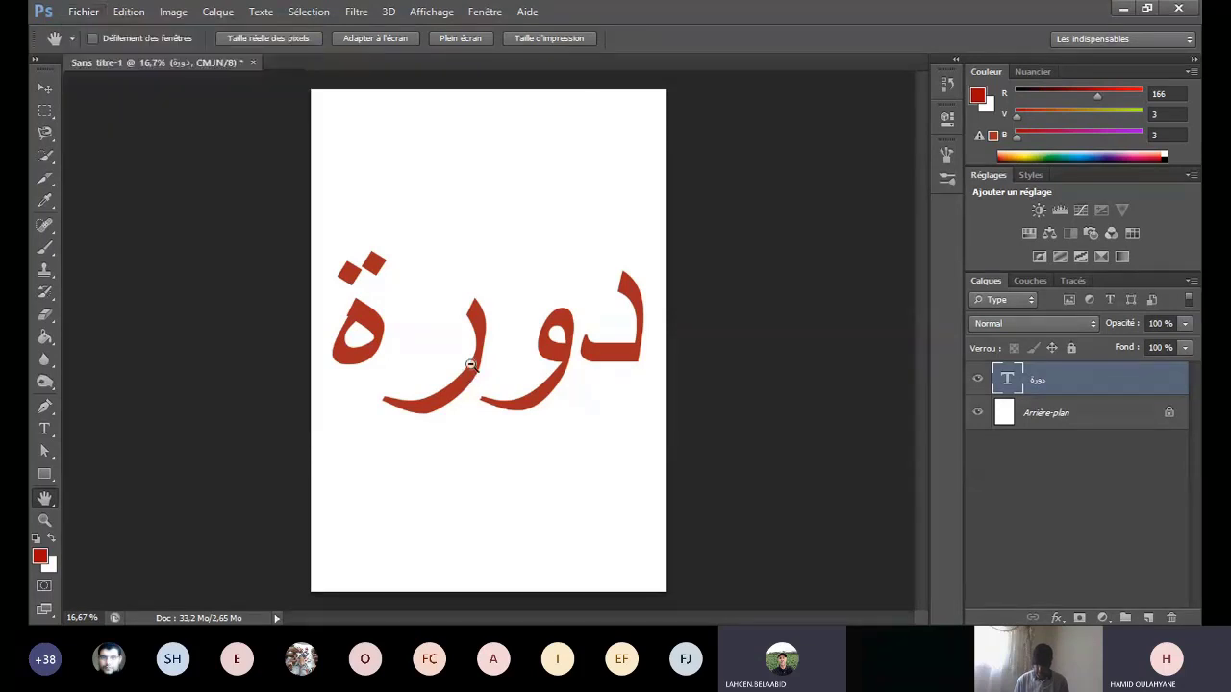
{"action": "scroll", "coordinate": [467, 354], "scroll_direction": "up", "scroll_amount": 4}
{"action": "scroll", "coordinate": [413, 401], "scroll_direction": "up", "scroll_amount": 2}
{"action": "scroll", "coordinate": [412, 401], "scroll_direction": "right", "scroll_amount": 2}
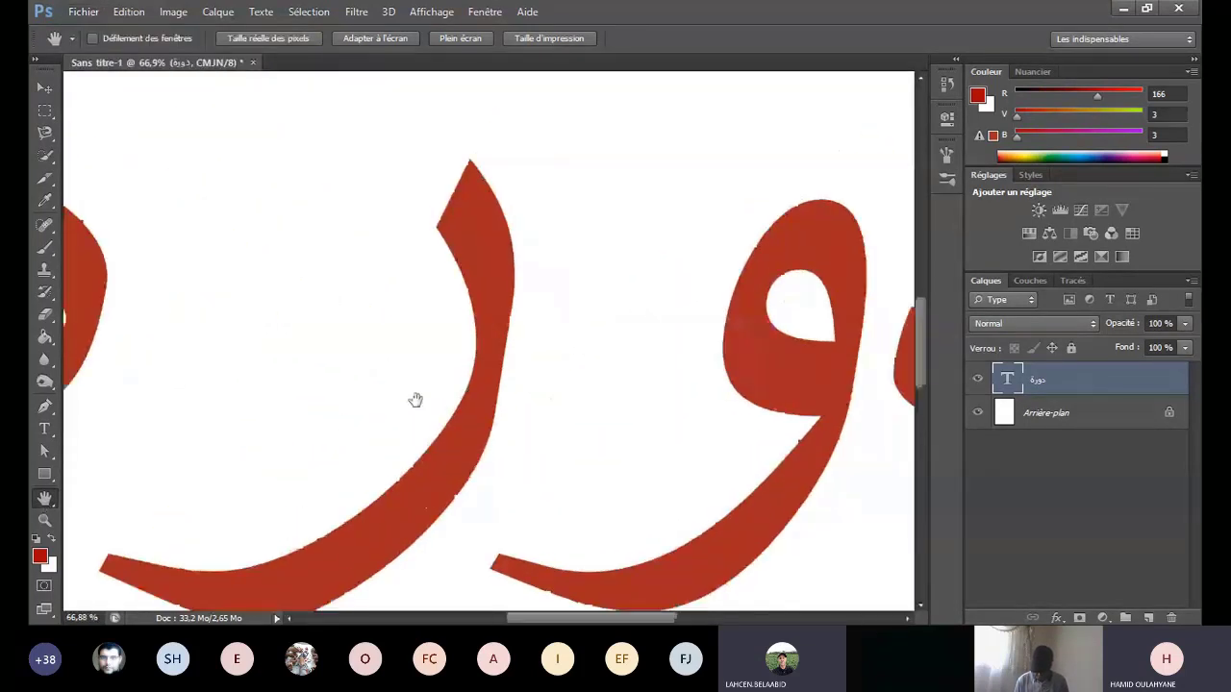
{"action": "left_click_drag", "start_coordinate": [384, 410], "coordinate": [678, 412]}
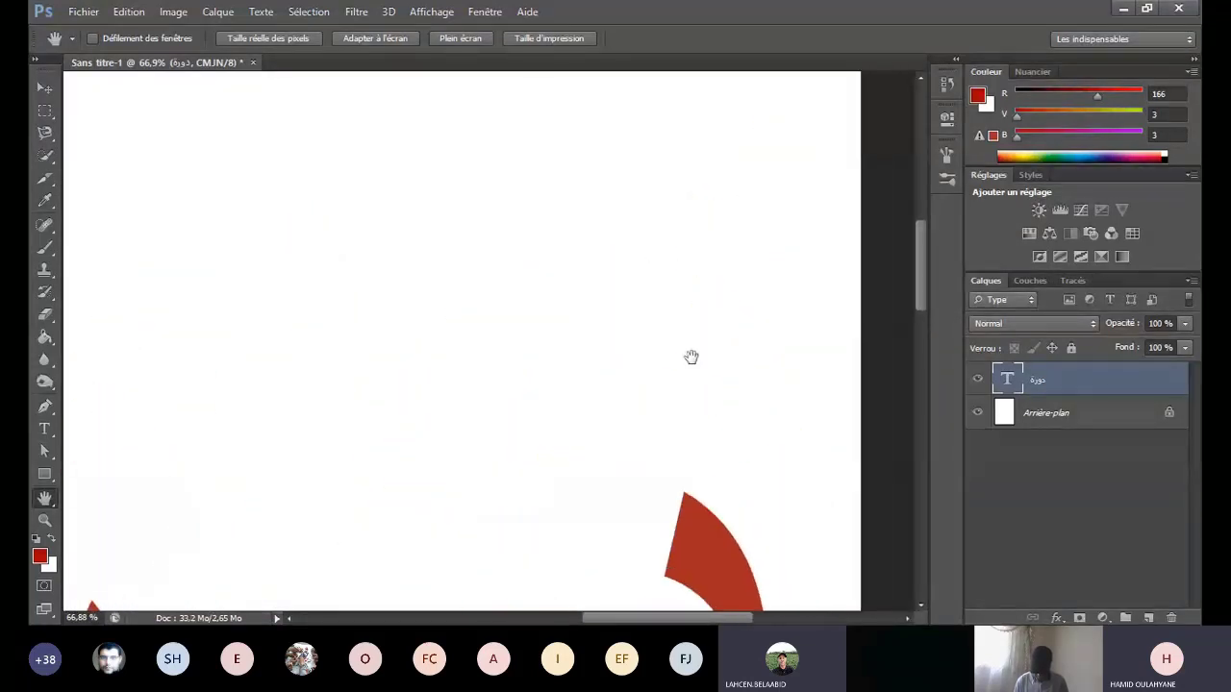
{"action": "left_click_drag", "start_coordinate": [690, 357], "coordinate": [758, 376]}
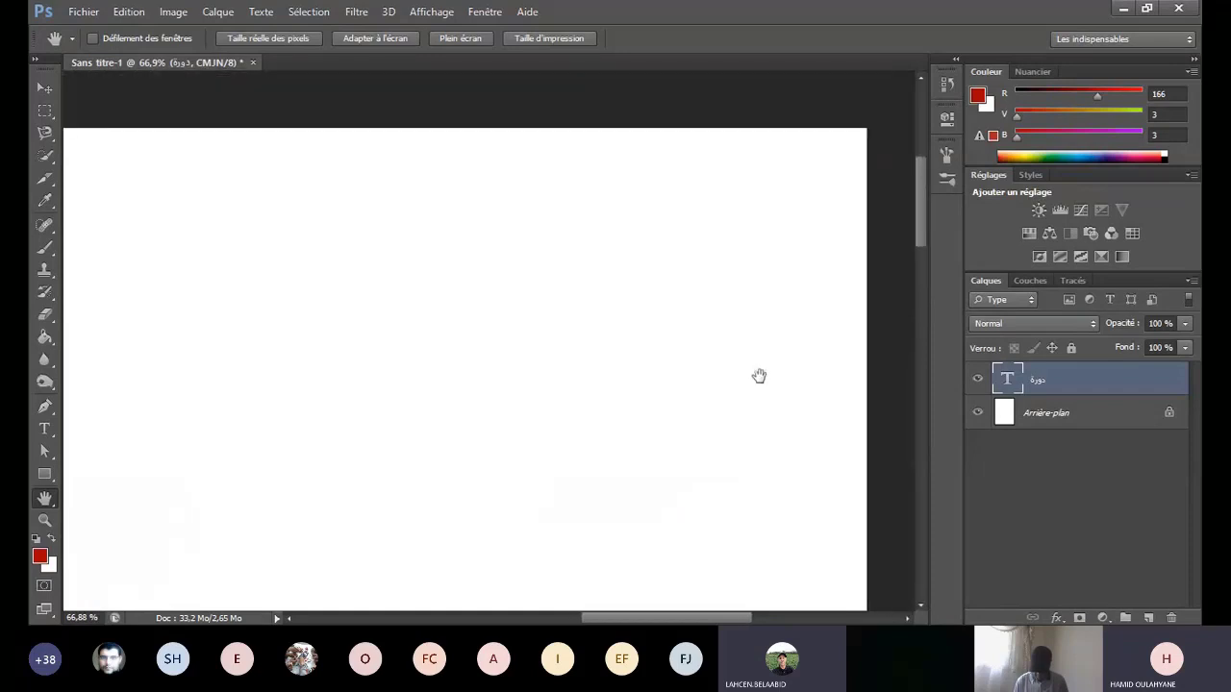
{"action": "left_click_drag", "start_coordinate": [666, 445], "coordinate": [756, 321]}
{"action": "left_click_drag", "start_coordinate": [682, 376], "coordinate": [445, 241]}
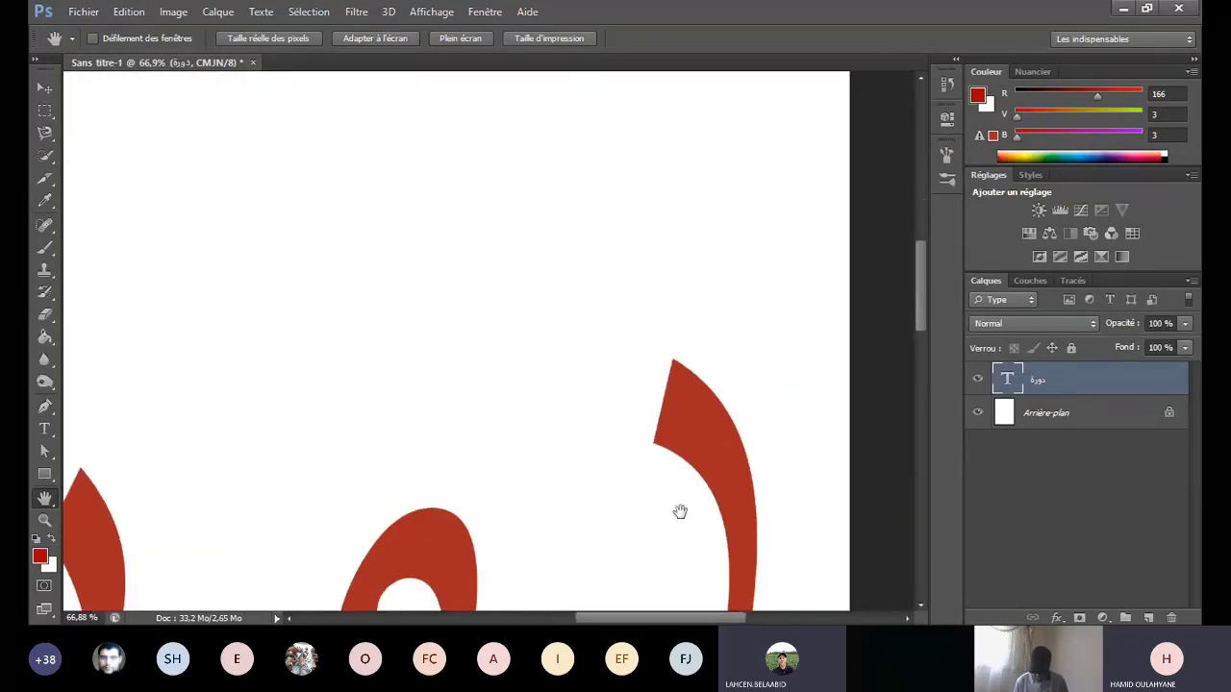
{"action": "left_click_drag", "start_coordinate": [678, 511], "coordinate": [624, 363]}
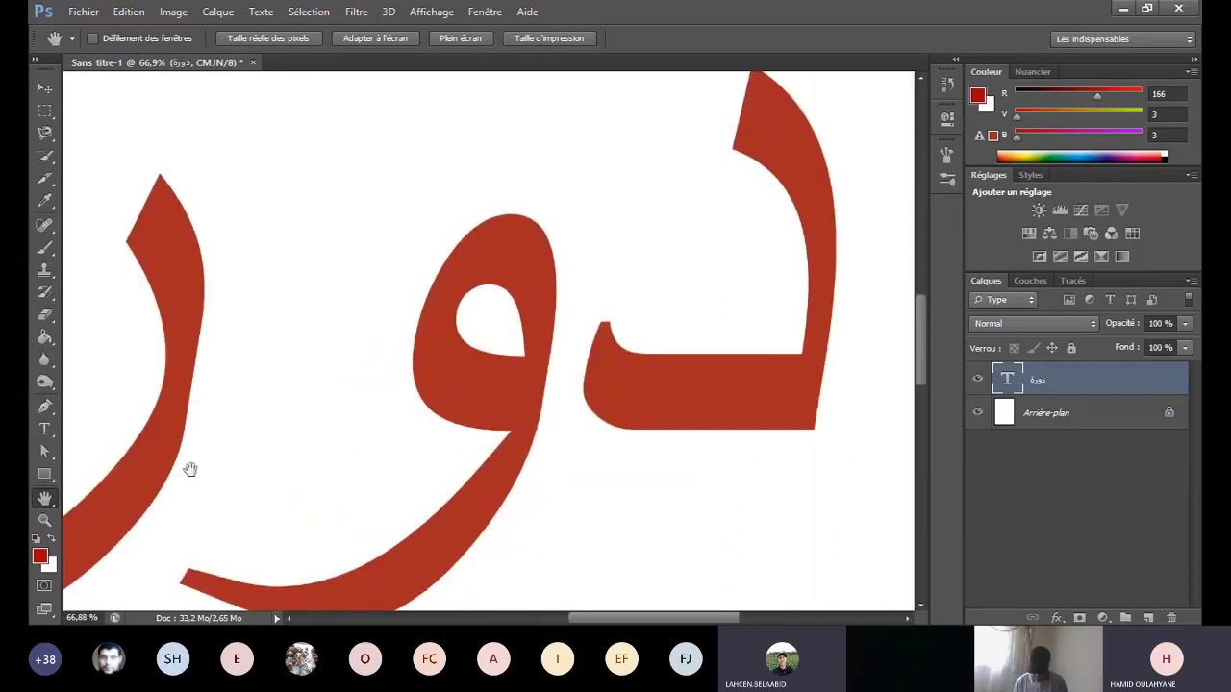
Step: Magnify the letter و to 100% with the Zoom tool, and zoom back out until the whole page fits in view
{"action": "key", "text": "z"}
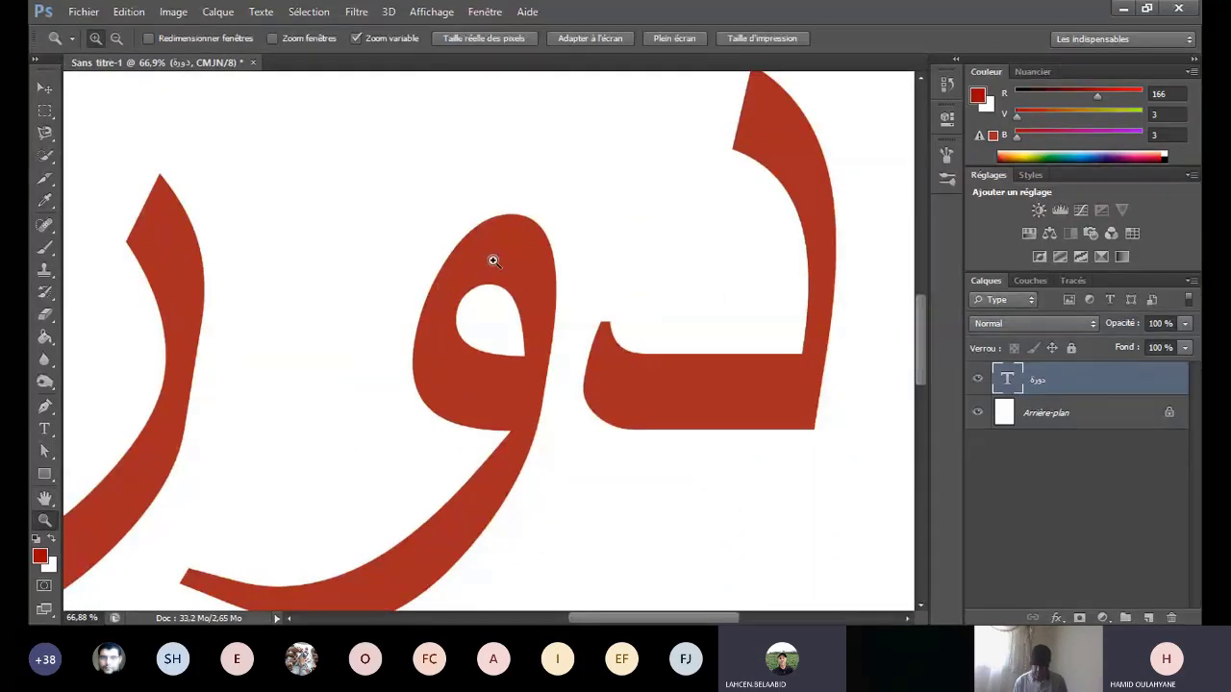
{"action": "left_click", "coordinate": [493, 260]}
{"action": "left_click", "coordinate": [492, 259]}
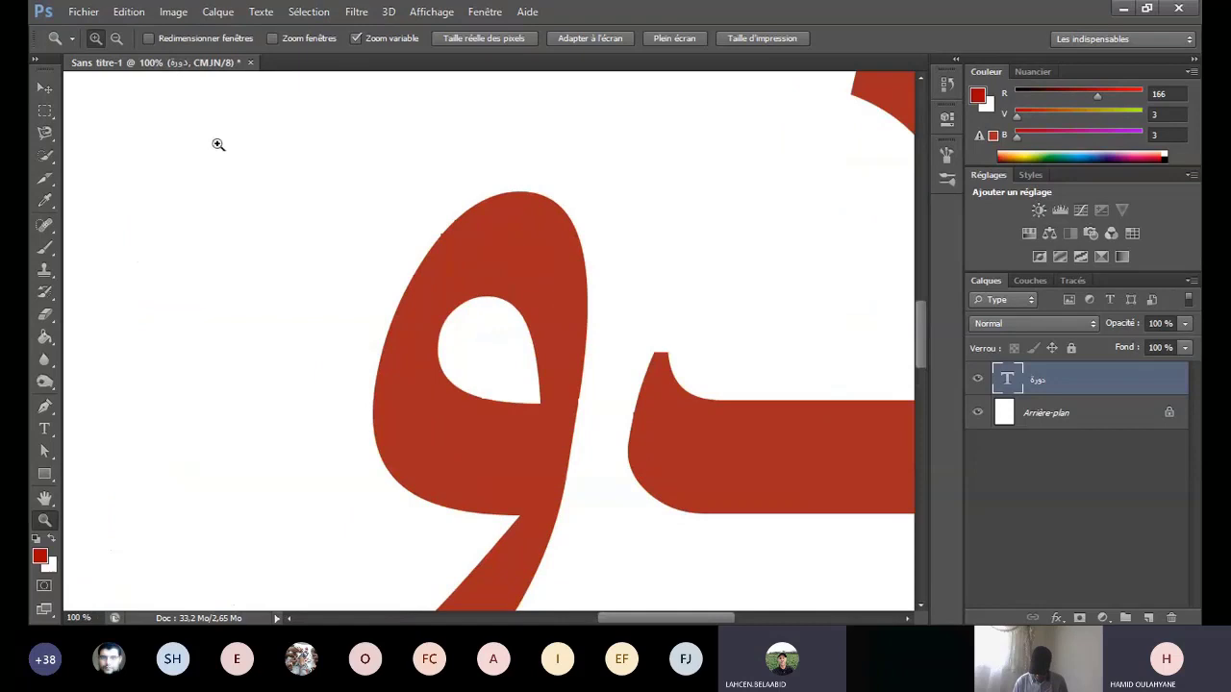
{"action": "left_click", "coordinate": [117, 38]}
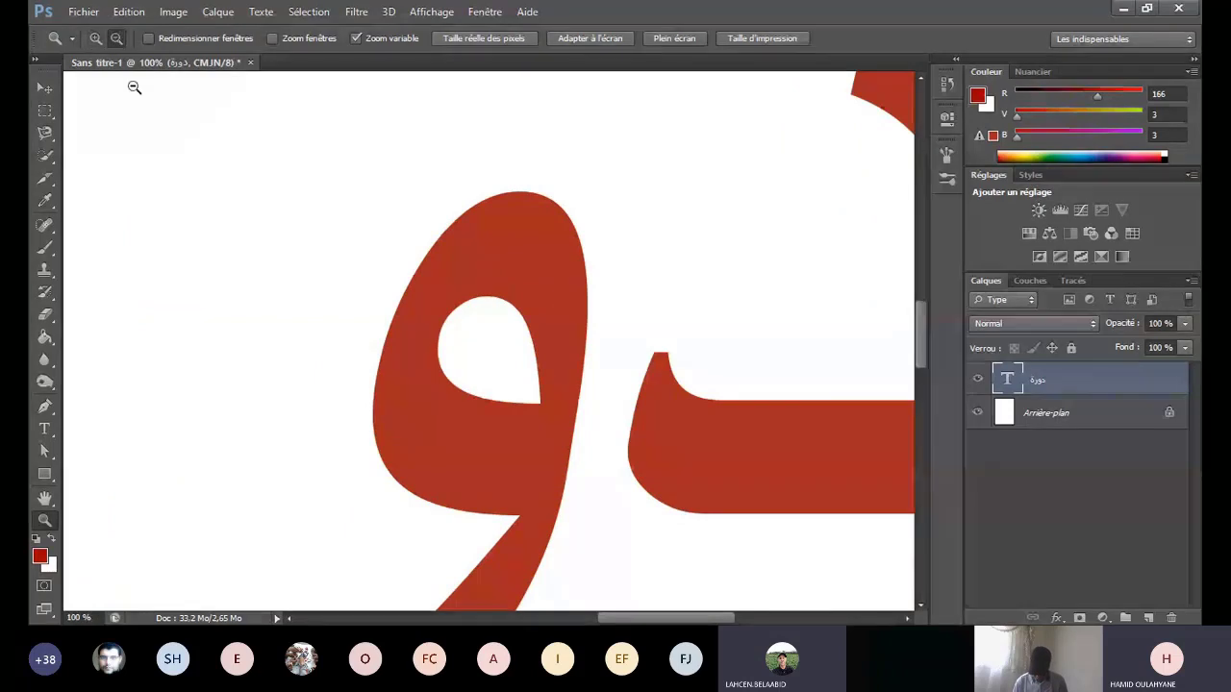
{"action": "left_click", "coordinate": [519, 252]}
{"action": "left_click", "coordinate": [520, 252]}
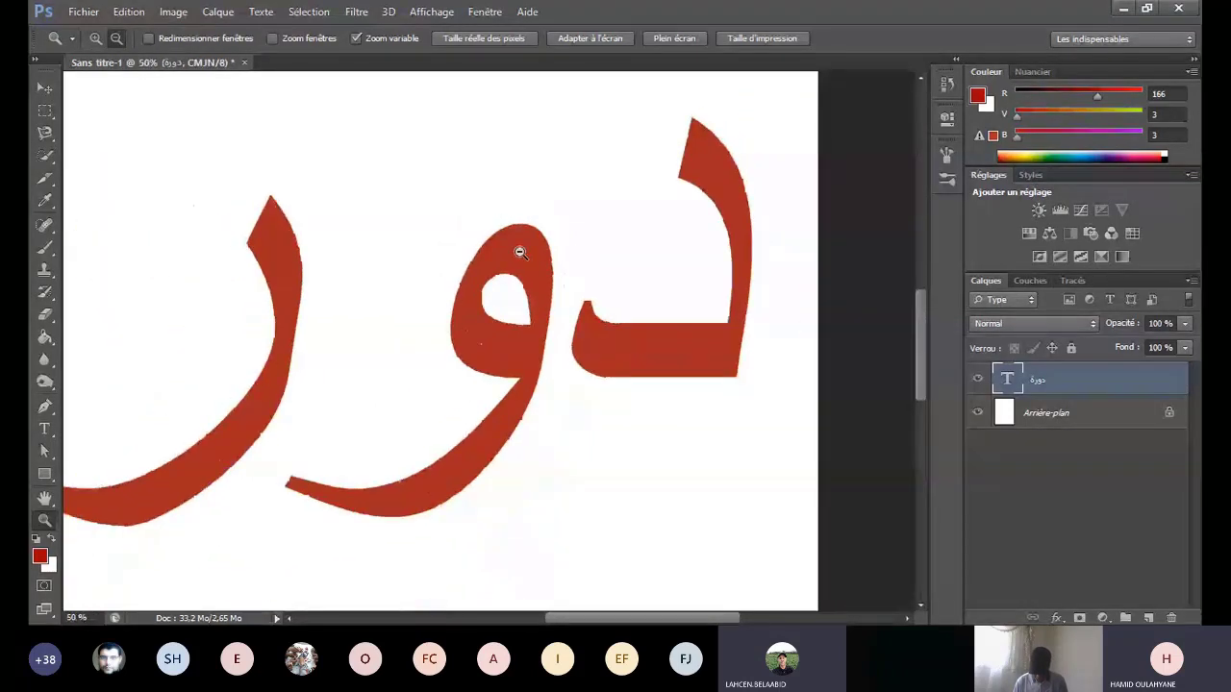
{"action": "left_click", "coordinate": [520, 252]}
{"action": "left_click", "coordinate": [520, 252]}
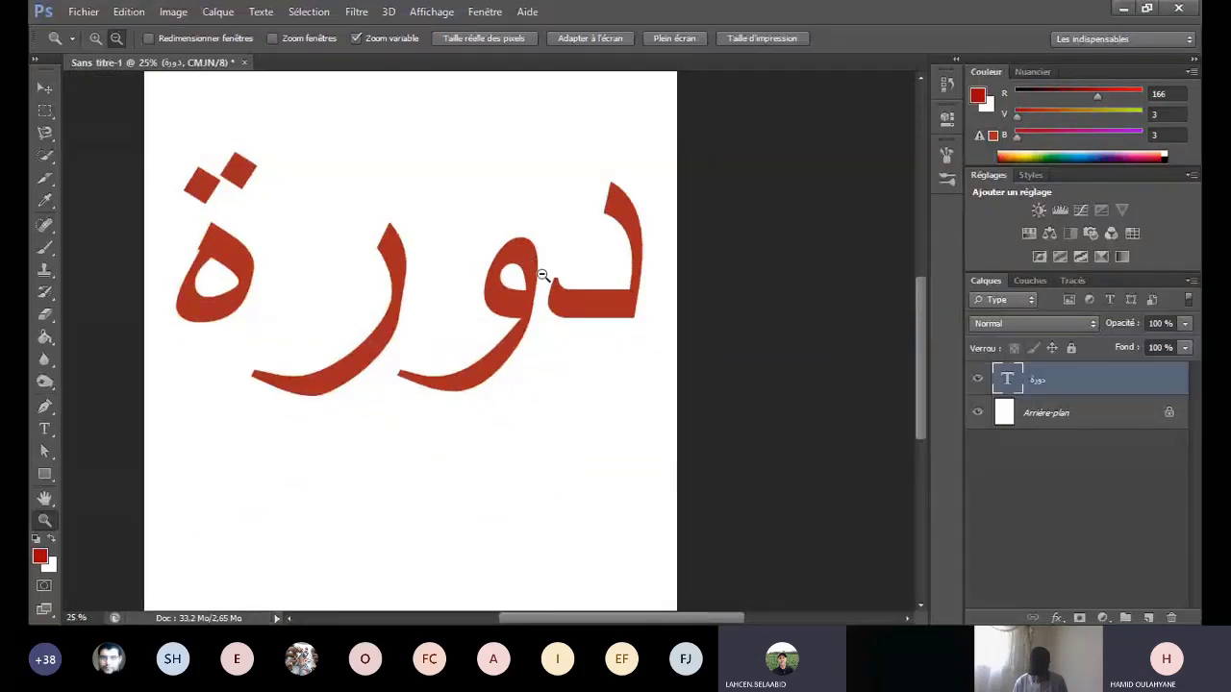
{"action": "left_click_drag", "start_coordinate": [546, 308], "coordinate": [554, 318]}
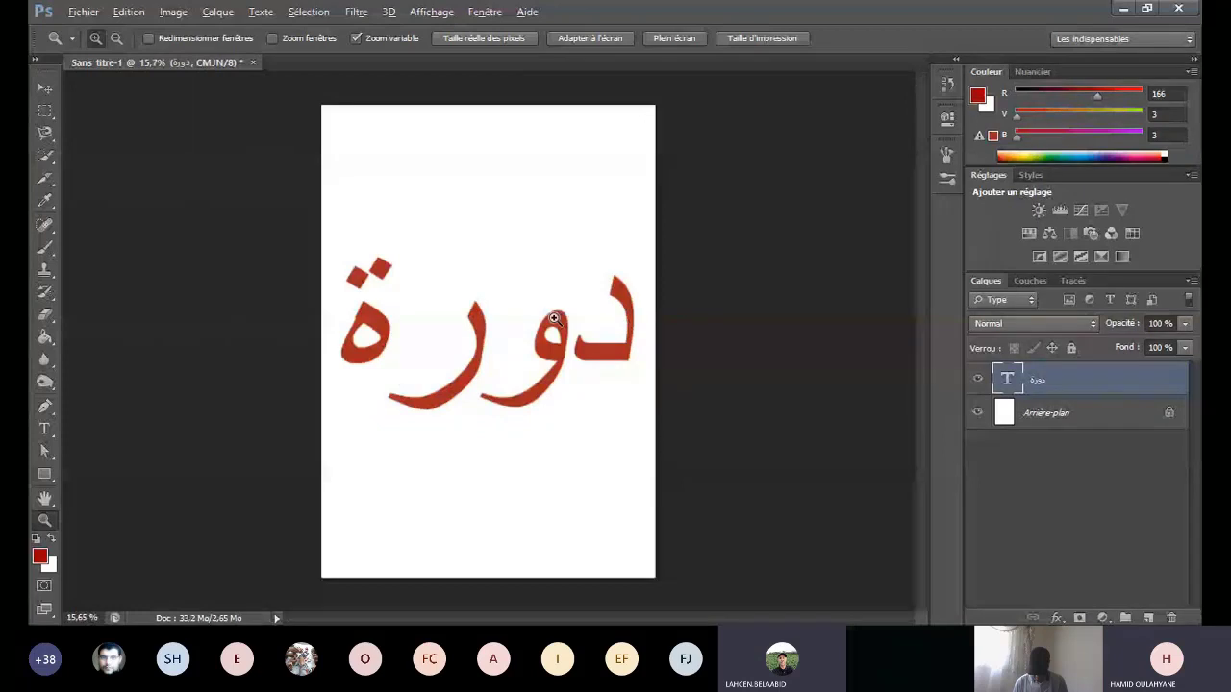
Step: Close the practice document without saving and open the "les types de calques" image from the "fomation ps" folder
{"action": "left_click", "coordinate": [254, 63]}
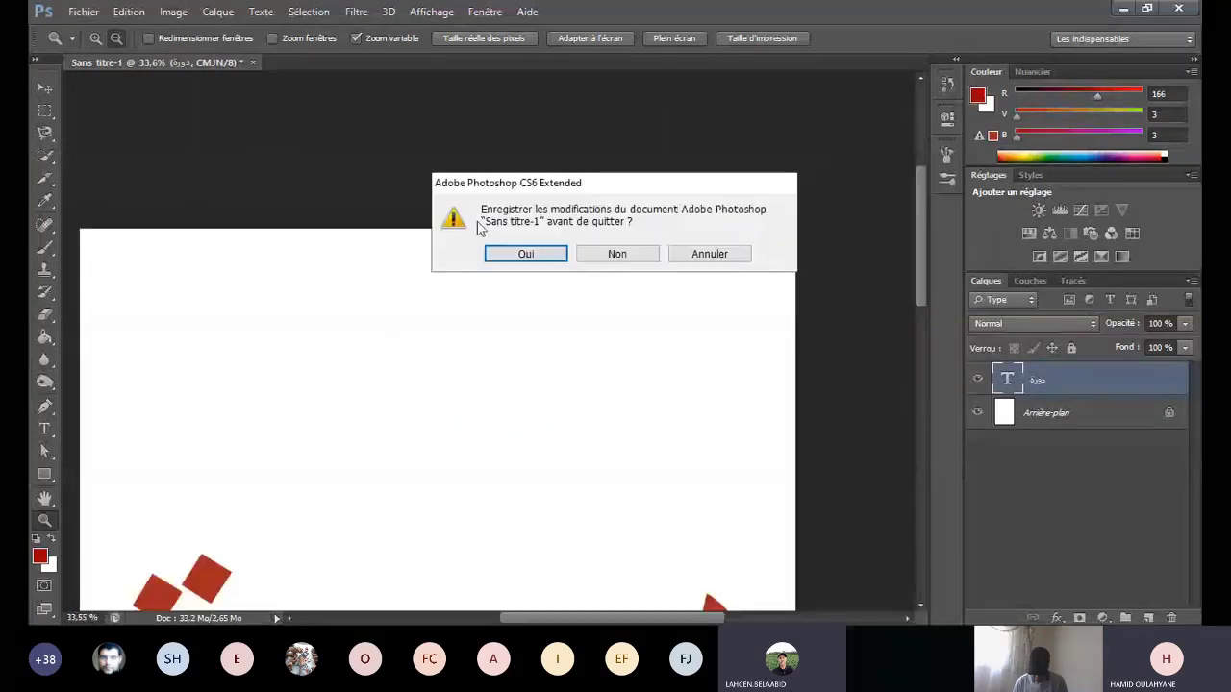
{"action": "left_click", "coordinate": [617, 256]}
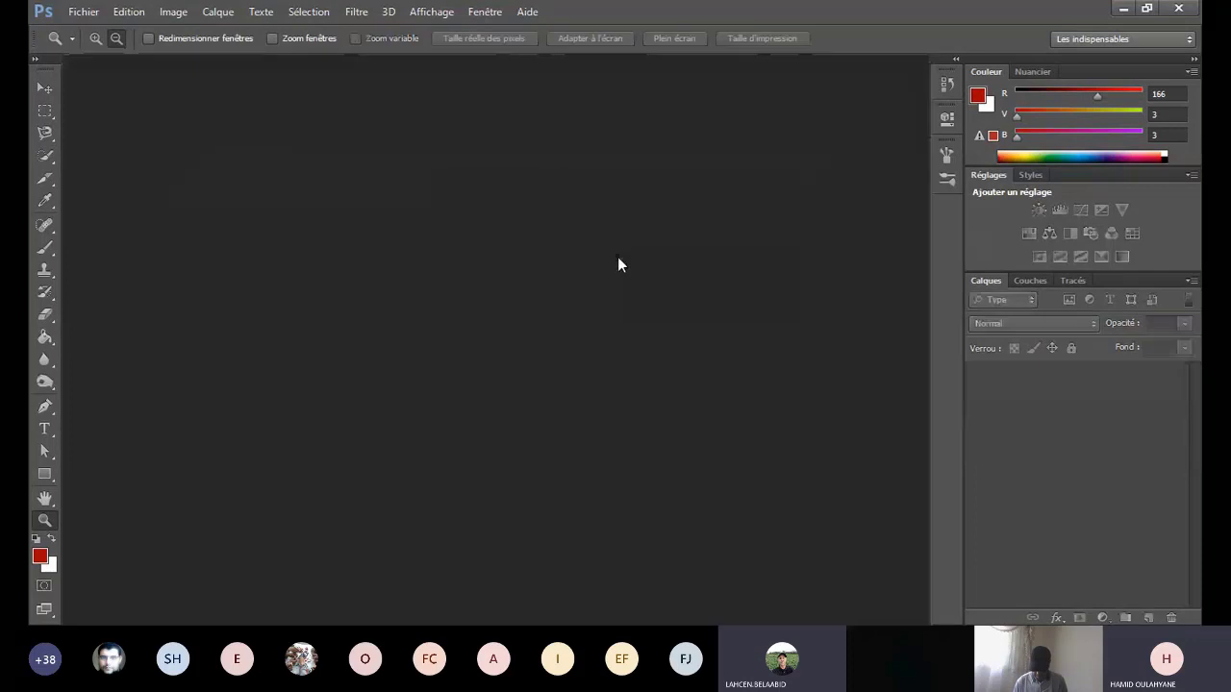
{"action": "left_click", "coordinate": [82, 12]}
{"action": "left_click", "coordinate": [101, 48]}
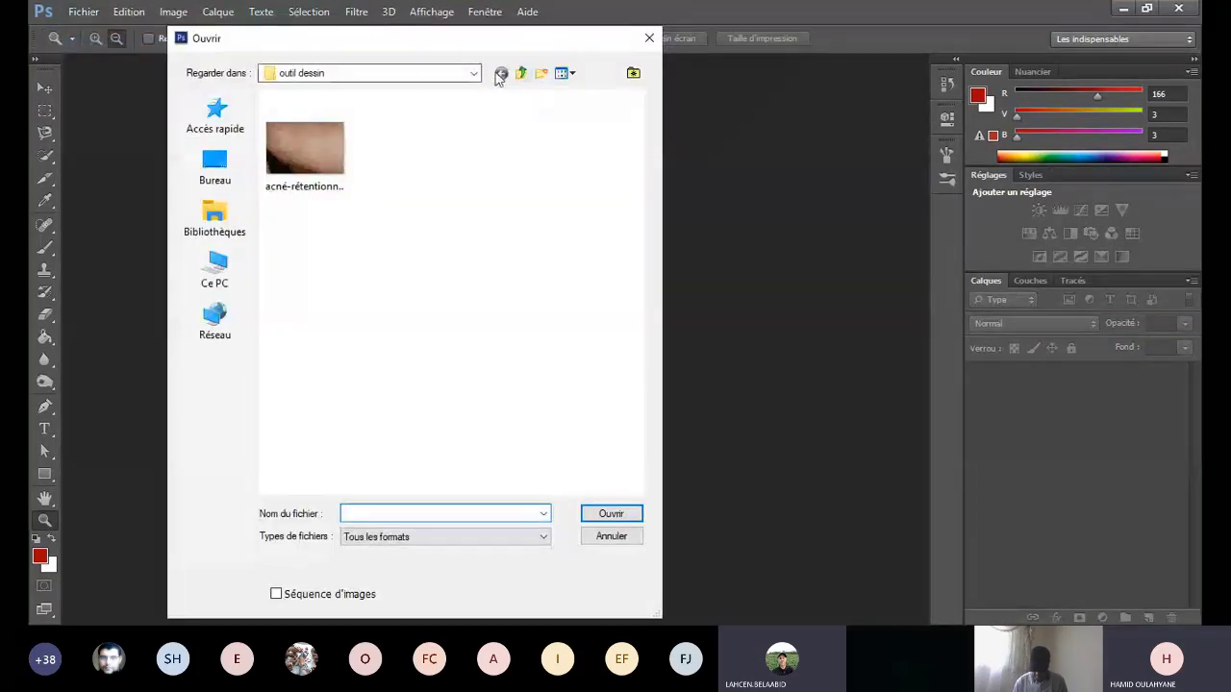
{"action": "left_click", "coordinate": [520, 74]}
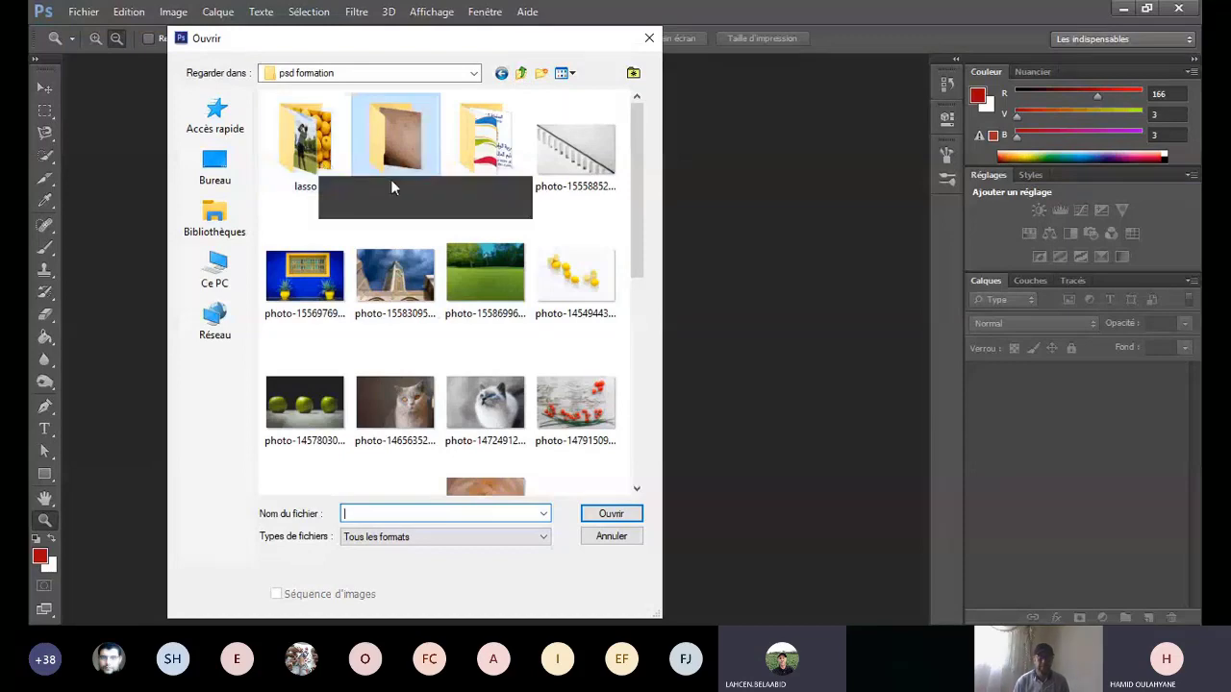
{"action": "scroll", "coordinate": [390, 179], "scroll_direction": "down", "scroll_amount": 5}
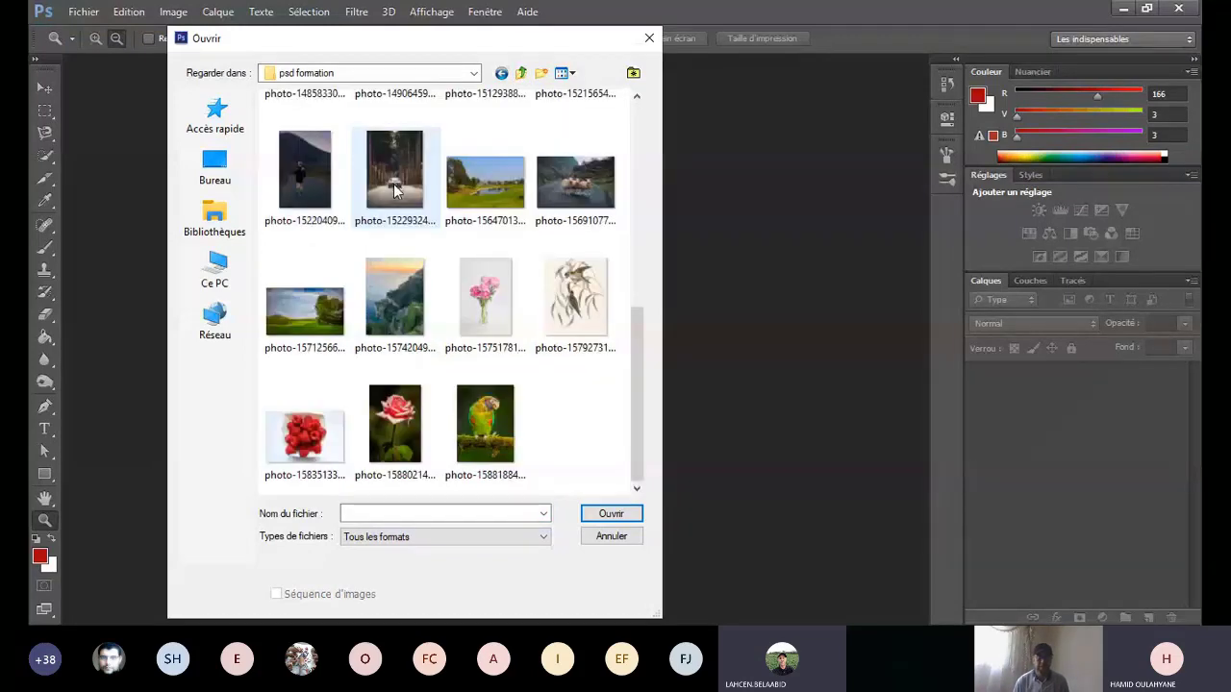
{"action": "scroll", "coordinate": [394, 188], "scroll_direction": "up", "scroll_amount": 5}
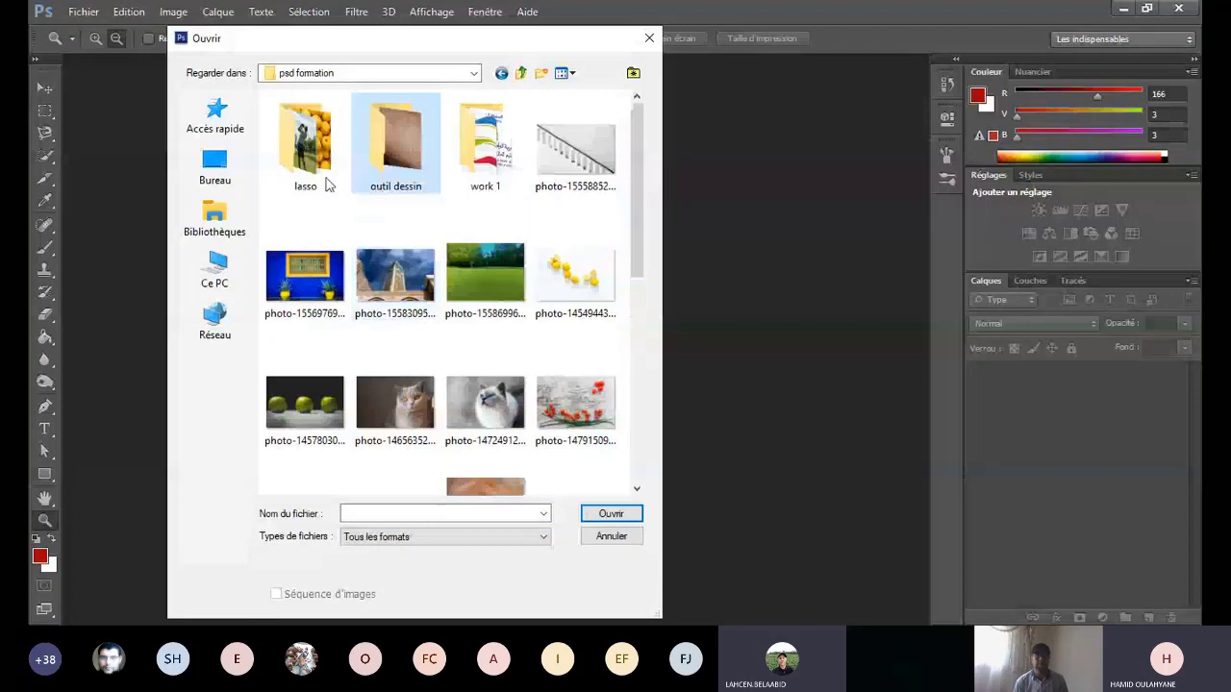
{"action": "left_click", "coordinate": [520, 73]}
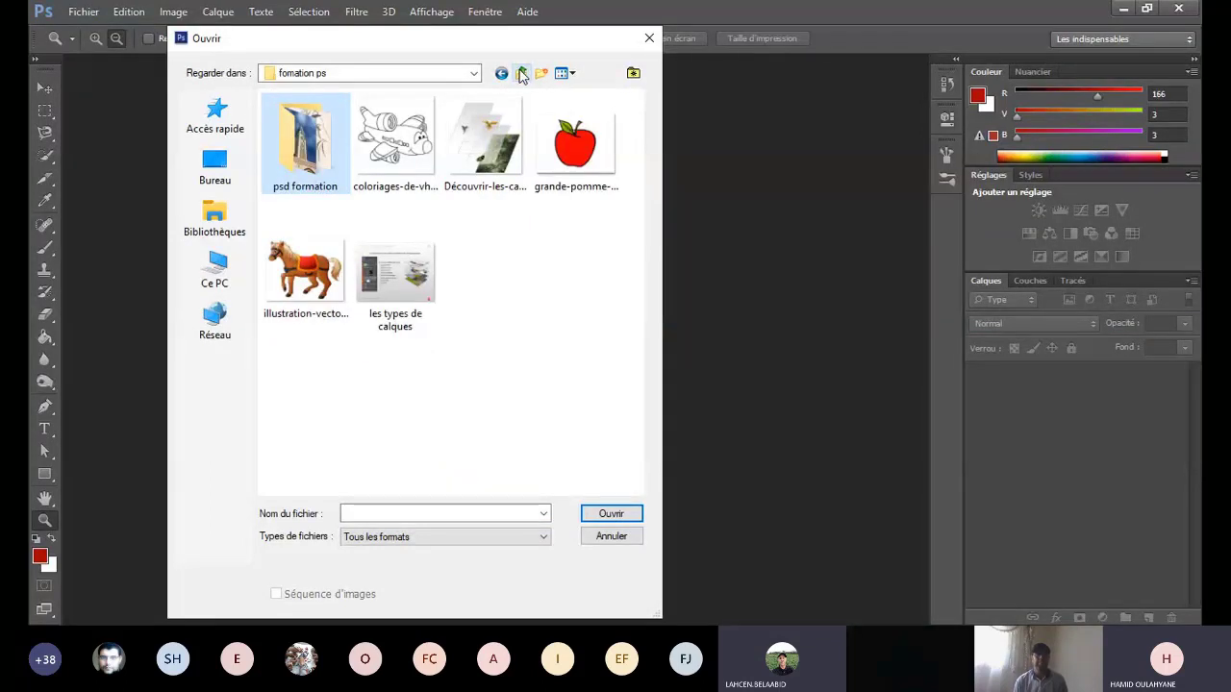
{"action": "left_click", "coordinate": [389, 247]}
{"action": "double_click", "coordinate": [390, 247]}
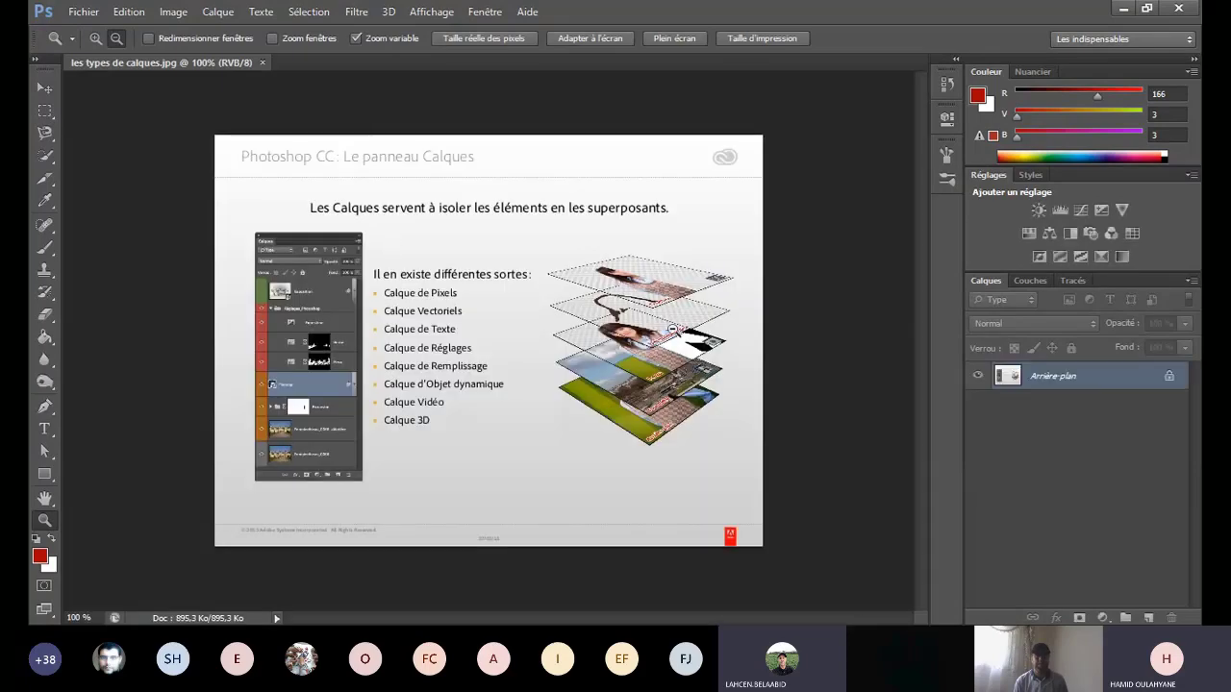
Step: Replace the layer-types image with Découvrir-les-calques-2.gif and examine its illustration of stacked bird layers
{"action": "left_click_drag", "start_coordinate": [712, 339], "coordinate": [712, 354]}
{"action": "left_click", "coordinate": [263, 63]}
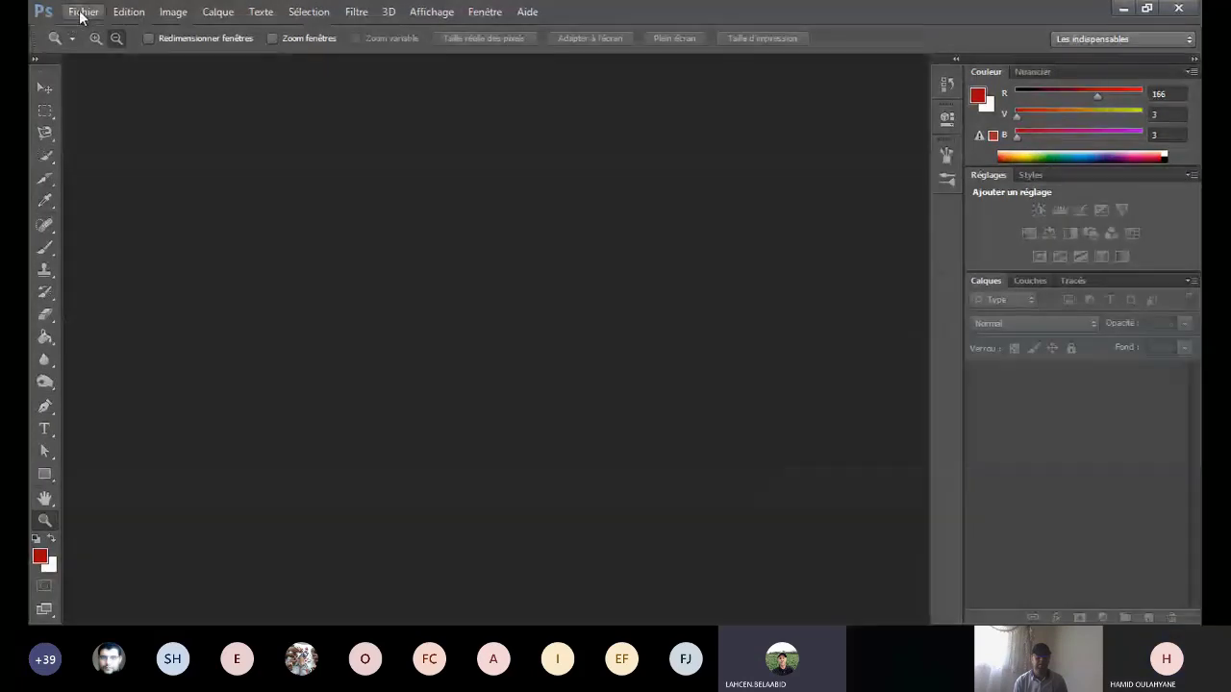
{"action": "left_click", "coordinate": [87, 13]}
{"action": "left_click", "coordinate": [98, 46]}
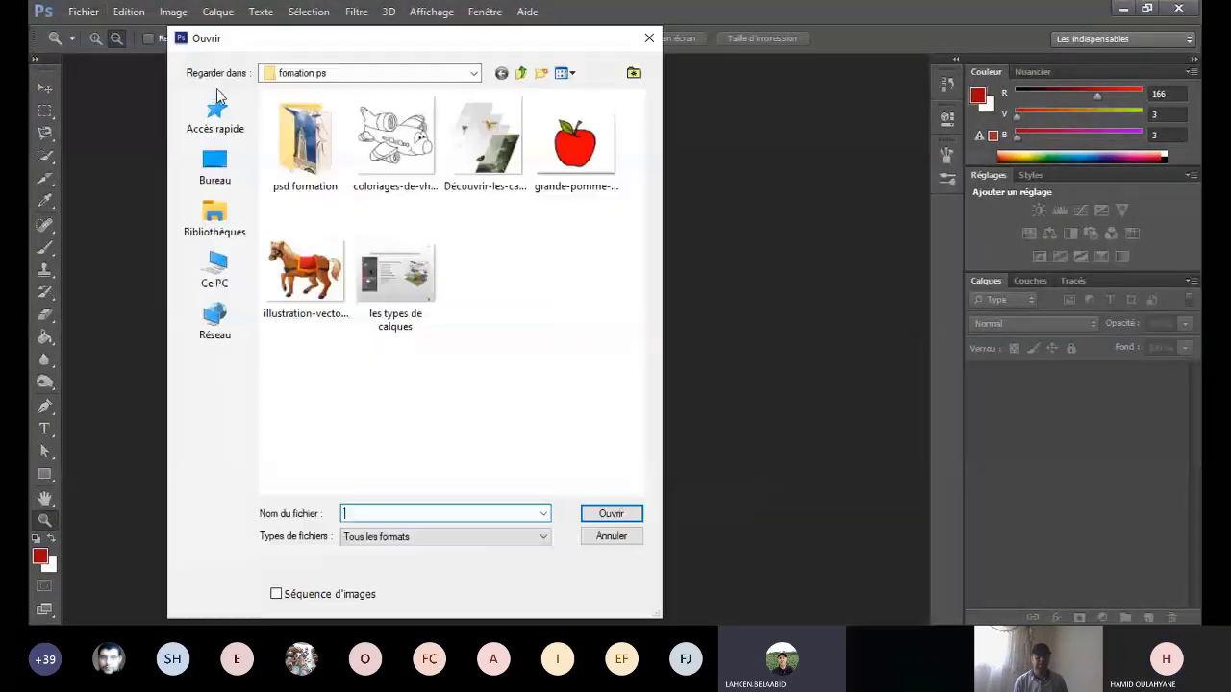
{"action": "double_click", "coordinate": [485, 144]}
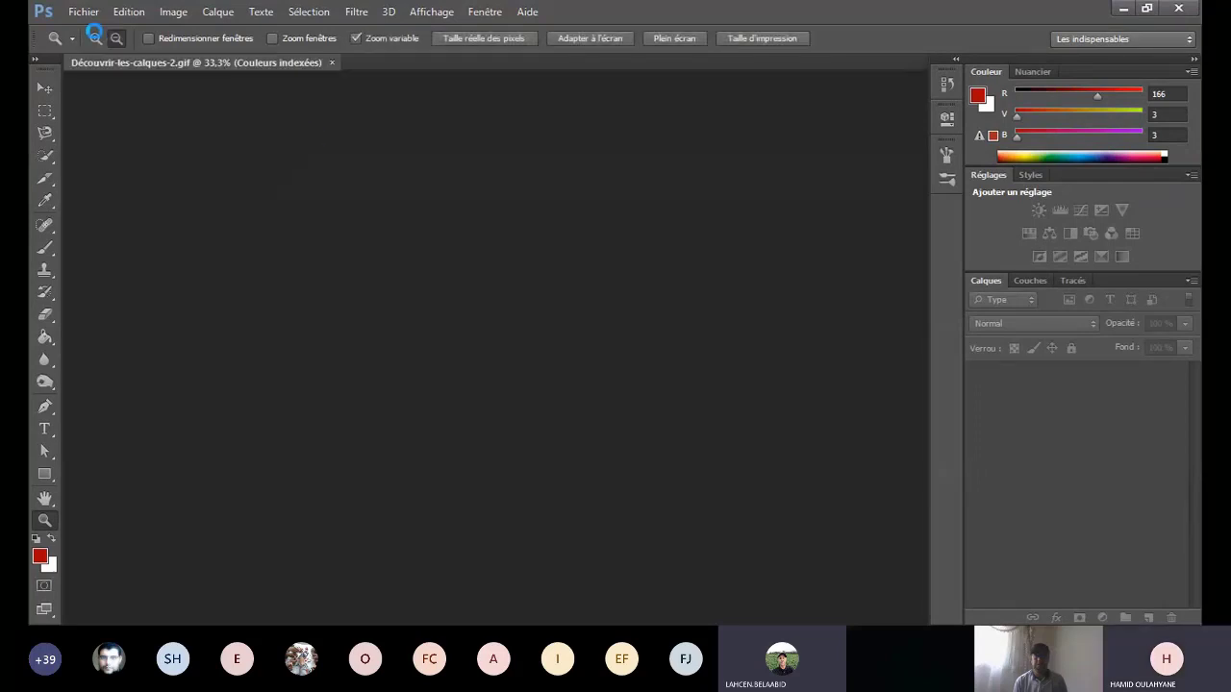
{"action": "left_click_drag", "start_coordinate": [562, 375], "coordinate": [562, 375]}
{"action": "scroll", "coordinate": [562, 375], "scroll_direction": "down", "scroll_amount": 2}
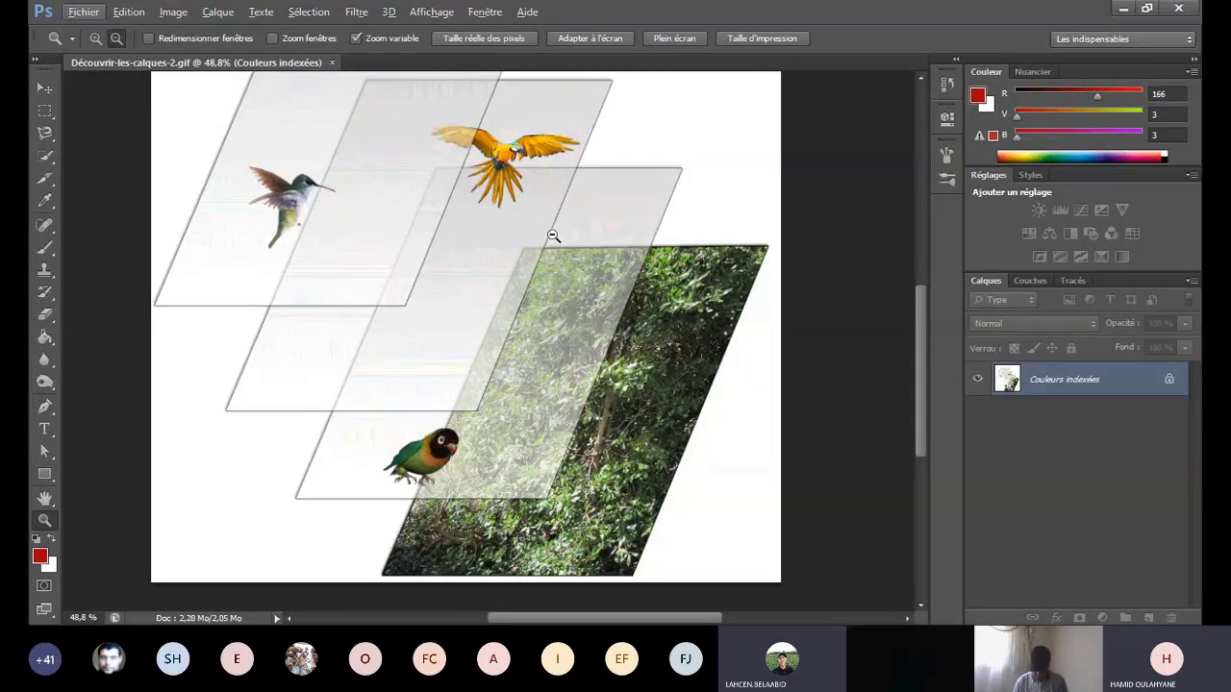
{"action": "scroll", "coordinate": [567, 237], "scroll_direction": "up", "scroll_amount": 3}
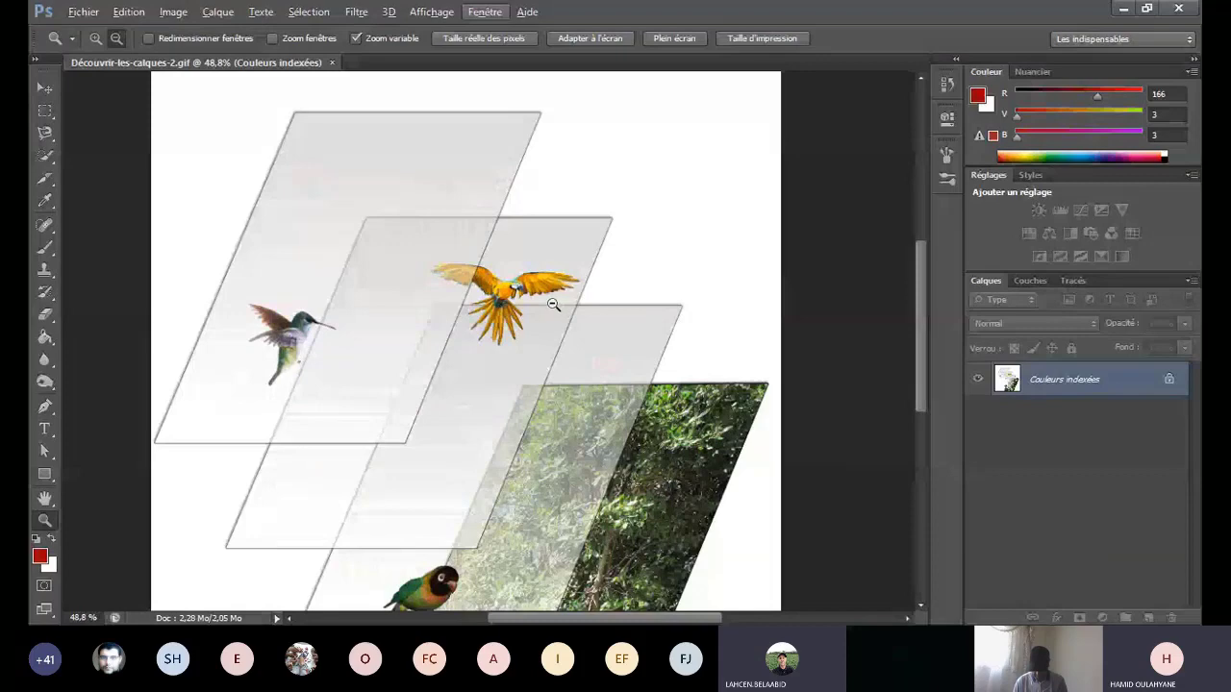
{"action": "left_click_drag", "start_coordinate": [490, 314], "coordinate": [414, 303]}
Step: Open the mountain road photo from the "lasso" folder inside "psd formation" and close Découvrir-les-calques-2.gif
{"action": "left_click", "coordinate": [83, 12]}
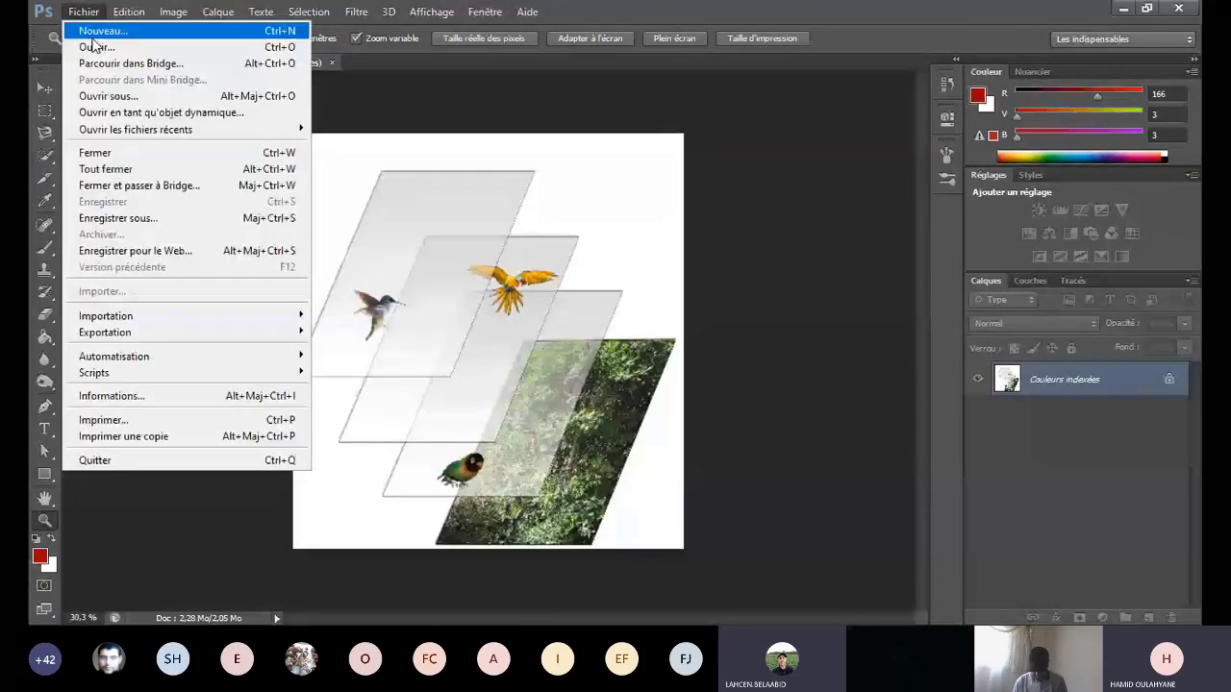
{"action": "left_click", "coordinate": [101, 47]}
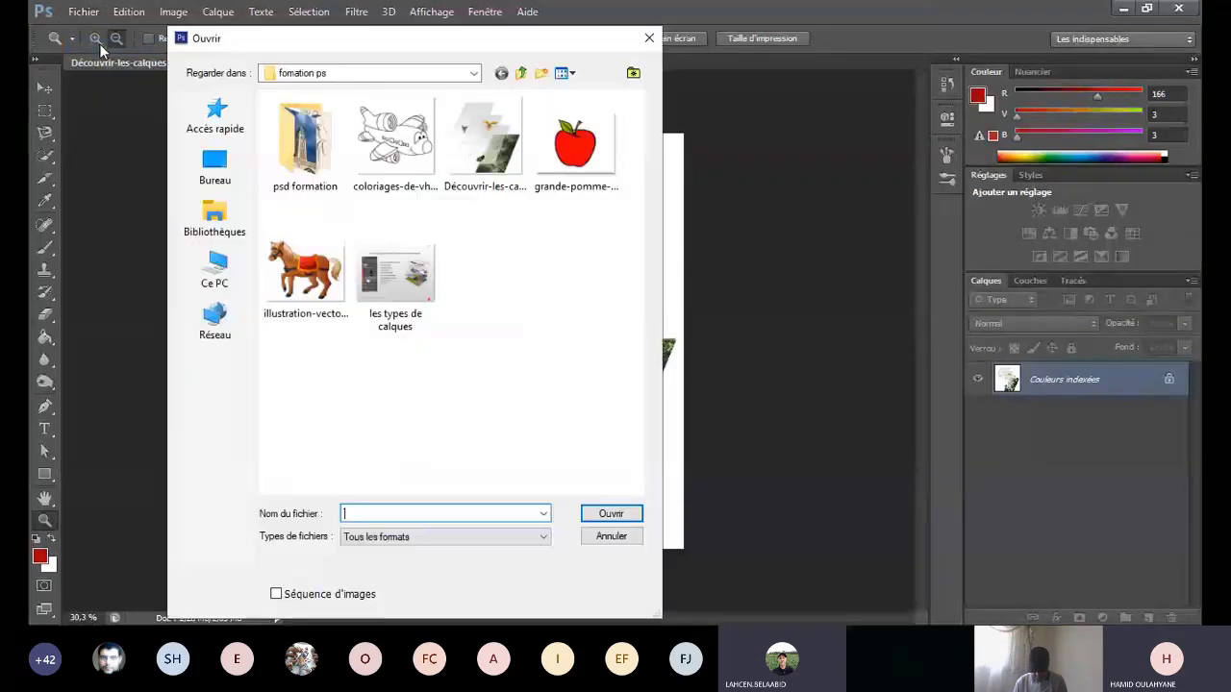
{"action": "double_click", "coordinate": [304, 139]}
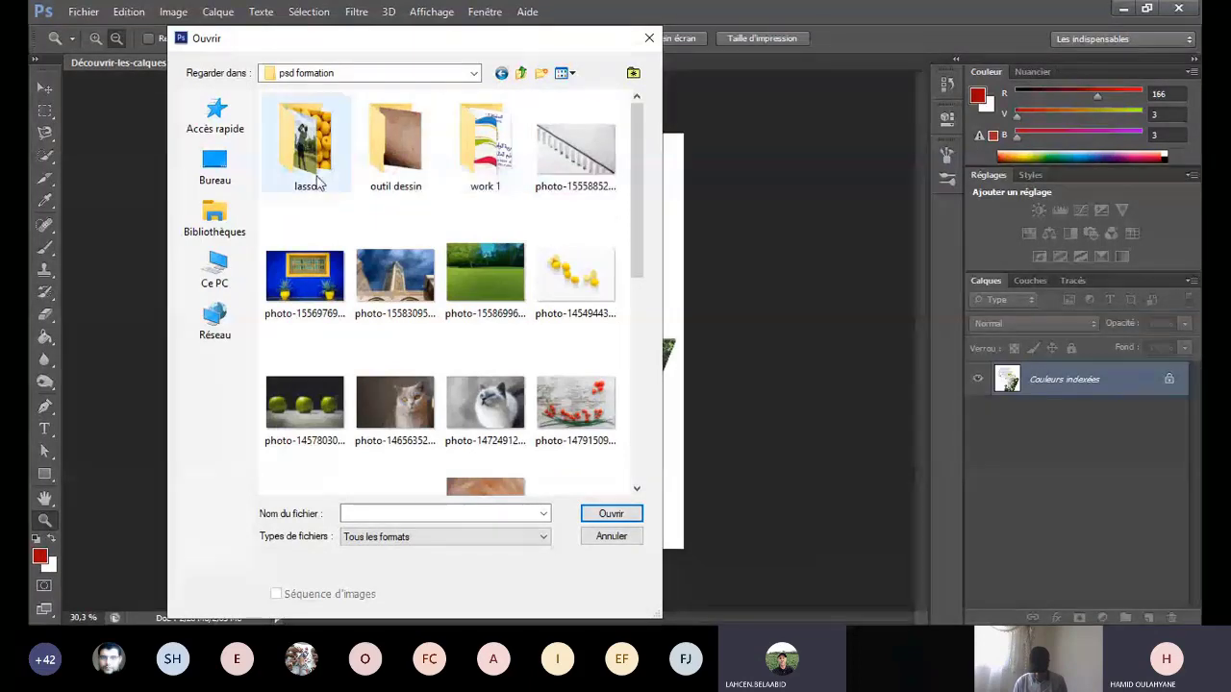
{"action": "scroll", "coordinate": [322, 188], "scroll_direction": "down", "scroll_amount": 5}
{"action": "scroll", "coordinate": [330, 192], "scroll_direction": "down", "scroll_amount": 2}
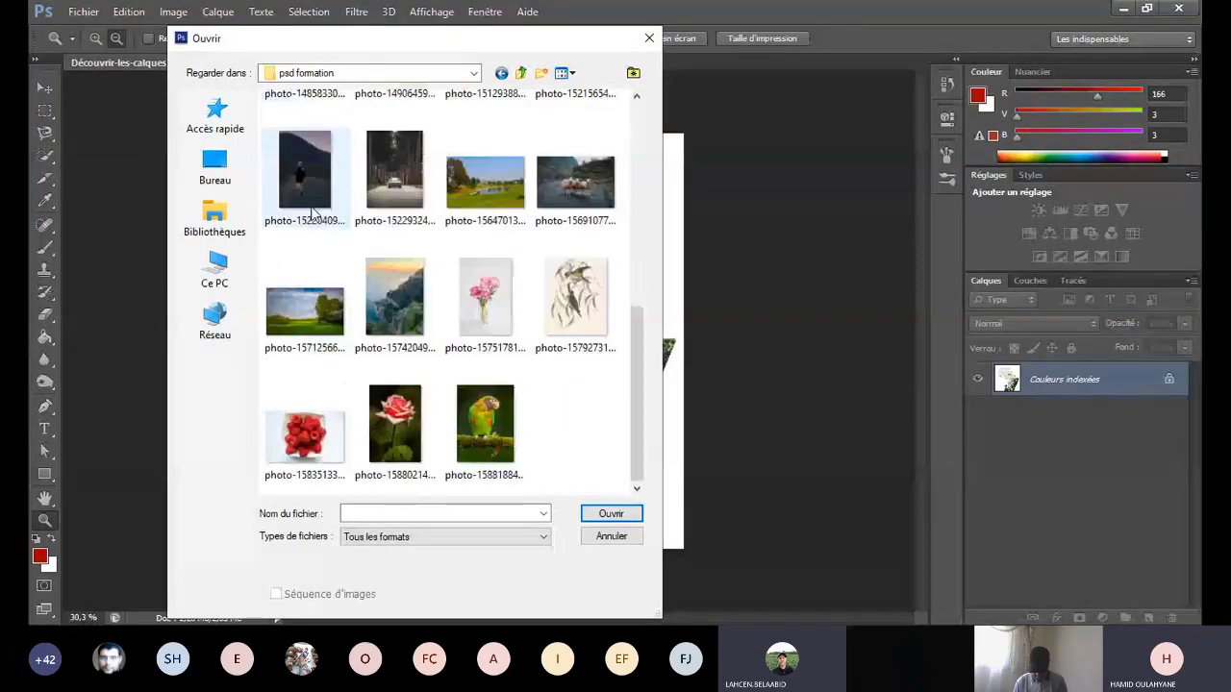
{"action": "scroll", "coordinate": [384, 252], "scroll_direction": "up", "scroll_amount": 8}
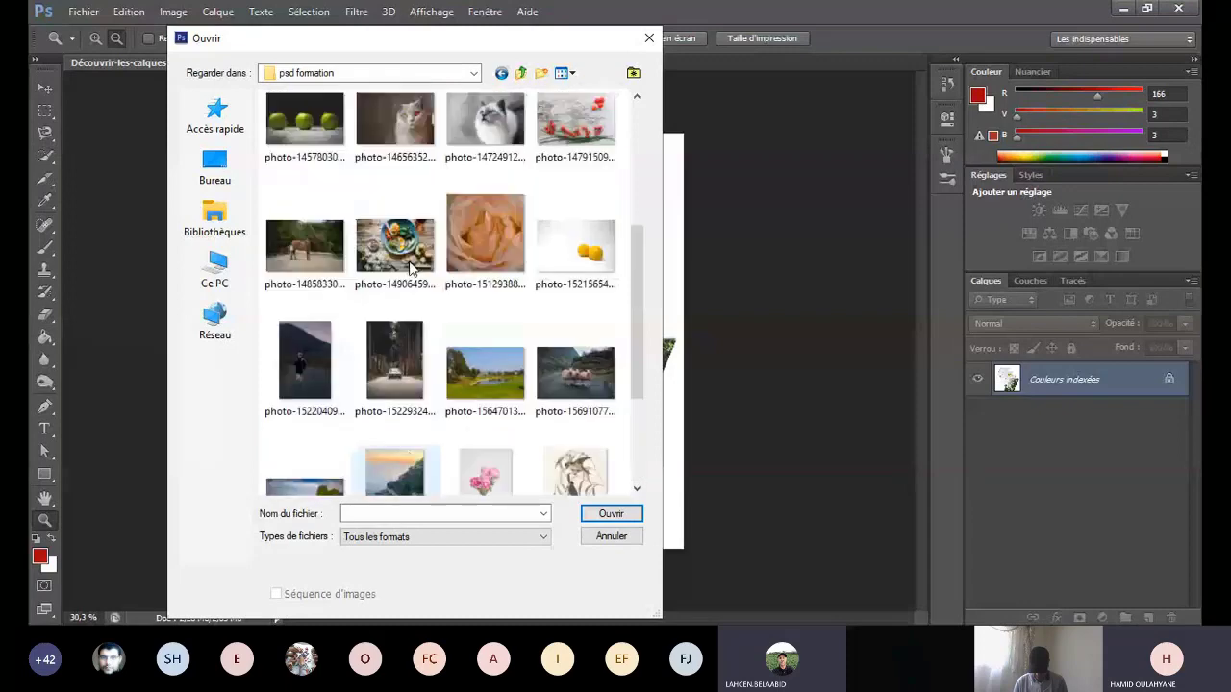
{"action": "scroll", "coordinate": [408, 274], "scroll_direction": "down", "scroll_amount": 8}
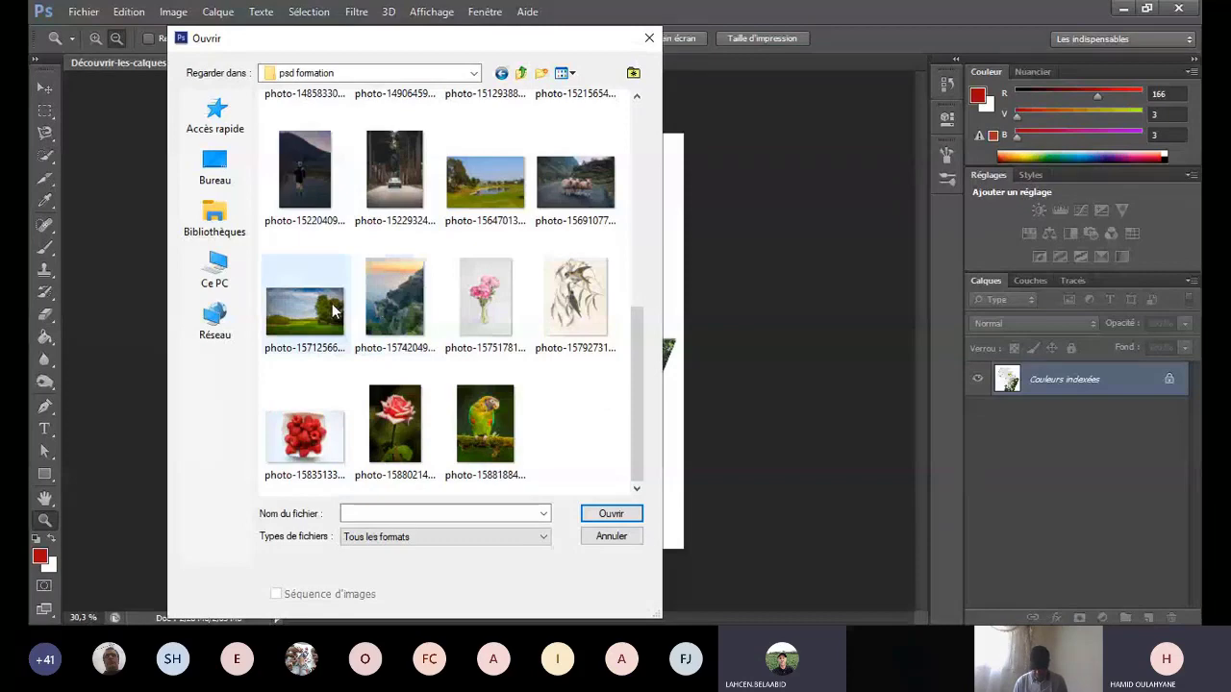
{"action": "scroll", "coordinate": [334, 309], "scroll_direction": "up", "scroll_amount": 8}
{"action": "double_click", "coordinate": [380, 156]}
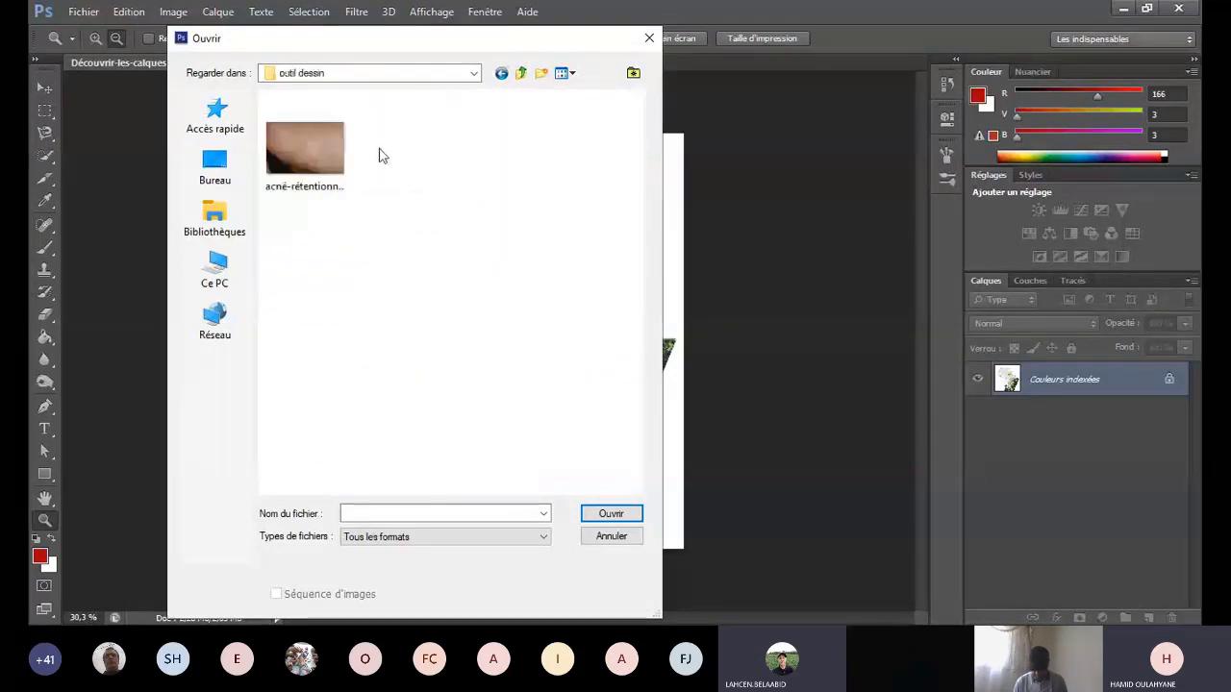
{"action": "left_click", "coordinate": [521, 73]}
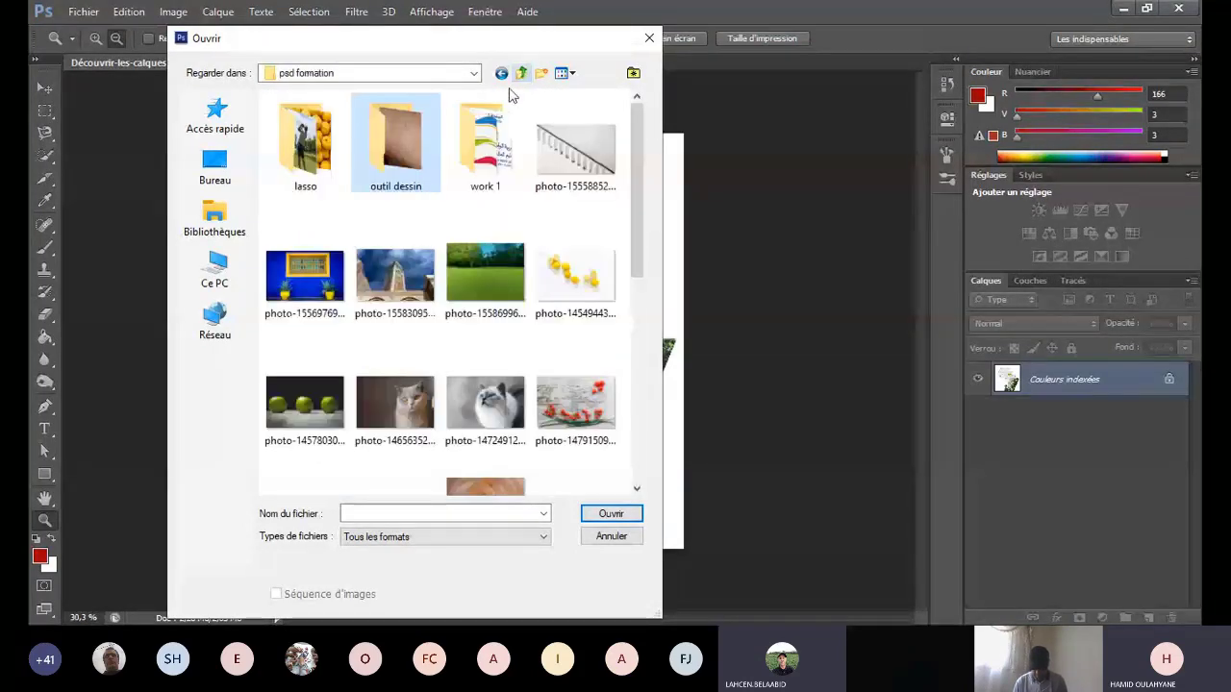
{"action": "double_click", "coordinate": [325, 169]}
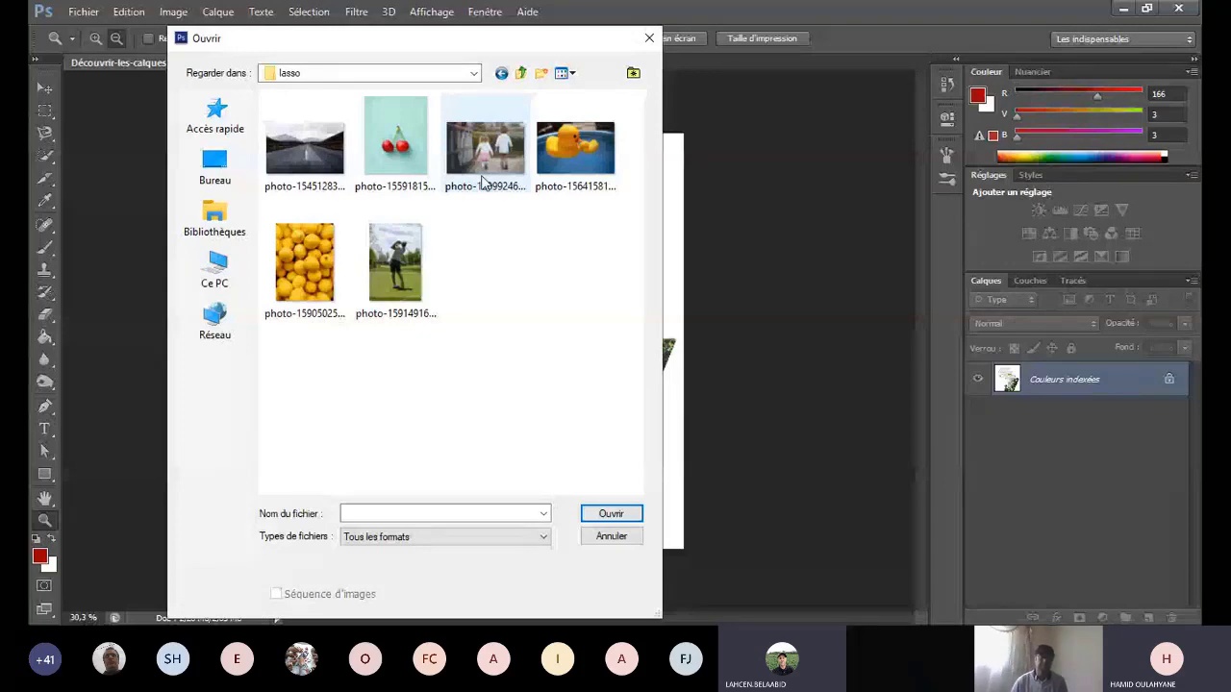
{"action": "key", "text": "Escape"}
{"action": "left_click", "coordinate": [330, 64]}
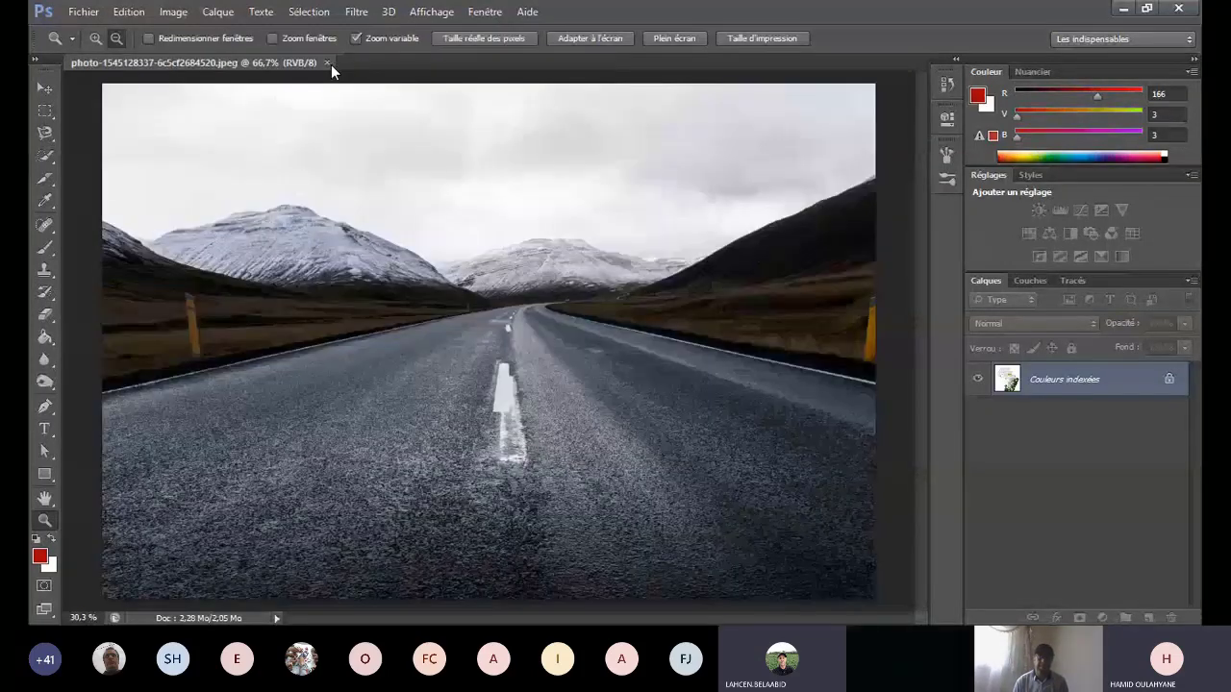
Step: Unlock the road photo's background so it turns into a regular layer
{"action": "left_click", "coordinate": [85, 12]}
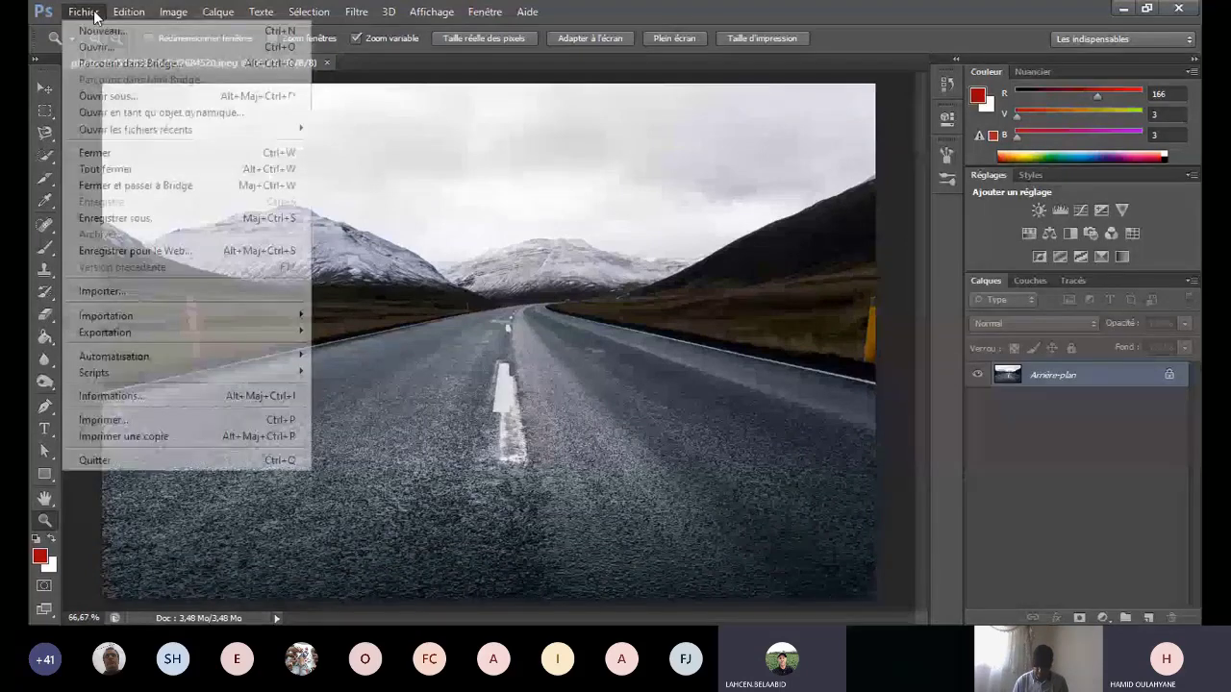
{"action": "mouse_move", "coordinate": [128, 12]}
{"action": "left_click", "coordinate": [458, 261]}
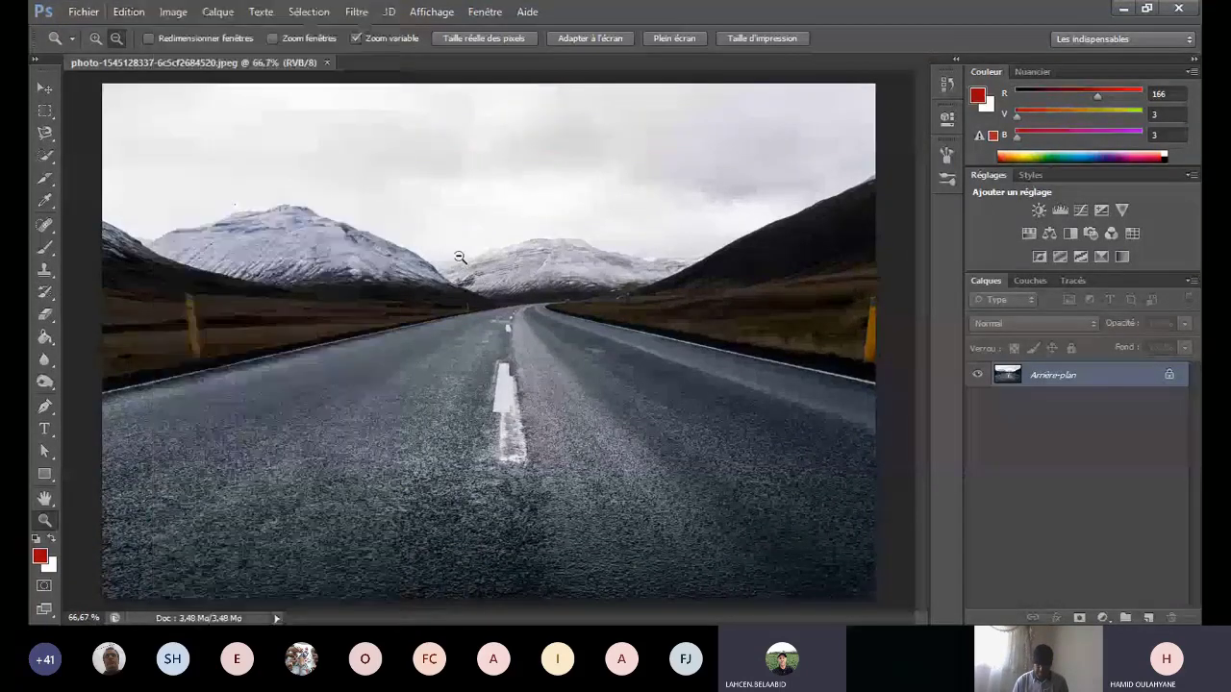
{"action": "left_click", "coordinate": [1169, 377]}
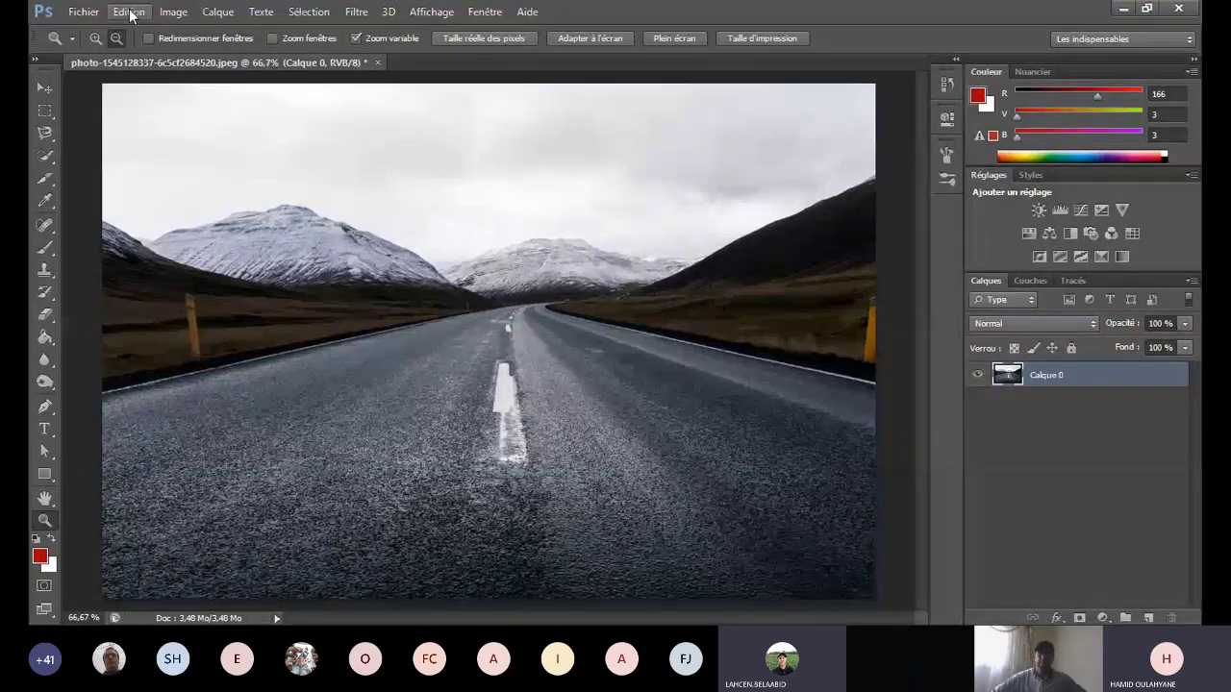
{"action": "left_click", "coordinate": [84, 12]}
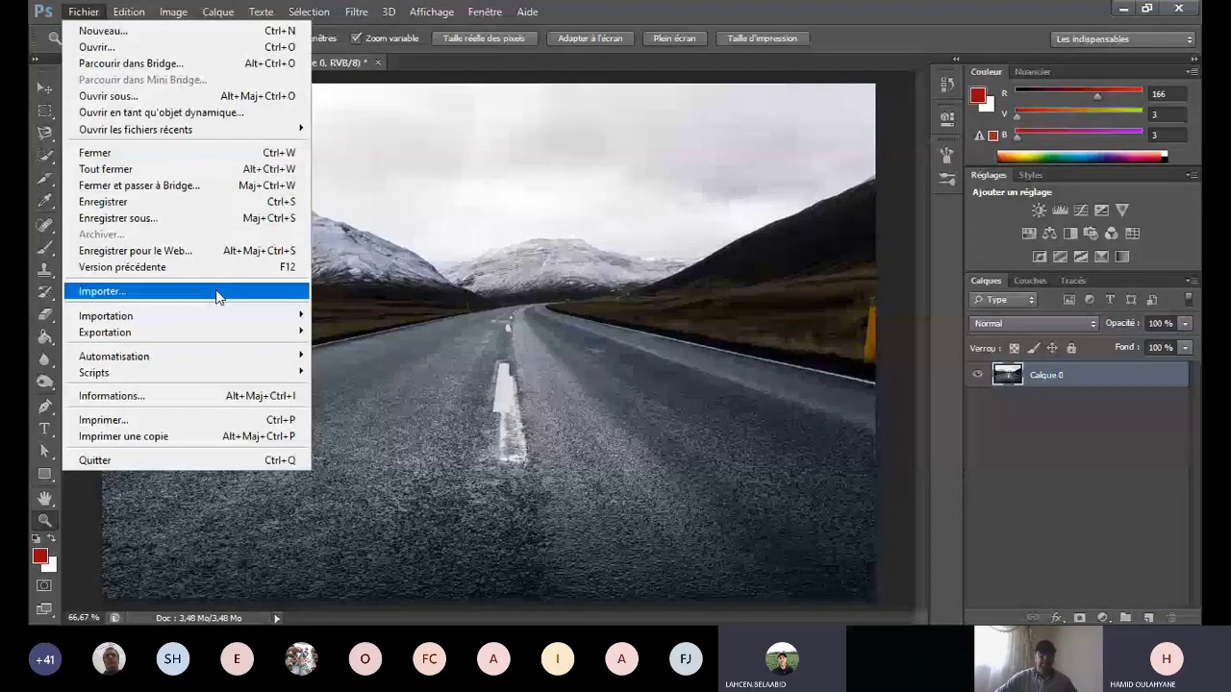
{"action": "left_click", "coordinate": [218, 291]}
{"action": "left_click", "coordinate": [390, 258]}
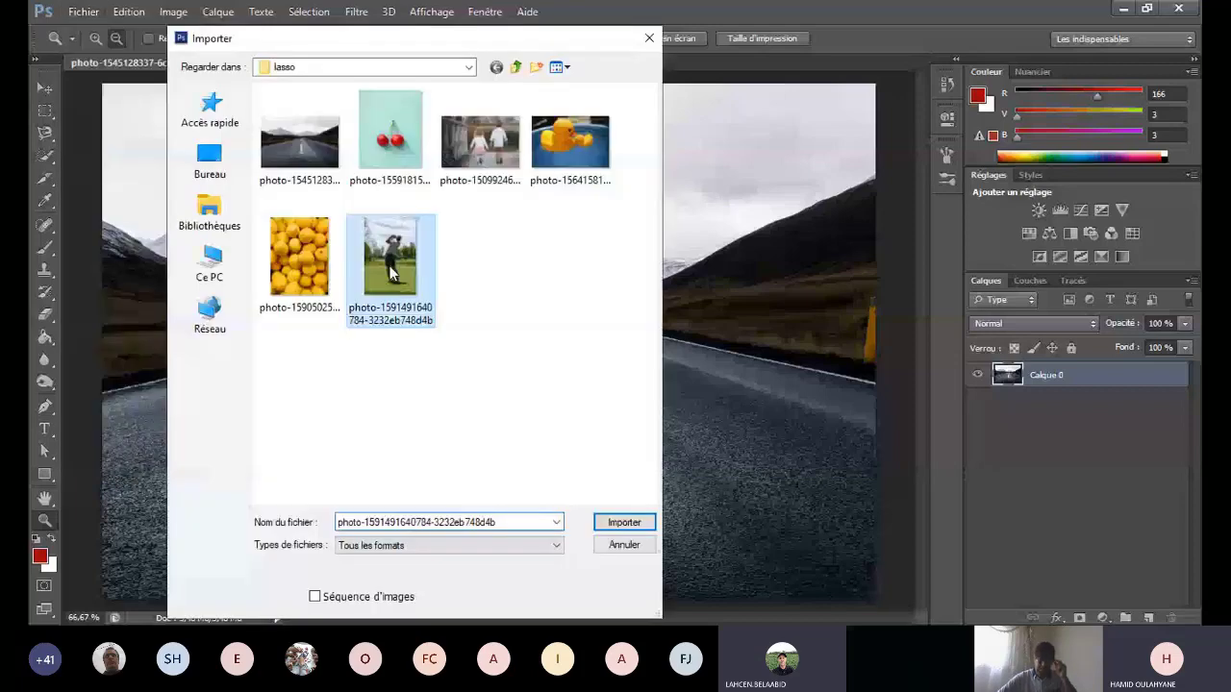
{"action": "key", "text": "Escape"}
Step: Place the photo of the two children from the "lasso" folder over the road photo and commit it at 100% scale
{"action": "left_click", "coordinate": [85, 14]}
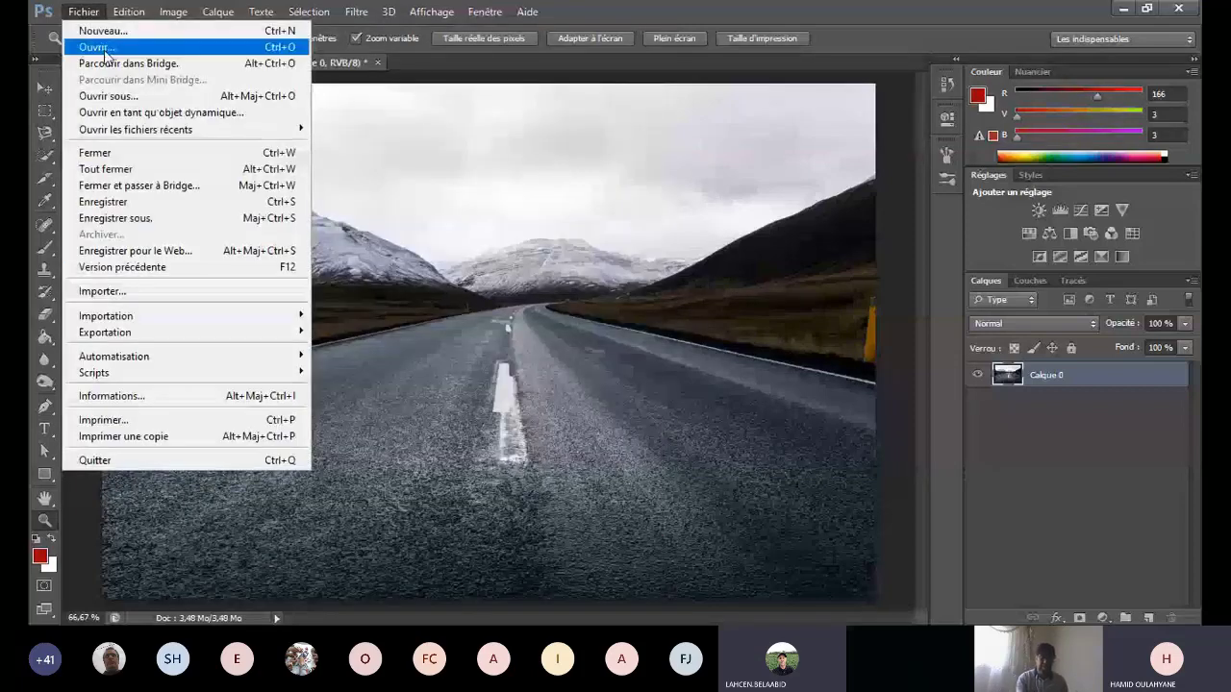
{"action": "left_click", "coordinate": [129, 269]}
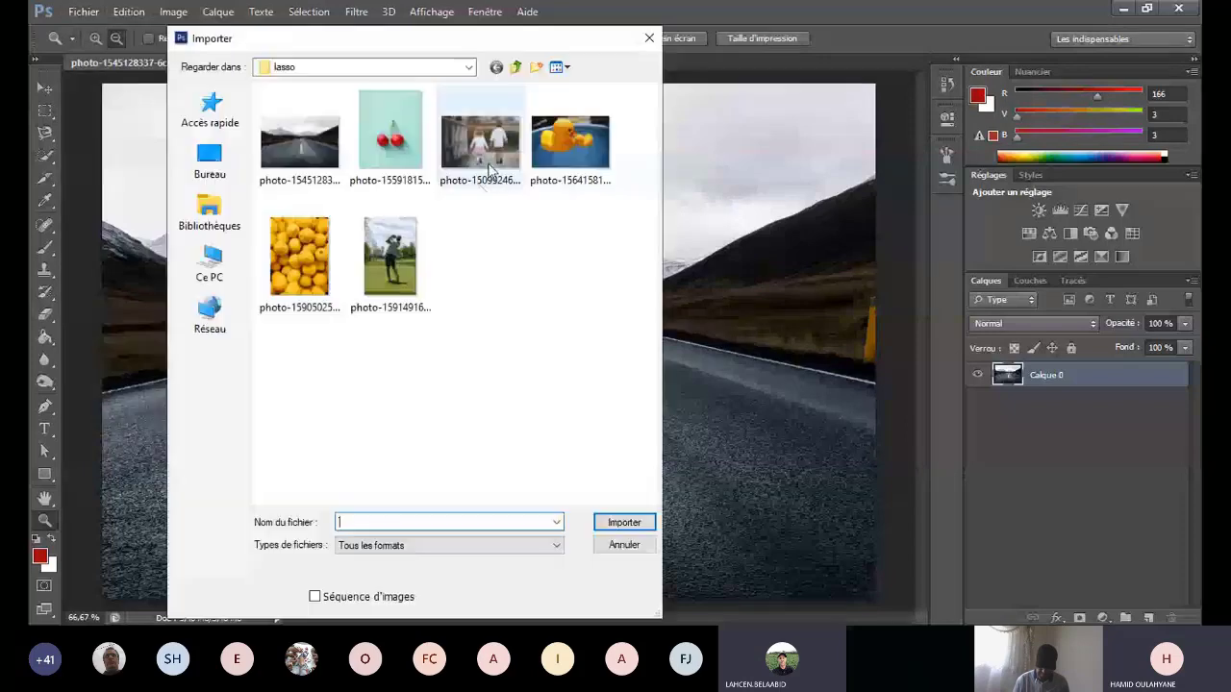
{"action": "double_click", "coordinate": [488, 177]}
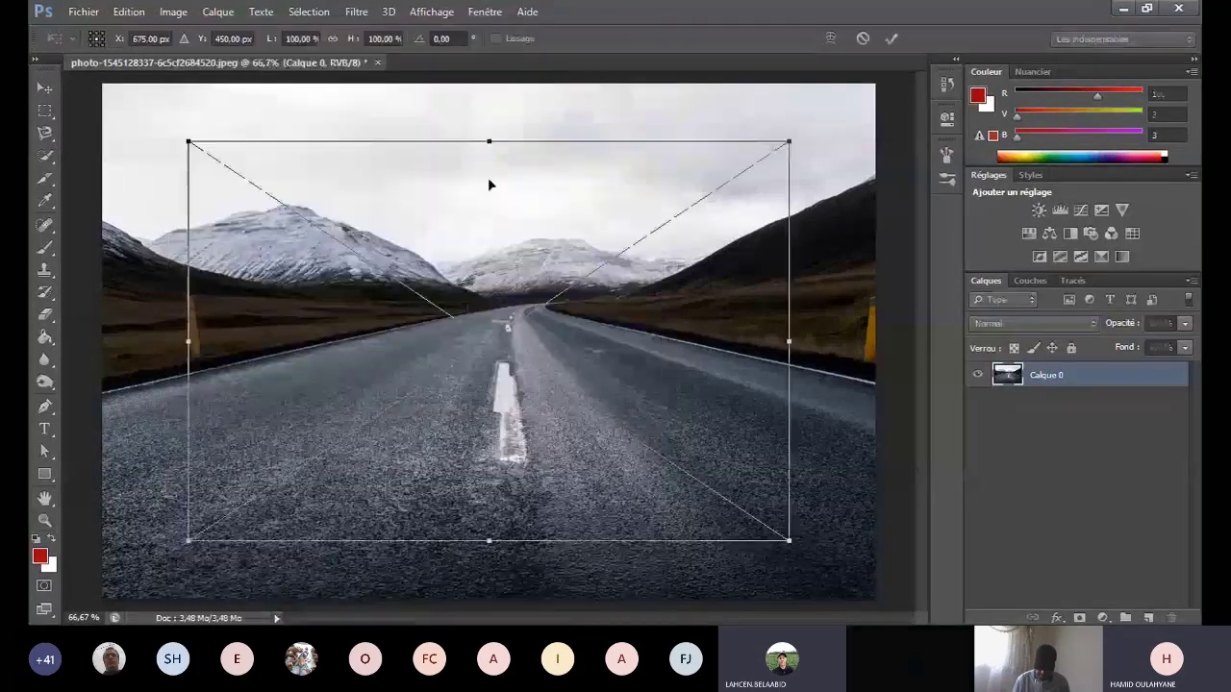
{"action": "key", "text": "Return"}
Step: Trace the girl's outline with the Magnetic Lasso from her hair down the left arm and skirt, removing the misplaced points below the hem
{"action": "key", "text": "z"}
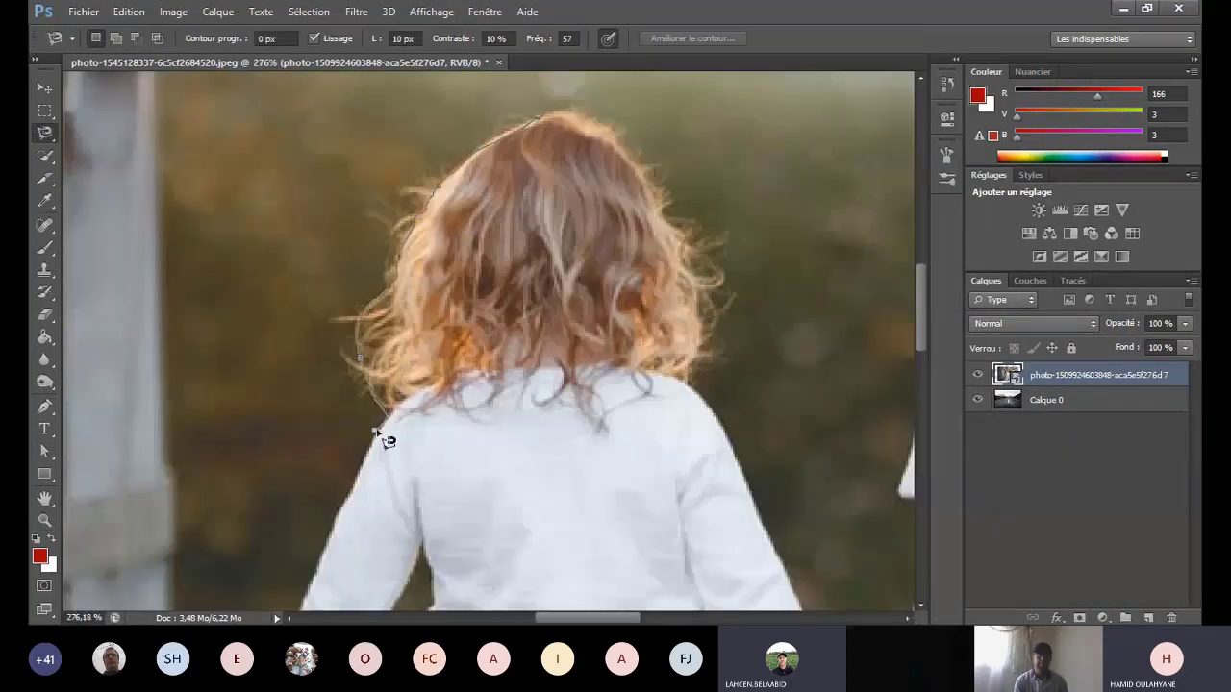
{"action": "mouse_move", "coordinate": [383, 437]}
{"action": "left_mouse_down"}
{"action": "mouse_move", "coordinate": [306, 611]}
{"action": "mouse_move", "coordinate": [284, 611]}
{"action": "left_mouse_up"}
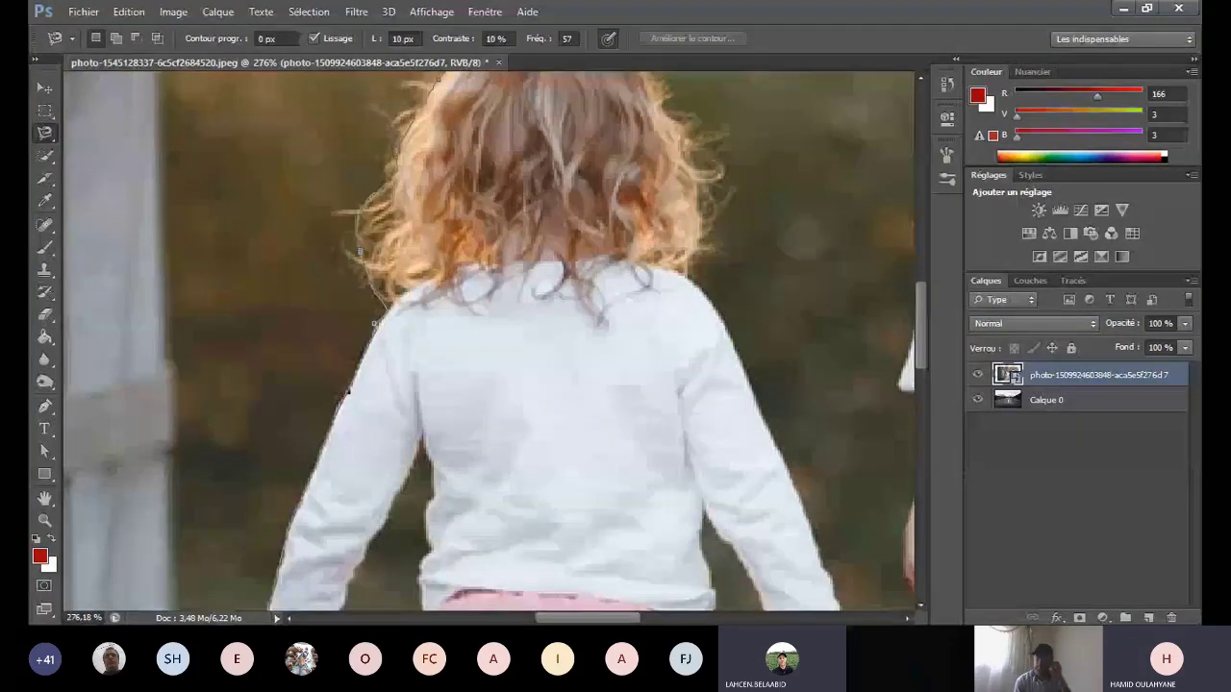
{"action": "scroll", "coordinate": [490, 337], "scroll_direction": "down", "scroll_amount": 2}
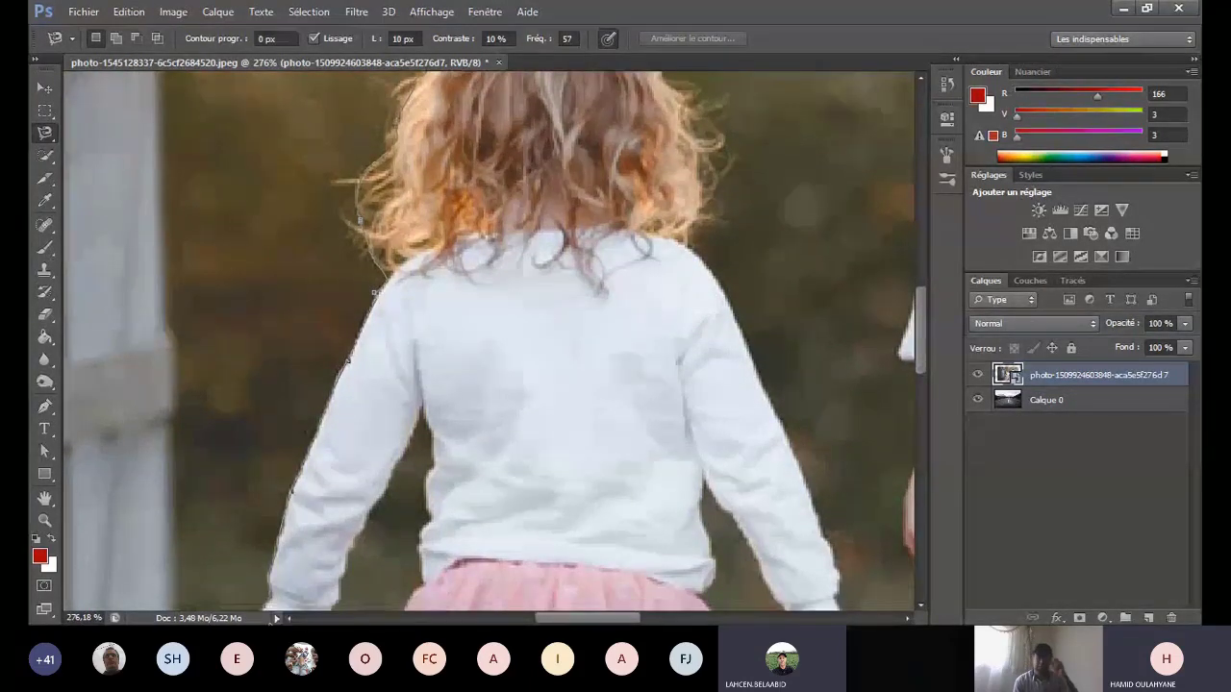
{"action": "scroll", "coordinate": [491, 337], "scroll_direction": "down", "scroll_amount": 3}
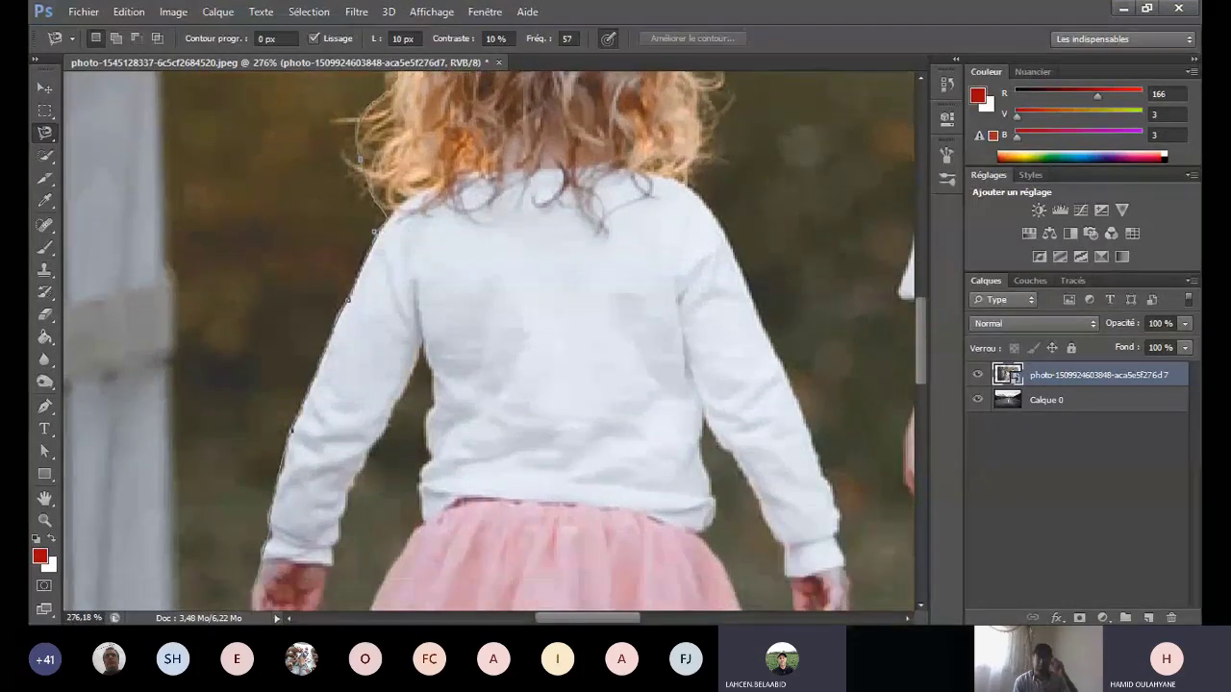
{"action": "scroll", "coordinate": [279, 596], "scroll_direction": "down", "scroll_amount": 3}
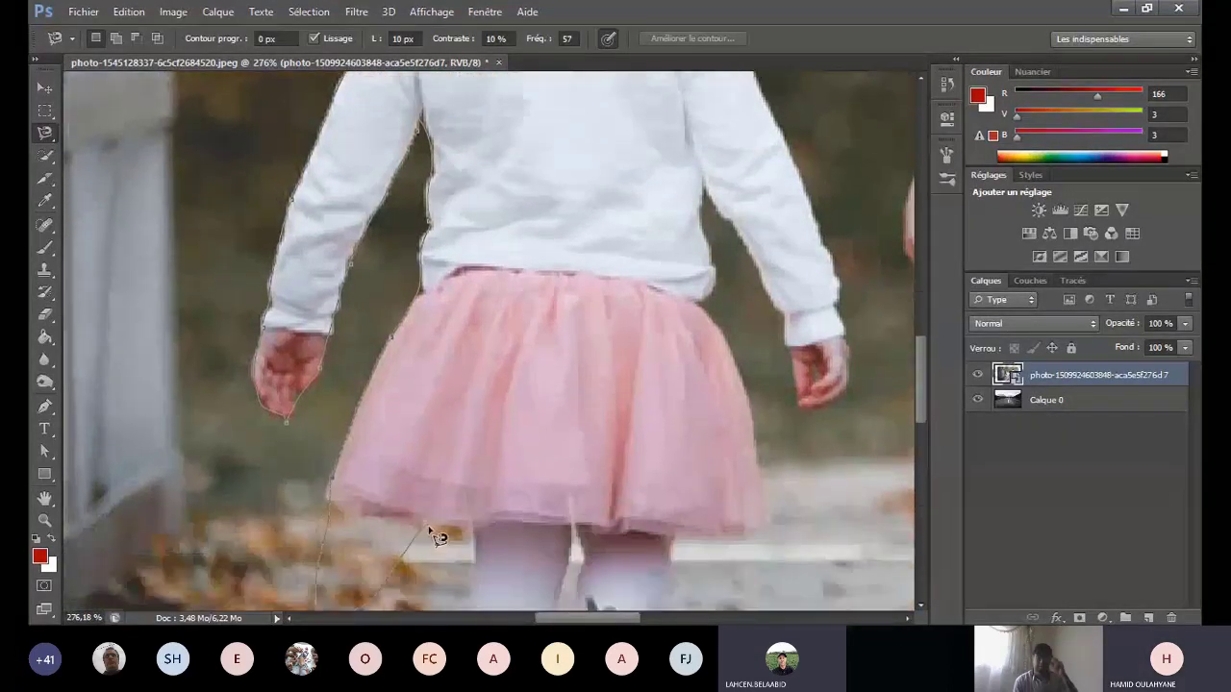
{"action": "key", "text": "BackSpace"}
{"action": "key", "text": "BackSpace"}
{"action": "key", "text": "BackSpace"}
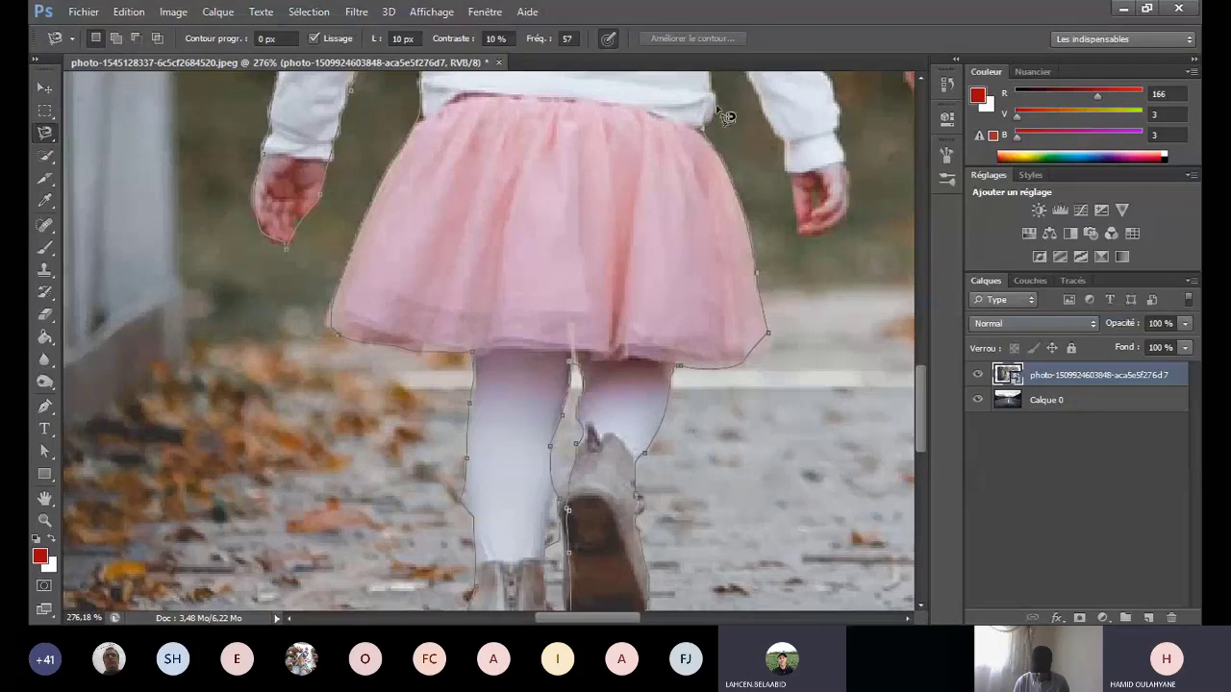
Step: Continue the Magnetic Lasso outline up the girl's right side and around her hair, closing the selection at the top of her head
{"action": "scroll", "coordinate": [726, 115], "scroll_direction": "up", "scroll_amount": 5}
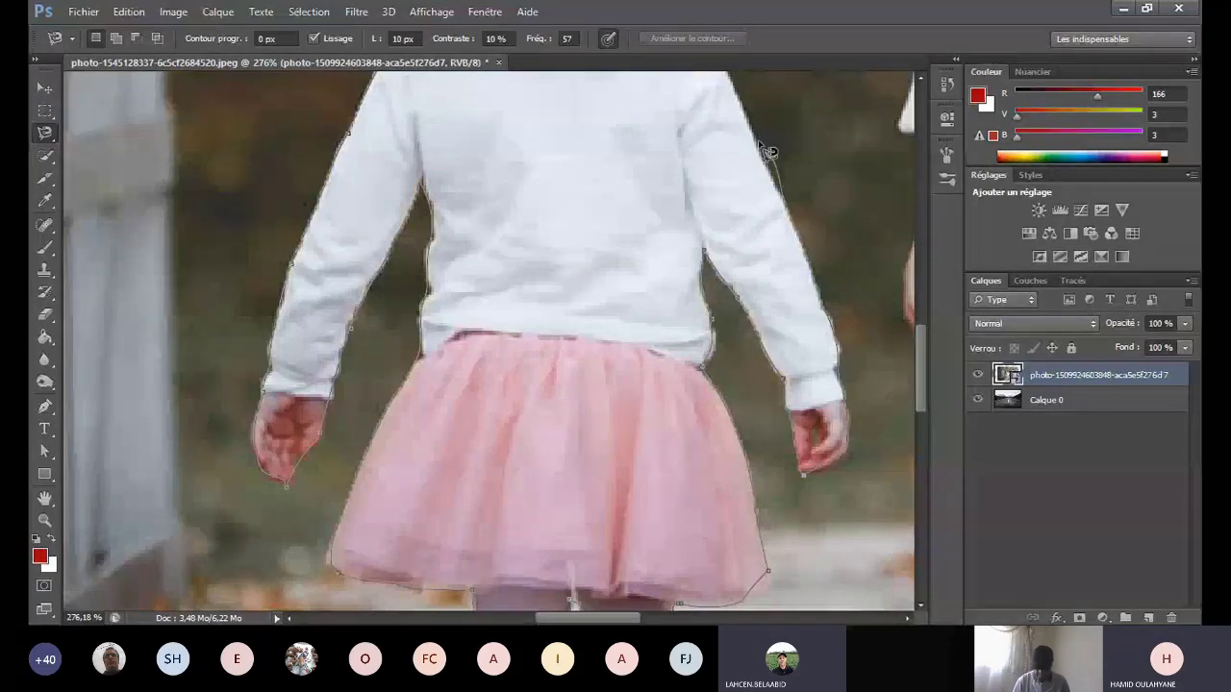
{"action": "scroll", "coordinate": [740, 106], "scroll_direction": "up", "scroll_amount": 3}
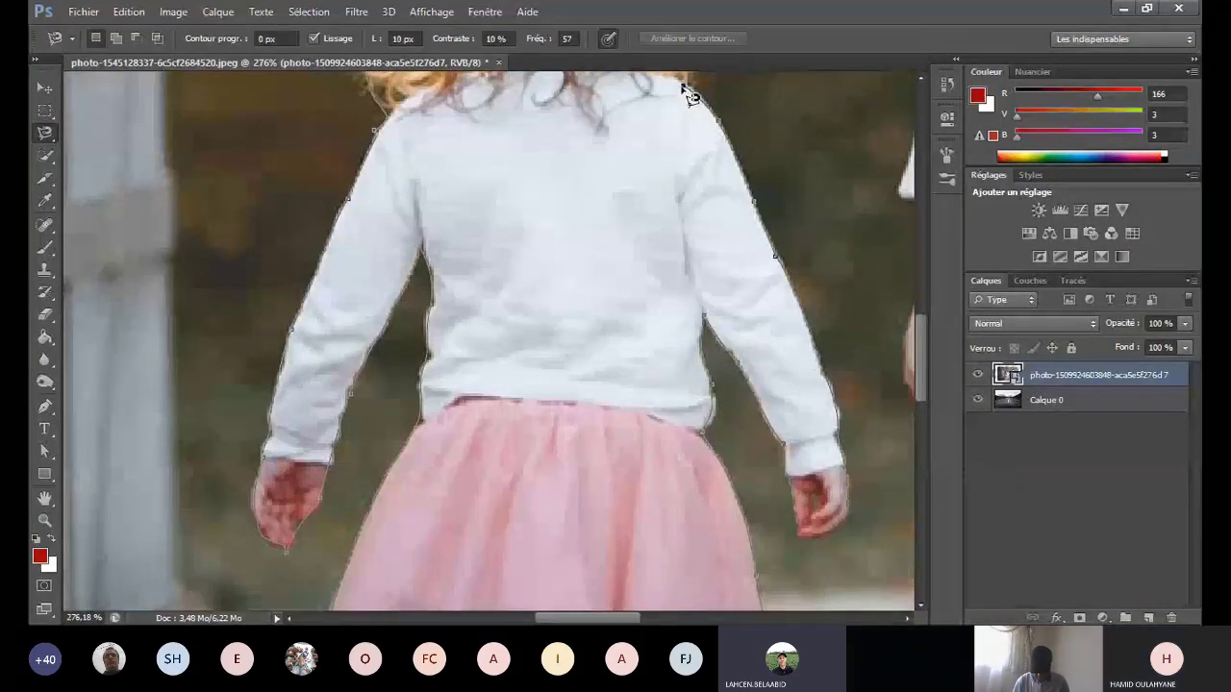
{"action": "scroll", "coordinate": [688, 91], "scroll_direction": "up", "scroll_amount": 1}
{"action": "scroll", "coordinate": [687, 77], "scroll_direction": "up", "scroll_amount": 2}
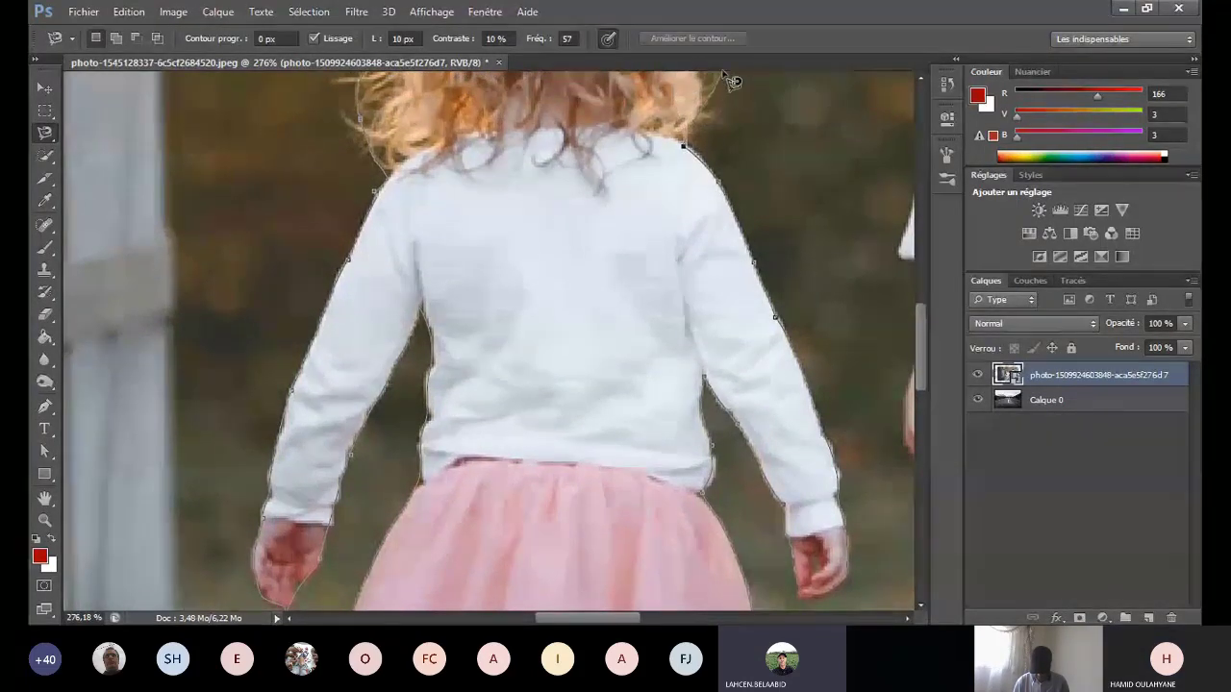
{"action": "scroll", "coordinate": [731, 81], "scroll_direction": "up", "scroll_amount": 2}
{"action": "scroll", "coordinate": [728, 73], "scroll_direction": "up", "scroll_amount": 1}
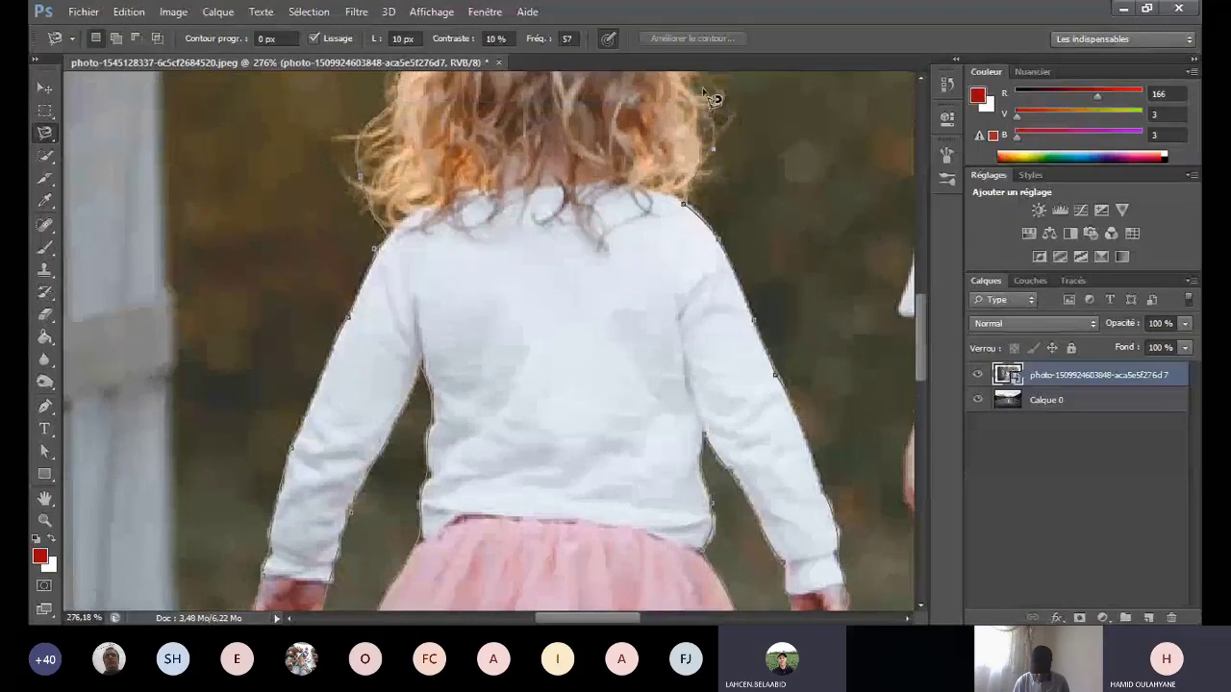
{"action": "scroll", "coordinate": [708, 79], "scroll_direction": "up", "scroll_amount": 2}
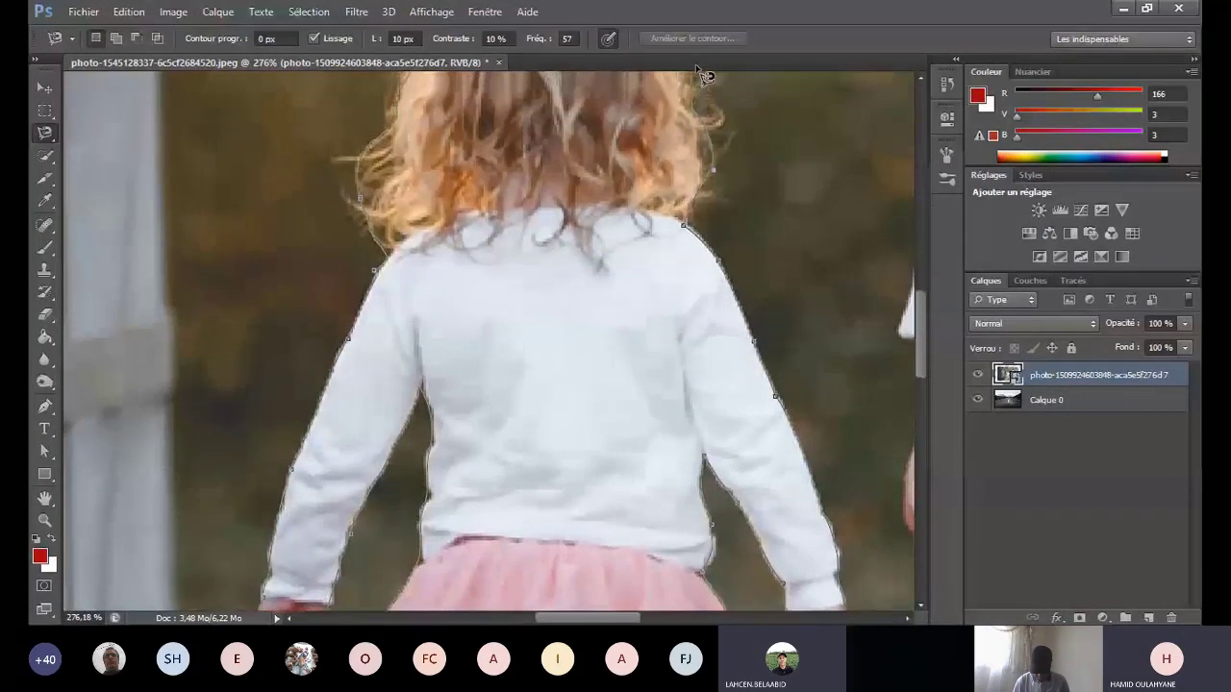
{"action": "scroll", "coordinate": [705, 75], "scroll_direction": "up", "scroll_amount": 1}
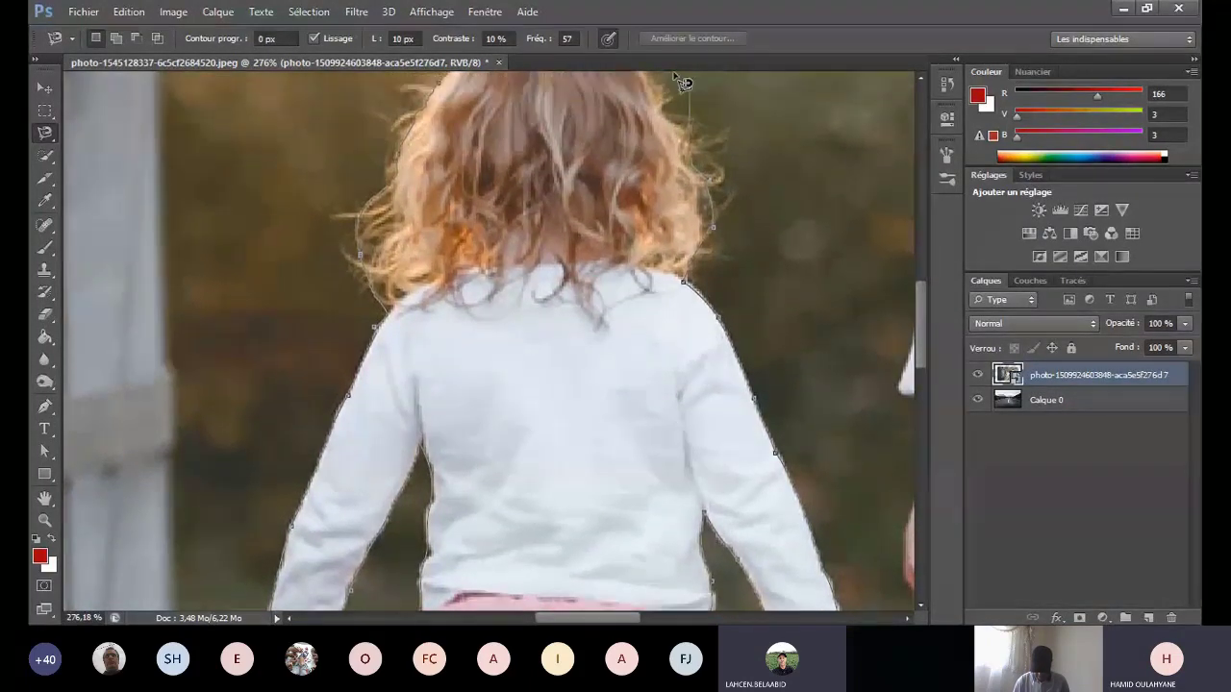
{"action": "scroll", "coordinate": [684, 82], "scroll_direction": "up", "scroll_amount": 2}
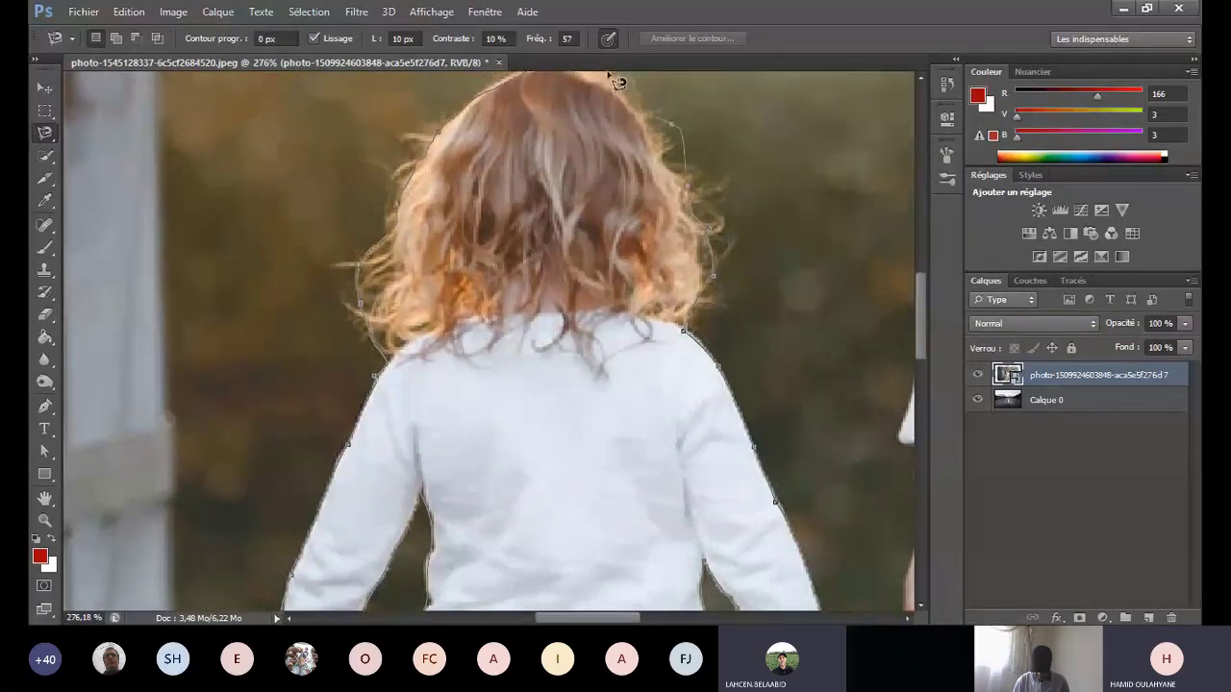
{"action": "scroll", "coordinate": [596, 83], "scroll_direction": "up", "scroll_amount": 1}
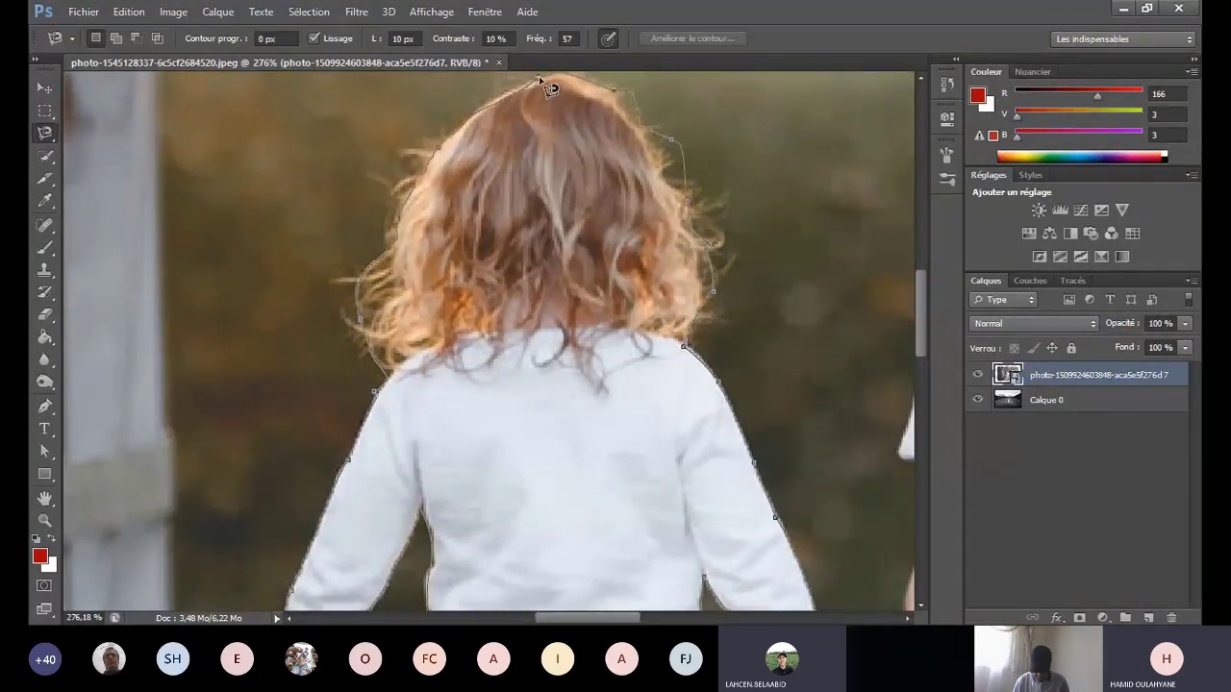
{"action": "left_click", "coordinate": [542, 82]}
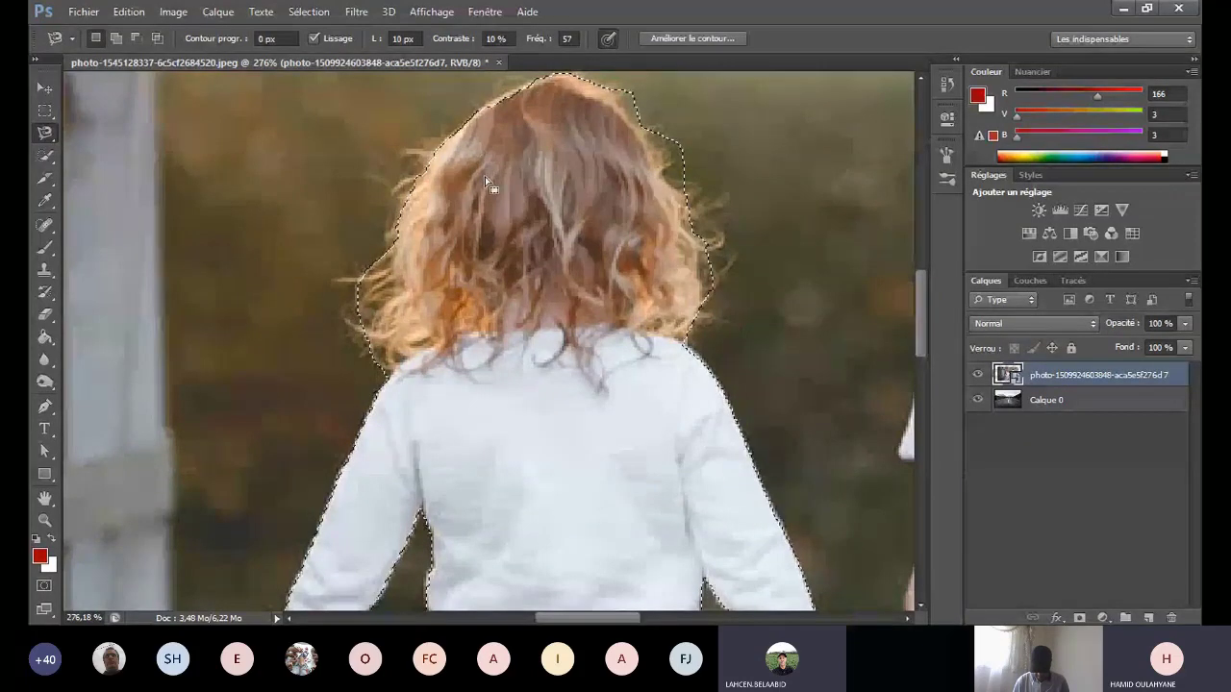
Step: Rasterize the children's photo layer and move the selected girl to the canvas's left edge, then deselect
{"action": "left_click", "coordinate": [39, 88]}
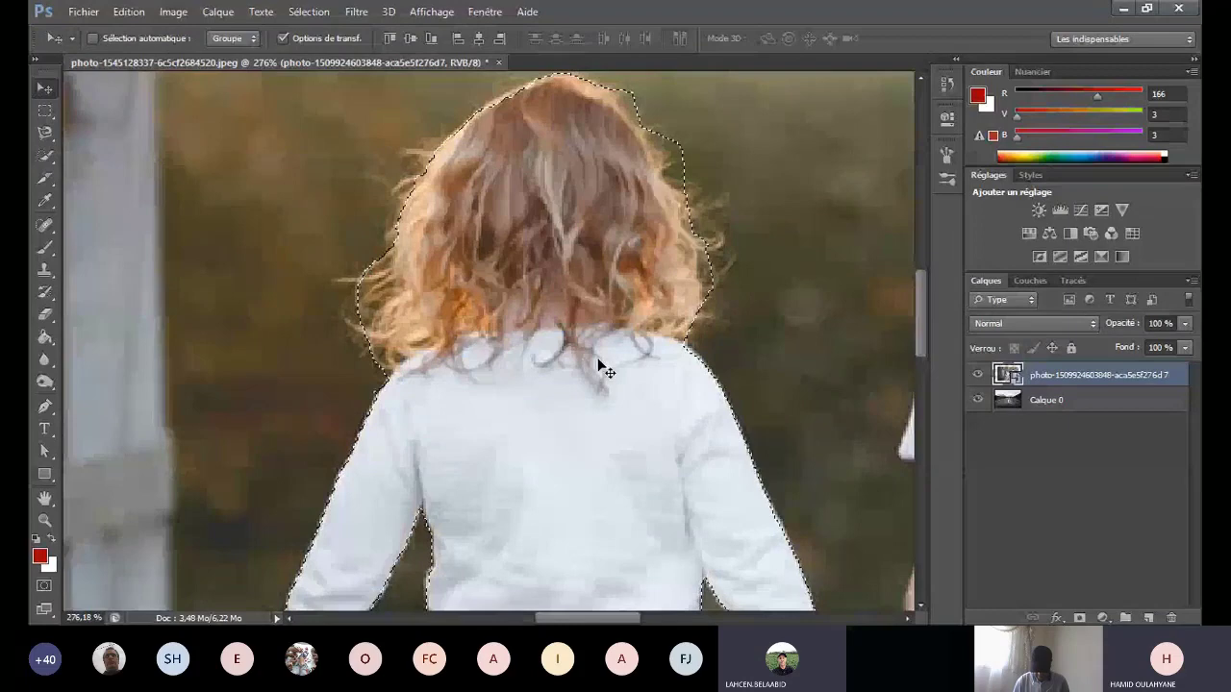
{"action": "right_click", "coordinate": [1174, 377]}
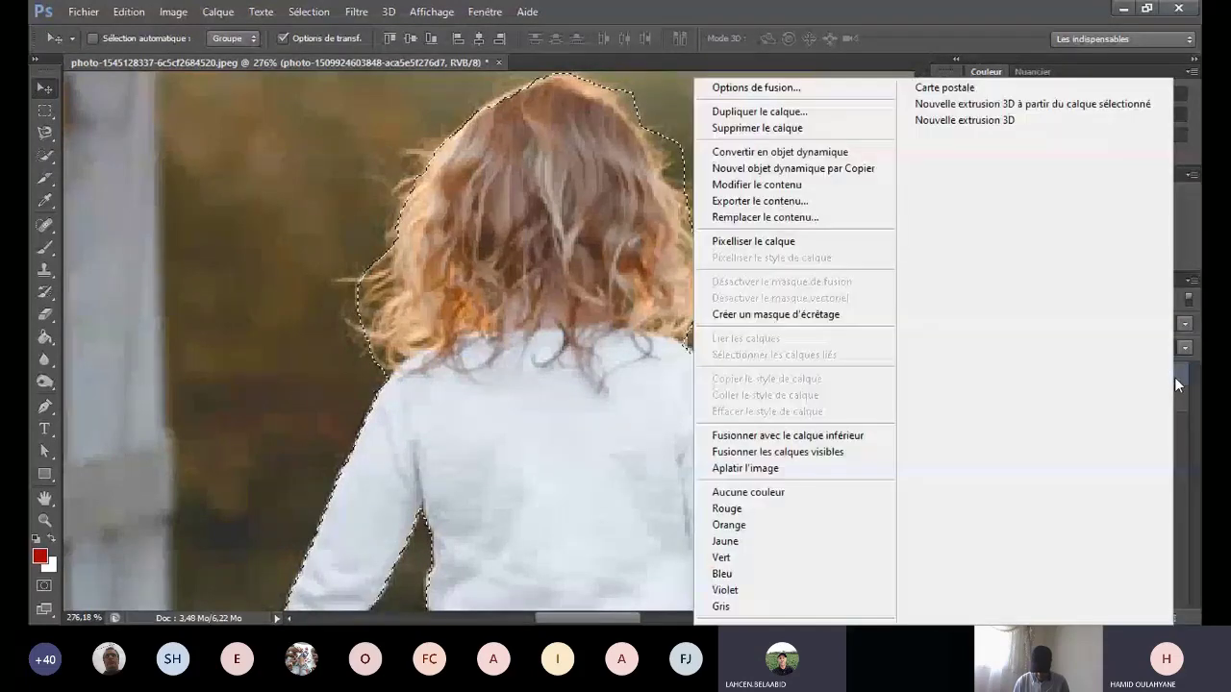
{"action": "key", "text": "Escape"}
{"action": "key", "text": "Delete"}
{"action": "key", "text": "ctrl+d"}
{"action": "key", "text": "ctrl+0"}
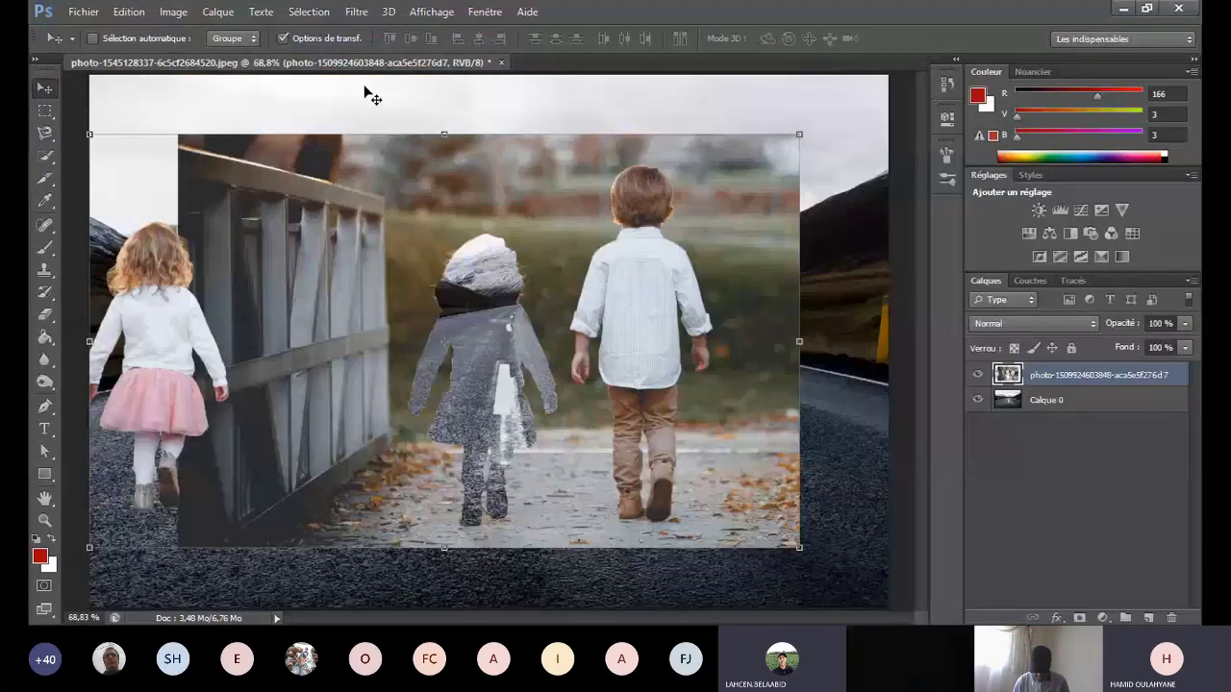
Step: Undo the deselection and copy the selected girl onto a new layer
{"action": "left_click", "coordinate": [128, 11]}
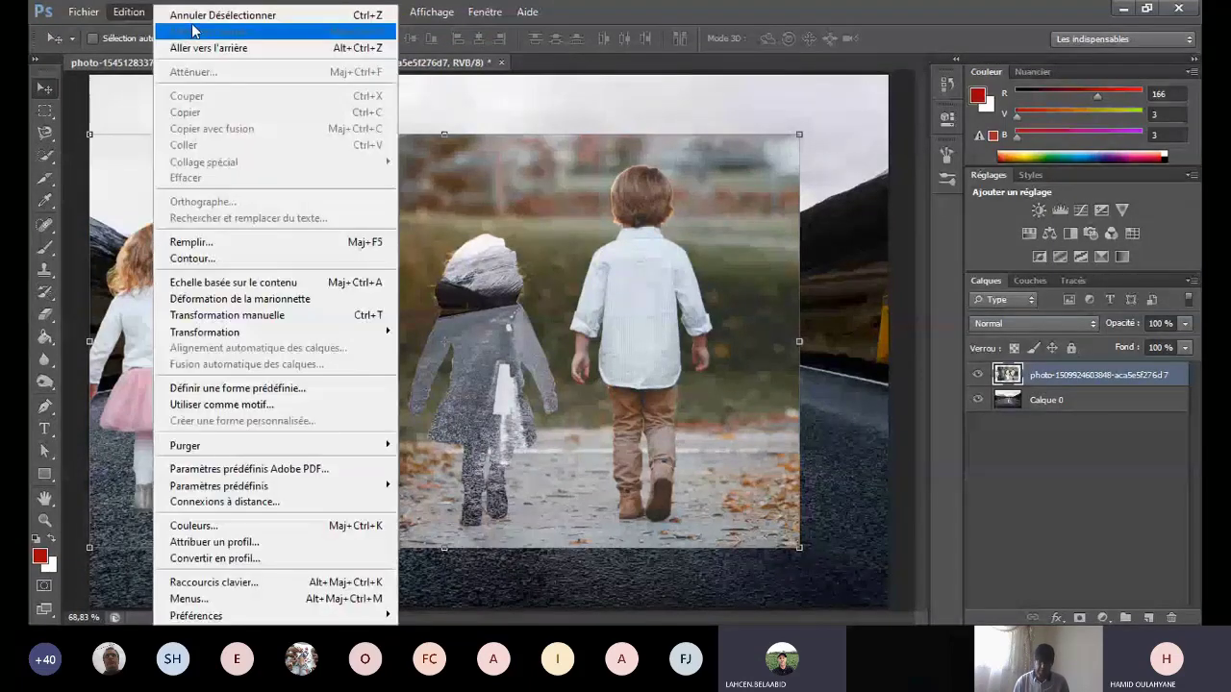
{"action": "left_click", "coordinate": [233, 17]}
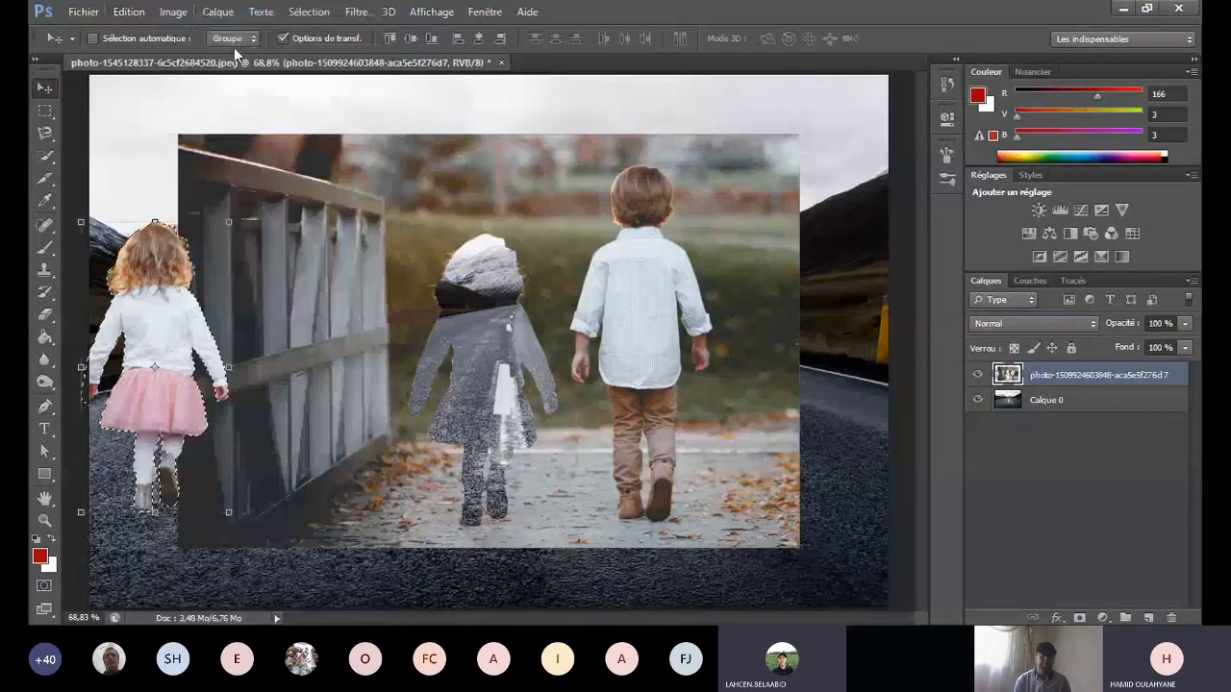
{"action": "left_click", "coordinate": [223, 12]}
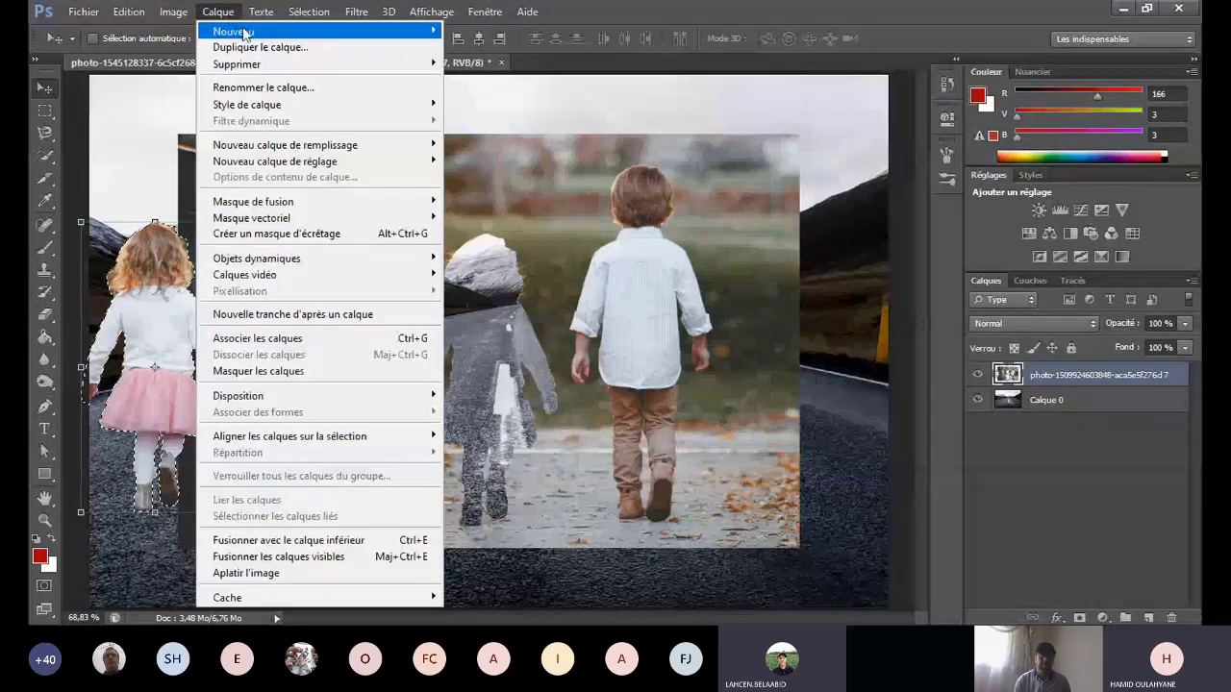
{"action": "mouse_move", "coordinate": [244, 34]}
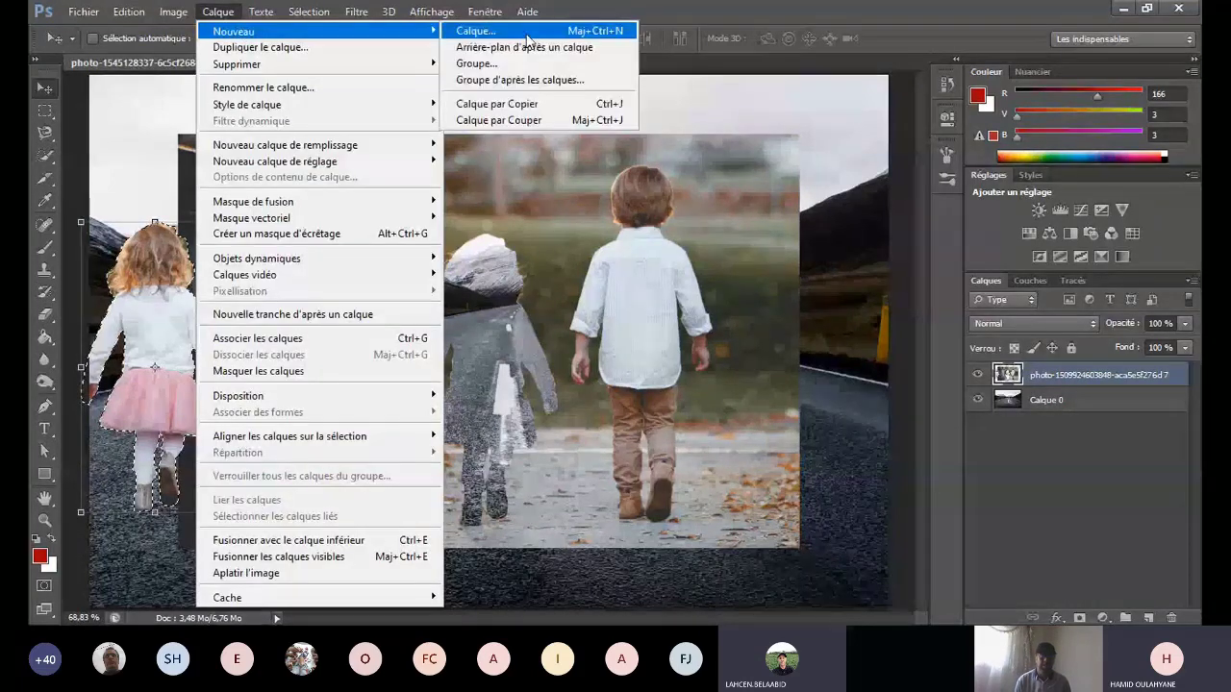
{"action": "left_click", "coordinate": [537, 103]}
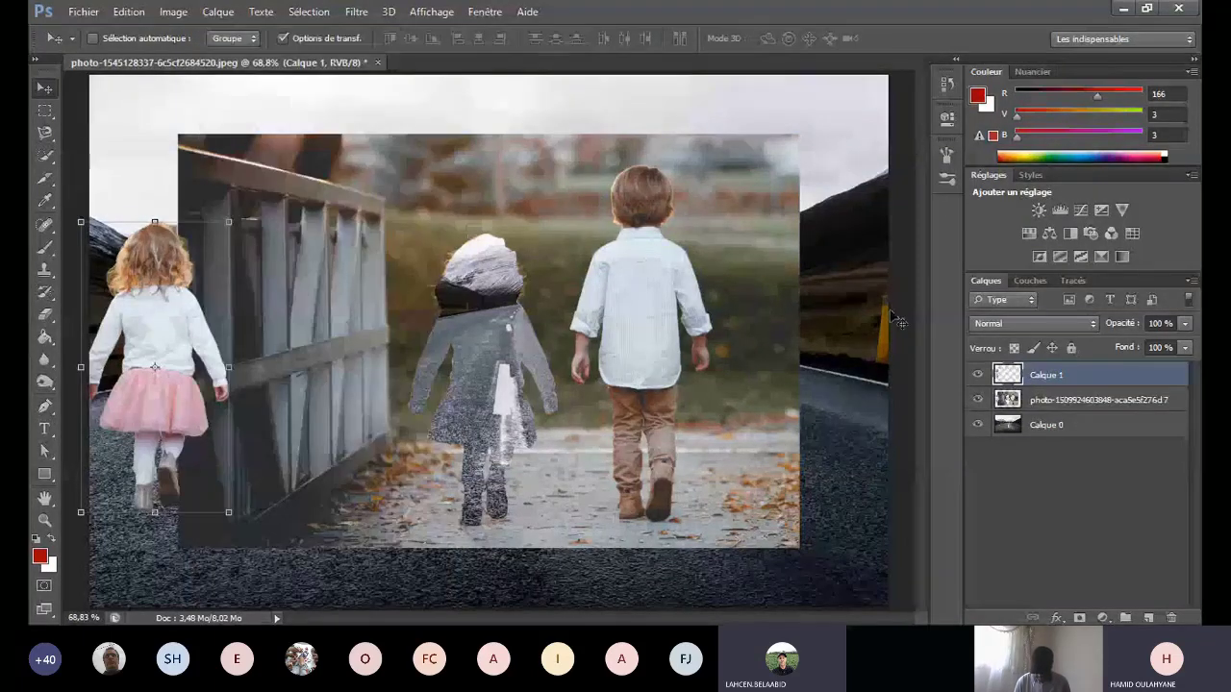
Step: Hide the children's photo layer and move the girl on Calque 1 to the middle of the road
{"action": "left_click", "coordinate": [1084, 410]}
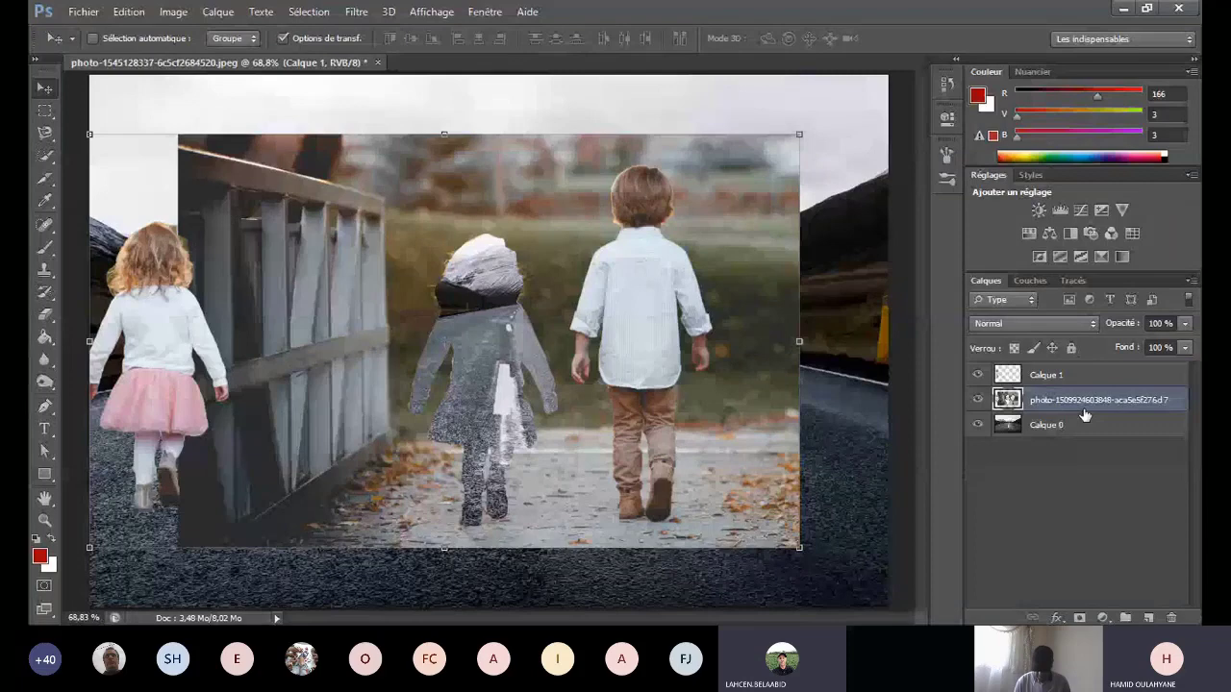
{"action": "left_click", "coordinate": [978, 399]}
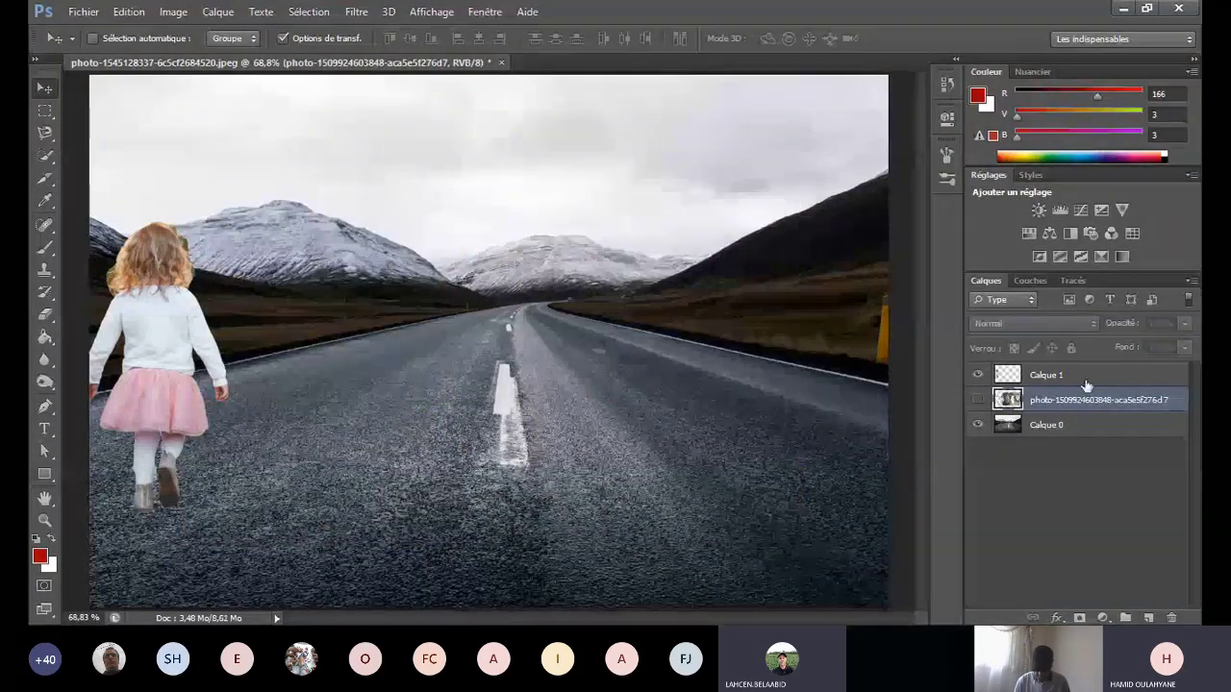
{"action": "left_click", "coordinate": [1077, 377]}
{"action": "left_click_drag", "start_coordinate": [141, 354], "coordinate": [510, 358]}
Step: Scale the girl down and reposition her on the left part of the road, then commit the transformation
{"action": "key", "text": "ctrl+t"}
{"action": "left_click_drag", "start_coordinate": [599, 231], "coordinate": [571, 317]}
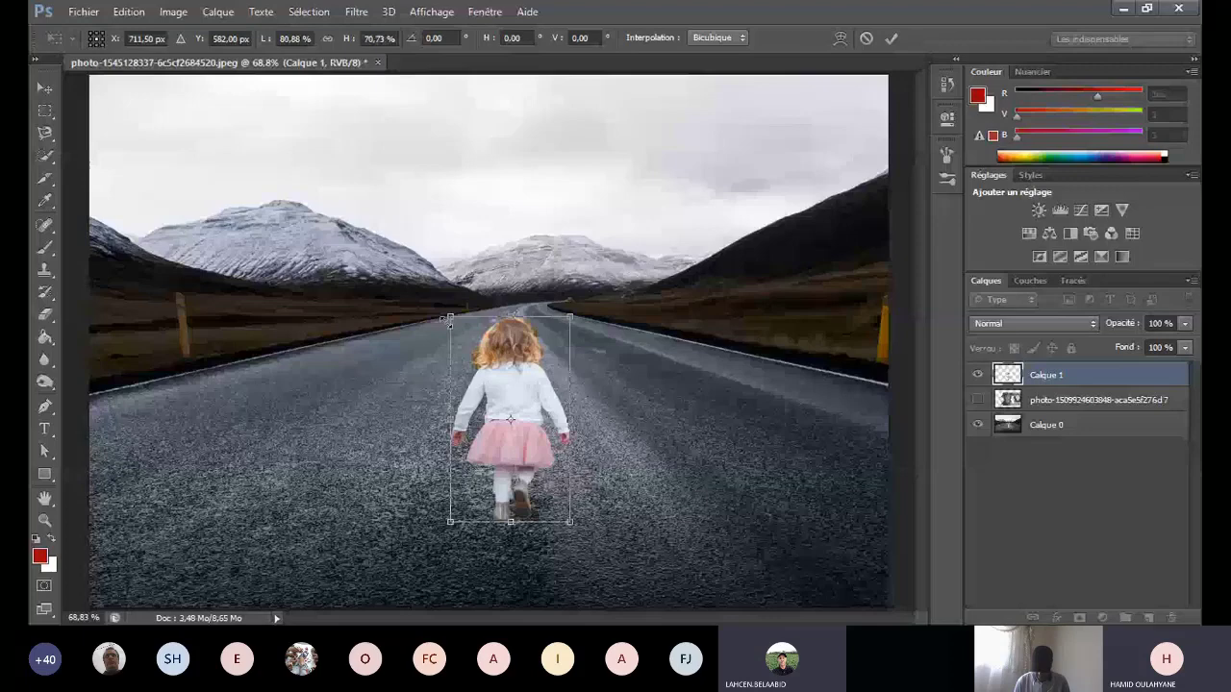
{"action": "left_click_drag", "start_coordinate": [450, 319], "coordinate": [348, 310]}
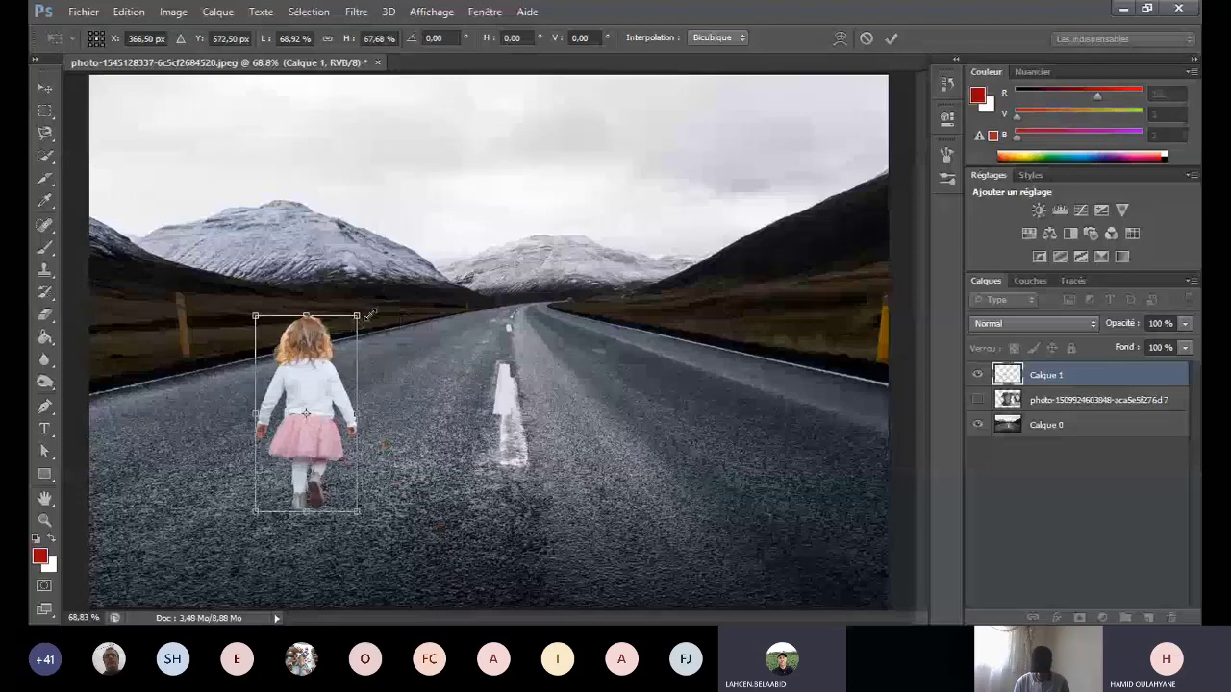
{"action": "left_click_drag", "start_coordinate": [357, 316], "coordinate": [352, 333]}
{"action": "key", "text": "Return"}
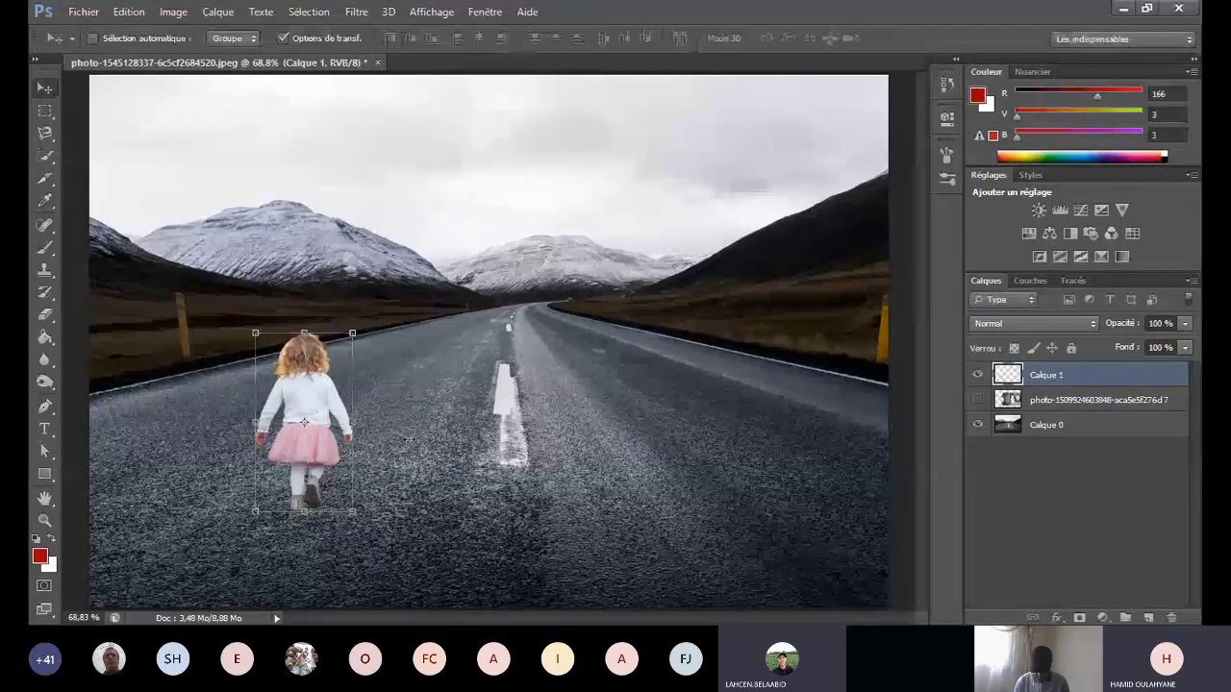
Step: Move the girl back to the road's centre line and enlarge her to about 133% wide and 127% high
{"action": "left_click_drag", "start_coordinate": [410, 366], "coordinate": [519, 435]}
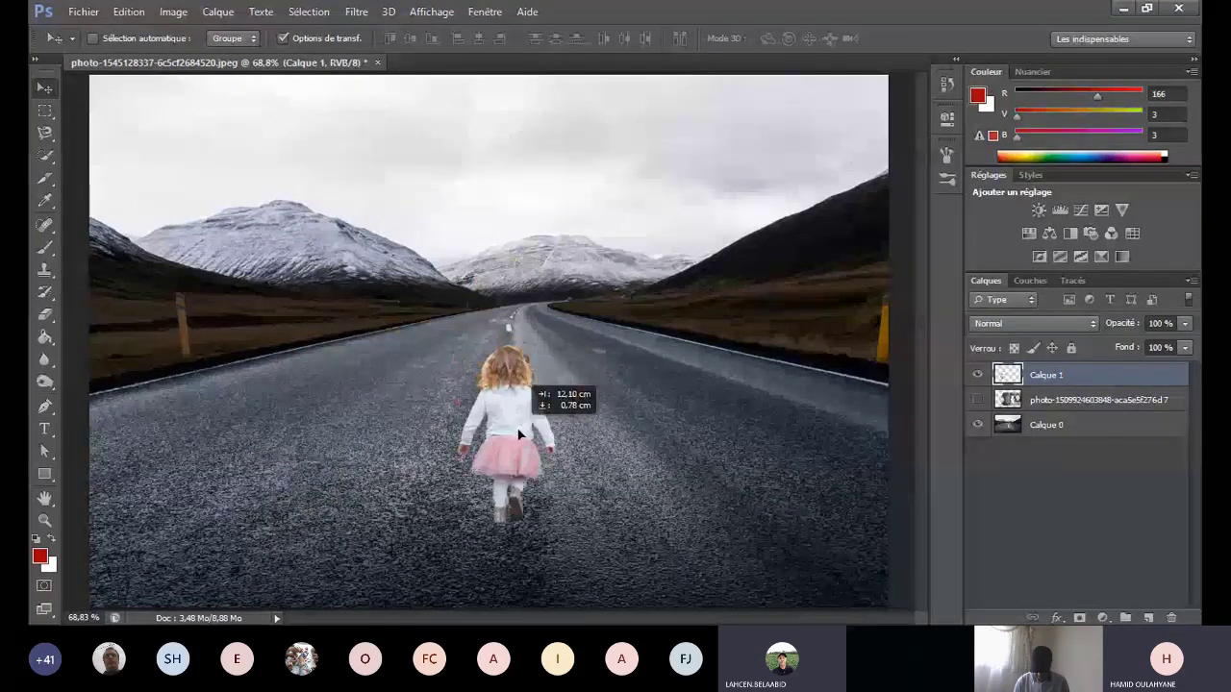
{"action": "key", "text": "ctrl+t"}
{"action": "left_click_drag", "start_coordinate": [560, 363], "coordinate": [592, 314]}
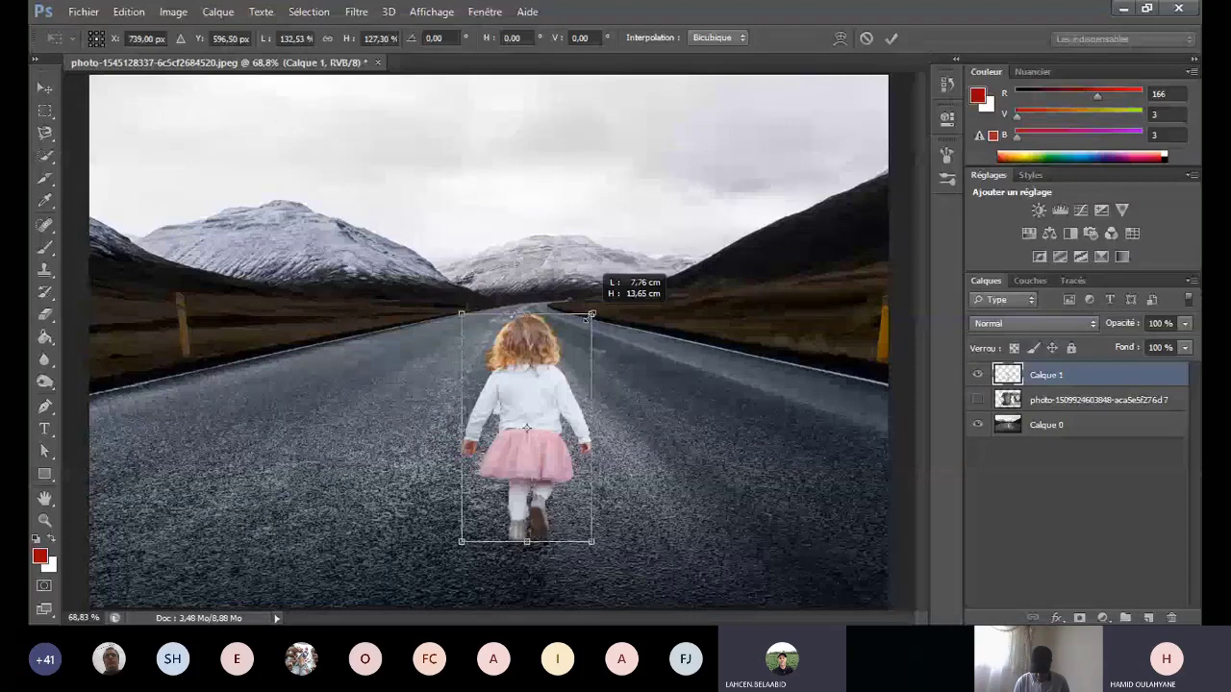
{"action": "key", "text": "Return"}
Step: Shift the girl lower on the road and enlarge her to about 116% wide and 113% high
{"action": "left_click_drag", "start_coordinate": [725, 375], "coordinate": [710, 406]}
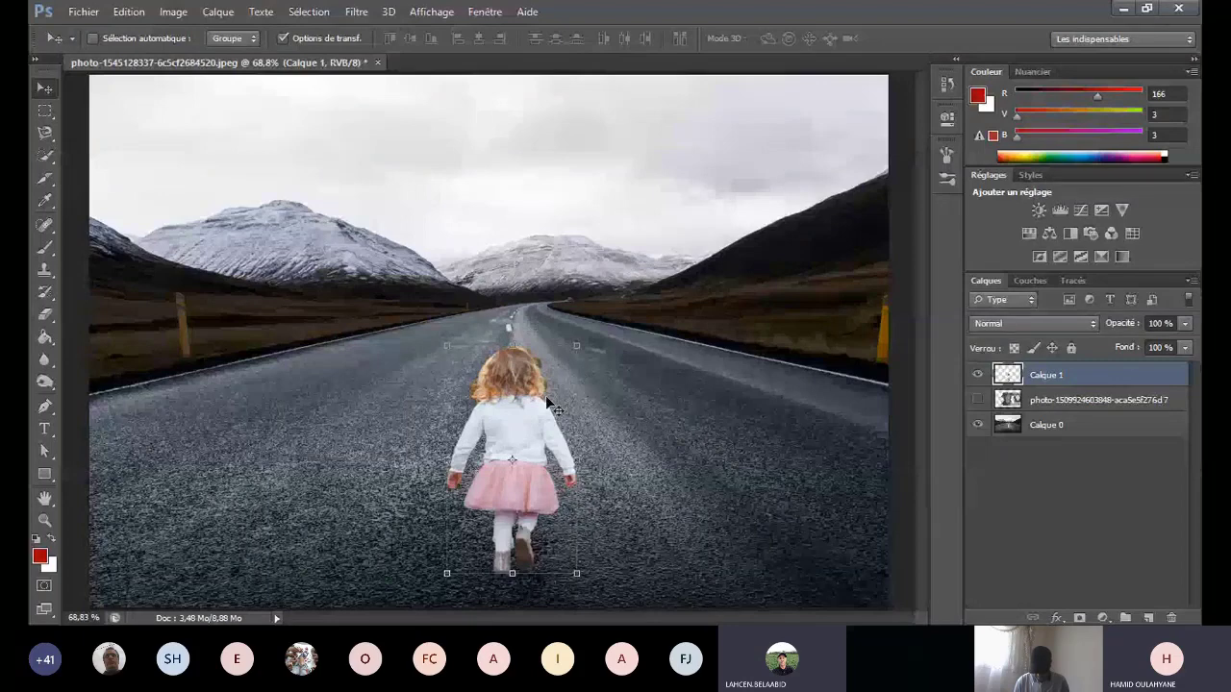
{"action": "key", "text": "ctrl+t"}
{"action": "left_click_drag", "start_coordinate": [577, 345], "coordinate": [597, 314]}
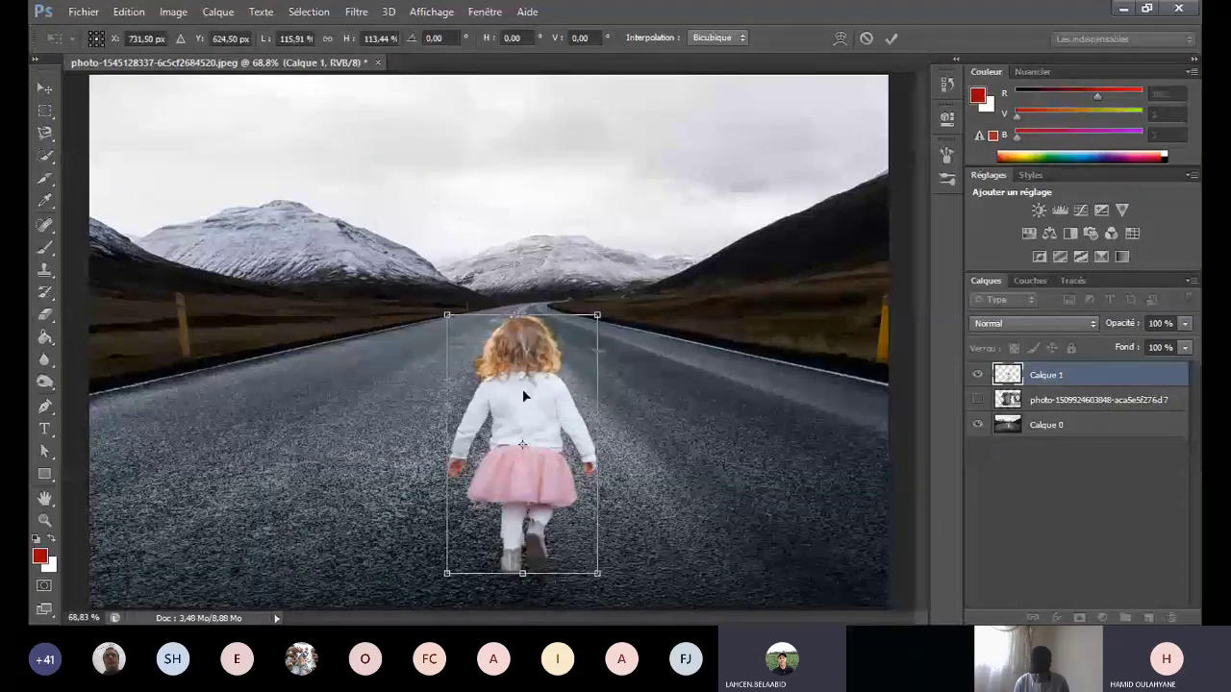
{"action": "key", "text": "Return"}
Step: Move Calque 0 to the top of the layer stack, then place Calque 1 back above it
{"action": "left_click", "coordinate": [1113, 425]}
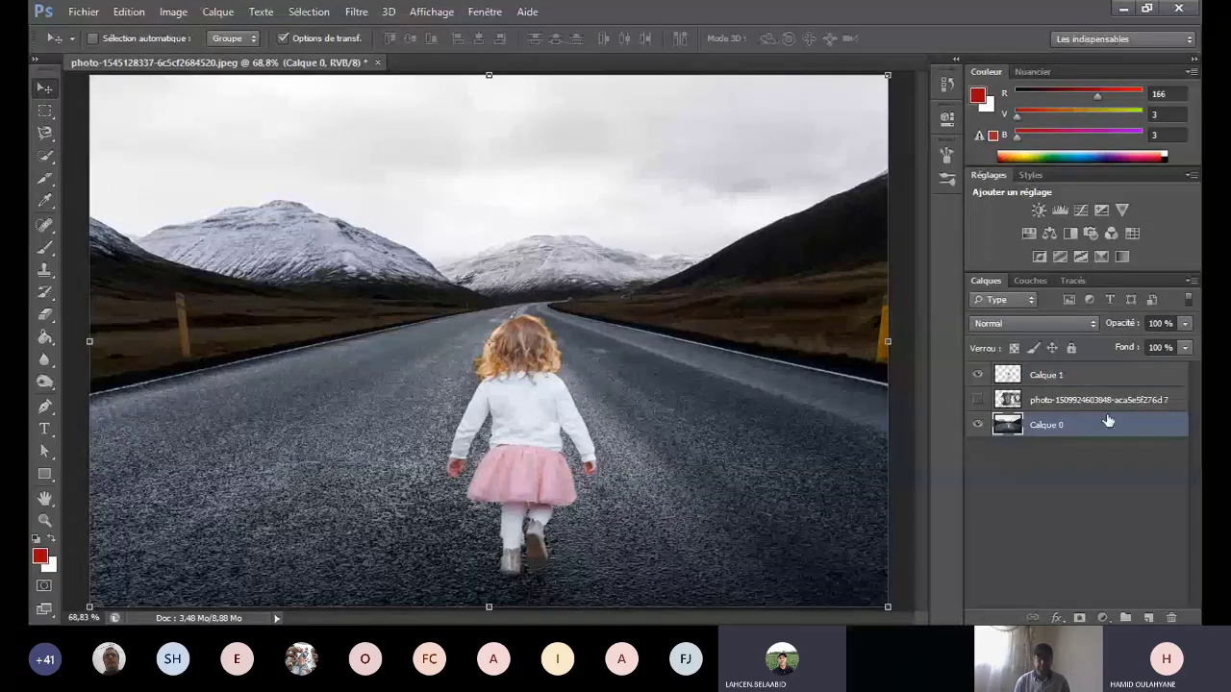
{"action": "left_click_drag", "start_coordinate": [1108, 421], "coordinate": [1105, 369]}
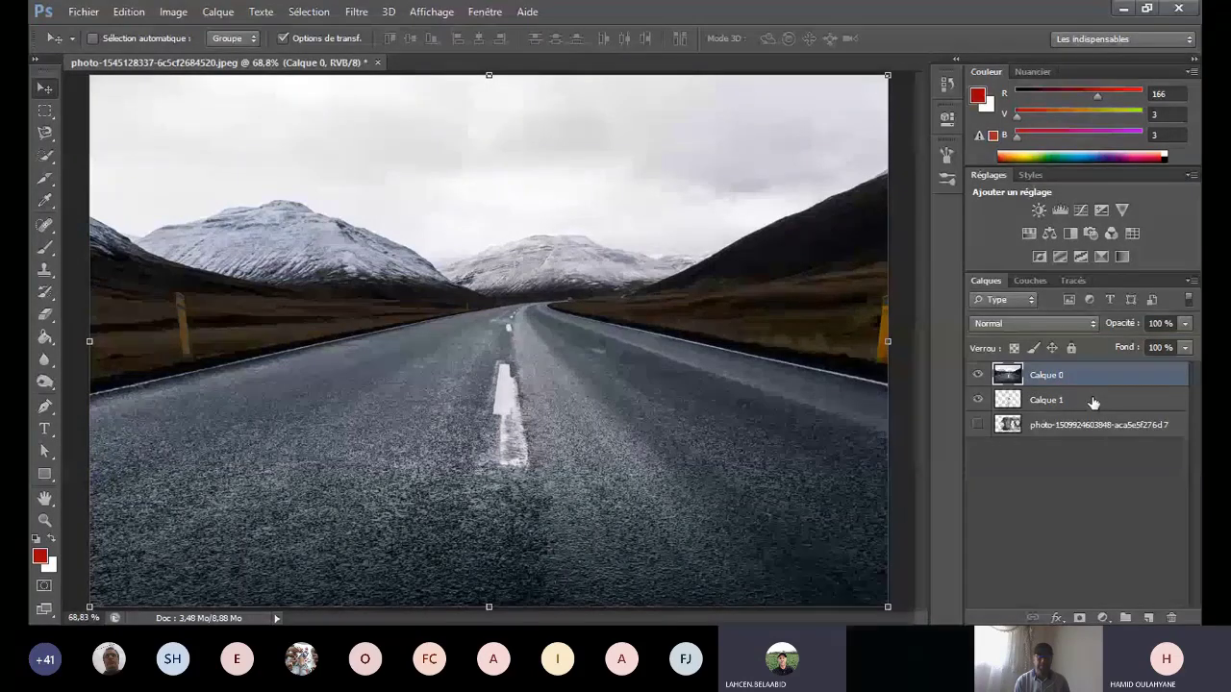
{"action": "left_click_drag", "start_coordinate": [1093, 402], "coordinate": [1094, 371]}
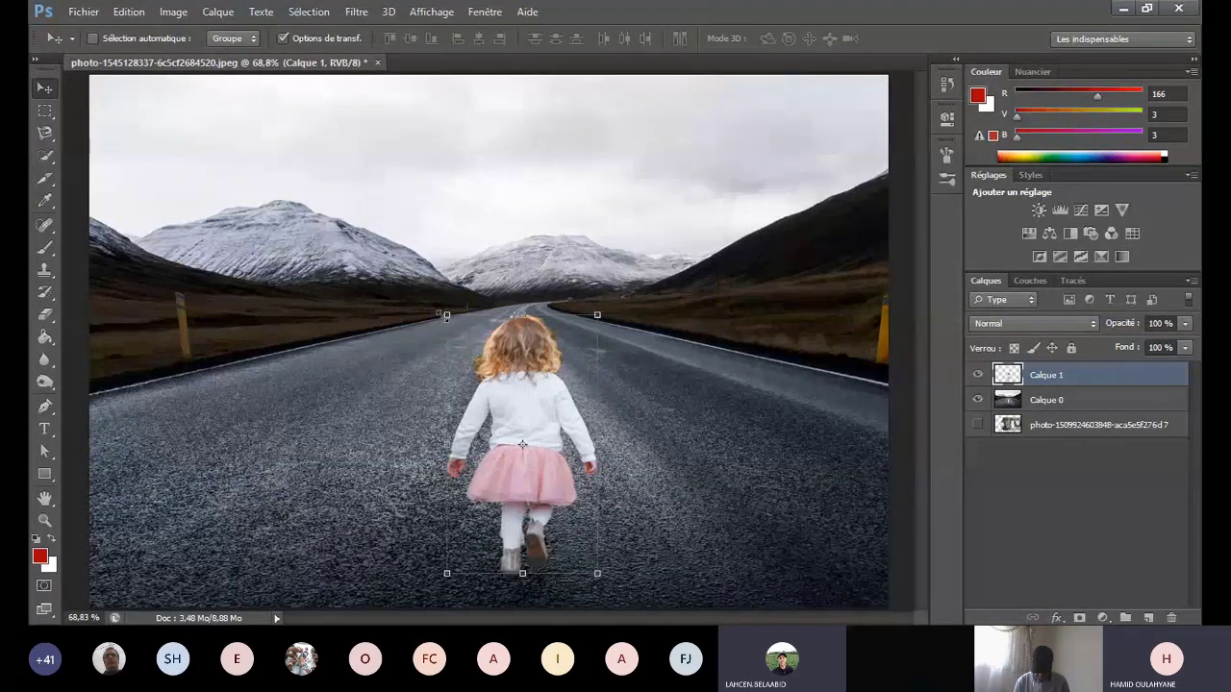
{"action": "left_click_drag", "start_coordinate": [445, 316], "coordinate": [450, 316]}
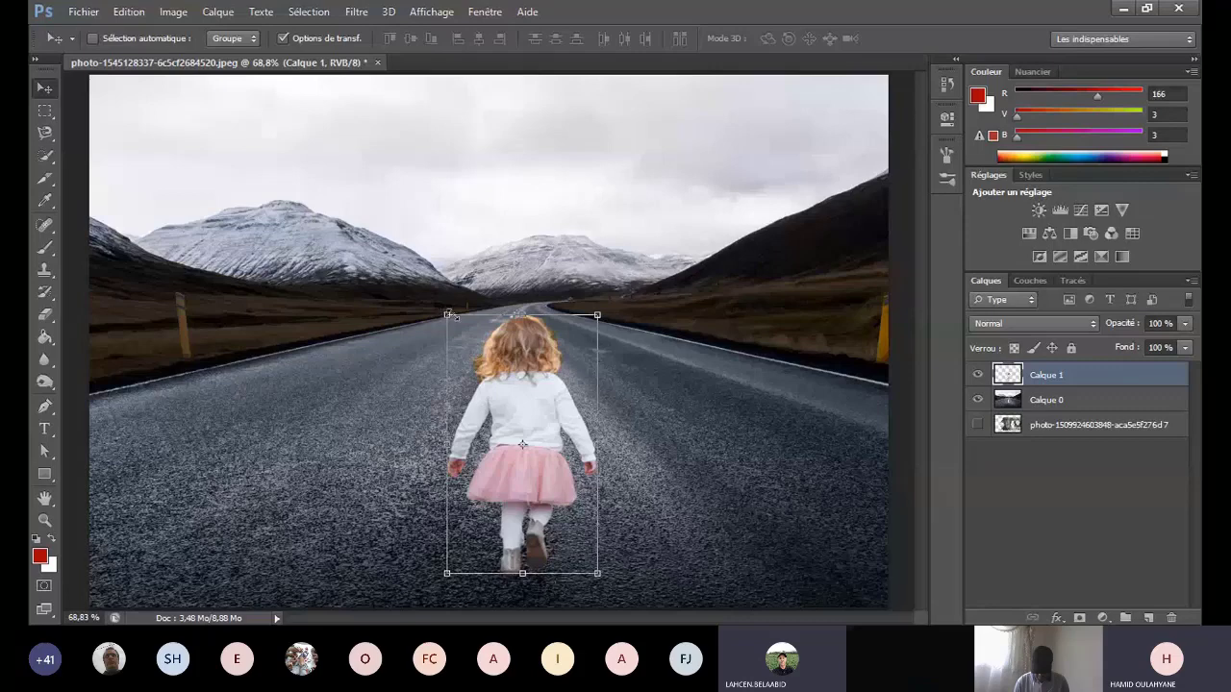
{"action": "left_click_drag", "start_coordinate": [448, 315], "coordinate": [469, 315]}
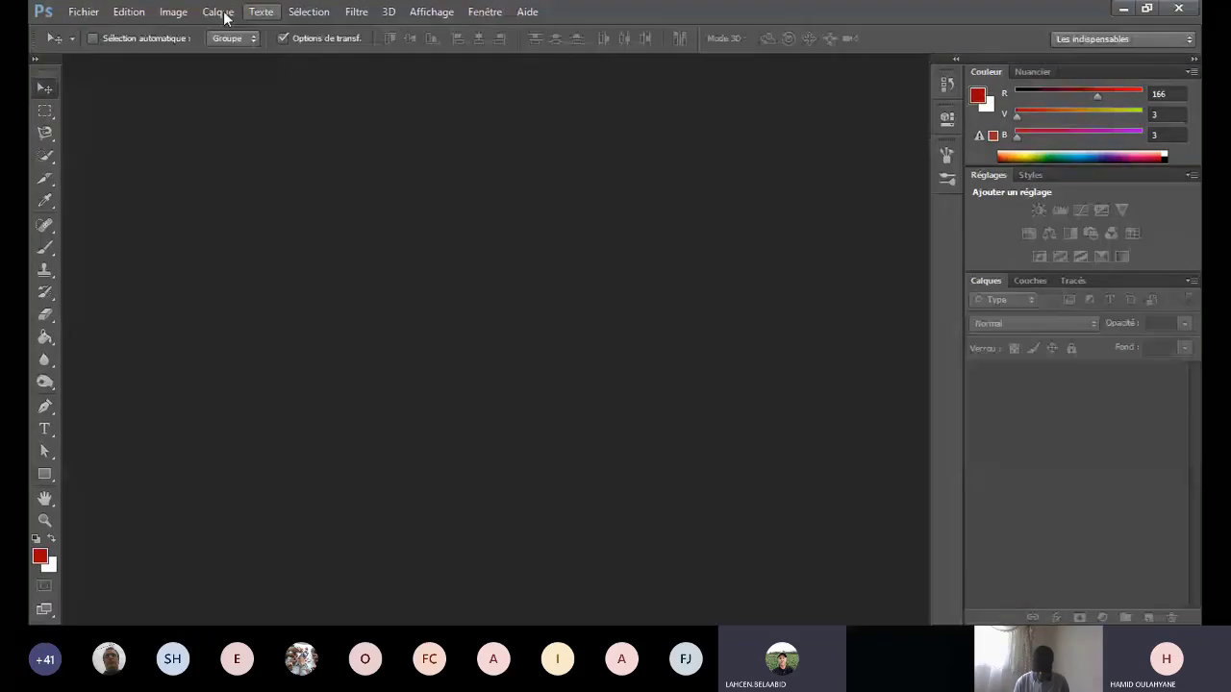
Step: Create a new A4 document from the international paper preset at 300 pixels/inch, in CMYK 8-bit with a white background
{"action": "left_click", "coordinate": [83, 11]}
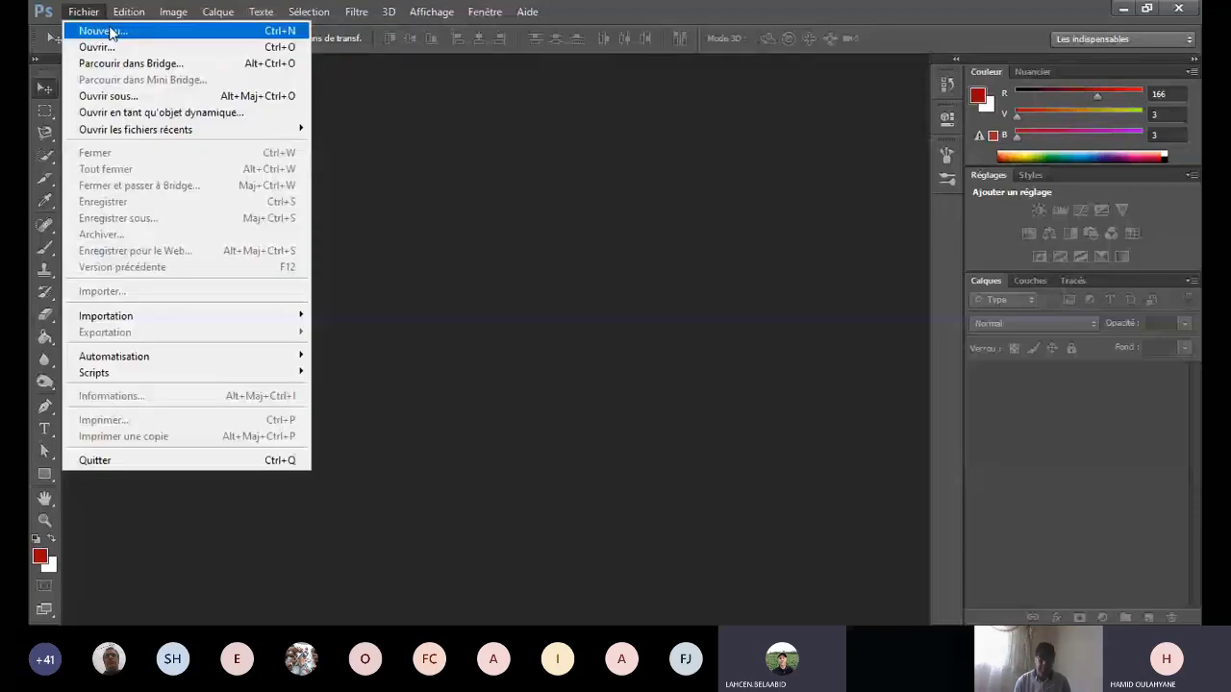
{"action": "left_click", "coordinate": [110, 32]}
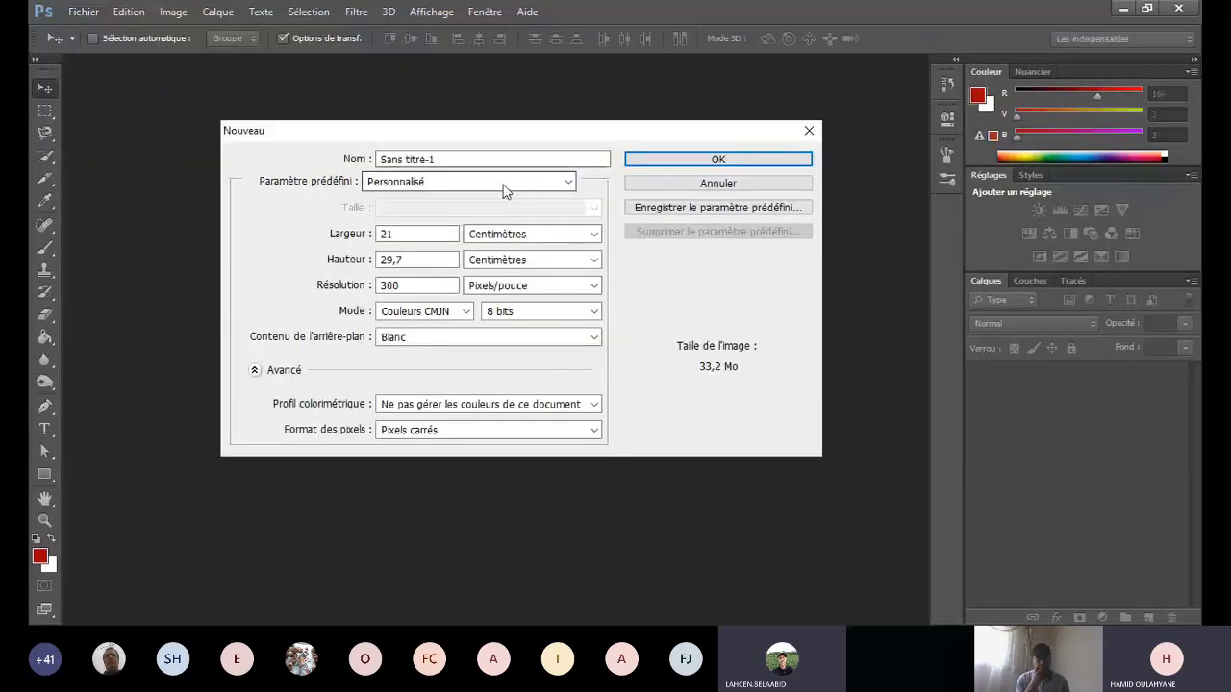
{"action": "left_click", "coordinate": [504, 186]}
{"action": "left_click", "coordinate": [472, 214]}
{"action": "left_click", "coordinate": [473, 186]}
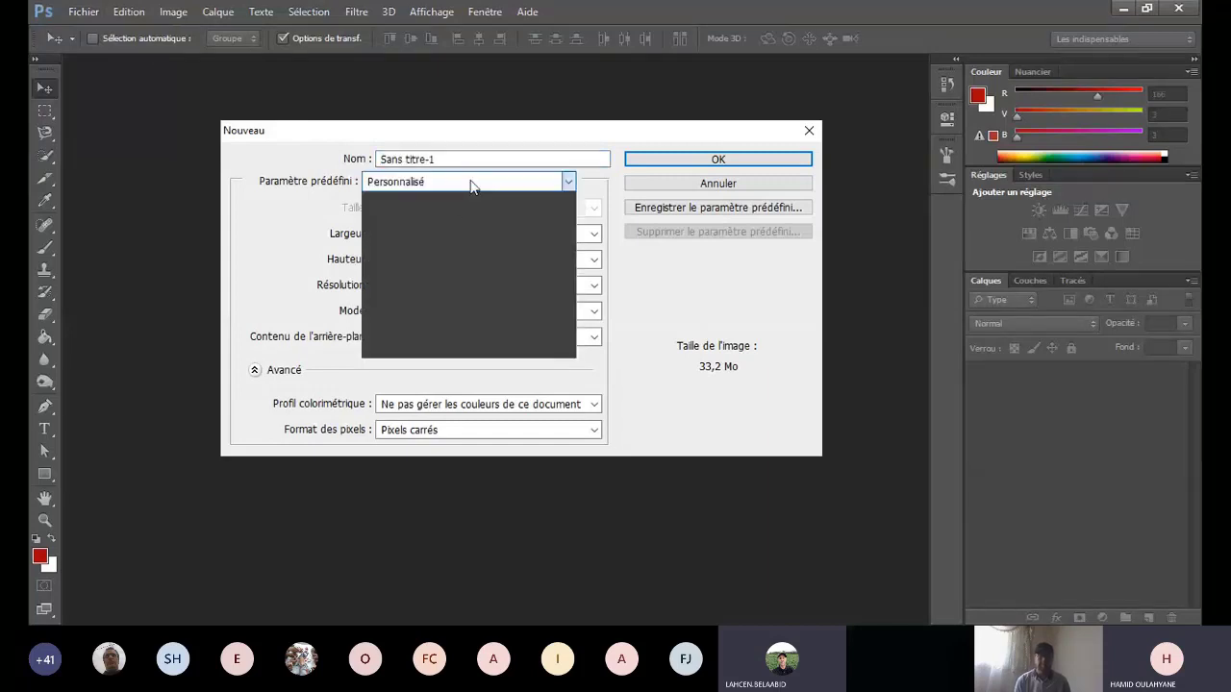
{"action": "left_click", "coordinate": [441, 258]}
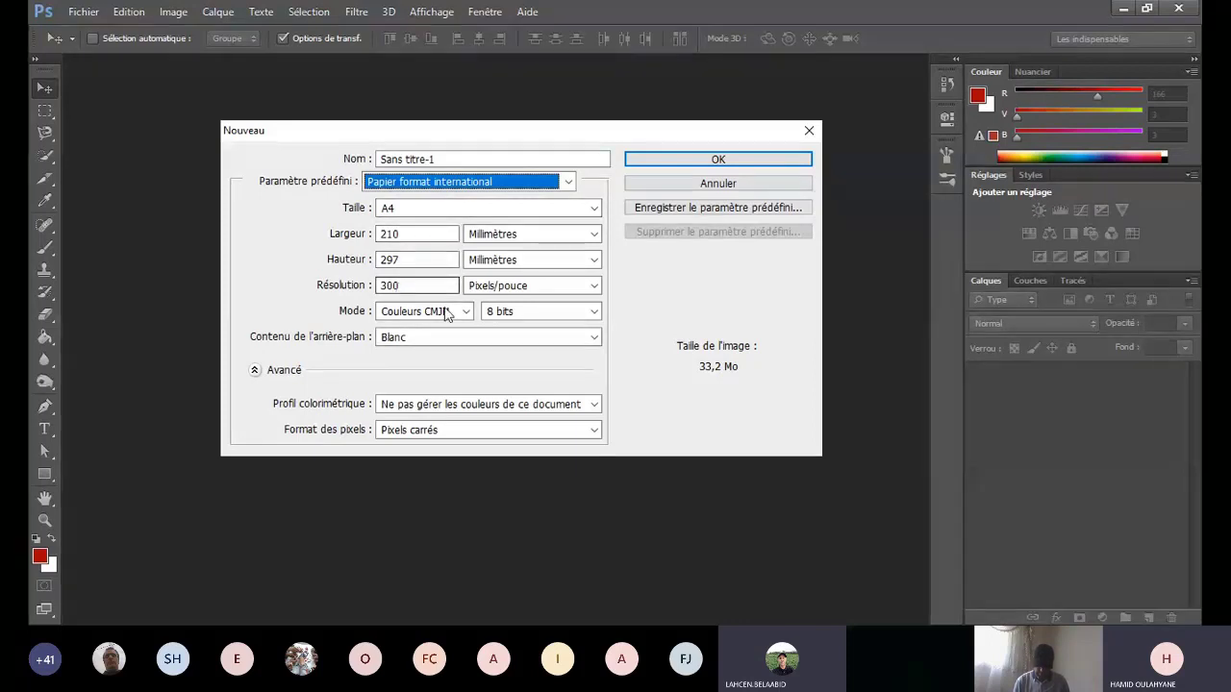
{"action": "left_click", "coordinate": [685, 159]}
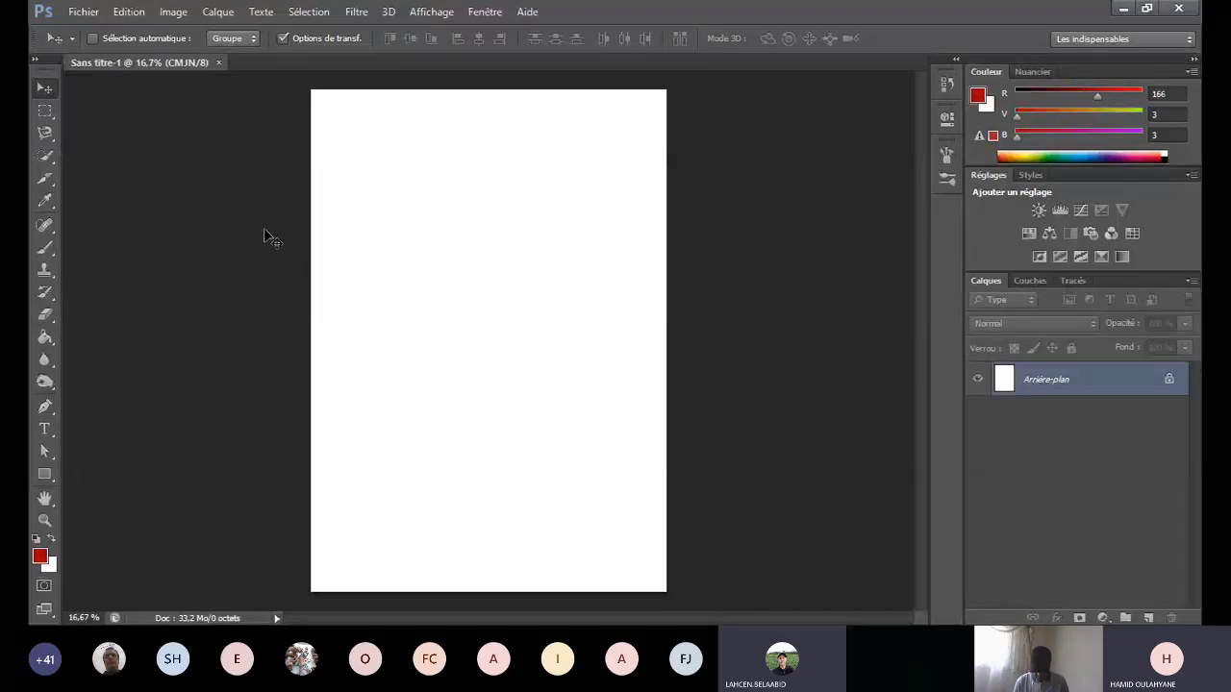
Step: Draw a red rectangle about 2780 px wide and 474 px high across the top of the page, overlapping both side edges
{"action": "left_click", "coordinate": [50, 469]}
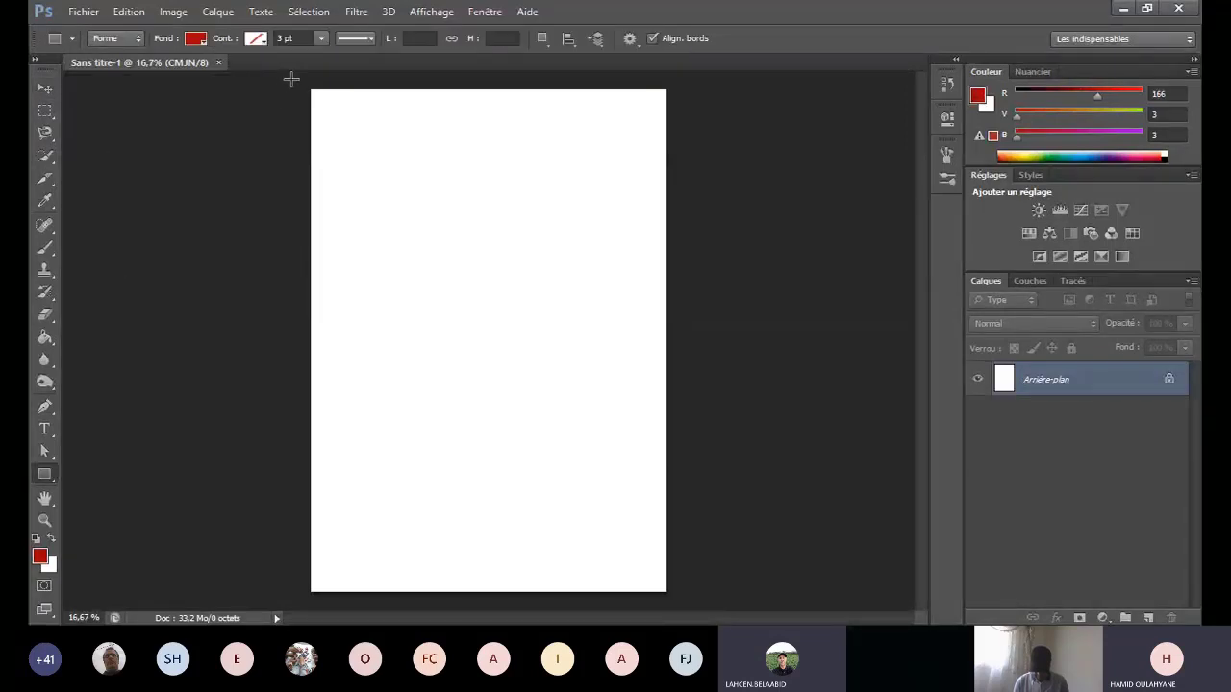
{"action": "left_click_drag", "start_coordinate": [291, 79], "coordinate": [688, 147]}
{"action": "left_click", "coordinate": [44, 89]}
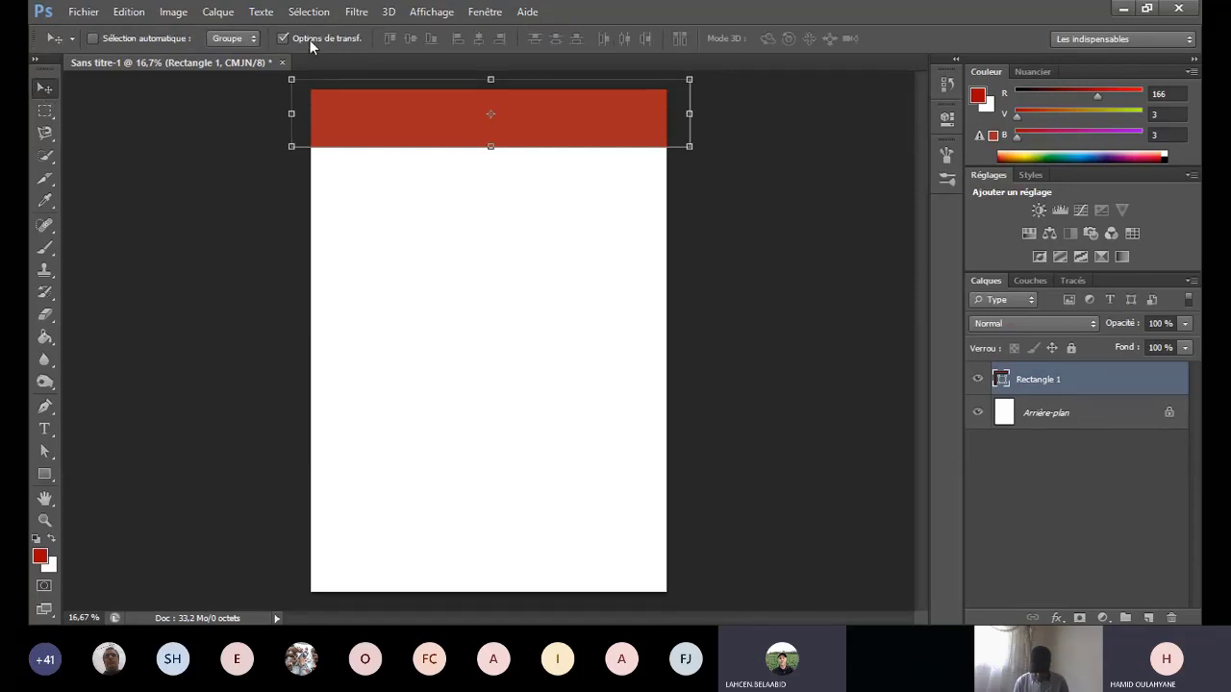
Step: Warp the red rectangle's lower edge into a wave rising towards the right, commit it and turn off the transform controls
{"action": "left_click", "coordinate": [701, 158]}
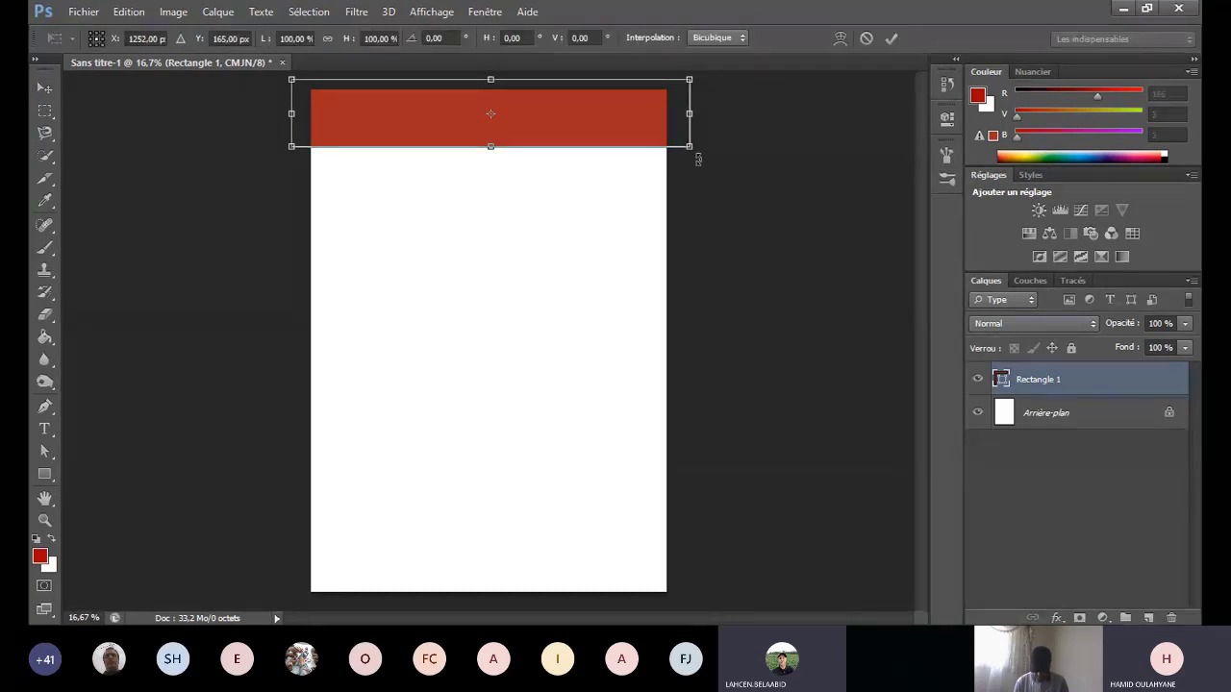
{"action": "right_click", "coordinate": [627, 167]}
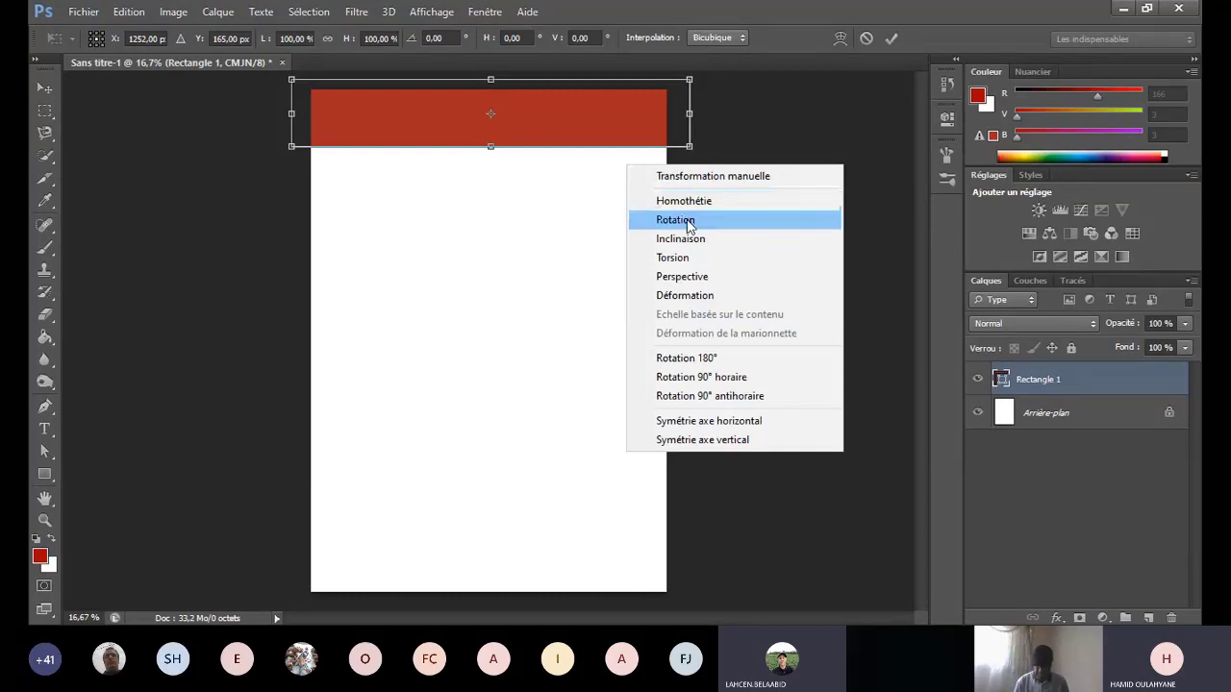
{"action": "left_click", "coordinate": [690, 294]}
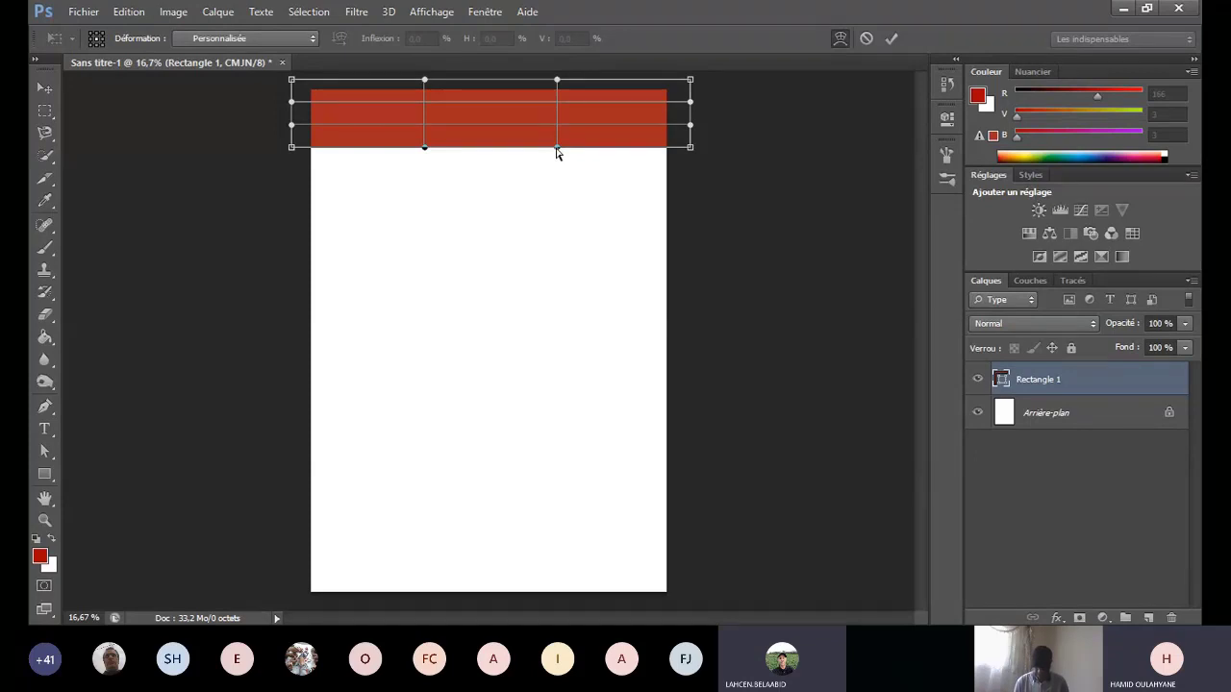
{"action": "left_click_drag", "start_coordinate": [557, 149], "coordinate": [567, 91]}
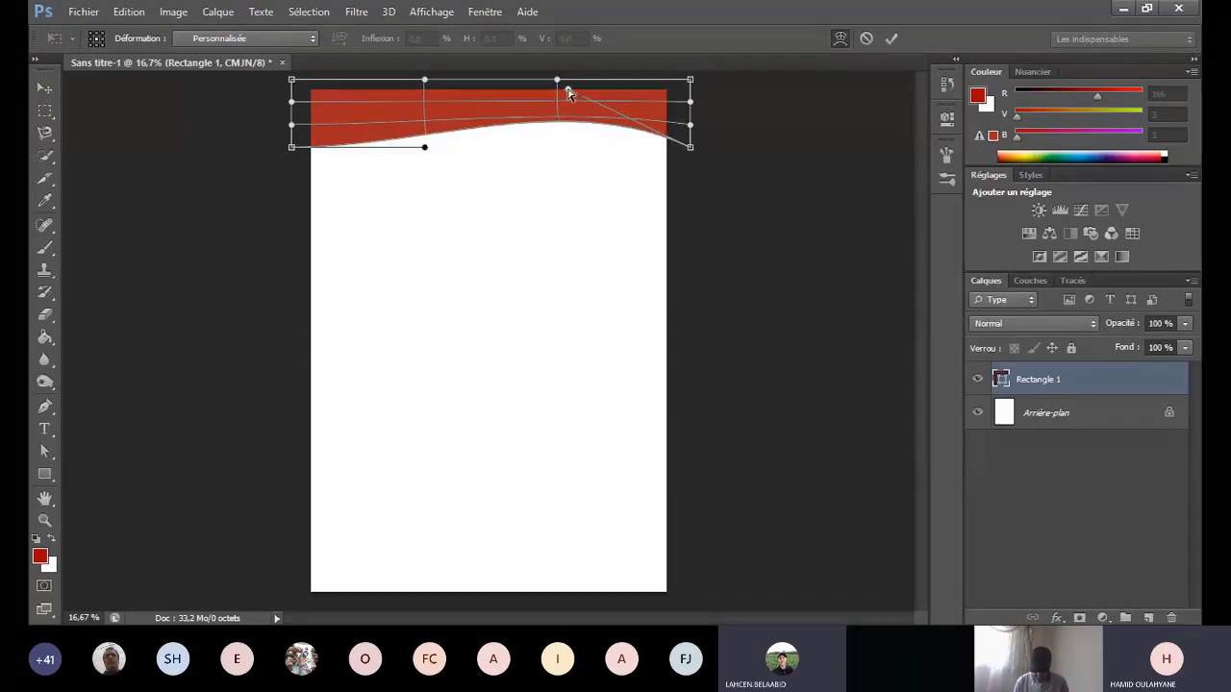
{"action": "left_click_drag", "start_coordinate": [424, 147], "coordinate": [468, 142]}
{"action": "left_click_drag", "start_coordinate": [569, 88], "coordinate": [638, 73]}
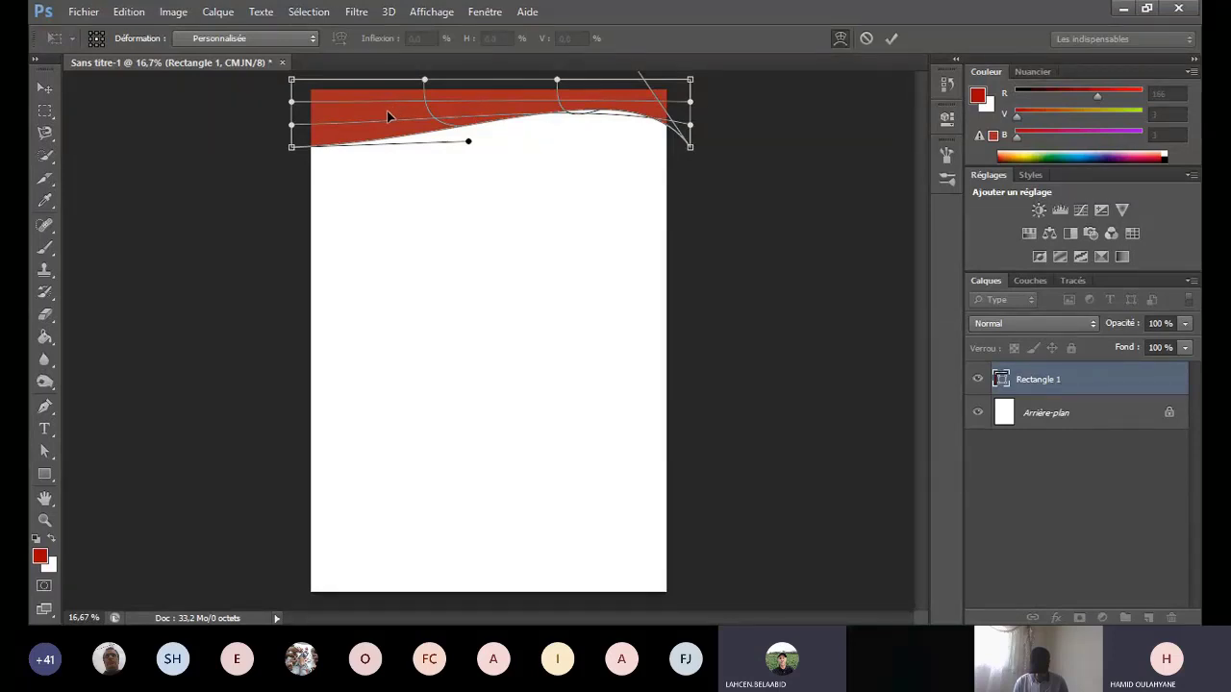
{"action": "key", "text": "Return"}
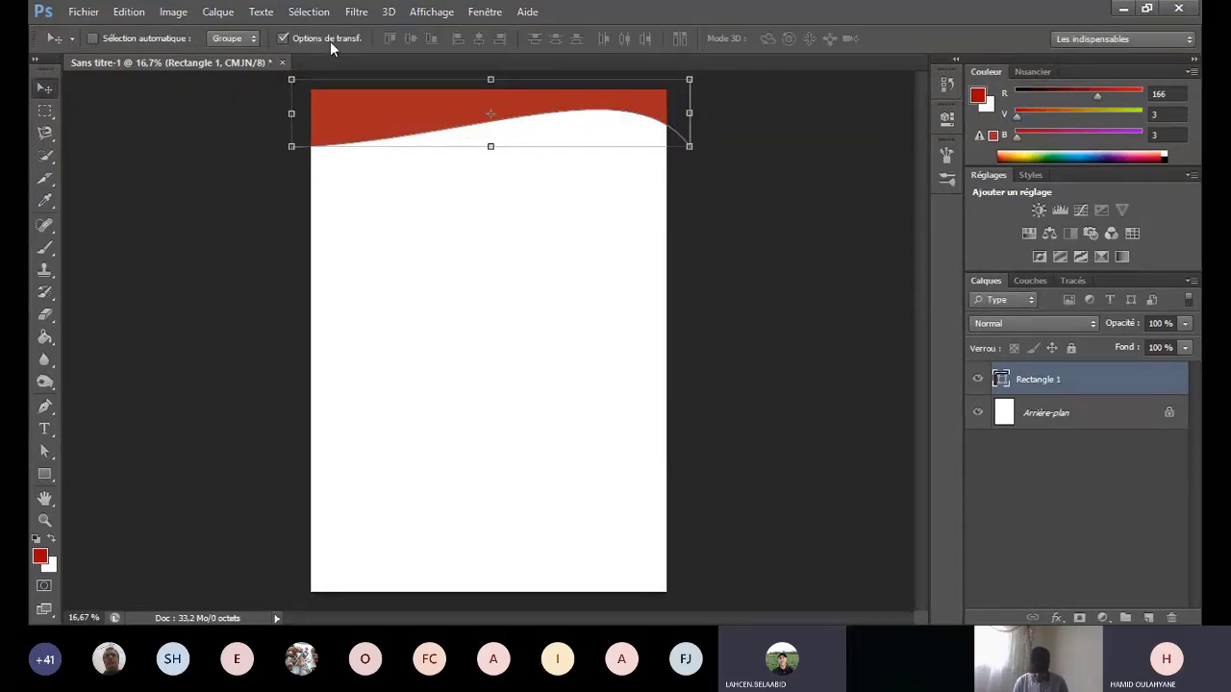
{"action": "left_click", "coordinate": [330, 41]}
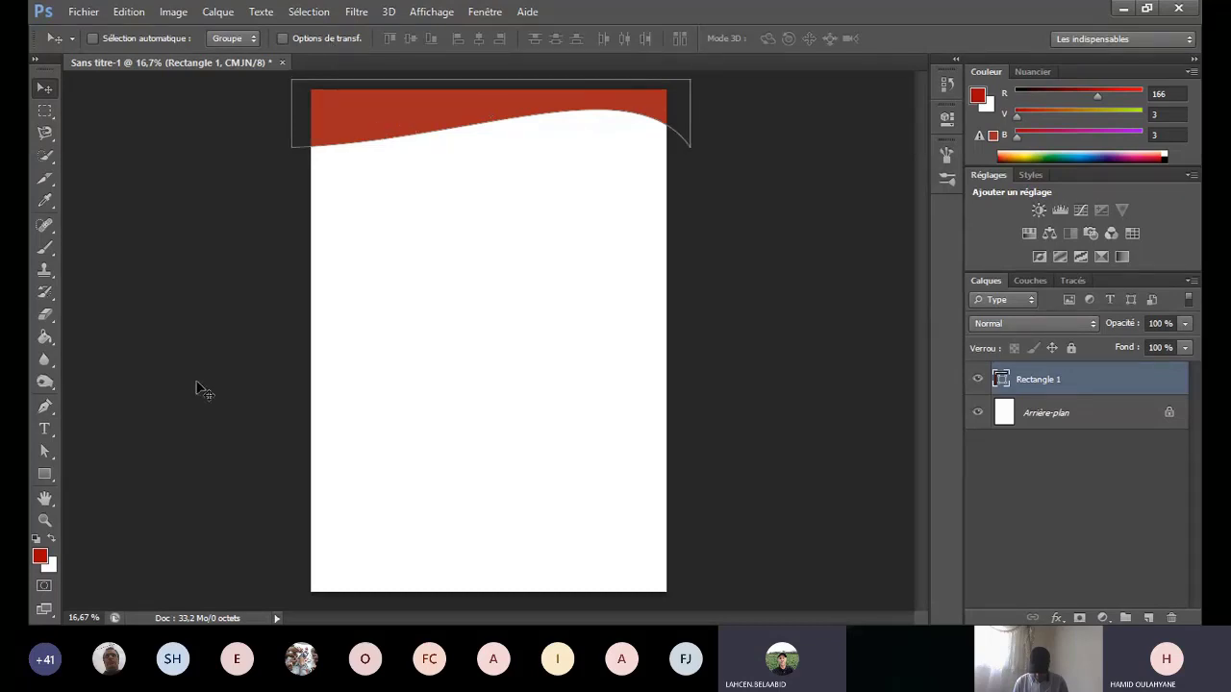
Step: Change the wave shape's fill colour to bright blue
{"action": "left_click", "coordinate": [46, 477]}
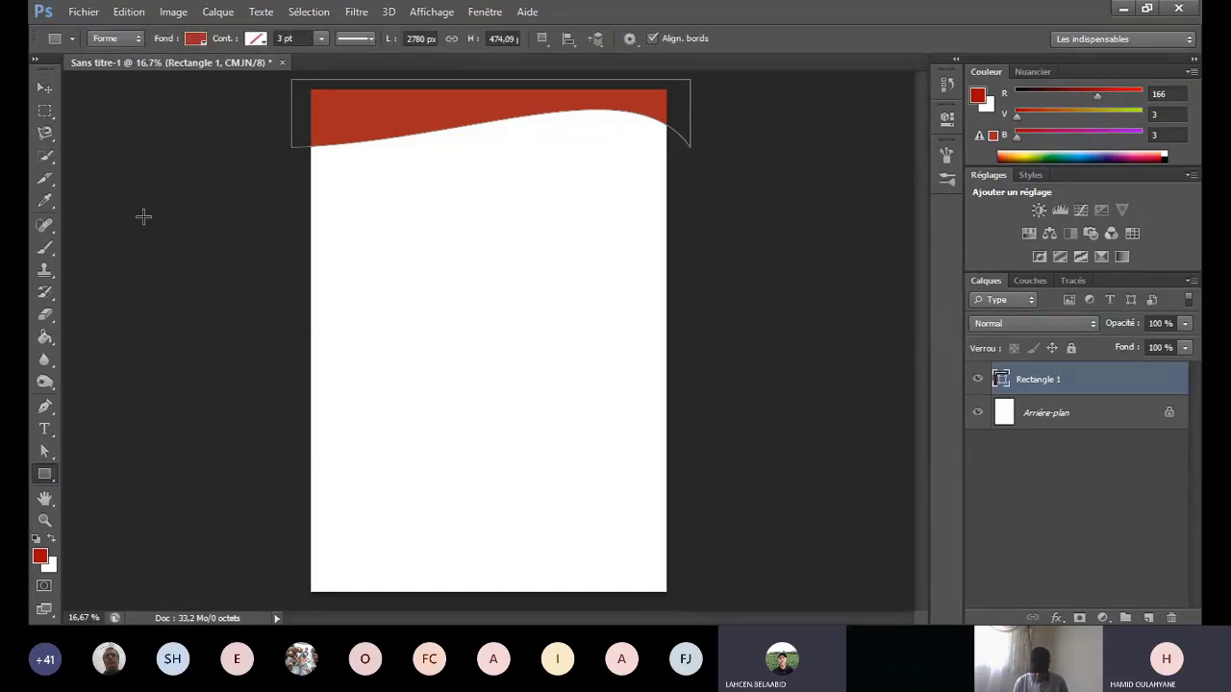
{"action": "left_click", "coordinate": [198, 41]}
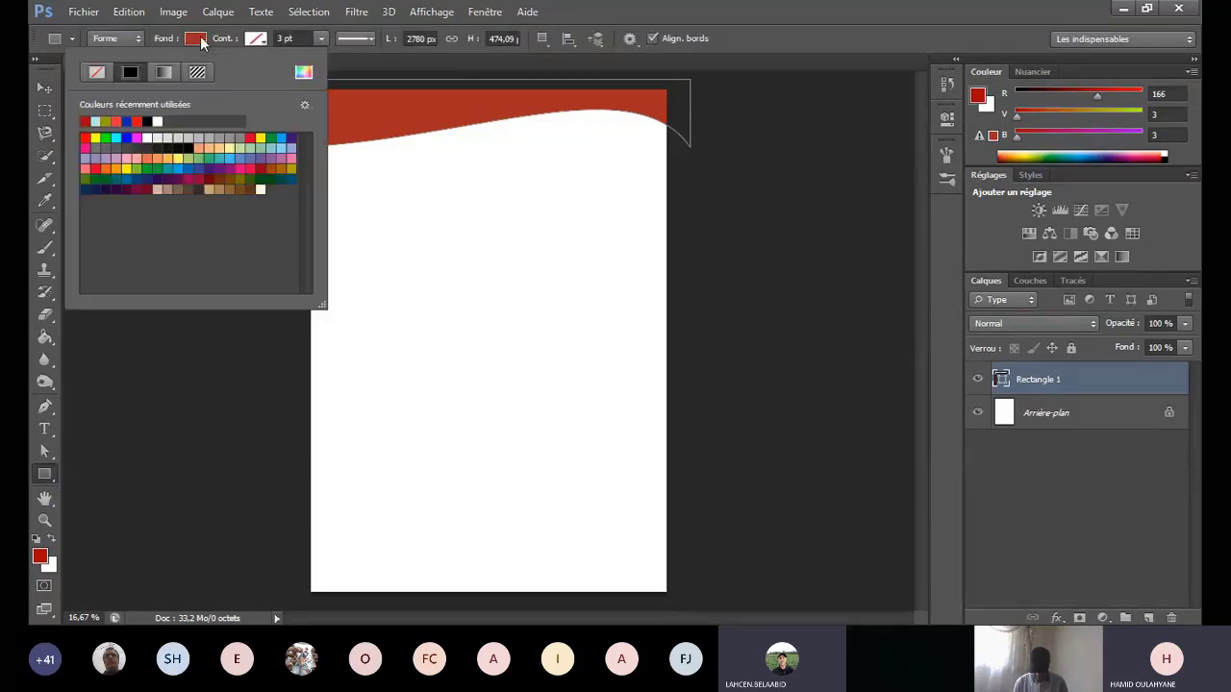
{"action": "left_click", "coordinate": [182, 169]}
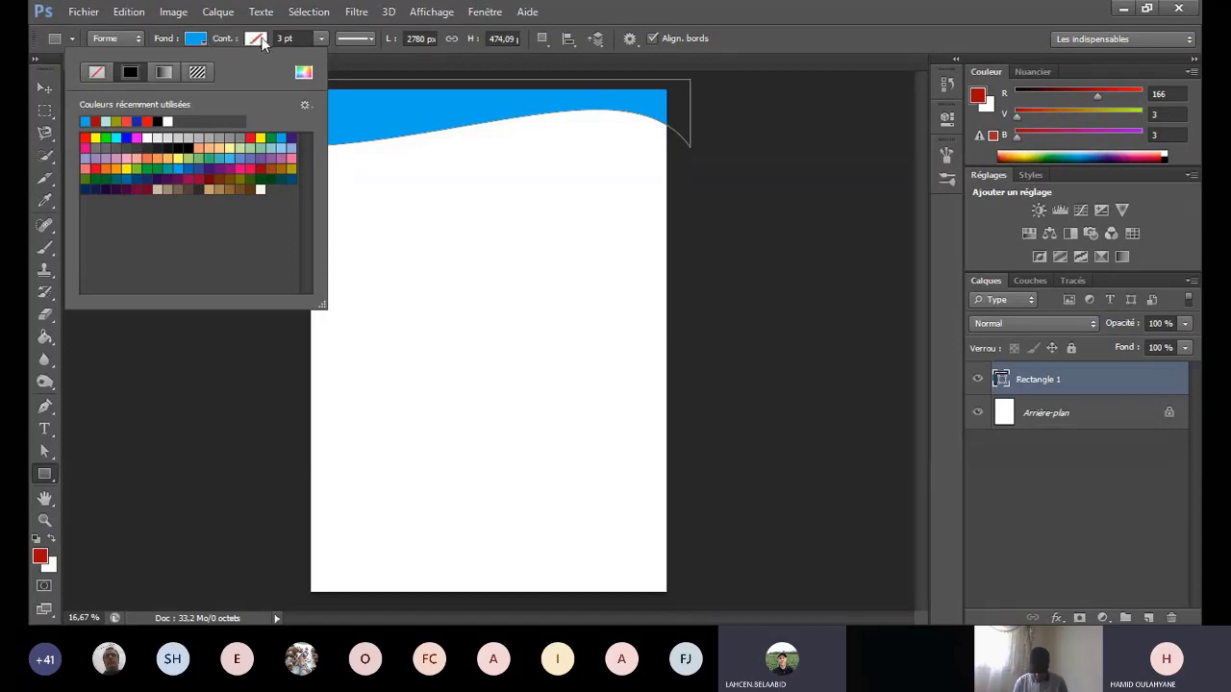
Step: Give the blue wave shape a solid black outline and inspect its curved edge up close
{"action": "left_click", "coordinate": [322, 40]}
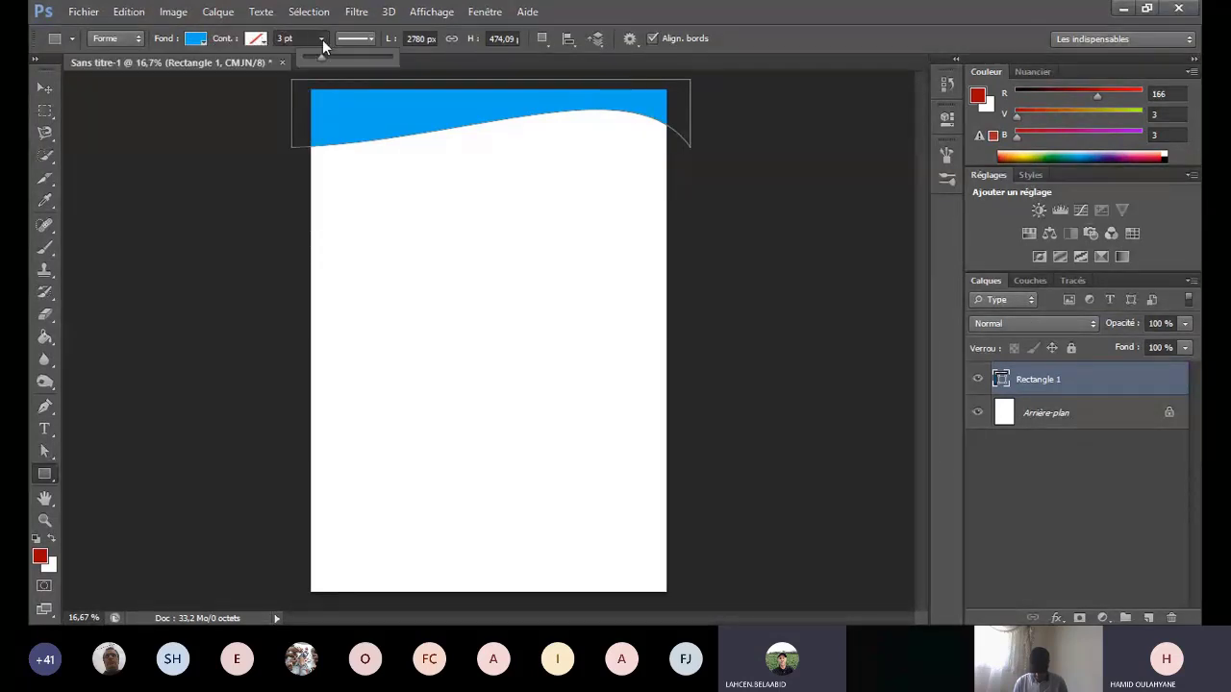
{"action": "left_click", "coordinate": [255, 40]}
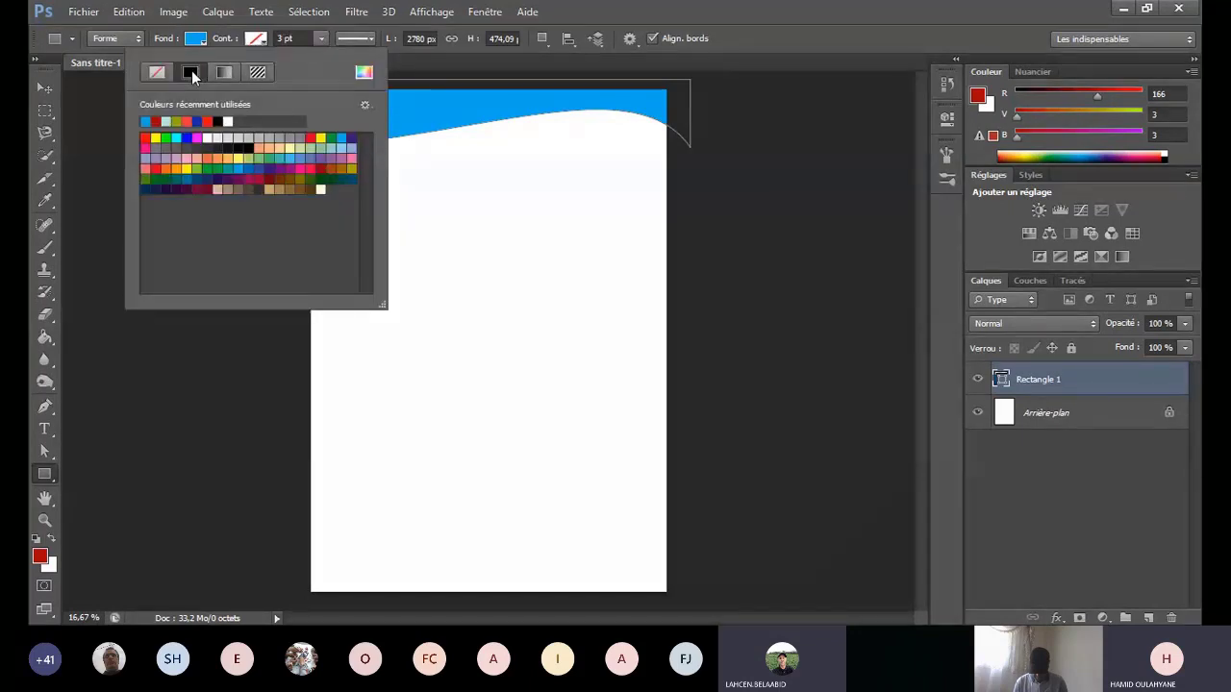
{"action": "left_click", "coordinate": [191, 72]}
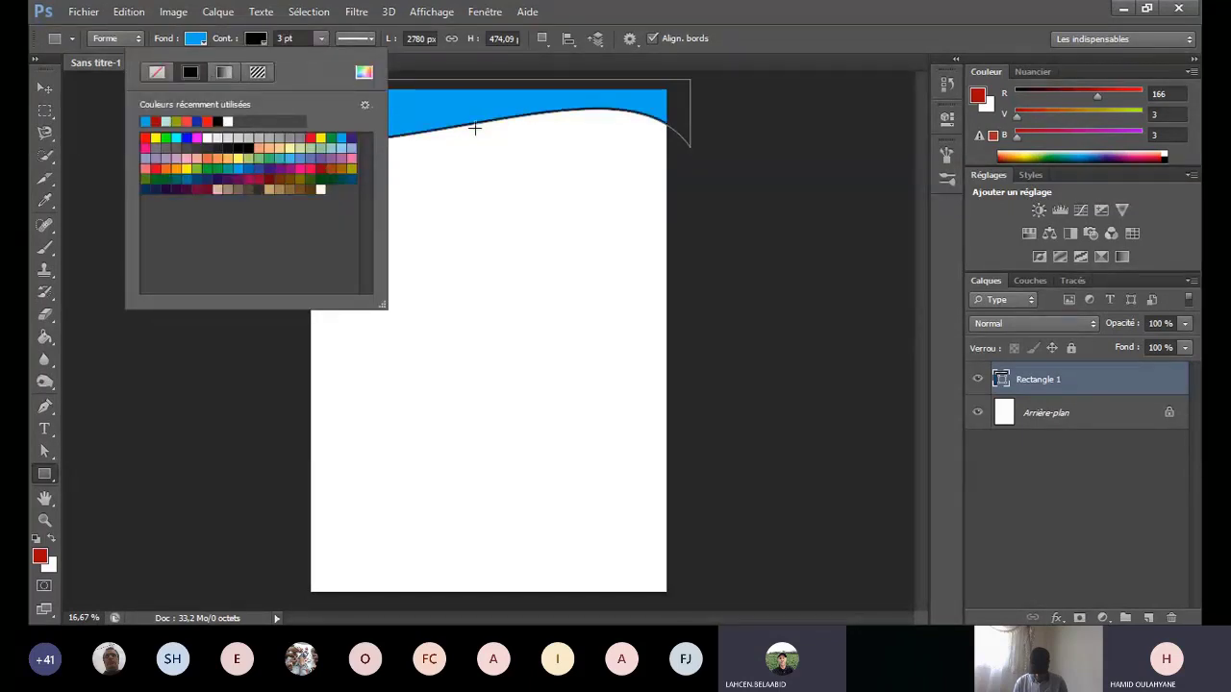
{"action": "scroll", "coordinate": [516, 122], "scroll_direction": "up", "scroll_amount": 5}
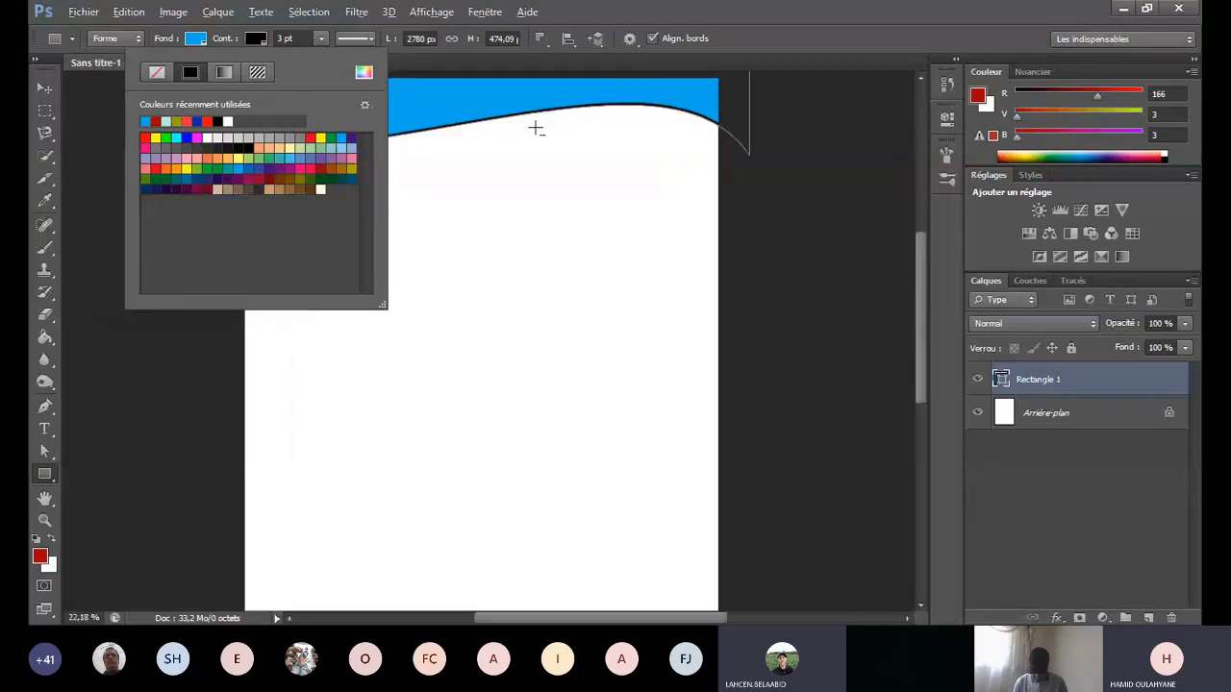
{"action": "left_click_drag", "start_coordinate": [921, 269], "coordinate": [918, 193]}
{"action": "scroll", "coordinate": [624, 325], "scroll_direction": "down", "scroll_amount": 1}
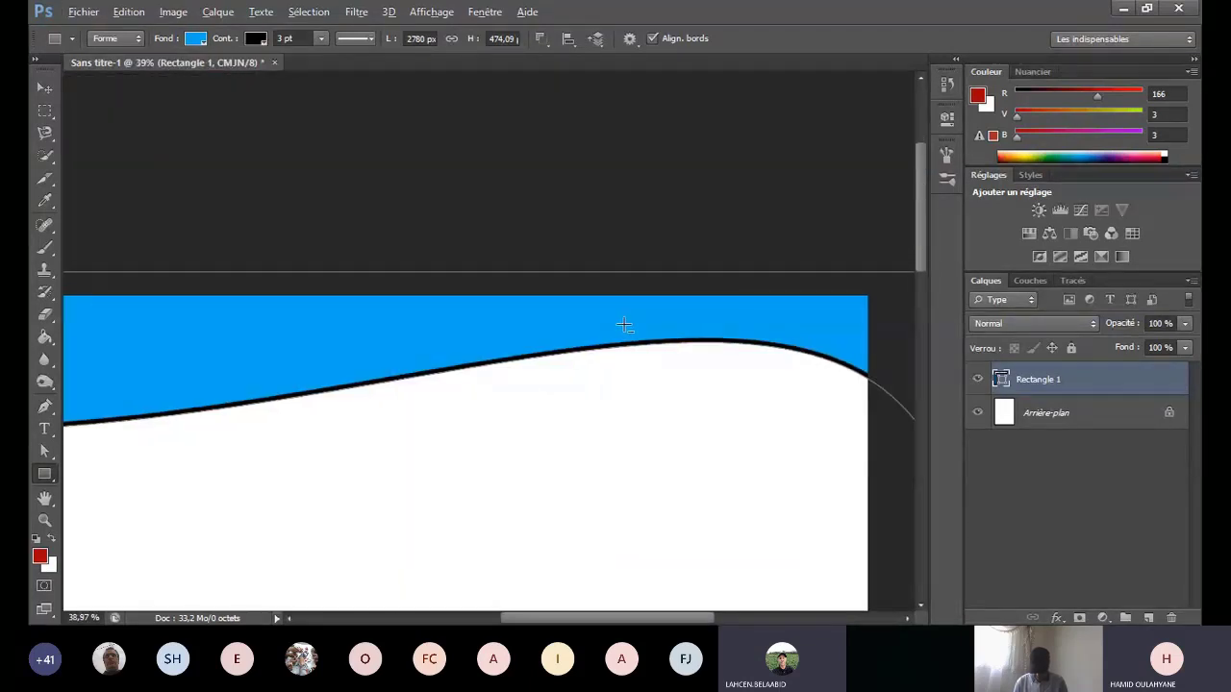
{"action": "scroll", "coordinate": [624, 326], "scroll_direction": "down", "scroll_amount": 1}
Step: Remove the black outline from the blue wave shape and return to the full-page view
{"action": "left_click", "coordinate": [195, 38]}
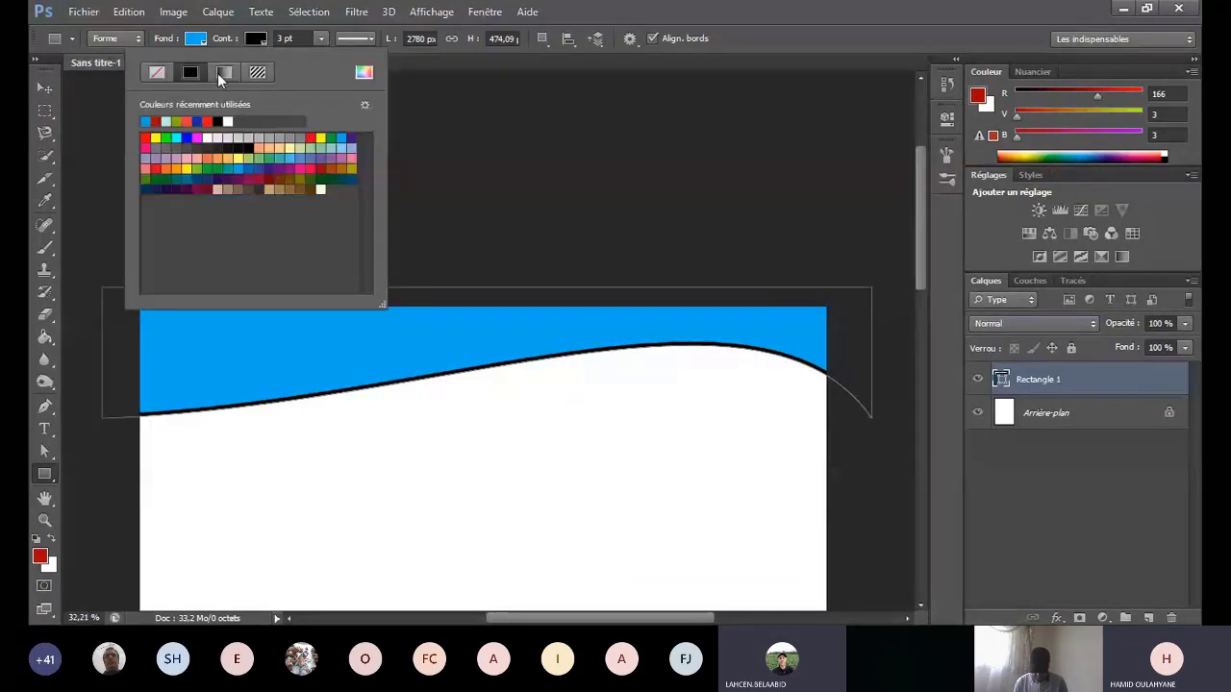
{"action": "left_click", "coordinate": [158, 73]}
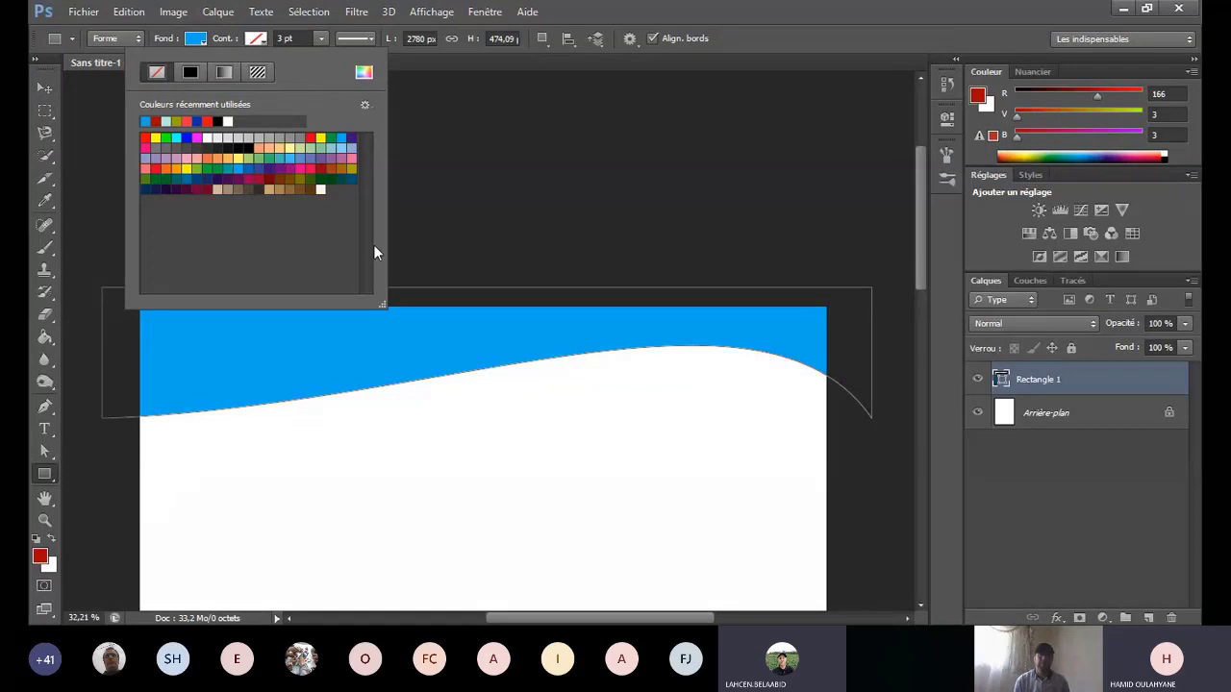
{"action": "scroll", "coordinate": [548, 264], "scroll_direction": "down", "scroll_amount": 2}
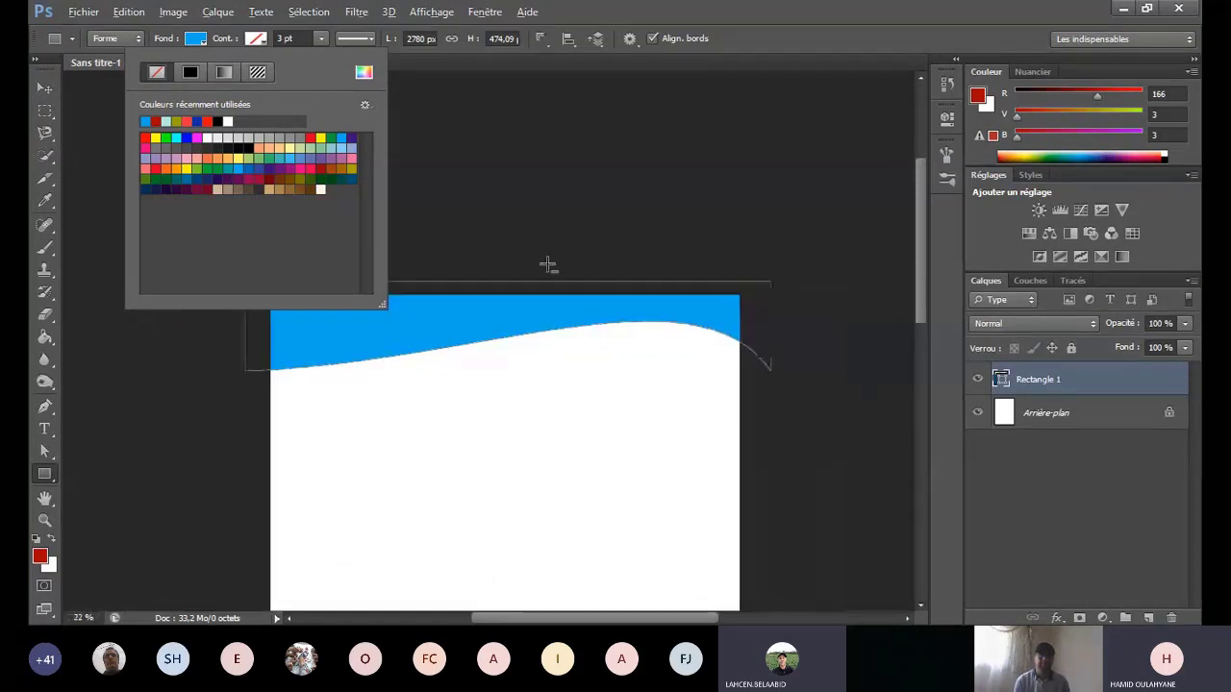
{"action": "scroll", "coordinate": [549, 279], "scroll_direction": "down", "scroll_amount": 3}
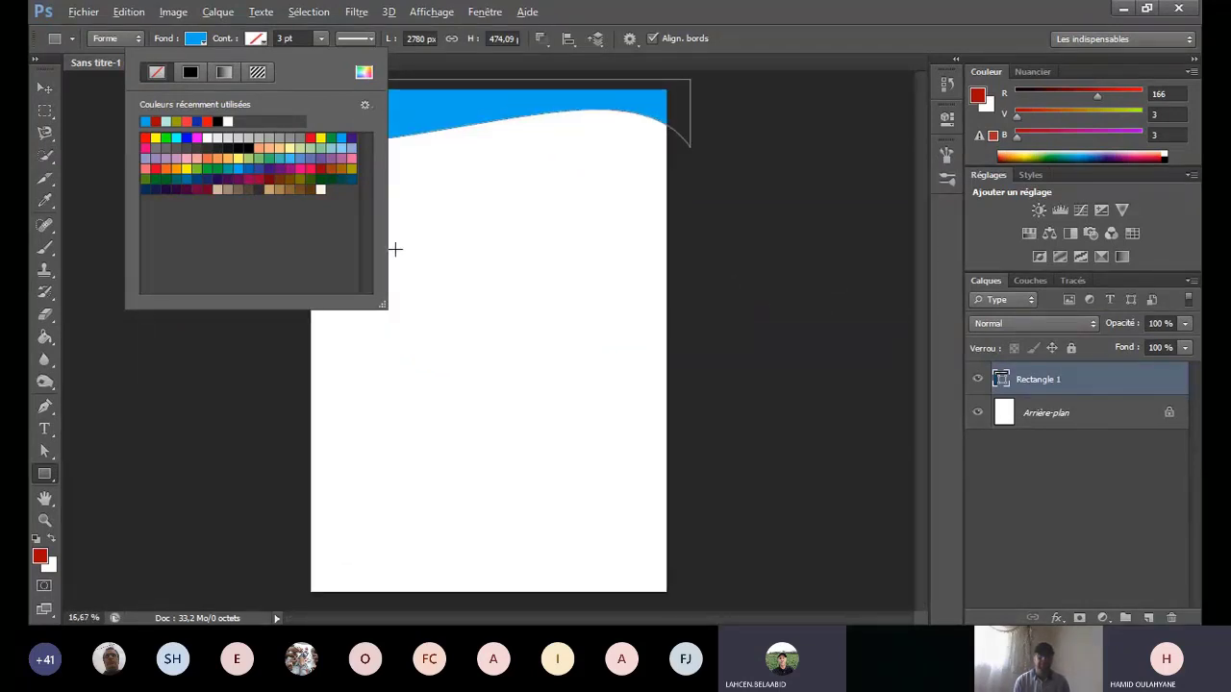
Step: Duplicate the Rectangle 1 layer within the same document, then undo the duplication
{"action": "left_click", "coordinate": [45, 88]}
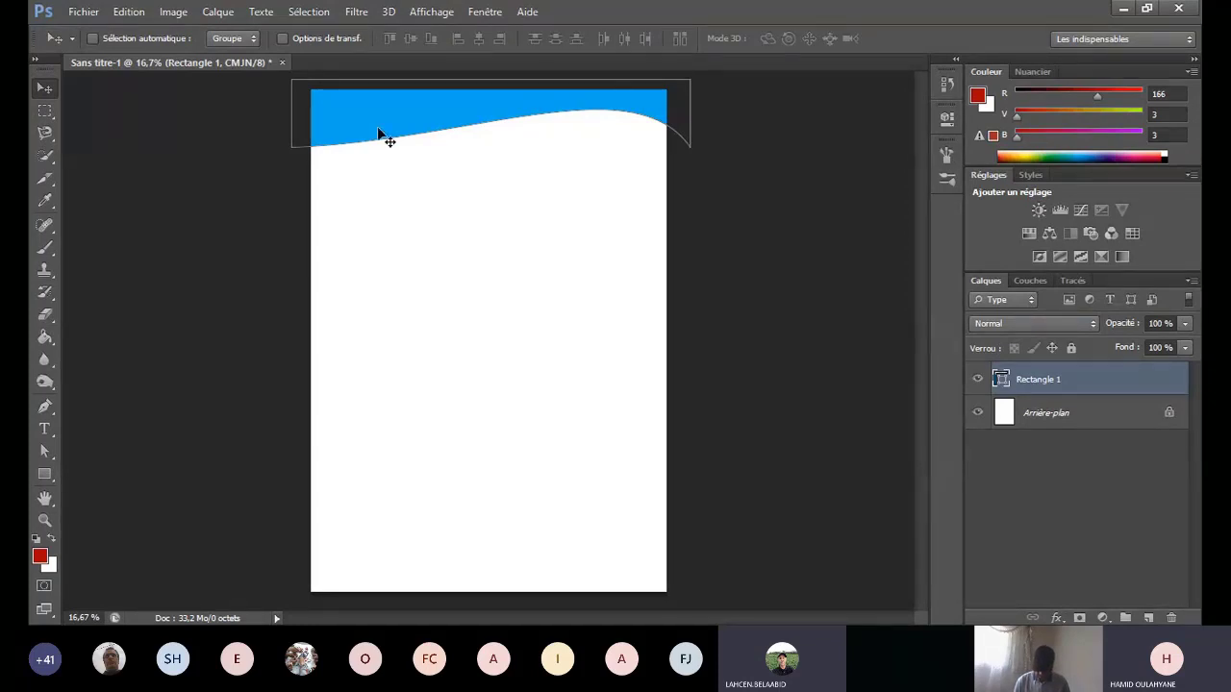
{"action": "right_click", "coordinate": [1119, 370]}
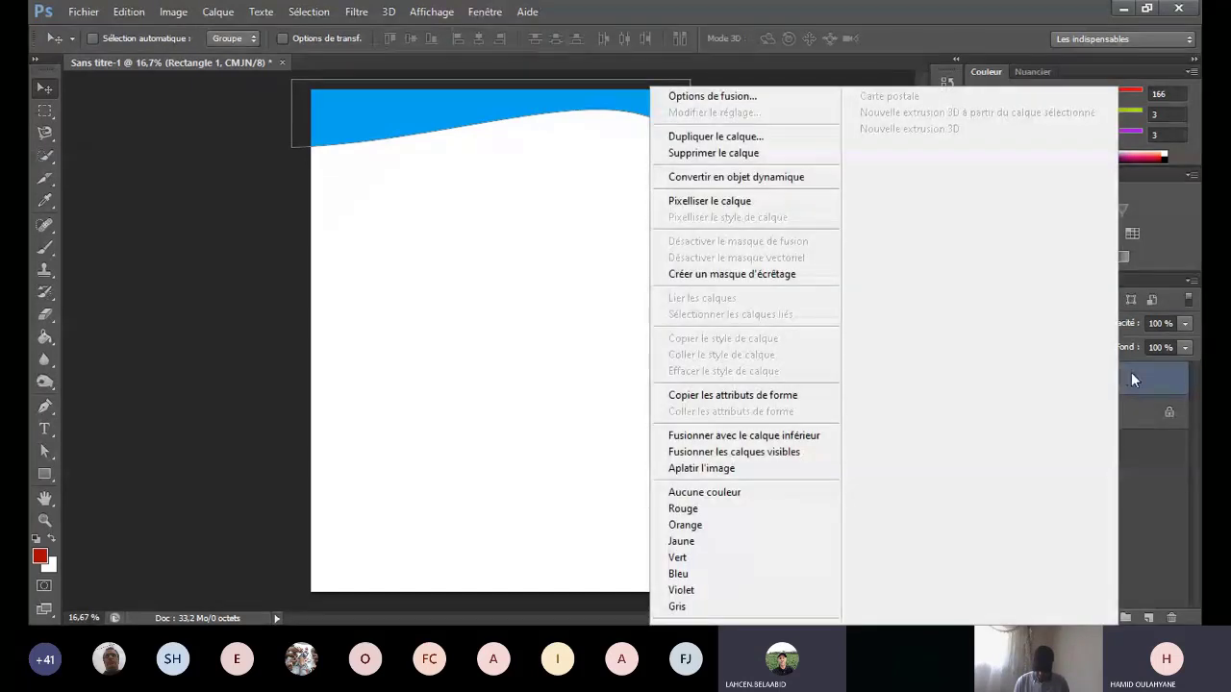
{"action": "left_click", "coordinate": [1131, 375]}
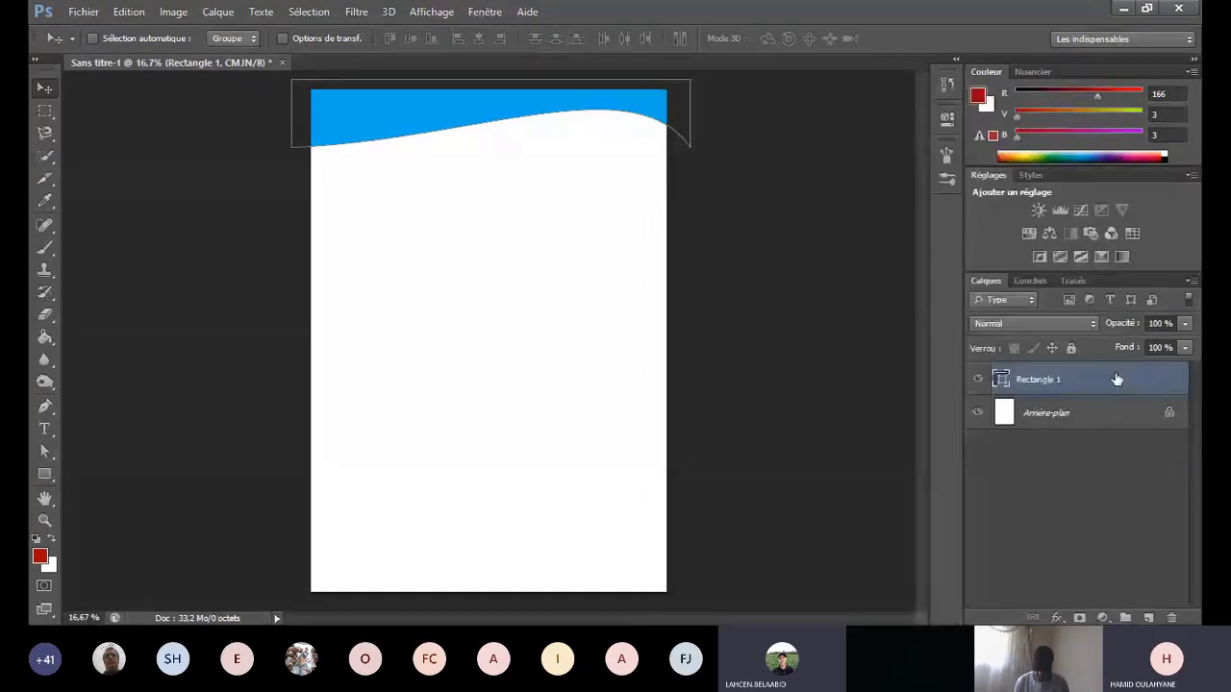
{"action": "right_click", "coordinate": [1113, 380]}
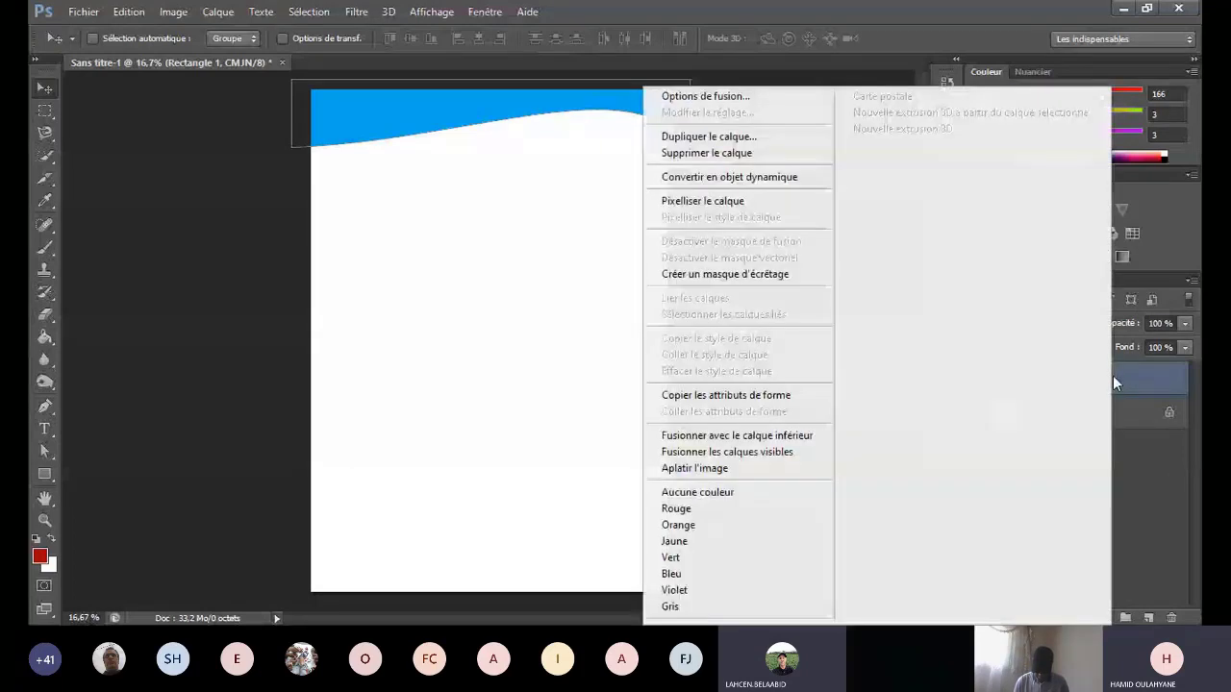
{"action": "left_click", "coordinate": [742, 139]}
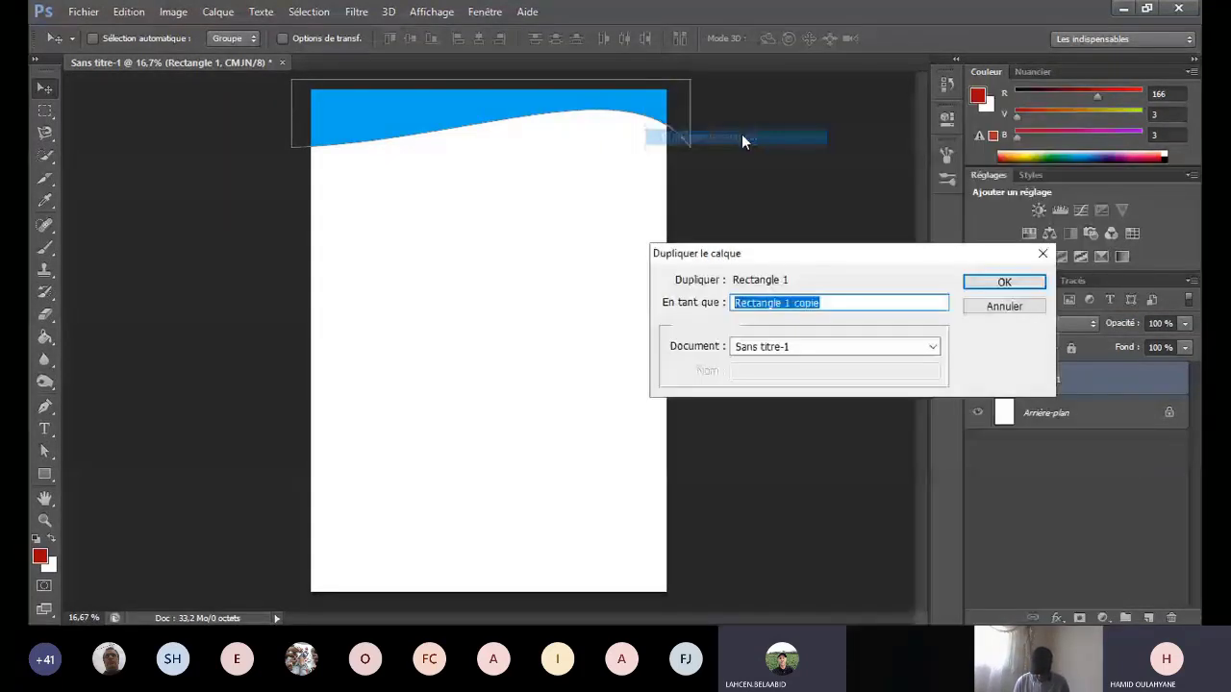
{"action": "left_click", "coordinate": [990, 285]}
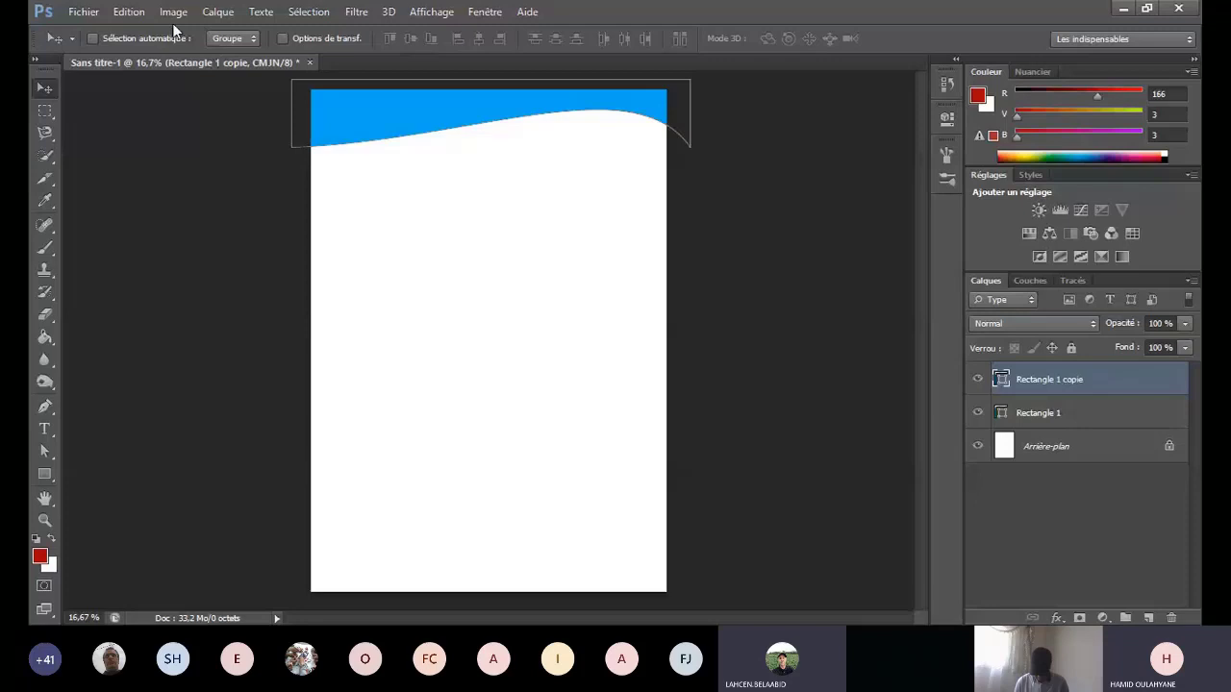
{"action": "left_click", "coordinate": [126, 13]}
{"action": "left_click", "coordinate": [198, 16]}
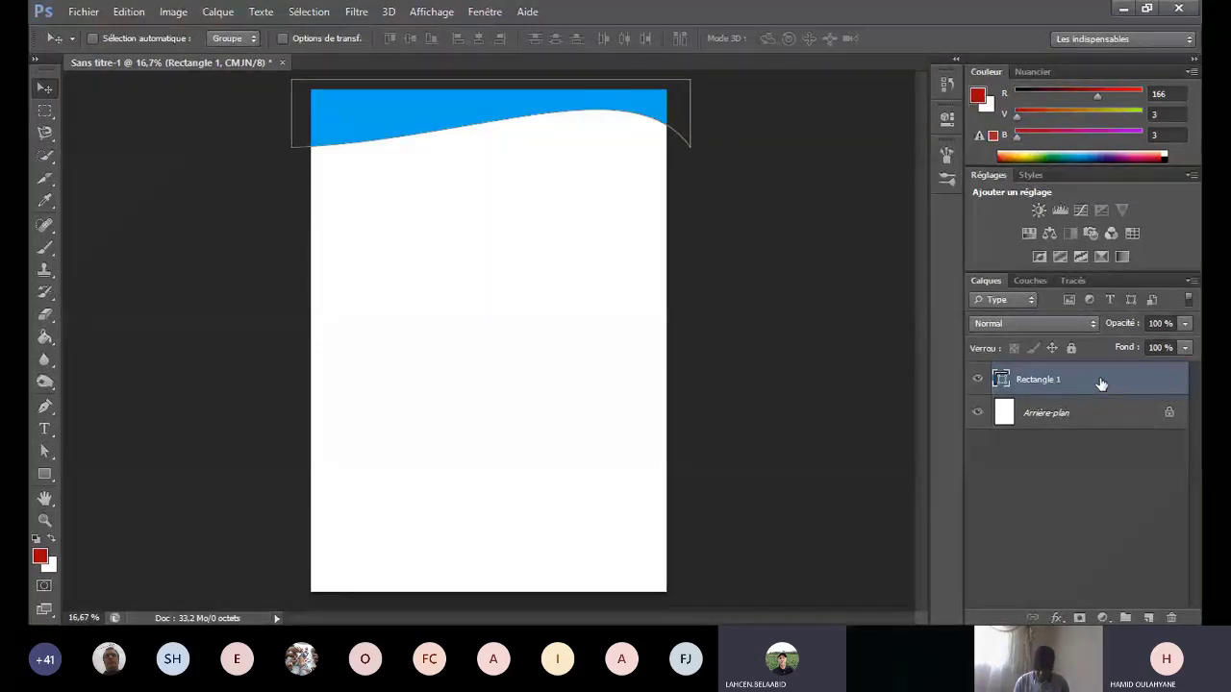
Step: Duplicate the Rectangle 1 wave layer and move the copy straight down near the bottom edge of the page
{"action": "key", "text": "ctrl+j"}
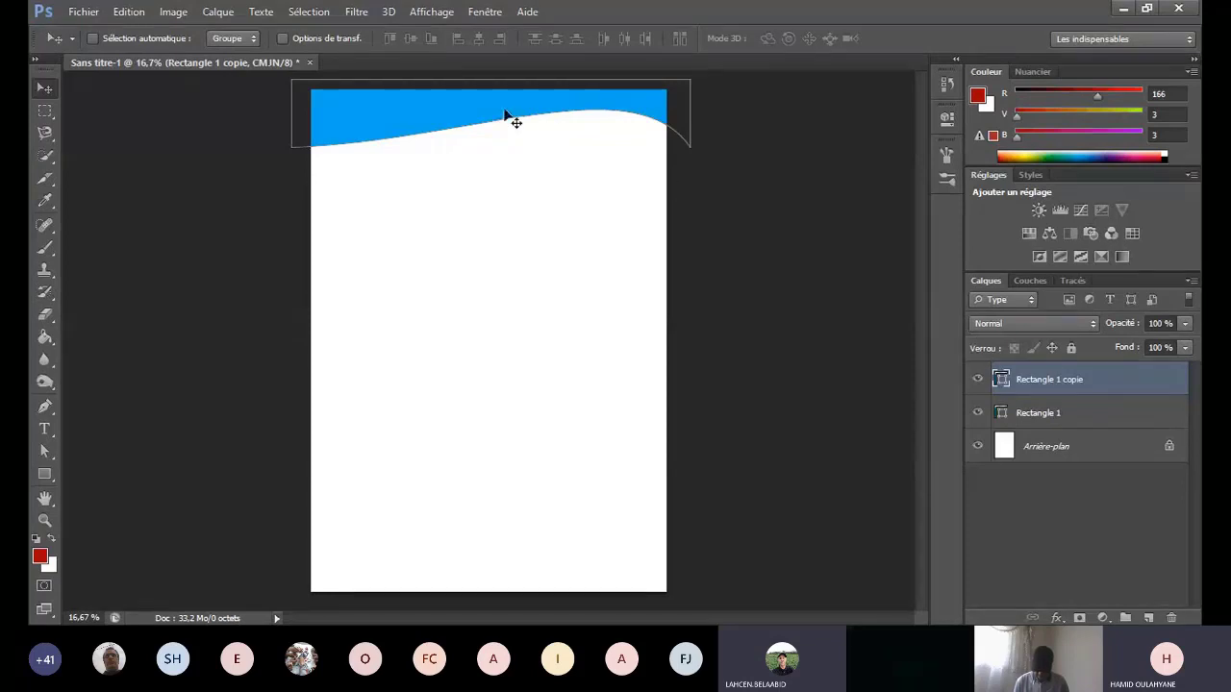
{"action": "left_click_drag", "start_coordinate": [510, 118], "coordinate": [510, 236]}
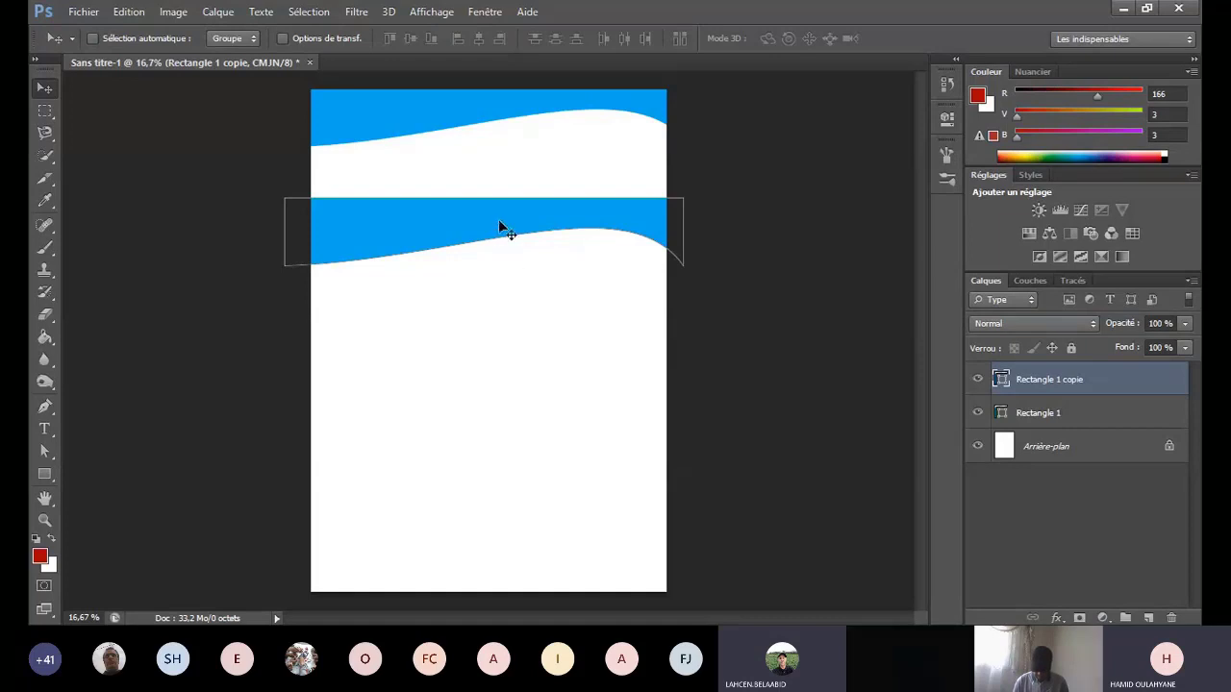
{"action": "left_click_drag", "start_coordinate": [499, 227], "coordinate": [492, 575]}
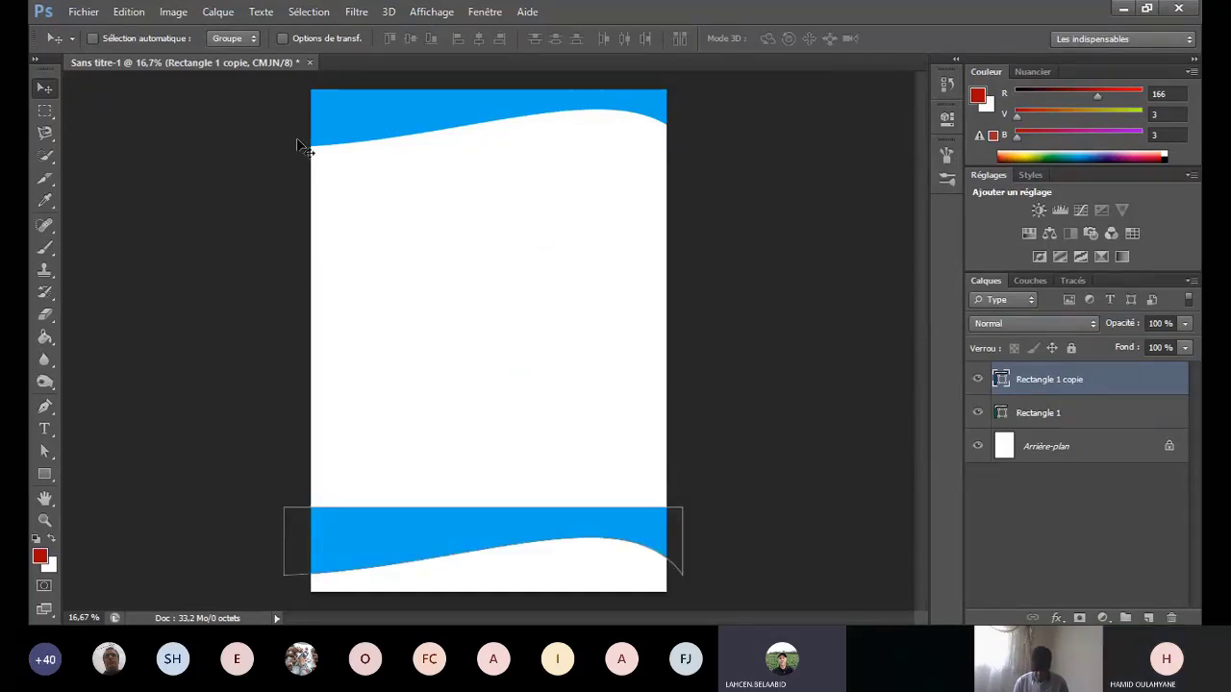
{"action": "left_click", "coordinate": [131, 13]}
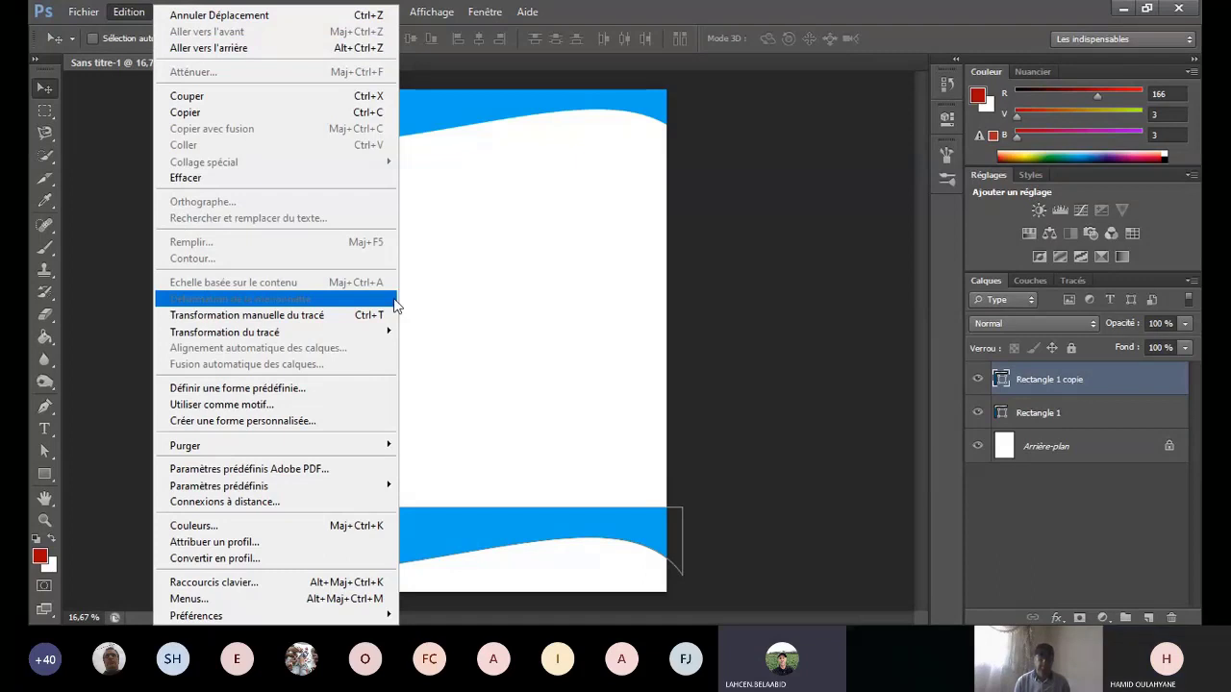
{"action": "mouse_move", "coordinate": [388, 332]}
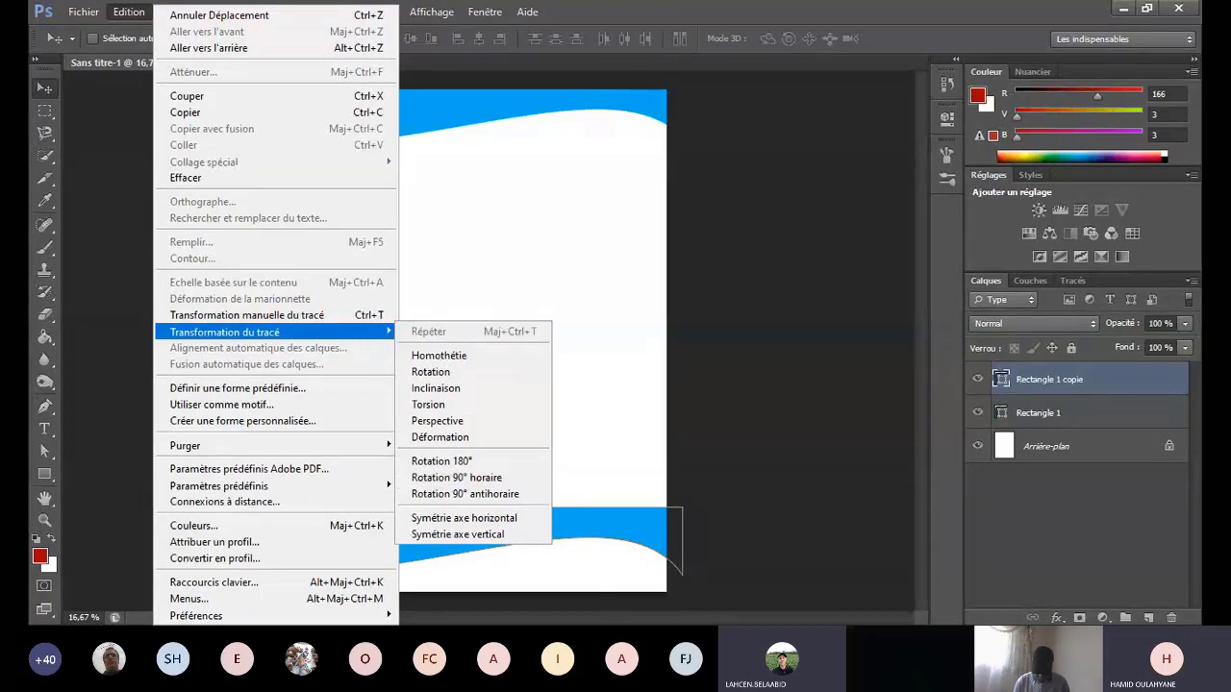
{"action": "left_click", "coordinate": [558, 511]}
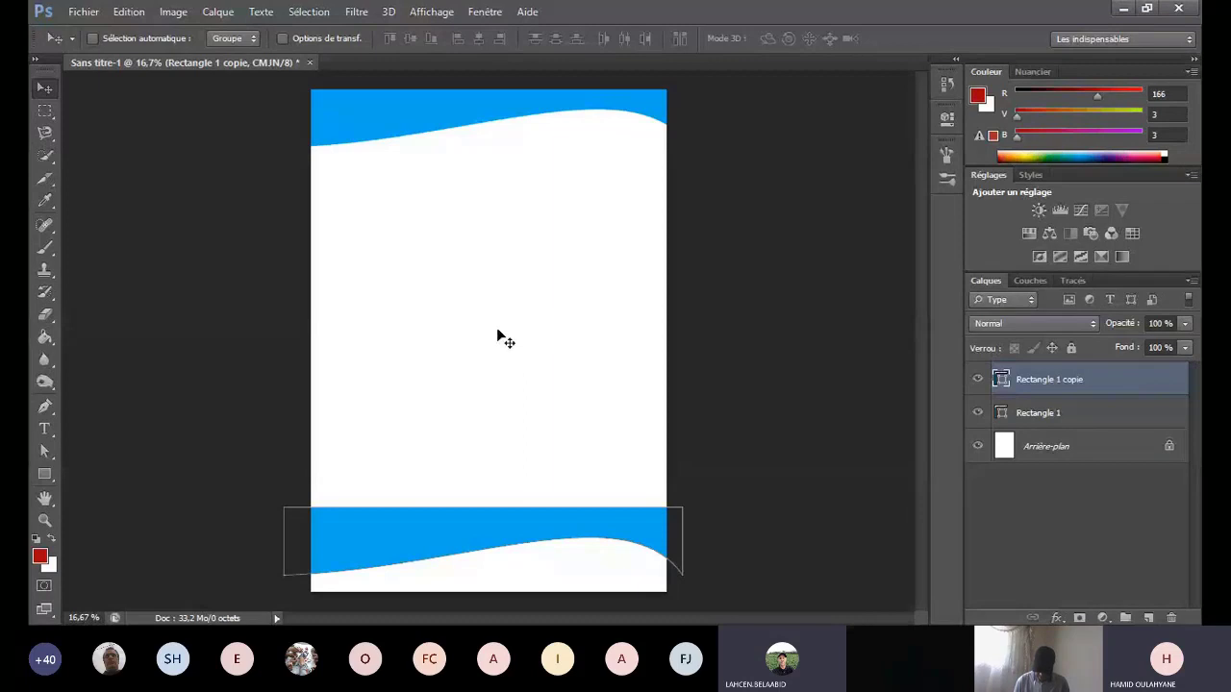
Step: Flip the copied wave vertically (Symétrie axe vertical) and move it down flush with the page's bottom edge
{"action": "left_click", "coordinate": [128, 13]}
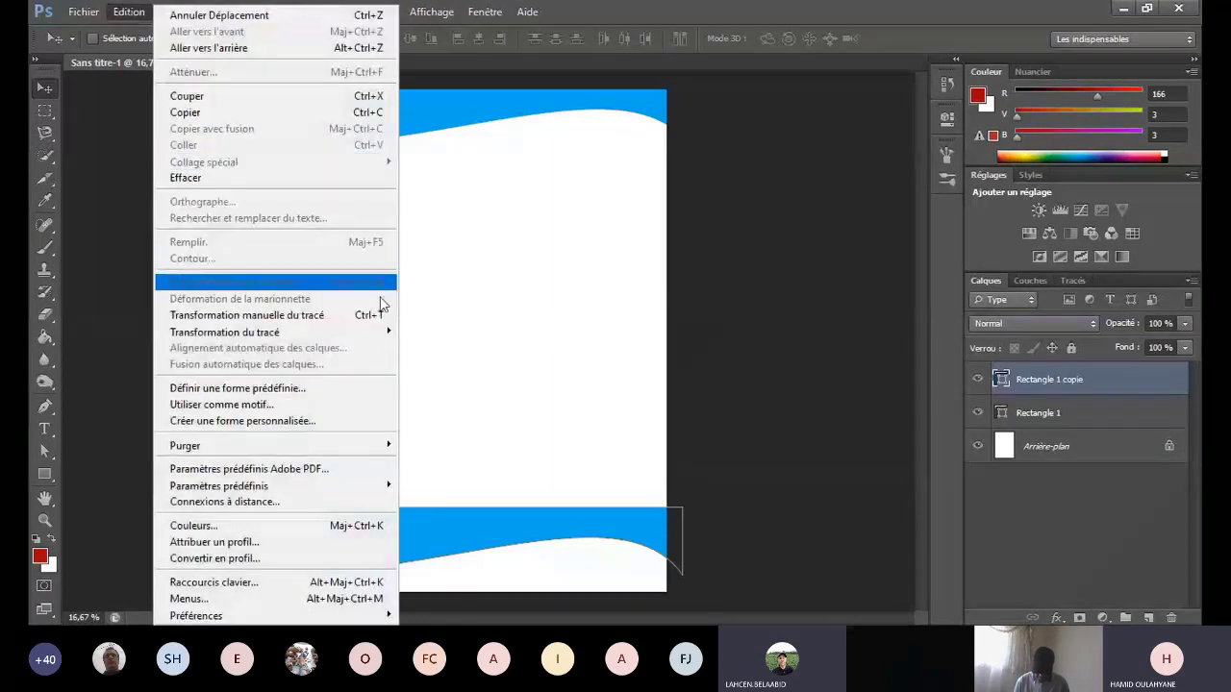
{"action": "mouse_move", "coordinate": [390, 336]}
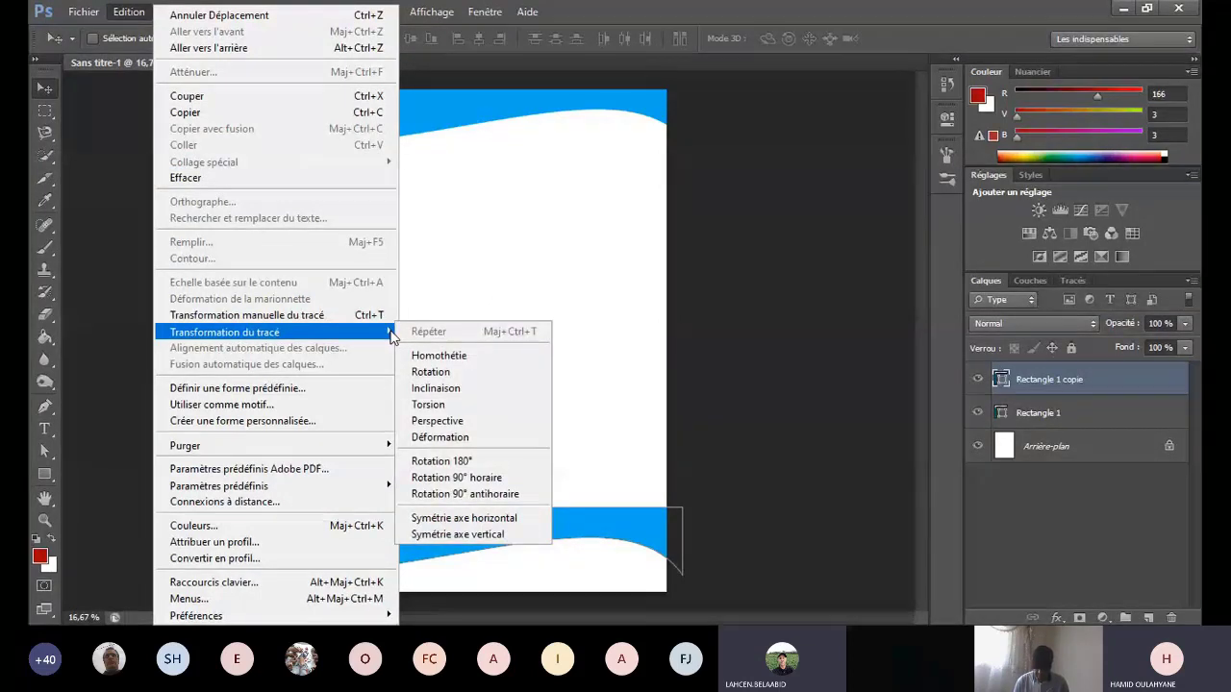
{"action": "left_click", "coordinate": [488, 534]}
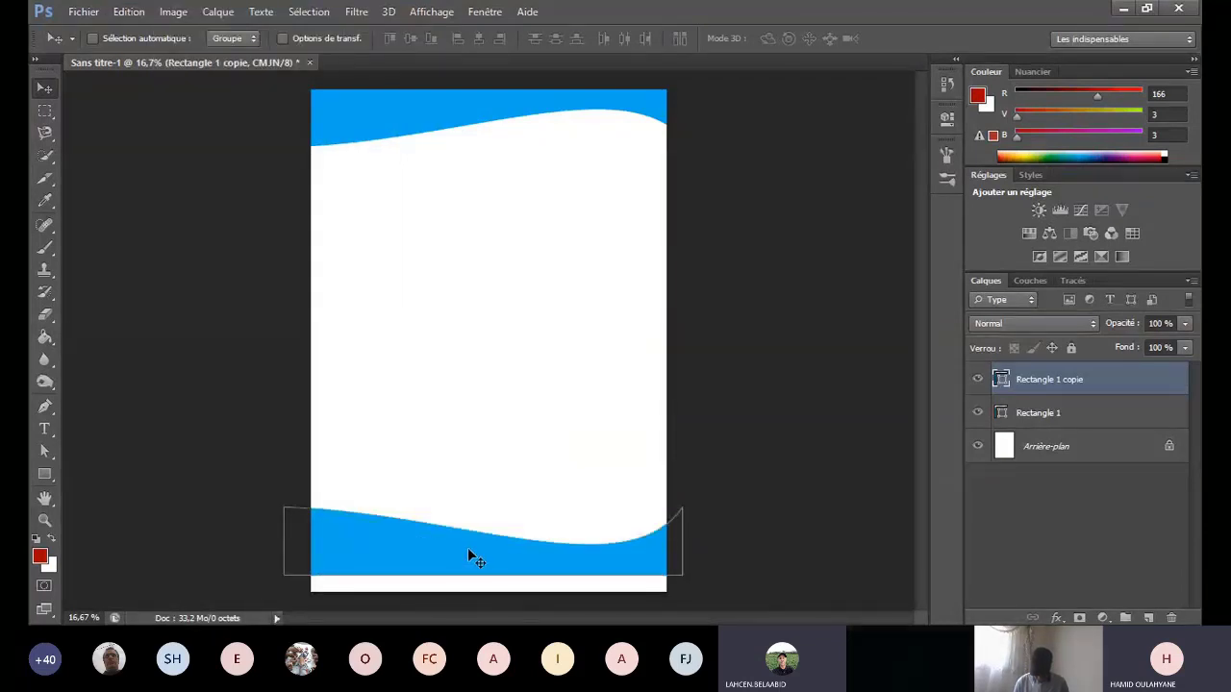
{"action": "left_click_drag", "start_coordinate": [467, 552], "coordinate": [469, 567]}
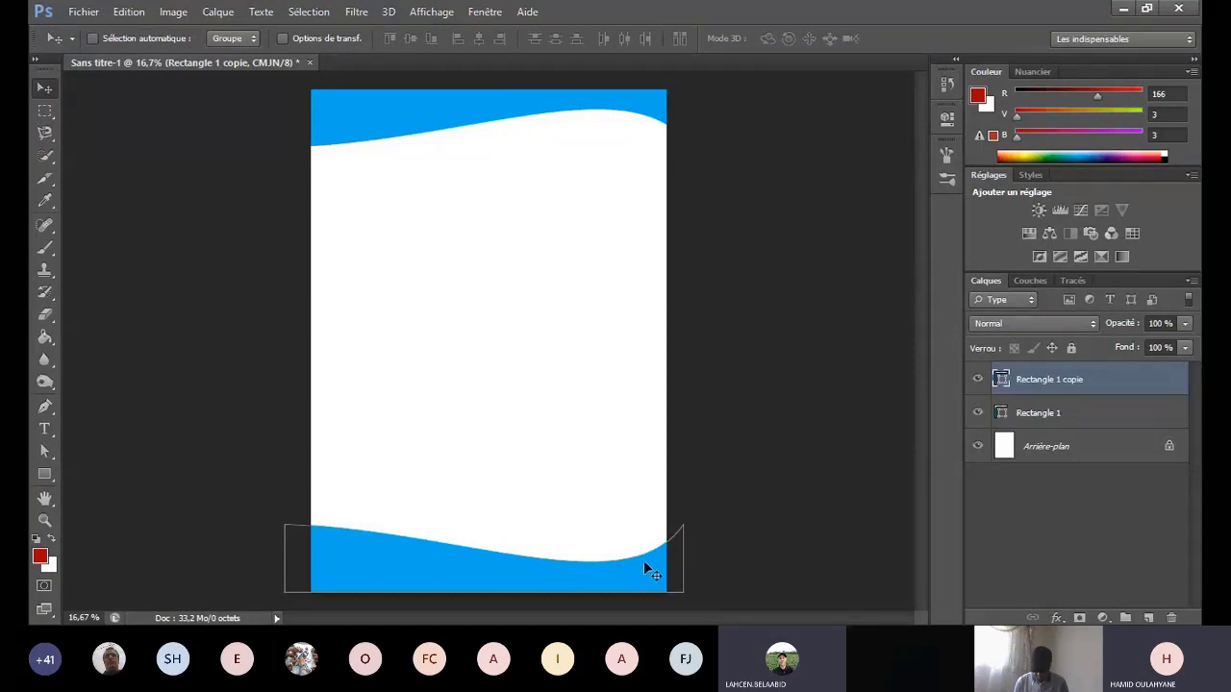
Step: Flip the bottom wave horizontally (Symétrie axe horizontal) and shift it slightly down past the page's bottom edge
{"action": "left_click", "coordinate": [129, 13]}
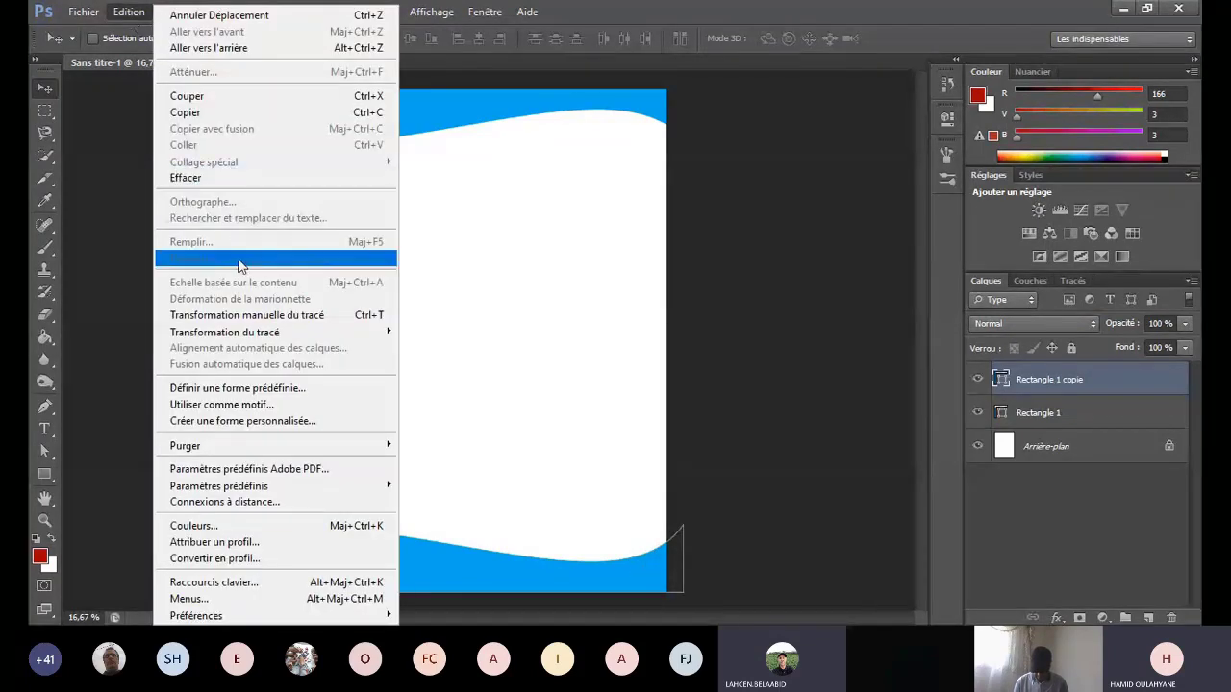
{"action": "mouse_move", "coordinate": [250, 332]}
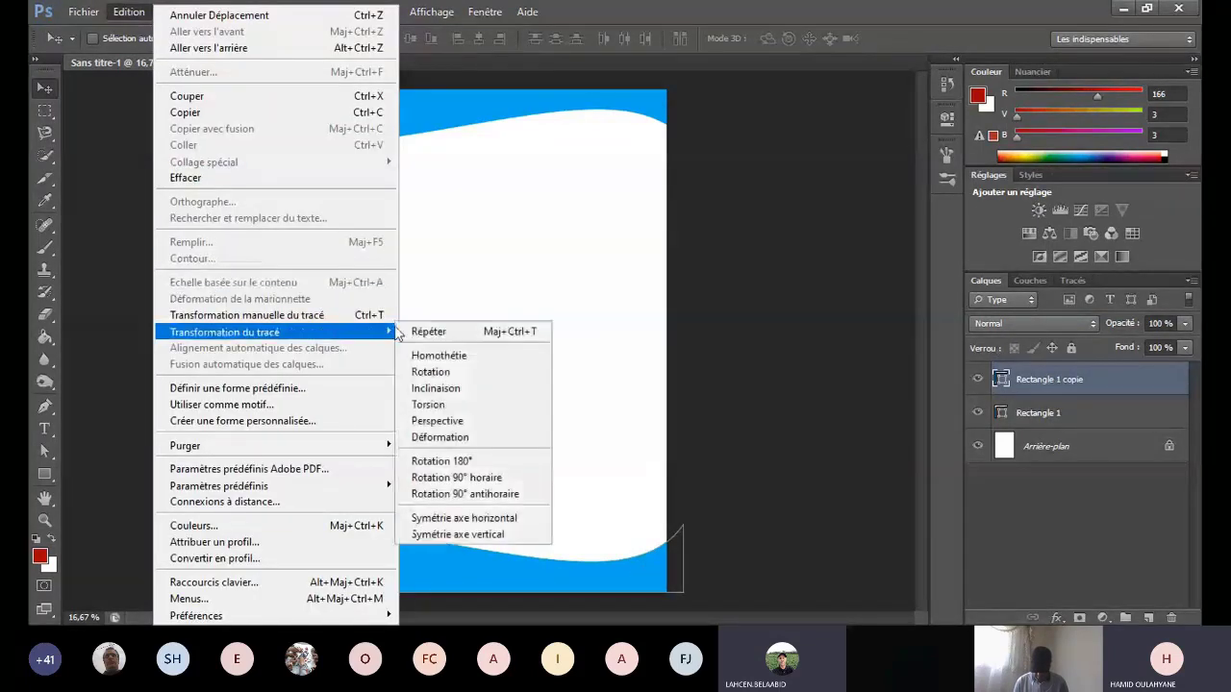
{"action": "left_click", "coordinate": [502, 517]}
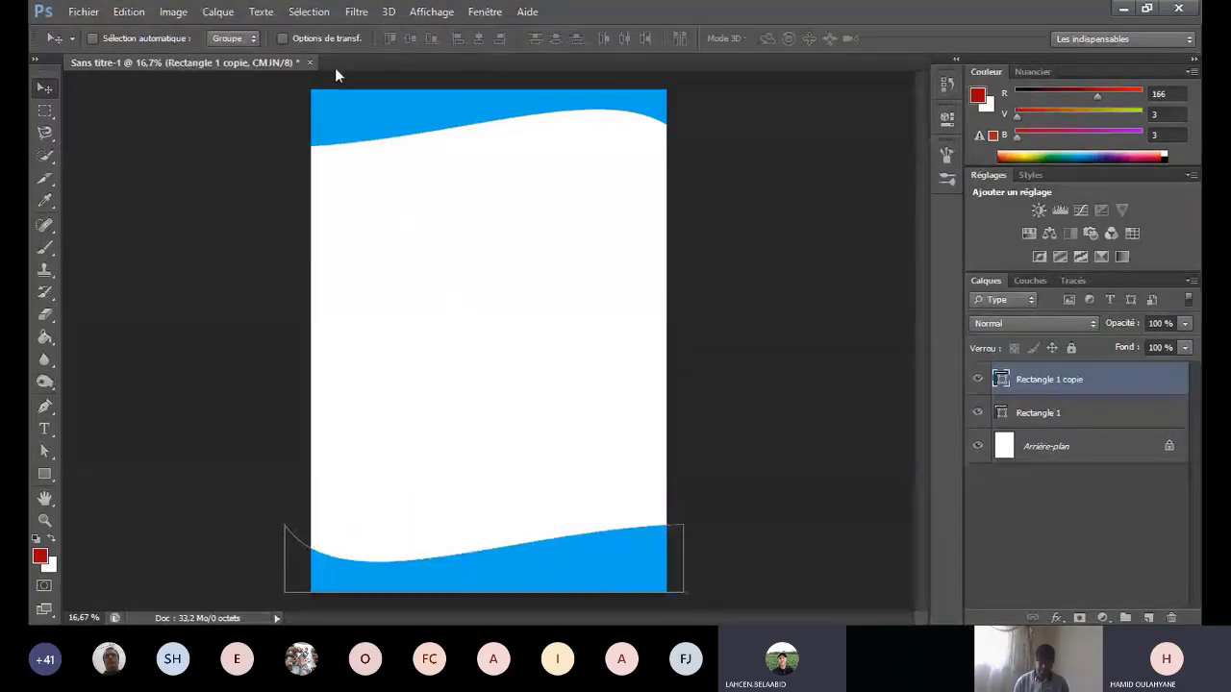
{"action": "left_click", "coordinate": [324, 36]}
{"action": "left_click", "coordinate": [324, 37]}
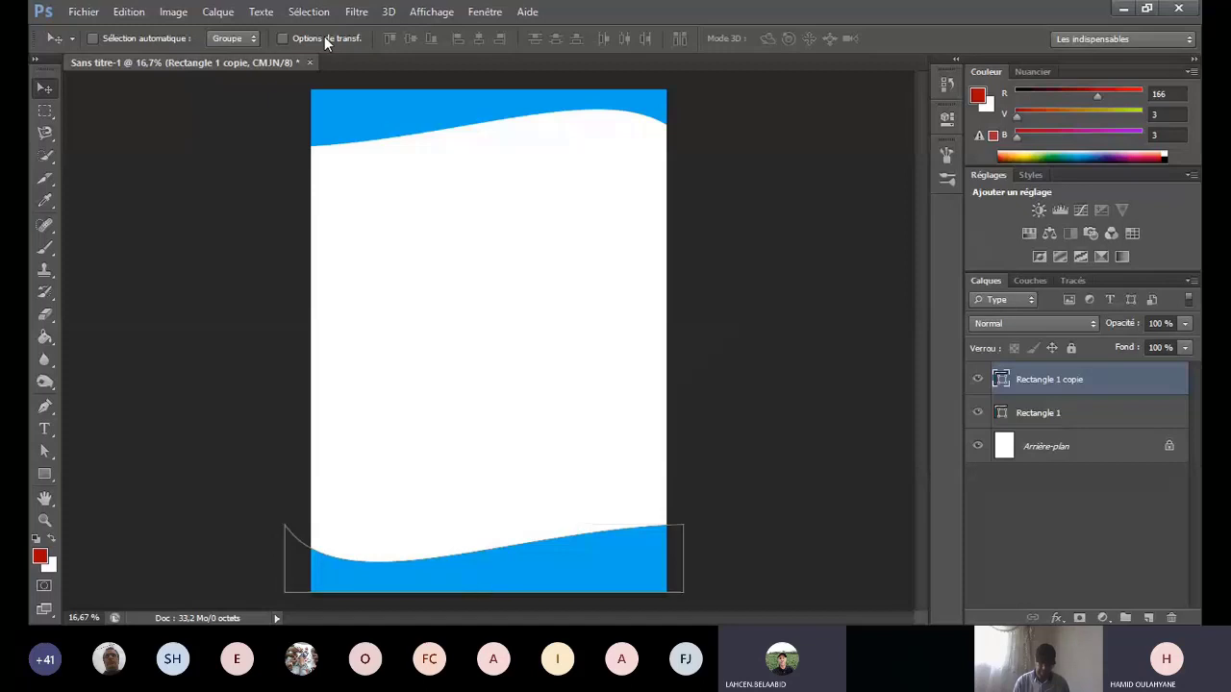
{"action": "left_click_drag", "start_coordinate": [601, 564], "coordinate": [604, 573]}
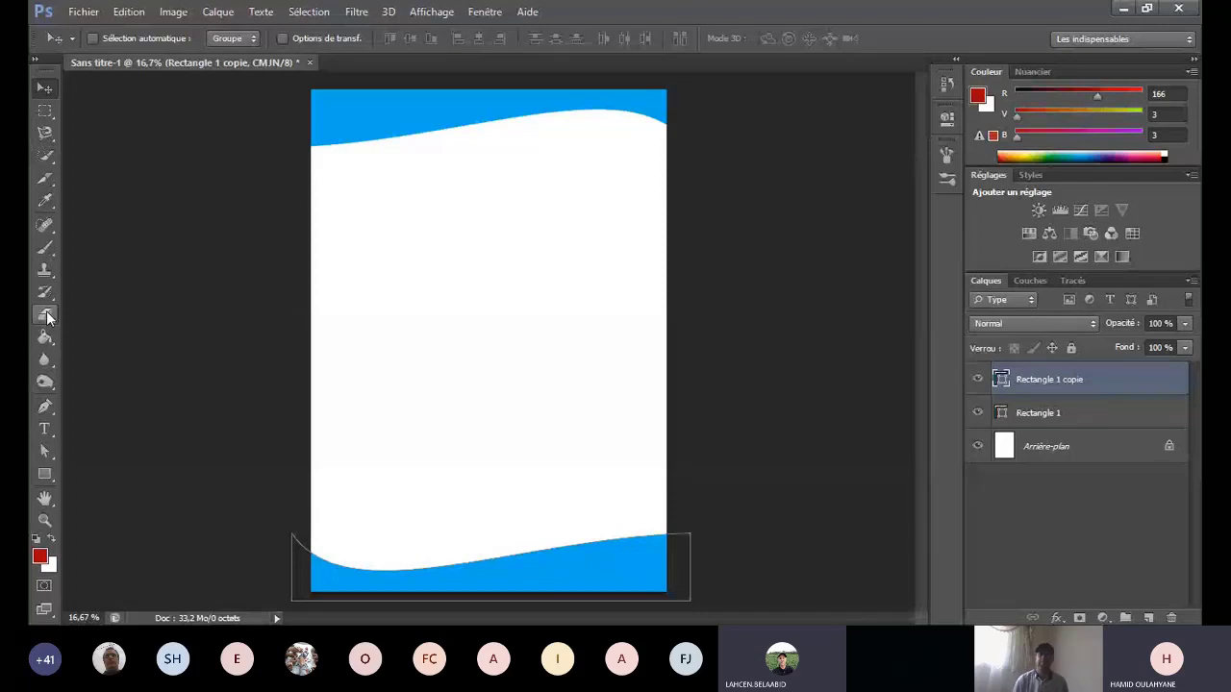
Step: Try light blue and navy fills on the bottom wave shape, settling on a darker medium blue
{"action": "left_click", "coordinate": [50, 339]}
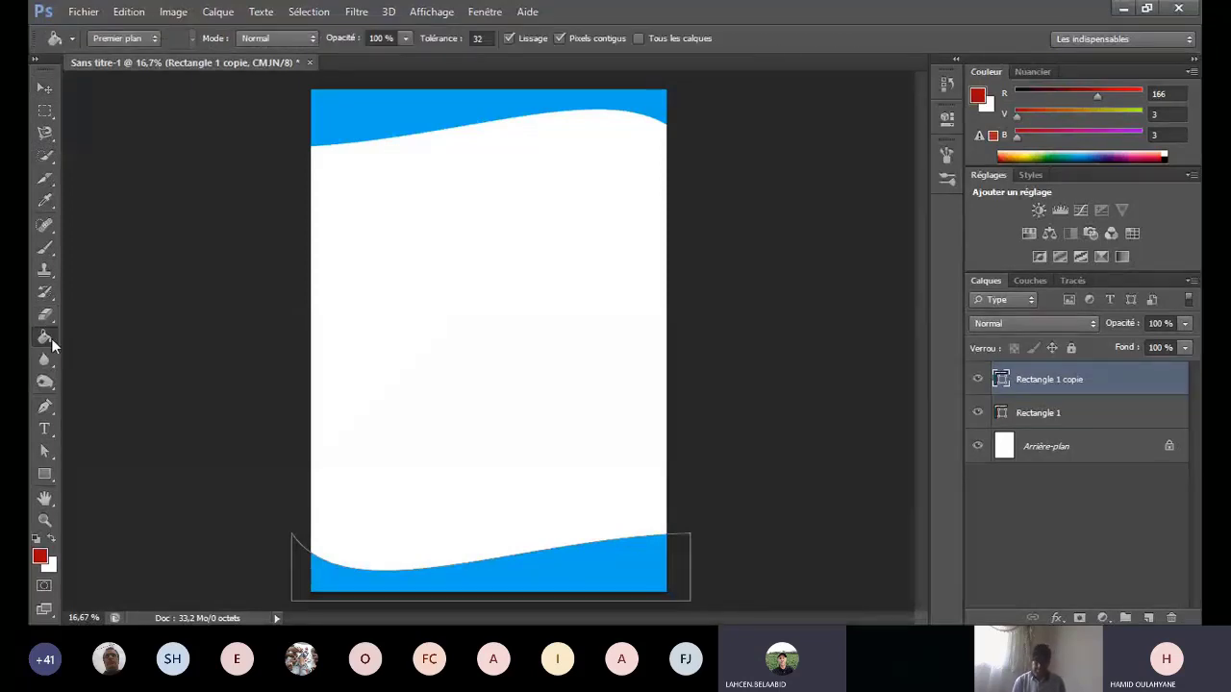
{"action": "left_click", "coordinate": [44, 475]}
{"action": "left_click", "coordinate": [192, 39]}
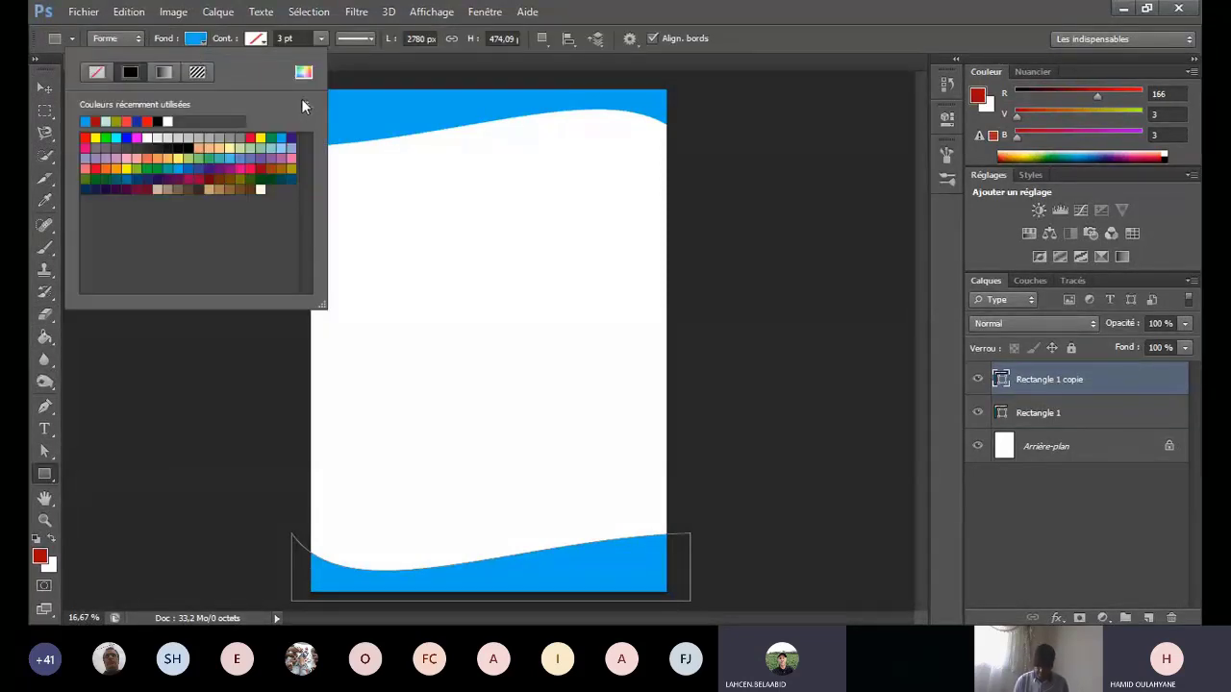
{"action": "left_click", "coordinate": [229, 161]}
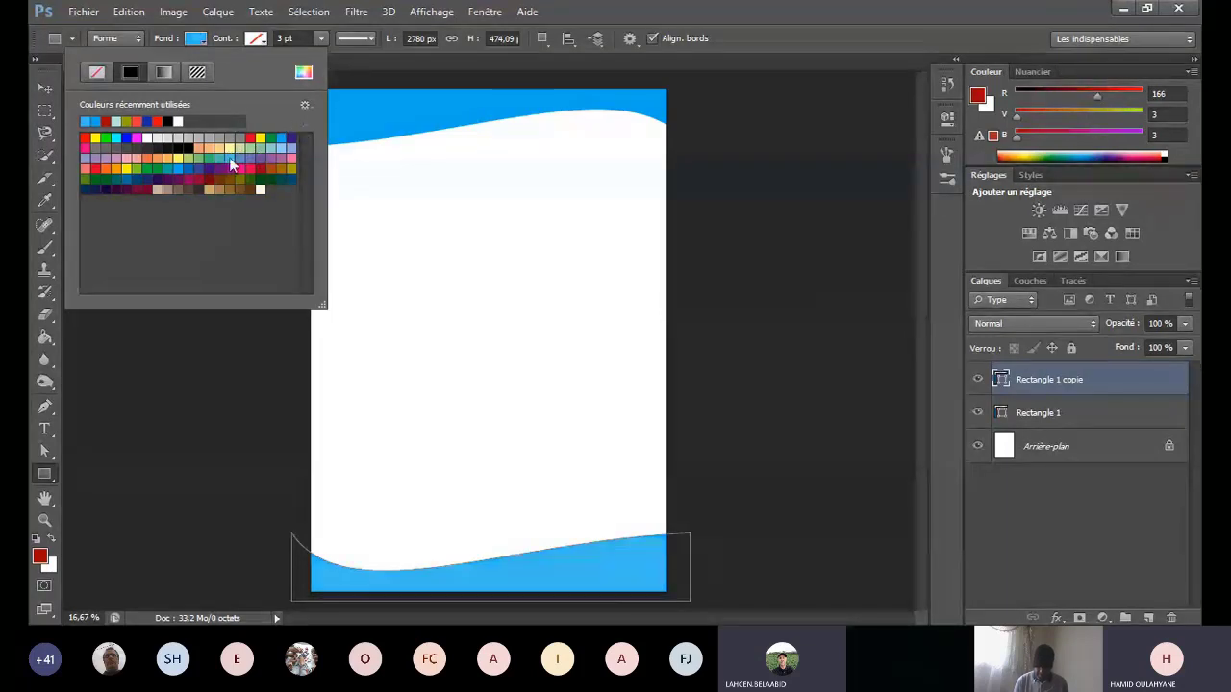
{"action": "left_click", "coordinate": [143, 179]}
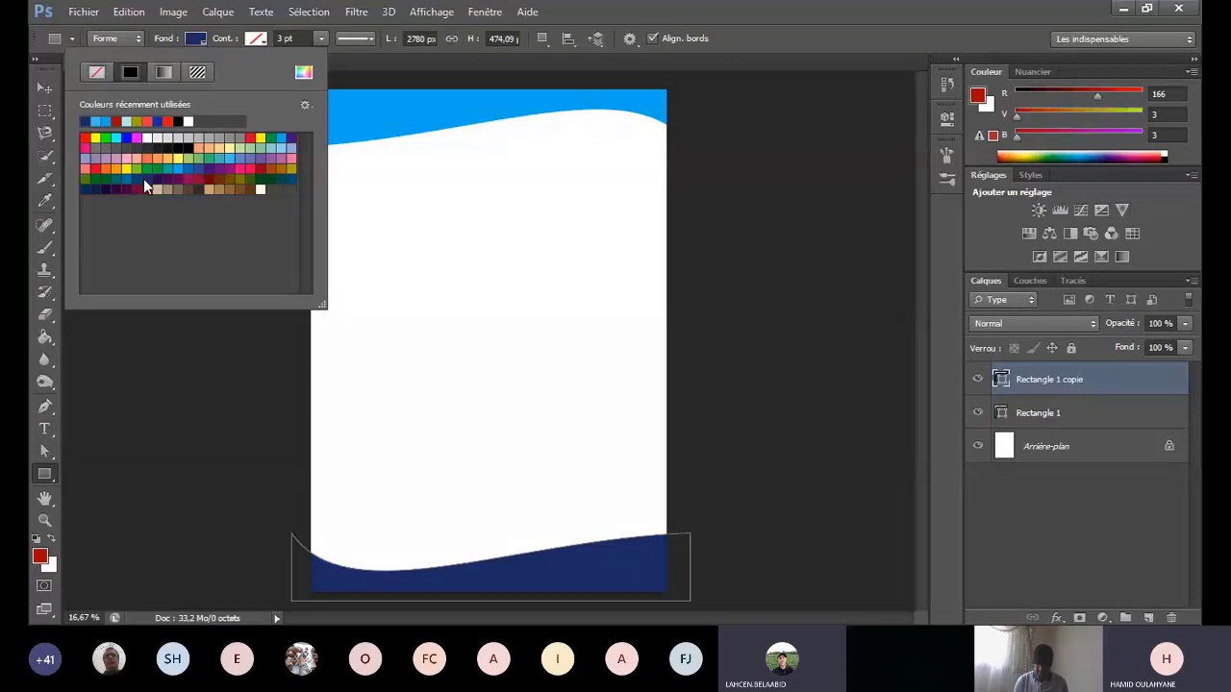
{"action": "left_click", "coordinate": [135, 179]}
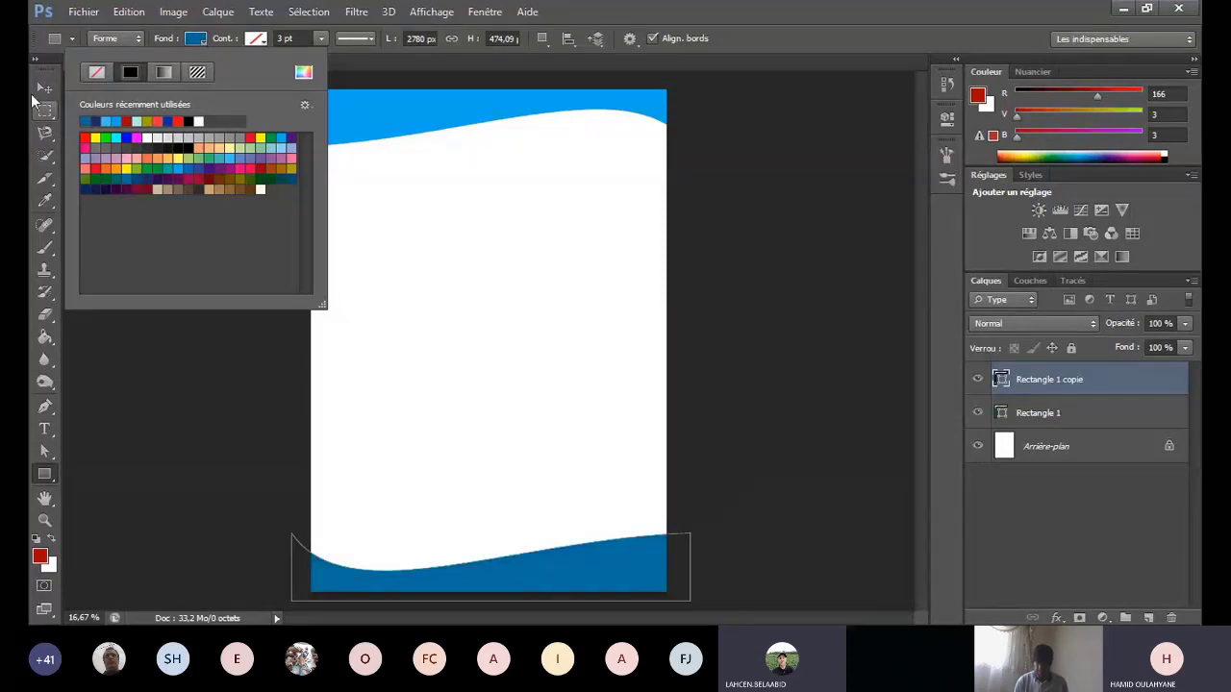
{"action": "left_click", "coordinate": [45, 88]}
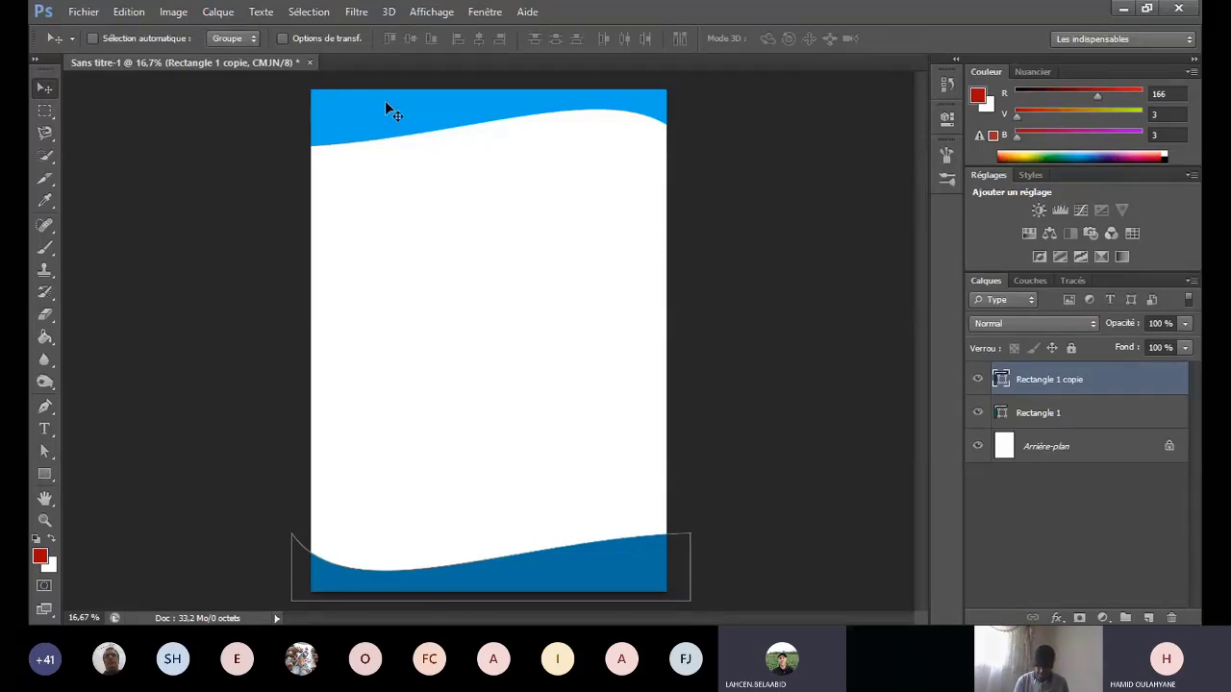
{"action": "left_click", "coordinate": [84, 11]}
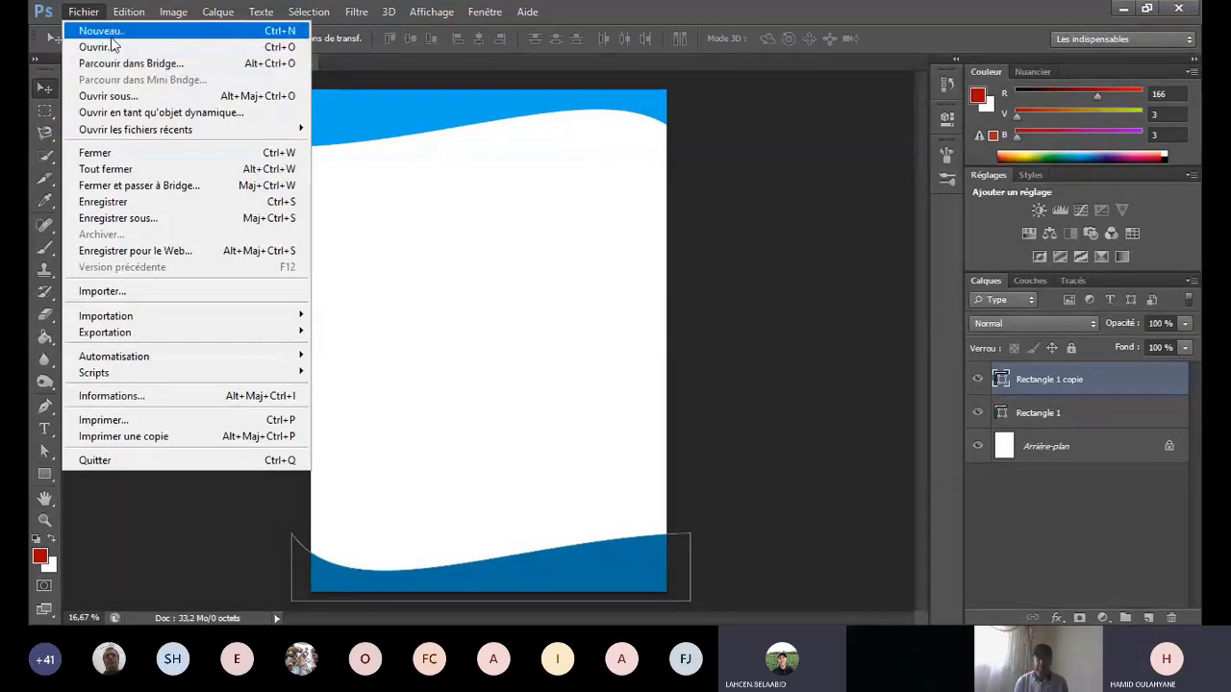
{"action": "left_click", "coordinate": [110, 36]}
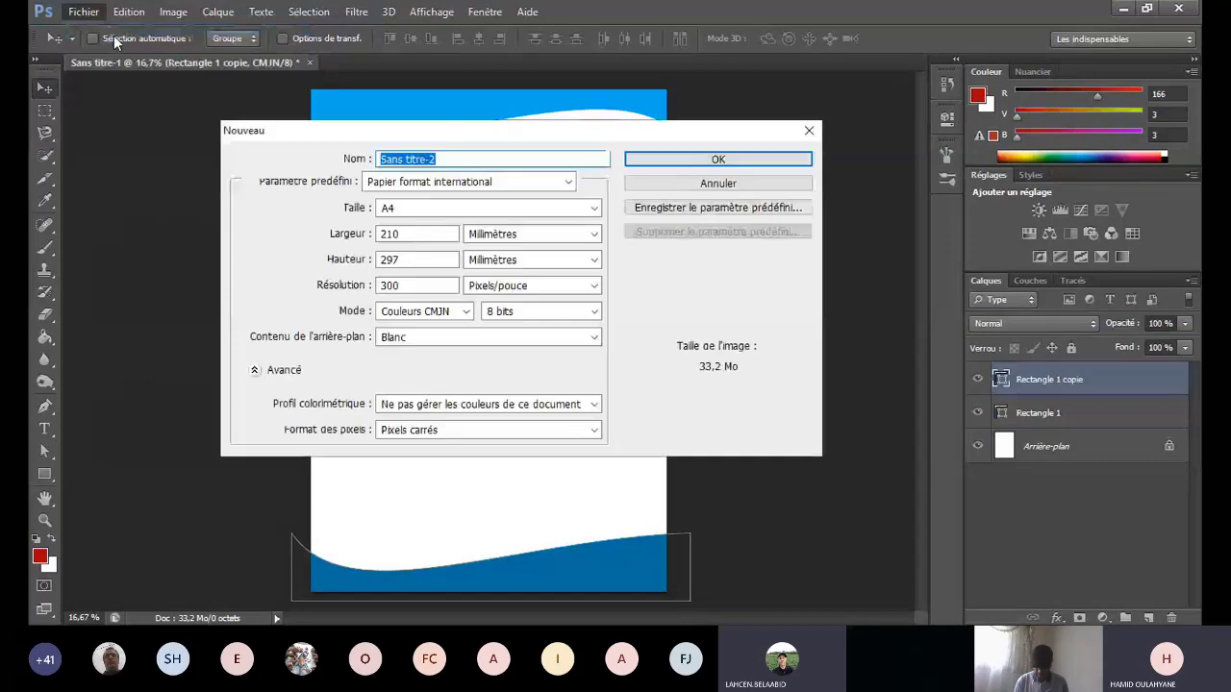
{"action": "key", "text": "Escape"}
Step: Open the image Ministère-de-léducation-Nationale-M750×430-DR.jpg from the work 1 folder
{"action": "left_click", "coordinate": [83, 12]}
{"action": "left_click", "coordinate": [111, 48]}
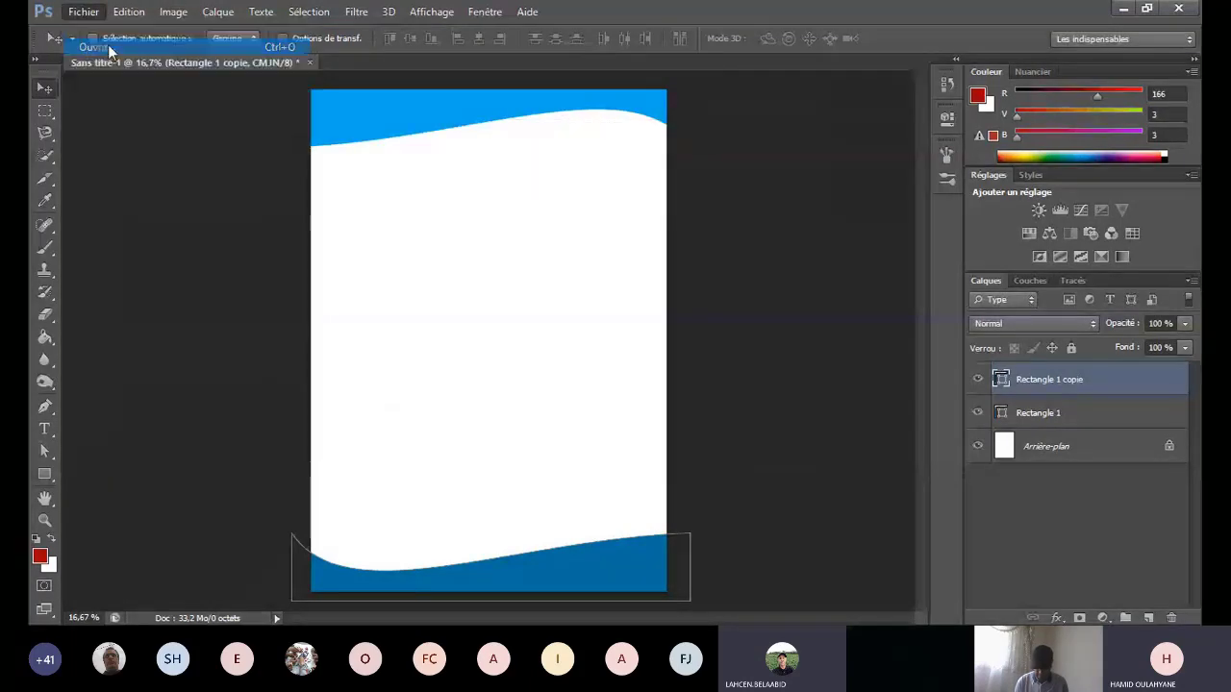
{"action": "left_click", "coordinate": [519, 74]}
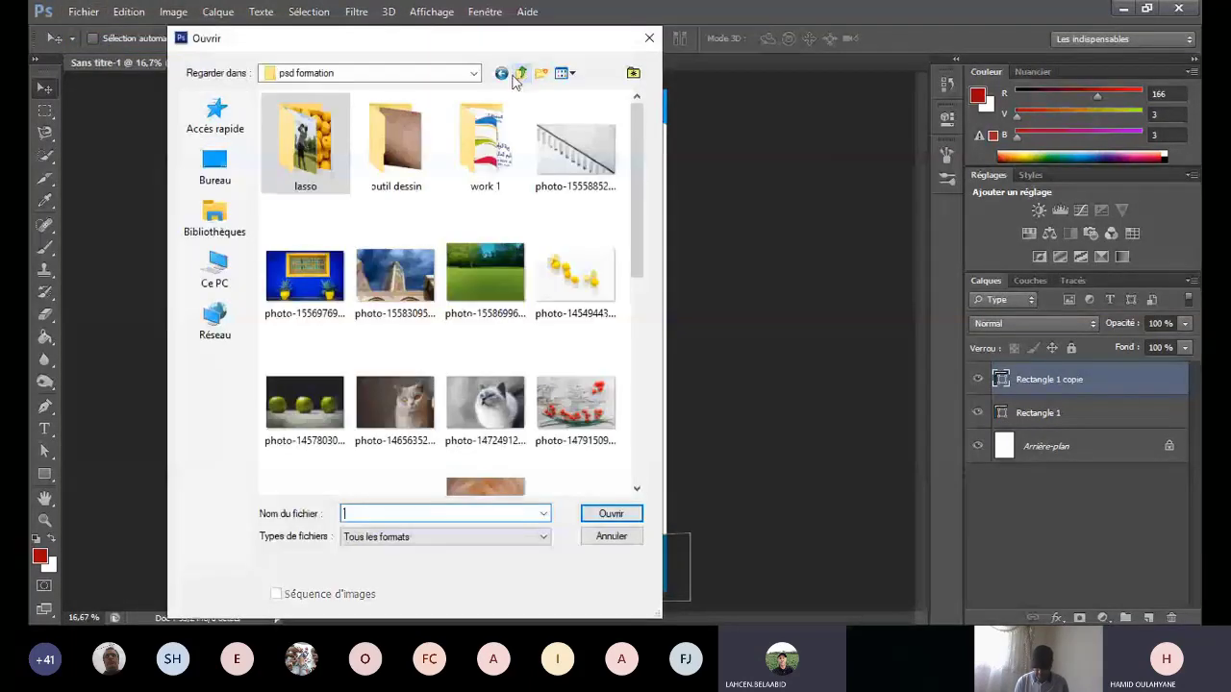
{"action": "double_click", "coordinate": [468, 162]}
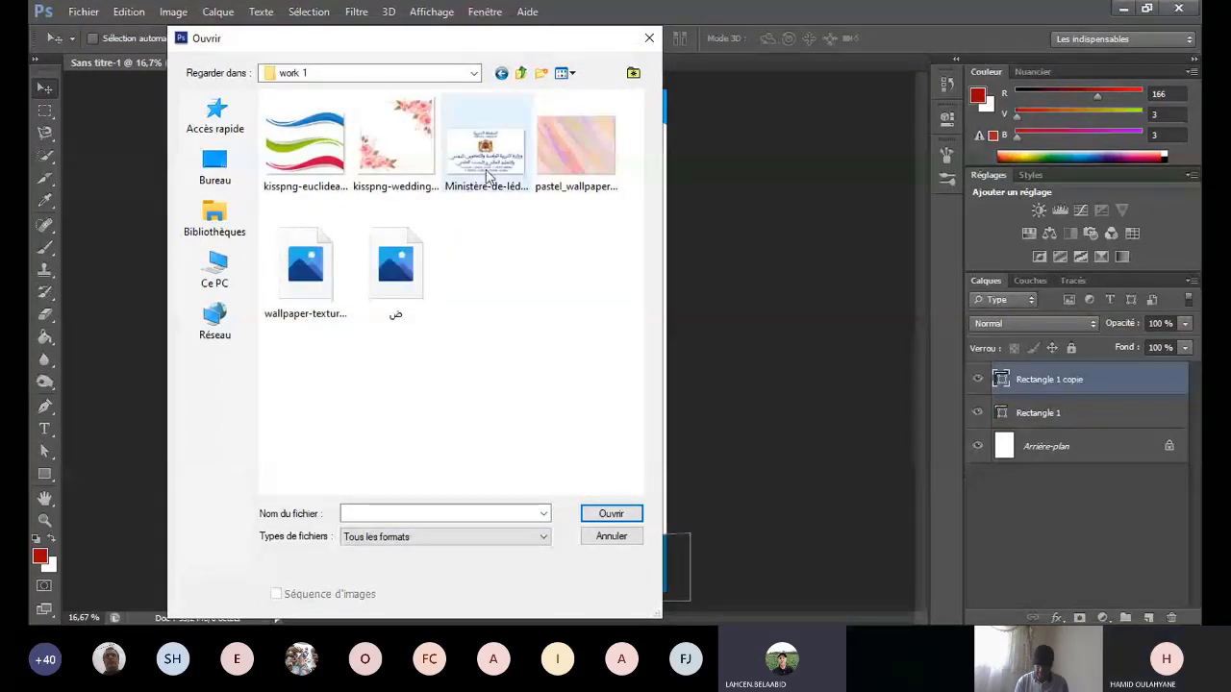
{"action": "double_click", "coordinate": [486, 154]}
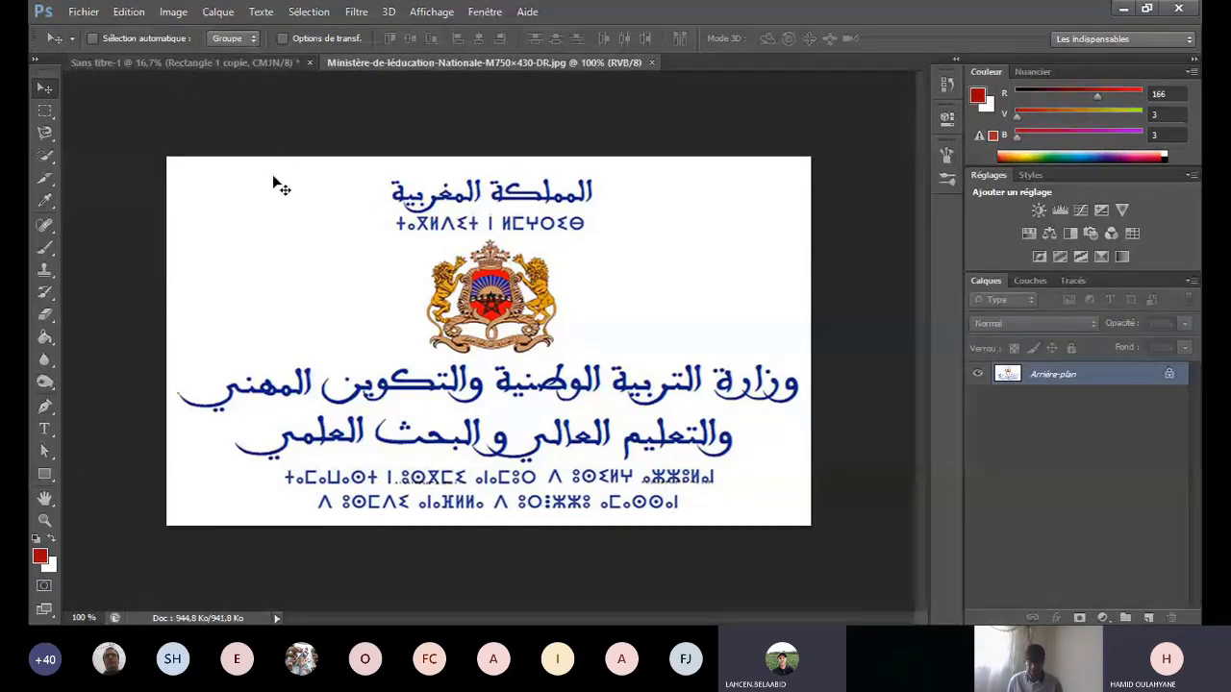
Step: Unlock the background of the ministry logo image by converting it into a regular layer
{"action": "left_click_drag", "start_coordinate": [274, 177], "coordinate": [267, 171]}
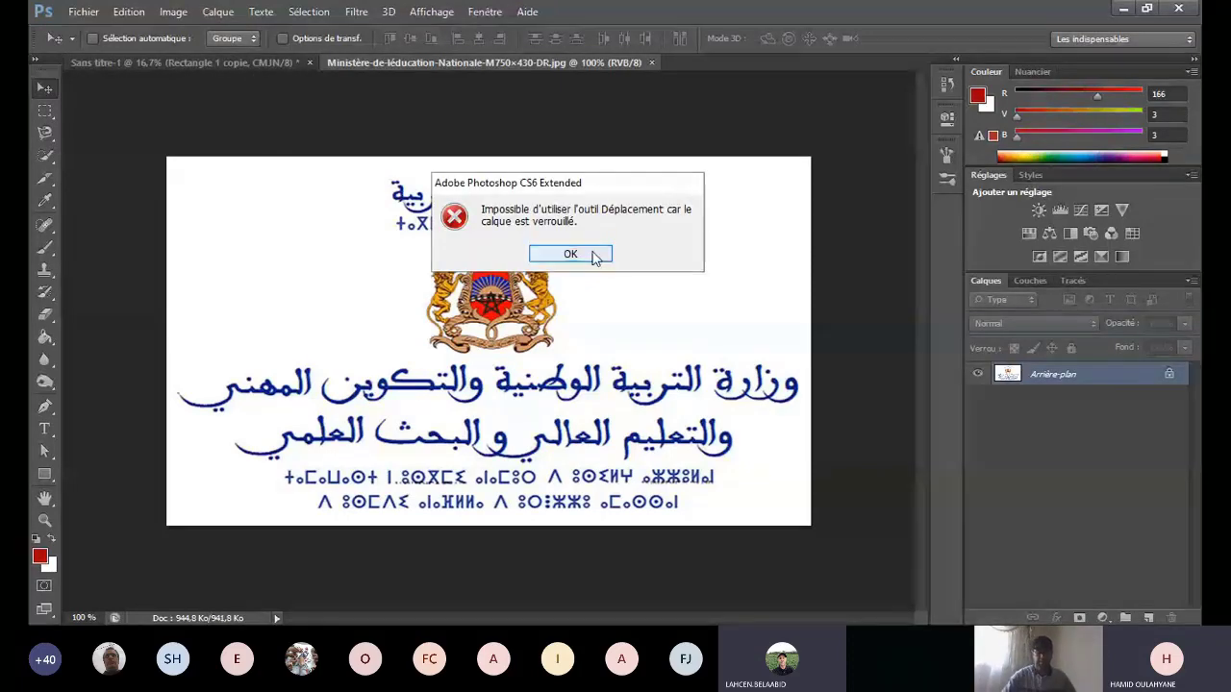
{"action": "left_click", "coordinate": [596, 255]}
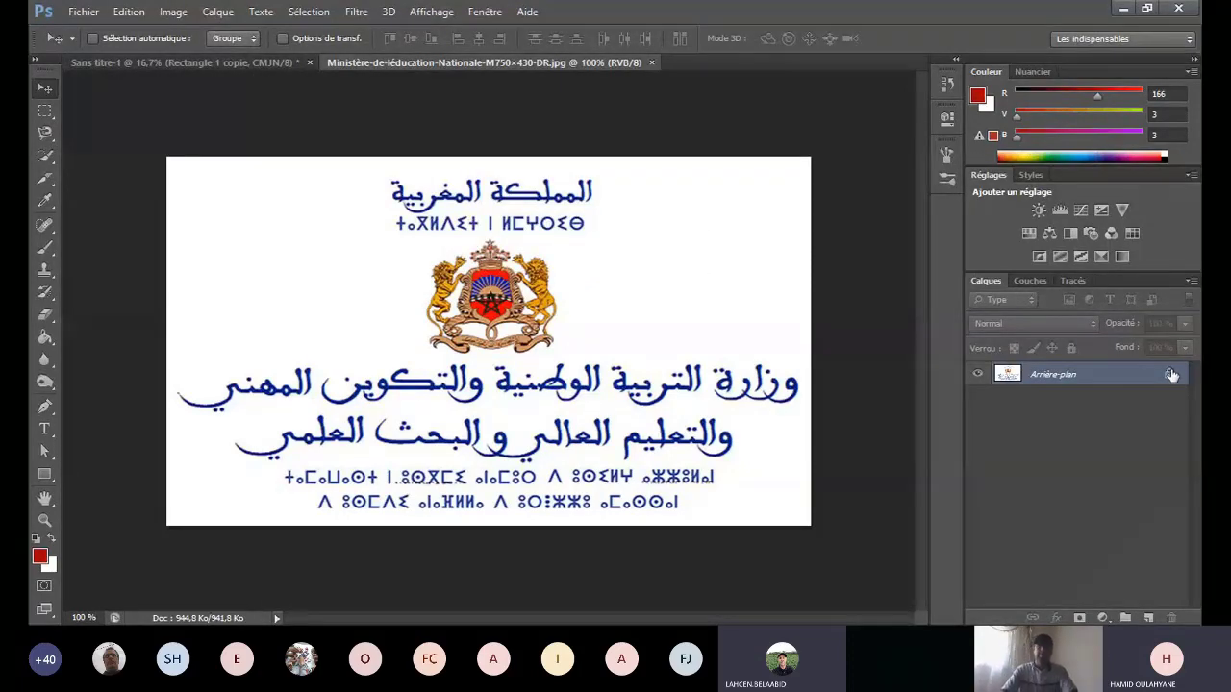
{"action": "key", "text": "alt"}
{"action": "double_click", "coordinate": [1170, 377], "text": "alt"}
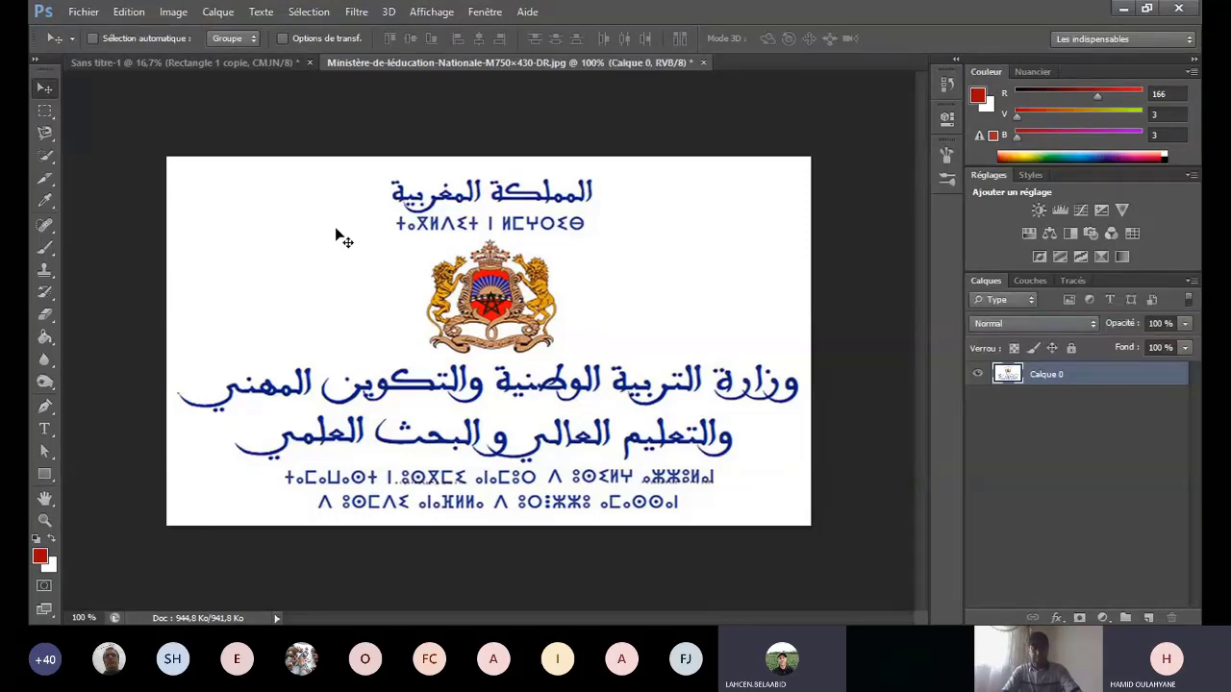
Step: Copy the ministry logo layer into the Sans titre-1 document, placing it over the upper-left part of the page
{"action": "mouse_move", "coordinate": [337, 236]}
{"action": "left_mouse_down"}
{"action": "mouse_move", "coordinate": [275, 159]}
{"action": "mouse_move", "coordinate": [398, 269]}
{"action": "mouse_move", "coordinate": [324, 225]}
{"action": "left_mouse_up"}
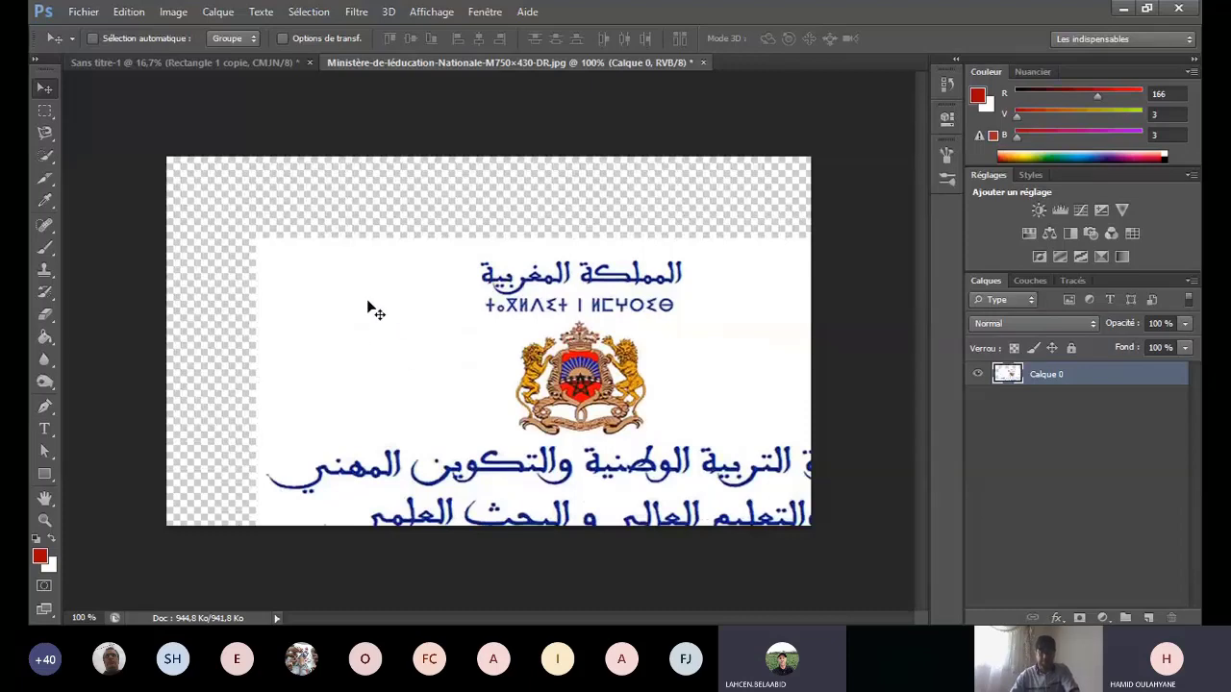
{"action": "left_click_drag", "start_coordinate": [368, 307], "coordinate": [336, 240]}
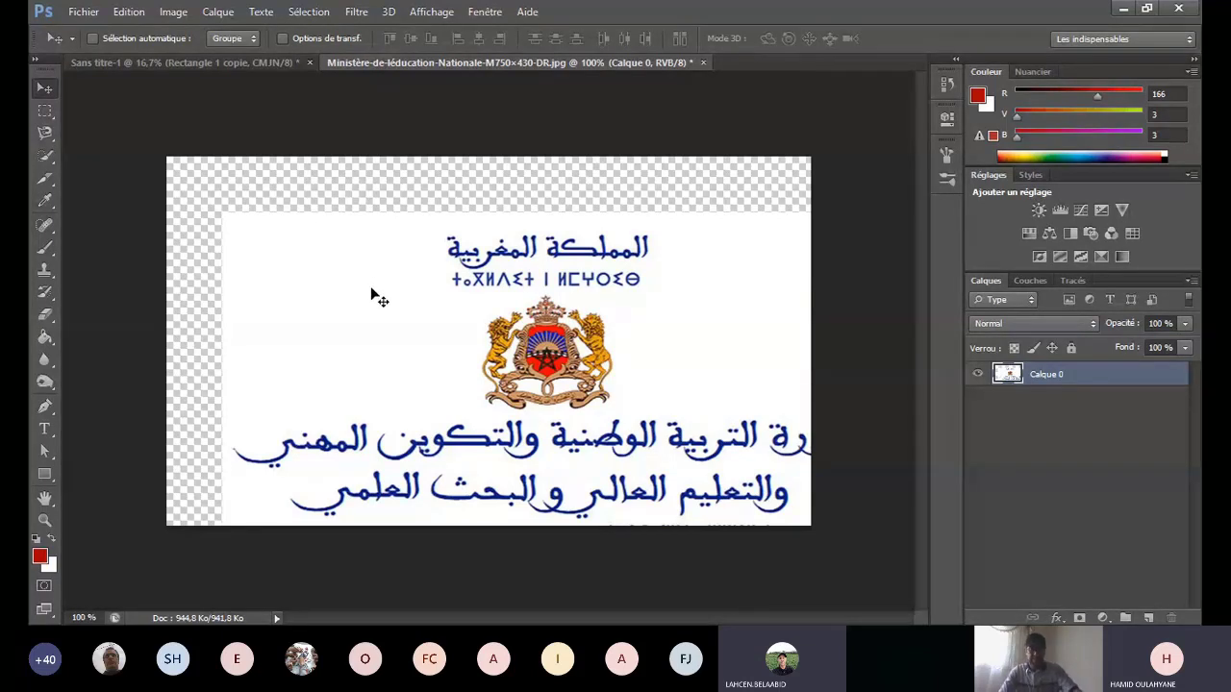
{"action": "left_click_drag", "start_coordinate": [371, 295], "coordinate": [413, 121]}
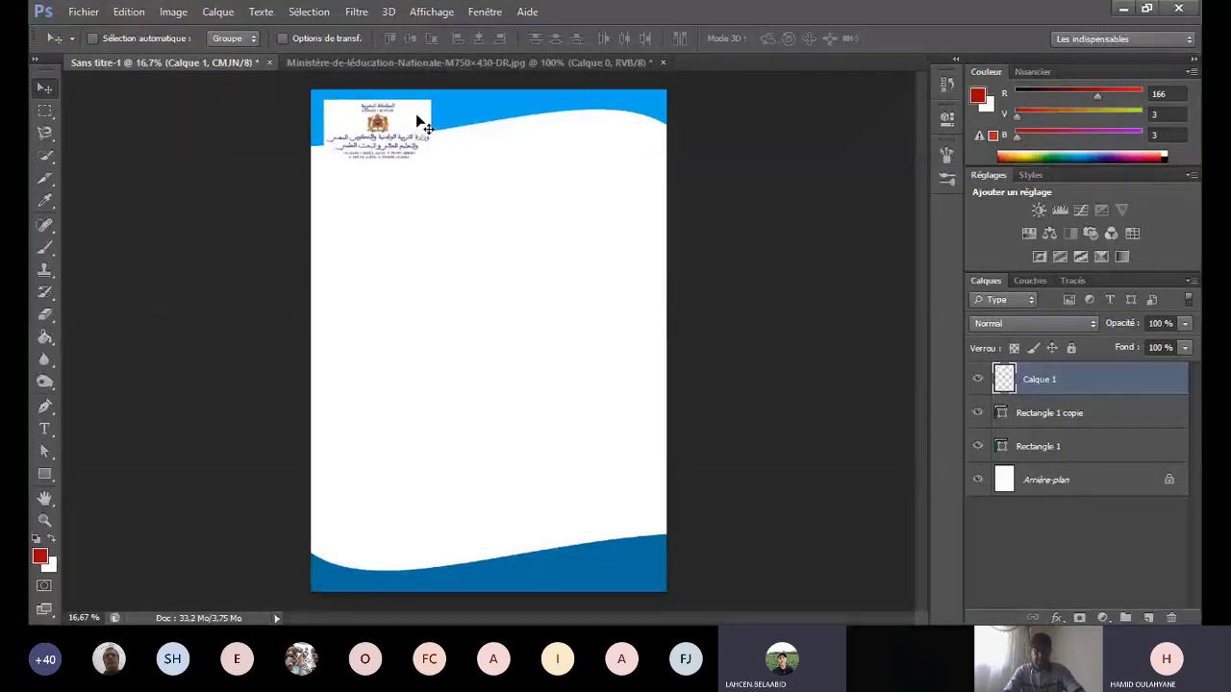
Step: Move the logo closer to the page's upper-left corner, leaving a thin blue margin around it
{"action": "scroll", "coordinate": [496, 197], "scroll_direction": "up", "scroll_amount": 1}
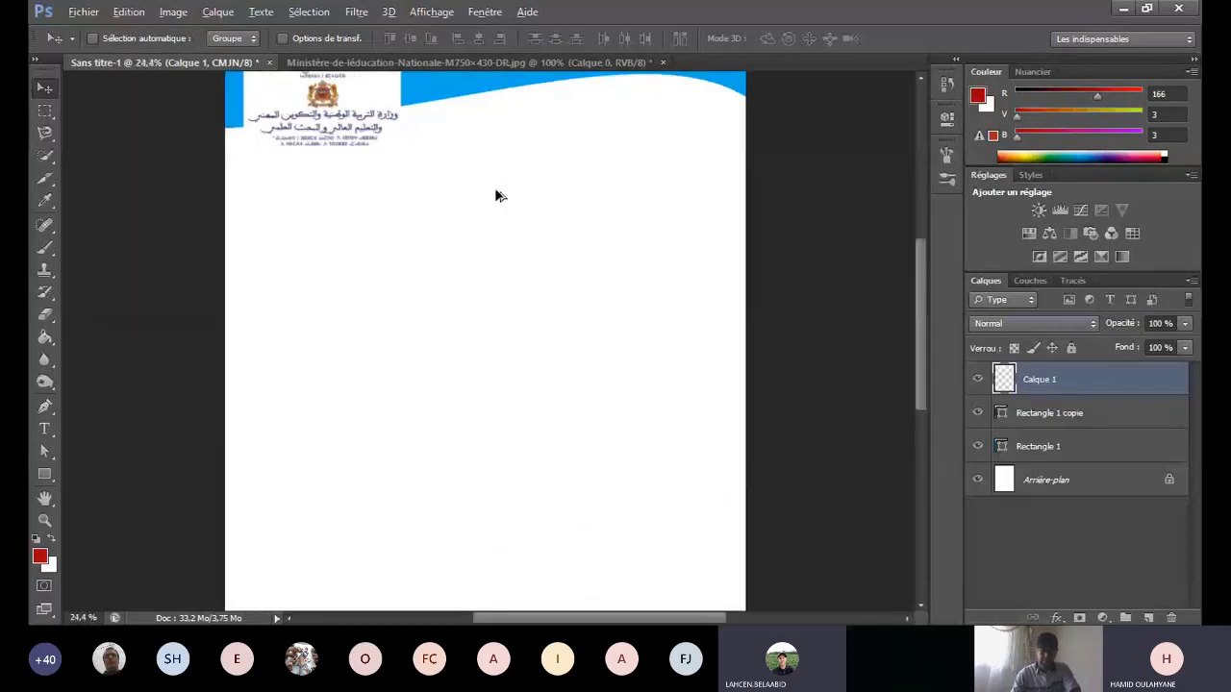
{"action": "scroll", "coordinate": [497, 196], "scroll_direction": "up", "scroll_amount": 2}
{"action": "left_click_drag", "start_coordinate": [920, 252], "coordinate": [913, 187]}
{"action": "scroll", "coordinate": [349, 289], "scroll_direction": "up", "scroll_amount": 2}
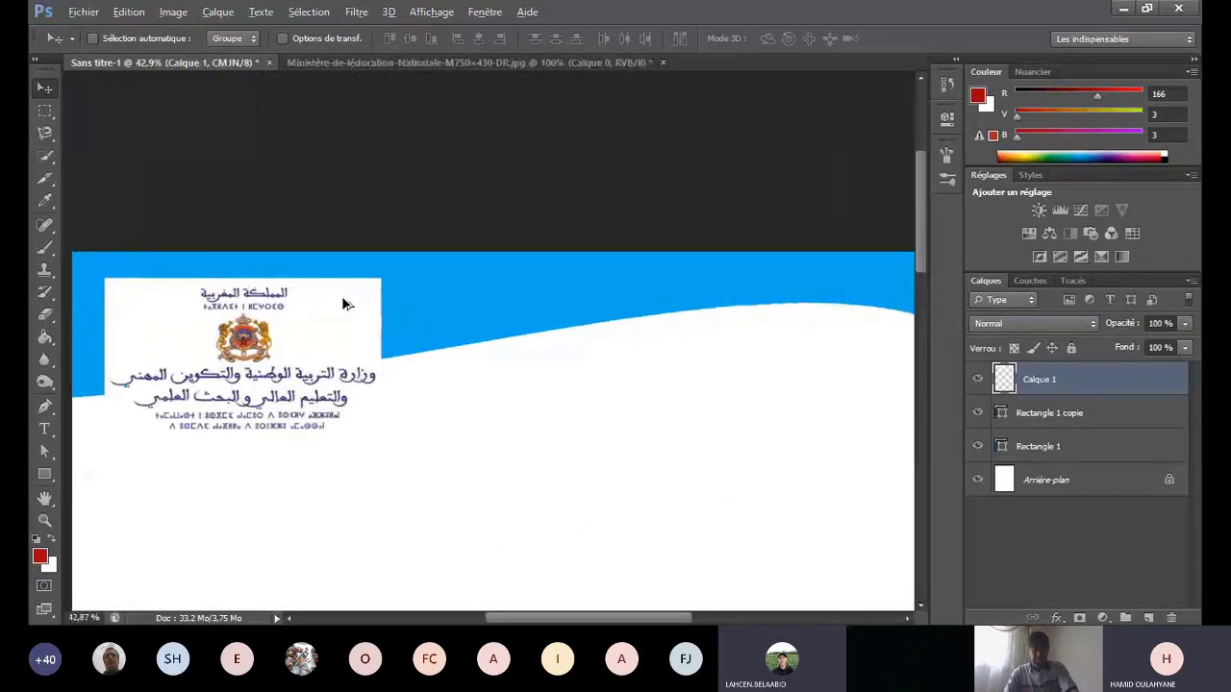
{"action": "scroll", "coordinate": [346, 317], "scroll_direction": "up", "scroll_amount": 3}
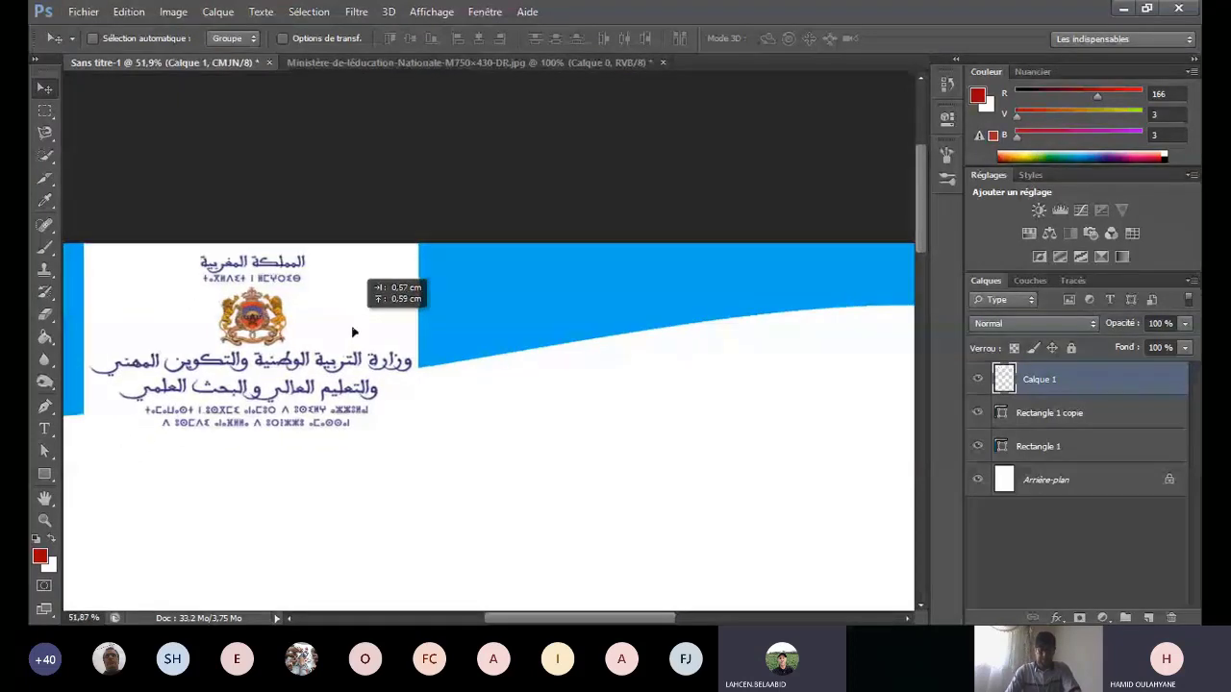
{"action": "left_click_drag", "start_coordinate": [354, 332], "coordinate": [360, 338]}
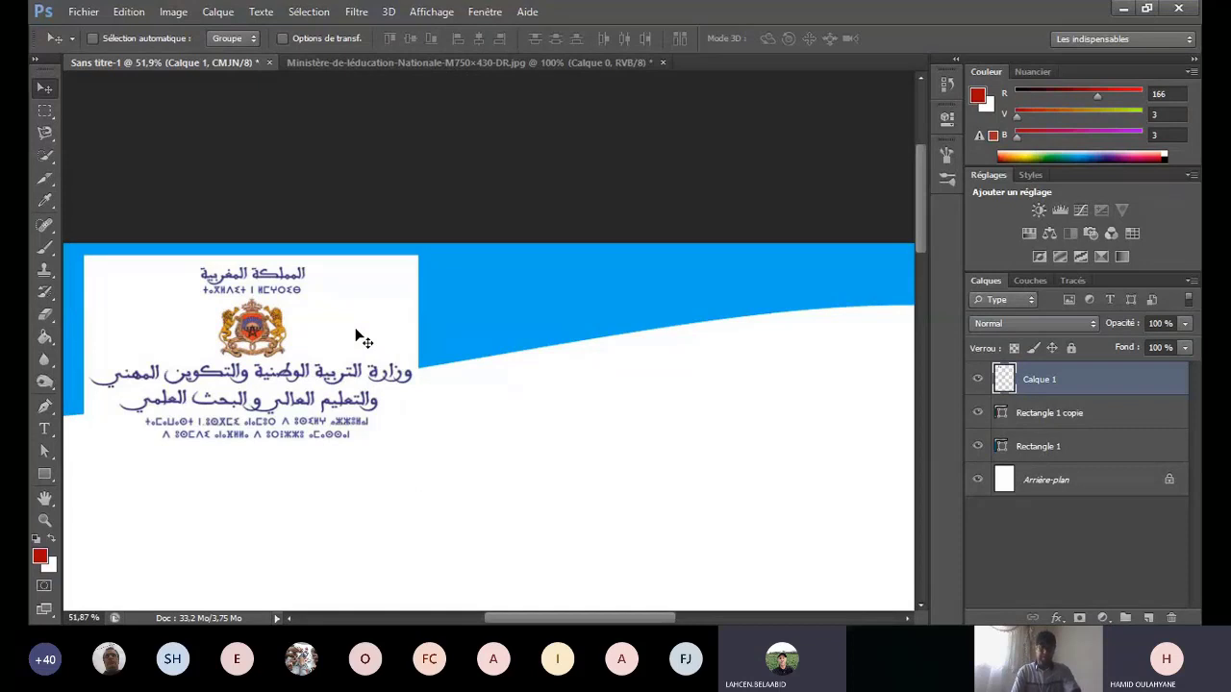
Step: Select the logo's white background with the Magic Wand at tolerance 32 and delete it
{"action": "left_click", "coordinate": [44, 156]}
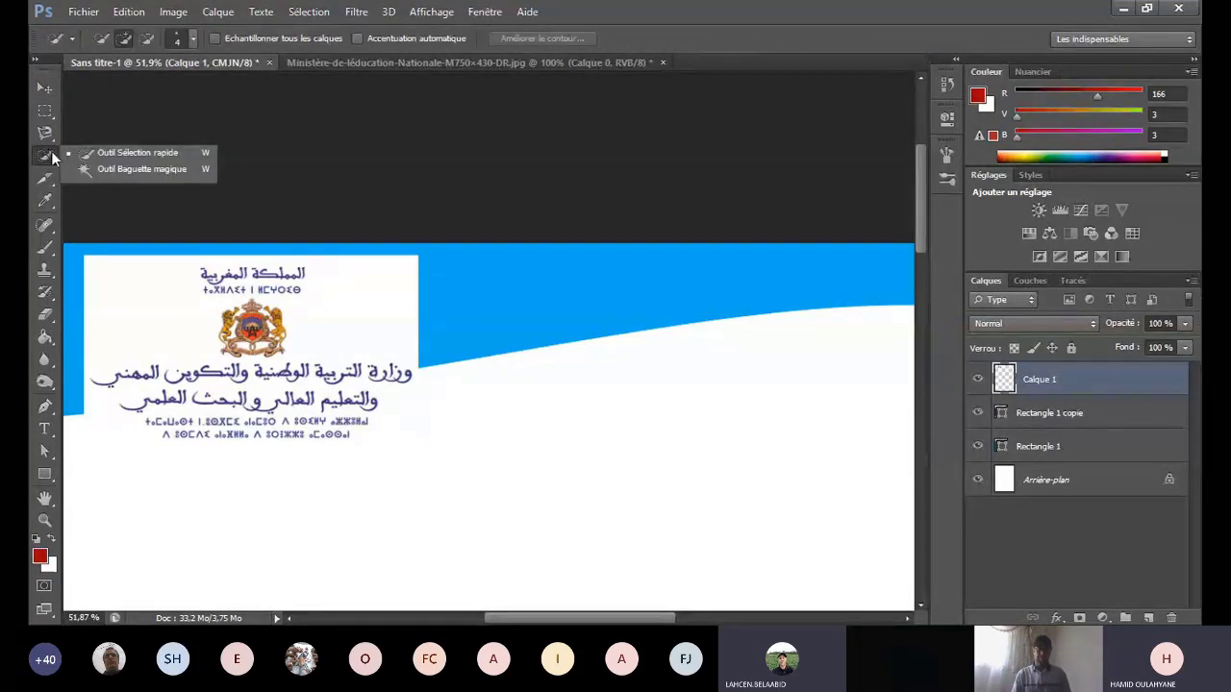
{"action": "left_click", "coordinate": [105, 171]}
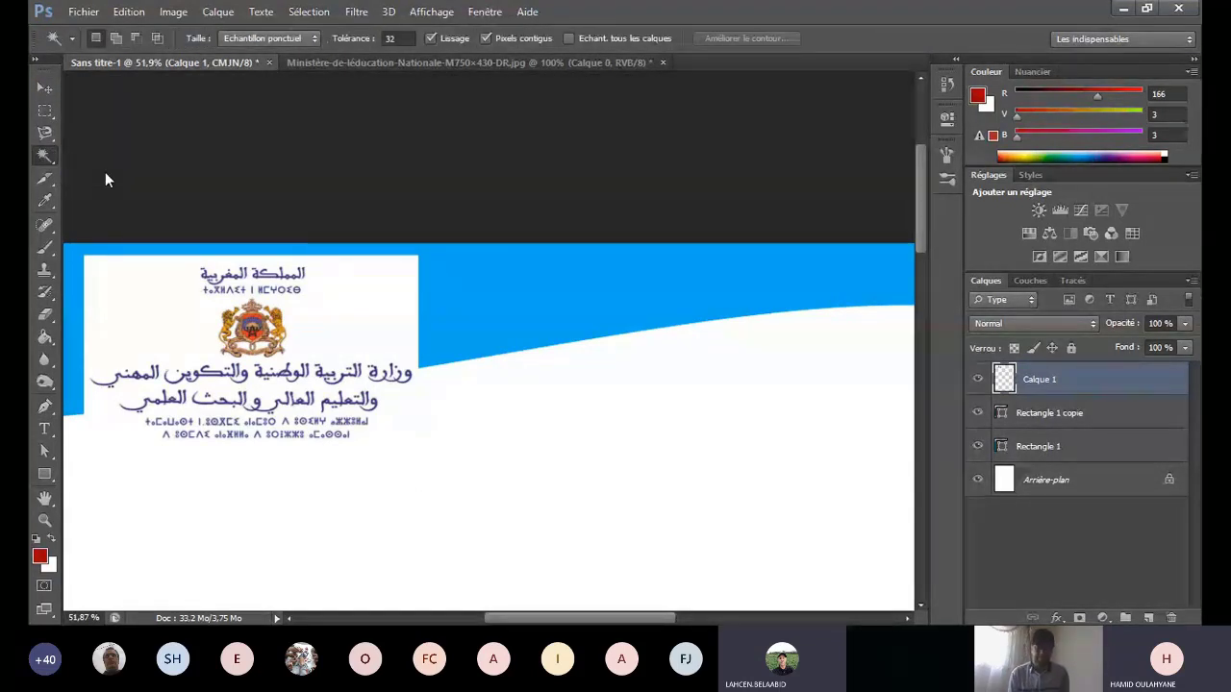
{"action": "left_click", "coordinate": [359, 309]}
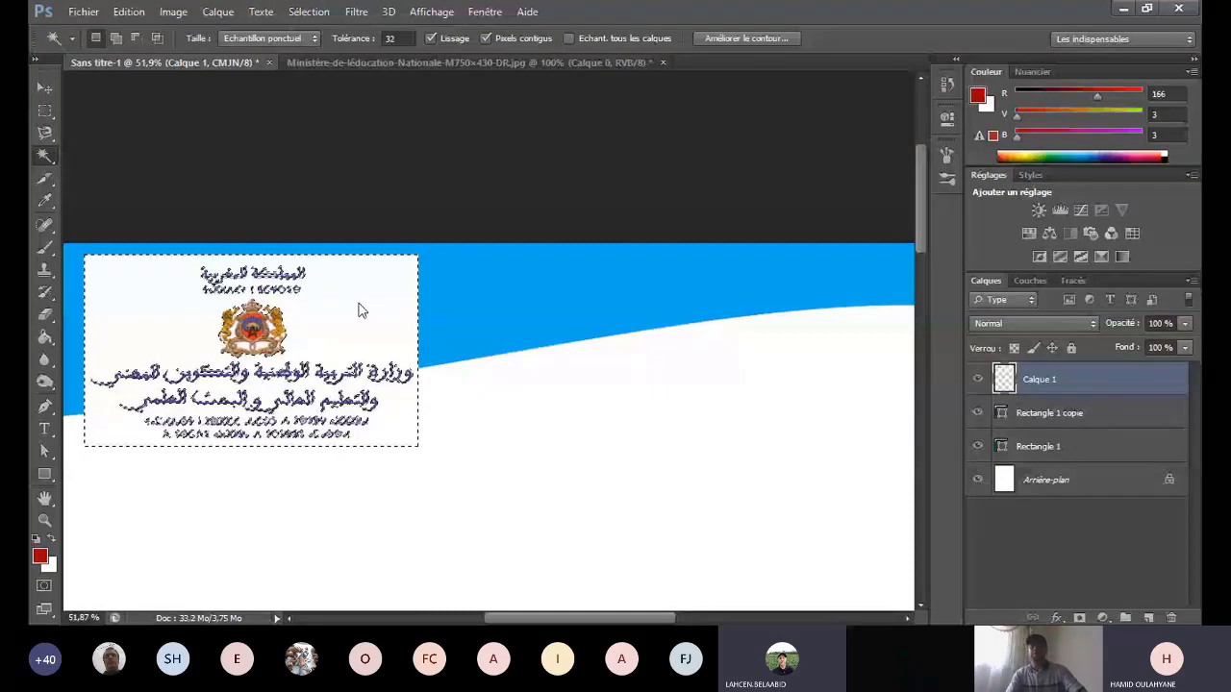
{"action": "key", "text": "Delete"}
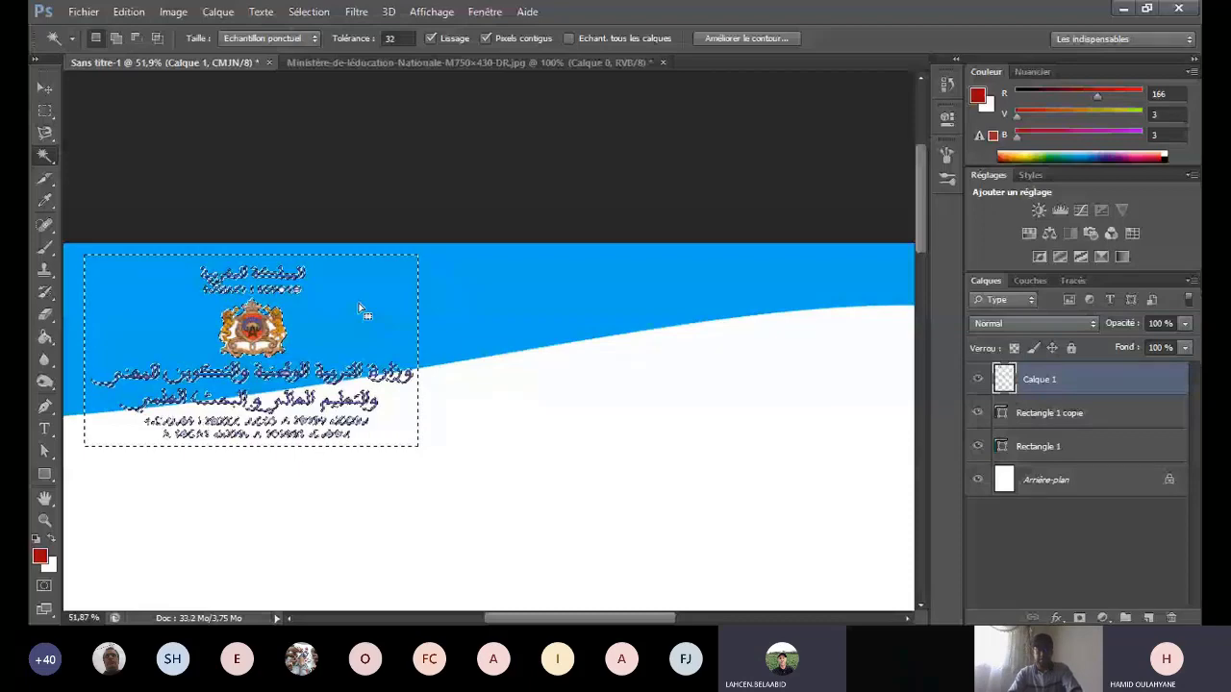
Step: Deselect the background, and remove the white areas enclosed in the coat of arms, around the lions, shield and ribbon, using the Magic Wand
{"action": "scroll", "coordinate": [246, 378], "scroll_direction": "up", "scroll_amount": 6}
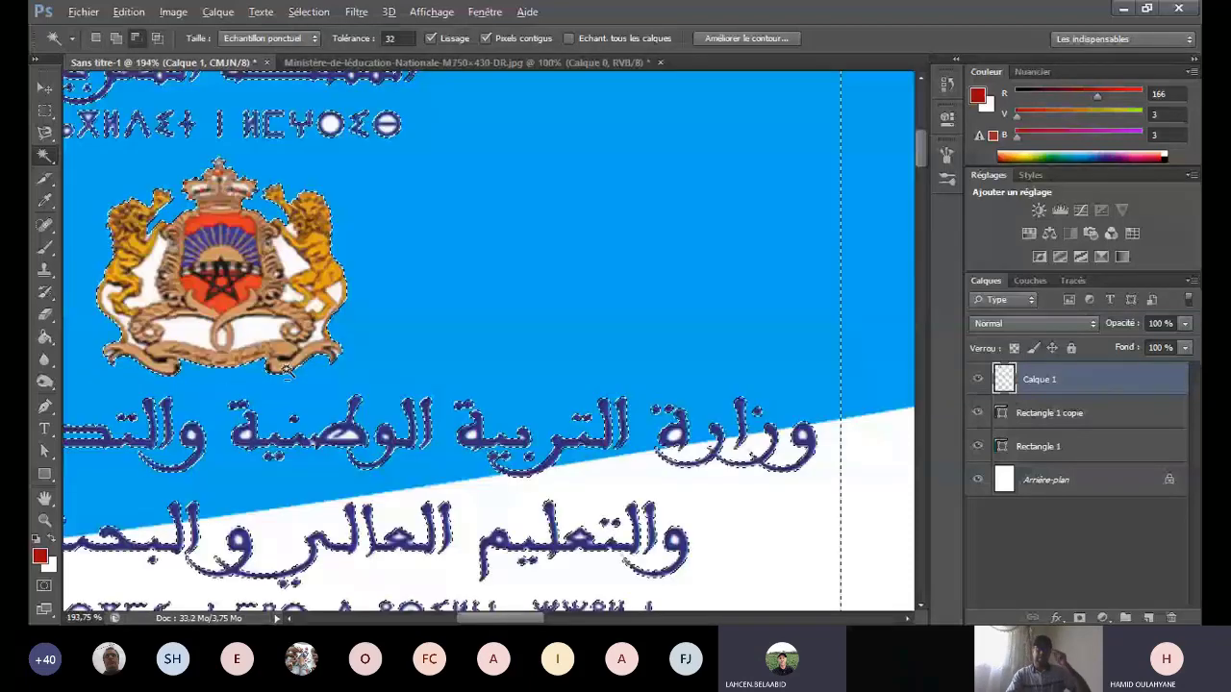
{"action": "key", "text": "alt"}
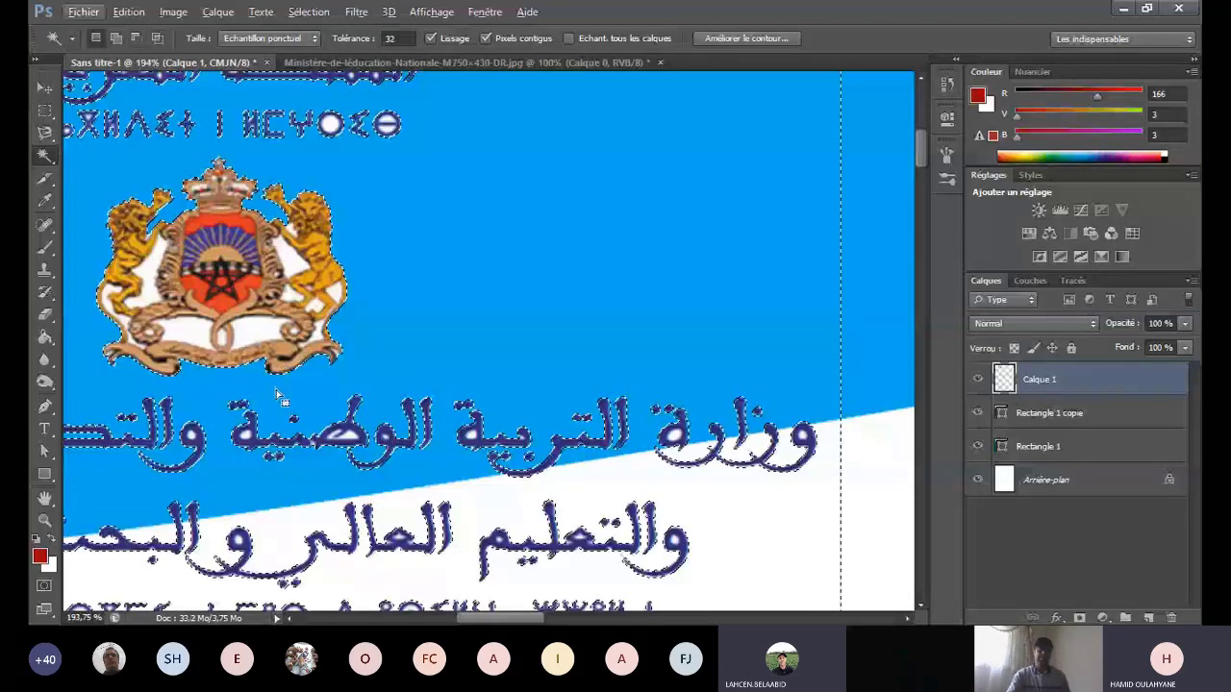
{"action": "key", "text": "ctrl+d"}
{"action": "left_click", "coordinate": [292, 267]}
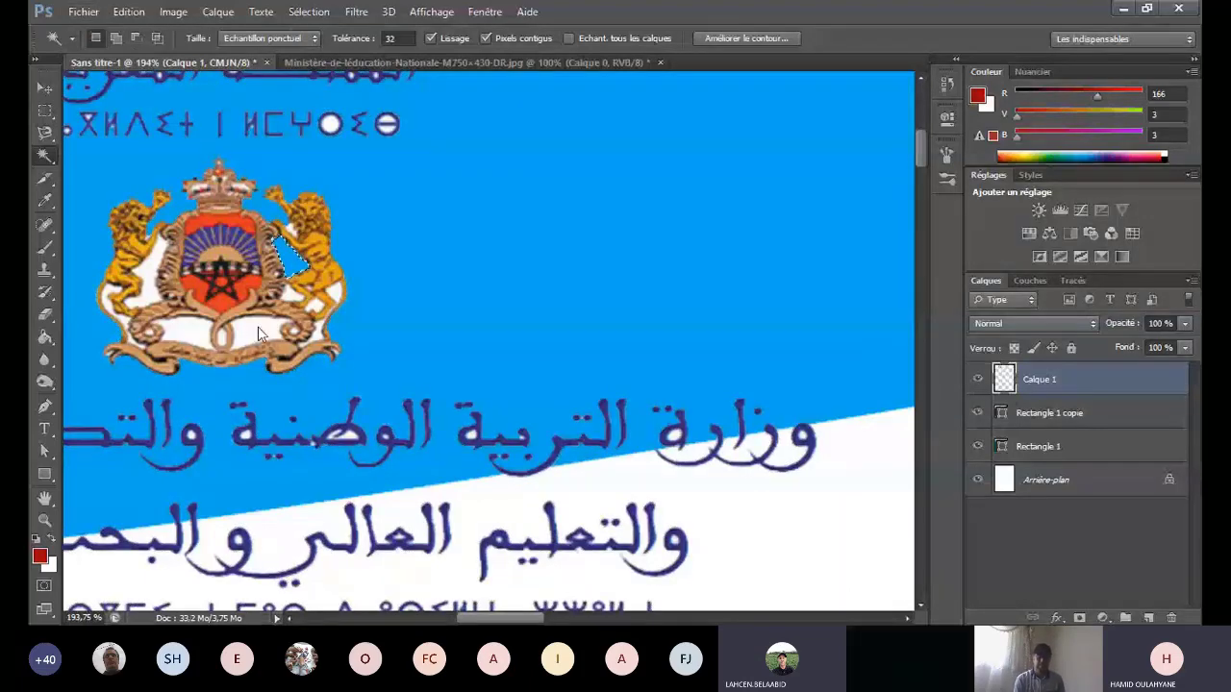
{"action": "left_click", "coordinate": [258, 333]}
{"action": "left_click", "coordinate": [177, 329]}
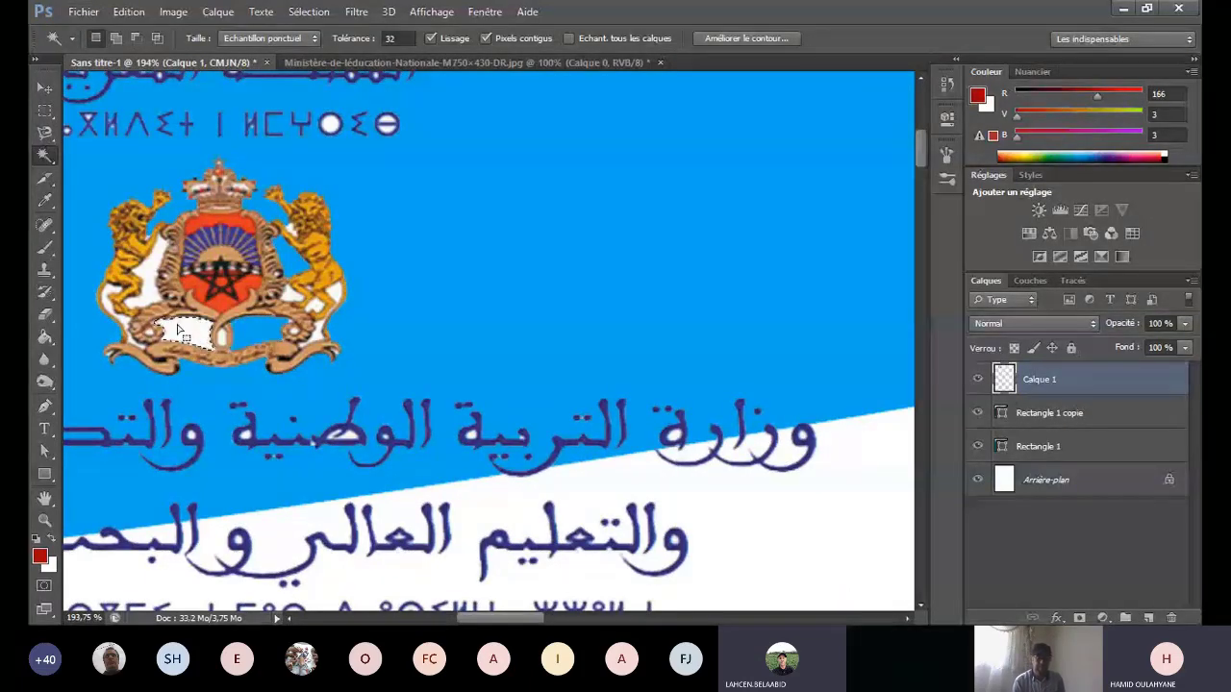
{"action": "left_click", "coordinate": [149, 283]}
{"action": "left_click", "coordinate": [316, 306]}
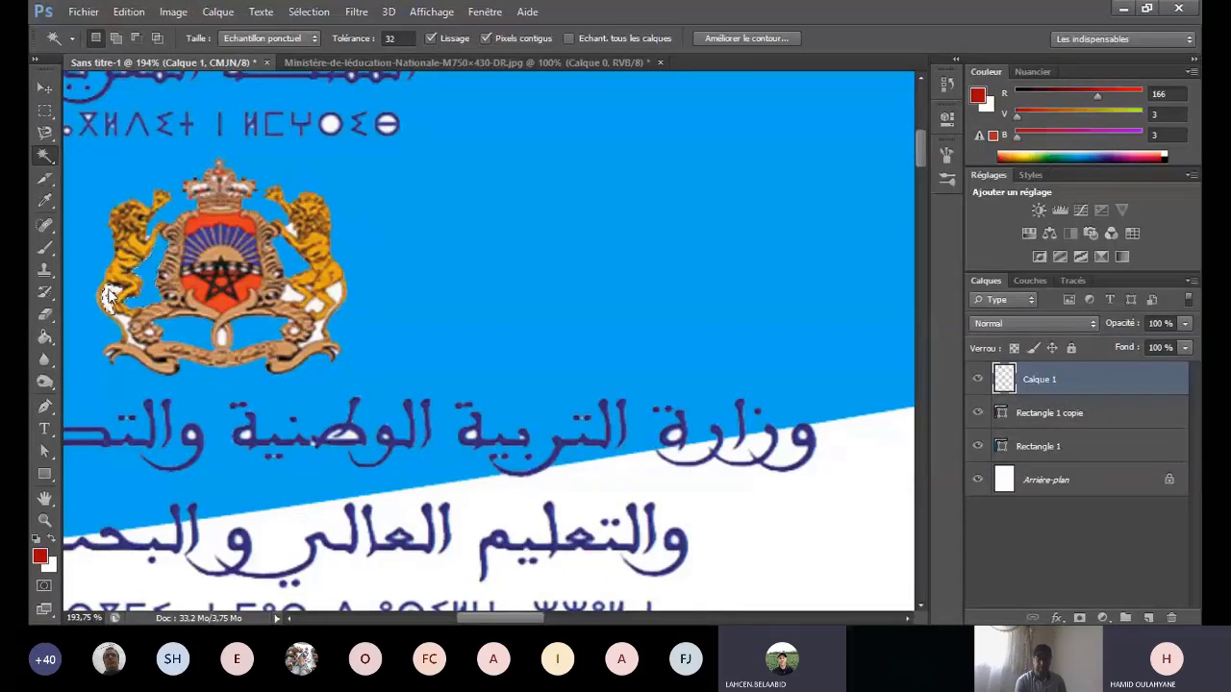
{"action": "left_click", "coordinate": [314, 306]}
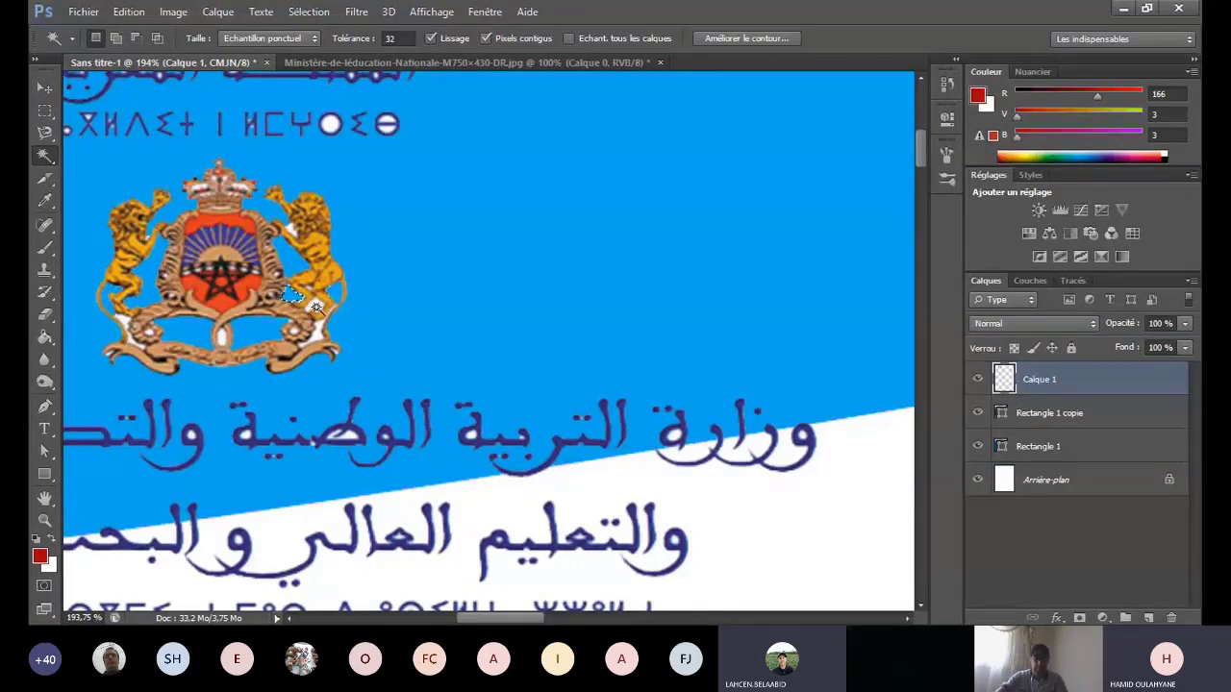
{"action": "left_click", "coordinate": [317, 332]}
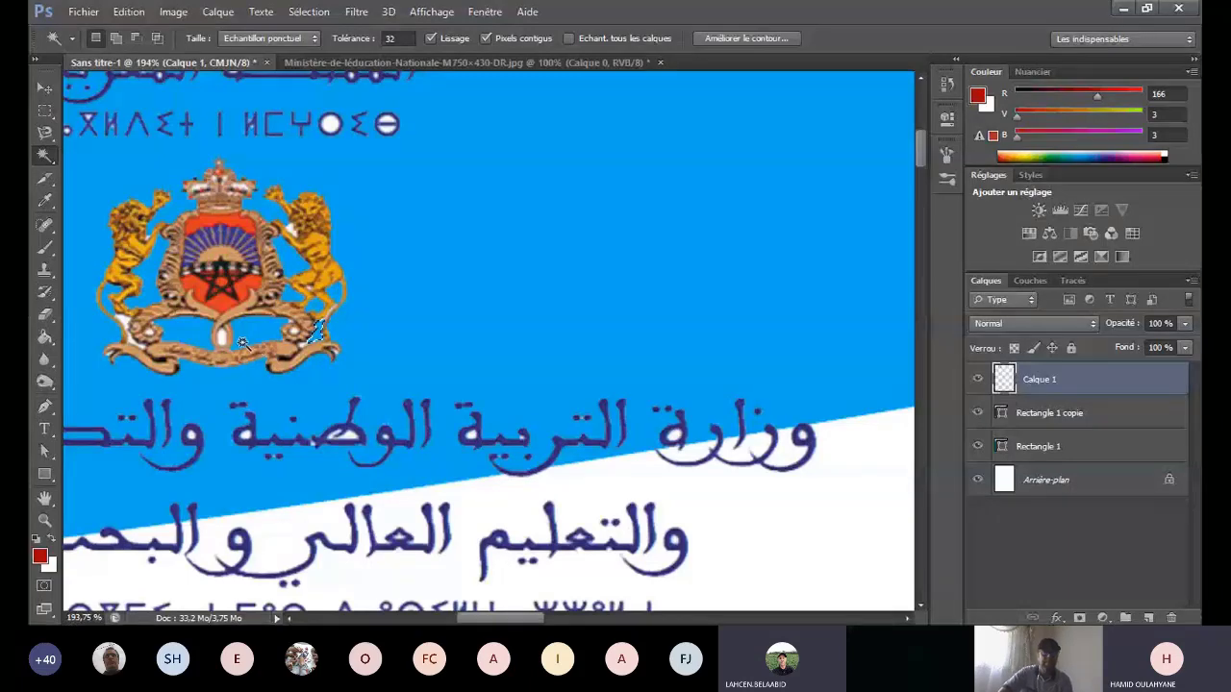
{"action": "left_click", "coordinate": [221, 342]}
{"action": "left_click", "coordinate": [123, 322]}
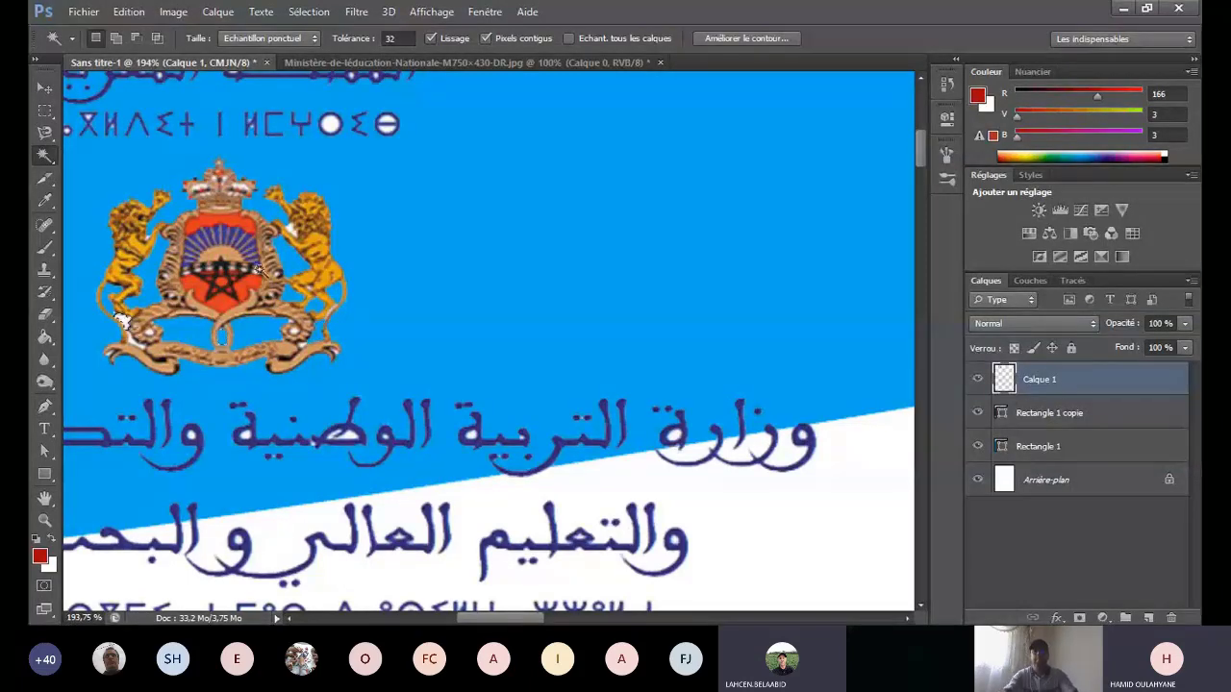
{"action": "left_click", "coordinate": [286, 231]}
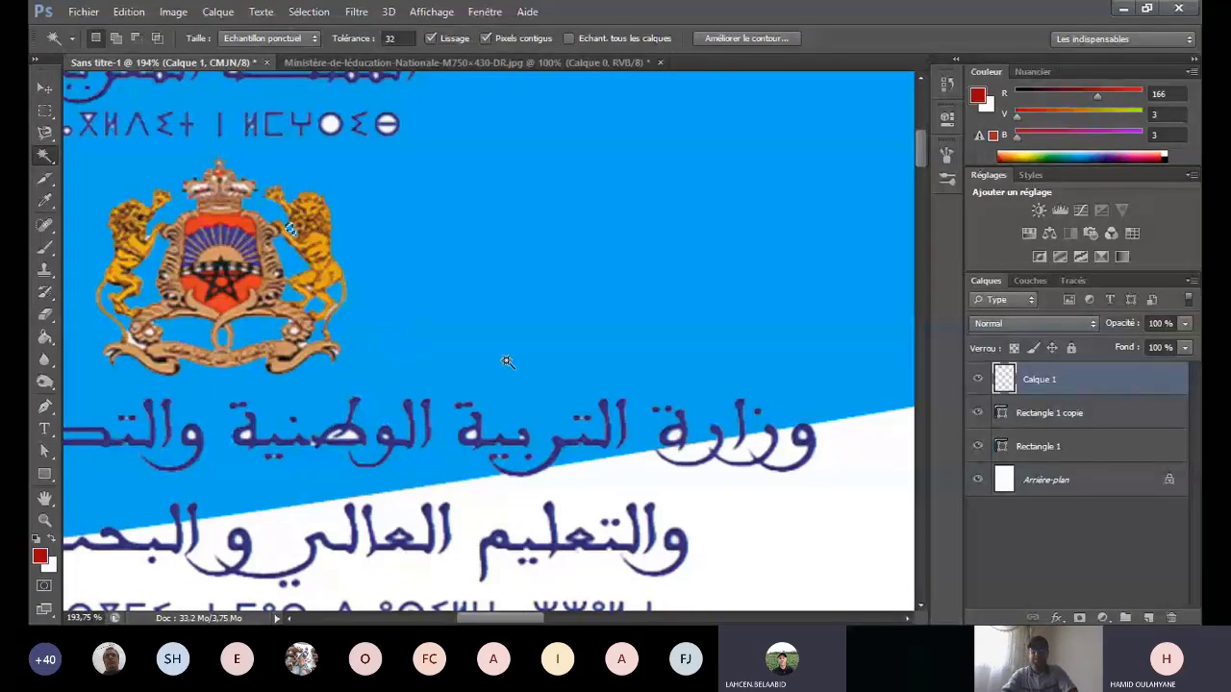
Step: Reposition the cut-out logo within the blue header and enable the transform controls for the Move tool
{"action": "key", "text": "alt"}
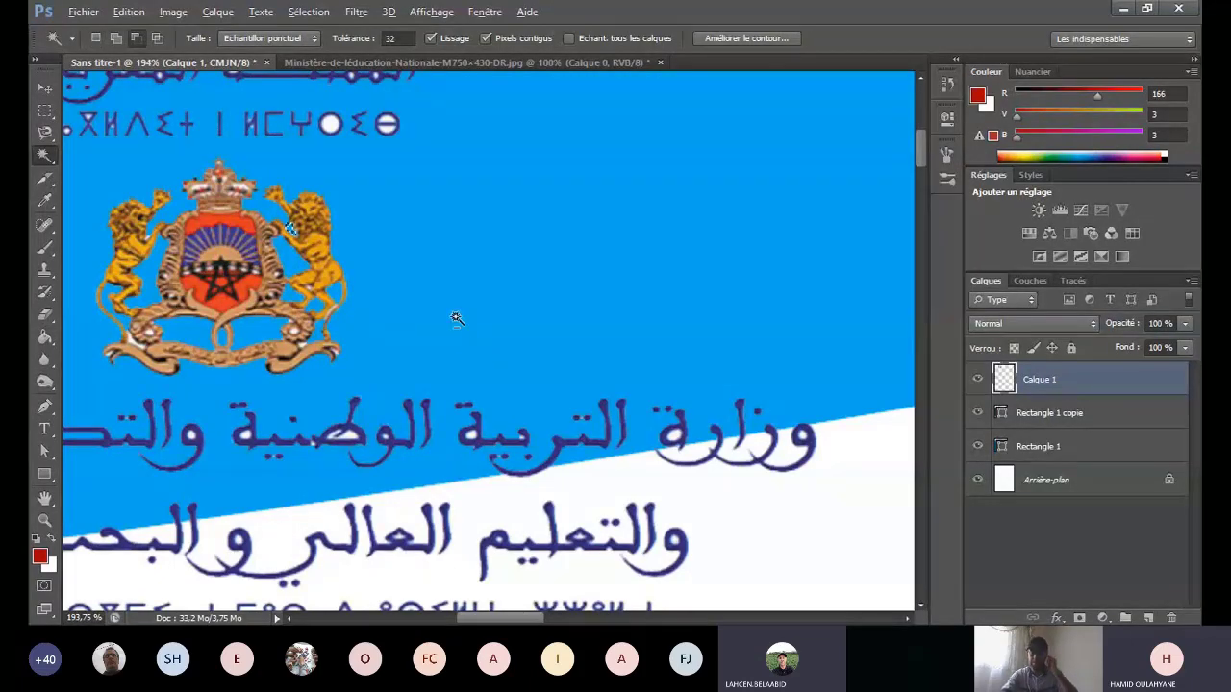
{"action": "scroll", "coordinate": [457, 319], "scroll_direction": "down", "scroll_amount": 3}
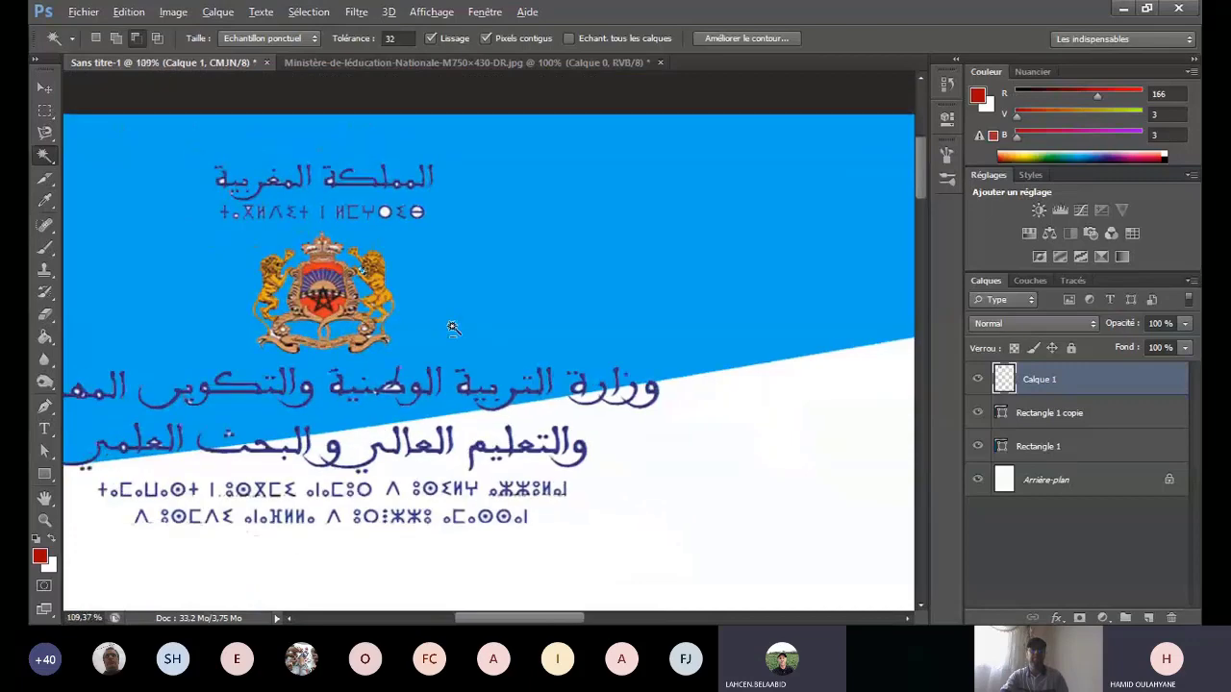
{"action": "scroll", "coordinate": [453, 328], "scroll_direction": "down", "scroll_amount": 1}
{"action": "scroll", "coordinate": [343, 317], "scroll_direction": "down", "scroll_amount": 1}
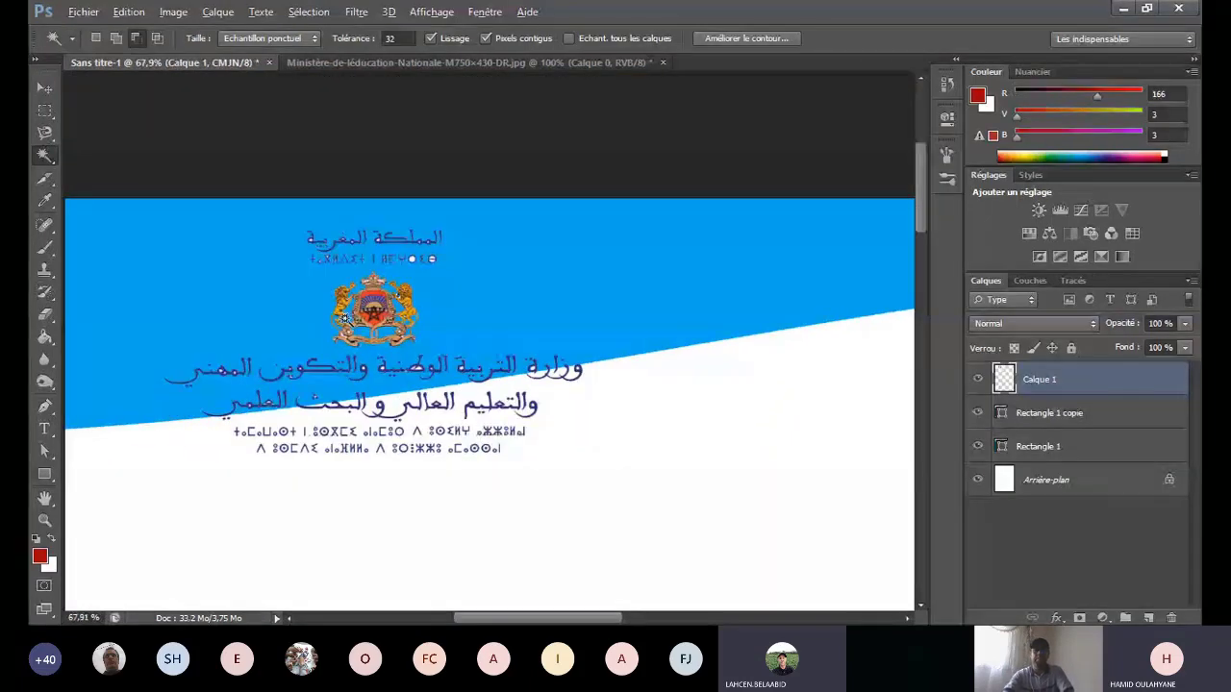
{"action": "key", "text": "v"}
{"action": "left_click_drag", "start_coordinate": [344, 295], "coordinate": [266, 274]}
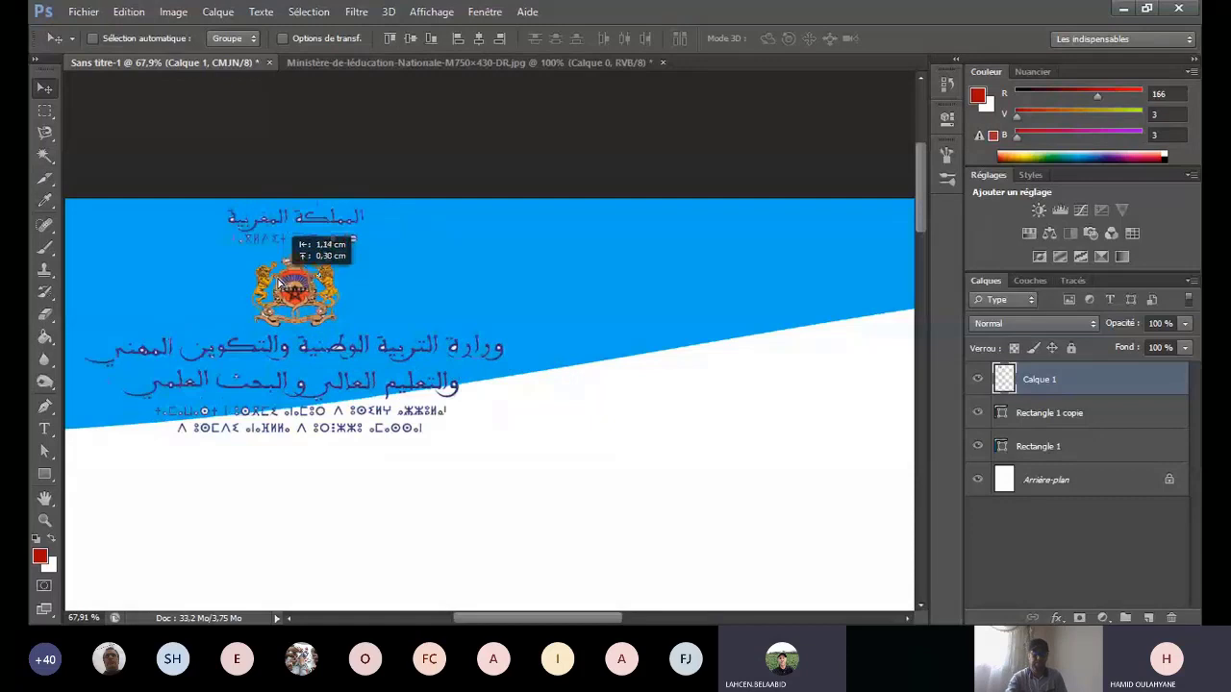
{"action": "left_click", "coordinate": [331, 36]}
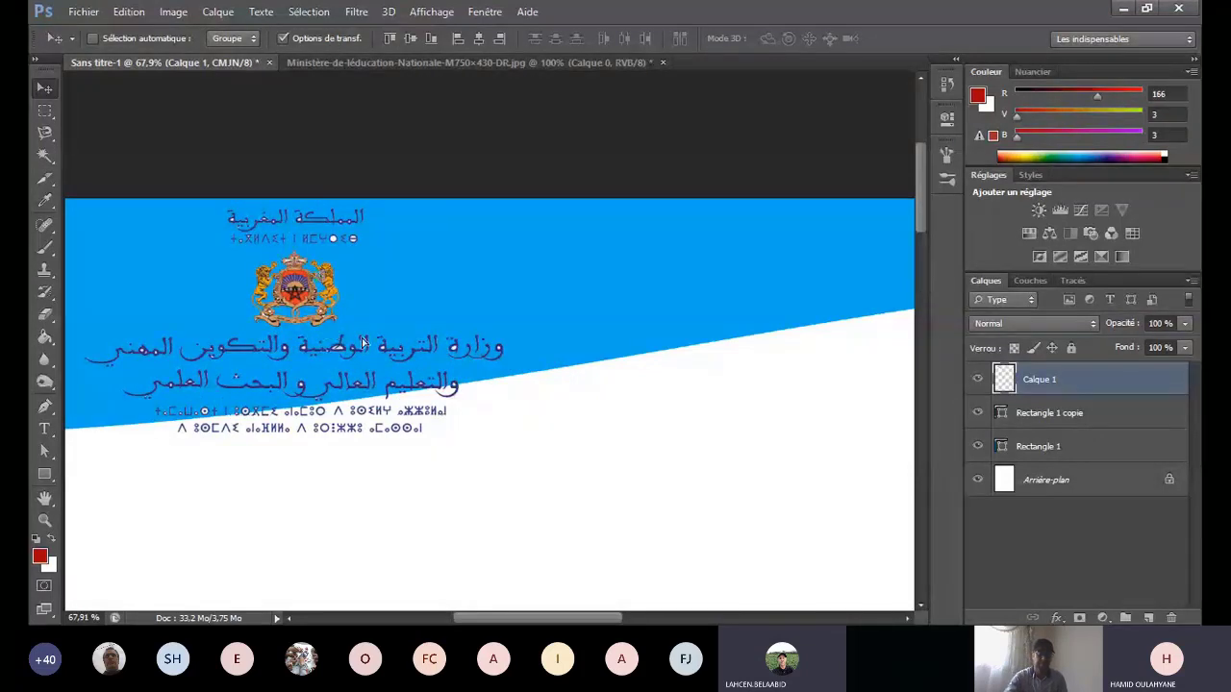
{"action": "left_click_drag", "start_coordinate": [363, 343], "coordinate": [436, 368]}
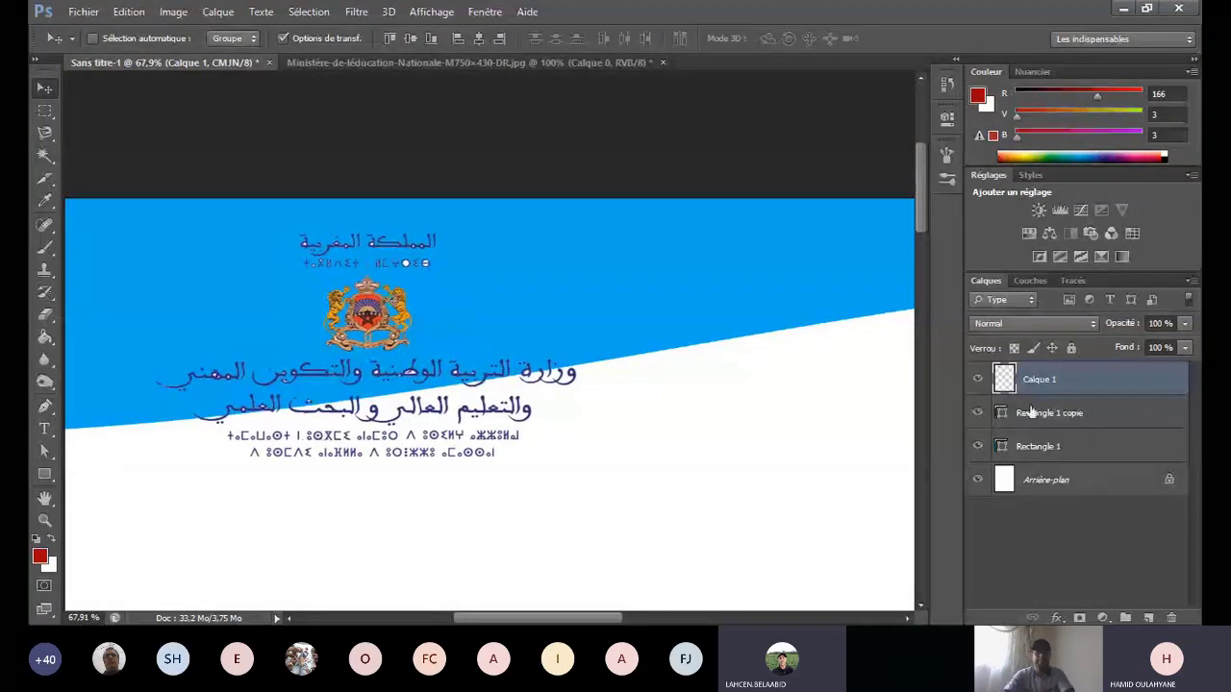
Step: Scale the logo on Calque 1 to about 71% width and 72% height, and place it fully inside the blue header's upper-left area
{"action": "left_click", "coordinate": [1077, 412]}
{"action": "left_click", "coordinate": [1110, 388]}
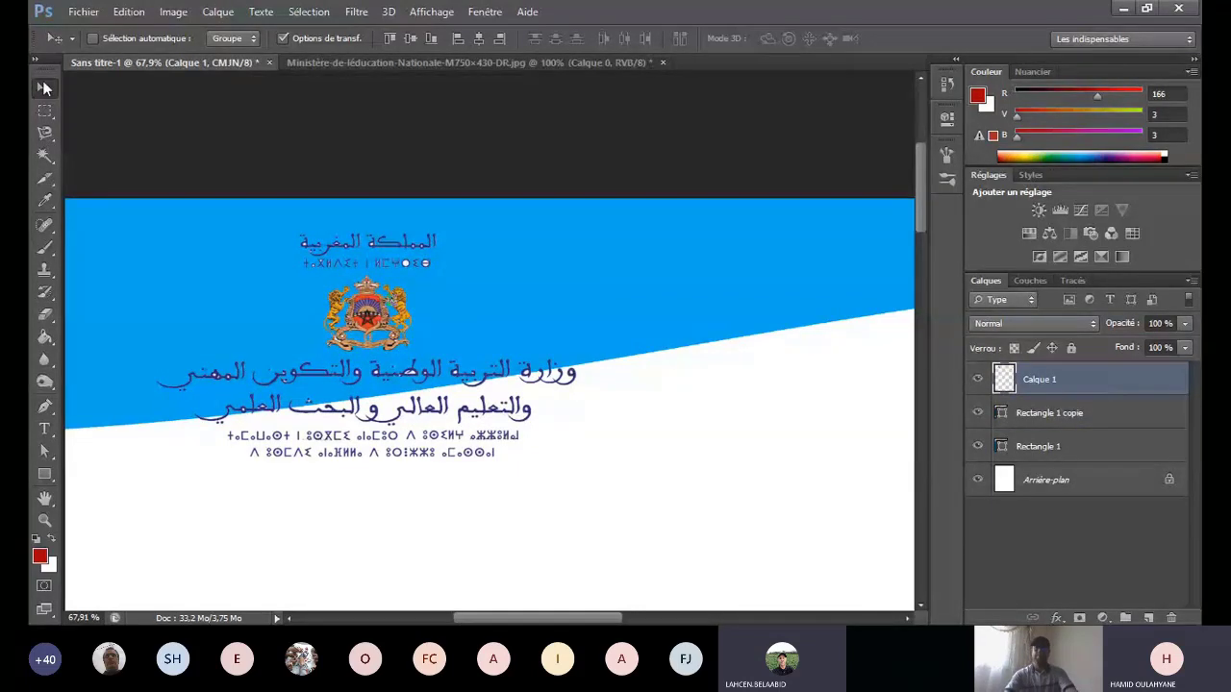
{"action": "scroll", "coordinate": [309, 336], "scroll_direction": "down", "scroll_amount": 2}
{"action": "key", "text": "ctrl+t"}
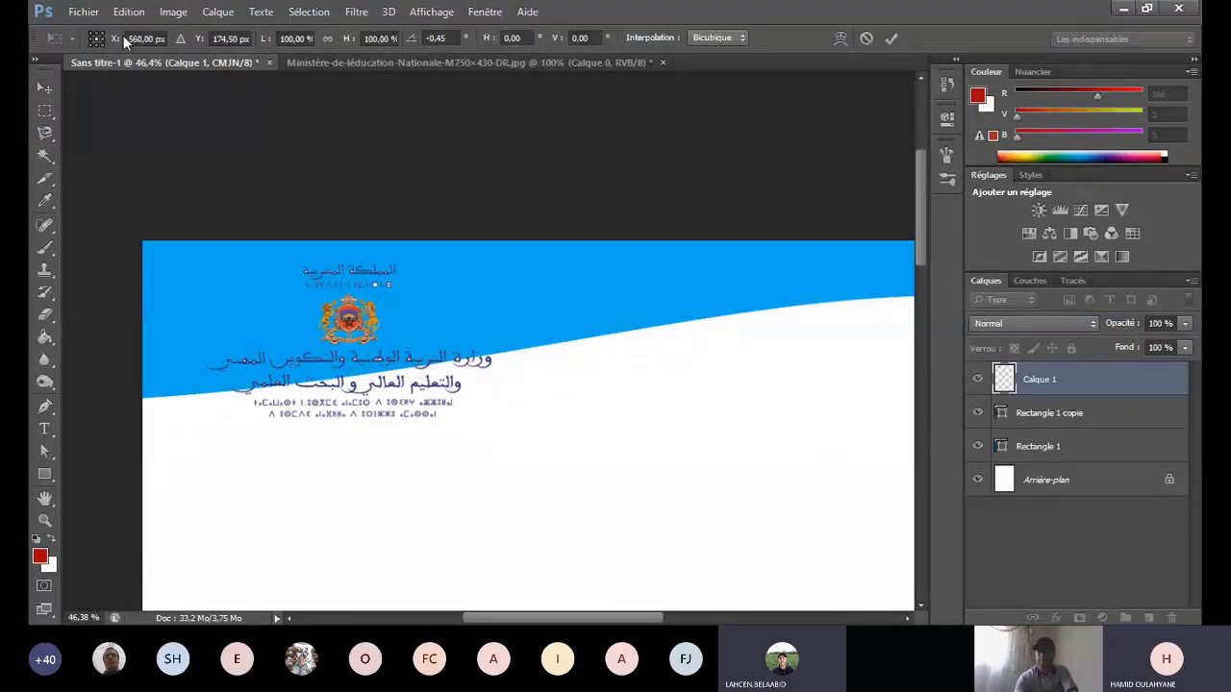
{"action": "left_click_drag", "start_coordinate": [206, 259], "coordinate": [244, 284]}
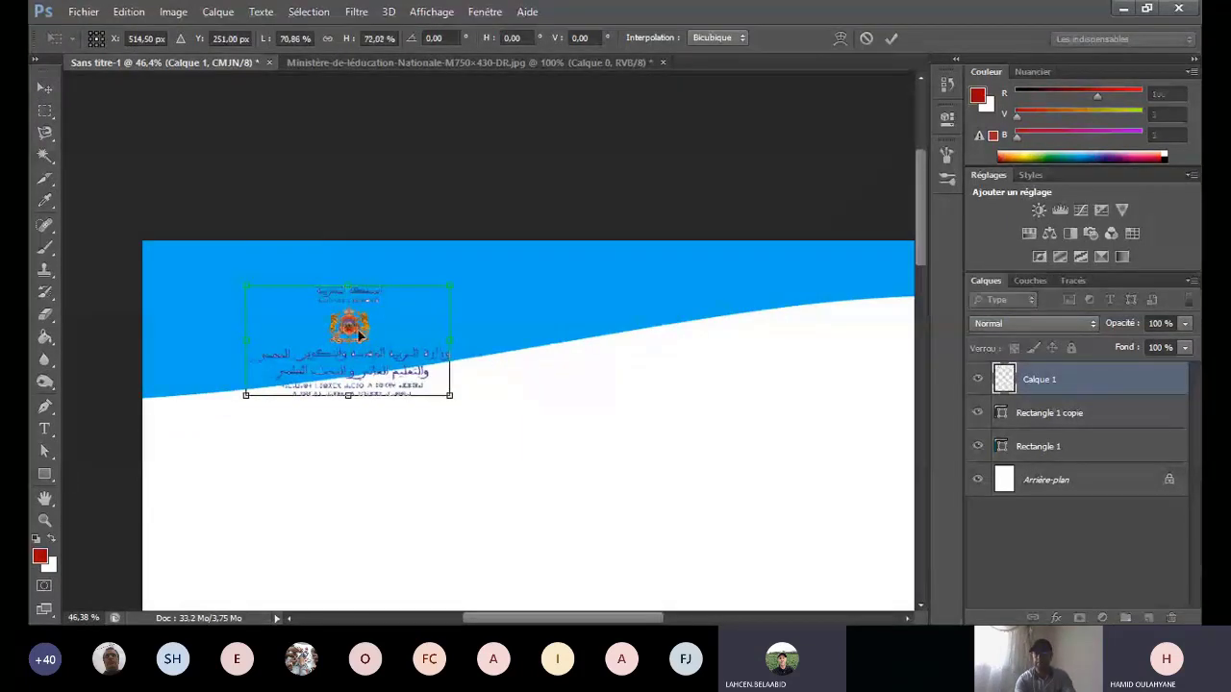
{"action": "left_click_drag", "start_coordinate": [357, 327], "coordinate": [302, 303]}
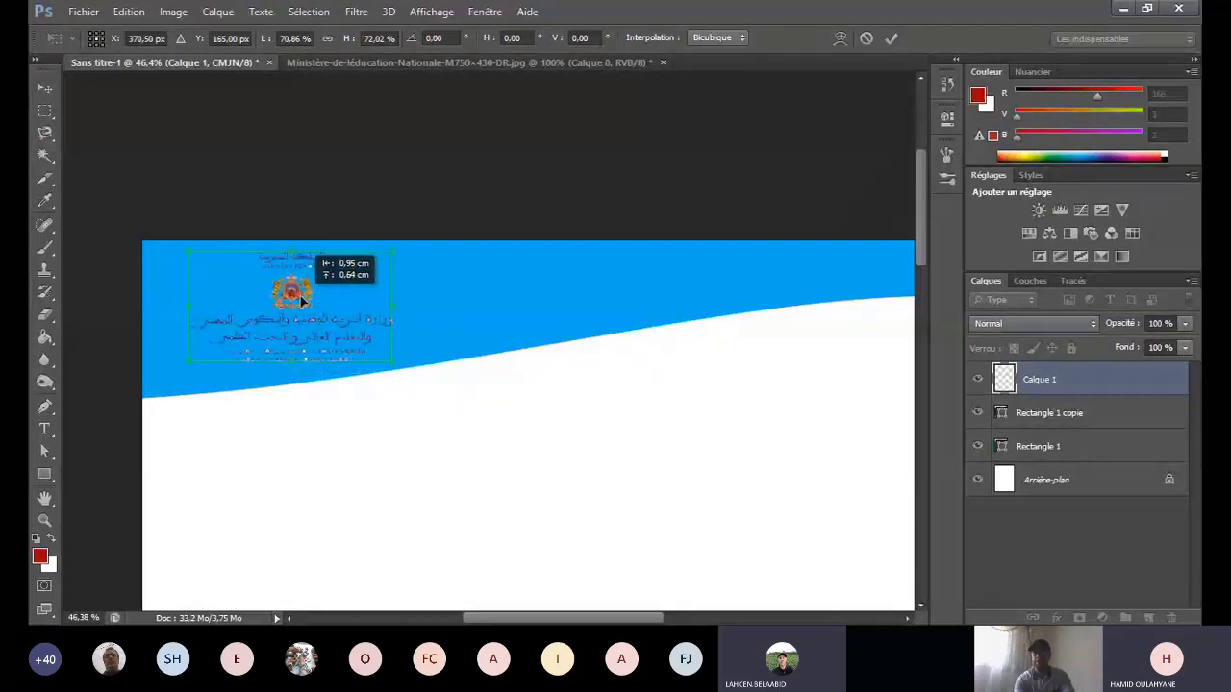
{"action": "key", "text": "Return"}
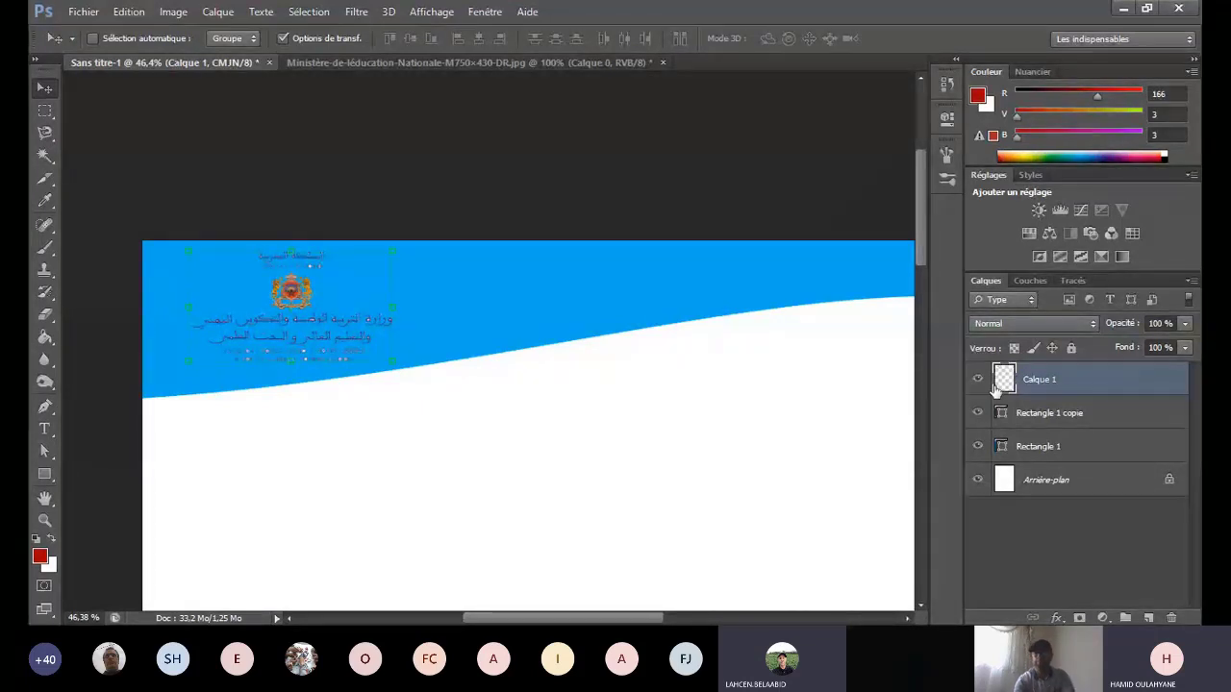
Step: Add a white 3 px outside stroke at 100% opacity to the logo layer Calque 1
{"action": "double_click", "coordinate": [1132, 385]}
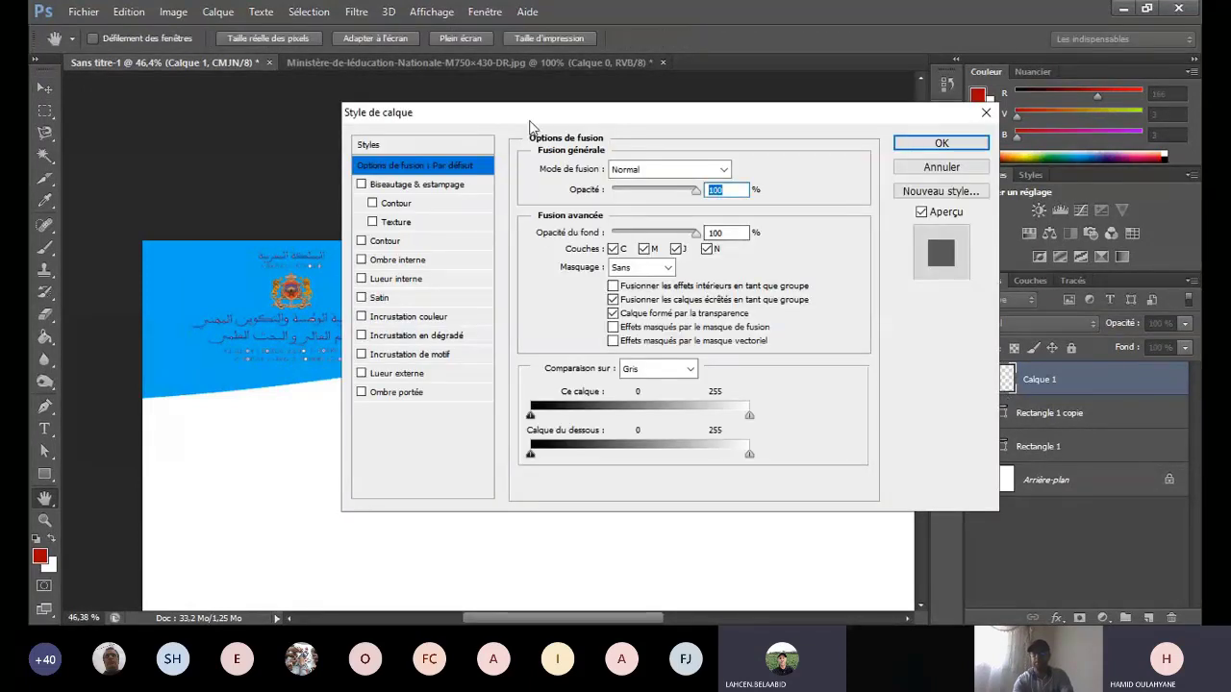
{"action": "left_click_drag", "start_coordinate": [528, 120], "coordinate": [761, 167]}
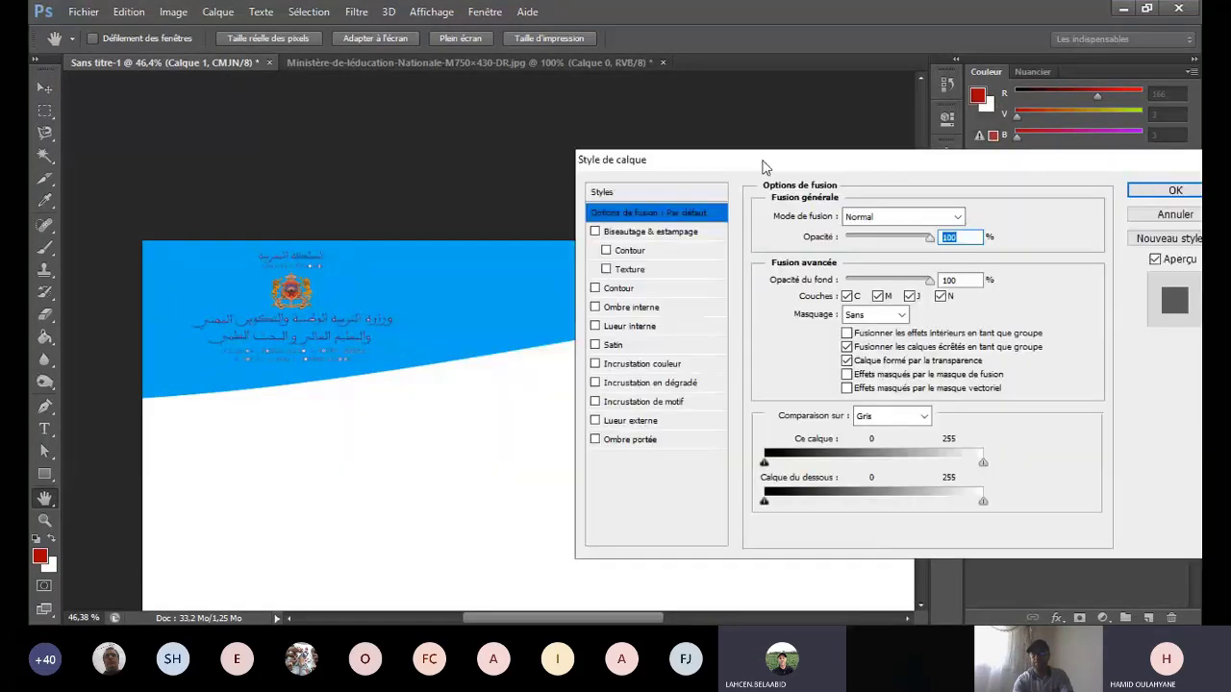
{"action": "left_click", "coordinate": [673, 292]}
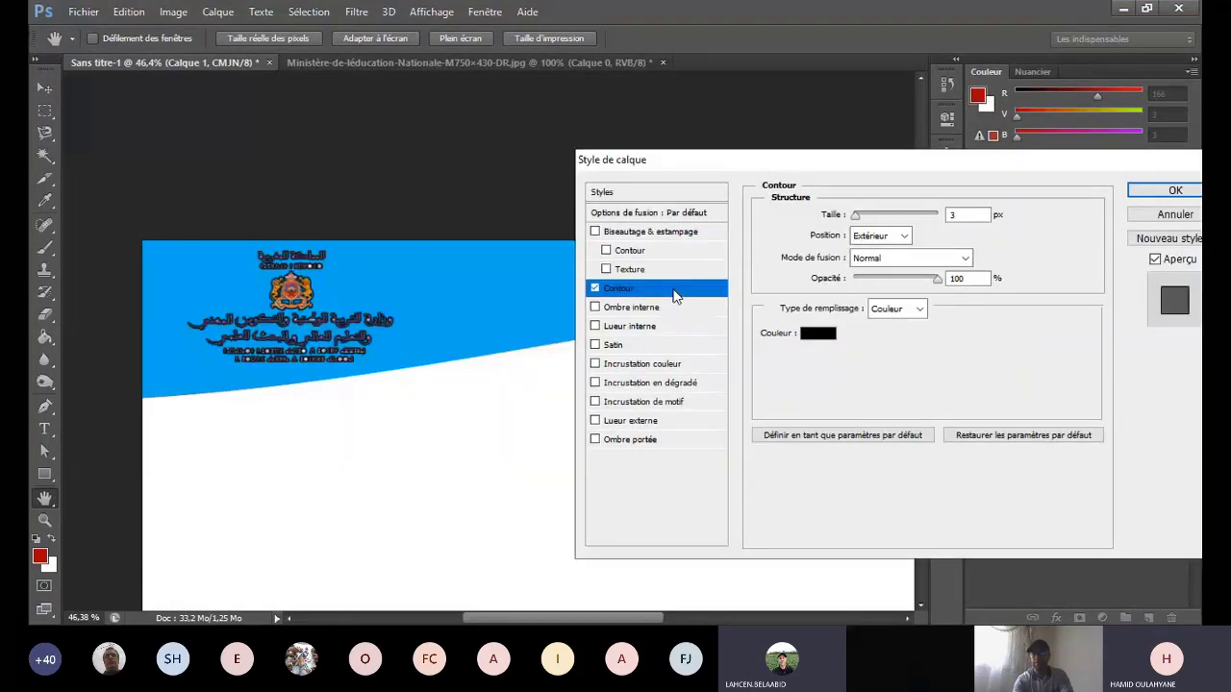
{"action": "left_click", "coordinate": [816, 334]}
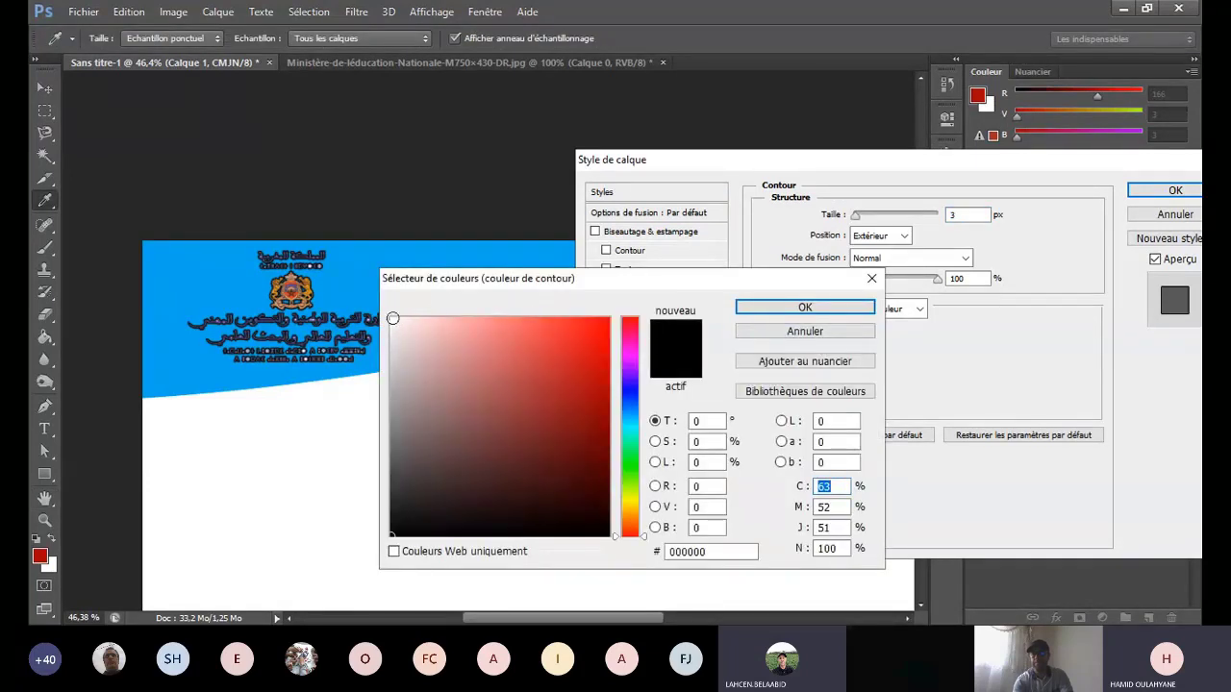
{"action": "left_click", "coordinate": [392, 318]}
{"action": "left_click", "coordinate": [773, 310]}
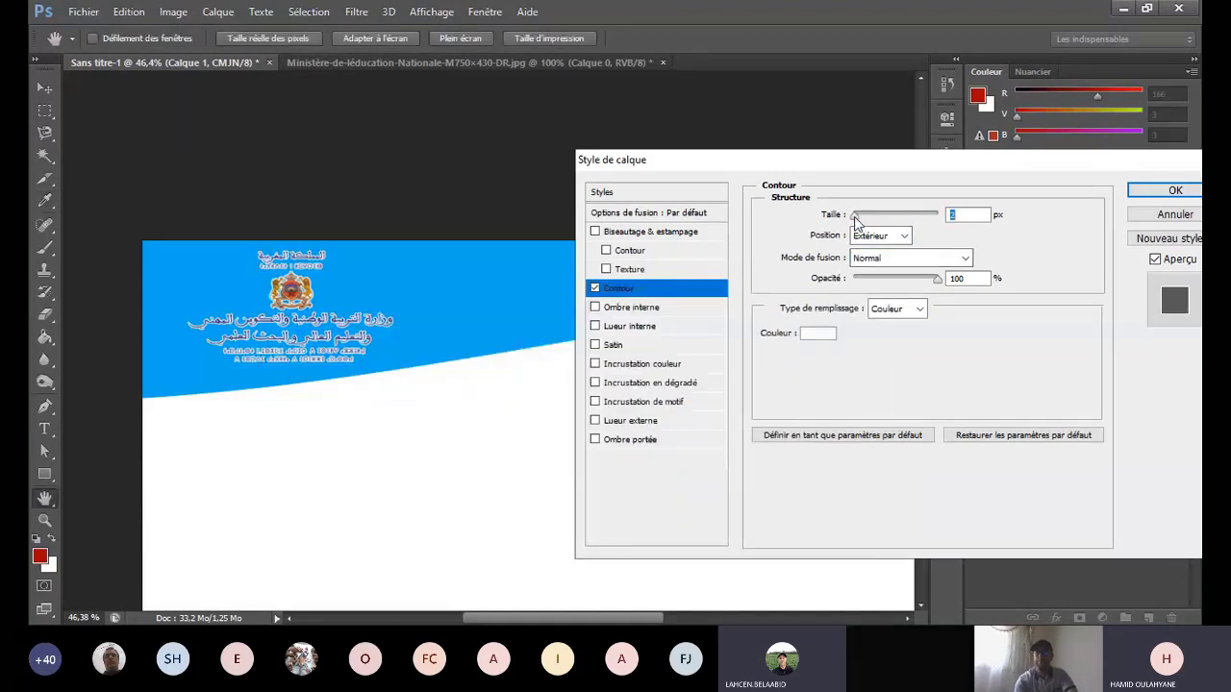
{"action": "left_click_drag", "start_coordinate": [857, 220], "coordinate": [857, 230]}
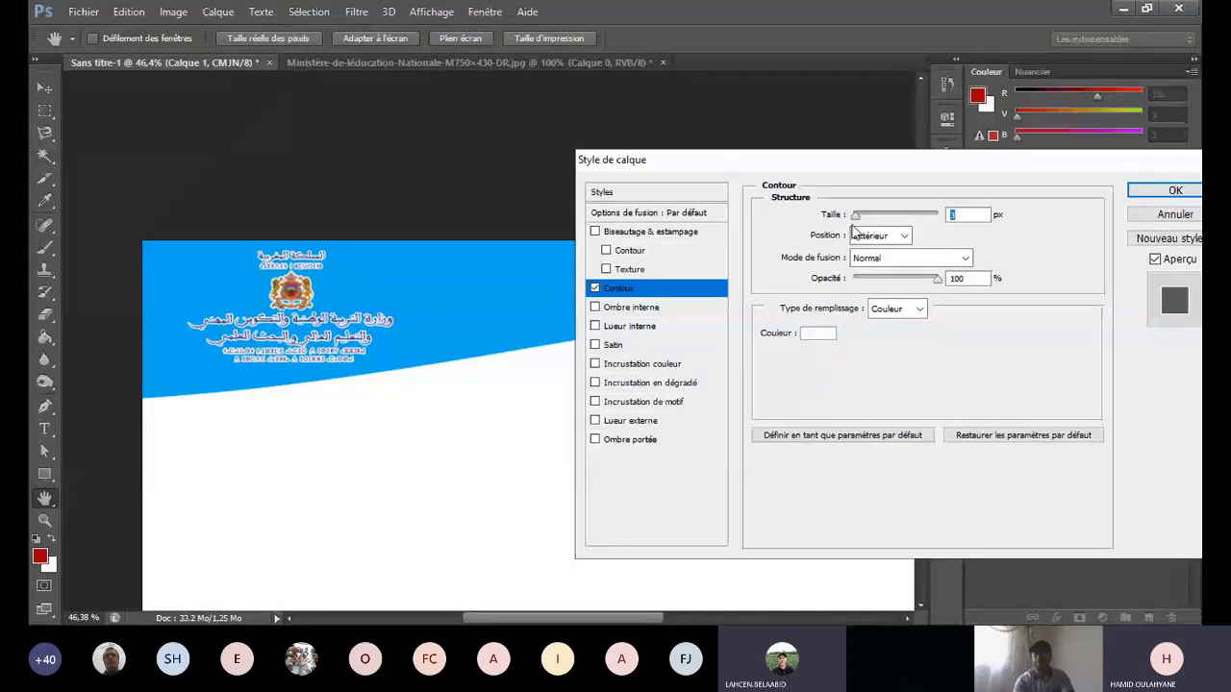
{"action": "left_click", "coordinate": [1135, 193]}
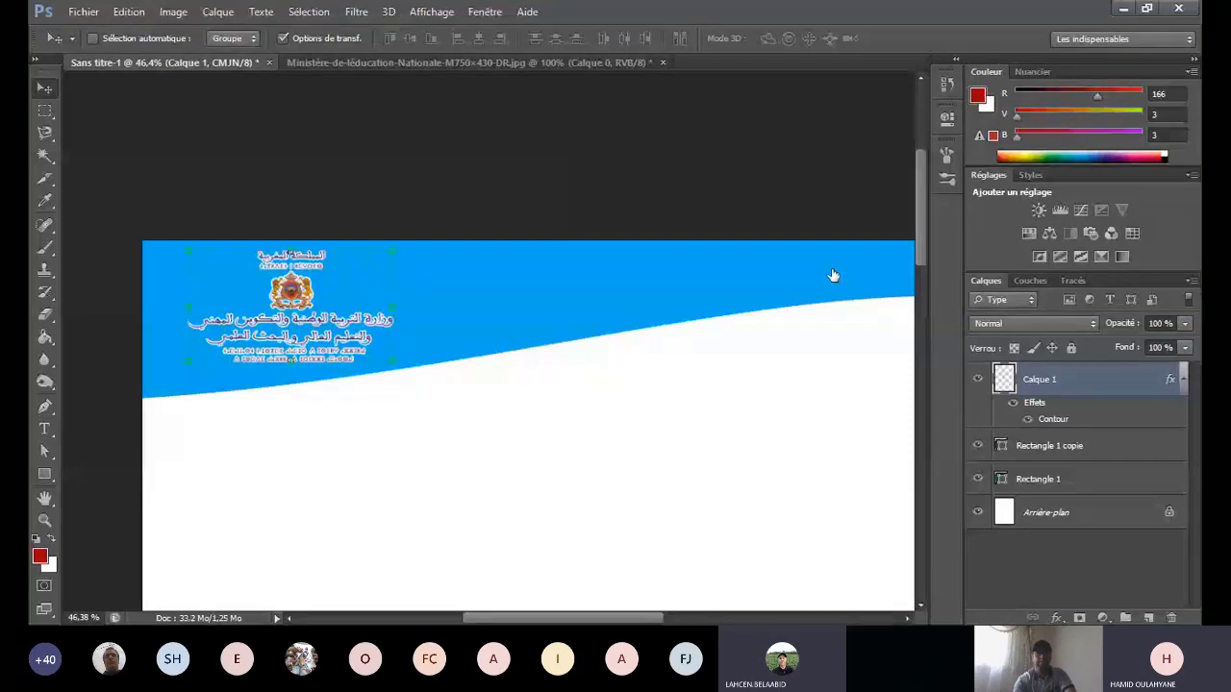
Step: Add a drop shadow to the logo layer with an angle of 97° and a distance of 9 px
{"action": "double_click", "coordinate": [1106, 379]}
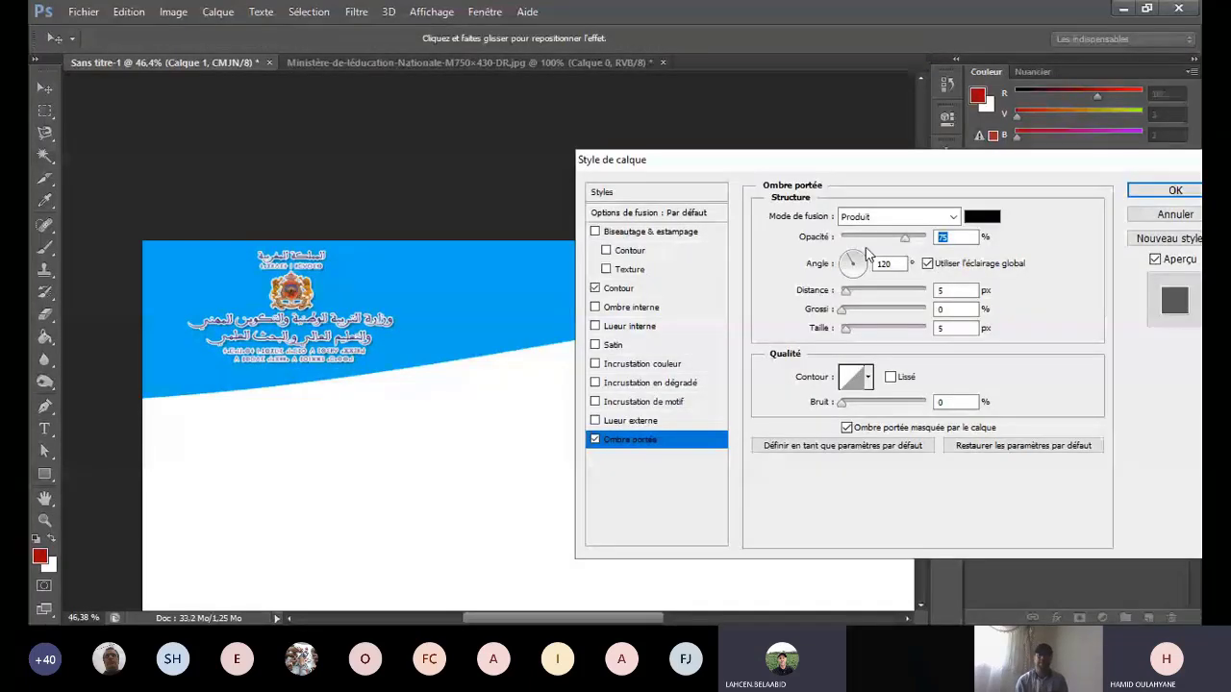
{"action": "left_click_drag", "start_coordinate": [846, 292], "coordinate": [850, 298]}
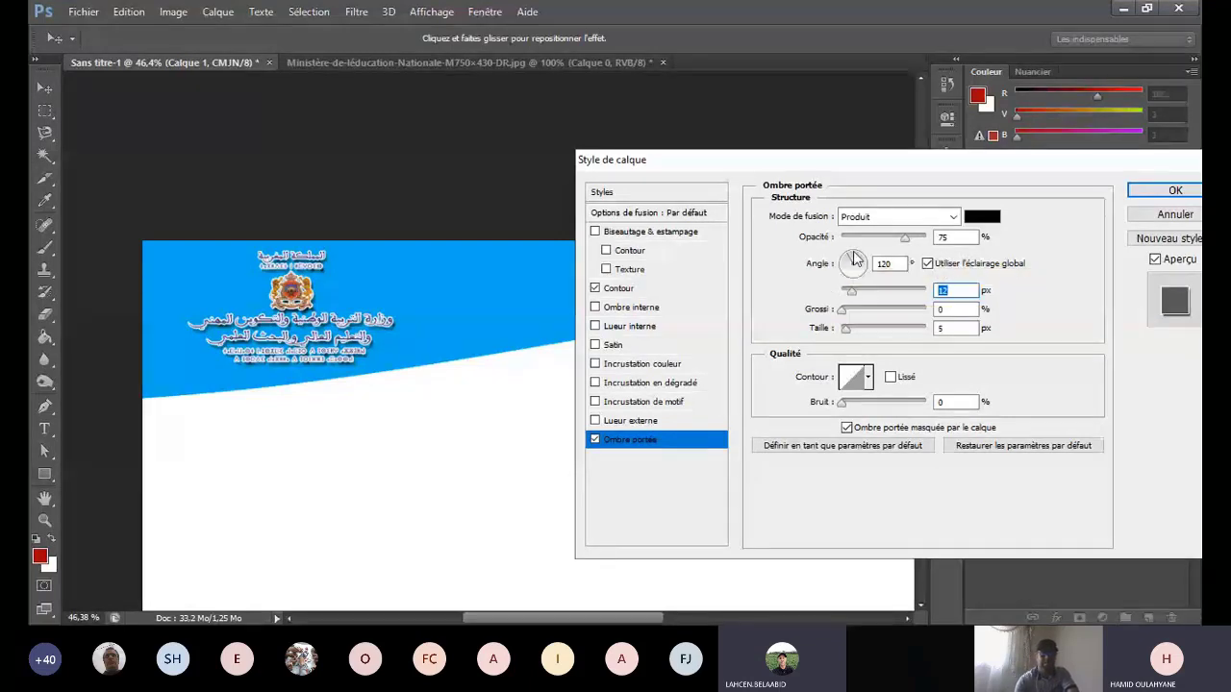
{"action": "left_click", "coordinate": [853, 260]}
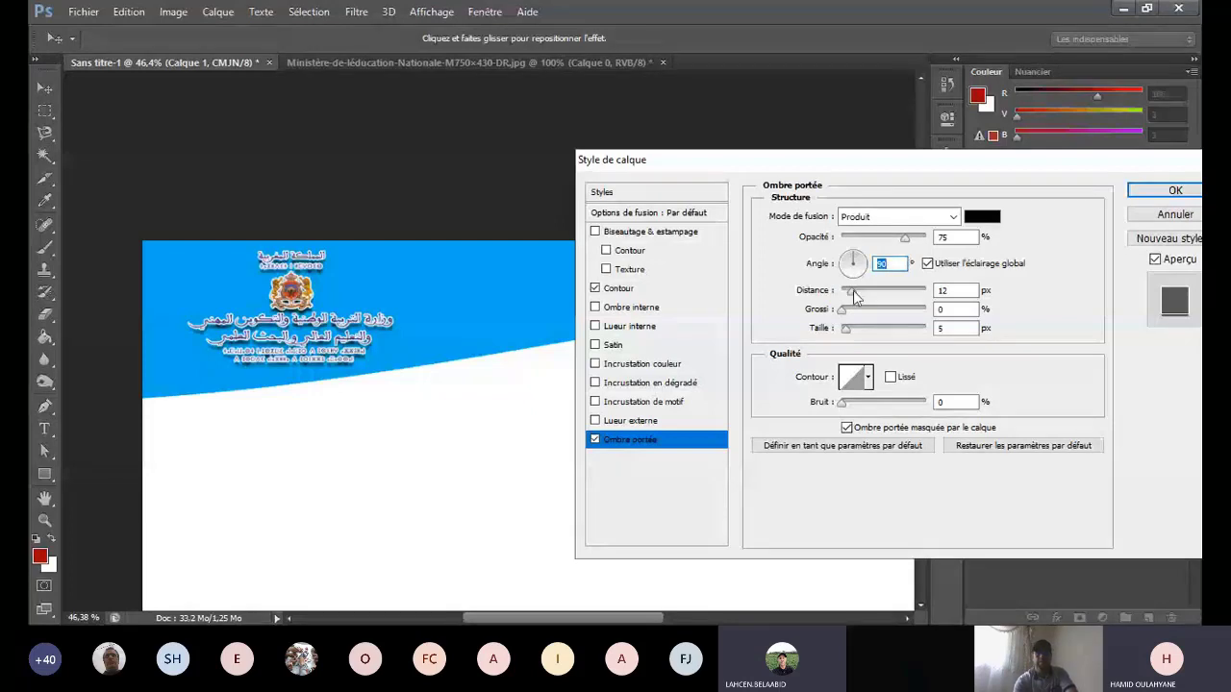
{"action": "left_click", "coordinate": [852, 291]}
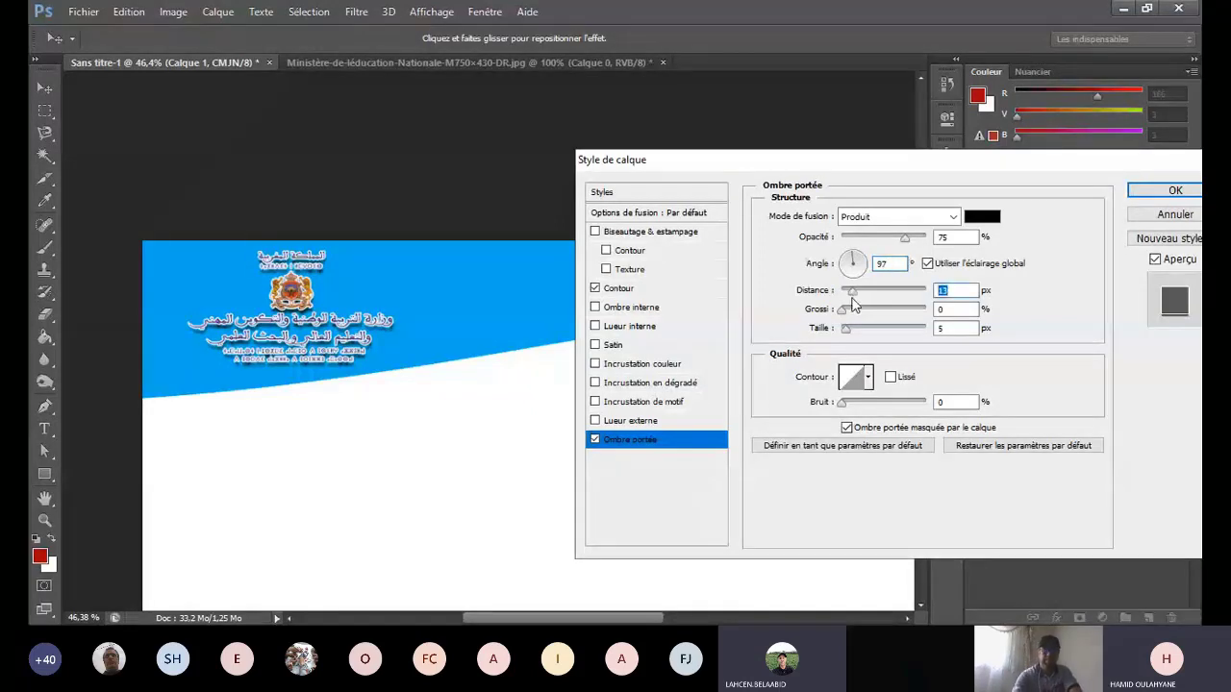
{"action": "left_click_drag", "start_coordinate": [852, 299], "coordinate": [859, 304]}
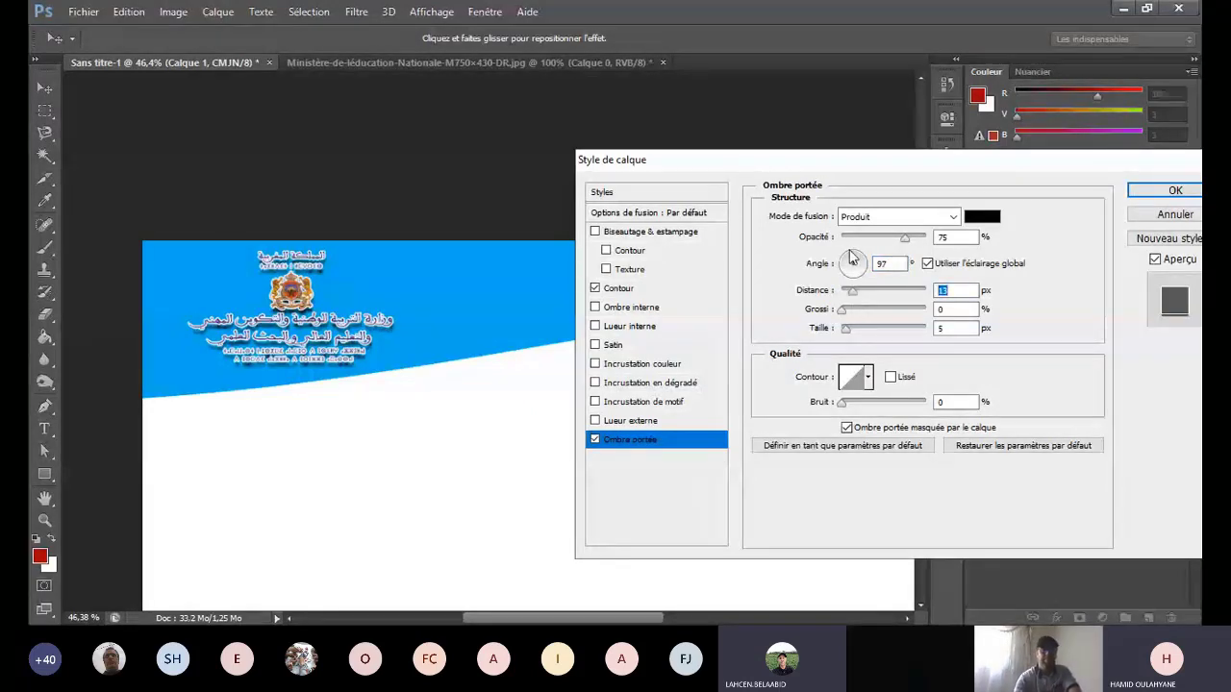
{"action": "type", "text": "24"}
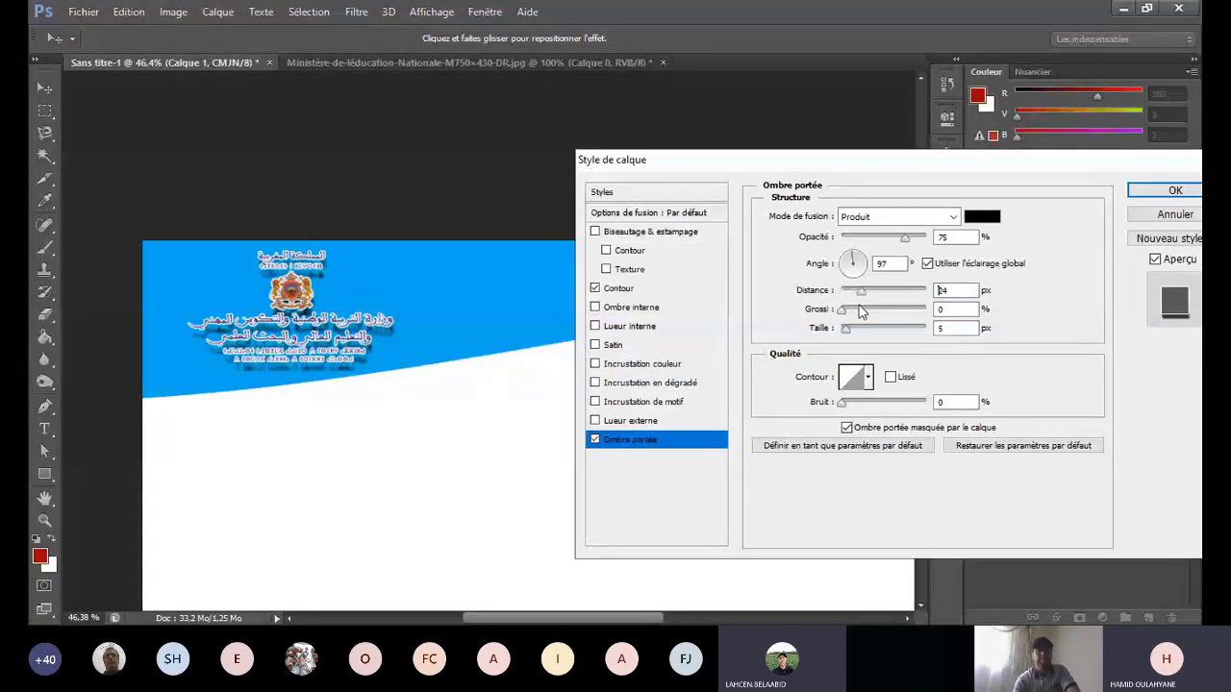
{"action": "key", "text": "BackSpace"}
{"action": "key", "text": "BackSpace"}
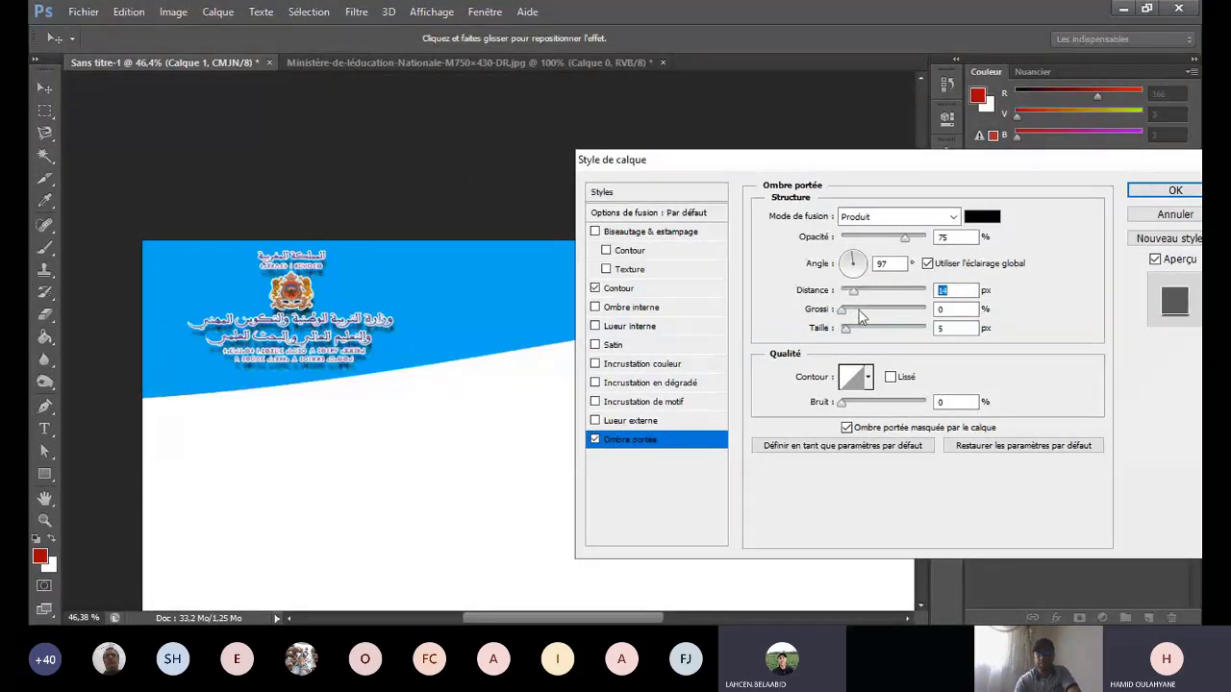
{"action": "type", "text": "10"}
{"action": "key", "text": "Down"}
{"action": "key", "text": "Down"}
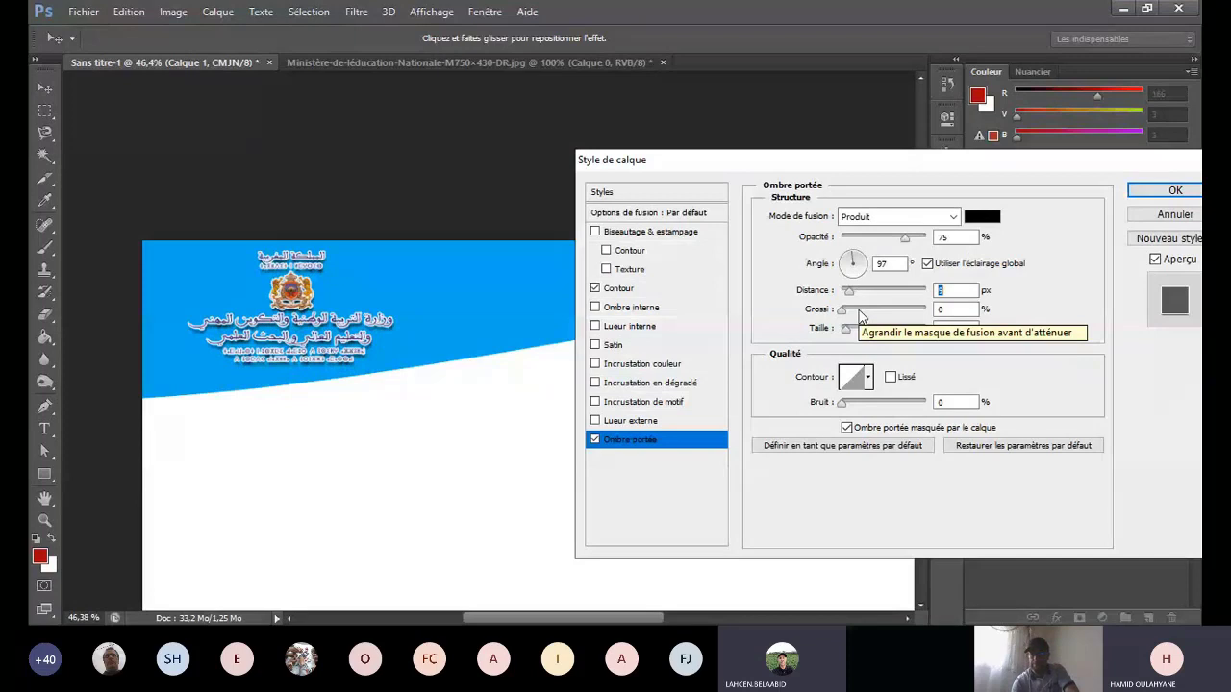
Step: Set the logo's drop shadow to 83% opacity, 10% spread and 0 px size, and apply the layer style
{"action": "left_click", "coordinate": [905, 240]}
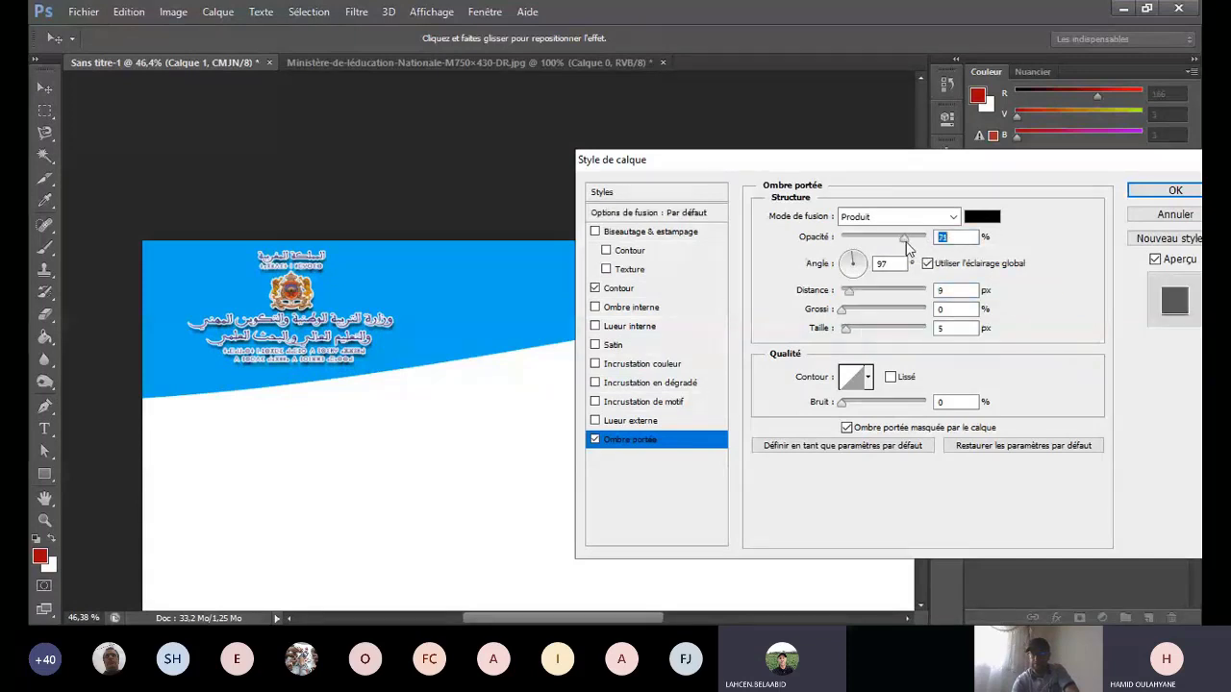
{"action": "left_click_drag", "start_coordinate": [905, 240], "coordinate": [911, 247]}
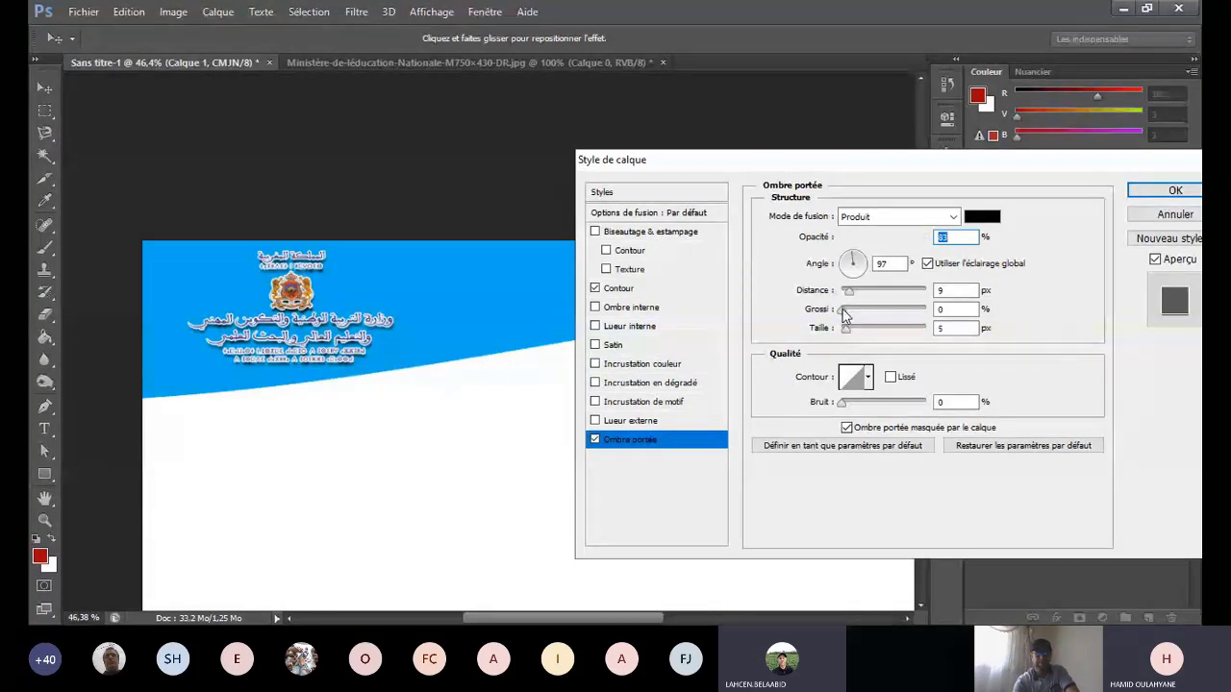
{"action": "mouse_move", "coordinate": [844, 314]}
{"action": "left_mouse_down"}
{"action": "mouse_move", "coordinate": [884, 321]}
{"action": "mouse_move", "coordinate": [850, 320]}
{"action": "left_mouse_up"}
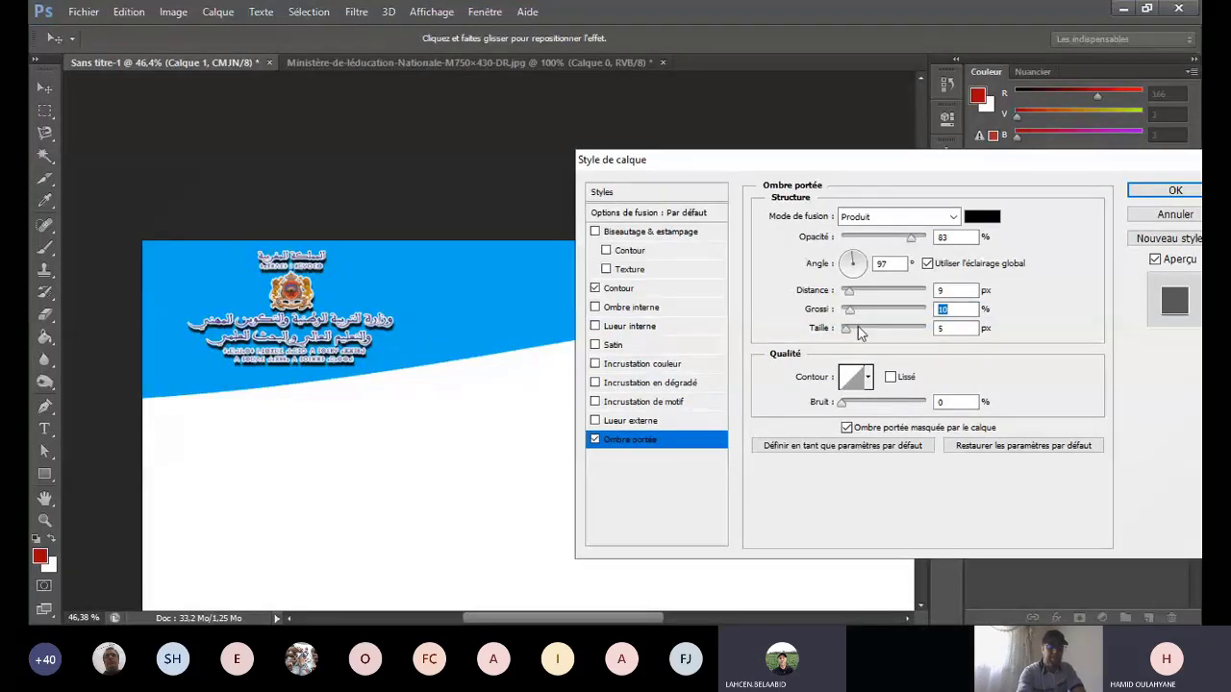
{"action": "left_click_drag", "start_coordinate": [858, 326], "coordinate": [836, 341]}
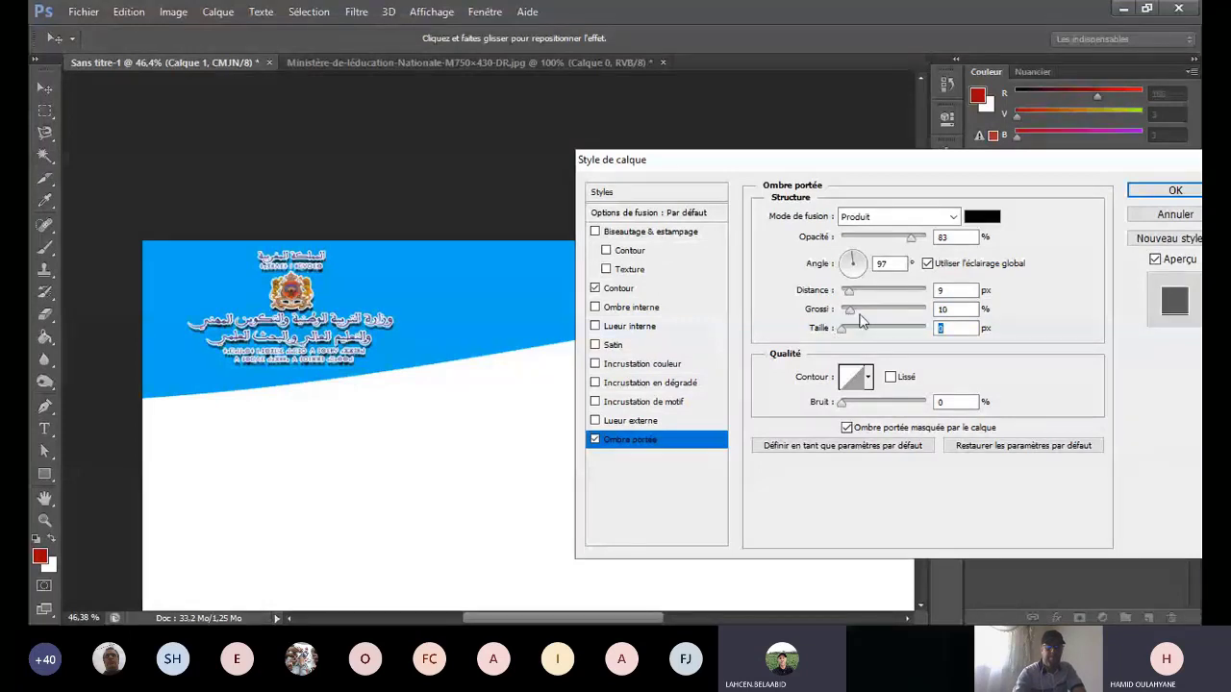
{"action": "key", "text": "Escape"}
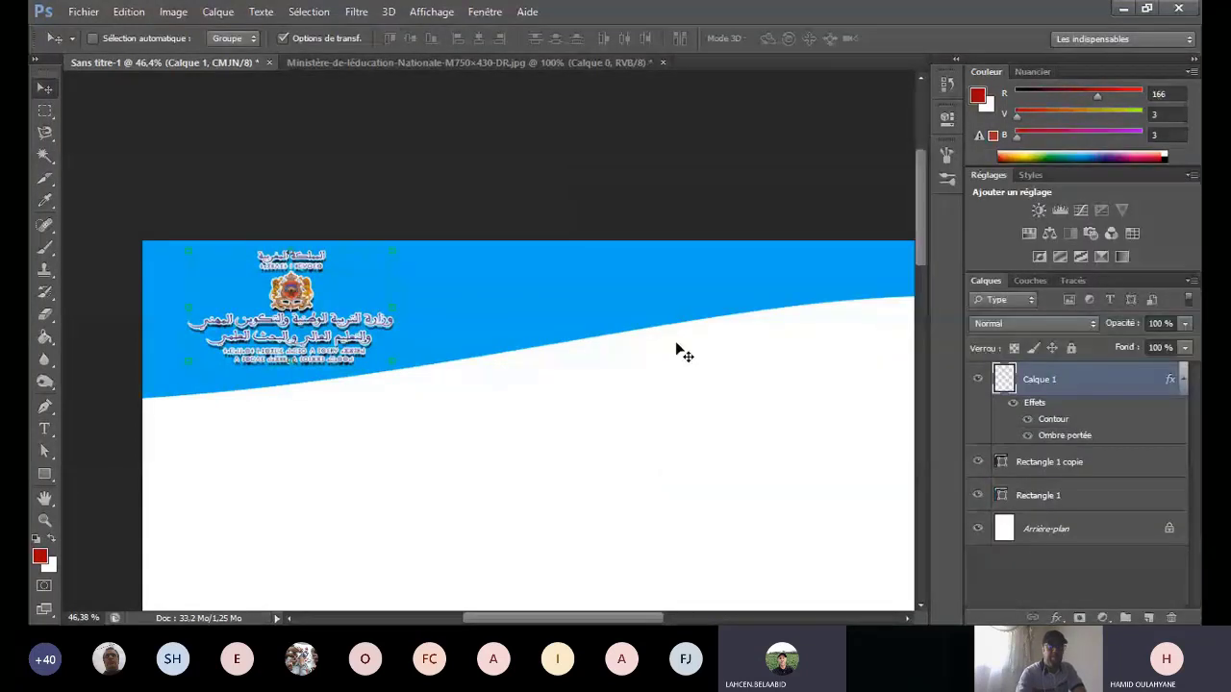
Step: Turn off the Move tool's transform controls so the logo has no bounding box
{"action": "scroll", "coordinate": [676, 352], "scroll_direction": "down", "scroll_amount": 4}
{"action": "scroll", "coordinate": [654, 376], "scroll_direction": "down", "scroll_amount": 1}
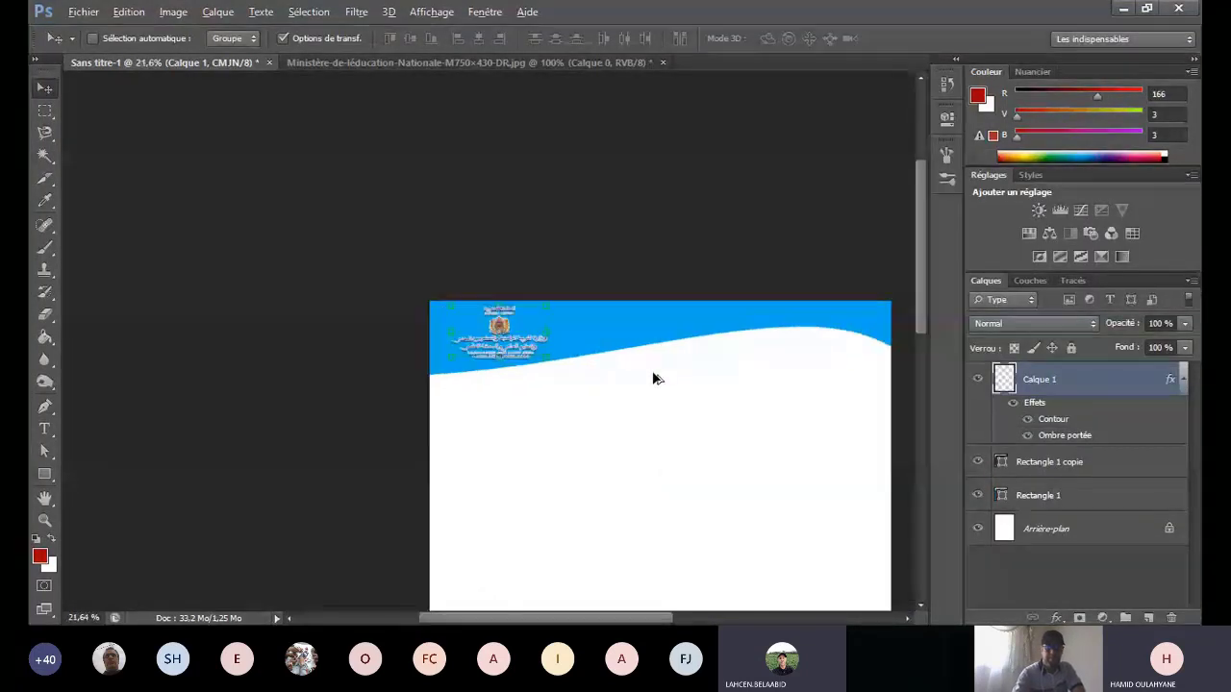
{"action": "scroll", "coordinate": [654, 376], "scroll_direction": "up", "scroll_amount": 2}
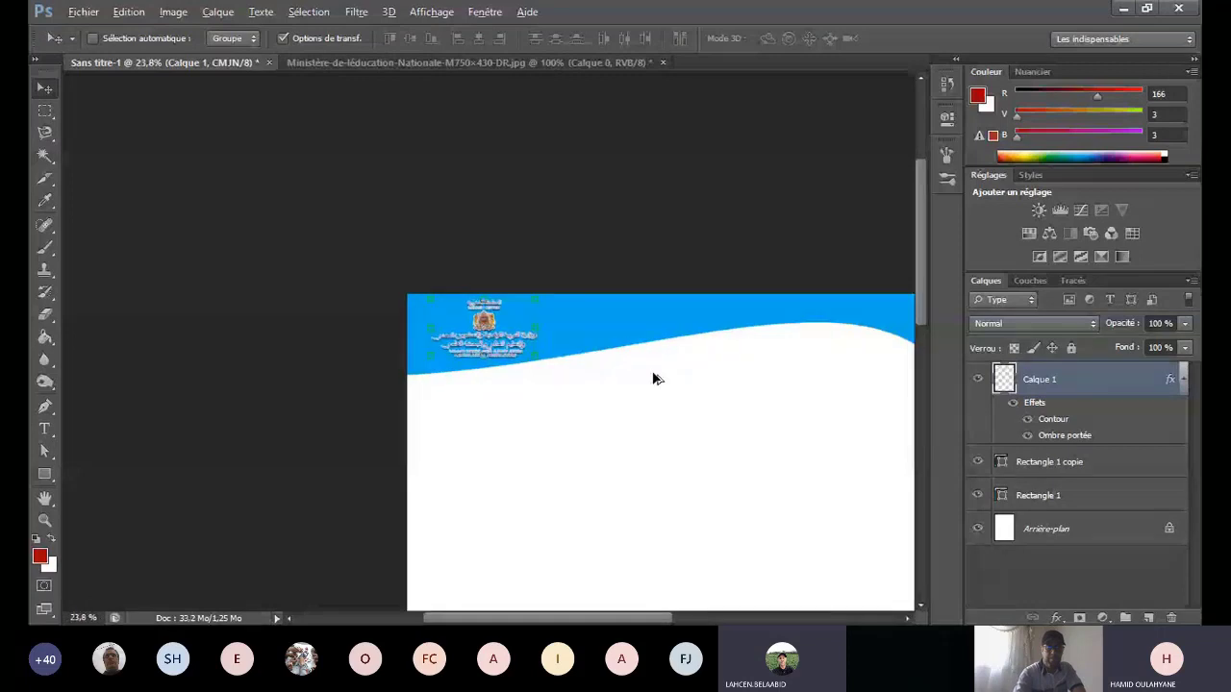
{"action": "left_click", "coordinate": [431, 13]}
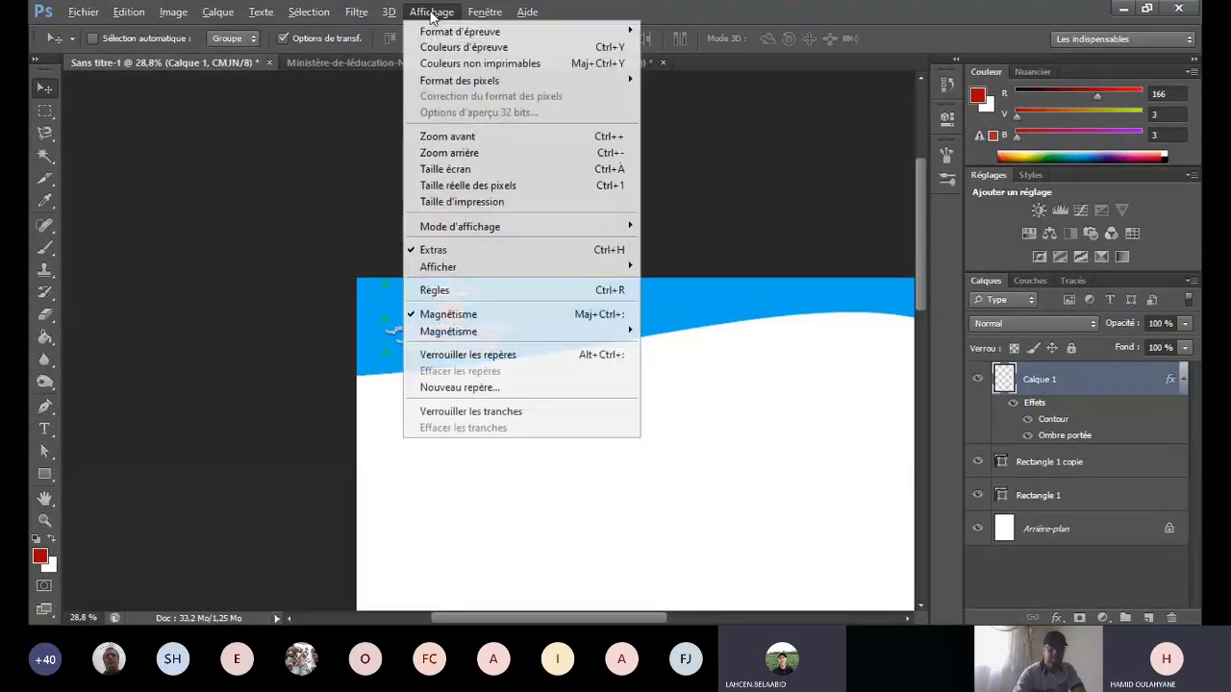
{"action": "left_click", "coordinate": [468, 173]}
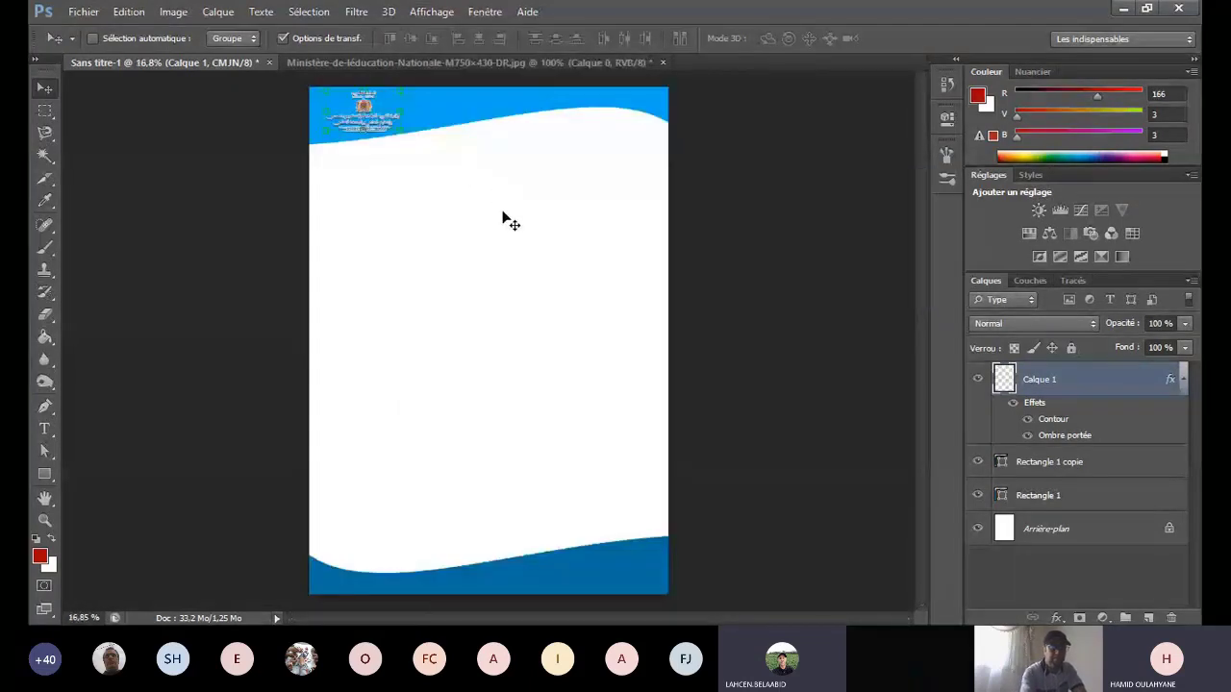
{"action": "left_click", "coordinate": [282, 37]}
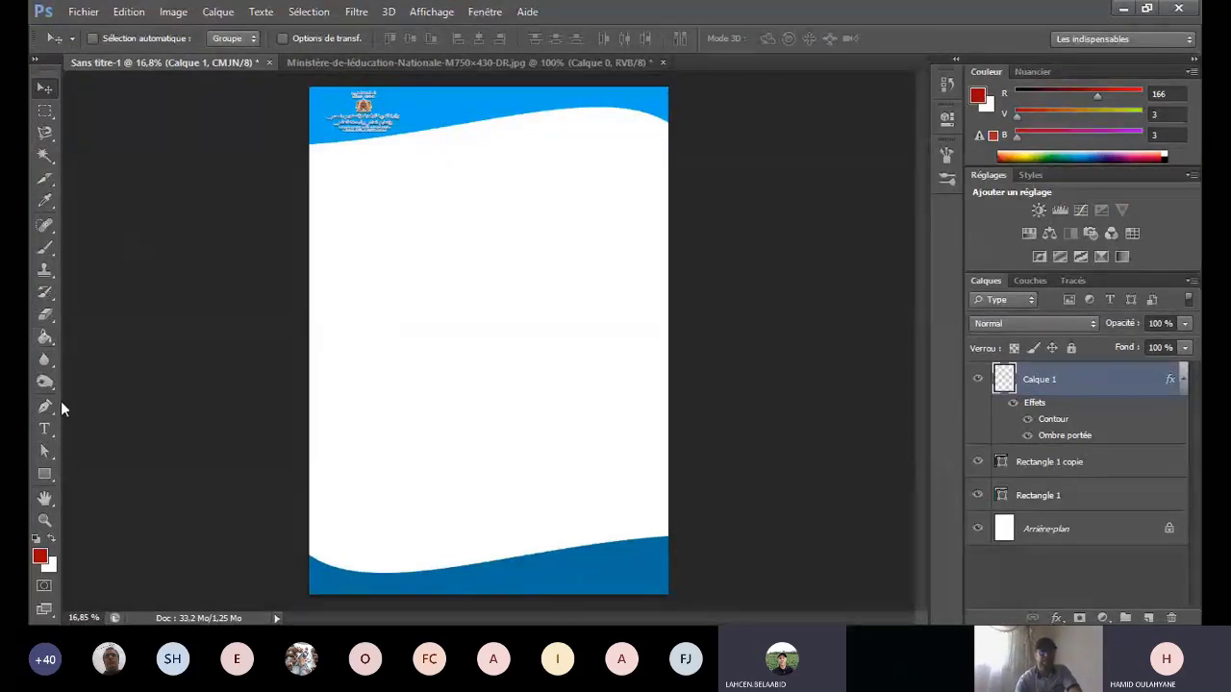
Step: Draw a rectangle shape about 2356 × 2411 px between the poster's header and footer waves, and fill it with light teal
{"action": "left_click", "coordinate": [44, 473]}
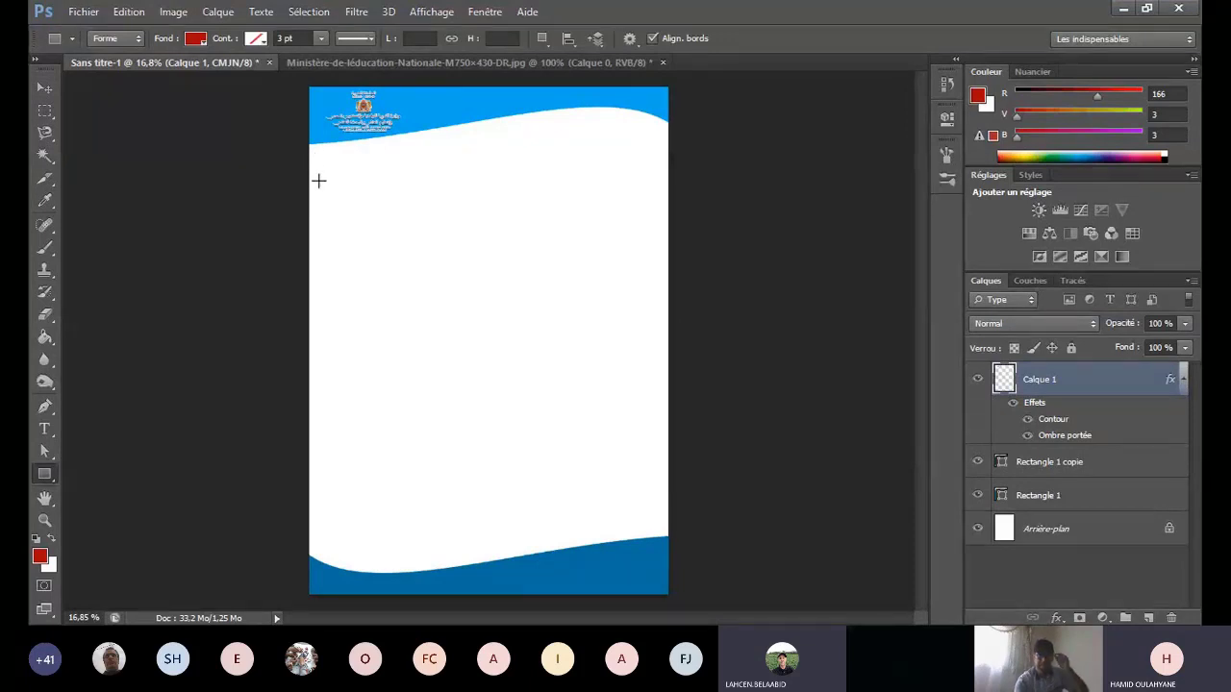
{"action": "left_click_drag", "start_coordinate": [318, 181], "coordinate": [662, 530]}
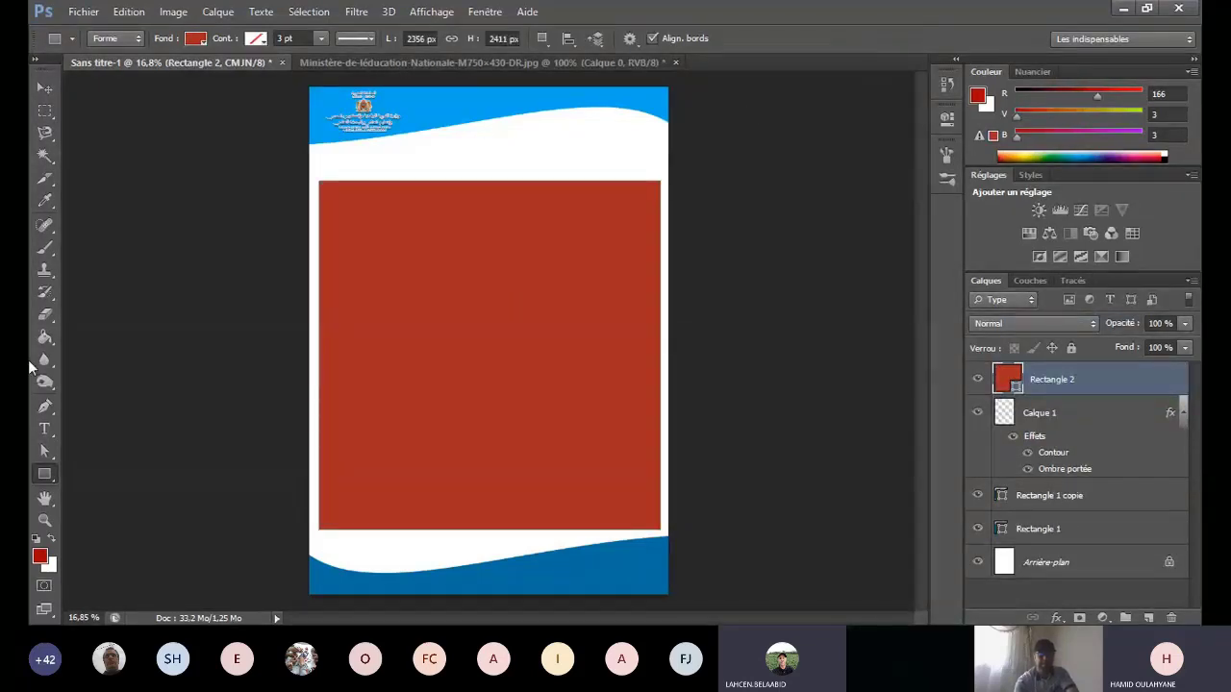
{"action": "left_click", "coordinate": [201, 42]}
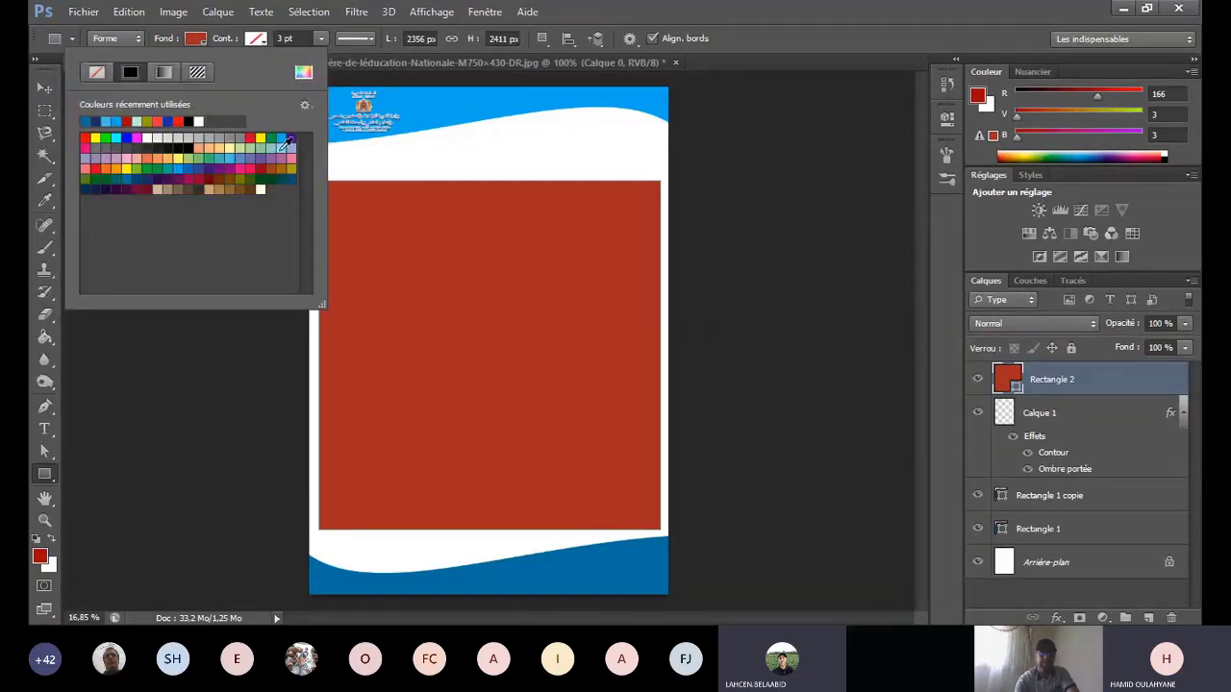
{"action": "left_click", "coordinate": [272, 157]}
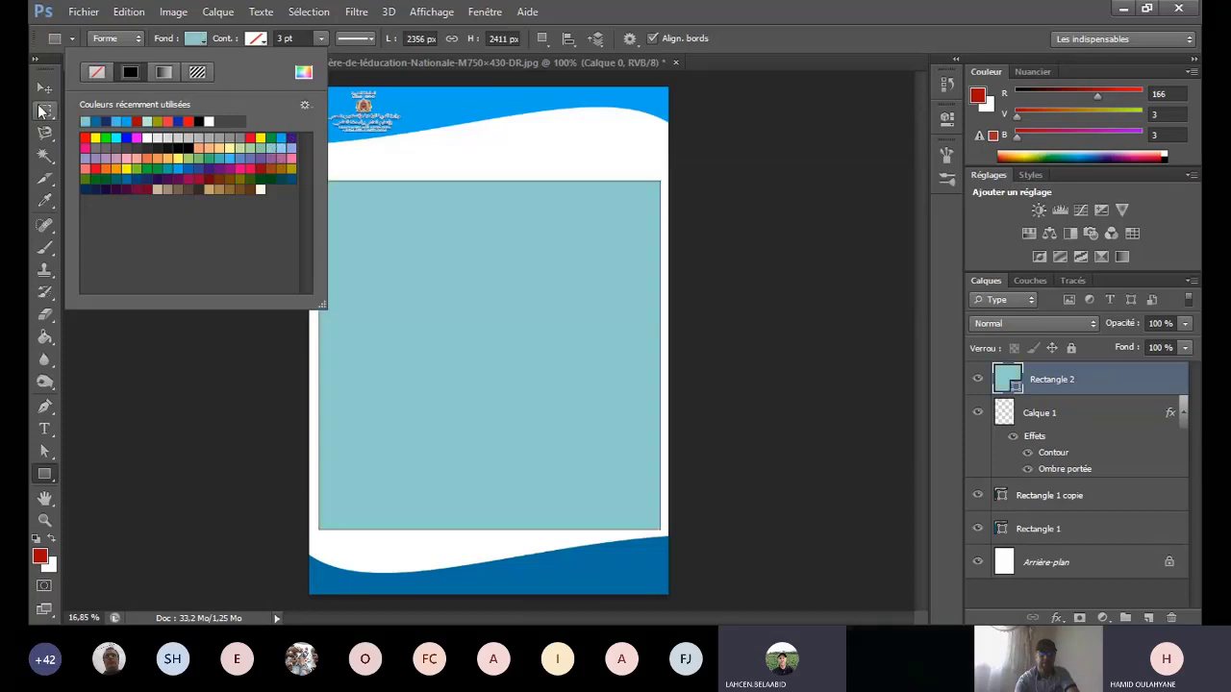
{"action": "left_click", "coordinate": [45, 87]}
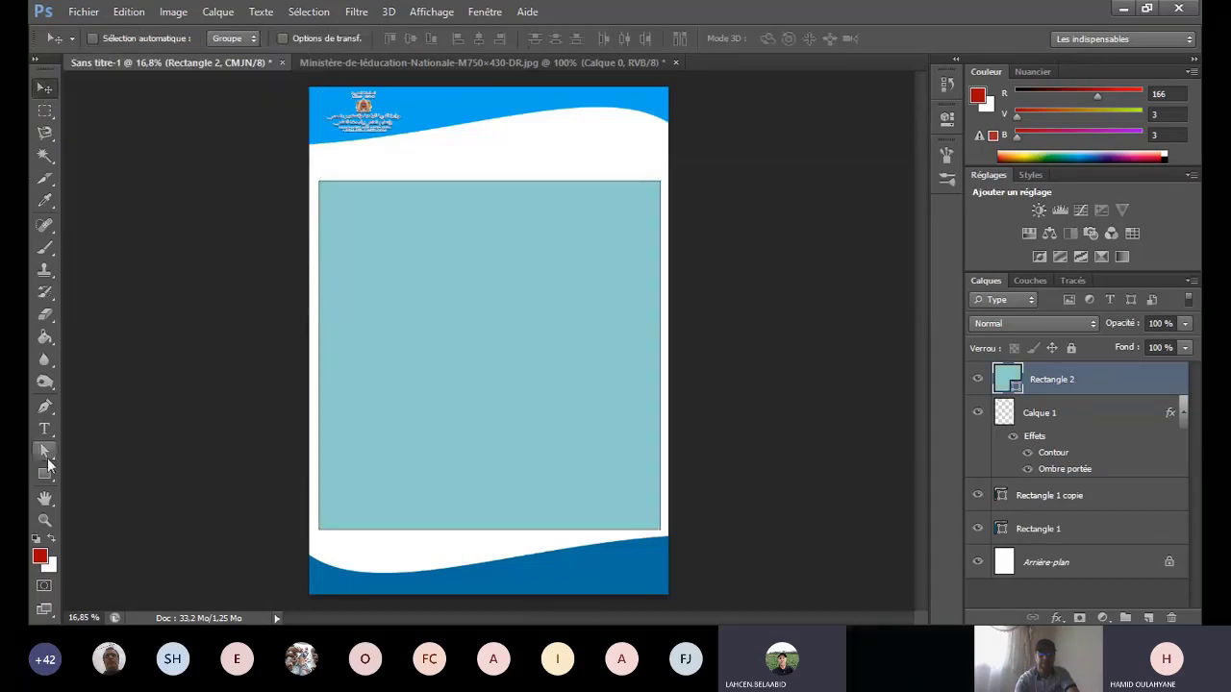
{"action": "left_click", "coordinate": [42, 473]}
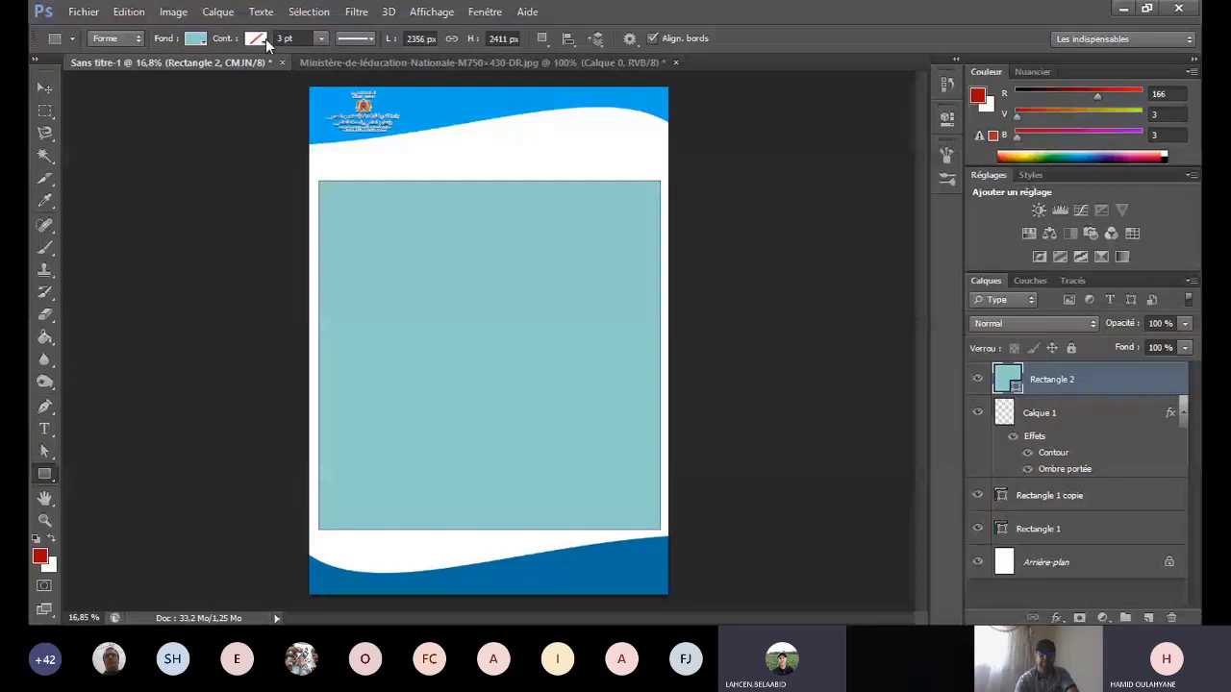
{"action": "left_click", "coordinate": [542, 178]}
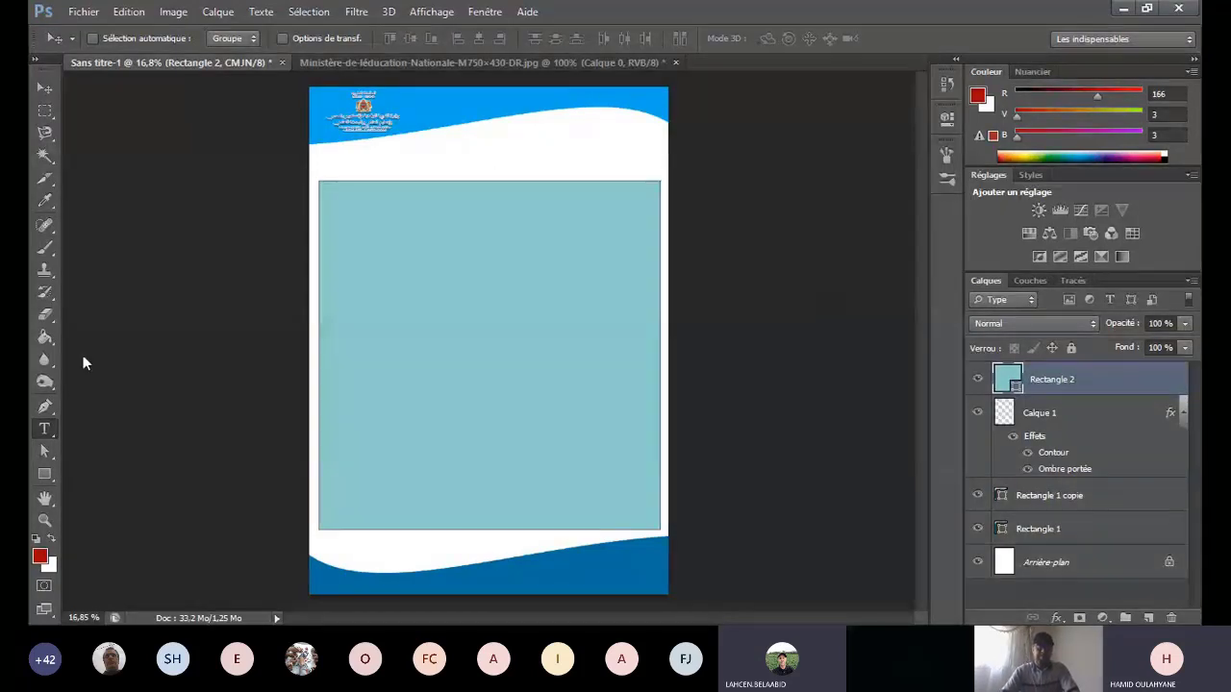
Step: Start a centred text line above the teal rectangle, using the ae_AlMothnna font at 36 pt
{"action": "left_click", "coordinate": [44, 452]}
{"action": "left_click", "coordinate": [51, 428]}
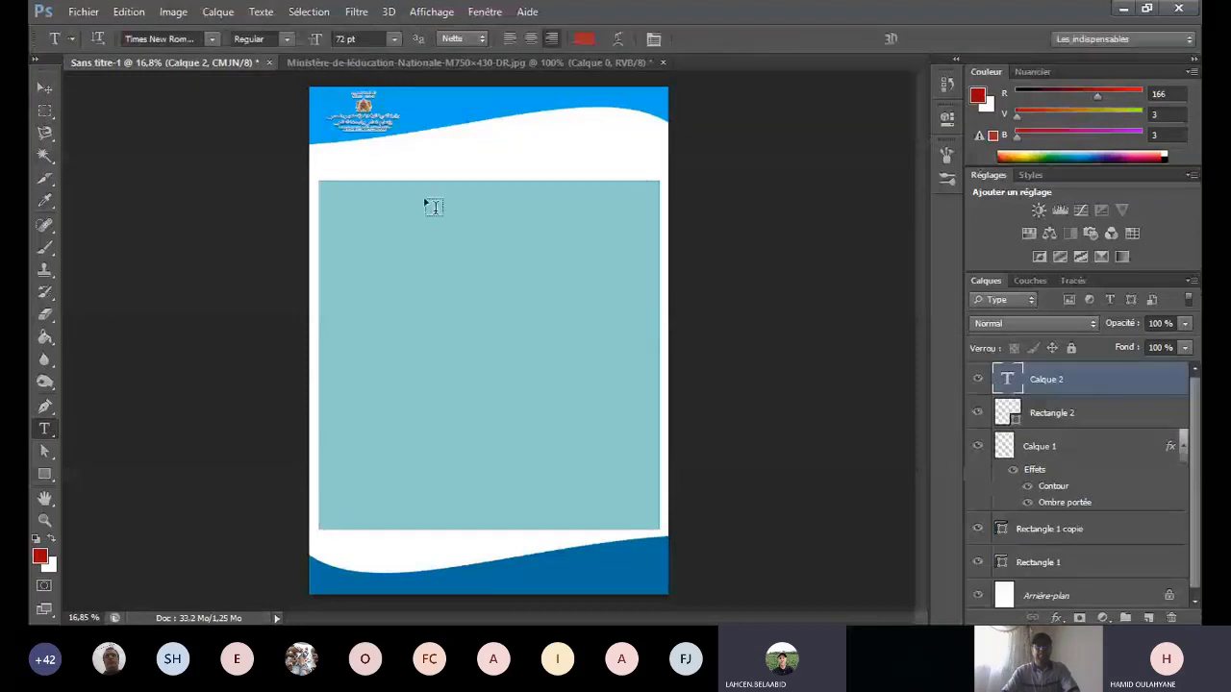
{"action": "left_click", "coordinate": [509, 163]}
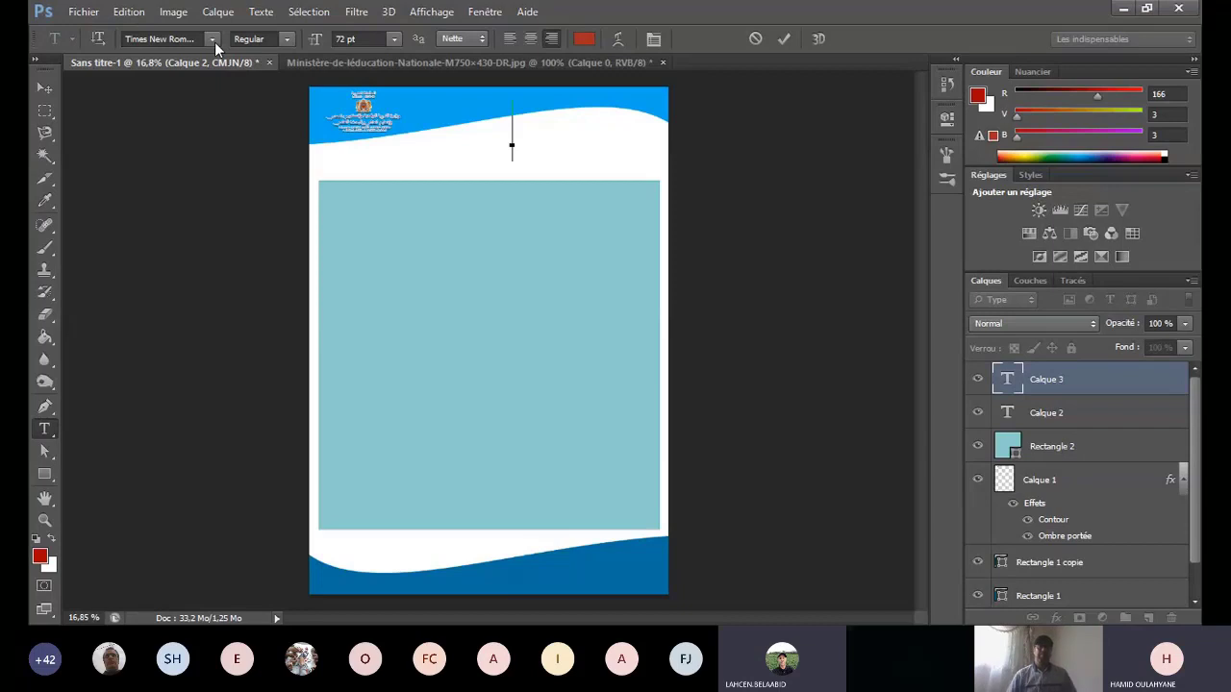
{"action": "left_click", "coordinate": [212, 39]}
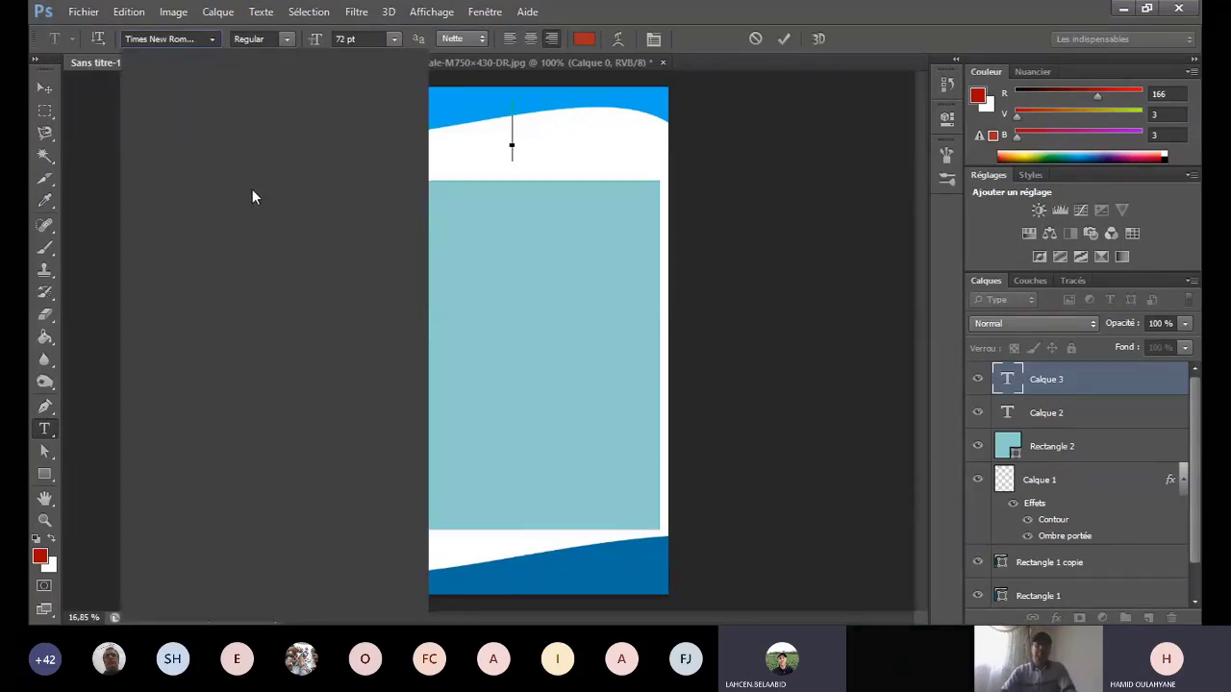
{"action": "left_click", "coordinate": [281, 336]}
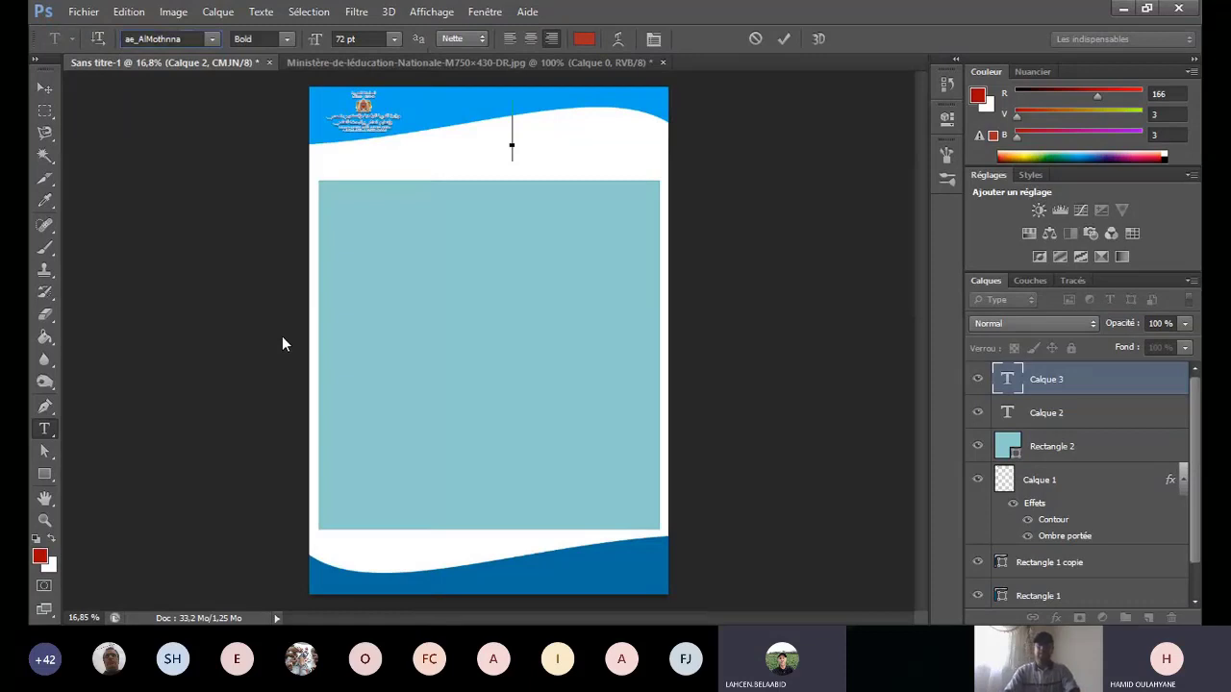
{"action": "left_click", "coordinate": [394, 39]}
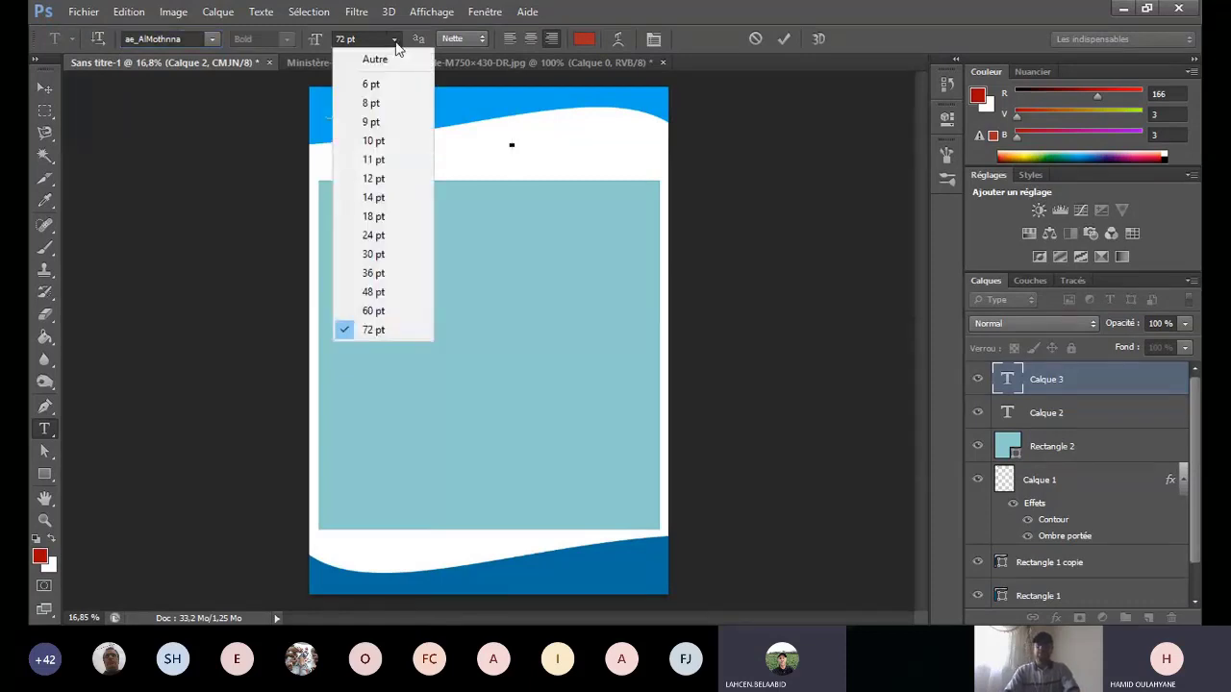
{"action": "left_click", "coordinate": [355, 271]}
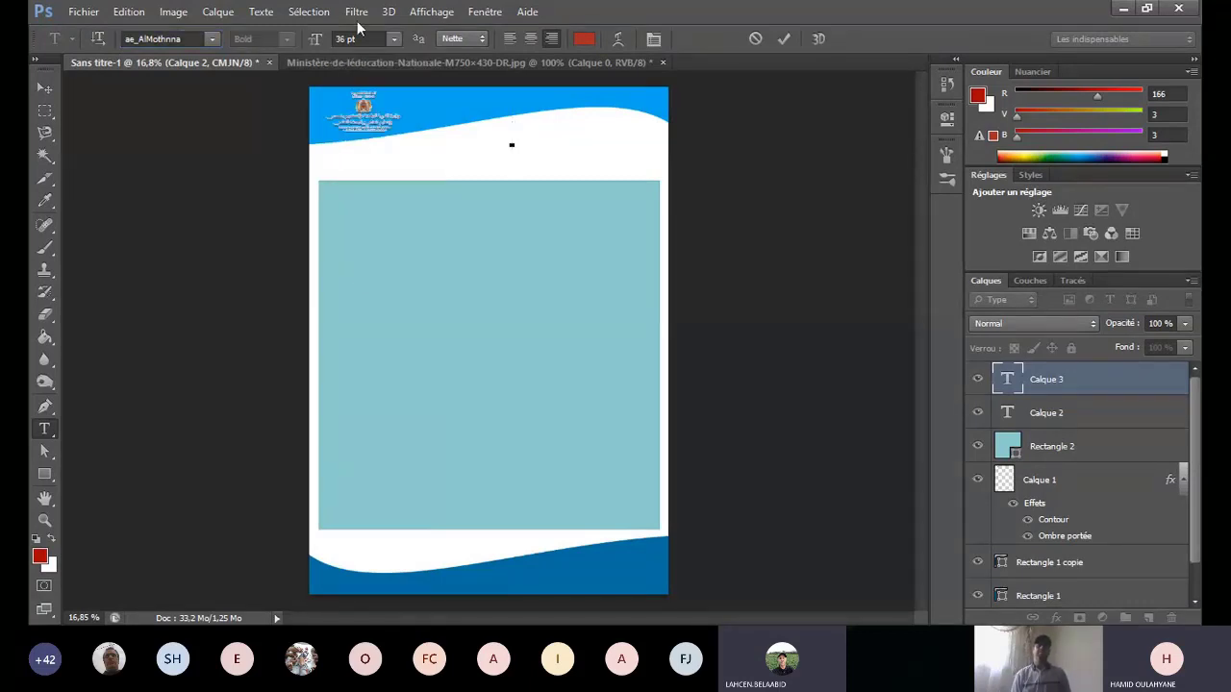
{"action": "left_click", "coordinate": [531, 39]}
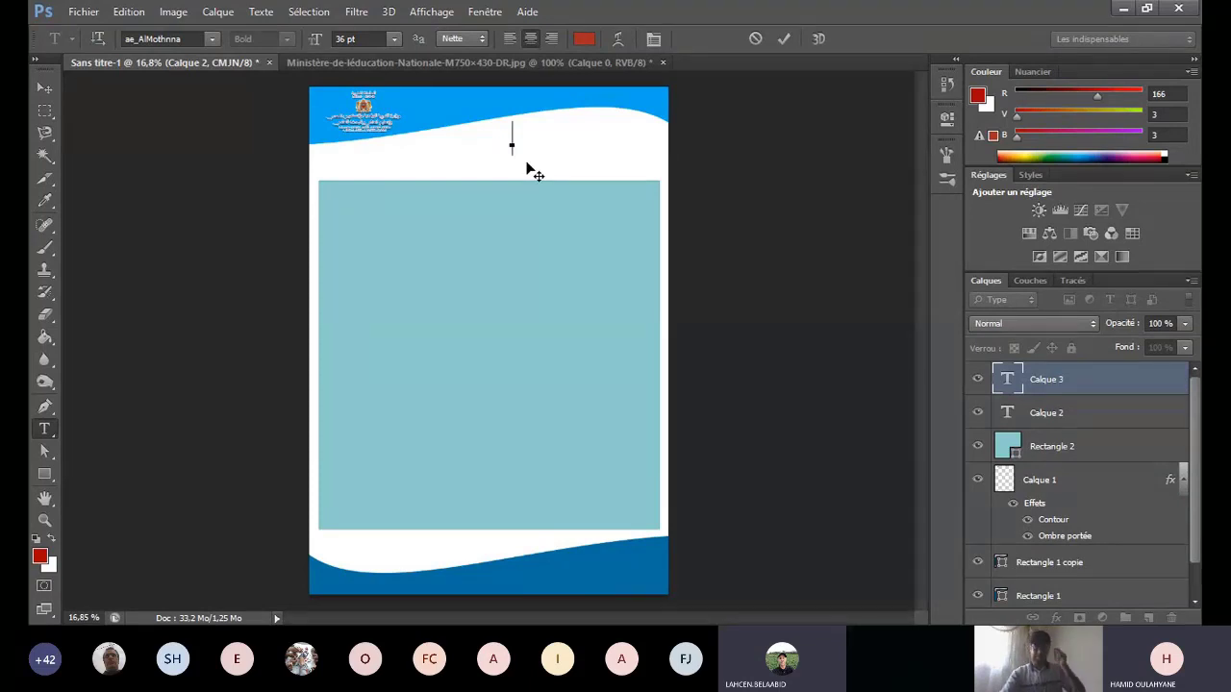
Step: Enter the title "الجدول الدراسي" and centre it in the white band between the header wave and the rectangle
{"action": "type", "text": "الجد"}
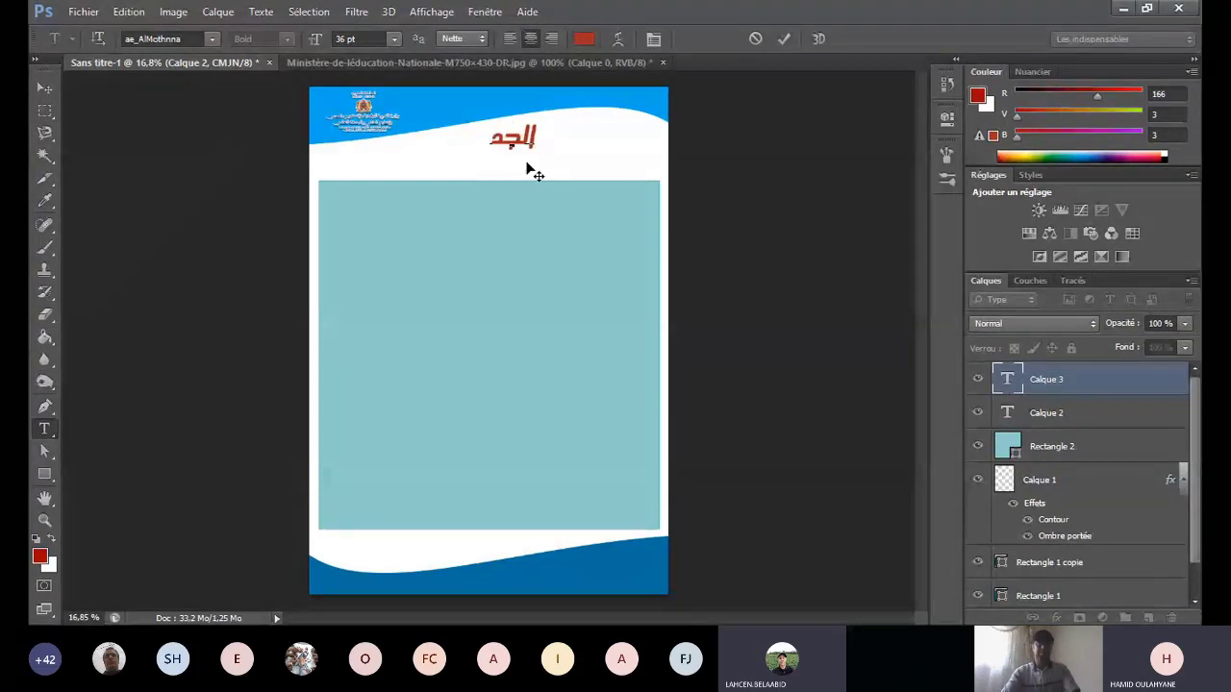
{"action": "type", "text": "ول ال"}
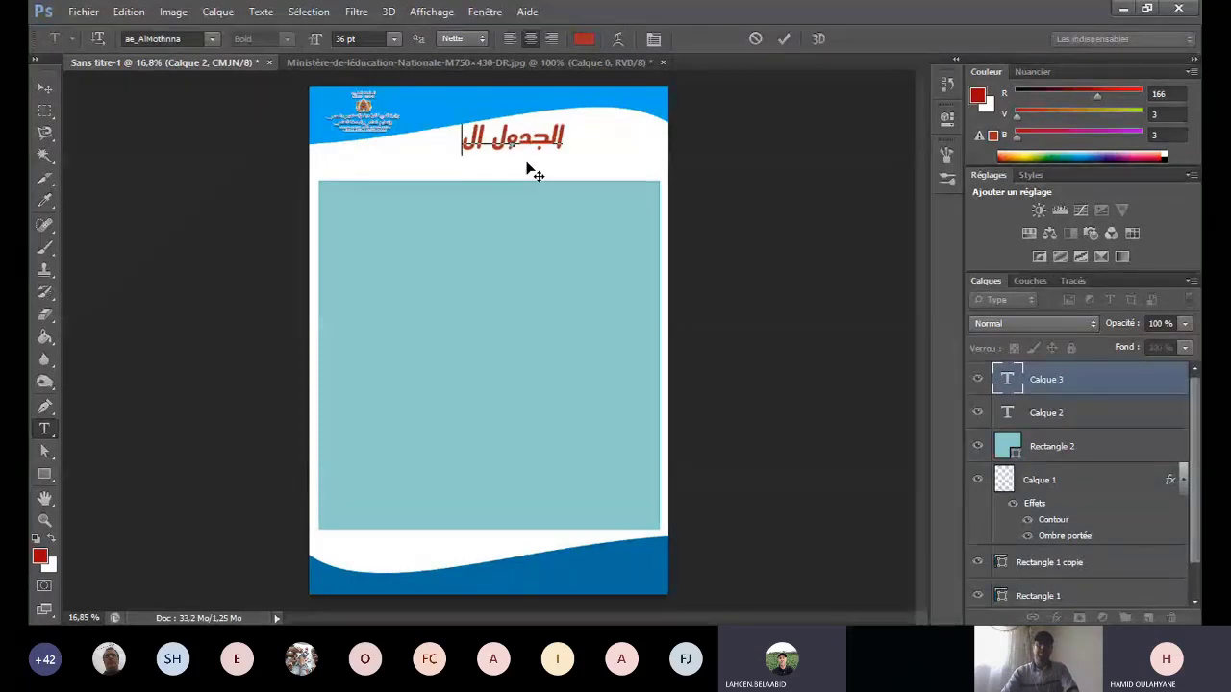
{"action": "type", "text": "دراسي"}
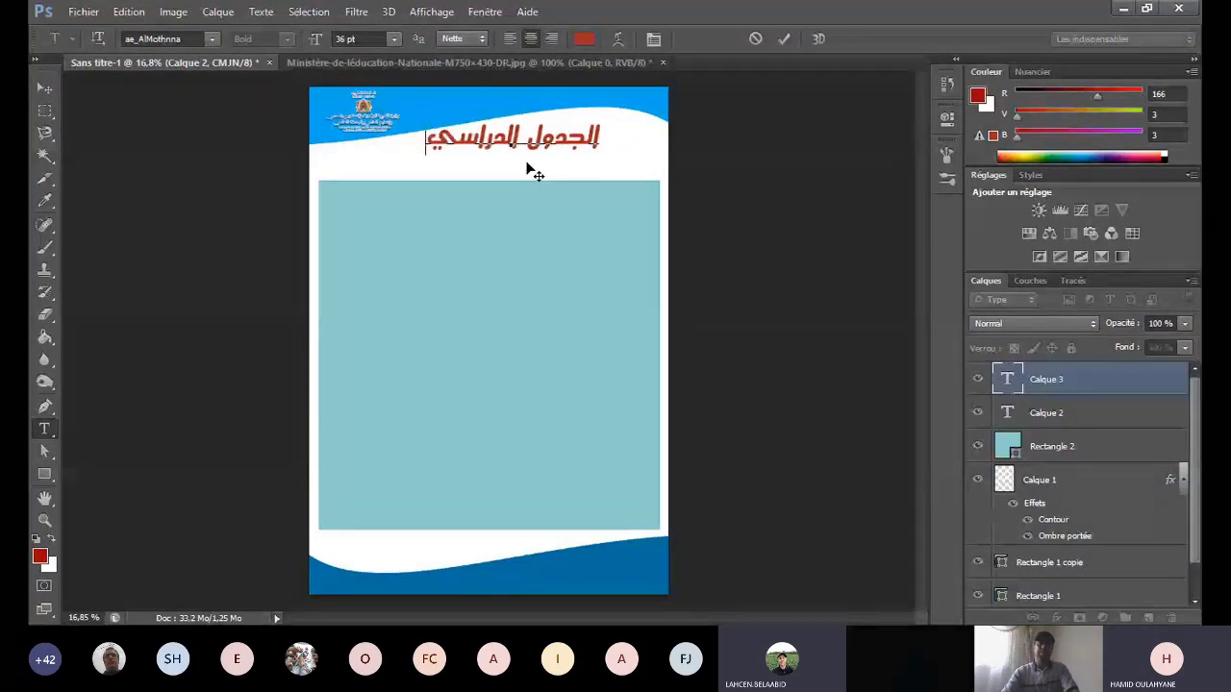
{"action": "left_click", "coordinate": [44, 91]}
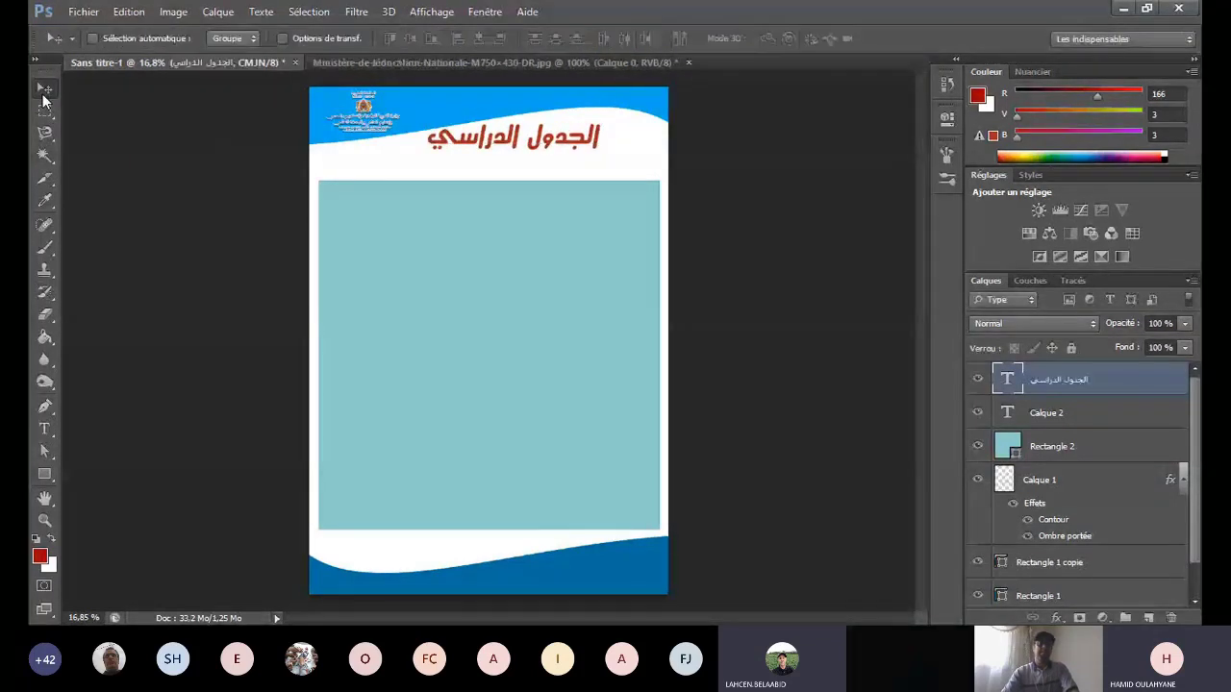
{"action": "left_click_drag", "start_coordinate": [529, 149], "coordinate": [508, 172]}
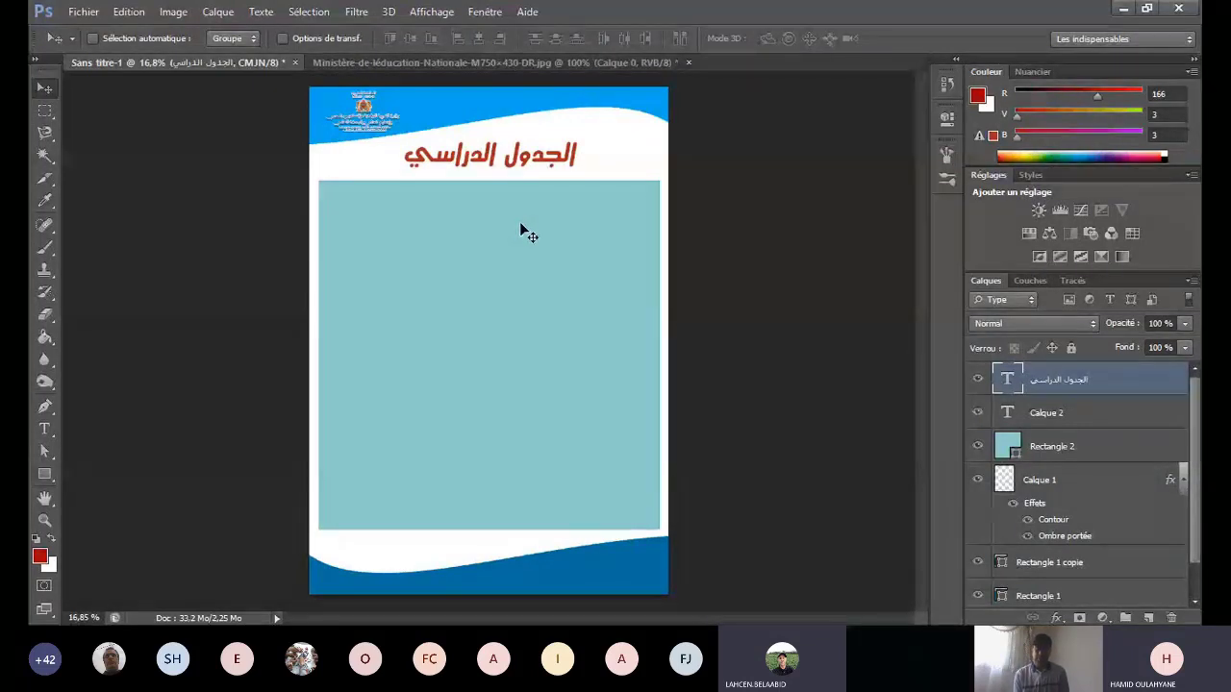
{"action": "left_click_drag", "start_coordinate": [1061, 389], "coordinate": [1063, 394]}
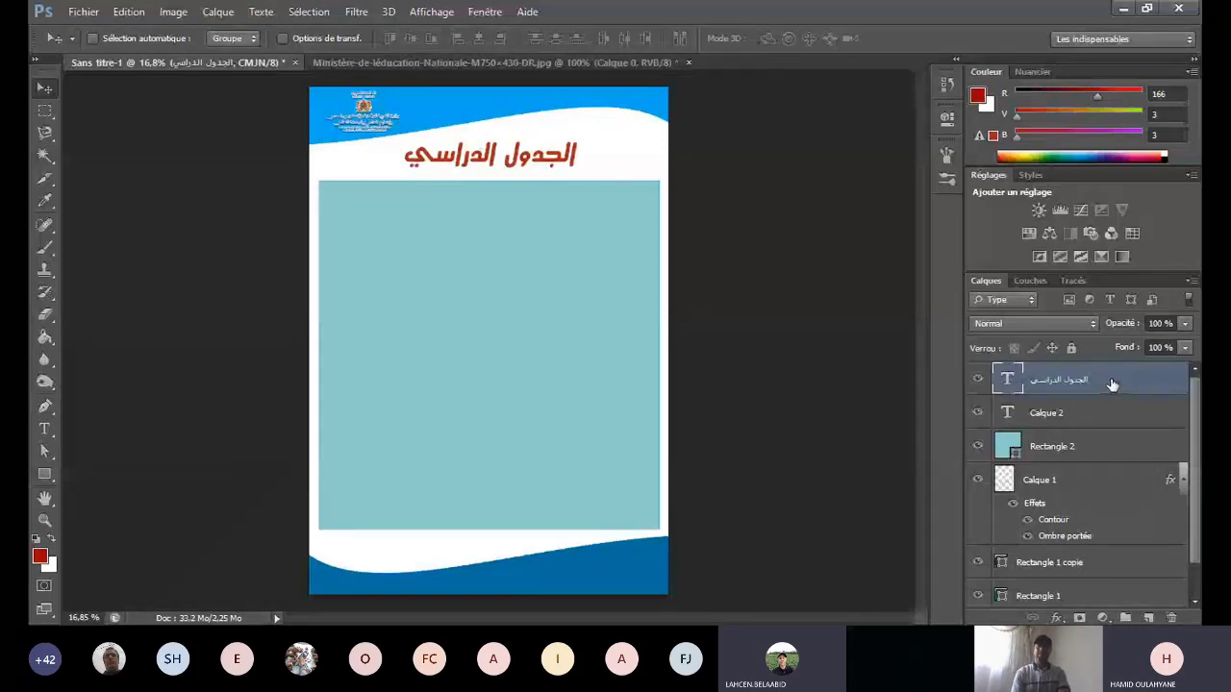
{"action": "double_click", "coordinate": [1119, 426]}
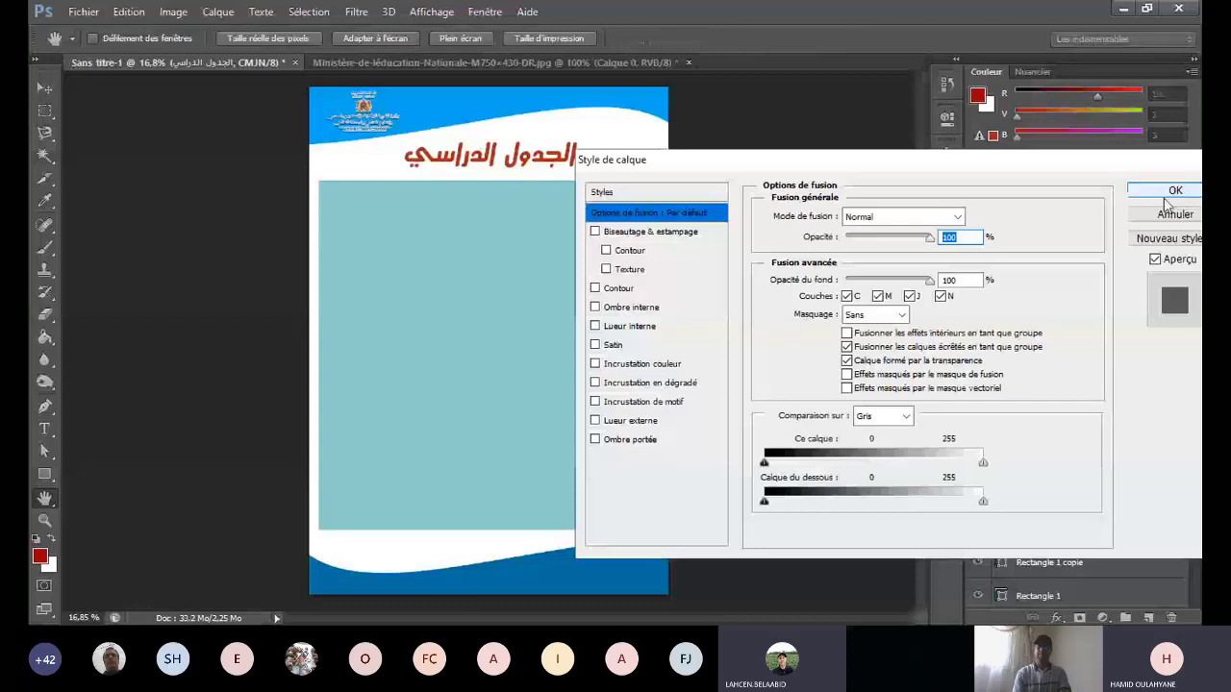
{"action": "left_click", "coordinate": [1173, 216]}
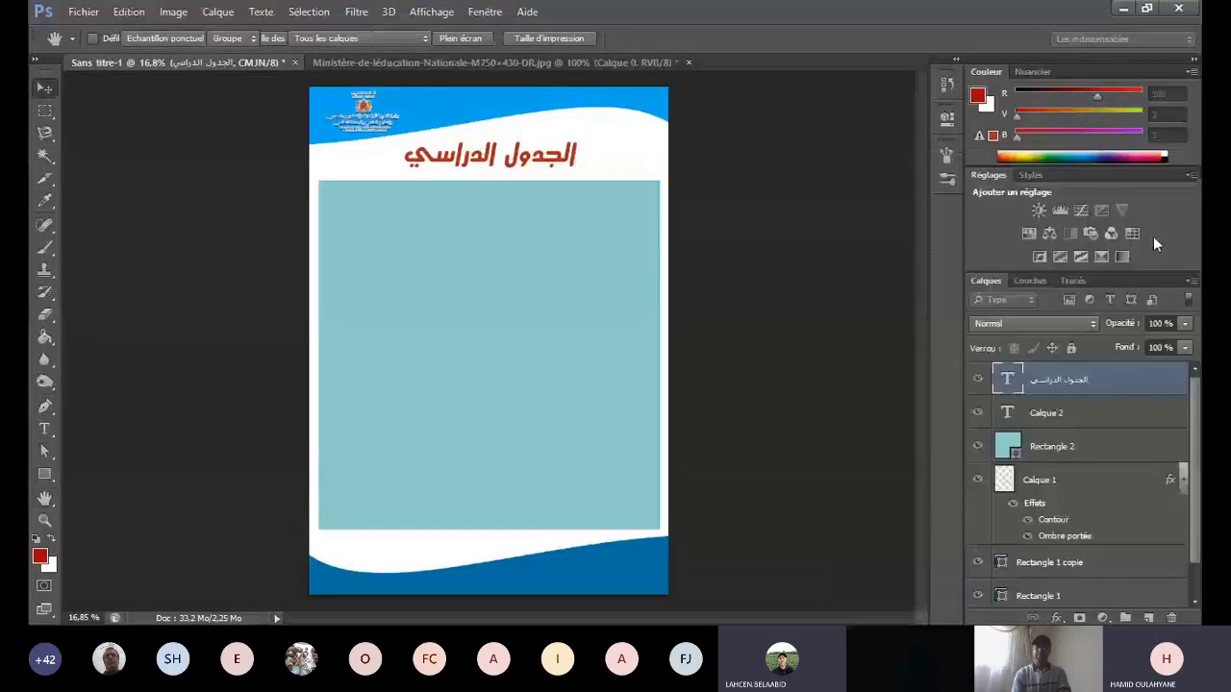
{"action": "double_click", "coordinate": [1084, 440]}
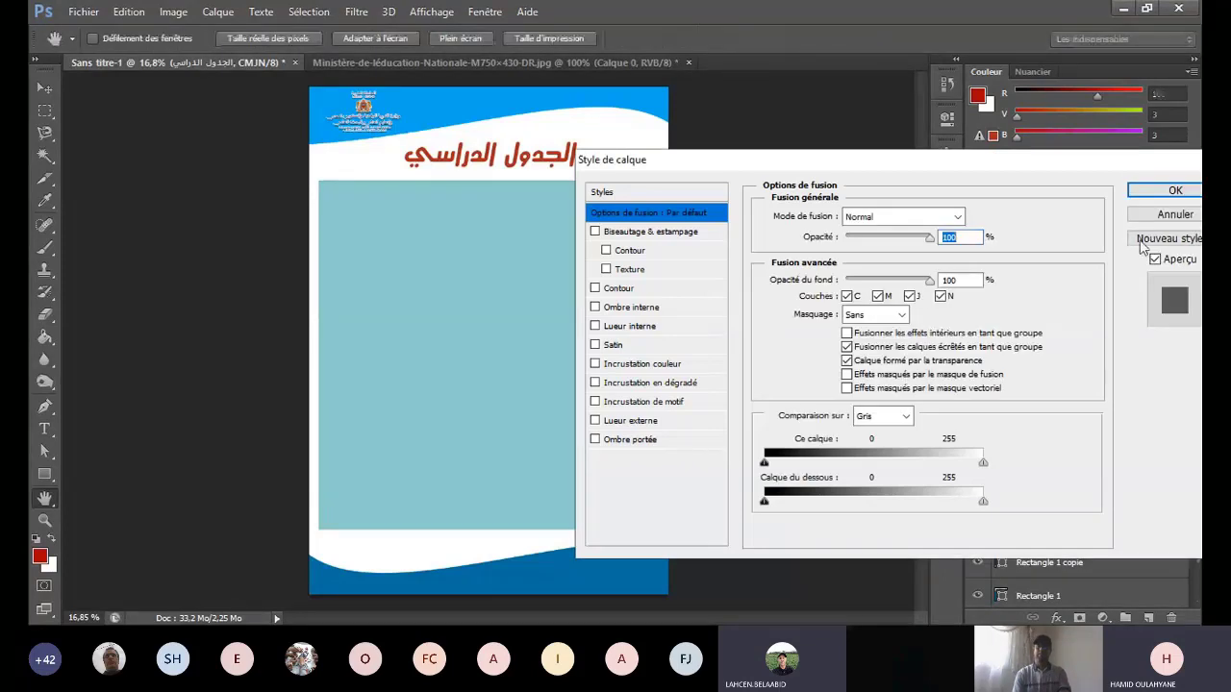
{"action": "left_click", "coordinate": [1183, 214]}
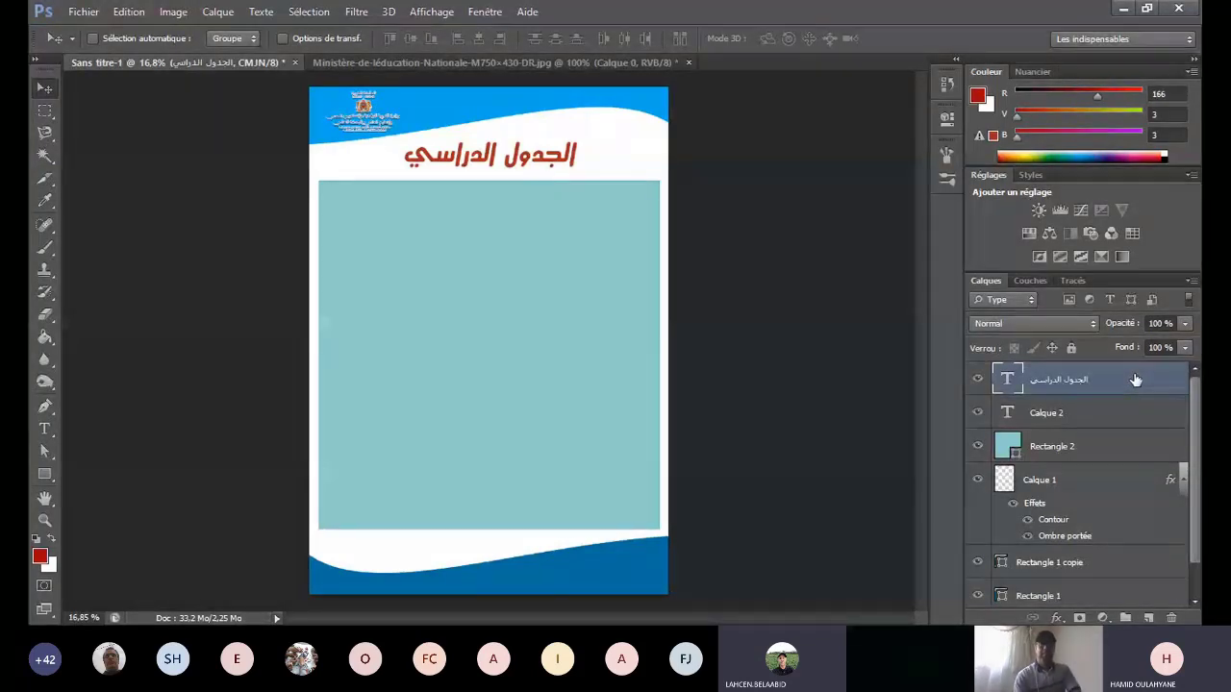
Step: Put the title layer below the Rectangle 2 layer and move the title down into the rectangle's area
{"action": "left_click_drag", "start_coordinate": [1135, 379], "coordinate": [1106, 445]}
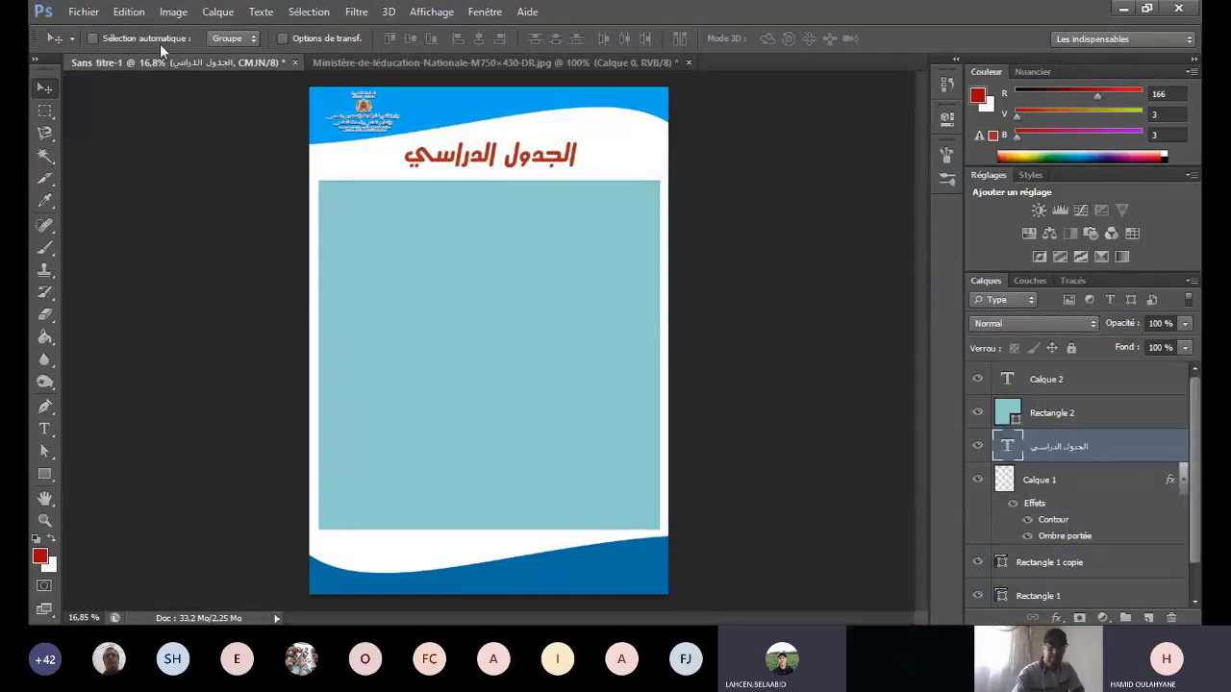
{"action": "left_click", "coordinate": [128, 11]}
{"action": "left_click", "coordinate": [121, 21]}
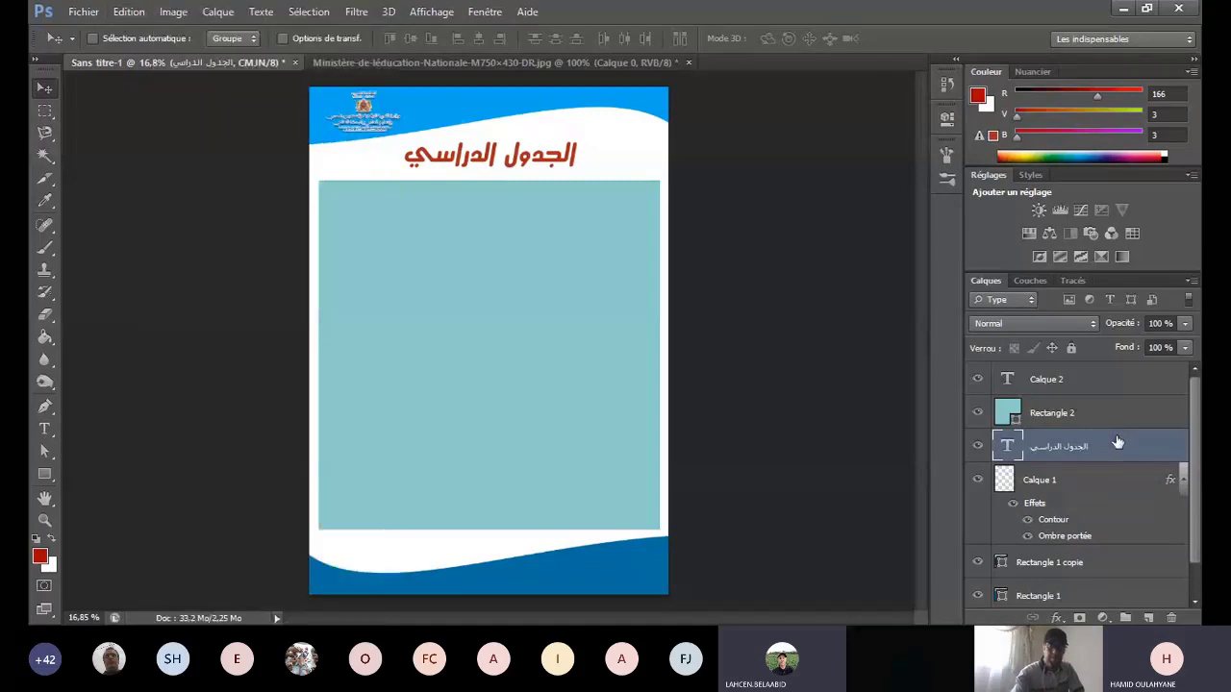
{"action": "key", "text": "h"}
{"action": "double_click", "coordinate": [1135, 445]}
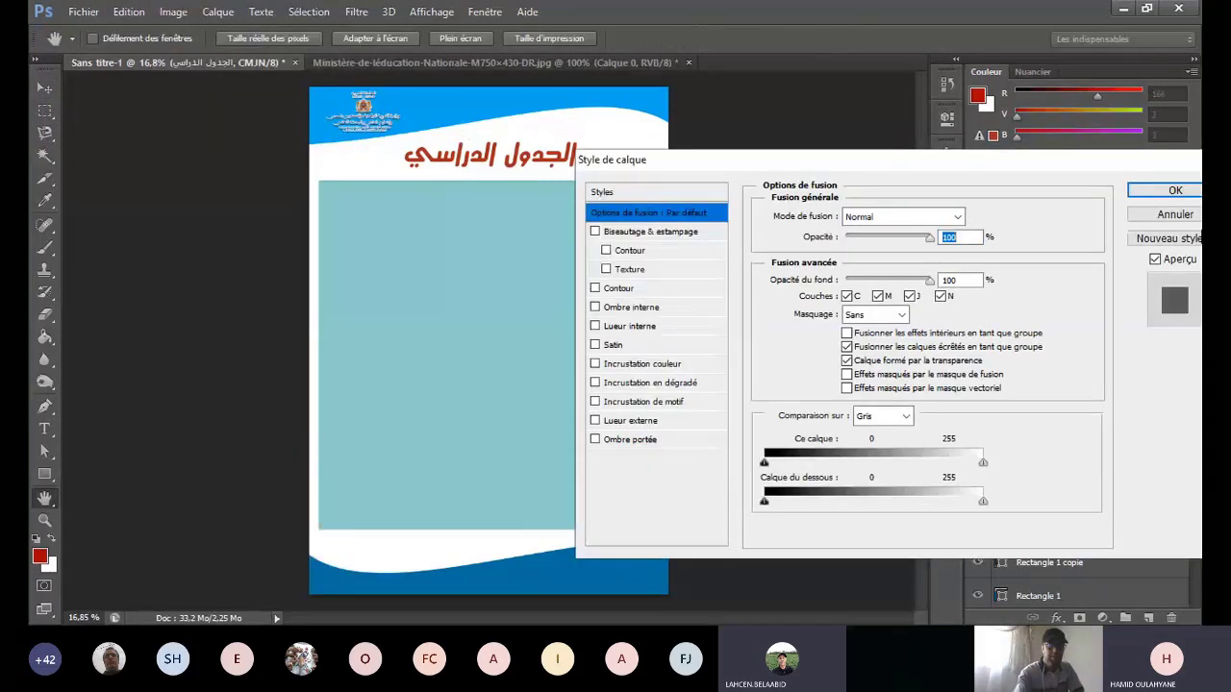
{"action": "left_click", "coordinate": [1174, 215]}
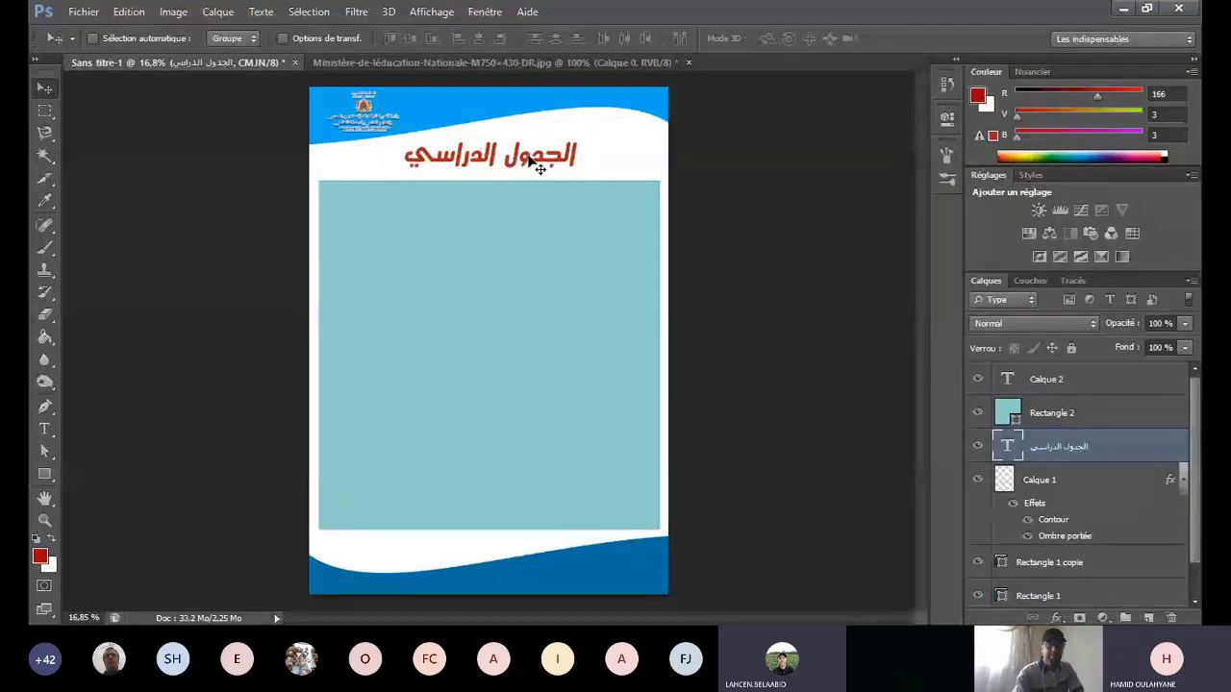
{"action": "left_click_drag", "start_coordinate": [525, 162], "coordinate": [525, 240]}
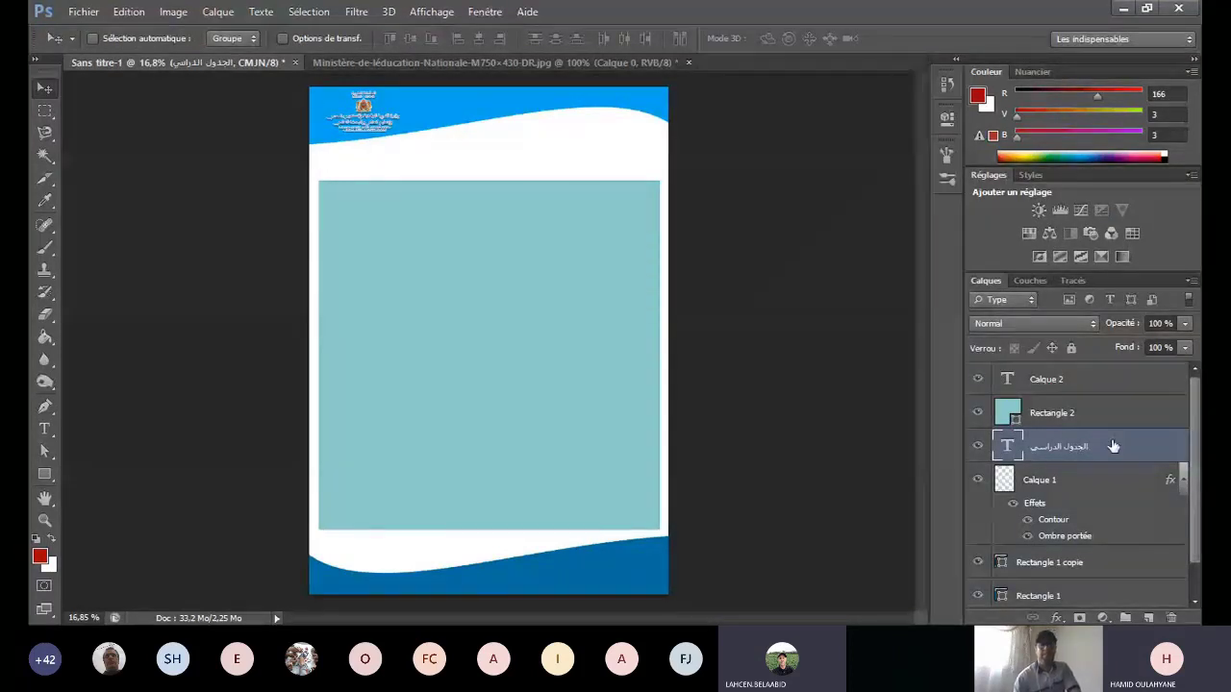
Step: Bring the title layer back to the top of the layer stack and move the title back above the rectangle
{"action": "left_click_drag", "start_coordinate": [1116, 447], "coordinate": [1123, 377]}
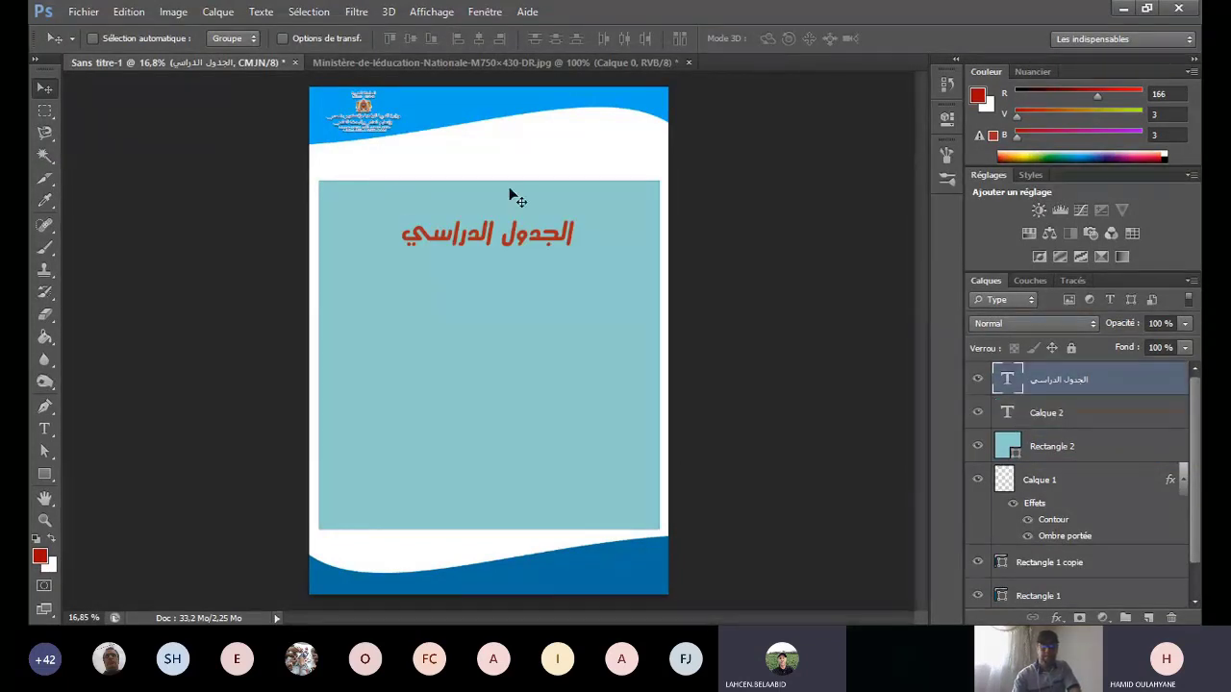
{"action": "left_click_drag", "start_coordinate": [501, 246], "coordinate": [503, 168]}
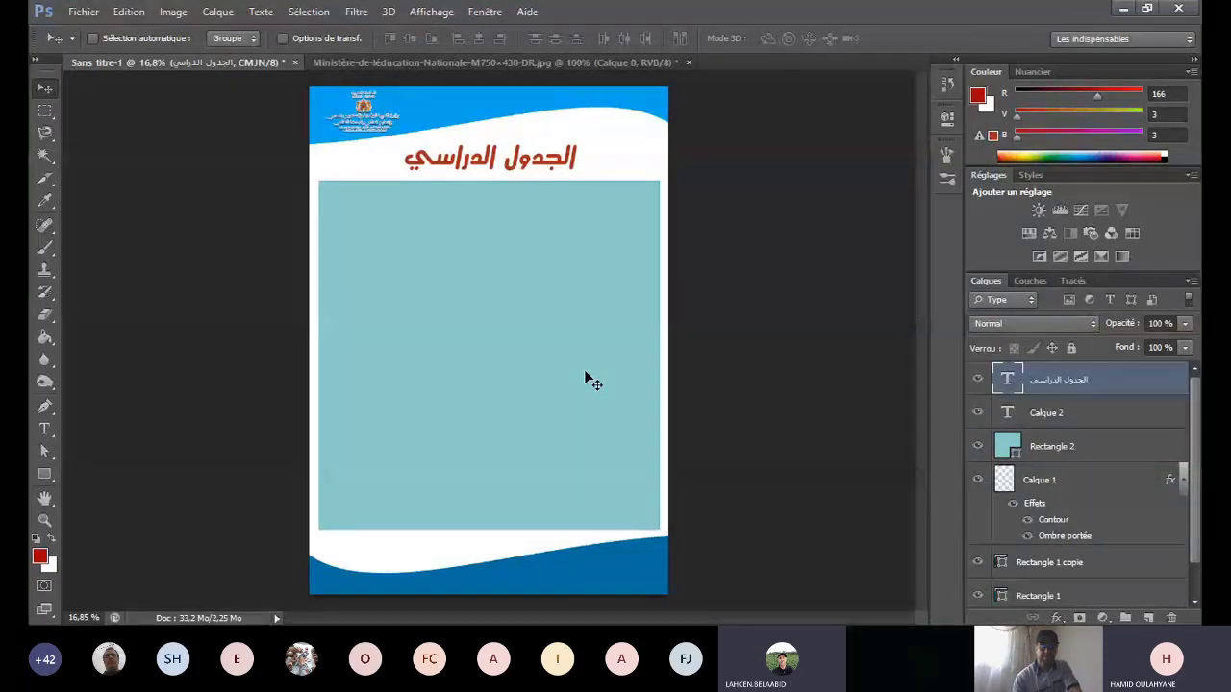
Step: Change the fill colour of the large content rectangle to a very dark teal
{"action": "left_click", "coordinate": [1008, 444], "text": "ctrl"}
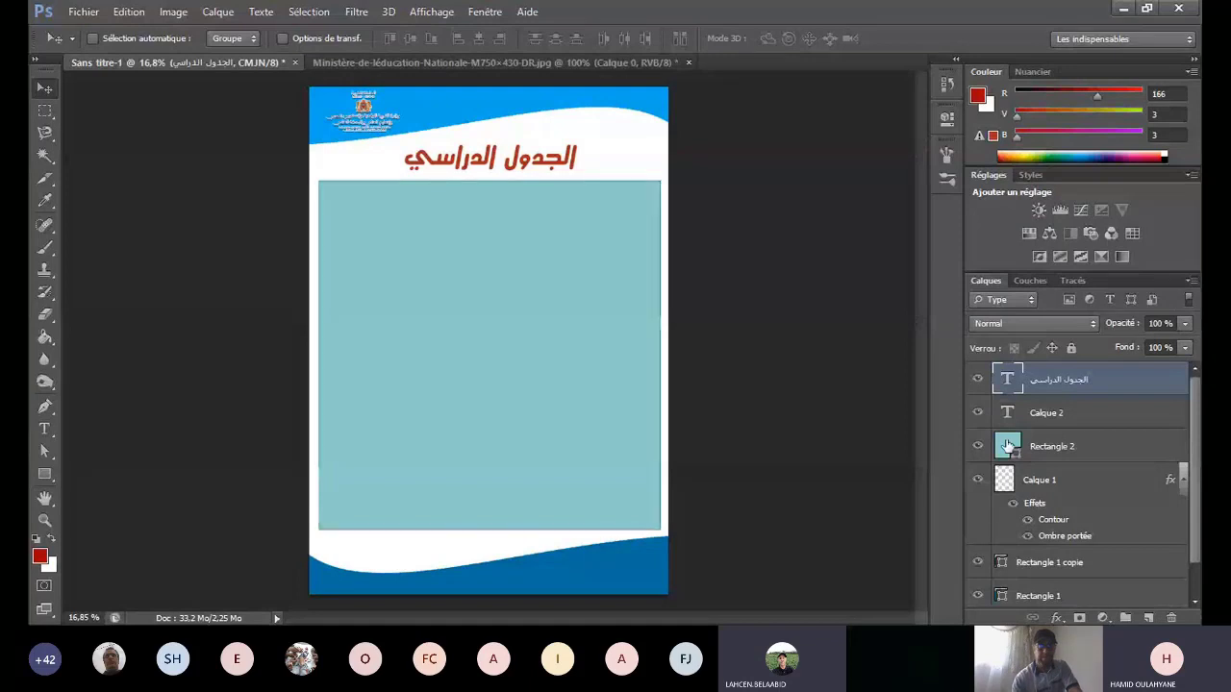
{"action": "double_click", "coordinate": [1008, 444]}
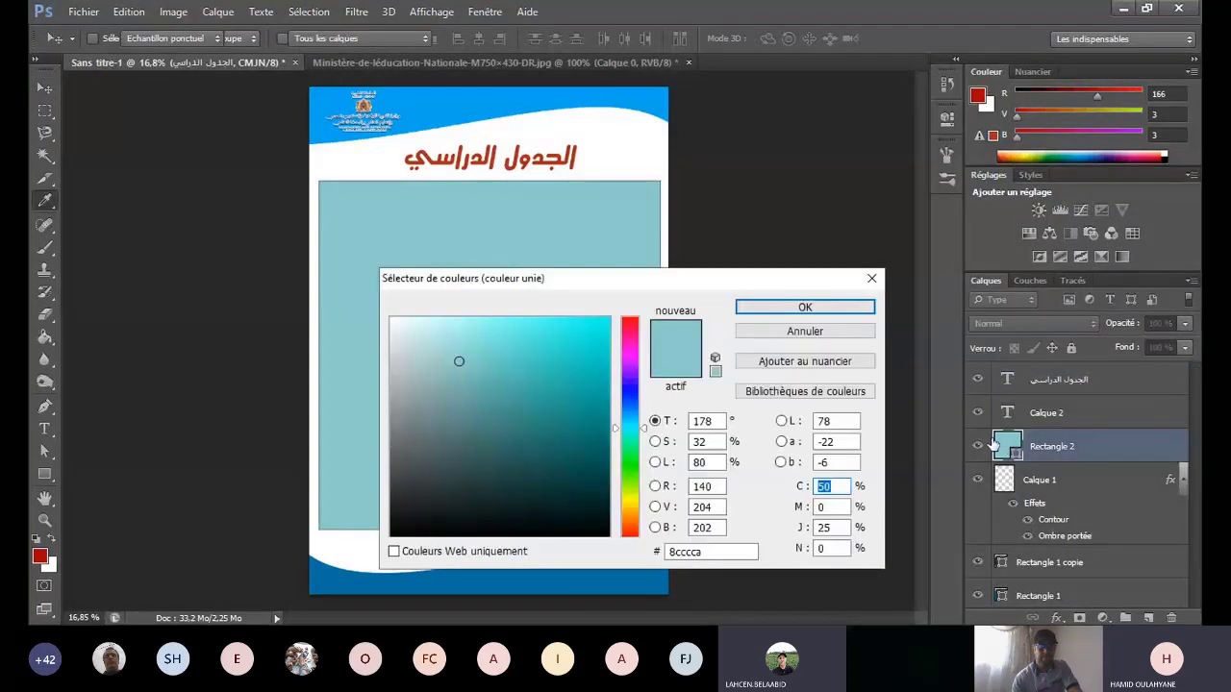
{"action": "left_click", "coordinate": [534, 480]}
{"action": "left_click", "coordinate": [808, 306]}
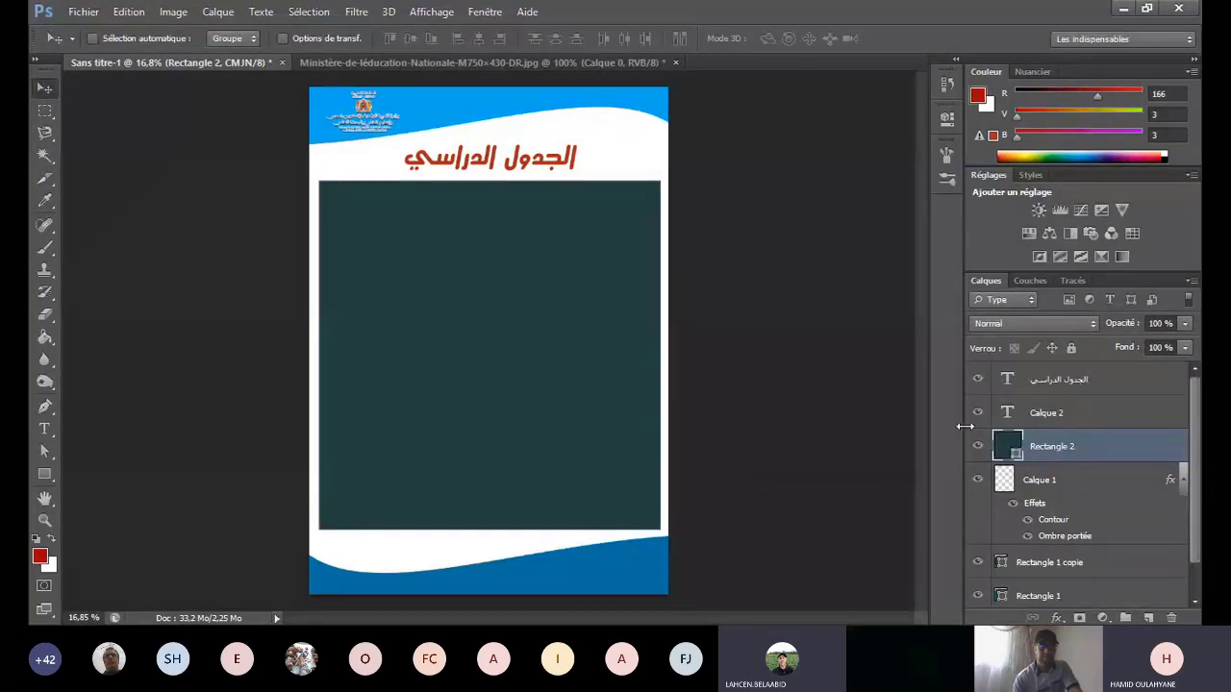
Step: Change the fill colour of the footer wave, Rectangle 1 copie, to green #169e00
{"action": "scroll", "coordinate": [984, 440], "scroll_direction": "down", "scroll_amount": 1}
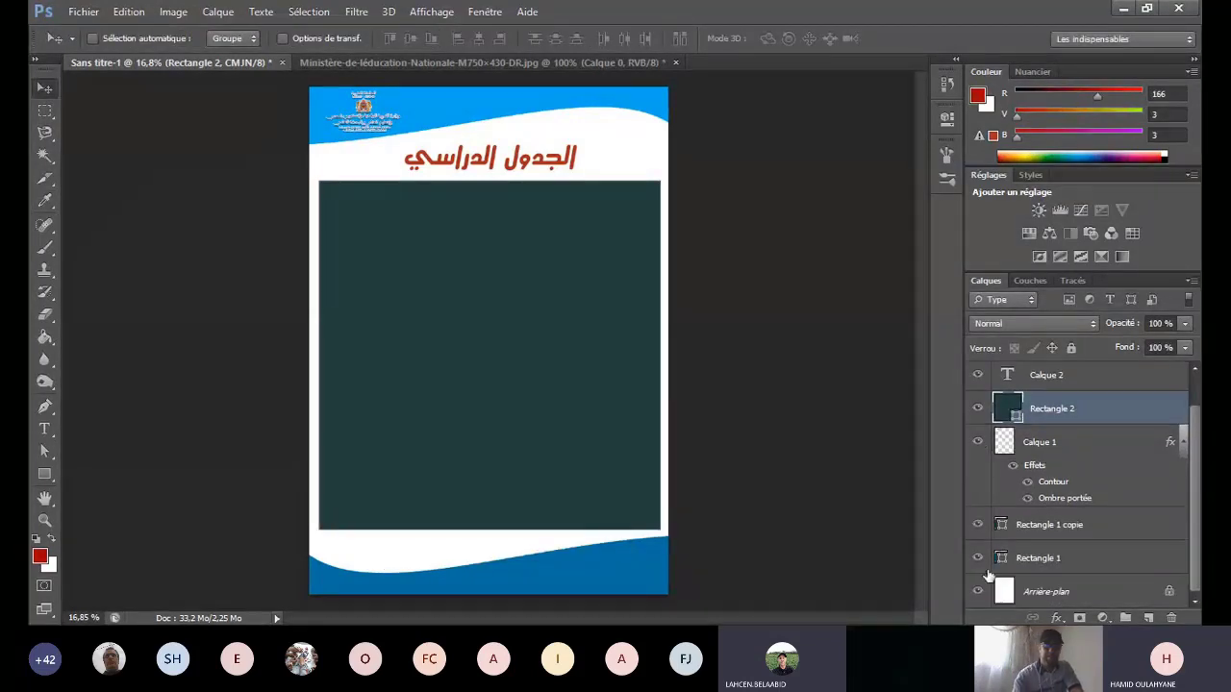
{"action": "double_click", "coordinate": [1001, 529]}
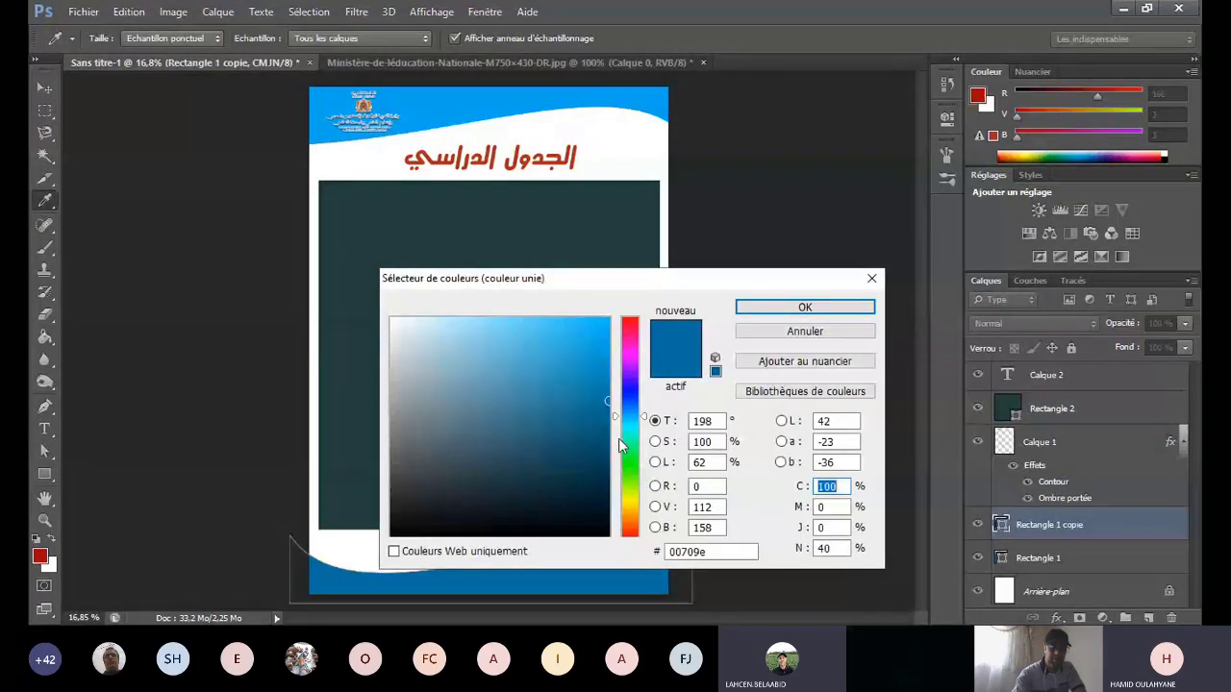
{"action": "left_click_drag", "start_coordinate": [613, 407], "coordinate": [627, 468]}
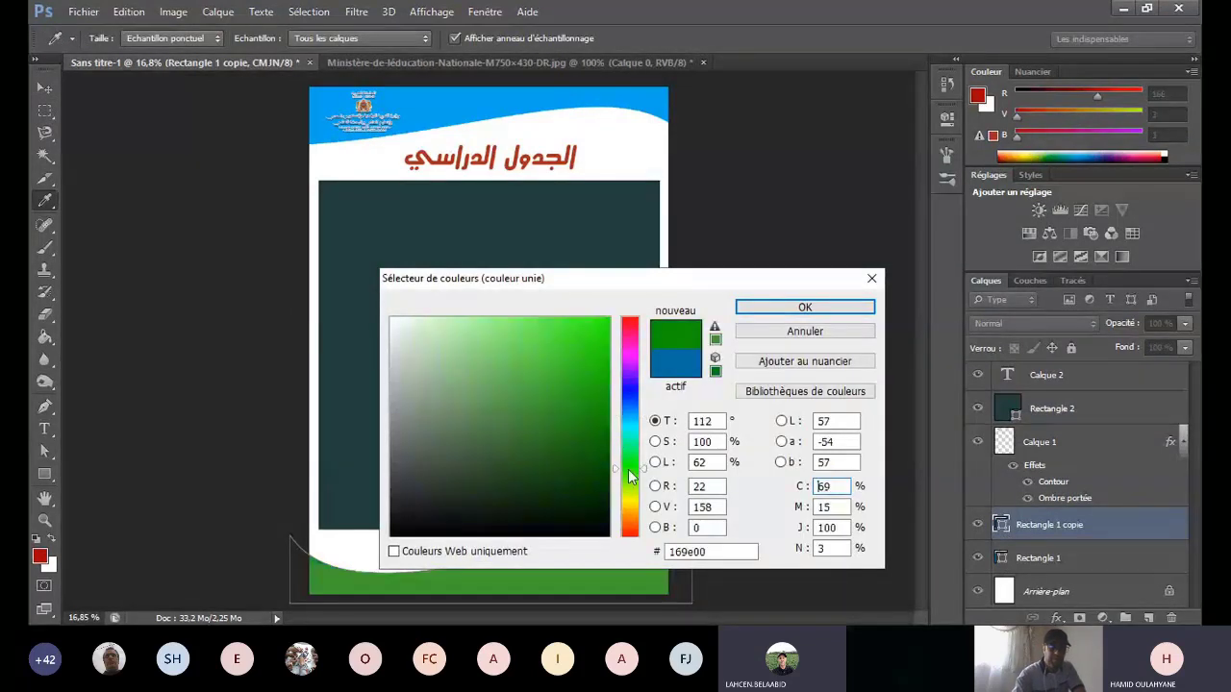
{"action": "left_click", "coordinate": [759, 305]}
Step: Change the fill colour of the header wave, Rectangle 1, to olive green #49790a
{"action": "left_click", "coordinate": [1003, 560]}
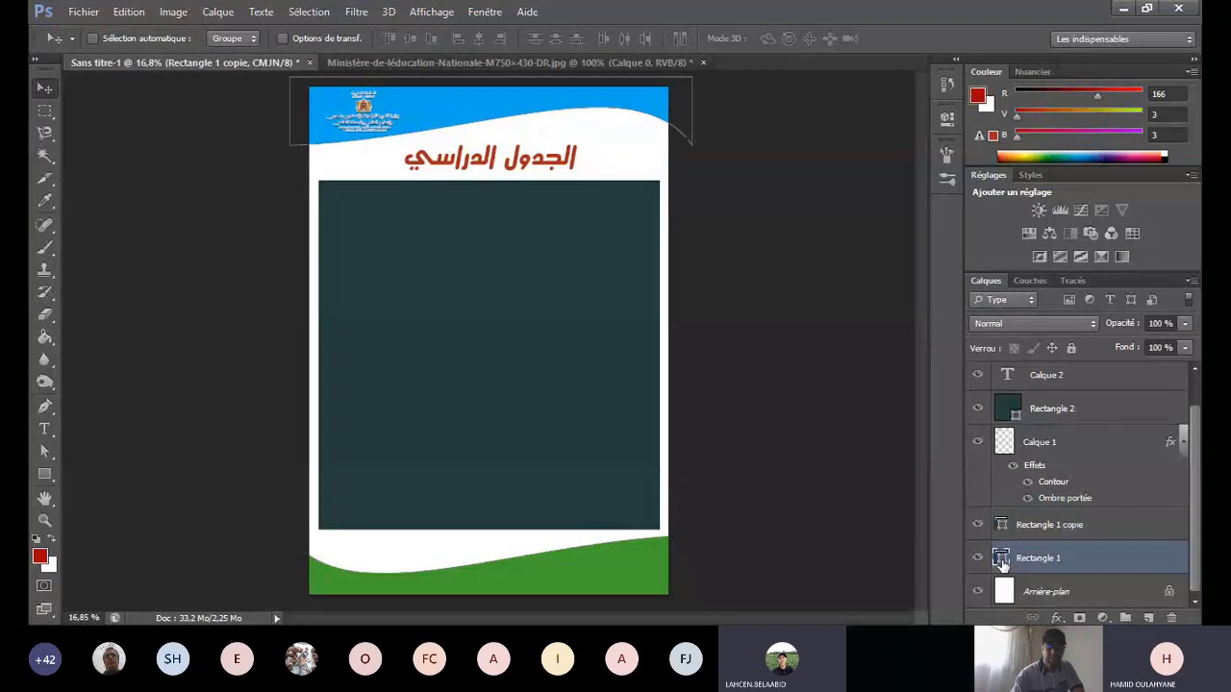
{"action": "double_click", "coordinate": [1001, 561]}
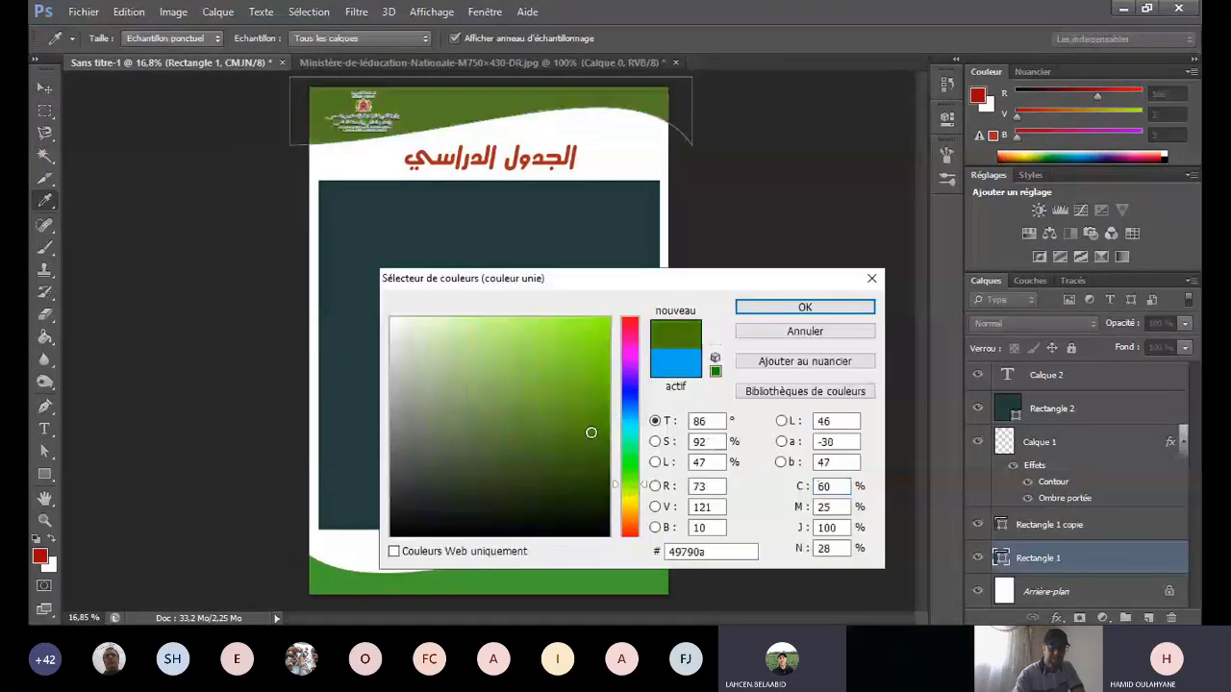
{"action": "left_click", "coordinate": [791, 307]}
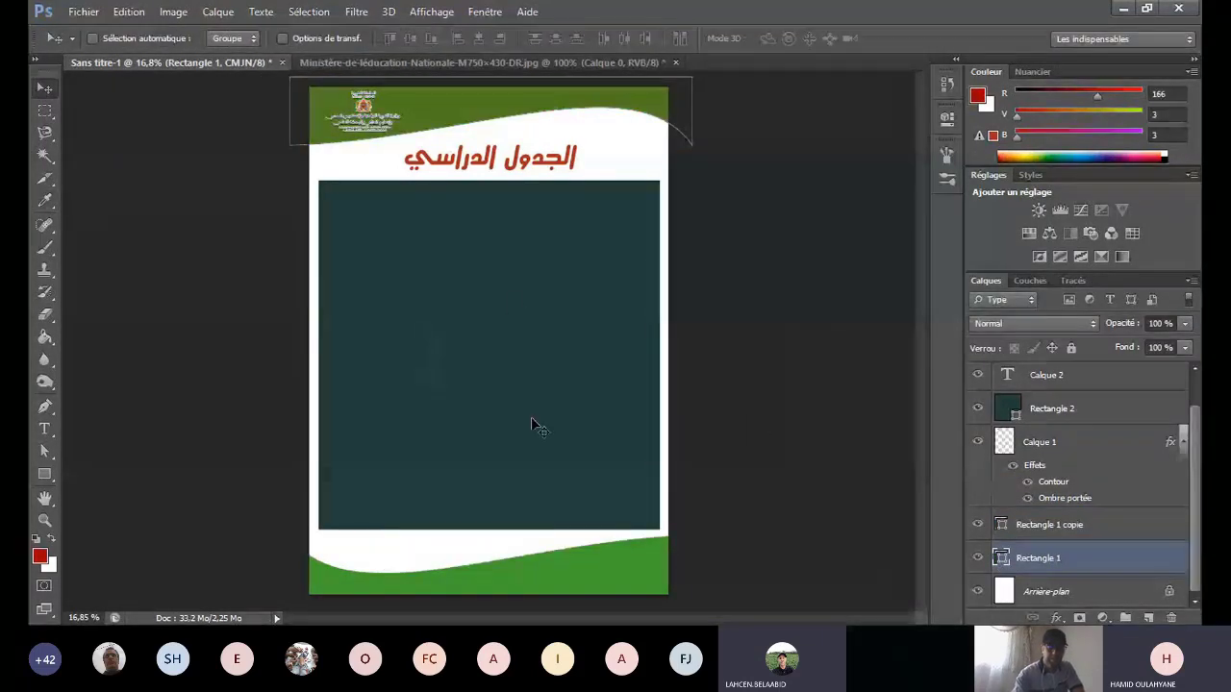
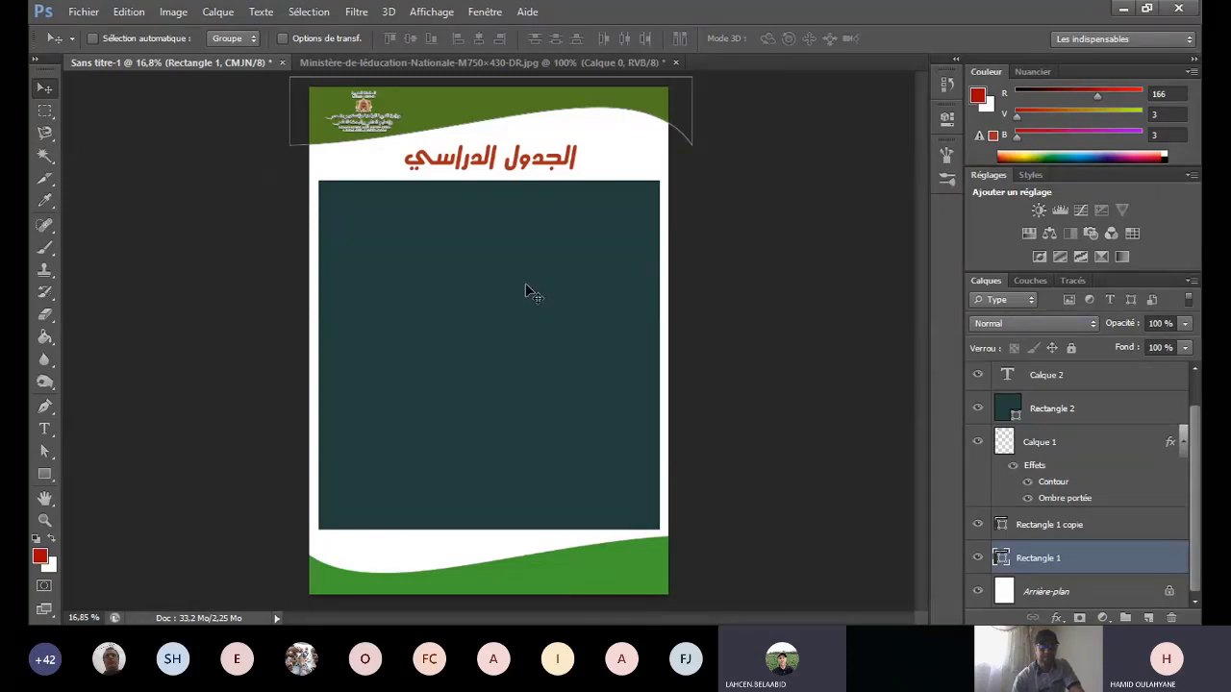
Step: Hide the dark teal content rectangle, Rectangle 2, and place the geometric pattern image ض into the poster
{"action": "left_click", "coordinate": [1021, 412]}
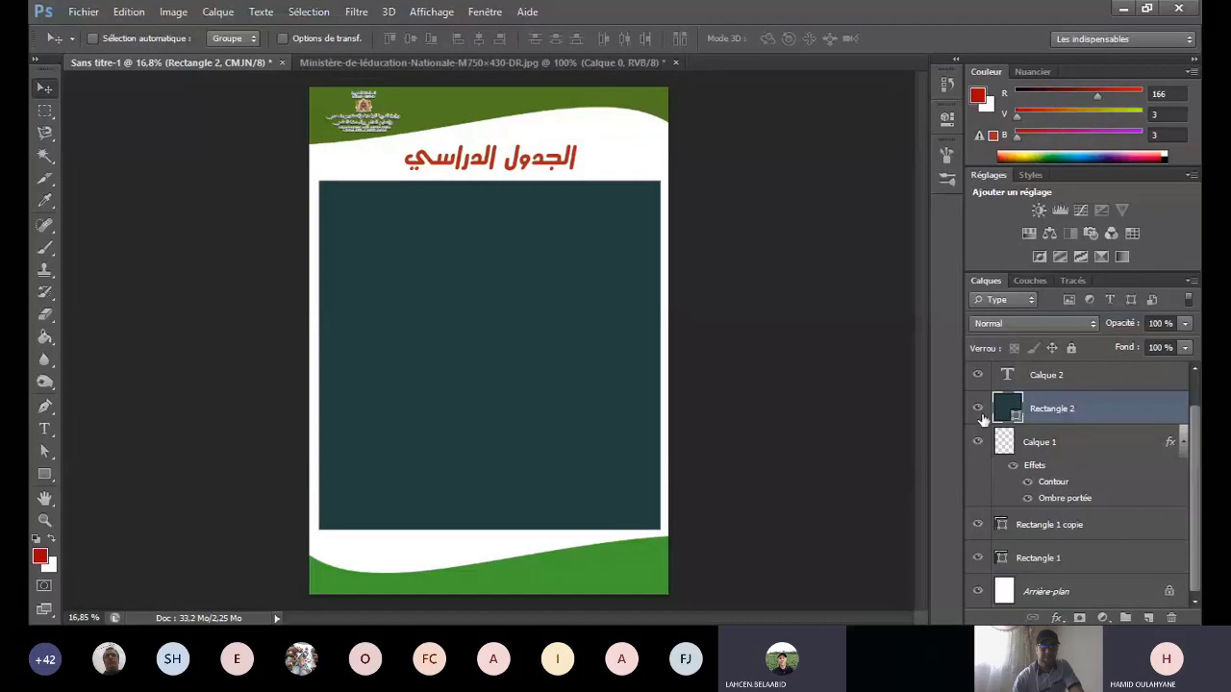
{"action": "left_click", "coordinate": [978, 409]}
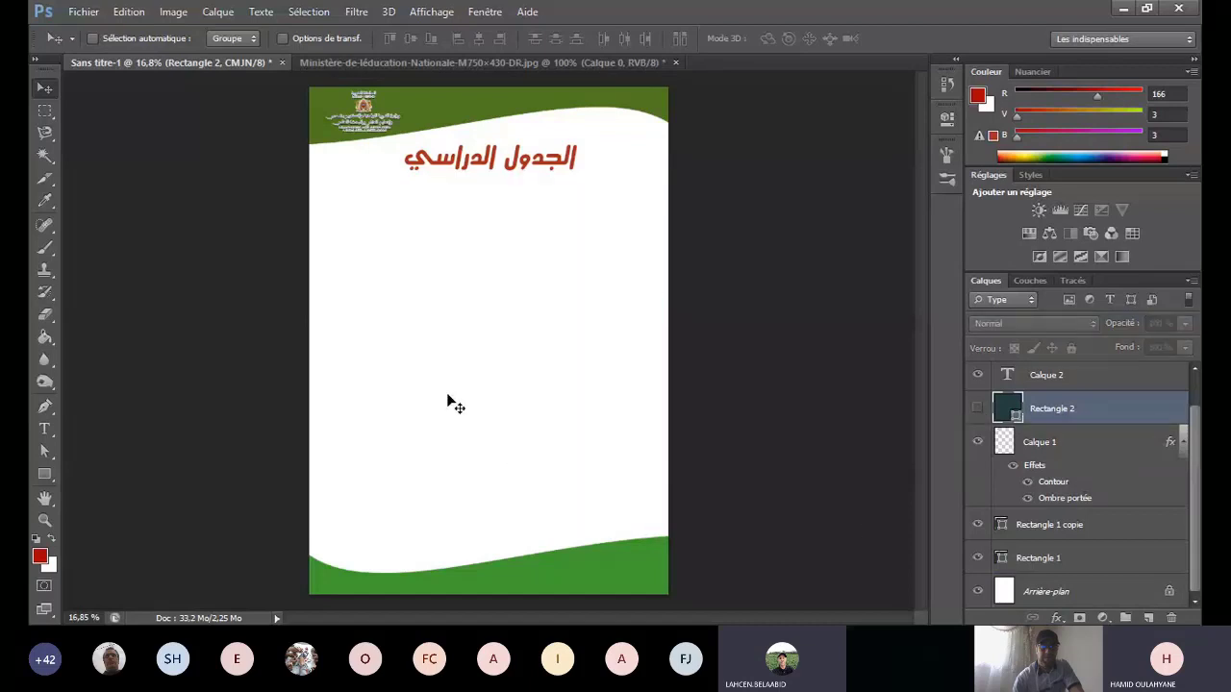
{"action": "left_click", "coordinate": [84, 13]}
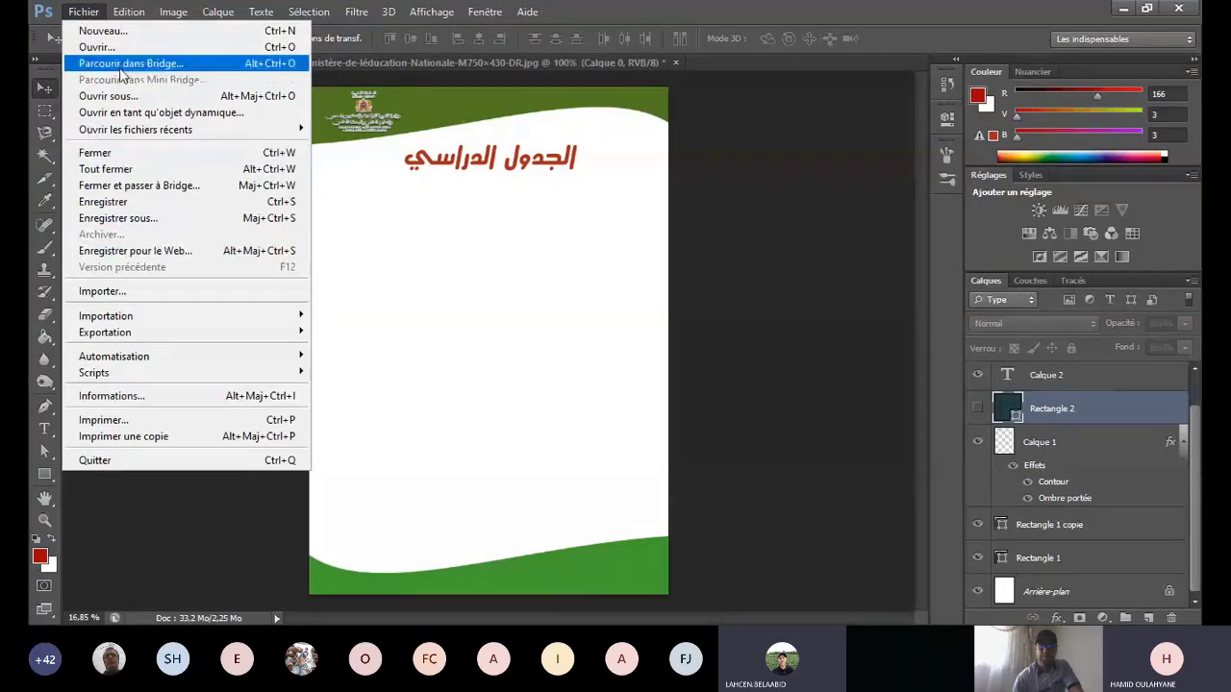
{"action": "left_click", "coordinate": [187, 290]}
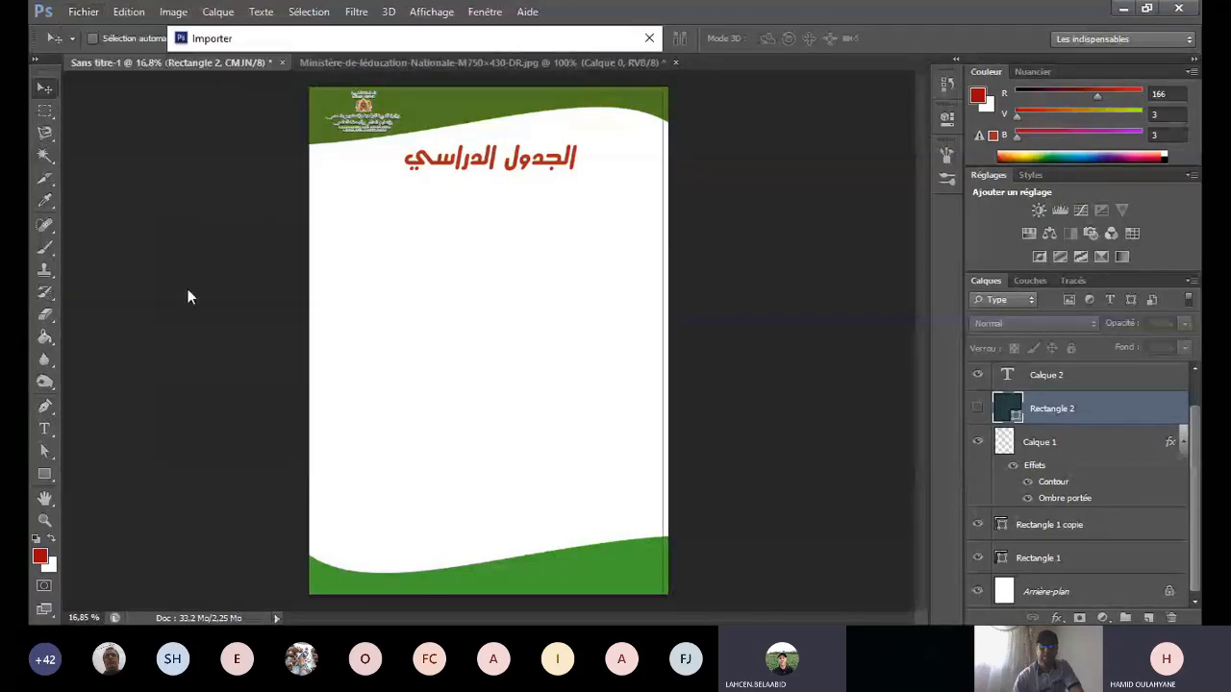
{"action": "left_click", "coordinate": [386, 263]}
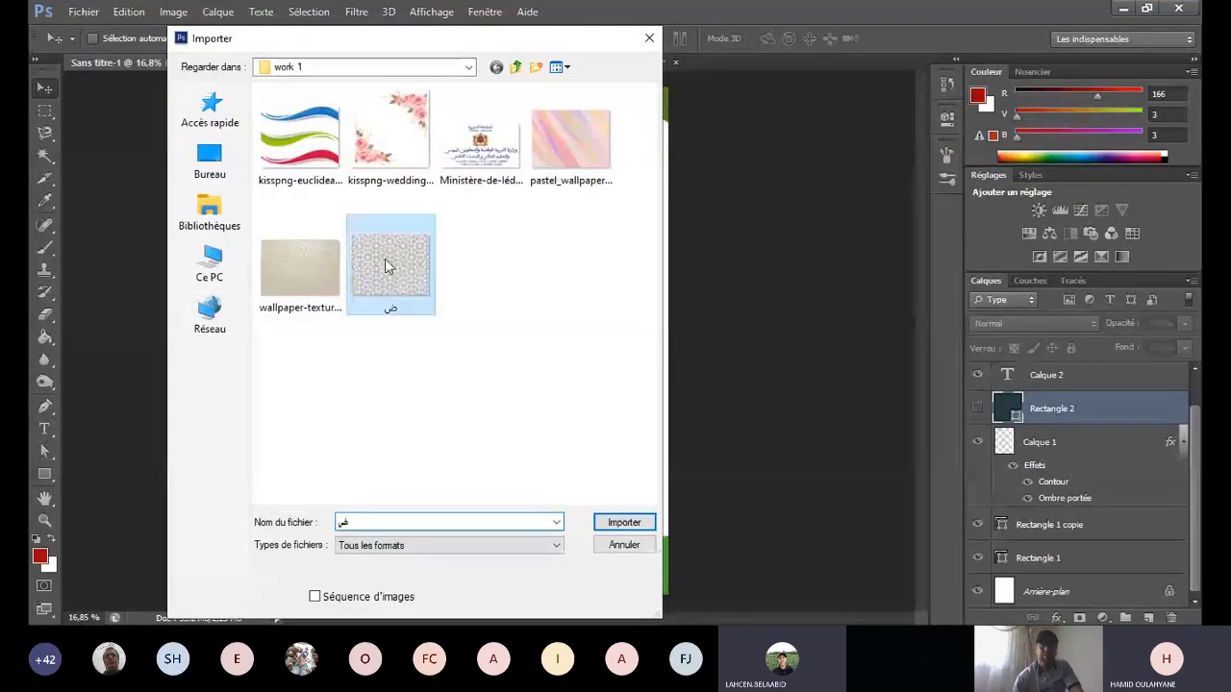
{"action": "double_click", "coordinate": [385, 258]}
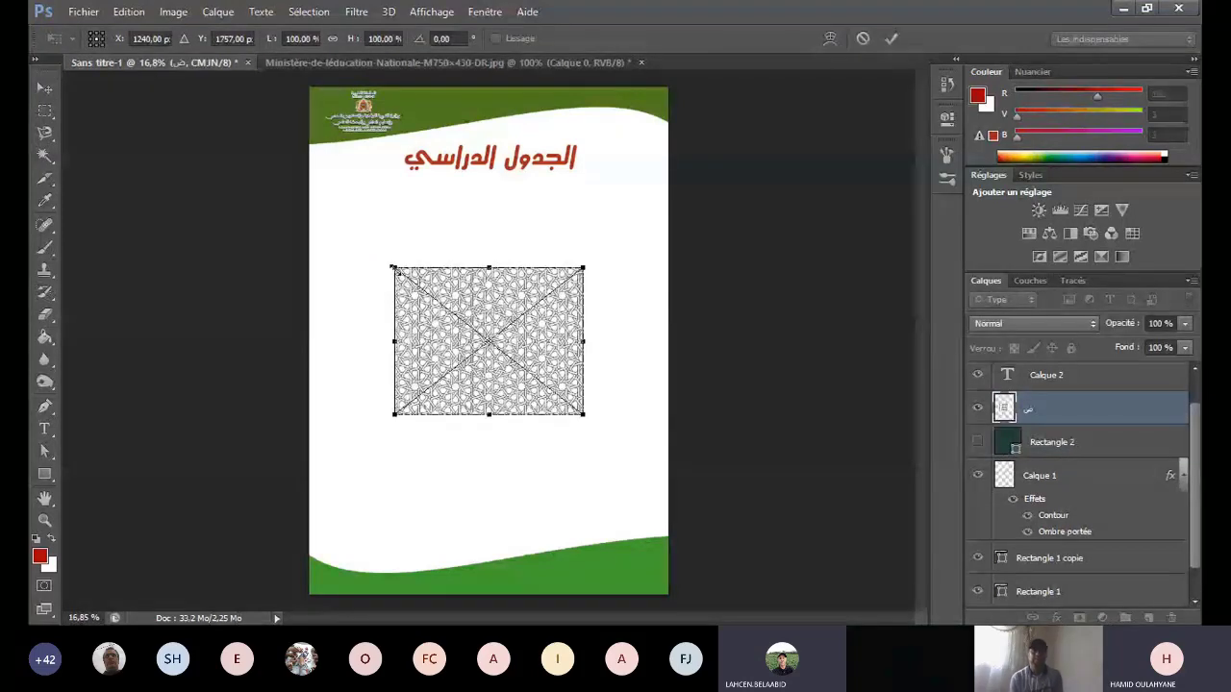
Step: Enlarge the placed geometric pattern until it covers the whole poster page, and apply the transformation
{"action": "left_click_drag", "start_coordinate": [393, 267], "coordinate": [310, 130]}
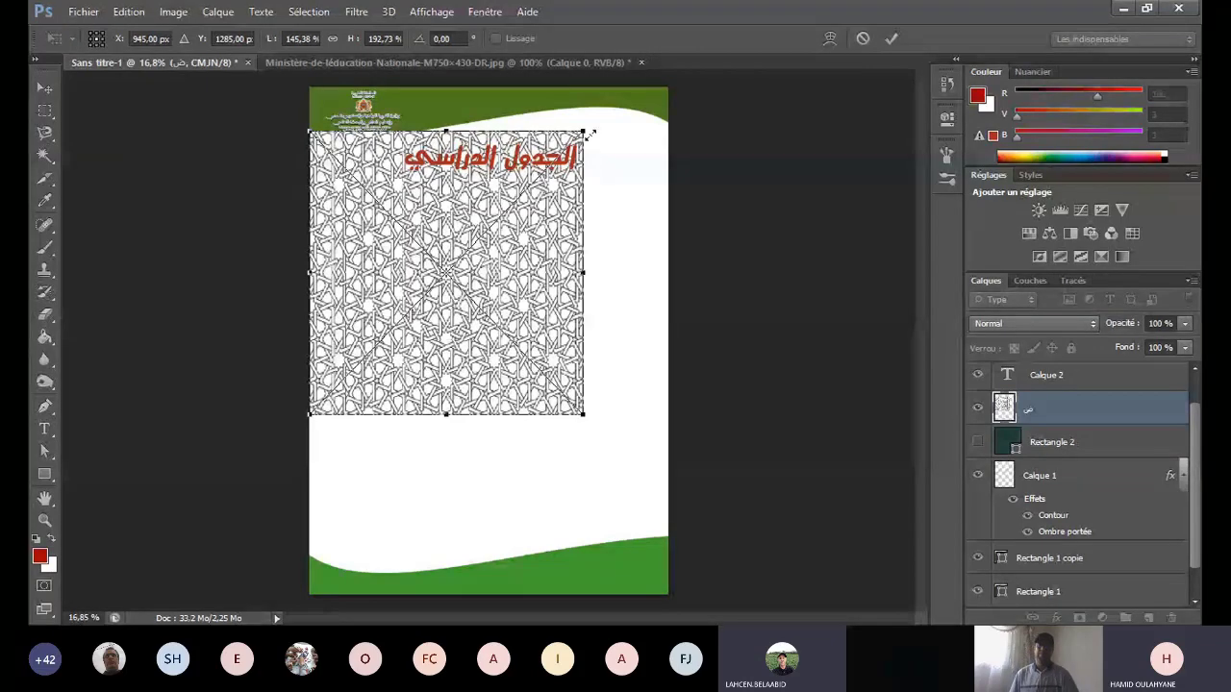
{"action": "left_click_drag", "start_coordinate": [590, 133], "coordinate": [668, 89]}
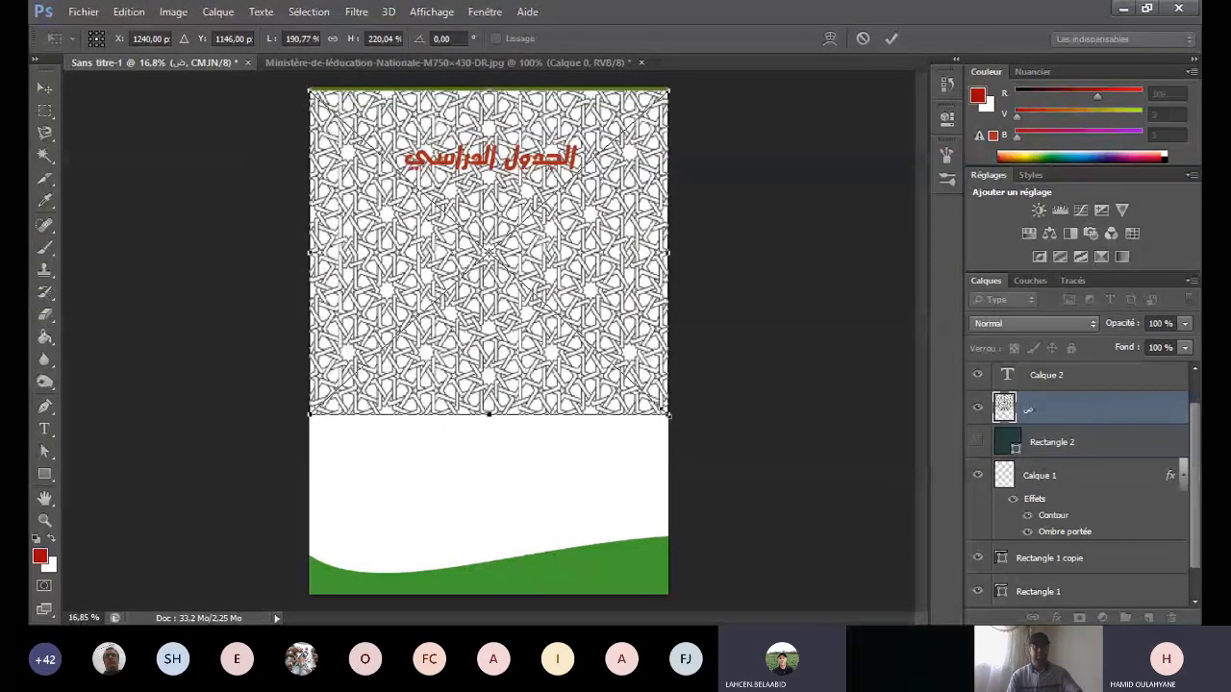
{"action": "left_click_drag", "start_coordinate": [666, 413], "coordinate": [798, 609]}
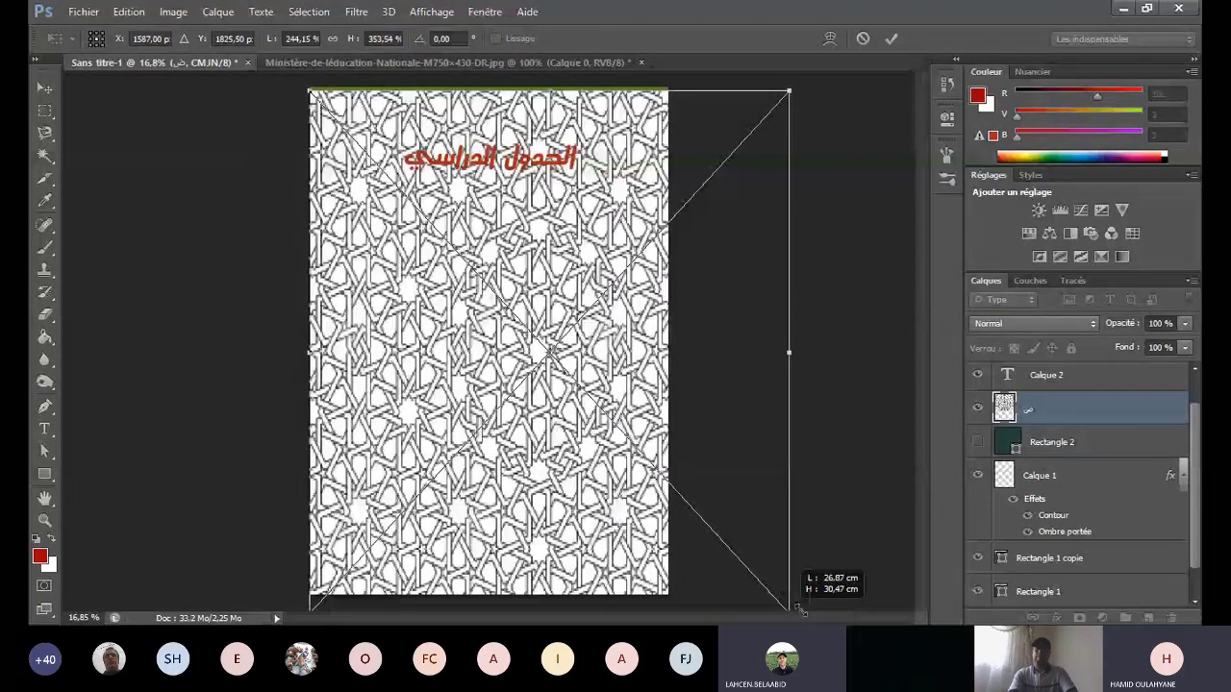
{"action": "key", "text": "Return"}
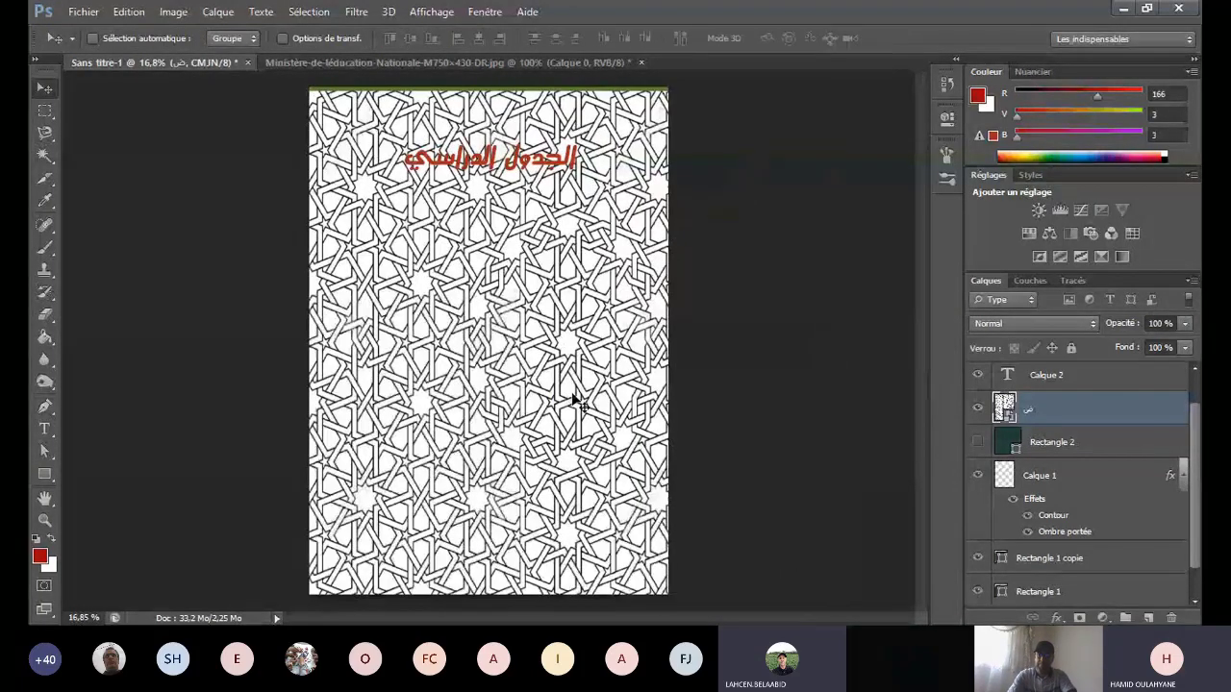
Step: Move the pattern layer ض below Rectangle 1, directly above the background layer
{"action": "scroll", "coordinate": [1077, 420], "scroll_direction": "up", "scroll_amount": 1}
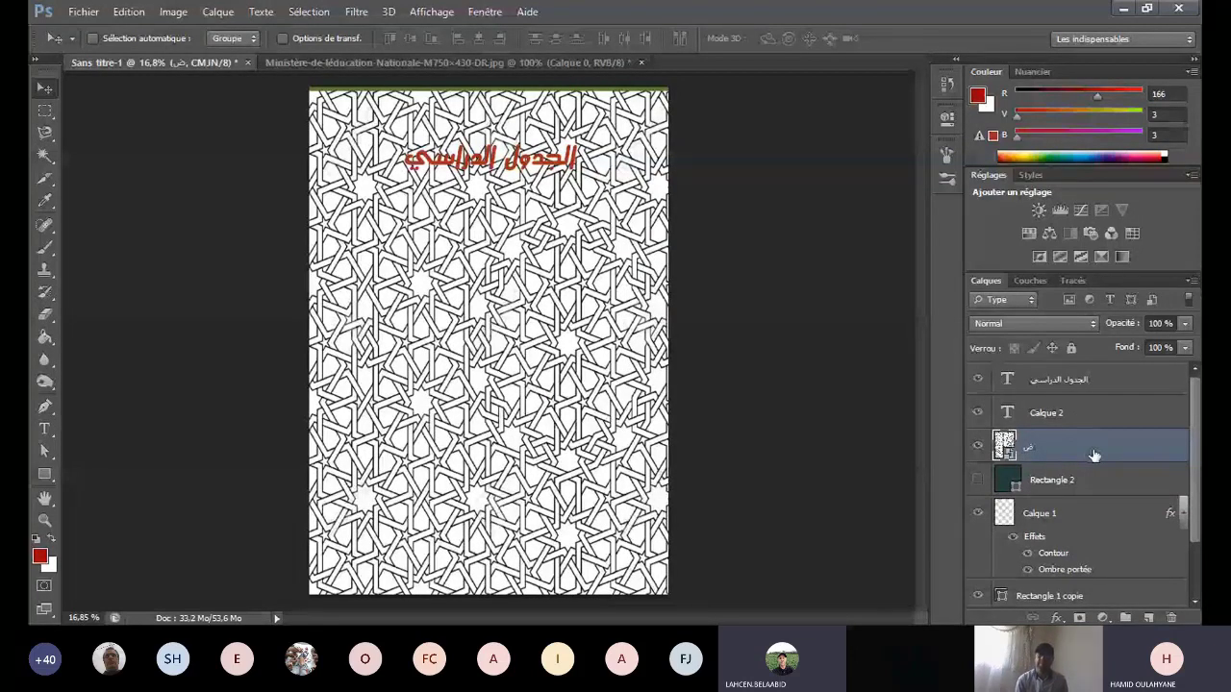
{"action": "key", "text": "ctrl+t"}
{"action": "scroll", "coordinate": [1097, 501], "scroll_direction": "down", "scroll_amount": 2}
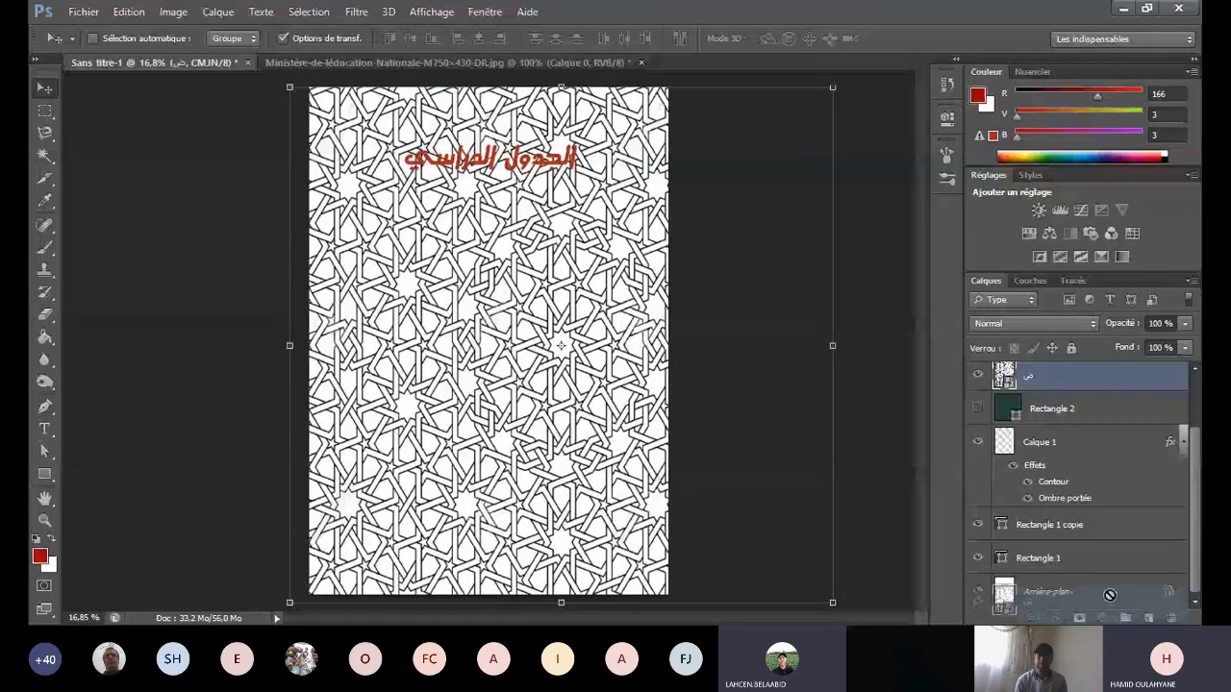
{"action": "left_click_drag", "start_coordinate": [1109, 596], "coordinate": [1106, 575]}
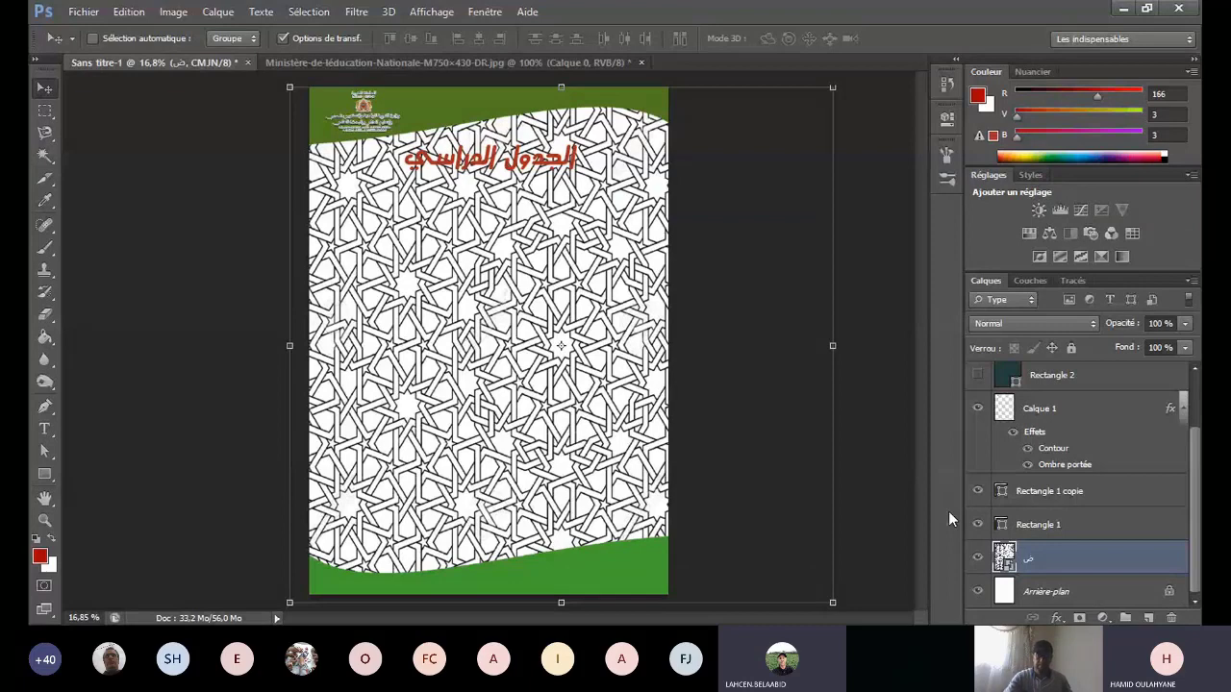
Step: Fade the geometric pattern layer by setting its opacity to 14% and its fill to 32%
{"action": "left_click", "coordinate": [1184, 326]}
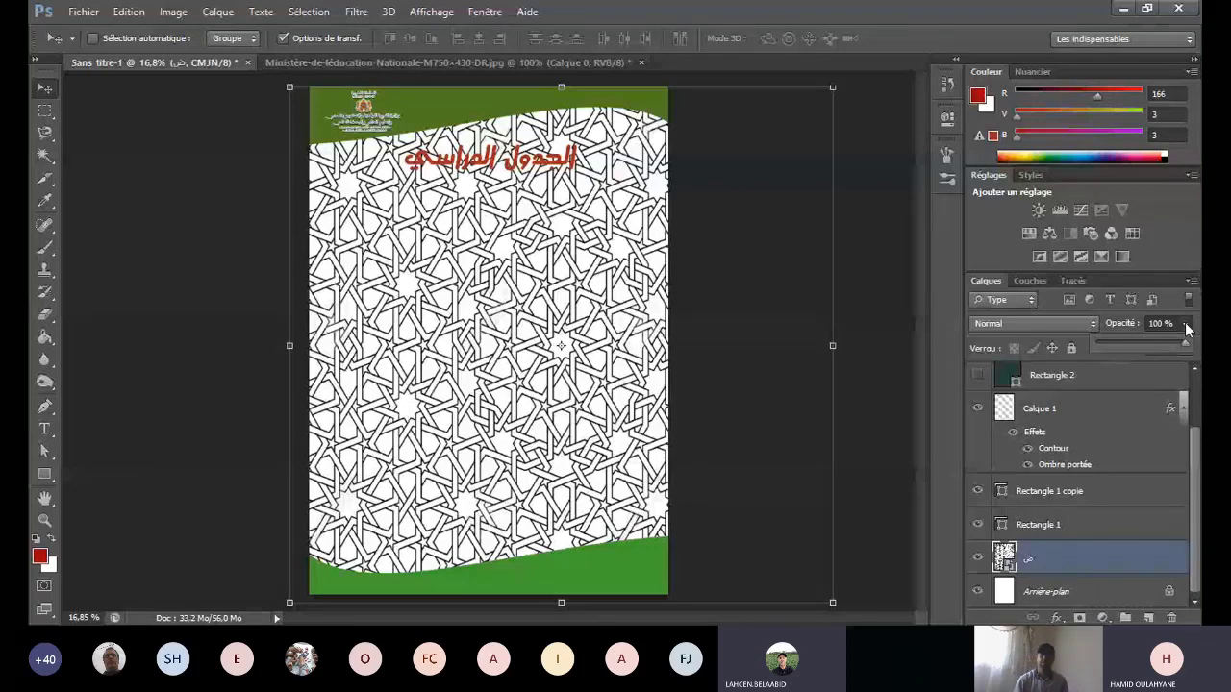
{"action": "left_click_drag", "start_coordinate": [1184, 342], "coordinate": [1108, 346]}
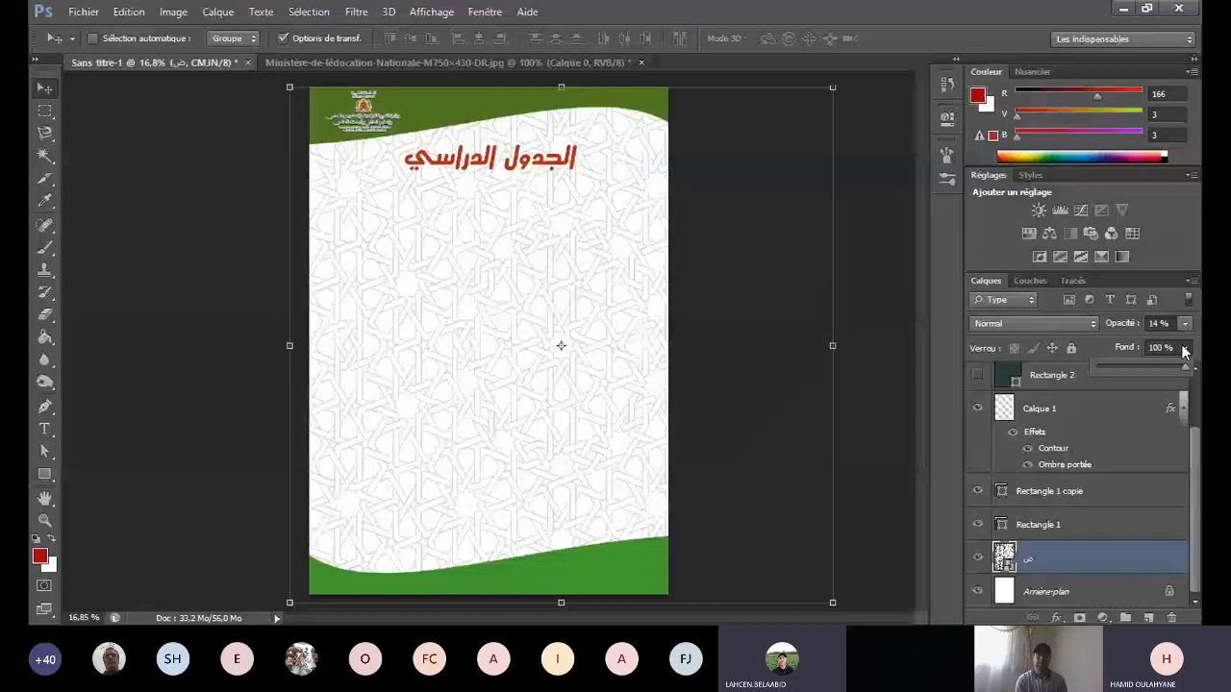
{"action": "left_click", "coordinate": [1122, 365]}
{"action": "left_click_drag", "start_coordinate": [1125, 366], "coordinate": [1142, 368]}
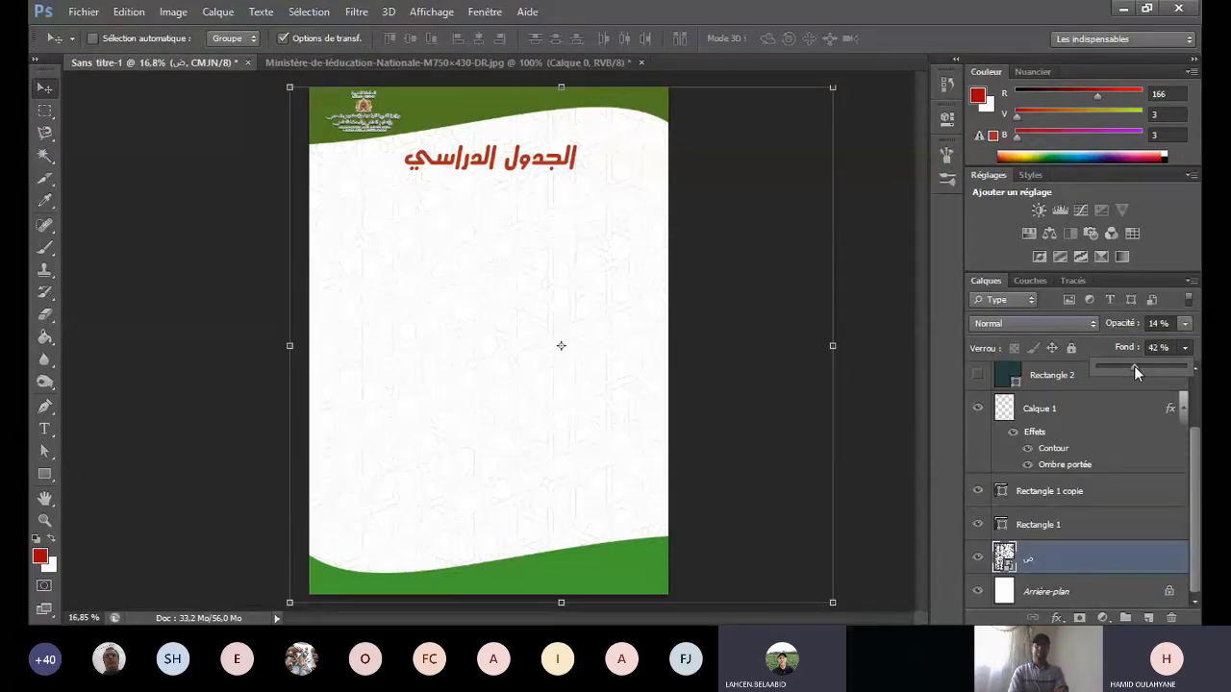
{"action": "left_click_drag", "start_coordinate": [1132, 367], "coordinate": [1125, 367]}
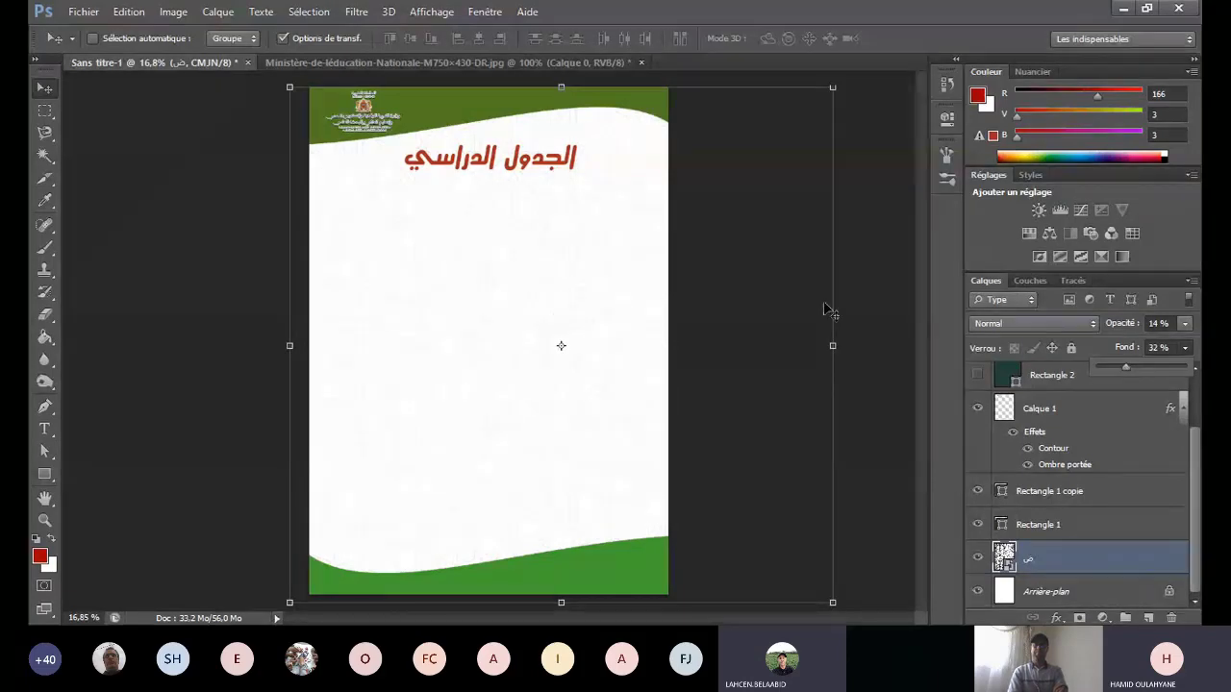
Step: Open wallpaper-texture-background-desktop.jpg as a separate document and return to the poster document
{"action": "left_click", "coordinate": [85, 12]}
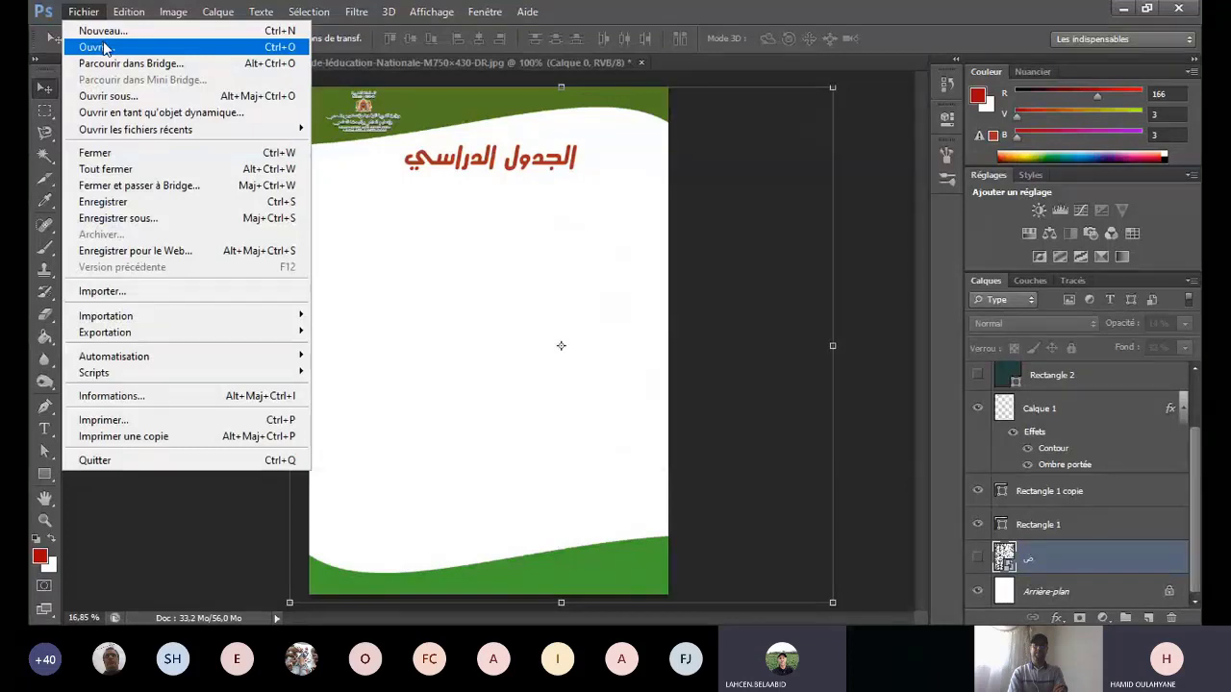
{"action": "left_click", "coordinate": [106, 48]}
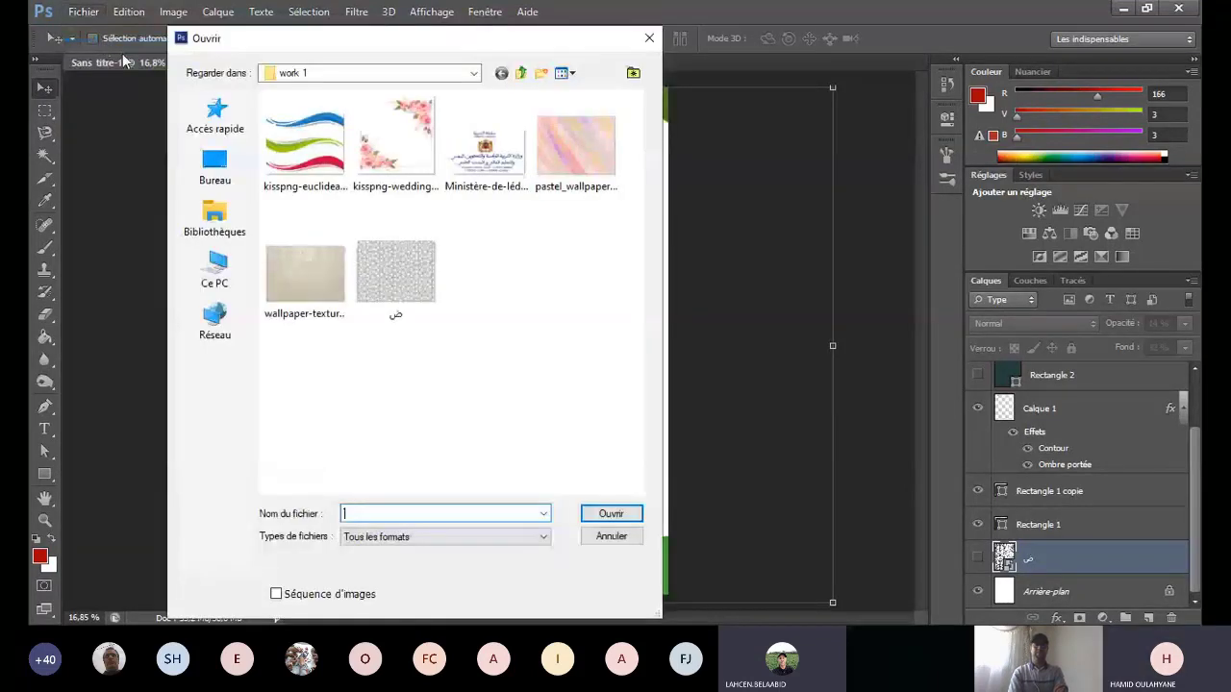
{"action": "double_click", "coordinate": [313, 288]}
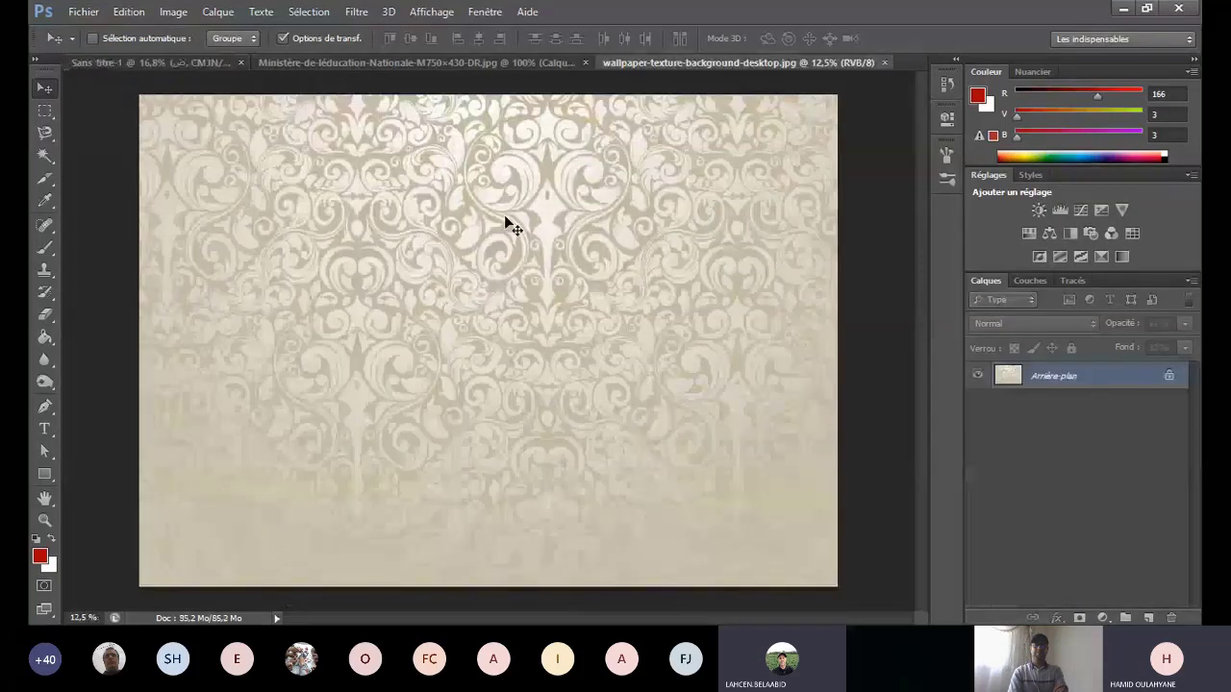
{"action": "left_click", "coordinate": [185, 64]}
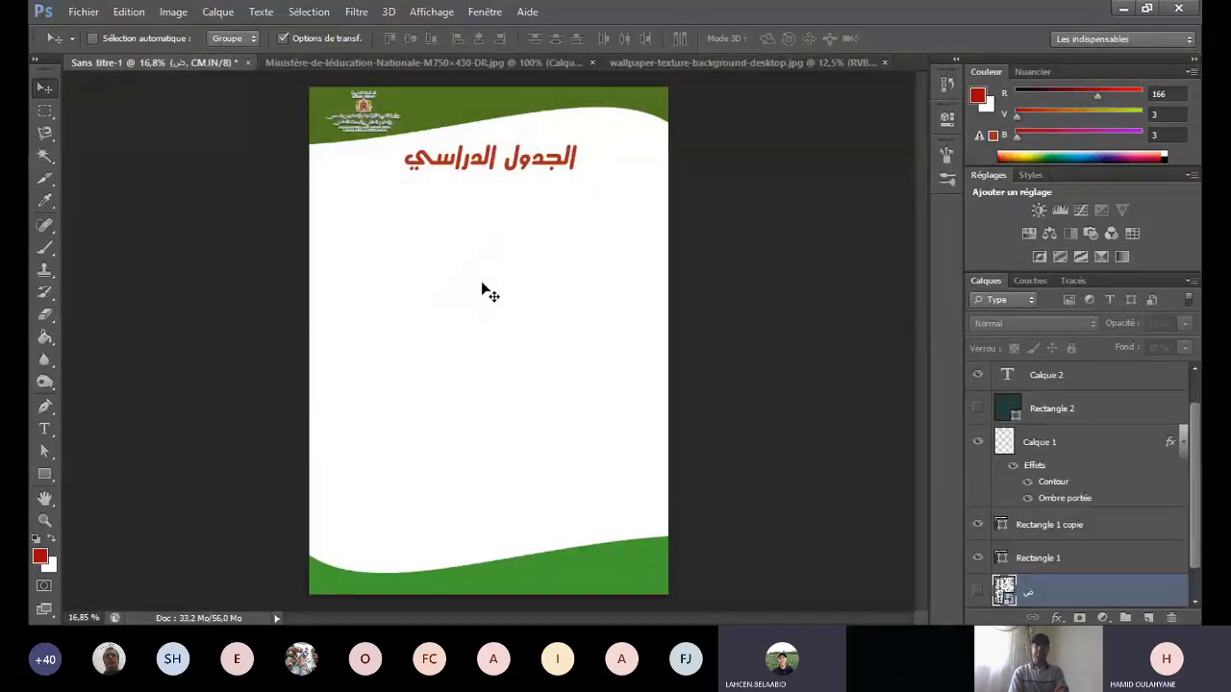
Step: Place the image wallpaper-texture-background-desktop into the poster above the pattern layer at its default size
{"action": "left_click", "coordinate": [85, 14]}
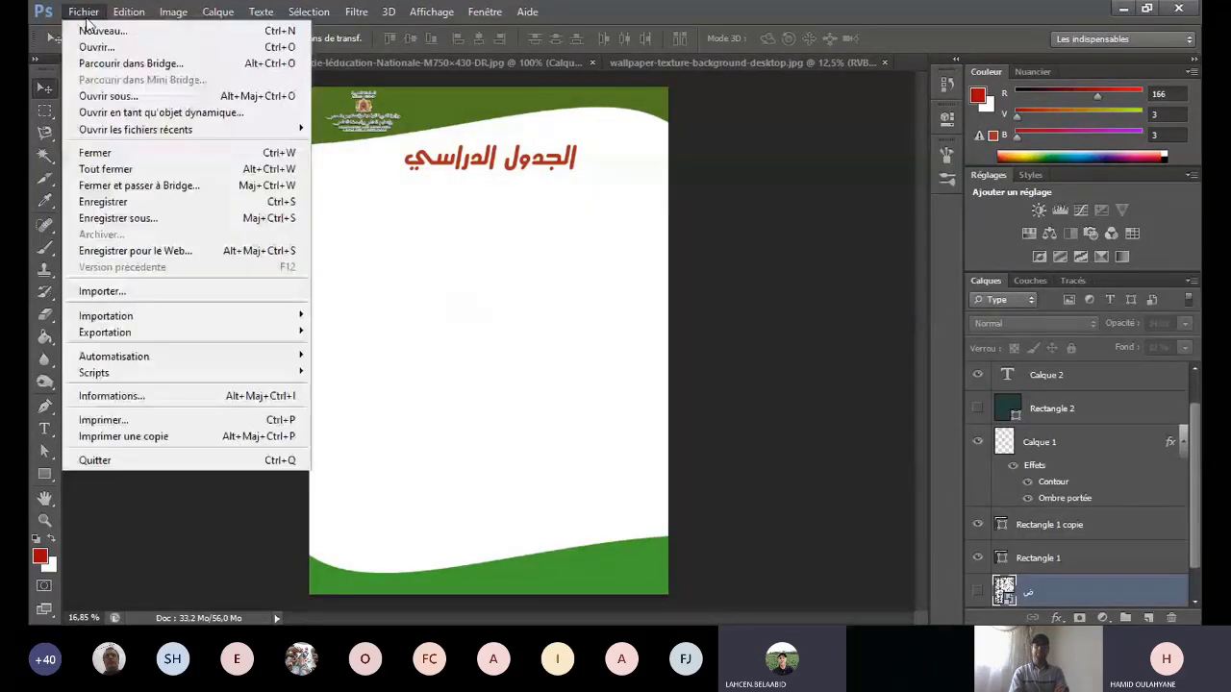
{"action": "left_click", "coordinate": [174, 290]}
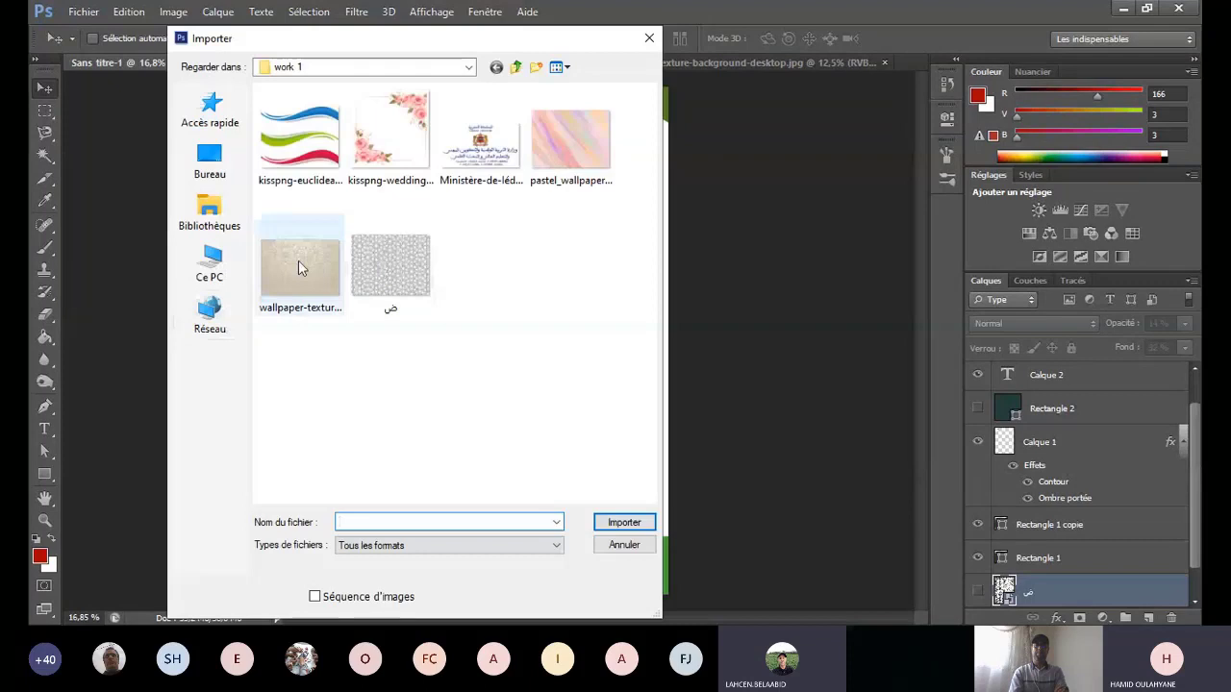
{"action": "double_click", "coordinate": [298, 260]}
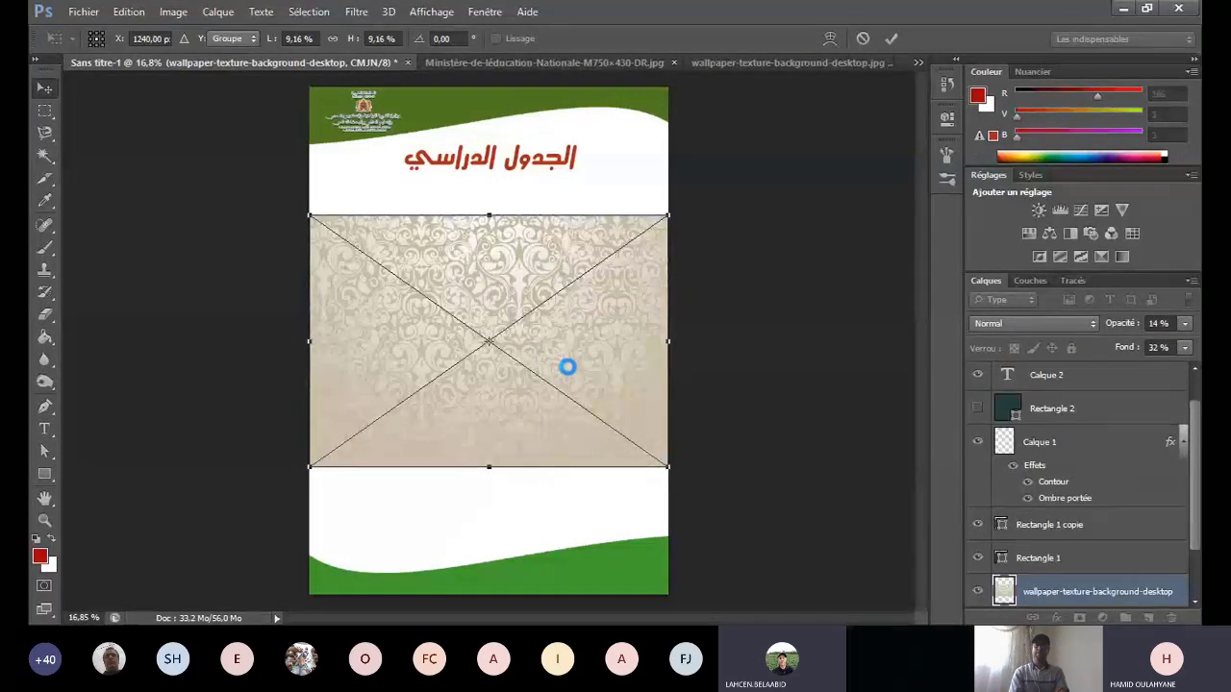
{"action": "key", "text": "Return"}
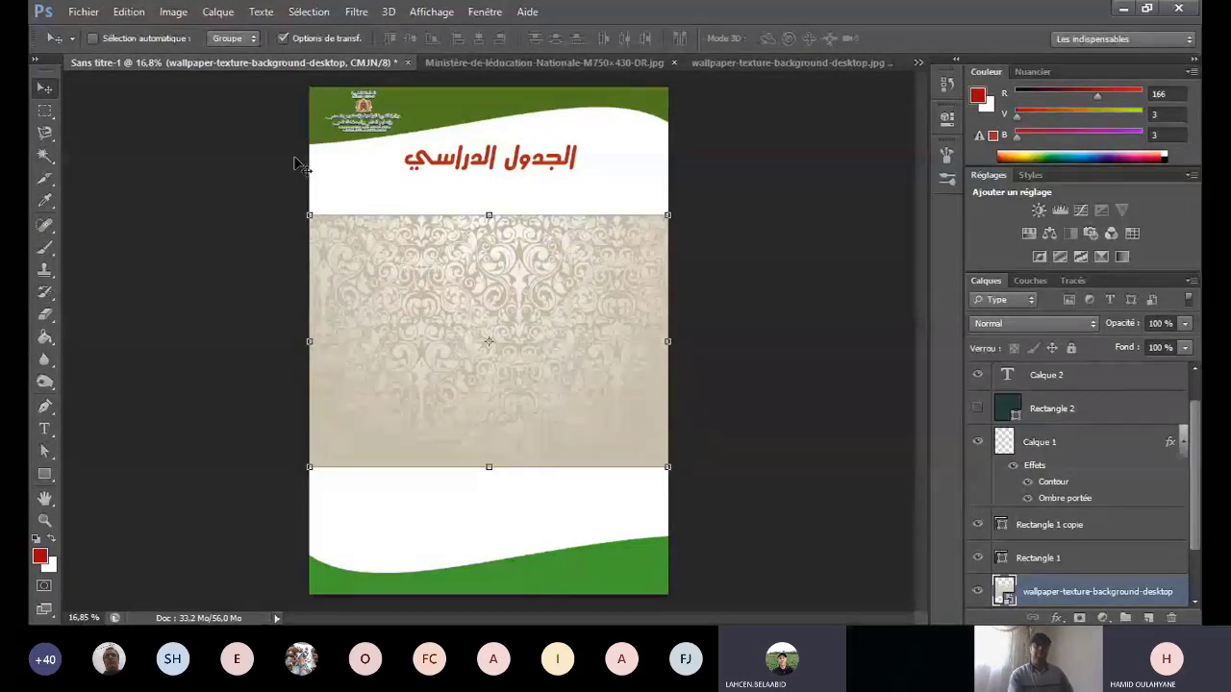
Step: Flip the placed wallpaper texture horizontally and vertically
{"action": "left_click", "coordinate": [132, 11]}
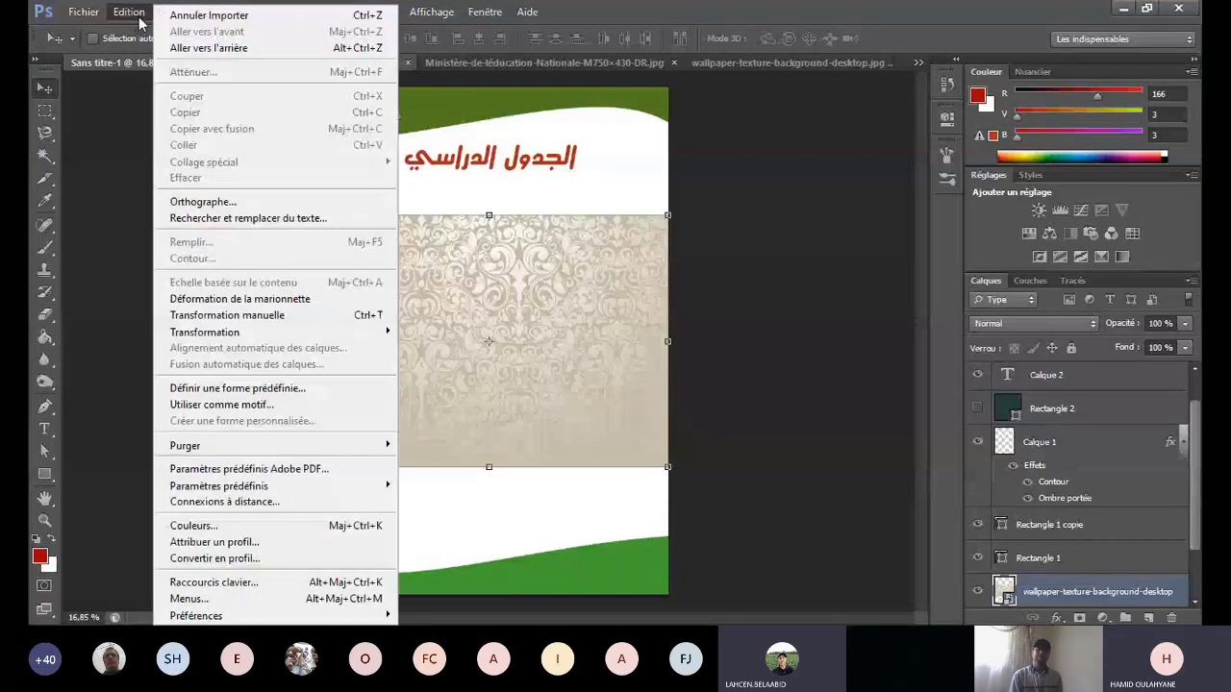
{"action": "mouse_move", "coordinate": [376, 334]}
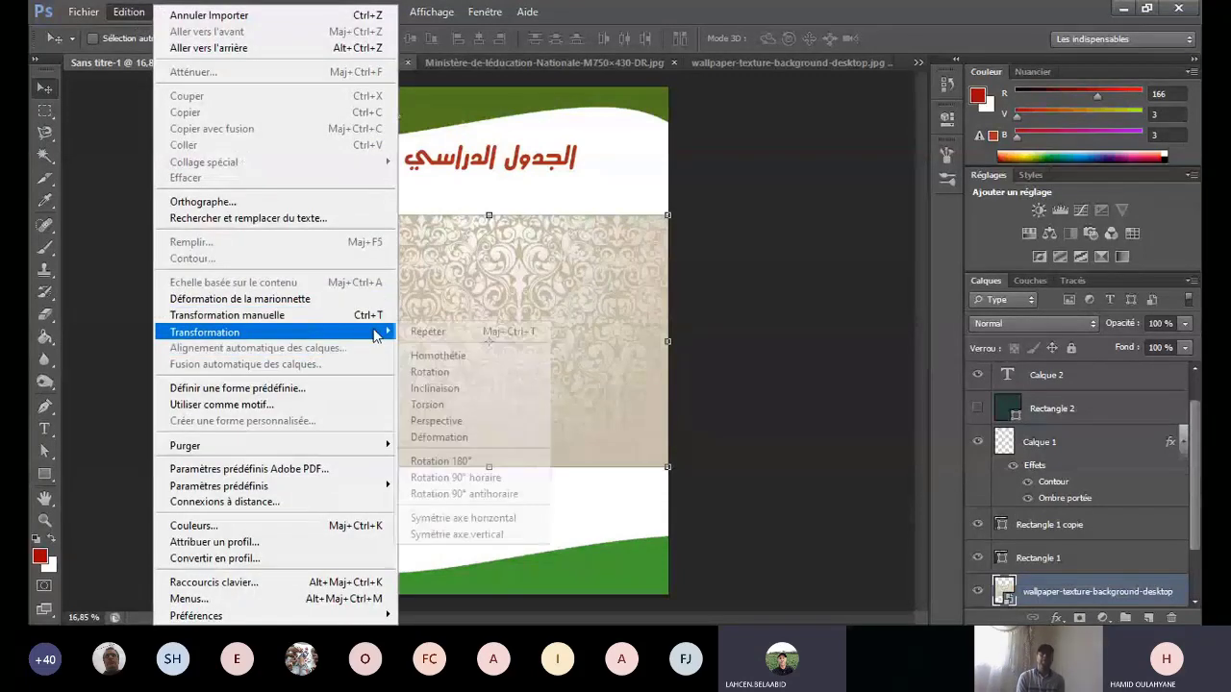
{"action": "left_click", "coordinate": [511, 519]}
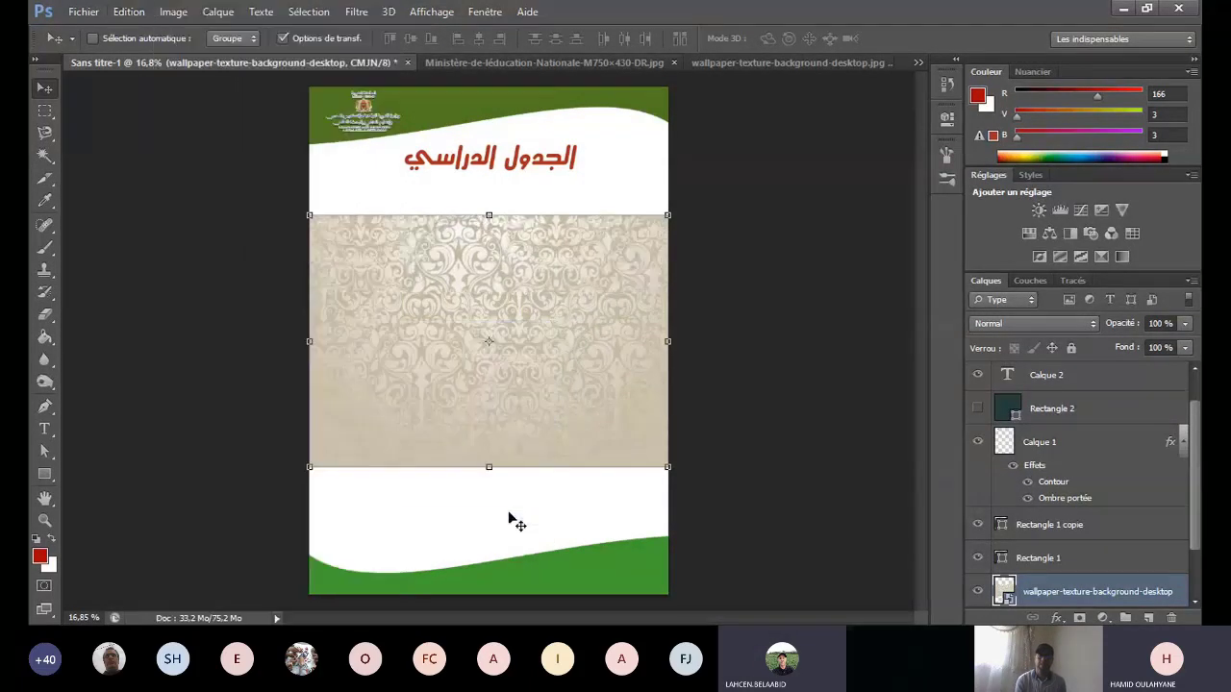
{"action": "left_click", "coordinate": [128, 12]}
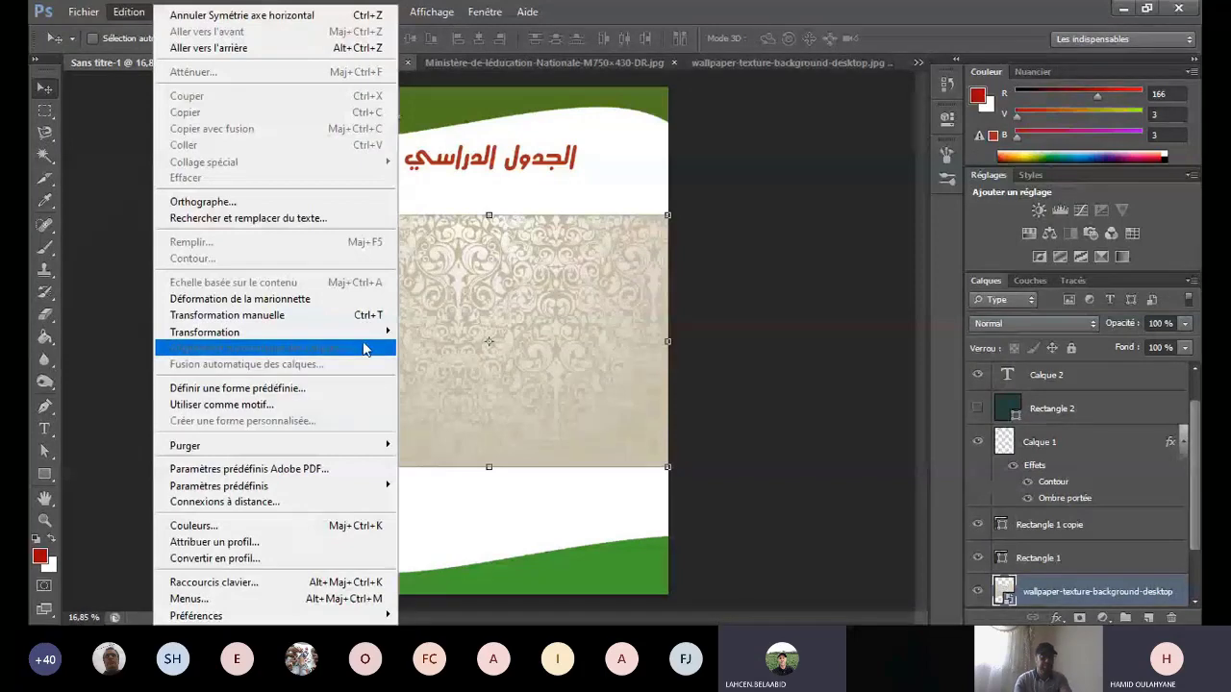
{"action": "mouse_move", "coordinate": [375, 332]}
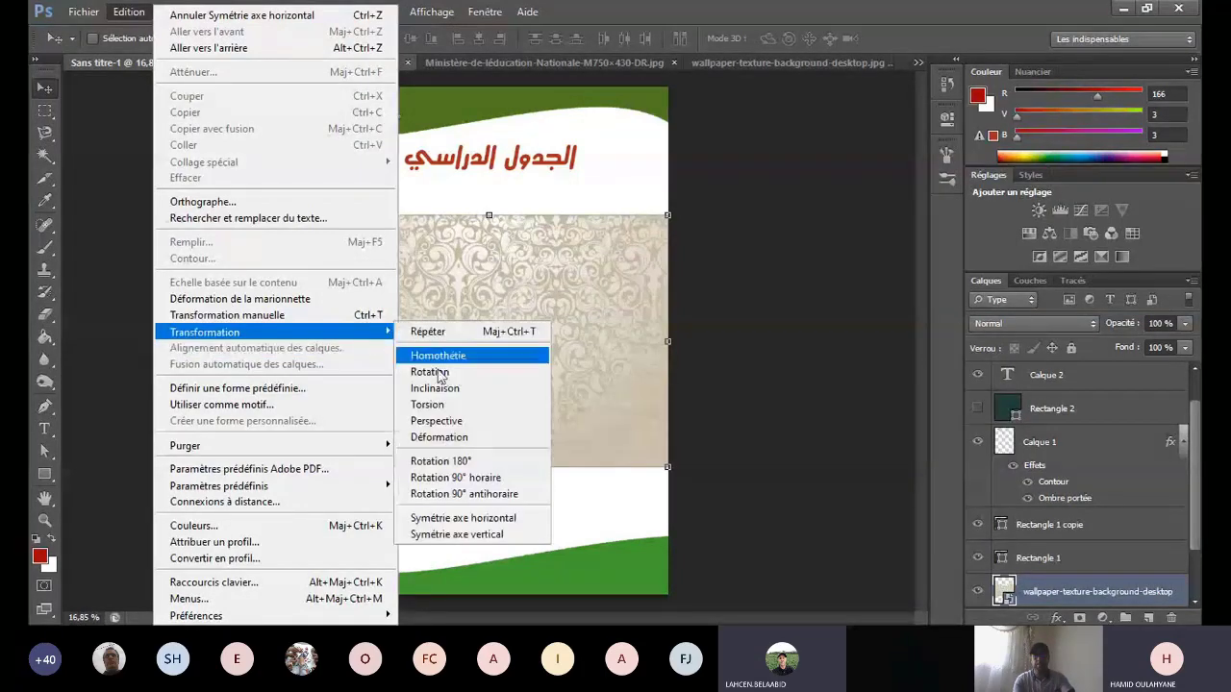
{"action": "left_click", "coordinate": [504, 534]}
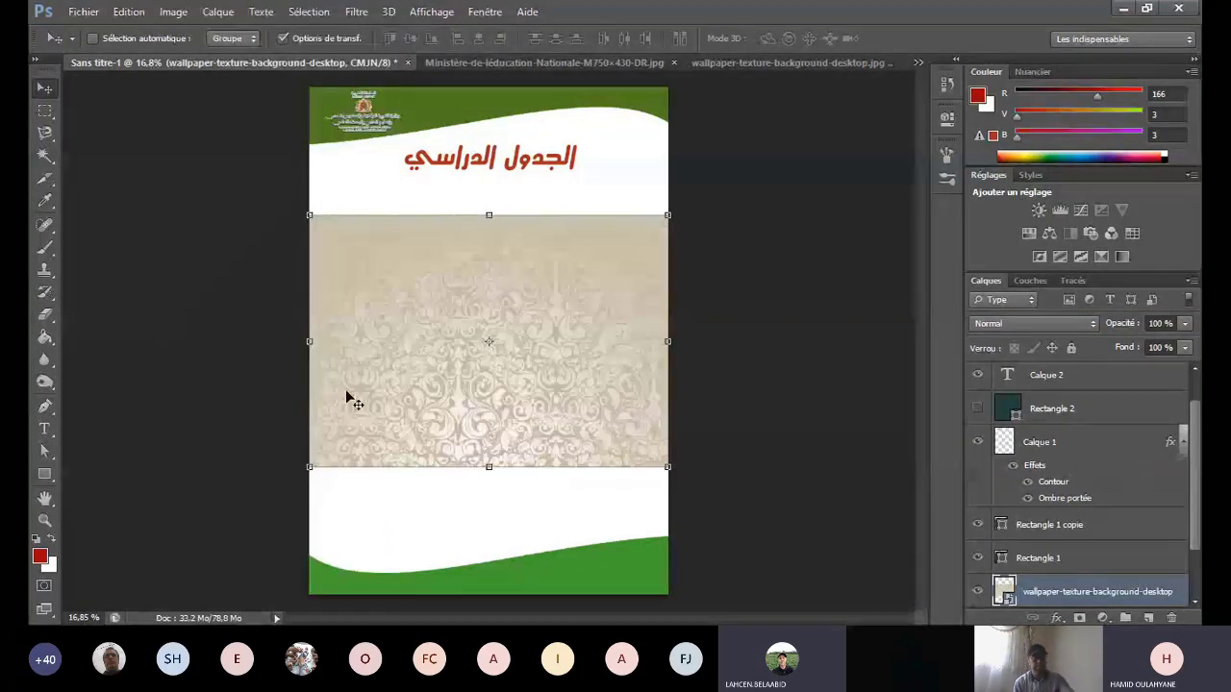
Step: Rotate the placed wallpaper texture 90° clockwise and stretch it to cover the whole page, extending past the bottom edge
{"action": "key", "text": "alt+e"}
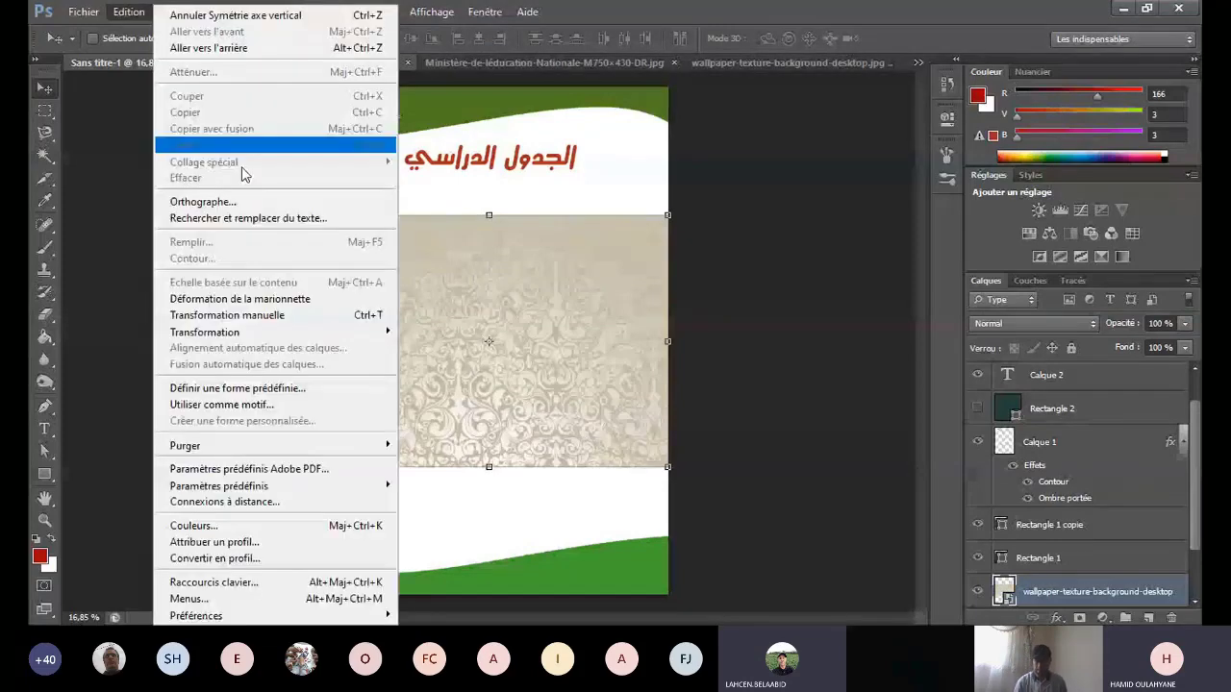
{"action": "mouse_move", "coordinate": [288, 332]}
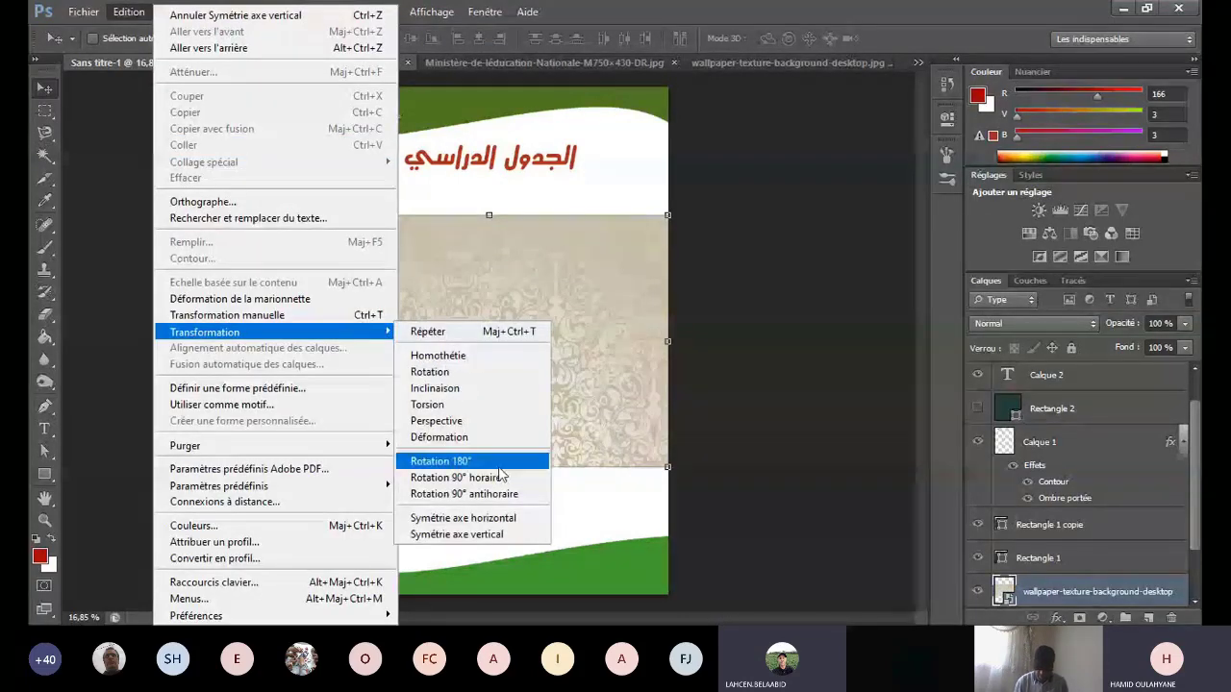
{"action": "left_click", "coordinate": [499, 468]}
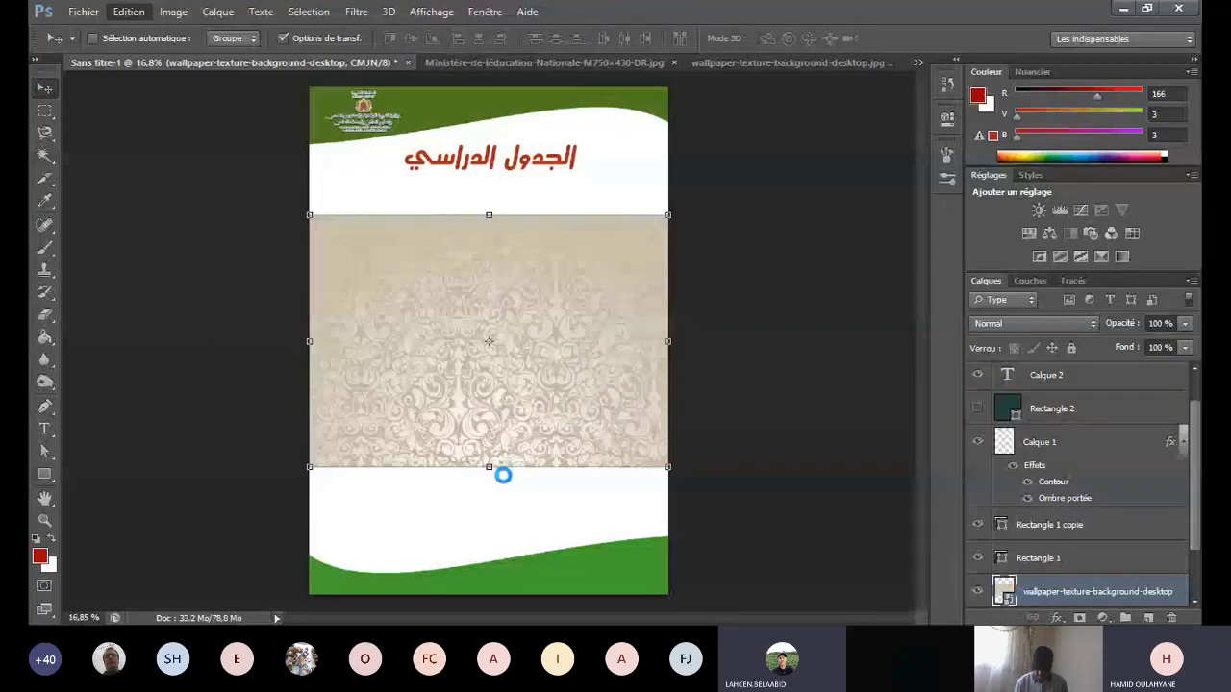
{"action": "left_click_drag", "start_coordinate": [335, 124], "coordinate": [309, 90]}
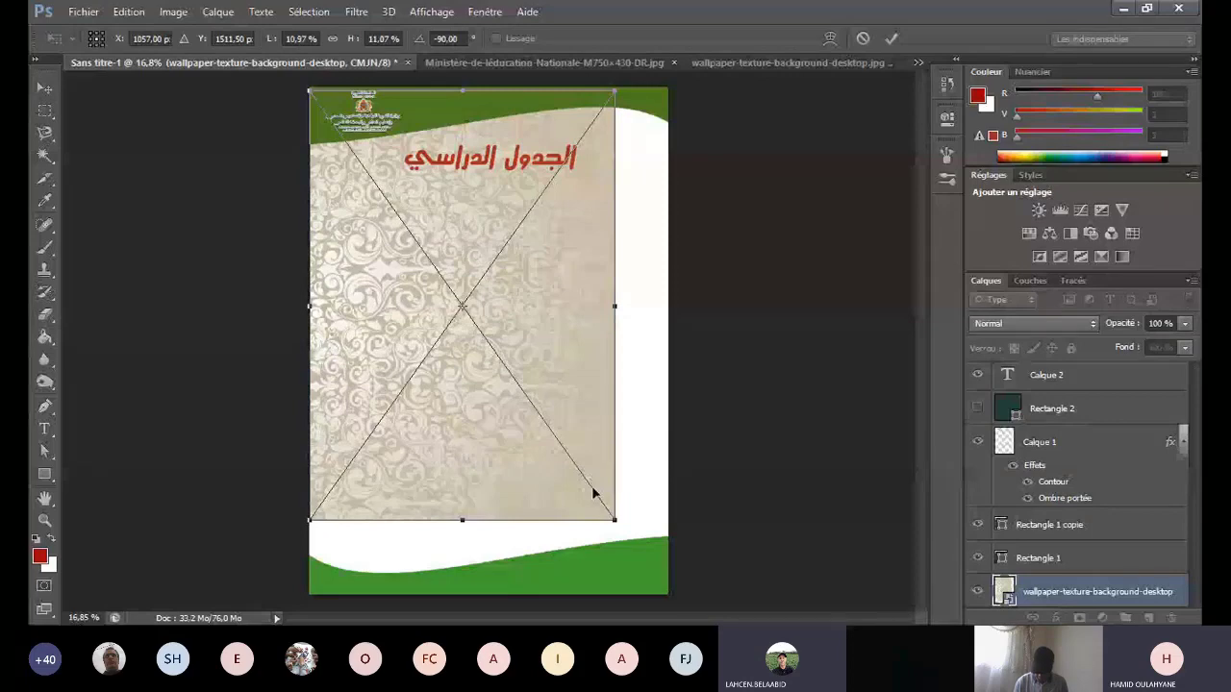
{"action": "left_click_drag", "start_coordinate": [614, 519], "coordinate": [669, 594]}
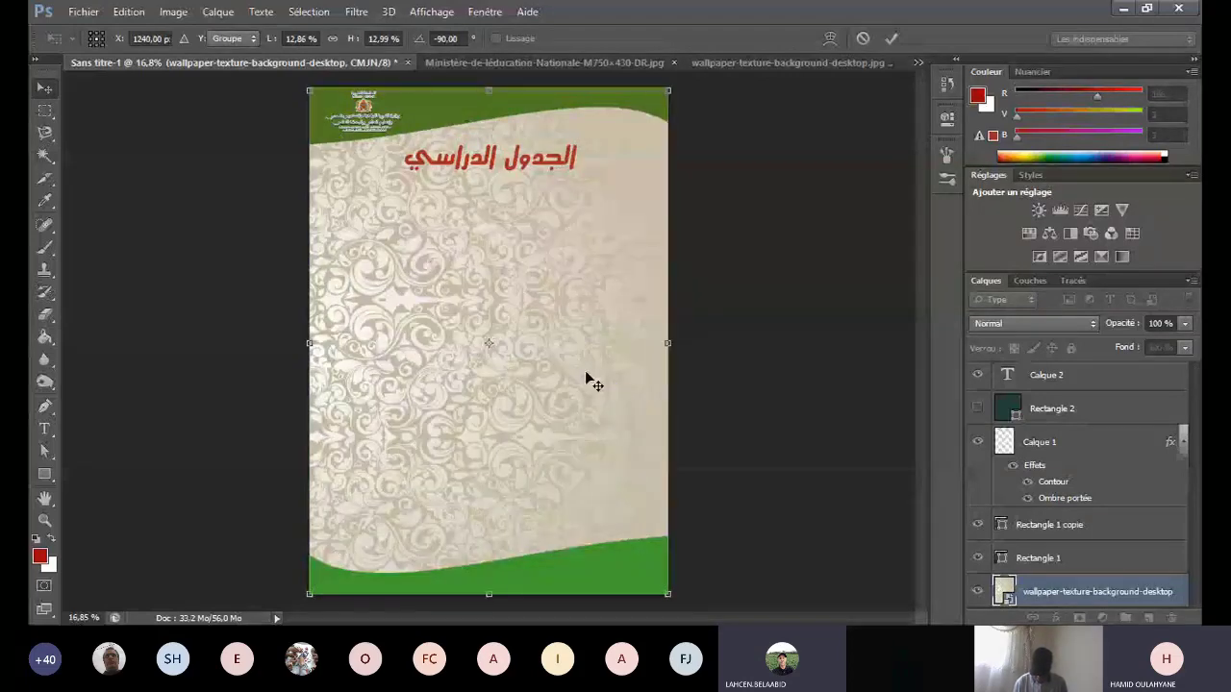
{"action": "key", "text": "Return"}
{"action": "left_click_drag", "start_coordinate": [490, 594], "coordinate": [490, 622]}
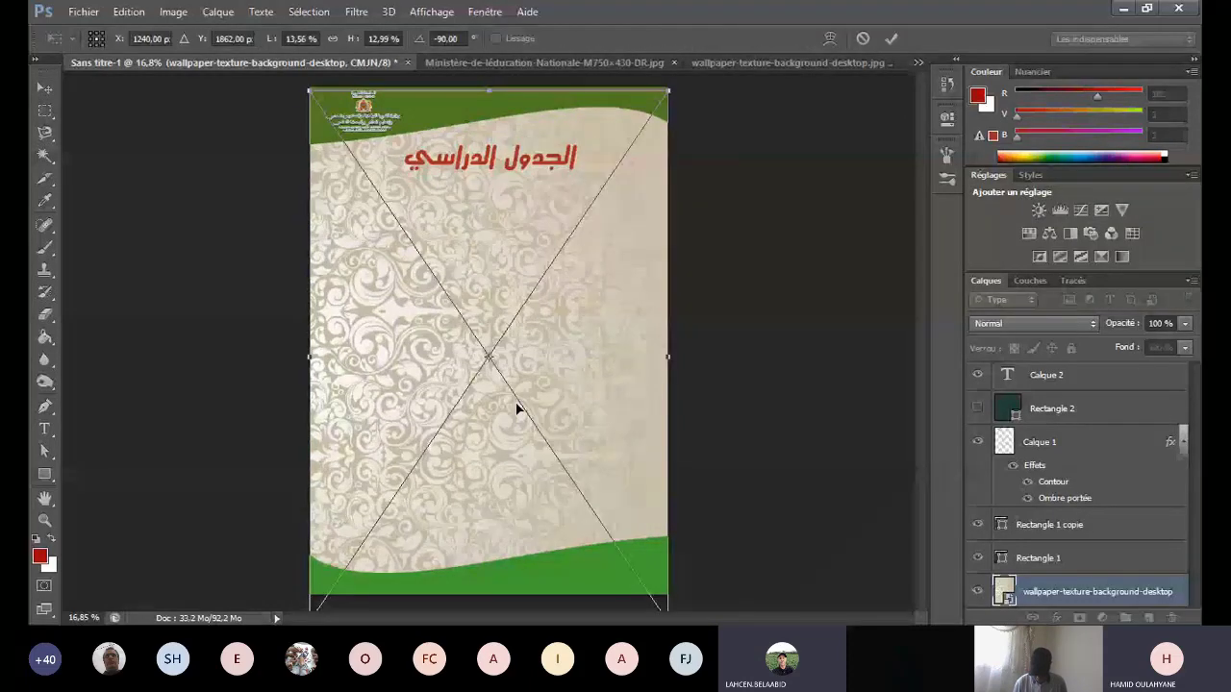
{"action": "key", "text": "Return"}
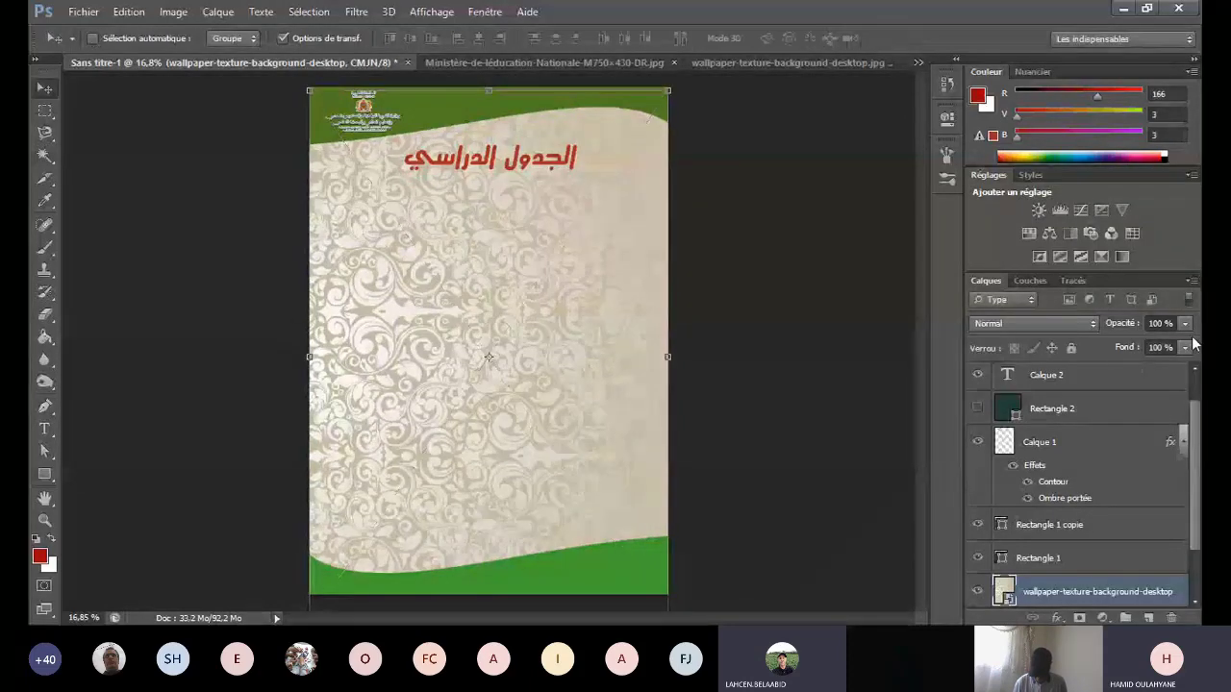
Step: Fade the wallpaper texture layer by setting its fill to 42% and its opacity to 57%
{"action": "left_click", "coordinate": [1185, 348]}
{"action": "left_click_drag", "start_coordinate": [1184, 367], "coordinate": [1134, 367]}
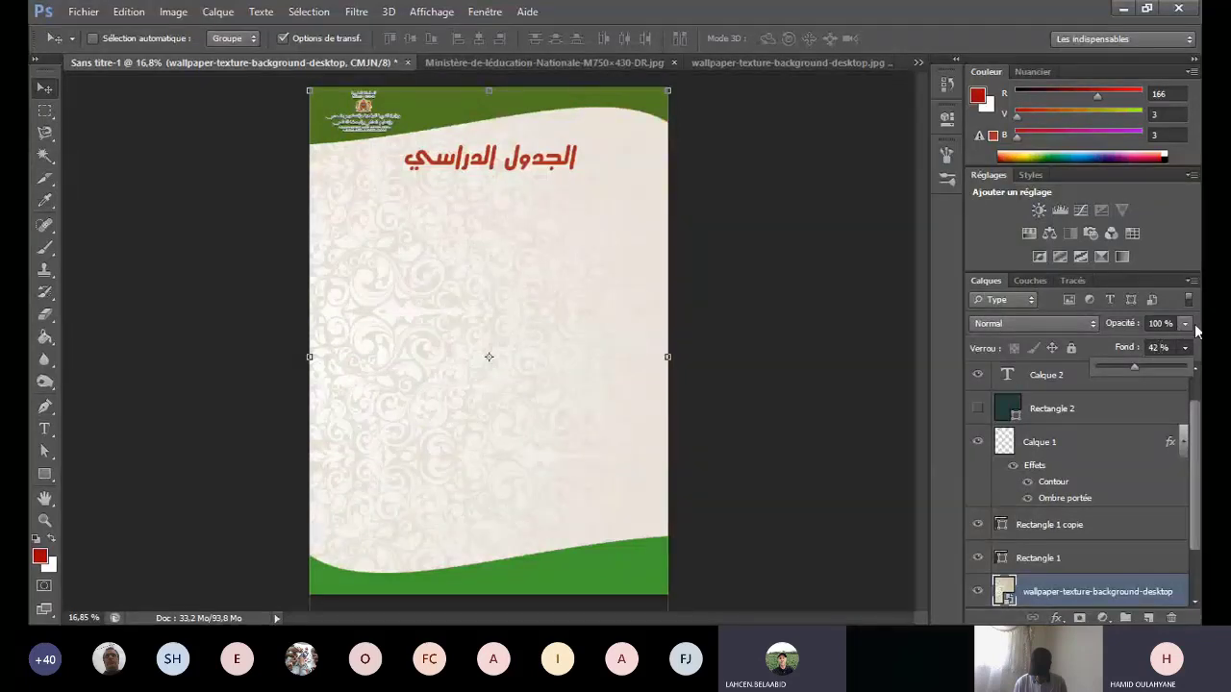
{"action": "left_click", "coordinate": [1185, 323]}
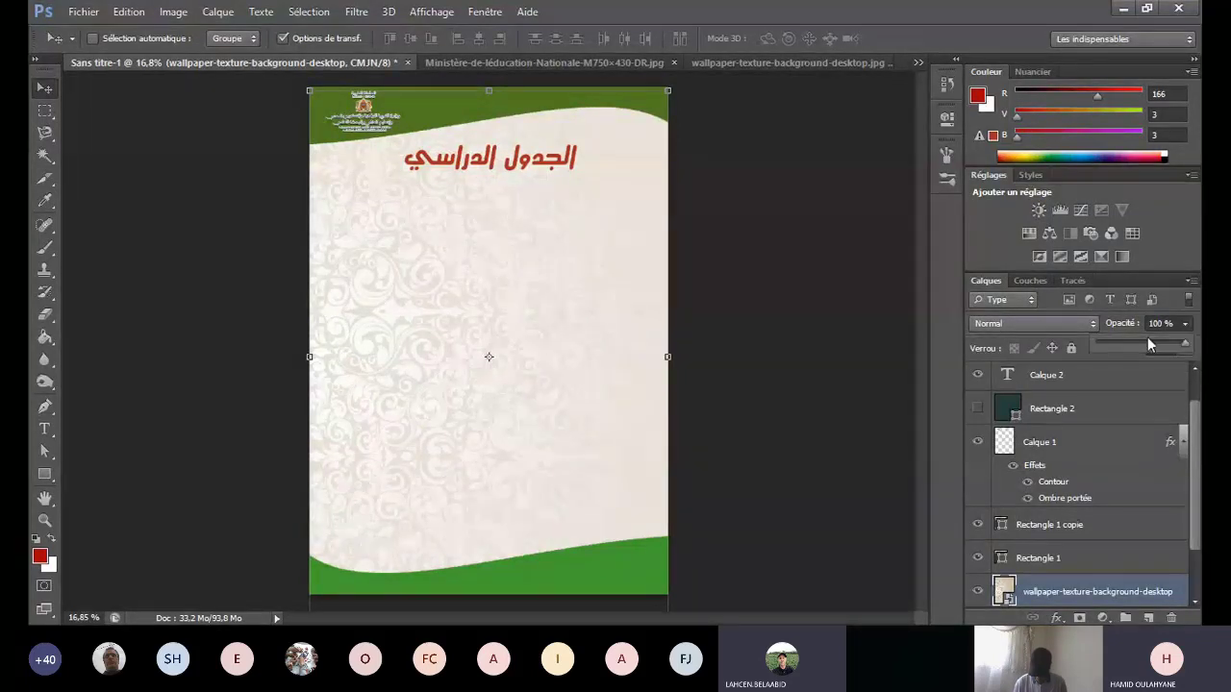
{"action": "left_click", "coordinate": [1147, 343]}
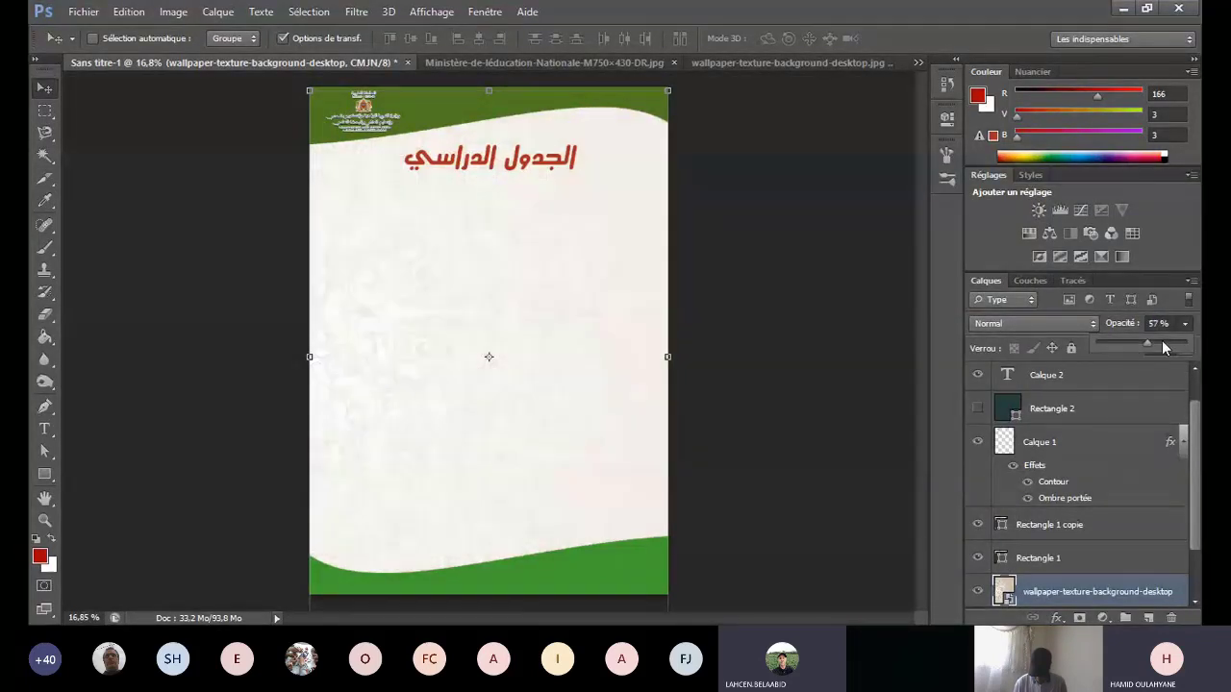
{"action": "left_click", "coordinate": [640, 365]}
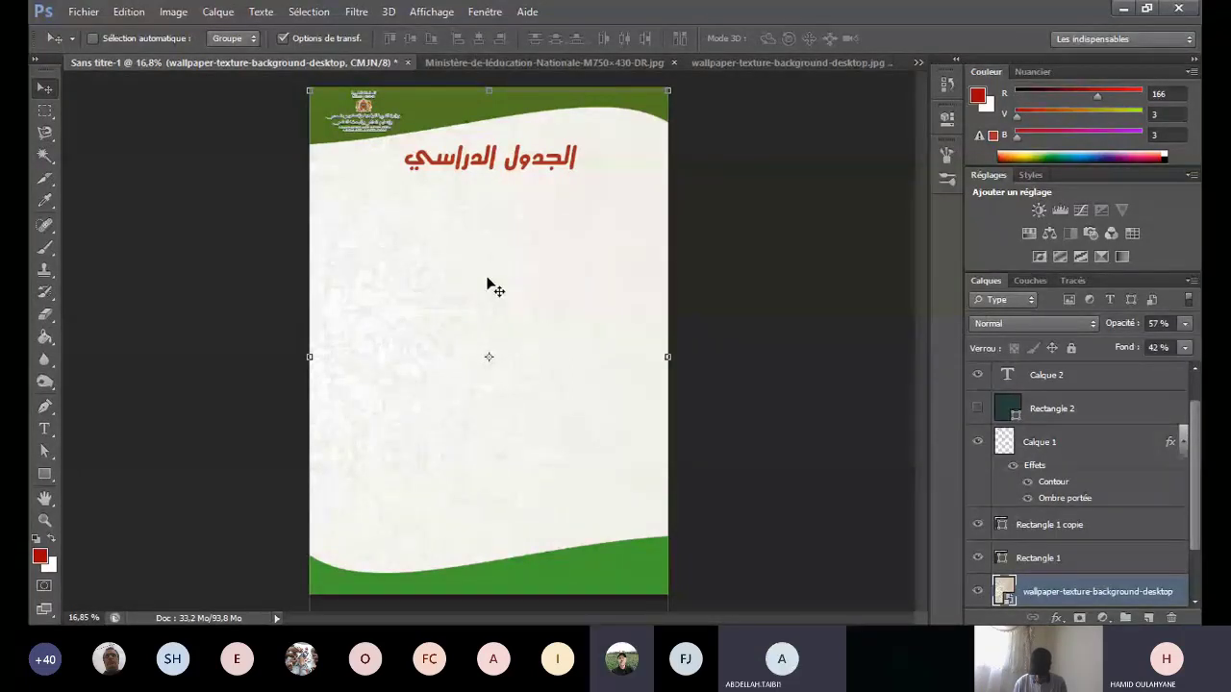
Step: Close the ministry logo document without saving its changes, and close the separate wallpaper-texture-background-desktop.jpg document
{"action": "left_click", "coordinate": [508, 61]}
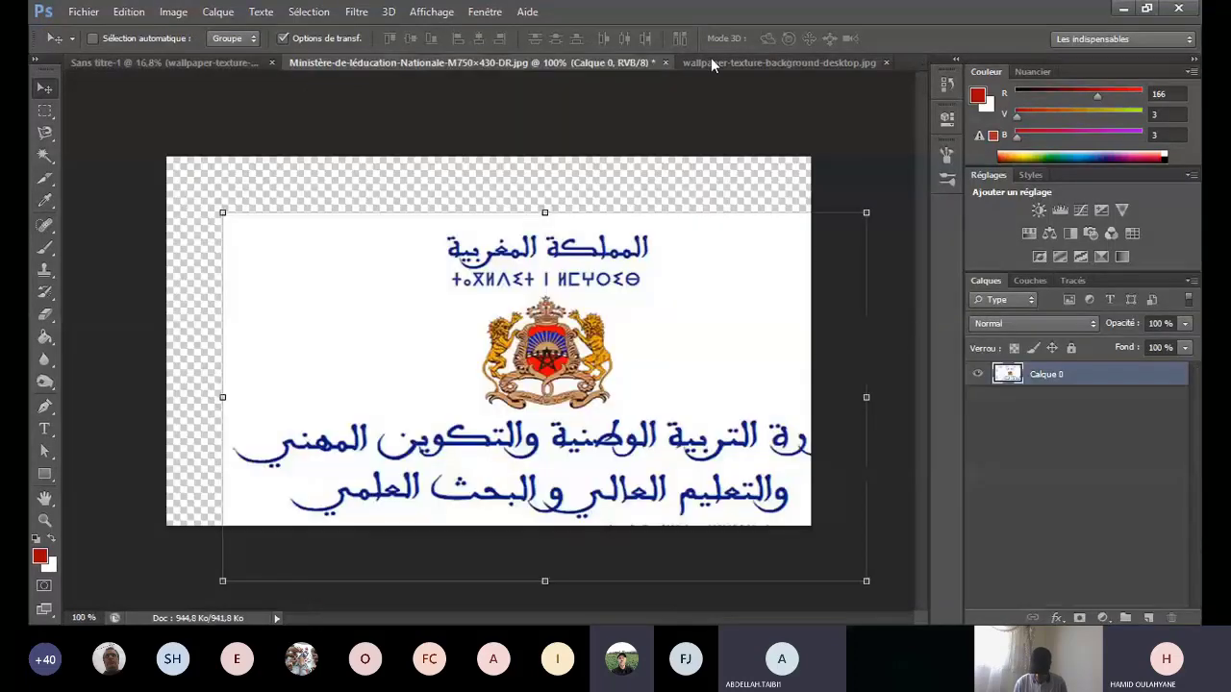
{"action": "left_click_drag", "start_coordinate": [707, 277], "coordinate": [651, 211]}
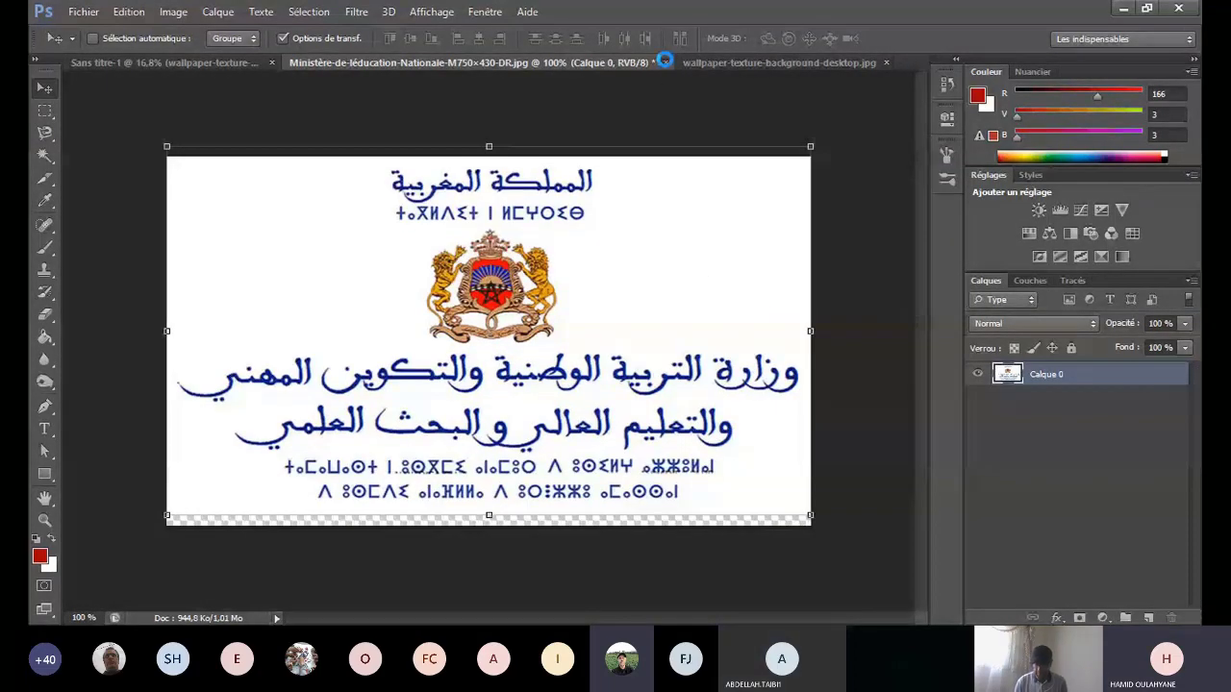
{"action": "left_click", "coordinate": [665, 64]}
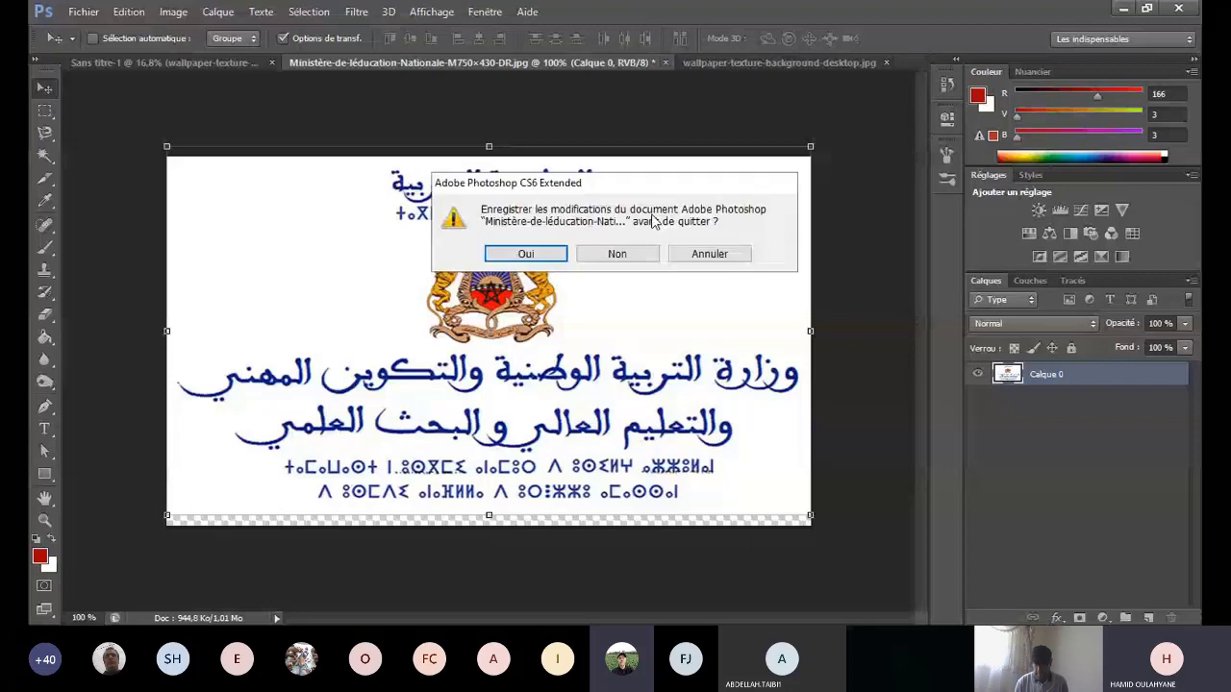
{"action": "left_click", "coordinate": [627, 256]}
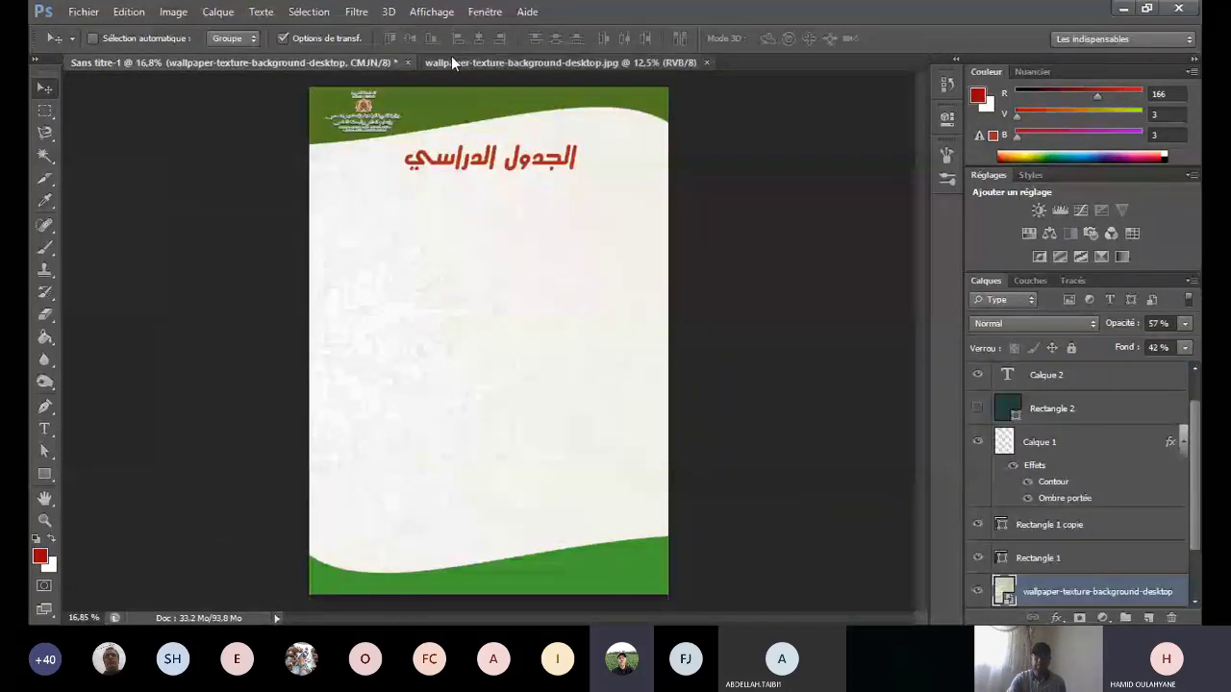
{"action": "left_click", "coordinate": [452, 59]}
{"action": "key", "text": "ctrl+w"}
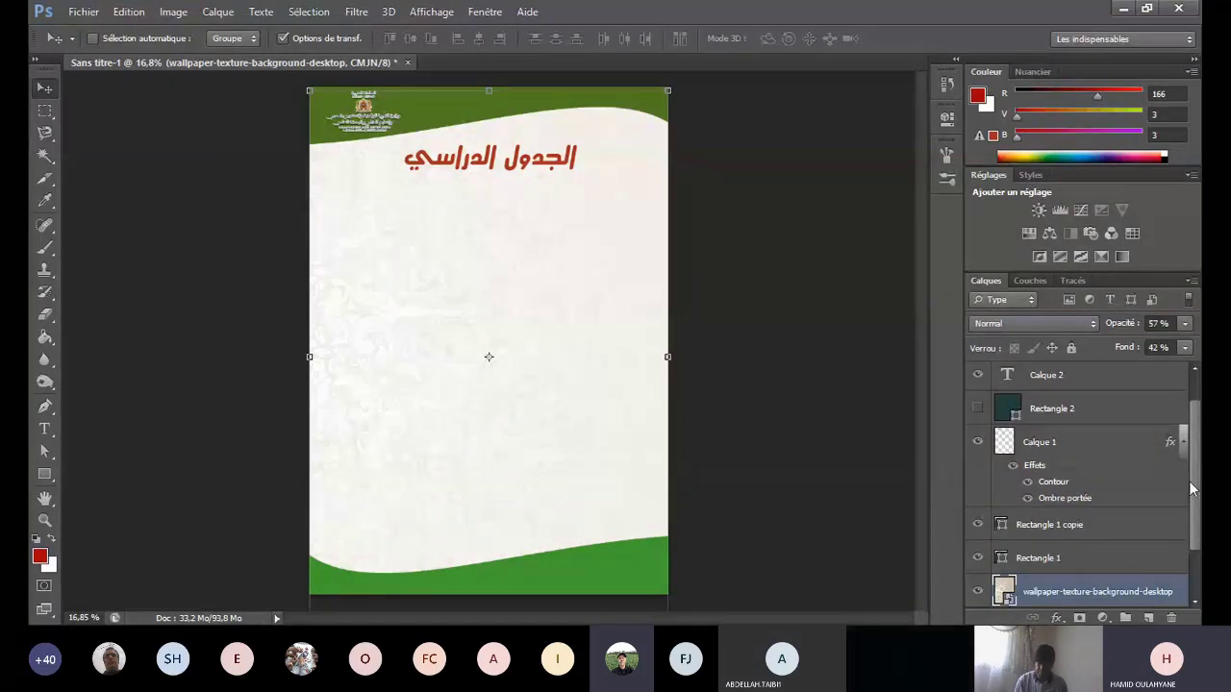
Step: Open the kisspng-euclidean-vector-clip-art-tricolor-wave-title-box PNG from the work 1 folder as a separate document
{"action": "scroll", "coordinate": [1192, 481], "scroll_direction": "up", "scroll_amount": 1}
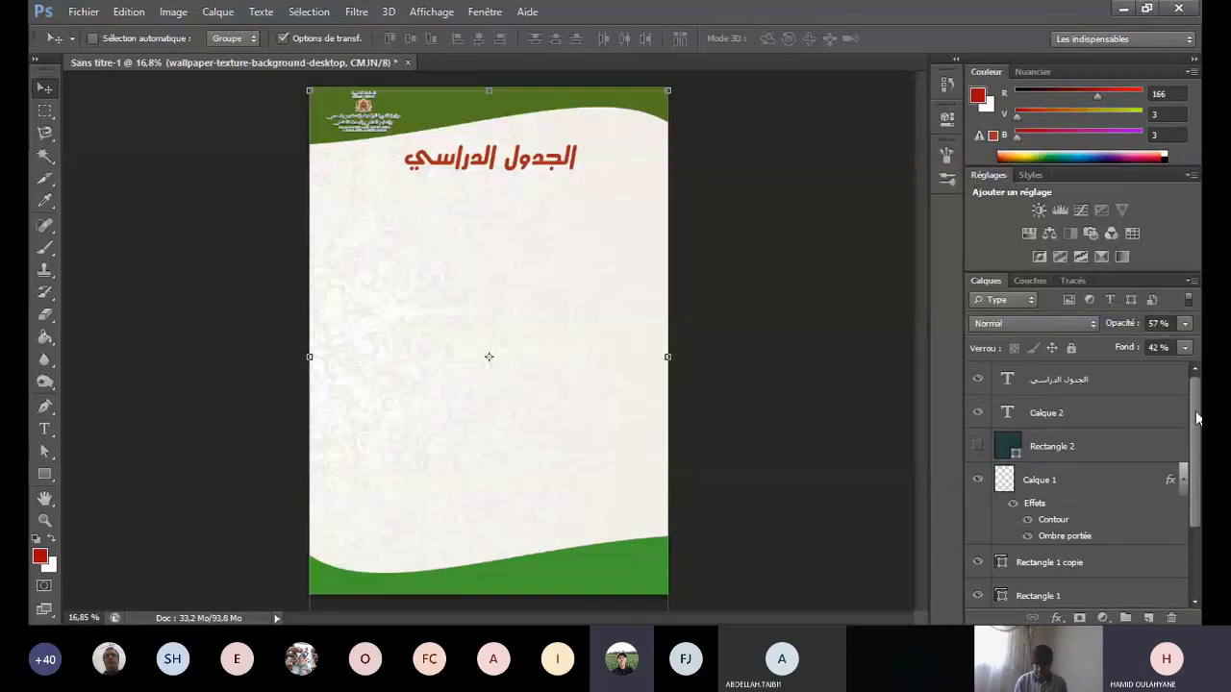
{"action": "scroll", "coordinate": [1198, 418], "scroll_direction": "down", "scroll_amount": 3}
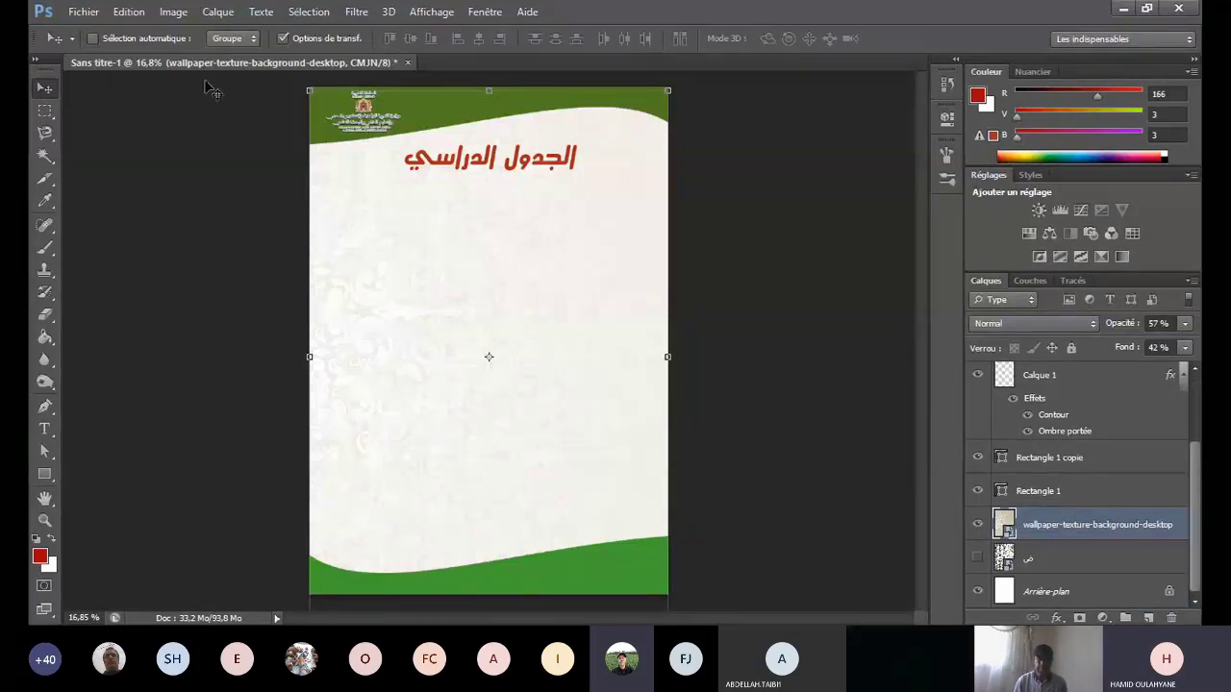
{"action": "left_click", "coordinate": [82, 16]}
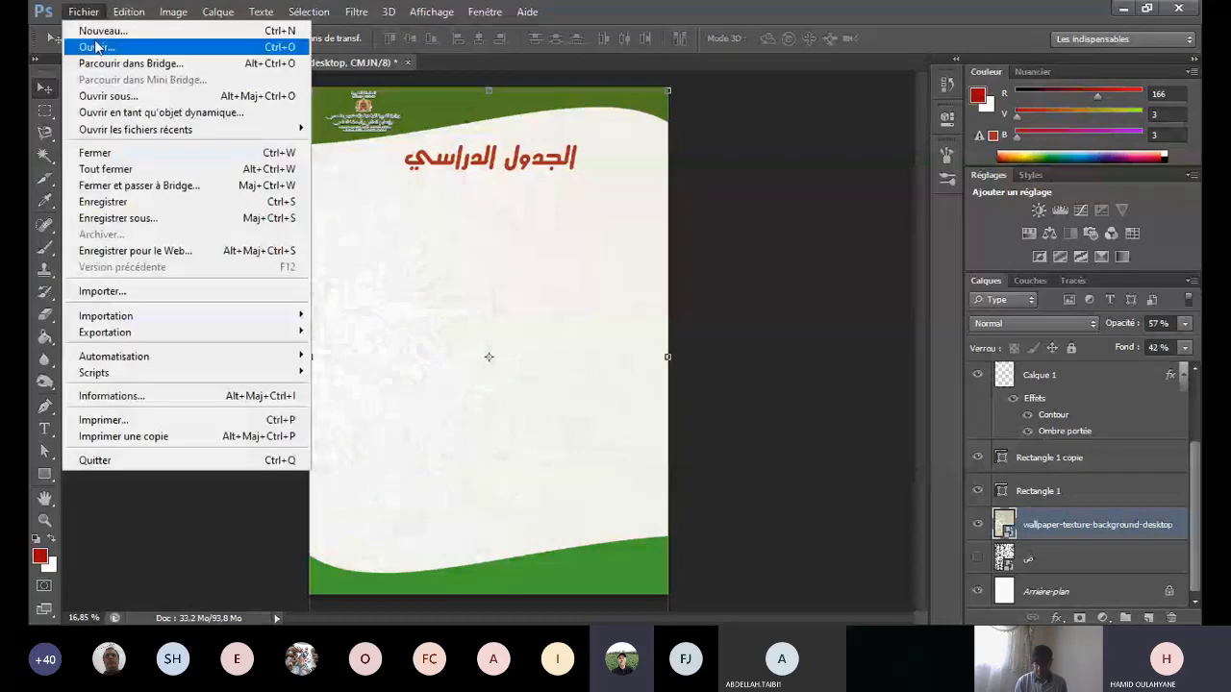
{"action": "left_click", "coordinate": [94, 39]}
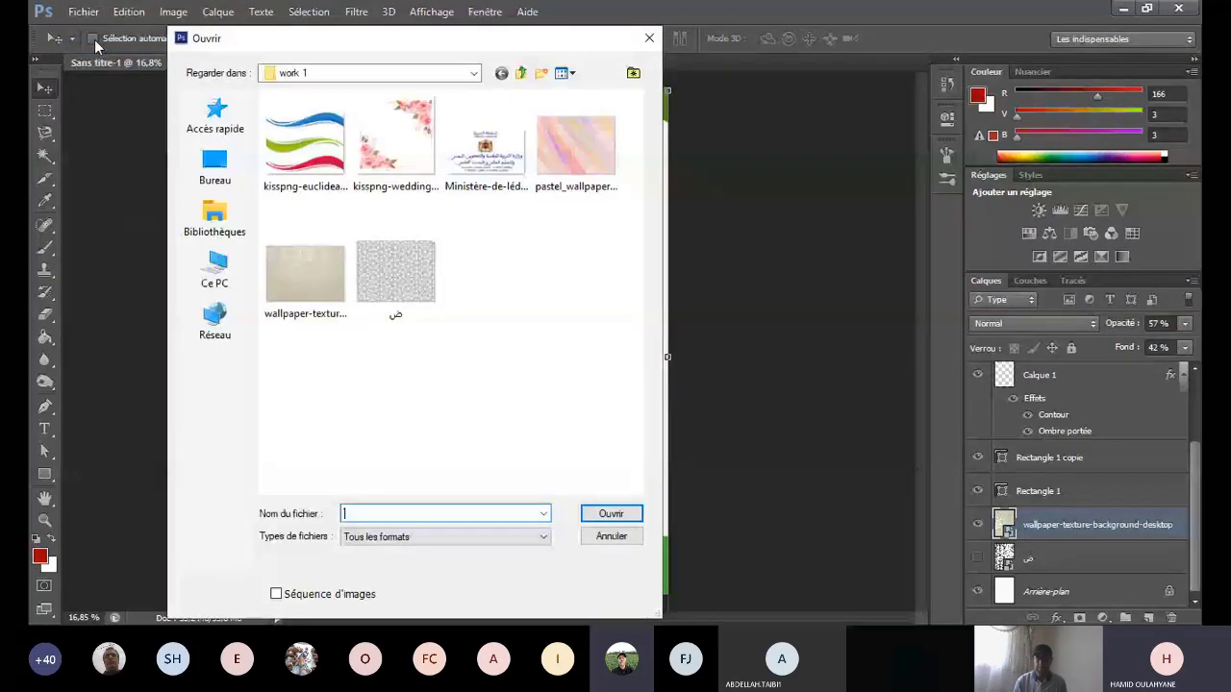
{"action": "left_click", "coordinate": [314, 153]}
{"action": "double_click", "coordinate": [313, 153]}
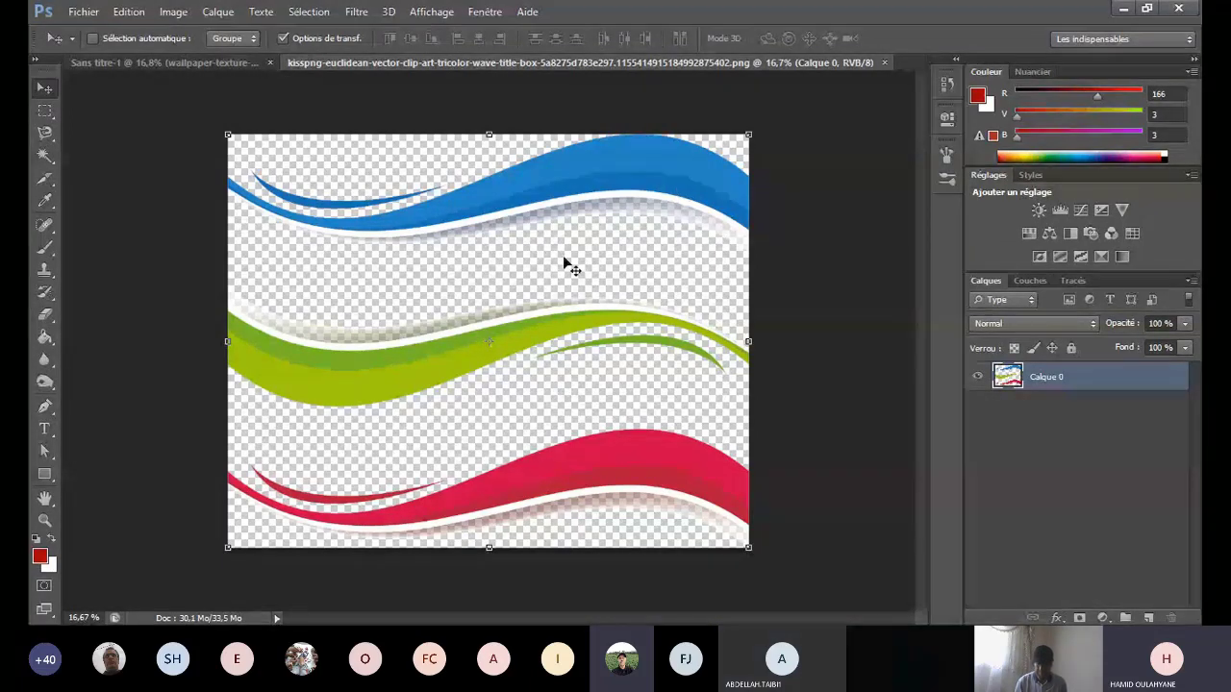
Step: Crop the tricolor wave image down to the blue wave only
{"action": "left_click", "coordinate": [45, 178]}
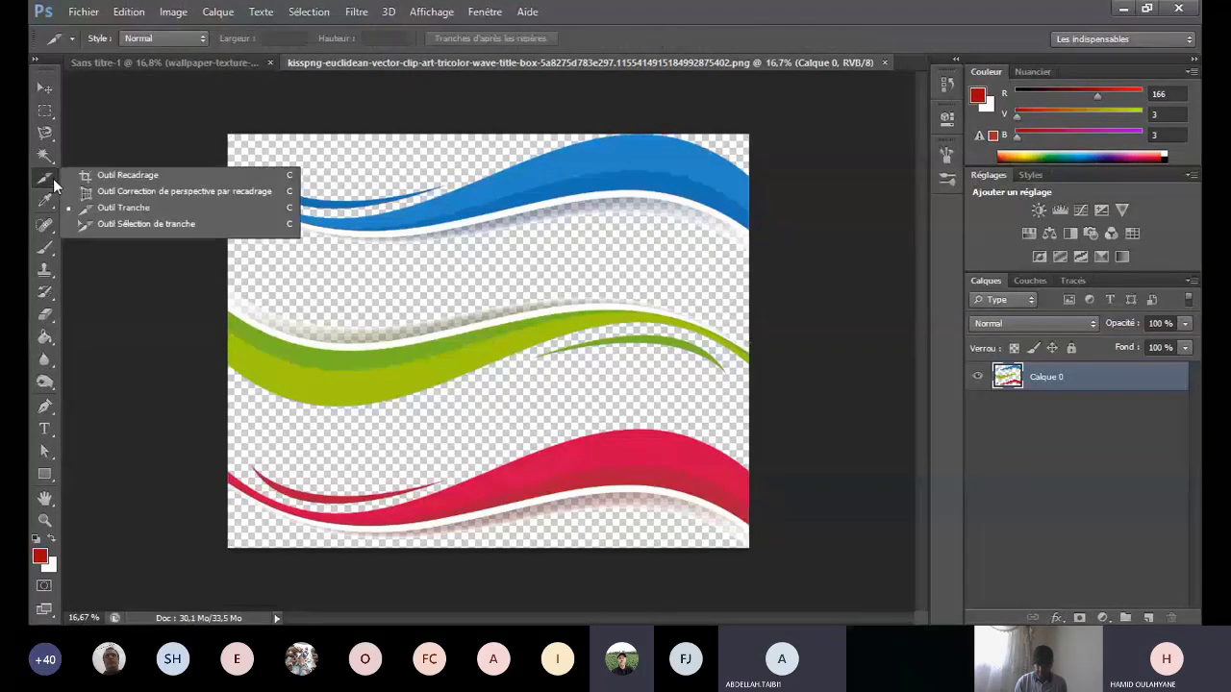
{"action": "left_click", "coordinate": [105, 173]}
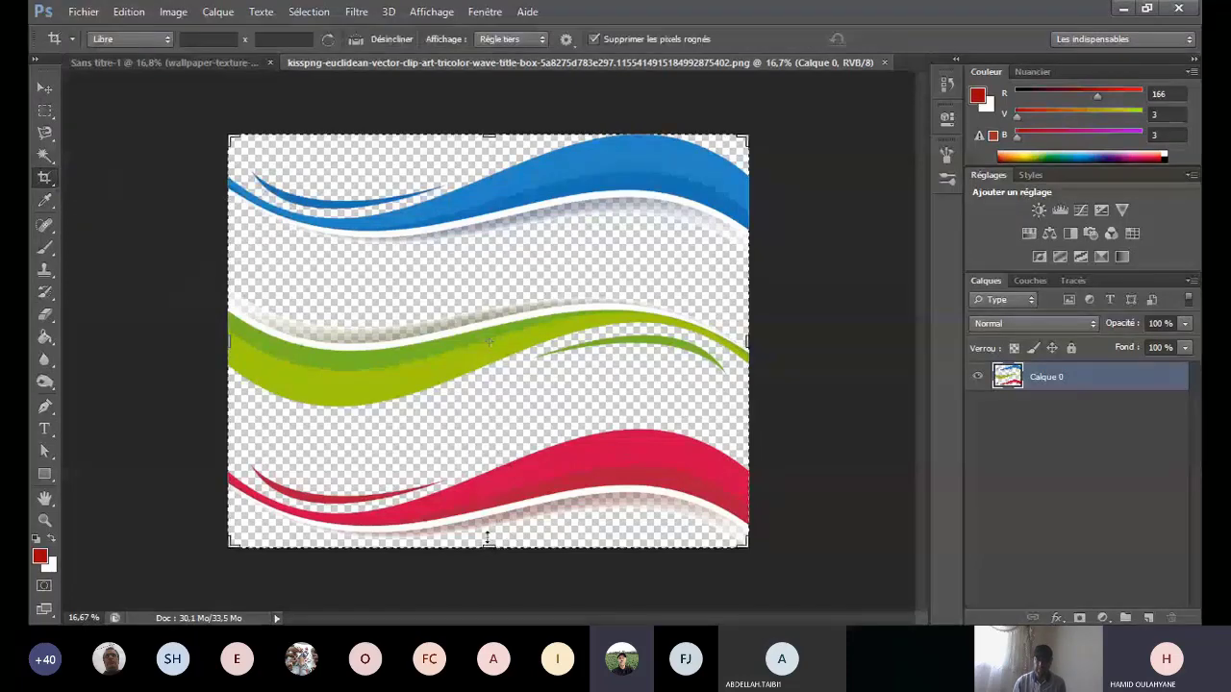
{"action": "mouse_move", "coordinate": [488, 547]}
{"action": "left_mouse_down"}
{"action": "mouse_move", "coordinate": [484, 371]}
{"action": "mouse_move", "coordinate": [489, 397]}
{"action": "left_mouse_up"}
{"action": "key", "text": "Return"}
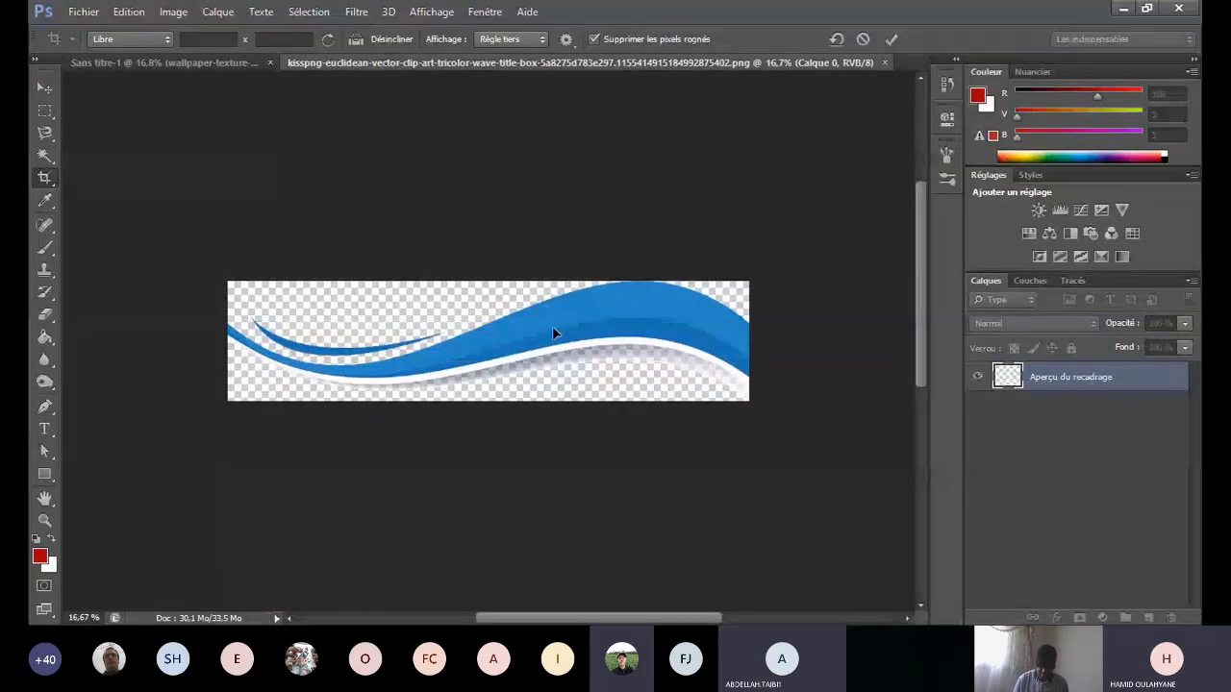
Step: Copy the cropped blue wave into the poster above the wallpaper texture and hide the green header shape Rectangle 1
{"action": "left_click", "coordinate": [46, 88]}
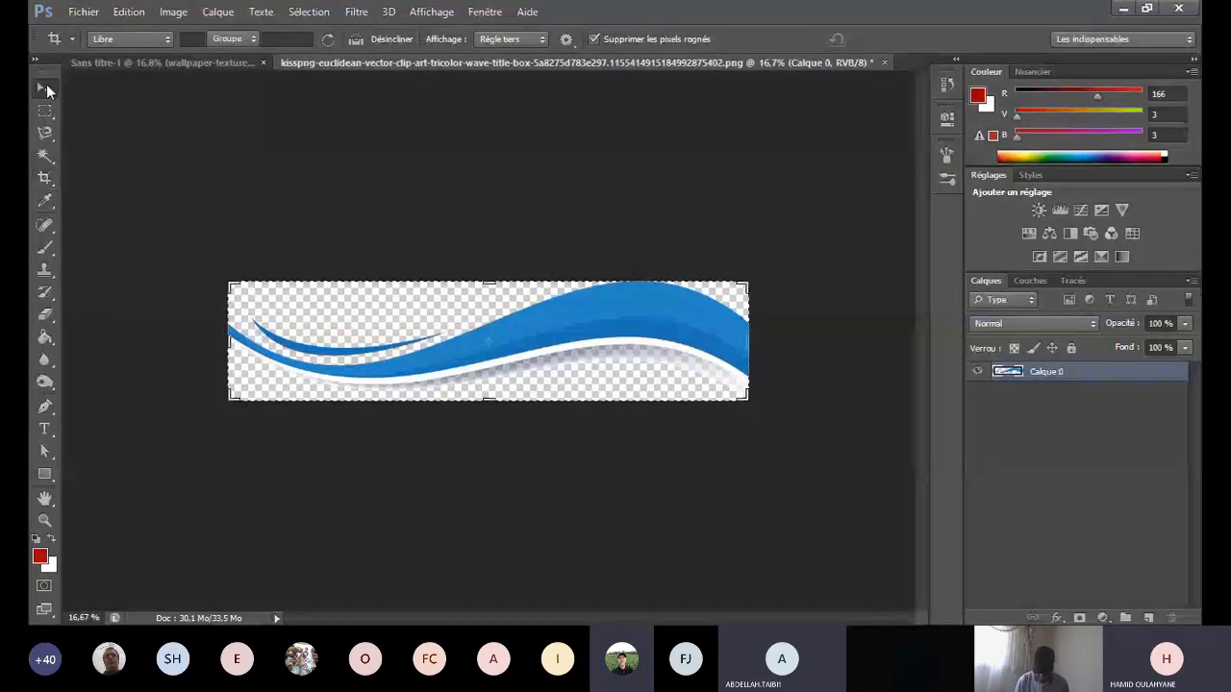
{"action": "left_click_drag", "start_coordinate": [544, 286], "coordinate": [504, 222]}
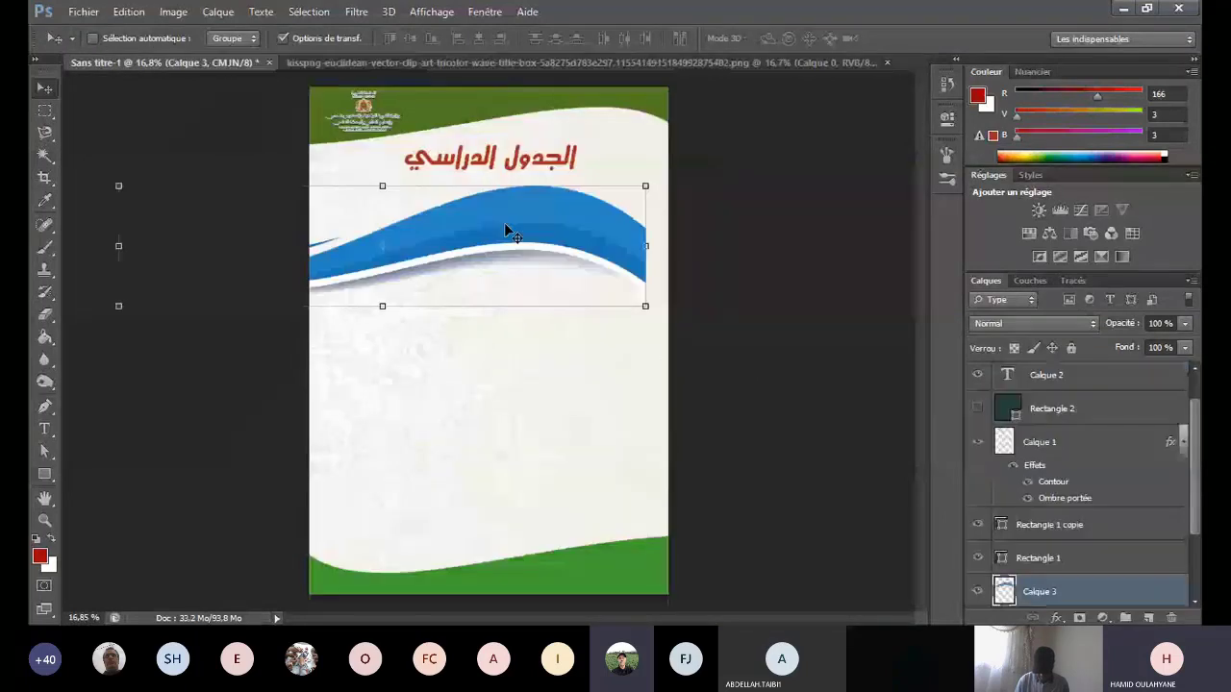
{"action": "scroll", "coordinate": [1096, 544], "scroll_direction": "down", "scroll_amount": 3}
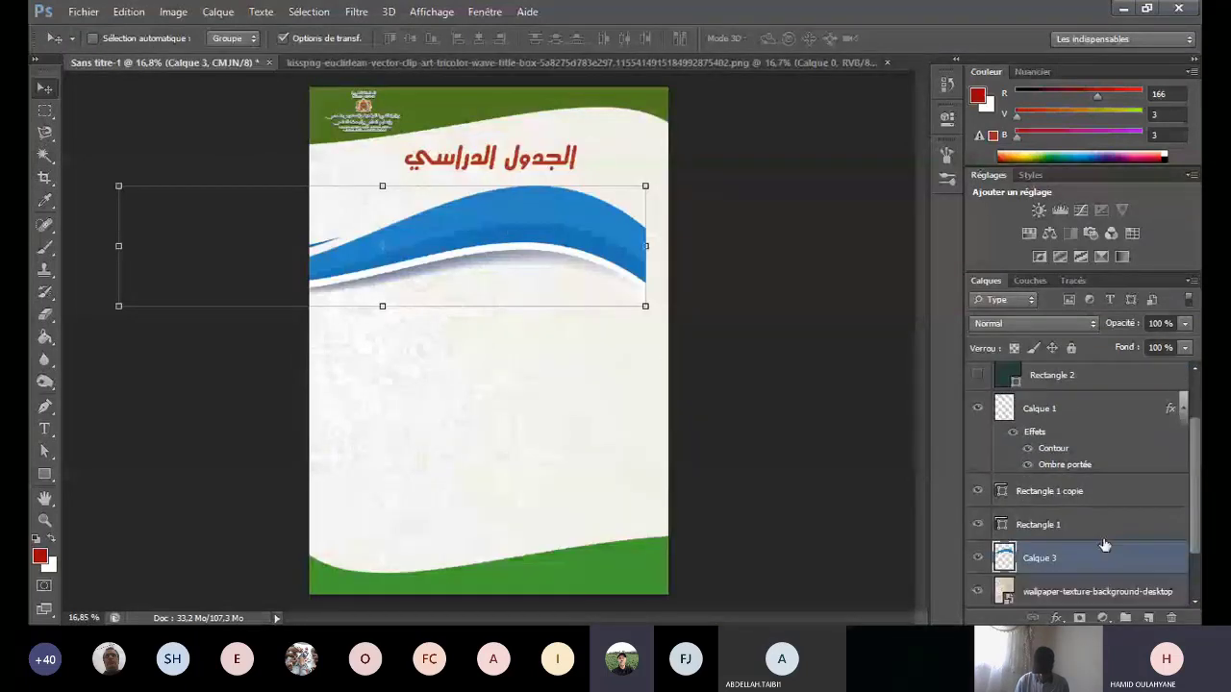
{"action": "left_click", "coordinate": [977, 457]}
Step: Fit the blue wave across the full page width along the top edge, then stretch its height to 125.87%
{"action": "left_click_drag", "start_coordinate": [118, 183], "coordinate": [310, 254]}
{"action": "left_click_drag", "start_coordinate": [545, 278], "coordinate": [544, 126]}
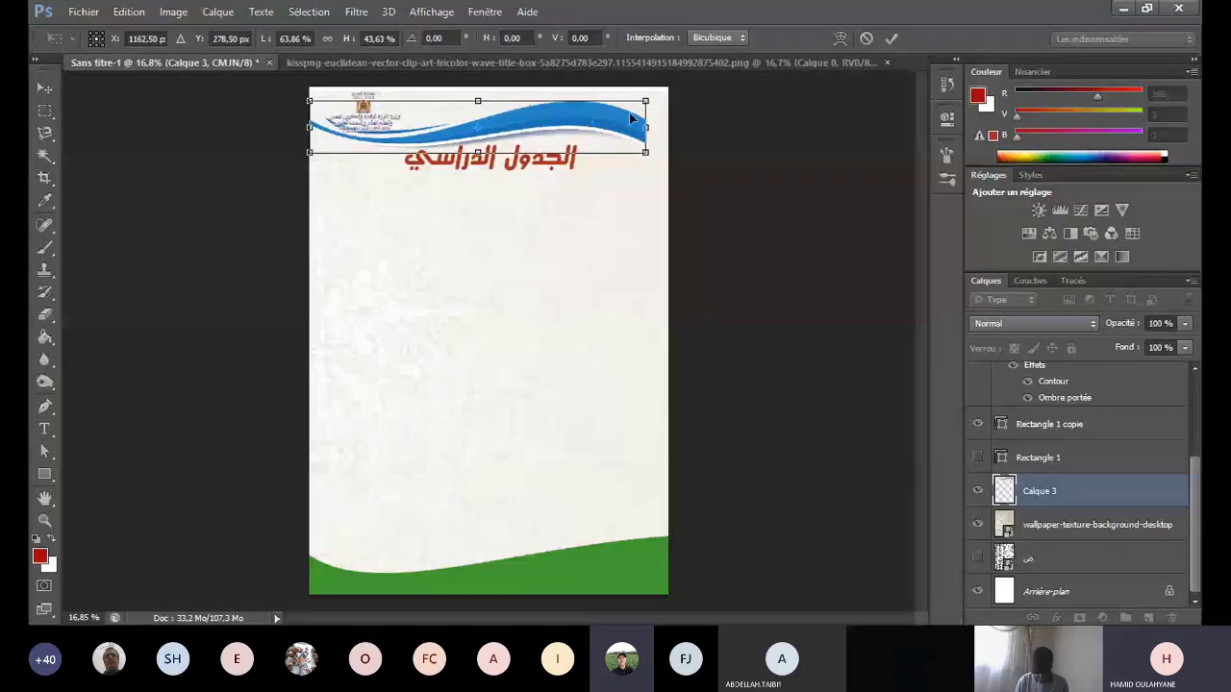
{"action": "left_click_drag", "start_coordinate": [645, 100], "coordinate": [668, 89]}
{"action": "key", "text": "Return"}
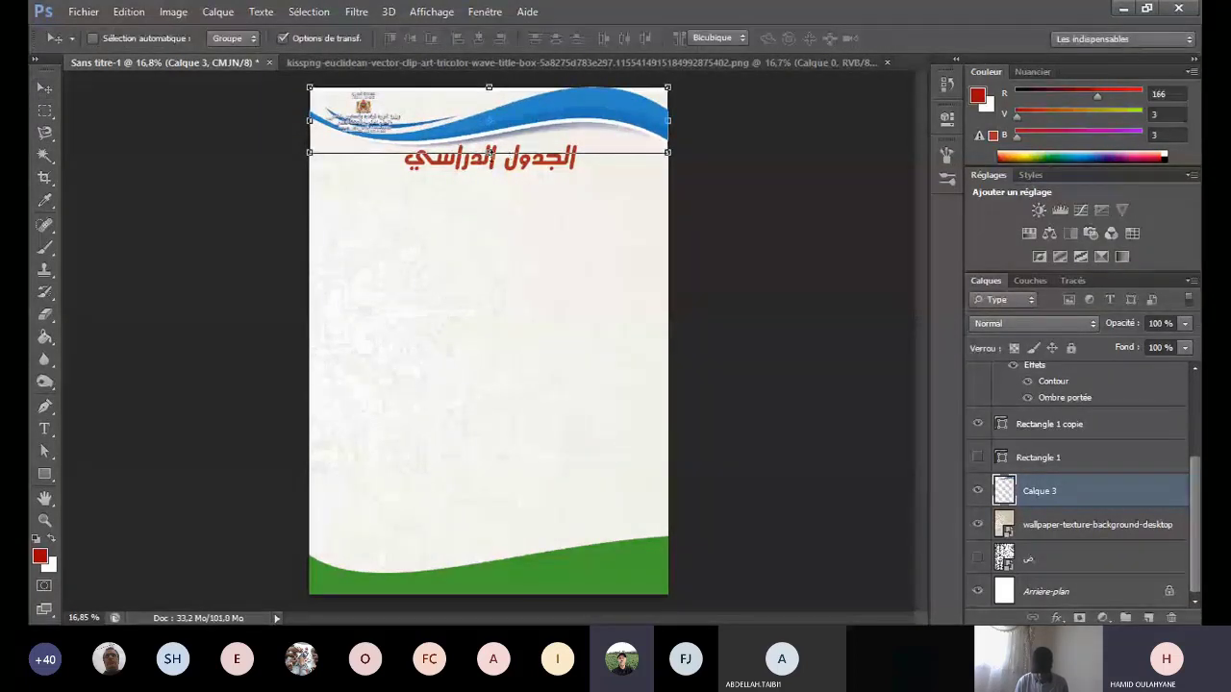
{"action": "key", "text": "ctrl+t"}
{"action": "left_click_drag", "start_coordinate": [489, 150], "coordinate": [490, 171]}
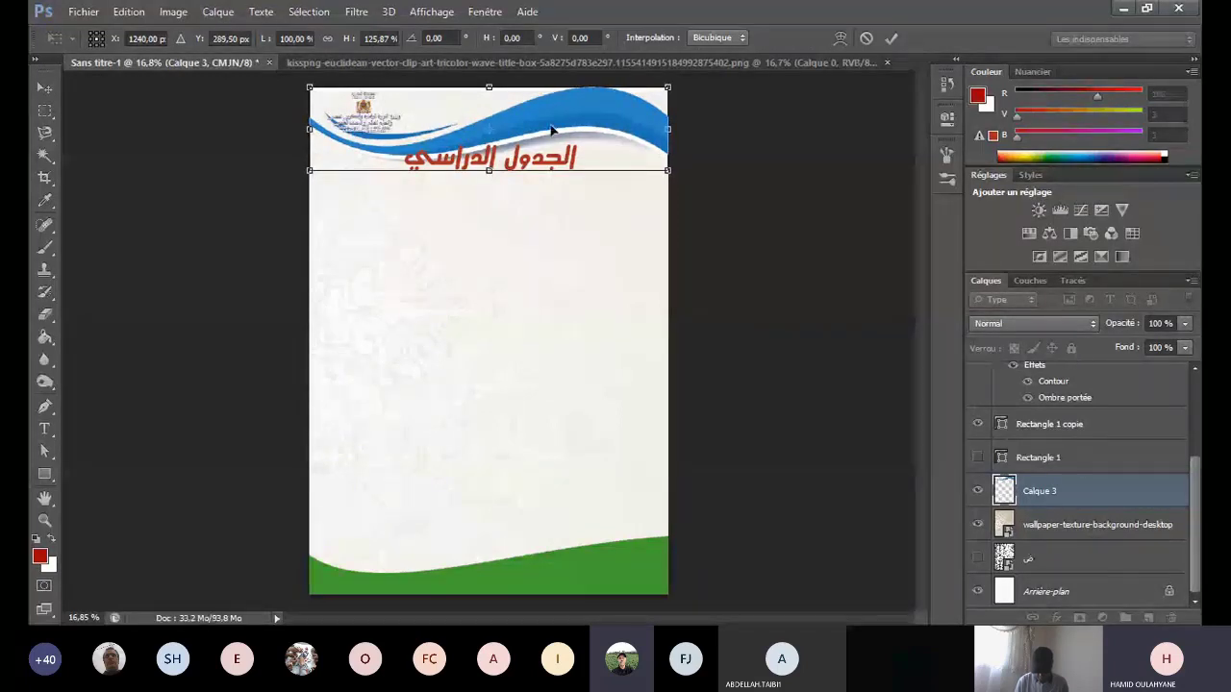
{"action": "key", "text": "Return"}
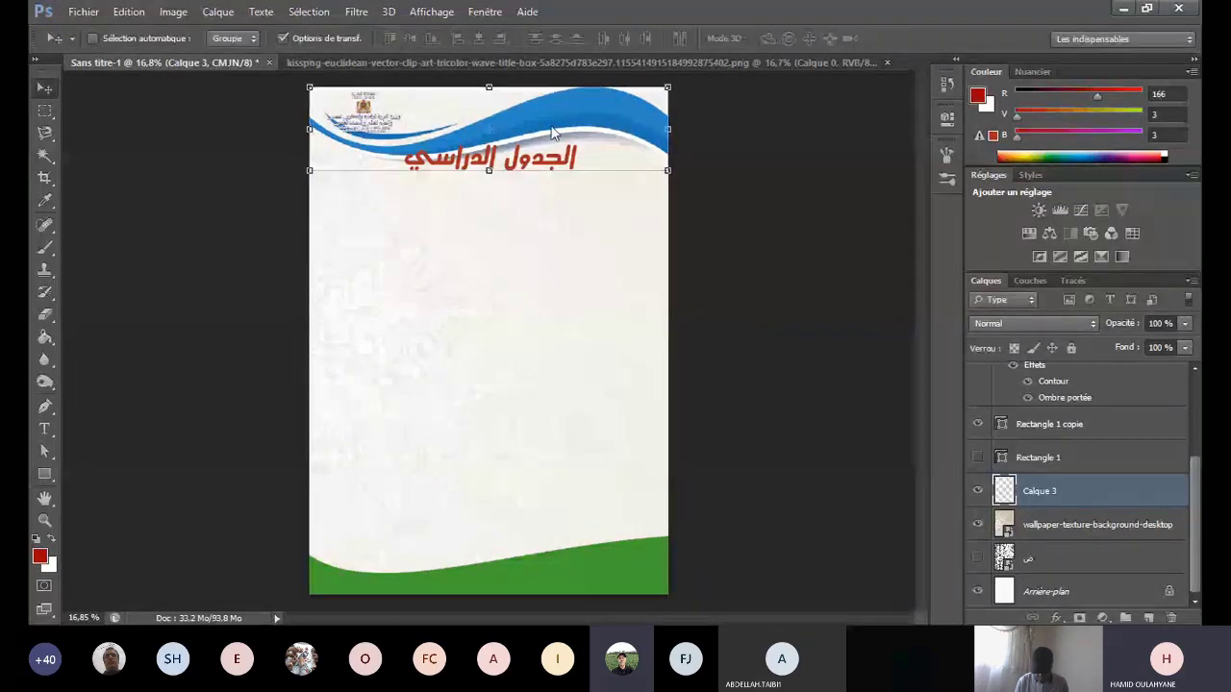
Step: Nudge the ministry logo layer Calque 1 slightly to the right over the blue wave and turn off the transform controls
{"action": "scroll", "coordinate": [1120, 471], "scroll_direction": "up", "scroll_amount": 3}
{"action": "left_click", "coordinate": [1108, 474]}
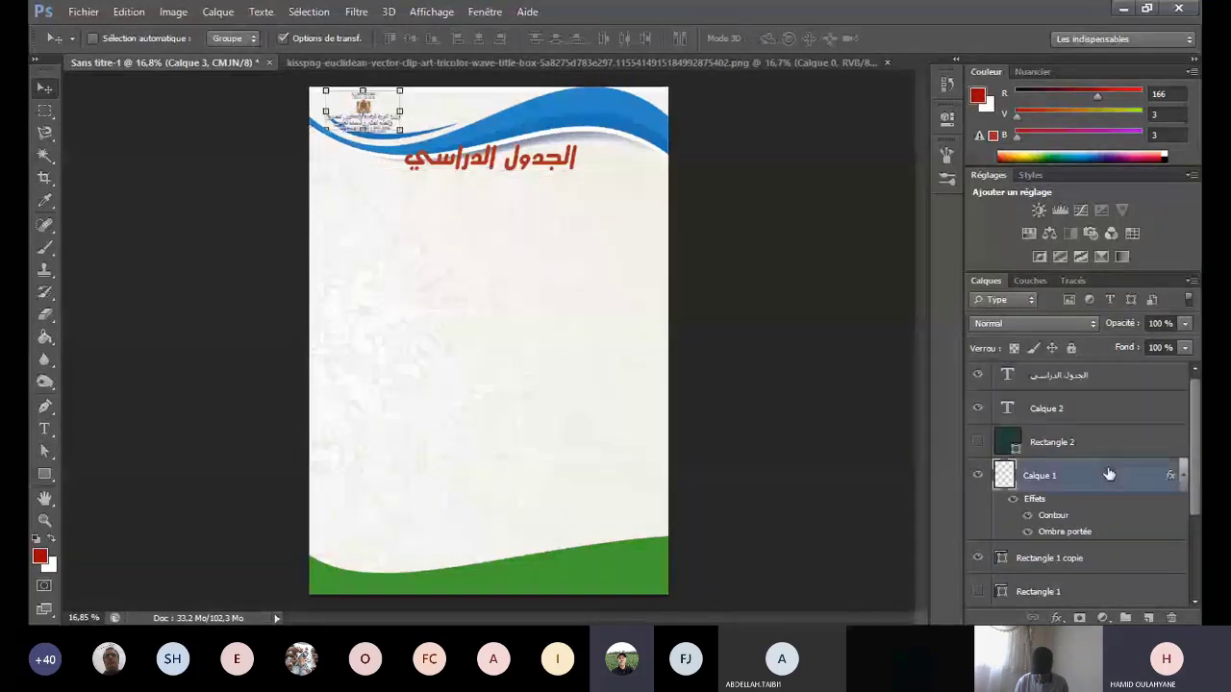
{"action": "key", "text": "shift+Right"}
{"action": "key", "text": "shift+Right"}
{"action": "key", "text": "shift+Right"}
{"action": "key", "text": "shift+Right"}
{"action": "key", "text": "shift+Right"}
{"action": "key", "text": "shift+Right"}
{"action": "key", "text": "shift+Right"}
{"action": "key", "text": "shift+Right"}
{"action": "key", "text": "shift+Right"}
{"action": "key", "text": "shift+Right"}
{"action": "key", "text": "shift+Right"}
{"action": "key", "text": "shift+Right"}
{"action": "key", "text": "shift+Right"}
{"action": "key", "text": "shift+Right"}
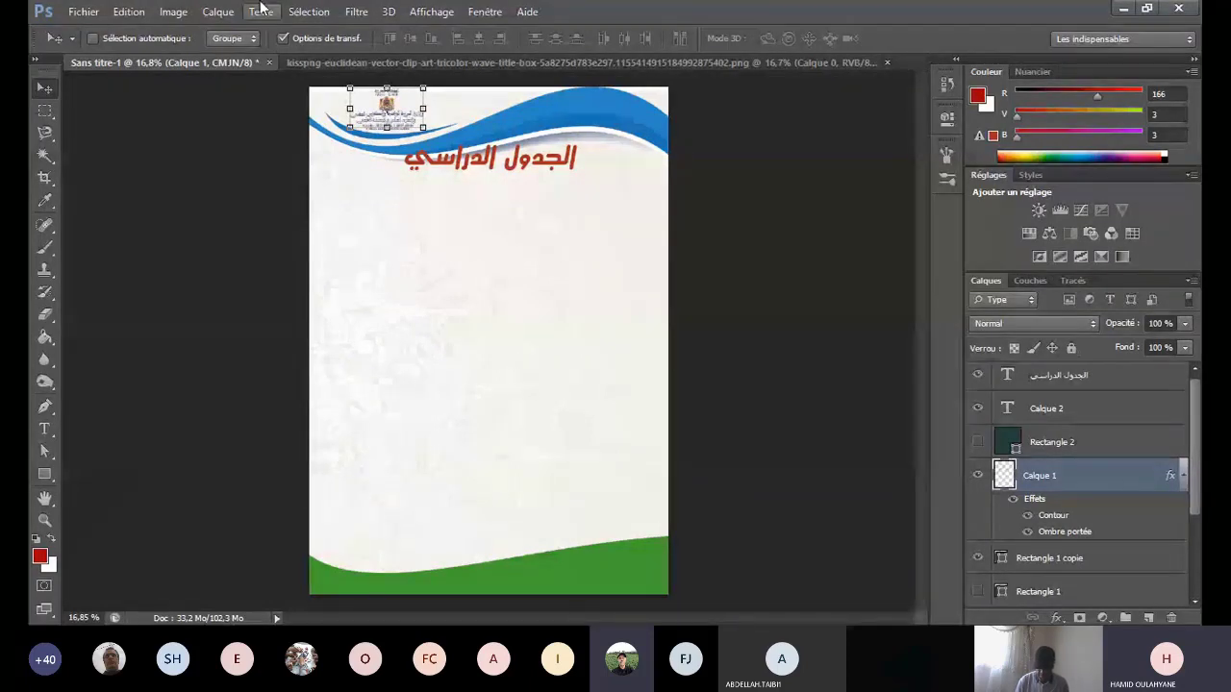
{"action": "left_click", "coordinate": [318, 37]}
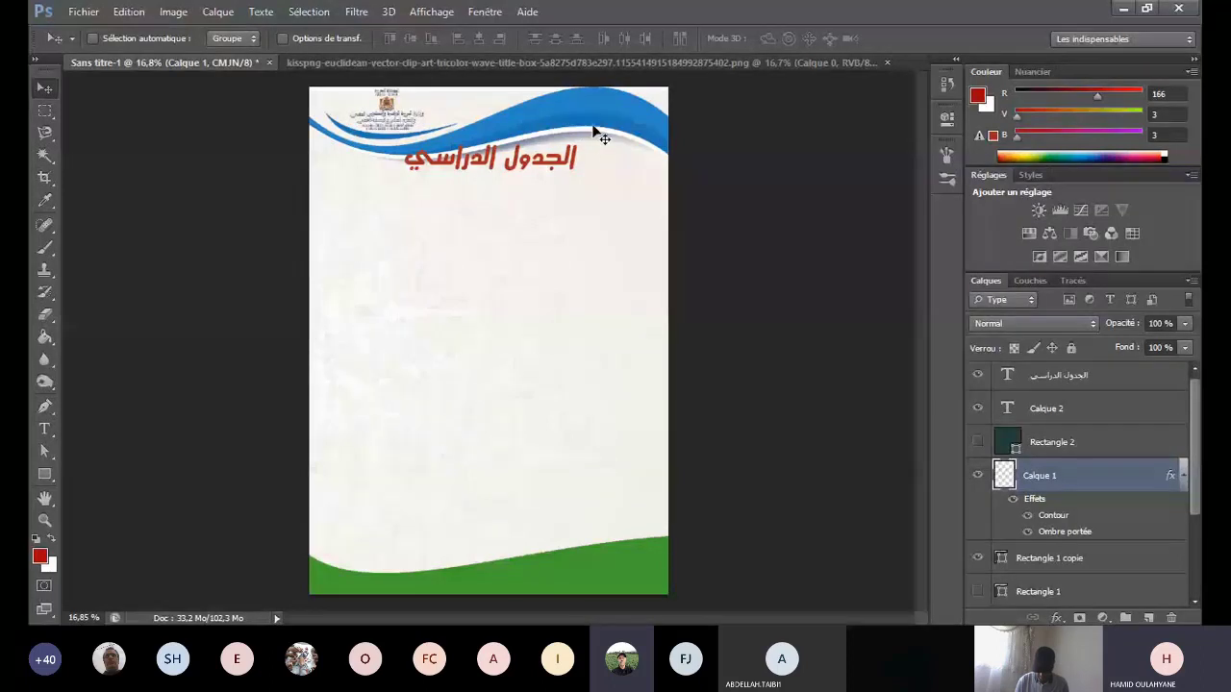
{"action": "scroll", "coordinate": [1118, 515], "scroll_direction": "down", "scroll_amount": 2}
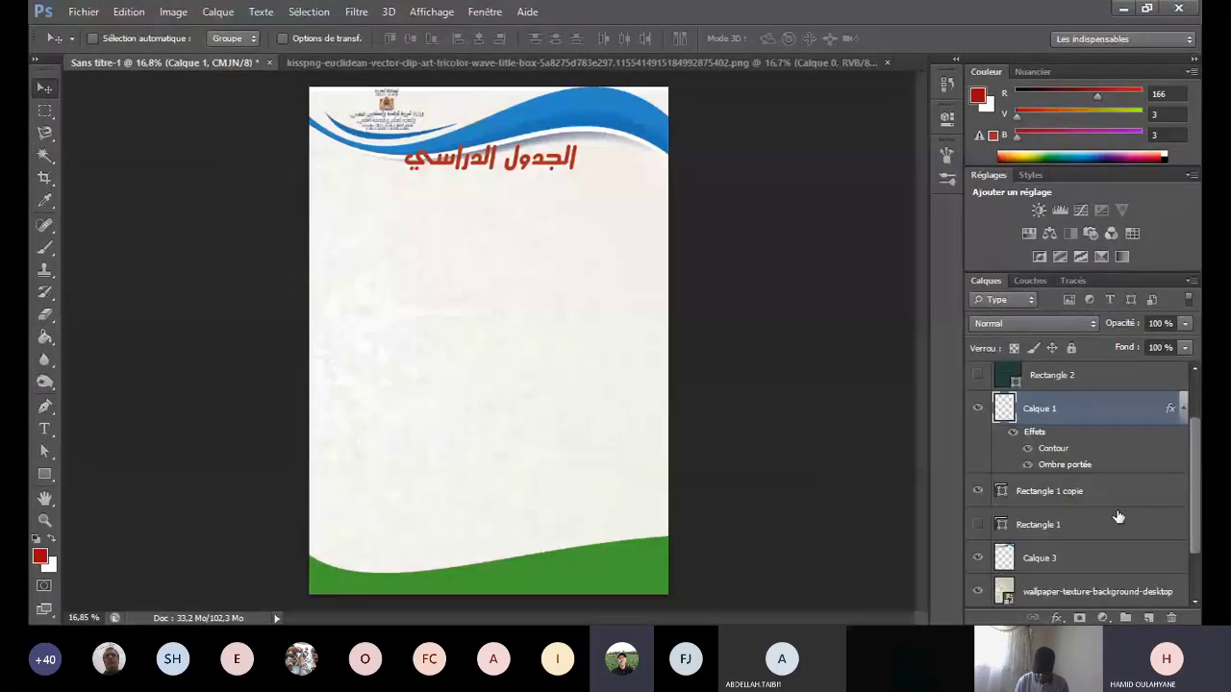
Step: Move the blue wave layer Calque 3 slightly down below the page's top edge
{"action": "scroll", "coordinate": [1119, 518], "scroll_direction": "down", "scroll_amount": 2}
{"action": "left_click", "coordinate": [1104, 495]}
{"action": "left_click_drag", "start_coordinate": [582, 121], "coordinate": [584, 123]}
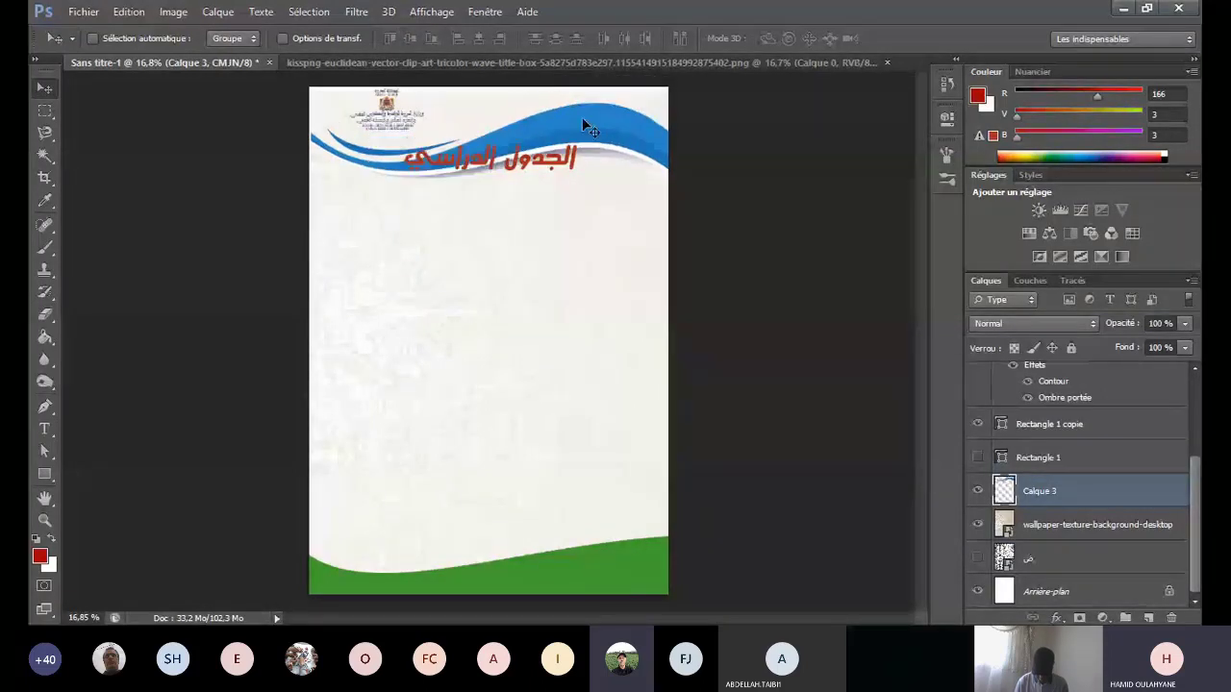
Step: Close the tricolor wave source image without saving its changes
{"action": "left_click", "coordinate": [345, 62]}
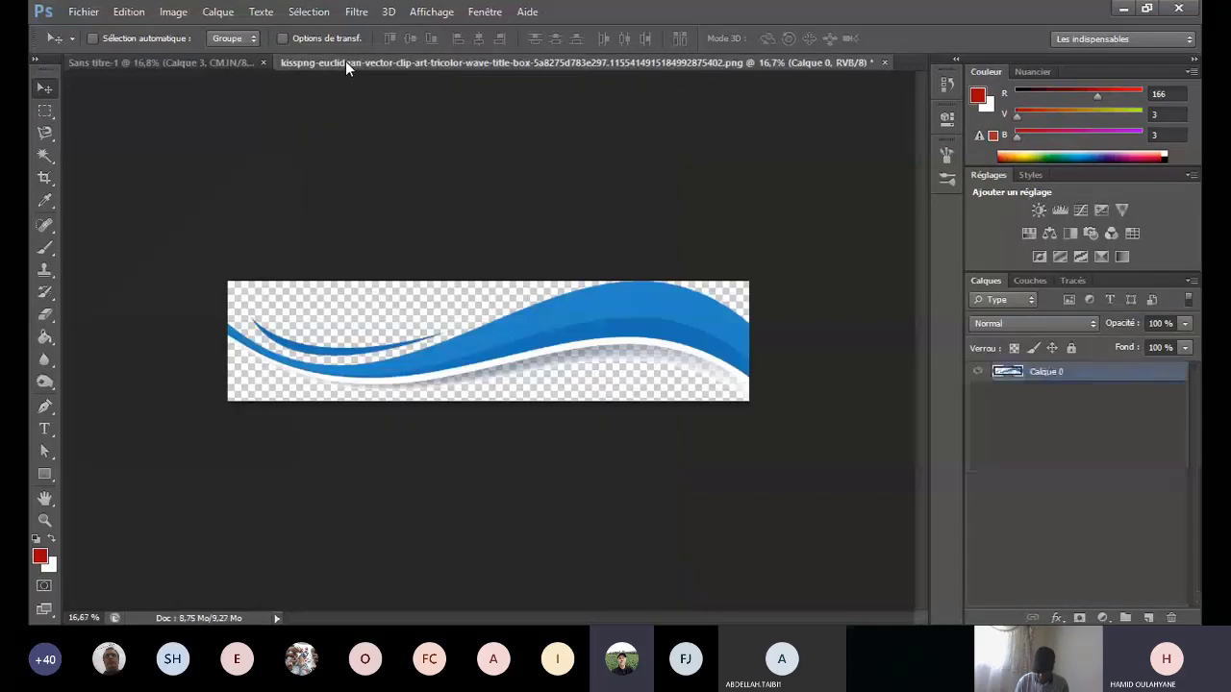
{"action": "left_click", "coordinate": [882, 64]}
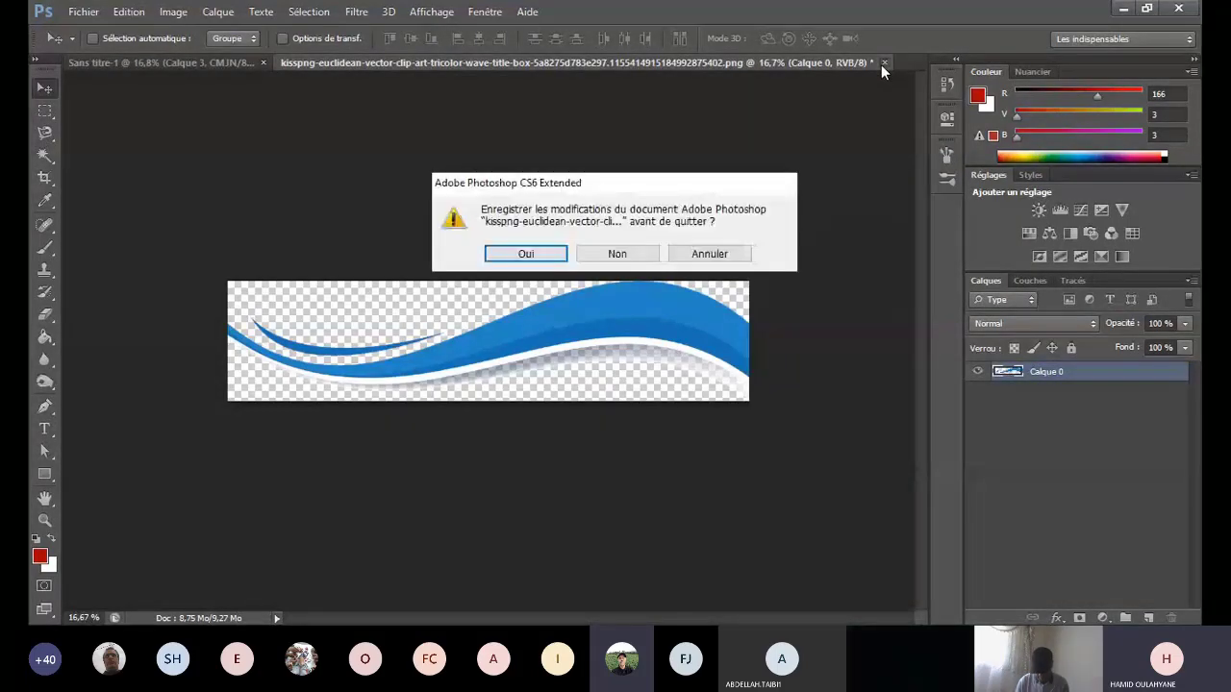
{"action": "left_click", "coordinate": [620, 255]}
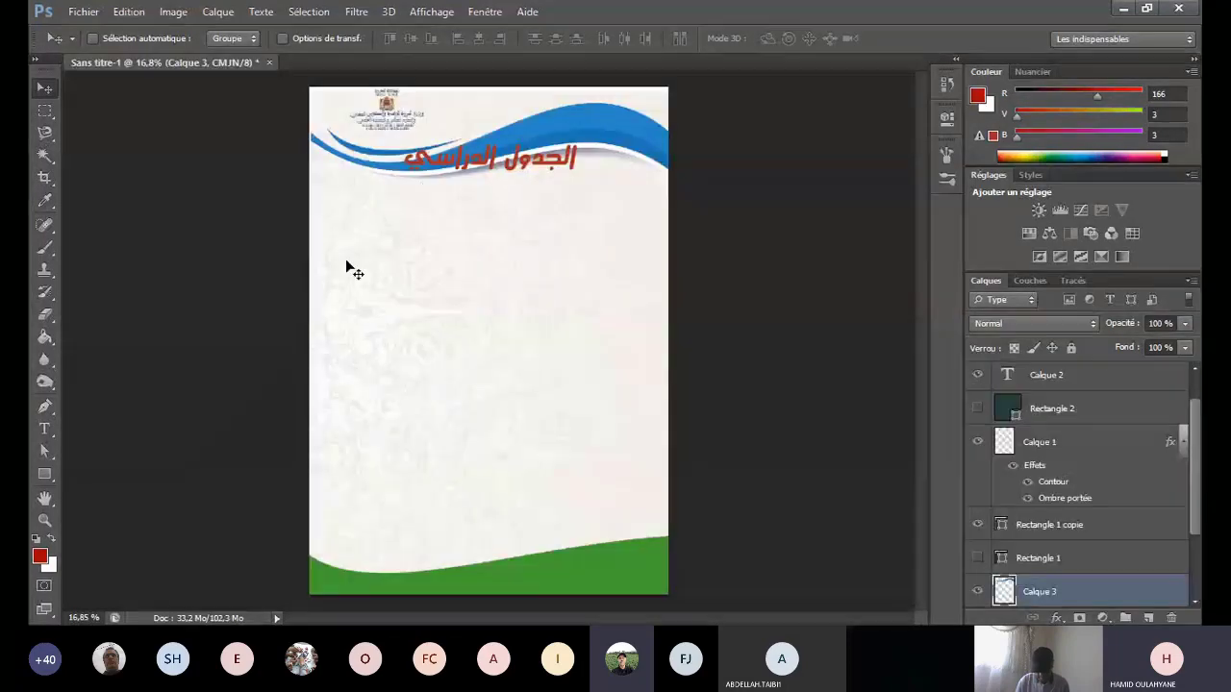
{"action": "left_click", "coordinate": [79, 14]}
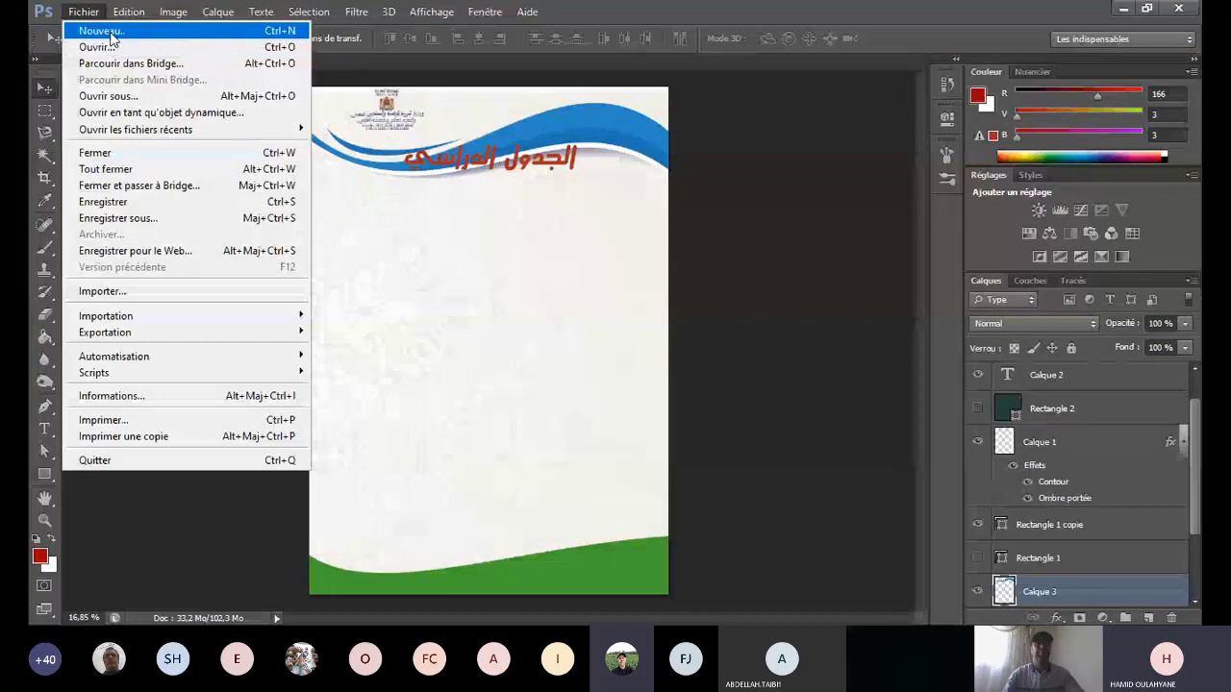
{"action": "left_click", "coordinate": [111, 36]}
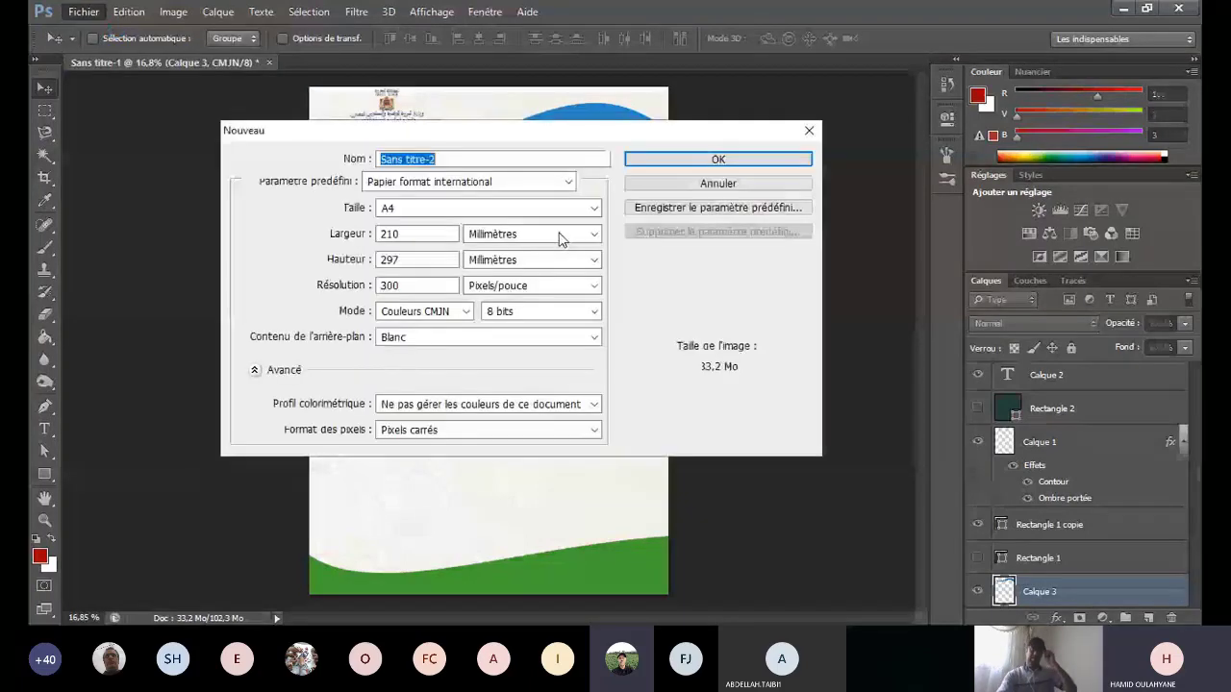
{"action": "left_click", "coordinate": [688, 156]}
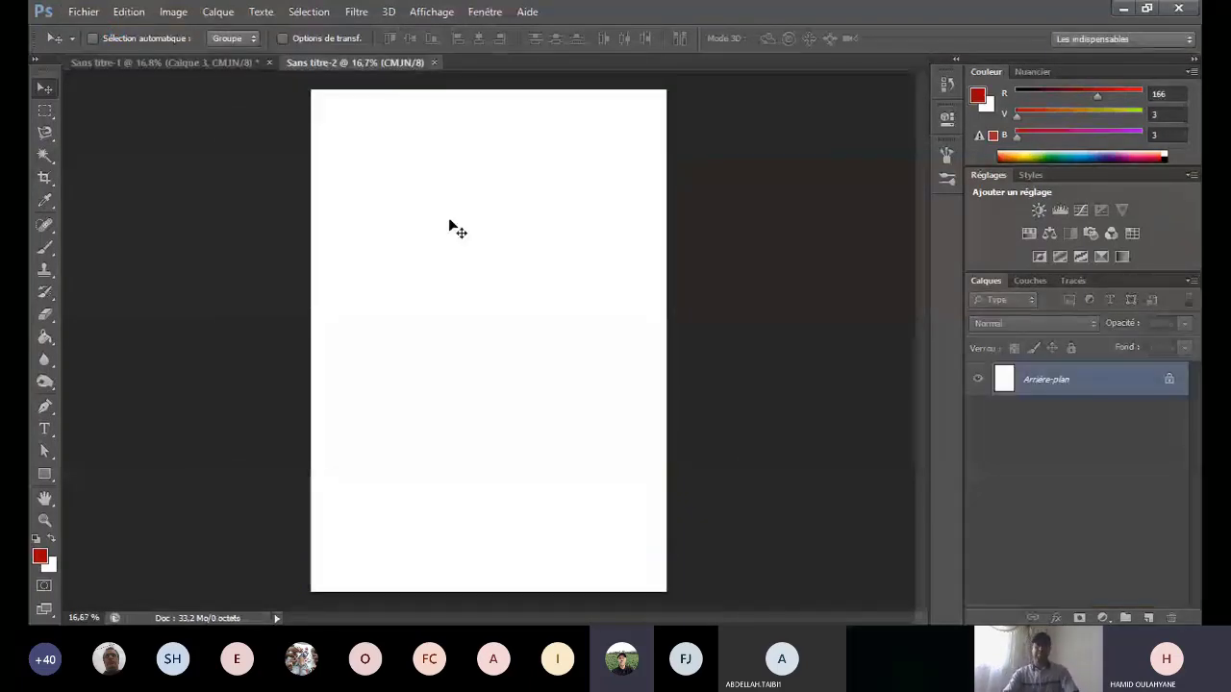
{"action": "left_click", "coordinate": [165, 19]}
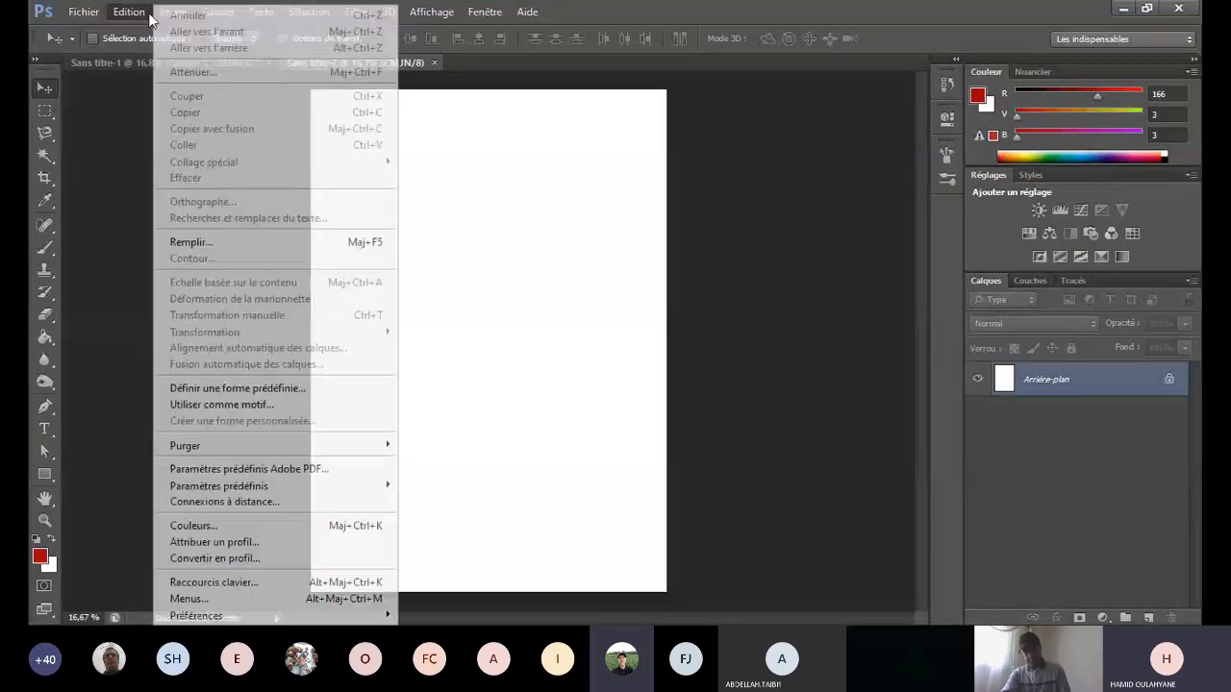
{"action": "left_click", "coordinate": [149, 18]}
{"action": "left_click", "coordinate": [161, 14]}
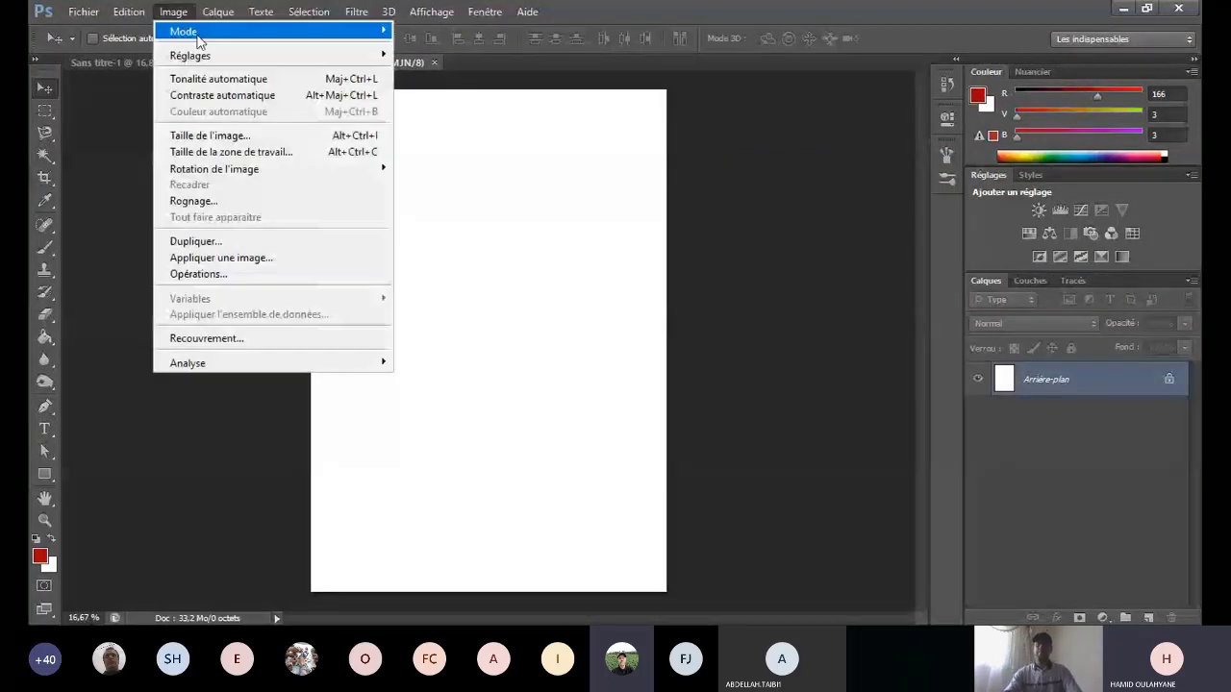
{"action": "mouse_move", "coordinate": [377, 171]}
{"action": "left_click", "coordinate": [437, 184]}
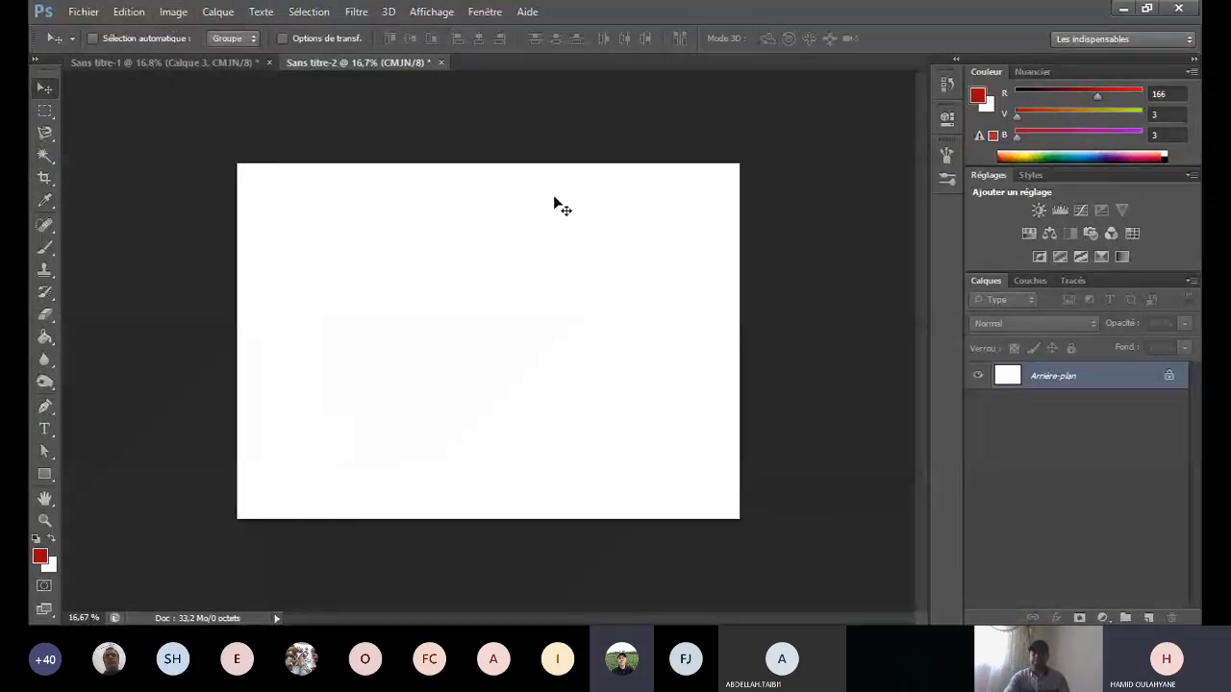
{"action": "left_click", "coordinate": [440, 63]}
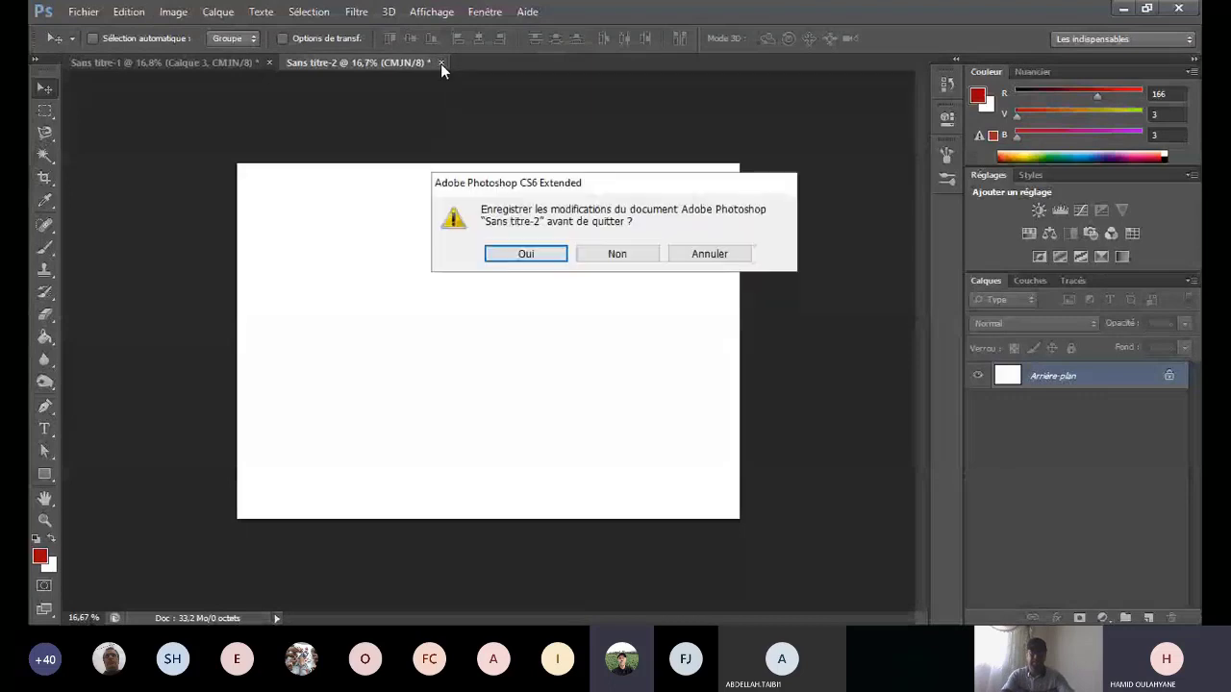
{"action": "left_click", "coordinate": [620, 256]}
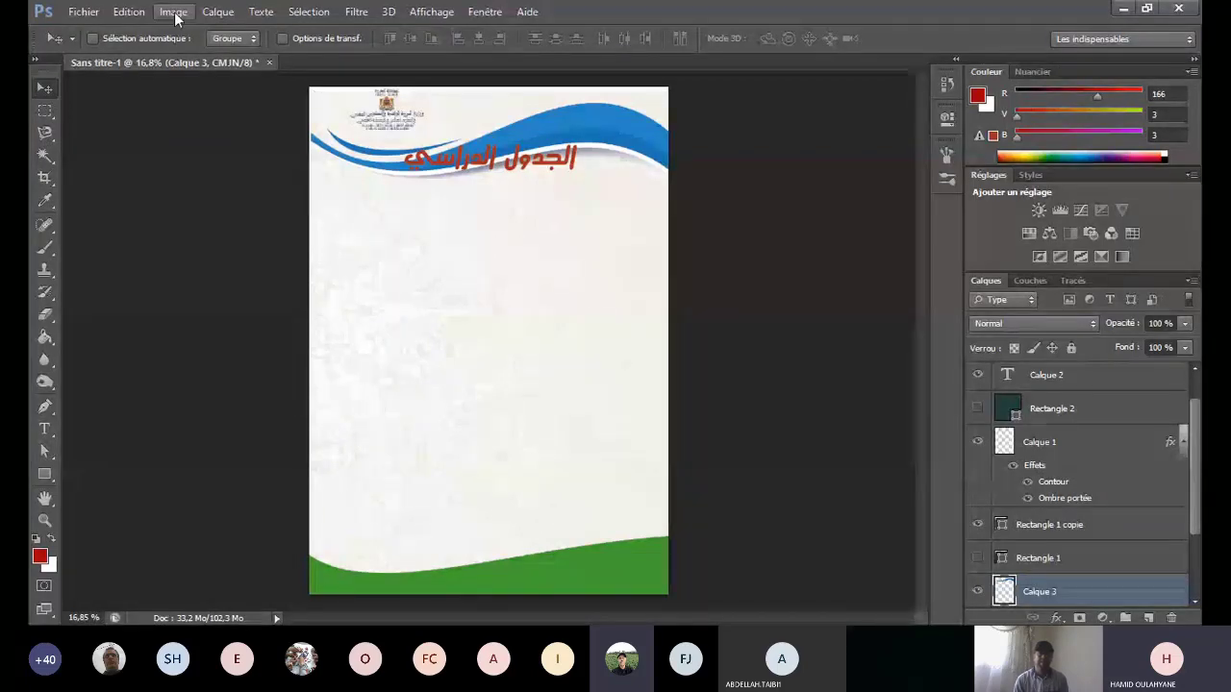
Step: Create a new A4 document at 300 pixels/inch in CMYK with a white background and rotate it 90° clockwise
{"action": "left_click", "coordinate": [102, 15]}
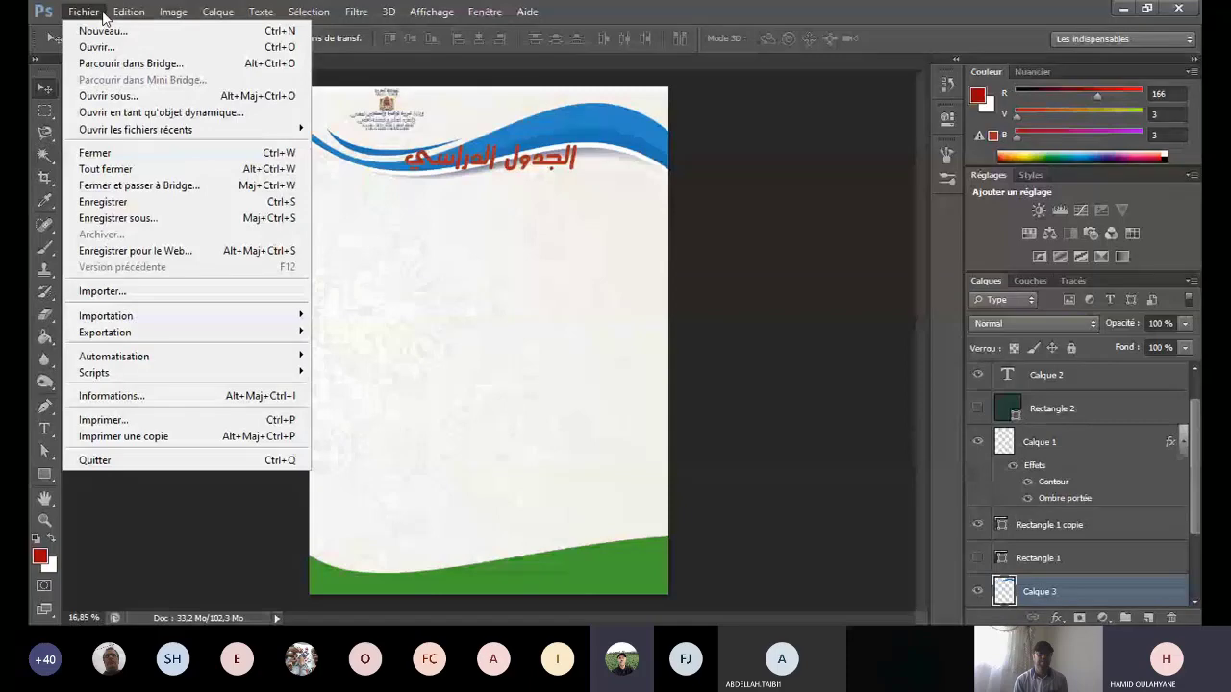
{"action": "left_click", "coordinate": [104, 35]}
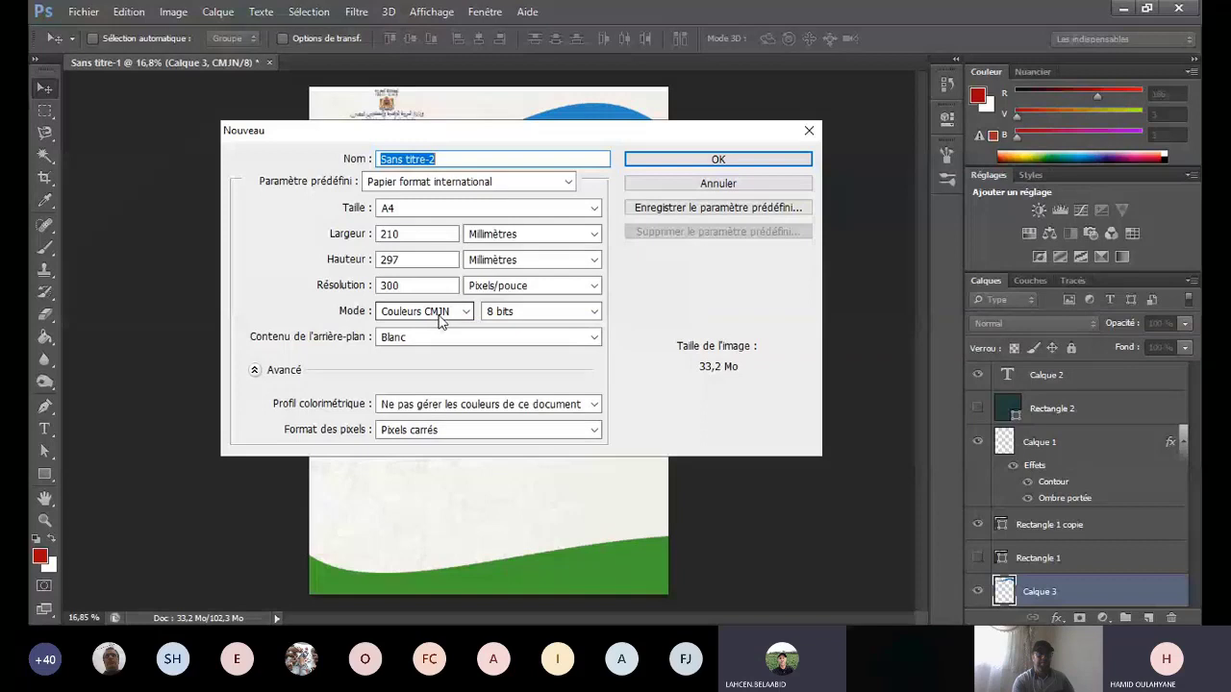
{"action": "left_click", "coordinate": [701, 162]}
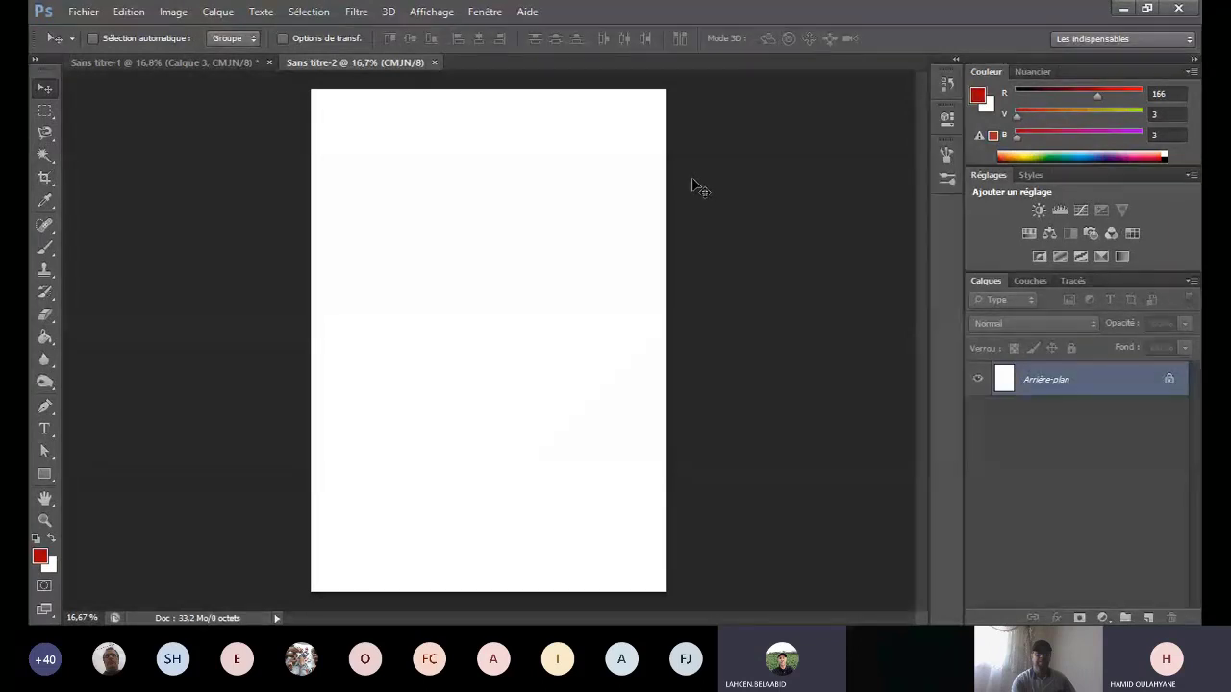
{"action": "left_click", "coordinate": [175, 12]}
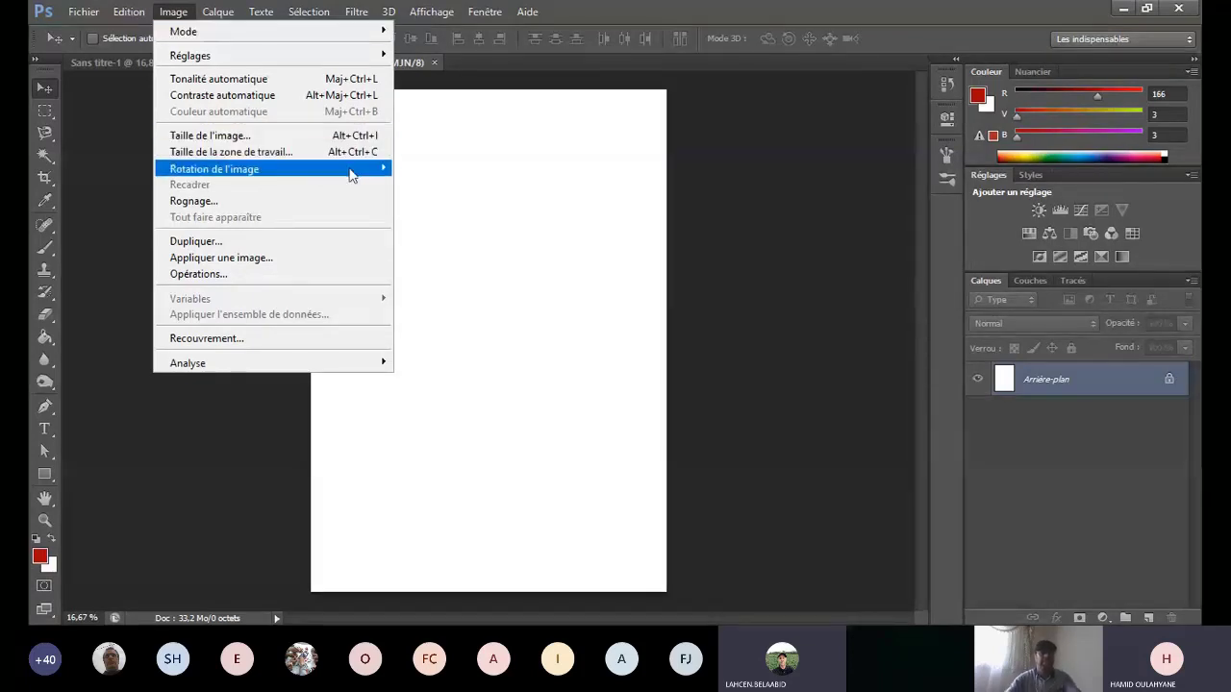
{"action": "mouse_move", "coordinate": [350, 174]}
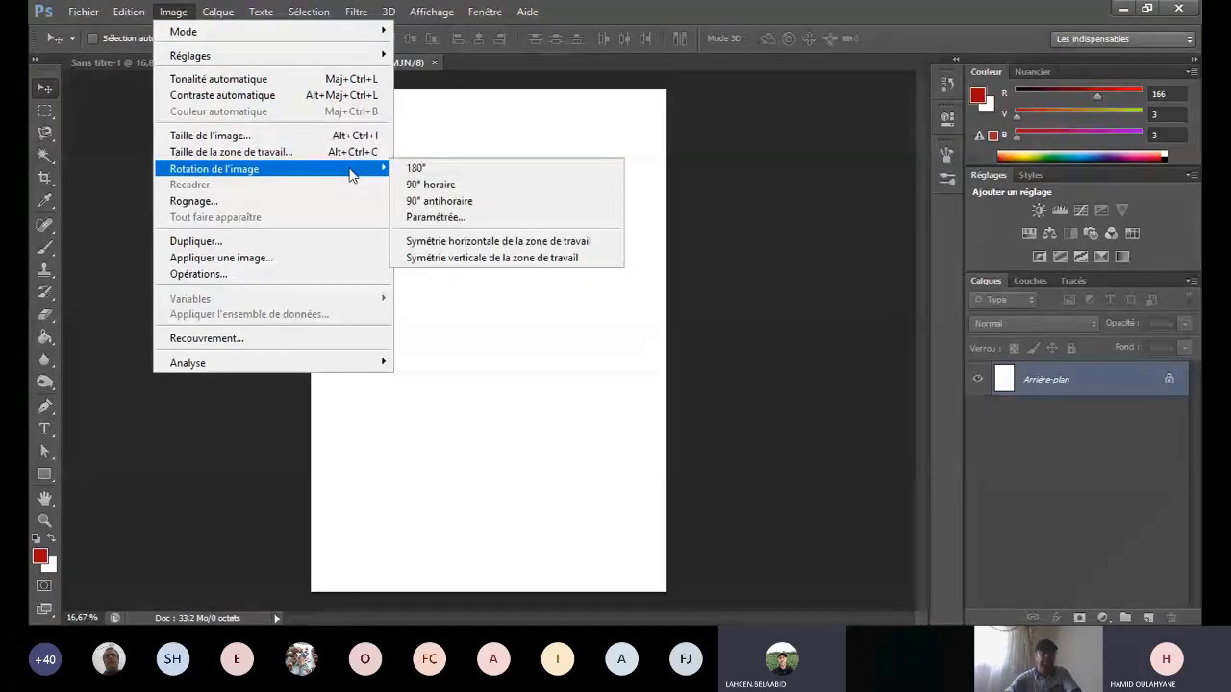
{"action": "left_click", "coordinate": [450, 185]}
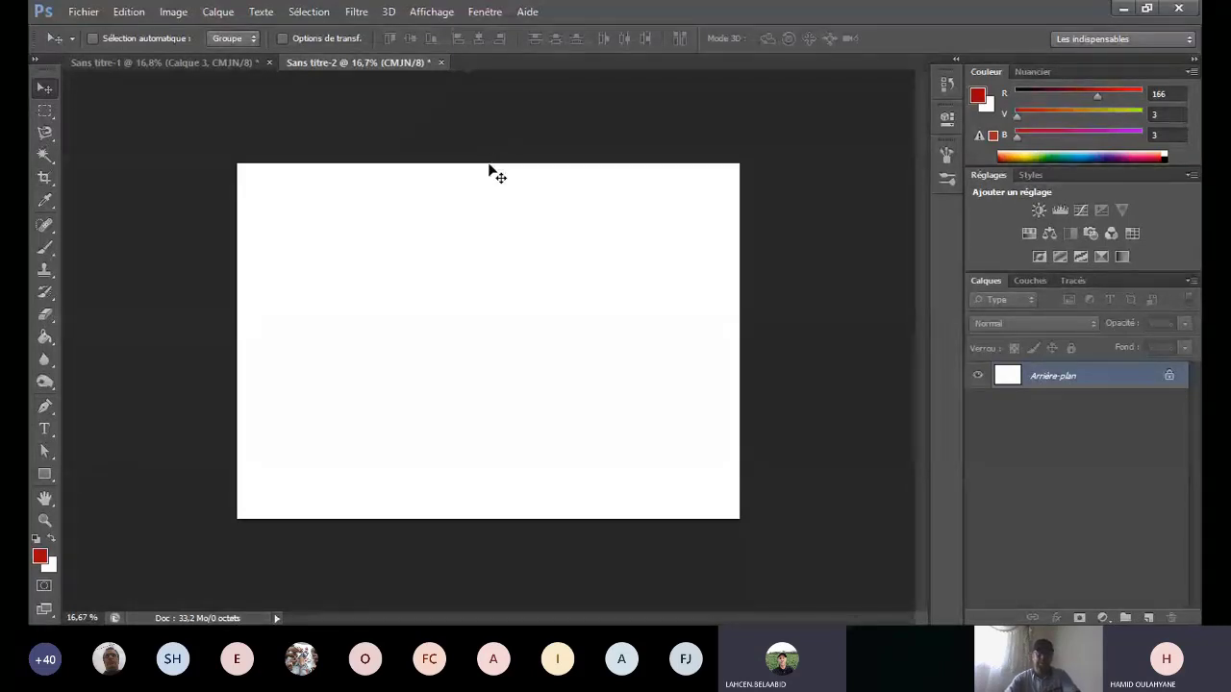
Step: Draw a red rectangle about 3994 × 402 px across the page's top edge, extending past both sides
{"action": "left_click", "coordinate": [45, 475]}
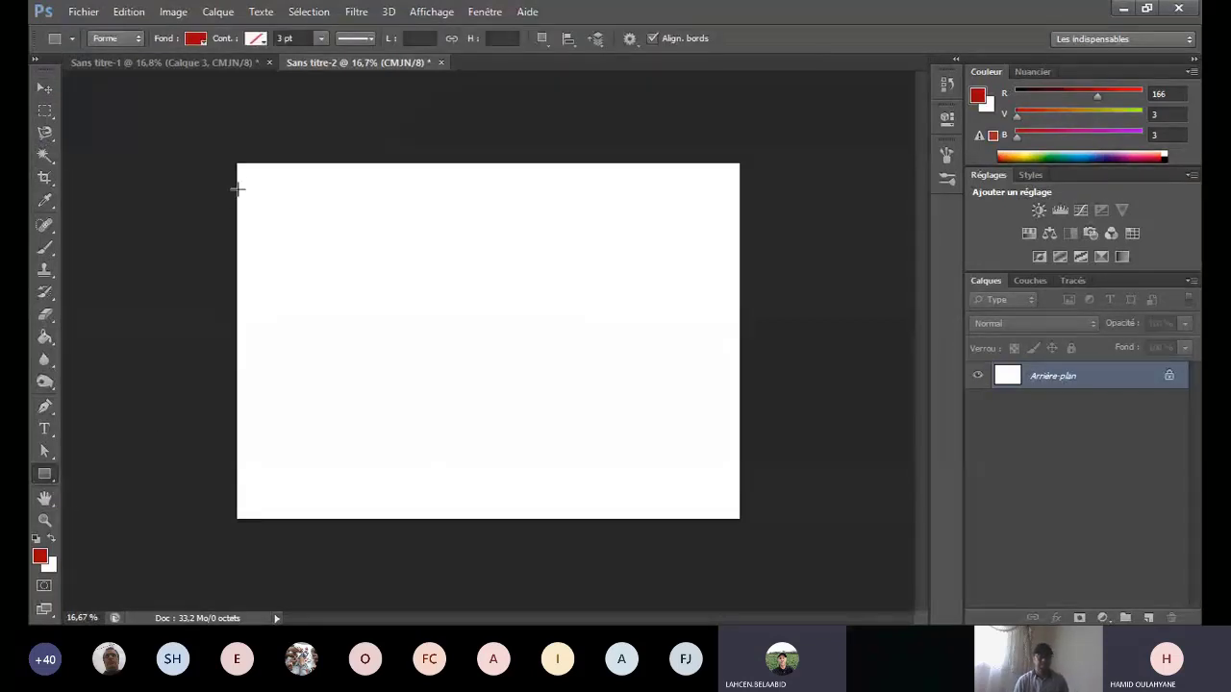
{"action": "mouse_move", "coordinate": [218, 139]}
{"action": "left_mouse_down"}
{"action": "mouse_move", "coordinate": [222, 193]}
{"action": "mouse_move", "coordinate": [311, 201]}
{"action": "left_mouse_up"}
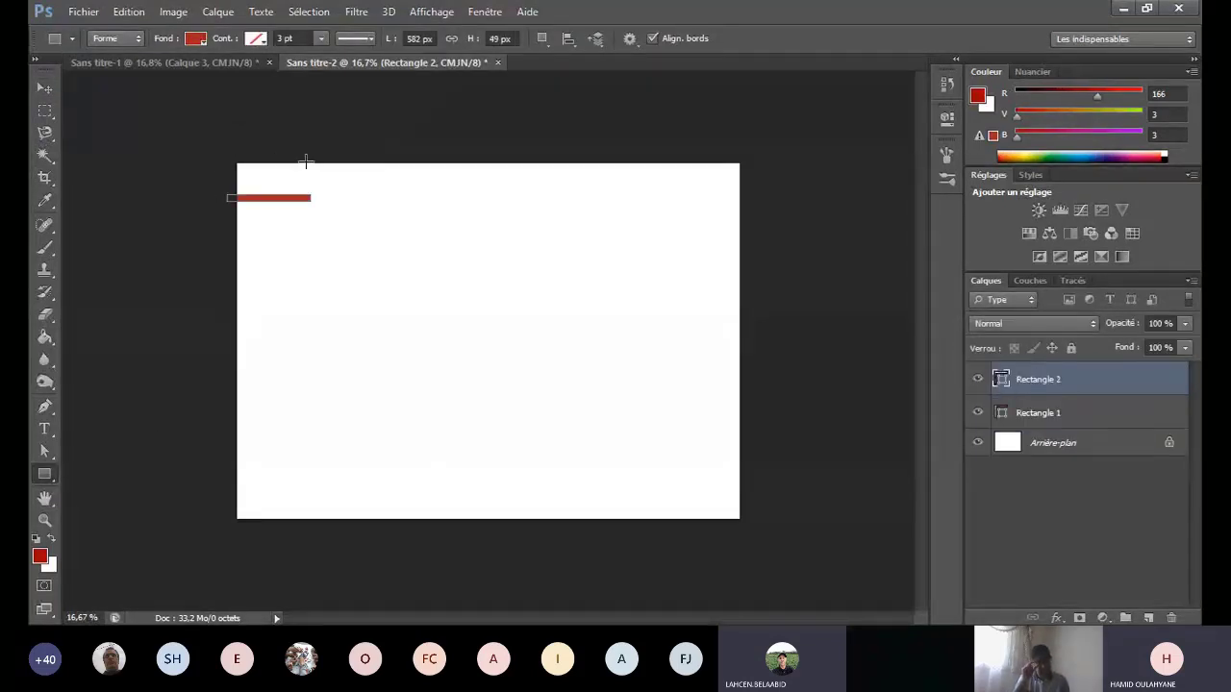
{"action": "key", "text": "ctrl+alt+z"}
{"action": "key", "text": "ctrl+alt+z"}
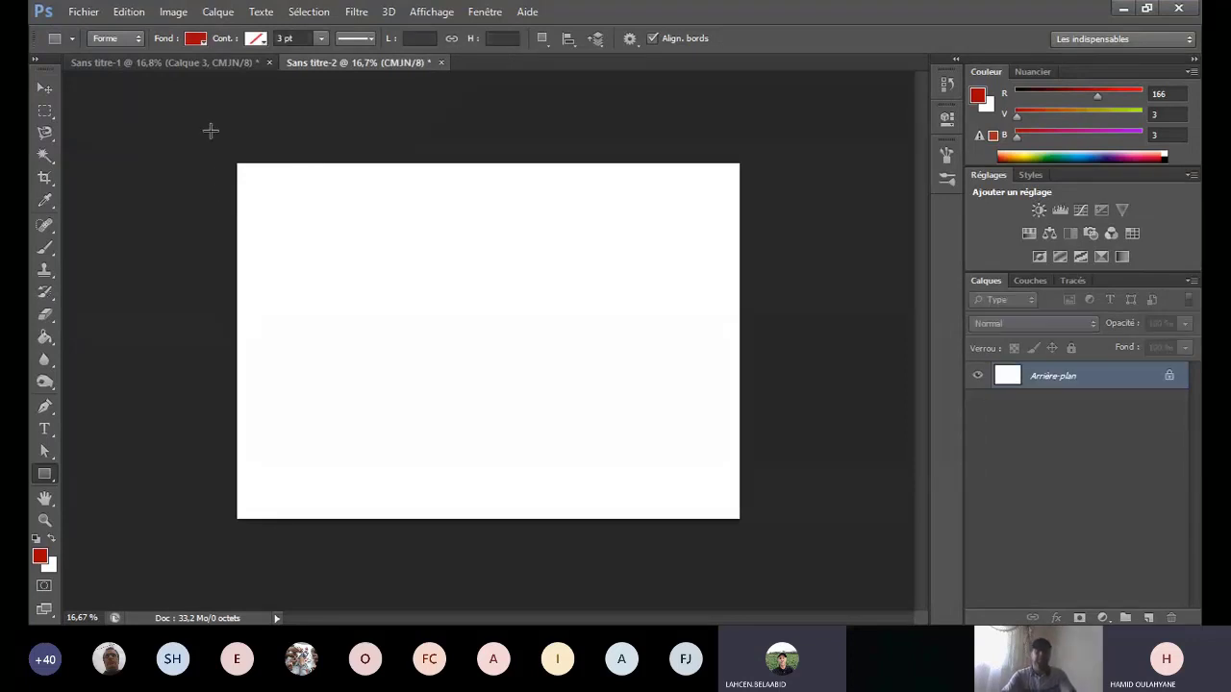
{"action": "left_click_drag", "start_coordinate": [199, 146], "coordinate": [771, 204]}
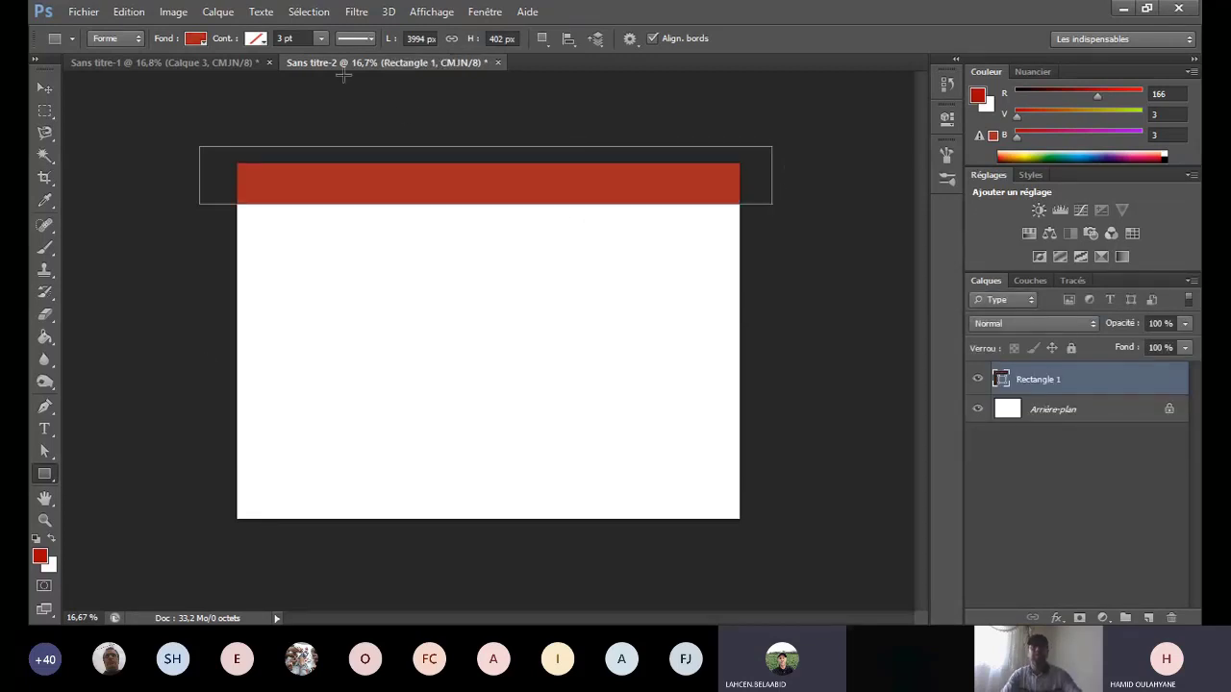
Step: Warp the red rectangle's lower edge into a wave that dips on the left and rises on the right
{"action": "left_click", "coordinate": [43, 88]}
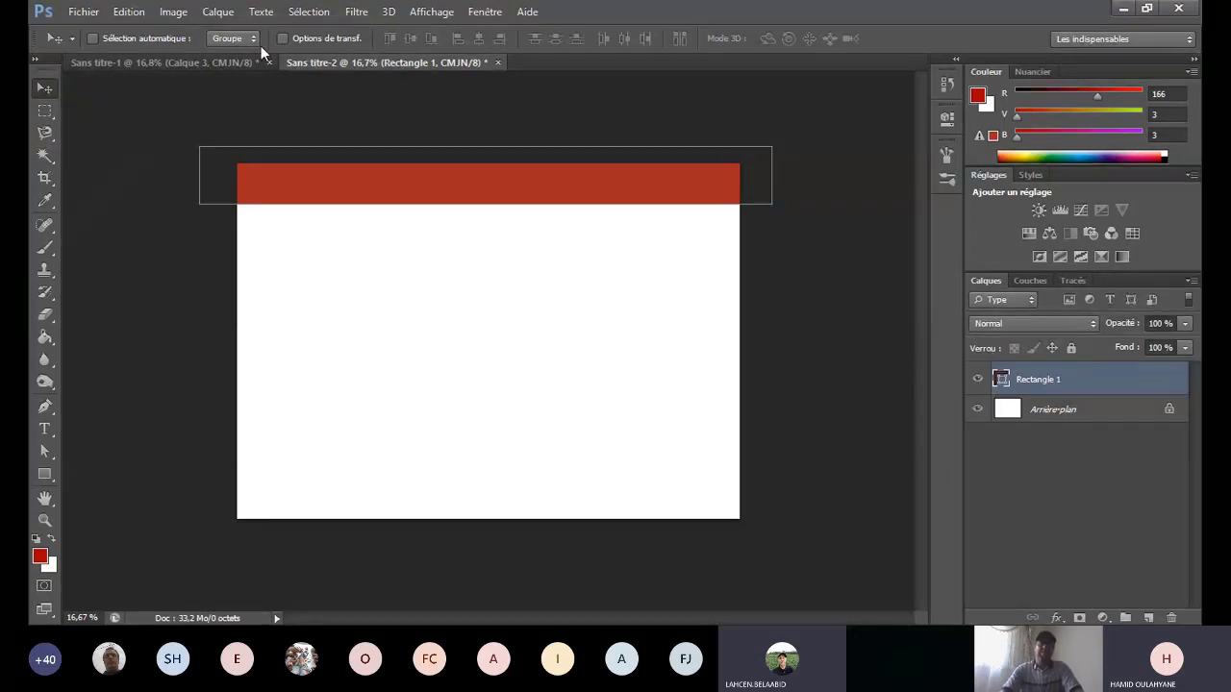
{"action": "left_click", "coordinate": [313, 38]}
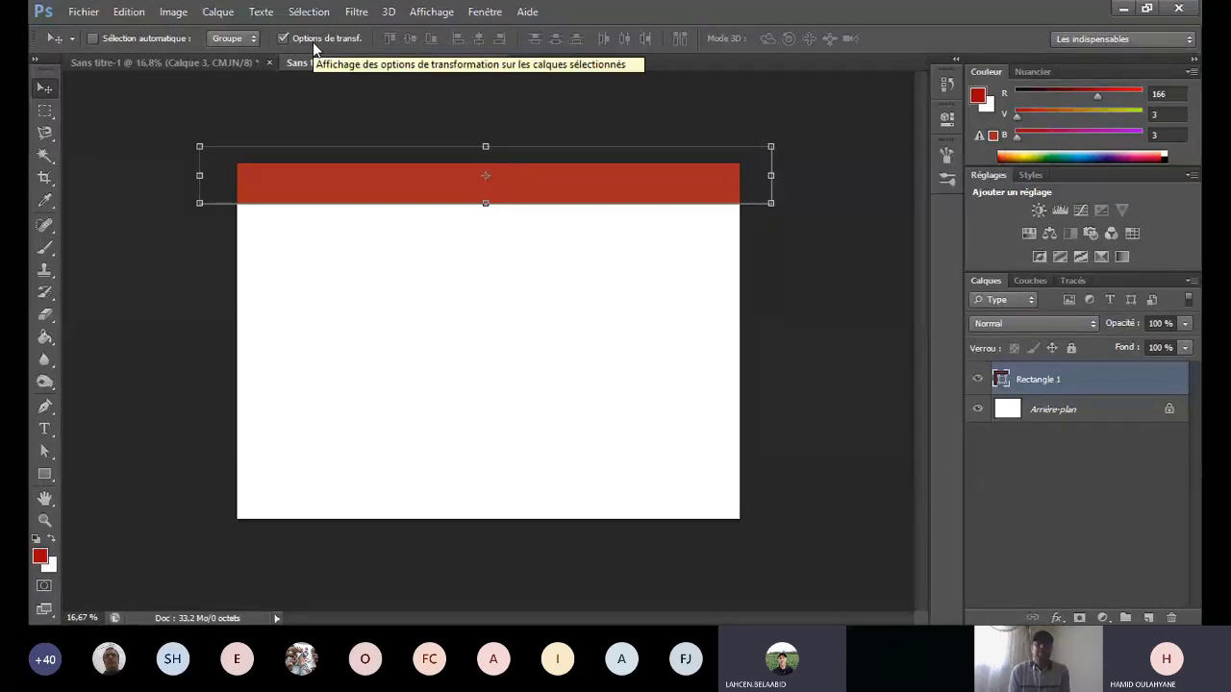
{"action": "left_click", "coordinate": [784, 215]}
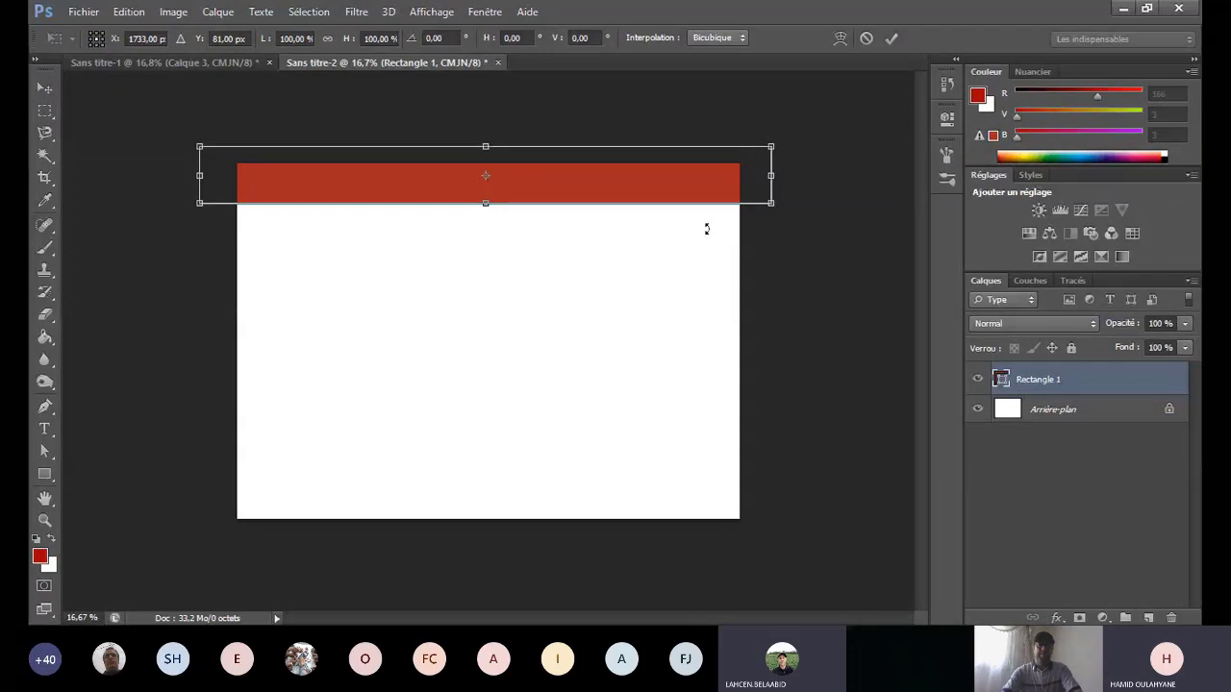
{"action": "right_click", "coordinate": [707, 229]}
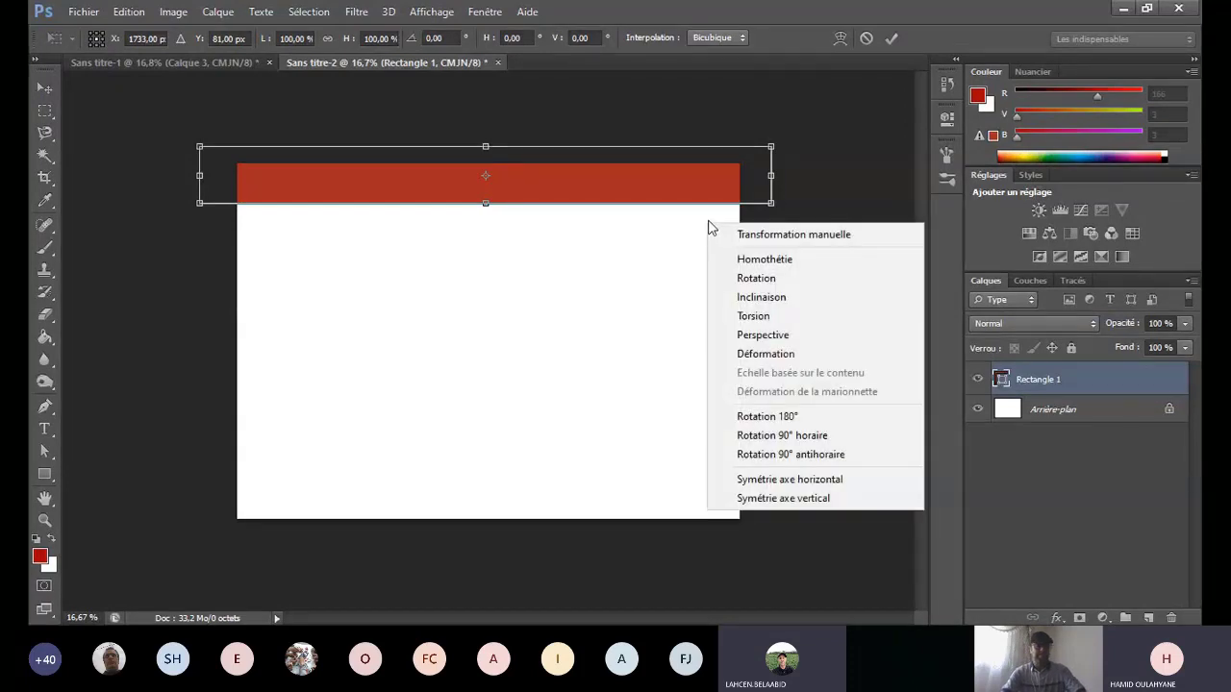
{"action": "left_click", "coordinate": [779, 355]}
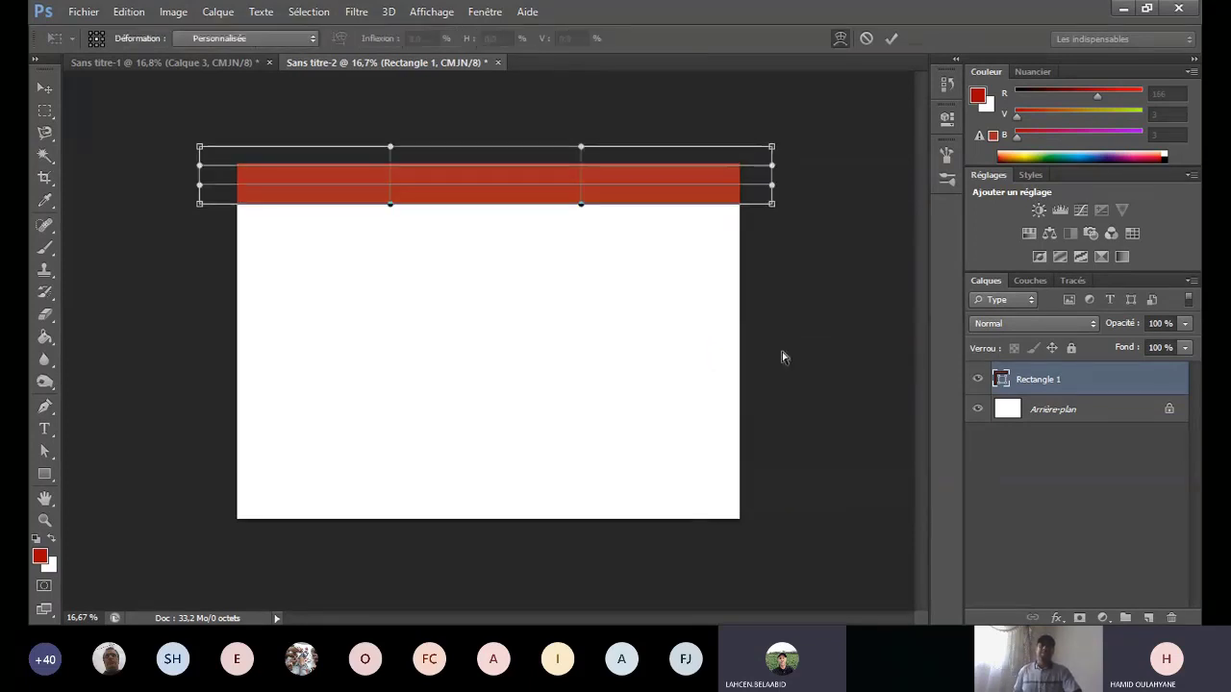
{"action": "left_click_drag", "start_coordinate": [582, 206], "coordinate": [570, 173]}
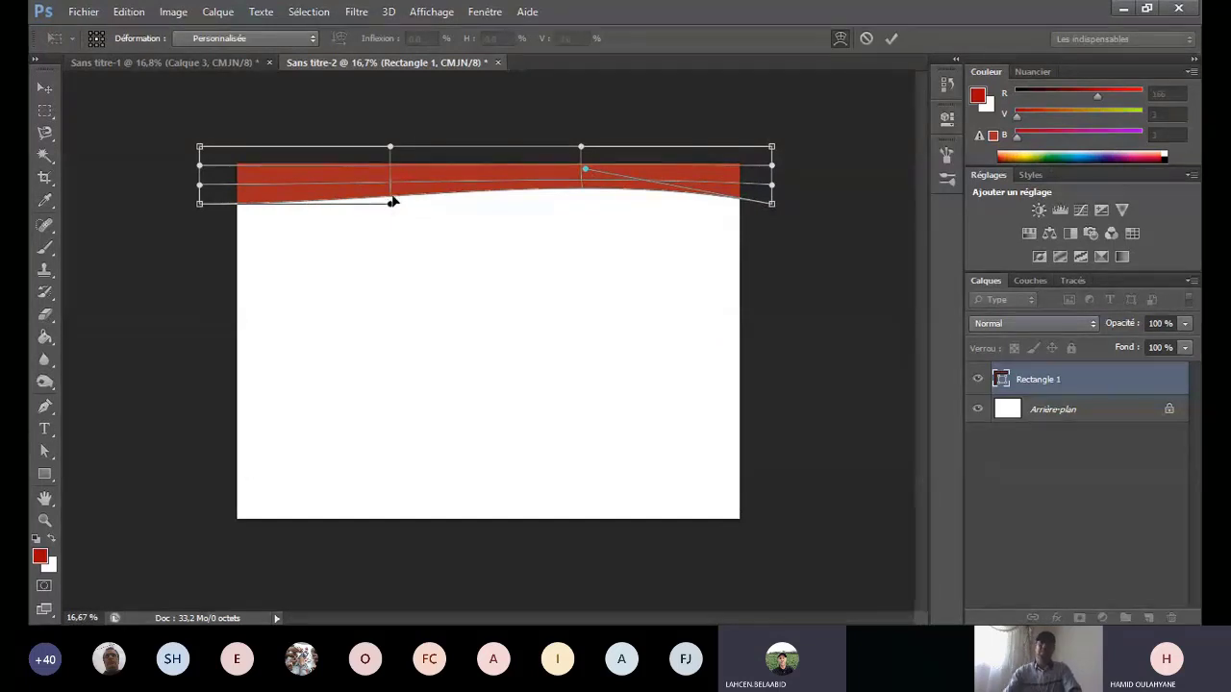
{"action": "left_click_drag", "start_coordinate": [391, 204], "coordinate": [390, 250]}
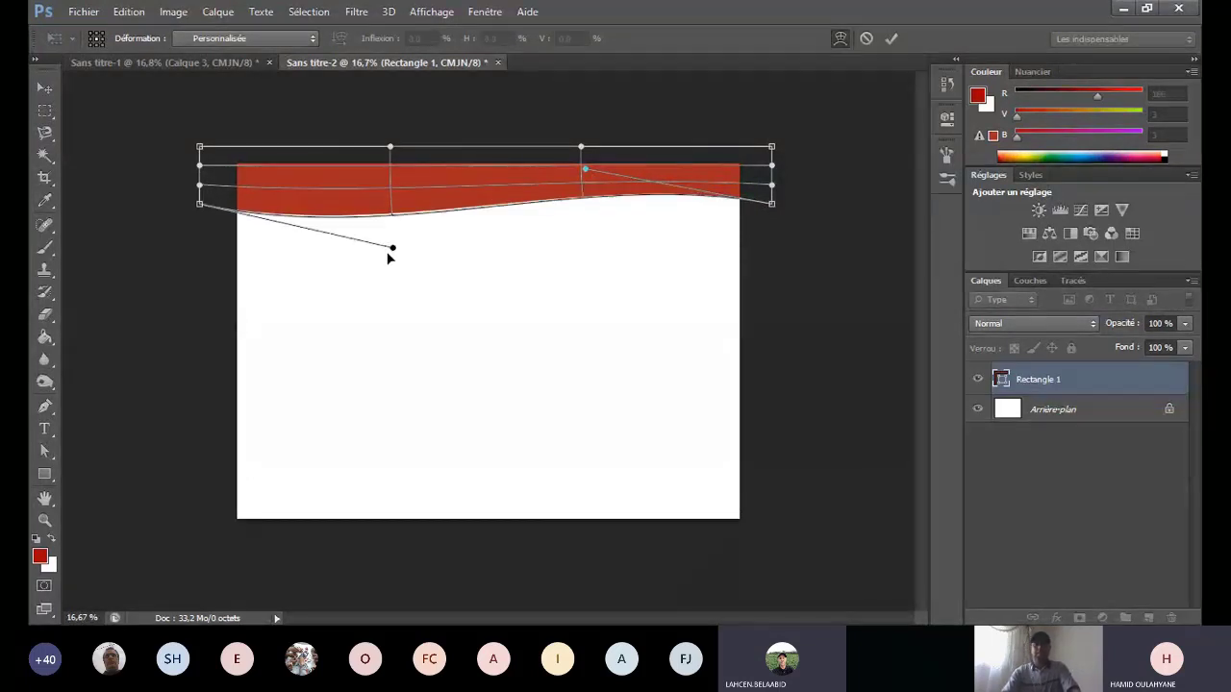
{"action": "left_click_drag", "start_coordinate": [394, 207], "coordinate": [414, 229]}
{"action": "left_click_drag", "start_coordinate": [431, 229], "coordinate": [352, 234]}
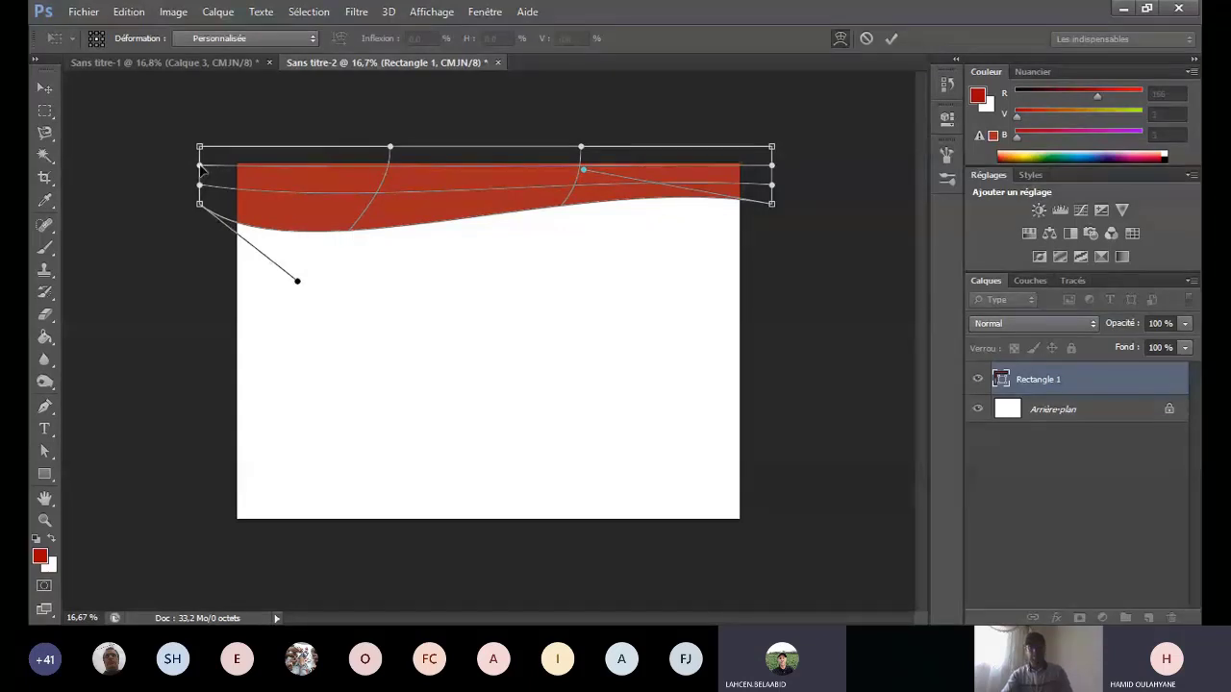
Step: Reshape the warp's left side and right corners, apply the warp, and turn off the transform controls
{"action": "left_click_drag", "start_coordinate": [200, 165], "coordinate": [234, 205]}
{"action": "left_click_drag", "start_coordinate": [733, 206], "coordinate": [774, 103]}
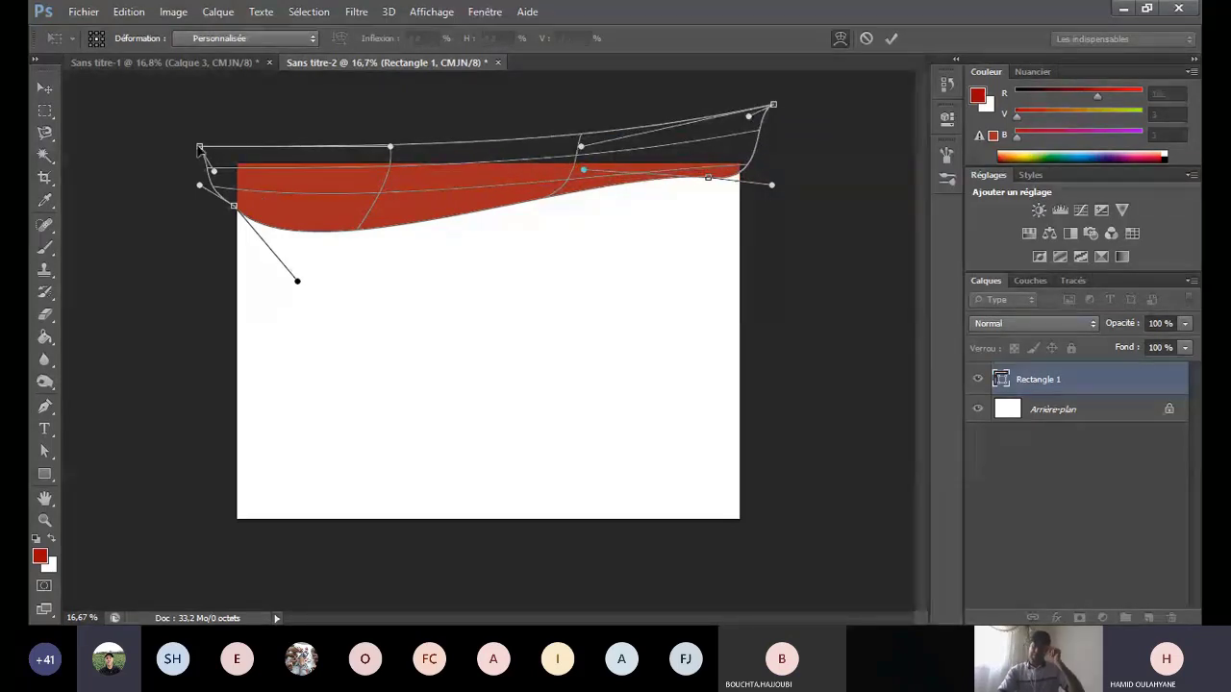
{"action": "left_click_drag", "start_coordinate": [199, 146], "coordinate": [212, 110]}
{"action": "left_click_drag", "start_coordinate": [233, 207], "coordinate": [229, 180]}
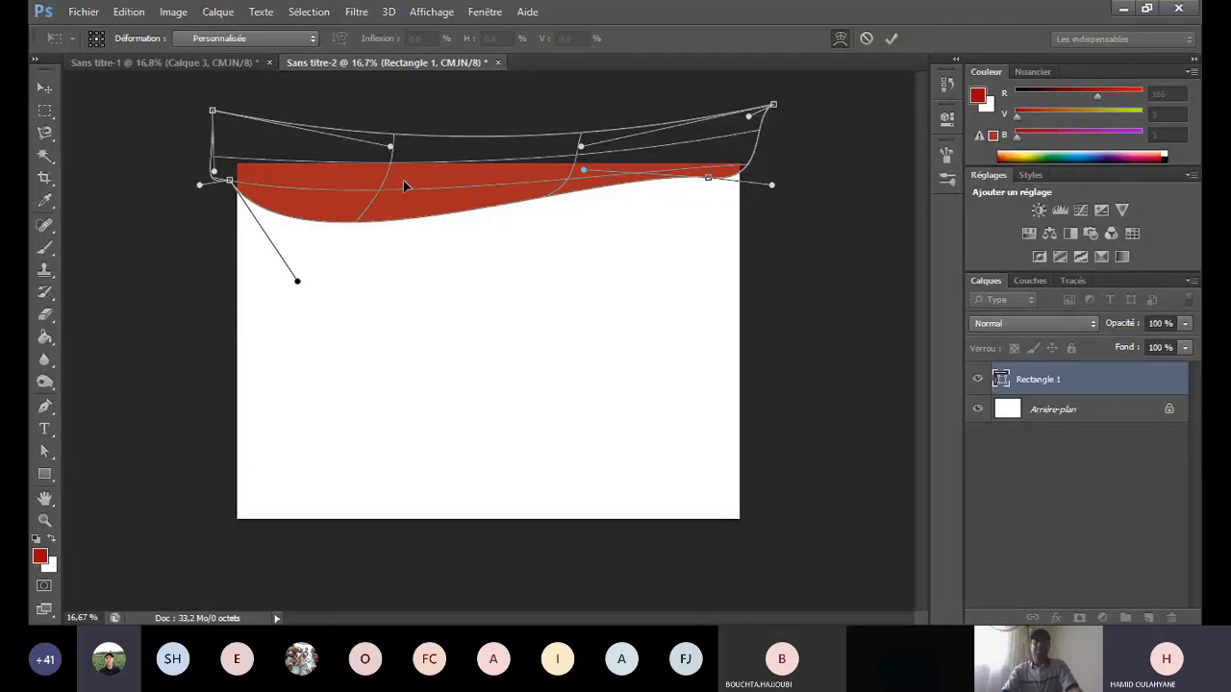
{"action": "key", "text": "Return"}
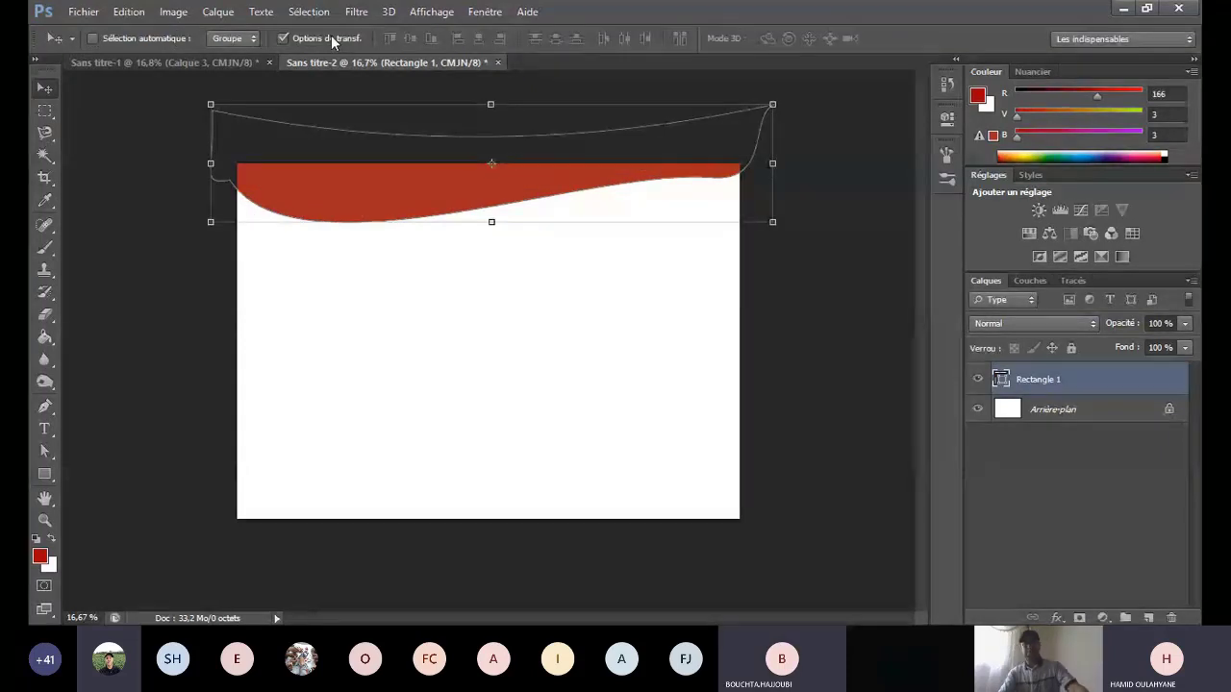
{"action": "left_click", "coordinate": [332, 38]}
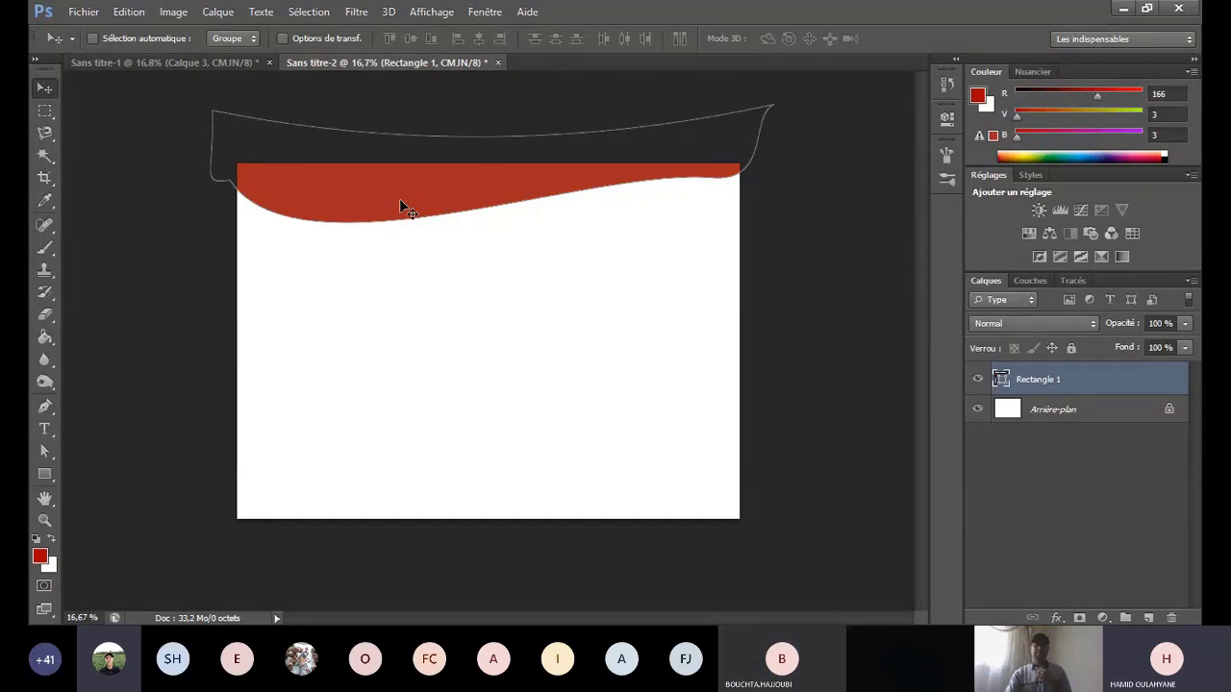
Step: Duplicate the red wave layer, shift the copy slightly down, and place its layer beneath the original
{"action": "right_click", "coordinate": [1113, 381]}
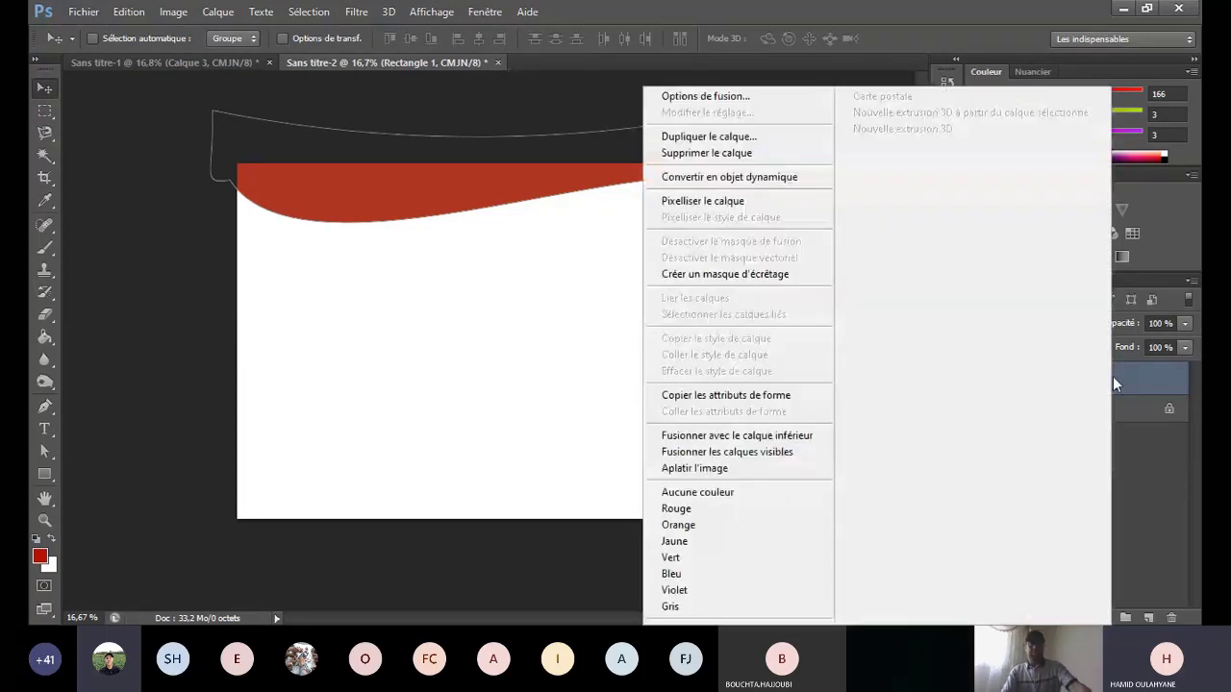
{"action": "left_click", "coordinate": [734, 137]}
{"action": "left_click", "coordinate": [1000, 285]}
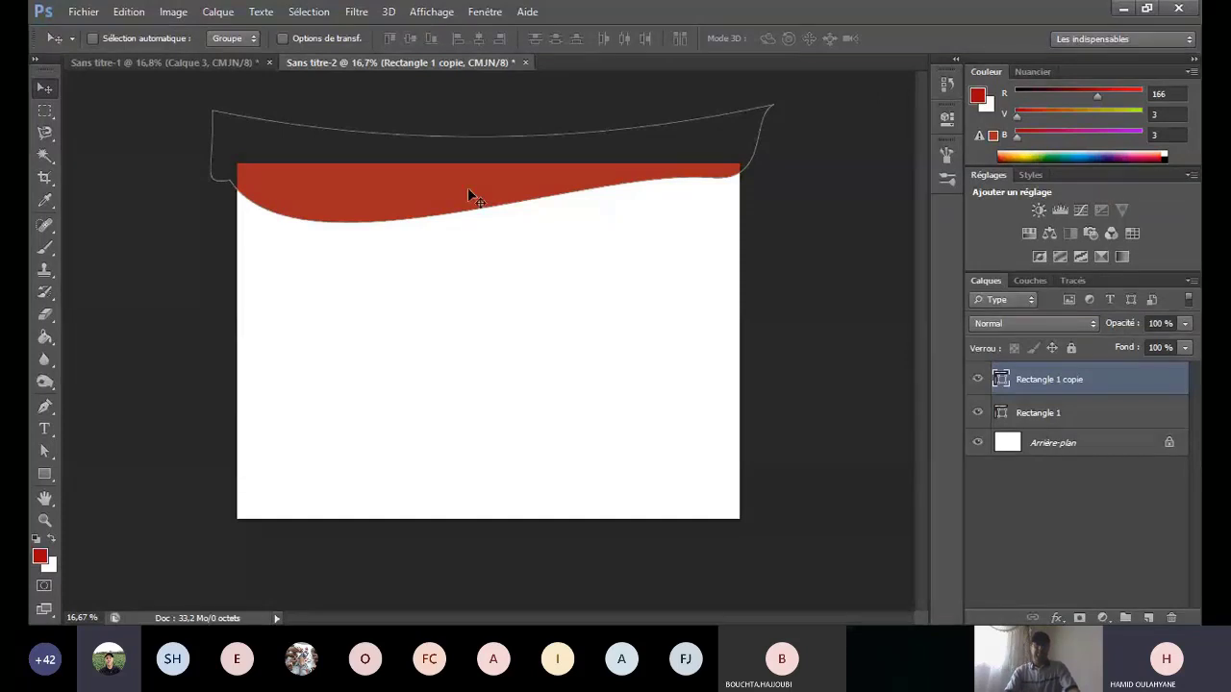
{"action": "left_click_drag", "start_coordinate": [469, 195], "coordinate": [471, 205]}
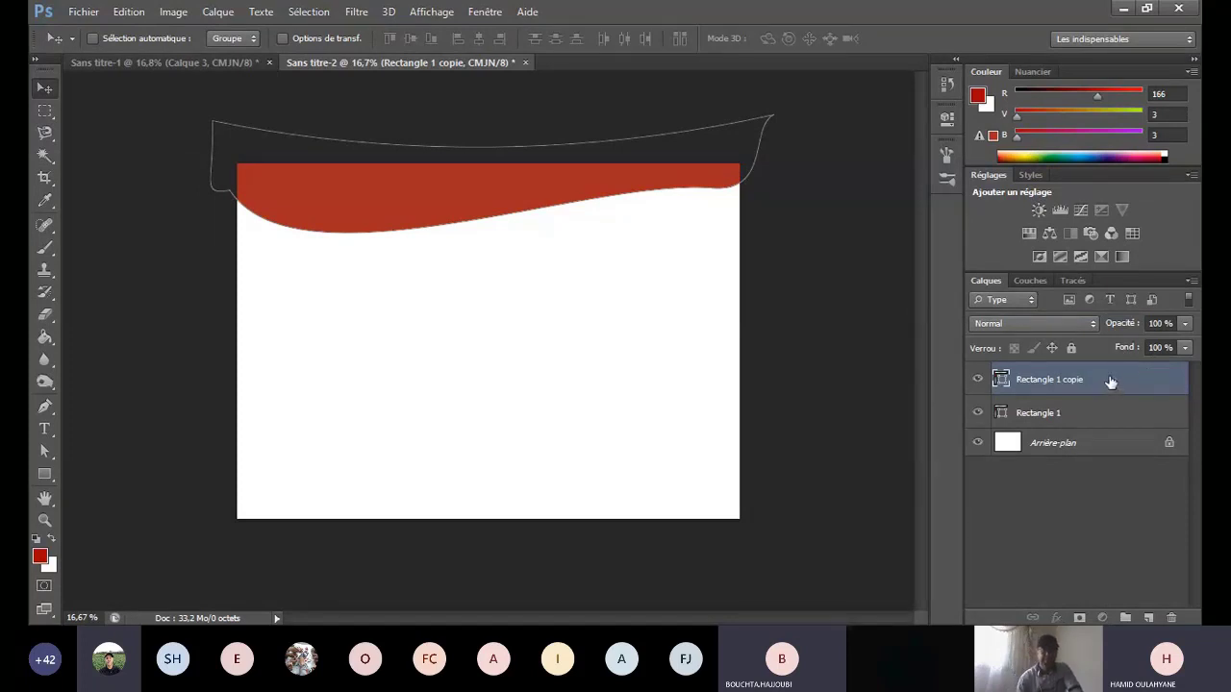
{"action": "left_click_drag", "start_coordinate": [1111, 382], "coordinate": [1117, 420]}
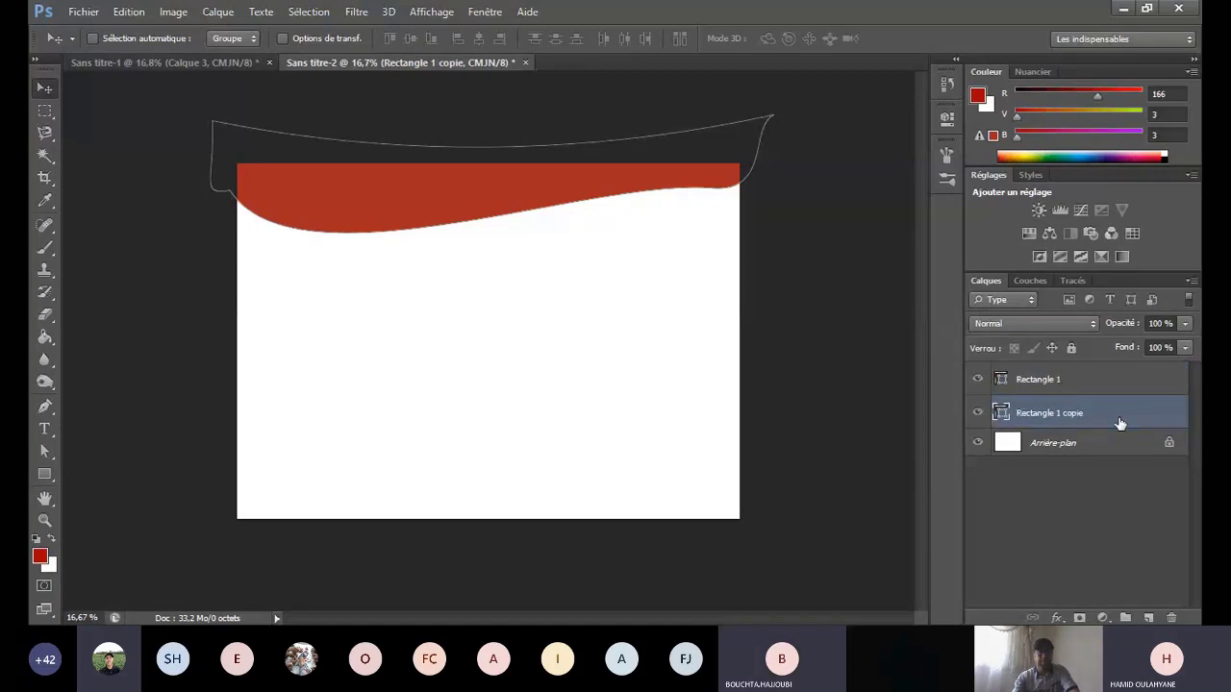
Step: Try to apply a black-to-red (ba0202) gradient to the wave copy with the Gradient tool
{"action": "left_click", "coordinate": [45, 337]}
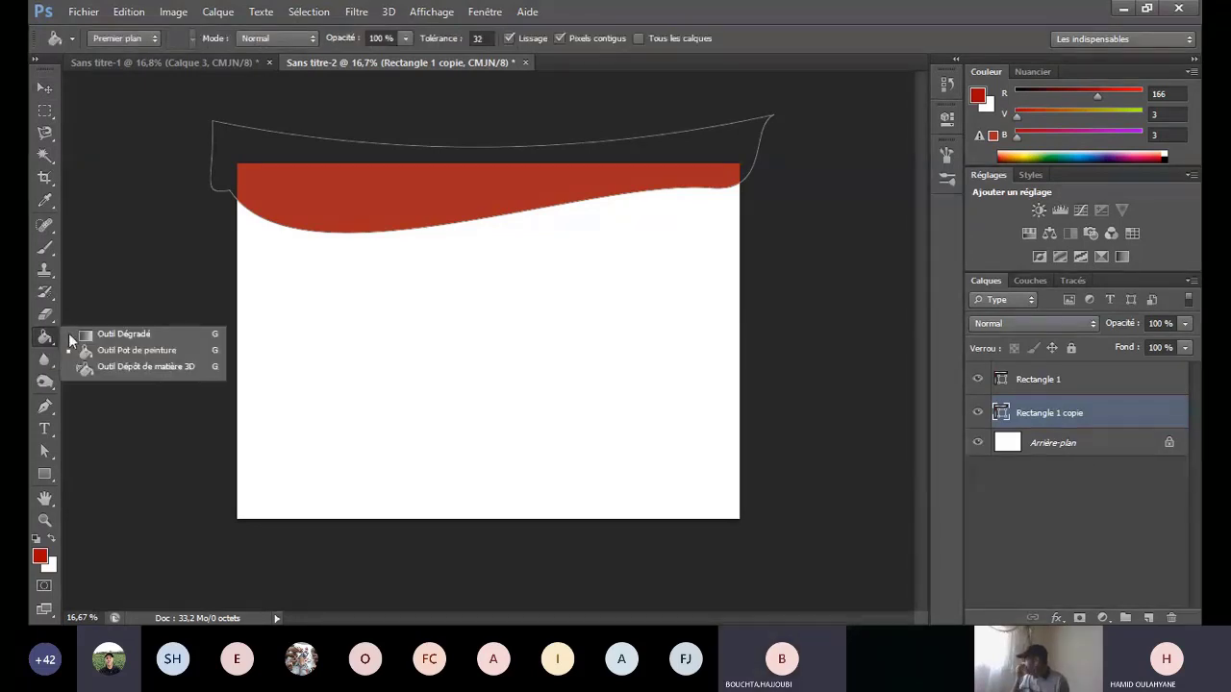
{"action": "left_click", "coordinate": [137, 334]}
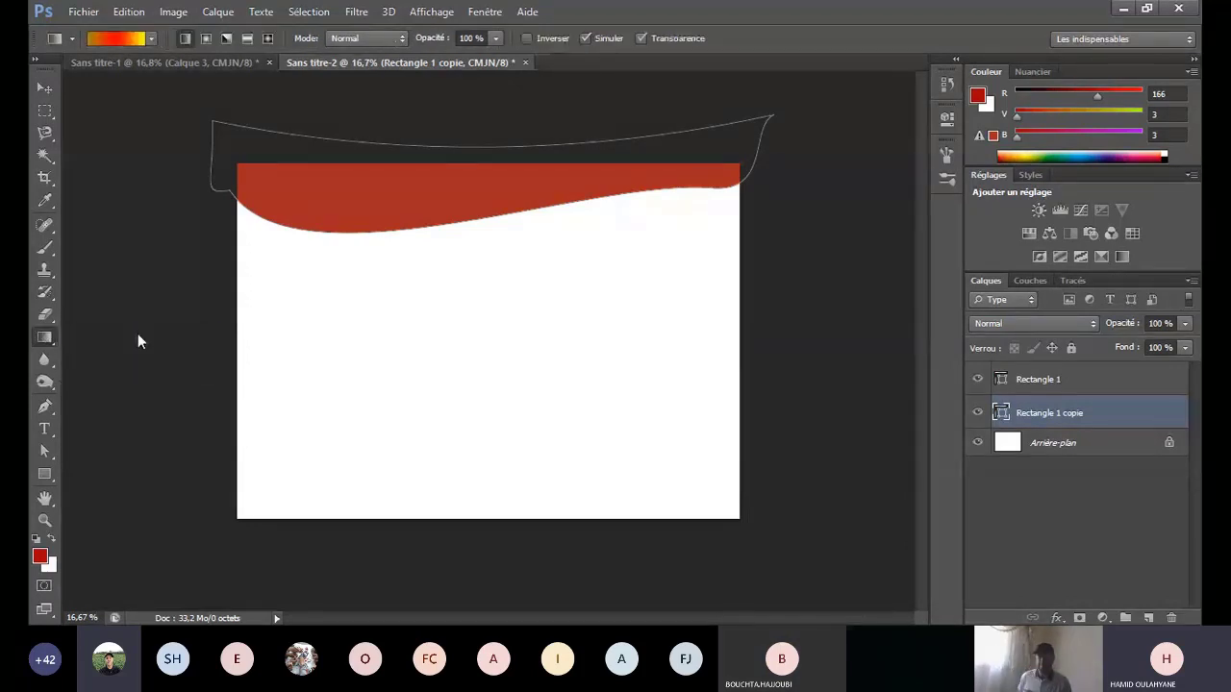
{"action": "left_click", "coordinate": [124, 38]}
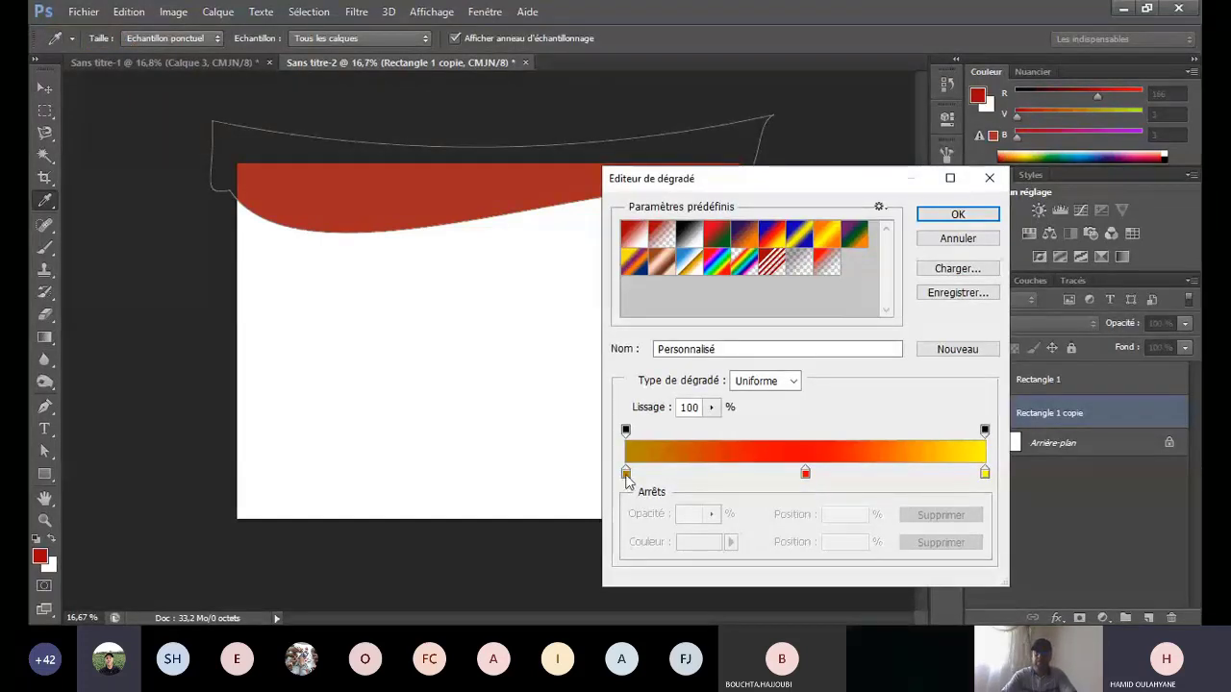
{"action": "left_click", "coordinate": [634, 234]}
{"action": "left_click", "coordinate": [688, 234]}
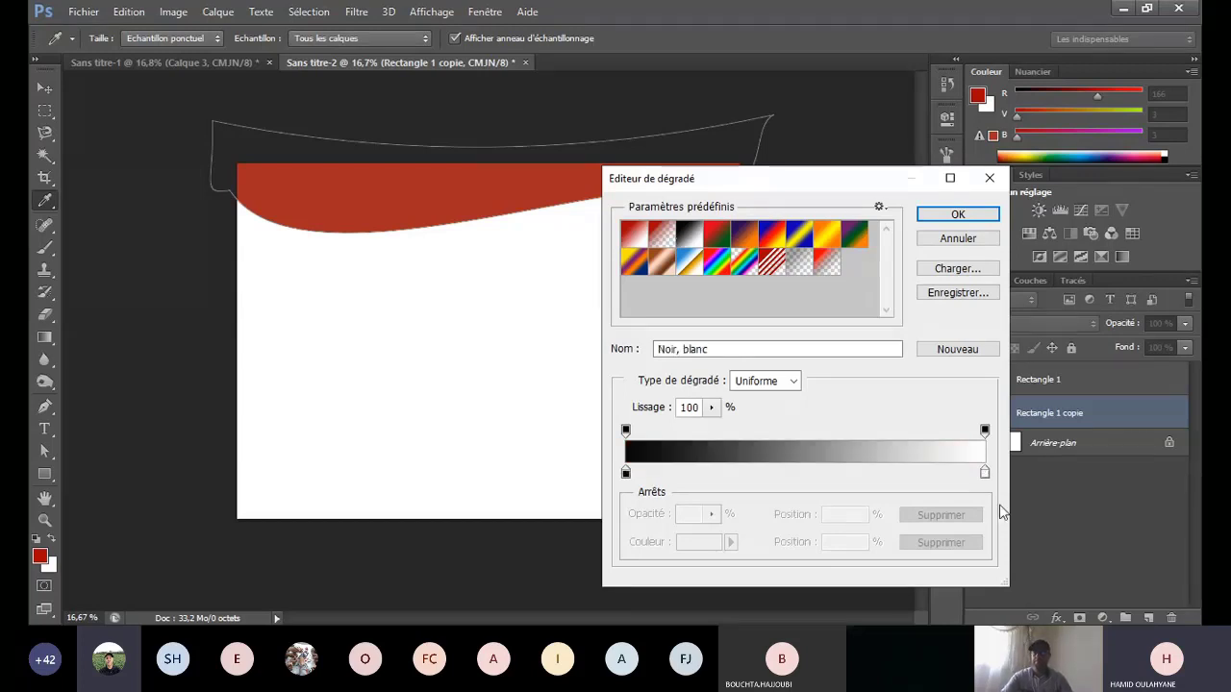
{"action": "double_click", "coordinate": [985, 472]}
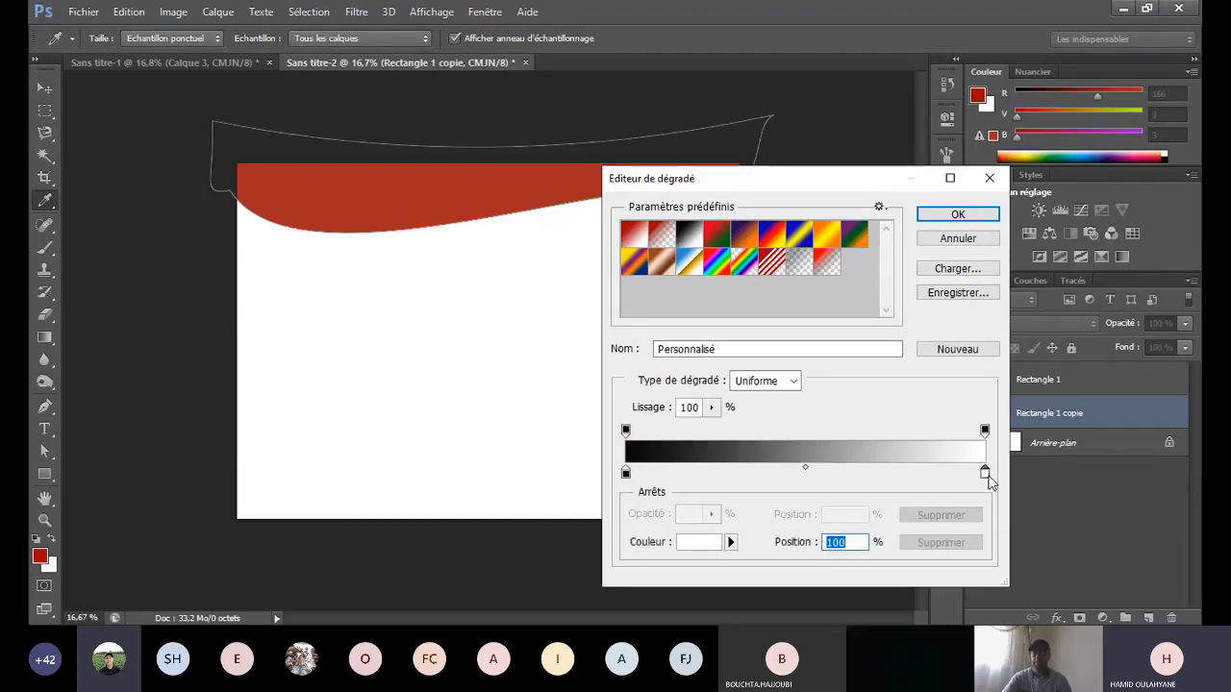
{"action": "left_click", "coordinate": [599, 412]}
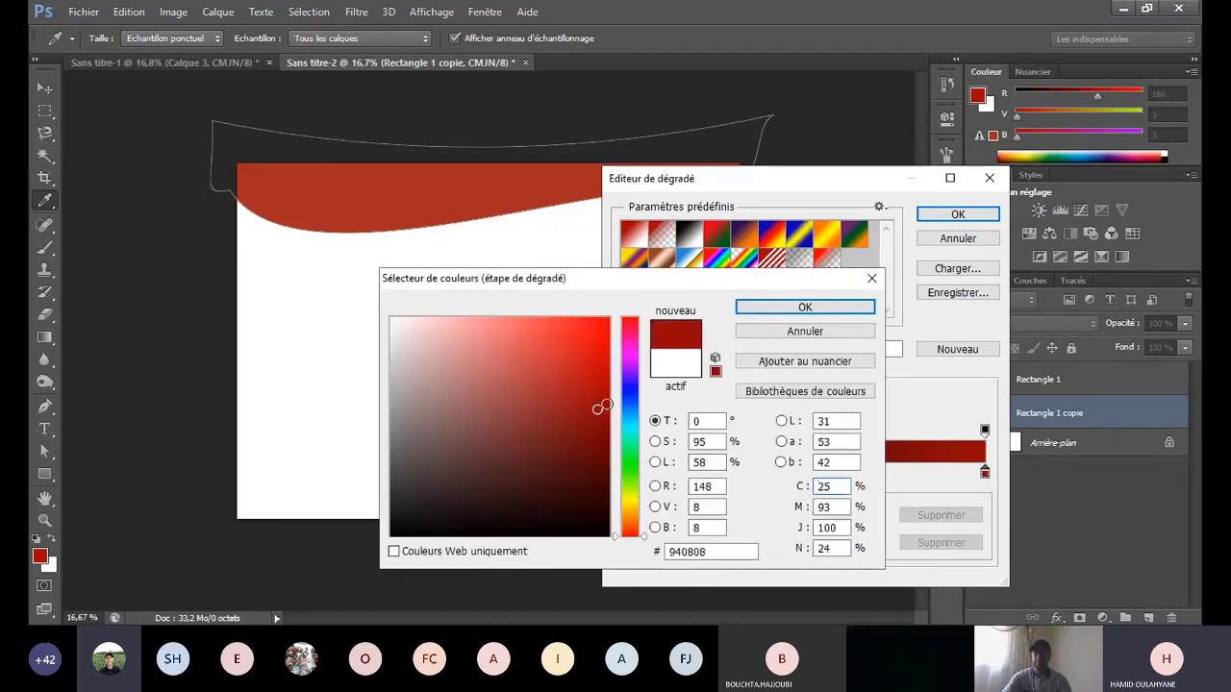
{"action": "left_click", "coordinate": [606, 377]}
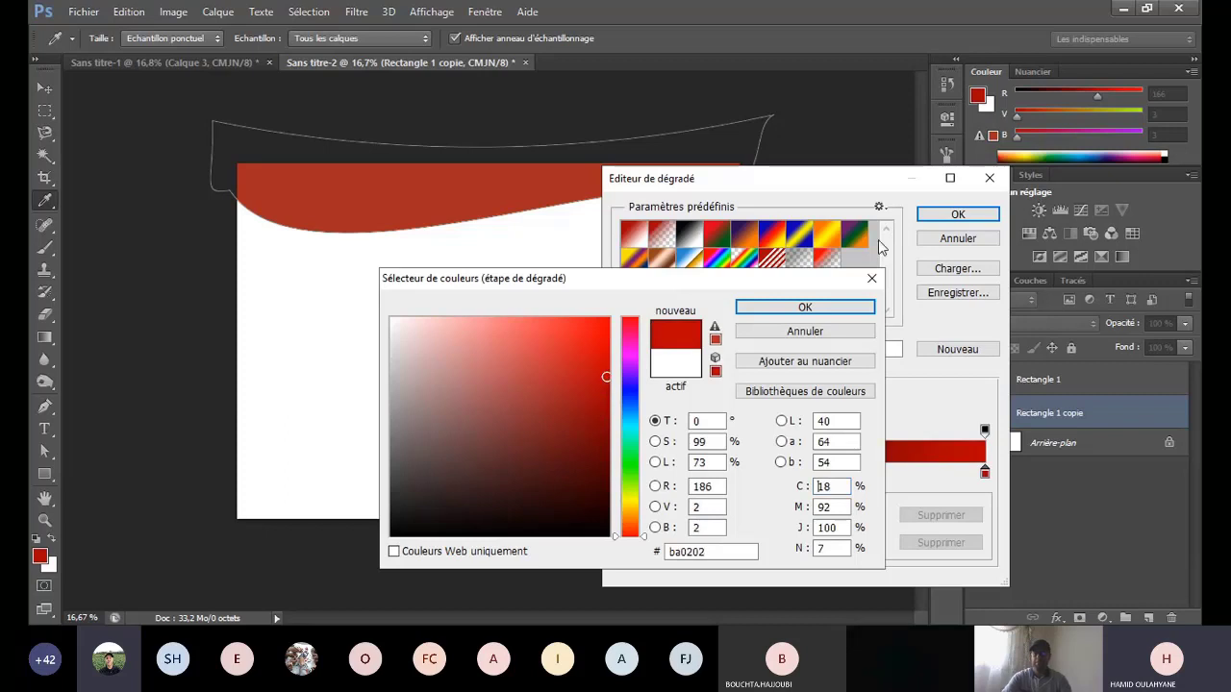
{"action": "left_click", "coordinate": [871, 277]}
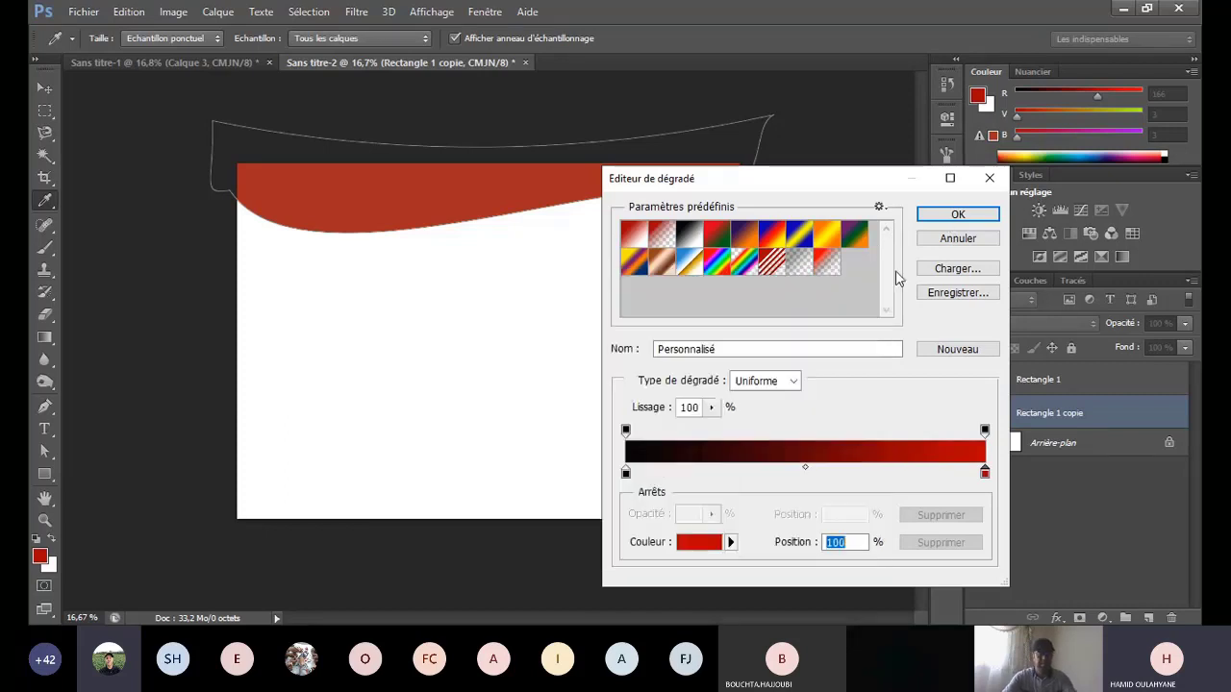
{"action": "left_click", "coordinate": [941, 218]}
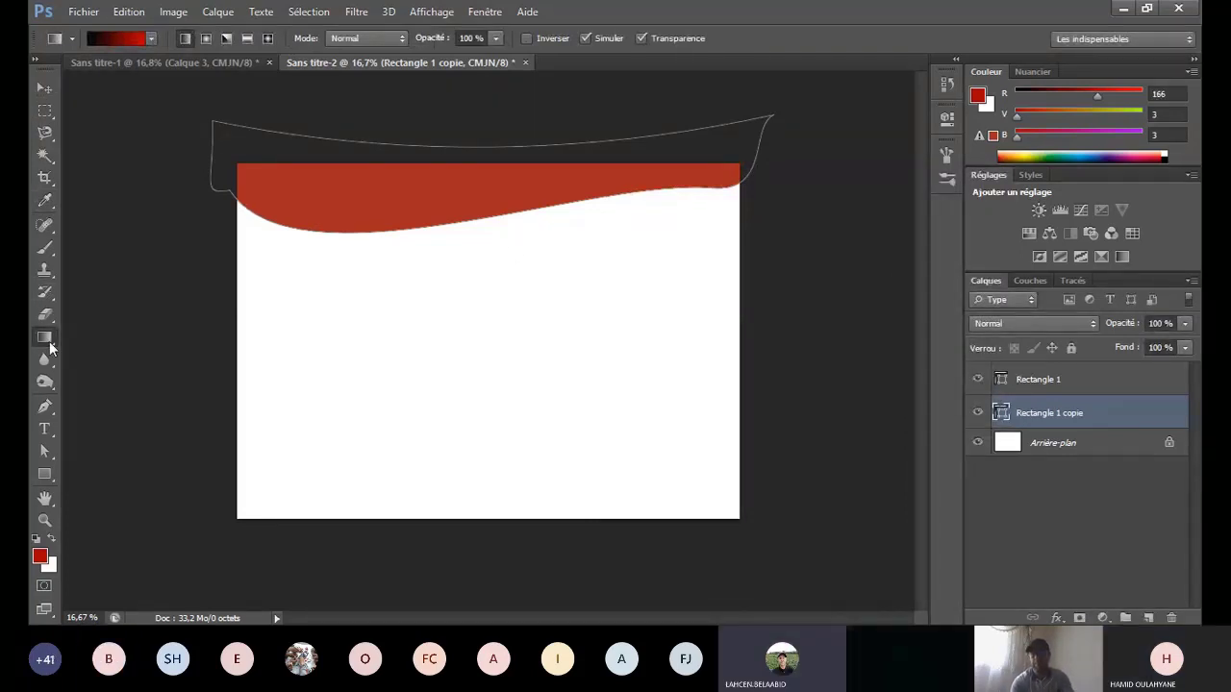
{"action": "left_click", "coordinate": [302, 206]}
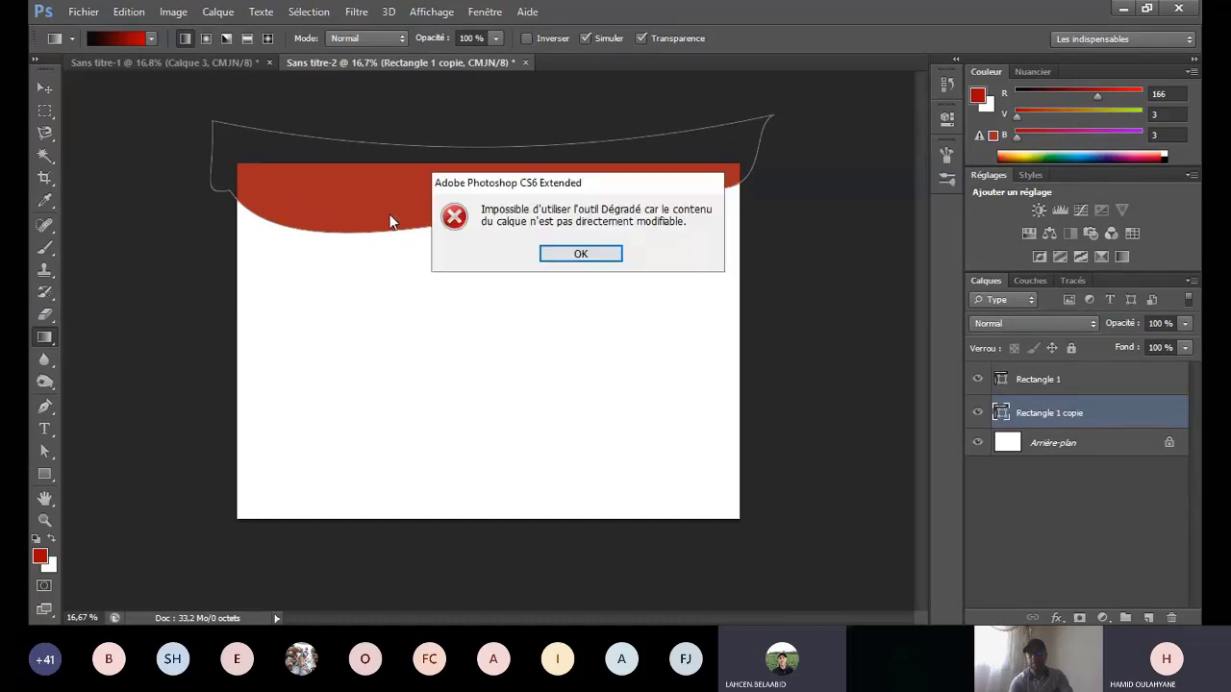
{"action": "left_click", "coordinate": [600, 256]}
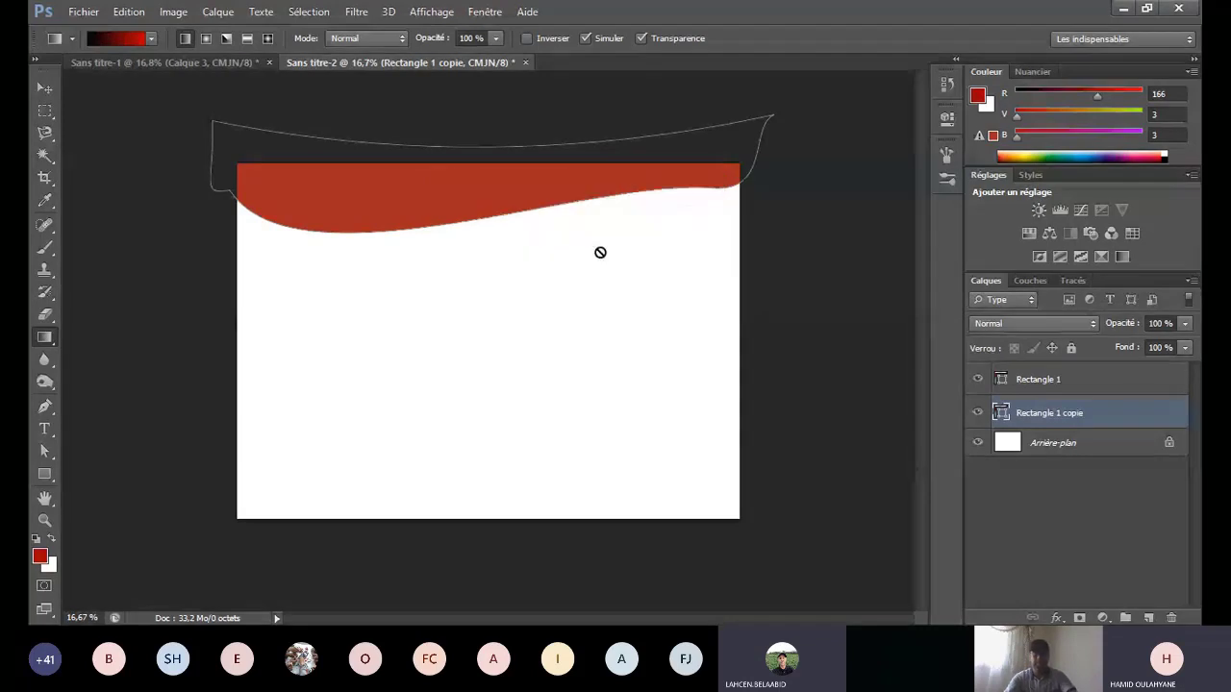
Step: Fill the wave copy's shape with a linear black-to-bright-red gradient at 90°
{"action": "left_click", "coordinate": [44, 474]}
{"action": "left_click", "coordinate": [196, 39]}
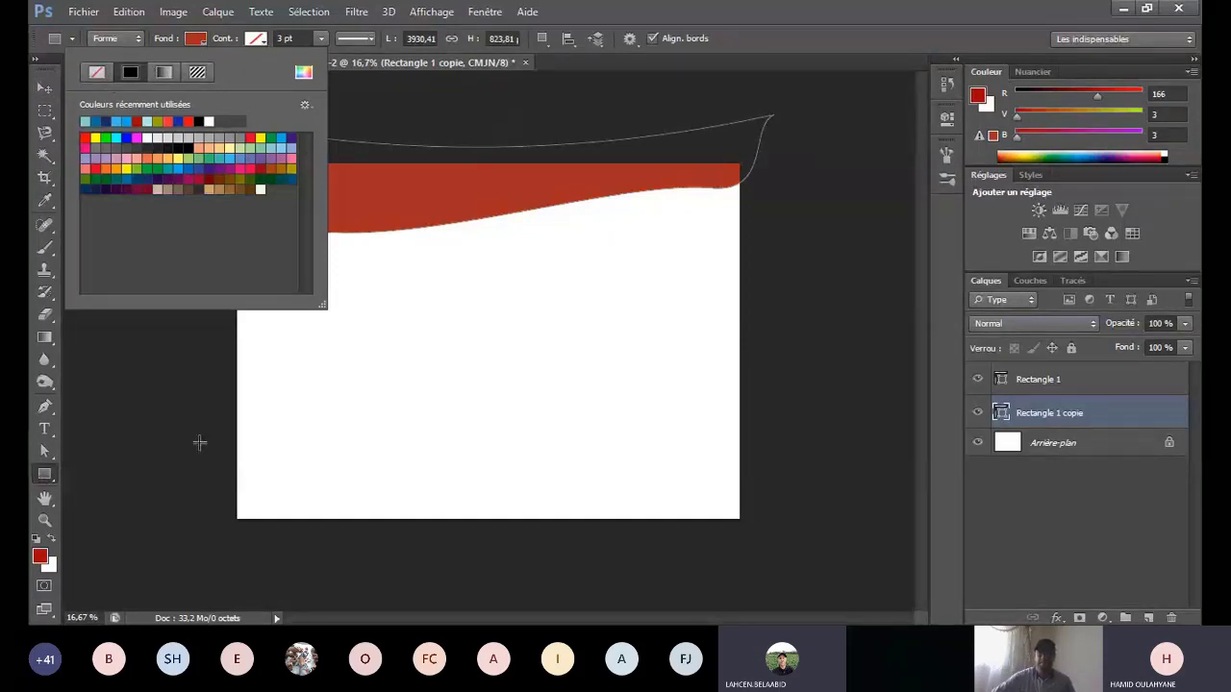
{"action": "left_click", "coordinate": [164, 72]}
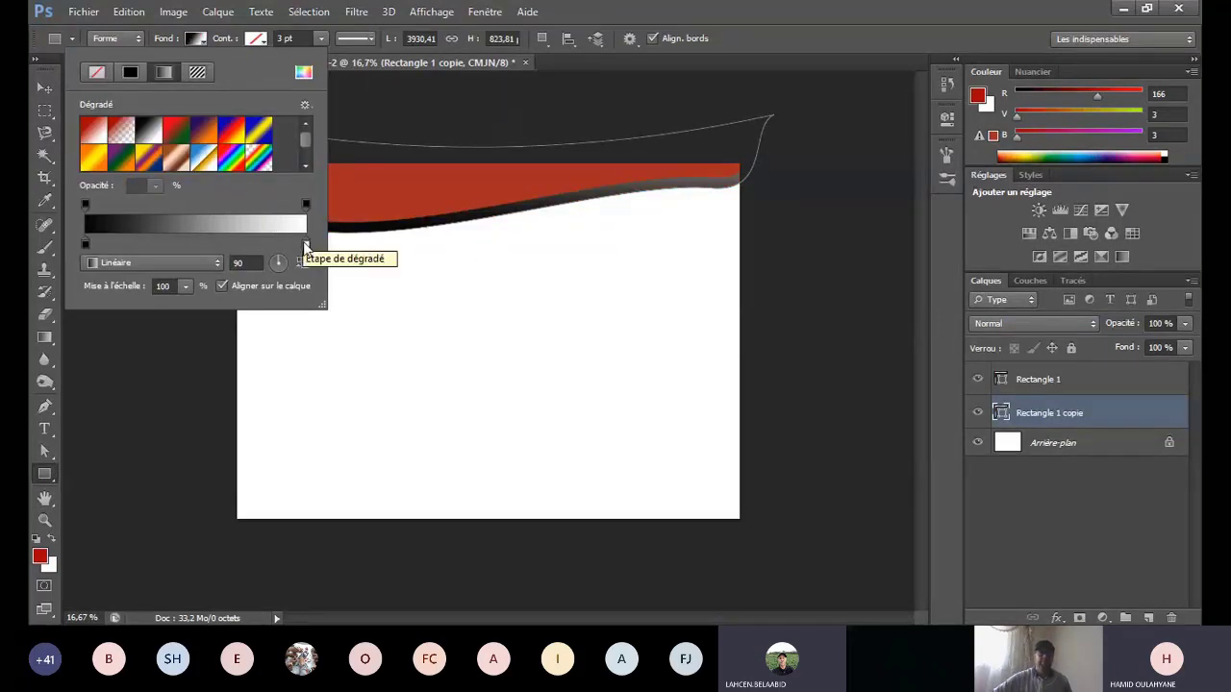
{"action": "left_click", "coordinate": [306, 245]}
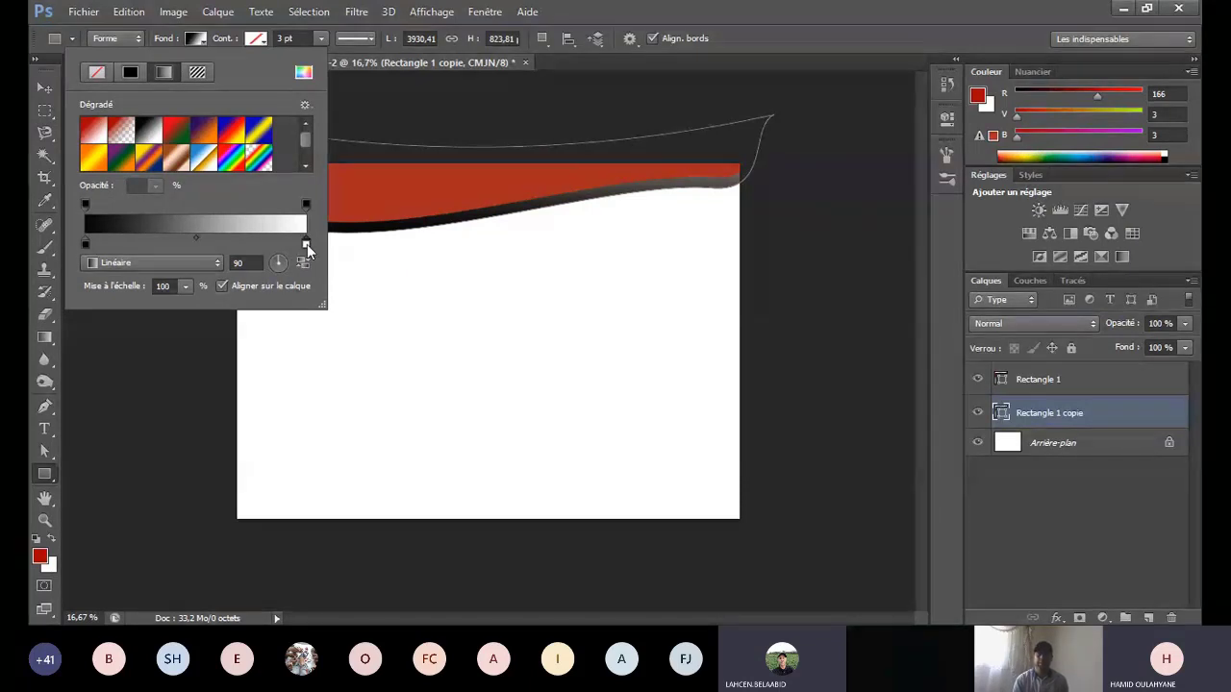
{"action": "double_click", "coordinate": [305, 245]}
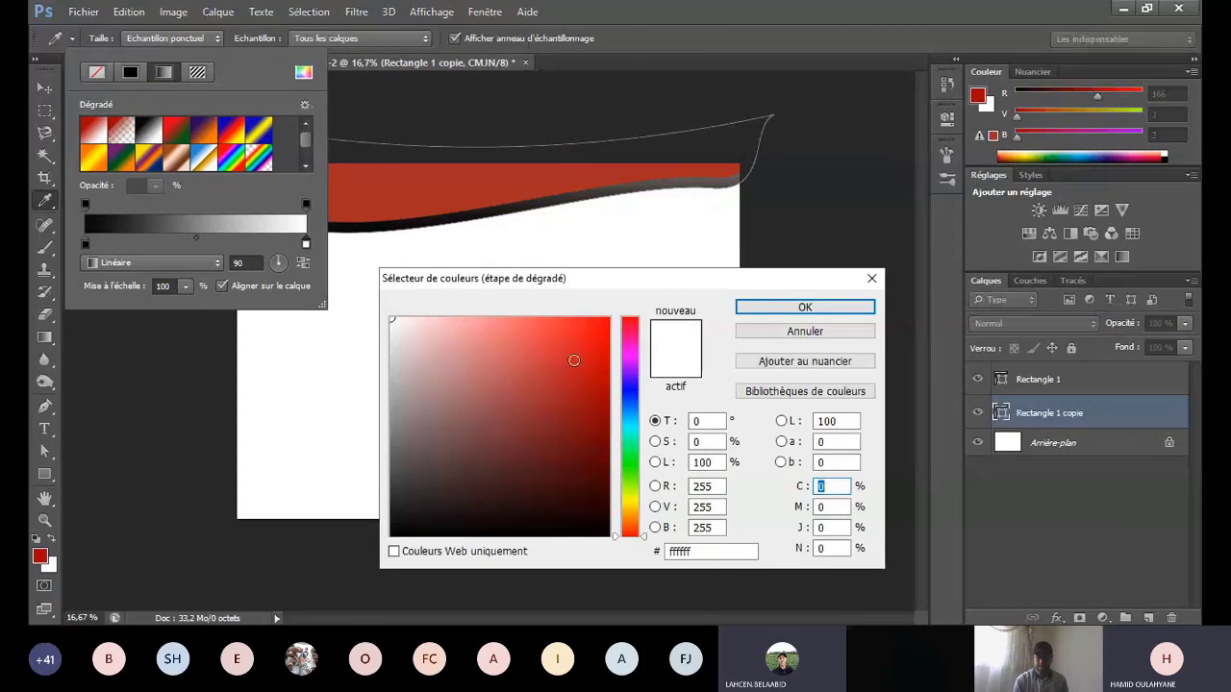
{"action": "left_click", "coordinate": [607, 320]}
{"action": "key", "text": "Return"}
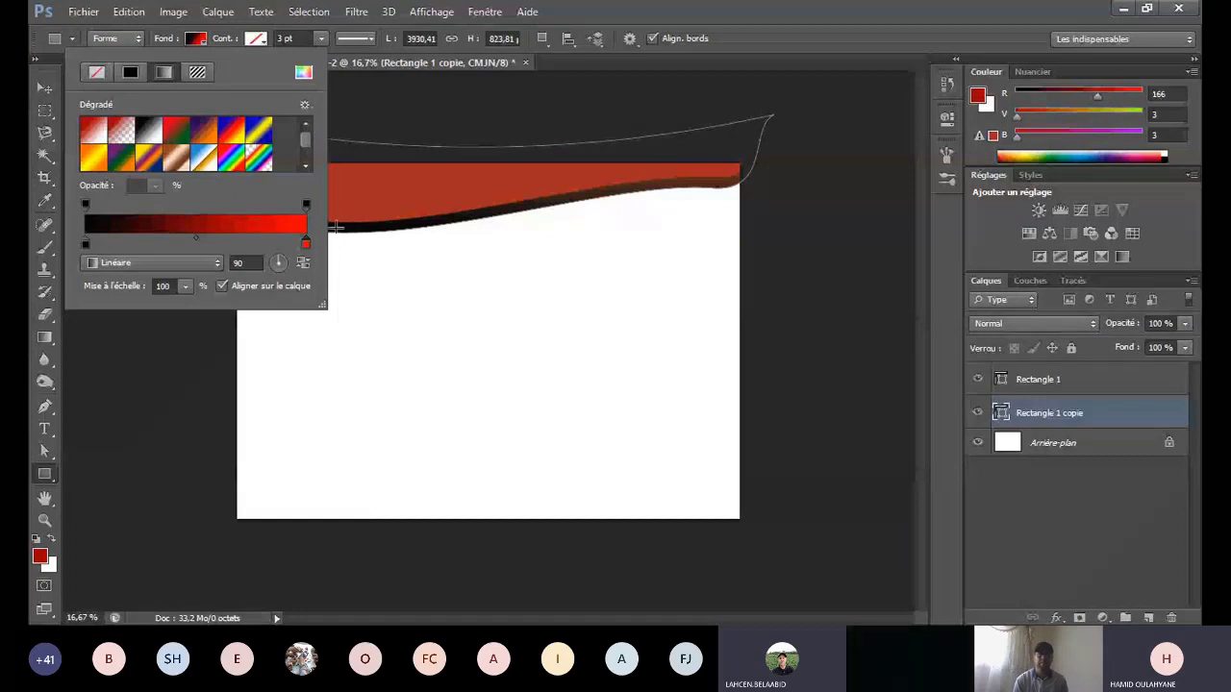
{"action": "left_click", "coordinate": [369, 212]}
{"action": "left_click_drag", "start_coordinate": [369, 212], "coordinate": [339, 228]}
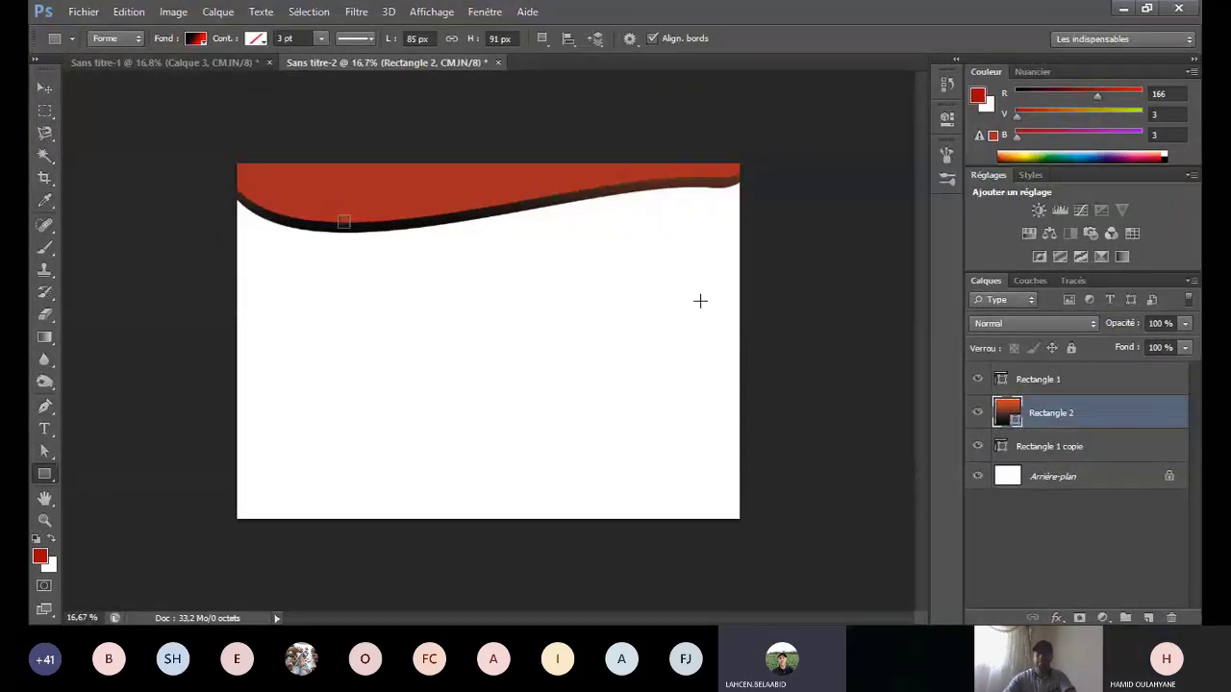
{"action": "left_click_drag", "start_coordinate": [352, 179], "coordinate": [530, 239]}
{"action": "key", "text": "ctrl+z"}
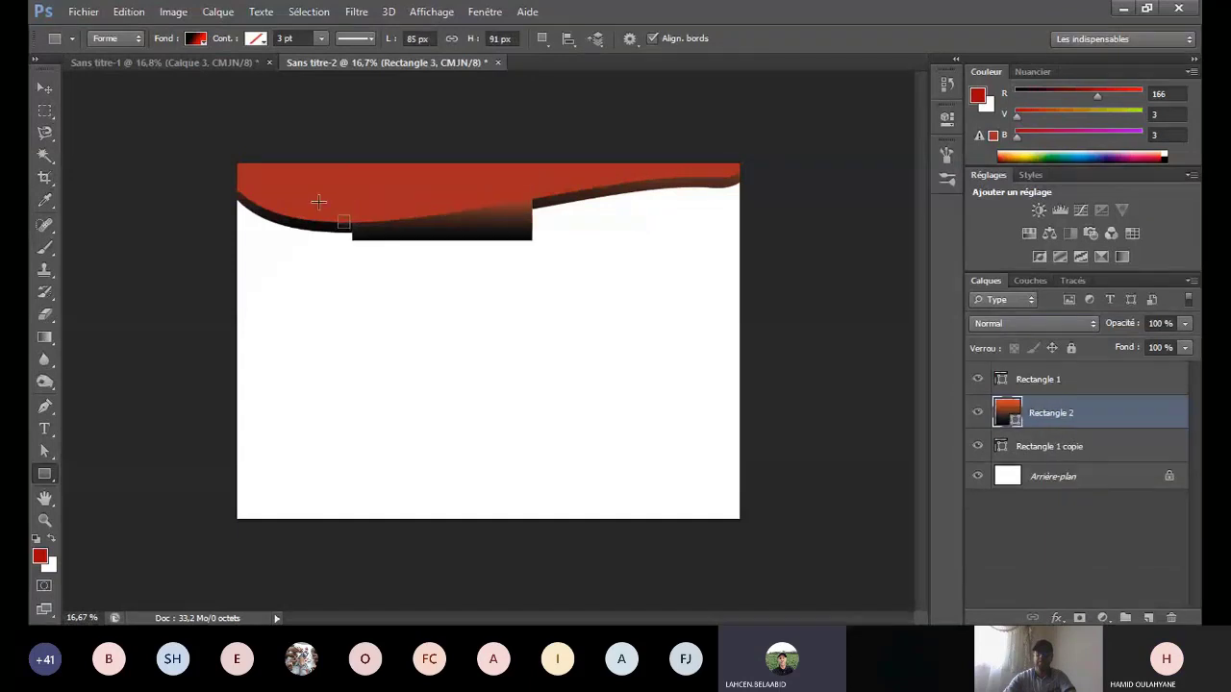
{"action": "left_click", "coordinate": [46, 89]}
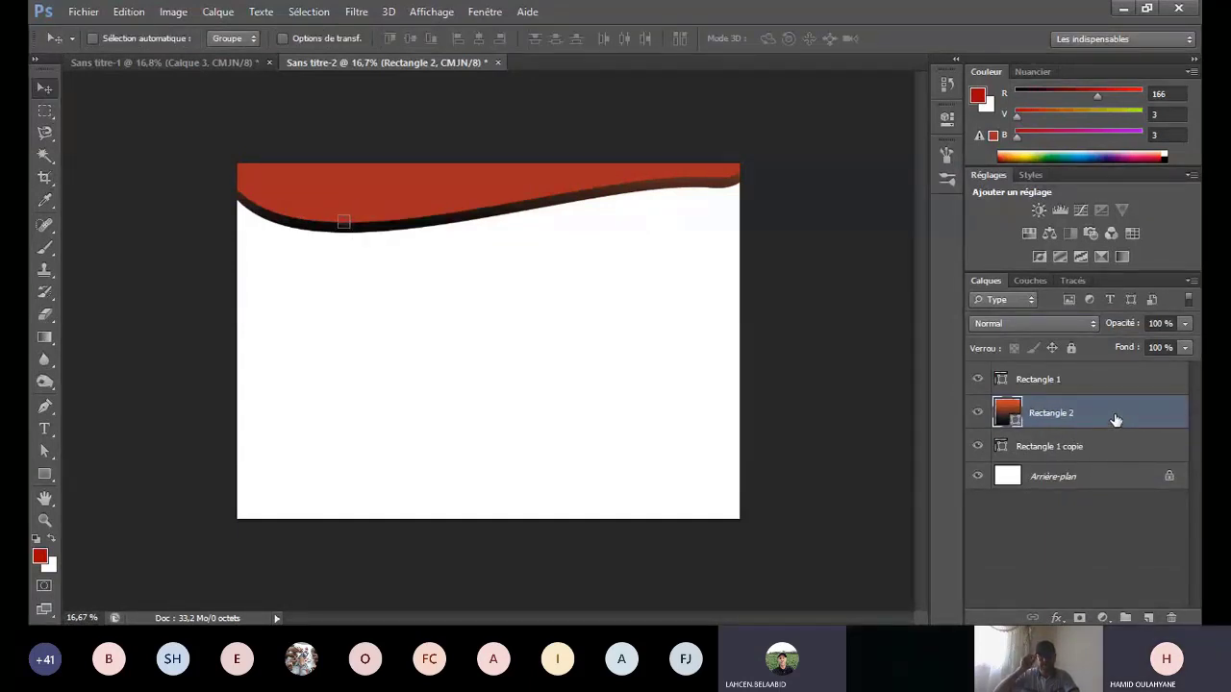
{"action": "key", "text": "Delete"}
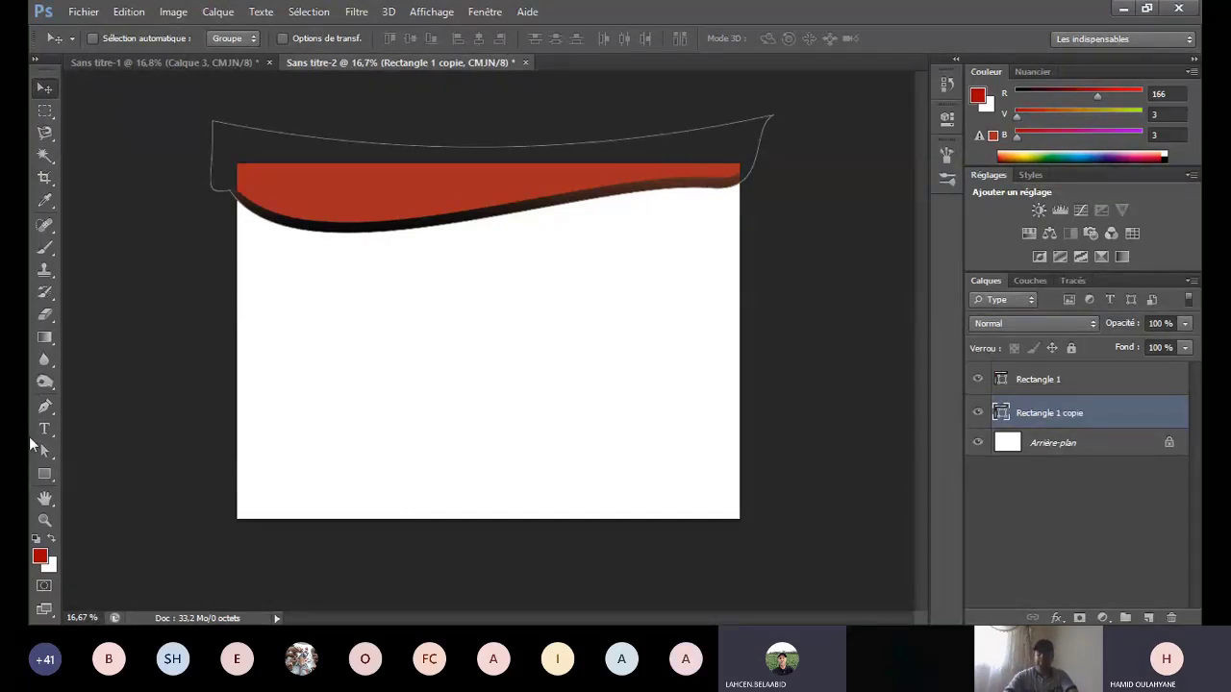
Step: Draw a gradient rectangle over the wave, then delete both it and the wave copy
{"action": "left_click", "coordinate": [45, 474]}
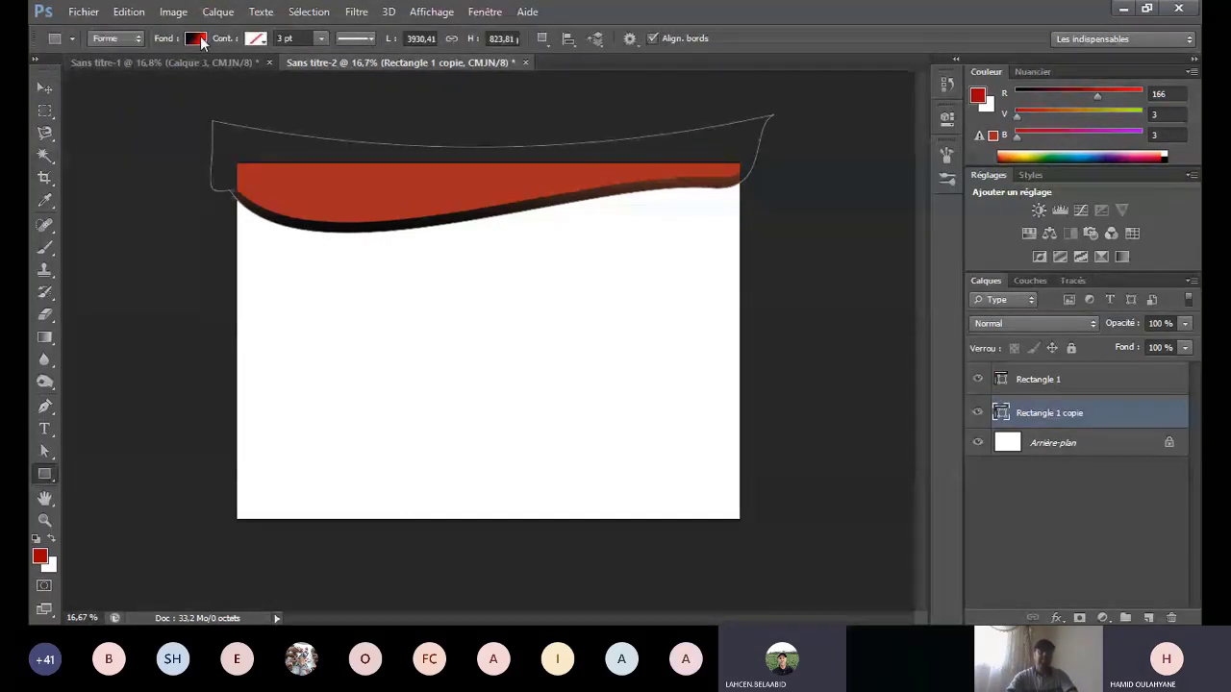
{"action": "left_click_drag", "start_coordinate": [414, 199], "coordinate": [596, 223]}
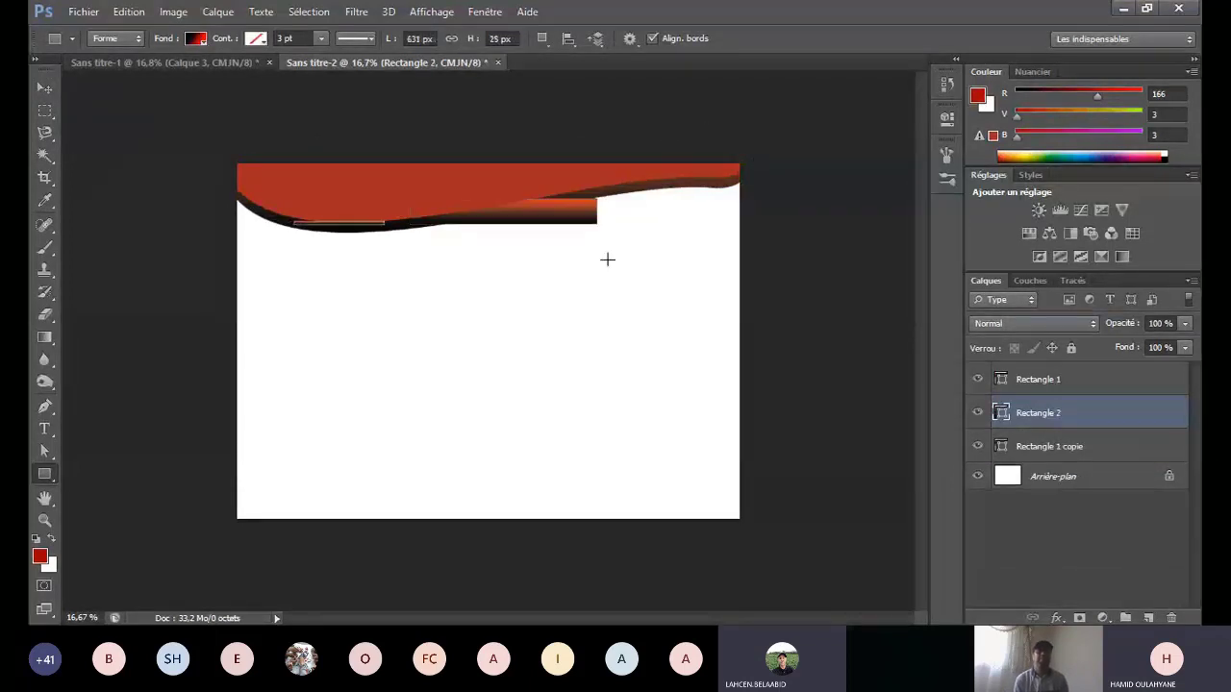
{"action": "key", "text": "Delete"}
{"action": "key", "text": "Delete"}
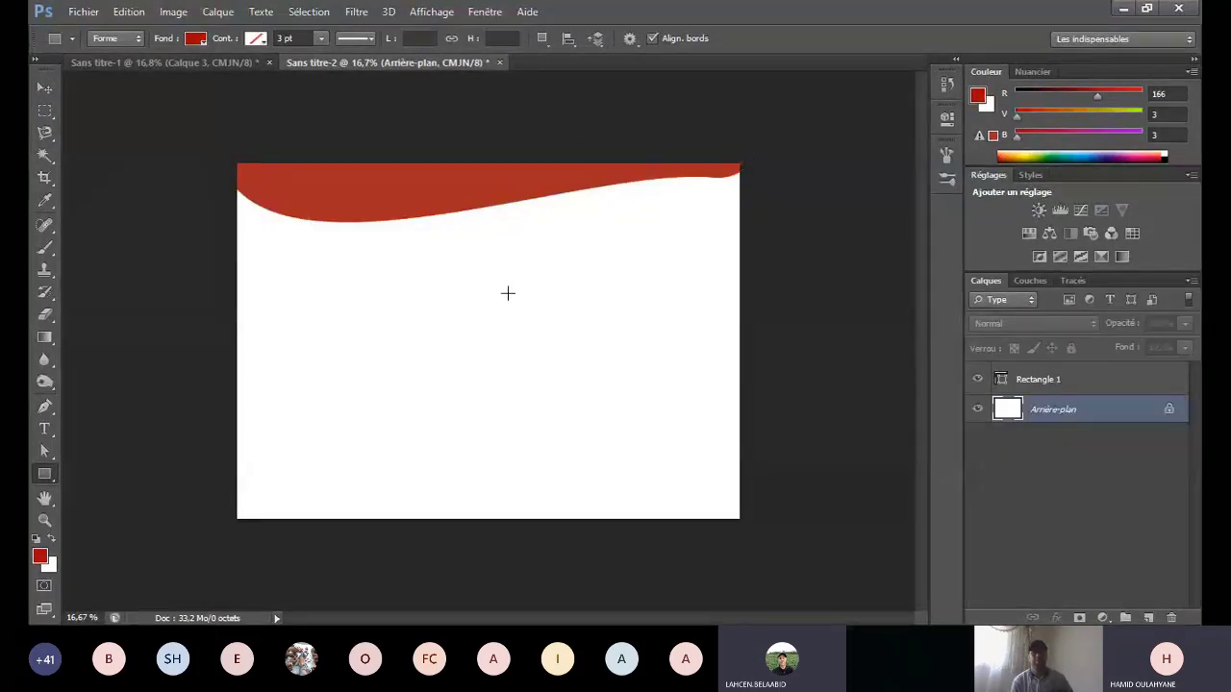
Step: Fill the remaining wave shape with a linear gradient from black to red db0707
{"action": "left_click", "coordinate": [1096, 378]}
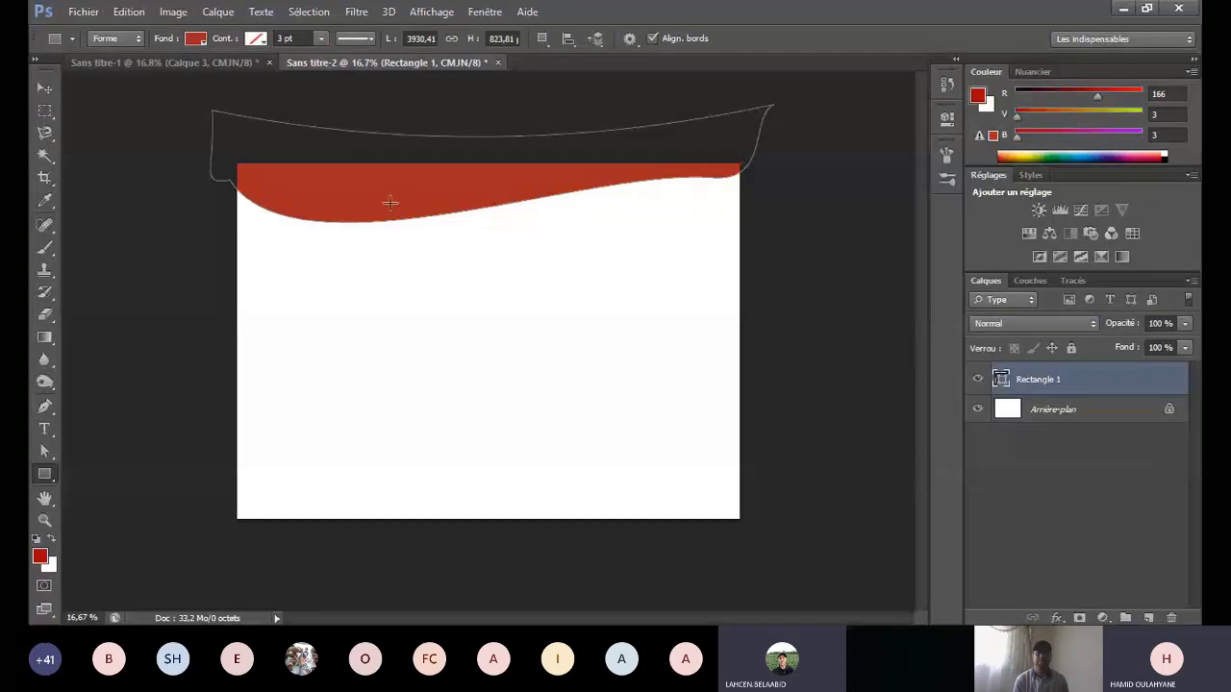
{"action": "left_click", "coordinate": [196, 39]}
{"action": "left_click", "coordinate": [164, 74]}
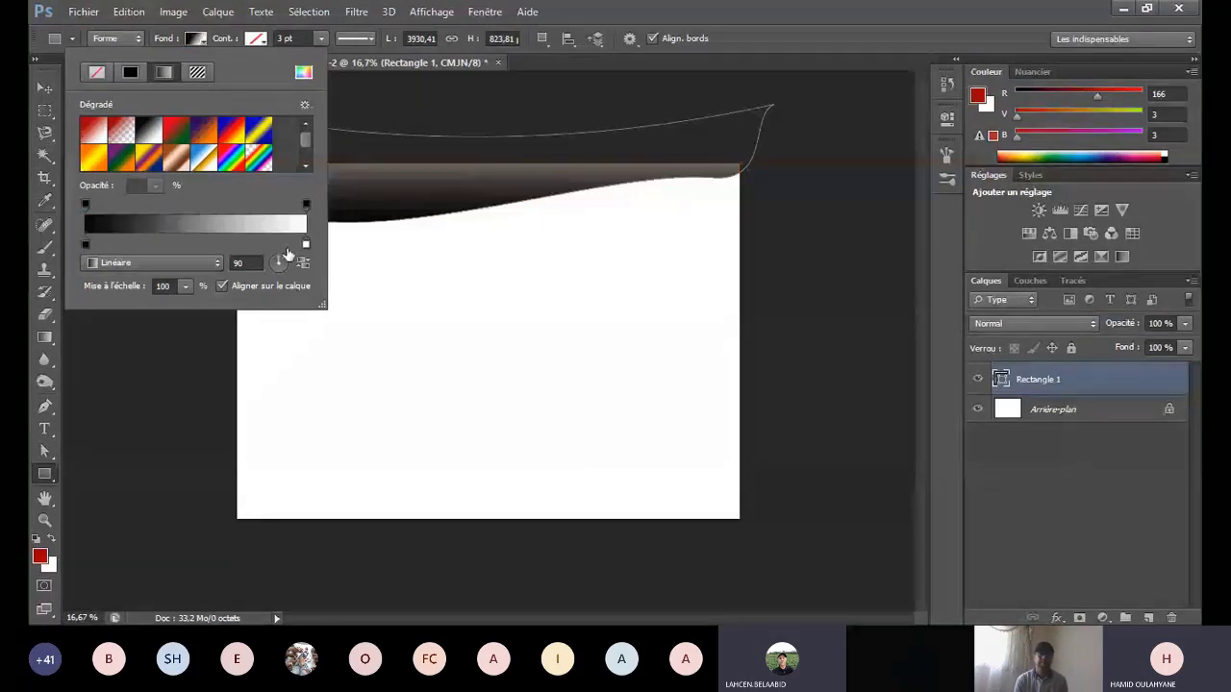
{"action": "double_click", "coordinate": [305, 245]}
{"action": "left_click", "coordinate": [602, 348]}
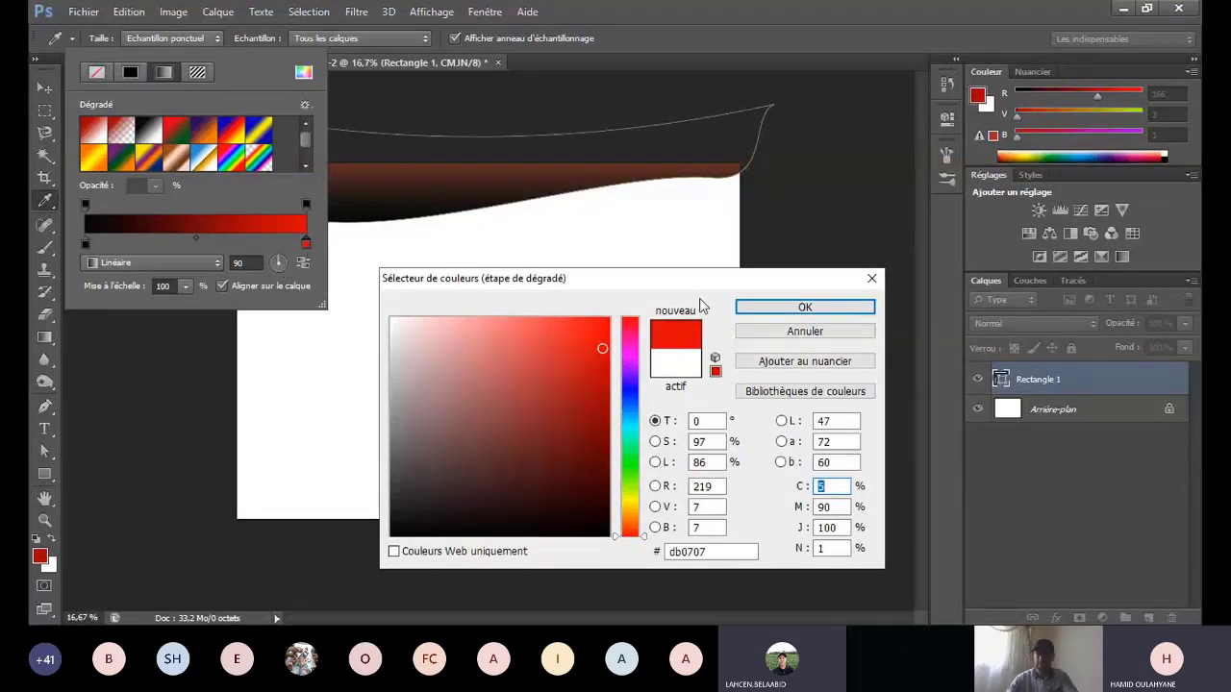
{"action": "key", "text": "Return"}
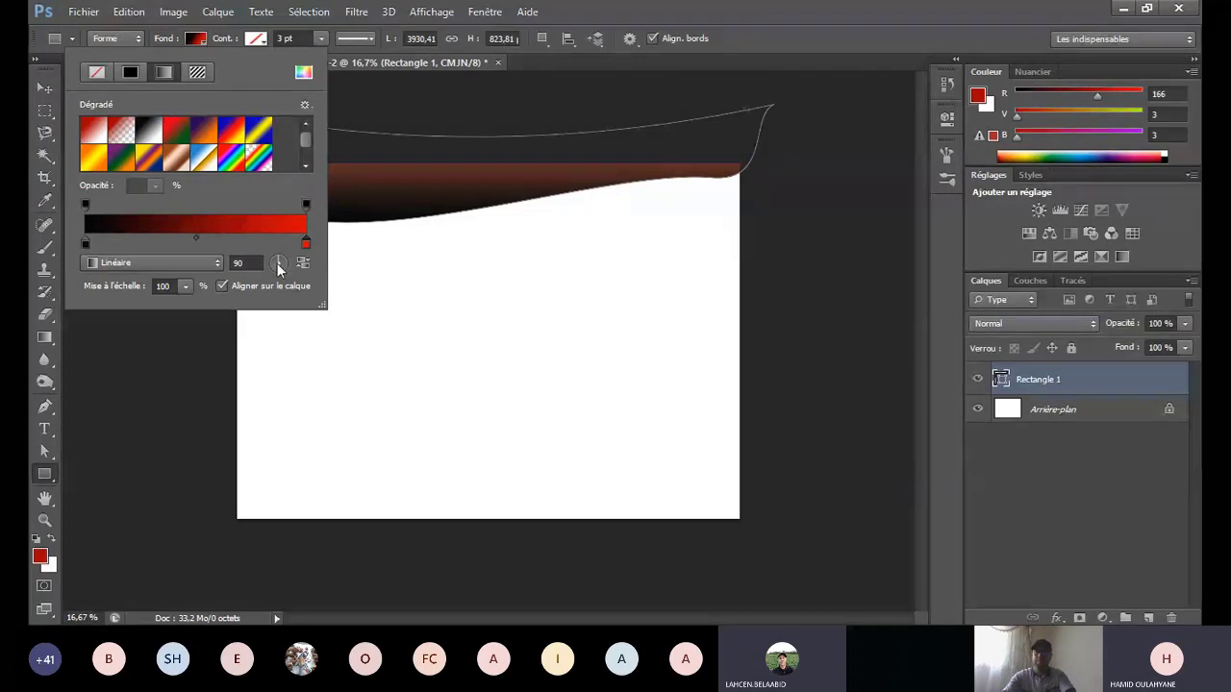
Step: Set the wave gradient's angle to -9° and shift its red stop to a little over a third of the way from black
{"action": "left_click", "coordinate": [284, 267]}
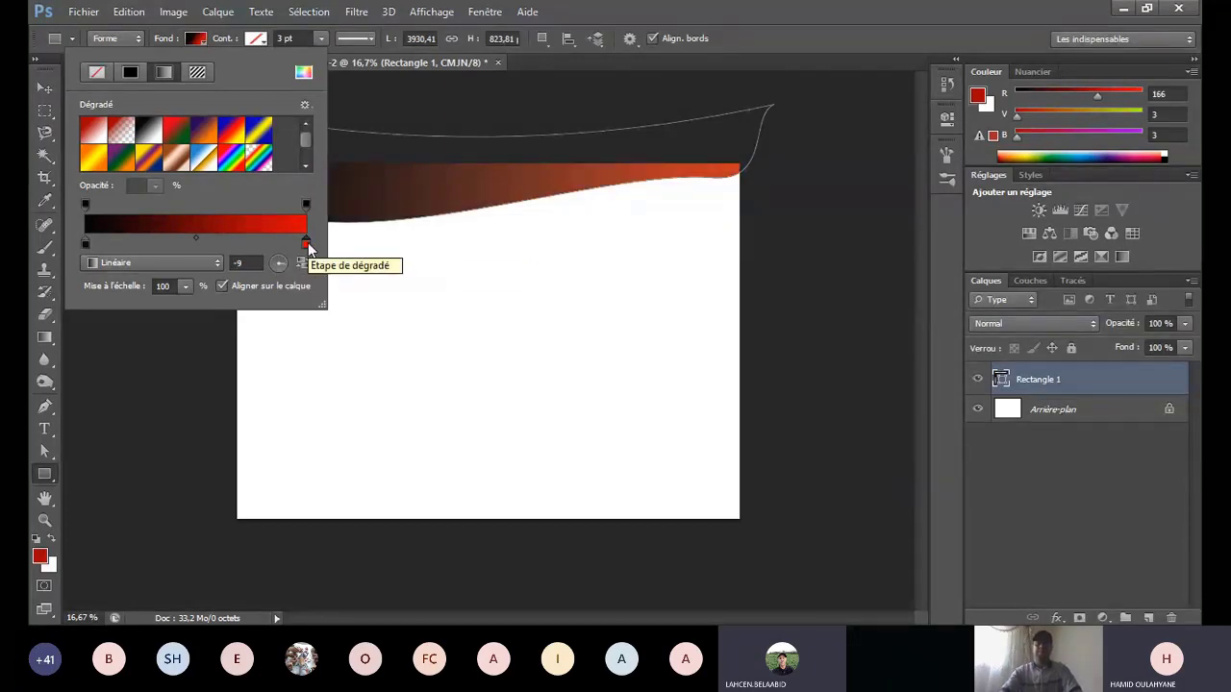
{"action": "left_click_drag", "start_coordinate": [305, 243], "coordinate": [170, 240]}
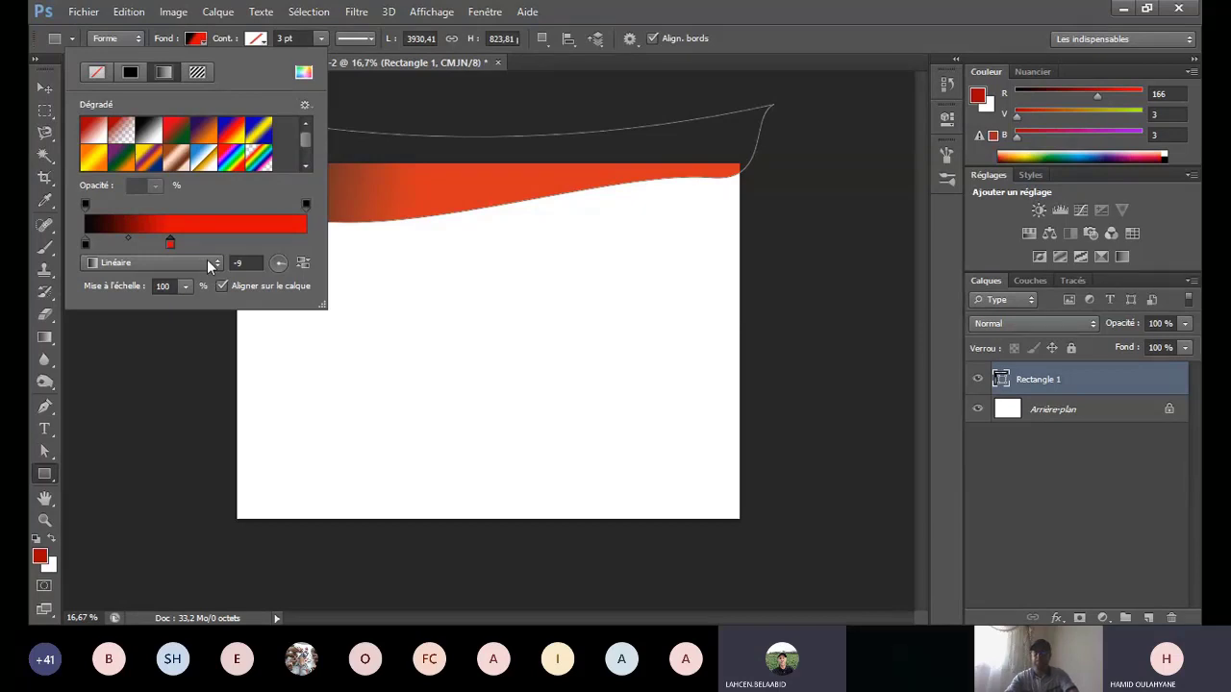
Step: Try the radial style on the wave's gradient and set it back to linear
{"action": "left_click", "coordinate": [209, 266]}
{"action": "left_click", "coordinate": [168, 285]}
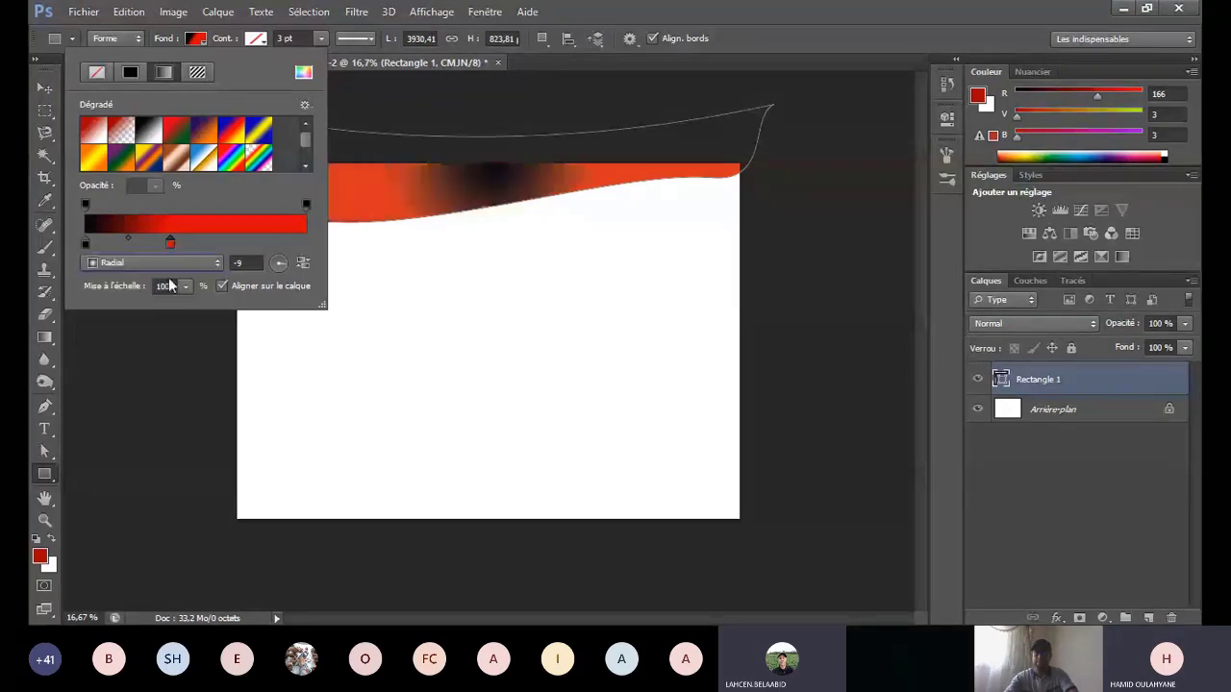
{"action": "left_click", "coordinate": [216, 261]}
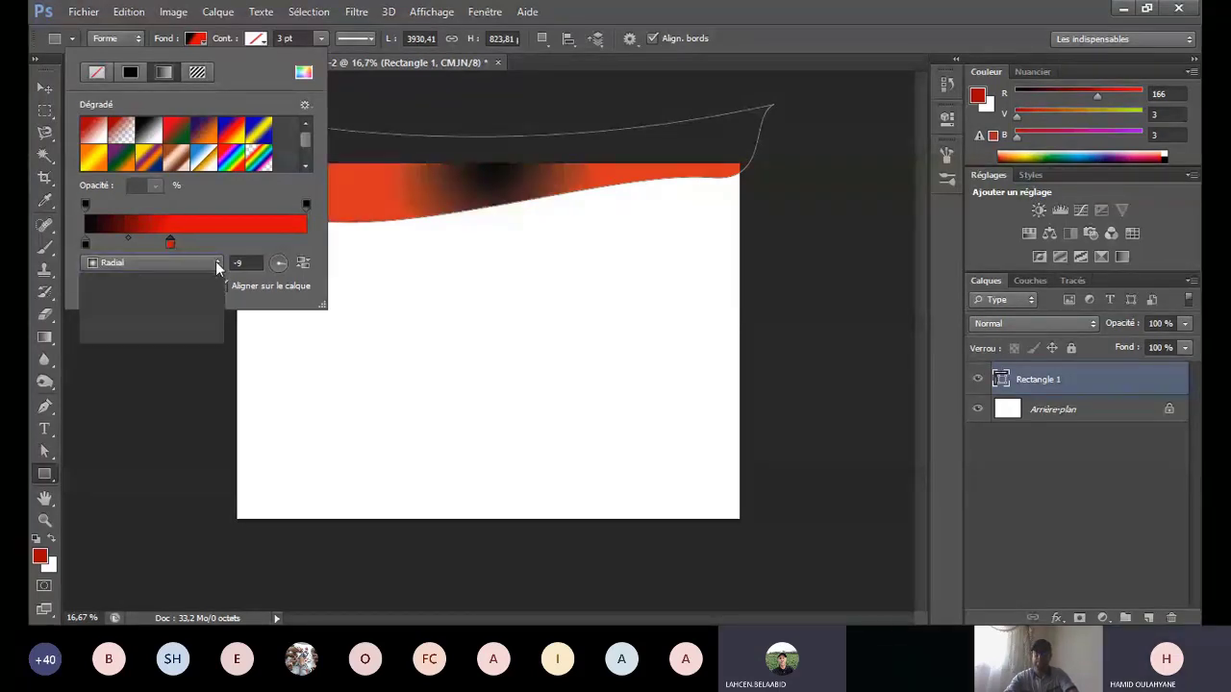
{"action": "left_click", "coordinate": [143, 307]}
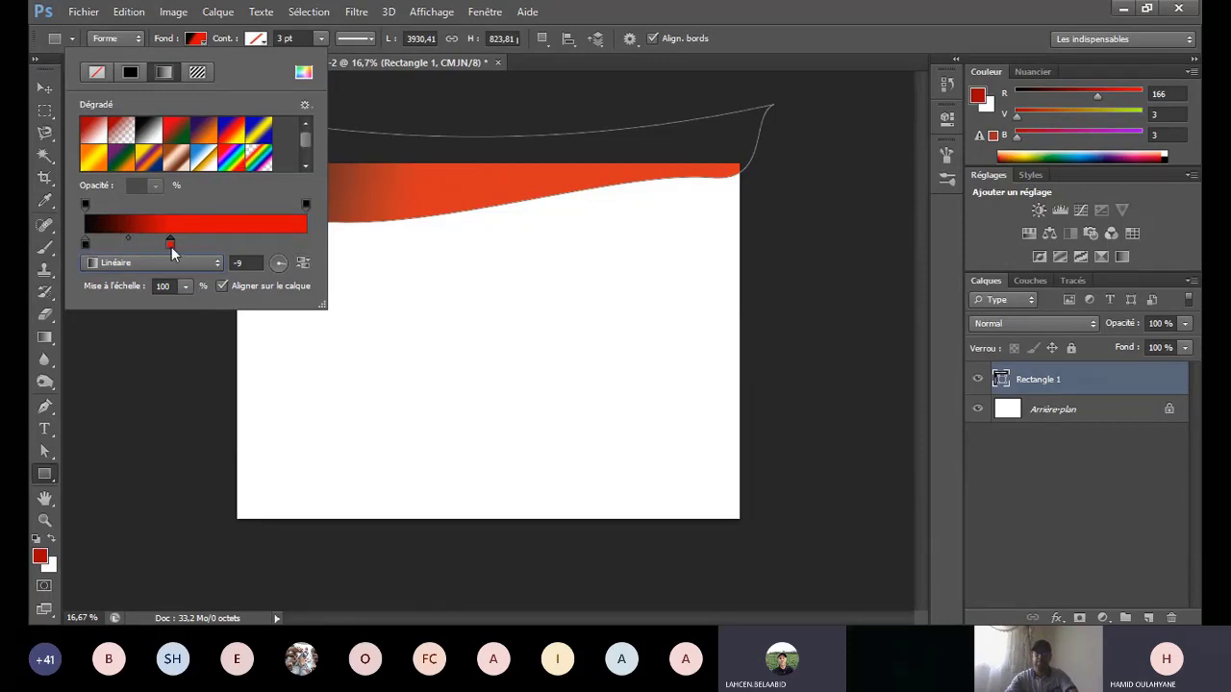
Step: Nudge the red stop of the wave's gradient slightly closer to black and duplicate the wave layer
{"action": "left_click_drag", "start_coordinate": [172, 249], "coordinate": [165, 248]}
{"action": "key", "text": "v"}
{"action": "right_click", "coordinate": [1100, 378]}
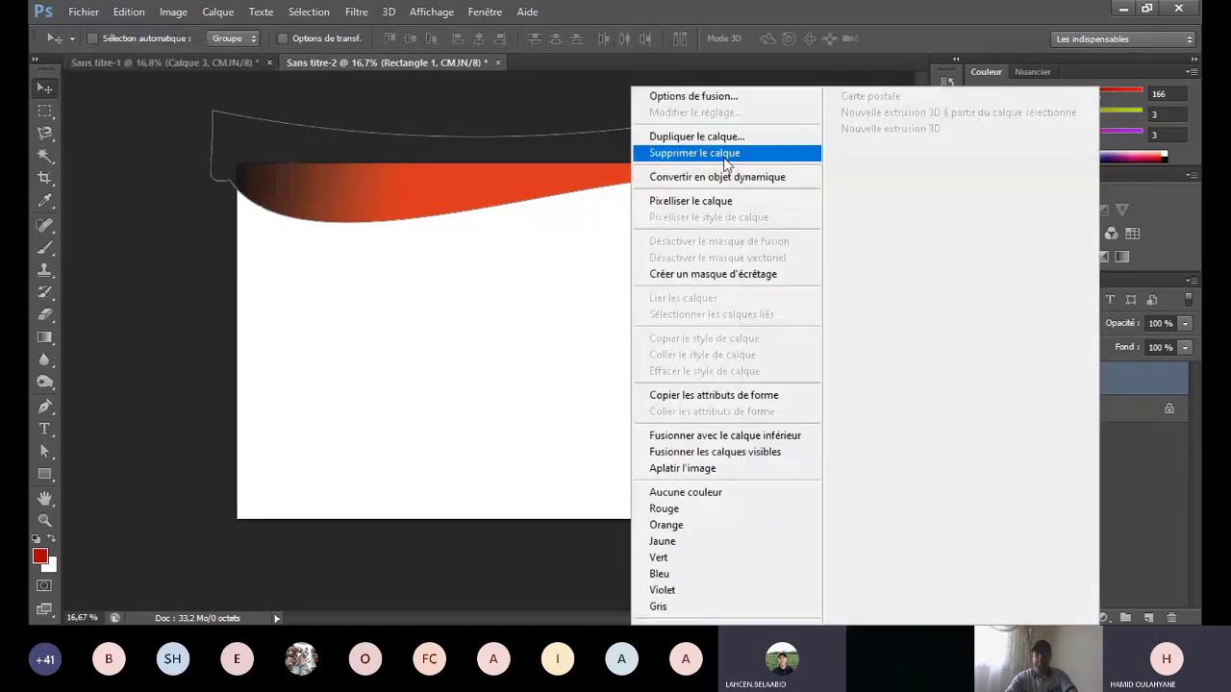
{"action": "left_click", "coordinate": [724, 137]}
{"action": "left_click", "coordinate": [989, 279]}
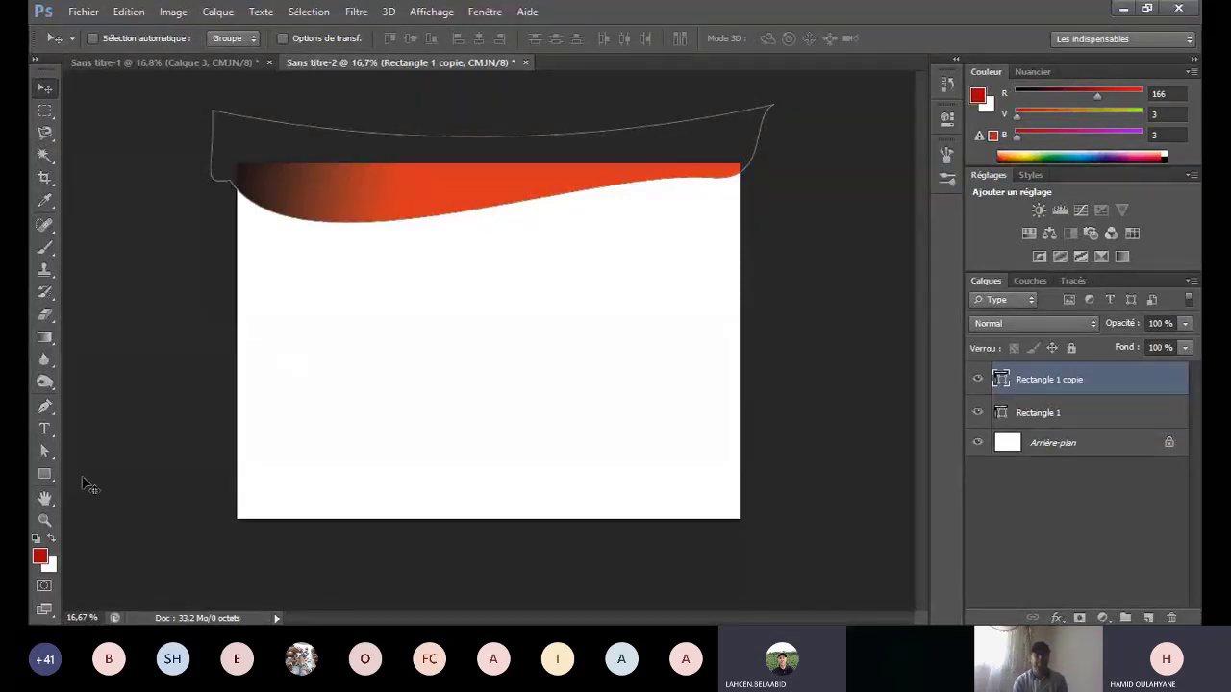
Step: Shift the red stop of the duplicate wave's gradient to about 85% of the way from black
{"action": "left_click", "coordinate": [44, 474]}
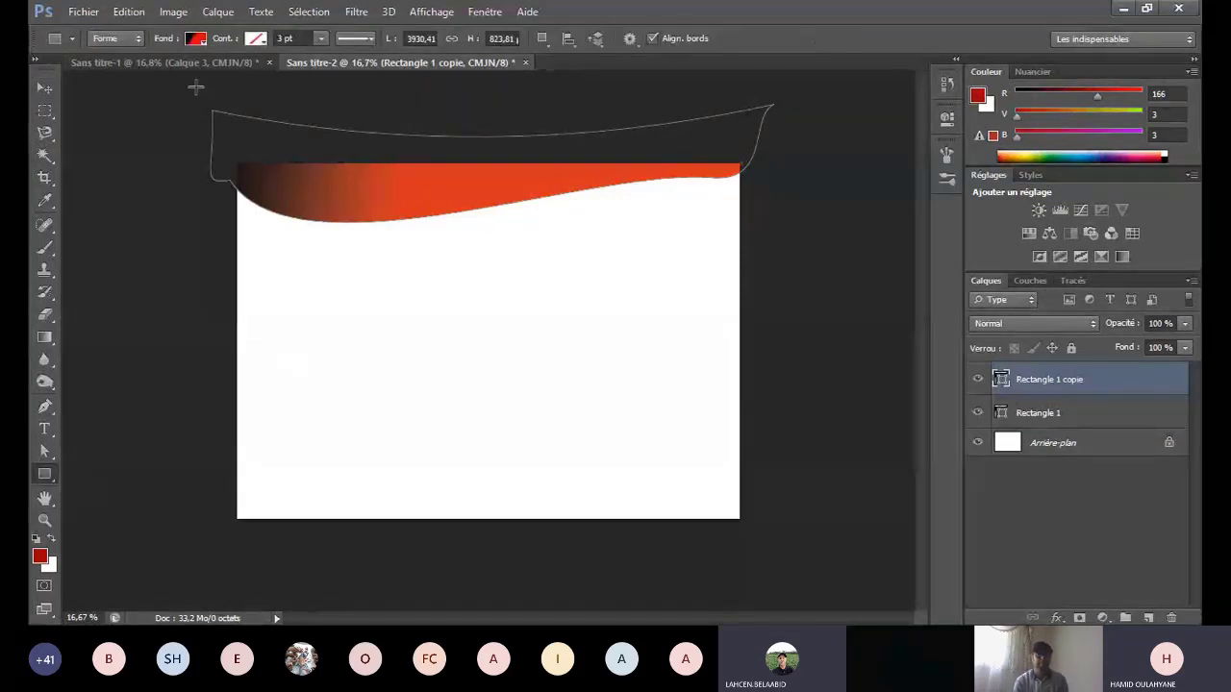
{"action": "left_click", "coordinate": [195, 40]}
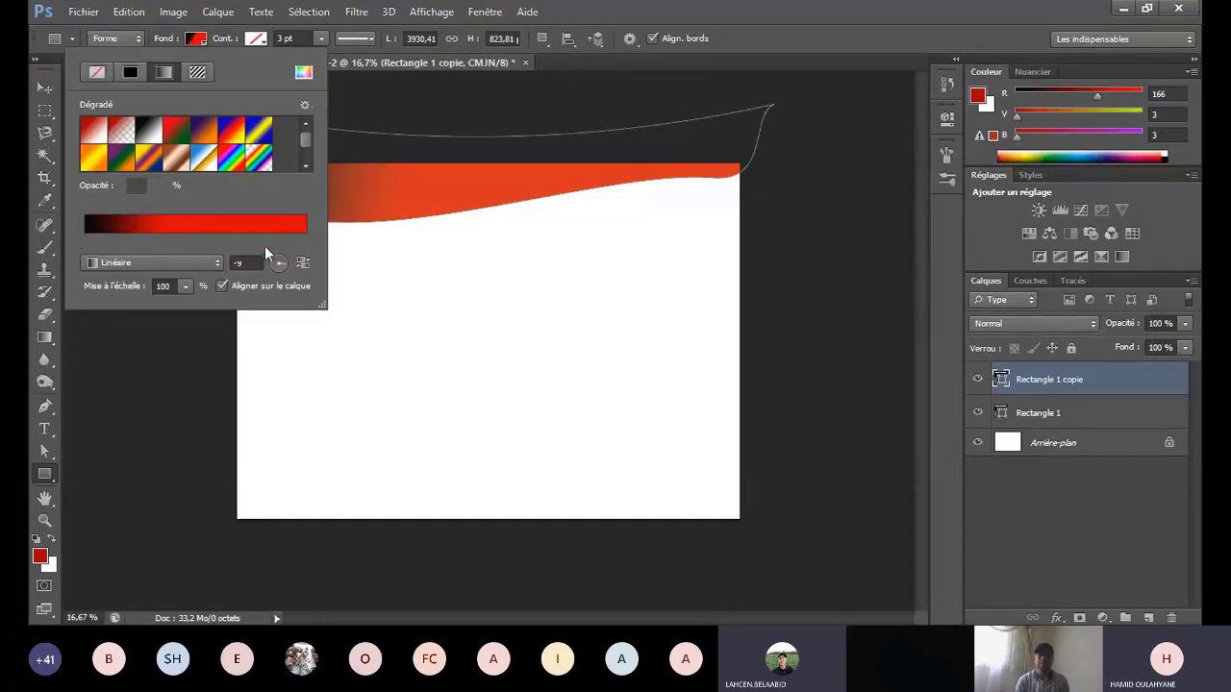
{"action": "left_click_drag", "start_coordinate": [274, 244], "coordinate": [282, 243]}
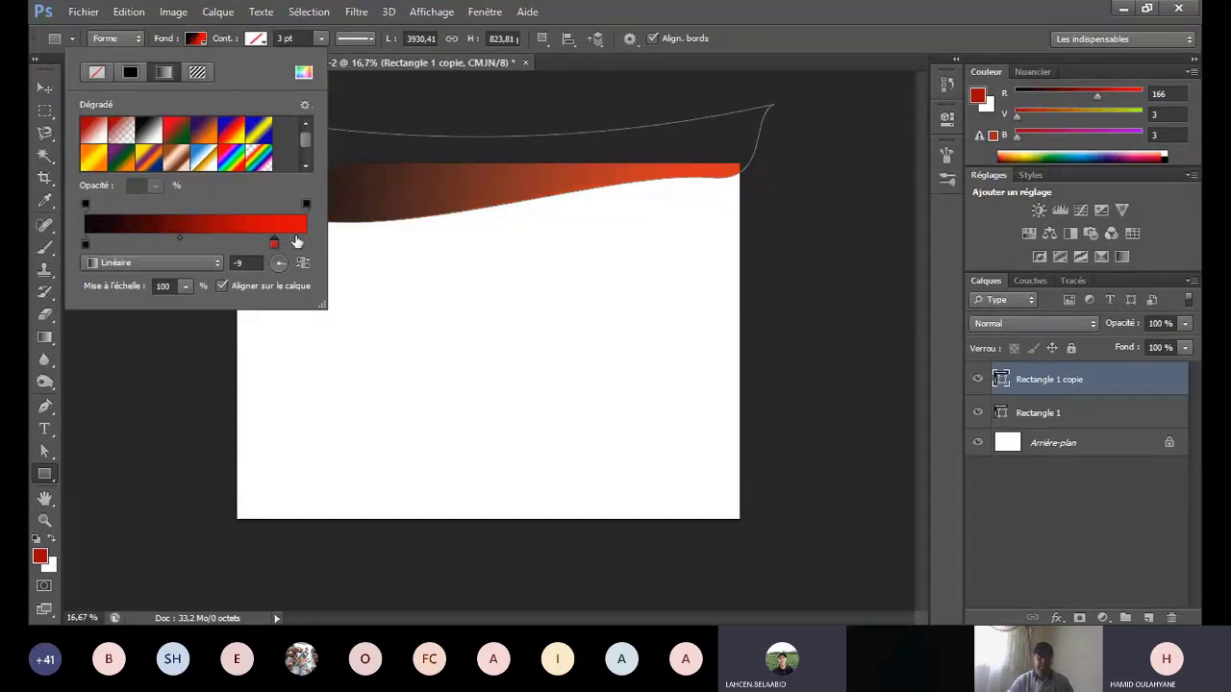
{"action": "left_click", "coordinate": [46, 91]}
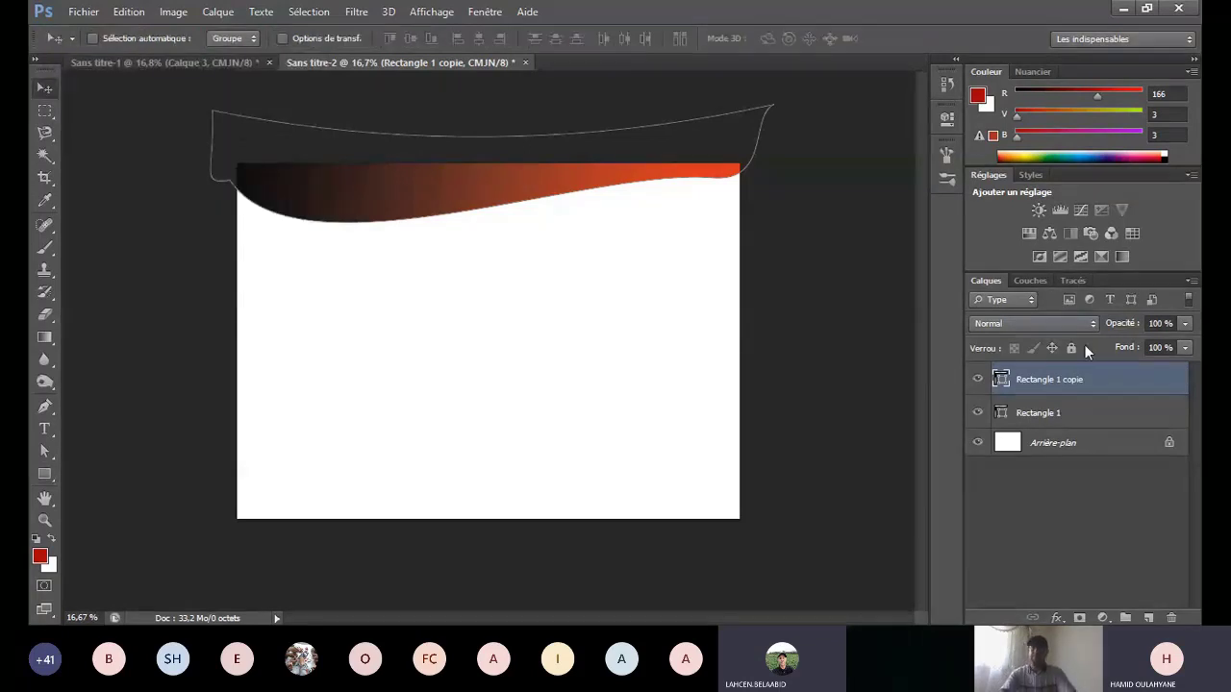
Step: Place the wave copy beneath the original and enlarge it to about 103% width and 107% height as a dark edge
{"action": "left_click_drag", "start_coordinate": [1126, 381], "coordinate": [1126, 420]}
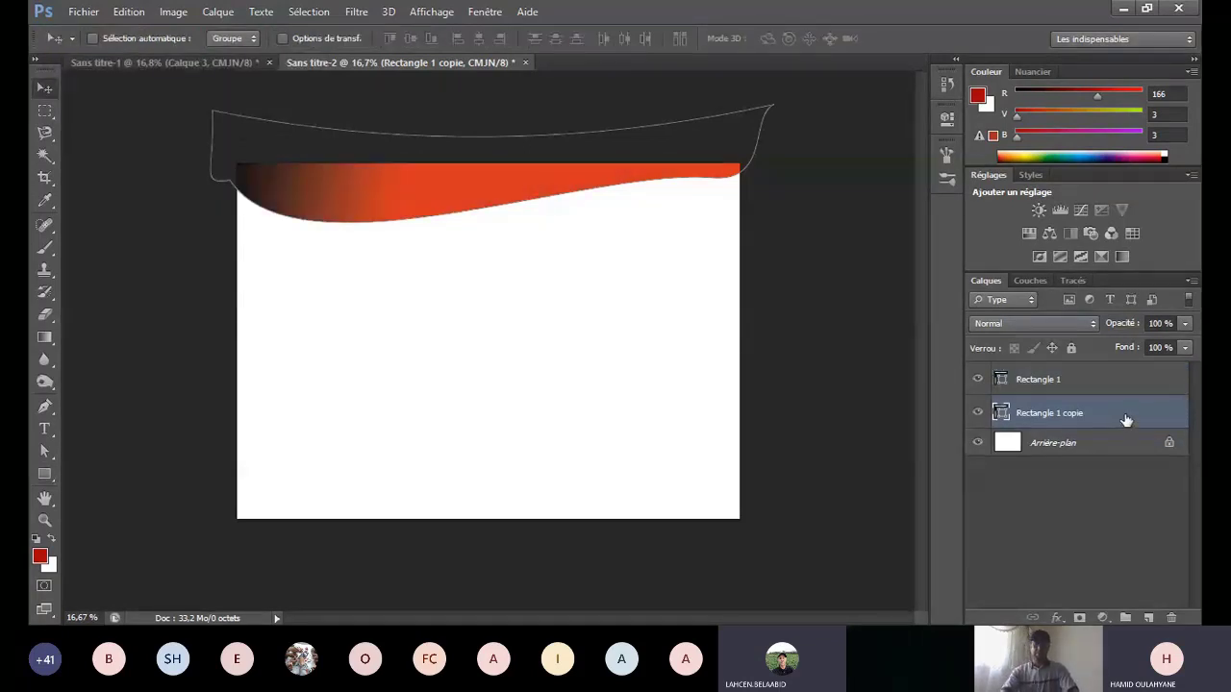
{"action": "left_click", "coordinate": [350, 40]}
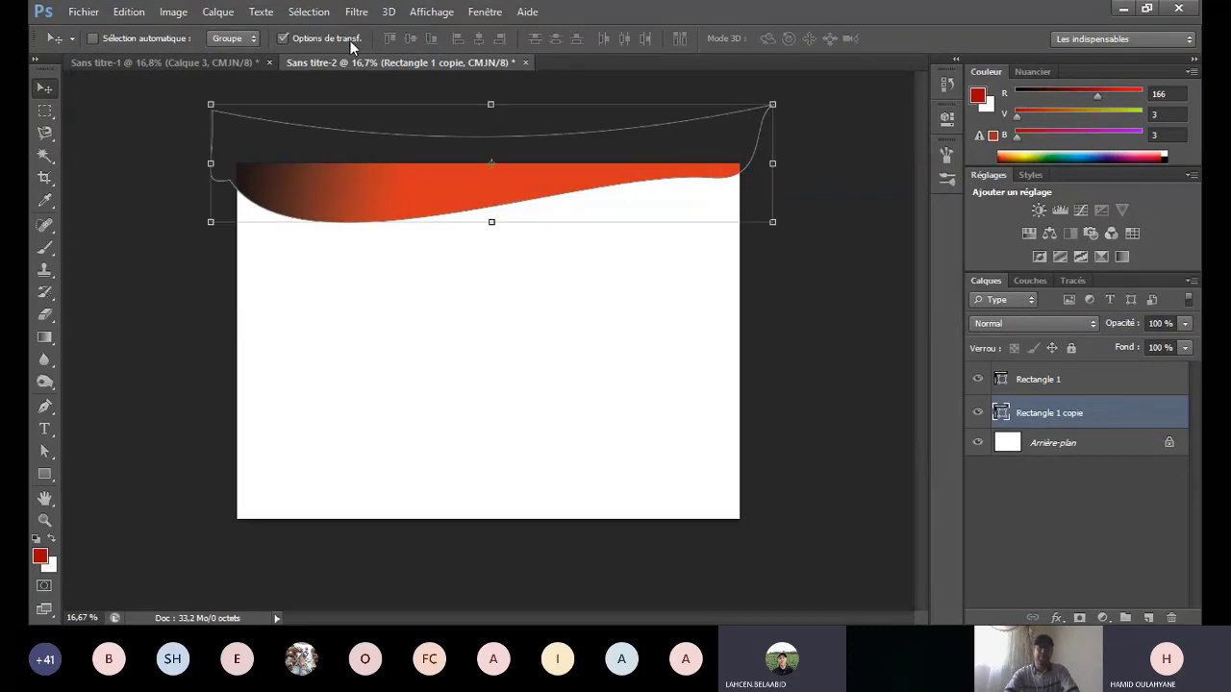
{"action": "left_click_drag", "start_coordinate": [772, 219], "coordinate": [789, 231]}
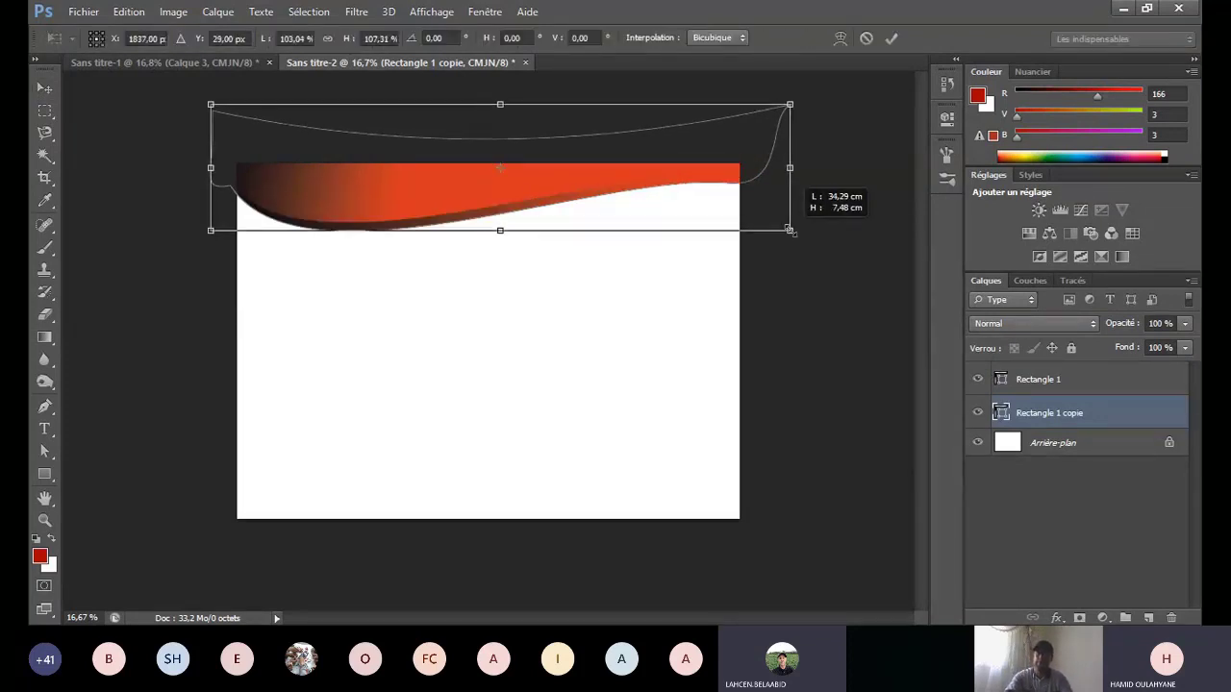
{"action": "key", "text": "Return"}
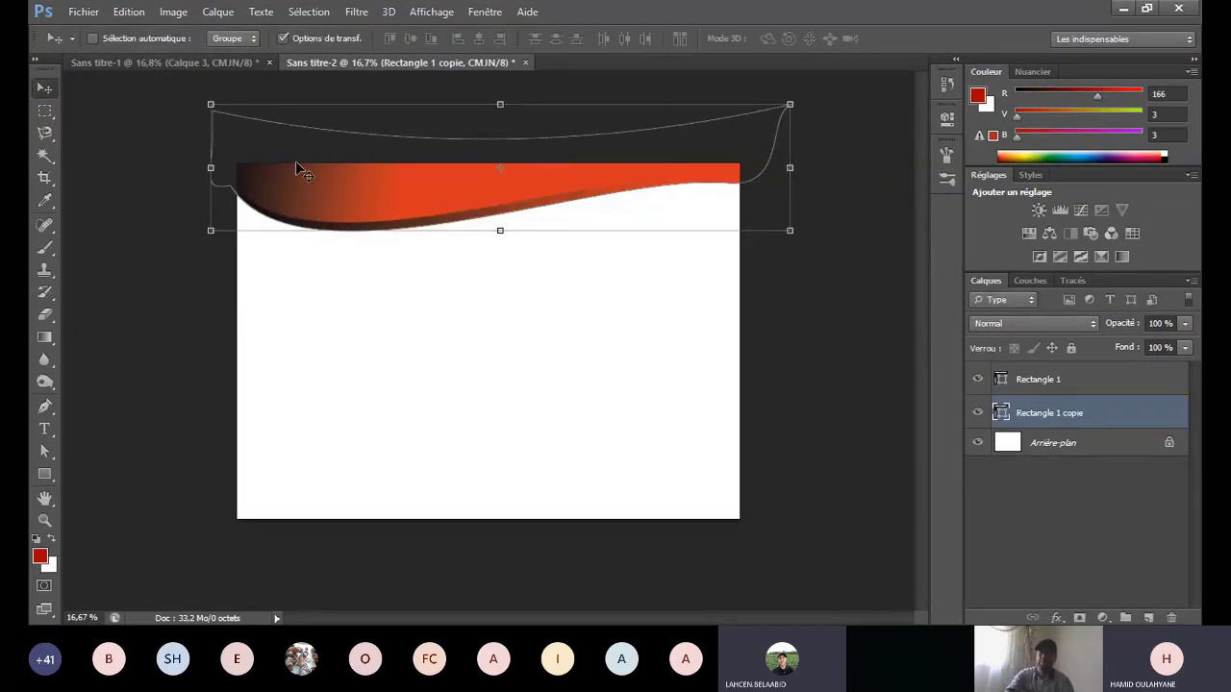
{"action": "left_click", "coordinate": [297, 40]}
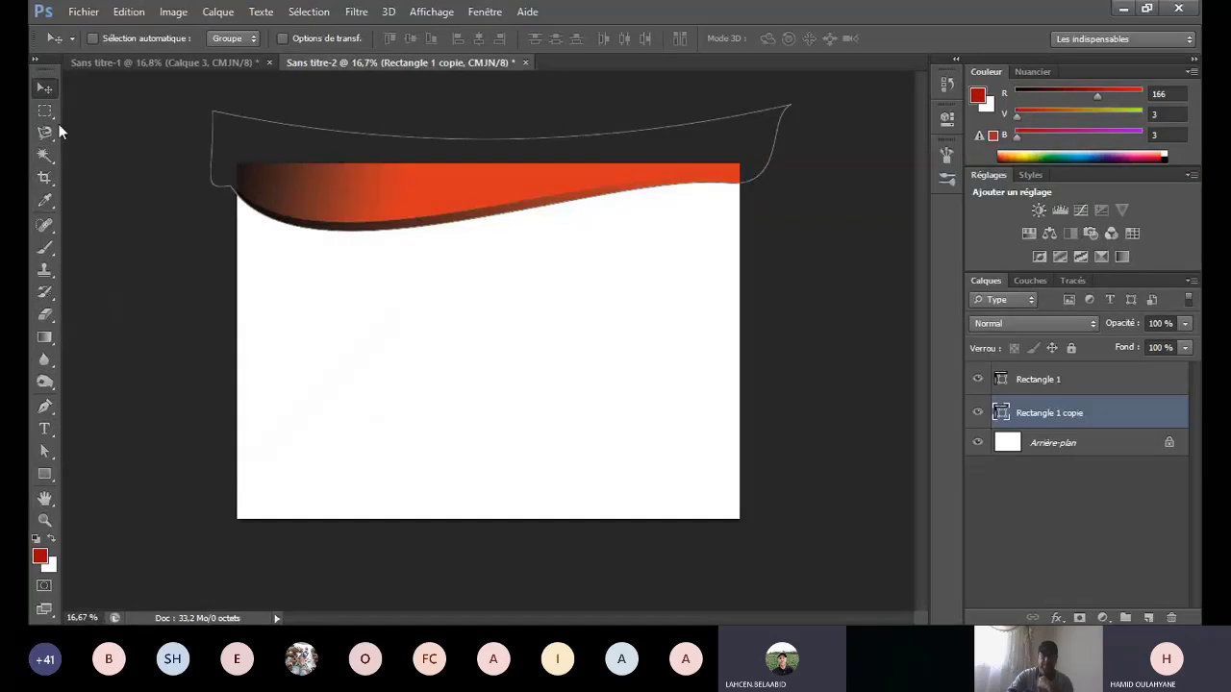
Step: Create a layer group and put both wave layers inside it
{"action": "left_click", "coordinate": [1122, 380]}
{"action": "left_click", "coordinate": [1122, 407]}
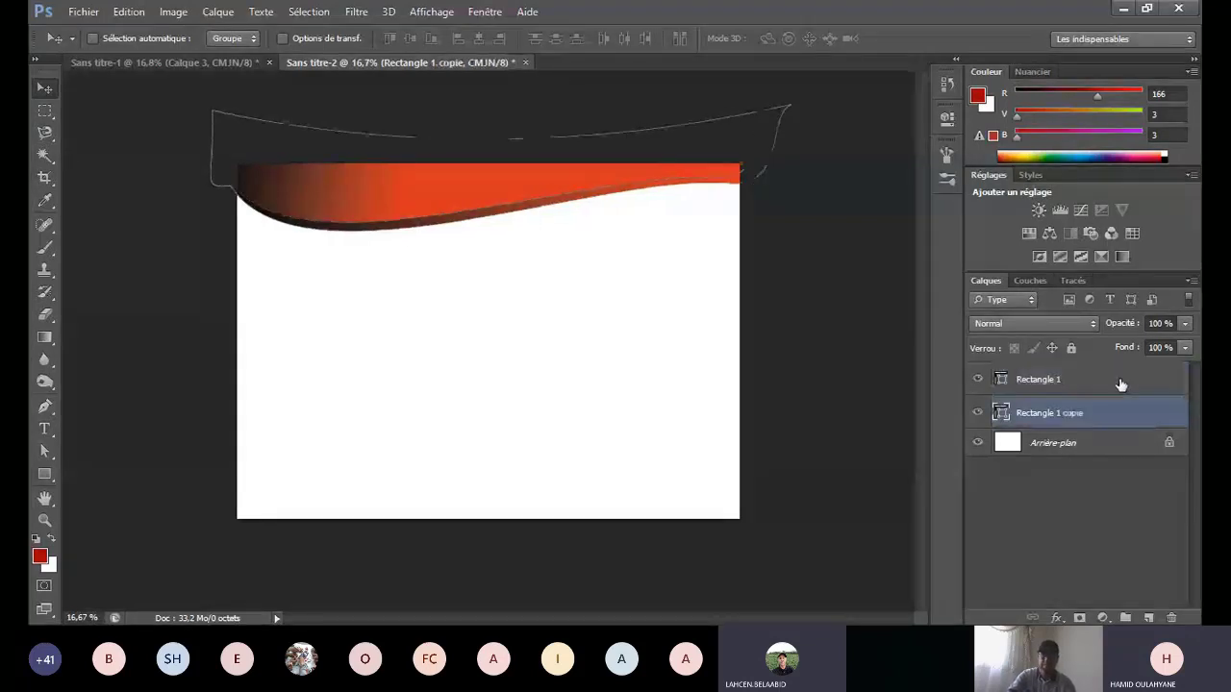
{"action": "left_click", "coordinate": [1122, 383]}
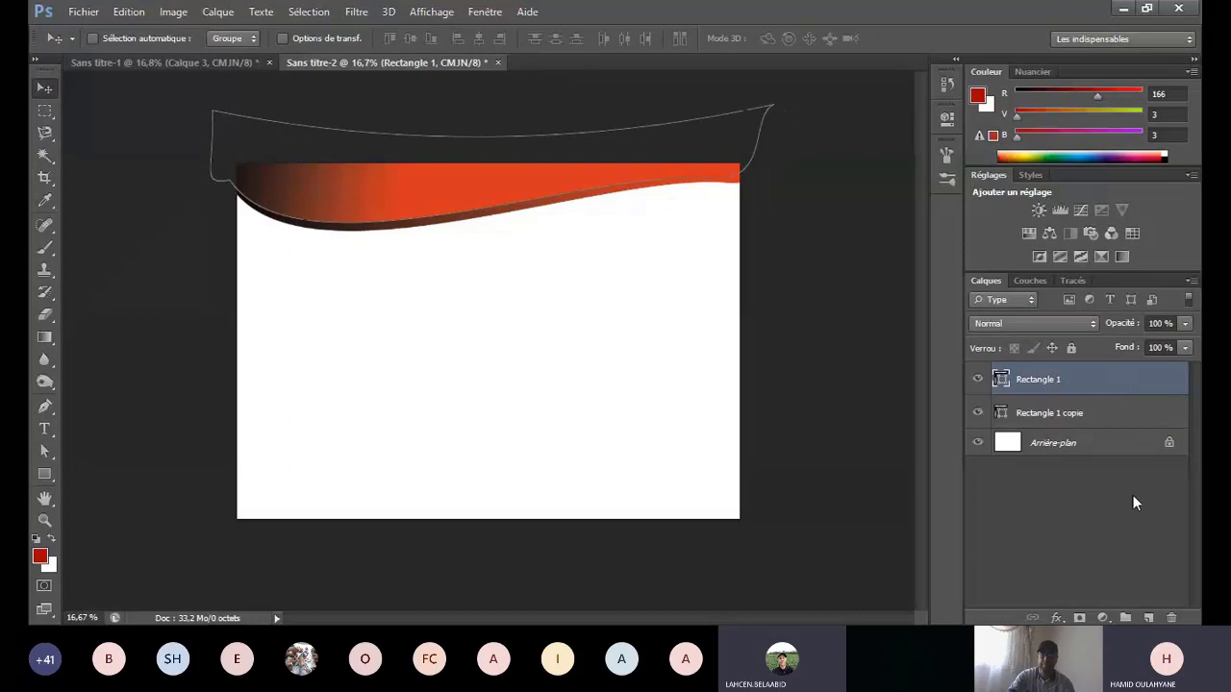
{"action": "left_click", "coordinate": [1127, 618]}
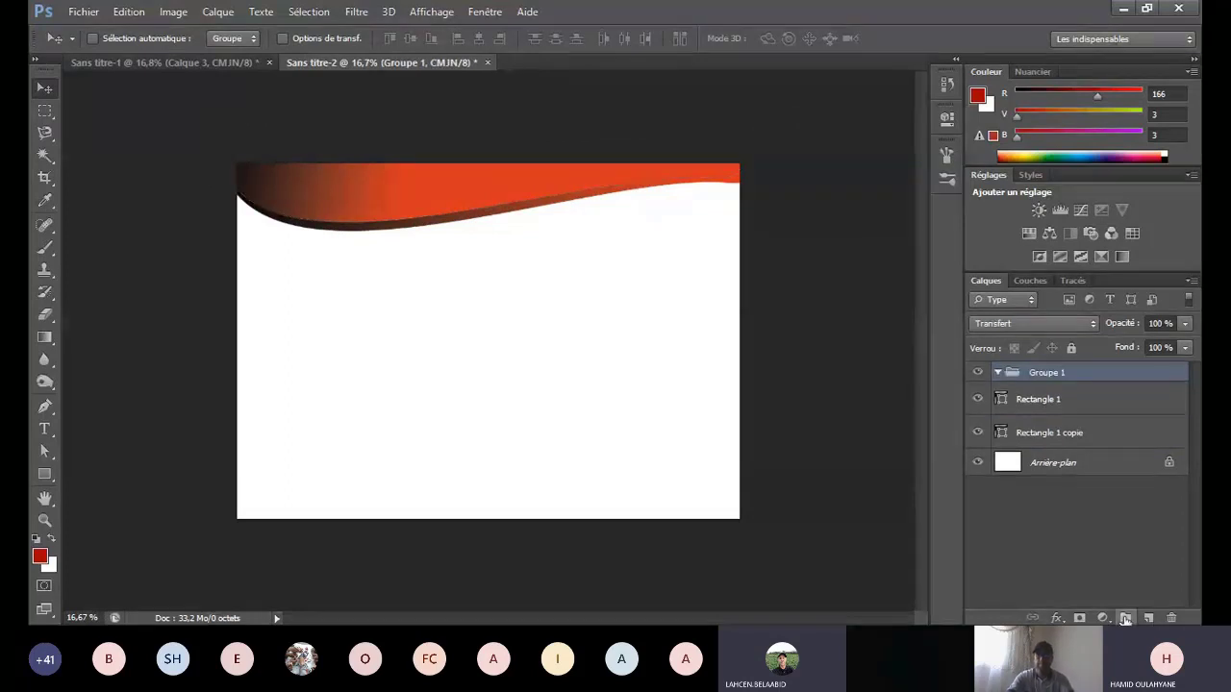
{"action": "left_click", "coordinate": [1076, 400]}
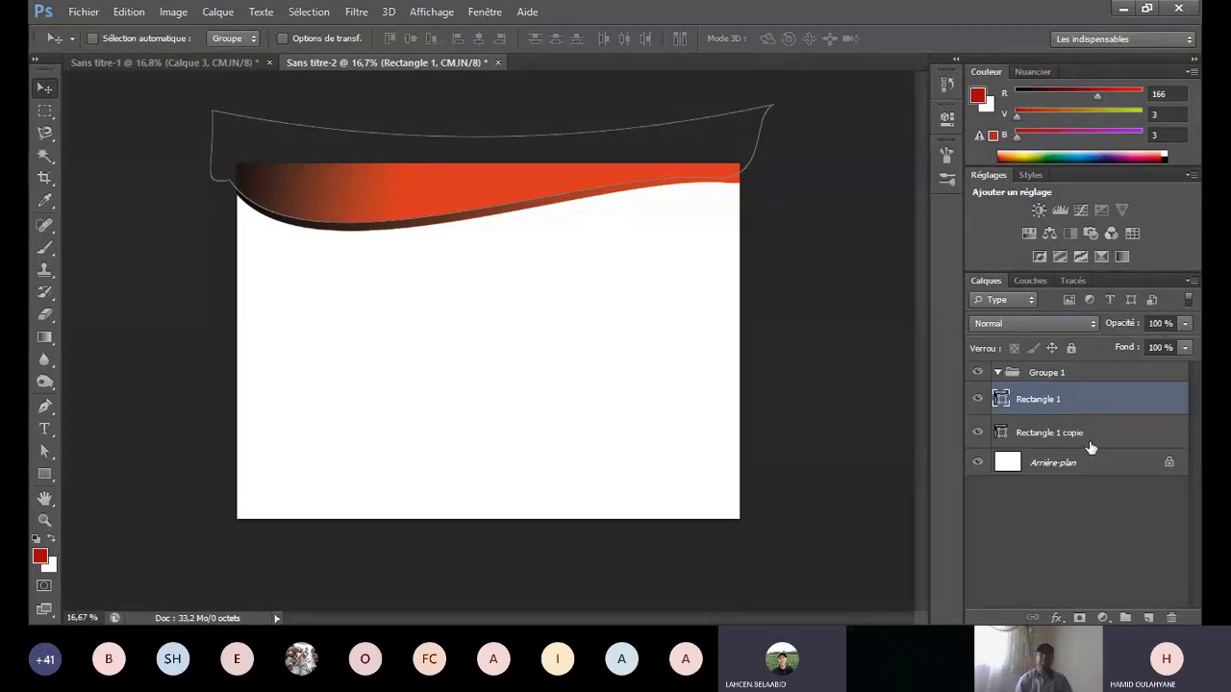
{"action": "left_click", "coordinate": [1100, 439], "text": "shift"}
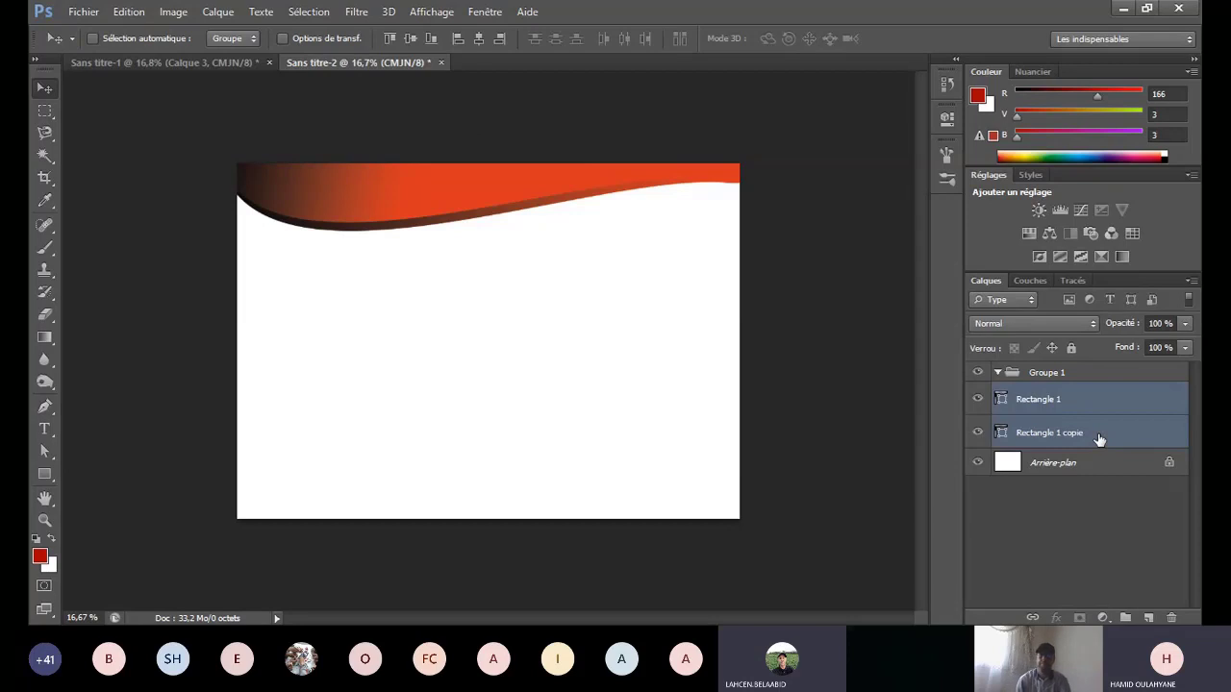
{"action": "left_click", "coordinate": [999, 374]}
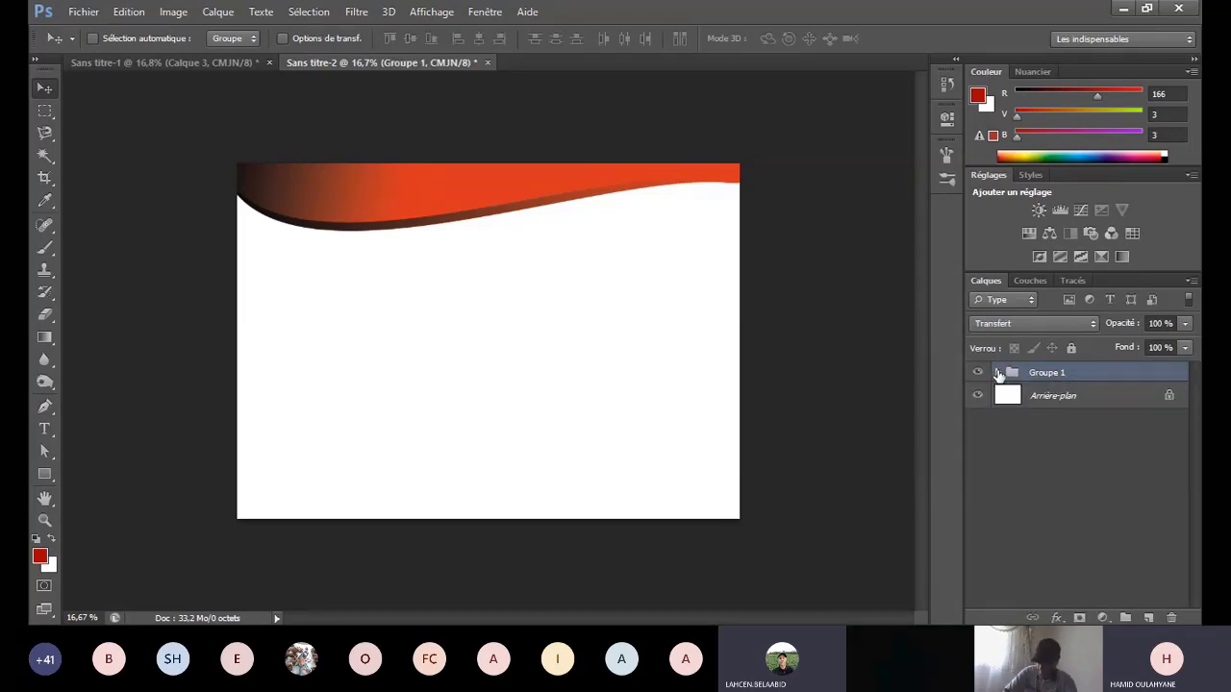
{"action": "left_click", "coordinate": [1000, 373]}
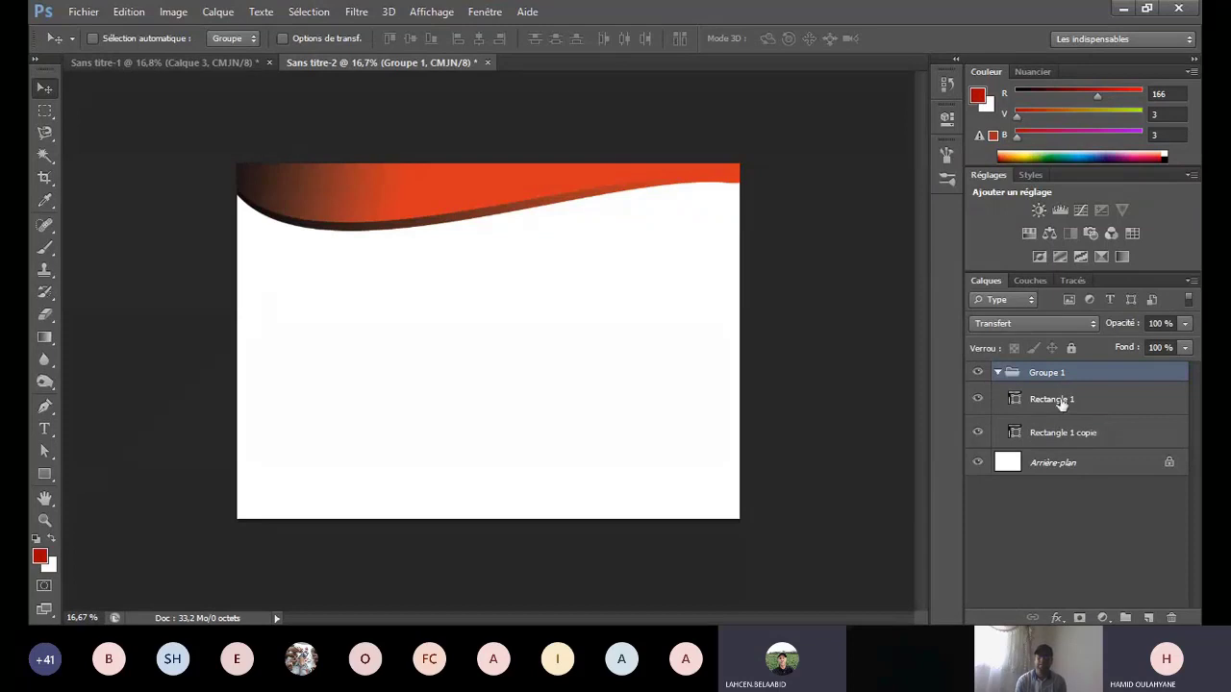
{"action": "left_click", "coordinate": [997, 372]}
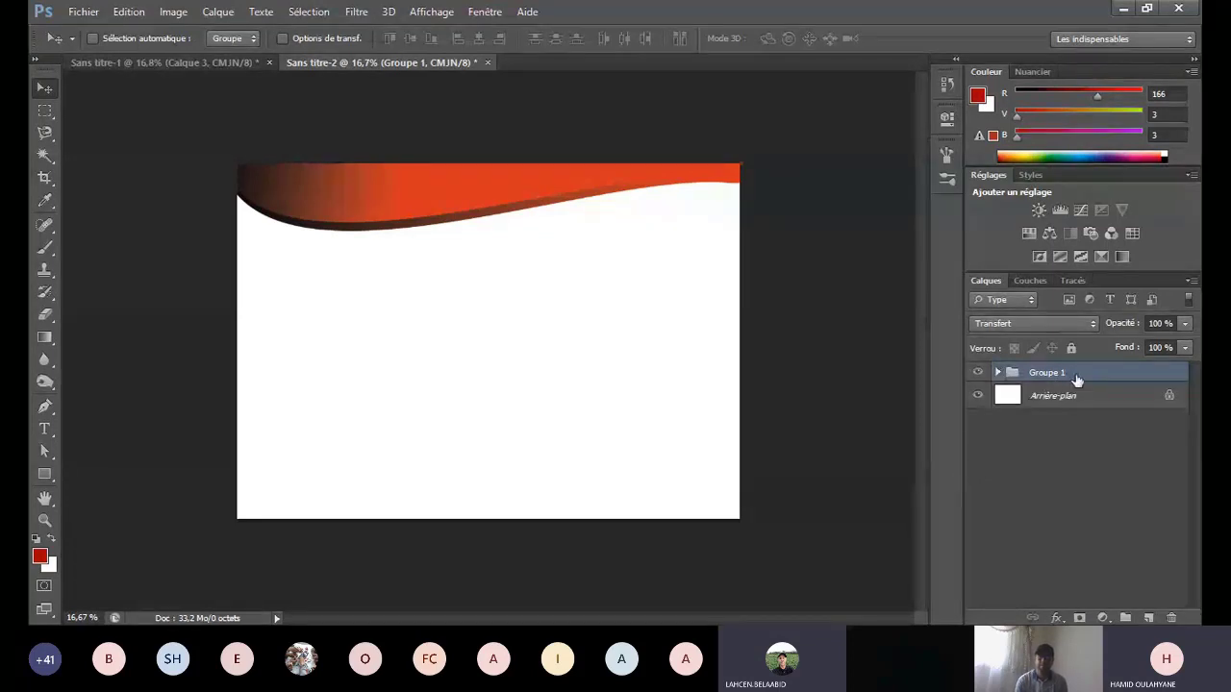
Step: Duplicate the wave group and move the copy down to the middle of the page
{"action": "right_click", "coordinate": [1078, 375]}
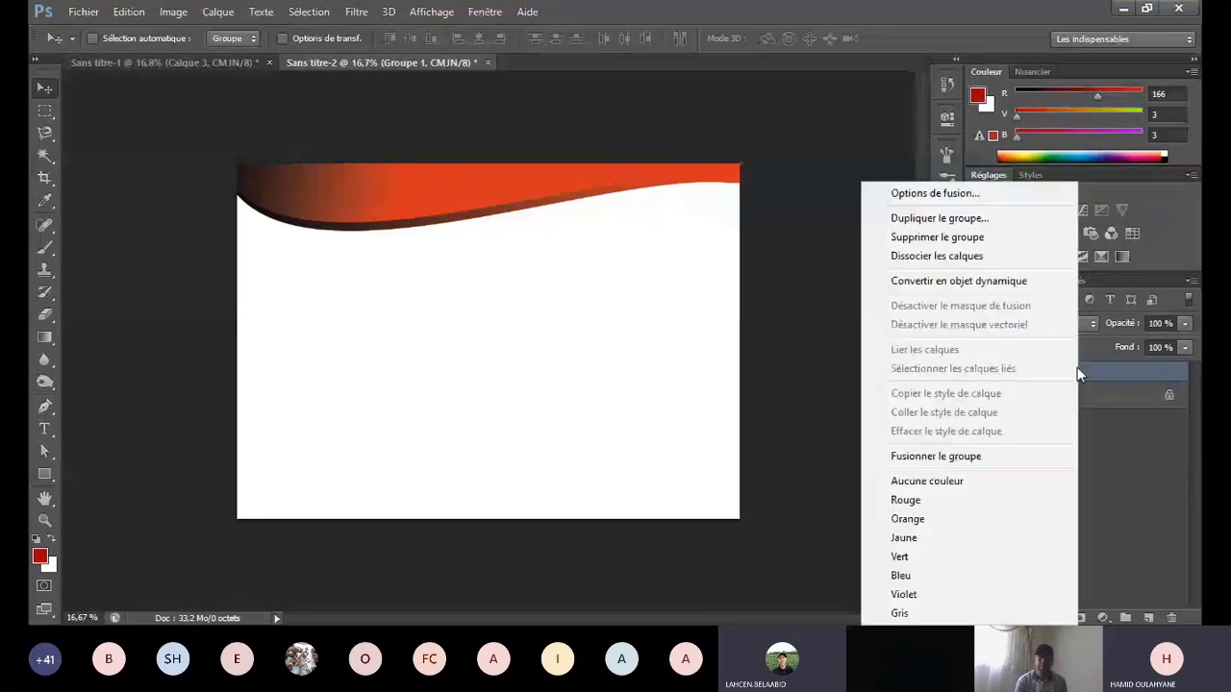
{"action": "left_click", "coordinate": [938, 218]}
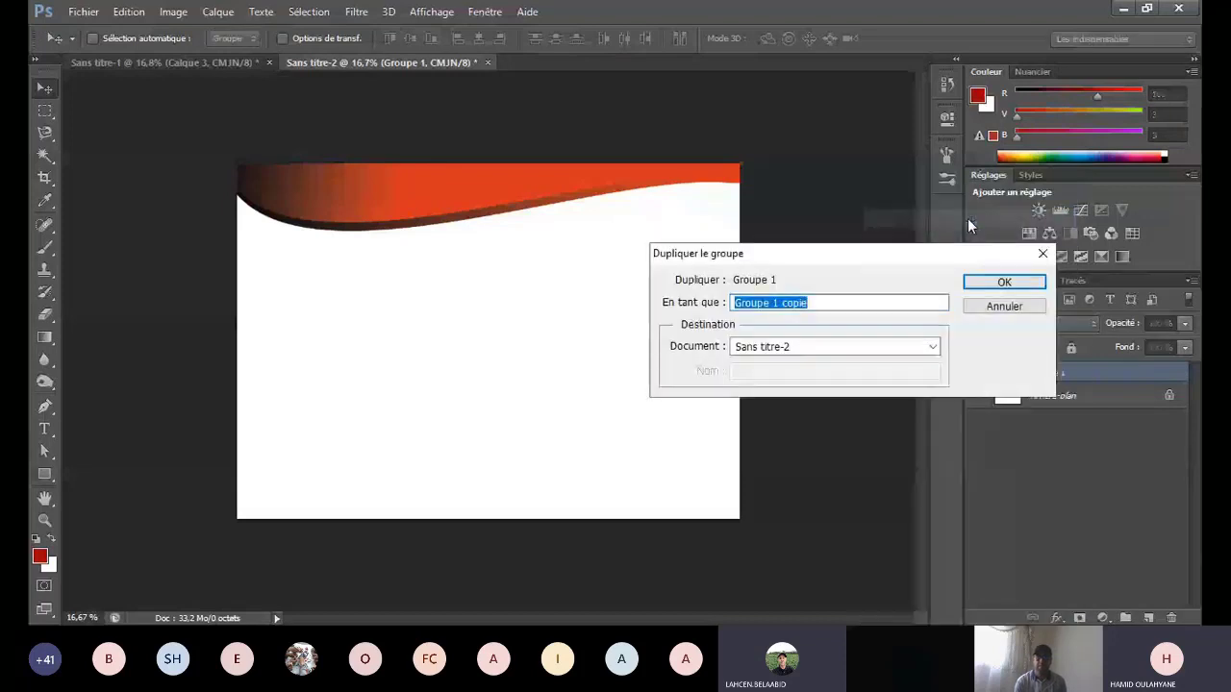
{"action": "left_click", "coordinate": [1004, 282]}
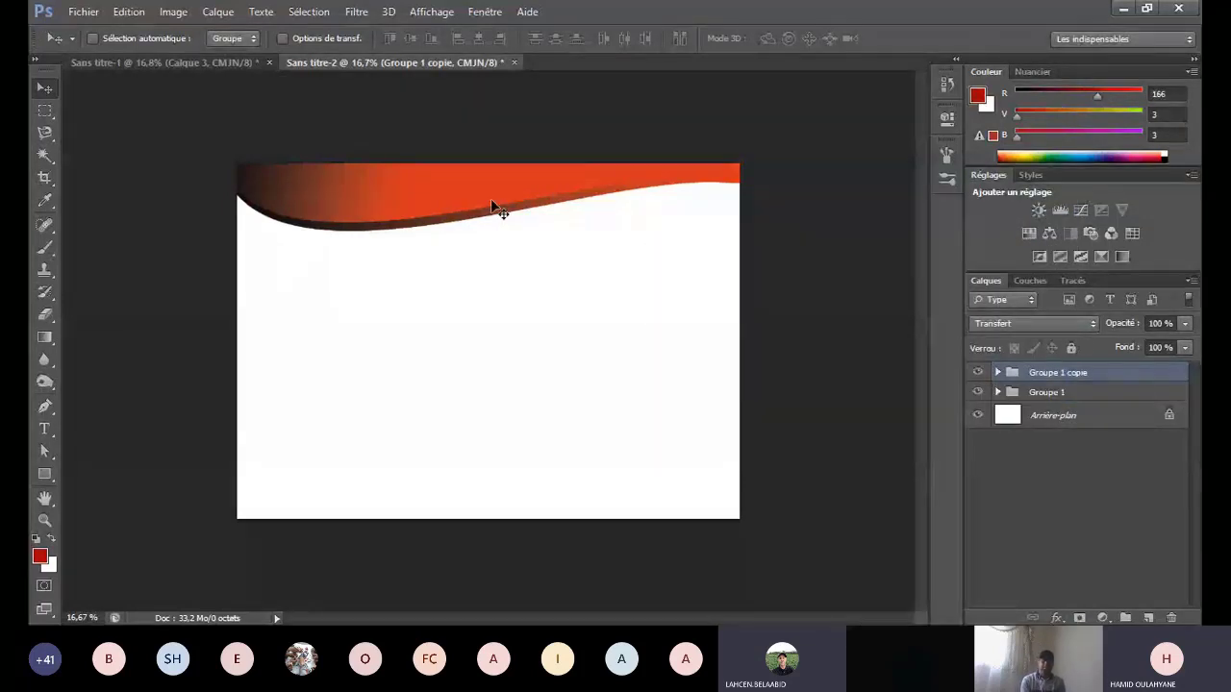
{"action": "left_click_drag", "start_coordinate": [493, 207], "coordinate": [497, 332]}
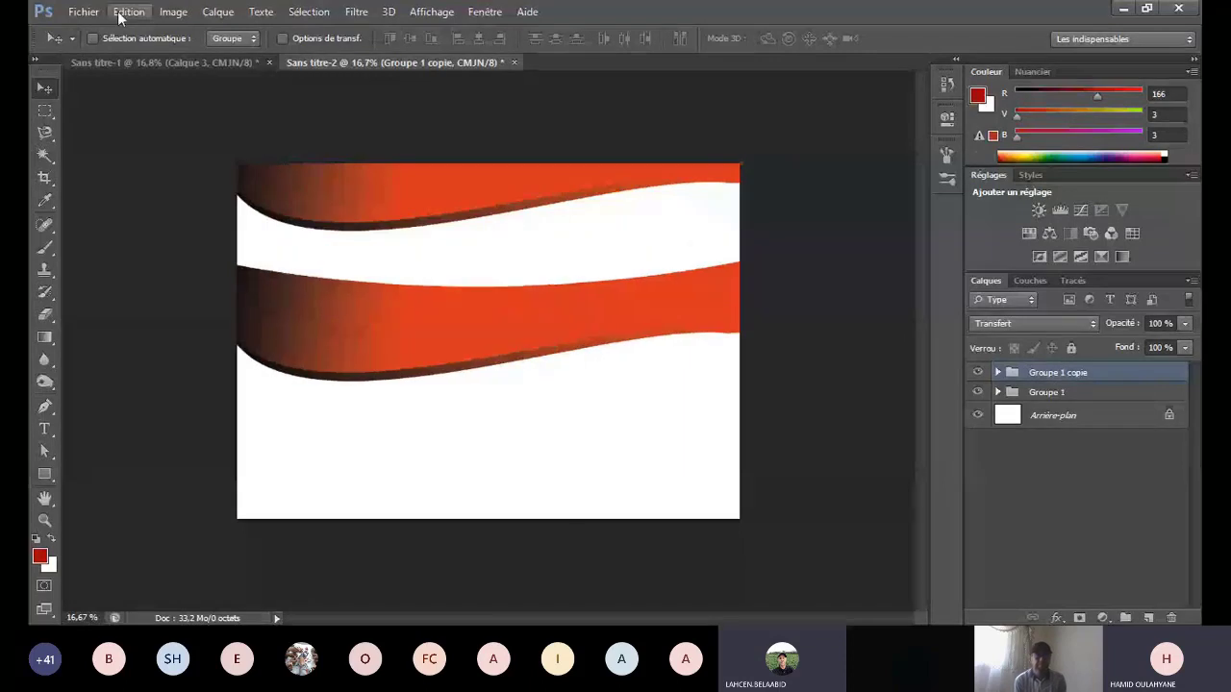
Step: Flip the duplicated wave group both horizontally and vertically
{"action": "left_click", "coordinate": [127, 11]}
{"action": "mouse_move", "coordinate": [322, 333]}
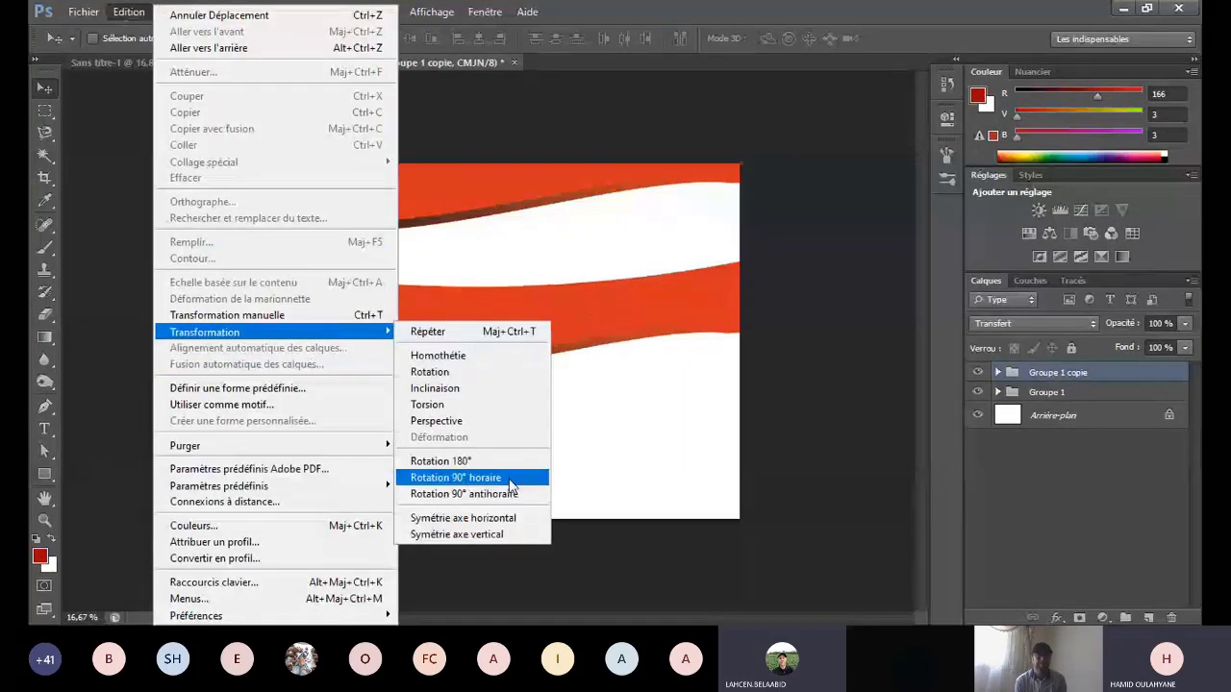
{"action": "left_click", "coordinate": [513, 519]}
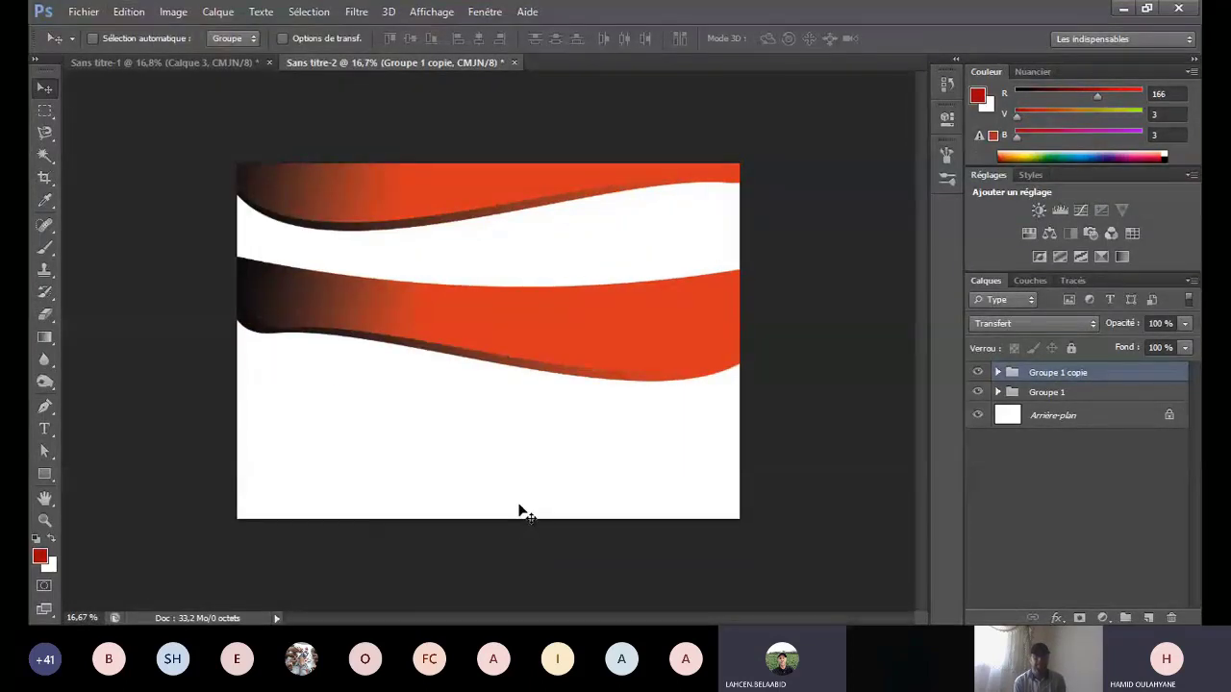
{"action": "left_click", "coordinate": [127, 11]}
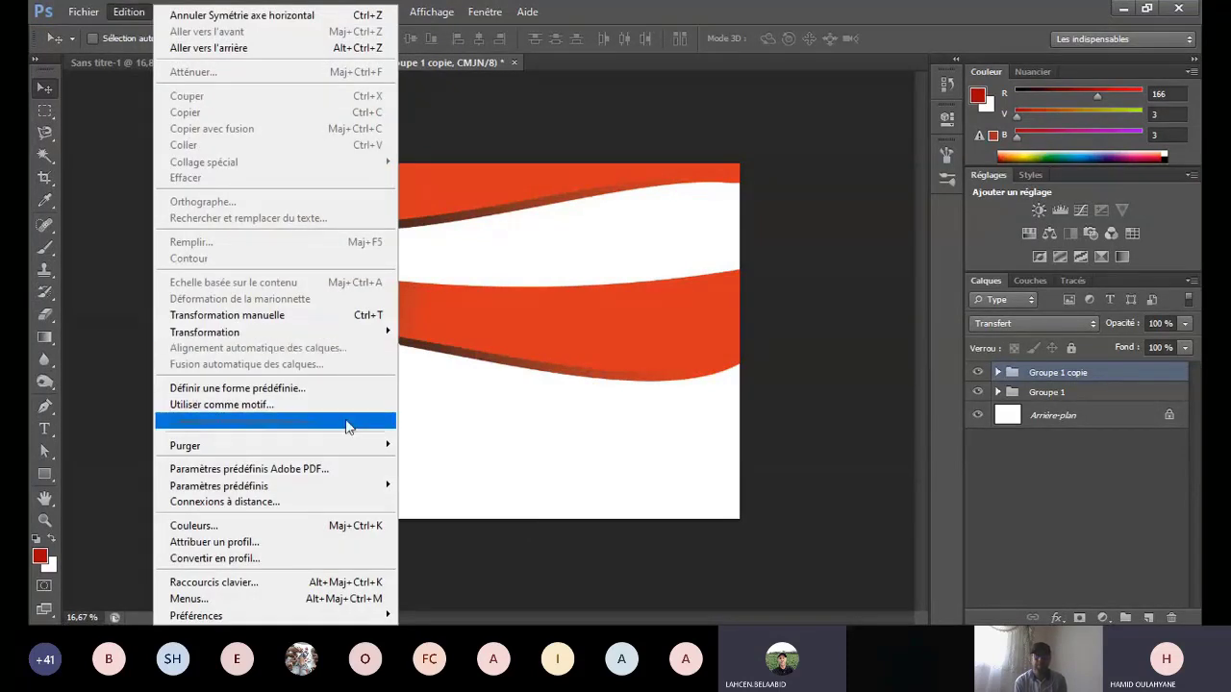
{"action": "mouse_move", "coordinate": [356, 344]}
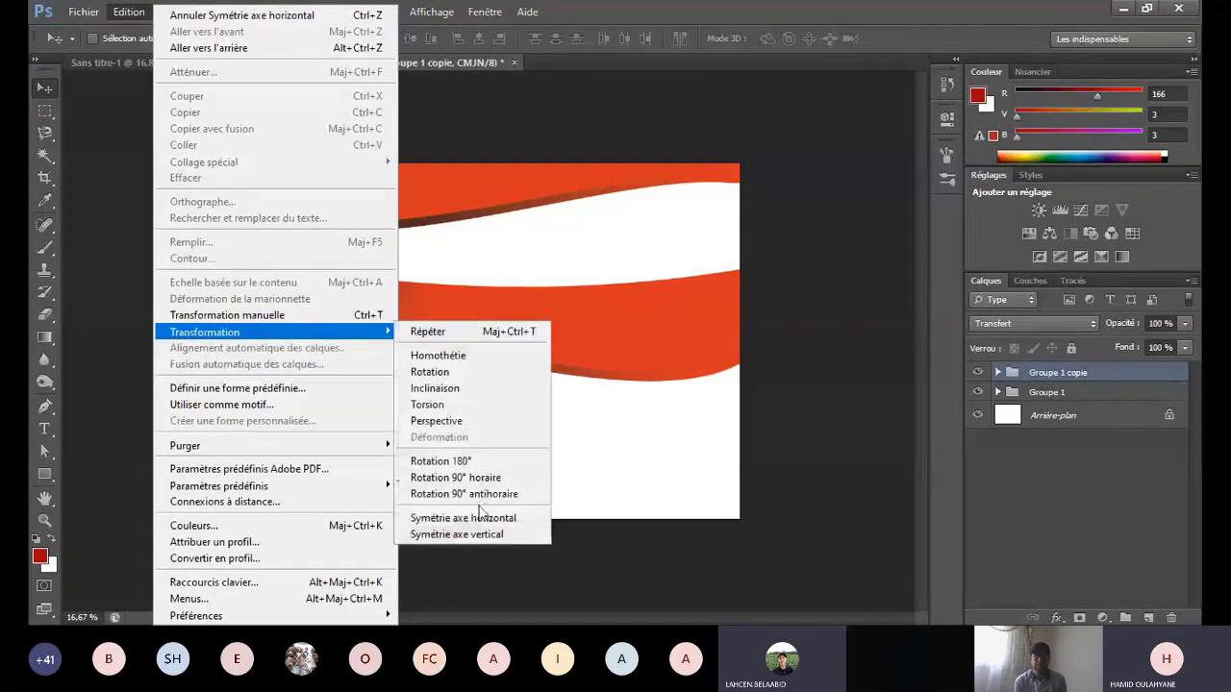
{"action": "left_click", "coordinate": [481, 529]}
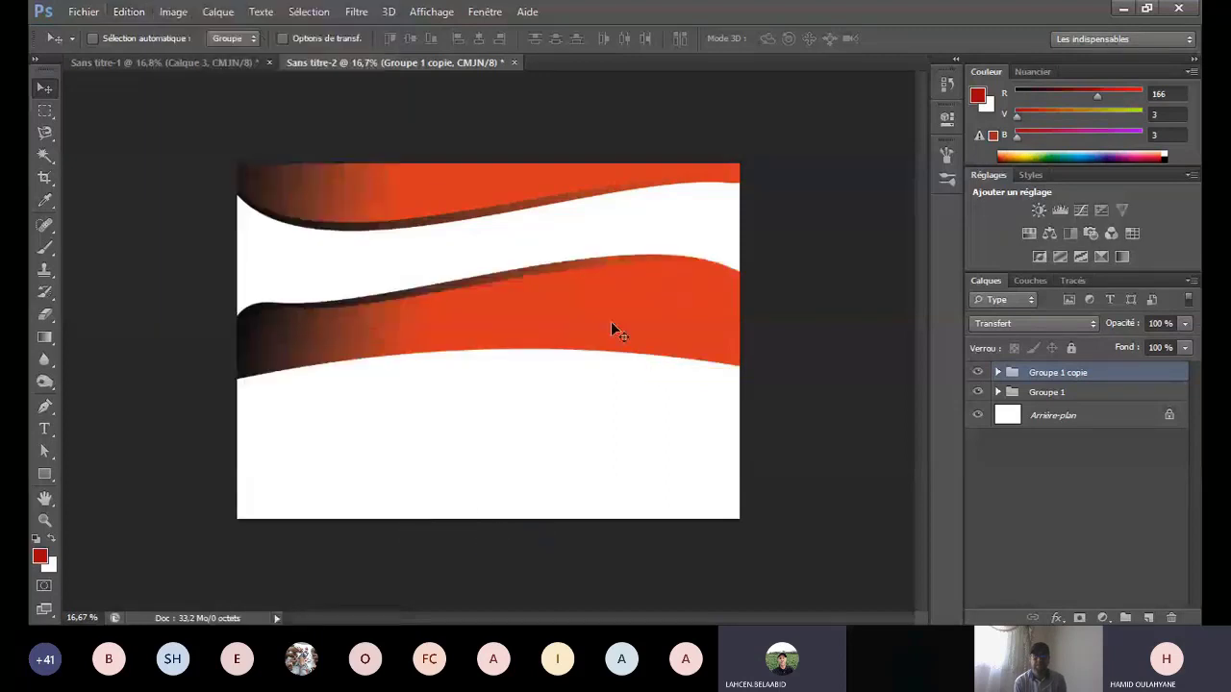
Step: Move the flipped wave group to the page's bottom edge and stretch it to about 120% width and 105% height
{"action": "left_click_drag", "start_coordinate": [611, 321], "coordinate": [575, 527]}
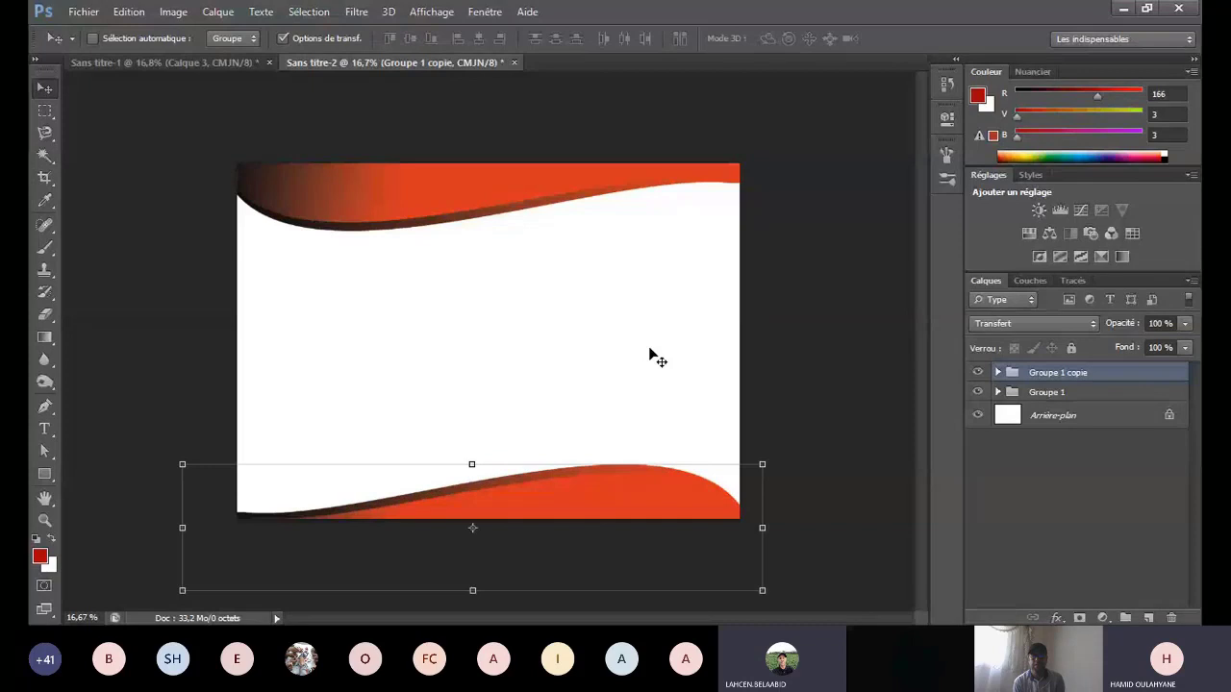
{"action": "left_click_drag", "start_coordinate": [762, 465], "coordinate": [831, 458]}
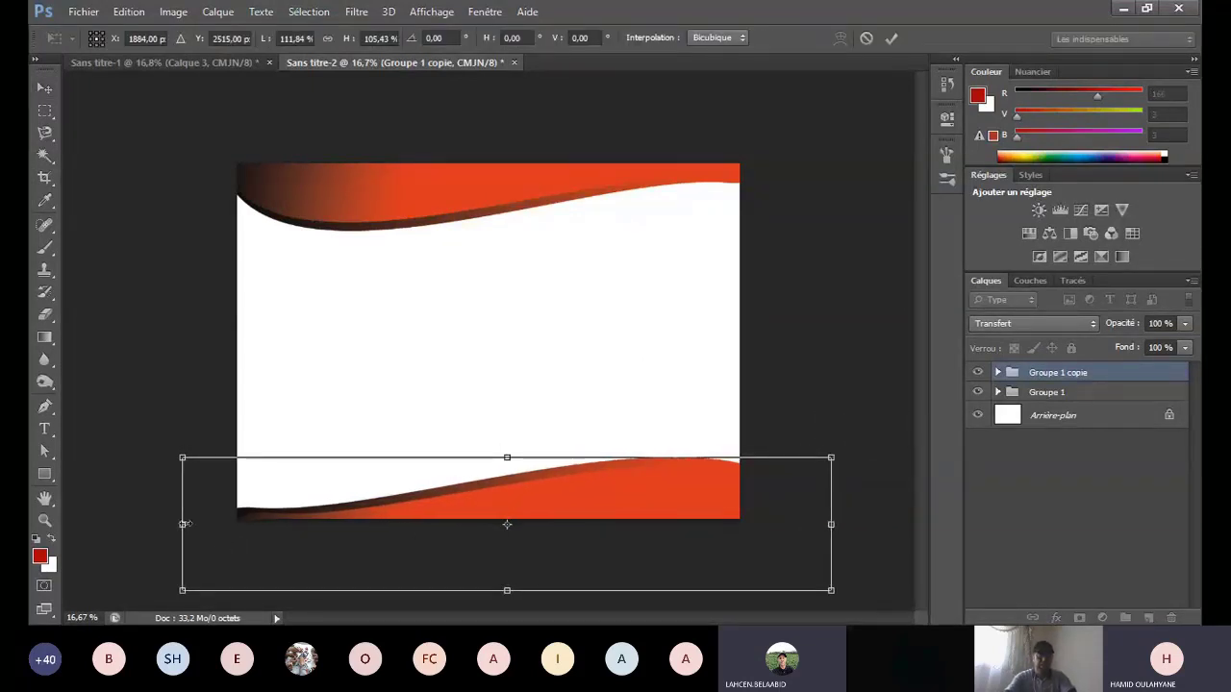
{"action": "left_click_drag", "start_coordinate": [183, 524], "coordinate": [134, 524]}
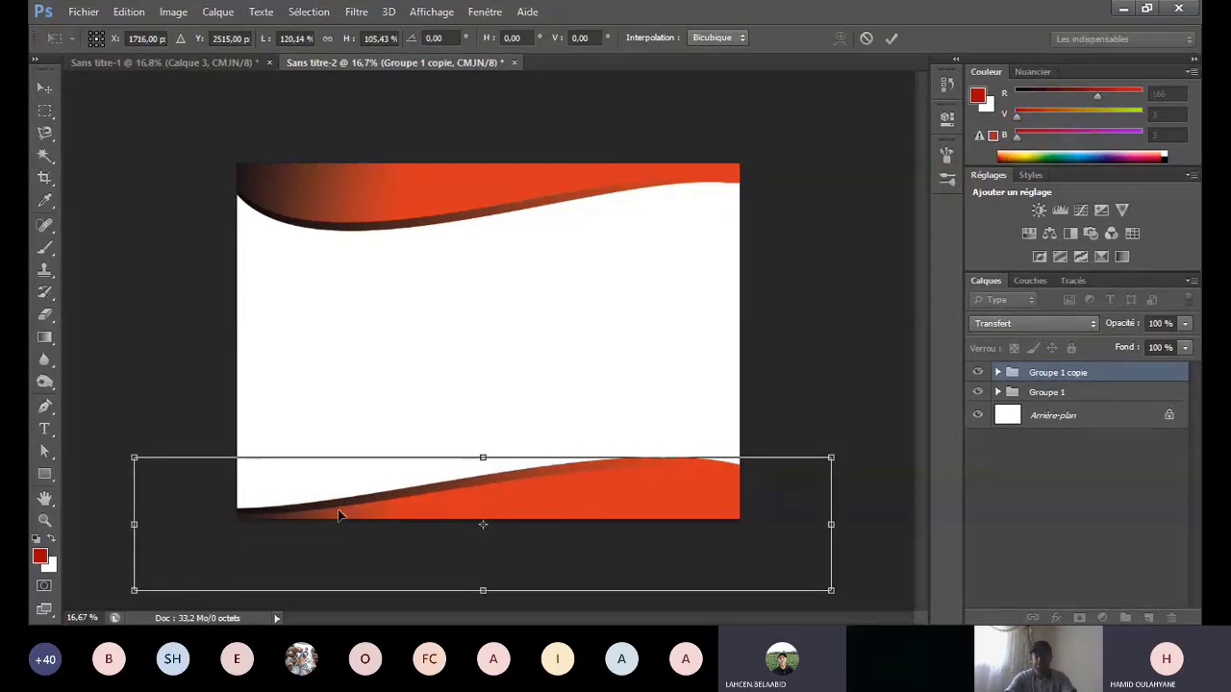
{"action": "key", "text": "Return"}
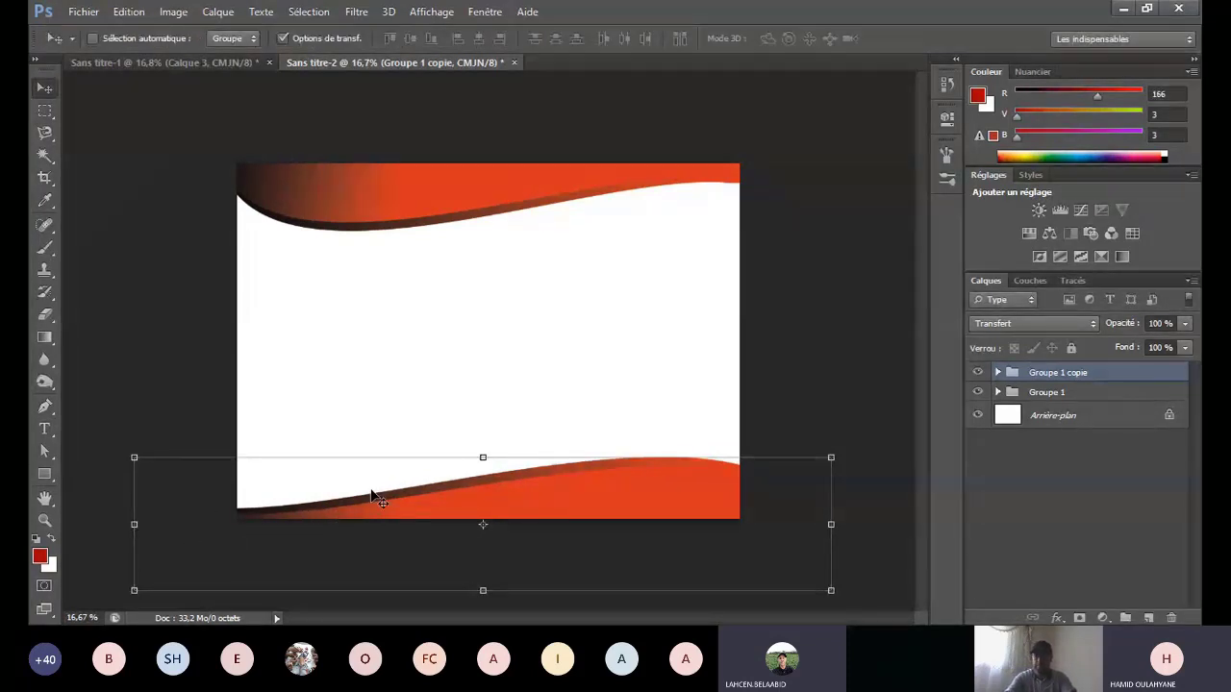
Step: Hide the transform controls and nudge the header wave group slightly upward on the page
{"action": "left_click", "coordinate": [317, 37]}
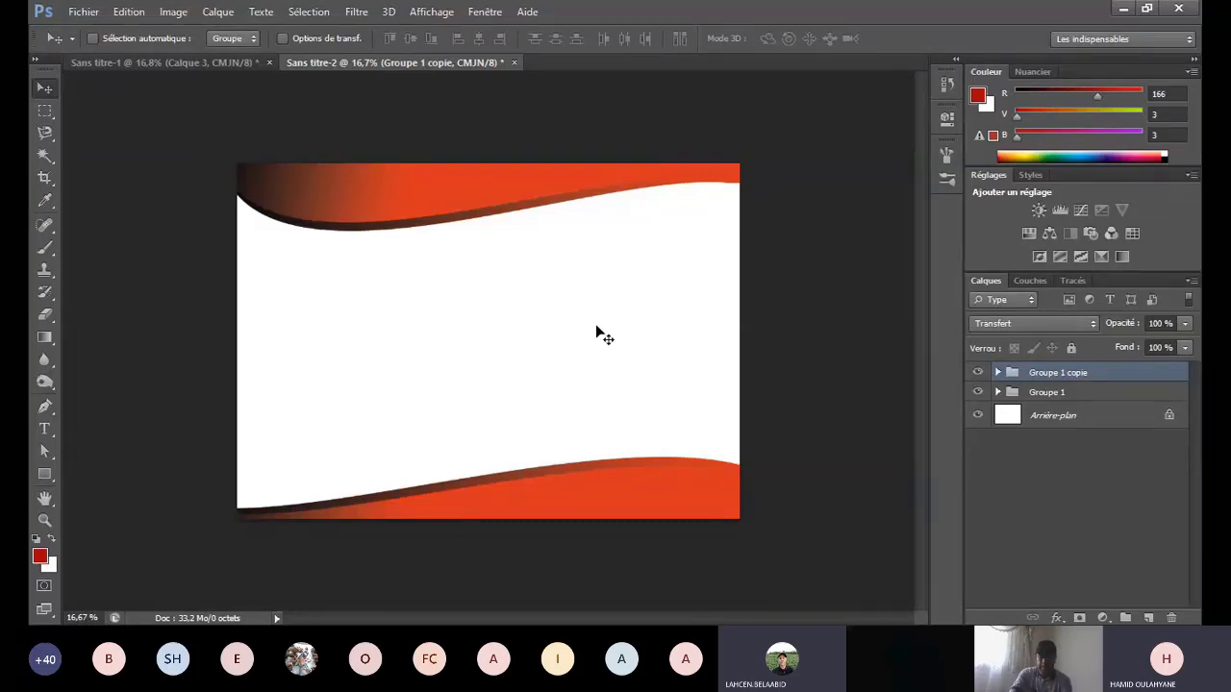
{"action": "left_click", "coordinate": [1101, 392]}
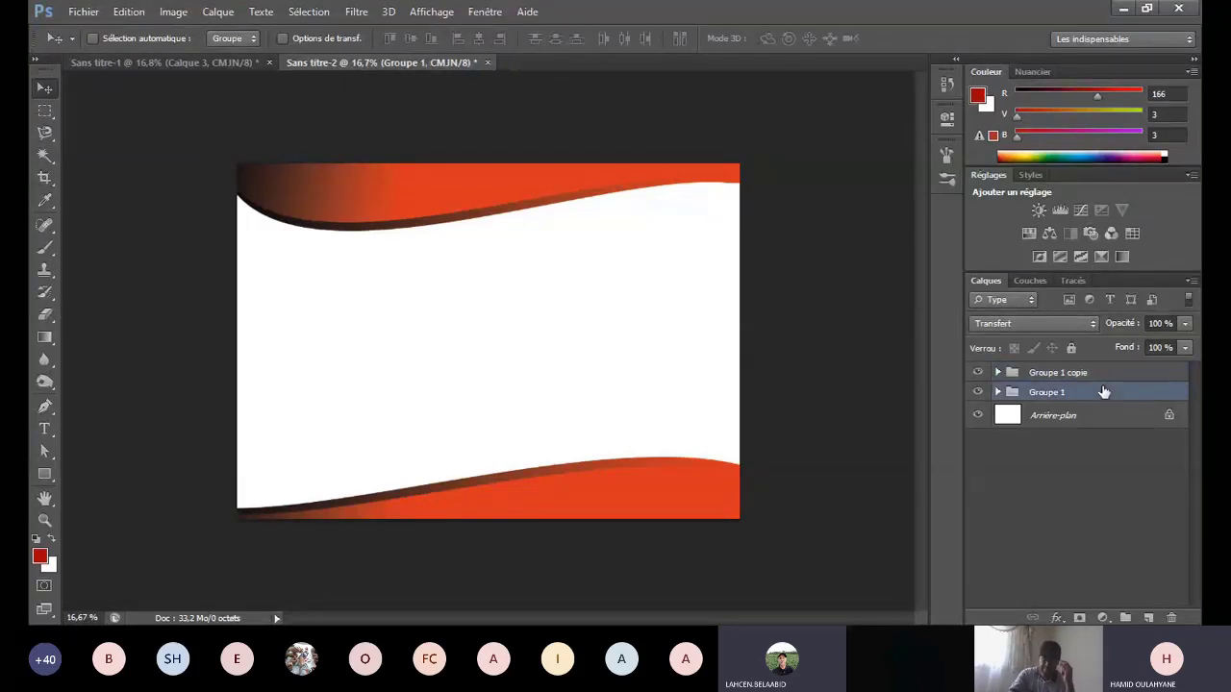
{"action": "key", "text": "shift+Up"}
{"action": "key", "text": "shift+Up"}
{"action": "key", "text": "shift+Up"}
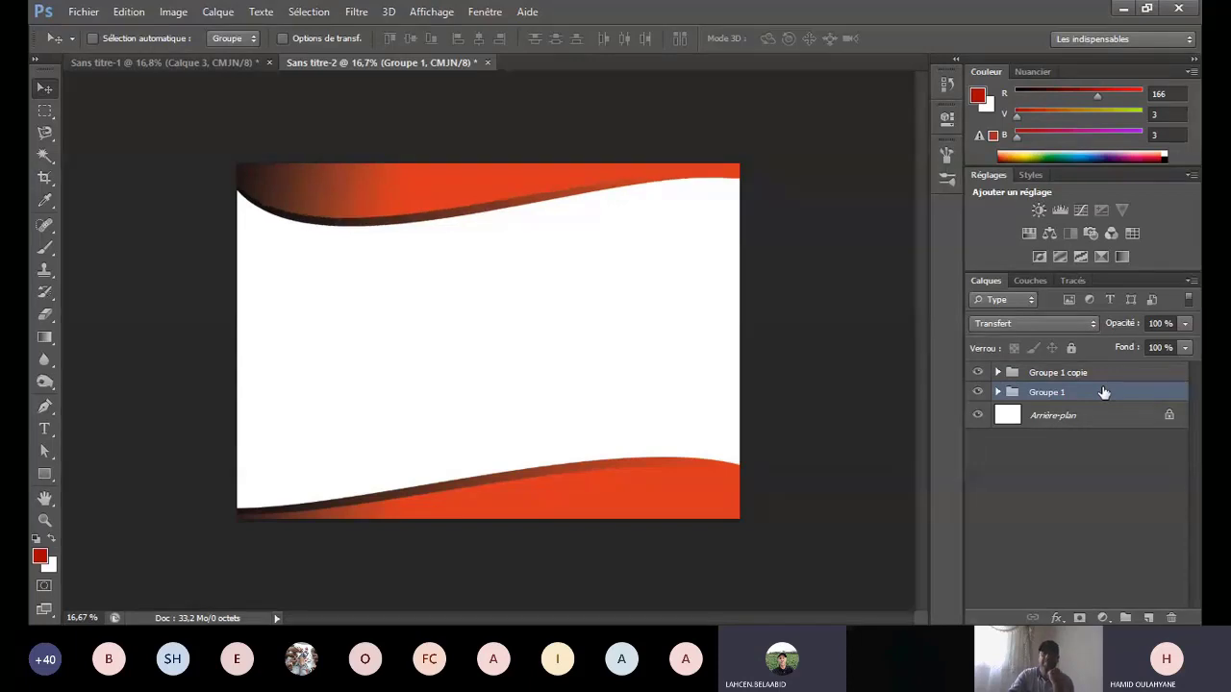
{"action": "key", "text": "shift+Up"}
{"action": "key", "text": "shift+Up"}
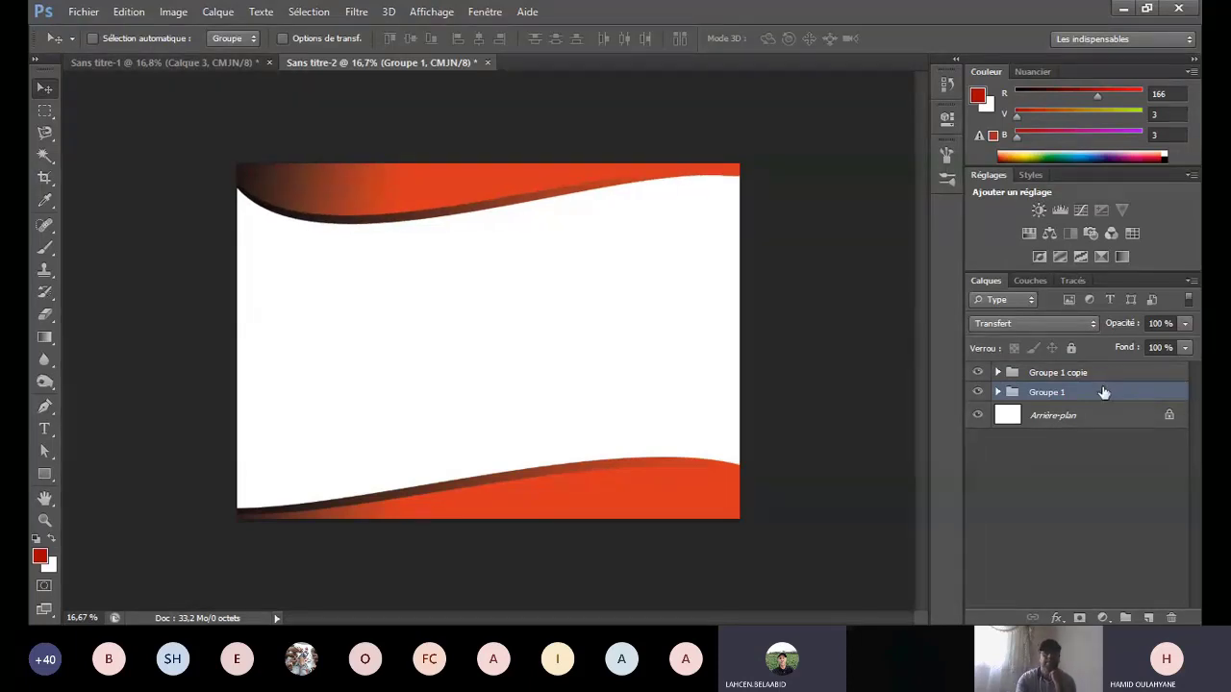
{"action": "key", "text": "shift+Up"}
{"action": "key", "text": "shift+Up"}
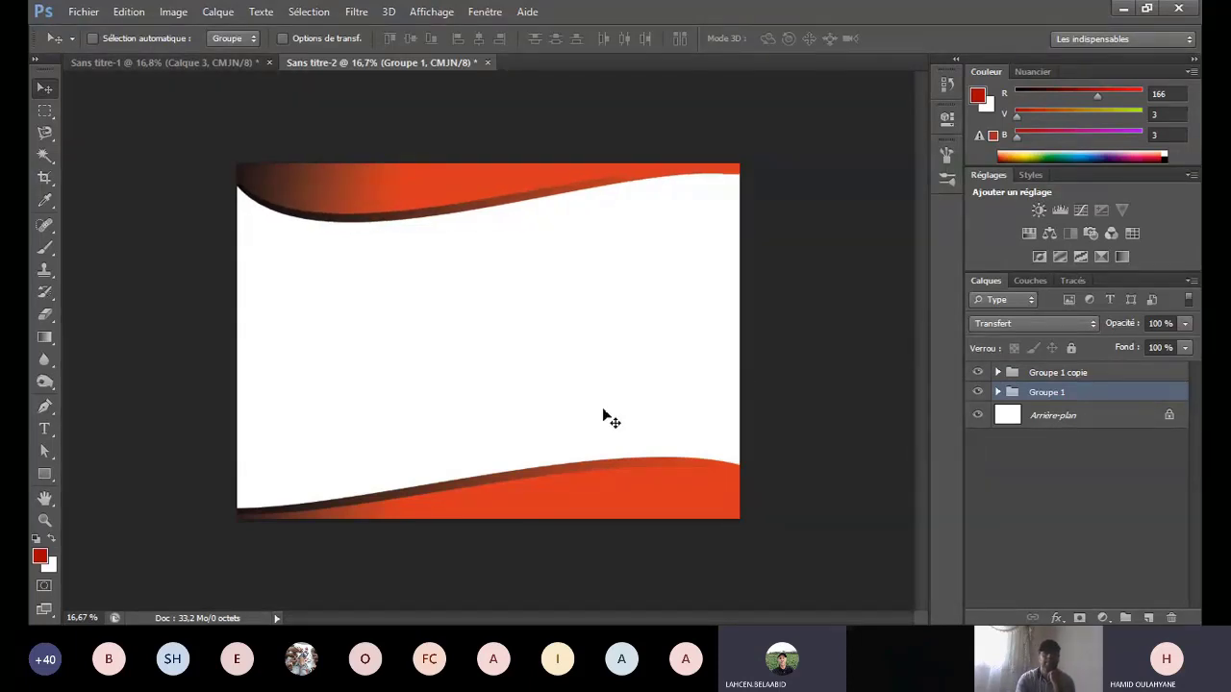
Step: Import the pastel wallpaper image from the work 1 folder into the landscape document
{"action": "left_click", "coordinate": [46, 435]}
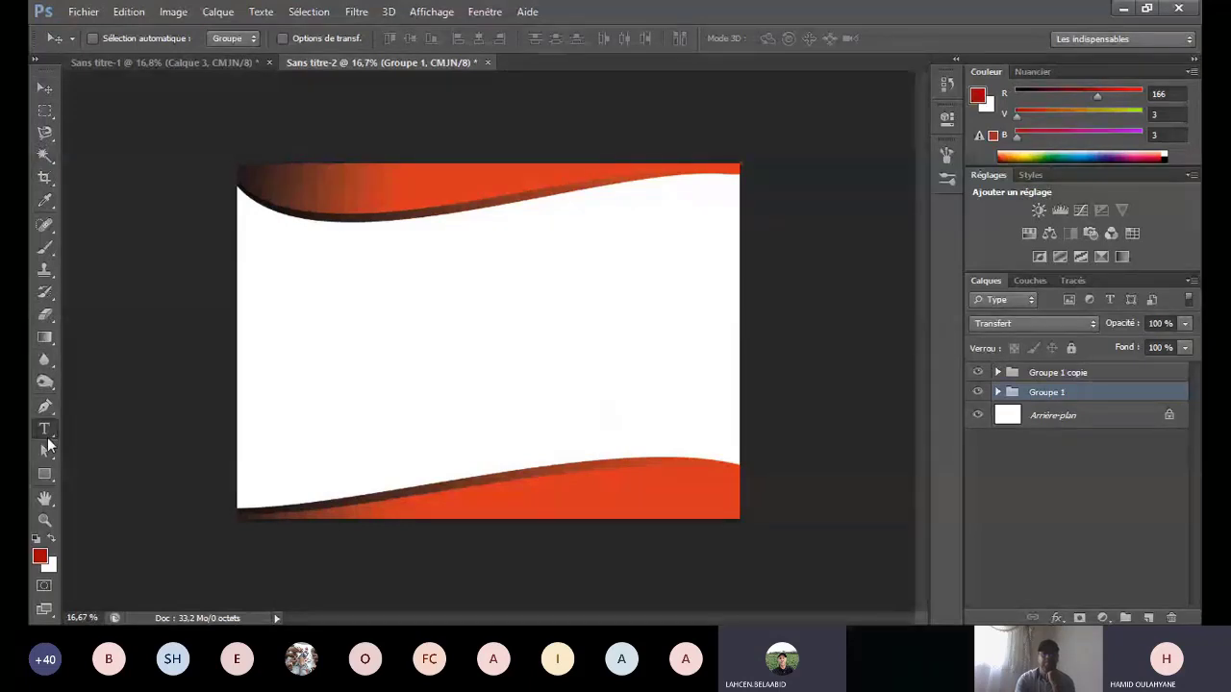
{"action": "left_click", "coordinate": [96, 13]}
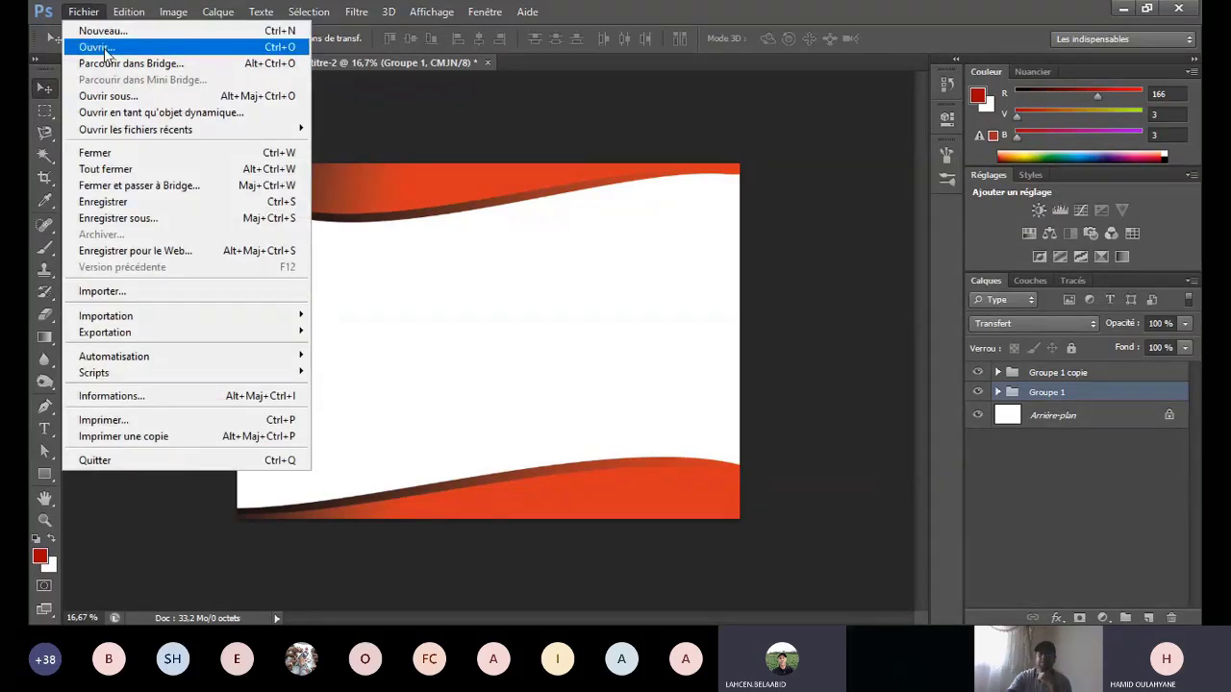
{"action": "left_click", "coordinate": [136, 291]}
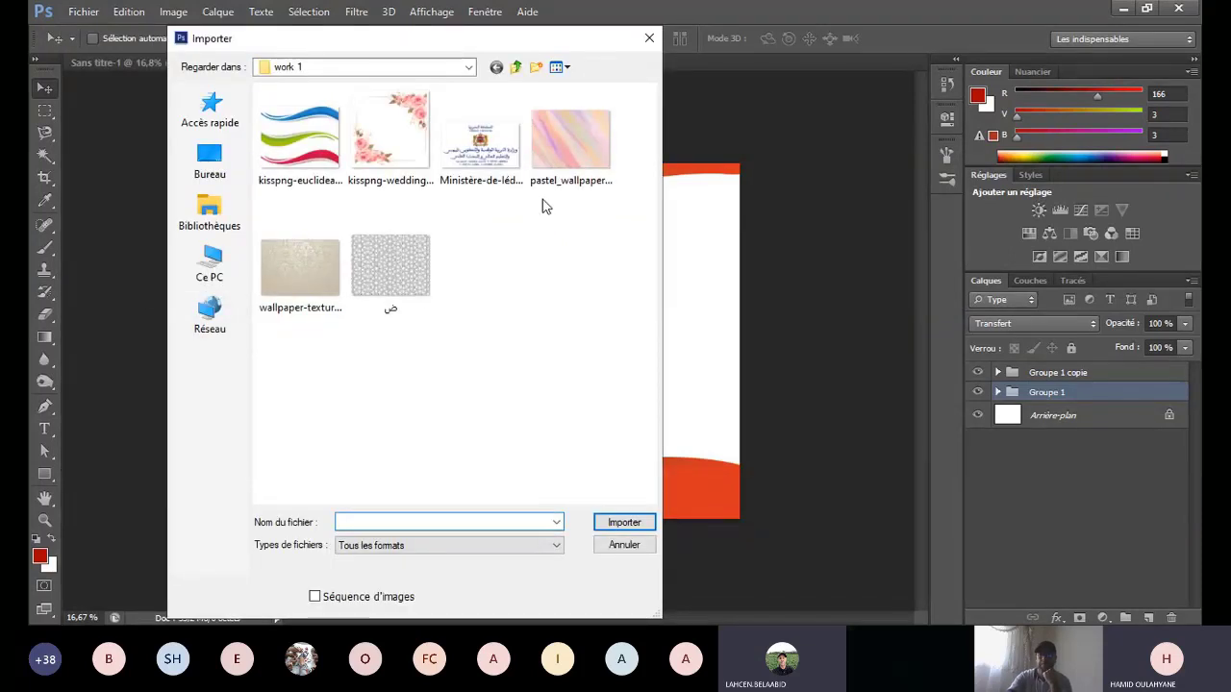
{"action": "double_click", "coordinate": [574, 146]}
{"action": "left_click", "coordinate": [1185, 323]}
{"action": "left_click_drag", "start_coordinate": [1188, 343], "coordinate": [1111, 338]}
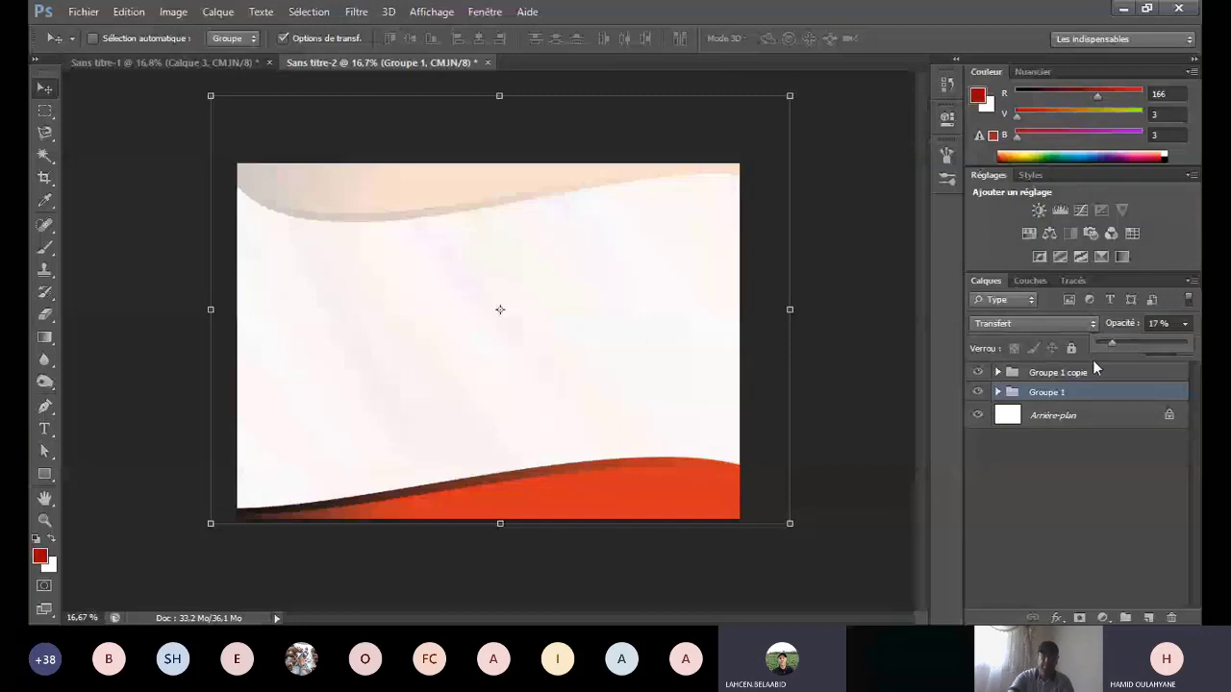
{"action": "left_click", "coordinate": [135, 13]}
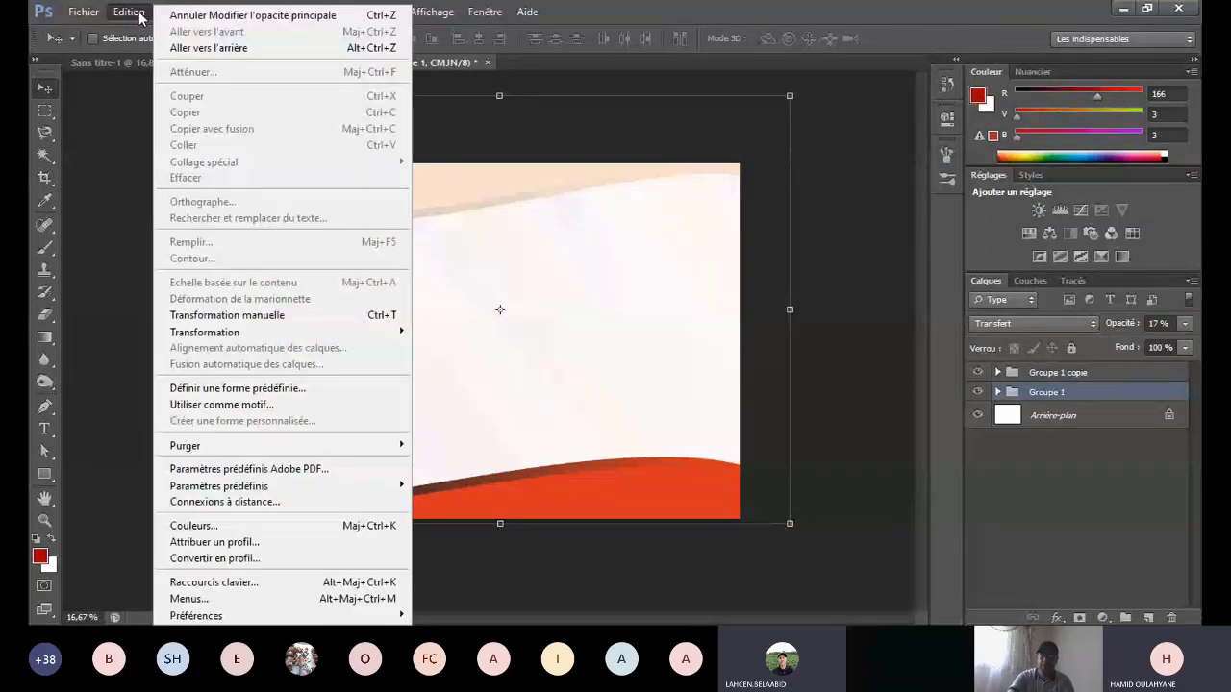
{"action": "left_click", "coordinate": [252, 15]}
Step: Fit the pastel wallpaper to the page beneath both wave groups and set its opacity to 33%
{"action": "left_click_drag", "start_coordinate": [1058, 481], "coordinate": [1098, 426]}
{"action": "left_click", "coordinate": [998, 418]}
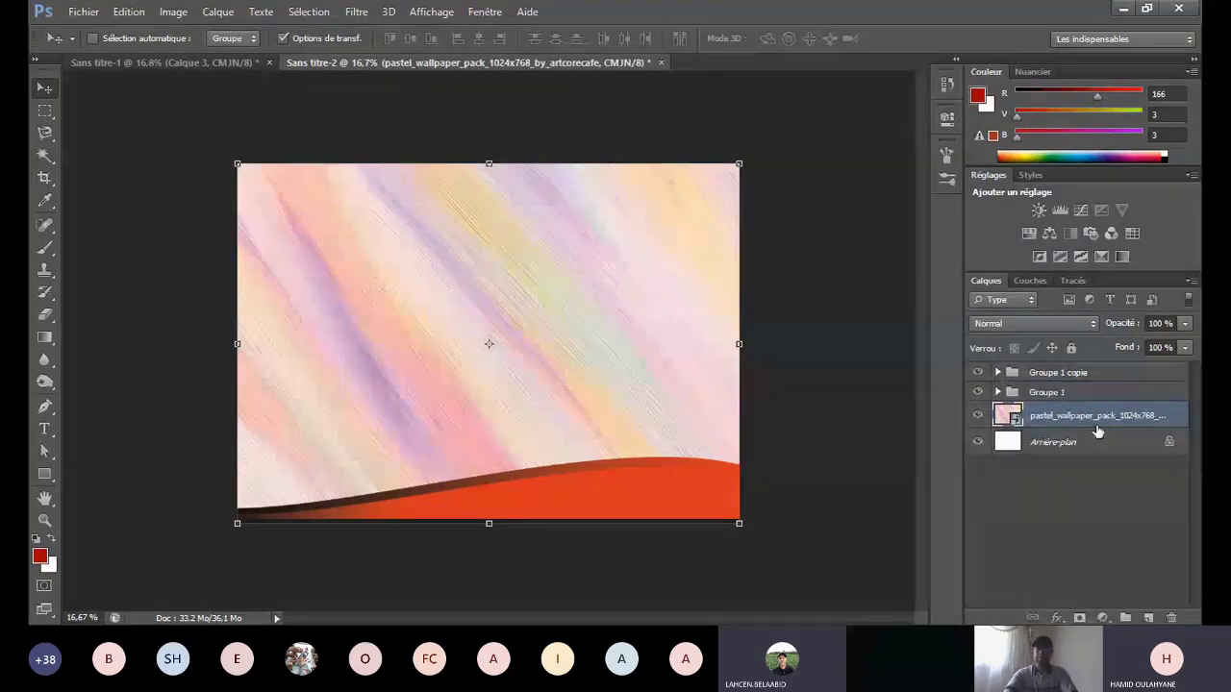
{"action": "left_click", "coordinate": [1184, 325]}
{"action": "left_click_drag", "start_coordinate": [1186, 330], "coordinate": [1126, 342]}
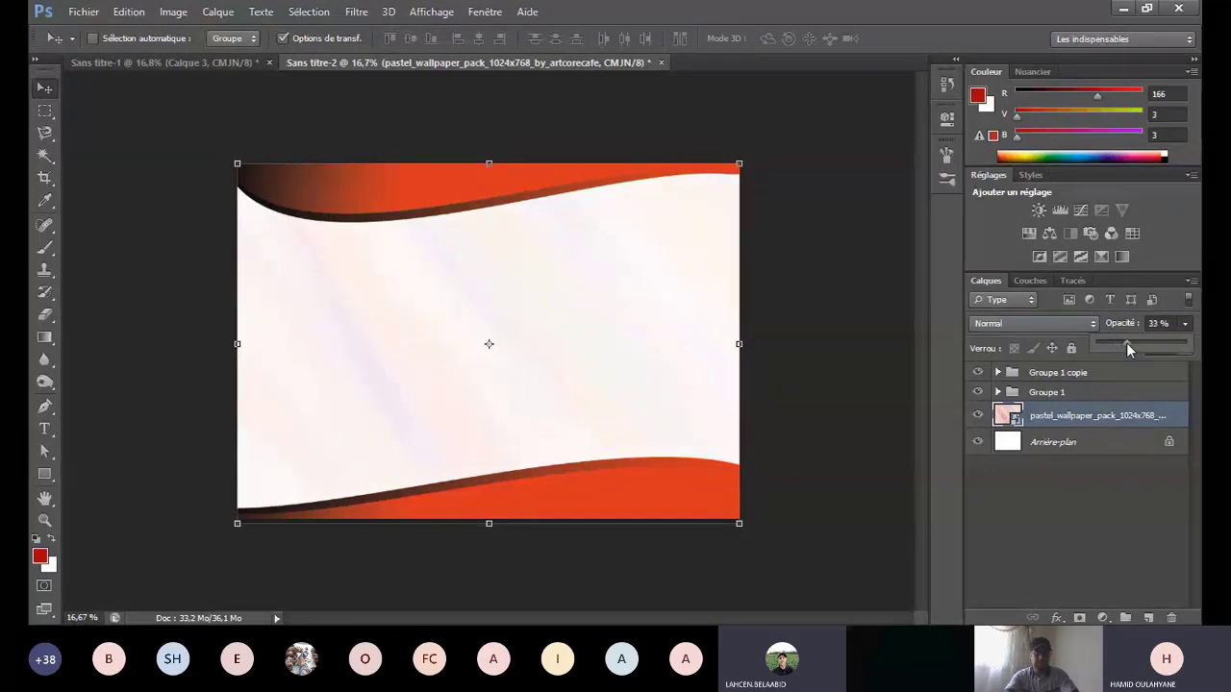
{"action": "left_click", "coordinate": [327, 38]}
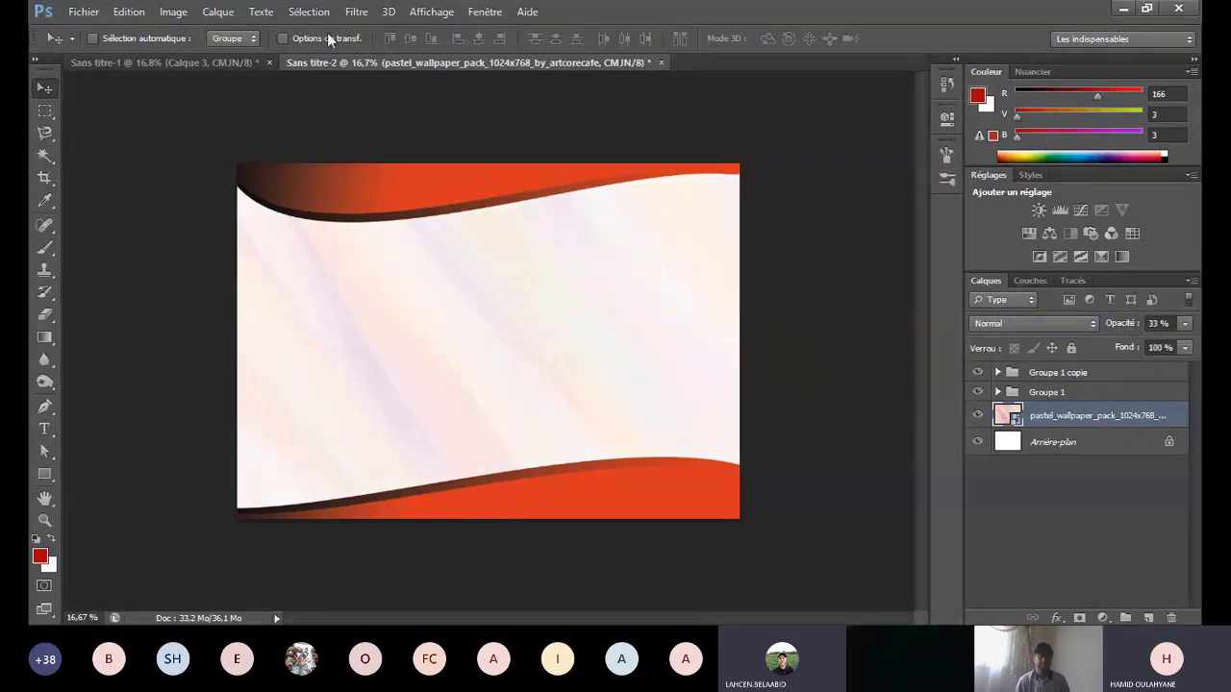
Step: Add the red 36 pt title text "شهادة تقديرية" and center it on the page below the header wave
{"action": "key", "text": "t"}
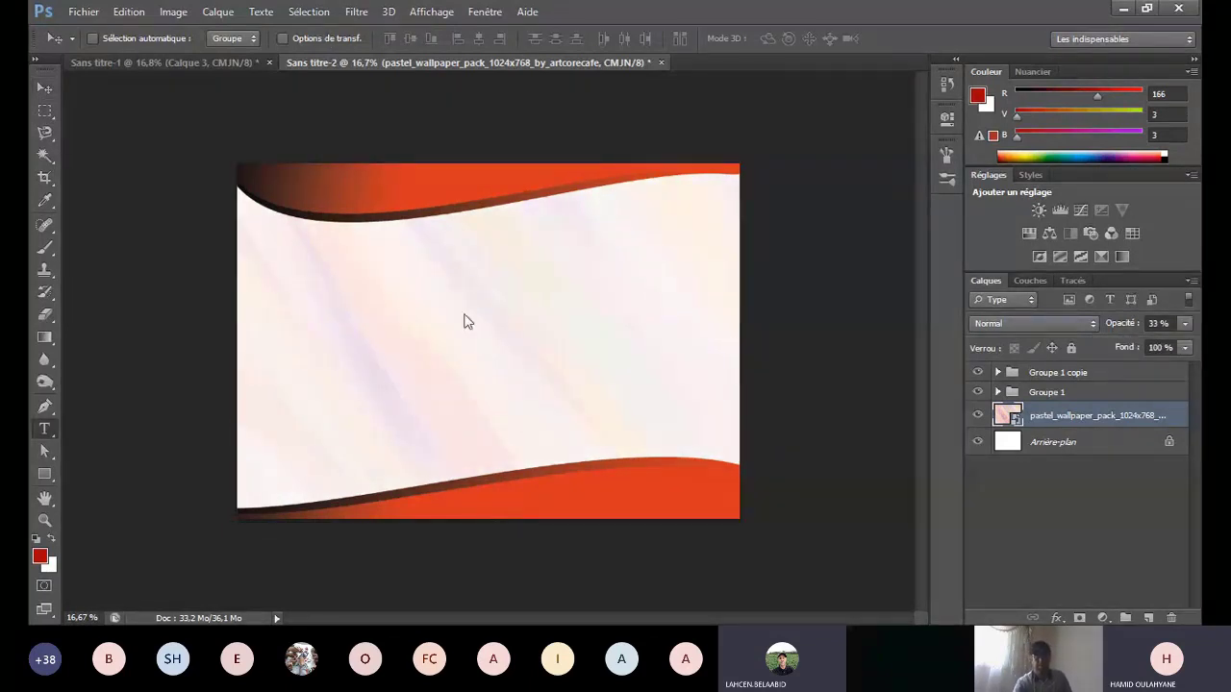
{"action": "left_click", "coordinate": [543, 260]}
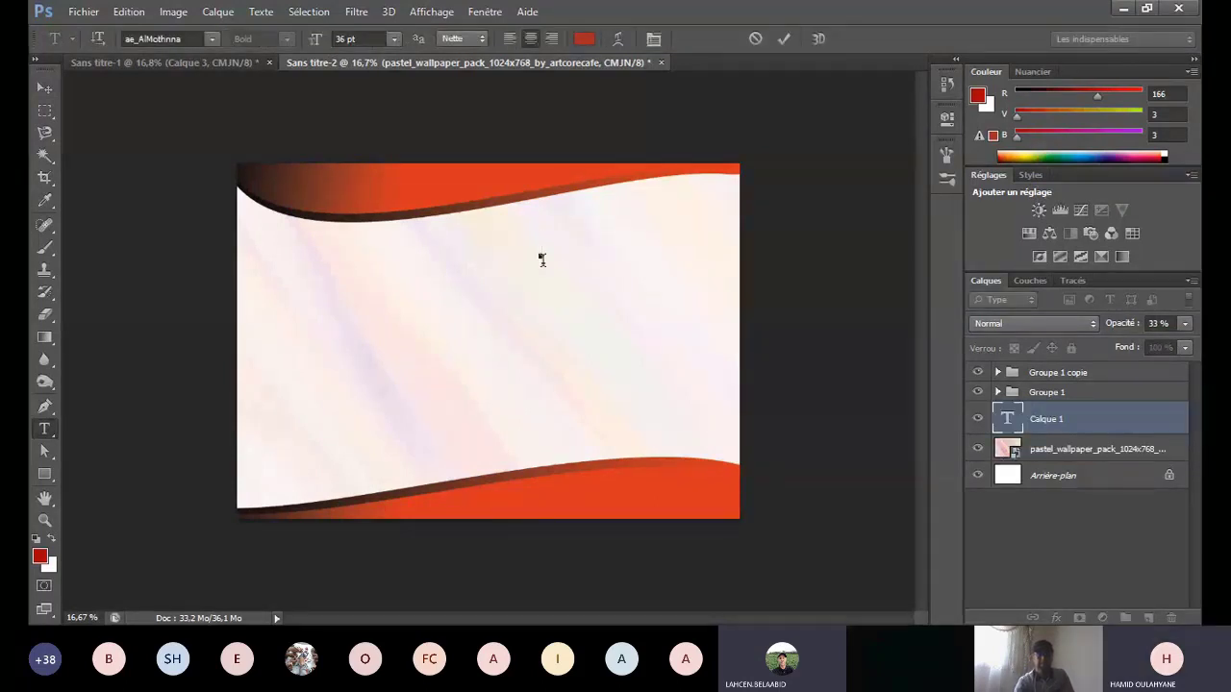
{"action": "type", "text": "شهادة ت"}
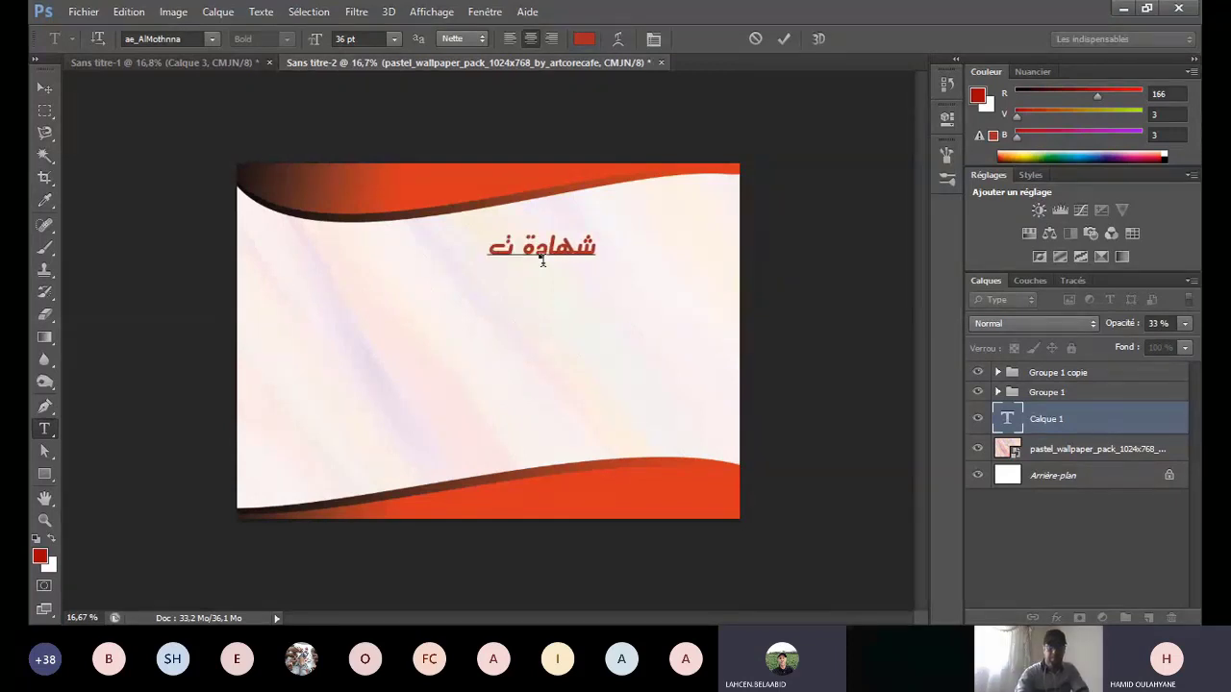
{"action": "type", "text": "ق"}
{"action": "key", "text": "BackSpace"}
{"action": "type", "text": "ق"}
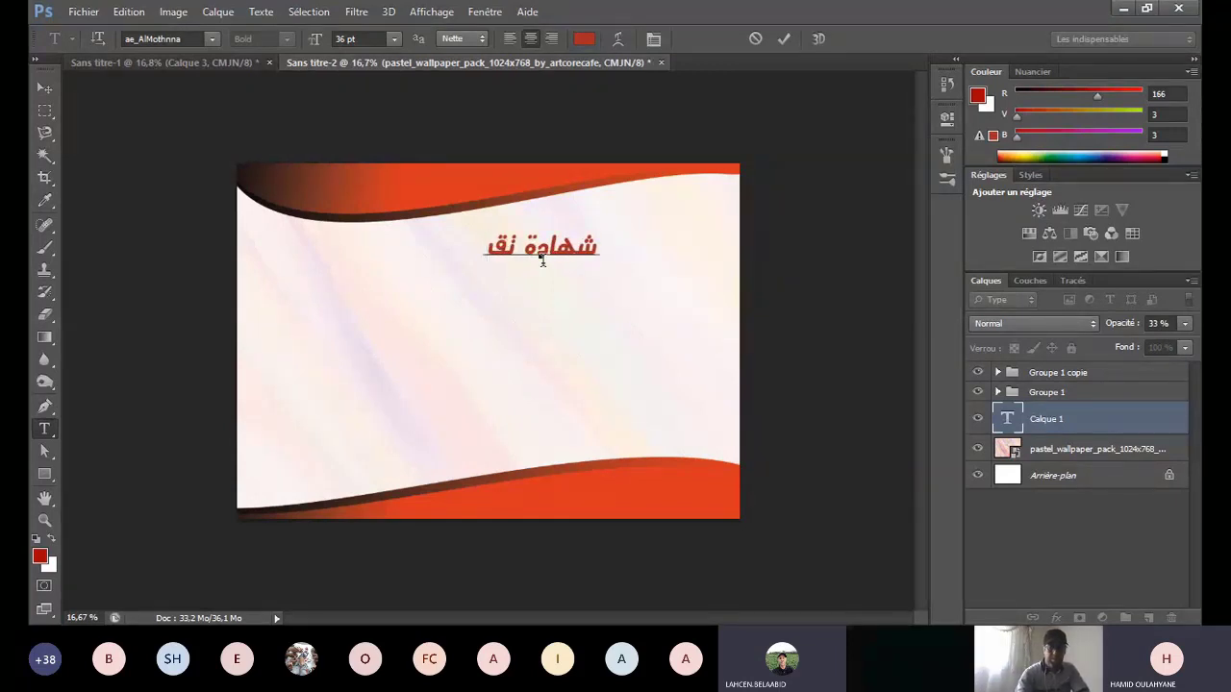
{"action": "type", "text": "ديرية"}
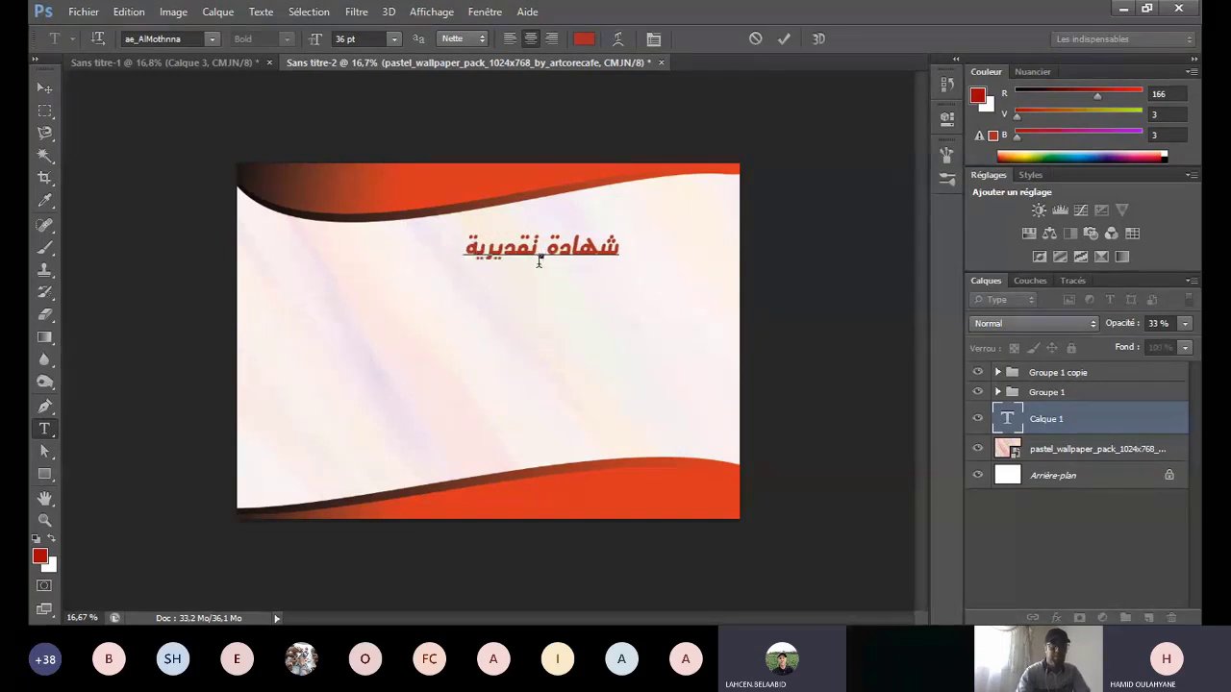
{"action": "left_click", "coordinate": [44, 85]}
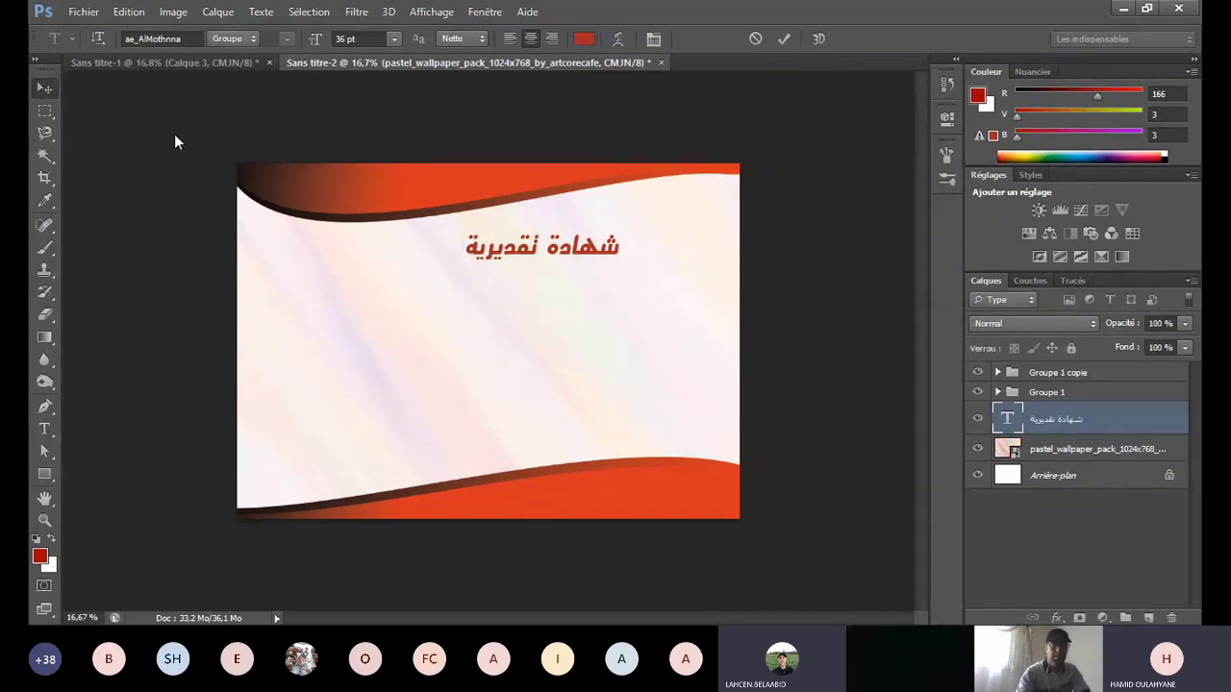
{"action": "left_click_drag", "start_coordinate": [550, 262], "coordinate": [500, 295]}
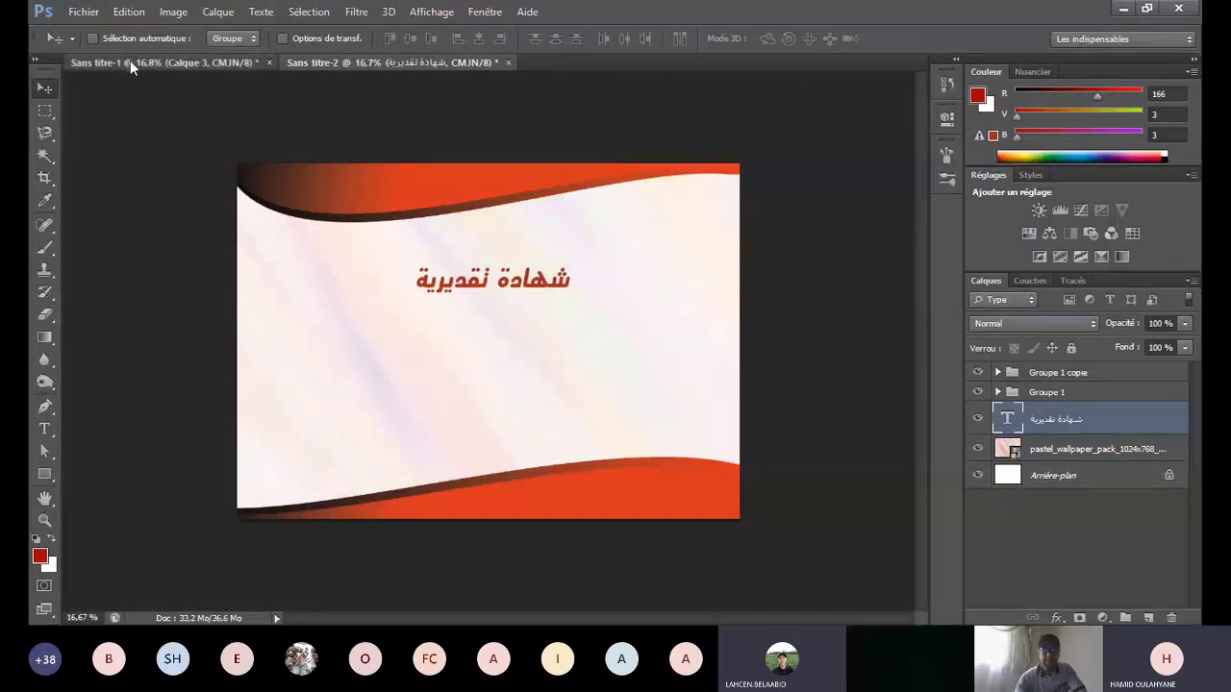
Step: Copy the ministry logo layer, Calque 1, from Sans titre-1 into the Sans titre-2 document
{"action": "left_click", "coordinate": [130, 60]}
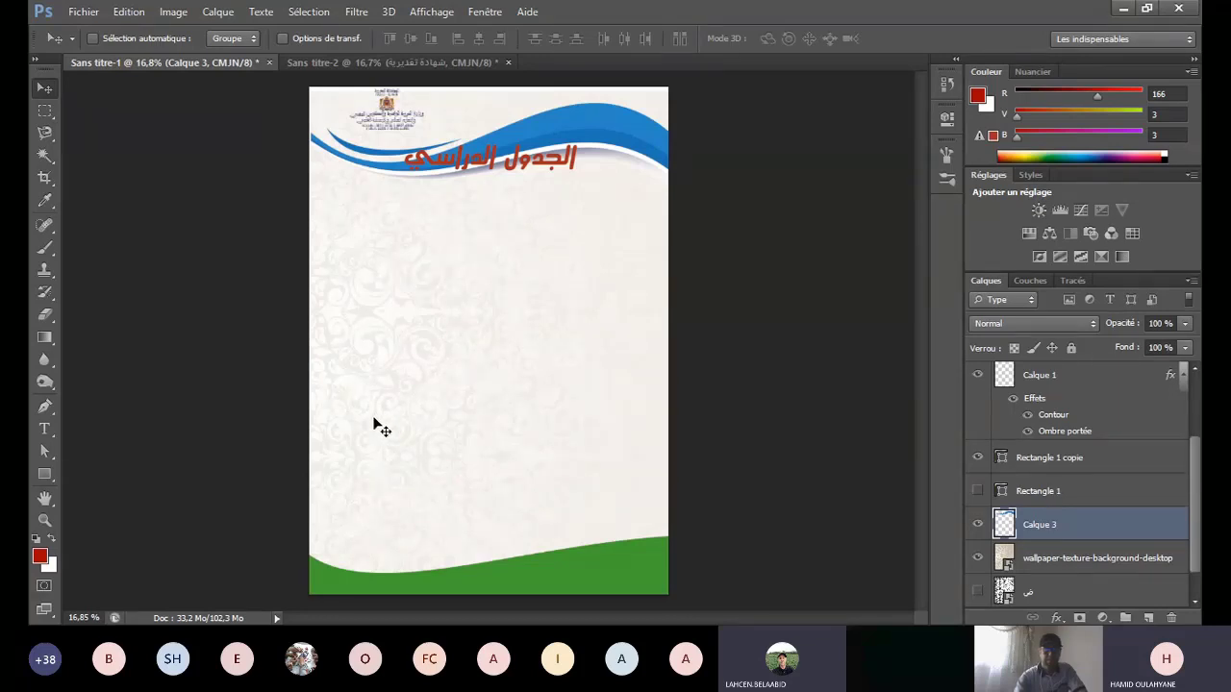
{"action": "left_click_drag", "start_coordinate": [377, 427], "coordinate": [548, 460]}
{"action": "scroll", "coordinate": [1121, 551], "scroll_direction": "down", "scroll_amount": 1}
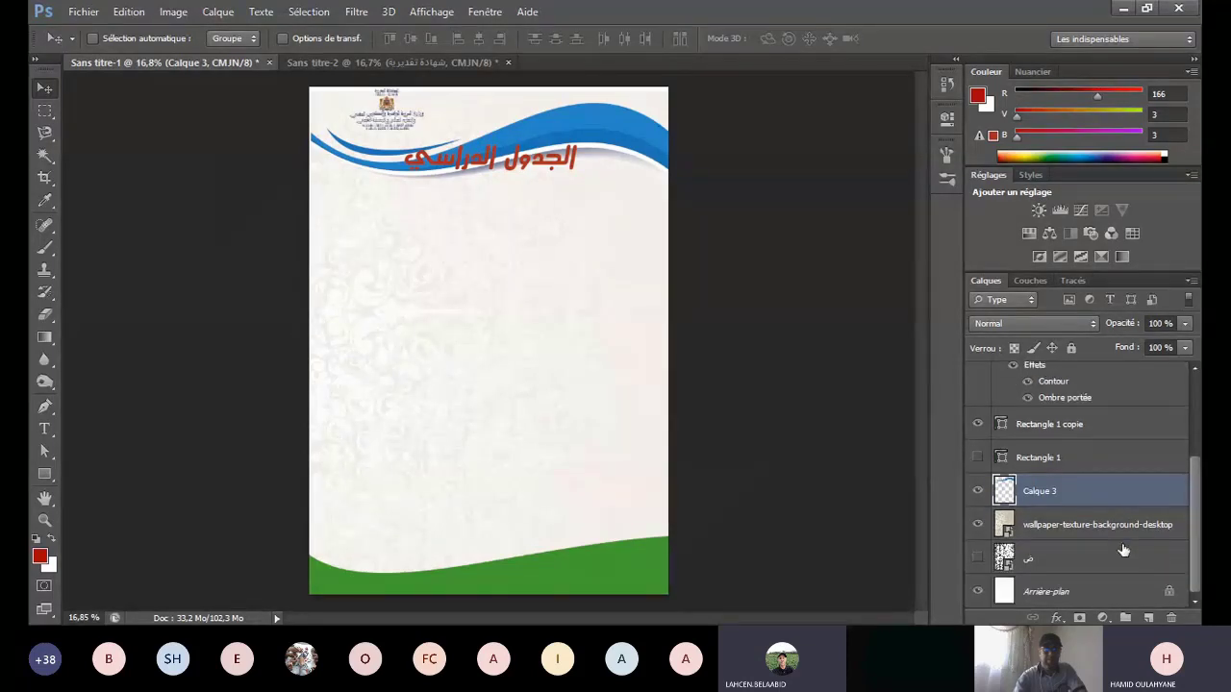
{"action": "scroll", "coordinate": [1122, 500], "scroll_direction": "up", "scroll_amount": 3}
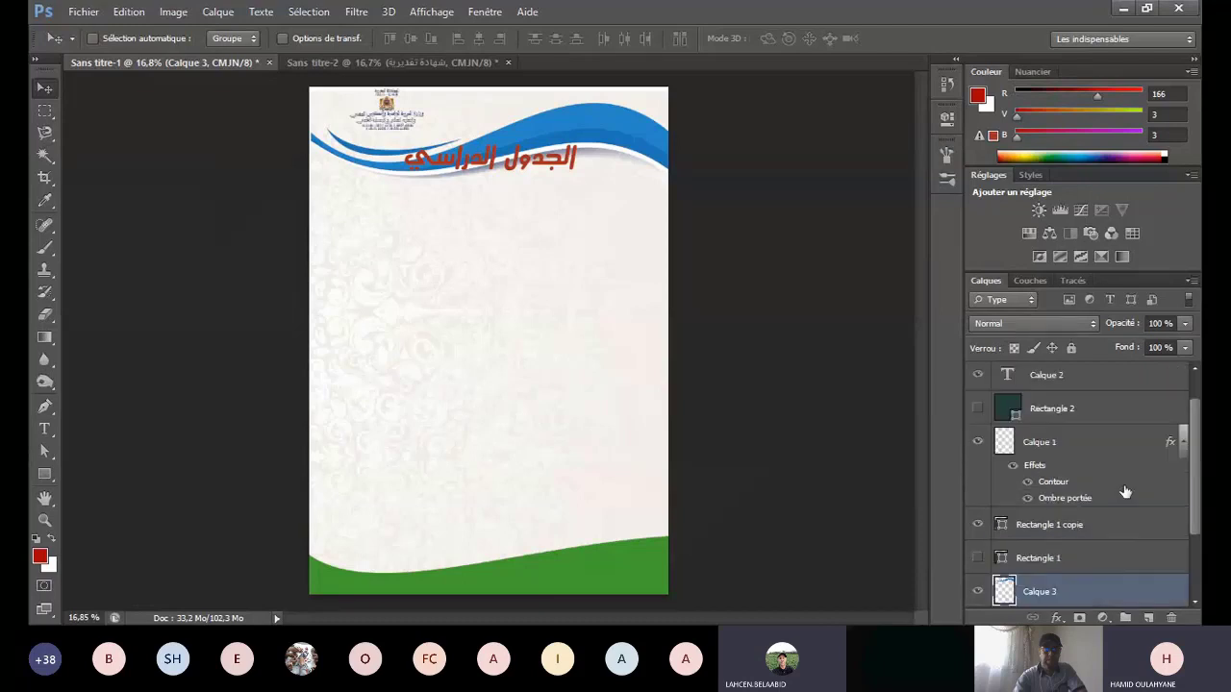
{"action": "left_click", "coordinate": [1121, 445]}
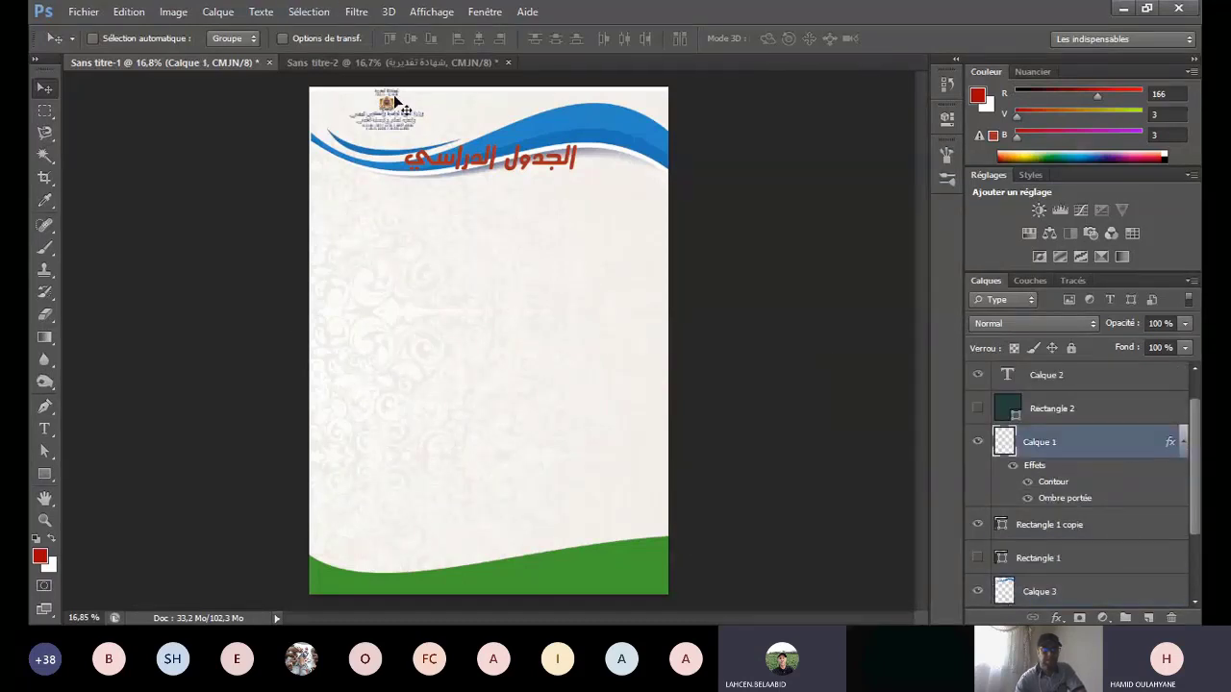
{"action": "left_click_drag", "start_coordinate": [394, 102], "coordinate": [389, 130]}
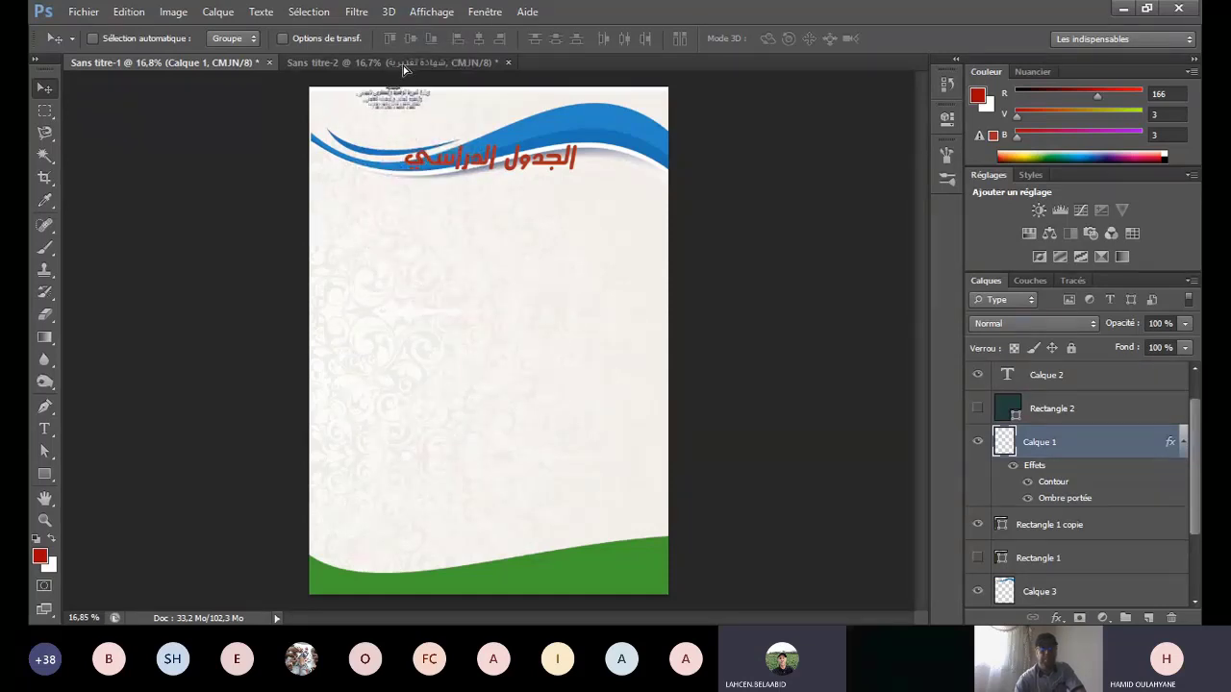
{"action": "left_click_drag", "start_coordinate": [403, 65], "coordinate": [412, 188]}
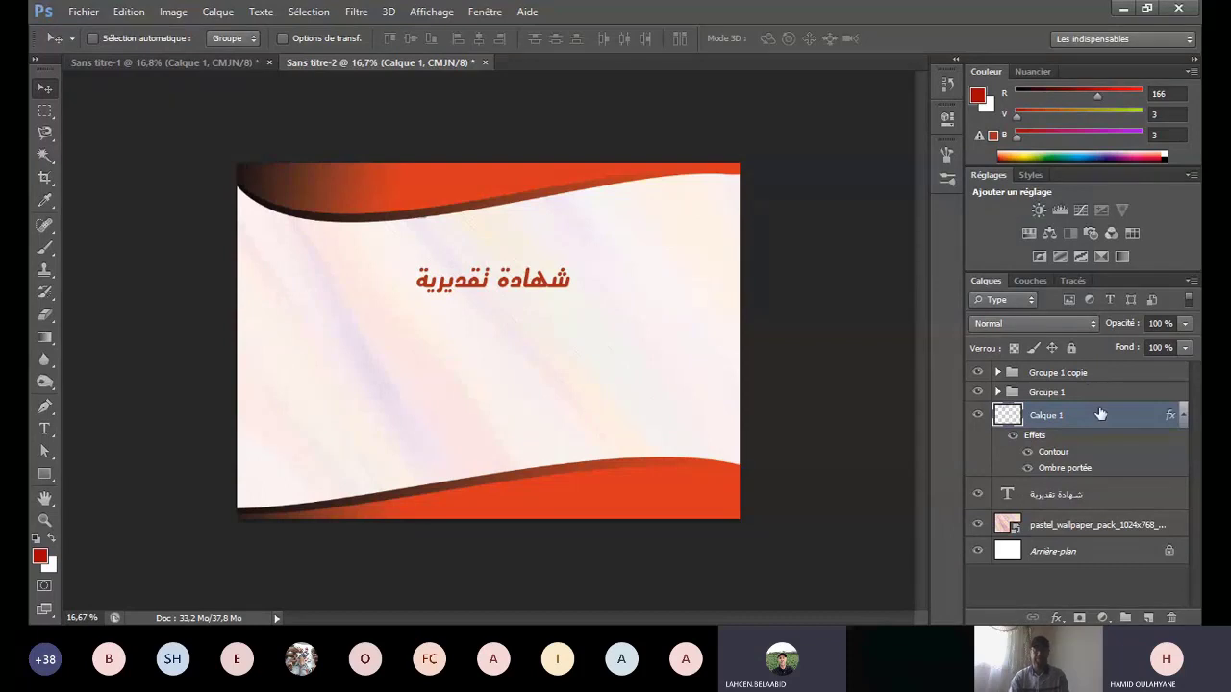
Step: Bring the ministry logo layer above both wave groups and position it over the dark end of the header wave
{"action": "left_click_drag", "start_coordinate": [1099, 414], "coordinate": [1101, 375]}
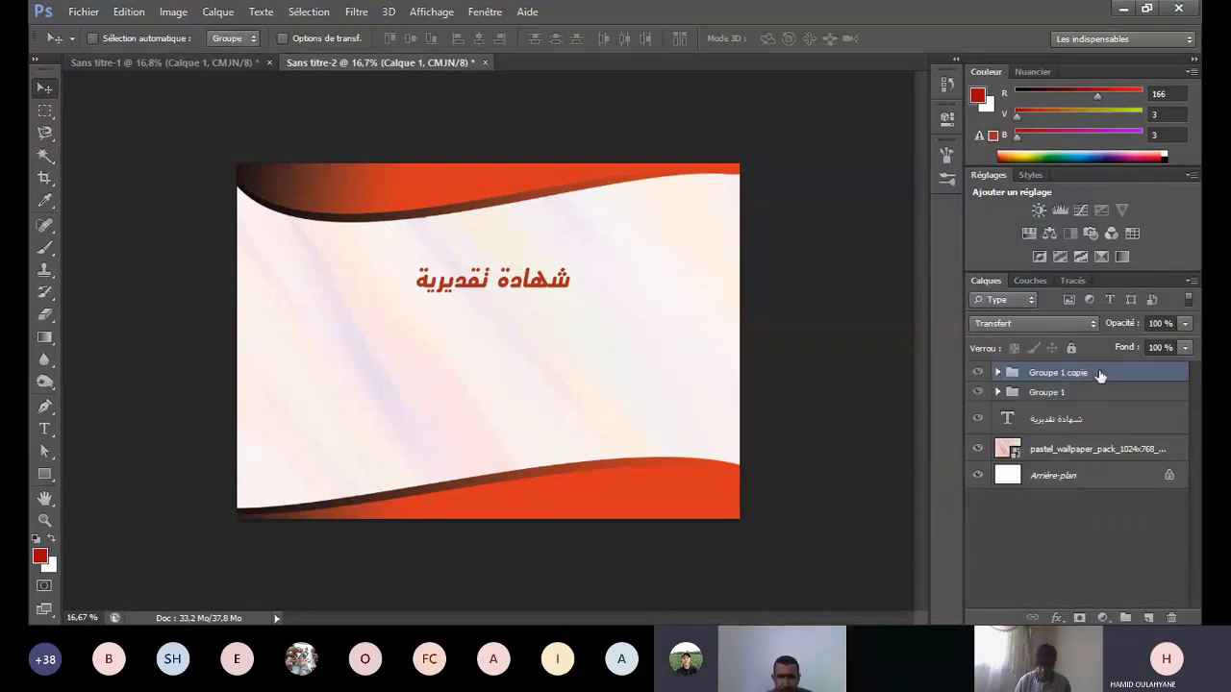
{"action": "left_click", "coordinate": [998, 373]}
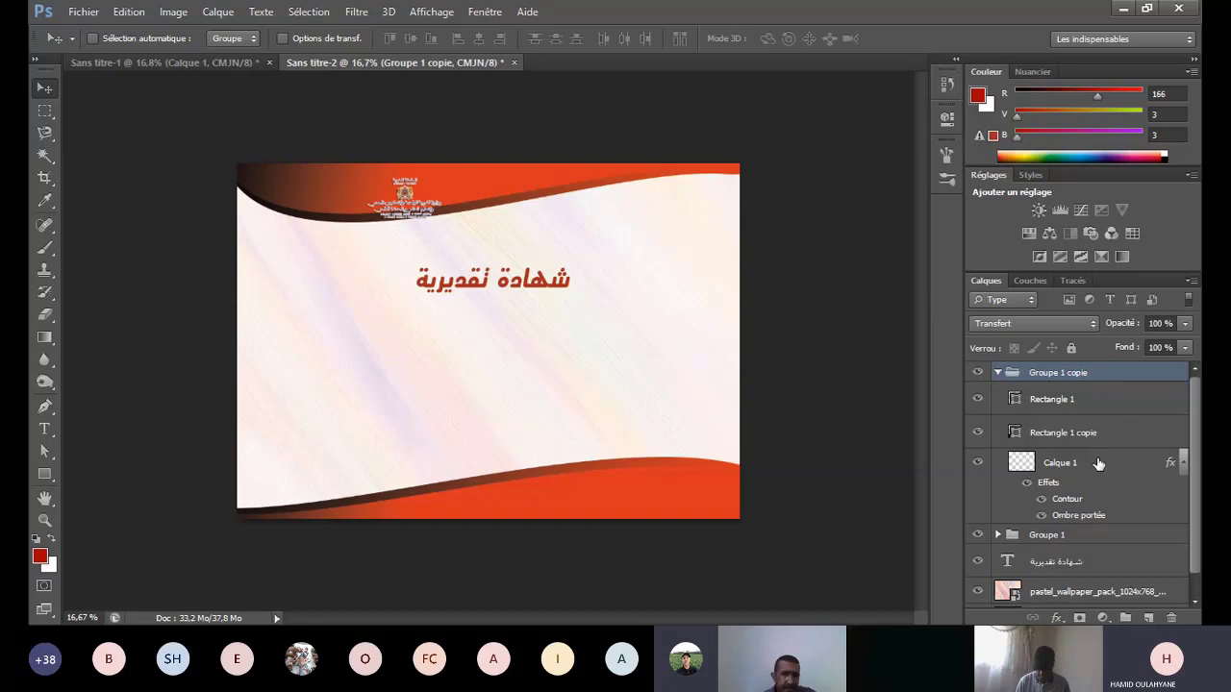
{"action": "left_click_drag", "start_coordinate": [1098, 464], "coordinate": [339, 193]}
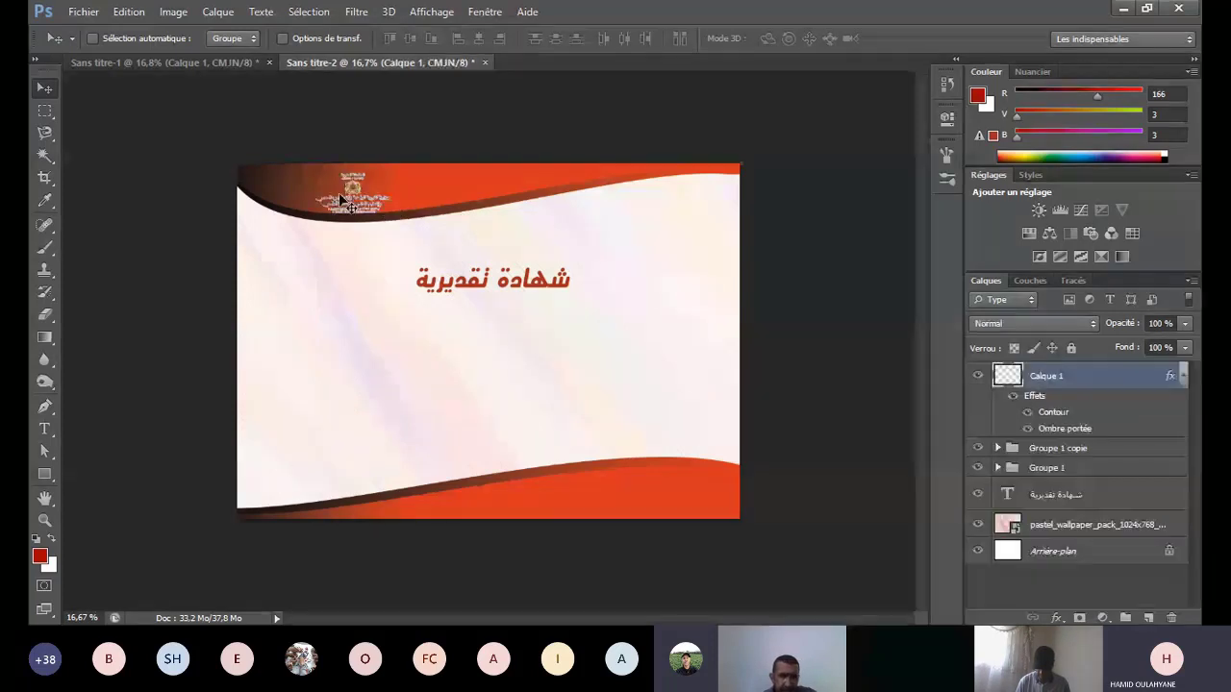